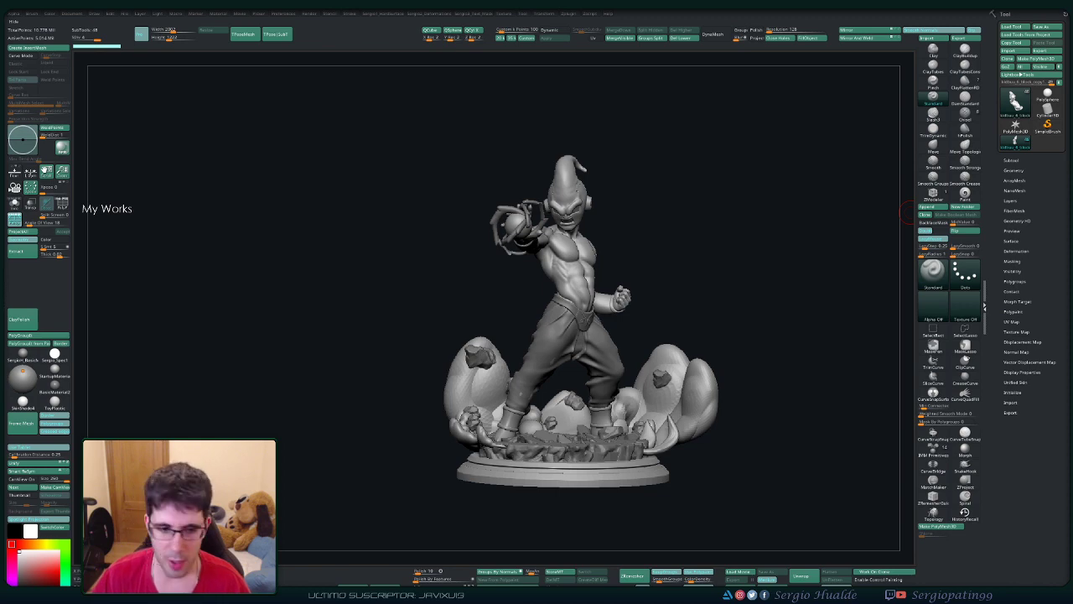
Step: Orbit, zoom and pan around the Majin Buu statue to inspect the figure and its base
drag(432, 274, 584, 283)
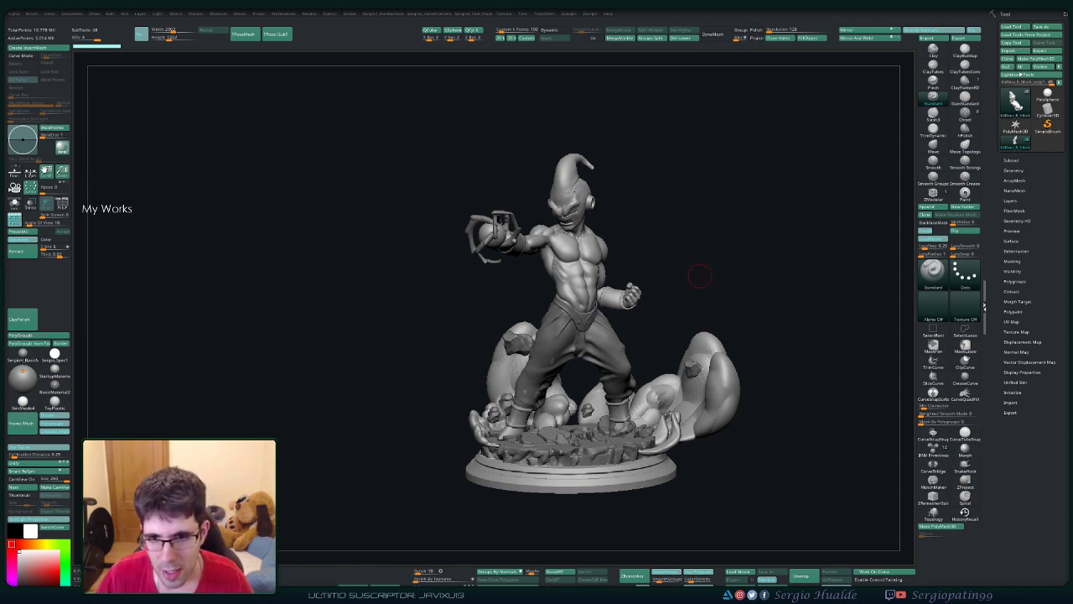
drag(700, 276, 697, 280)
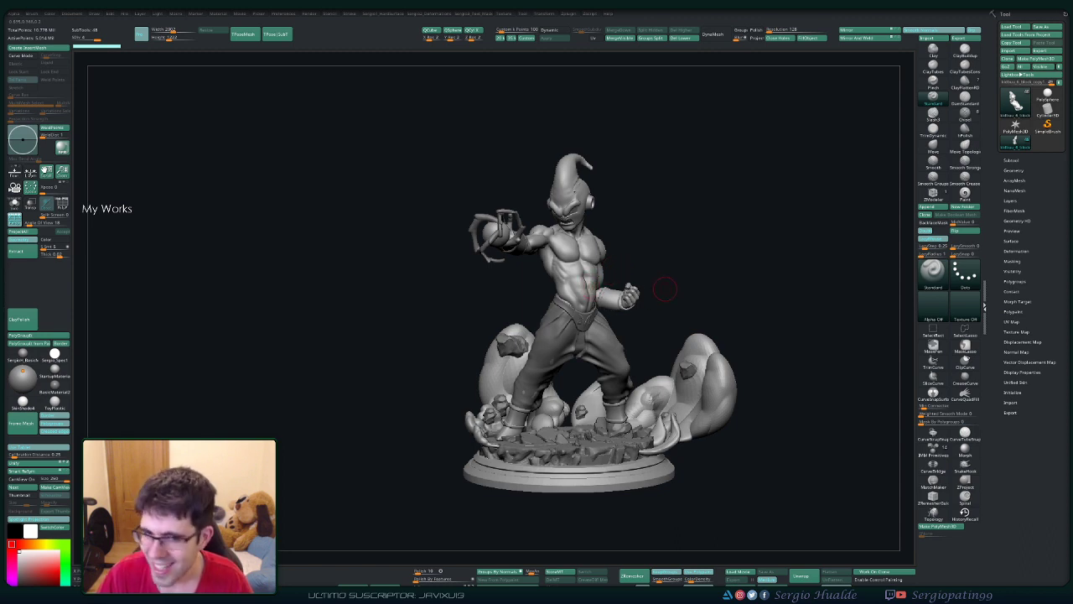
drag(664, 289, 626, 253)
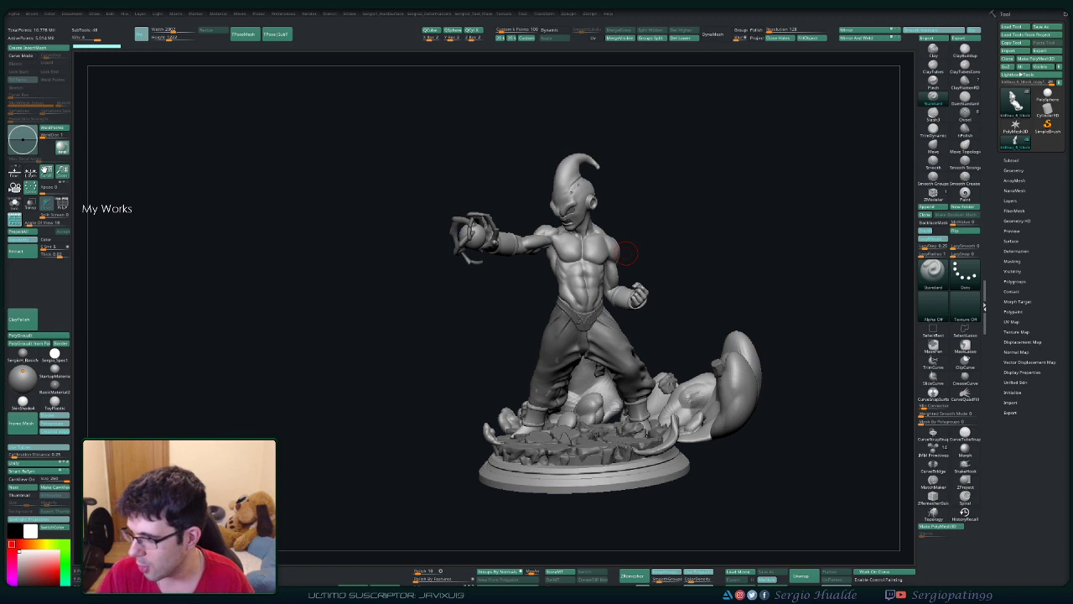
drag(539, 286, 674, 238)
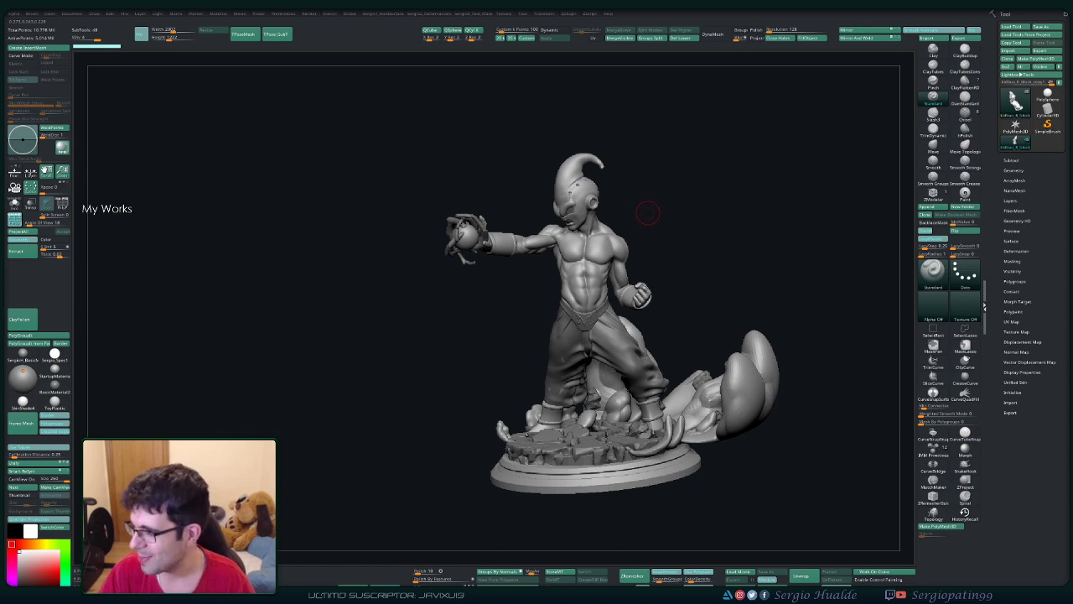
drag(655, 224, 672, 226)
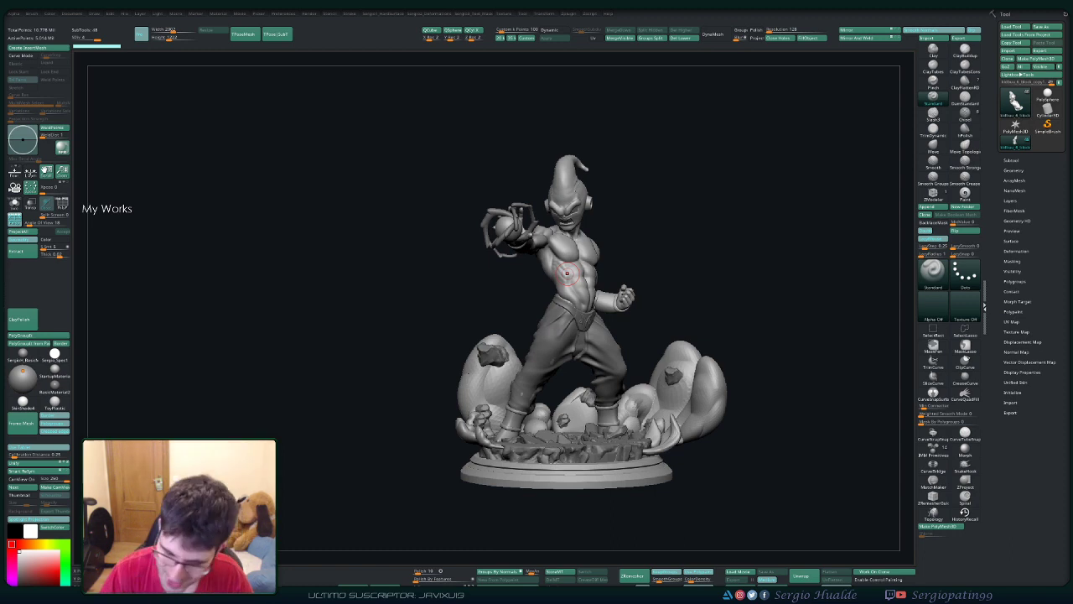
drag(447, 224, 666, 268)
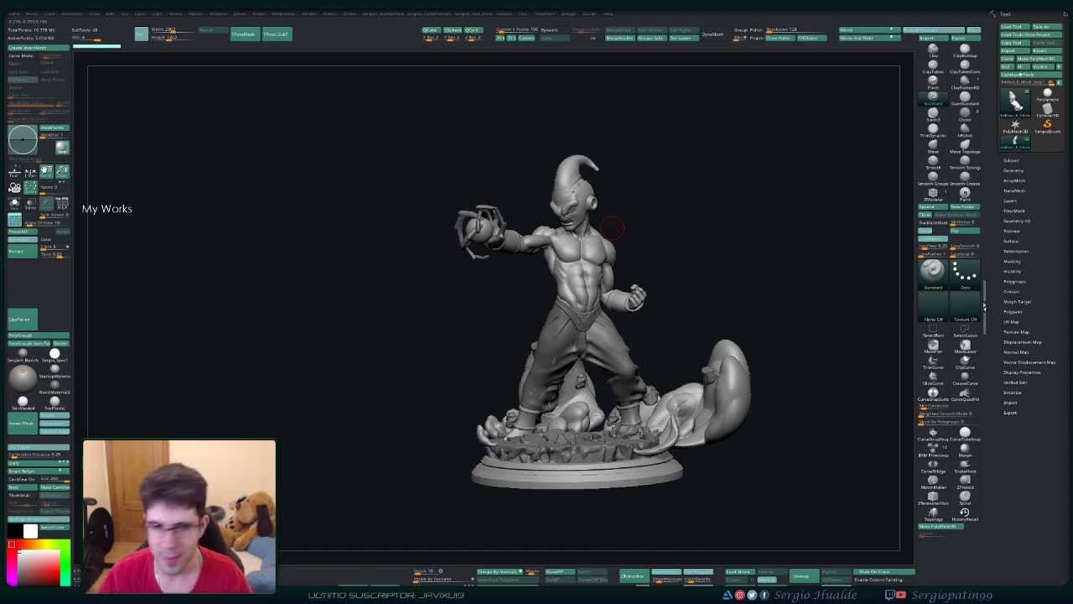
drag(612, 227, 637, 276)
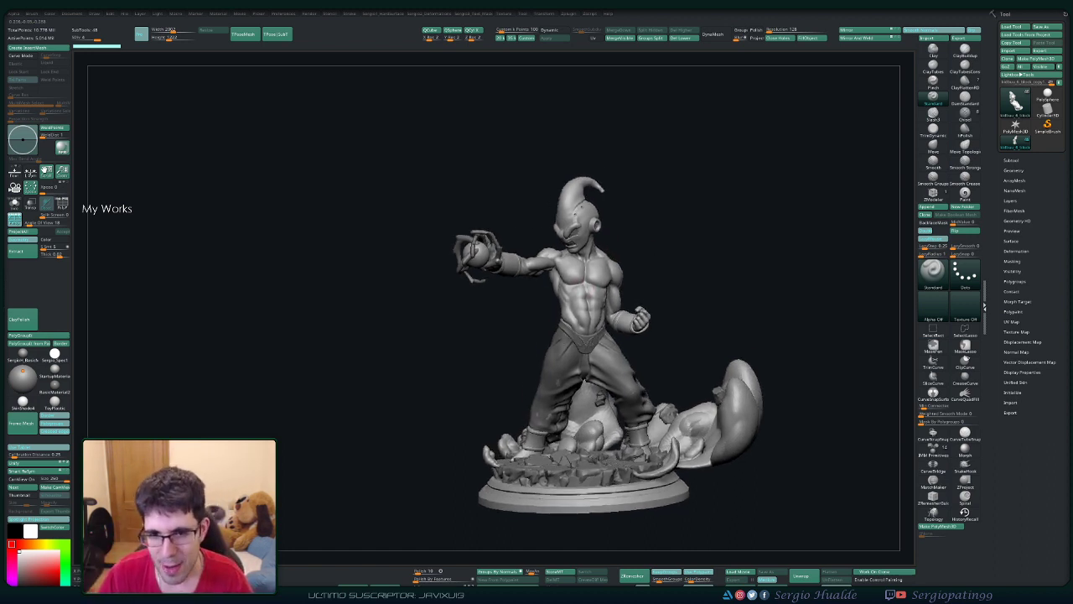
drag(755, 168, 696, 176)
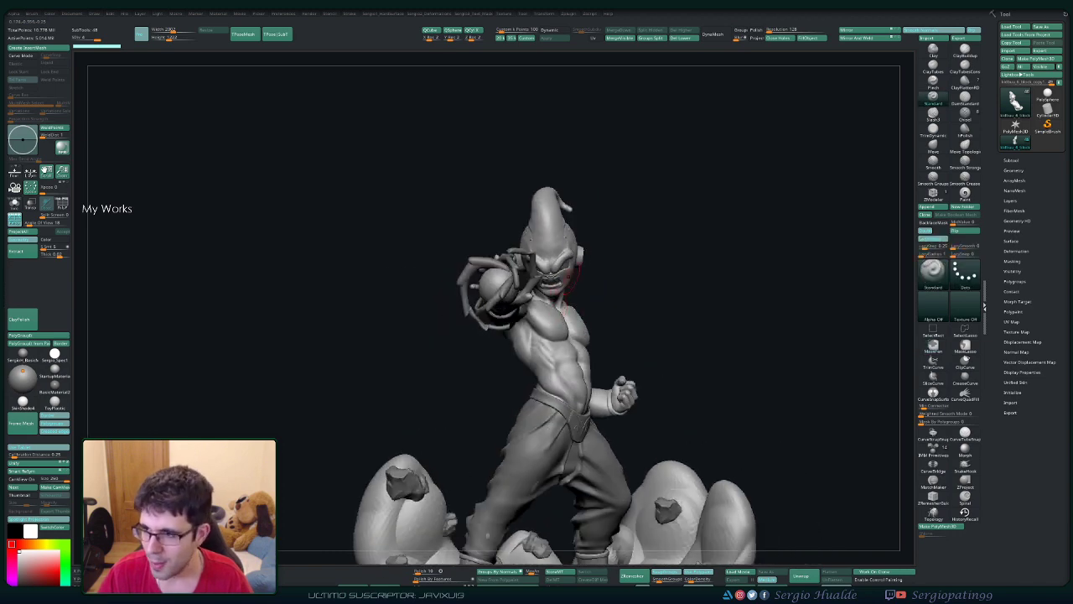
mouse_move(645, 277)
mouse_down()
mouse_move(625, 263)
mouse_move(554, 260)
mouse_move(642, 235)
mouse_move(598, 282)
mouse_up()
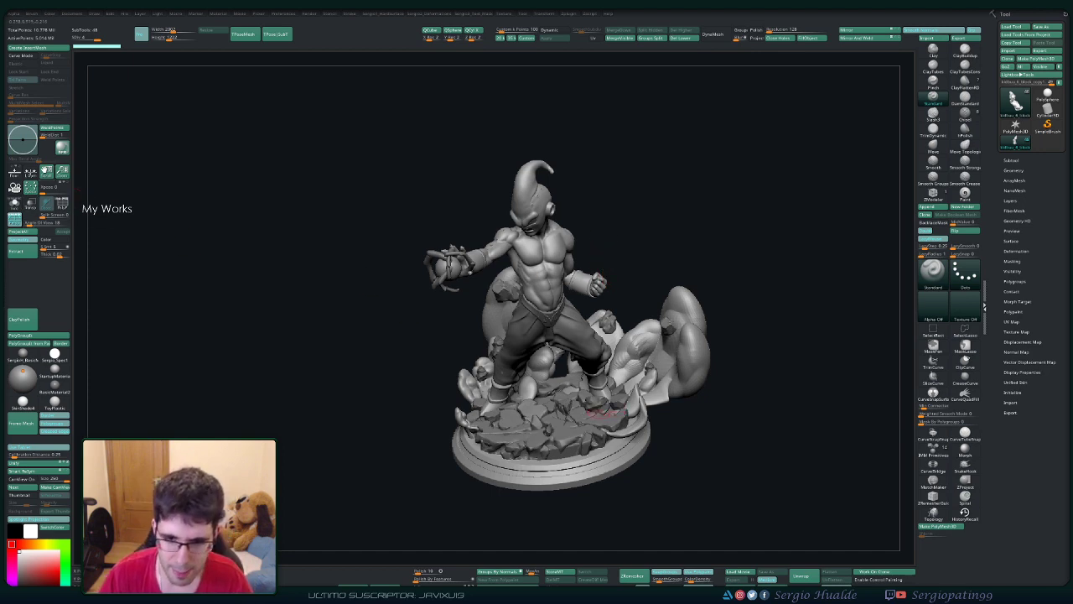
mouse_move(524, 415)
alt+mouse_down()
mouse_move(524, 331)
mouse_move(356, 348)
alt+mouse_up()
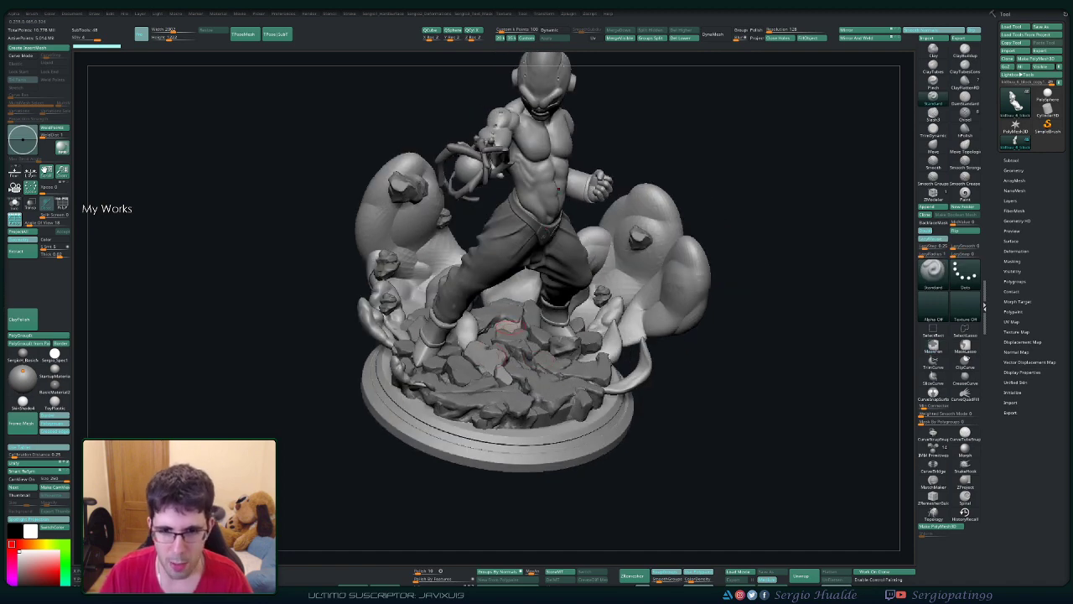
Step: Append a Helix3D mesh as a new subtool wrapped around the statue
key(shift+s)
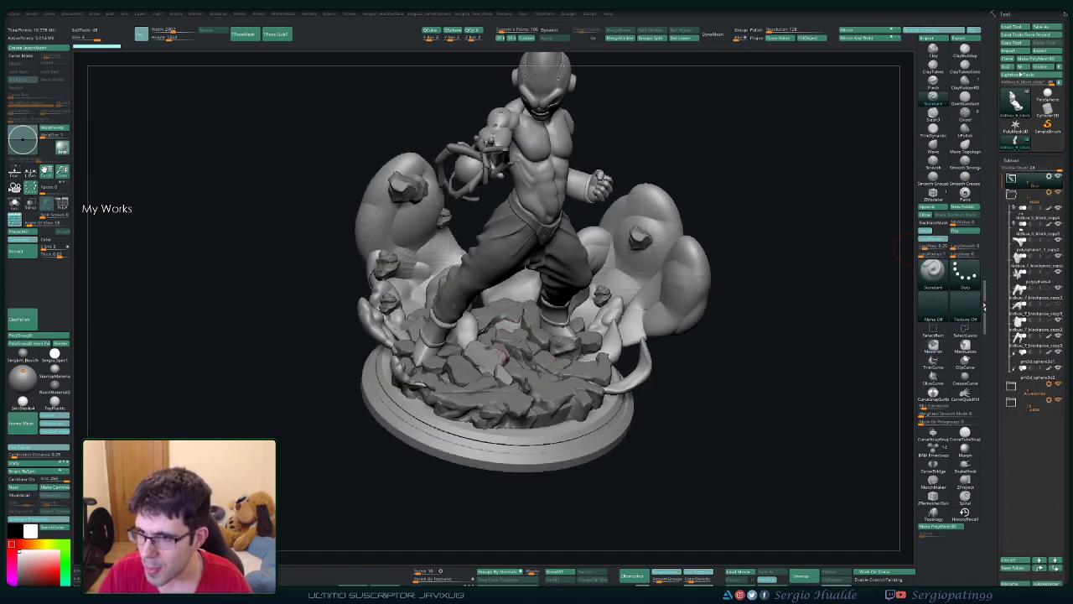
key(F1)
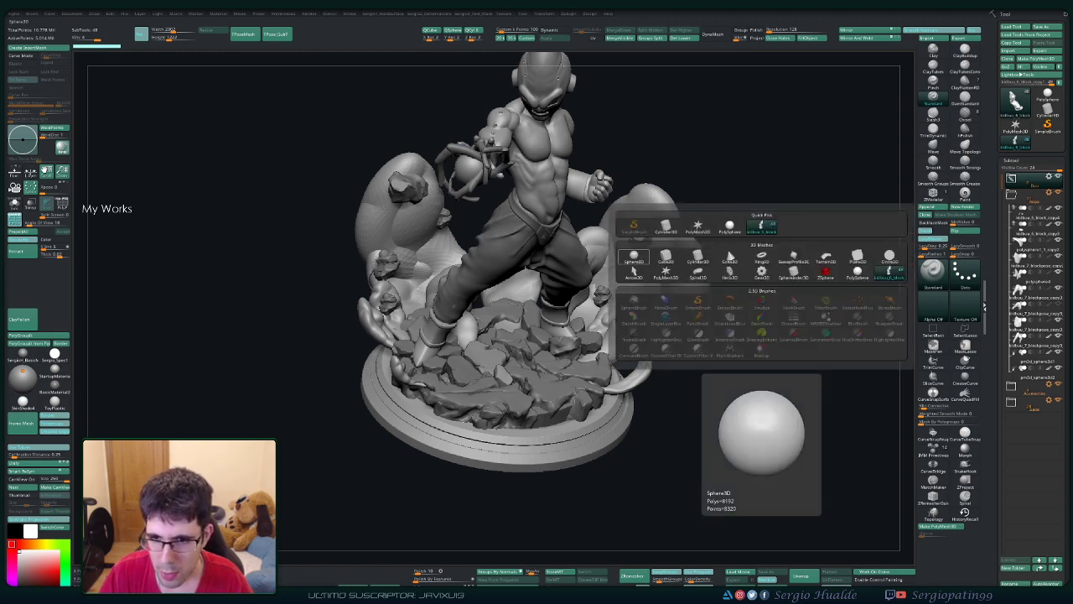
click(730, 258)
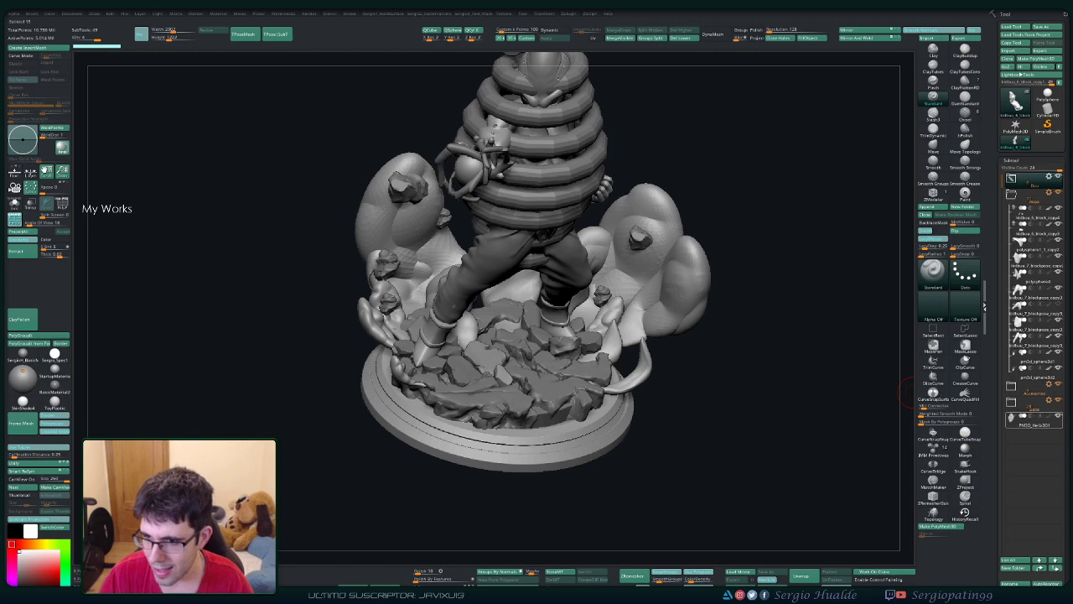
mouse_move(755, 210)
alt+mouse_down()
mouse_move(754, 252)
mouse_move(785, 242)
alt+mouse_up()
click(1013, 161)
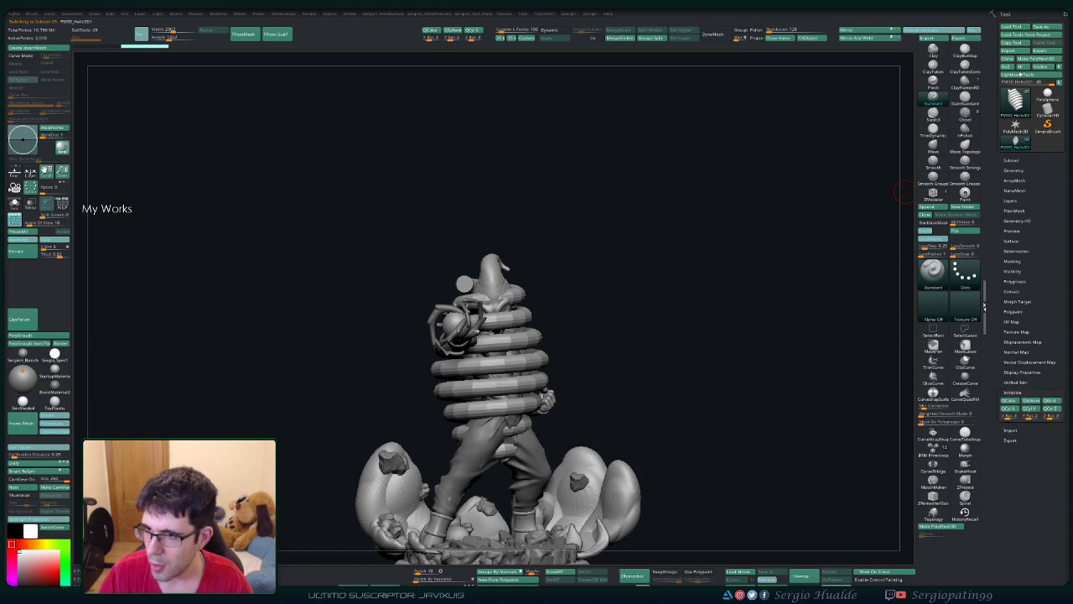
click(1011, 160)
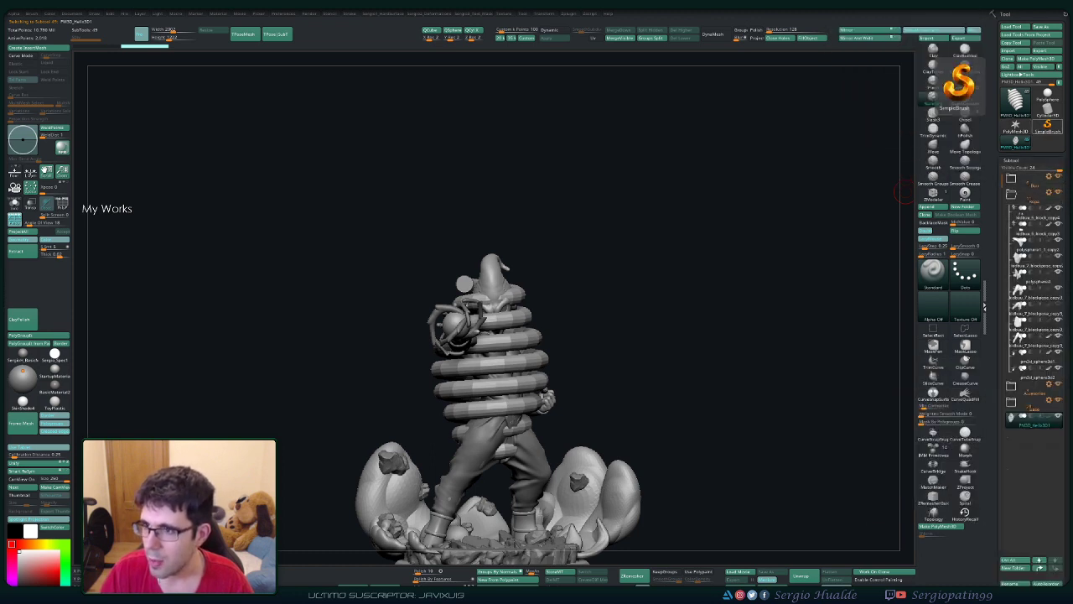
click(1015, 102)
Step: Make Helix3D the standalone tool, show its Initialize settings, and turn polyframe off
click(815, 202)
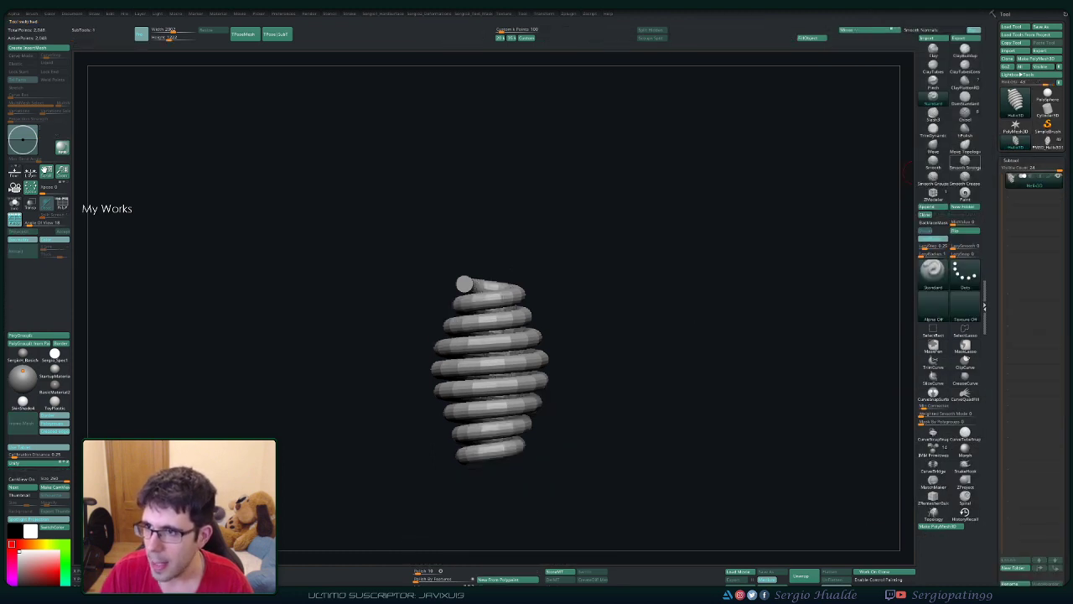
drag(491, 369, 679, 276)
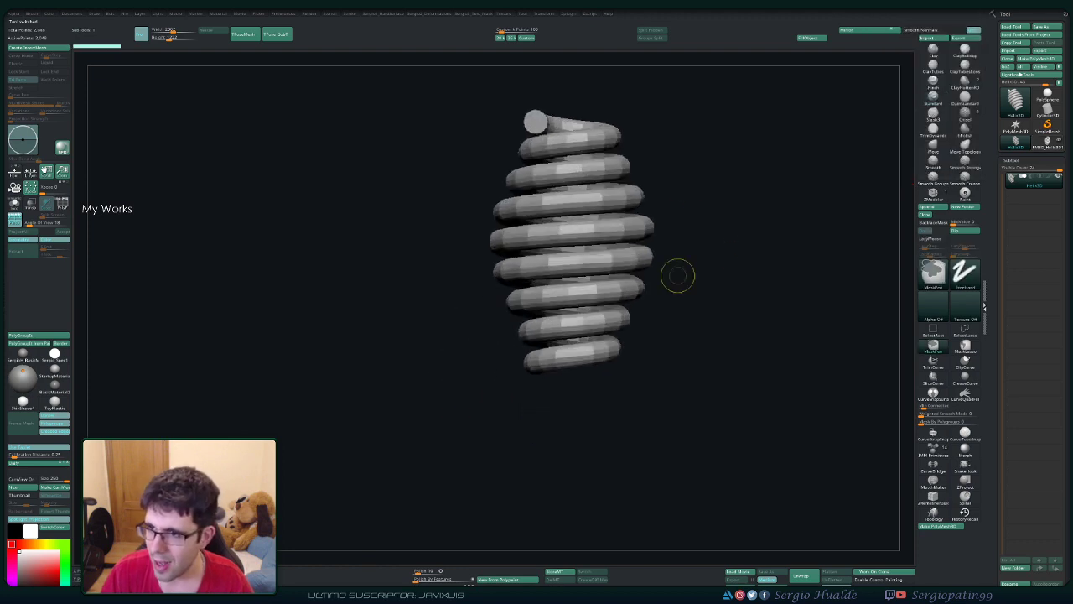
click(1010, 301)
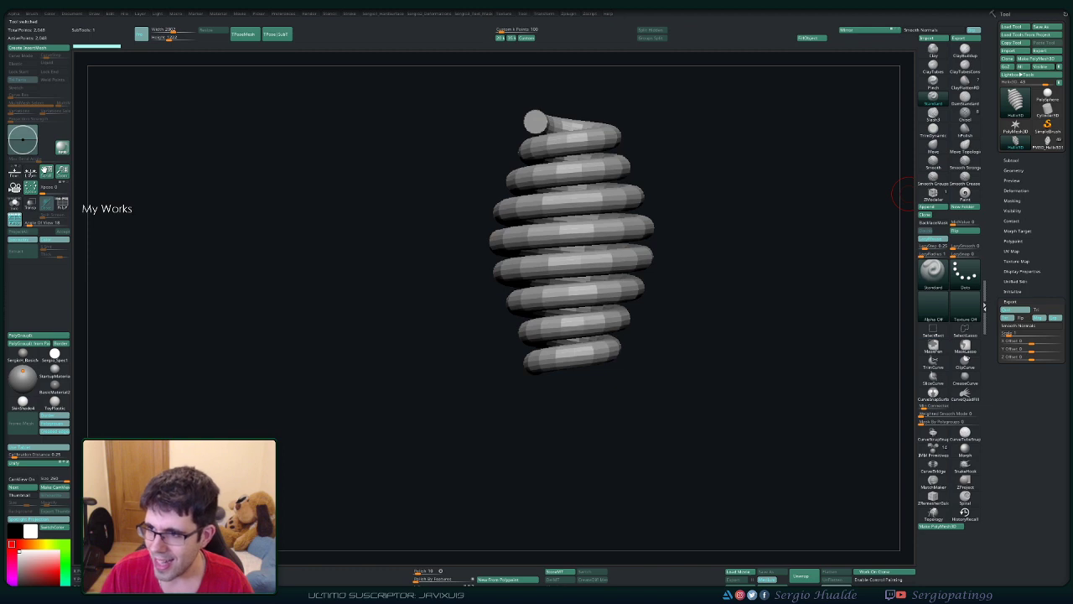
click(1013, 291)
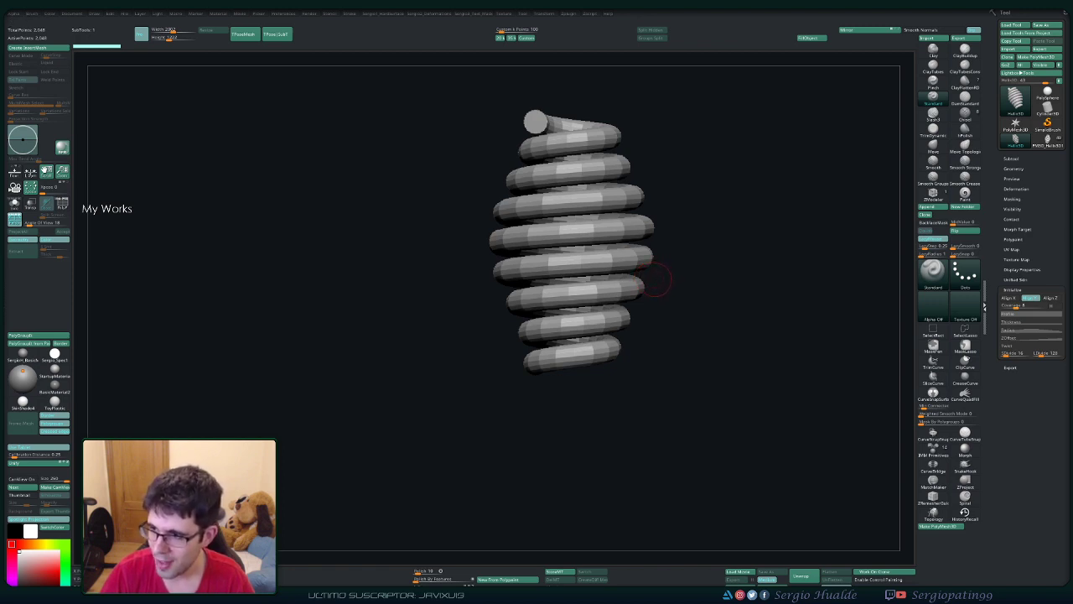
key(shift+d)
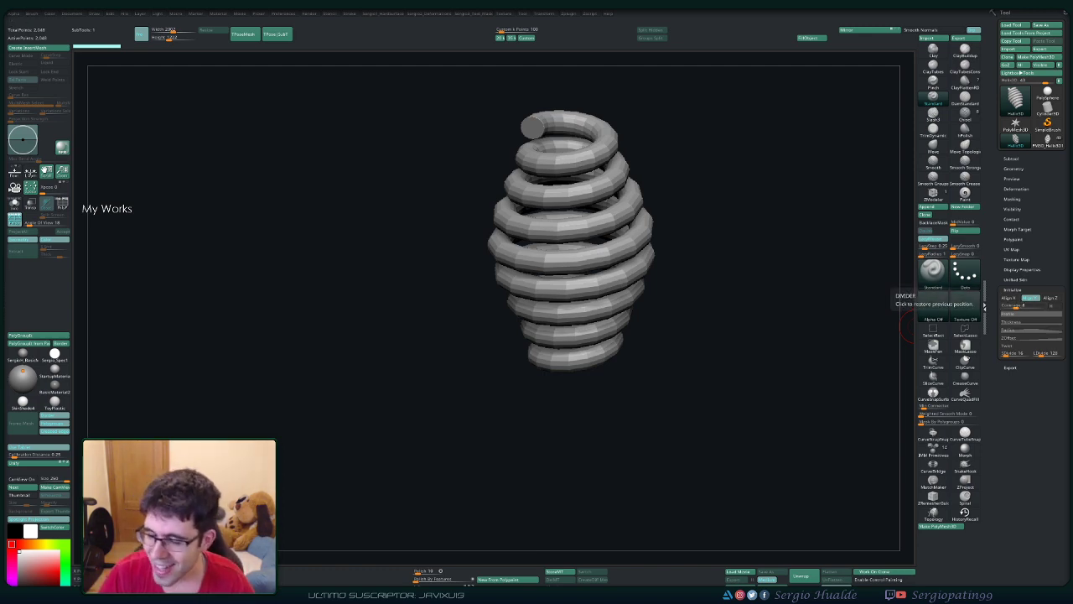
Step: Adjust the helix coil count, Coverage and Radius profile curve to thin the coils
drag(1014, 305, 1012, 308)
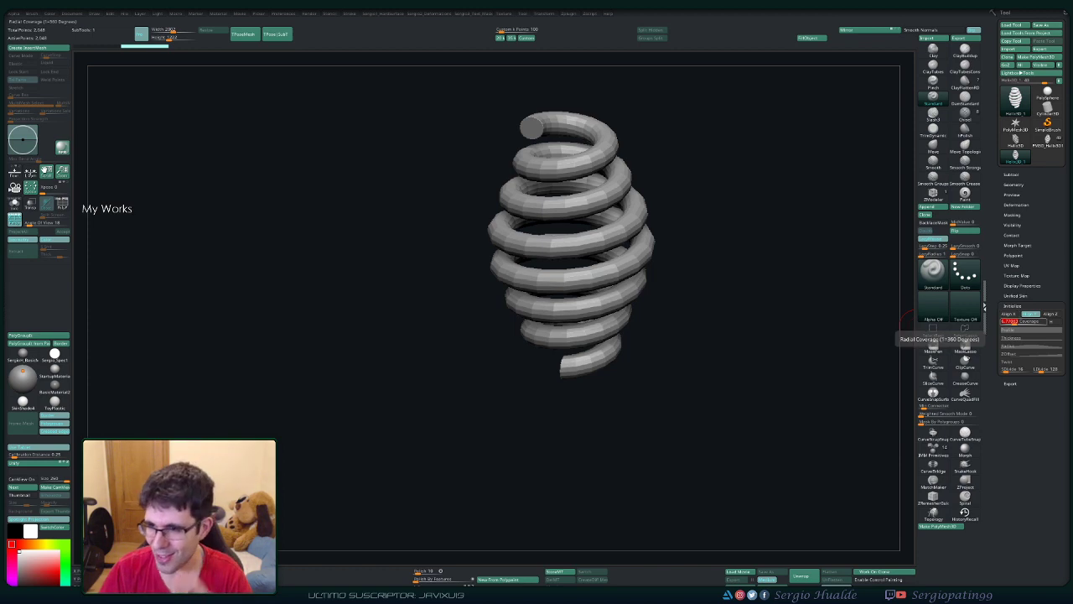
drag(1010, 321, 1014, 321)
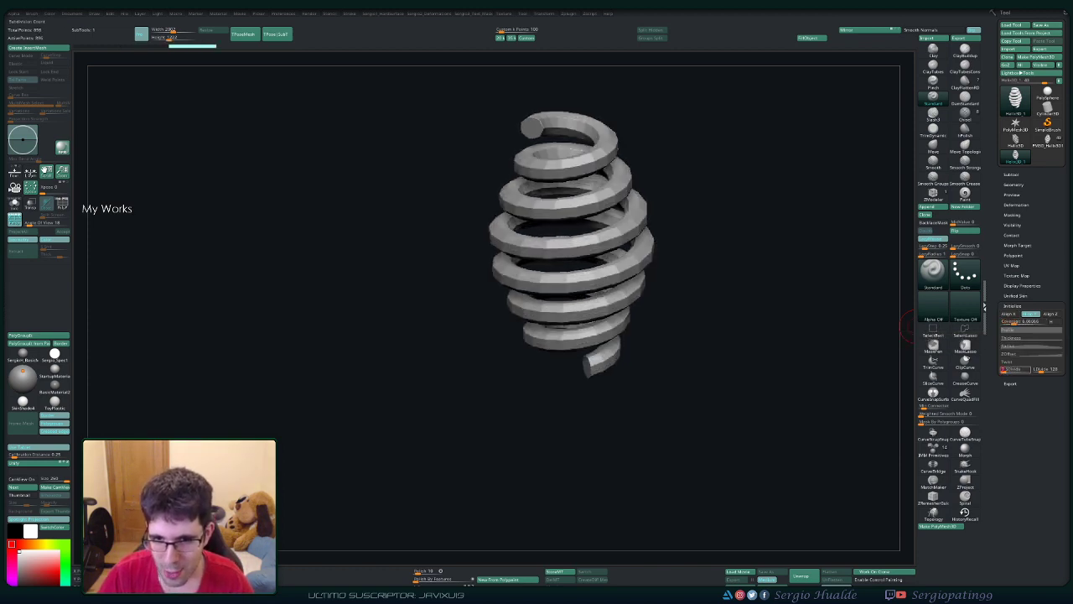
drag(1038, 369, 1043, 369)
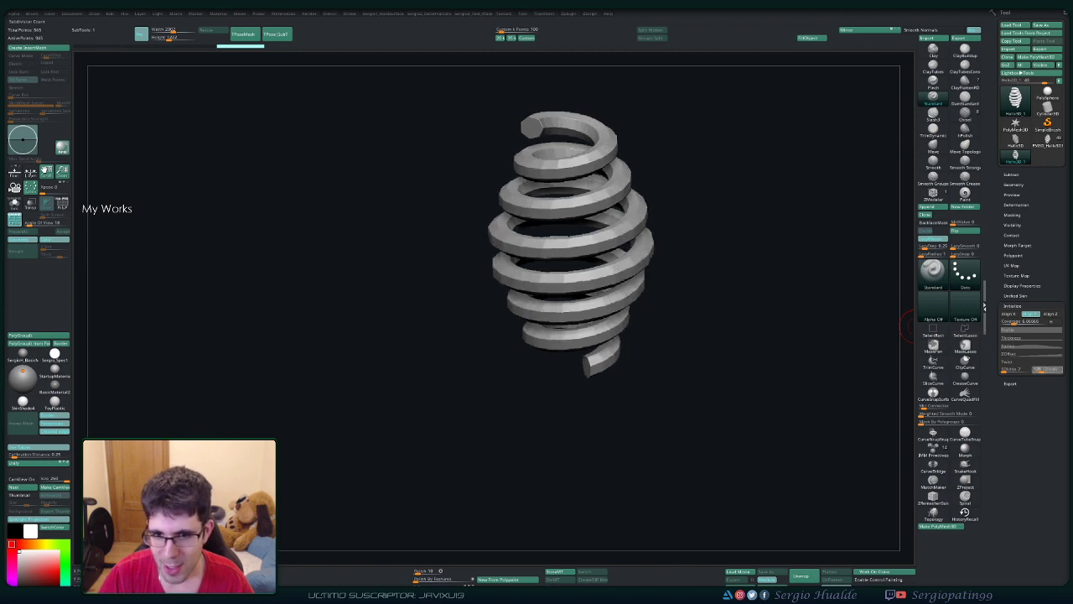
click(1019, 329)
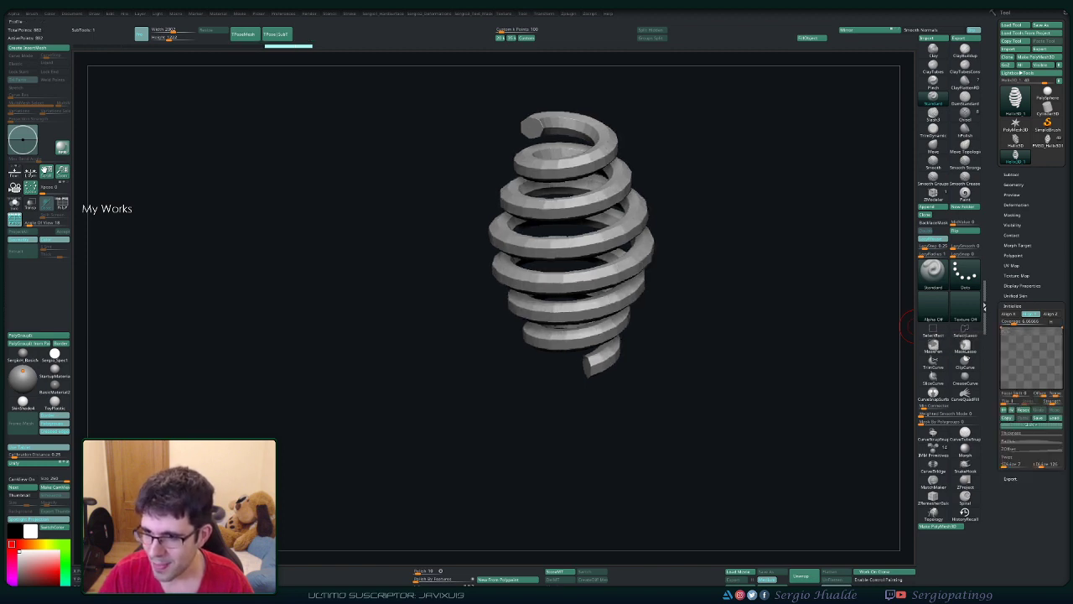
drag(1004, 331, 983, 387)
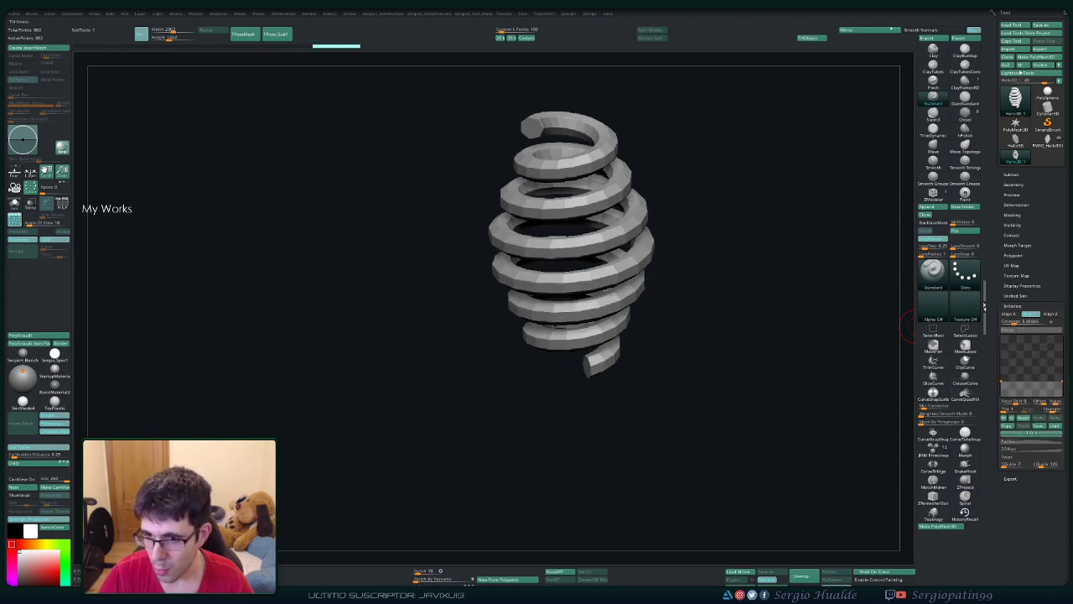
drag(1006, 352, 1010, 369)
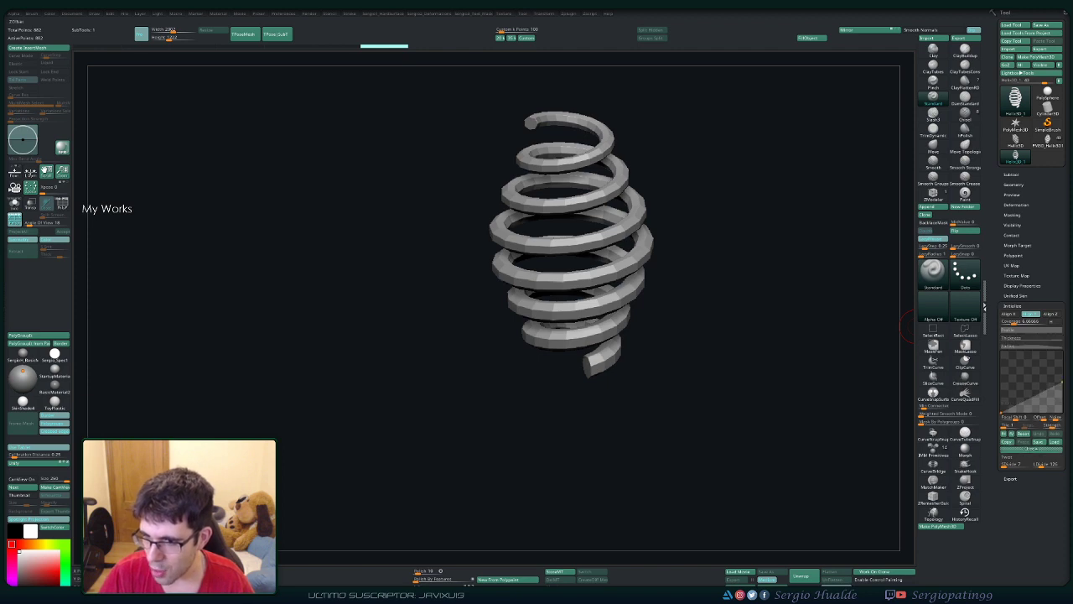
drag(1010, 357, 1011, 403)
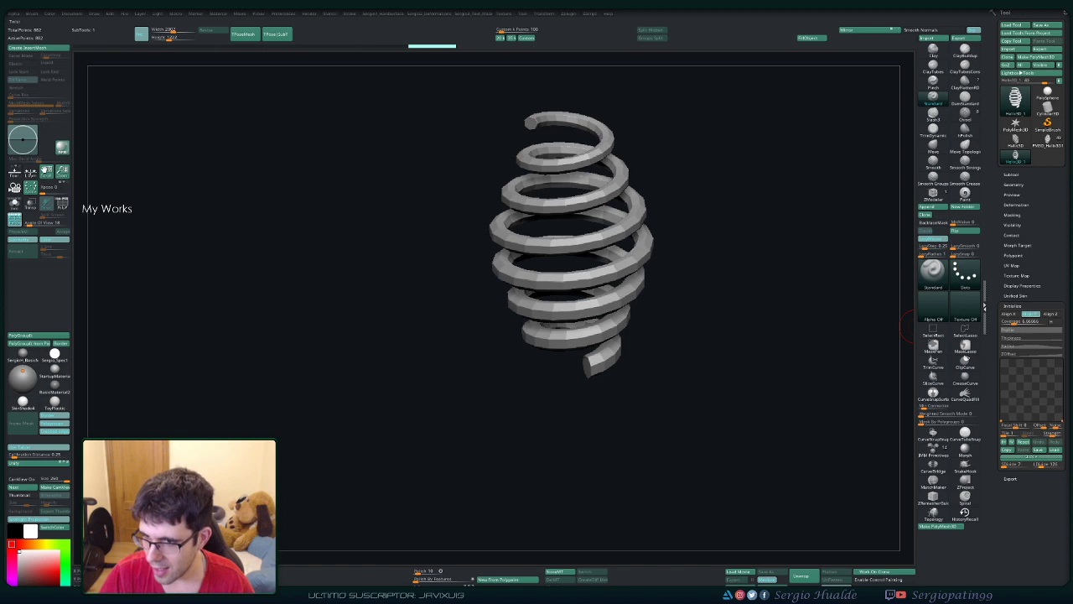
Step: Rework Coverage and the profile curve until the spring forms an even cylinder
click(1031, 329)
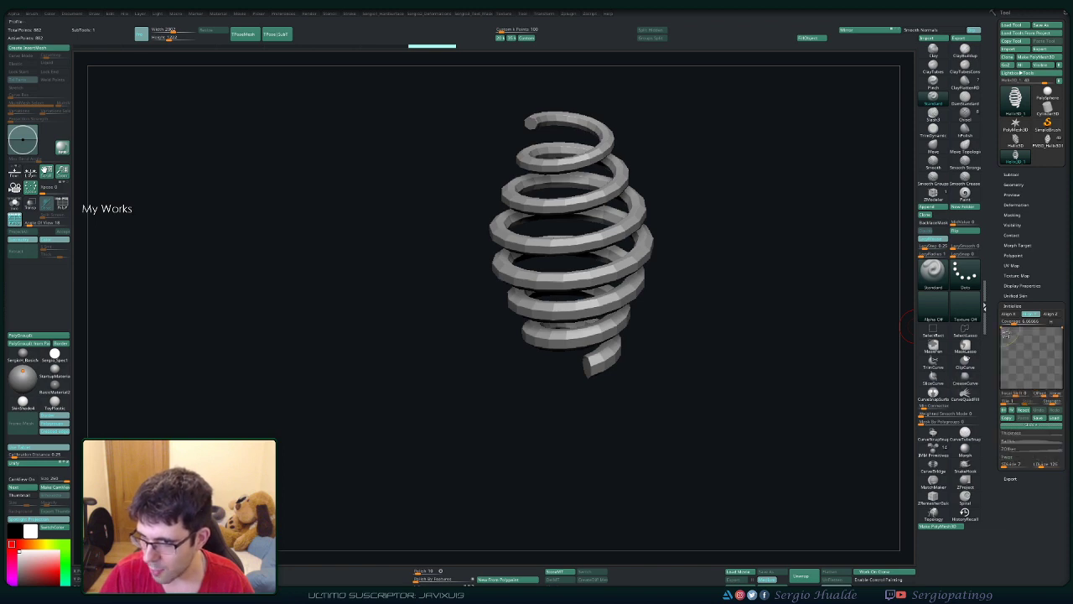
click(1005, 333)
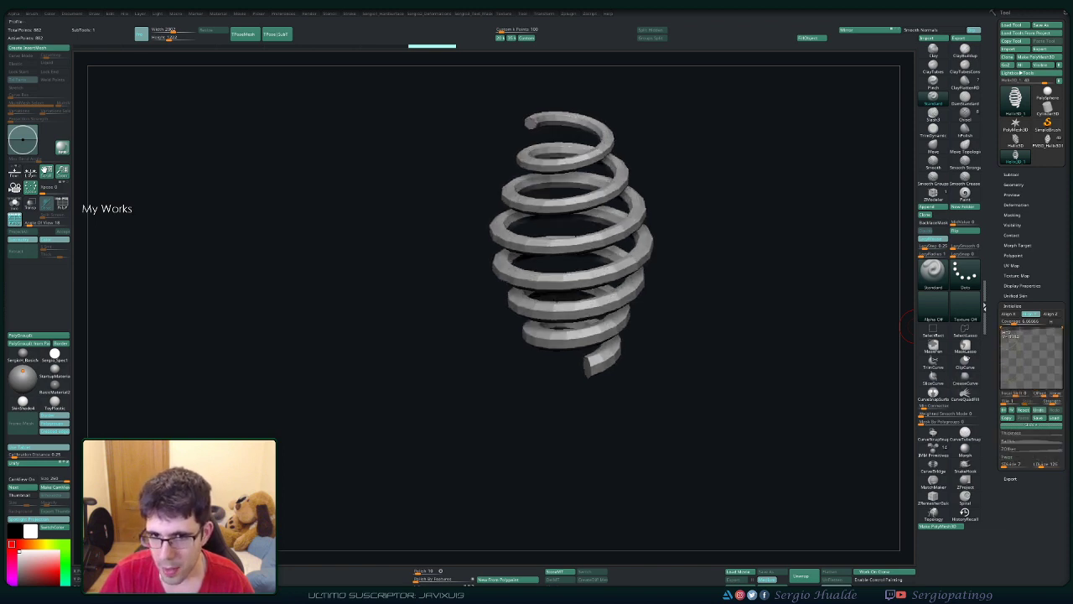
drag(1018, 321, 1031, 321)
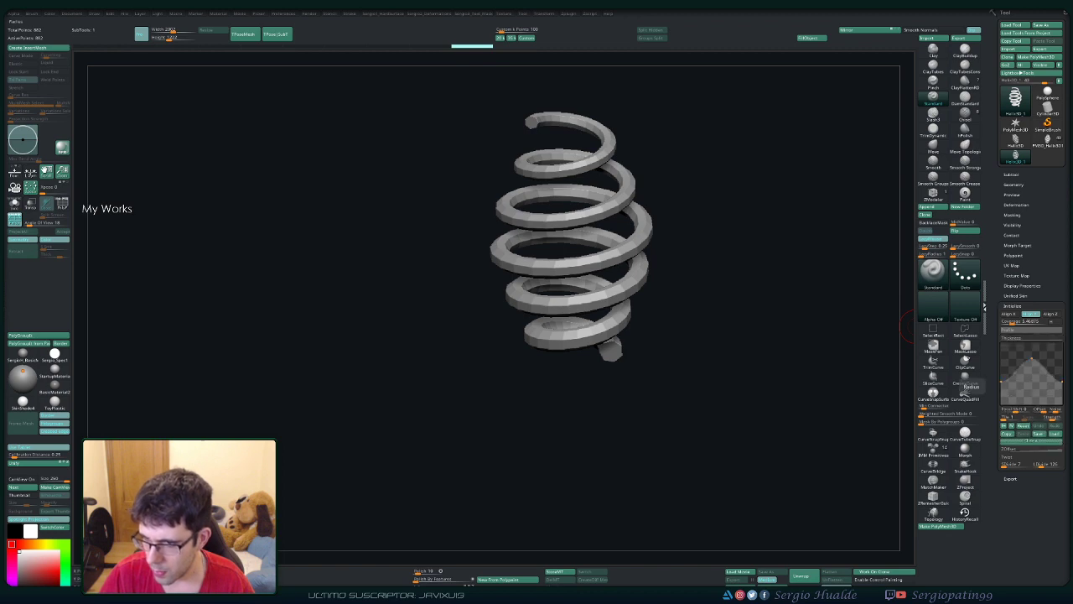
mouse_move(1030, 362)
mouse_down()
mouse_move(1027, 382)
mouse_move(1006, 386)
mouse_move(1031, 373)
mouse_move(1027, 352)
mouse_move(1004, 348)
mouse_move(1015, 352)
mouse_up()
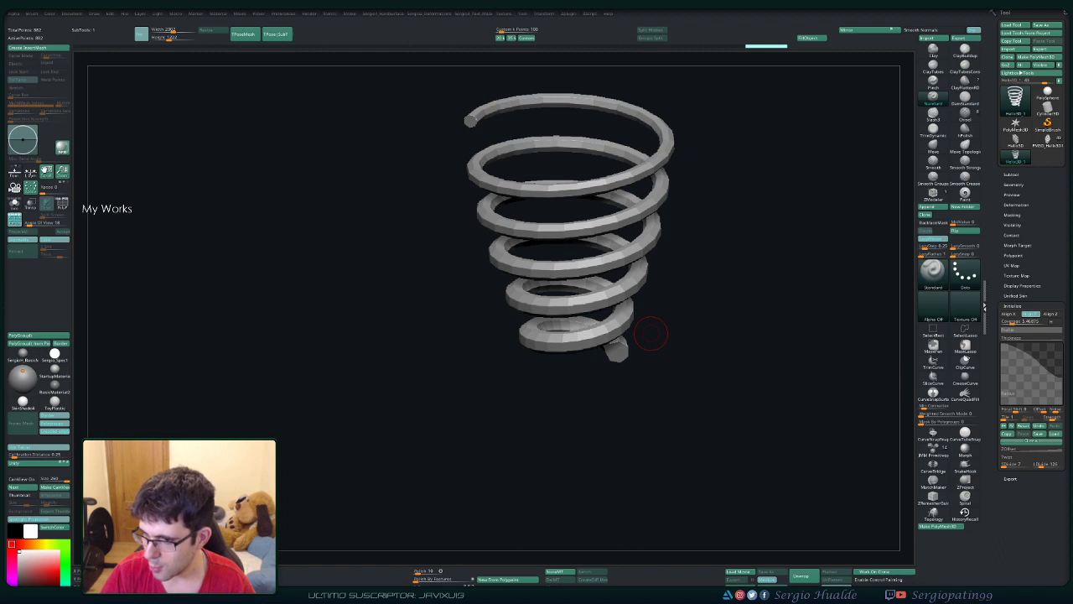
mouse_move(701, 327)
mouse_down()
mouse_move(708, 348)
mouse_move(687, 394)
mouse_move(587, 383)
mouse_move(605, 314)
mouse_up()
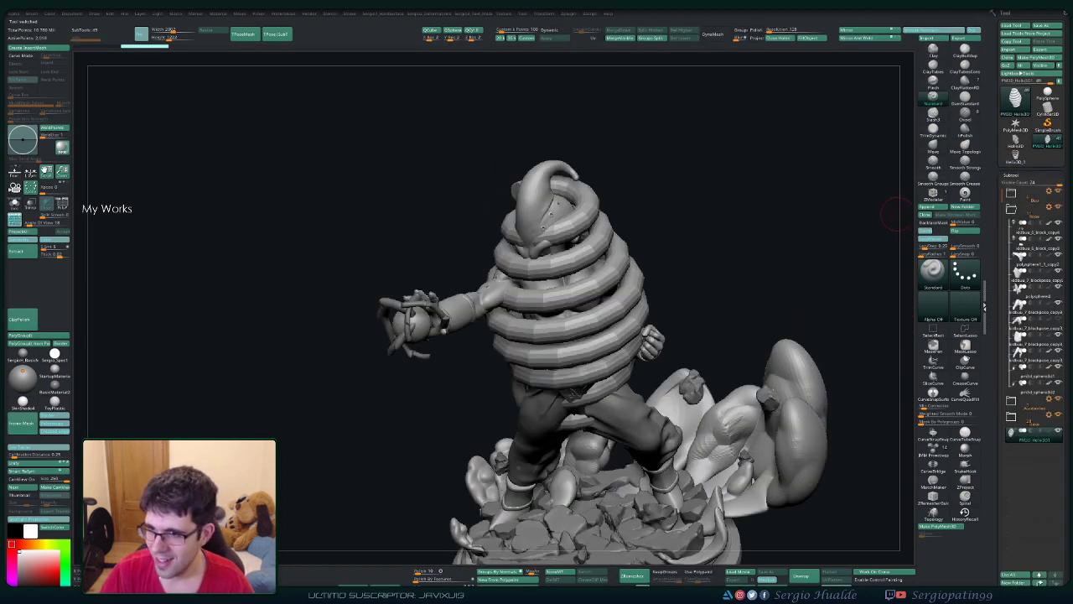
Step: Append PM3D_Helix3D, undo the inner coil, and scale the spiral up around the statue
key(shift+t)
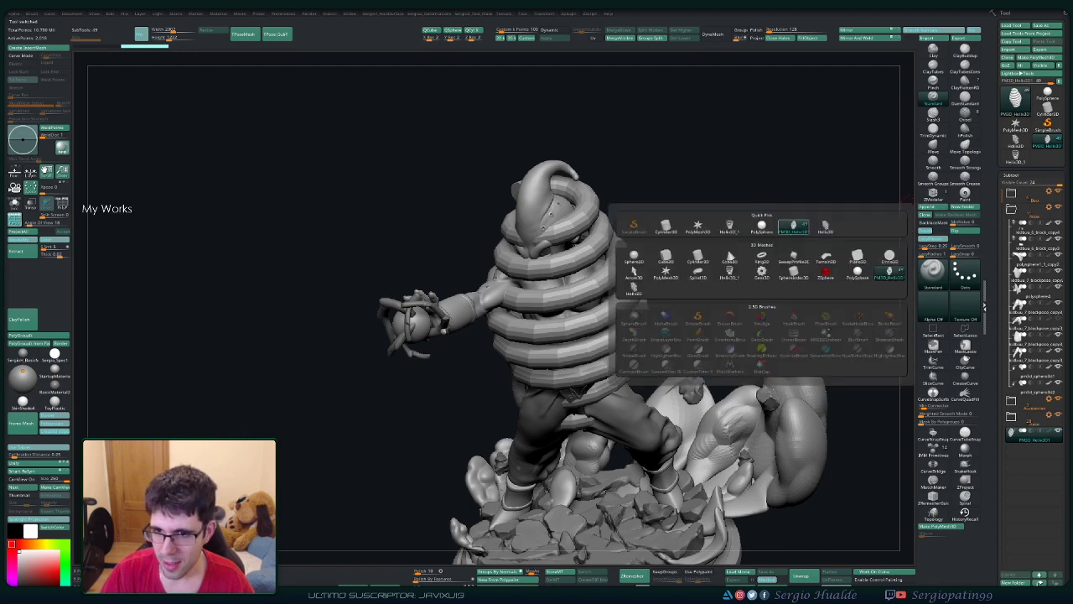
click(793, 226)
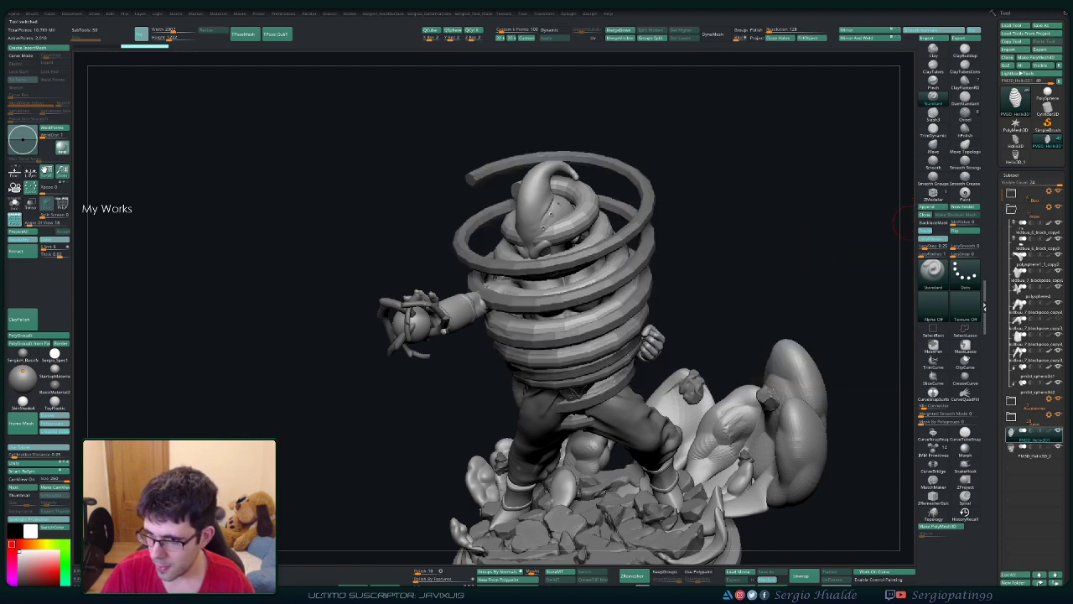
key(ctrl+z)
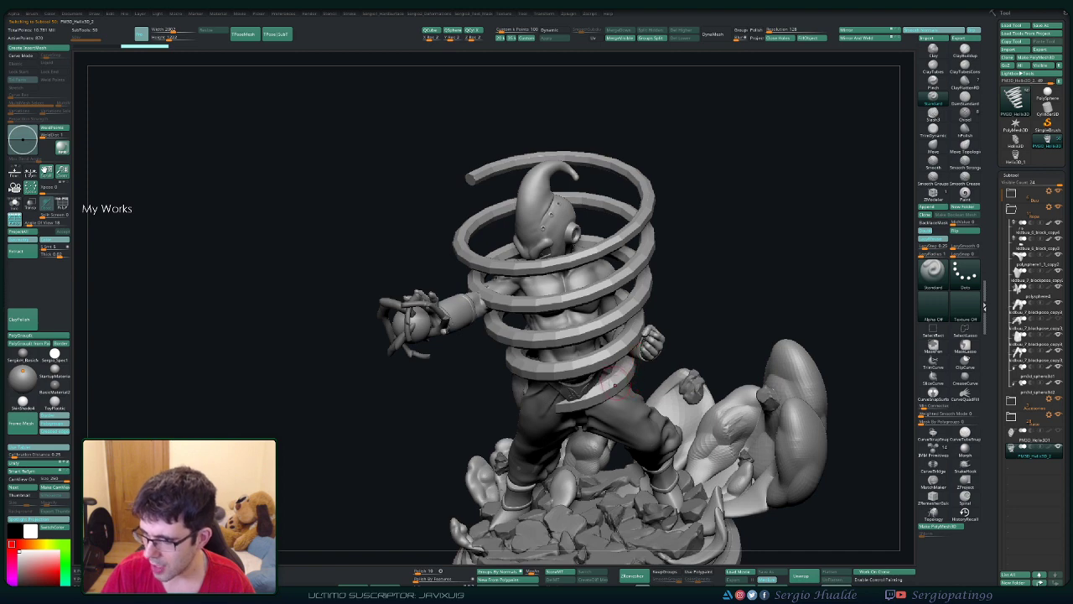
drag(796, 126, 713, 143)
key(w)
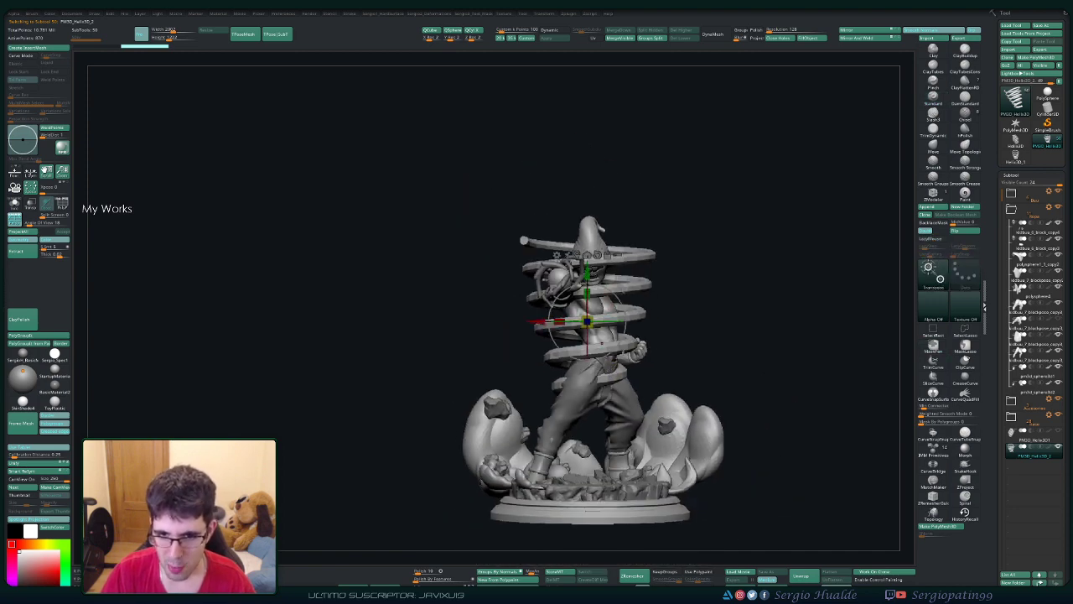
drag(586, 388, 587, 482)
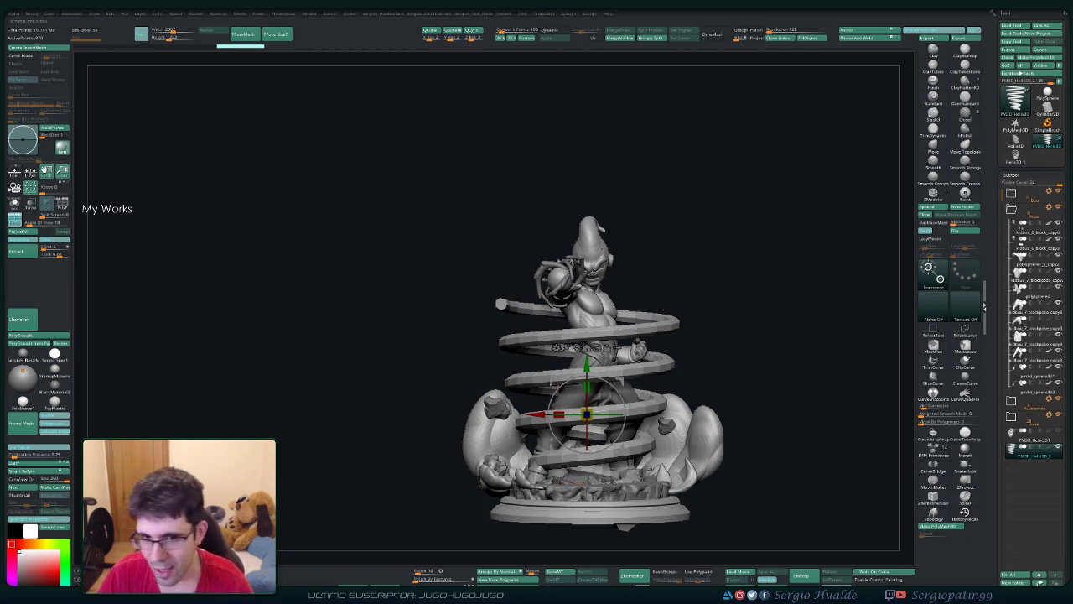
Step: Shift the spiral and stretch it down below the statue's base
drag(754, 369, 633, 356)
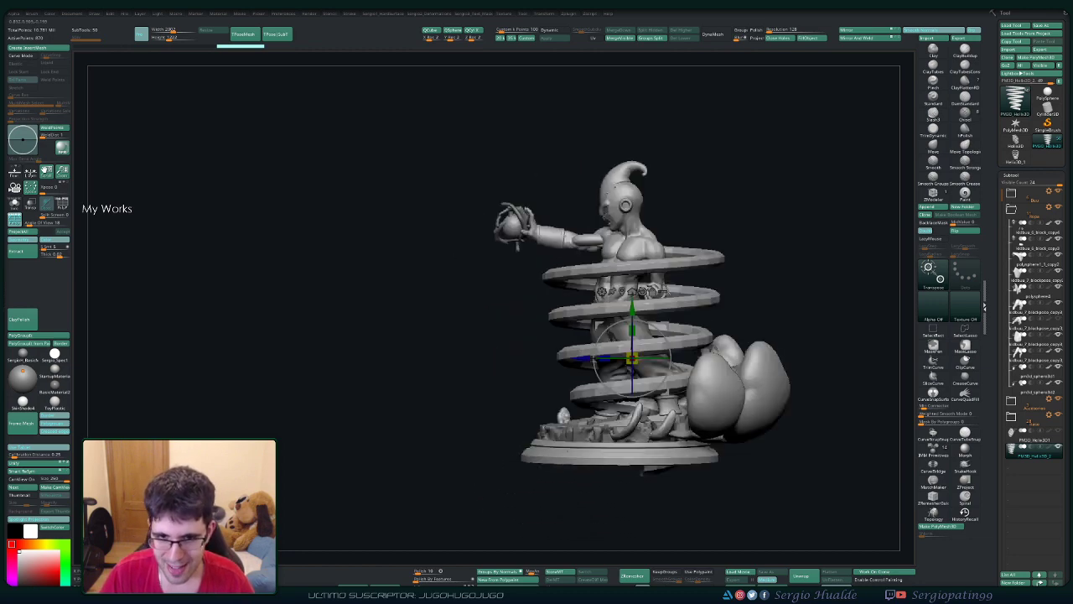
scroll(639, 358, up, 2)
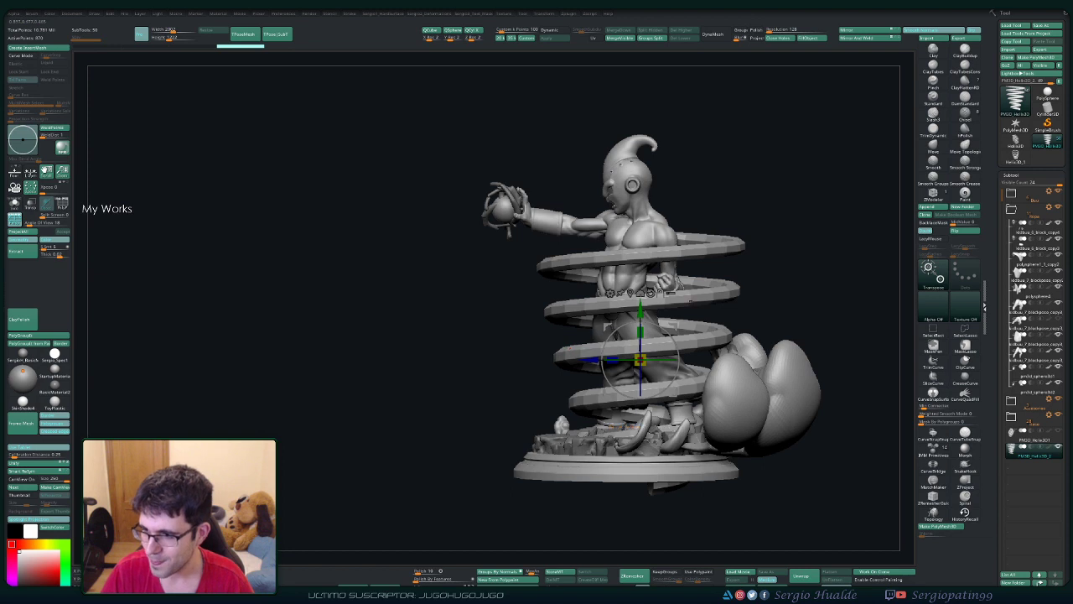
alt+drag(639, 359, 572, 350)
scroll(569, 351, up, 2)
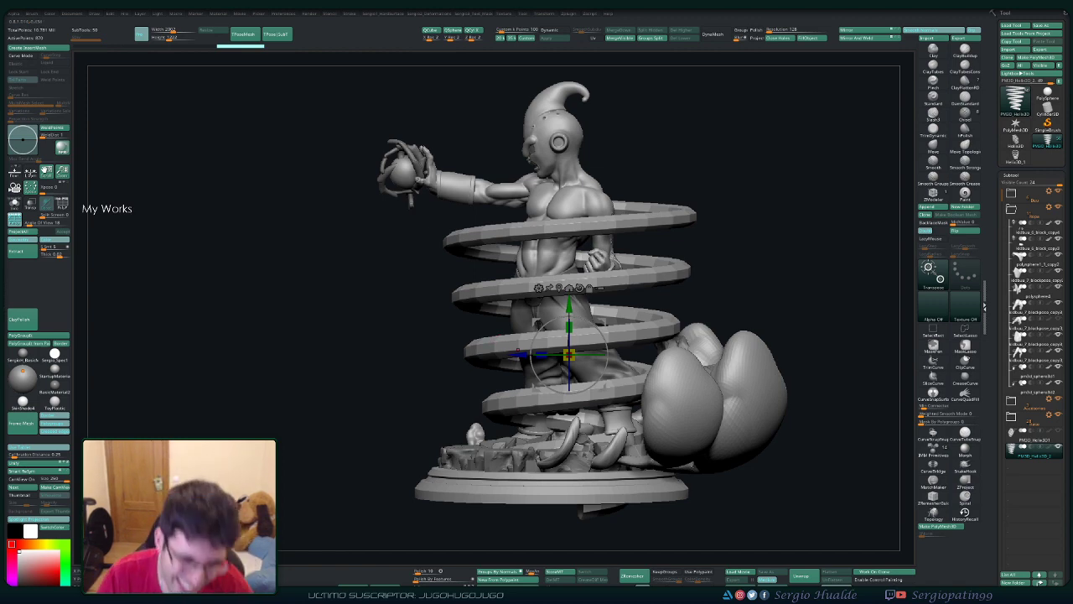
drag(569, 355, 556, 354)
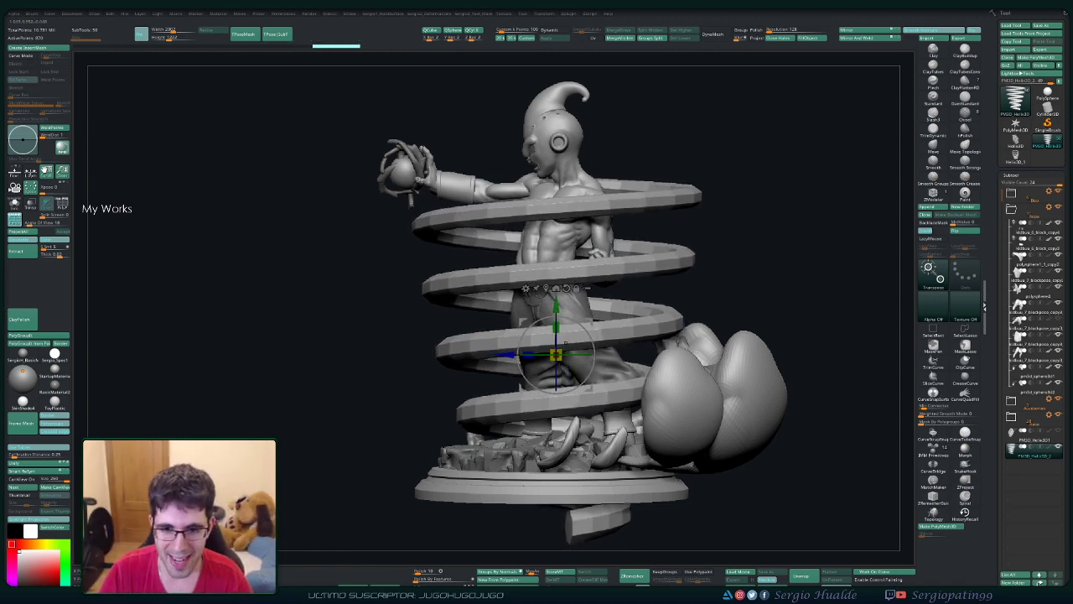
mouse_move(556, 354)
mouse_down()
mouse_move(555, 390)
mouse_move(520, 398)
mouse_move(536, 360)
mouse_up()
key(q)
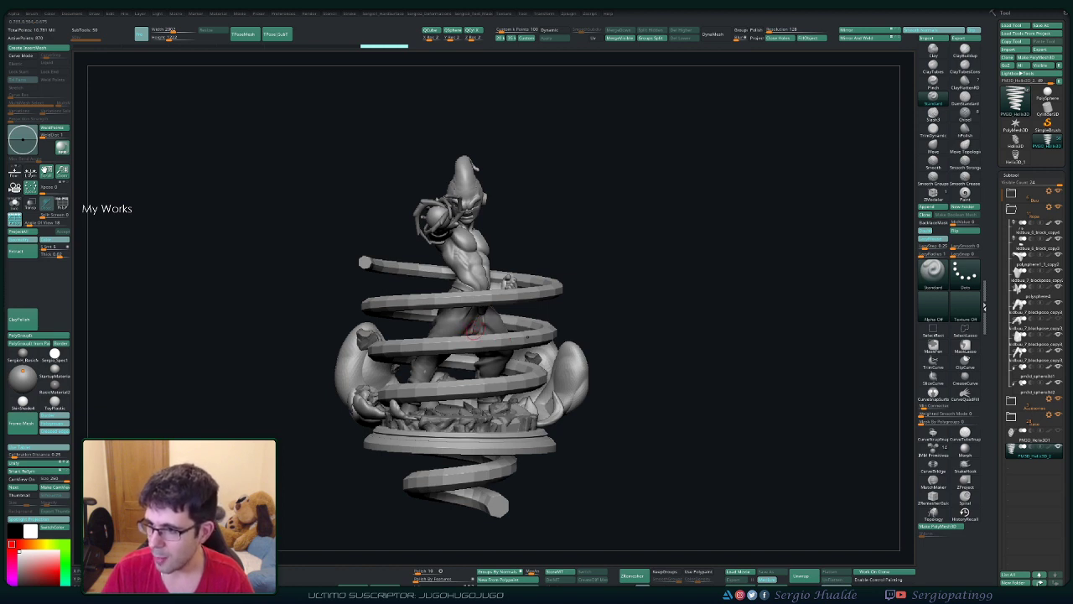
Step: Solo the spiral, turn on its PolyF polygroup wireframe, and pick SelectLasso
drag(654, 335, 621, 318)
ctrl+shift+click(503, 377)
key(f)
key(shift+f)
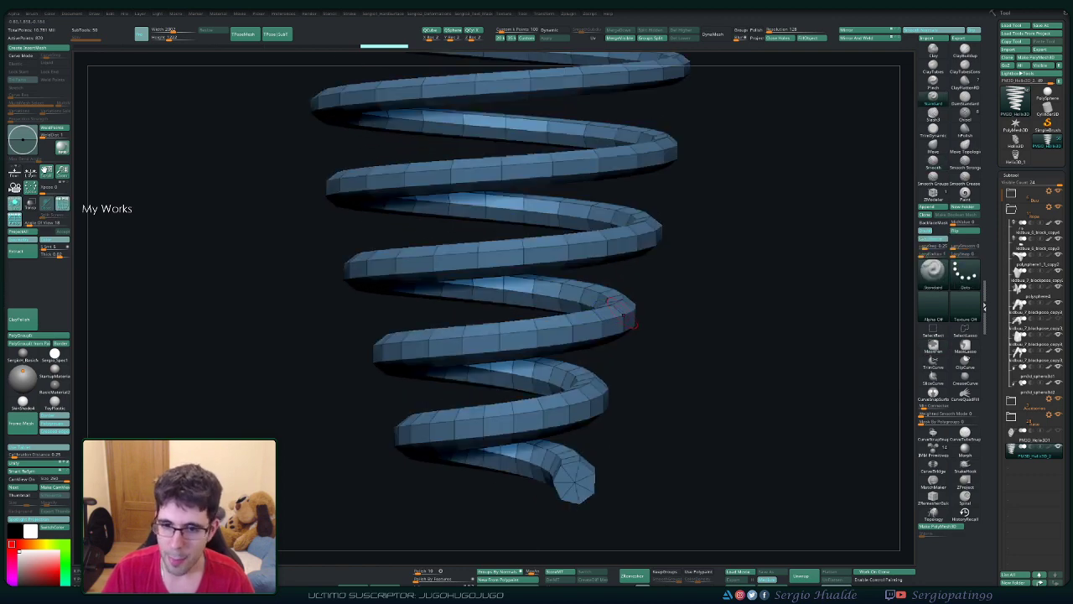
ctrl+shift+click(601, 319)
ctrl+shift+click(624, 325)
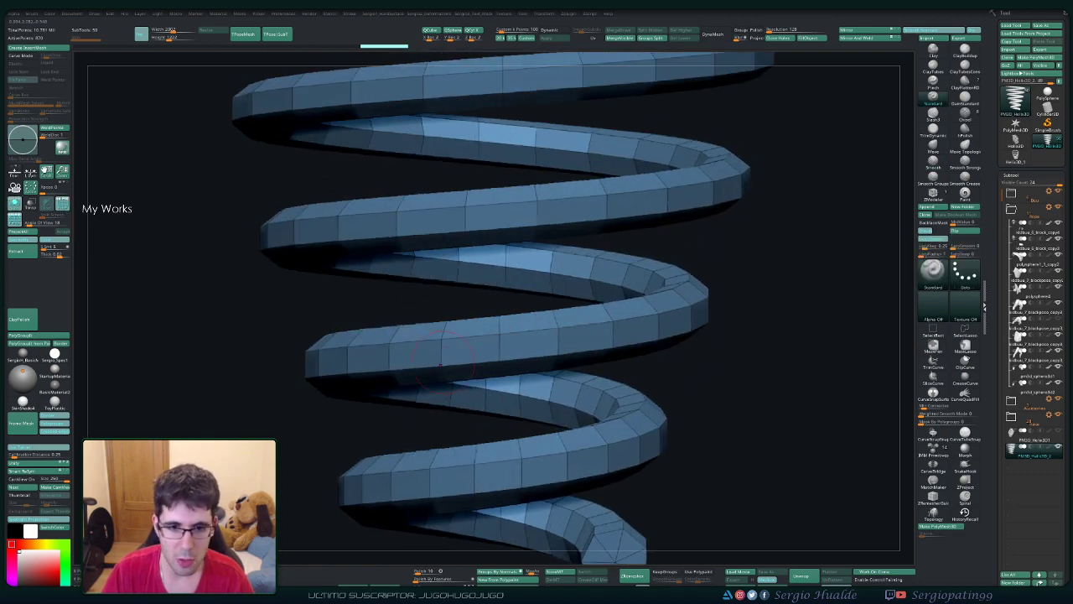
ctrl+right_drag(624, 326, 455, 359)
click(965, 330)
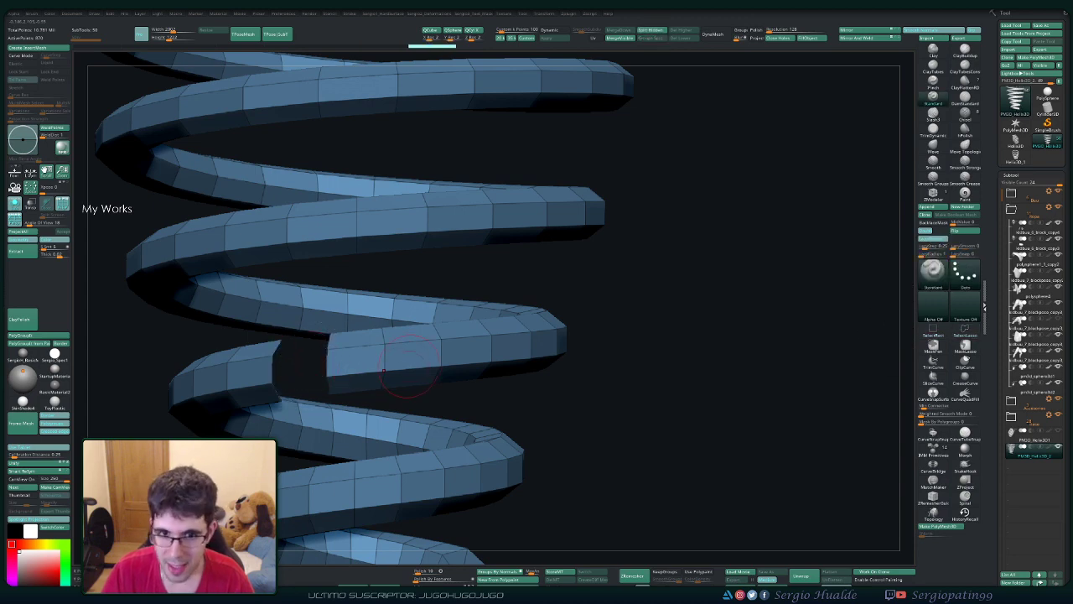
right_drag(301, 360, 352, 340)
Step: Solo the spiral and display its green, orange and blue polygroups
key(f)
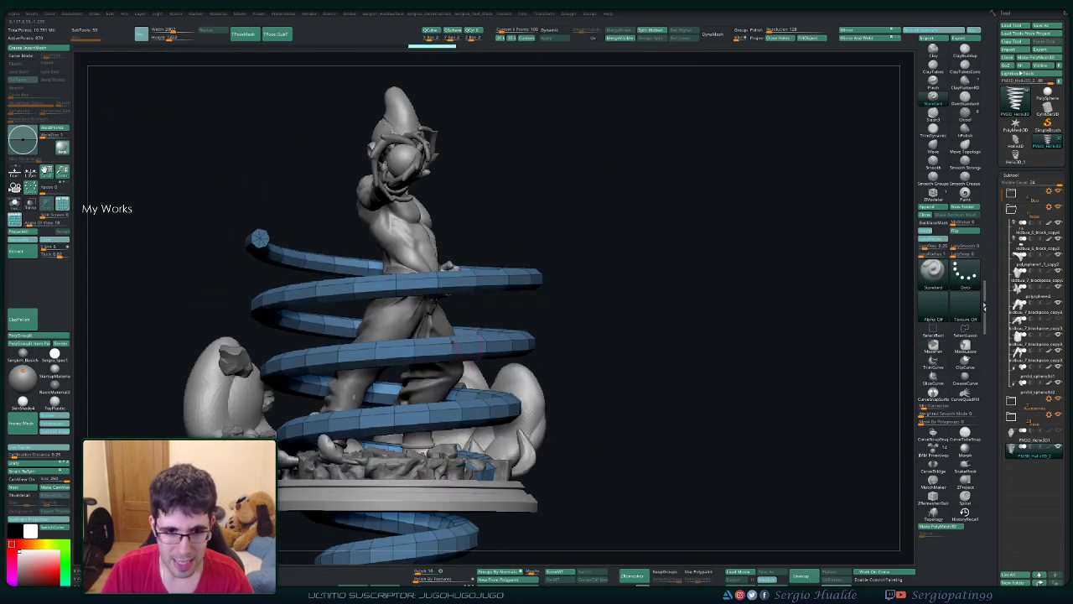
right_drag(469, 353, 508, 343)
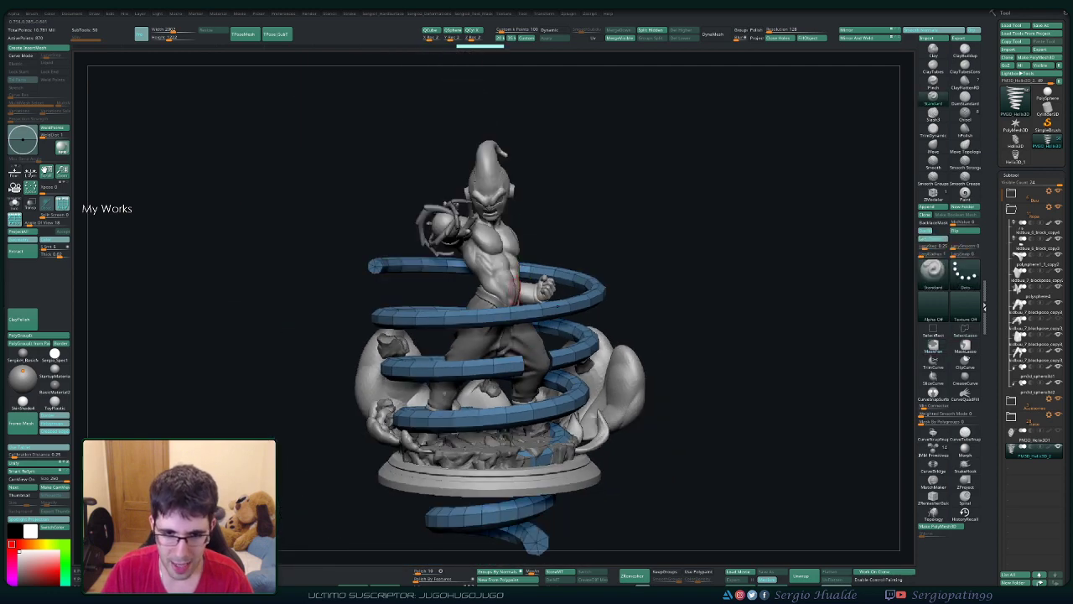
ctrl+shift+click(503, 305)
key(shift+f)
right_drag(504, 304, 513, 314)
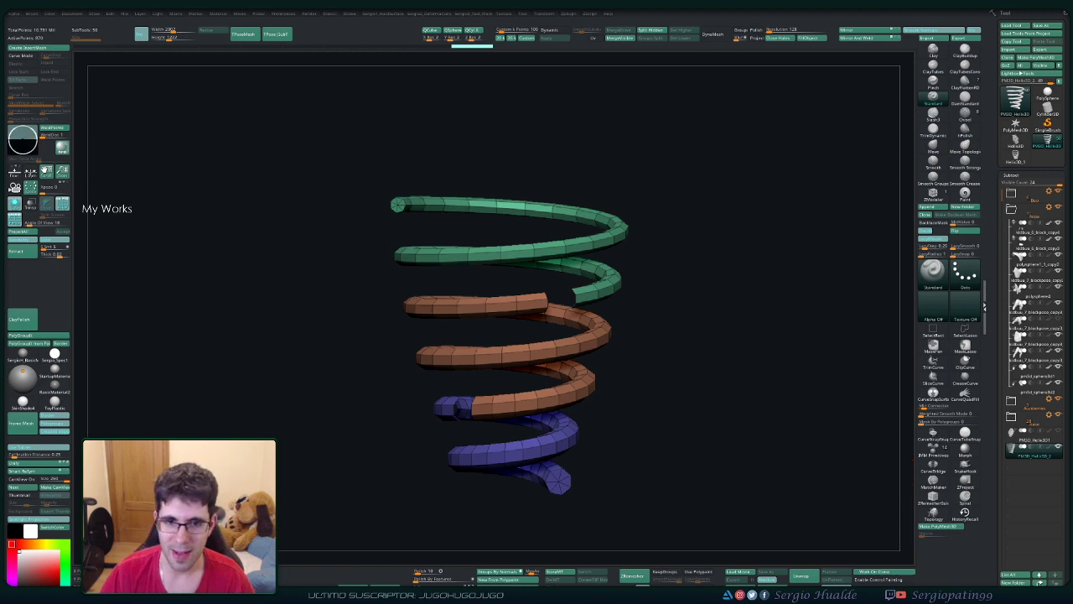
drag(587, 155, 564, 152)
drag(644, 305, 625, 292)
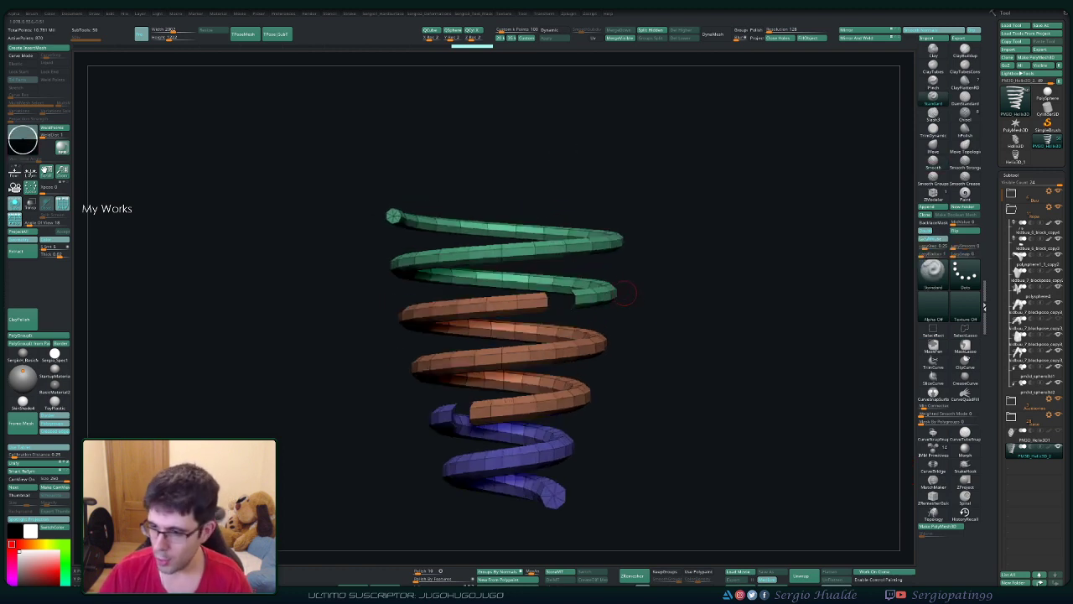
mouse_move(575, 315)
alt+mouse_down()
mouse_move(602, 282)
mouse_move(568, 278)
mouse_move(589, 312)
alt+mouse_up()
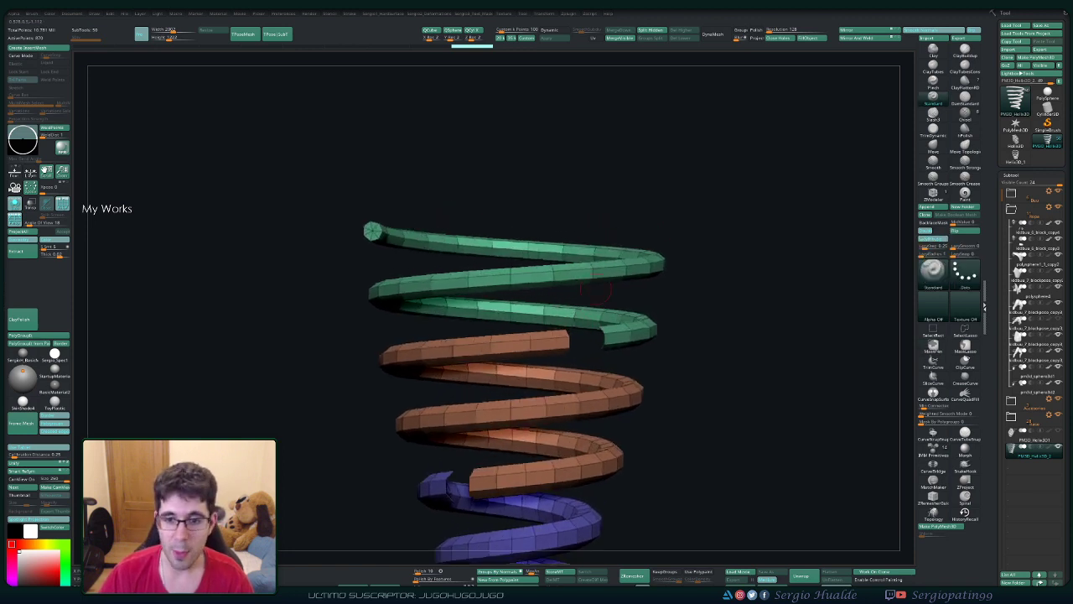
Step: Hide the green top and blue bottom groups, keeping only the orange coil around the legs
ctrl+shift+click(613, 283)
key(f)
ctrl+shift+click(556, 404)
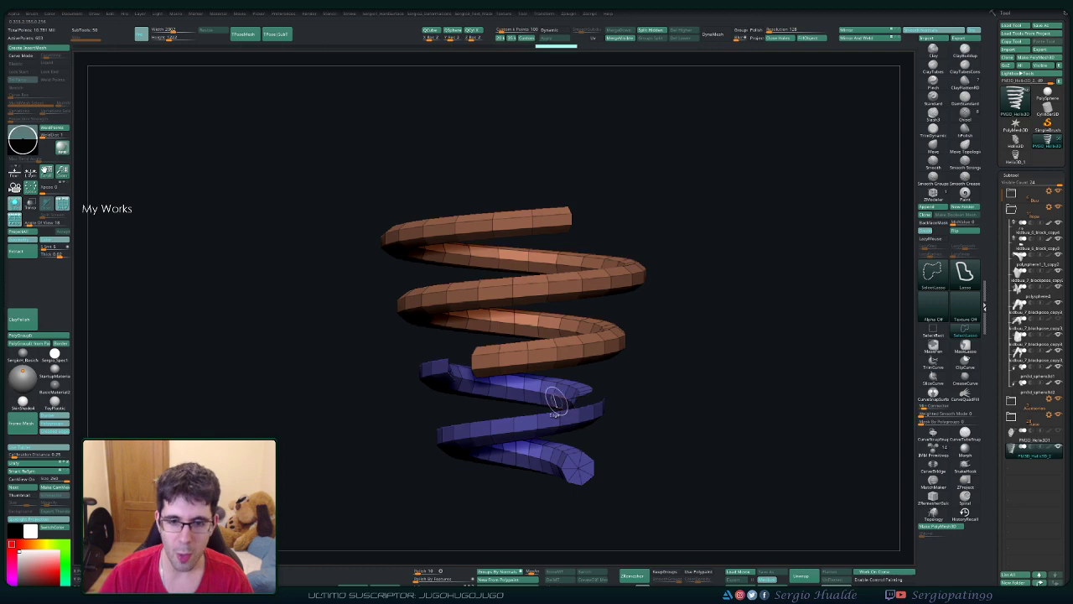
ctrl+shift+click(560, 394)
mouse_move(558, 395)
right_down()
mouse_move(551, 405)
mouse_move(558, 357)
mouse_move(556, 381)
right_up()
ctrl+shift+click(558, 356)
key(f)
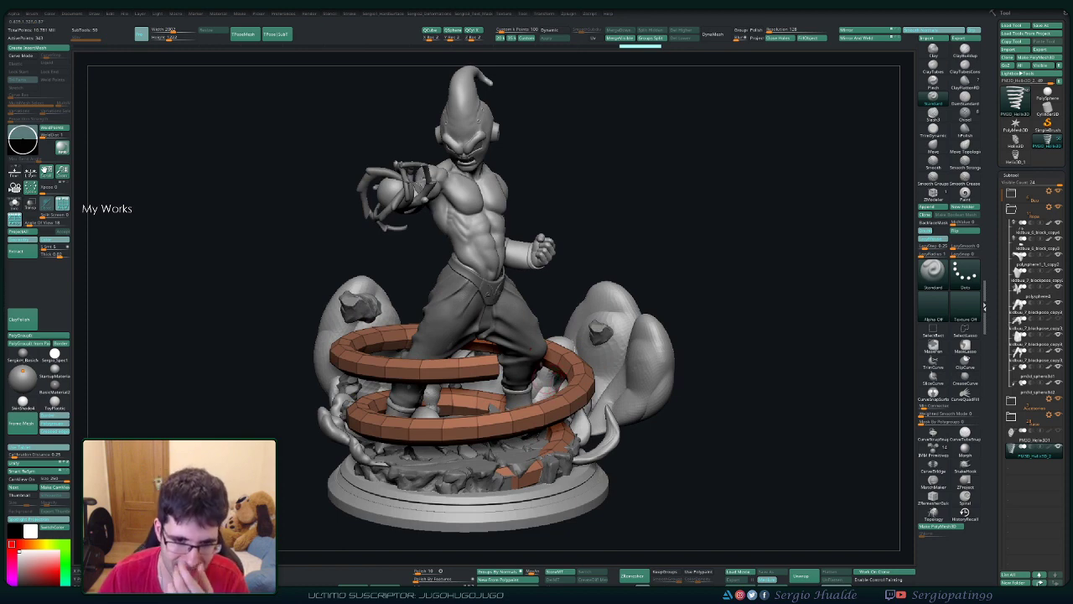
Step: Stretch the coil taller with Transpose and check it in isolation
key(w)
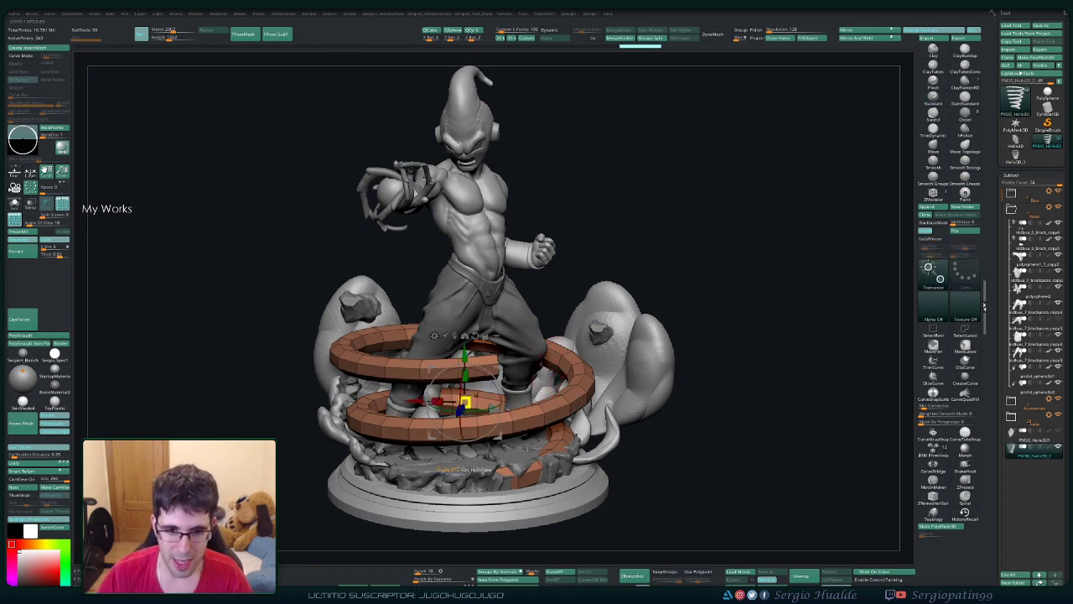
key(q)
right_drag(559, 357, 520, 369)
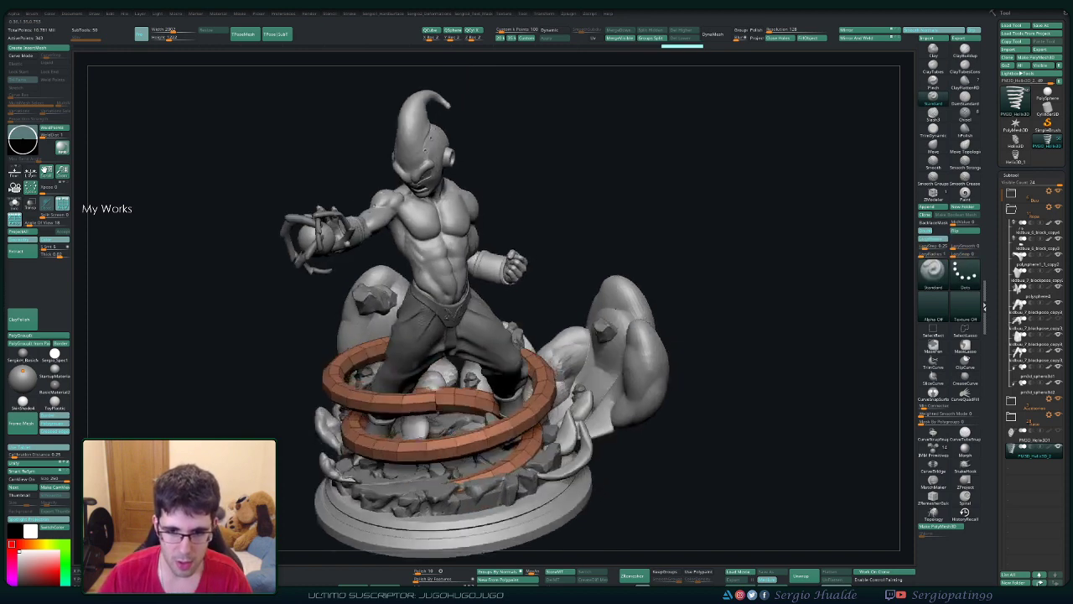
mouse_move(657, 353)
right_down()
mouse_move(610, 410)
mouse_move(570, 377)
right_up()
key(w)
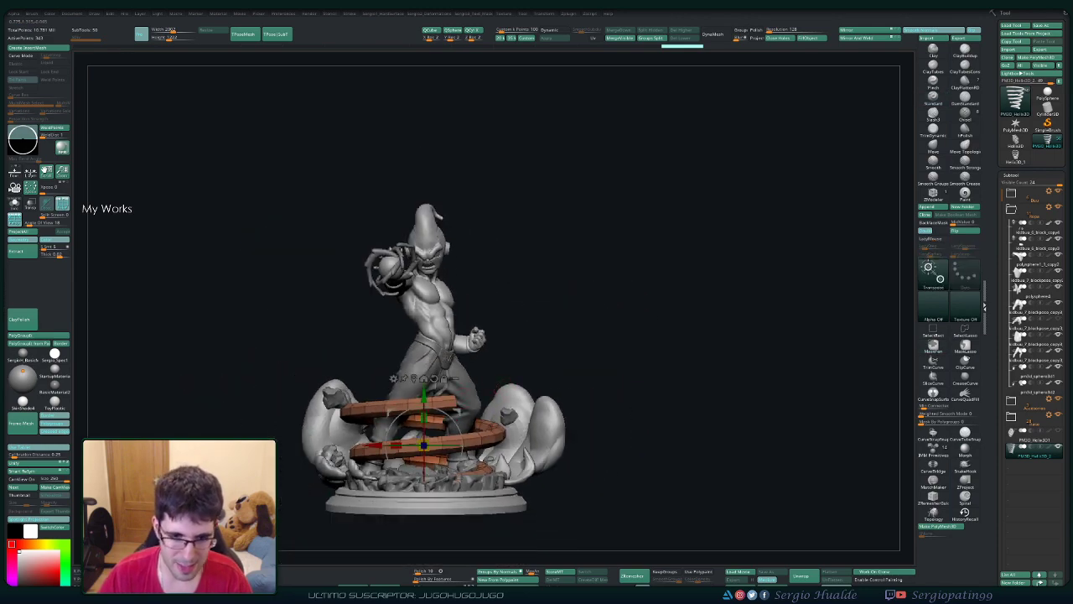
drag(424, 418, 424, 381)
key(q)
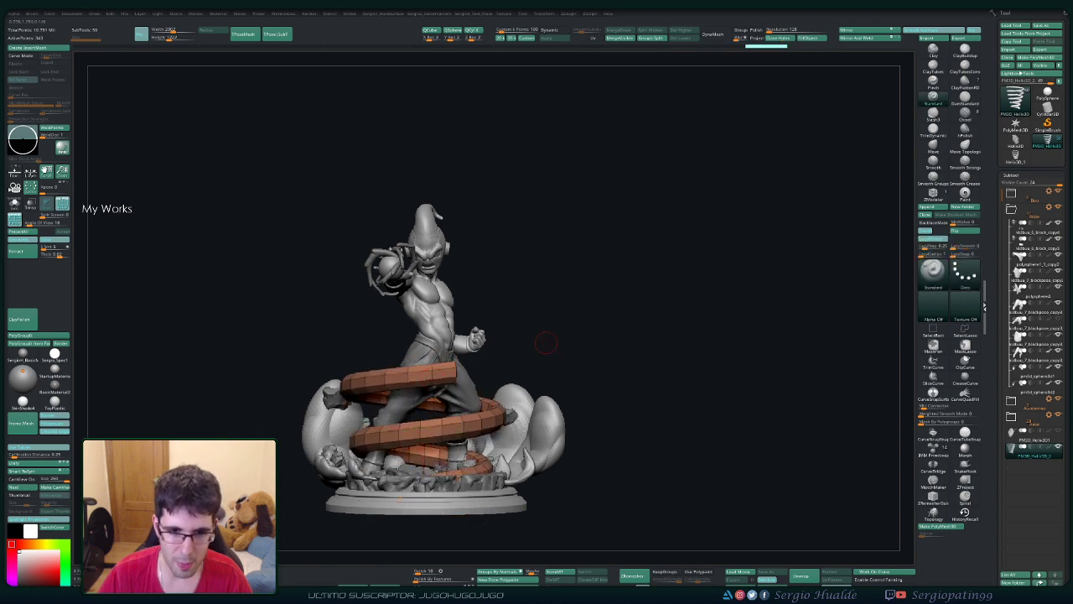
key(ctrl+shift+s)
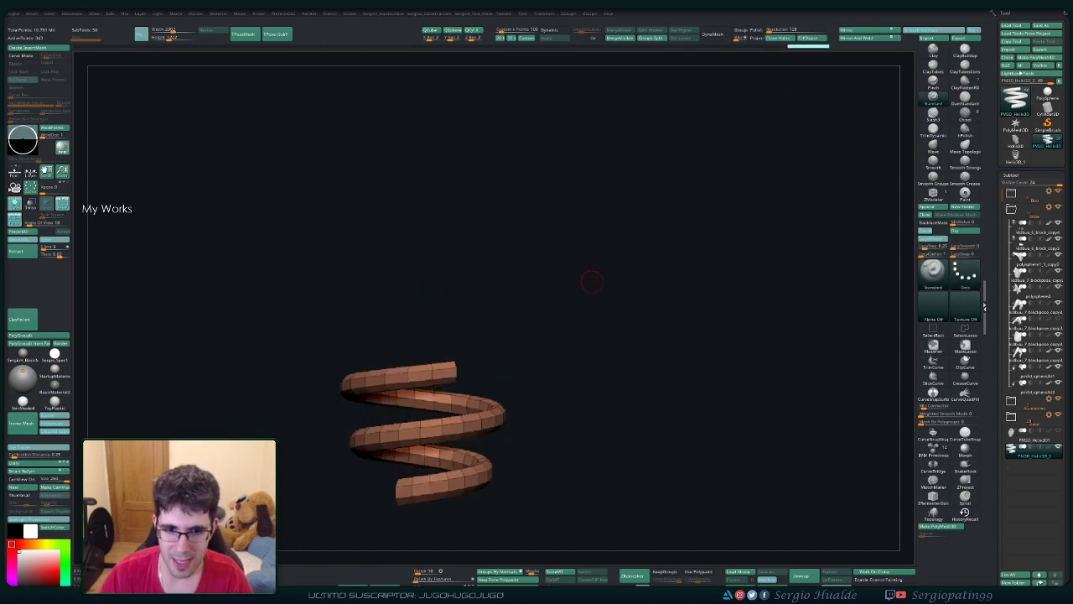
mouse_move(590, 280)
right_down()
mouse_move(529, 347)
mouse_move(461, 369)
mouse_move(444, 403)
mouse_move(464, 420)
mouse_move(693, 393)
mouse_move(692, 319)
right_up()
key(ctrl+shift+s)
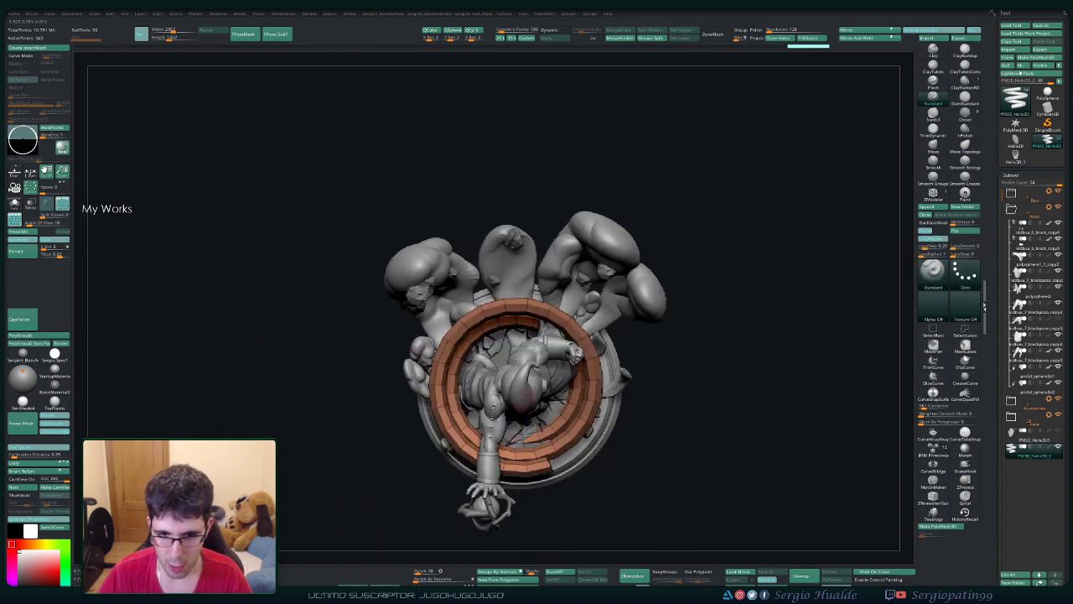
Step: Raise the coil higher inside the statue and lasso-hide everything except the coil
key(w)
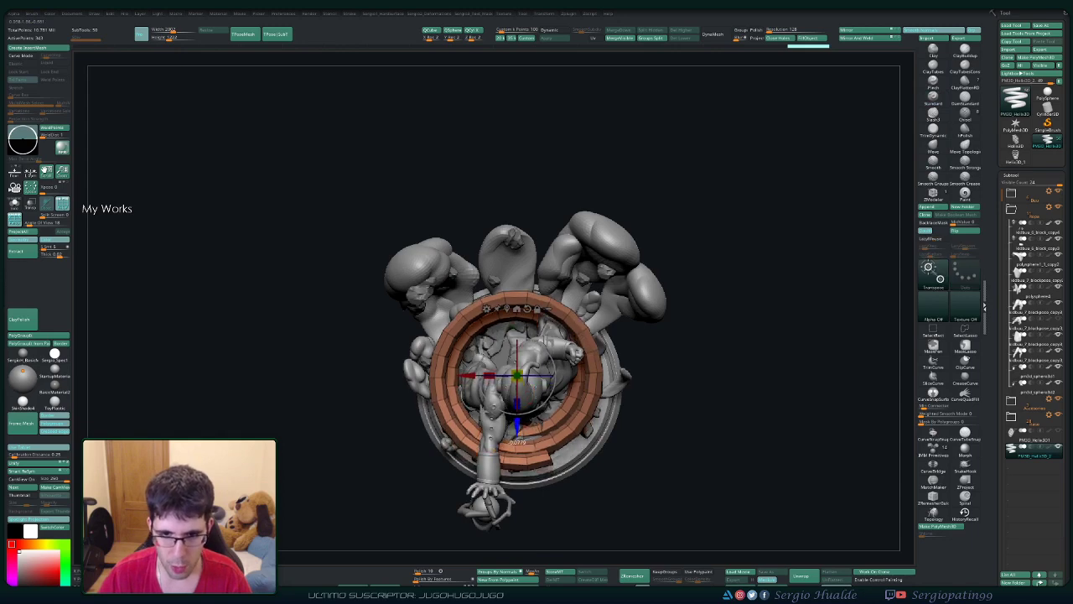
drag(518, 450, 517, 431)
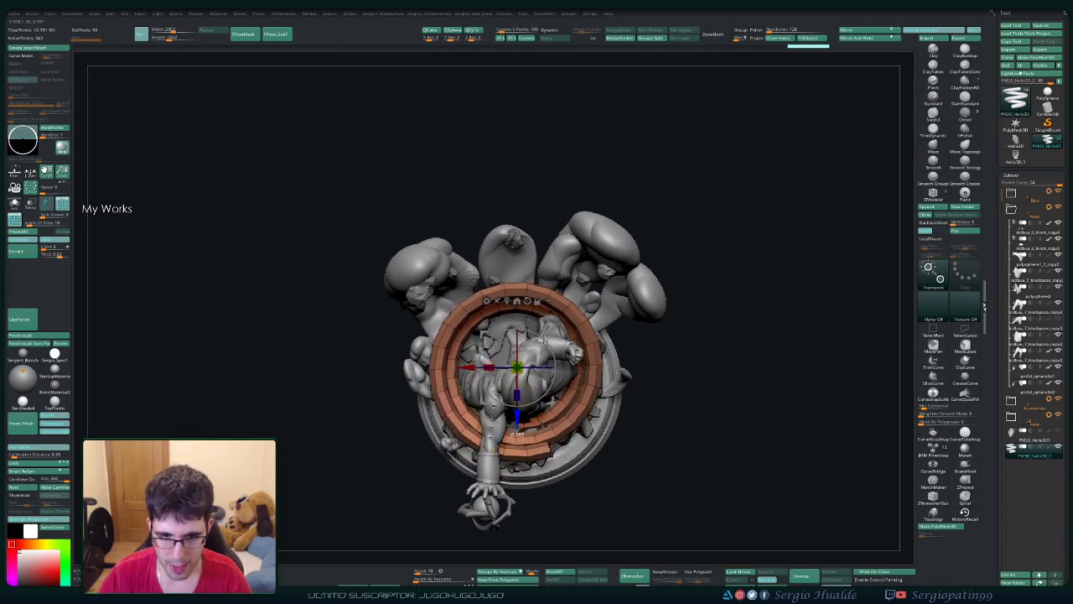
key(q)
mouse_move(517, 431)
right_down()
mouse_move(517, 335)
mouse_move(503, 335)
mouse_move(517, 276)
right_up()
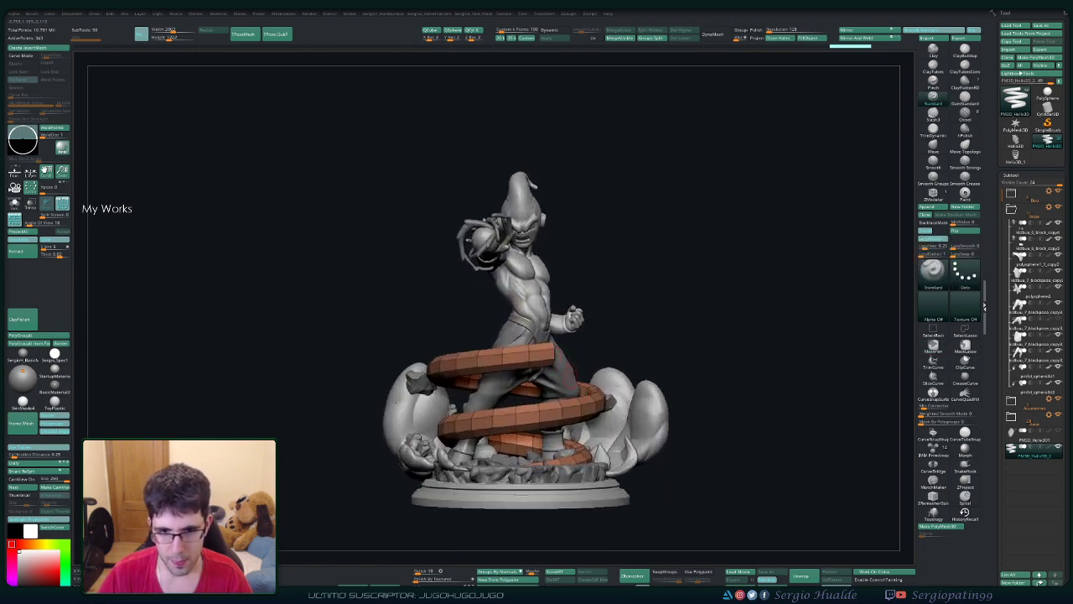
right_drag(520, 394, 570, 407)
Step: Hide the coil's blue upper polygroup, check it from the side, then solo the yellow lower turn
key(shift+f)
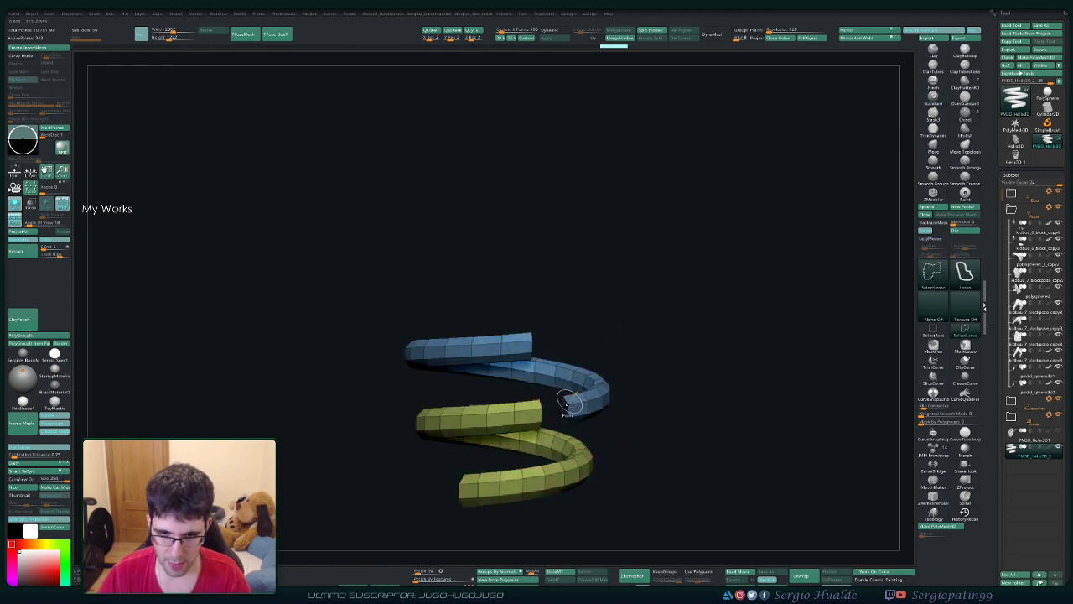
ctrl+alt+shift+click(578, 409)
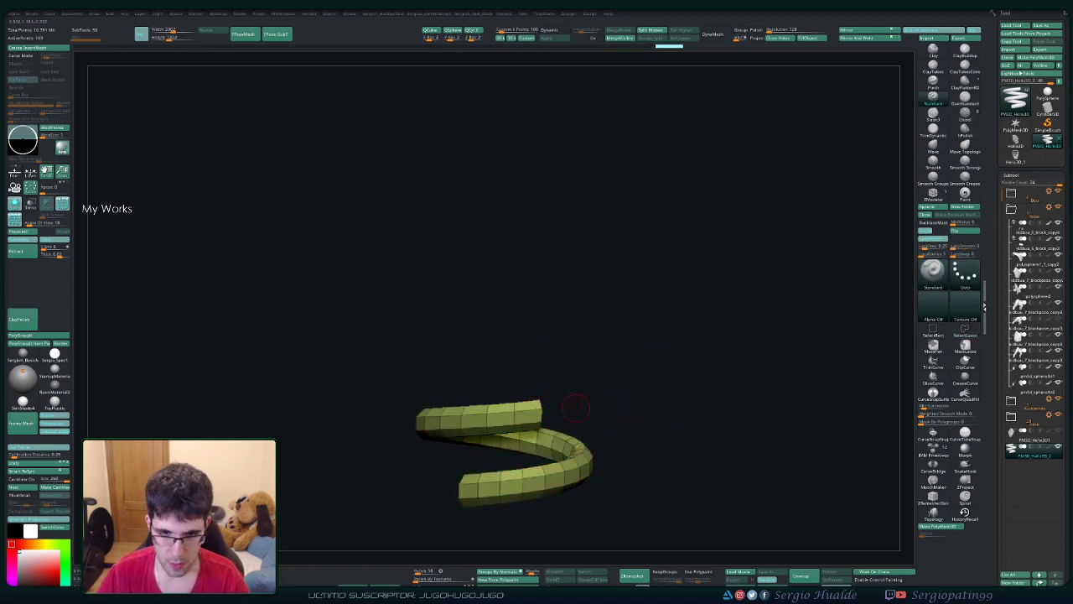
ctrl+shift+click(712, 251)
right_drag(712, 336, 461, 335)
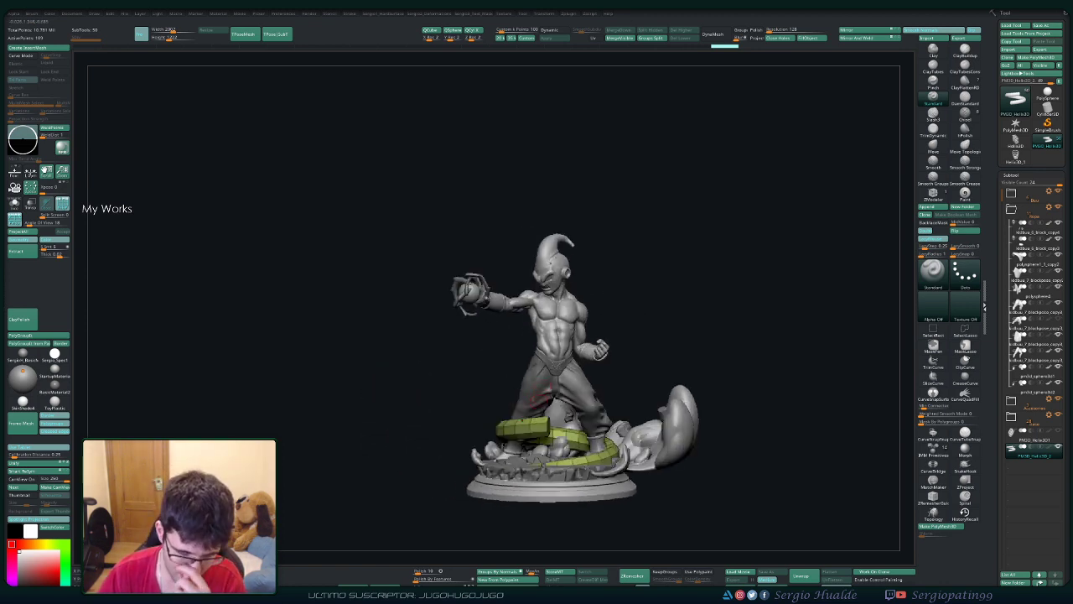
mouse_move(664, 337)
right_down()
mouse_move(627, 346)
mouse_move(628, 368)
right_up()
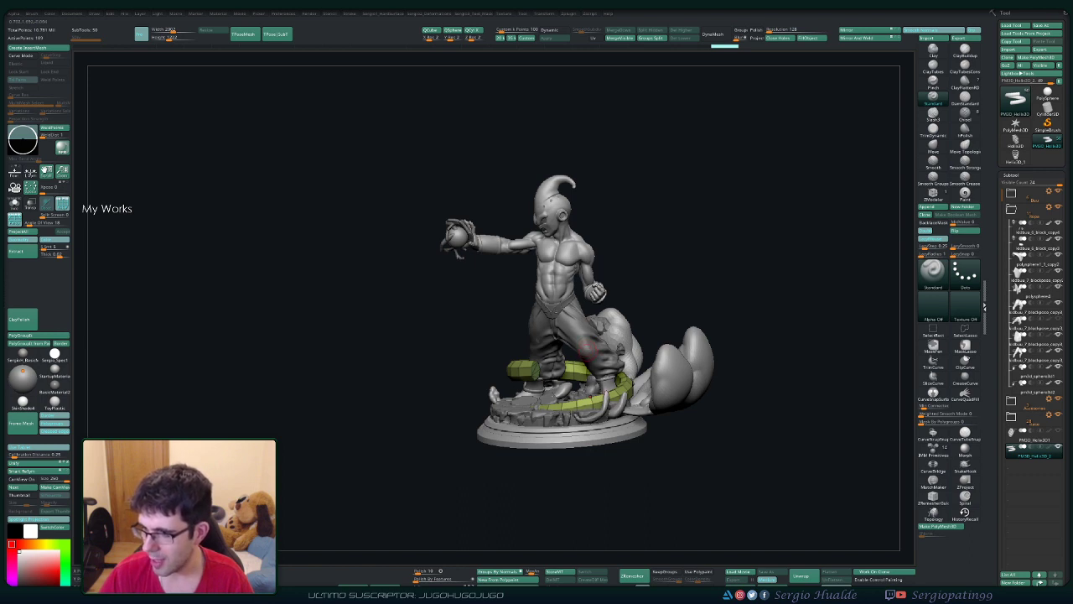
mouse_move(637, 335)
right_down()
mouse_move(620, 344)
mouse_move(620, 302)
right_up()
key(shift+alt+s)
alt+right_drag(586, 394, 568, 392)
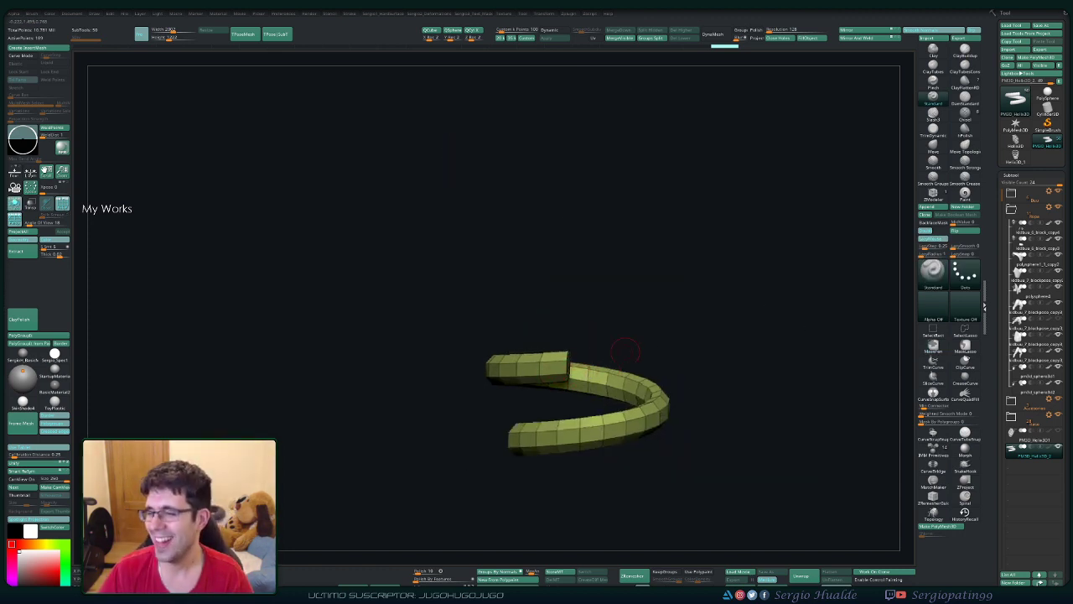
Step: ZRemesh the C-shaped coil piece into dense topology and smooth its surface
mouse_move(592, 332)
right_down()
mouse_move(586, 361)
mouse_move(627, 347)
mouse_move(660, 314)
mouse_move(620, 339)
mouse_move(608, 320)
mouse_move(634, 305)
mouse_move(638, 313)
right_up()
key(alt+s)
key(alt+s)
key(bracketright)
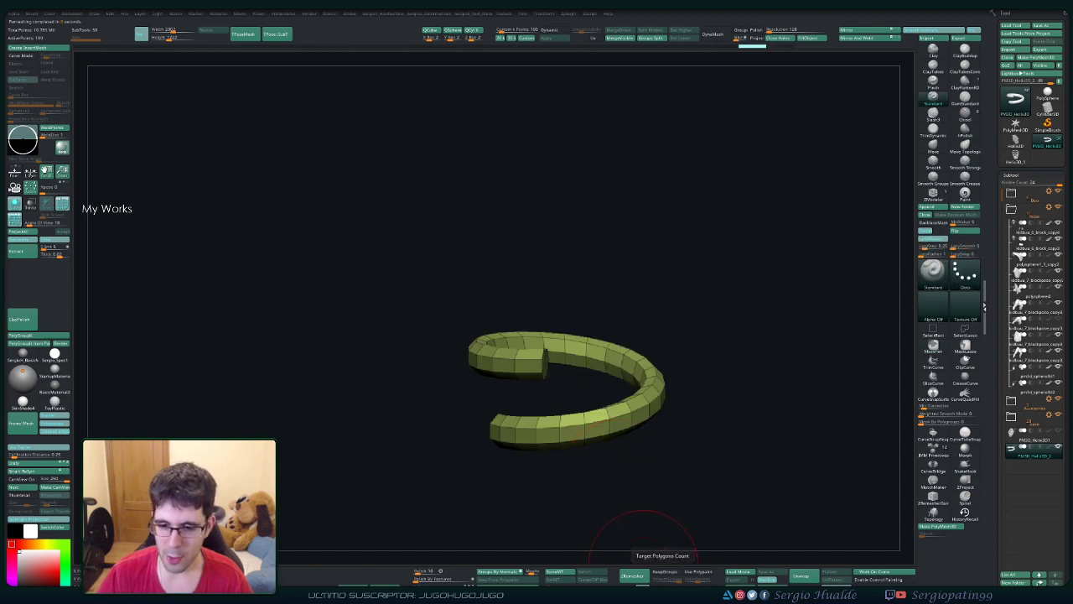
click(633, 576)
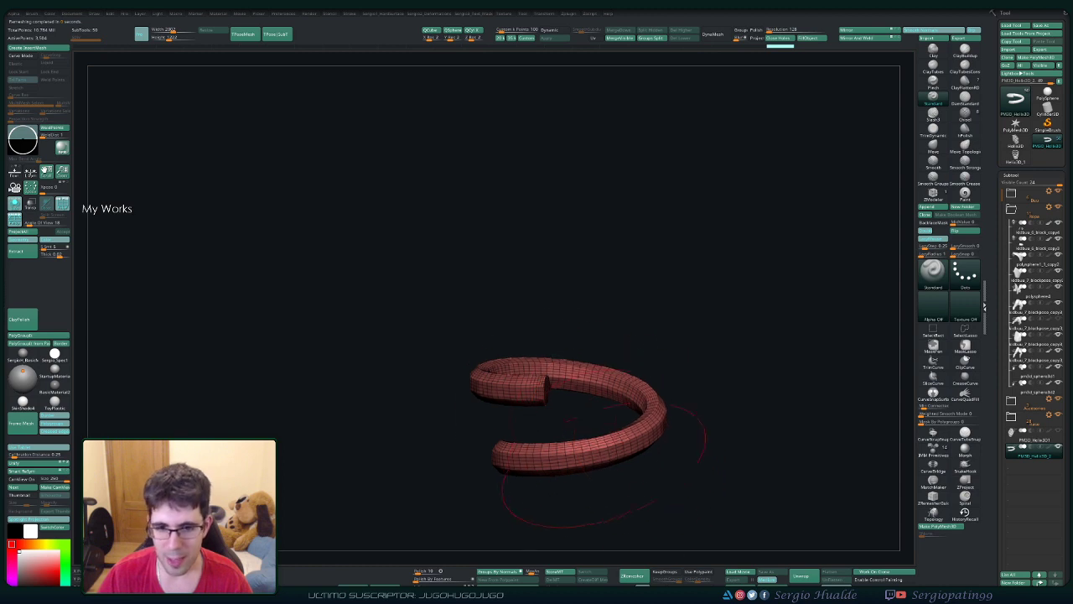
alt+drag(614, 422, 616, 449)
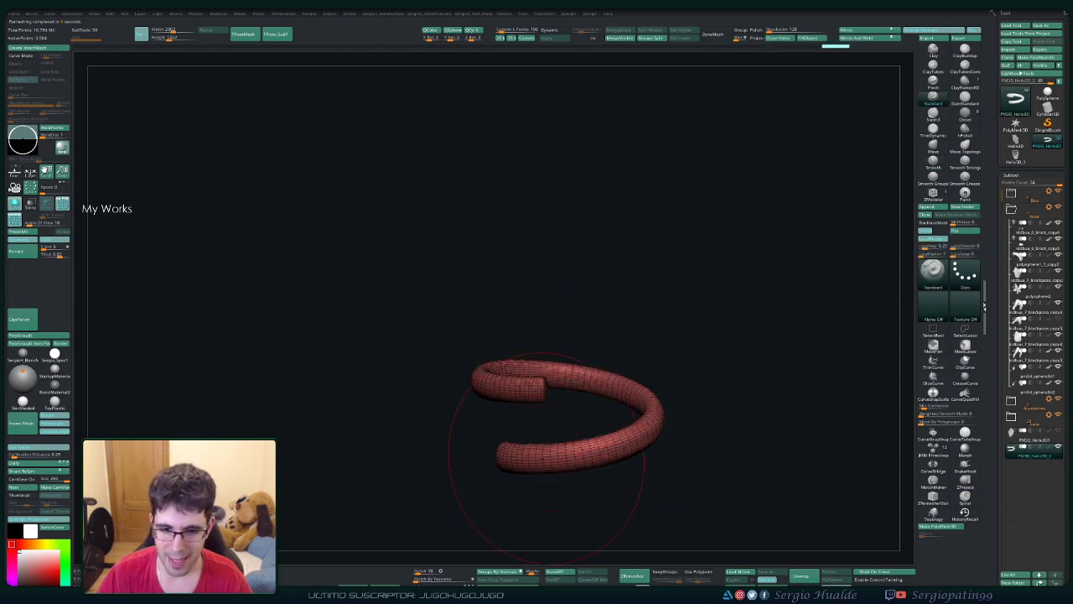
drag(546, 467, 503, 411)
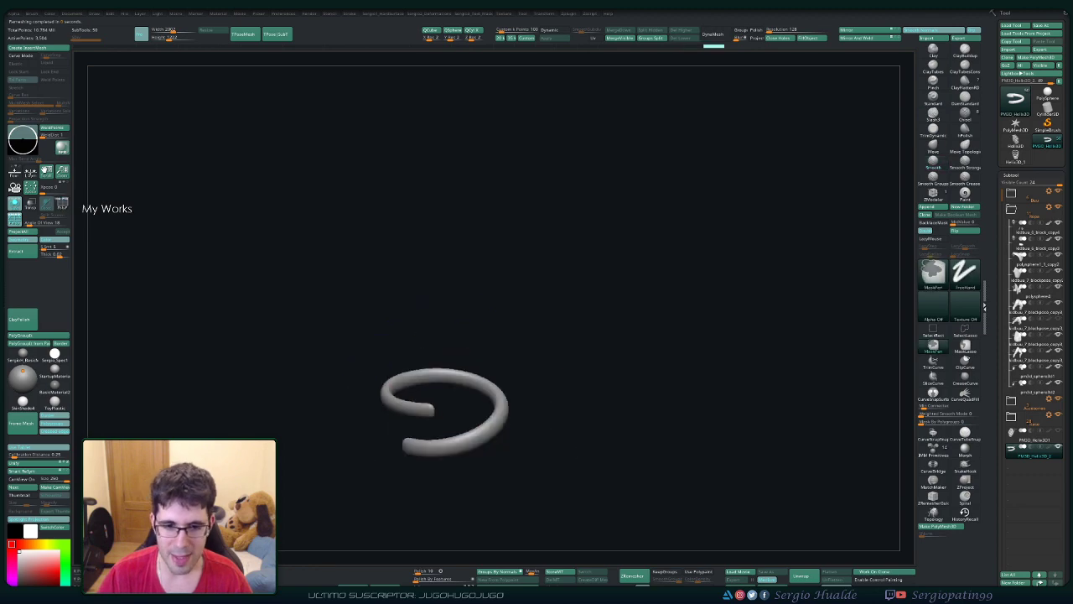
Step: Draw and reshape a guide curve around the ring from a top-down view
drag(637, 252, 503, 394)
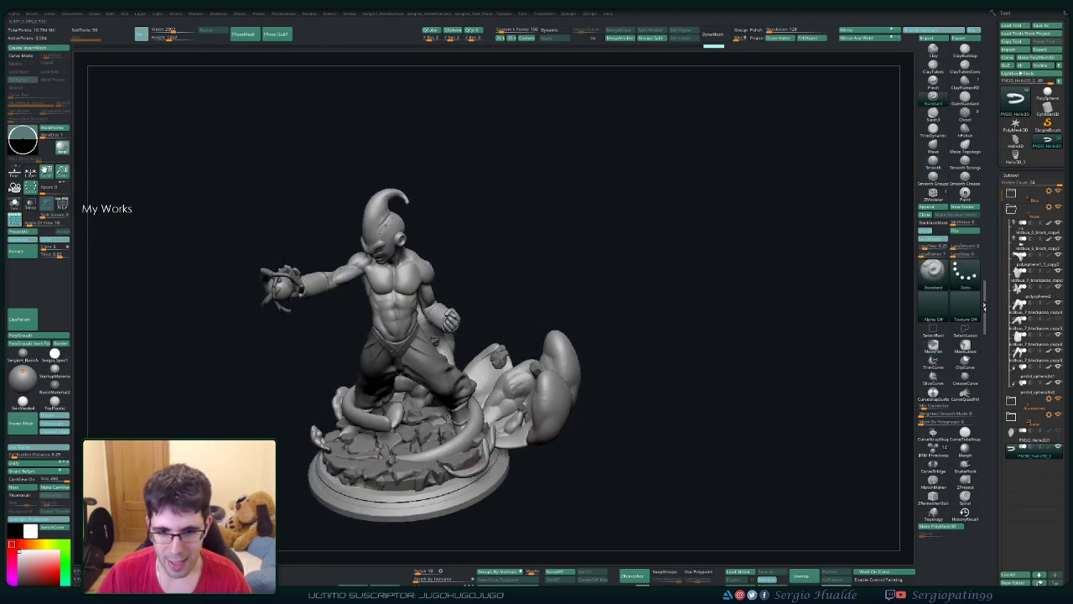
drag(671, 293, 688, 419)
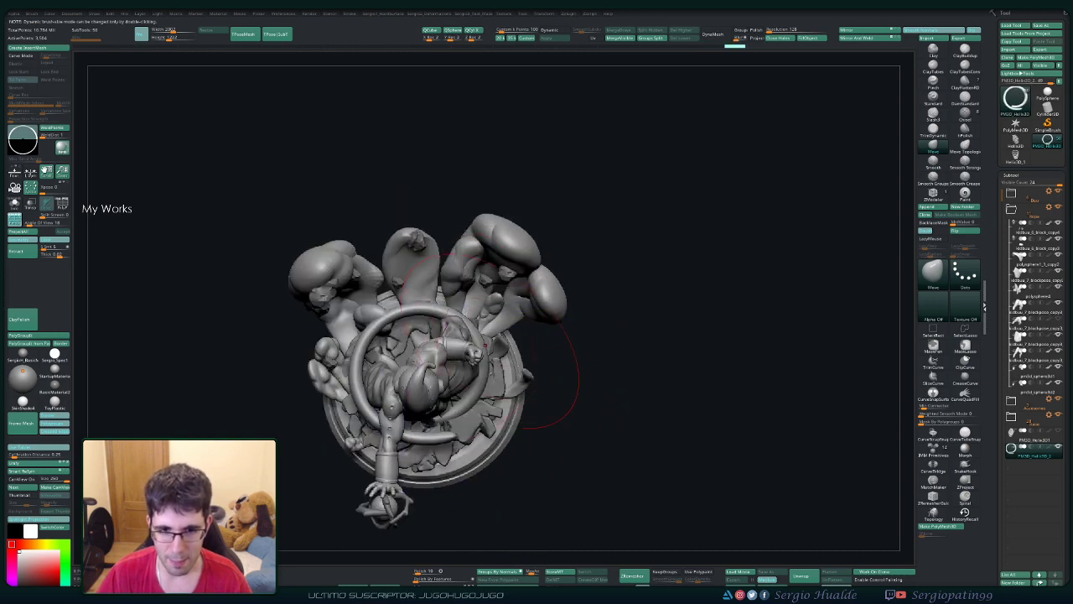
drag(557, 387, 410, 239)
drag(528, 268, 343, 289)
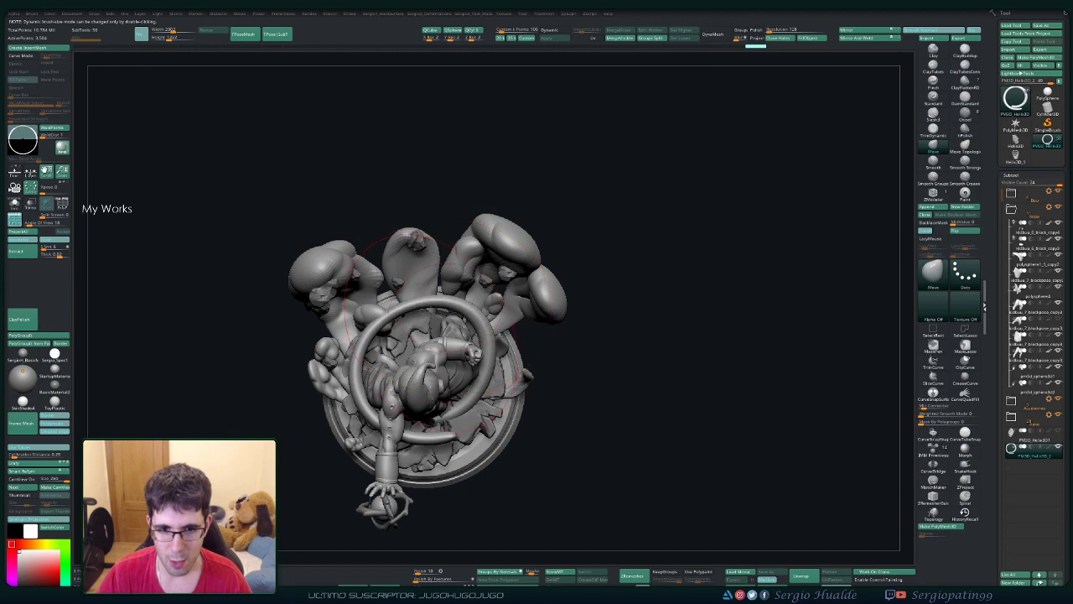
drag(394, 256, 323, 453)
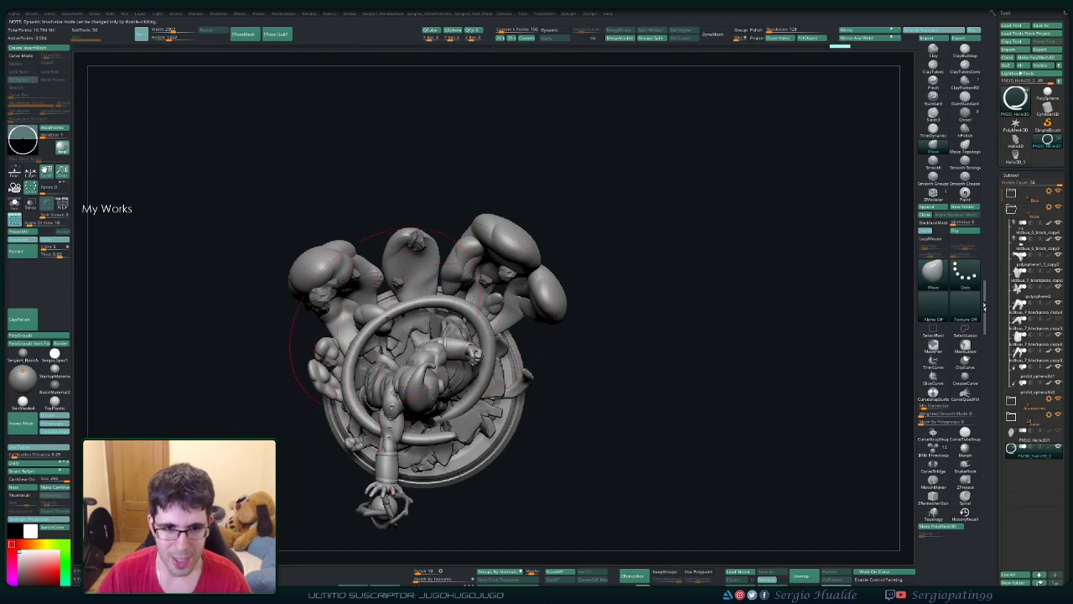
mouse_move(688, 352)
mouse_down()
mouse_move(754, 251)
mouse_move(465, 295)
mouse_move(455, 311)
mouse_move(423, 279)
mouse_up()
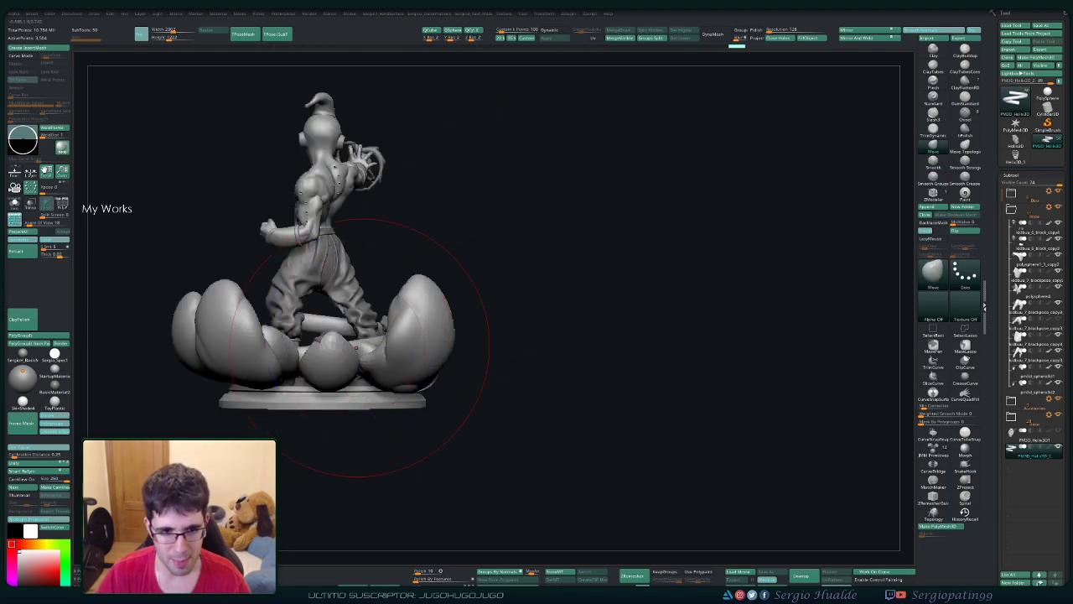
mouse_move(470, 335)
mouse_down()
mouse_move(553, 335)
mouse_move(519, 335)
mouse_up()
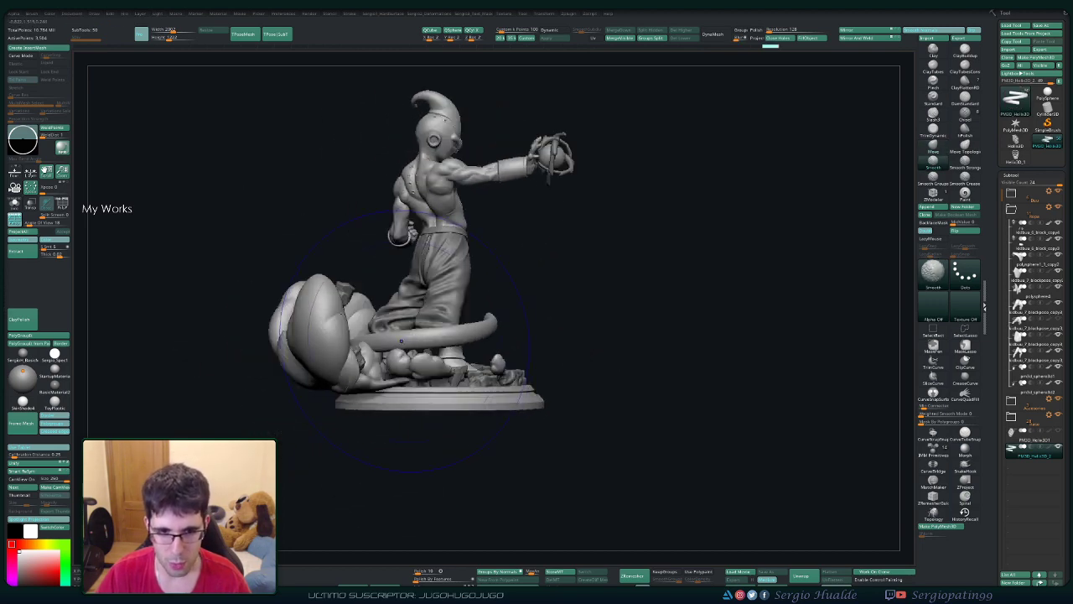
drag(580, 313, 554, 311)
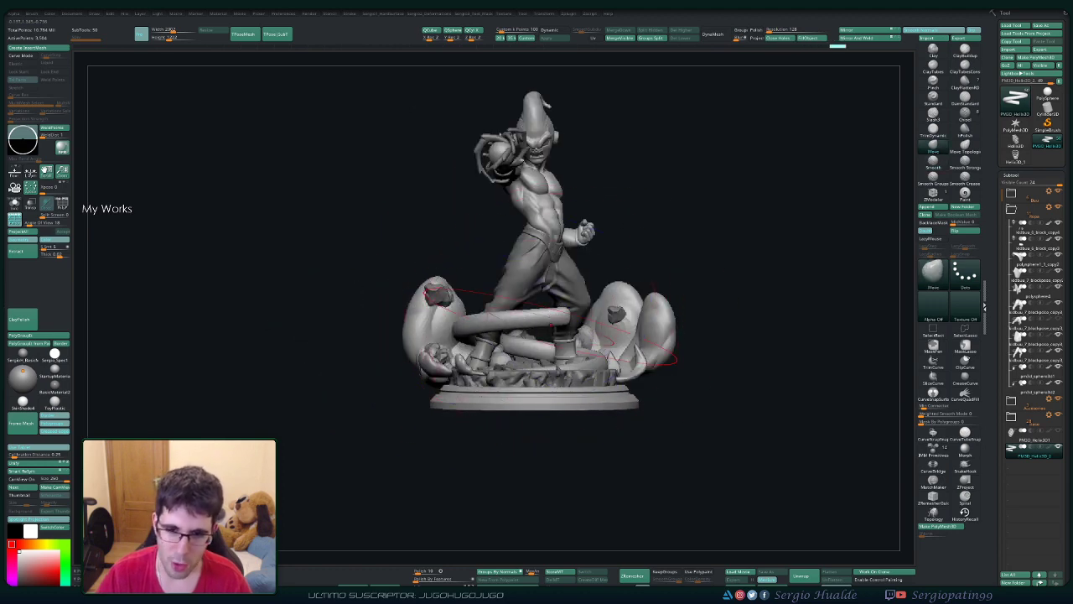
mouse_move(554, 312)
mouse_down()
mouse_move(545, 367)
mouse_move(560, 385)
mouse_up()
Step: Bend the tube under the figure with a small Move Topological brush and draw a spiralling tube
key(b)
key(m)
key(t)
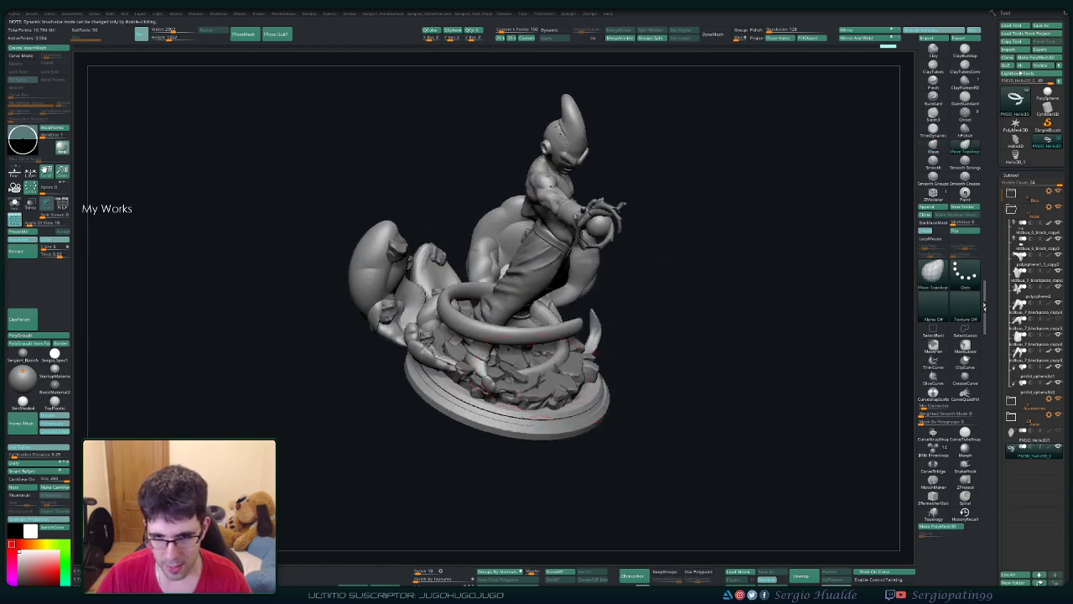
drag(560, 387, 591, 368)
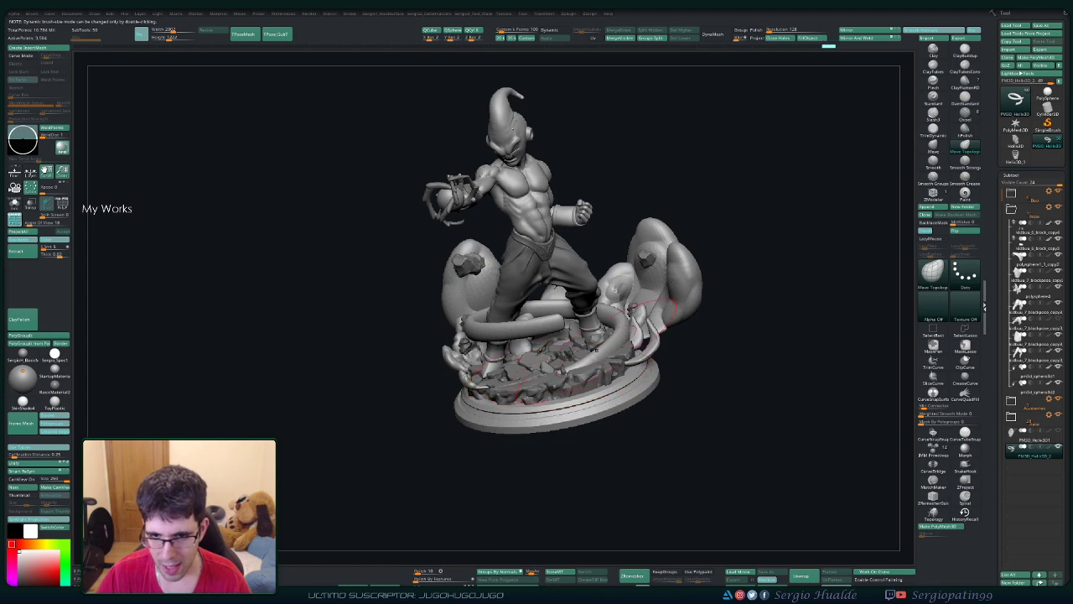
shift+drag(695, 360, 662, 452)
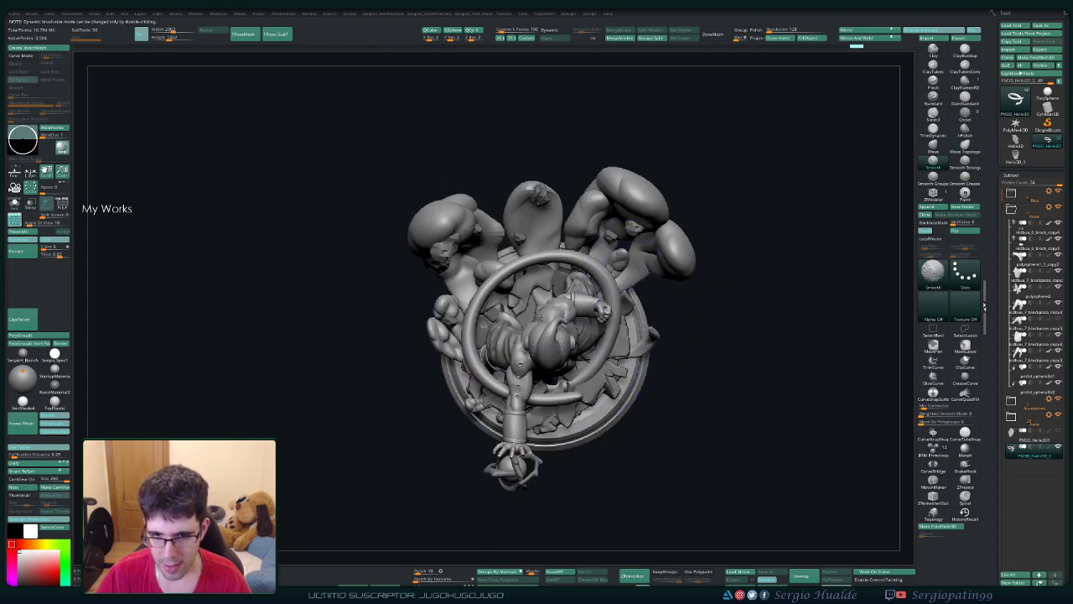
drag(494, 277, 495, 378)
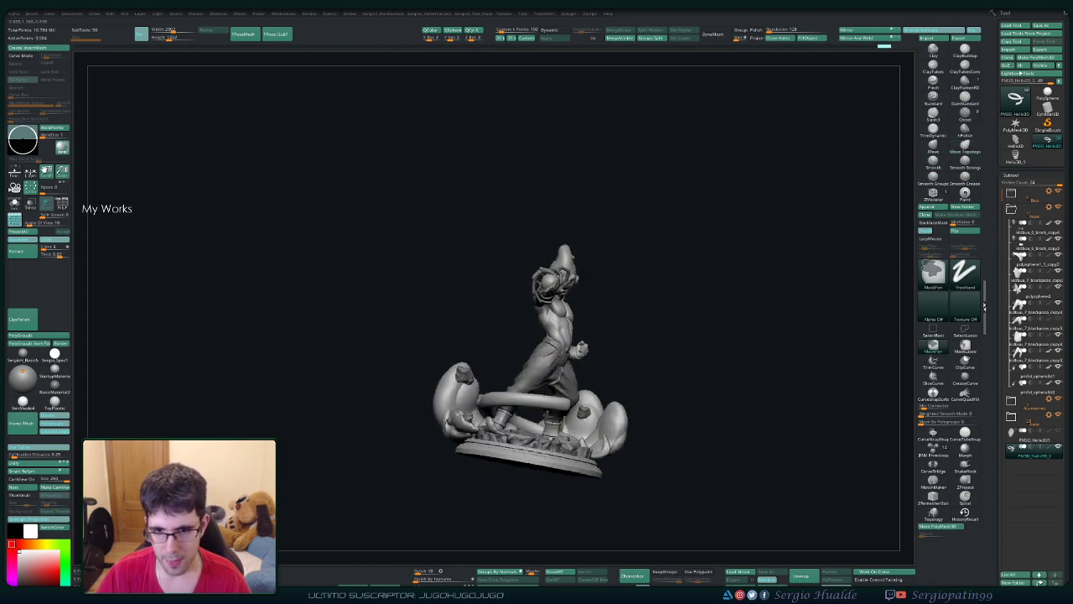
shift+drag(712, 335, 755, 336)
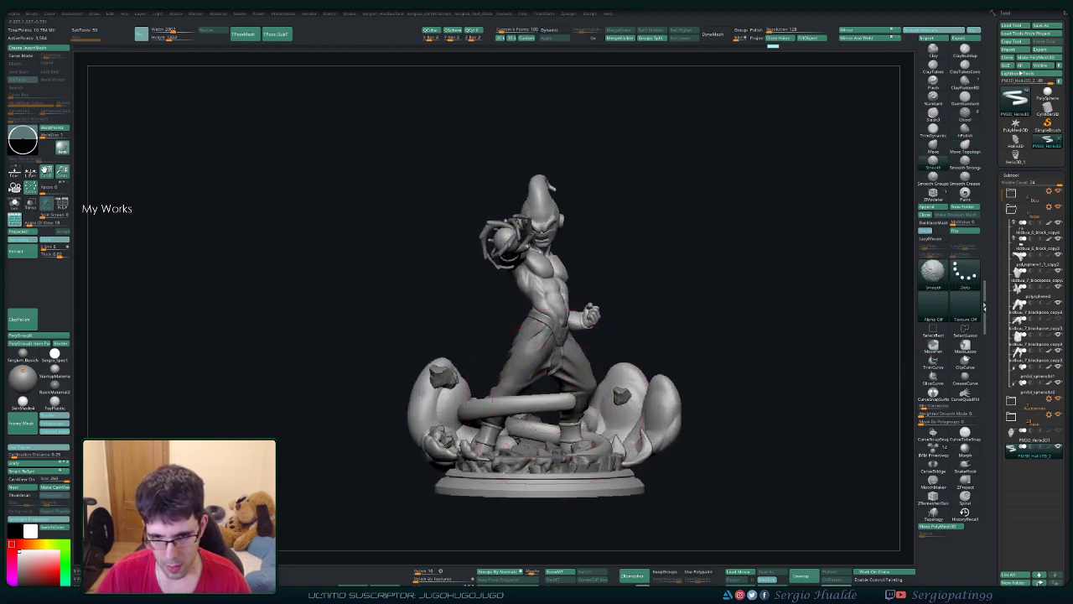
drag(578, 423, 575, 403)
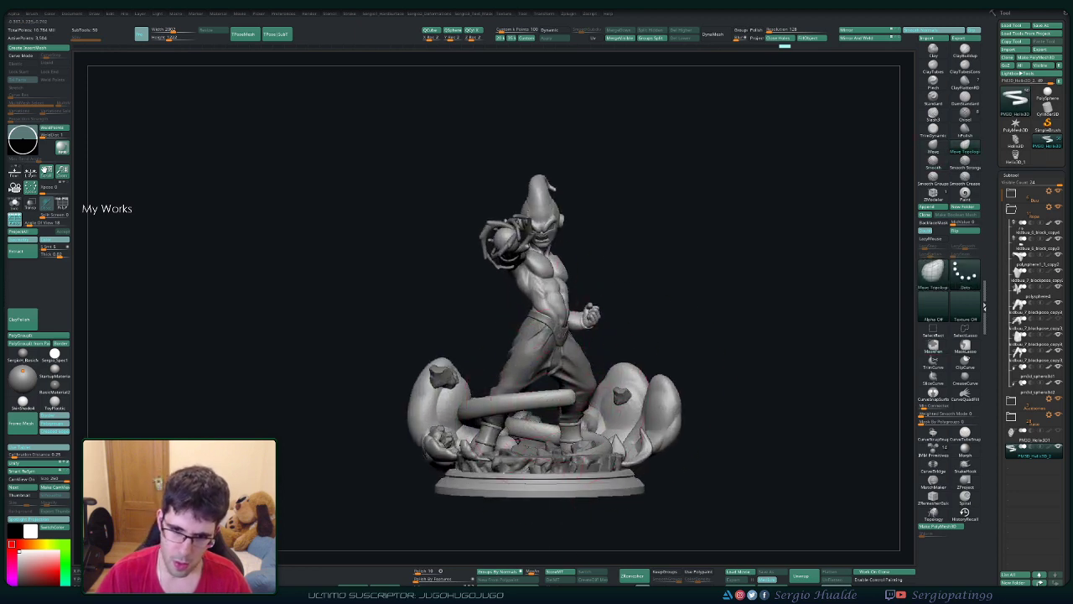
drag(467, 402, 526, 430)
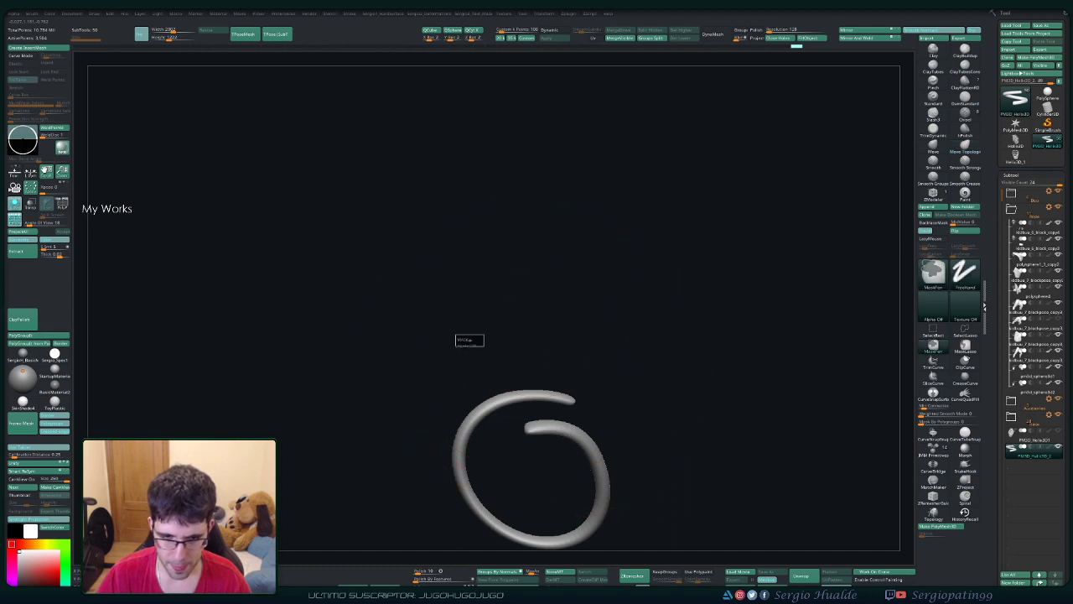
Step: Lasso-mask the lower spiral and rotate the upper coil with the gizmo into an S-curve
click(965, 344)
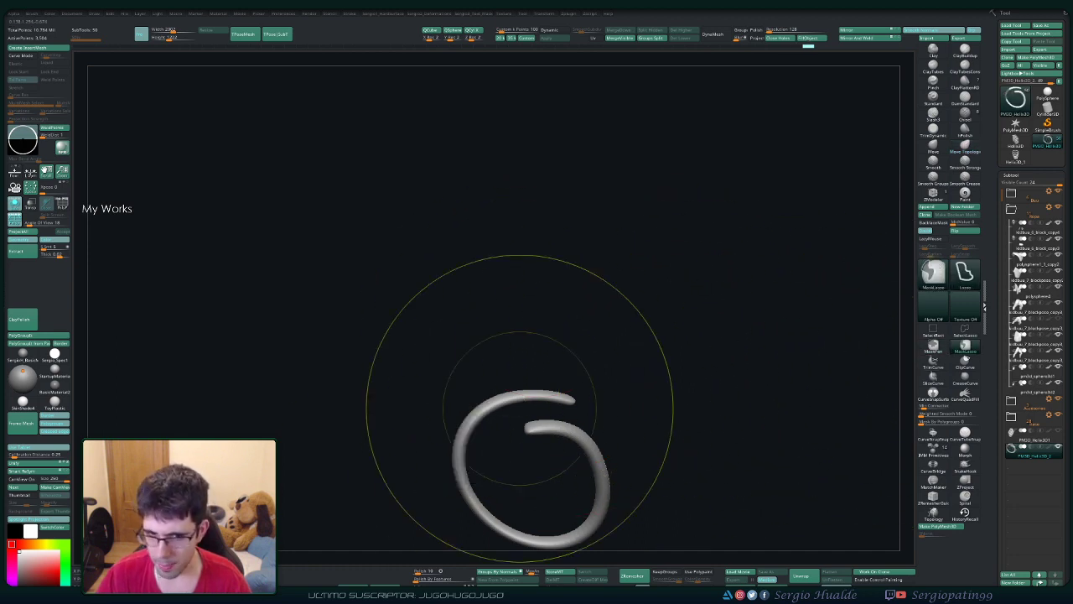
ctrl+drag(424, 410, 567, 285)
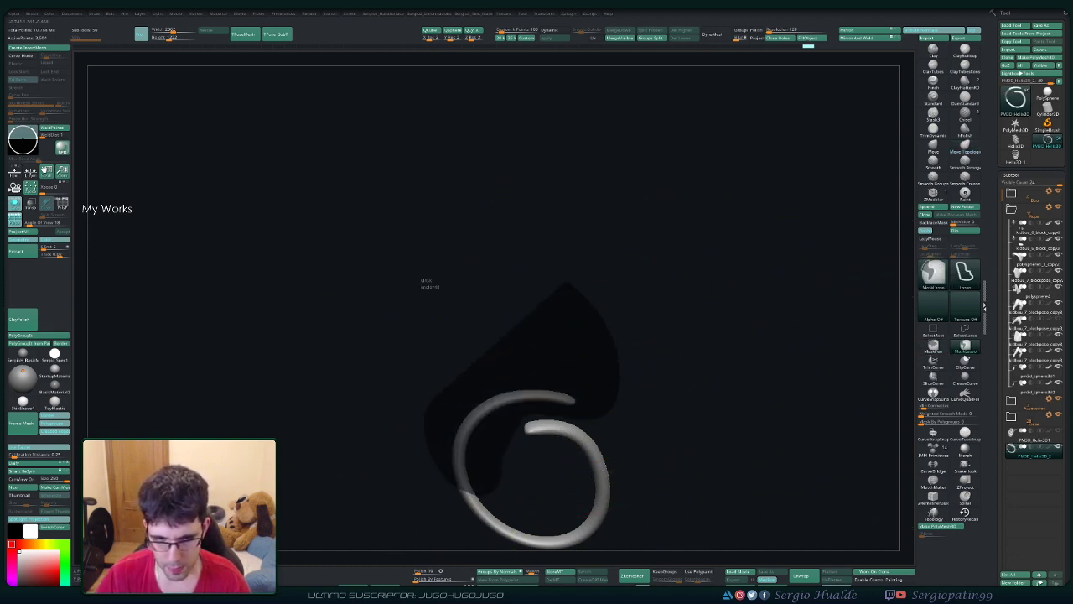
ctrl+drag(616, 352, 603, 377)
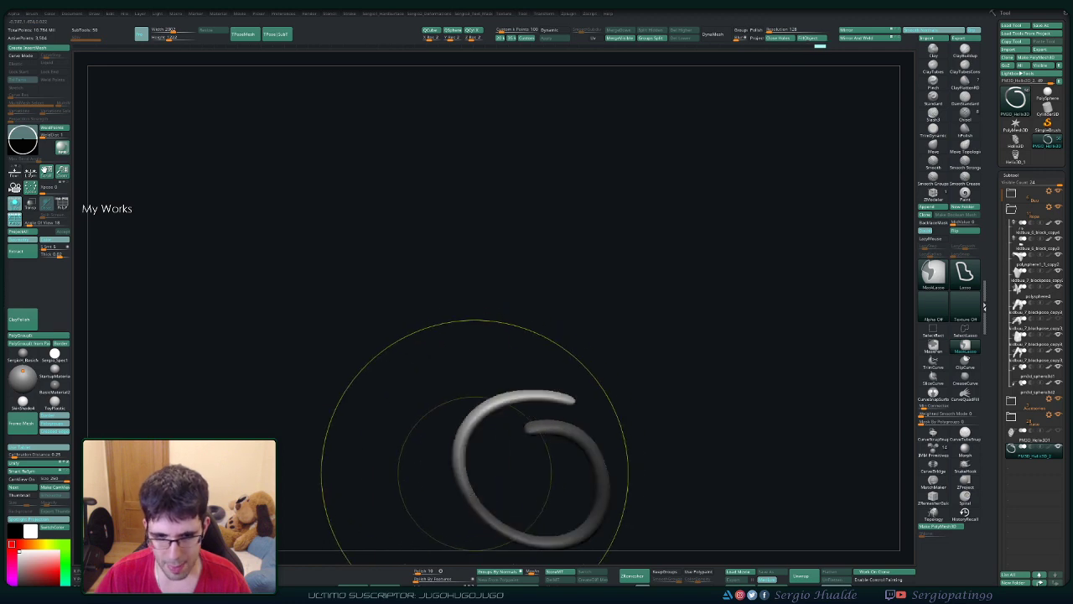
drag(474, 472, 474, 394)
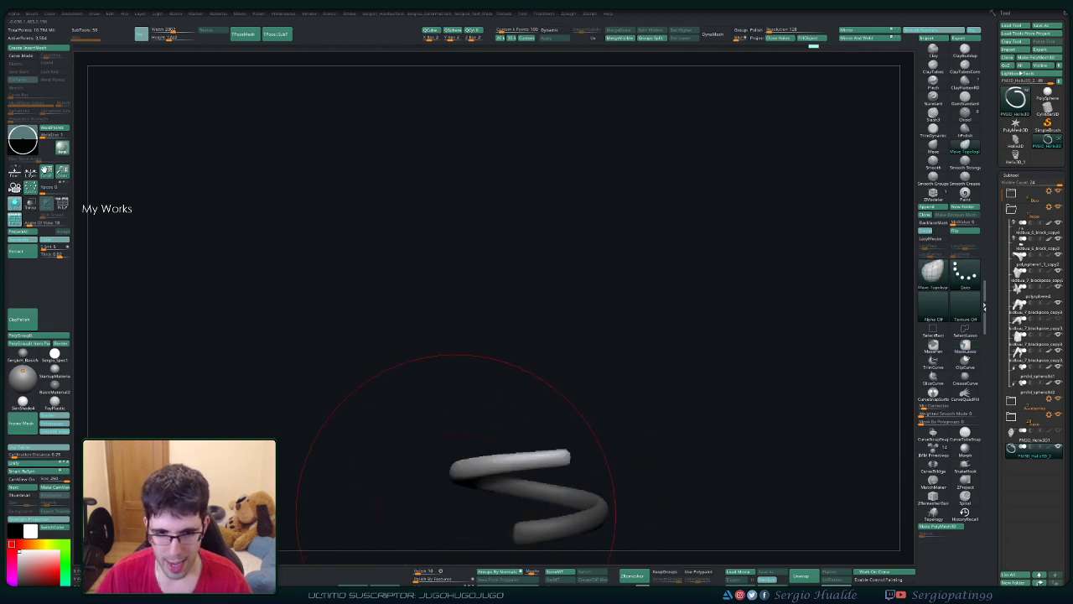
key(w)
drag(522, 470, 518, 444)
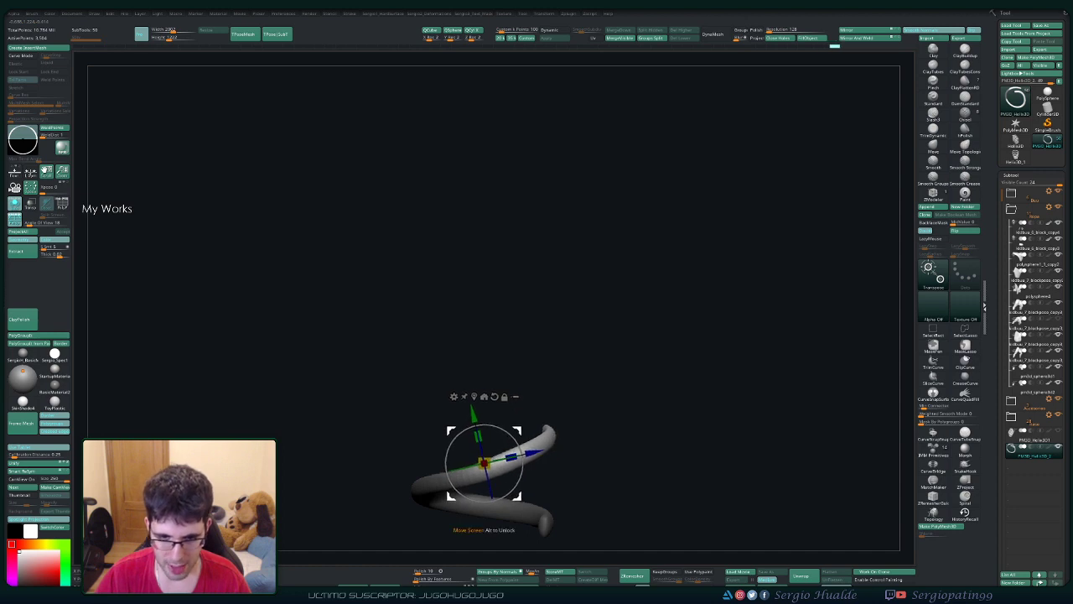
mouse_move(518, 445)
mouse_down()
mouse_move(576, 419)
mouse_move(537, 410)
mouse_up()
key(q)
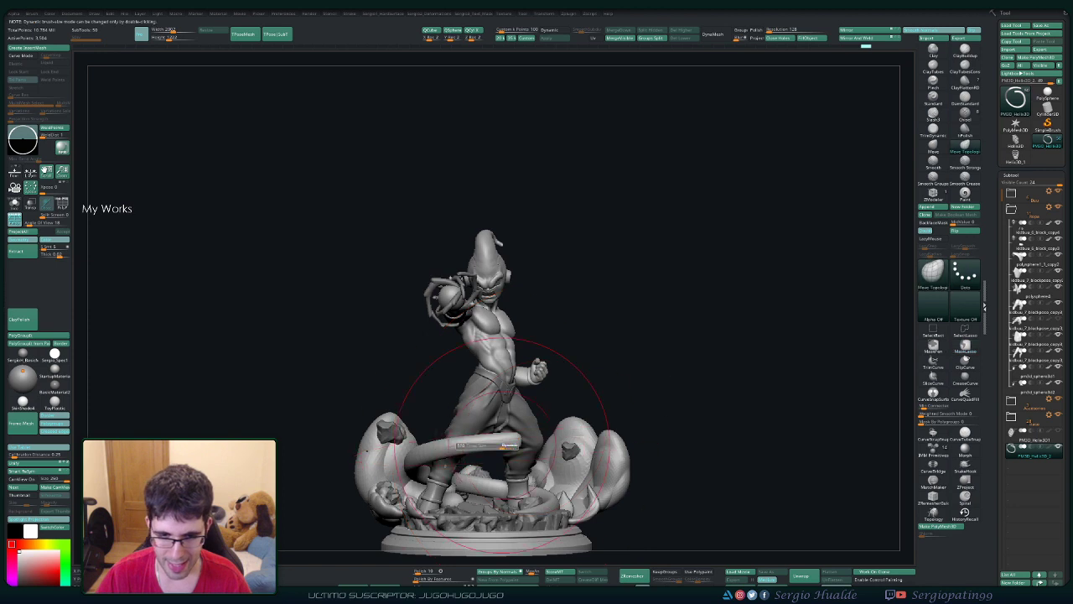
ctrl+drag(470, 503, 517, 439)
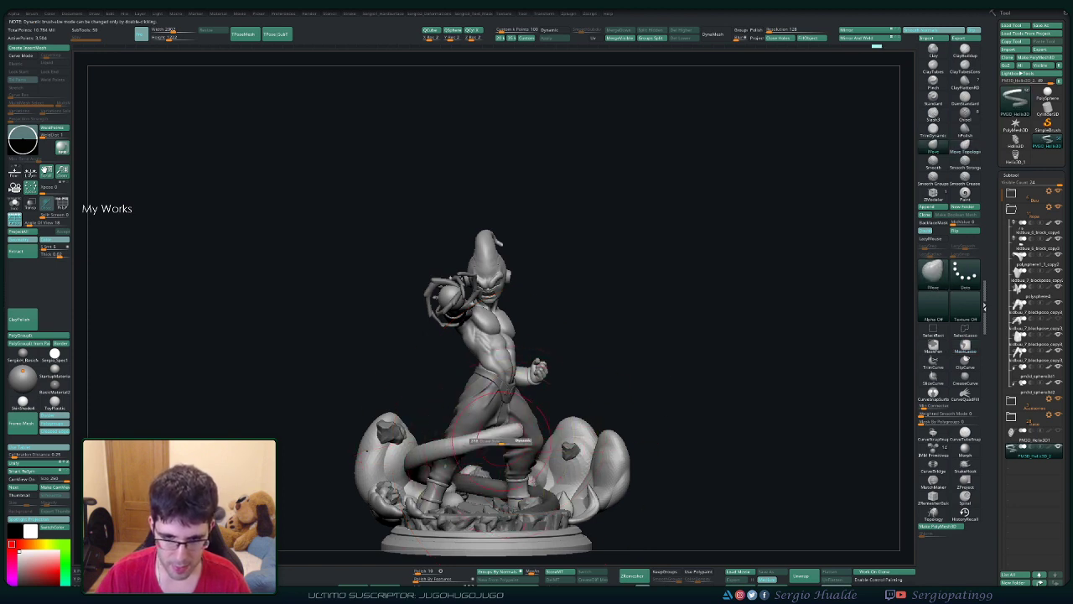
Step: Orbit and zoom around the statue to frame the tail near the waist
drag(470, 441, 394, 436)
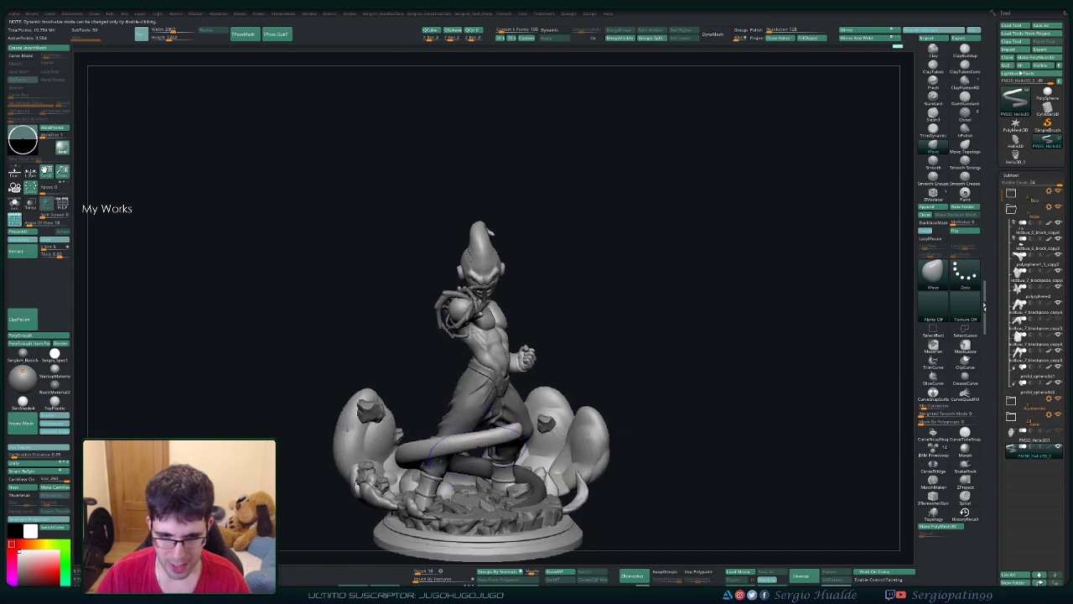
mouse_move(599, 328)
mouse_down()
mouse_move(637, 328)
mouse_move(470, 414)
mouse_move(457, 440)
mouse_move(509, 421)
mouse_move(541, 477)
mouse_up()
ctrl+shift+click(541, 476)
click(572, 500)
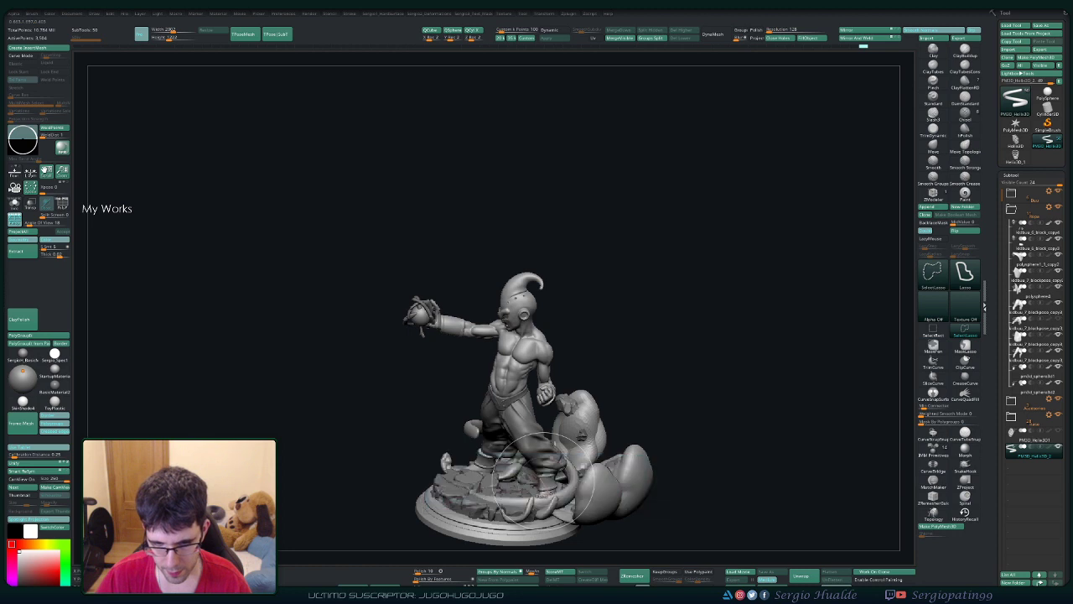
drag(573, 500, 583, 461)
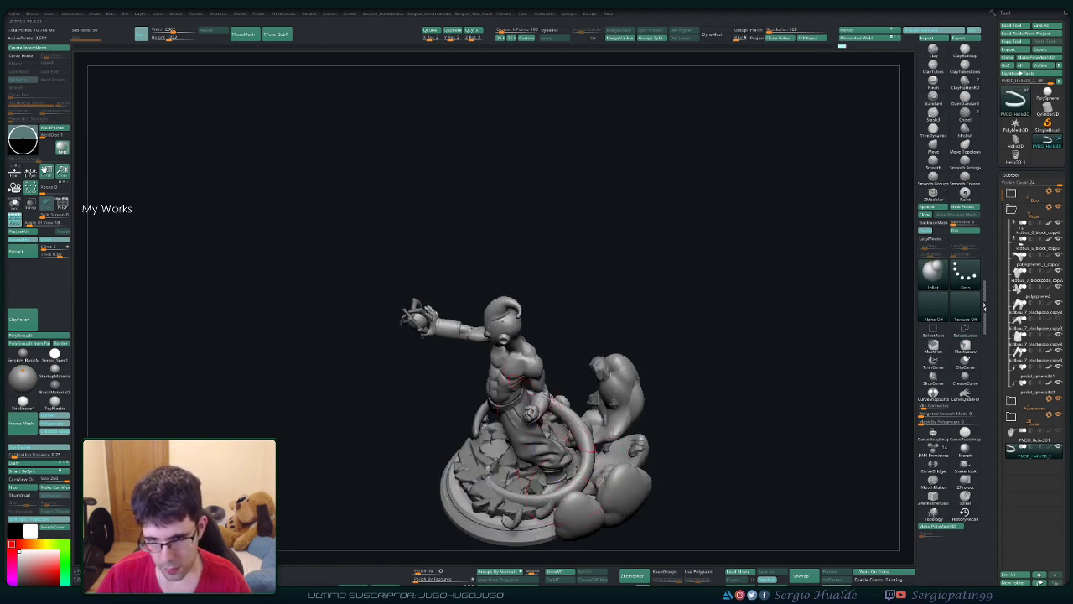
mouse_move(573, 500)
mouse_down()
mouse_move(586, 545)
mouse_move(570, 335)
mouse_up()
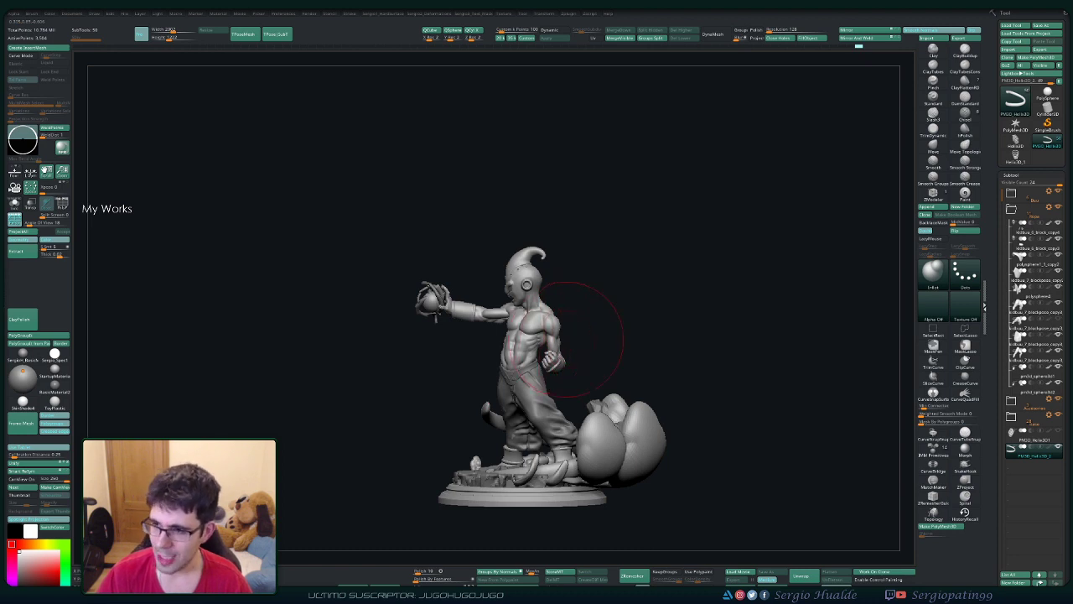
drag(628, 280, 553, 285)
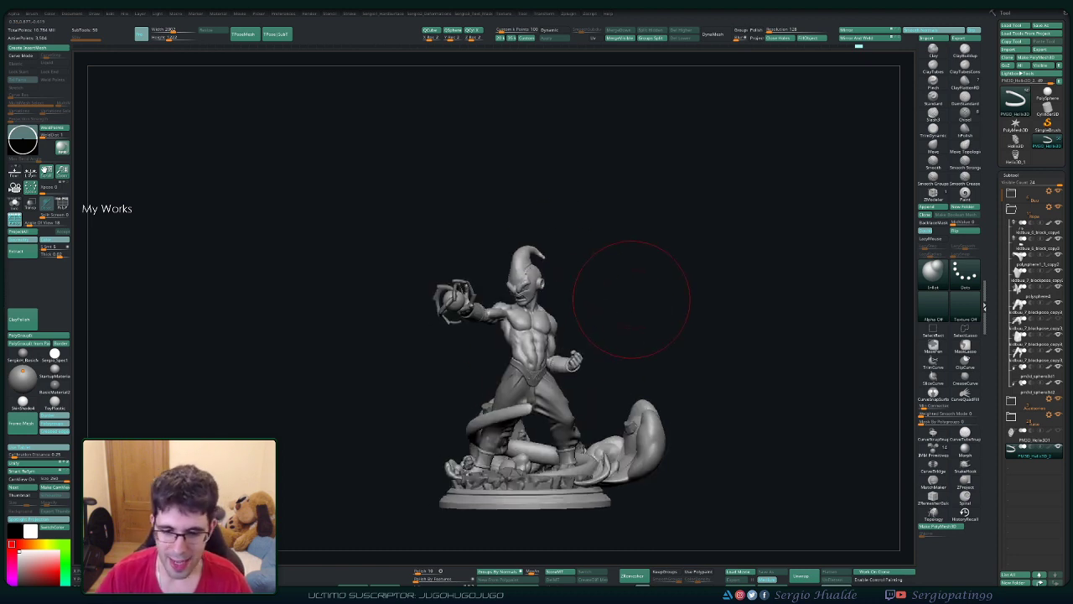
alt+drag(544, 386, 534, 415)
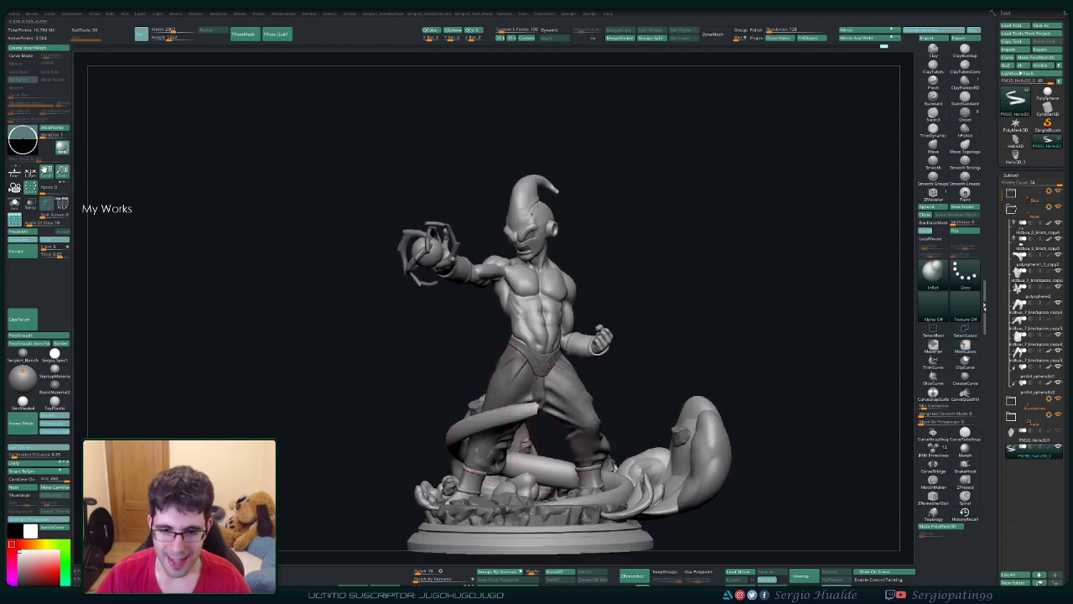
Step: Smooth the tail across the midsection, then turn and zoom out to see the whole statue
key(shift)
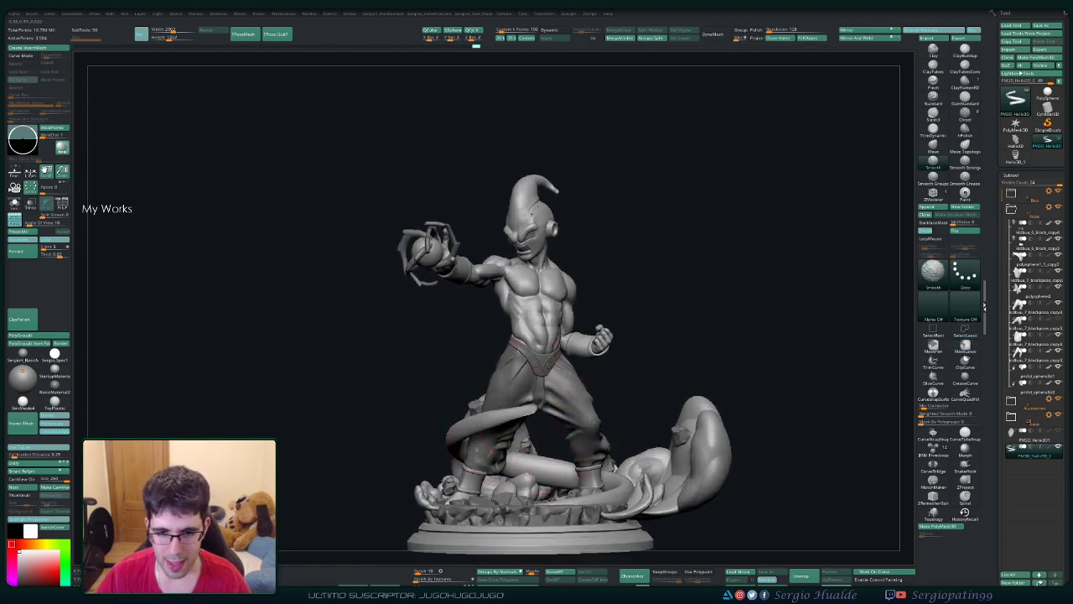
drag(533, 465, 533, 410)
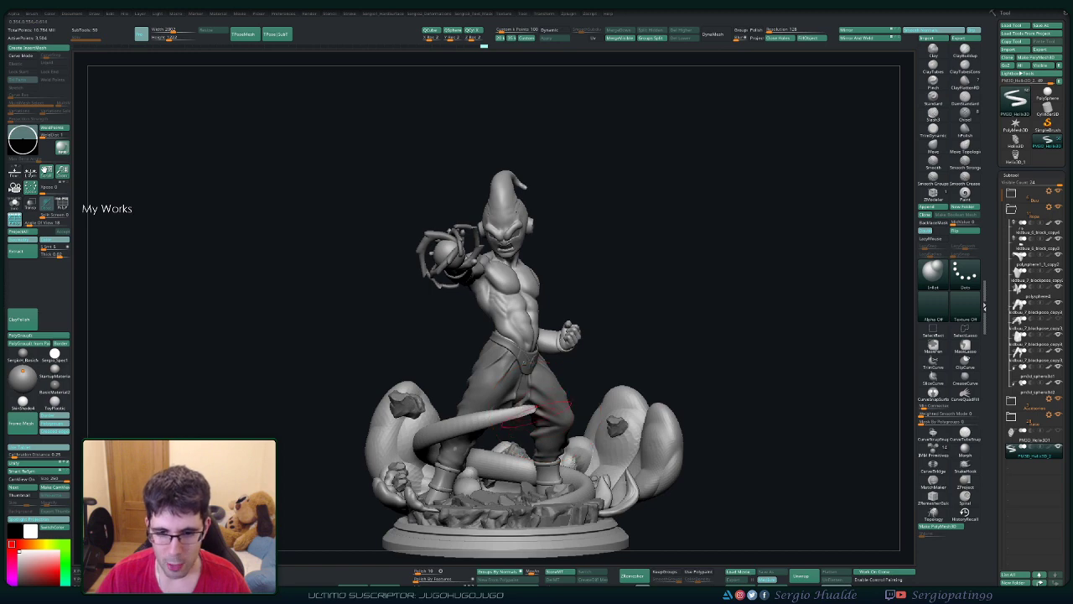
key(shift)
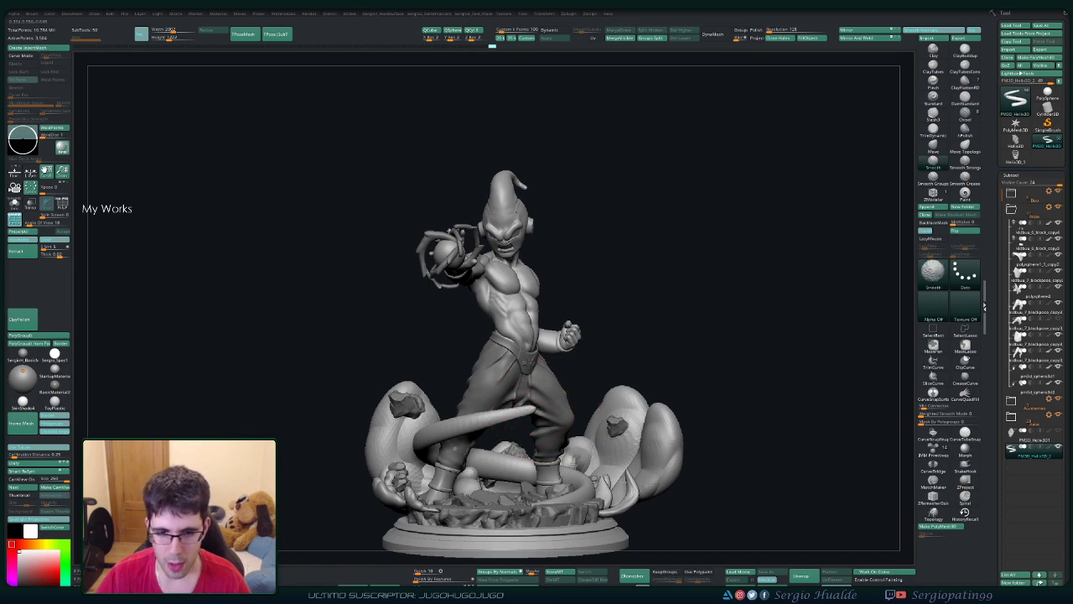
drag(520, 452, 335, 453)
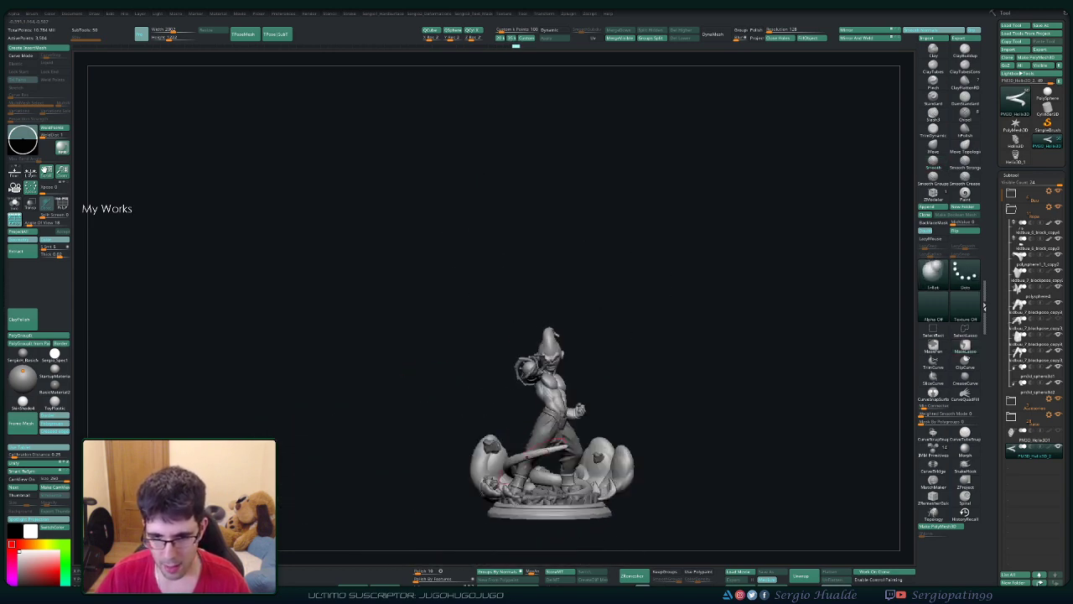
mouse_move(335, 453)
mouse_down()
mouse_move(521, 389)
mouse_move(566, 453)
mouse_move(536, 470)
mouse_up()
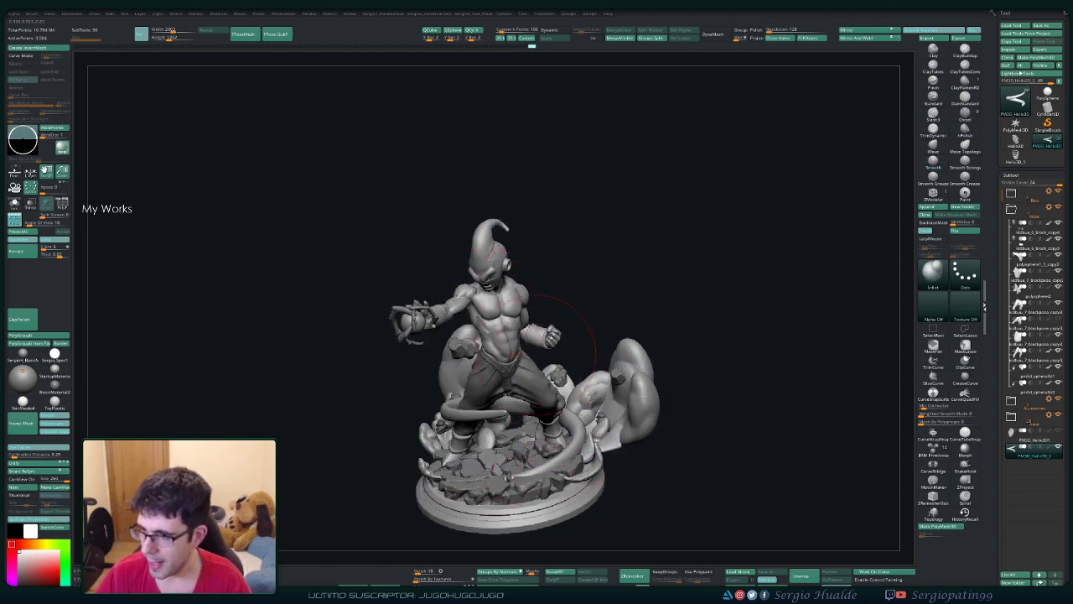
alt+drag(553, 335, 577, 333)
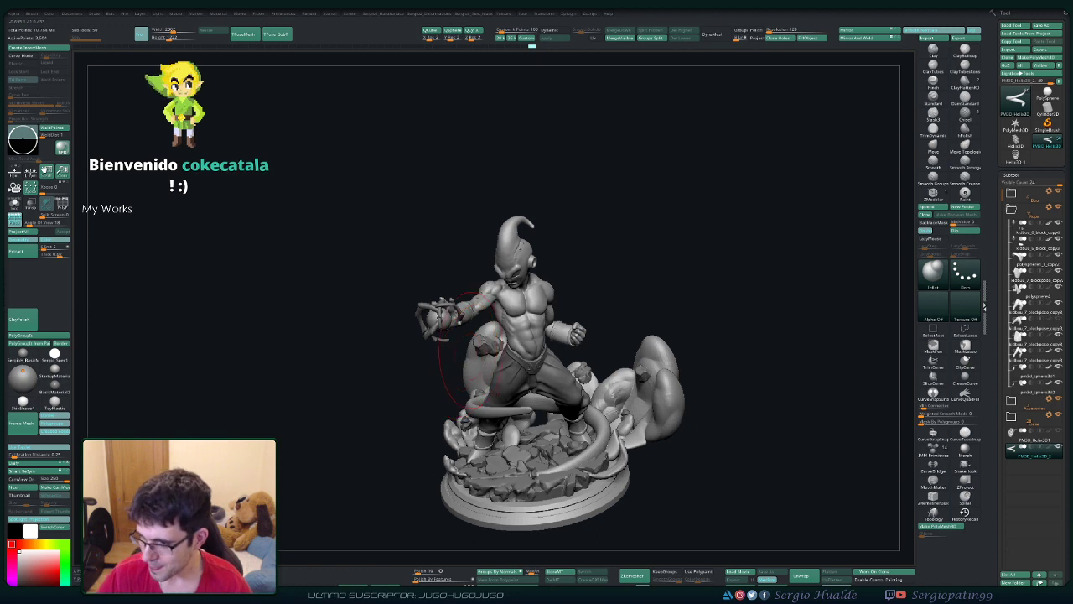
Step: Smooth a stretch of the tail and orbit the statue from the side and above
drag(593, 286, 553, 306)
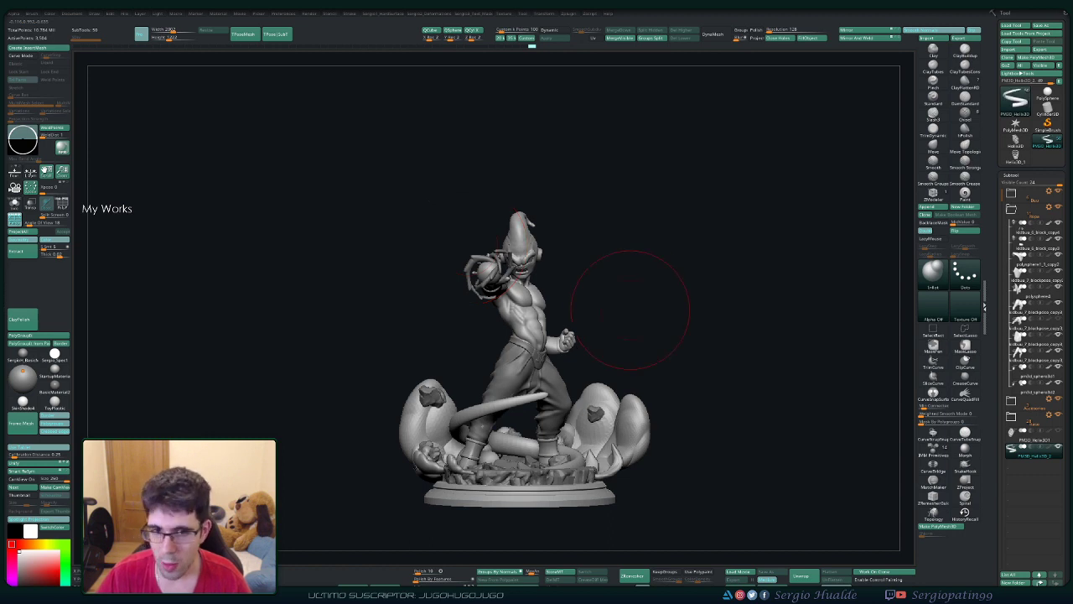
drag(630, 311, 587, 369)
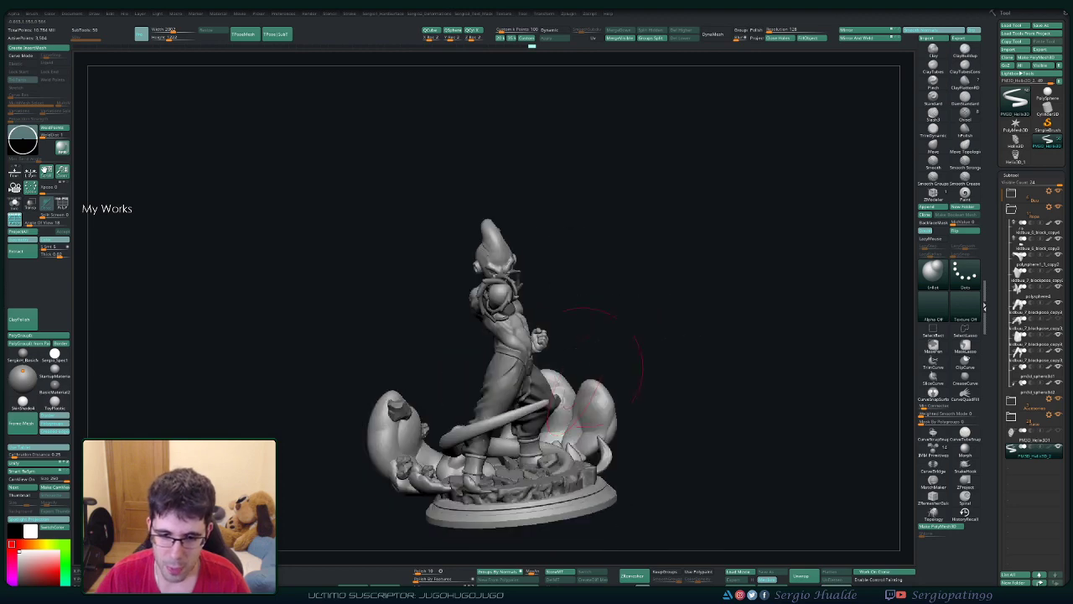
shift+drag(528, 406, 560, 397)
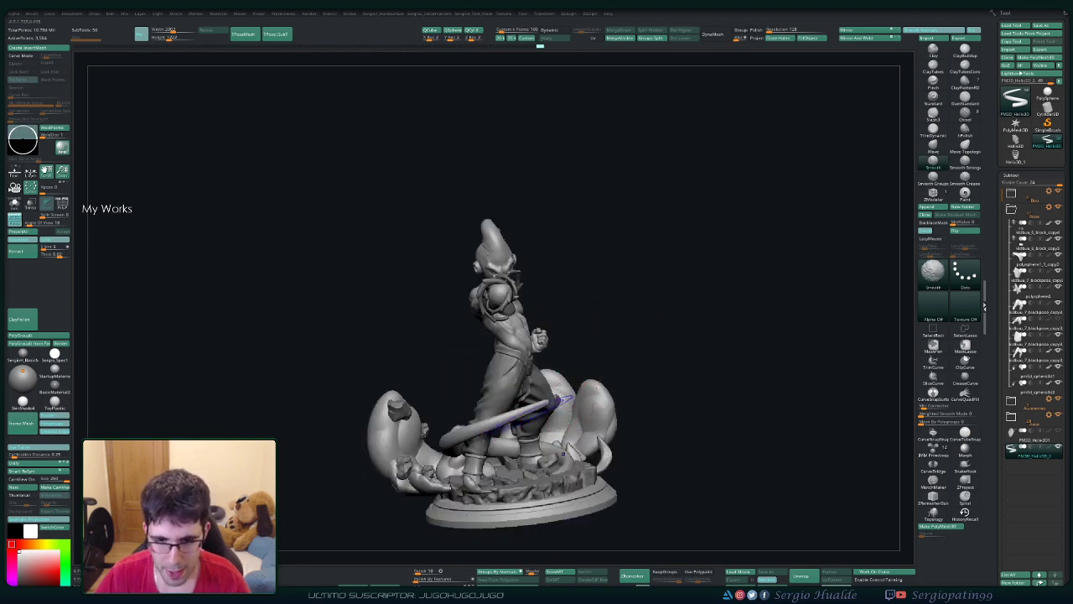
drag(637, 394, 586, 390)
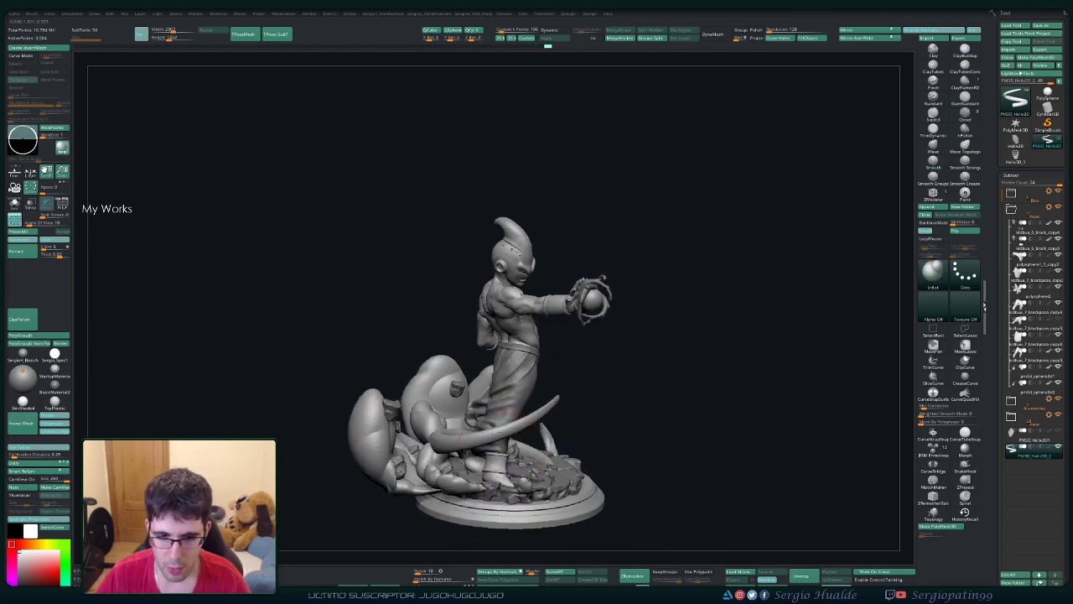
drag(419, 415, 390, 429)
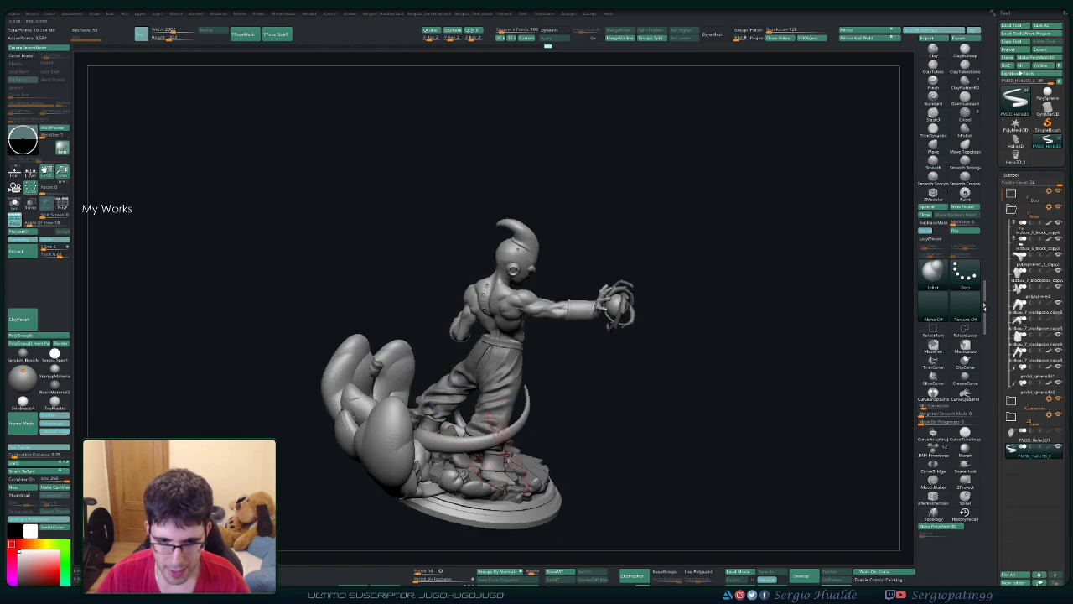
drag(498, 432, 528, 377)
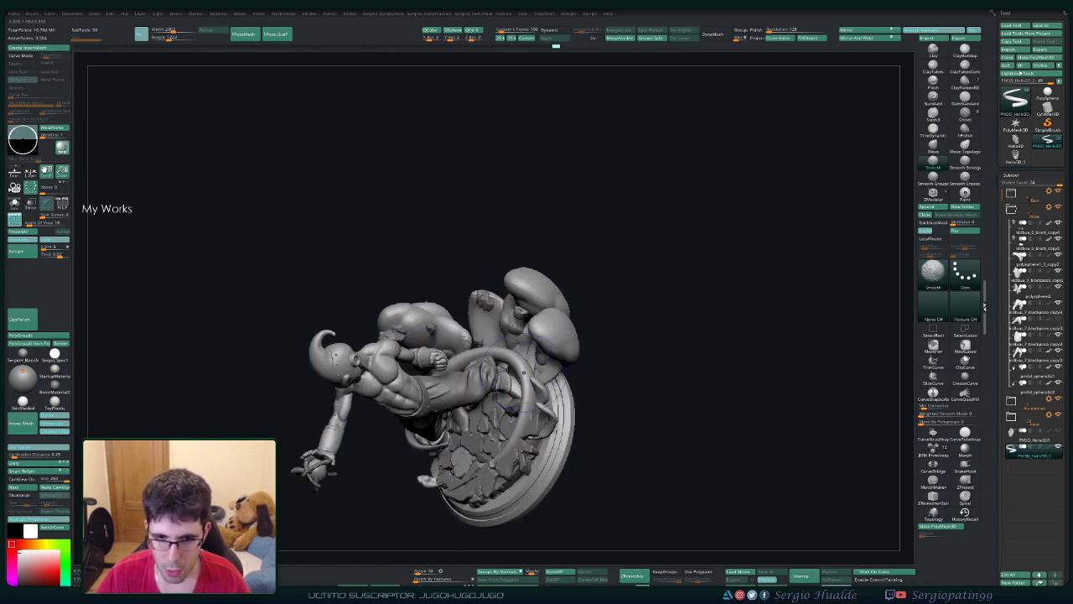
mouse_move(533, 486)
mouse_down()
mouse_move(519, 469)
mouse_move(503, 373)
mouse_move(495, 457)
mouse_up()
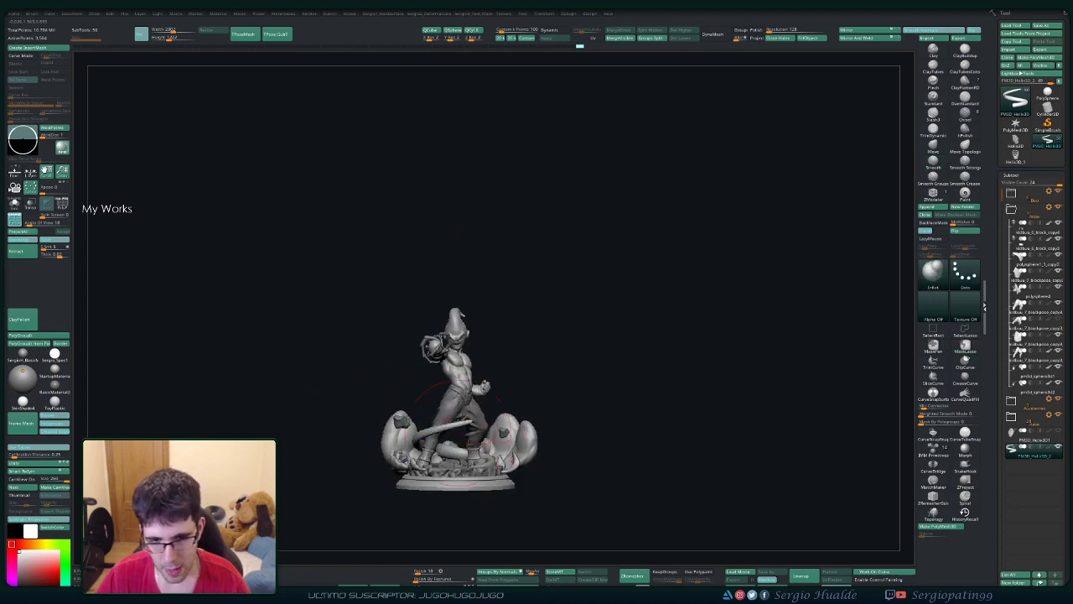
Step: Switch to the Move brush and orbit from the underside to a three-quarter view
key(b)
key(m)
key(v)
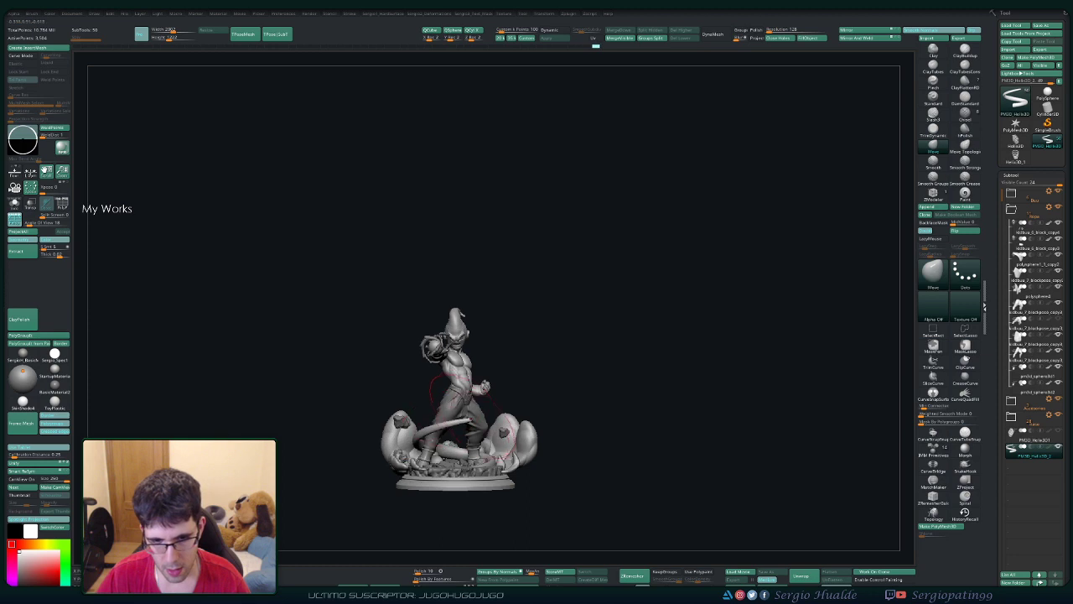
mouse_move(457, 408)
mouse_down()
mouse_move(424, 405)
mouse_move(469, 426)
mouse_move(483, 397)
mouse_up()
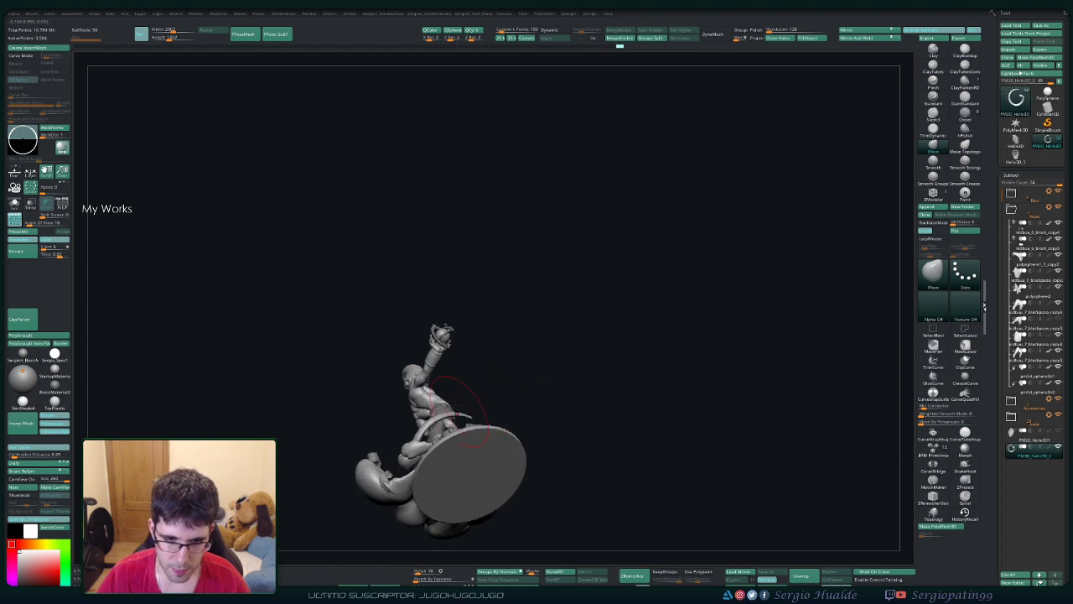
drag(497, 390, 493, 388)
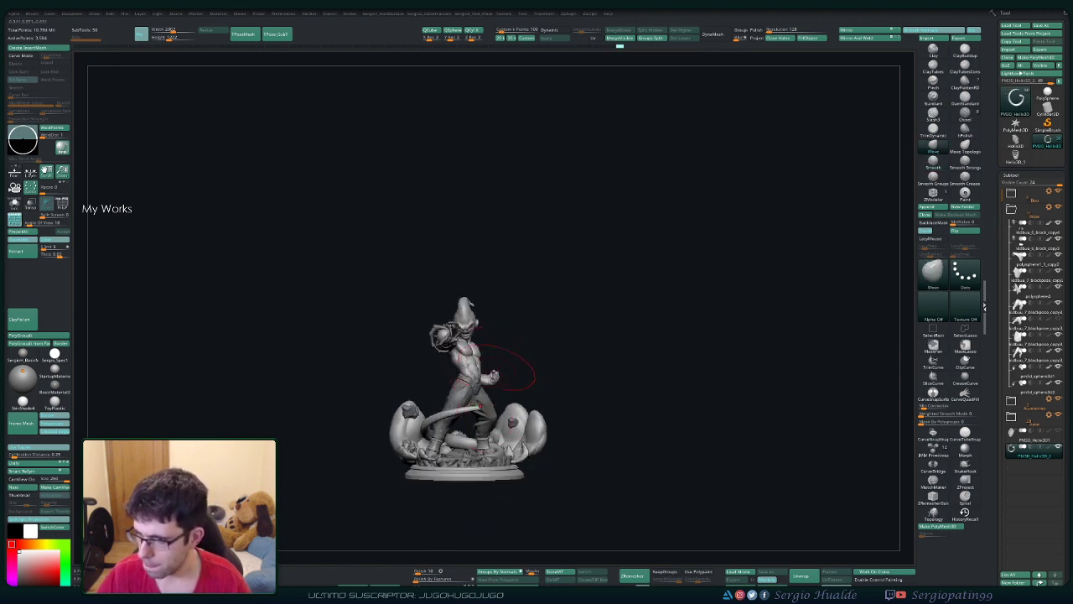
drag(603, 340, 551, 347)
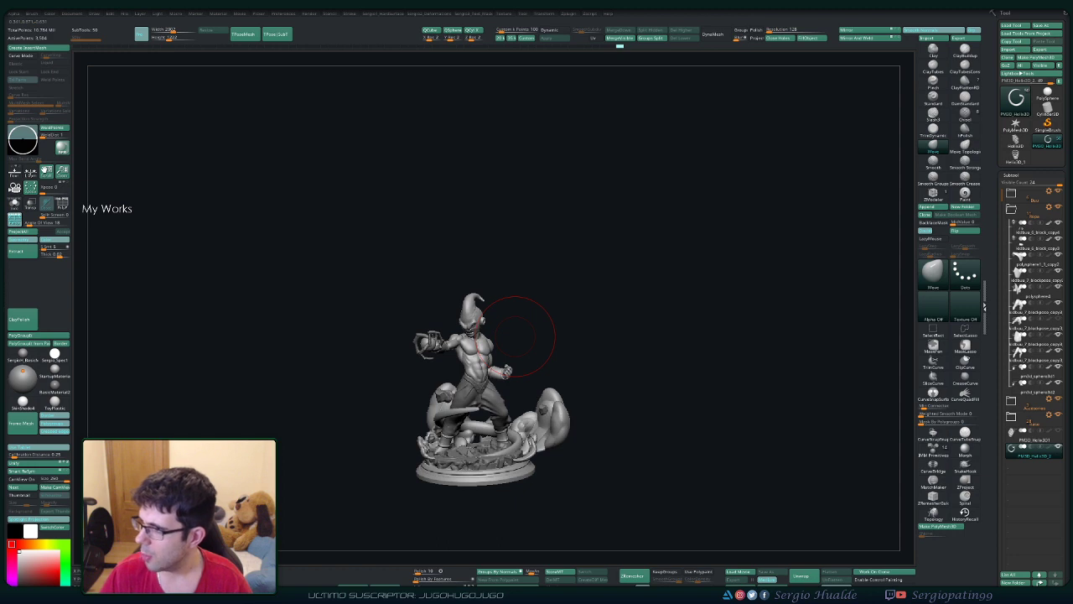
Step: Set a Freehand stroke and turn to a rear three-quarter view of the Buu figure
key(shift)
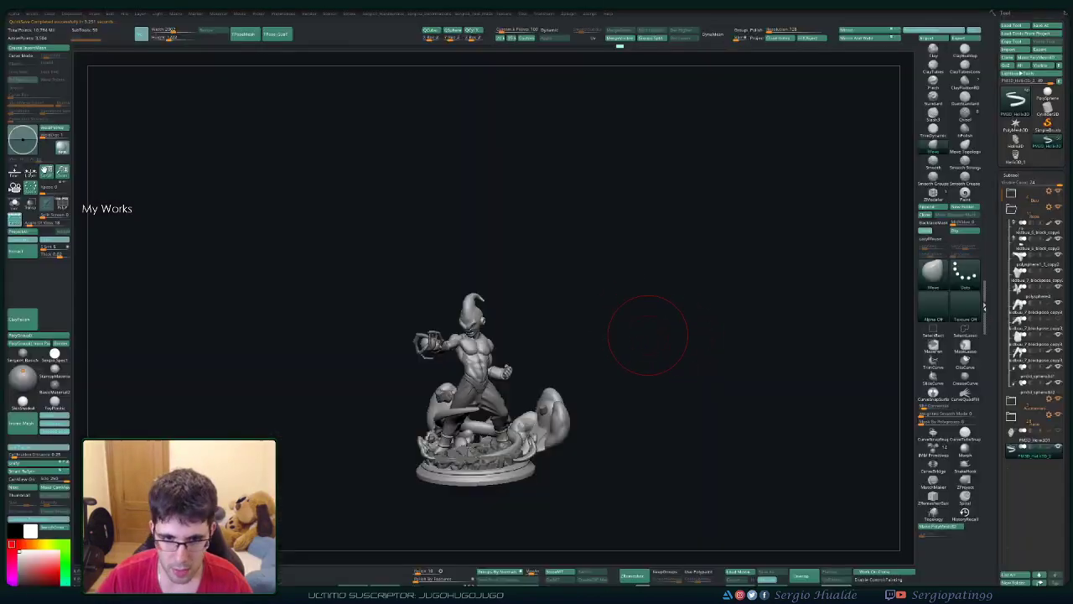
mouse_move(648, 335)
alt+mouse_down()
mouse_move(634, 321)
mouse_move(646, 299)
mouse_move(676, 283)
mouse_move(649, 311)
mouse_move(622, 252)
mouse_move(492, 307)
mouse_move(587, 318)
mouse_move(524, 310)
alt+mouse_up()
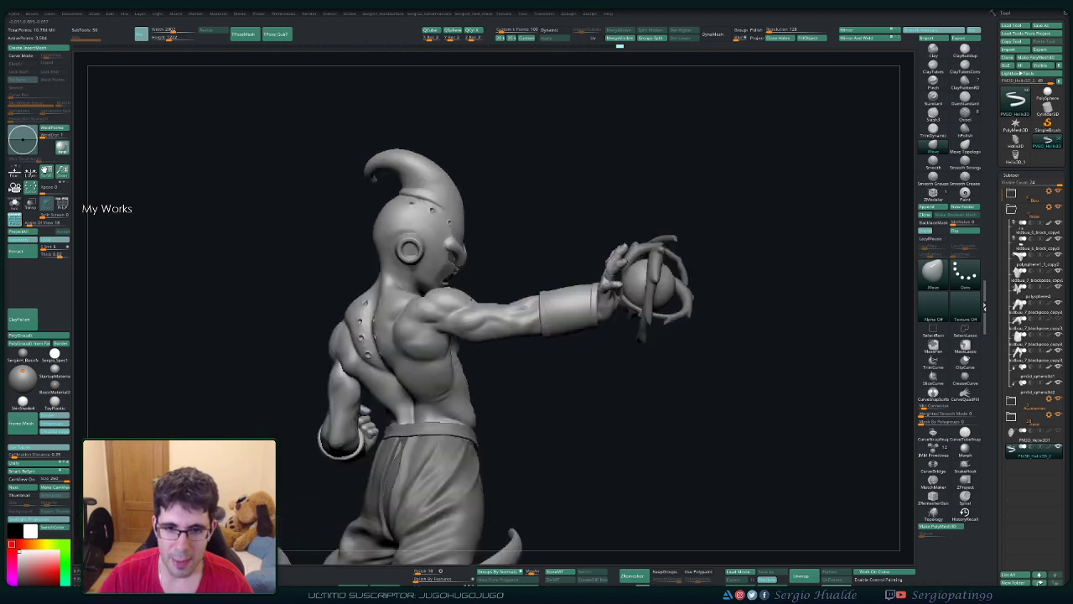
Step: Select the torso-and-arm subtool, solo it, and zoom in on the arm
alt+click(520, 315)
key(shift+s)
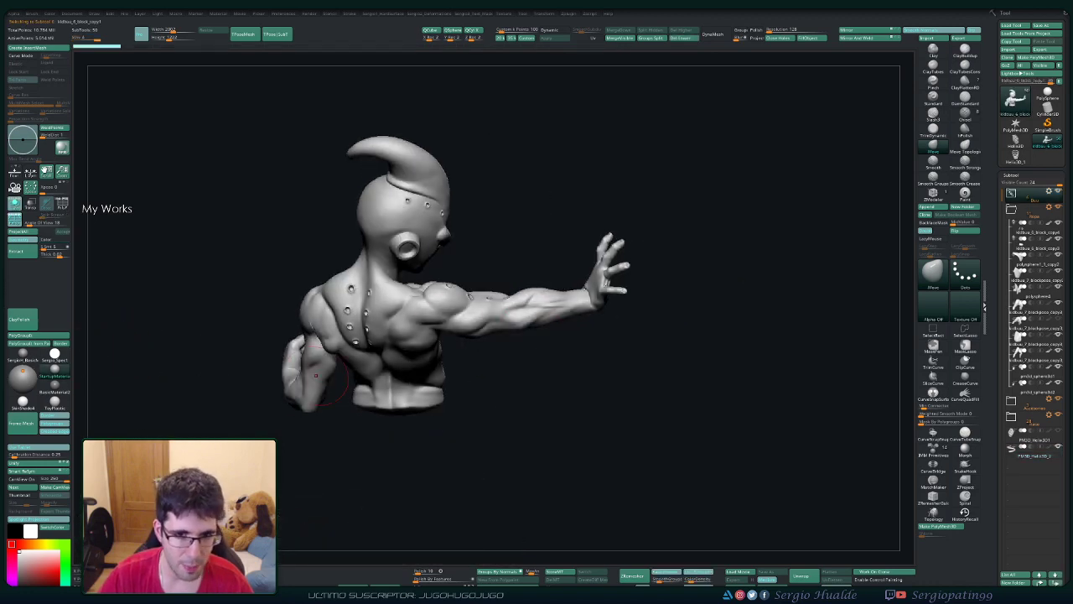
ctrl+shift+click(507, 369)
ctrl+shift+click(538, 344)
alt+drag(539, 344, 521, 317)
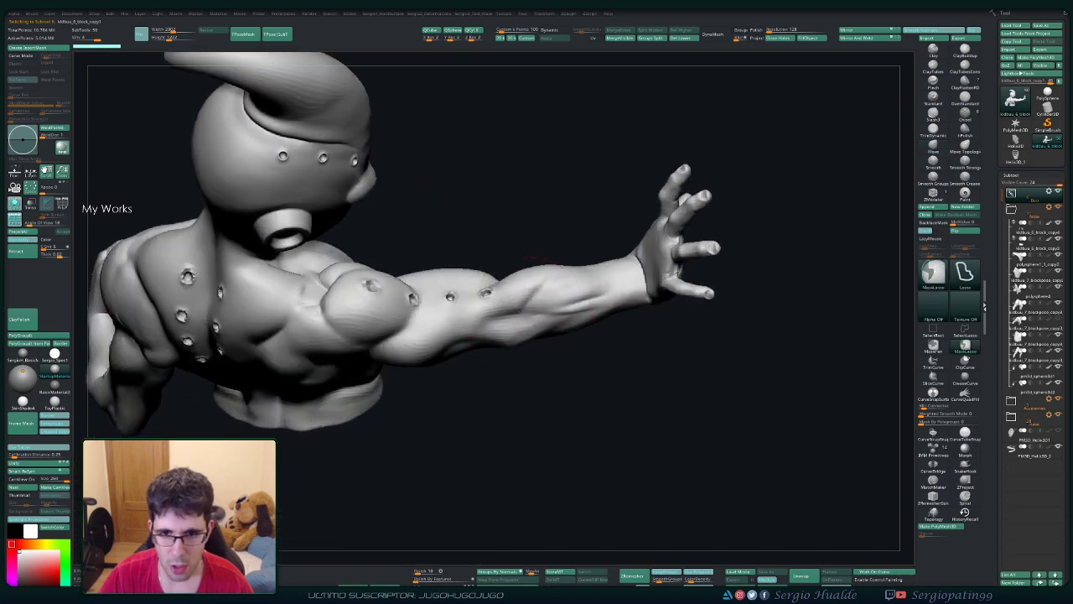
Step: Pick DamStandard at a small size with a new alpha, zoomed on the forearm
key(b)
key(d)
key(s)
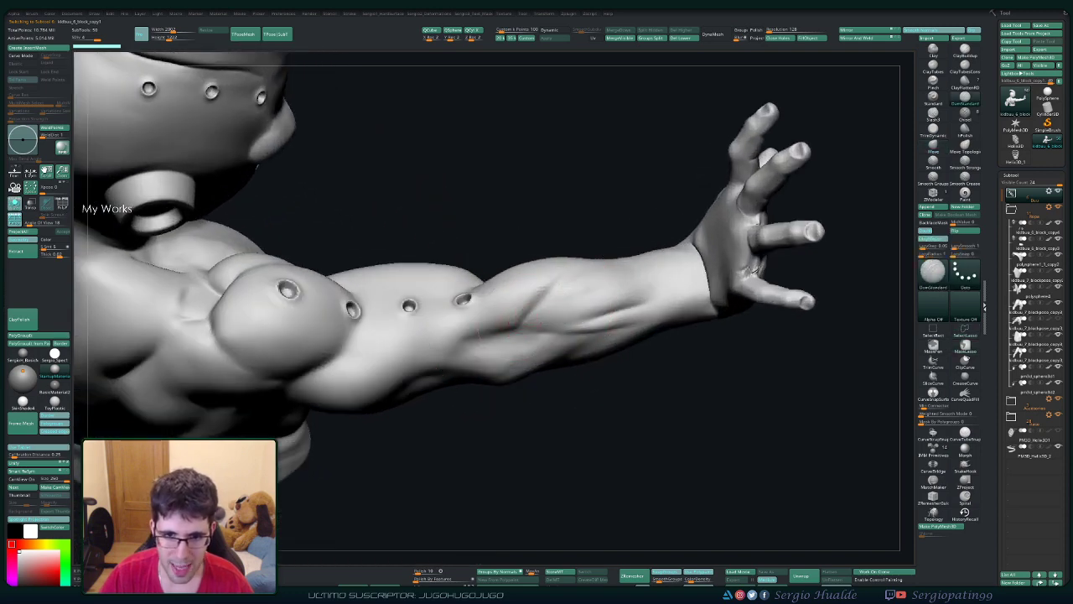
alt+drag(528, 327, 528, 310)
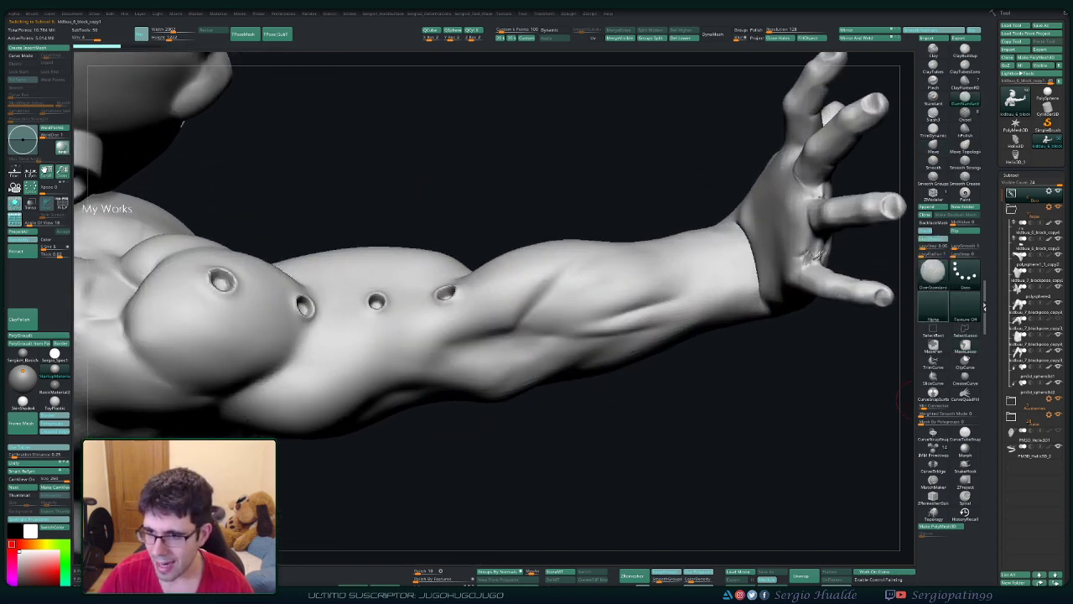
click(933, 303)
click(698, 315)
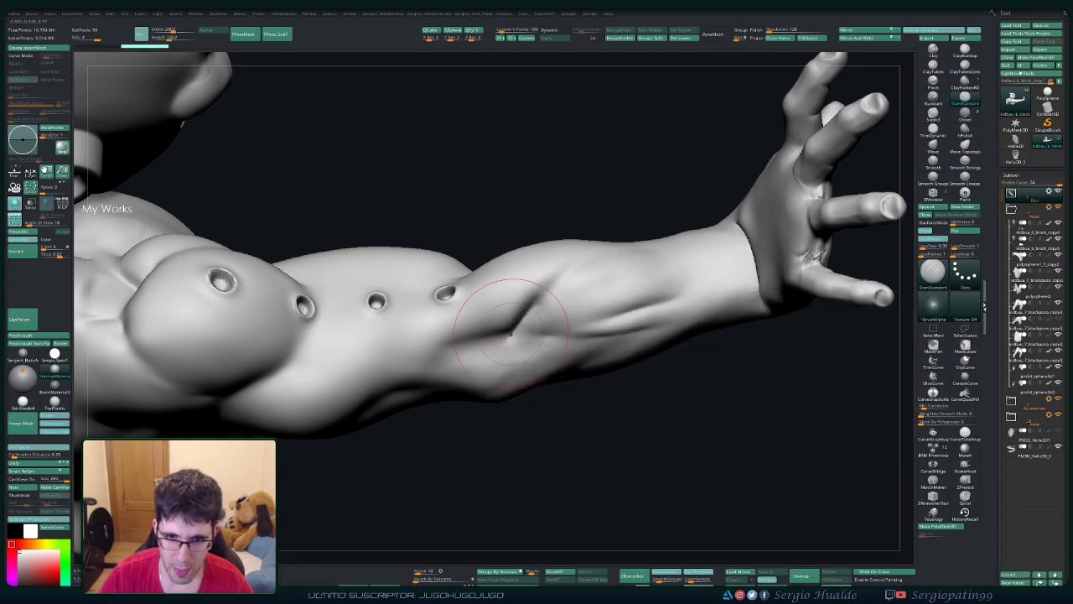
Step: Carve creases along the forearm muscle, rotating around the arm
mouse_move(530, 307)
mouse_down()
mouse_move(481, 342)
mouse_move(427, 335)
mouse_move(523, 329)
mouse_move(501, 352)
mouse_move(520, 318)
mouse_up()
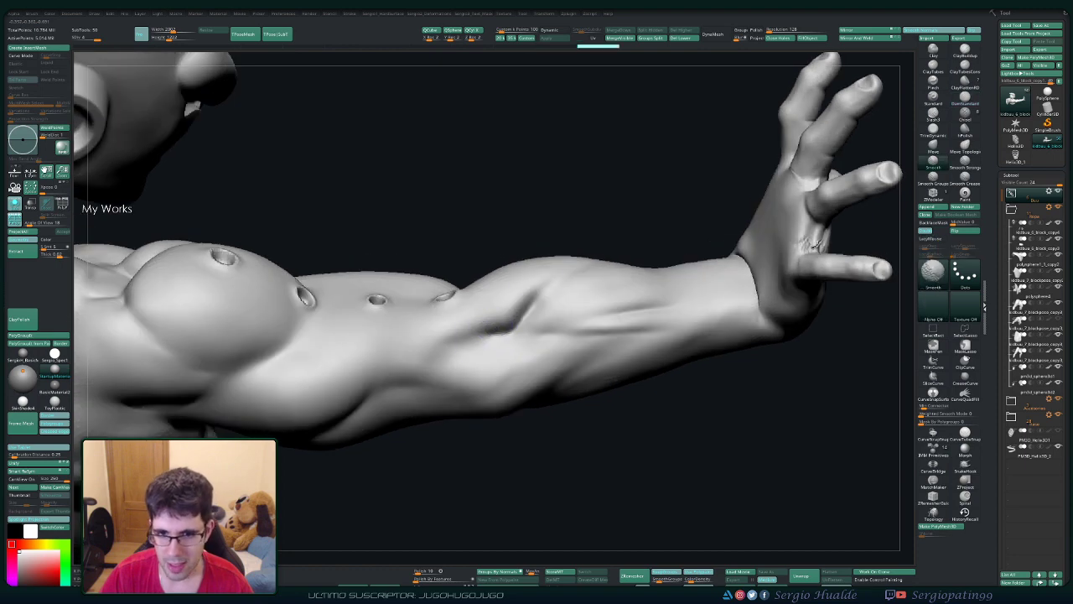
mouse_move(537, 283)
right_down()
mouse_move(586, 294)
mouse_move(506, 367)
mouse_move(541, 404)
right_up()
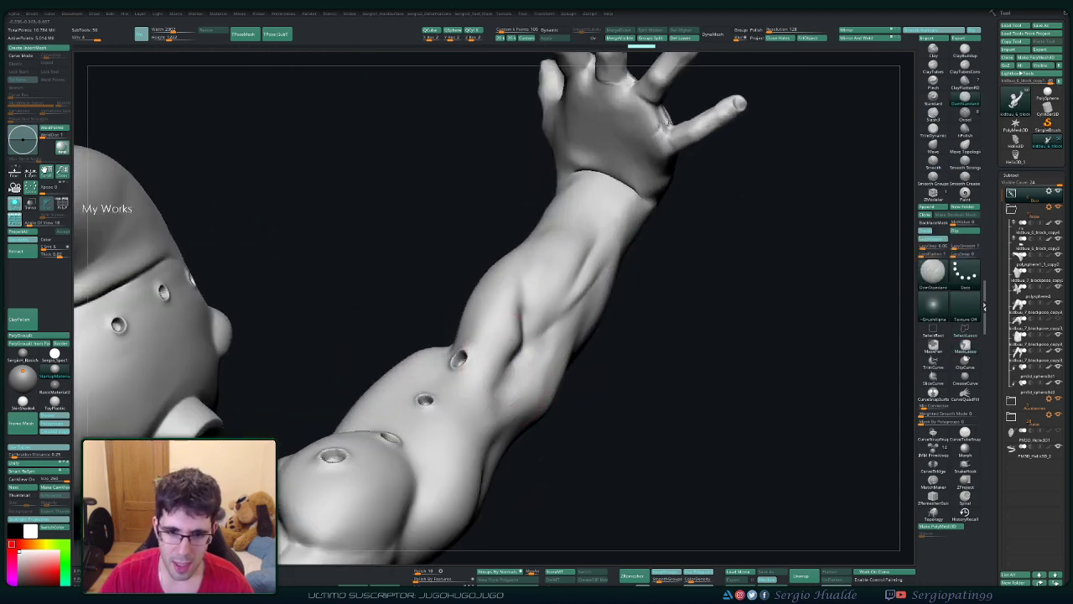
drag(541, 323, 513, 393)
drag(537, 319, 498, 386)
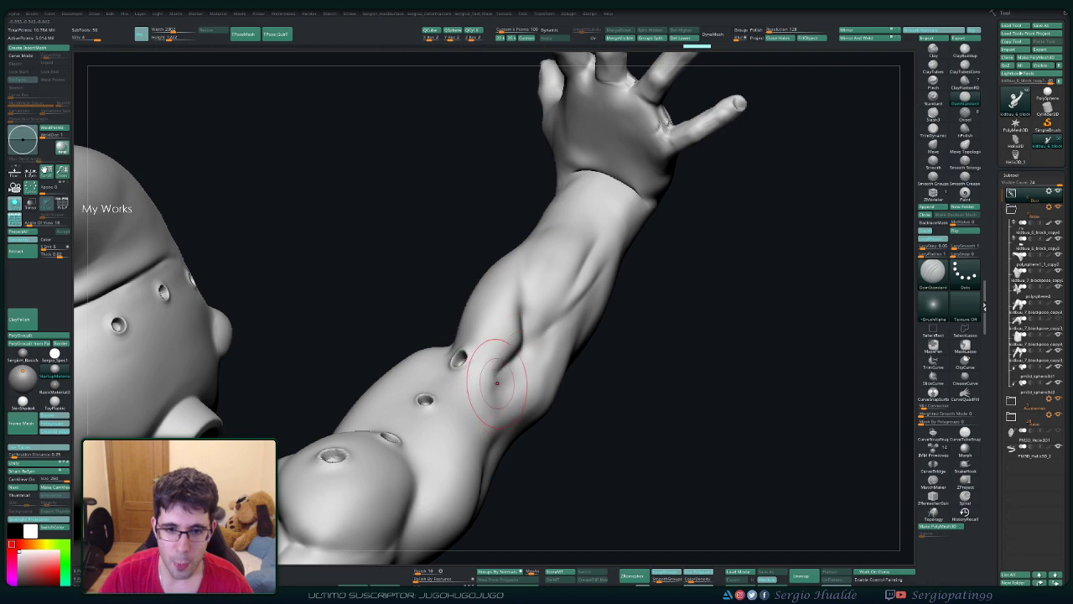
mouse_move(491, 371)
right_down()
mouse_move(507, 415)
mouse_move(465, 378)
right_up()
Step: Switch to Clay Buildup and adjust brush settings over the arm and shoulder
key(b)
key(c)
key(l)
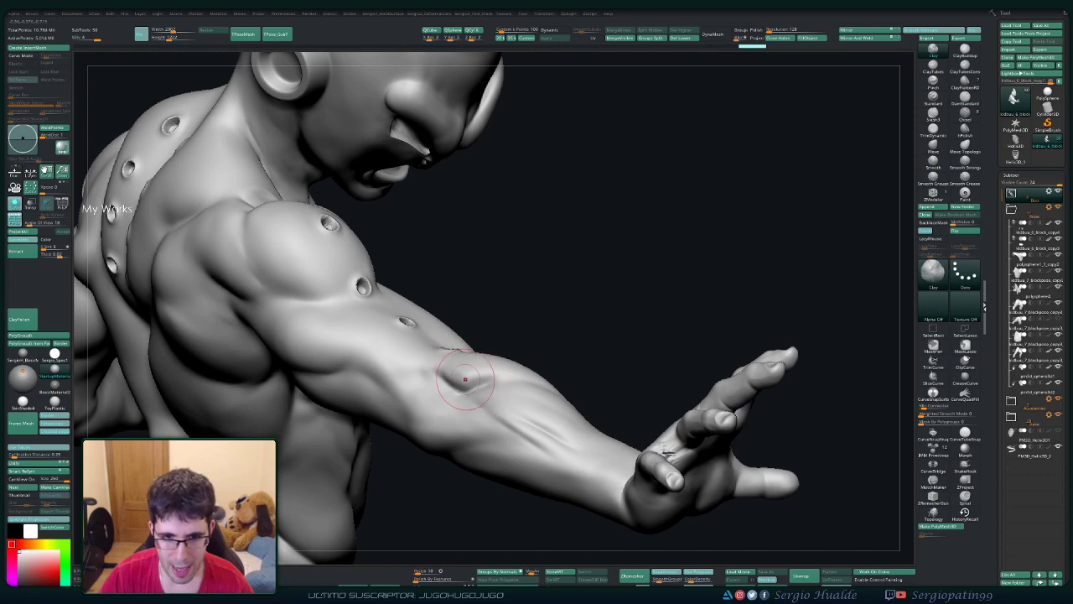
key(shift)
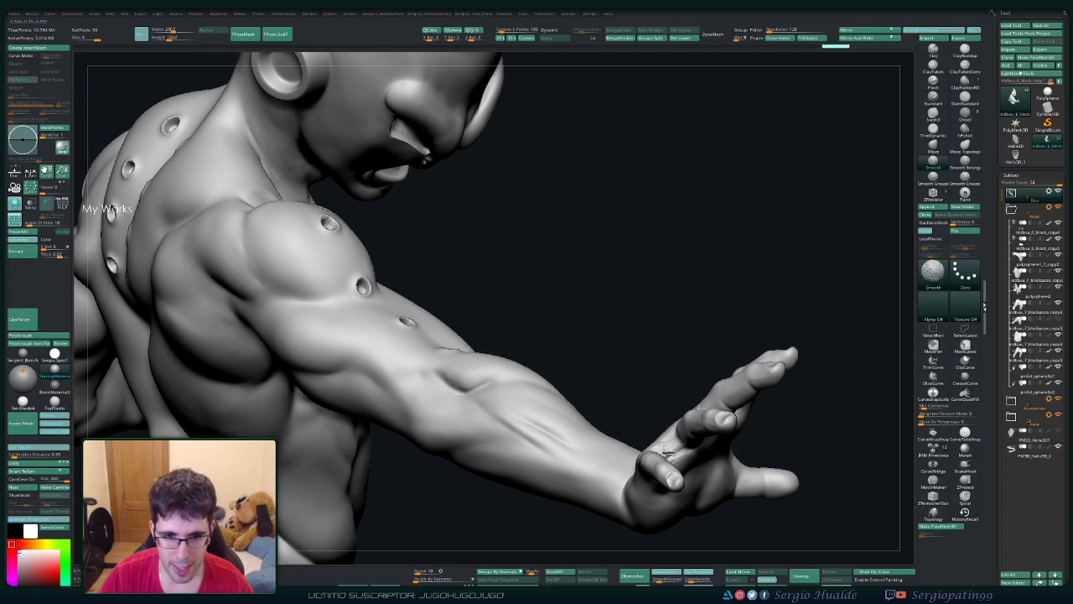
right_drag(492, 364, 459, 392)
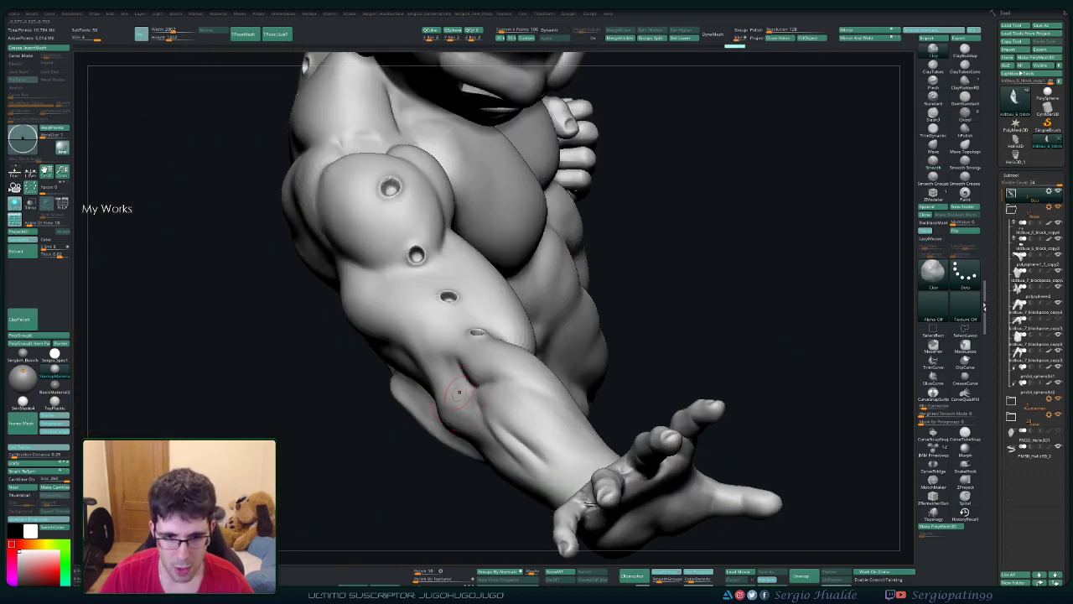
right_click(457, 371)
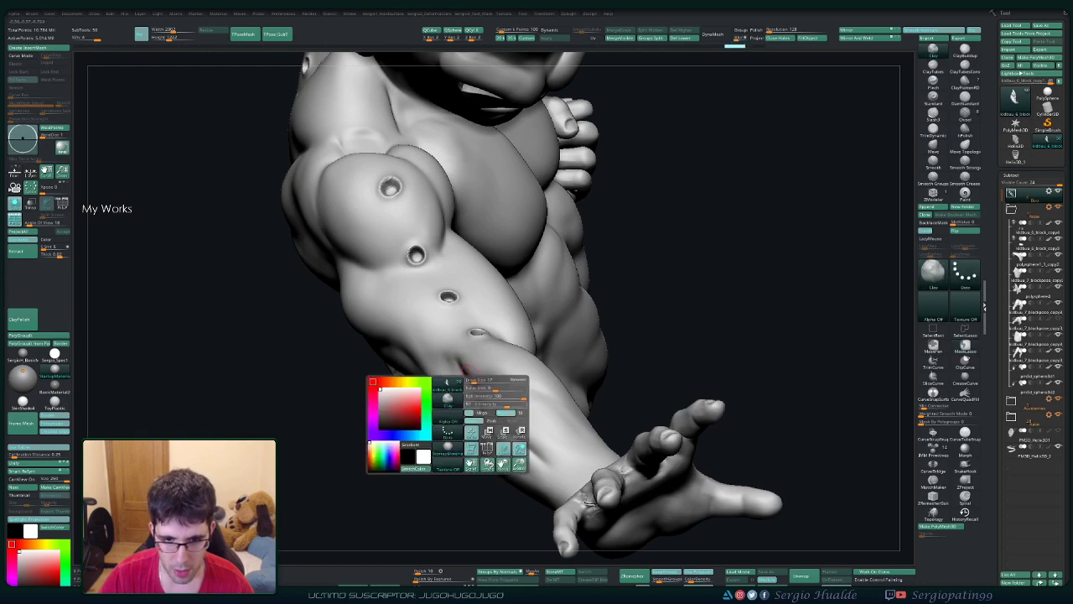
Step: Smooth away the small forearm dent, undoing two strokes, and frame the bust
right_drag(459, 372, 458, 384)
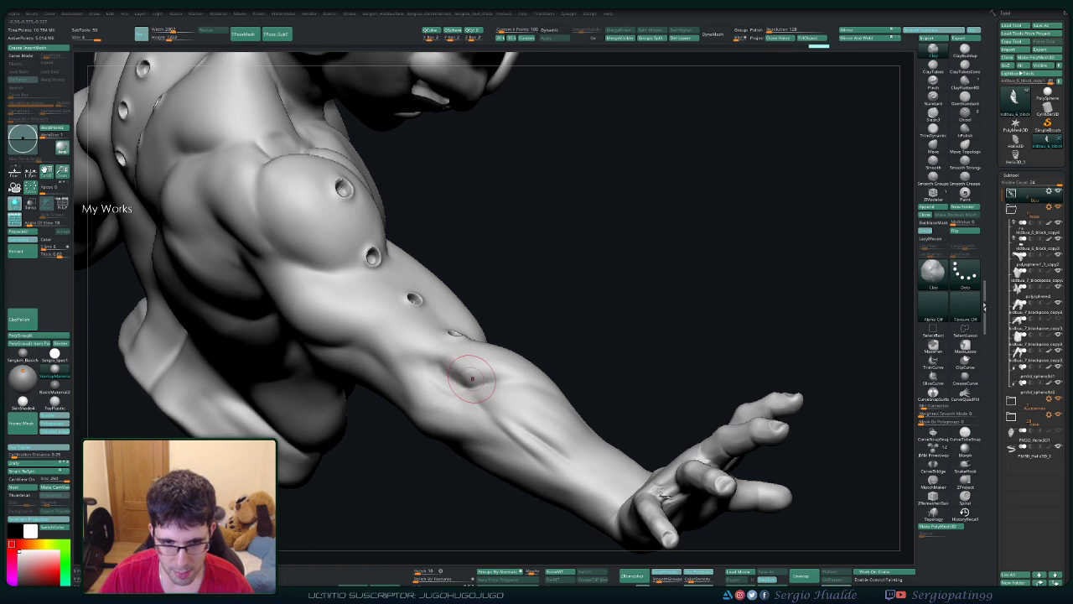
key(shift)
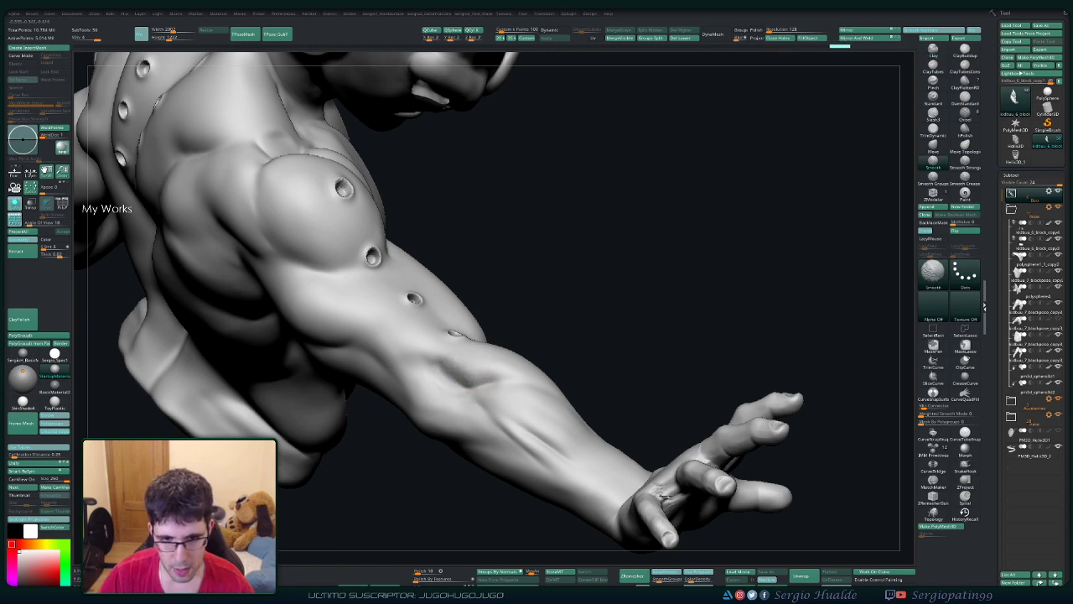
right_drag(491, 395, 461, 374)
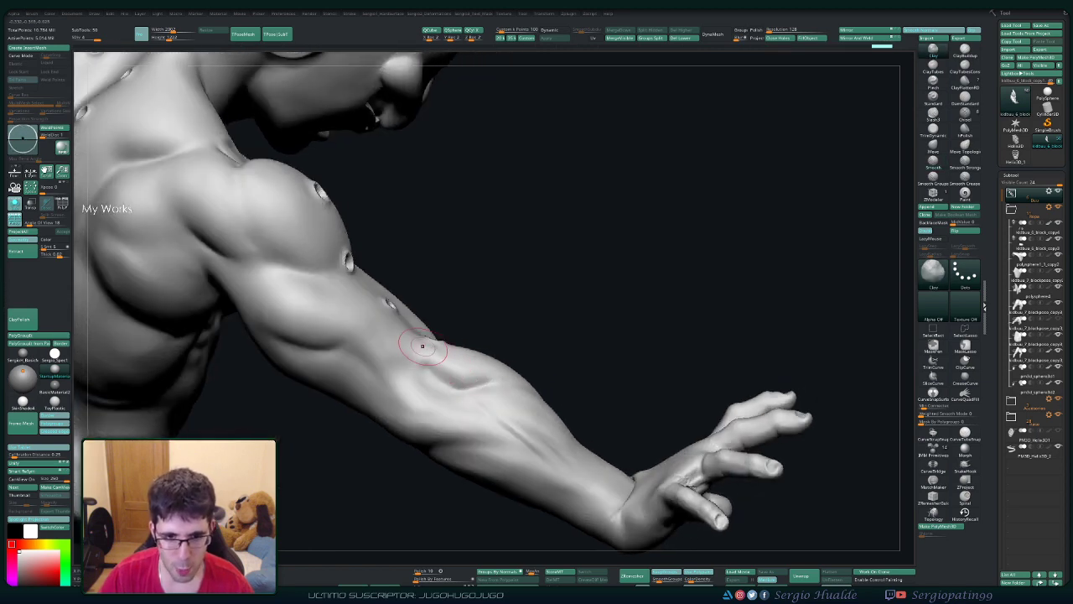
key(ctrl+z)
key(ctrl+z)
key(shift)
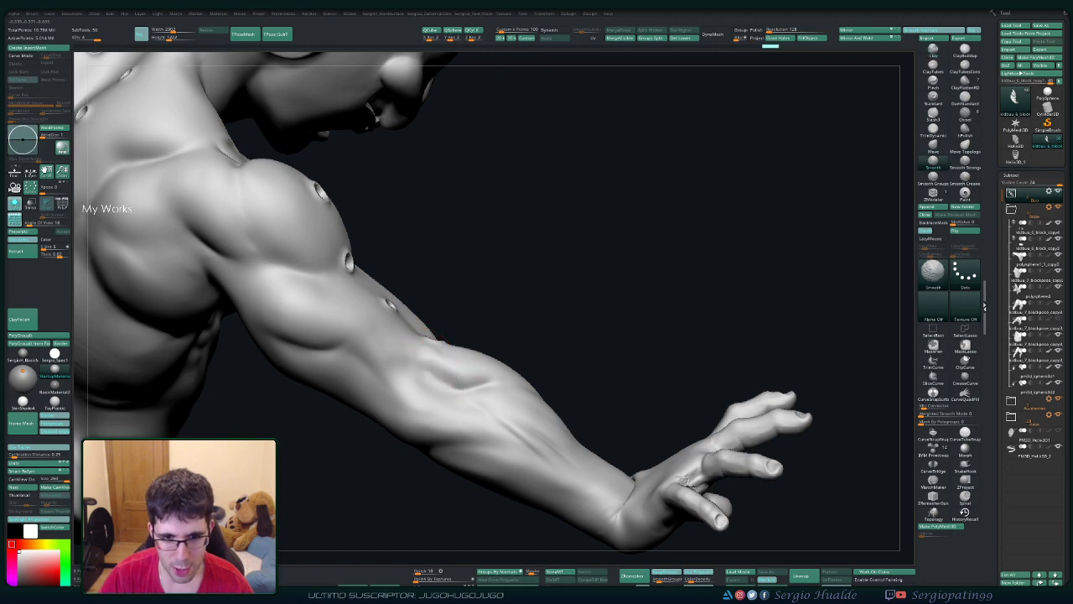
mouse_move(461, 373)
right_down()
mouse_move(436, 352)
mouse_move(500, 339)
right_up()
key(f)
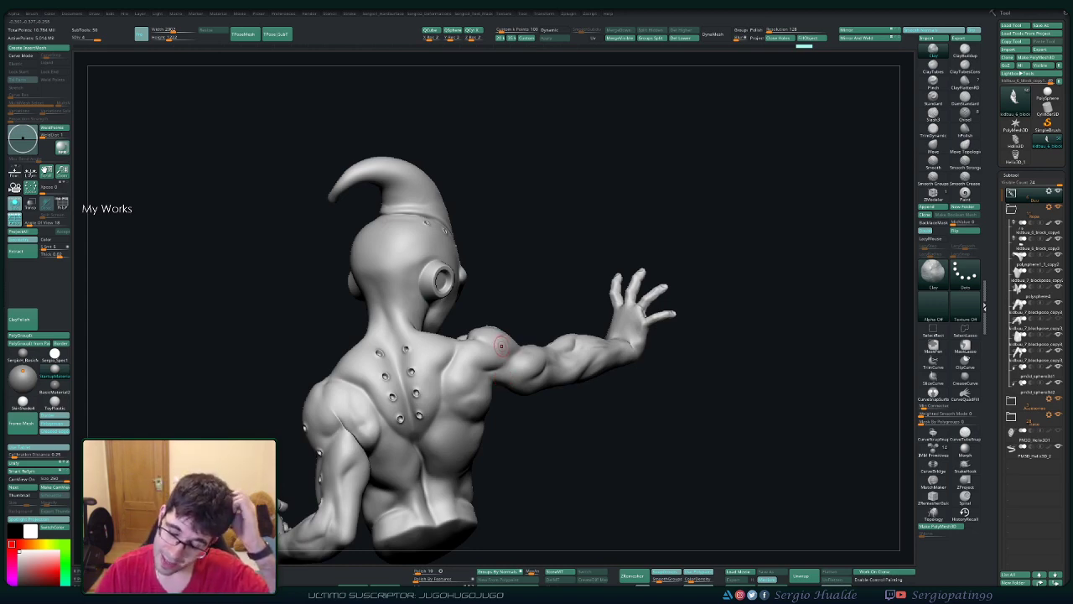
Step: Orbit the full statue from its back and side round to the front
mouse_move(377, 411)
right_down()
mouse_move(431, 355)
mouse_move(423, 390)
mouse_move(470, 361)
mouse_move(422, 390)
mouse_move(469, 386)
mouse_move(435, 457)
mouse_move(490, 450)
mouse_move(474, 360)
mouse_move(503, 379)
mouse_move(536, 378)
mouse_move(436, 378)
right_up()
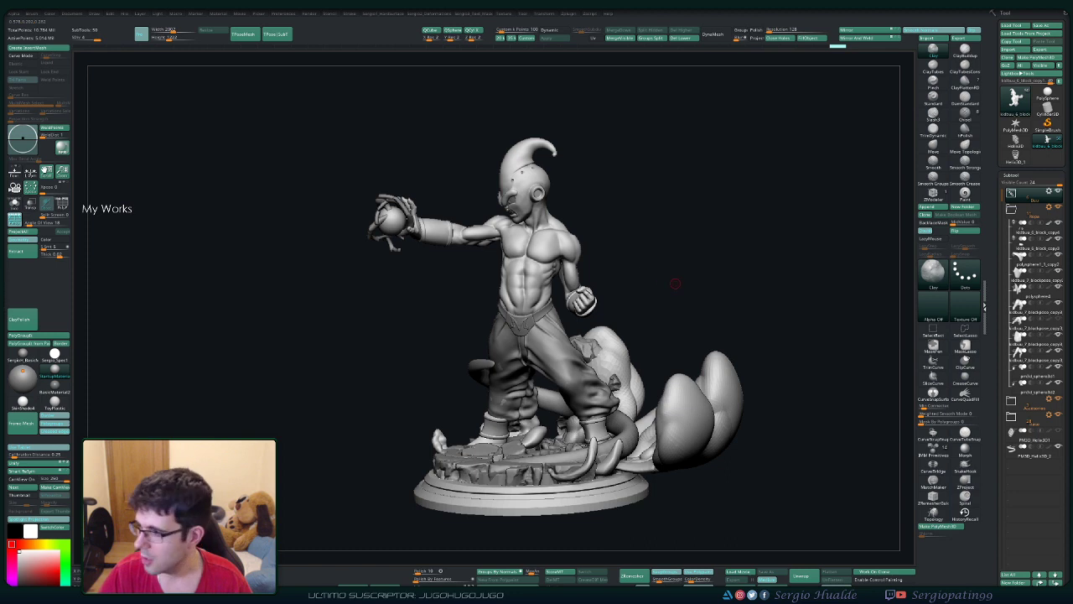
drag(676, 283, 627, 269)
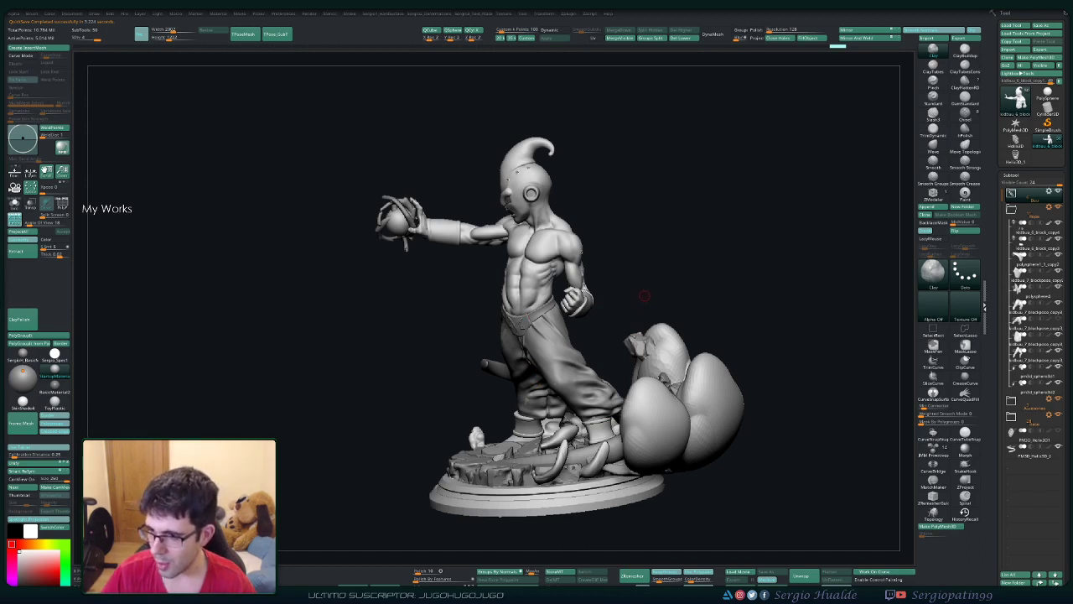
drag(694, 271, 537, 342)
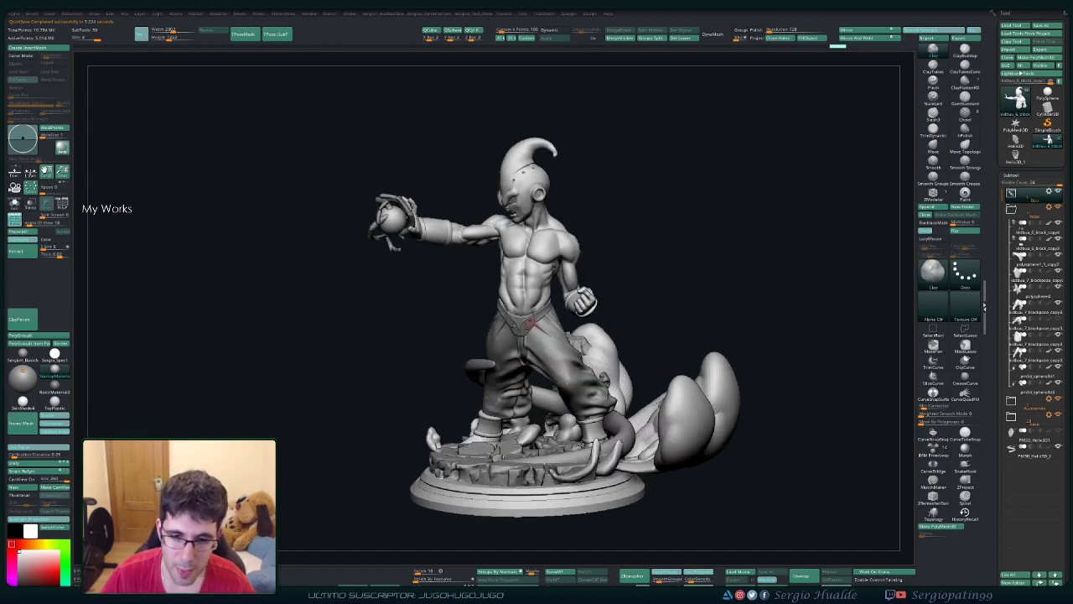
Step: Select and frame the pants, then soften the lower end of the thigh crease
alt+click(537, 342)
key(f)
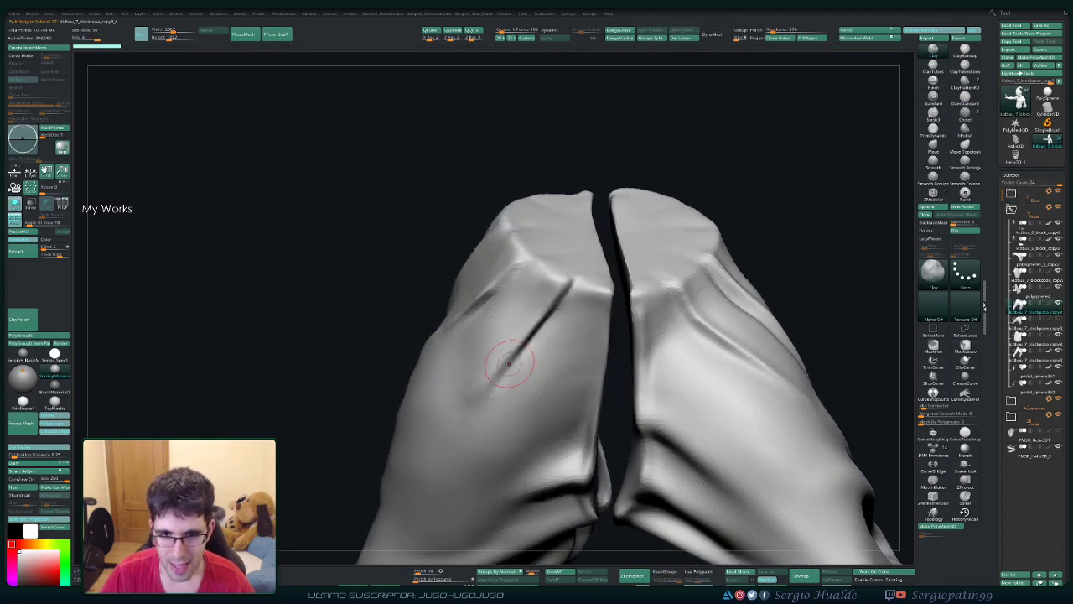
mouse_move(536, 342)
mouse_down()
mouse_move(570, 290)
mouse_move(488, 391)
mouse_up()
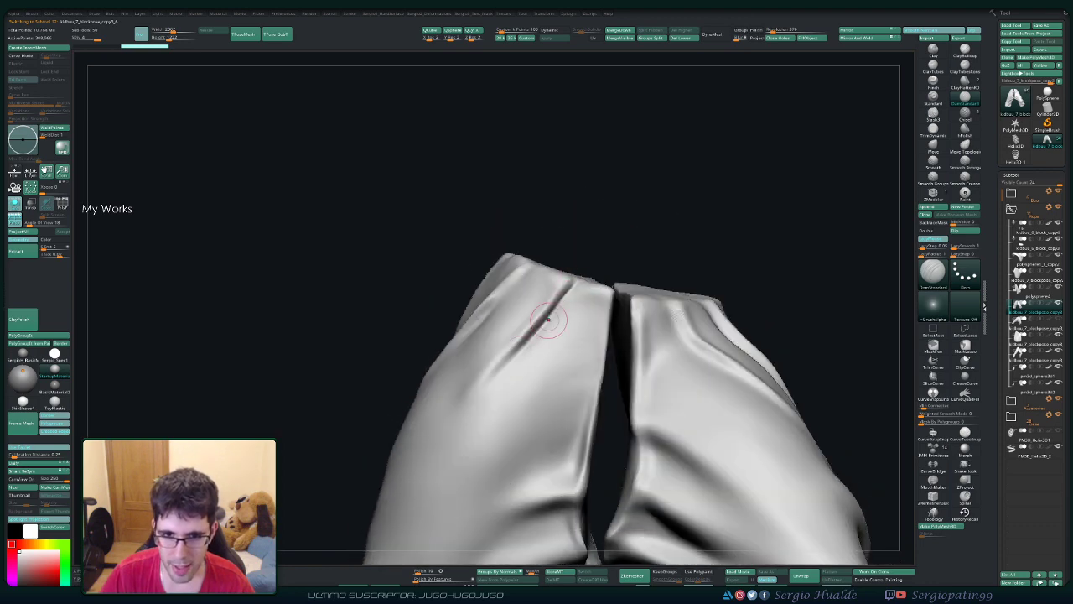
right_drag(441, 431, 522, 338)
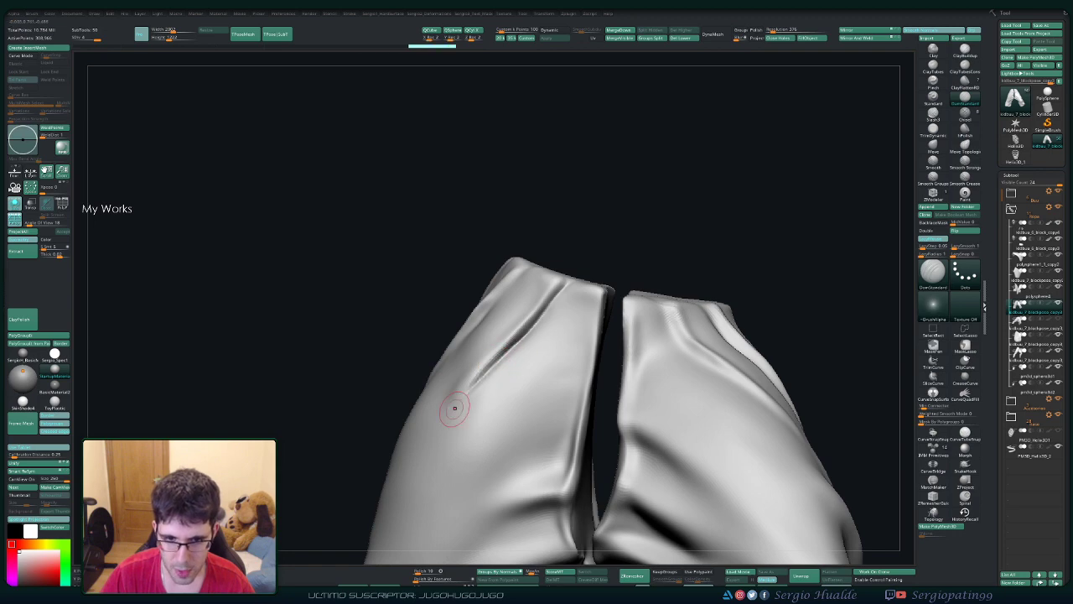
shift+drag(450, 408, 484, 379)
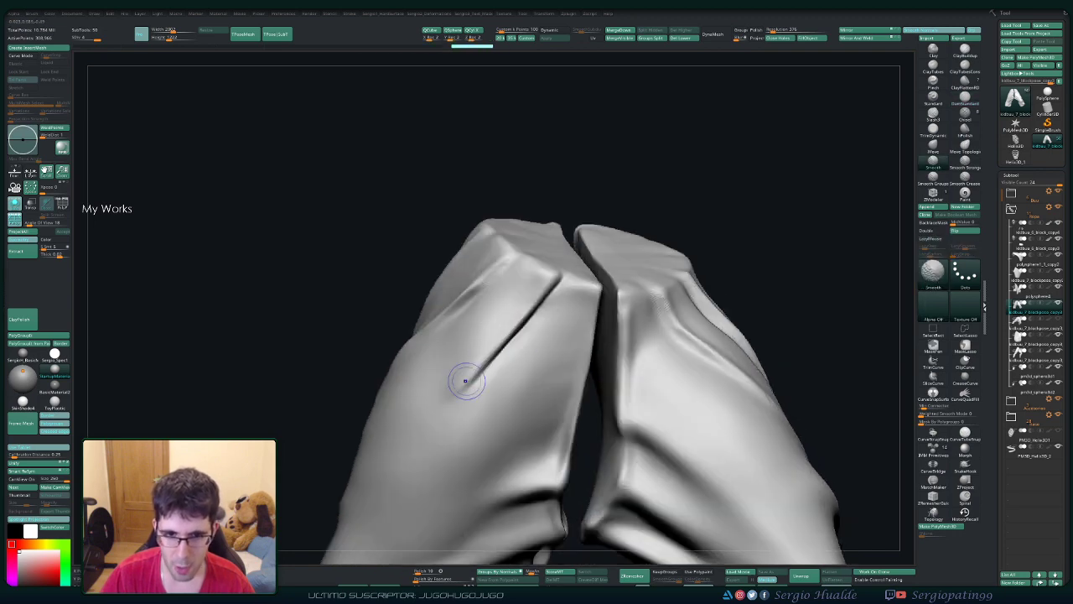
right_drag(492, 371, 491, 363)
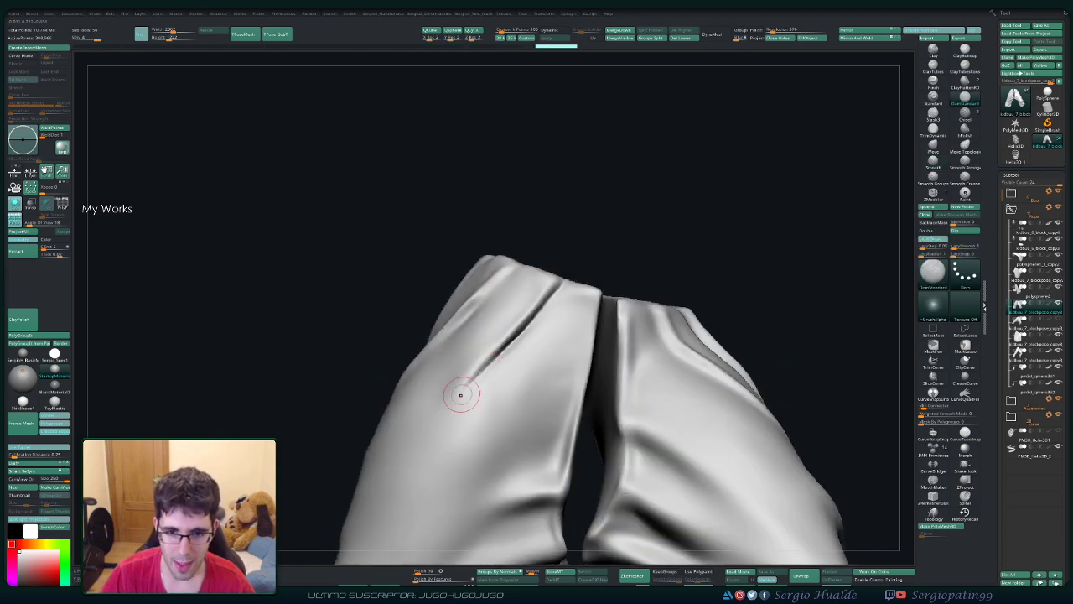
Step: Smooth along the left thigh fold, viewing the crease from above
key(shift)
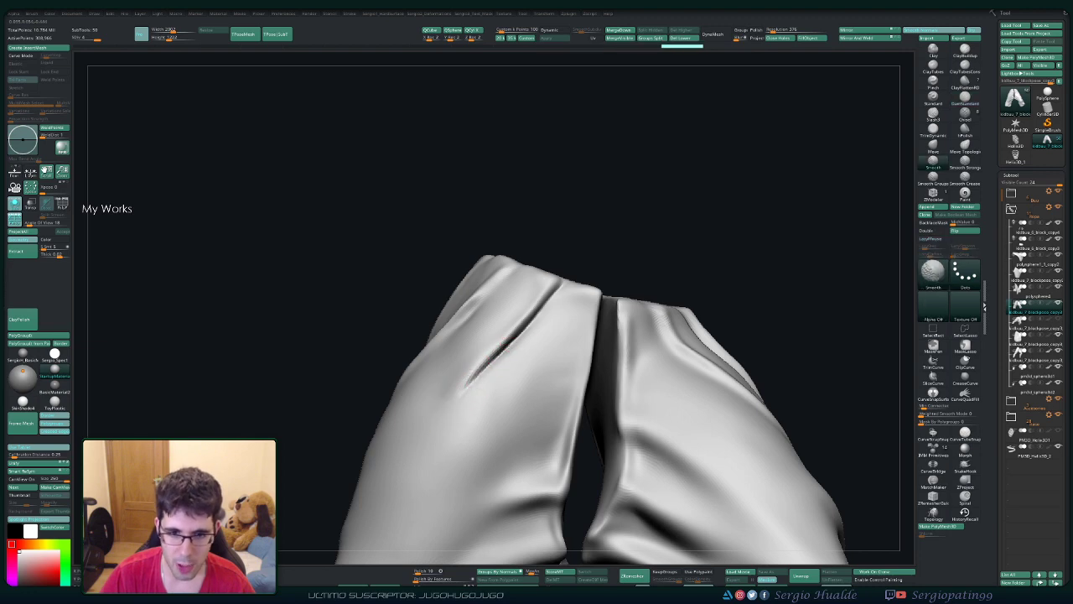
right_drag(487, 385, 495, 388)
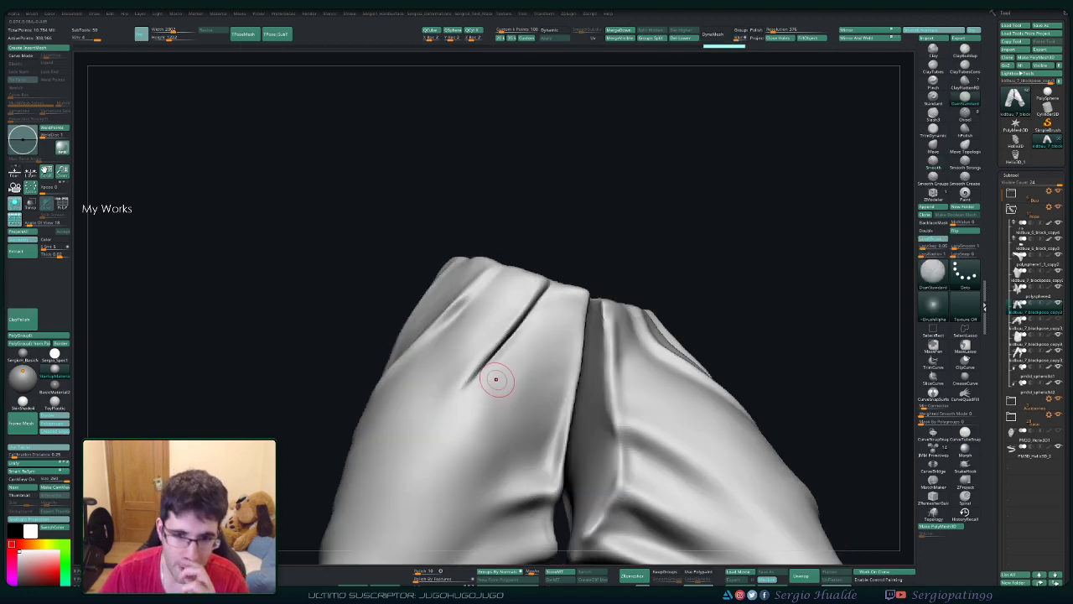
key(shift)
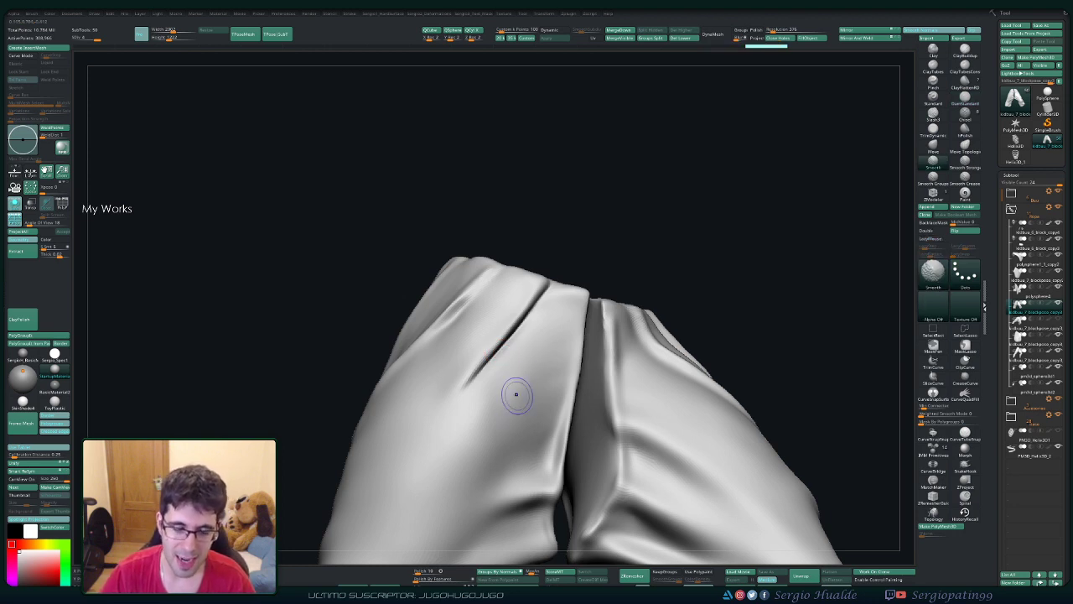
key(shift)
shift+drag(523, 361, 532, 344)
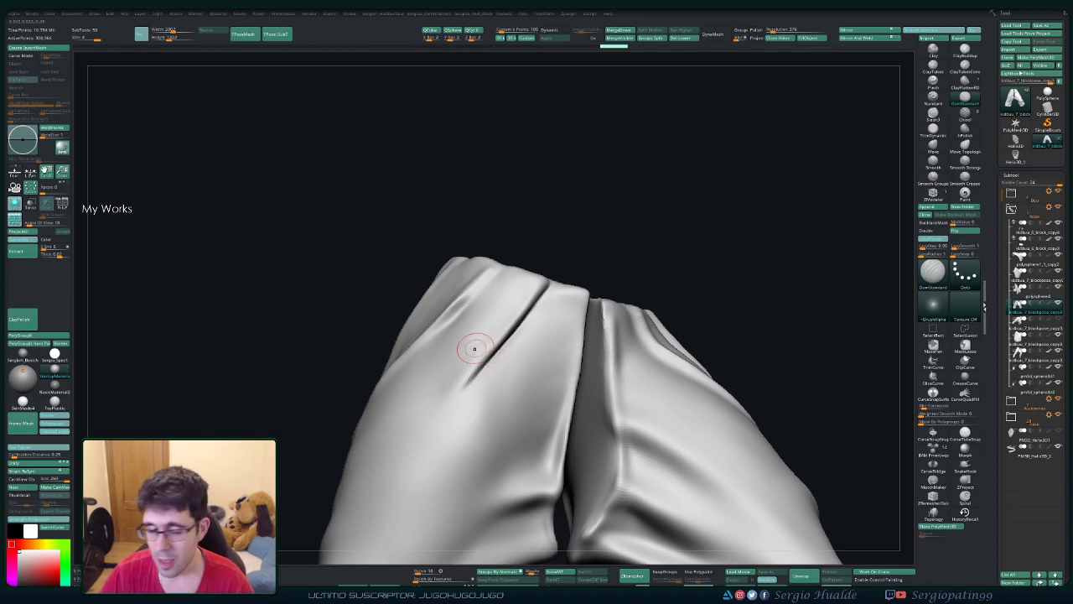
right_drag(474, 349, 501, 340)
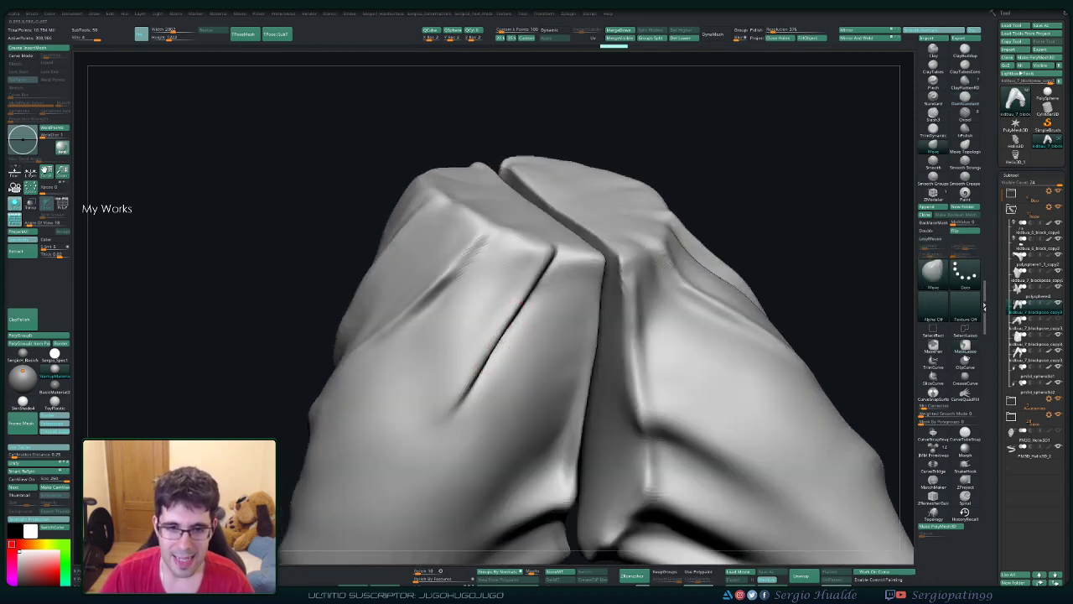
Step: Deepen and sharpen the diagonal left-leg crease with DamStandard
drag(501, 339, 513, 317)
drag(478, 355, 514, 316)
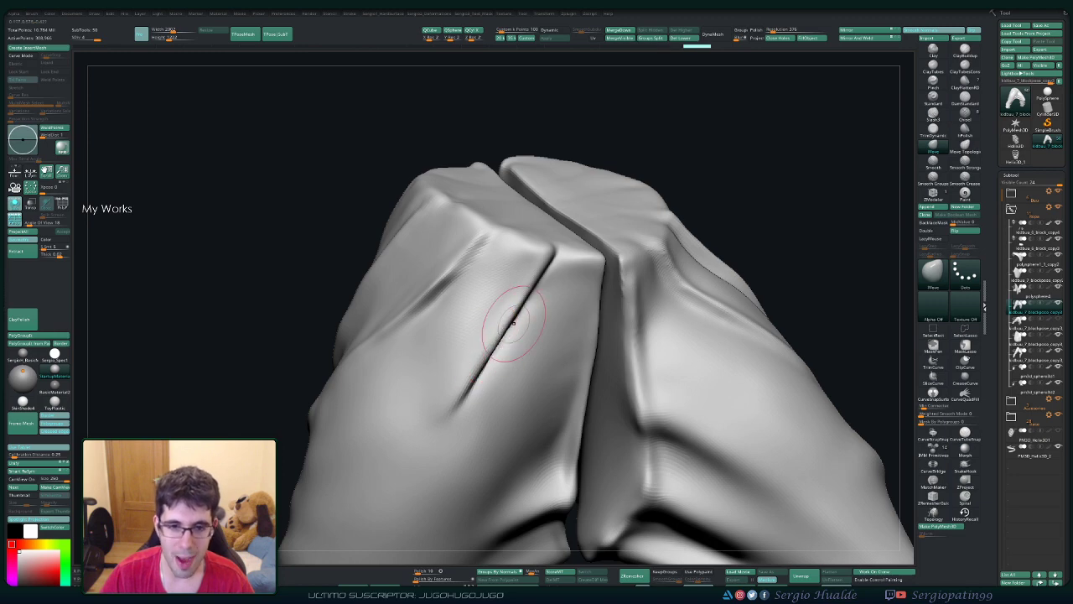
right_drag(524, 322, 520, 309)
key(b)
key(d)
key(s)
mouse_move(507, 327)
mouse_down()
mouse_move(541, 273)
mouse_move(520, 310)
mouse_up()
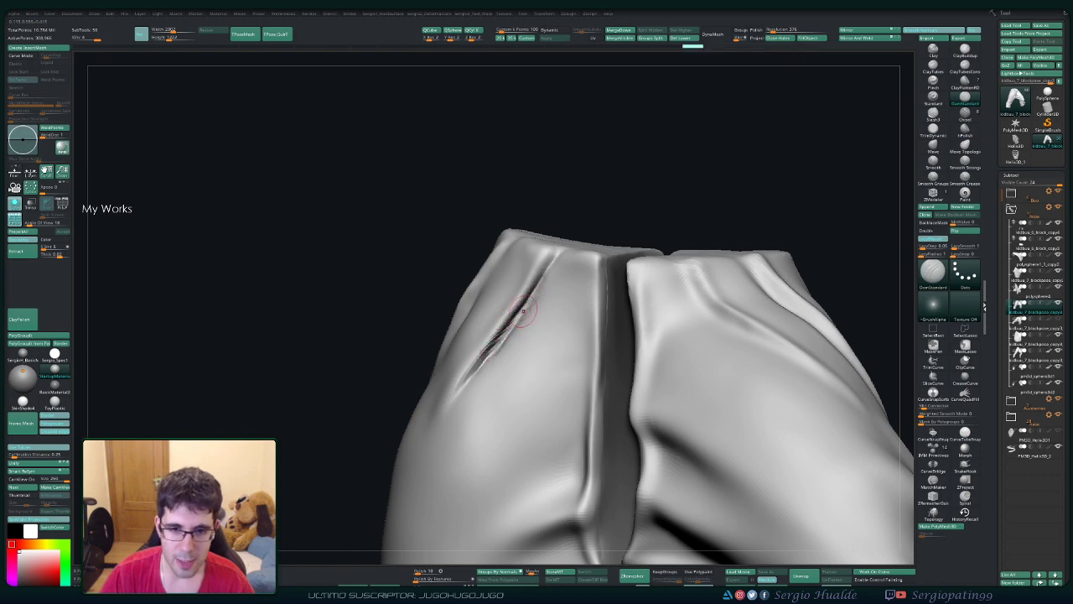
Step: Soften the crease's upper part with Clay Buildup and smooth along it
right_drag(523, 310, 521, 308)
key(b)
key(c)
key(l)
drag(525, 302, 533, 293)
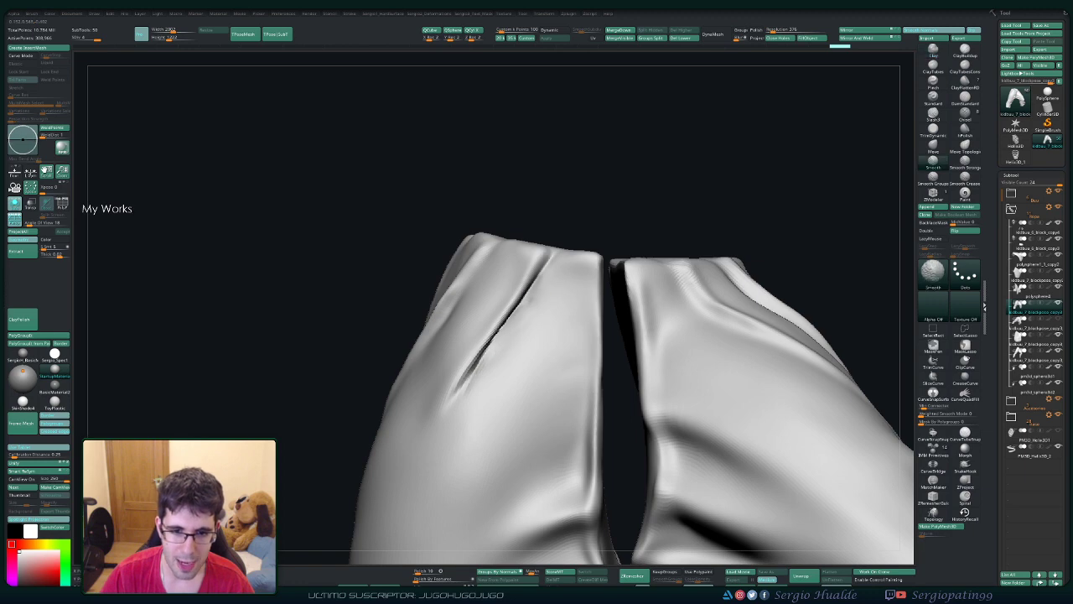
shift+drag(494, 381, 523, 343)
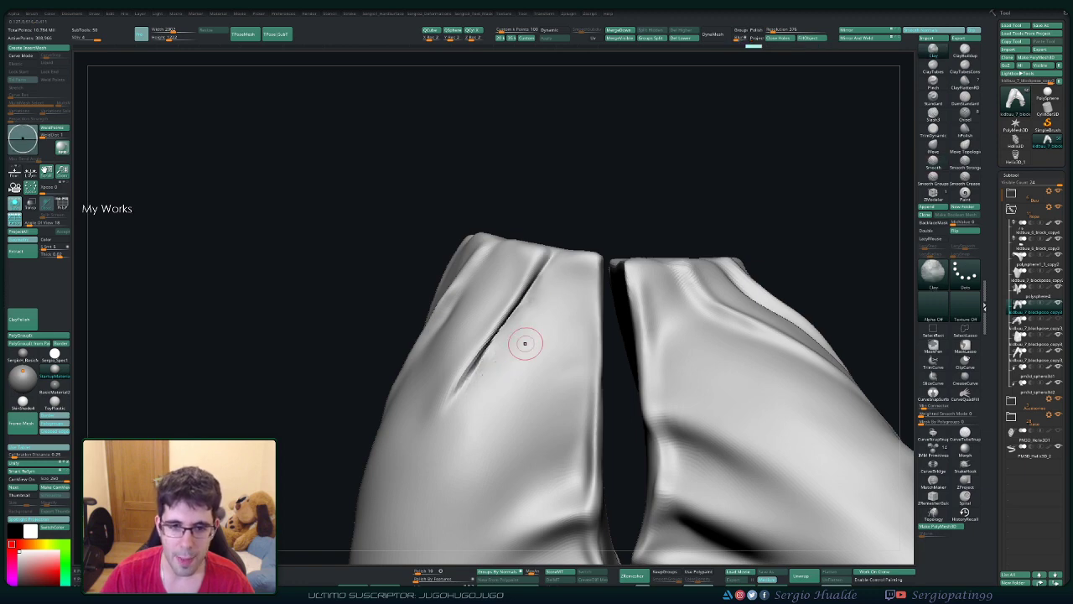
mouse_move(486, 400)
right_down()
mouse_move(508, 360)
mouse_move(519, 367)
mouse_move(478, 407)
right_up()
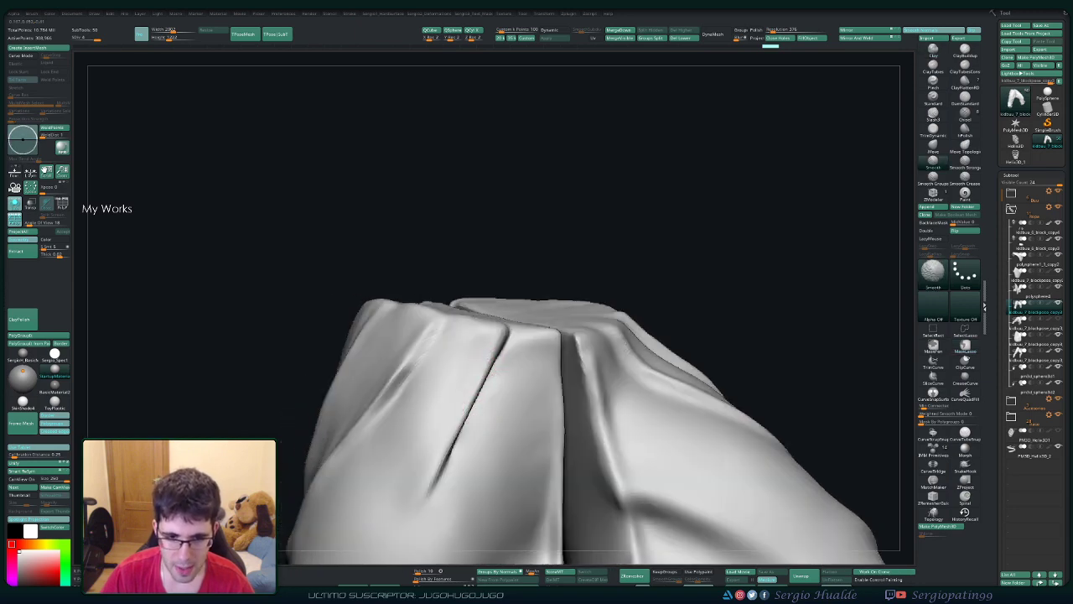
right_drag(450, 430, 471, 333)
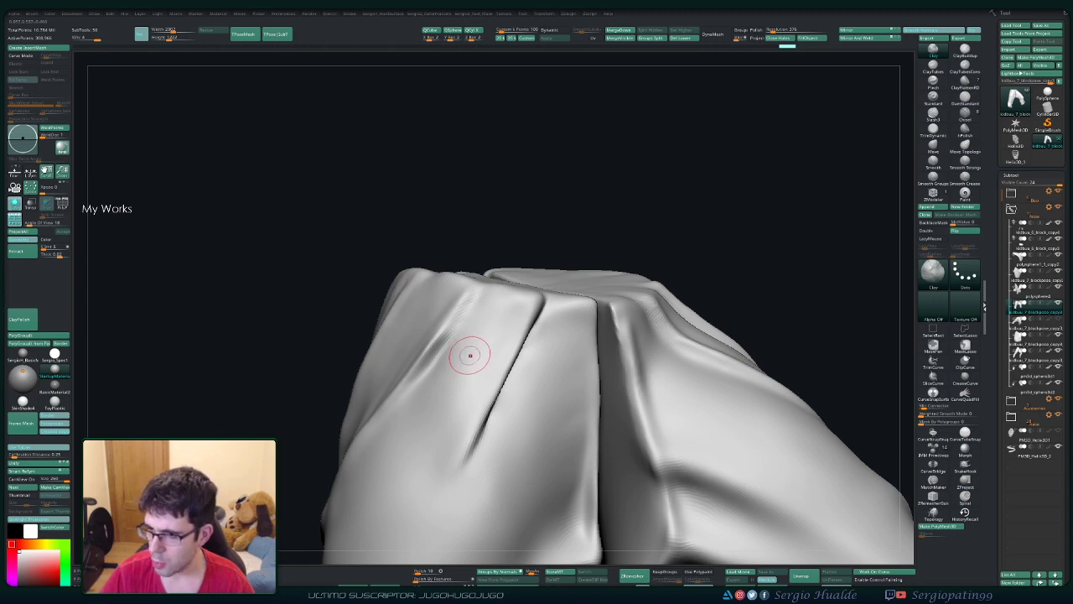
Step: Cut a new sharp crease into the upper left leg and orbit to inspect it
right_drag(470, 355, 501, 312)
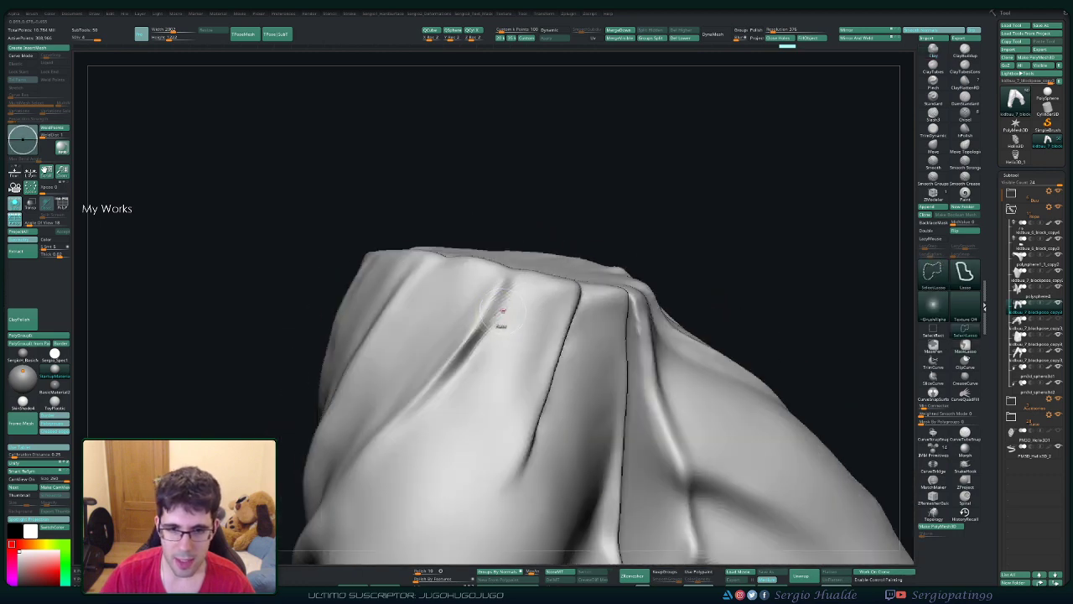
drag(507, 282, 507, 307)
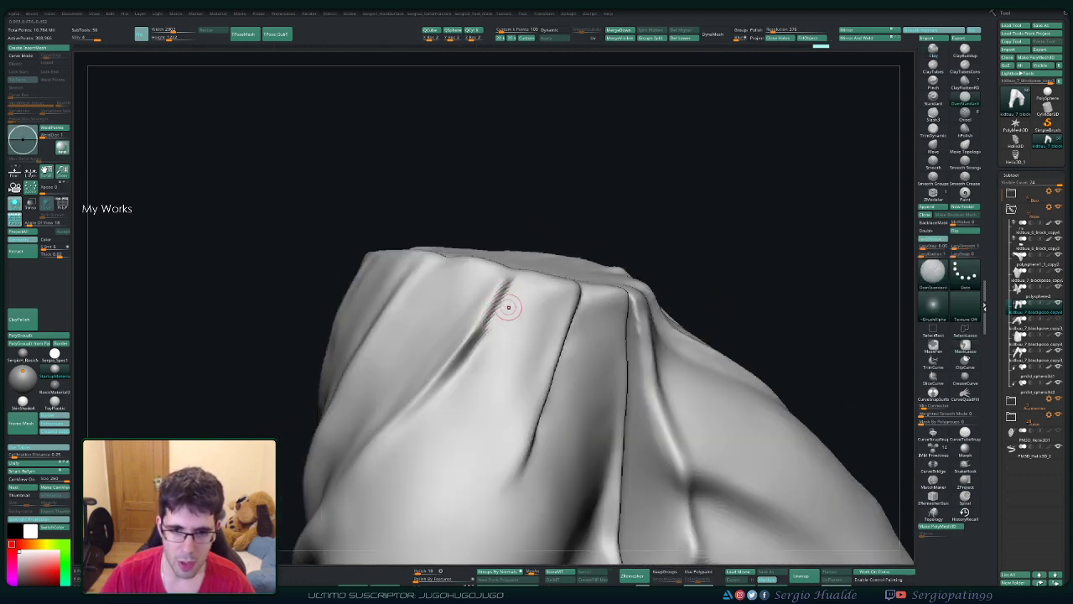
right_drag(508, 307, 503, 307)
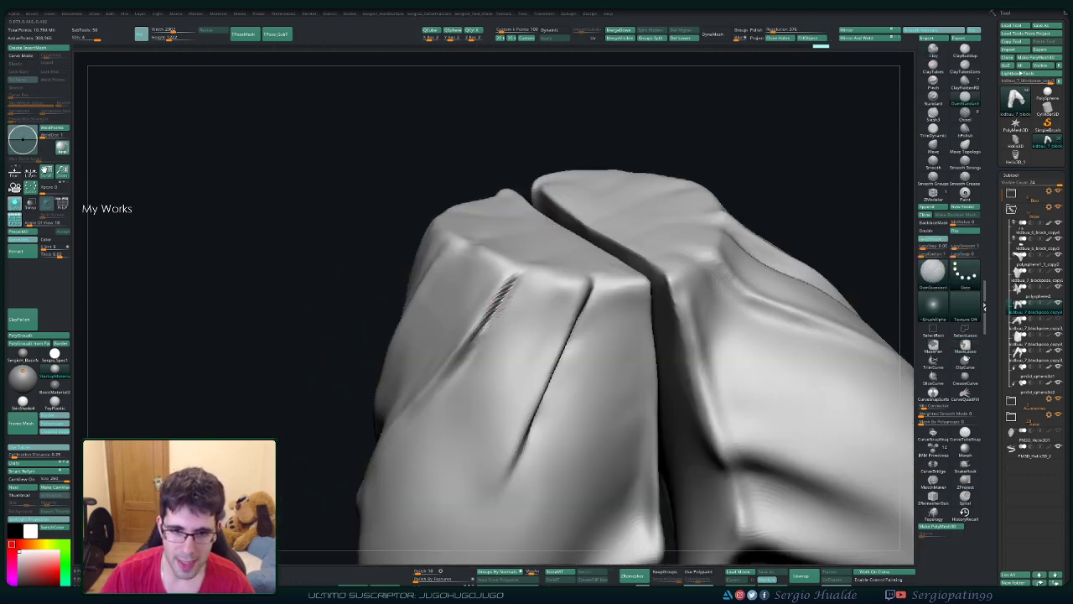
right_drag(456, 352, 503, 299)
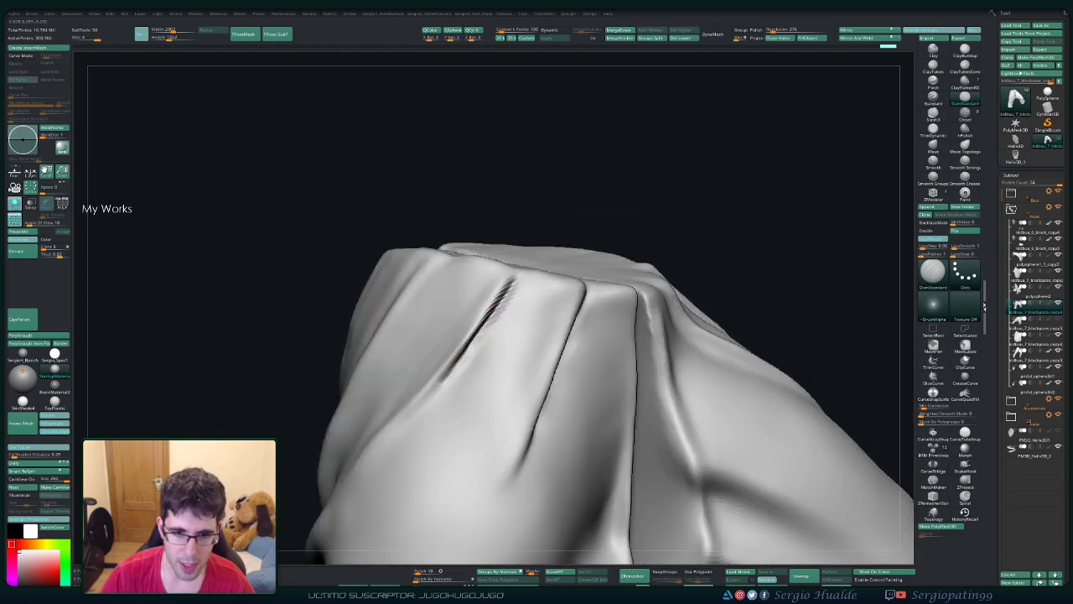
right_drag(427, 400, 441, 380)
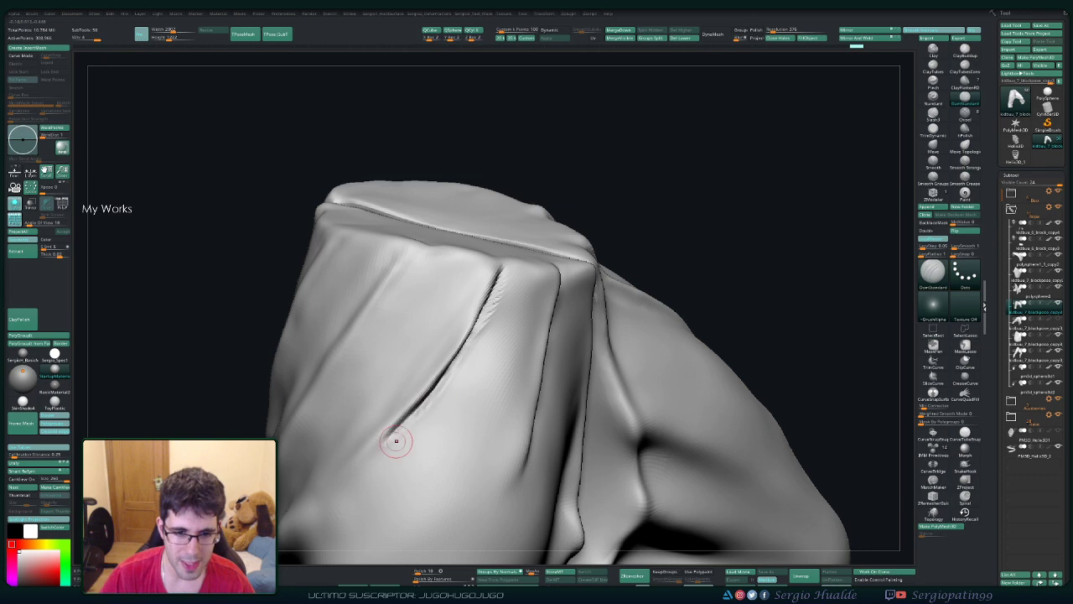
right_drag(393, 439, 402, 431)
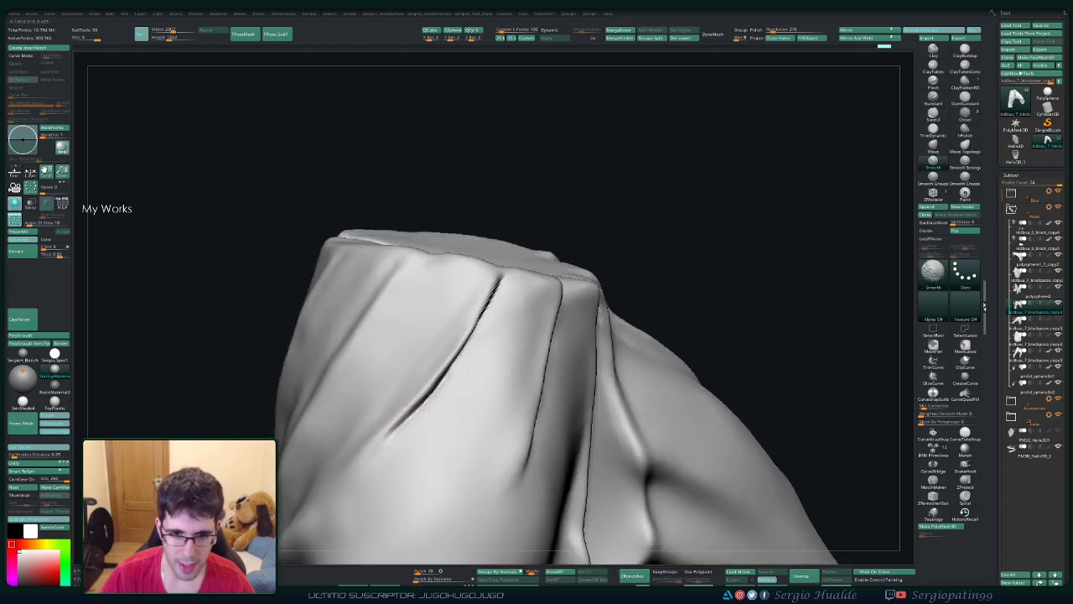
right_drag(431, 403, 464, 363)
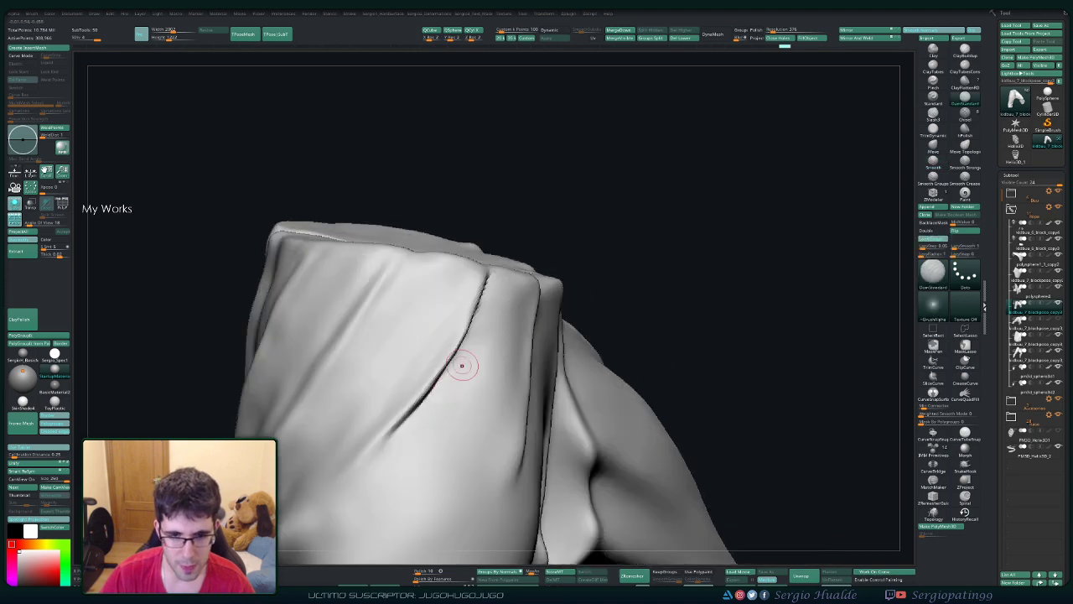
Step: Smooth the upper end of the new crease, rotating around the leg
key(shift)
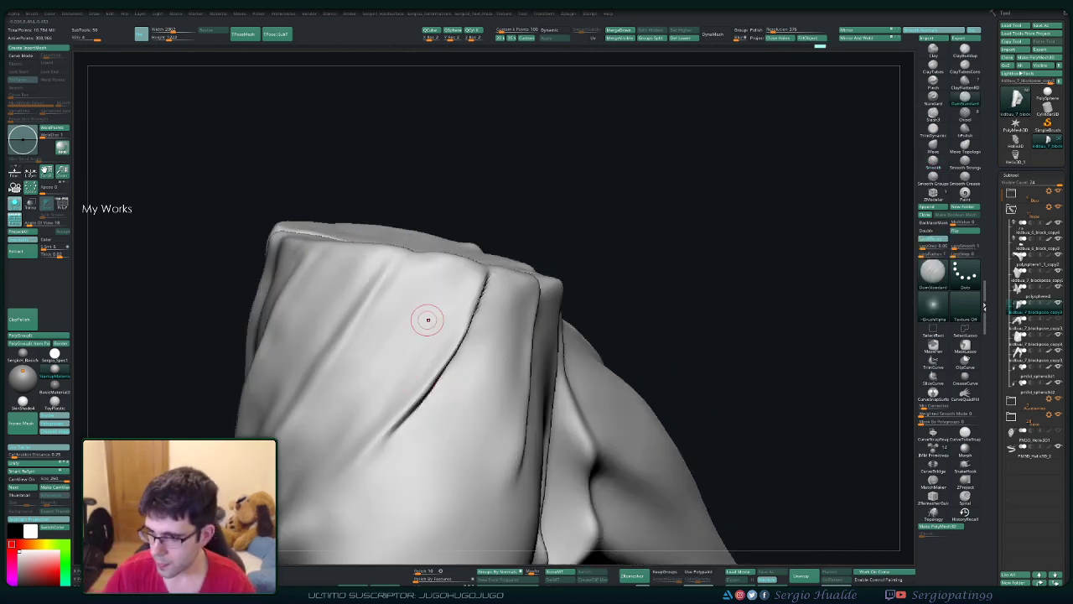
mouse_move(449, 338)
right_down()
mouse_move(481, 324)
mouse_move(481, 354)
mouse_move(472, 306)
mouse_move(472, 328)
right_up()
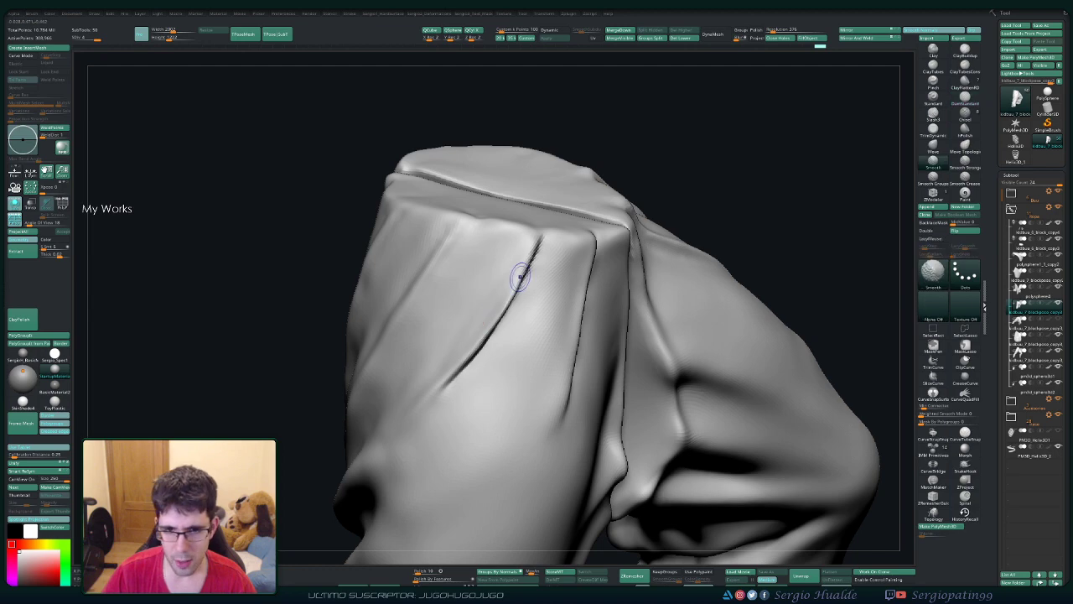
right_drag(509, 294, 540, 249)
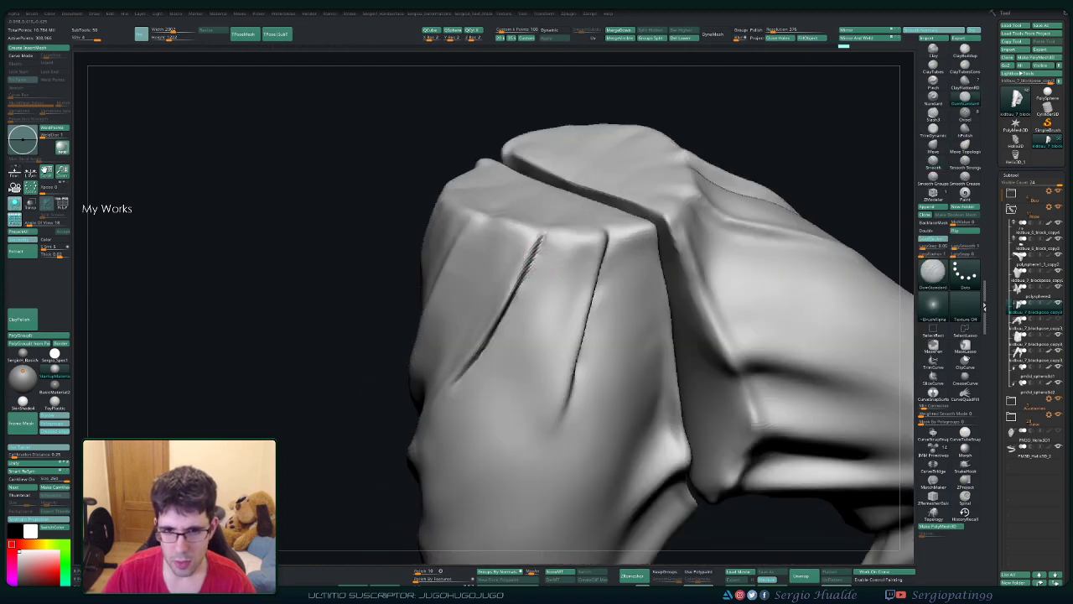
right_drag(516, 286, 541, 244)
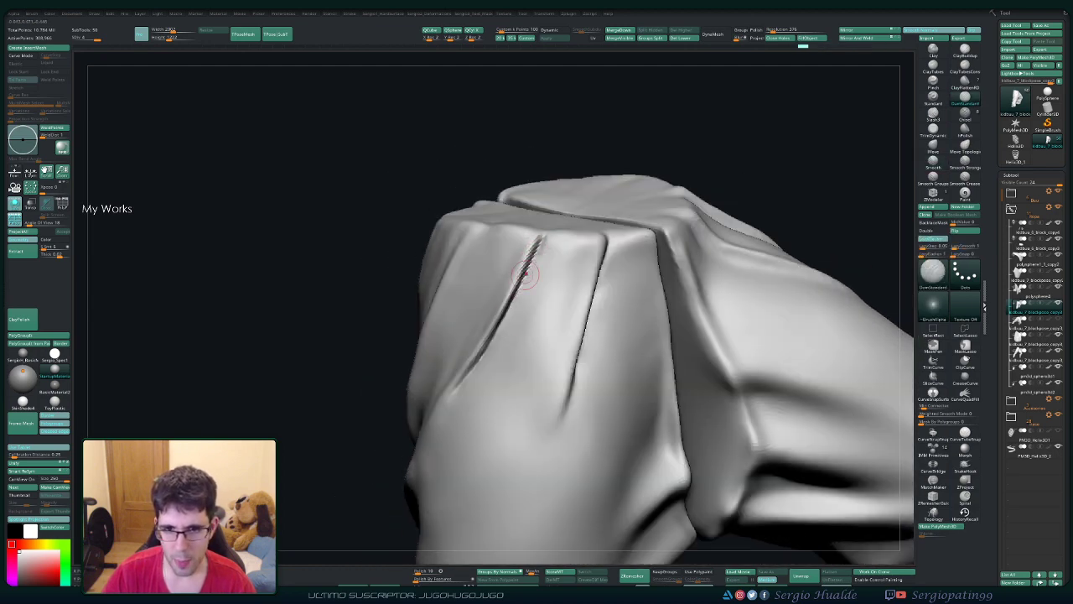
shift+drag(502, 323, 540, 248)
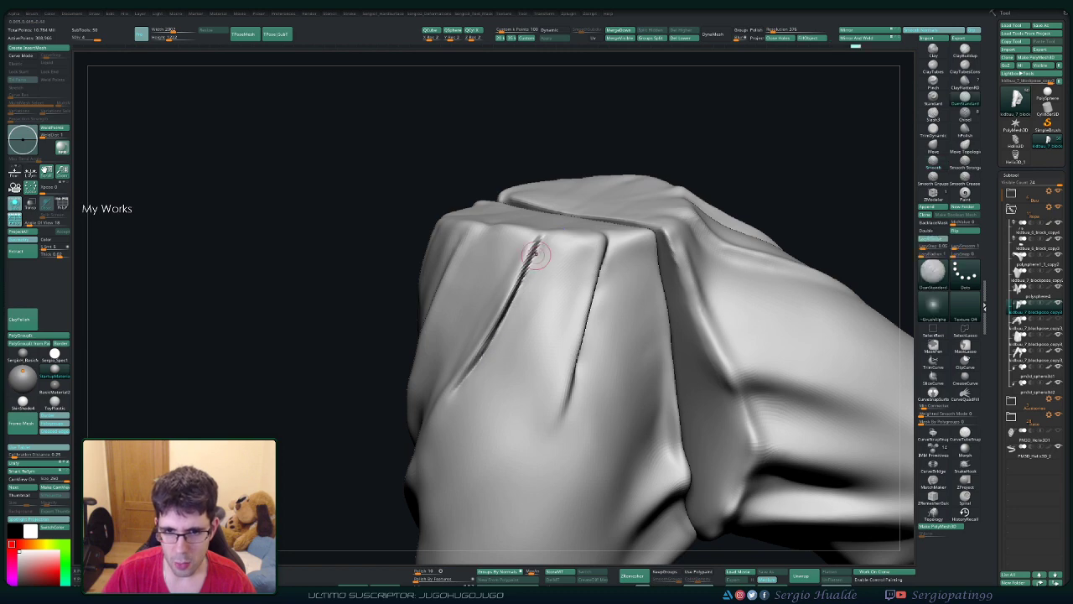
mouse_move(520, 306)
right_down()
mouse_move(512, 326)
mouse_move(486, 335)
mouse_move(474, 399)
mouse_move(513, 388)
mouse_move(503, 394)
mouse_move(521, 407)
mouse_move(508, 337)
mouse_move(534, 338)
right_up()
Step: Solo the pants subtool and orbit it with Smooth ready, viewing the waistband
ctrl+shift+click(521, 407)
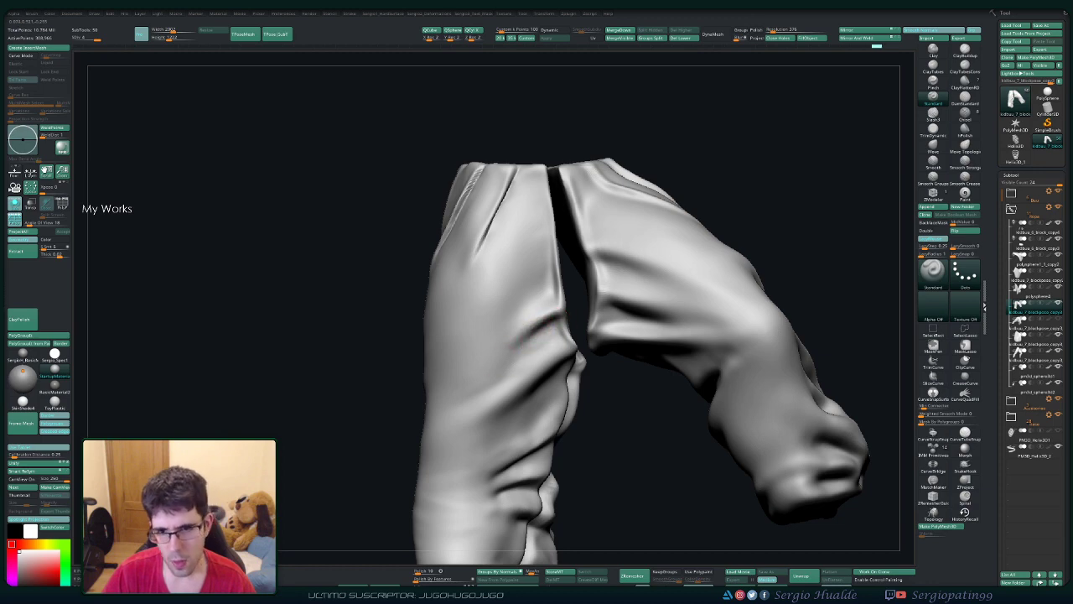
right_drag(549, 320, 546, 309)
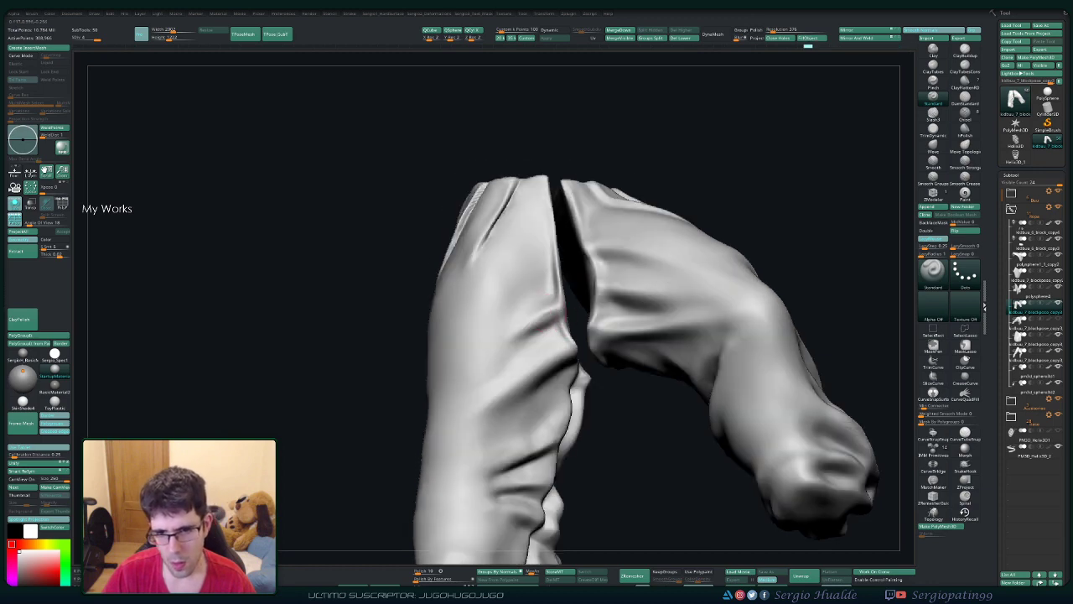
key(shift)
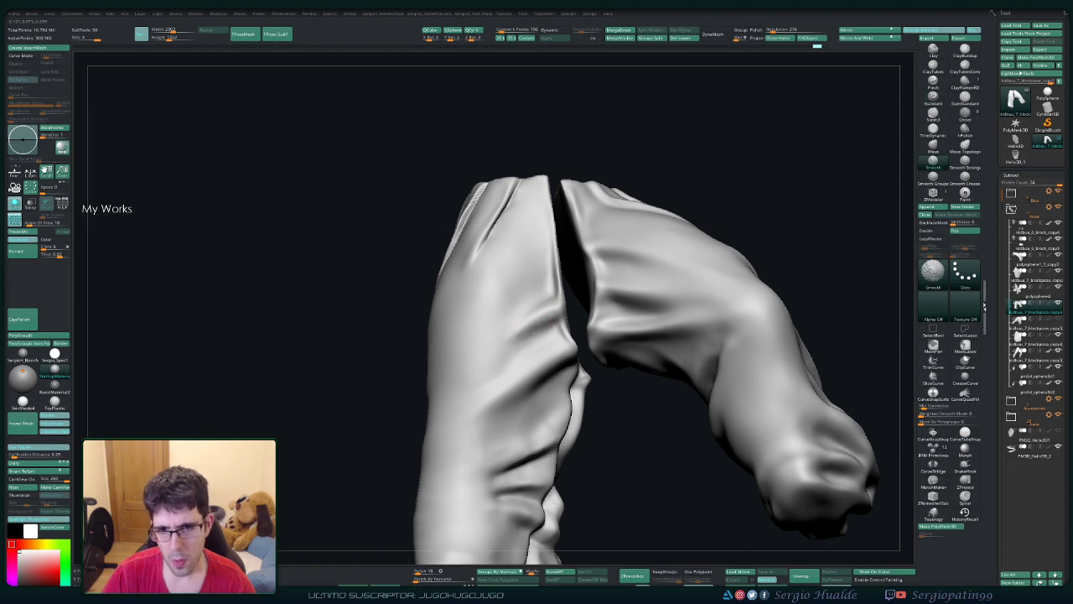
mouse_move(587, 352)
right_down()
mouse_move(559, 372)
mouse_move(554, 360)
right_up()
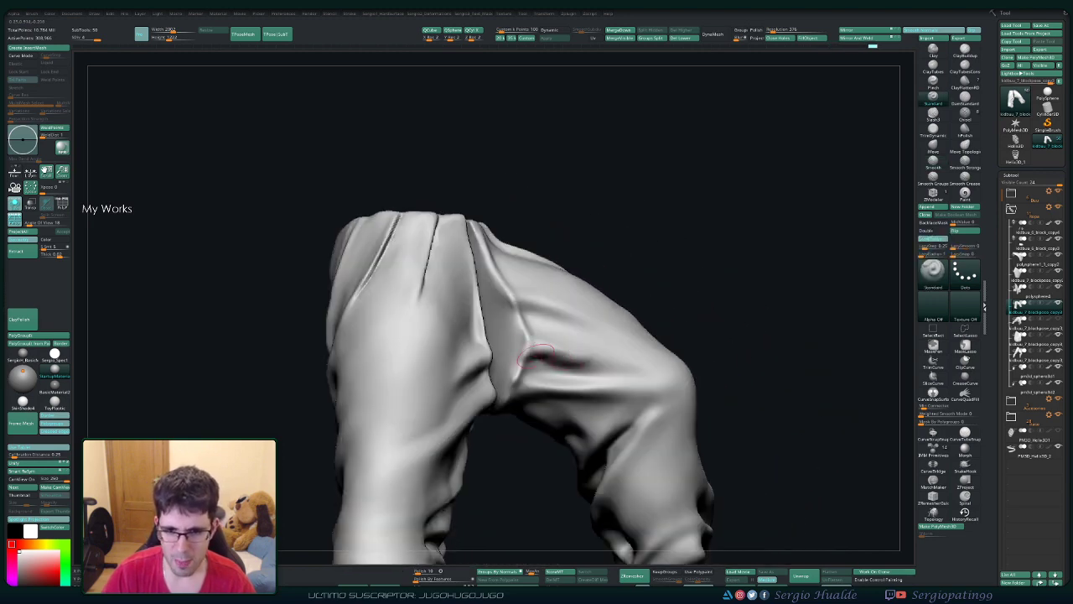
key(shift)
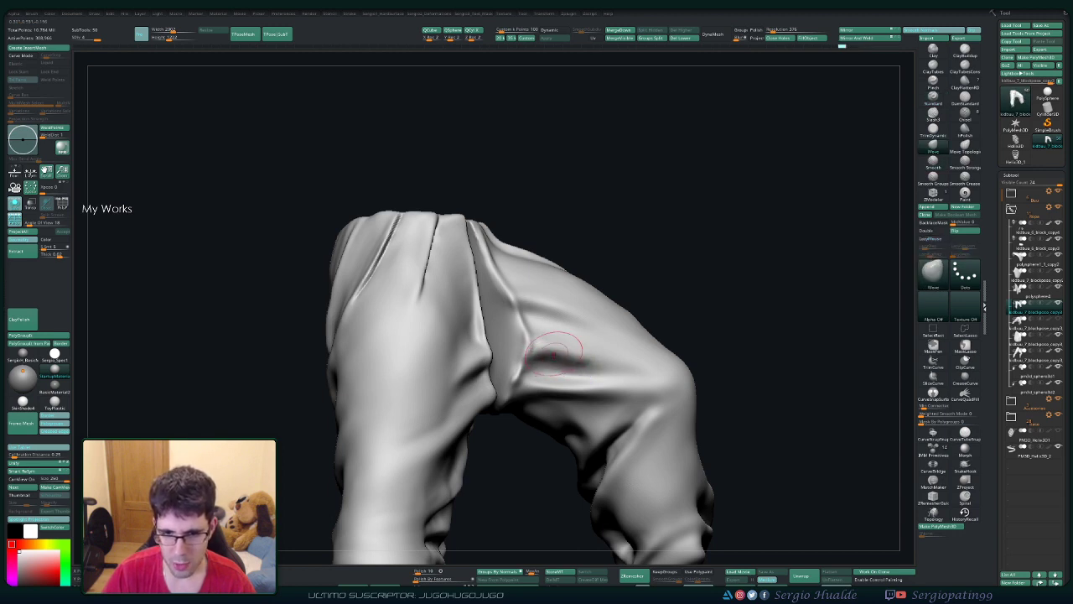
right_drag(553, 277, 581, 249)
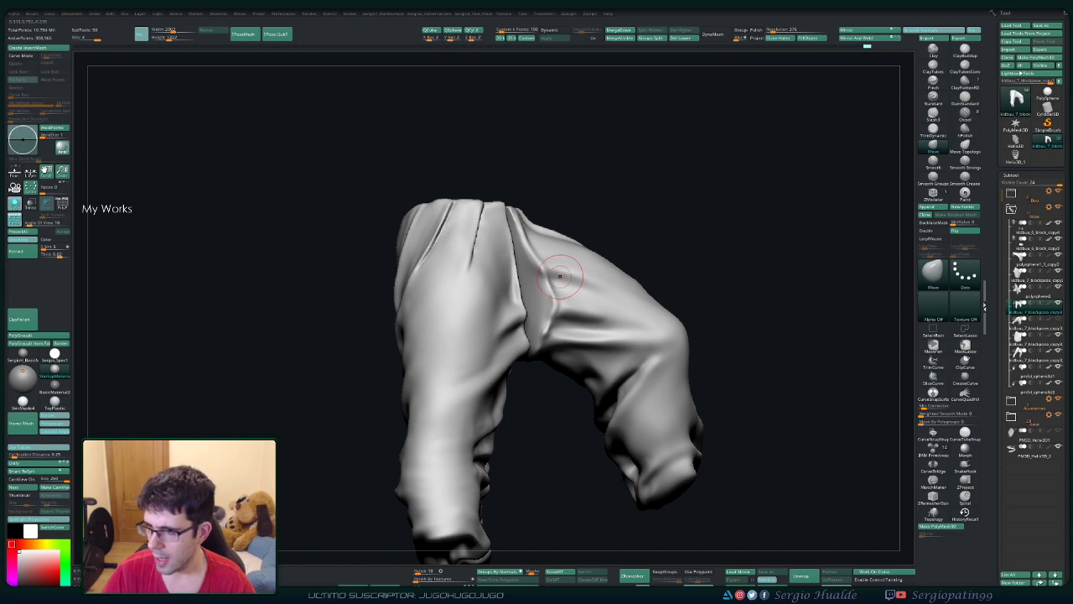
mouse_move(549, 281)
right_down()
mouse_move(530, 329)
mouse_move(513, 311)
mouse_move(523, 302)
mouse_move(545, 352)
right_up()
Step: Select the Move Topological brush and reframe the pants frontally
key(b)
key(m)
key(t)
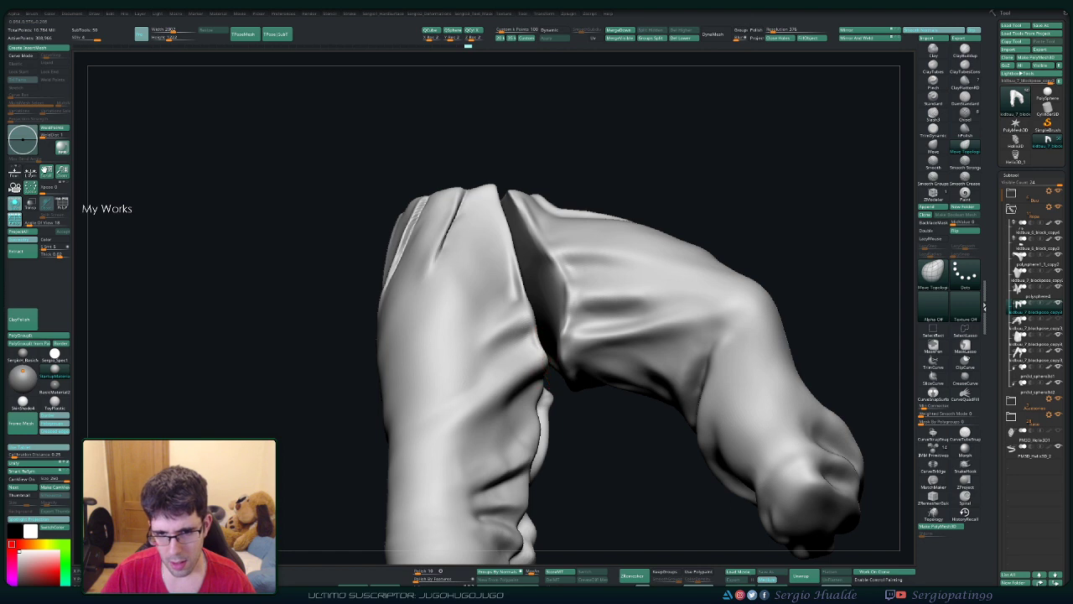
right_click(540, 360)
mouse_move(557, 359)
right_down()
mouse_move(533, 344)
mouse_move(524, 362)
right_up()
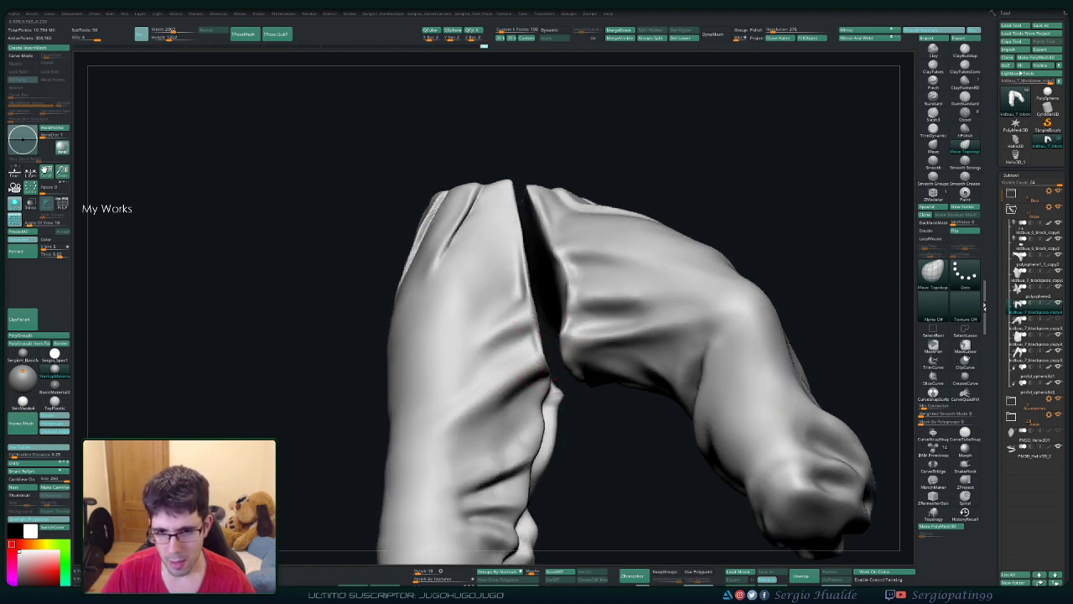
mouse_move(537, 349)
ctrl+right_down()
mouse_move(536, 369)
mouse_move(517, 360)
mouse_move(524, 335)
mouse_move(512, 352)
ctrl+right_up()
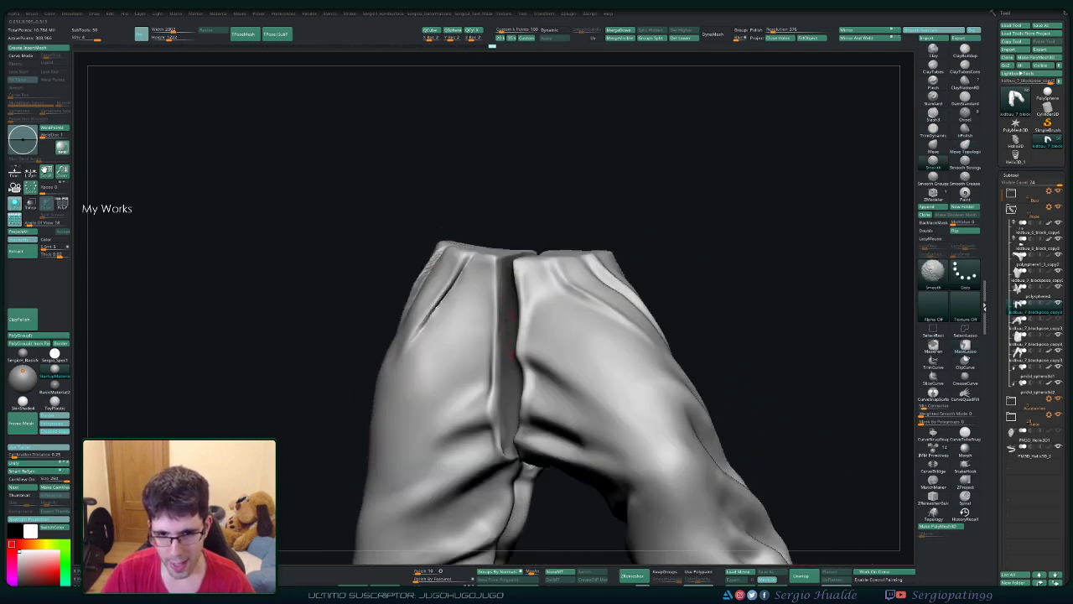
Step: Smooth the crease where the pants legs meet at the crotch
right_drag(511, 352, 528, 379)
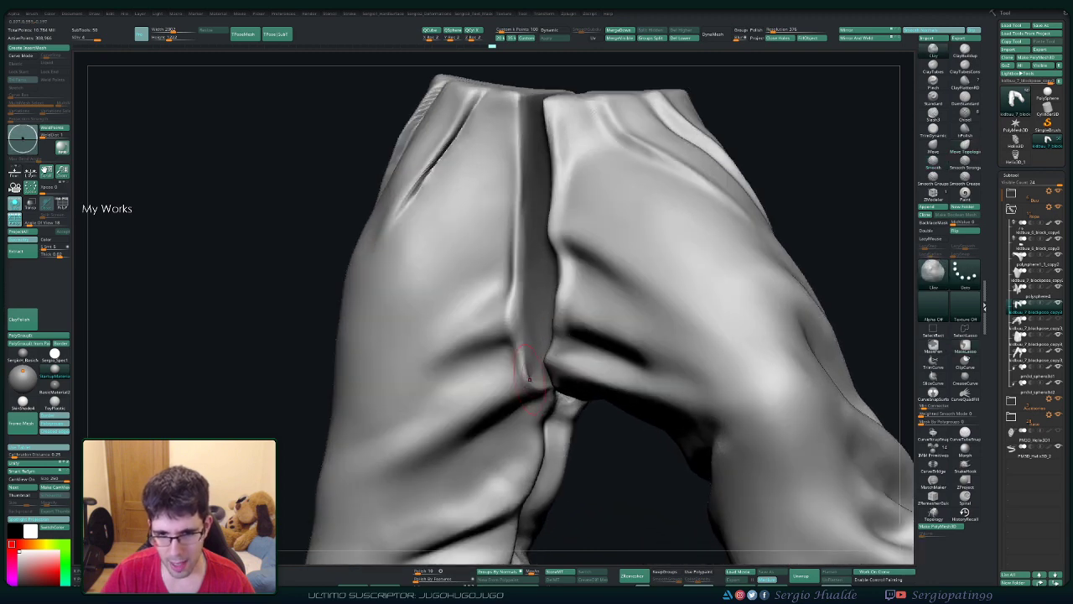
shift+drag(537, 377, 539, 381)
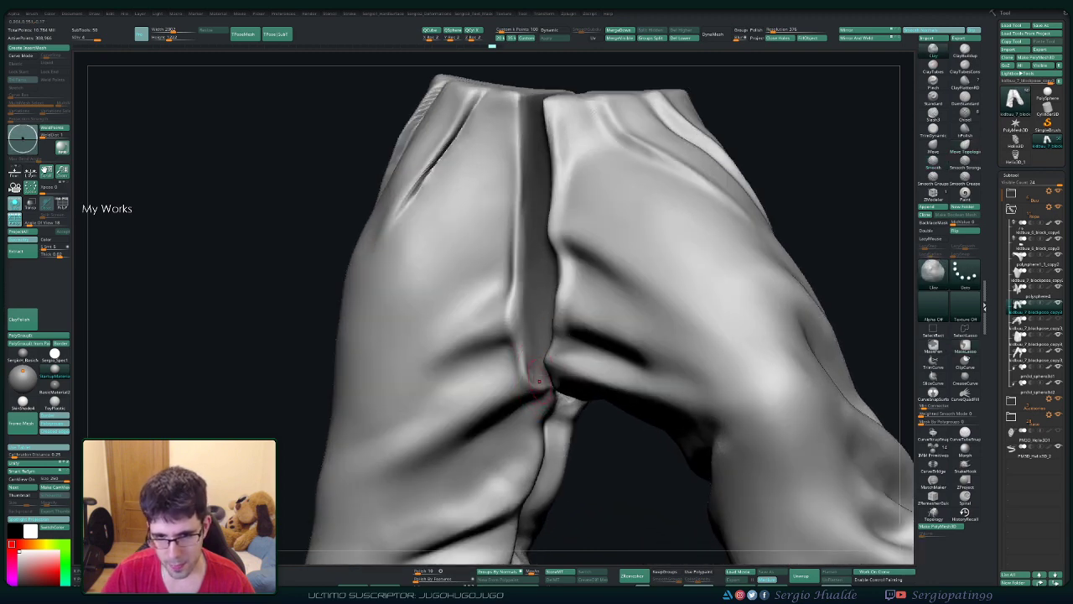
key(shift)
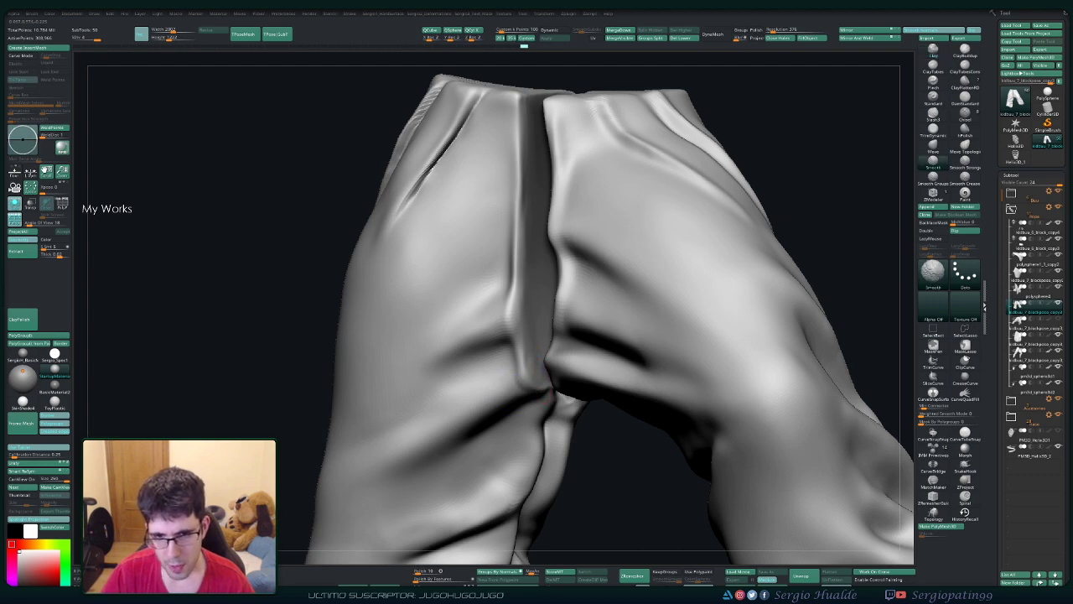
mouse_move(549, 392)
right_down()
mouse_move(500, 338)
mouse_move(537, 336)
mouse_move(556, 364)
mouse_move(486, 275)
right_up()
Step: Deepen the diagonal fold on the inner thigh with the Standard brush
key(b)
key(s)
key(t)
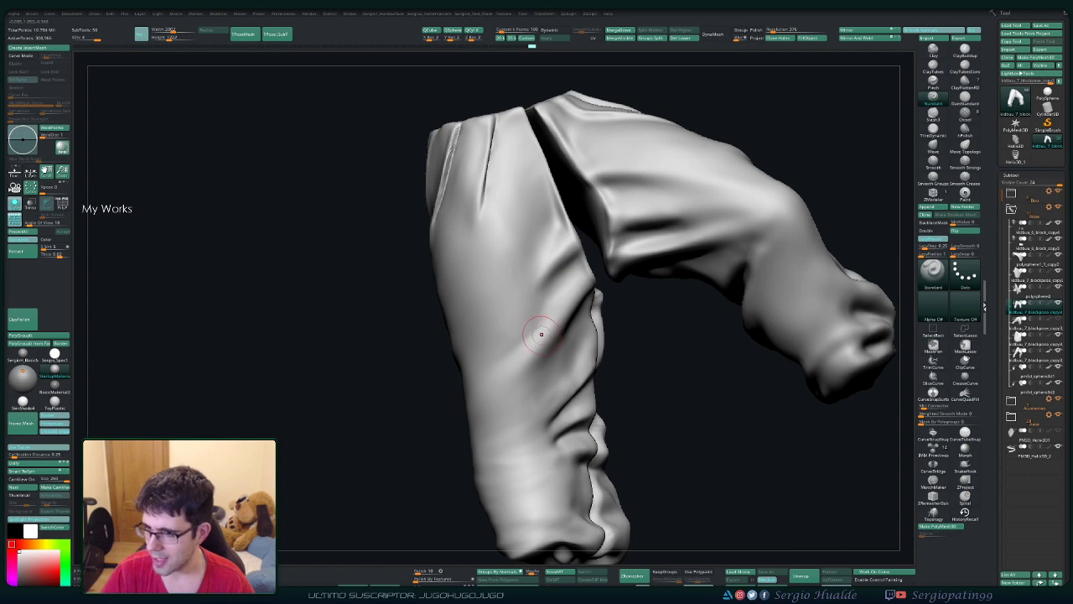
mouse_move(537, 335)
right_down()
mouse_move(503, 343)
mouse_move(531, 333)
right_up()
key(s)
mouse_move(531, 332)
mouse_down()
mouse_move(585, 287)
mouse_move(488, 359)
mouse_move(592, 282)
mouse_move(488, 365)
mouse_up()
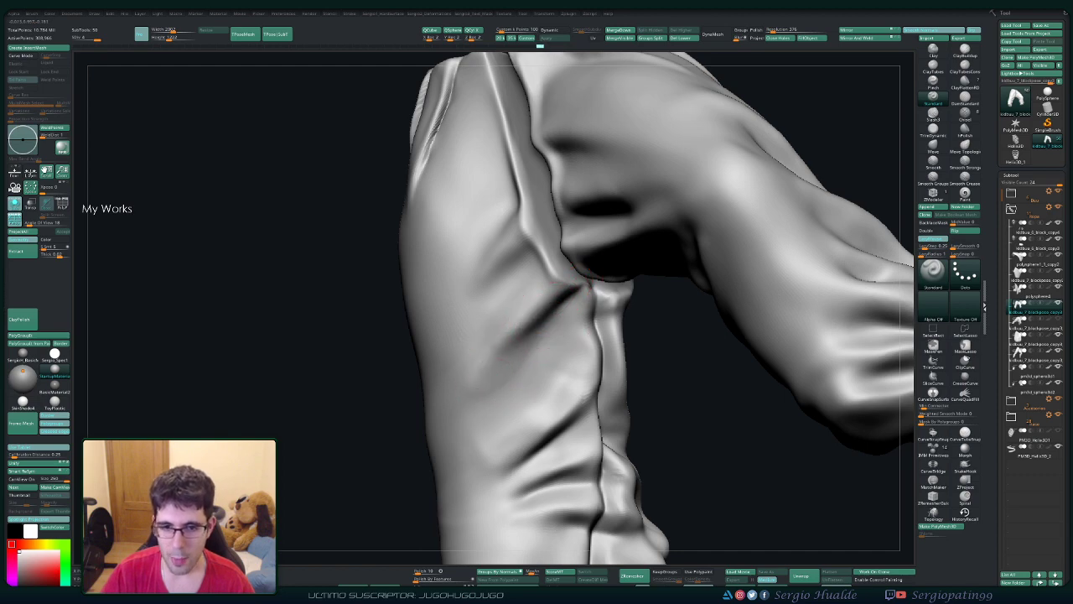
Step: Smooth the new inner-leg fold and check the inner seam from behind
key(shift)
mouse_move(587, 285)
shift+mouse_down()
mouse_move(510, 307)
mouse_move(515, 323)
shift+mouse_up()
right_drag(515, 323, 536, 328)
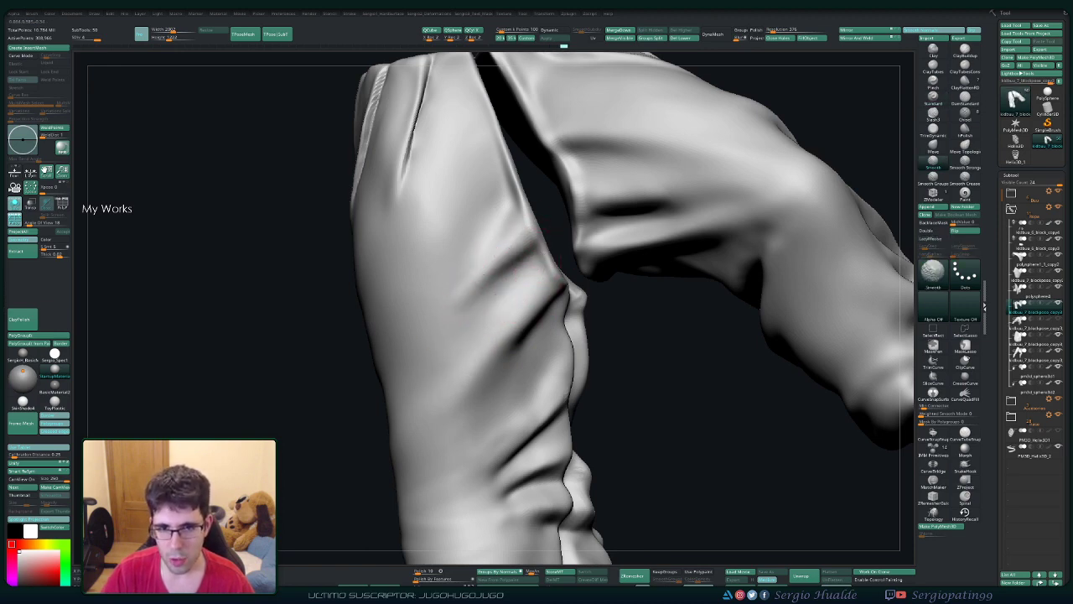
right_drag(482, 290, 491, 300)
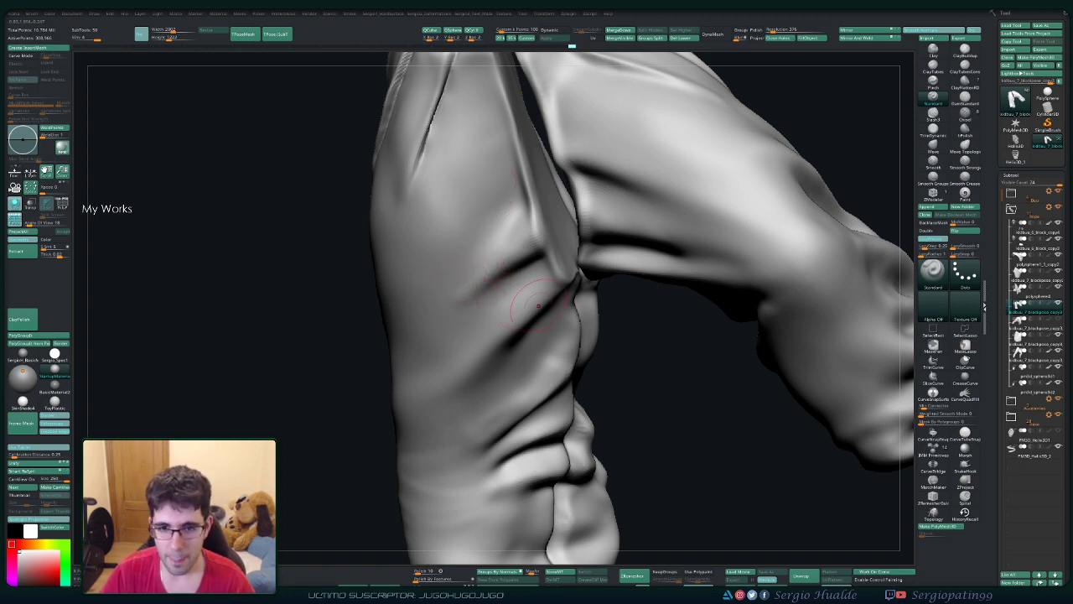
right_drag(515, 306, 549, 285)
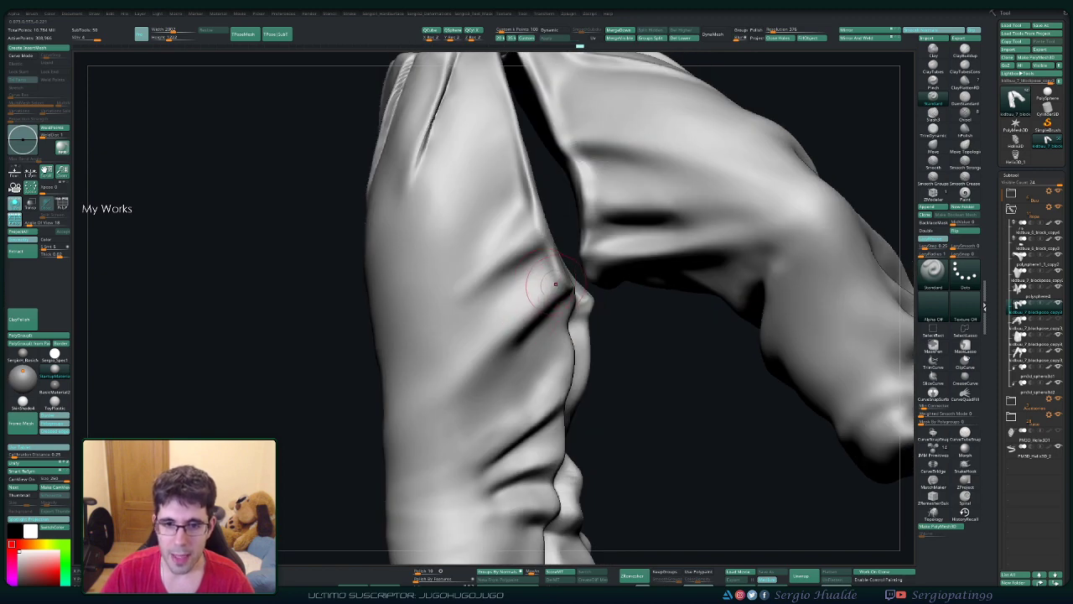
key(shift)
Step: Orbit around the pants to the other leg and drop a subdivision level near the lower-leg seam
right_drag(502, 342, 447, 388)
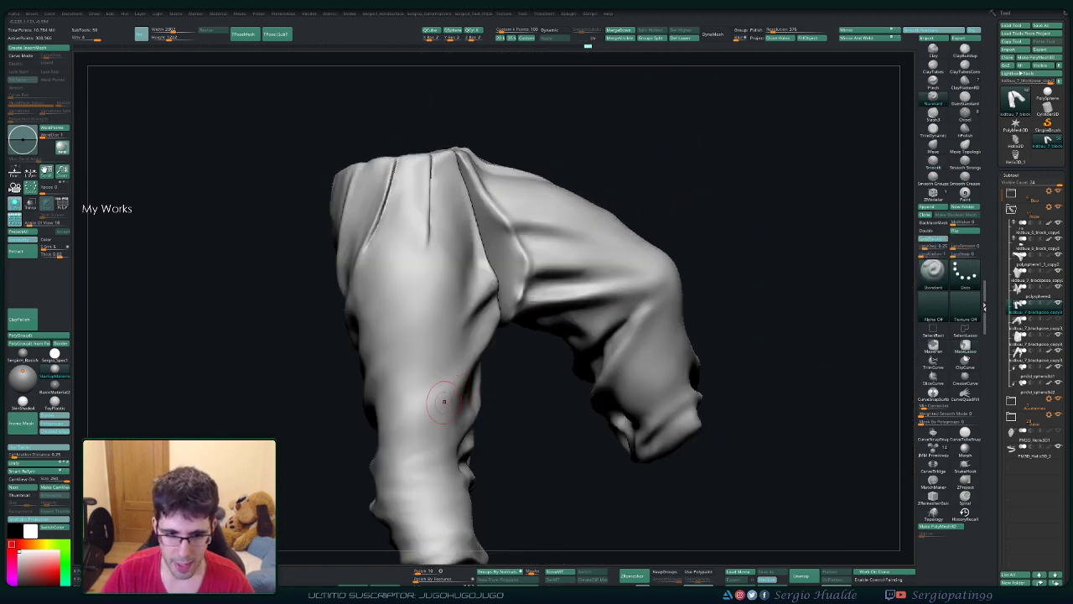
shift+right_drag(459, 427, 486, 394)
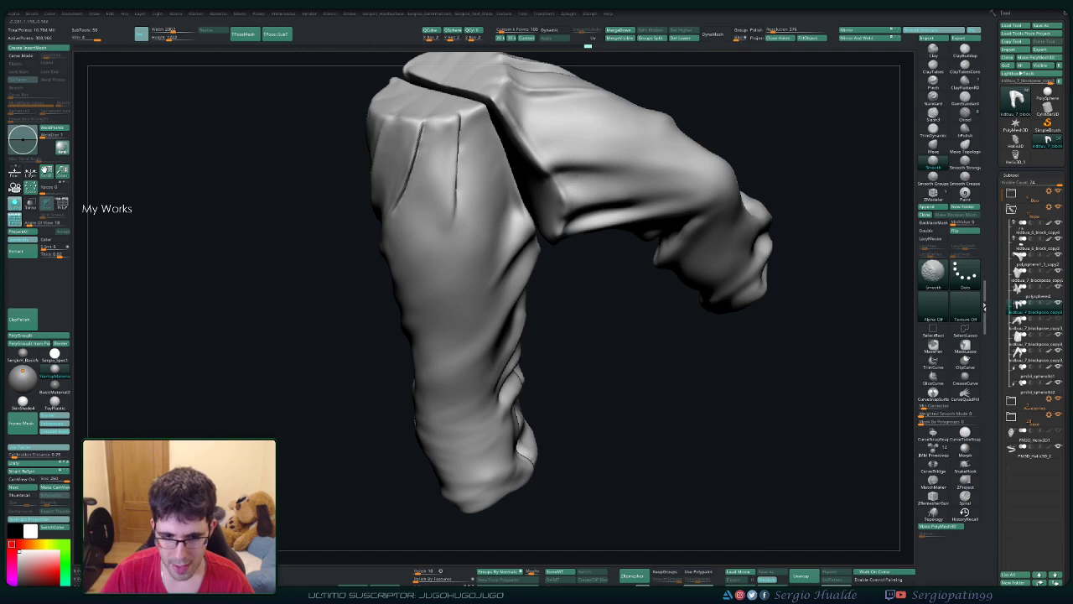
mouse_move(453, 461)
right_down()
mouse_move(439, 434)
mouse_move(431, 455)
mouse_move(455, 389)
mouse_move(426, 358)
right_up()
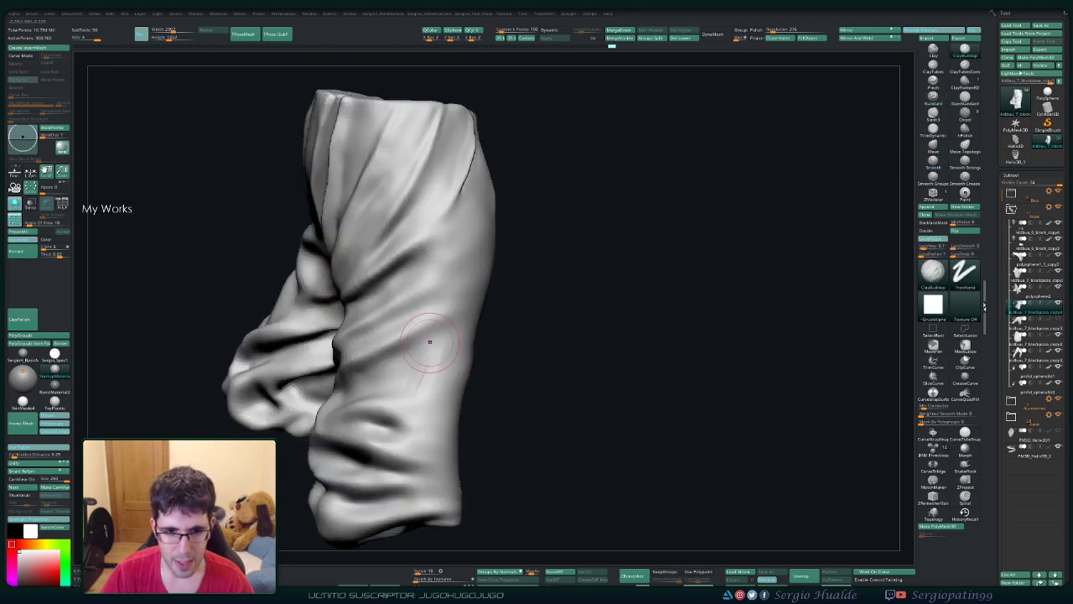
key(shift)
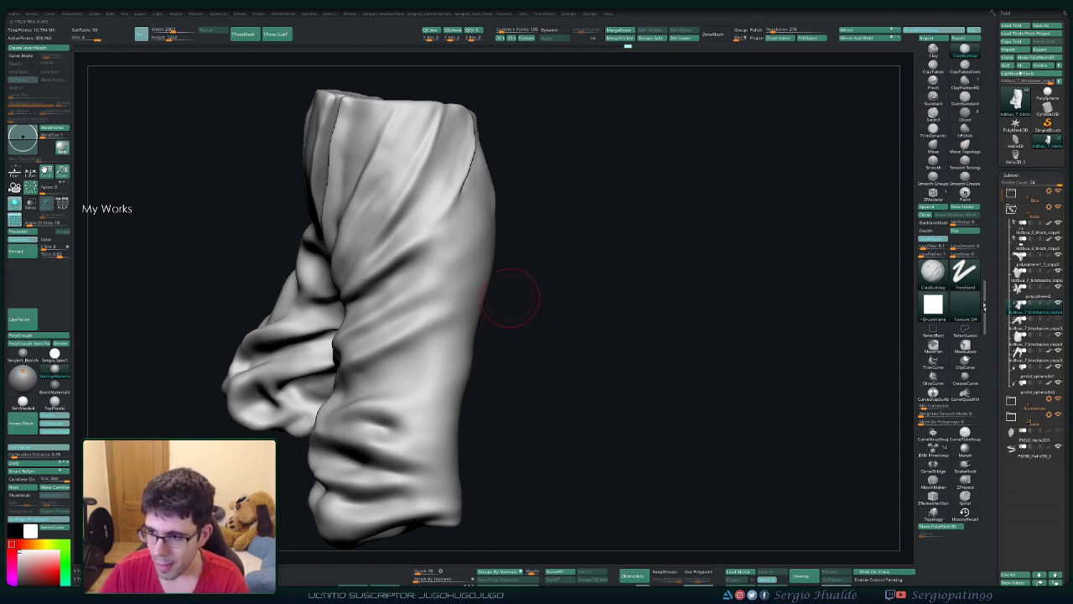
drag(565, 332, 549, 348)
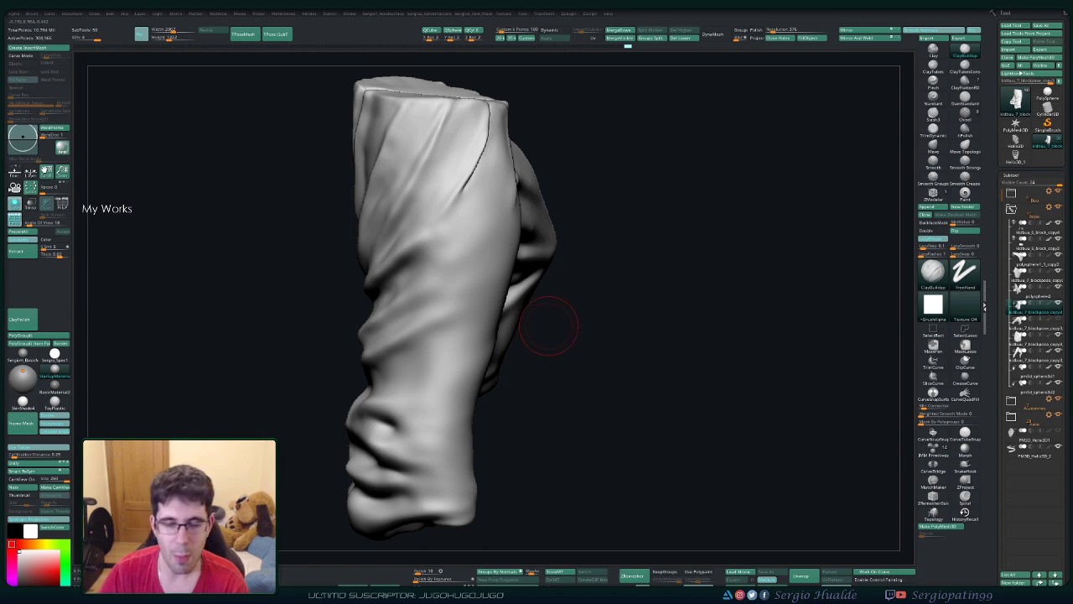
drag(595, 335, 562, 342)
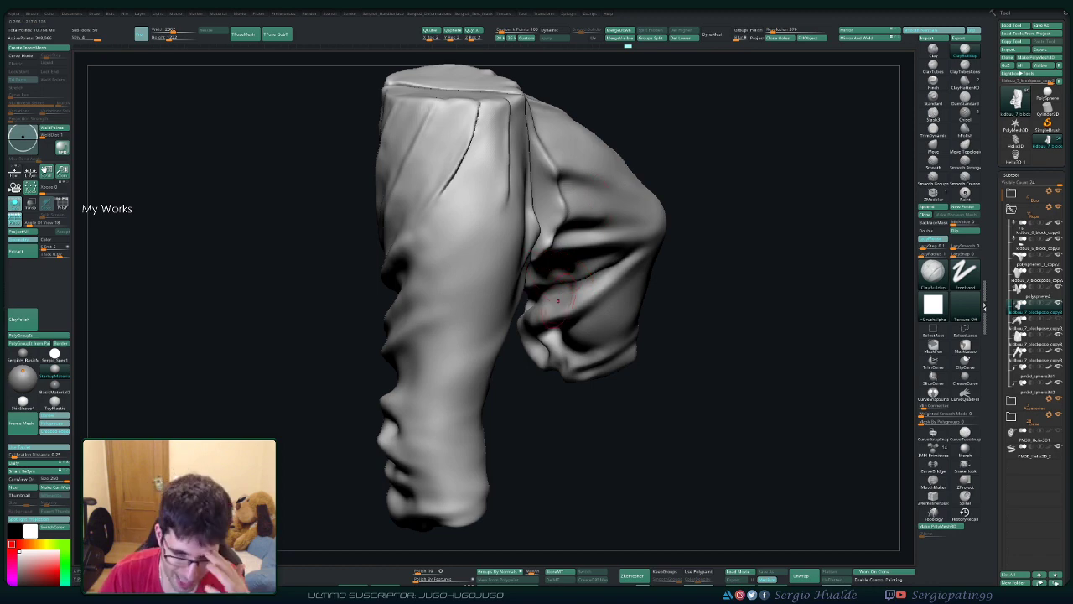
drag(682, 282, 720, 276)
key(shift+d)
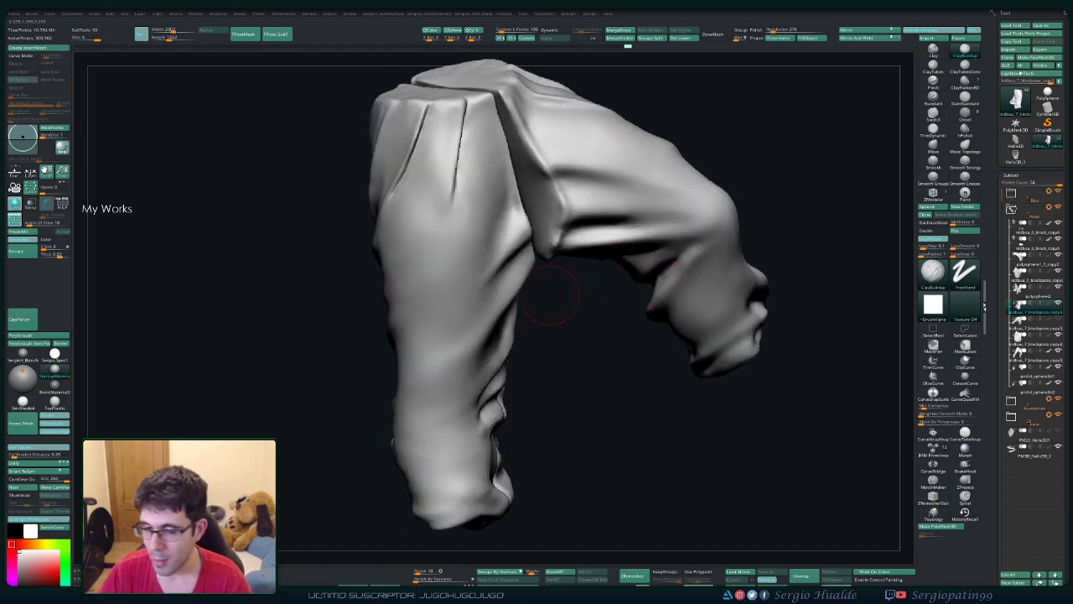
mouse_move(550, 295)
mouse_down()
mouse_move(534, 322)
mouse_move(539, 300)
mouse_up()
Step: At the highest subdivision, carve and smooth Standard-brush wrinkles beside the inner seam near the cuff
key(d)
key(b)
key(s)
key(t)
key(s)
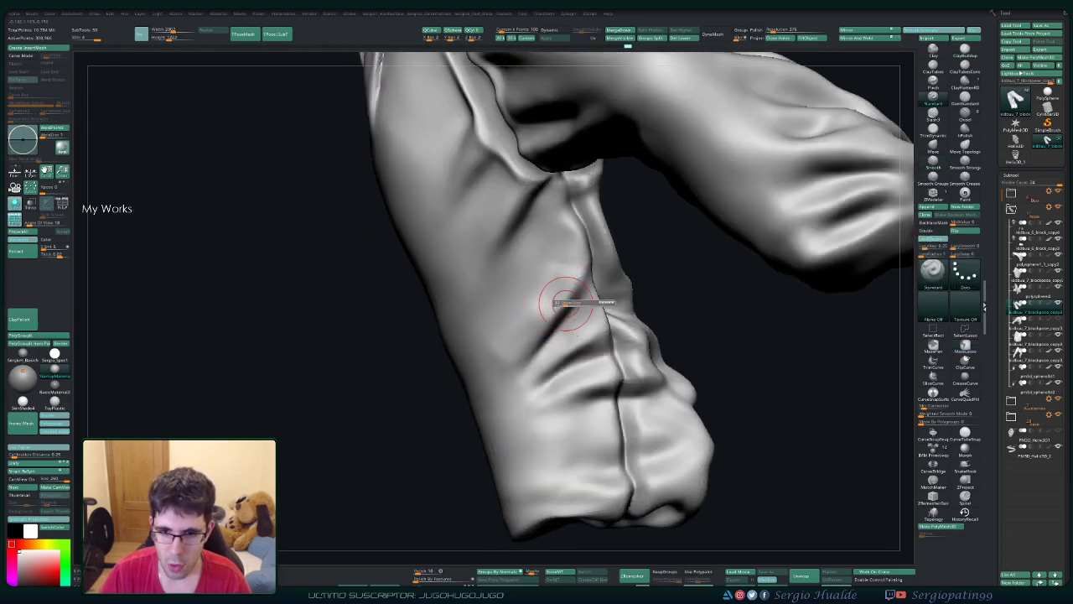
key(shift)
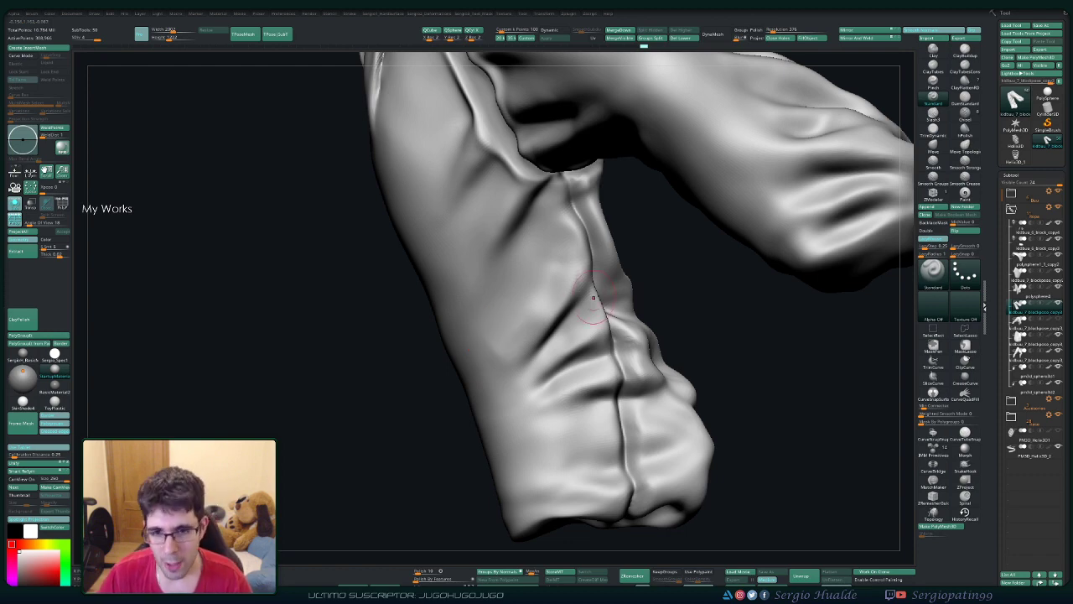
drag(888, 282, 597, 291)
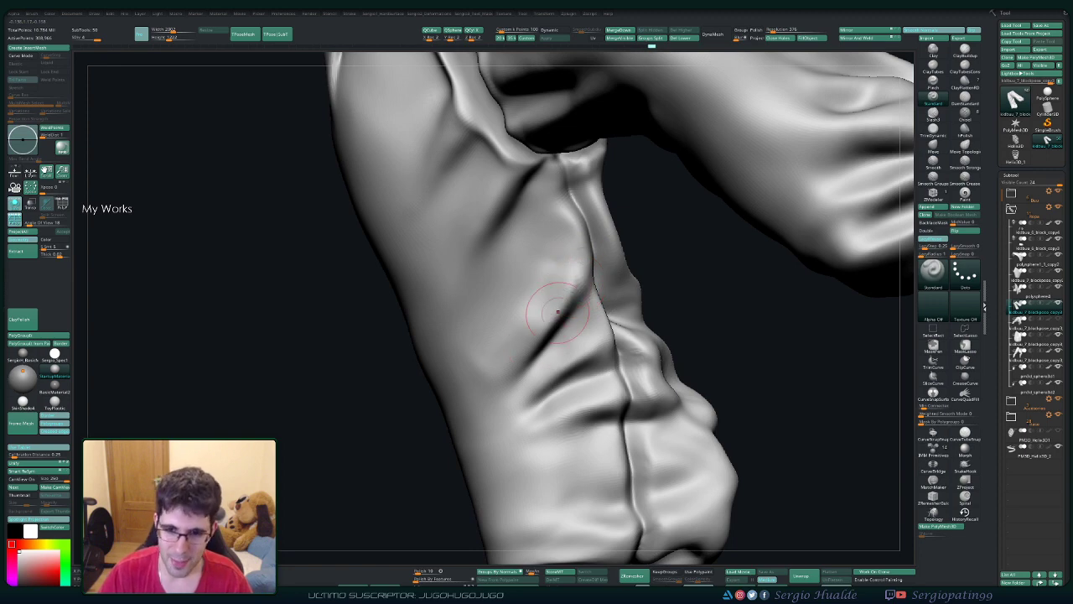
key(shift)
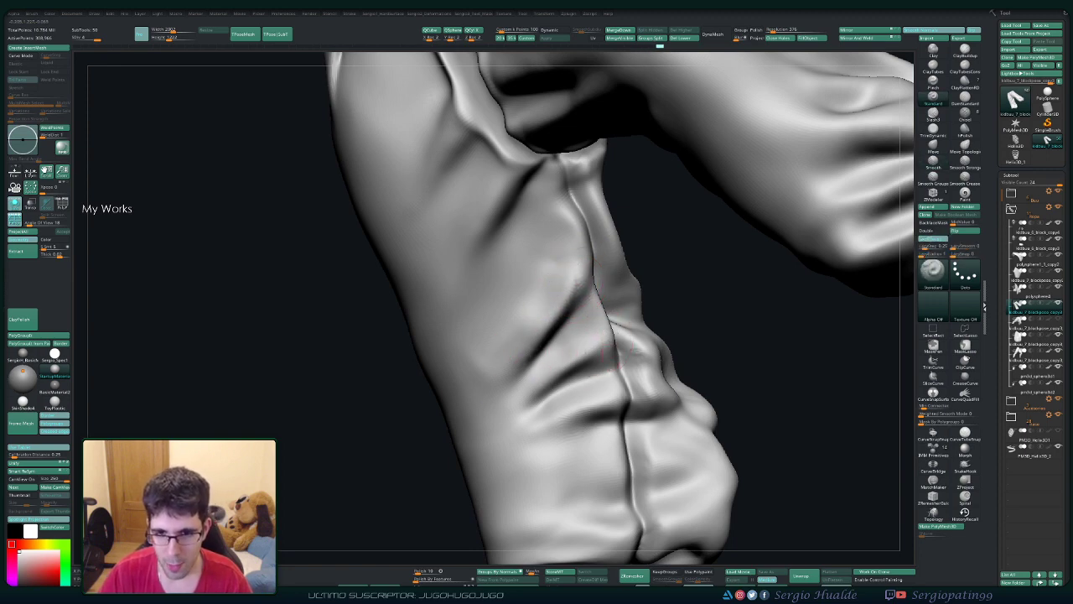
drag(537, 403, 604, 394)
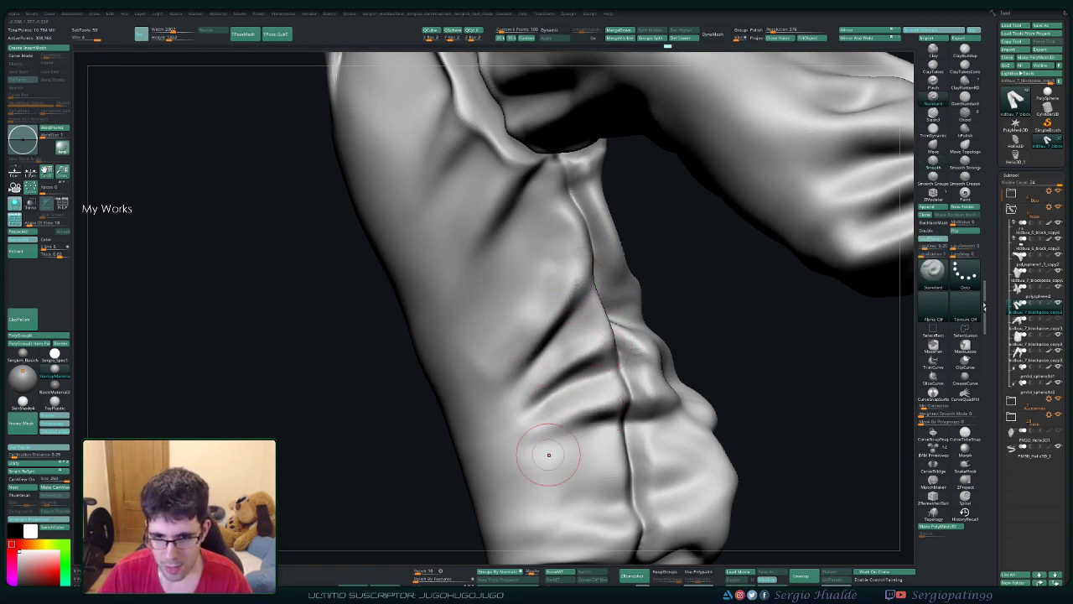
key(shift)
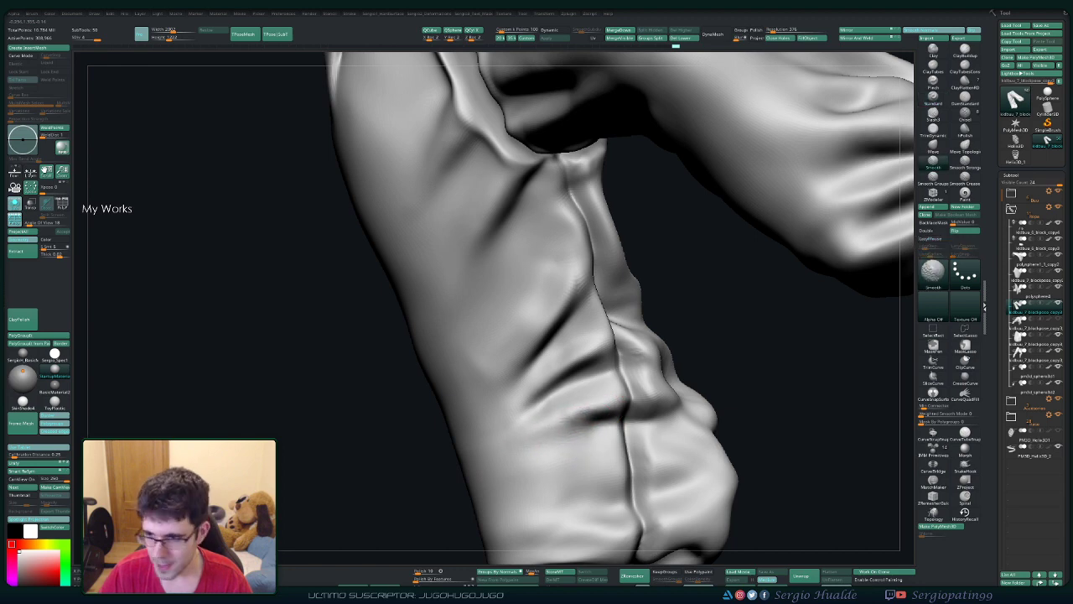
mouse_move(335, 335)
mouse_down()
mouse_move(528, 348)
mouse_move(570, 336)
mouse_move(573, 318)
mouse_move(620, 331)
mouse_up()
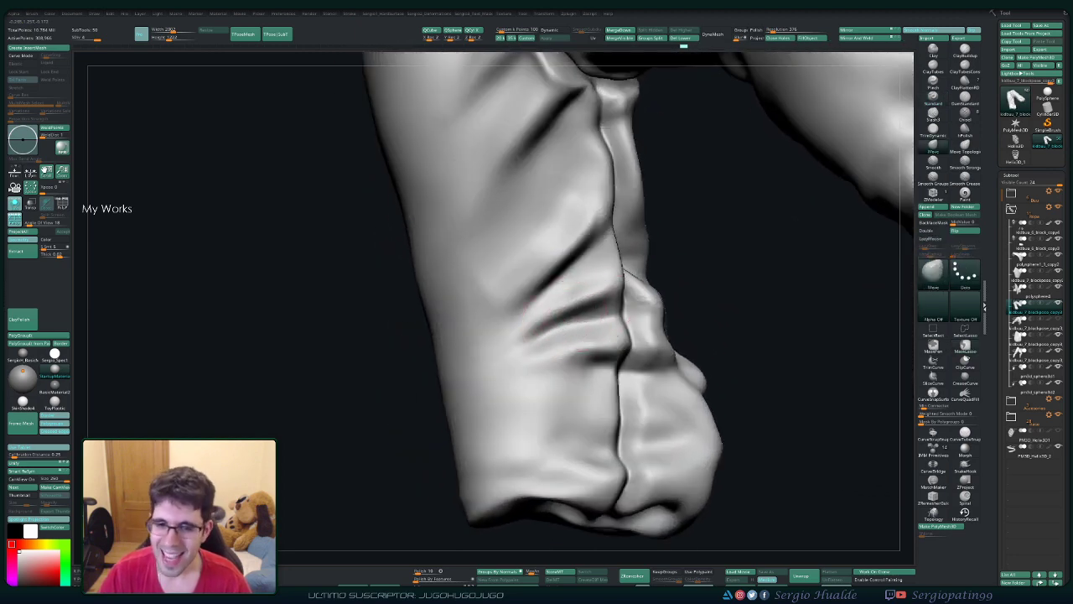
mouse_move(556, 316)
mouse_down()
mouse_move(586, 319)
mouse_move(513, 389)
mouse_up()
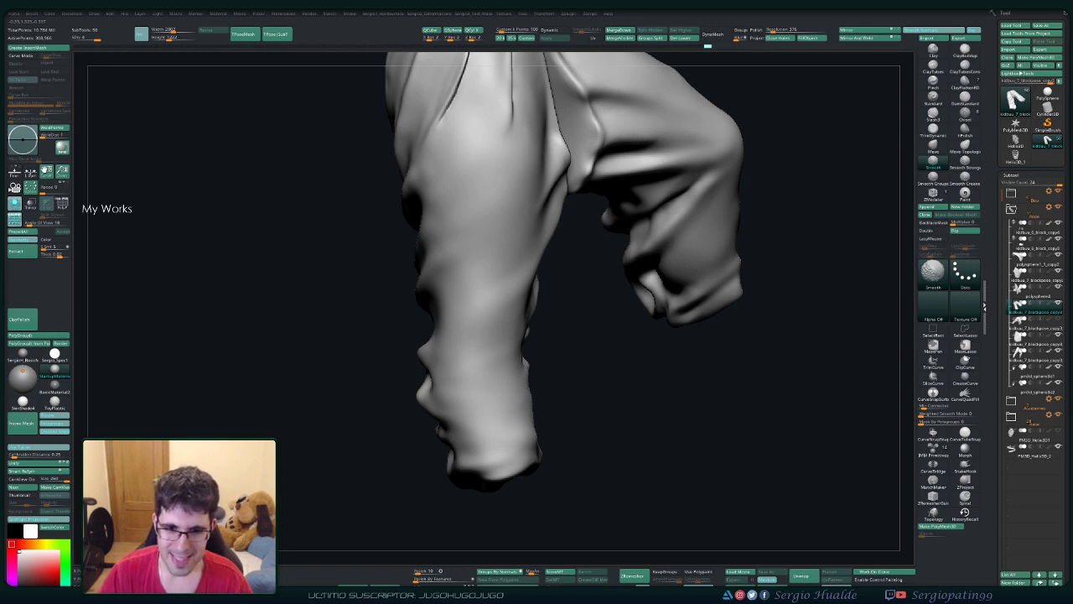
Step: Smooth the waistband fold with a smaller brush, viewing it from above and the front
drag(512, 390, 507, 403)
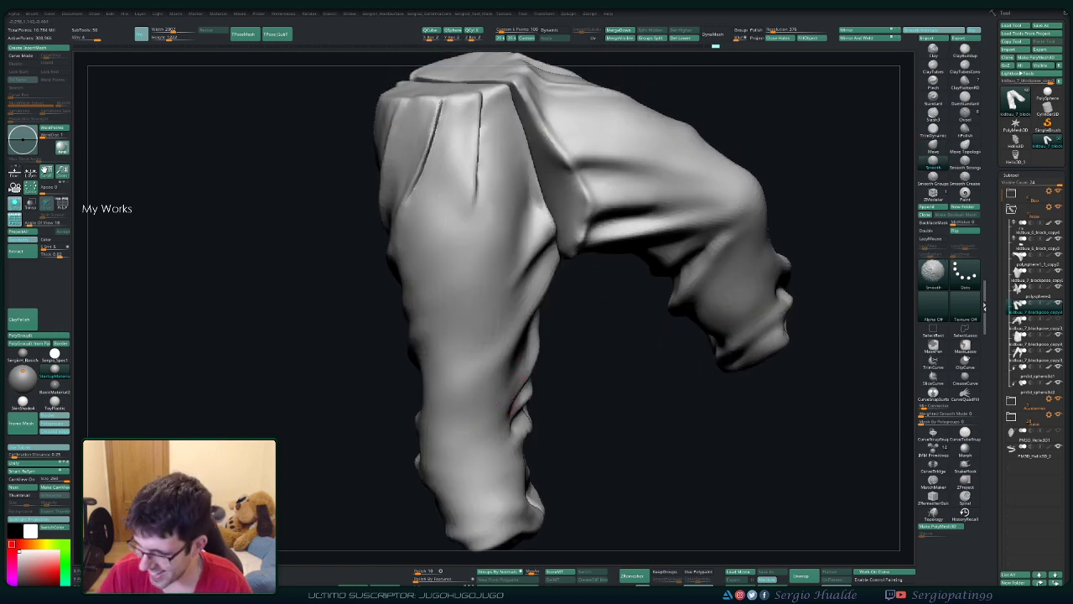
drag(507, 402, 491, 300)
scroll(482, 325, up, 2)
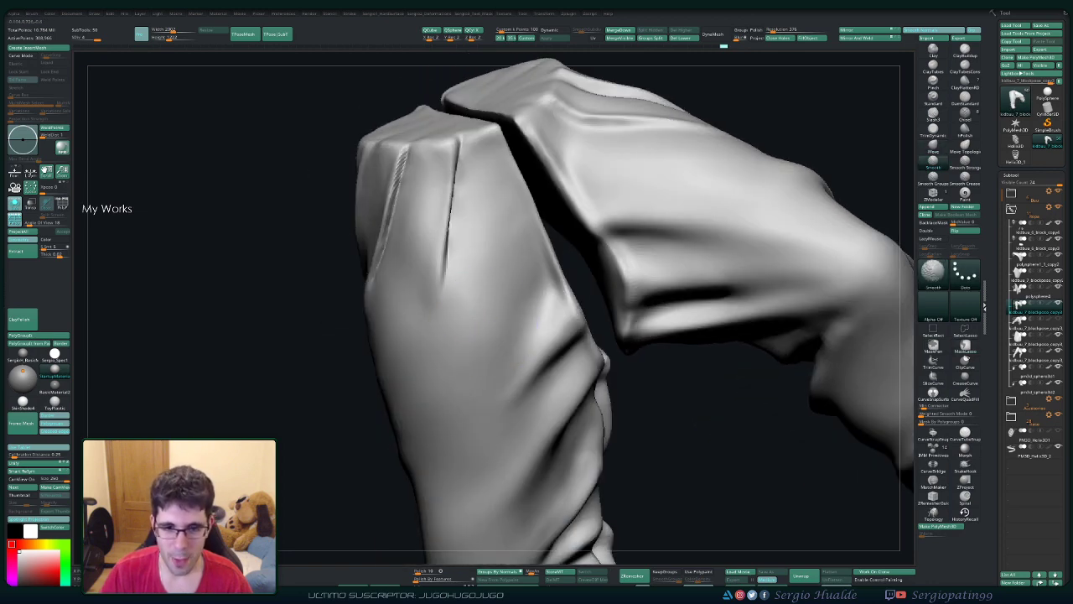
mouse_move(478, 360)
mouse_down()
mouse_move(465, 318)
mouse_move(450, 311)
mouse_up()
key(s)
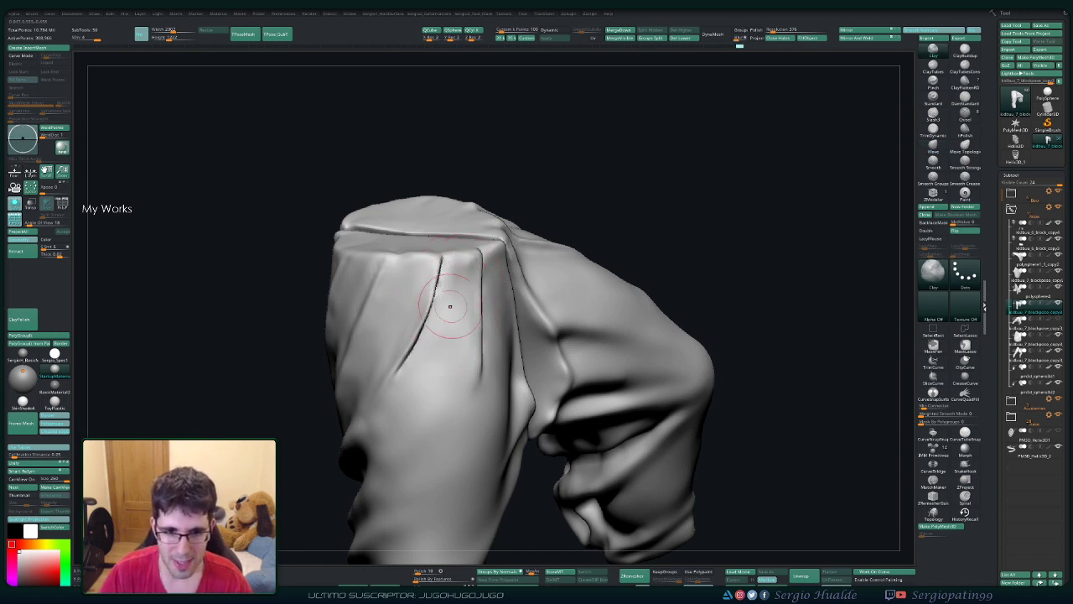
key(shift)
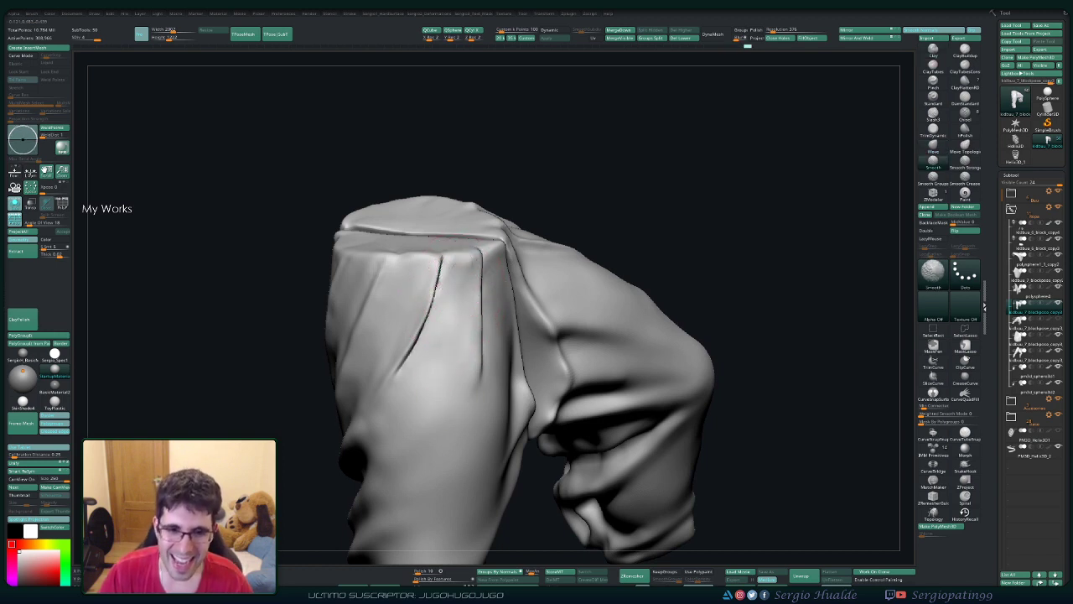
right_drag(450, 390, 462, 318)
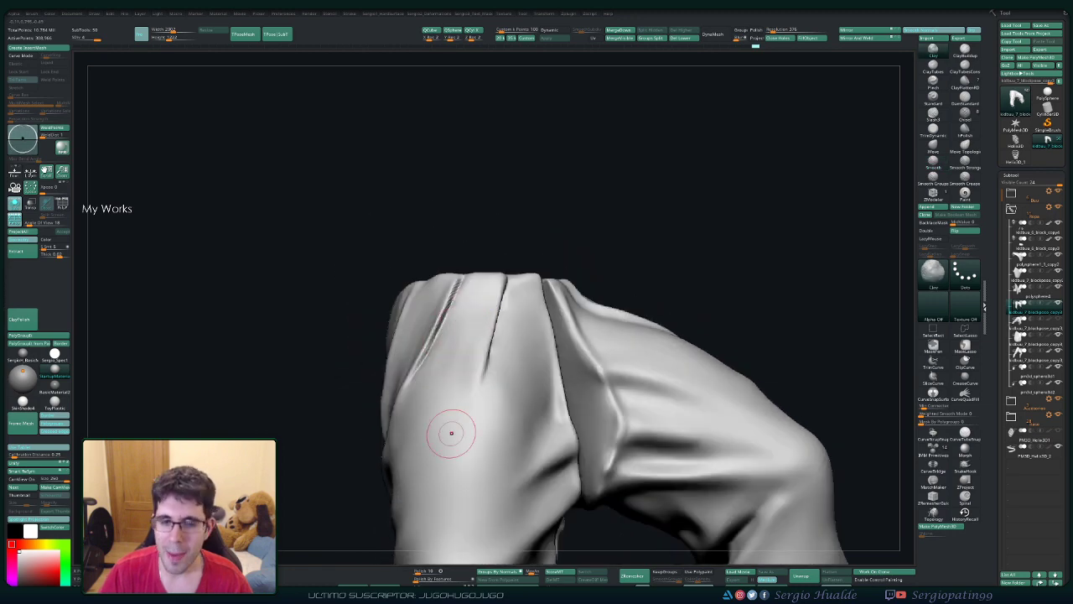
right_drag(451, 432, 431, 271)
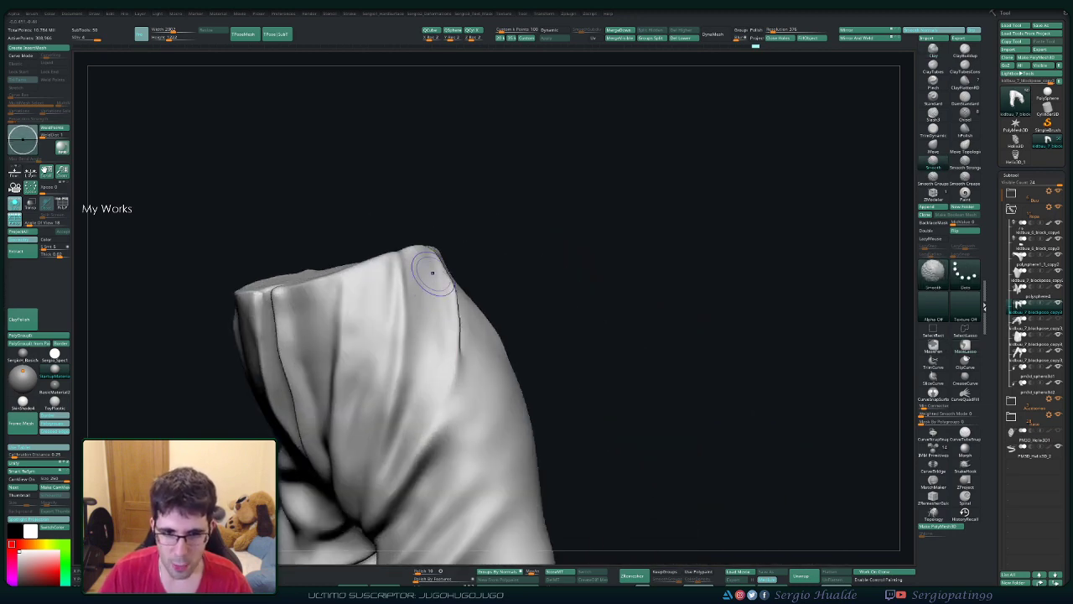
mouse_move(429, 362)
alt+right_down()
mouse_move(456, 316)
mouse_move(469, 251)
mouse_move(452, 210)
mouse_move(491, 279)
mouse_move(504, 258)
mouse_move(494, 309)
alt+right_up()
Step: Switch to DamStandard and smooth out the dark waistband crease, checking it from several angles
key(b)
key(d)
key(s)
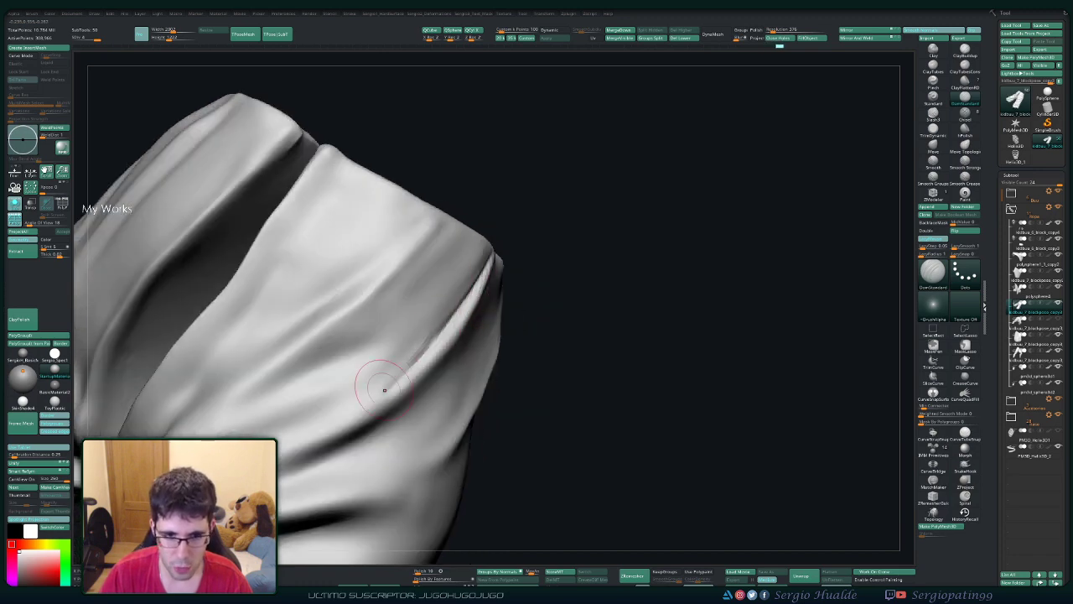
right_drag(349, 388, 444, 331)
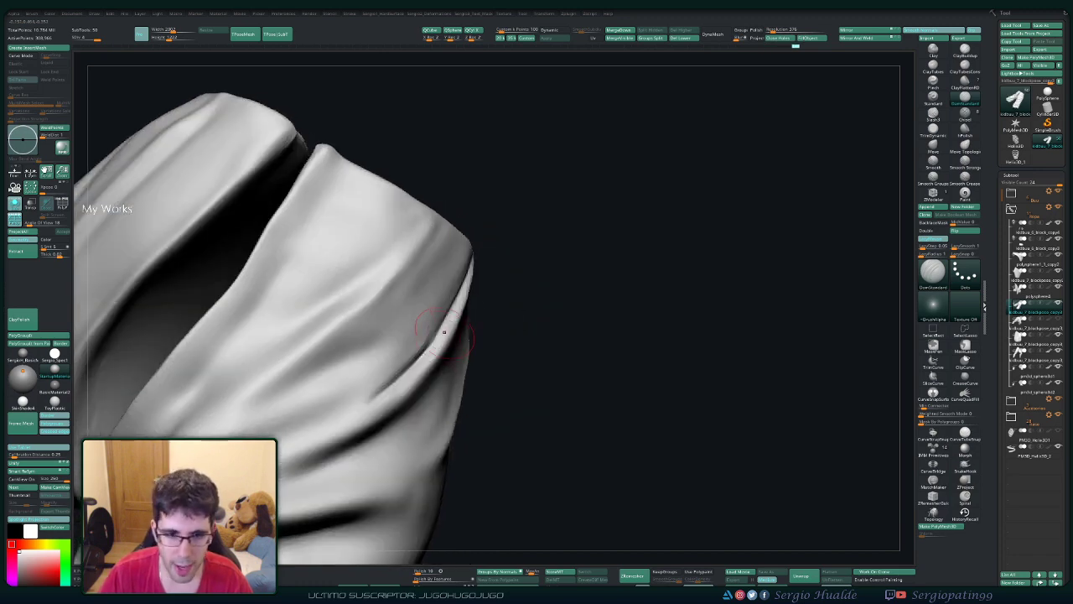
shift+drag(398, 368, 361, 394)
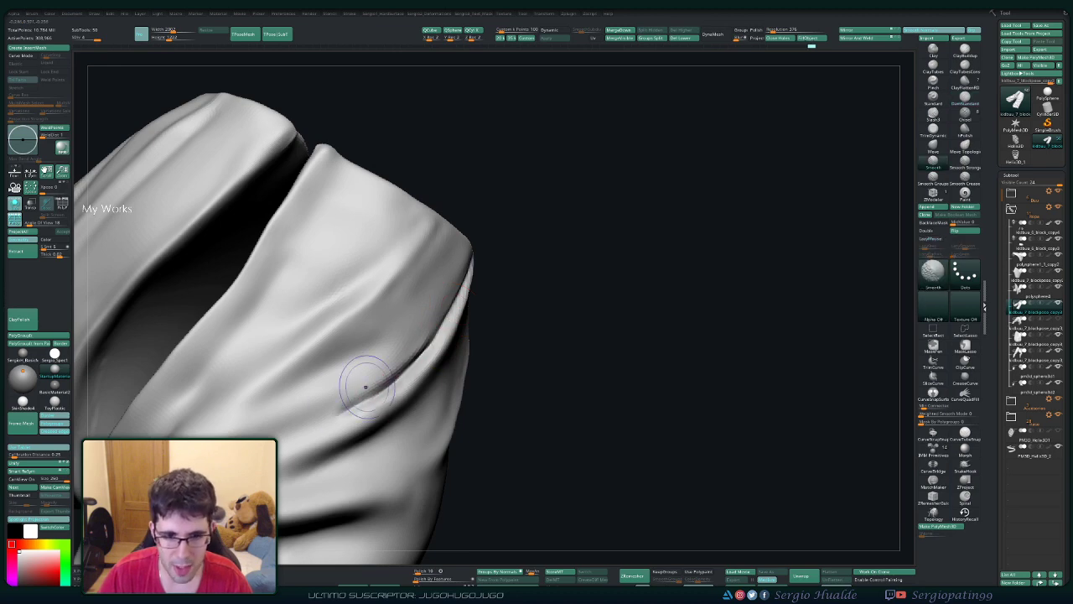
mouse_move(360, 394)
right_down()
mouse_move(431, 319)
mouse_move(472, 319)
right_up()
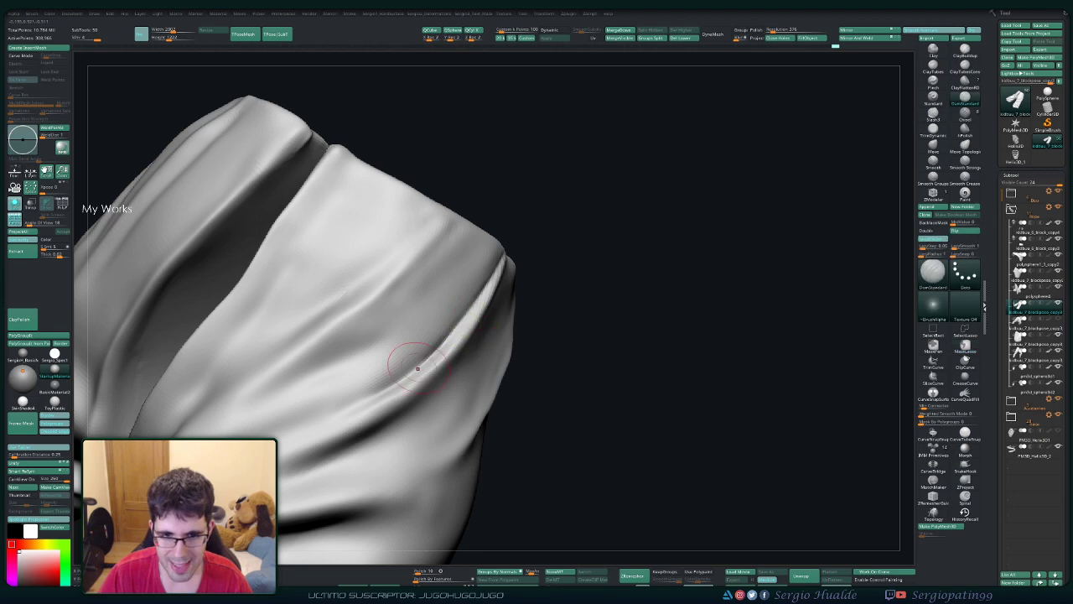
key(shift)
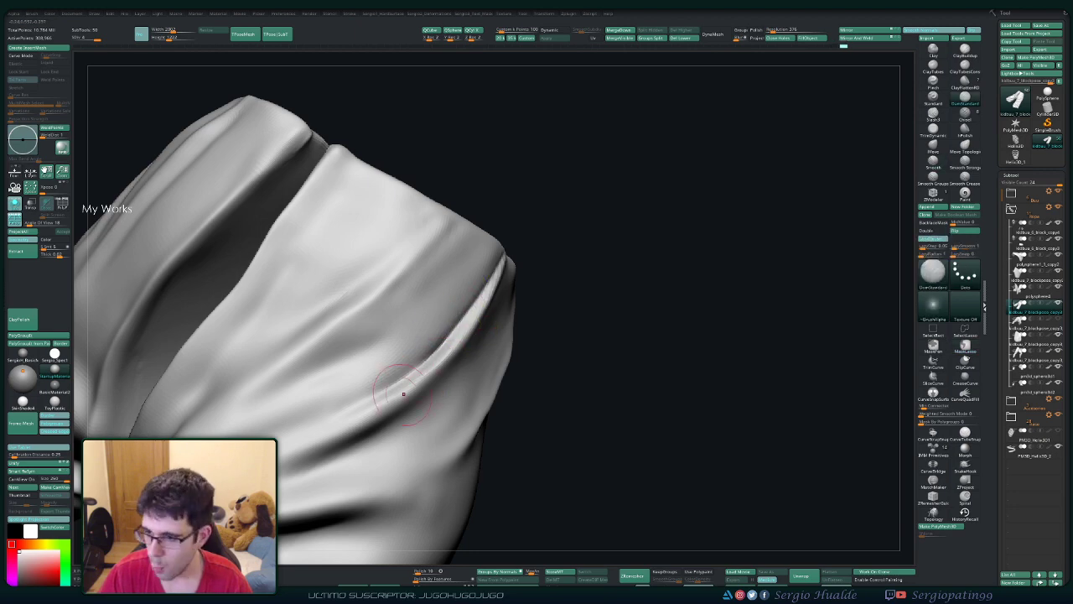
key(ctrl+shift)
right_drag(390, 416, 446, 335)
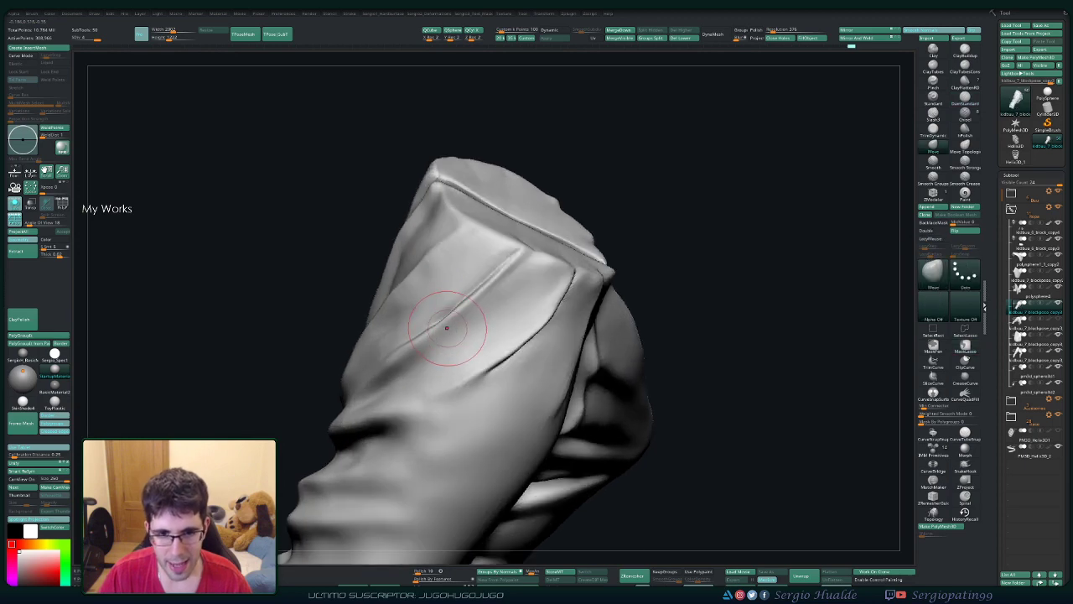
right_drag(440, 295, 432, 320)
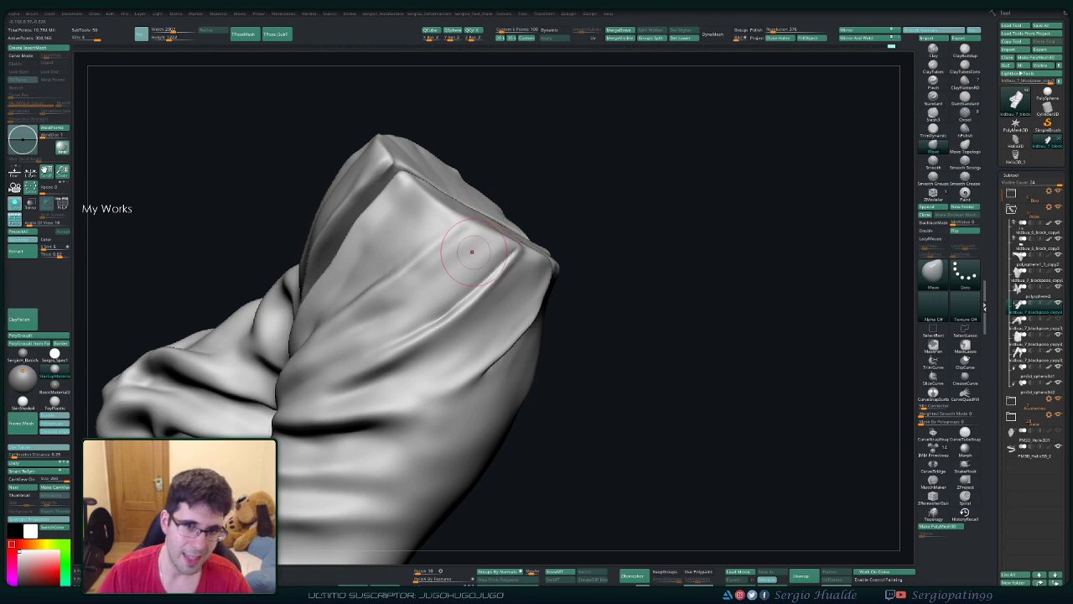
mouse_move(455, 282)
mouse_down()
mouse_move(587, 323)
mouse_move(473, 354)
mouse_up()
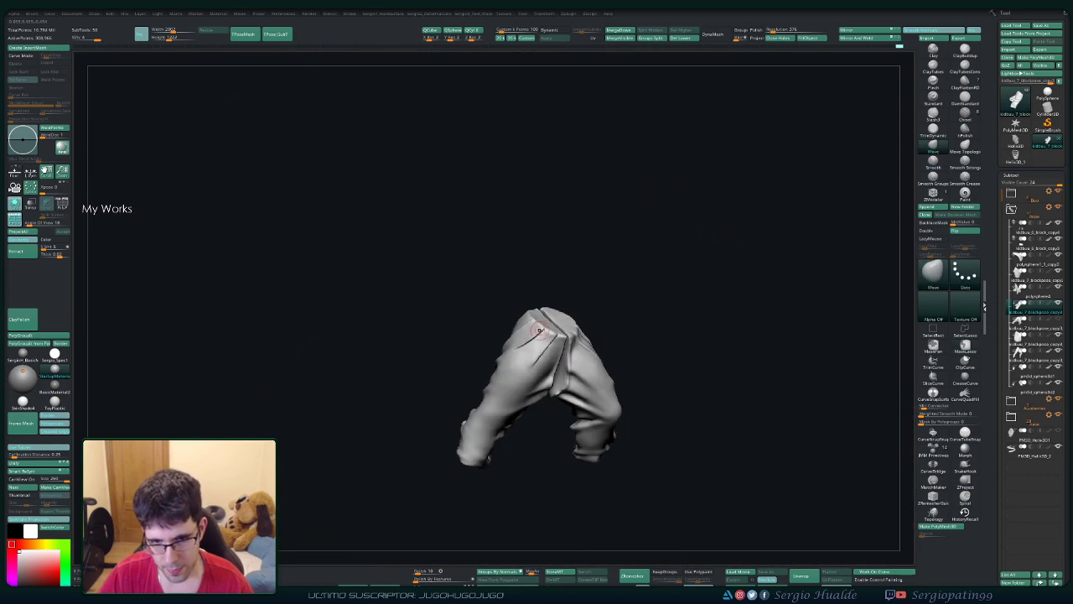
Step: Carve a dark diagonal crease across the thigh with DamStandard
ctrl+right_drag(554, 321, 527, 344)
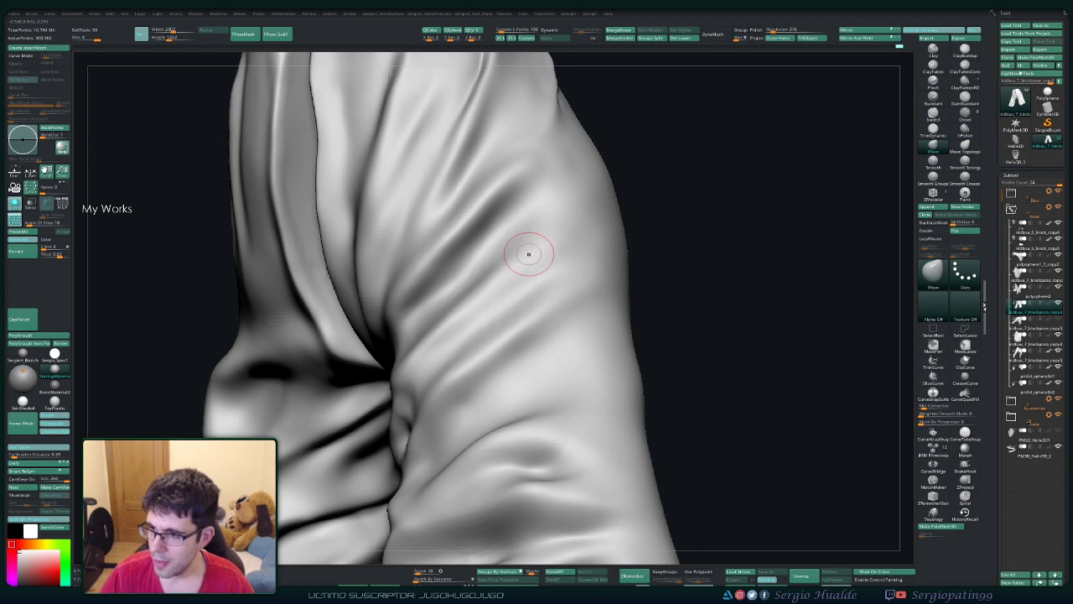
mouse_move(509, 271)
right_down()
mouse_move(491, 319)
mouse_move(522, 325)
right_up()
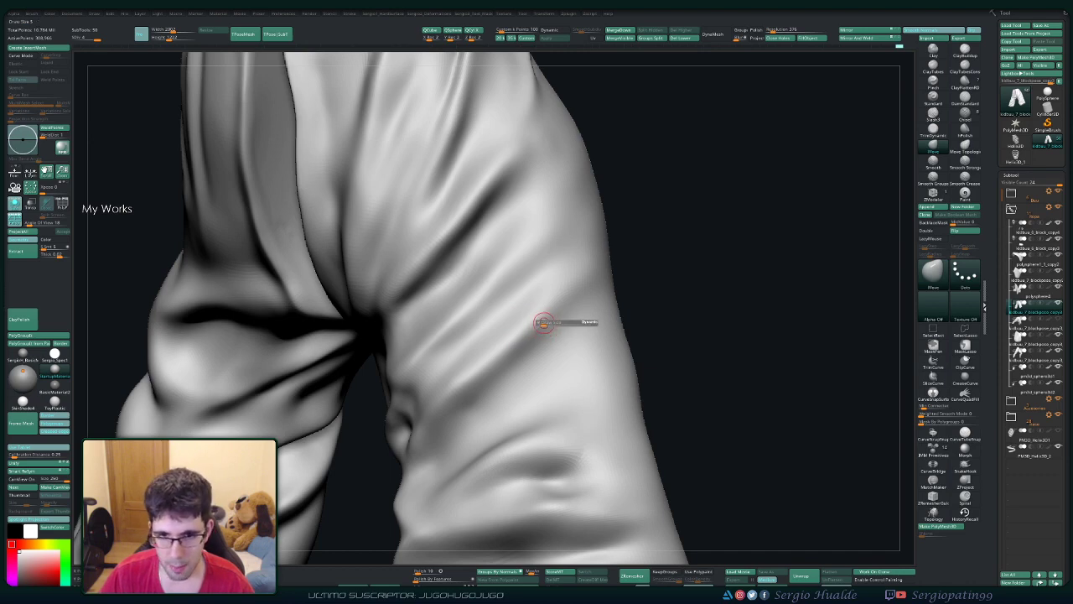
key(b)
key(d)
key(s)
drag(576, 287, 453, 395)
key(shift)
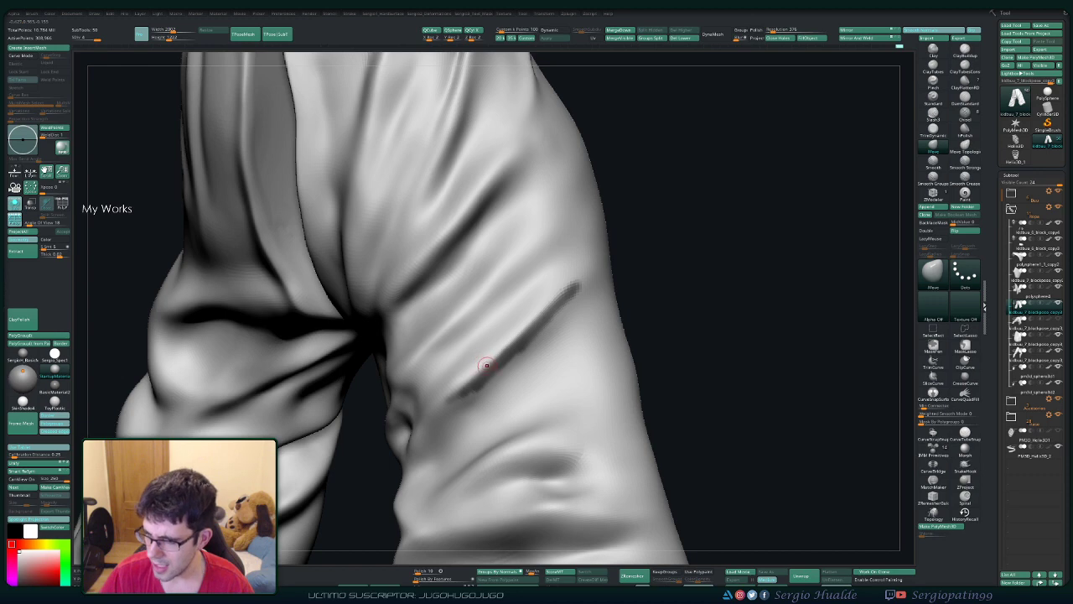
Step: Paint a mask line along the thigh crease and invert the mask
right_drag(486, 366, 480, 362)
key(ctrl)
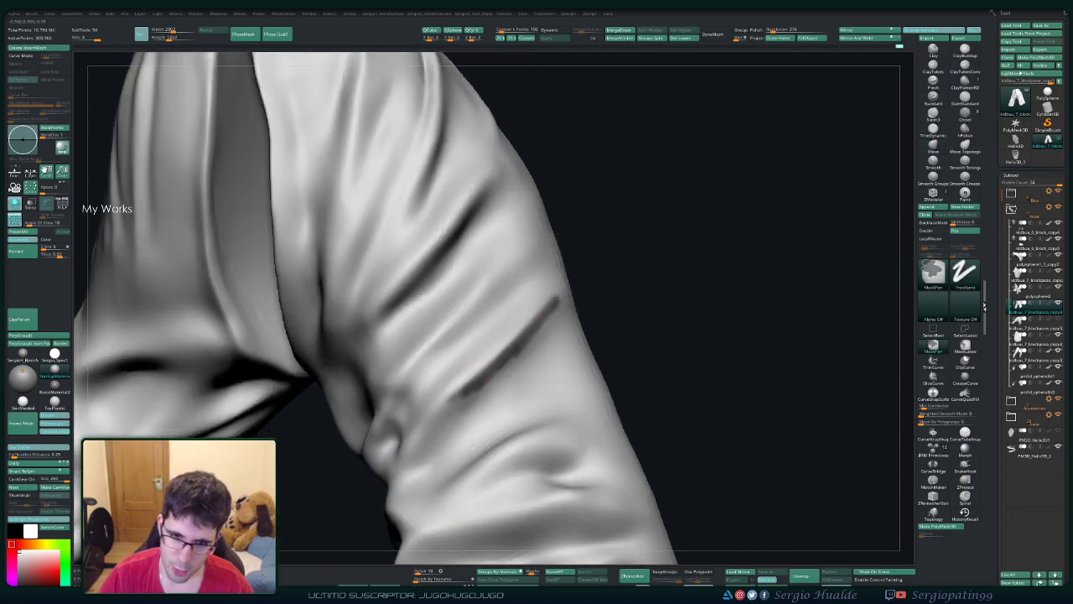
ctrl+drag(470, 391, 416, 451)
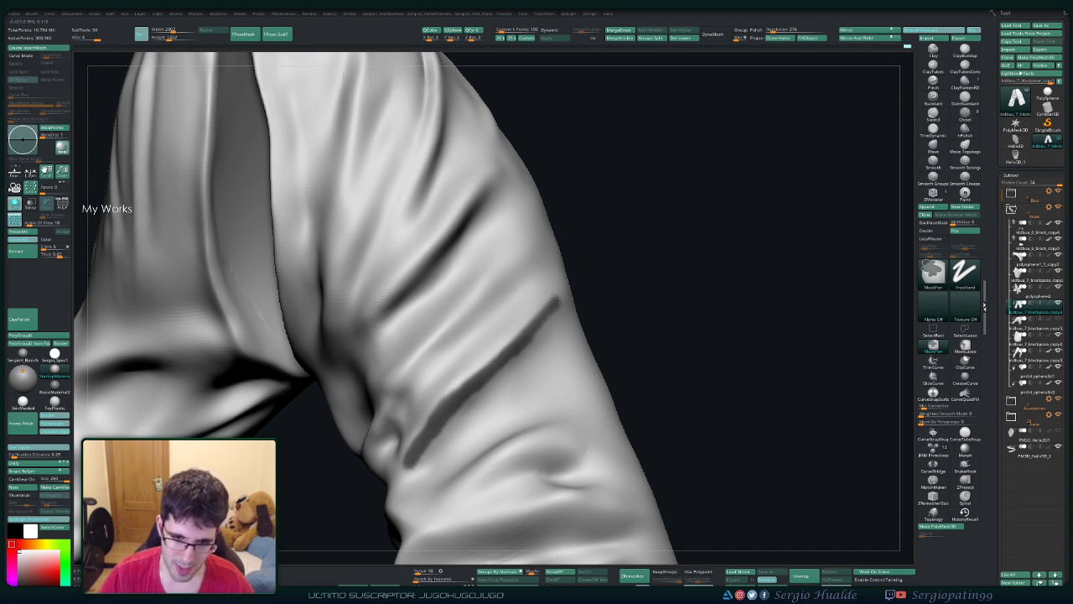
drag(518, 327, 490, 399)
key(ctrl+i)
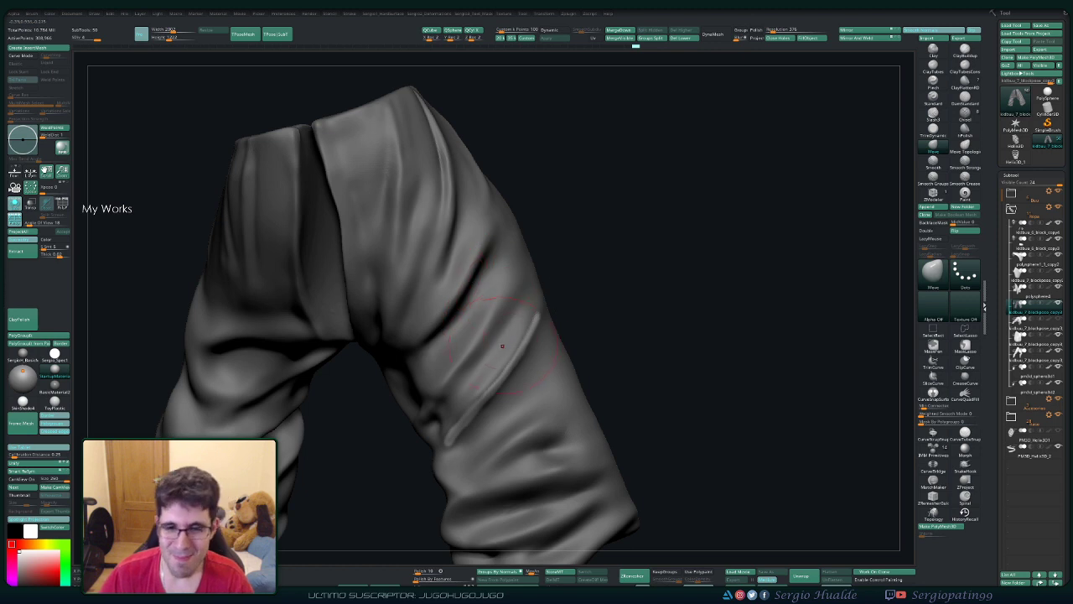
Step: Raise the unmasked line into a seam ridge and smooth the pinched area
drag(465, 423, 532, 331)
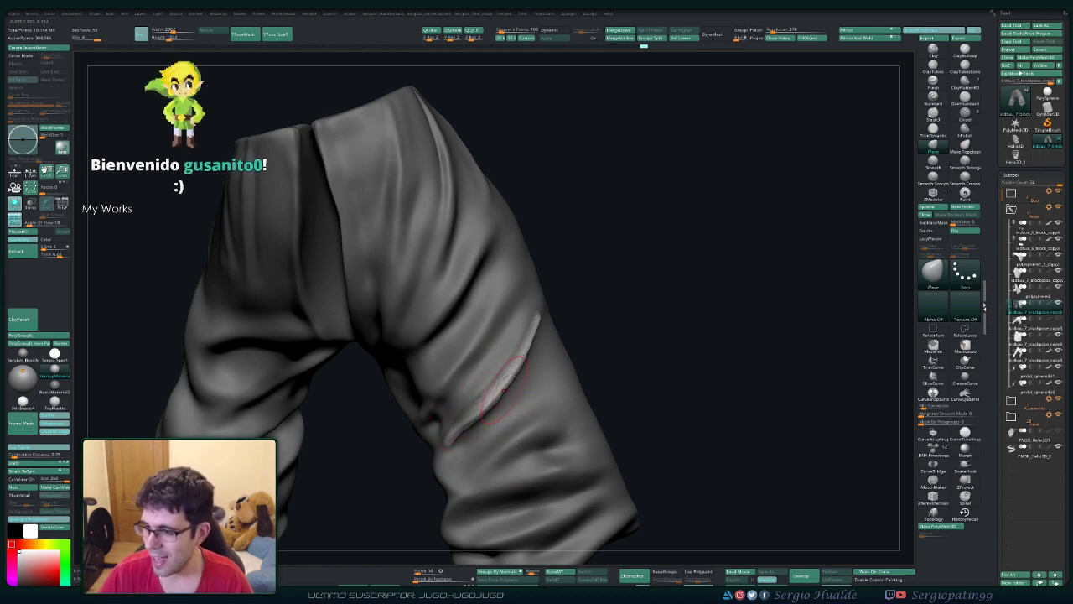
key(shift)
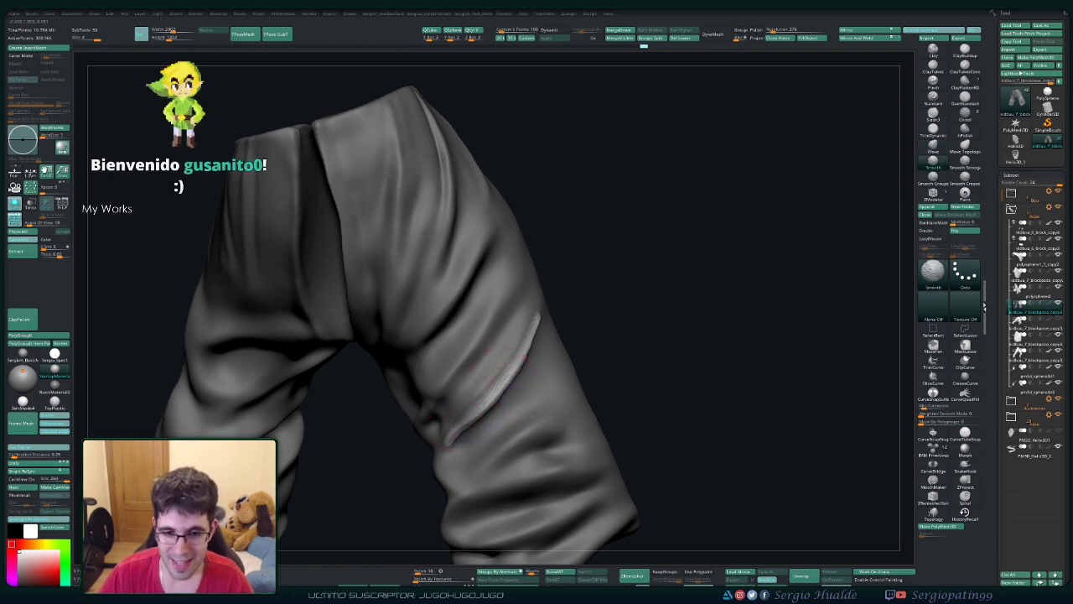
shift+drag(535, 326, 513, 379)
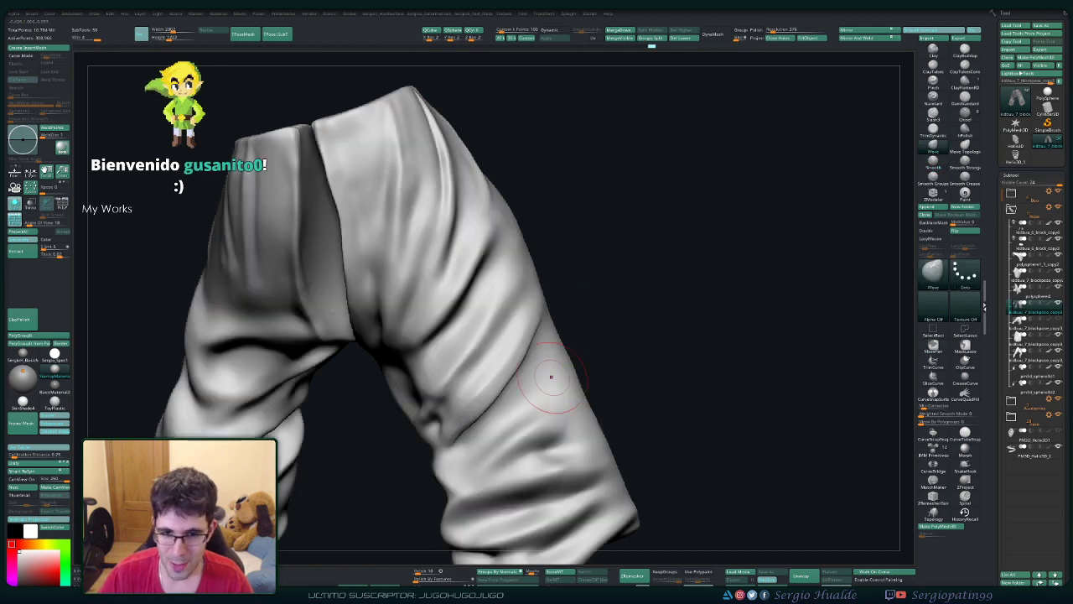
mouse_move(478, 420)
right_down()
mouse_move(461, 427)
mouse_move(523, 383)
right_up()
Step: Build up more folds on the pants legs with the Clay brush and smoothing
key(shift)
key(b)
key(c)
key(b)
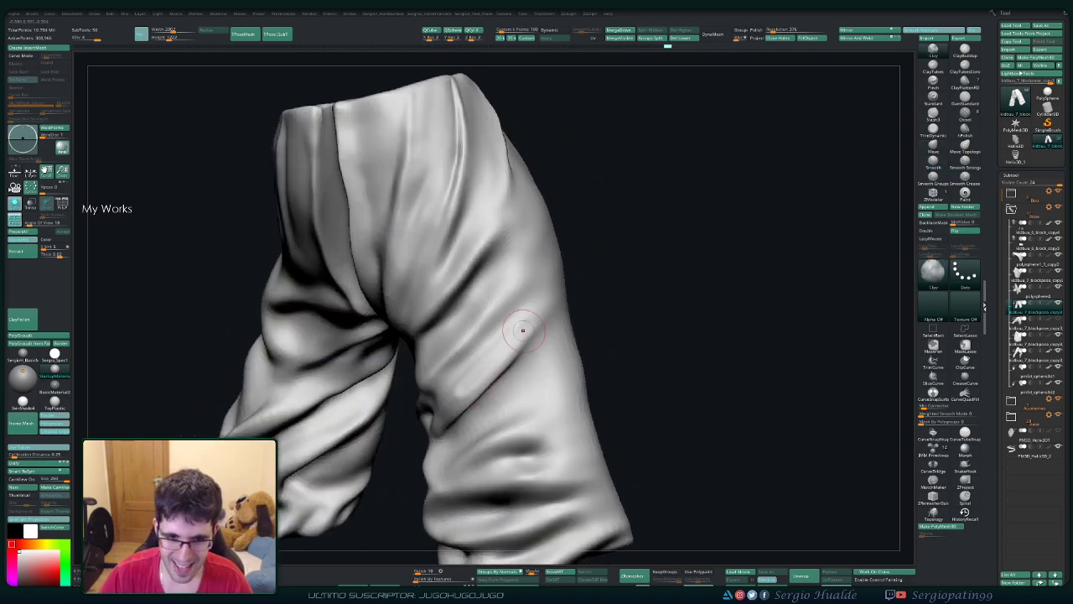
right_drag(504, 346, 432, 428)
key(shift)
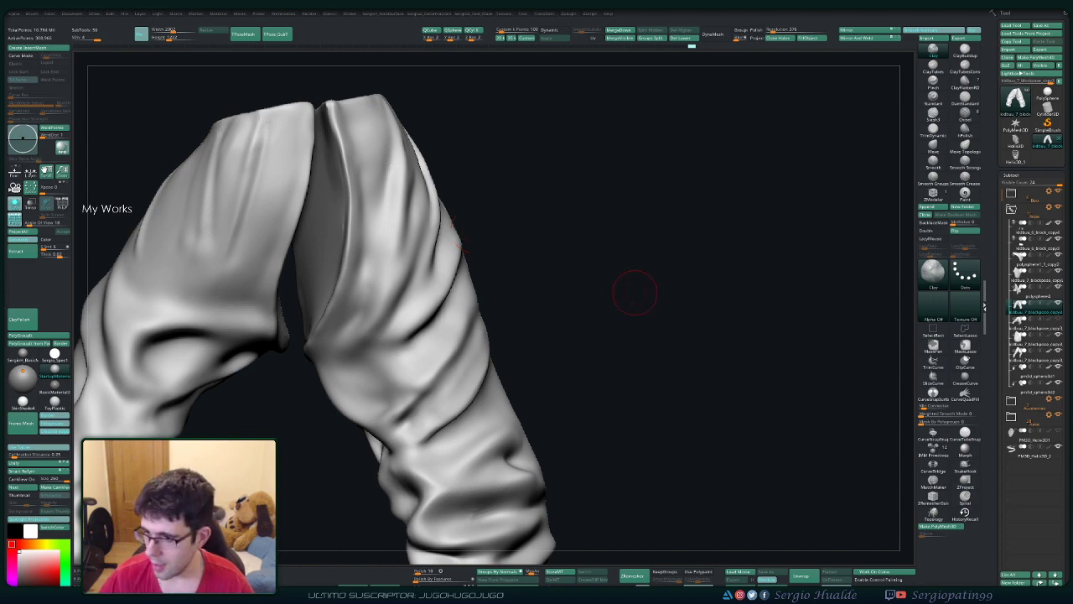
Step: Undo the last folds and carve a smoothed DamStandard seam down the leg from the waistband
key(ctrl+z)
mouse_move(561, 321)
mouse_down()
mouse_move(607, 270)
mouse_move(530, 285)
mouse_move(508, 276)
mouse_move(541, 273)
mouse_move(529, 278)
mouse_up()
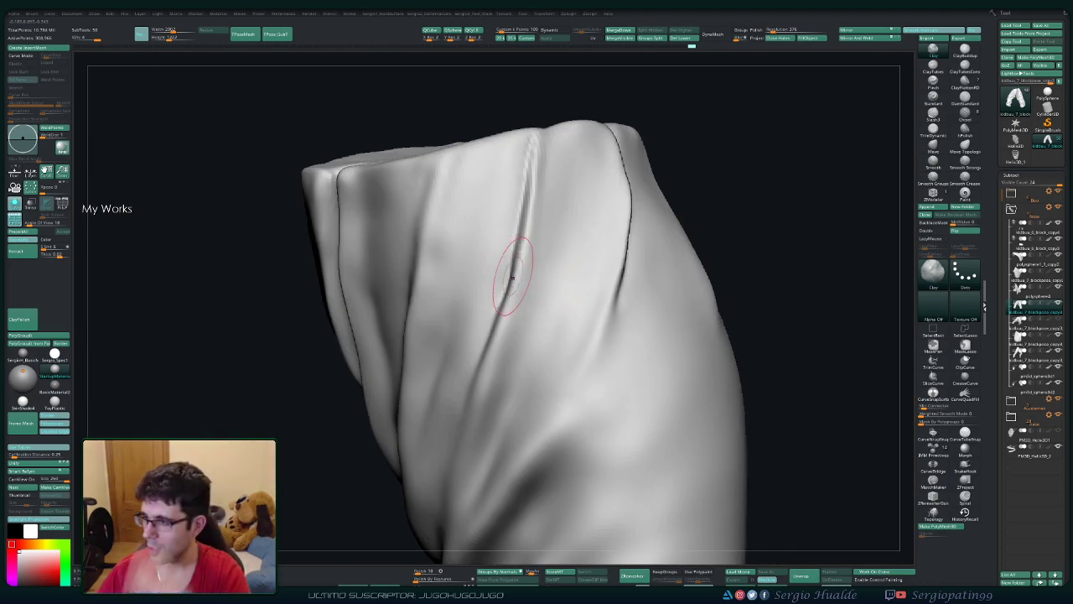
key(b)
key(m)
key(v)
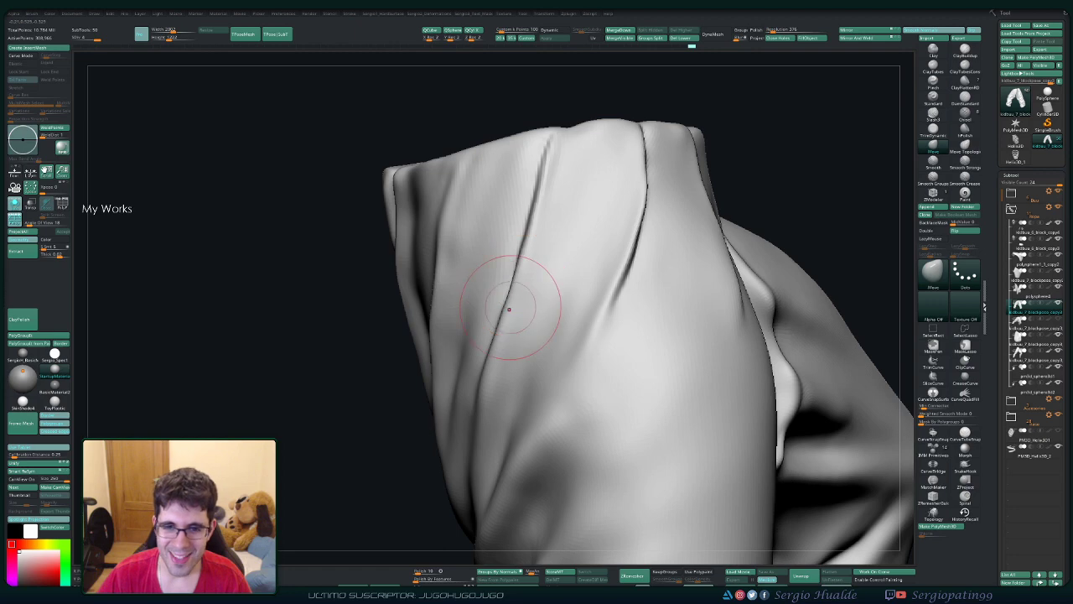
key(b)
key(d)
key(s)
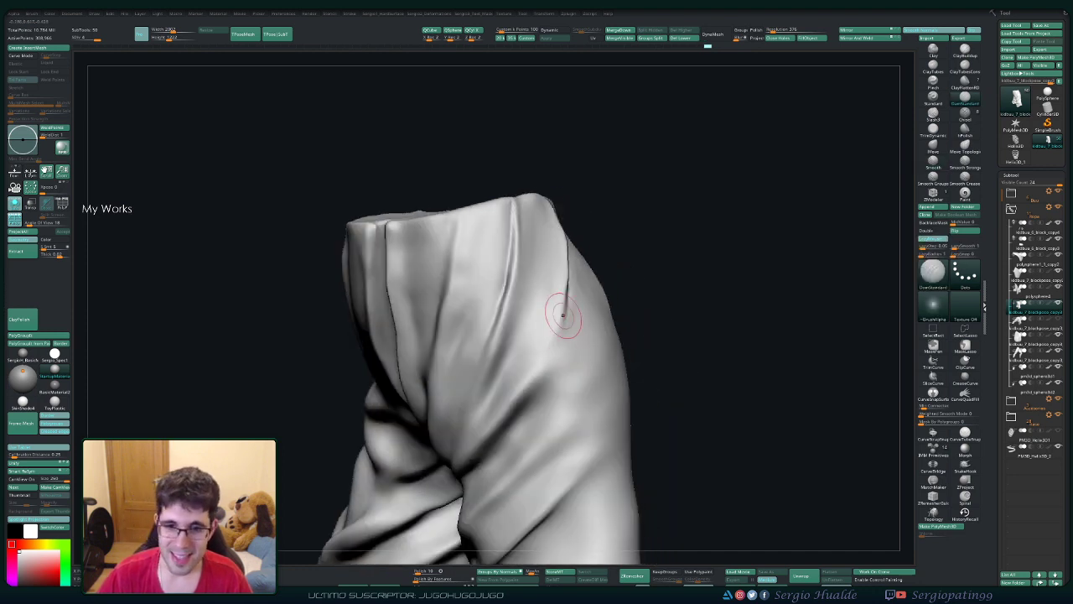
key(shift)
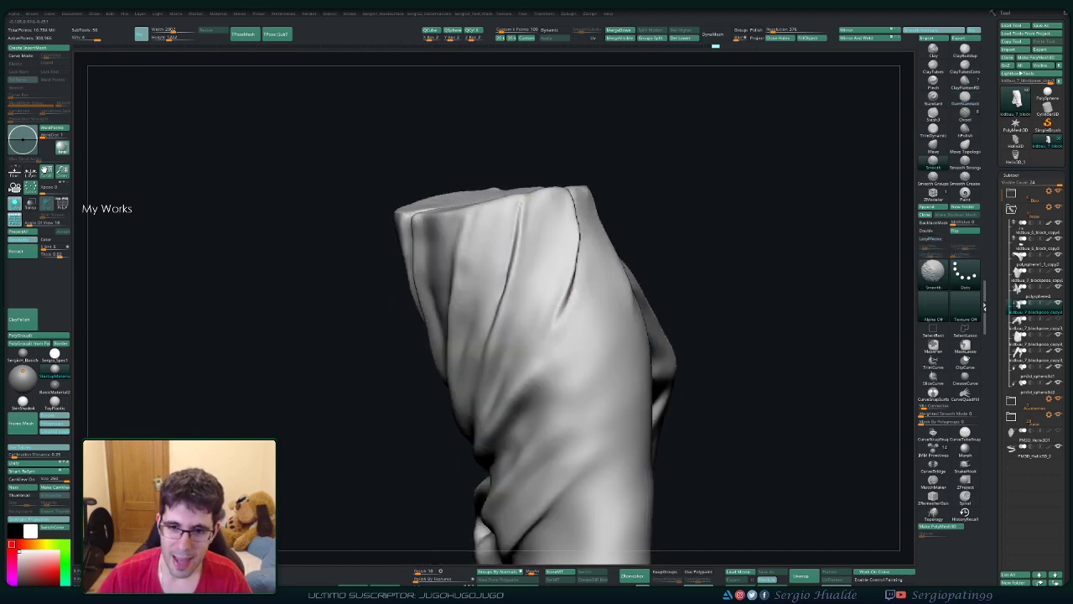
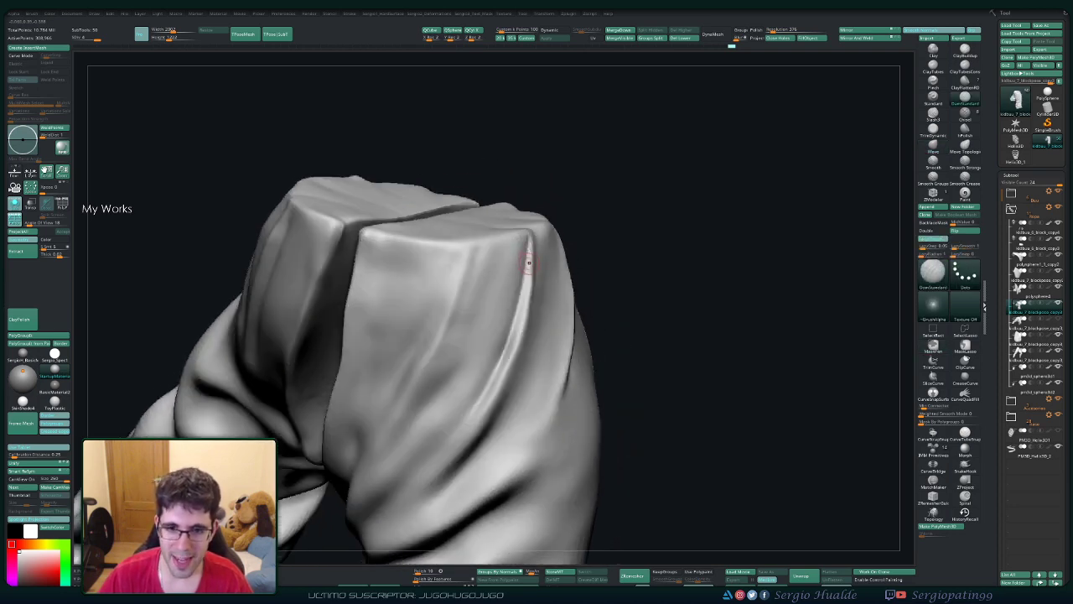
Step: Carve and deepen a sharp DamStandard crease down the front of the leg toward the cuff
drag(524, 252, 516, 343)
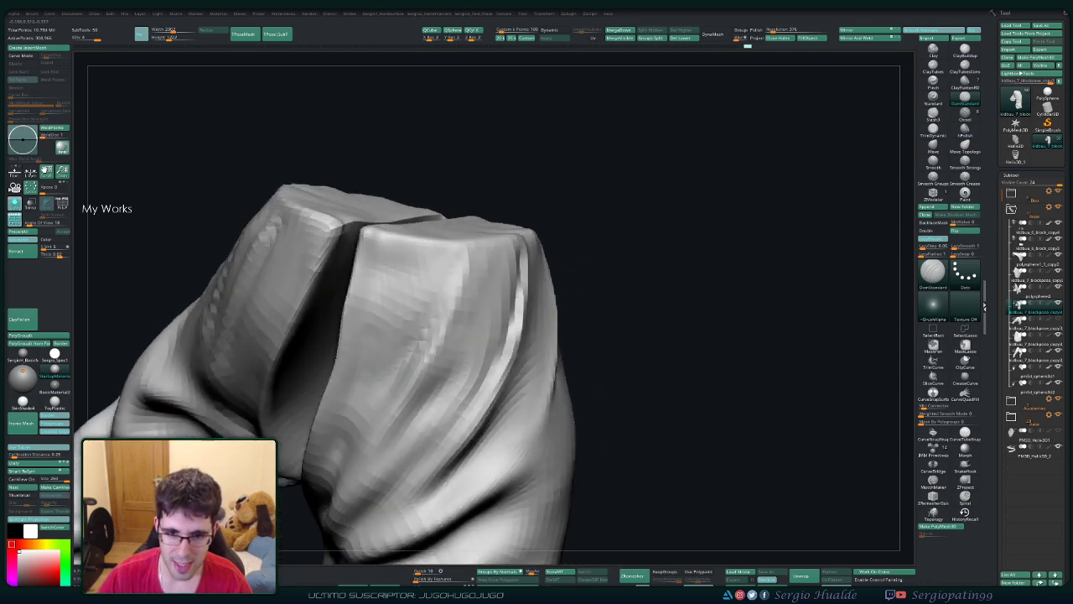
drag(492, 372, 445, 445)
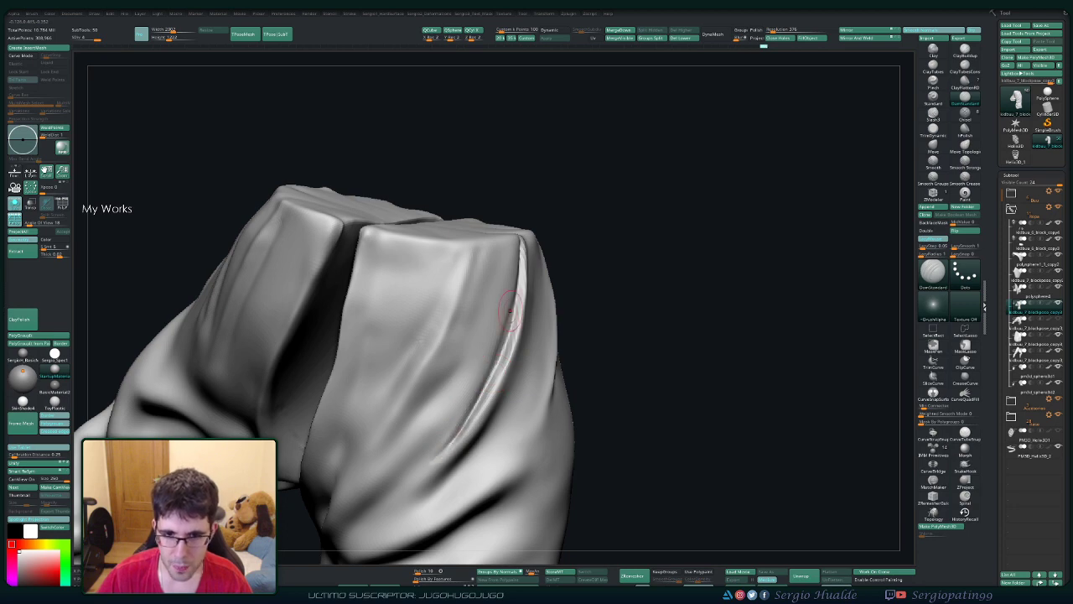
drag(502, 367, 466, 432)
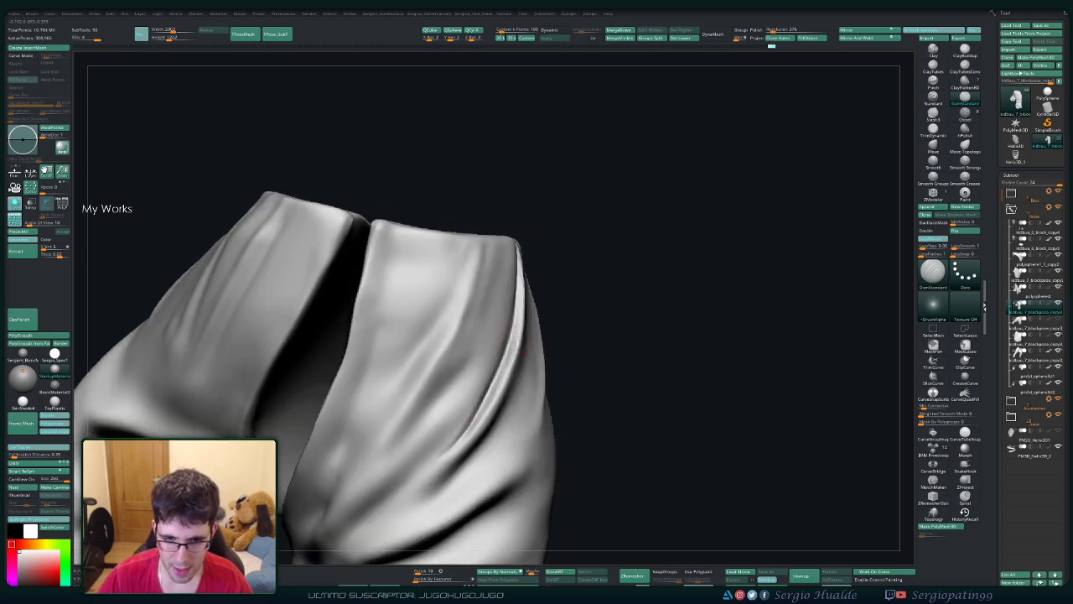
right_drag(465, 420, 520, 403)
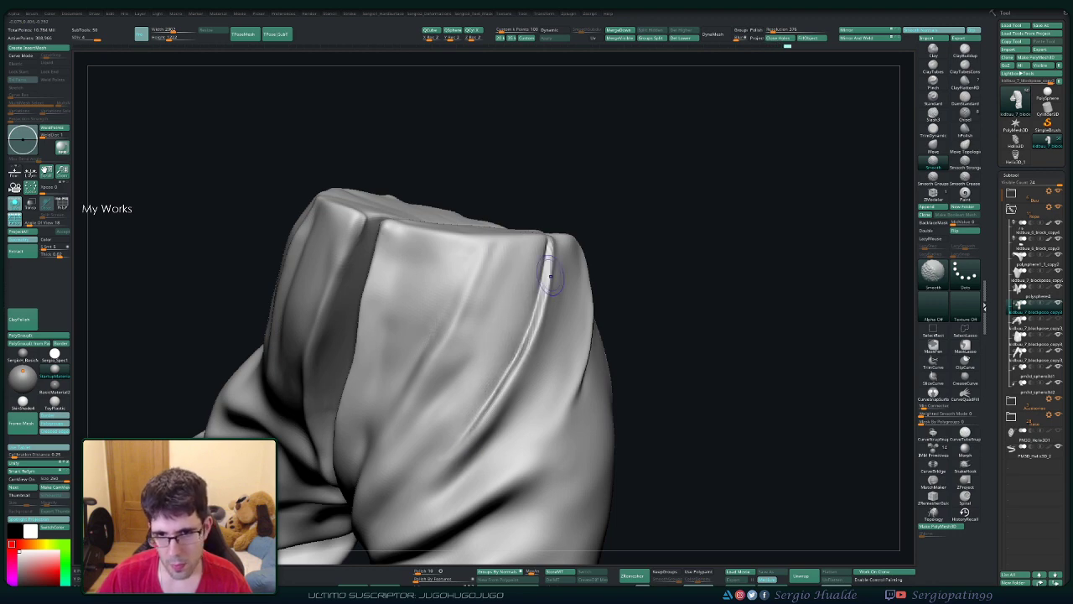
right_drag(550, 276, 560, 291)
Step: Orbit around the trousers to check the crease and overhang, then pick the Standard brush
right_drag(523, 335, 539, 314)
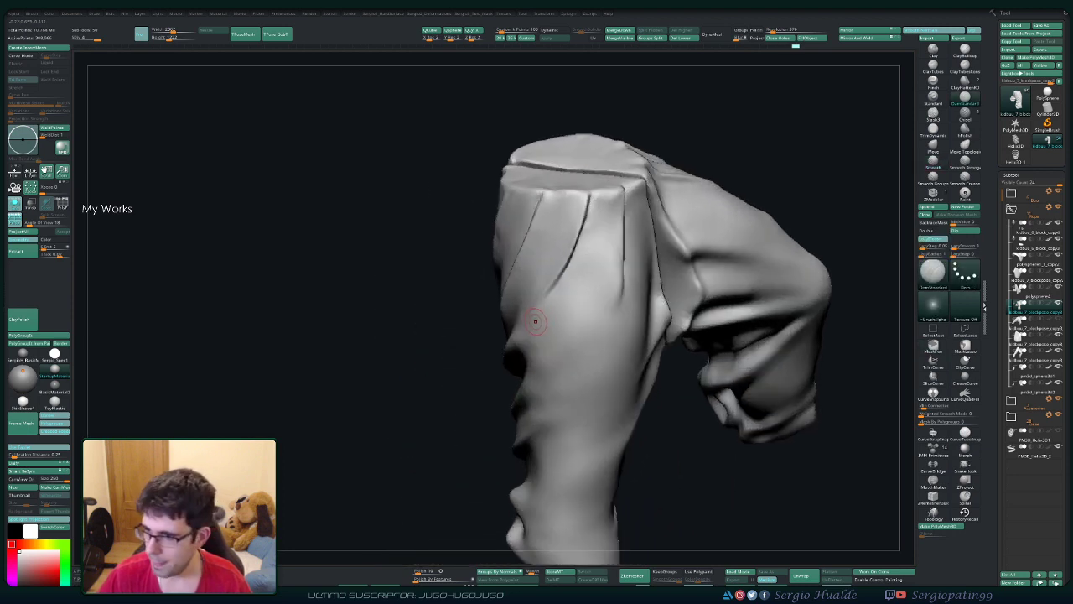
alt+right_drag(539, 281, 504, 285)
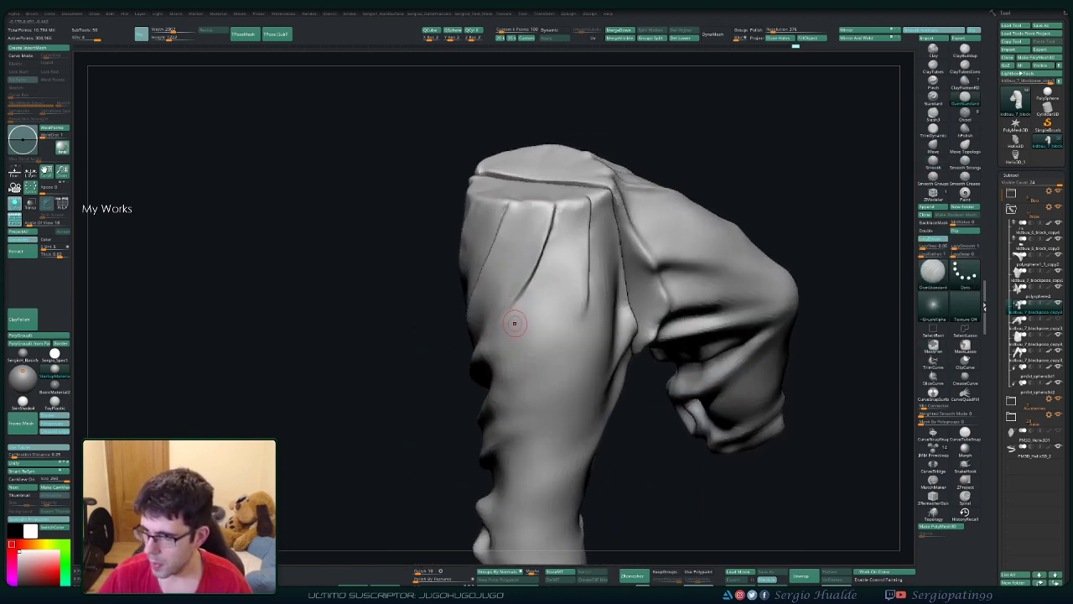
right_drag(513, 323, 540, 307)
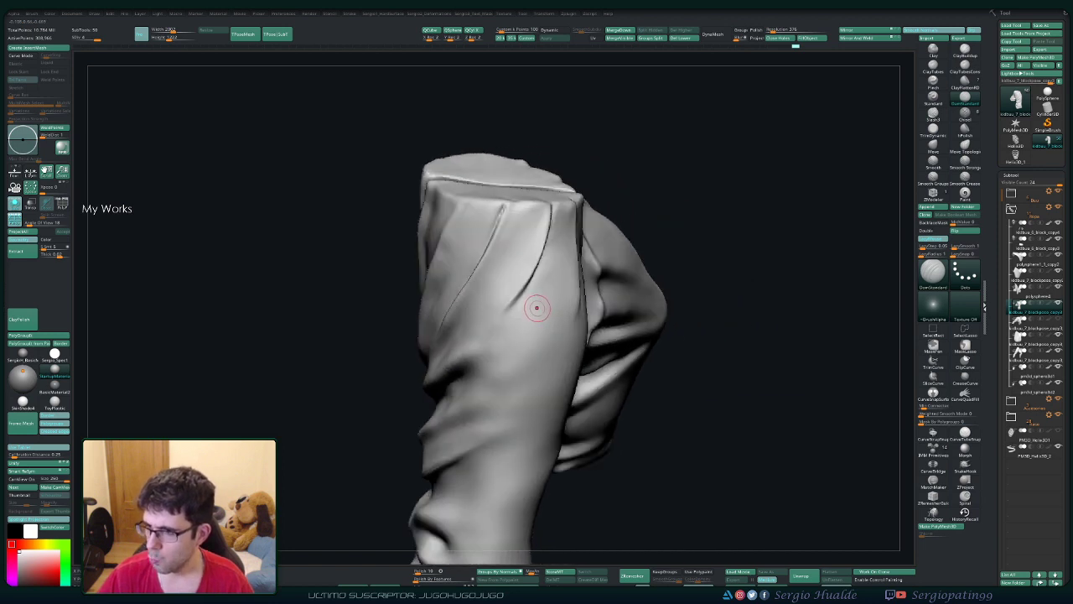
right_drag(536, 314, 532, 341)
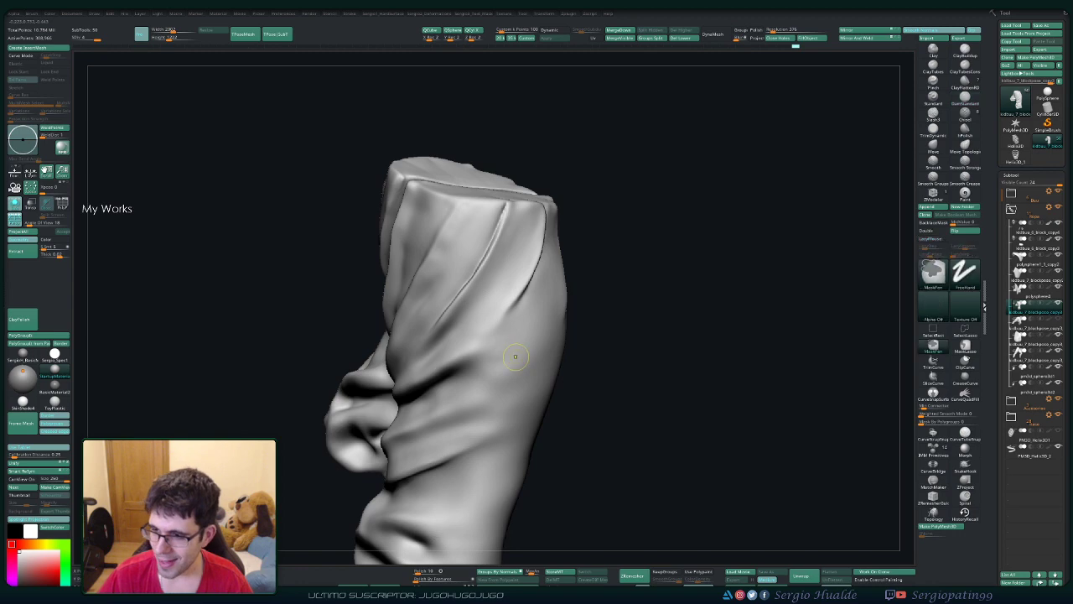
mouse_move(516, 354)
right_down()
mouse_move(462, 293)
mouse_move(506, 294)
right_up()
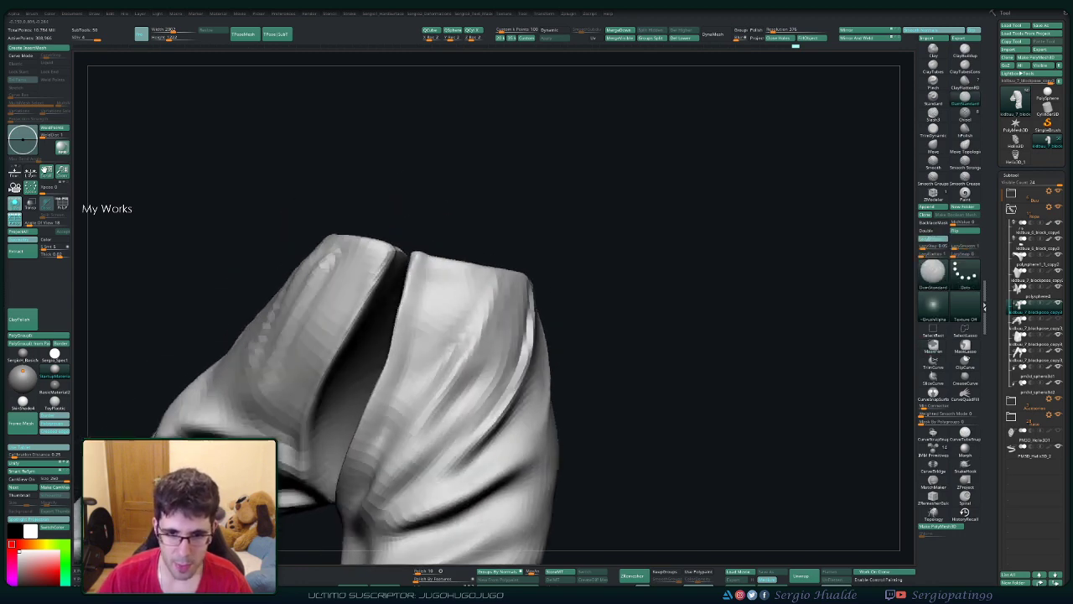
key(b)
key(s)
key(t)
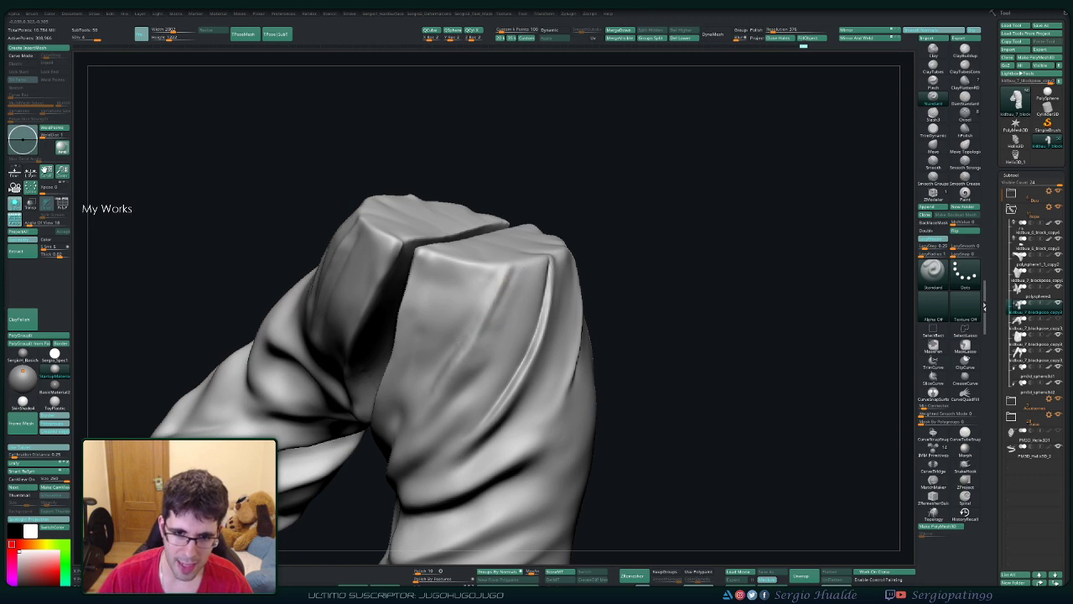
Step: Switch back to DamStandard and orbit the trouser folds to a higher viewing angle
mouse_move(511, 270)
right_down()
mouse_move(478, 277)
mouse_move(510, 269)
mouse_move(486, 302)
right_up()
key(b)
key(d)
key(s)
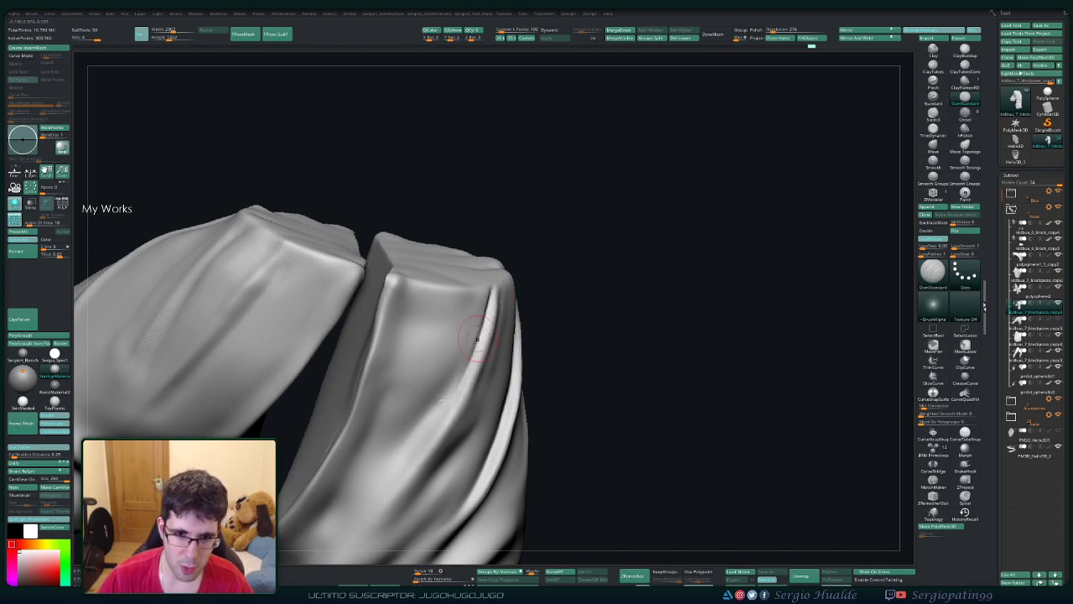
mouse_move(448, 408)
right_down()
mouse_move(472, 347)
mouse_move(436, 419)
right_up()
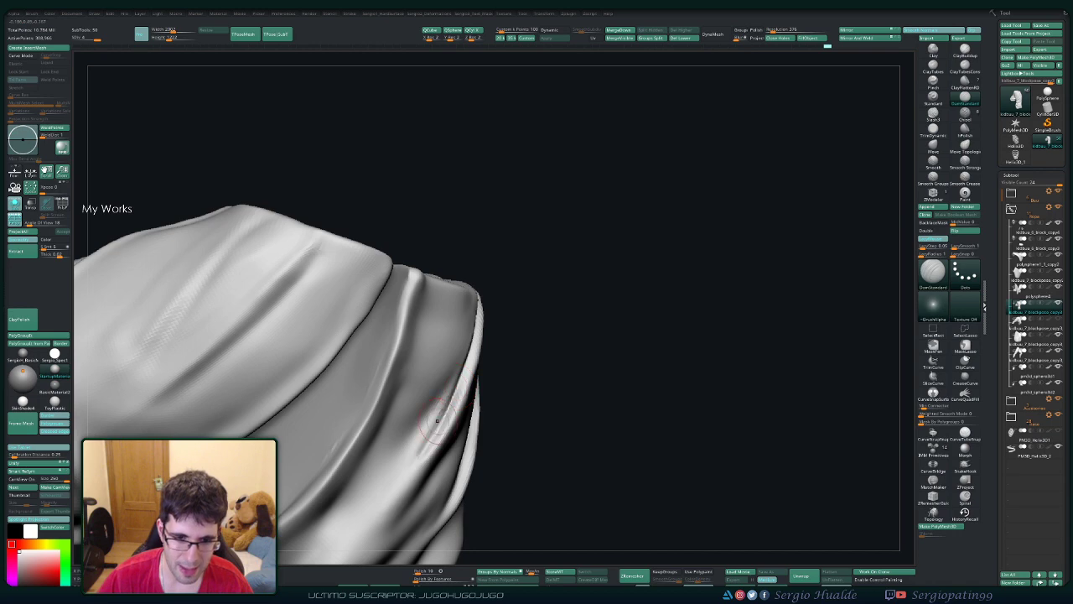
mouse_move(471, 360)
right_down()
mouse_move(457, 369)
mouse_move(482, 289)
right_up()
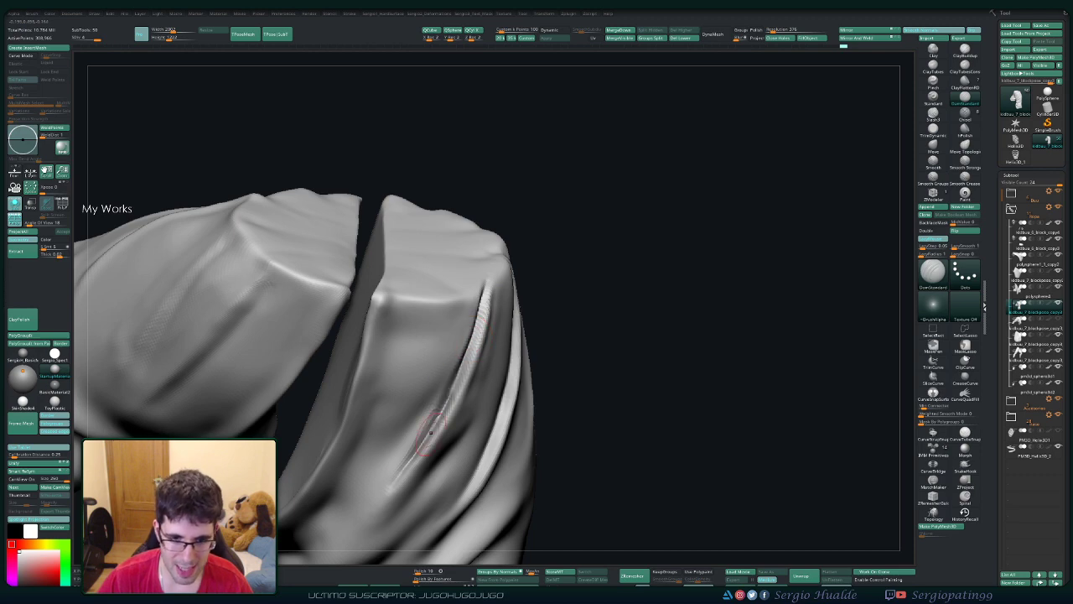
right_drag(430, 432, 450, 383)
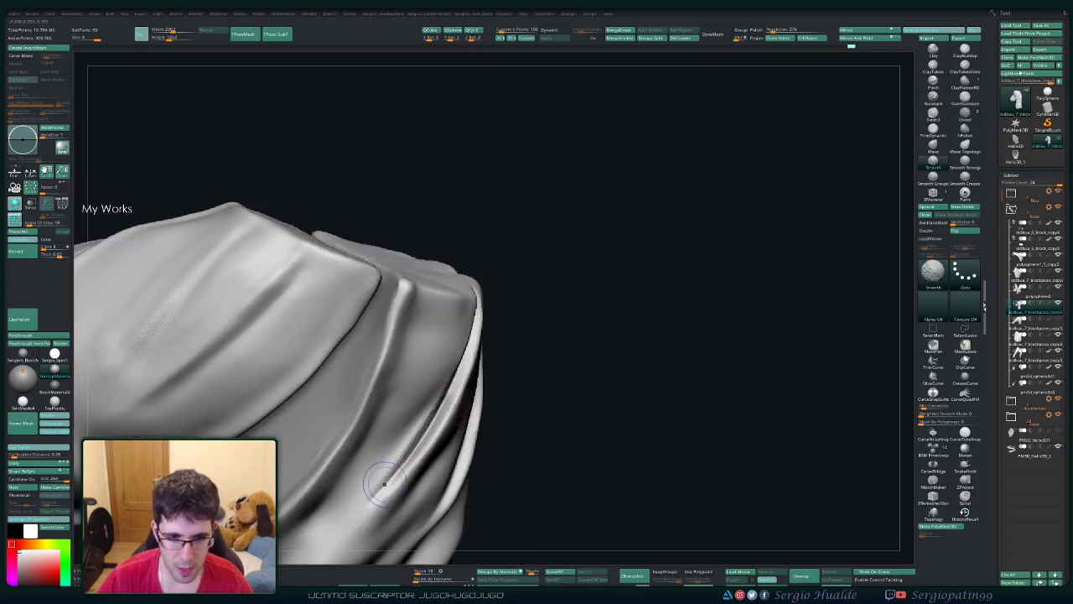
right_drag(423, 415, 432, 402)
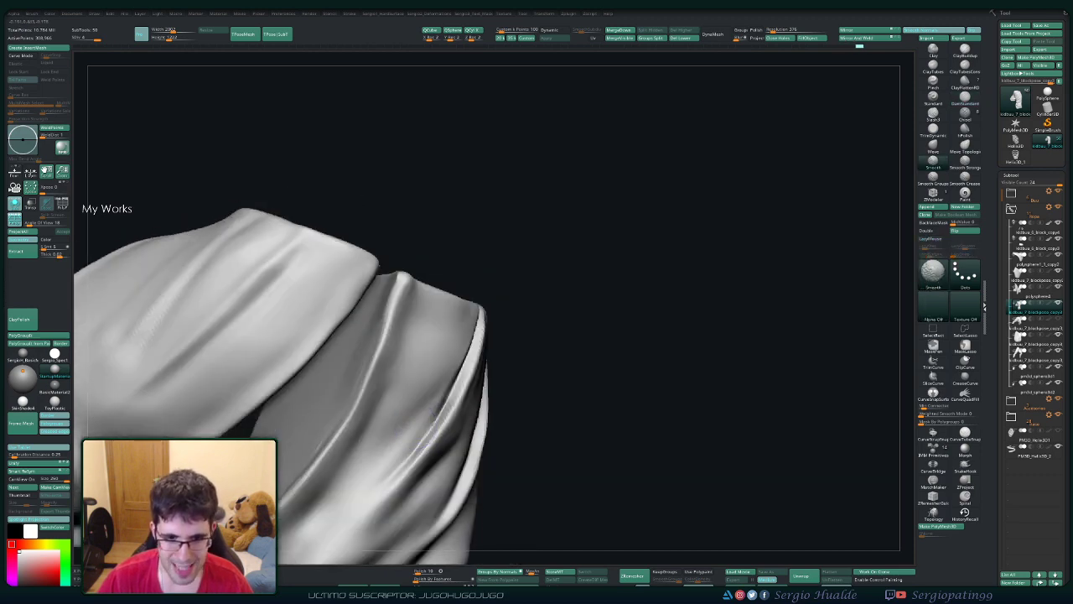
mouse_move(469, 348)
right_down()
mouse_move(440, 352)
mouse_move(502, 318)
mouse_move(504, 330)
mouse_move(507, 309)
right_up()
Step: Mask a narrow MaskPen strip along the crease ridge, extending it down the leg
ctrl+drag(507, 309, 446, 396)
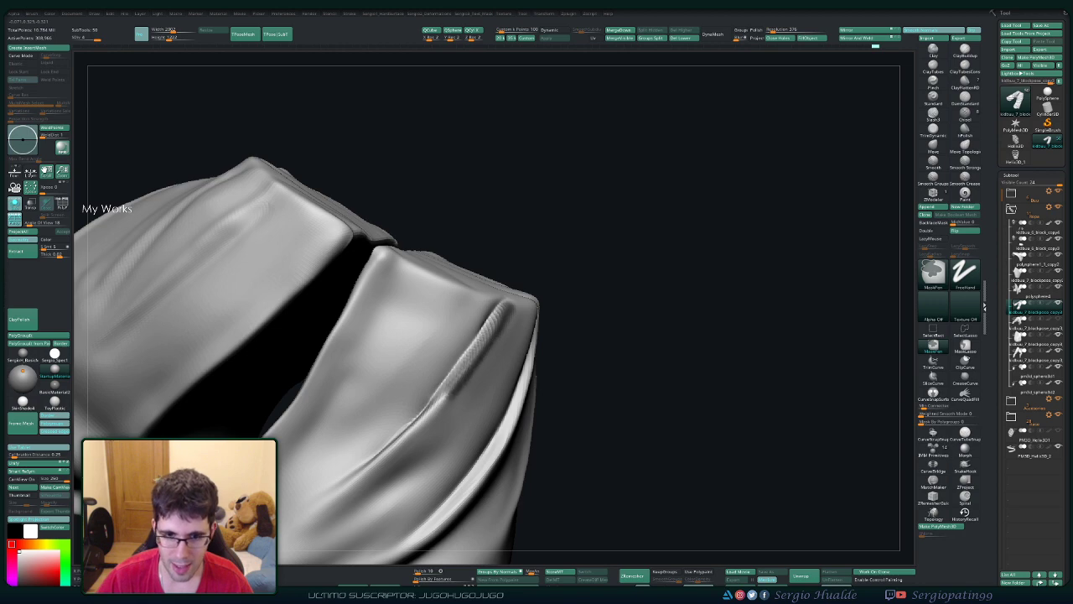
right_drag(446, 397, 480, 328)
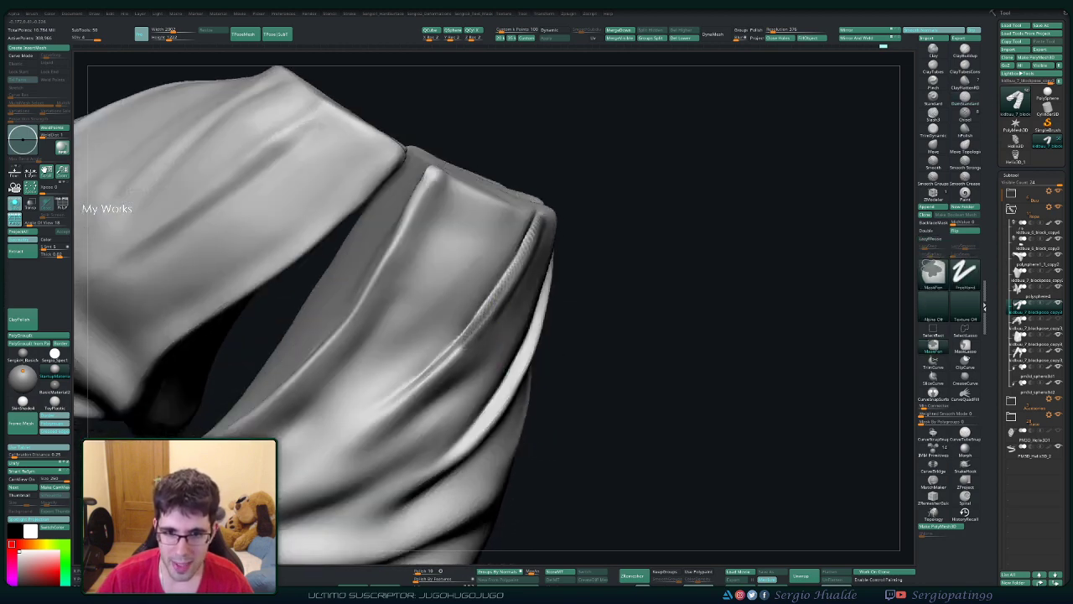
right_drag(472, 355, 478, 331)
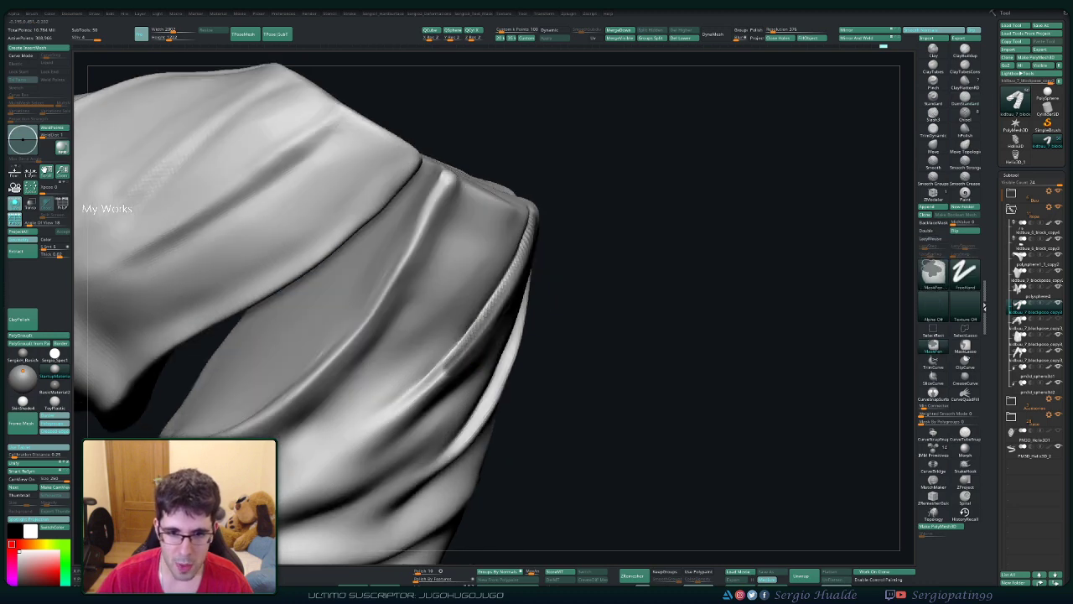
ctrl+drag(442, 369, 394, 420)
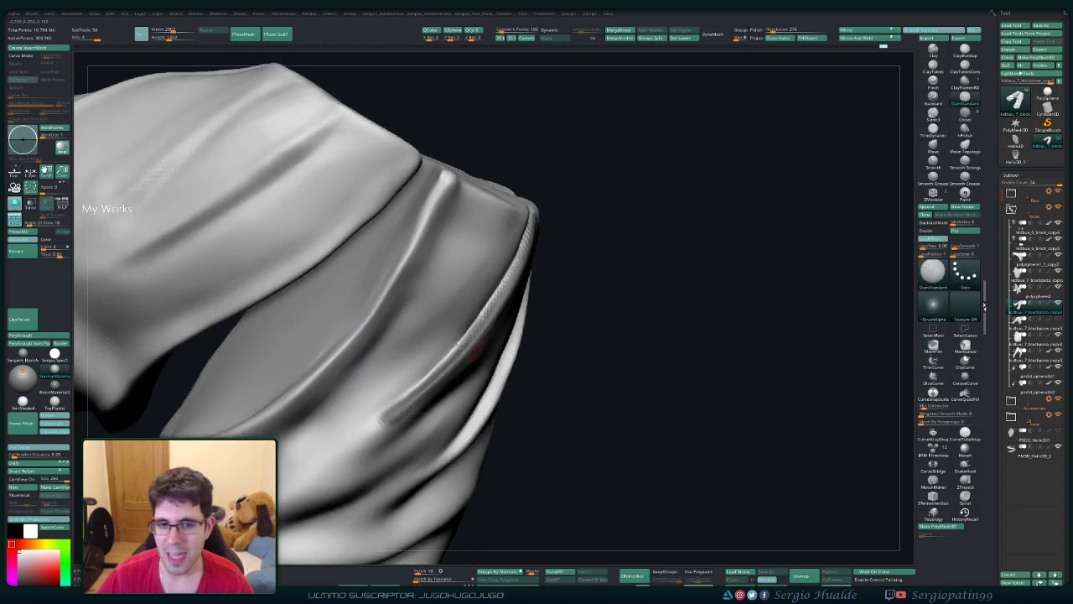
right_drag(474, 354, 410, 408)
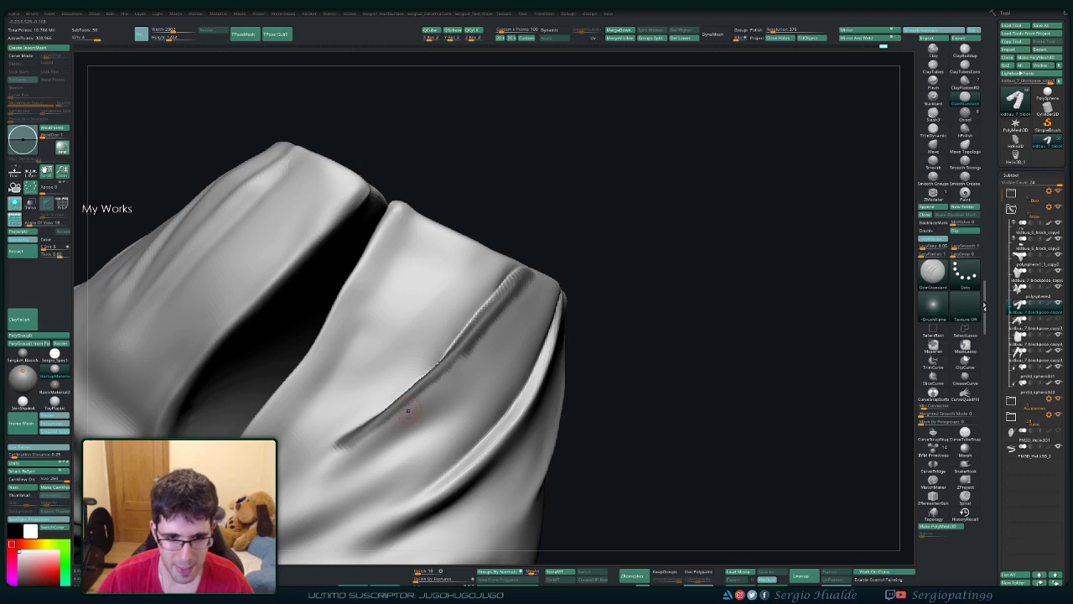
mouse_move(394, 438)
ctrl+mouse_down()
mouse_move(352, 452)
mouse_move(465, 362)
mouse_move(533, 280)
mouse_move(503, 352)
mouse_move(543, 289)
mouse_move(481, 393)
mouse_move(361, 474)
mouse_move(419, 473)
mouse_move(369, 499)
mouse_move(393, 496)
mouse_move(470, 427)
mouse_move(524, 361)
mouse_move(549, 302)
ctrl+mouse_up()
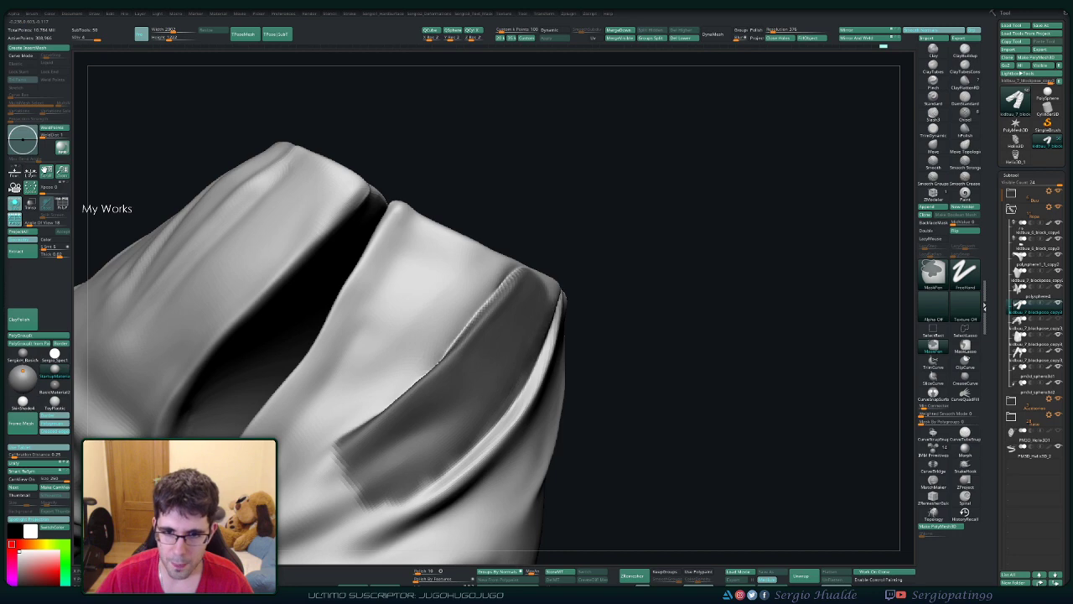
Step: Invert the mask and pull the crease surface down and outward with the Move brush
ctrl+click(623, 304)
drag(622, 305, 510, 370)
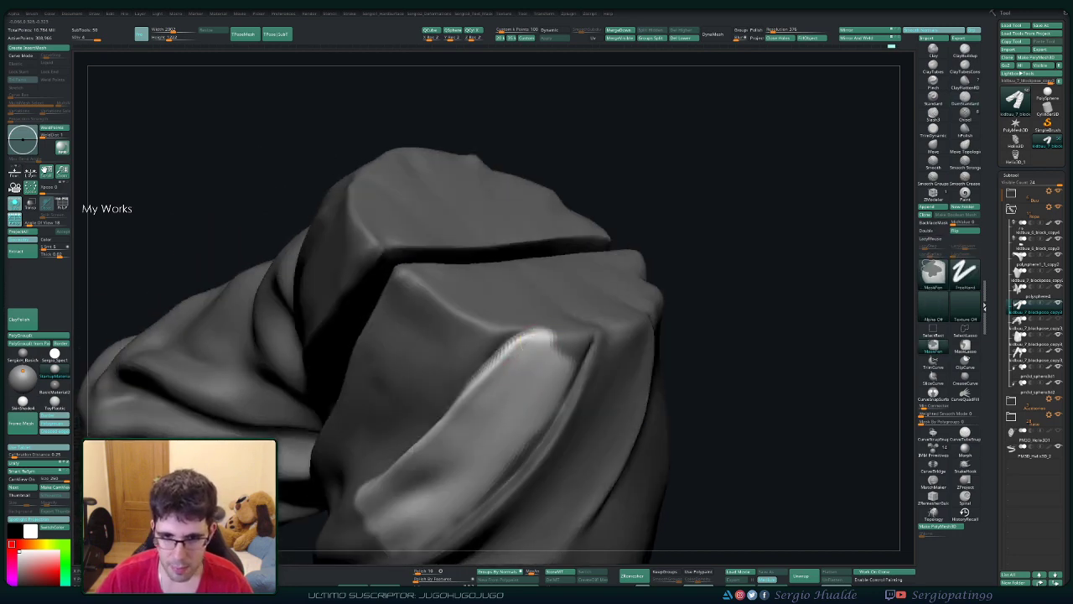
key(b)
key(m)
key(v)
mouse_move(503, 361)
mouse_down()
mouse_move(394, 469)
mouse_move(470, 436)
mouse_move(423, 423)
mouse_move(402, 503)
mouse_move(378, 537)
mouse_move(500, 381)
mouse_move(469, 452)
mouse_up()
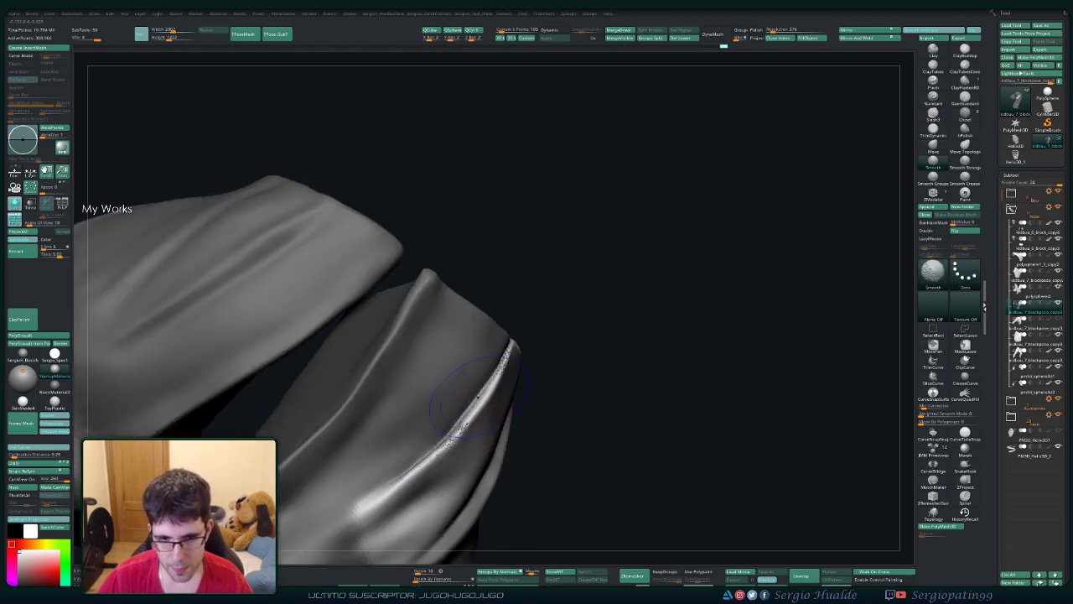
Step: Smooth the crease edge near the fold, zooming in to work closely
right_drag(474, 394, 467, 409)
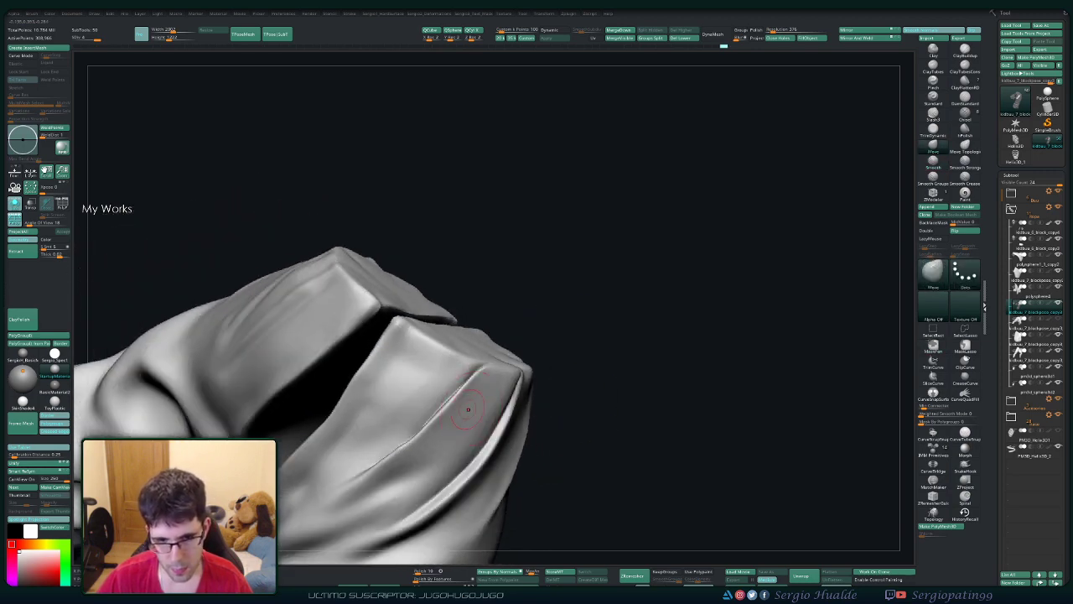
shift+drag(468, 409, 393, 444)
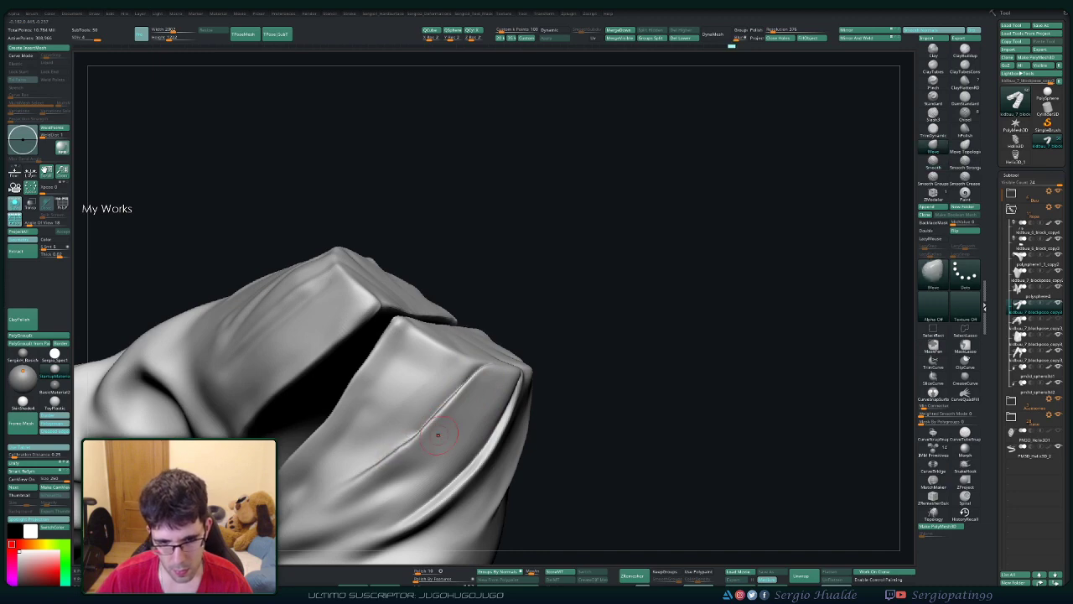
alt+right_drag(433, 430, 396, 451)
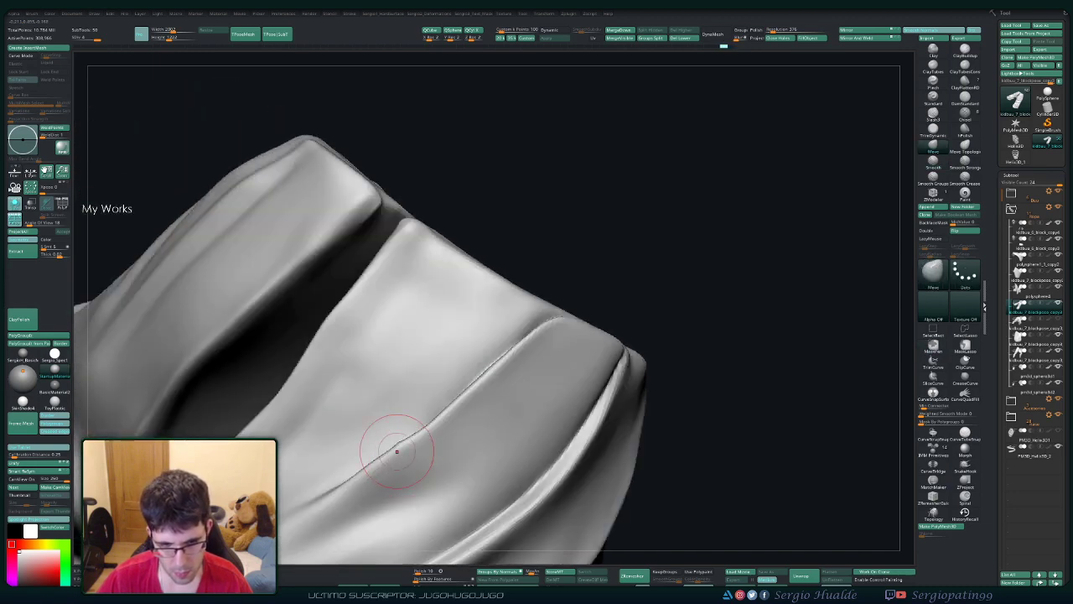
shift+drag(401, 453, 402, 424)
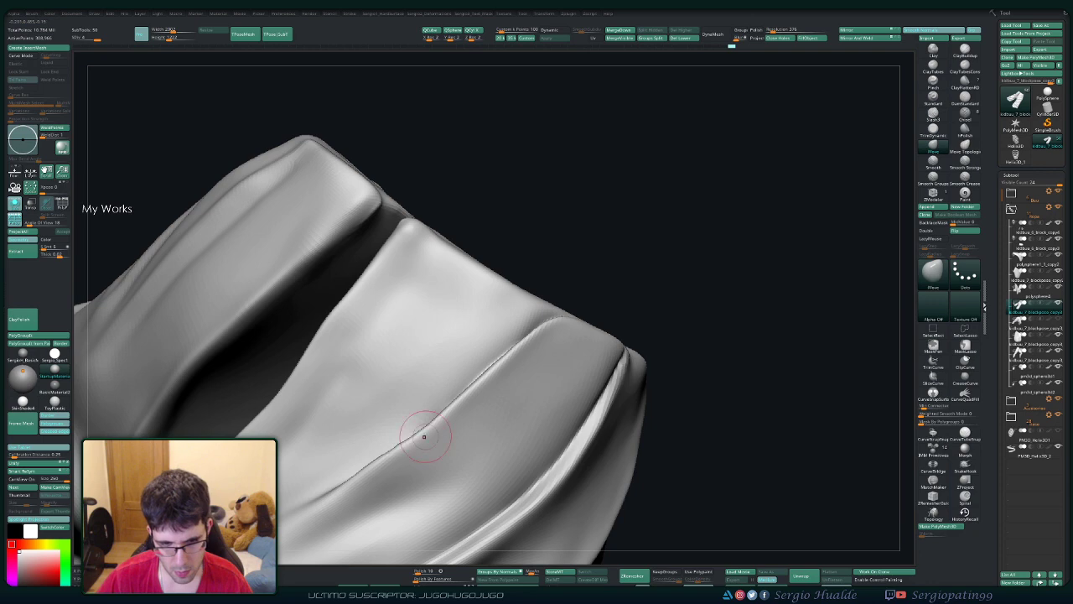
right_drag(371, 457, 375, 473)
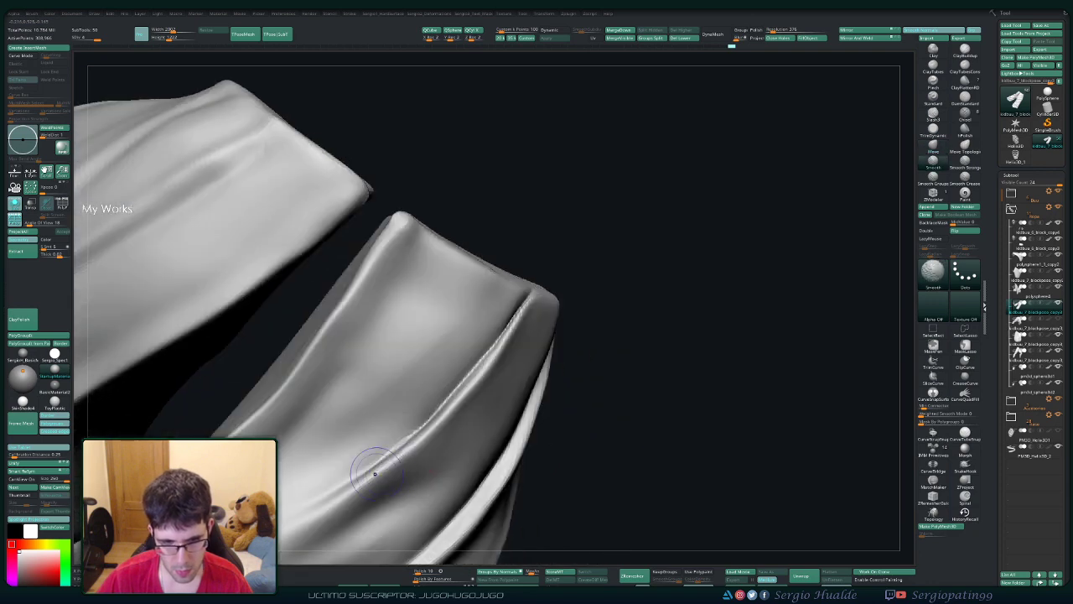
right_drag(498, 335, 434, 438)
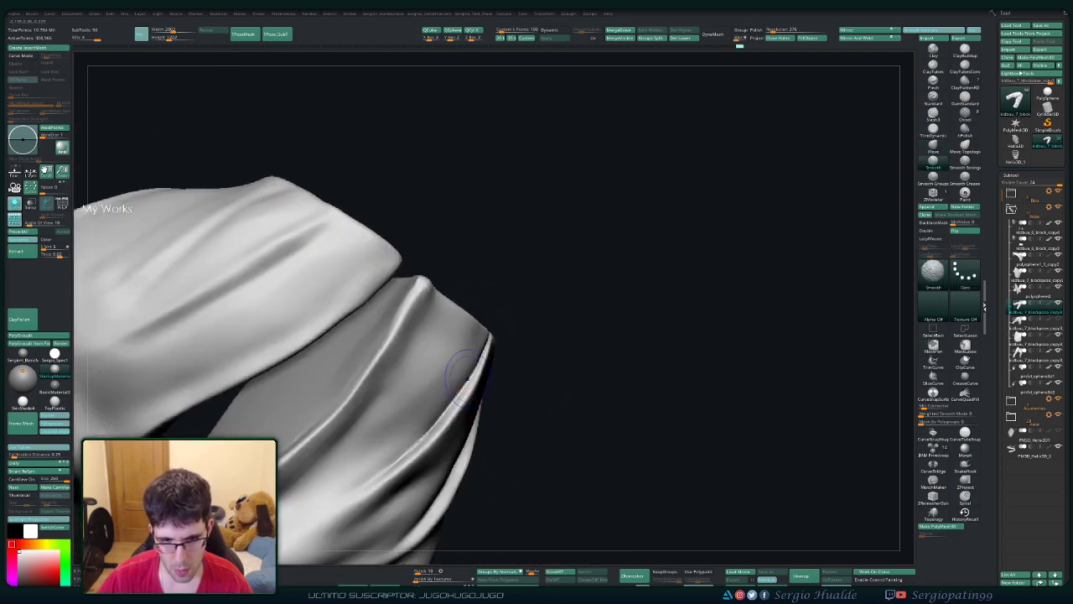
Step: Switch to the Pinch brush and turn the folded cloth to another angle
key(b)
key(p)
key(i)
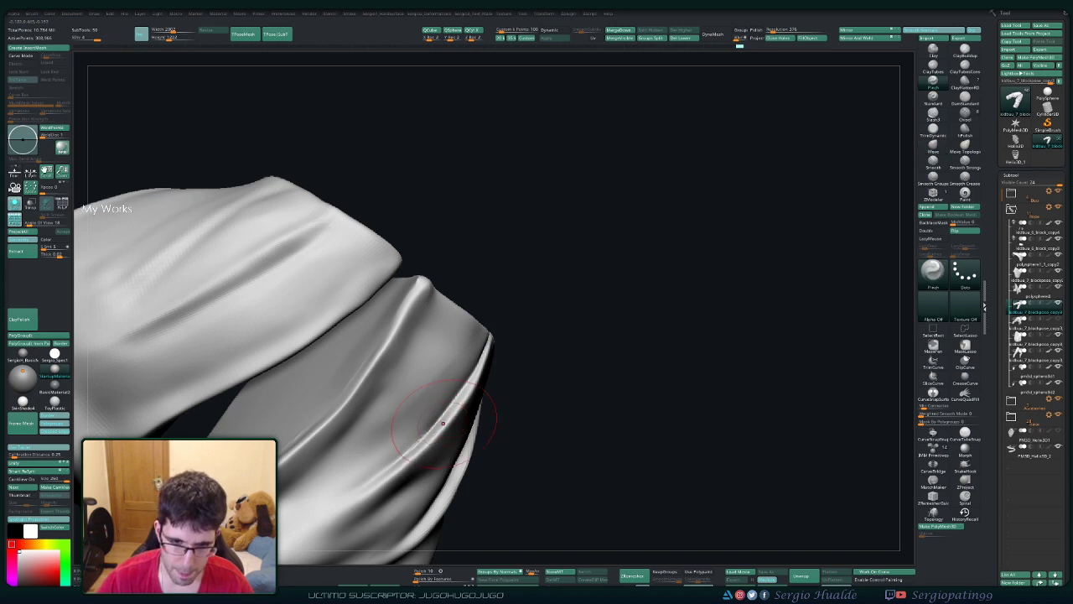
mouse_move(449, 392)
right_down()
mouse_move(496, 375)
mouse_move(516, 336)
mouse_move(488, 337)
mouse_move(499, 353)
right_up()
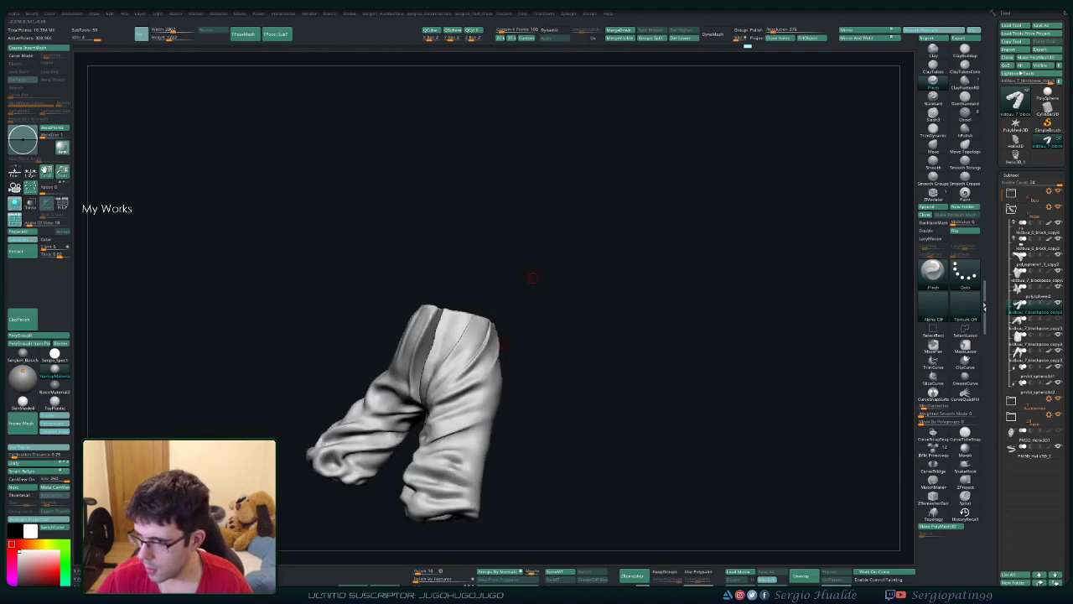
mouse_move(539, 316)
right_down()
mouse_move(575, 311)
mouse_move(582, 338)
mouse_move(552, 352)
right_up()
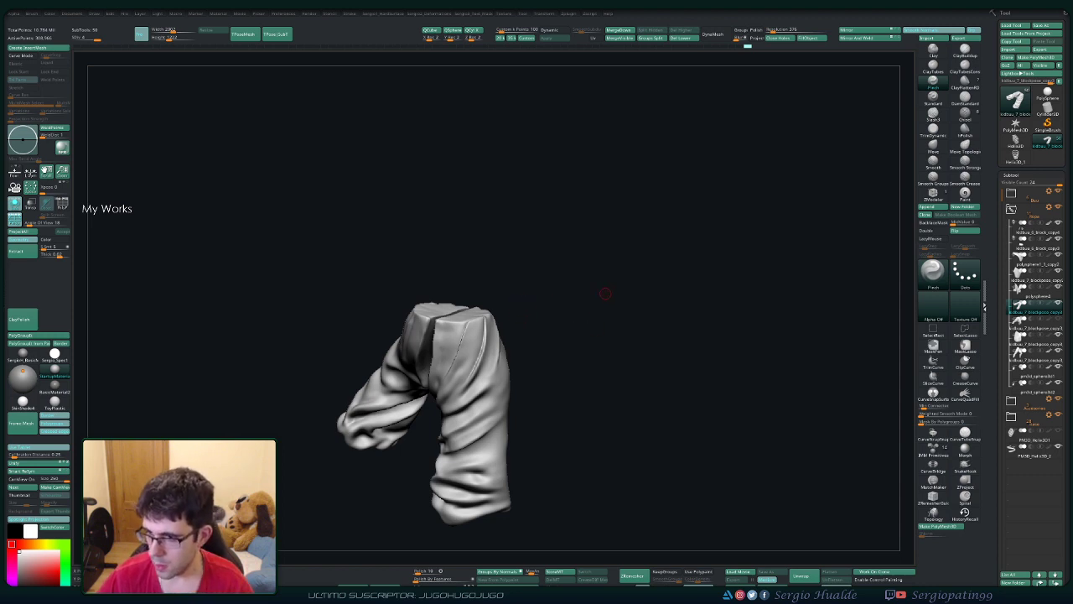
mouse_move(625, 257)
mouse_down()
mouse_move(540, 352)
mouse_move(467, 343)
mouse_move(503, 356)
mouse_move(507, 324)
mouse_move(503, 352)
mouse_up()
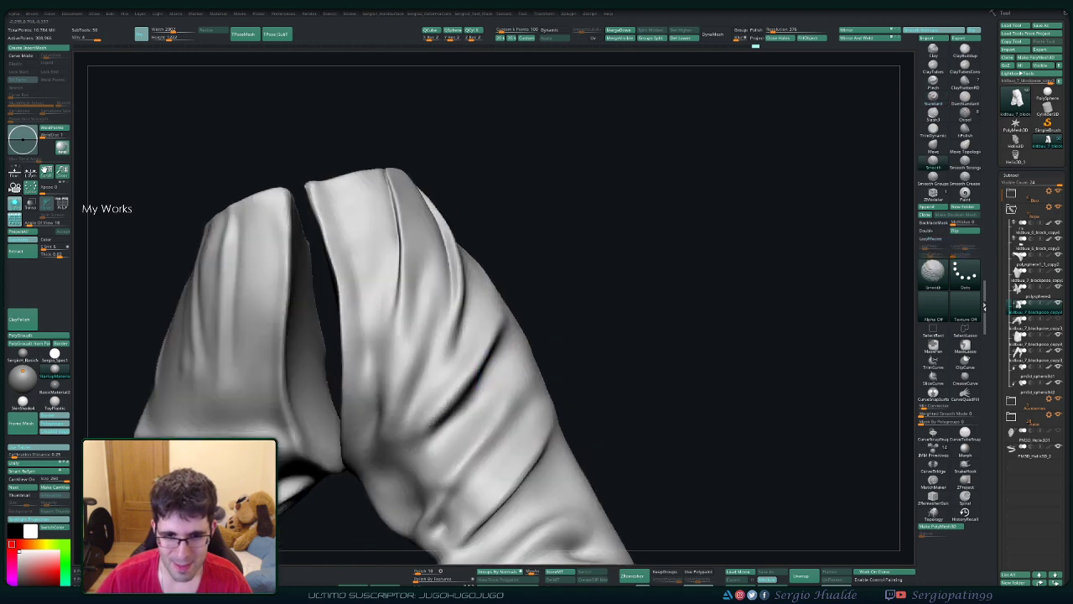
Step: Rotate the trouser legs and try the Move and Move Topological brushes on the cloth
drag(423, 434, 457, 400)
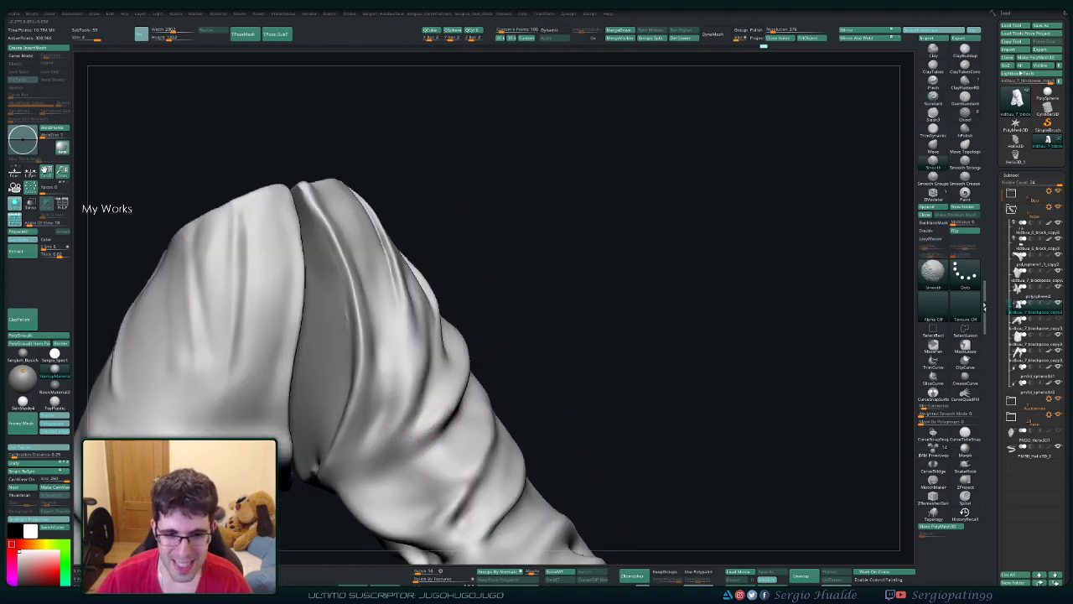
mouse_move(460, 393)
mouse_down()
mouse_move(485, 390)
mouse_move(425, 422)
mouse_move(460, 387)
mouse_up()
key(b)
key(m)
key(v)
key(b)
key(m)
key(t)
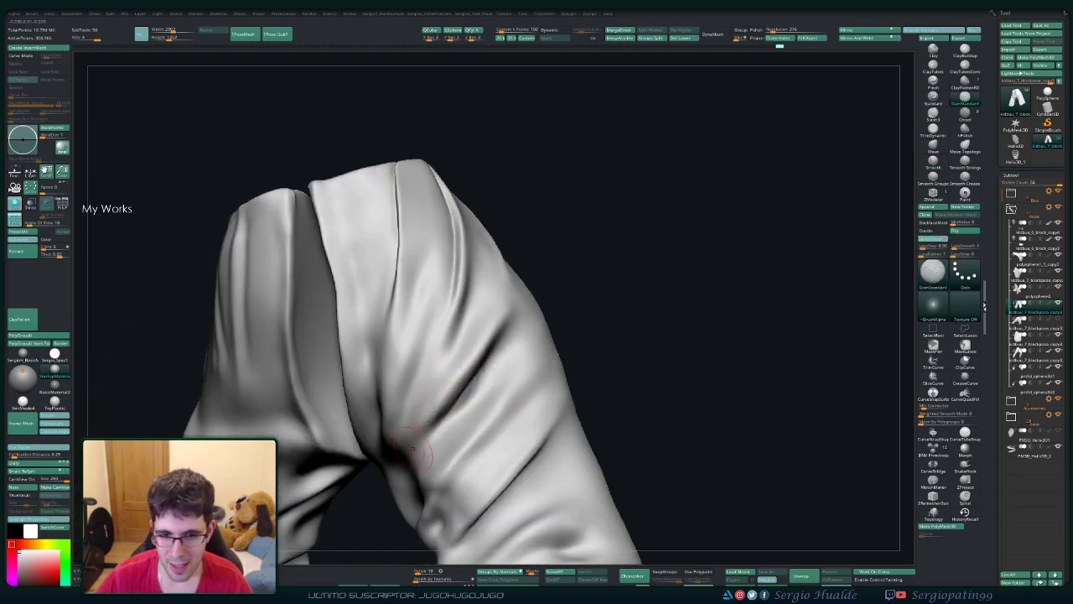
Step: Deepen and lengthen the leg crease with DamStandard, extending it down the fabric
key(b)
key(d)
key(s)
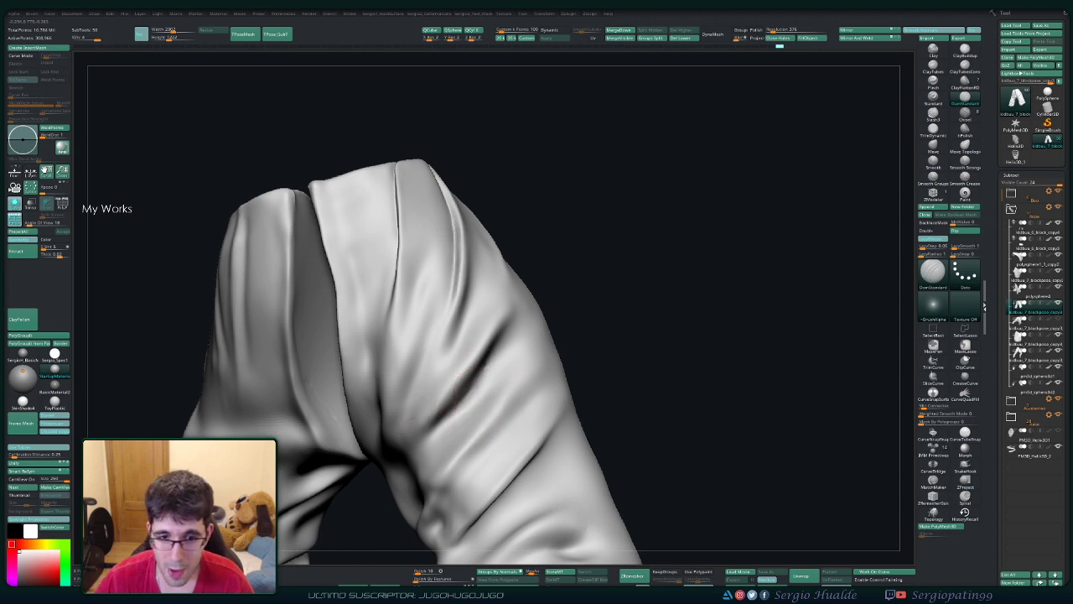
drag(444, 394, 503, 344)
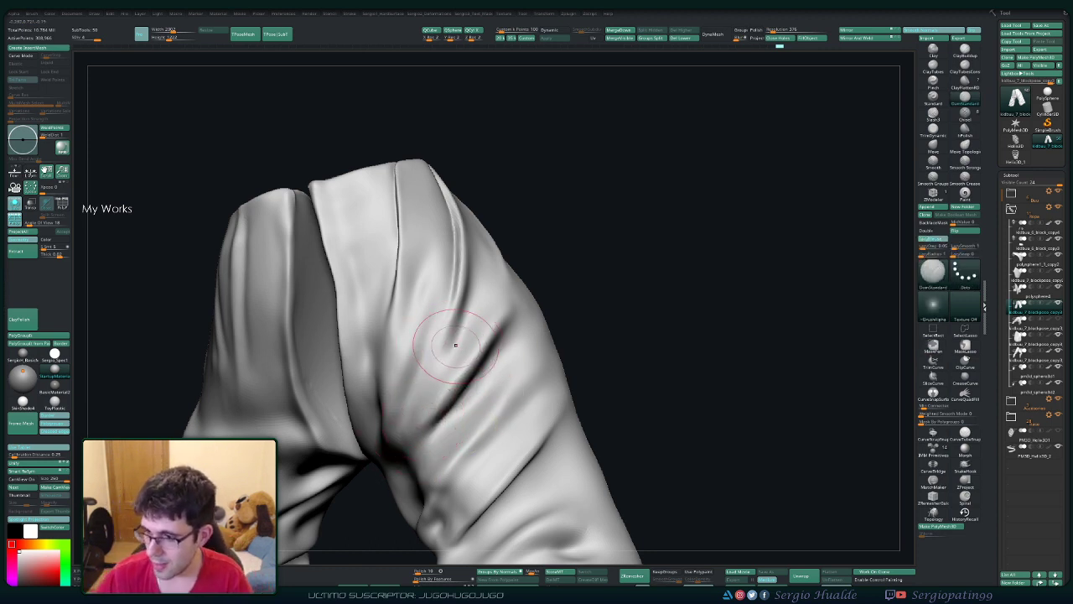
drag(432, 432, 466, 386)
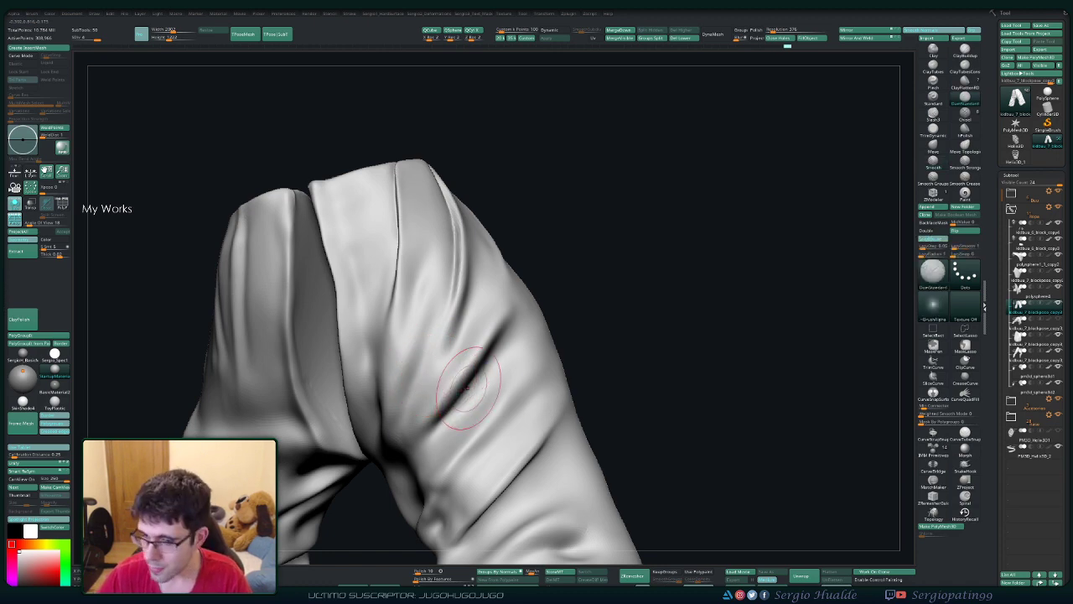
right_drag(466, 385, 473, 395)
Step: Sharpen the crease edge with a smaller TrimDynamic brush stroke
key(b)
key(t)
key(d)
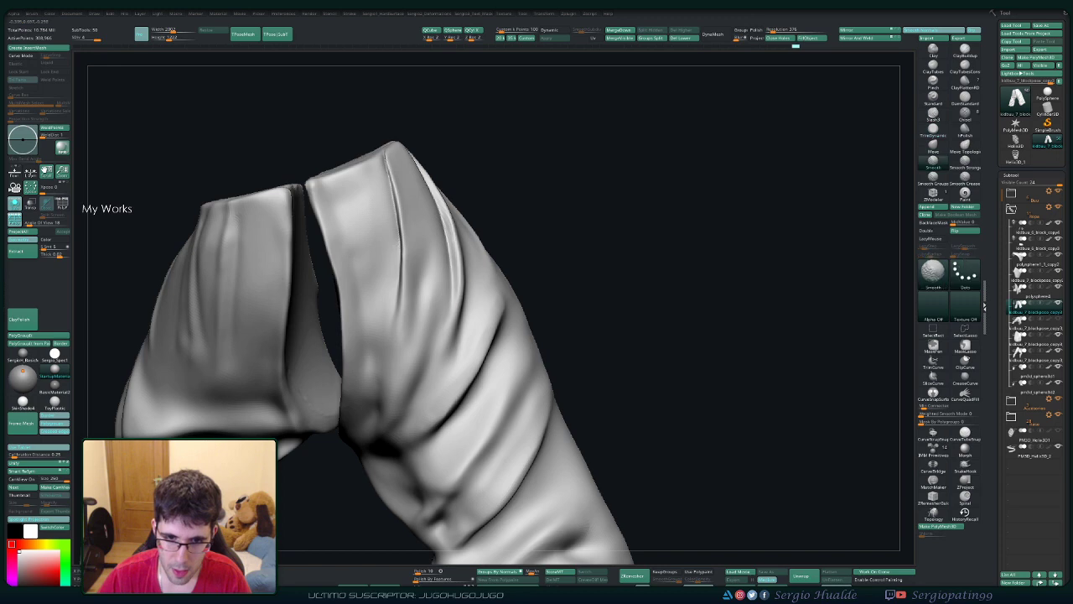
right_drag(500, 300, 459, 396)
drag(457, 399, 448, 399)
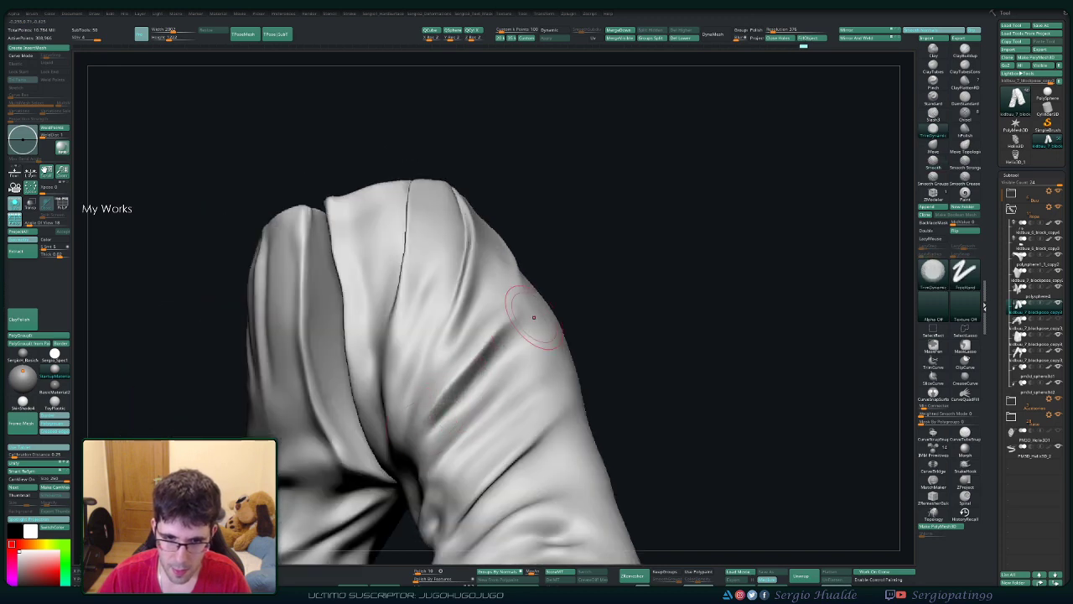
drag(536, 319, 477, 380)
right_drag(476, 380, 508, 334)
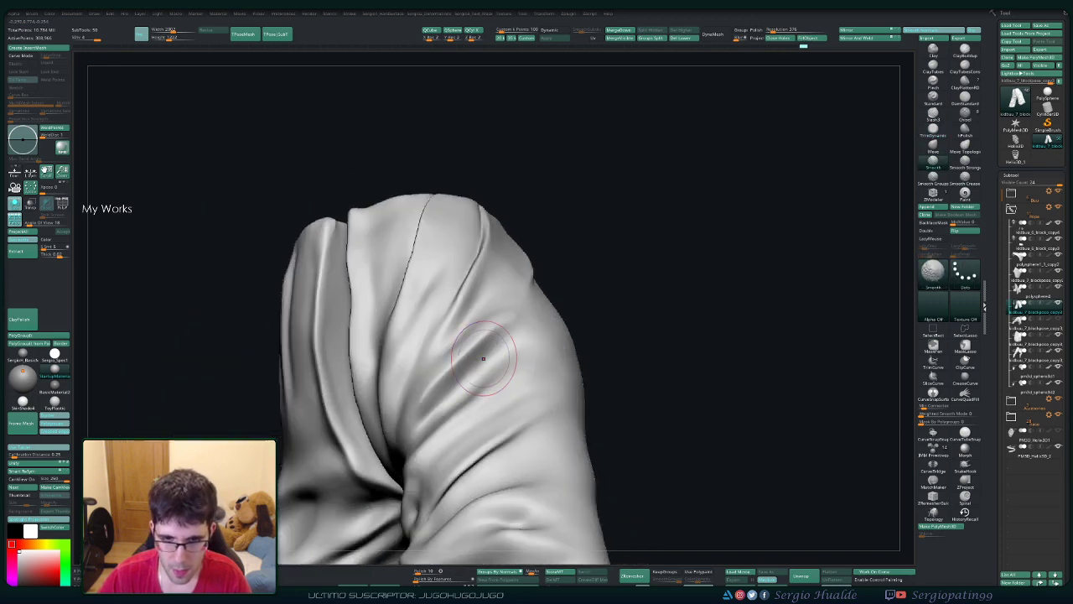
Step: Deepen the fold crease with Standard, then trim and smooth the surrounding cloth
key(b)
key(s)
key(t)
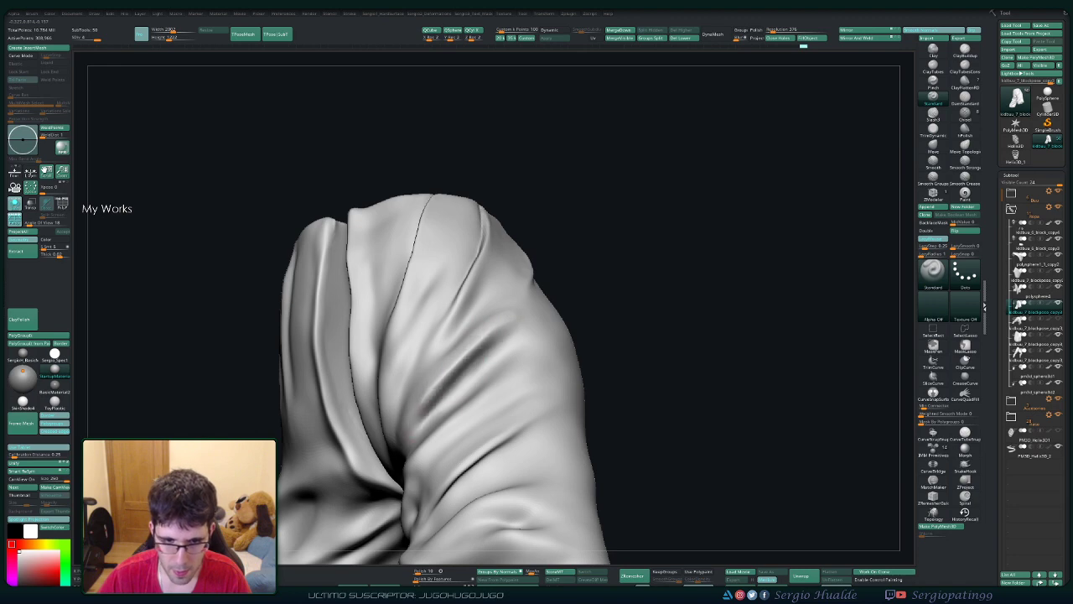
drag(434, 394, 406, 443)
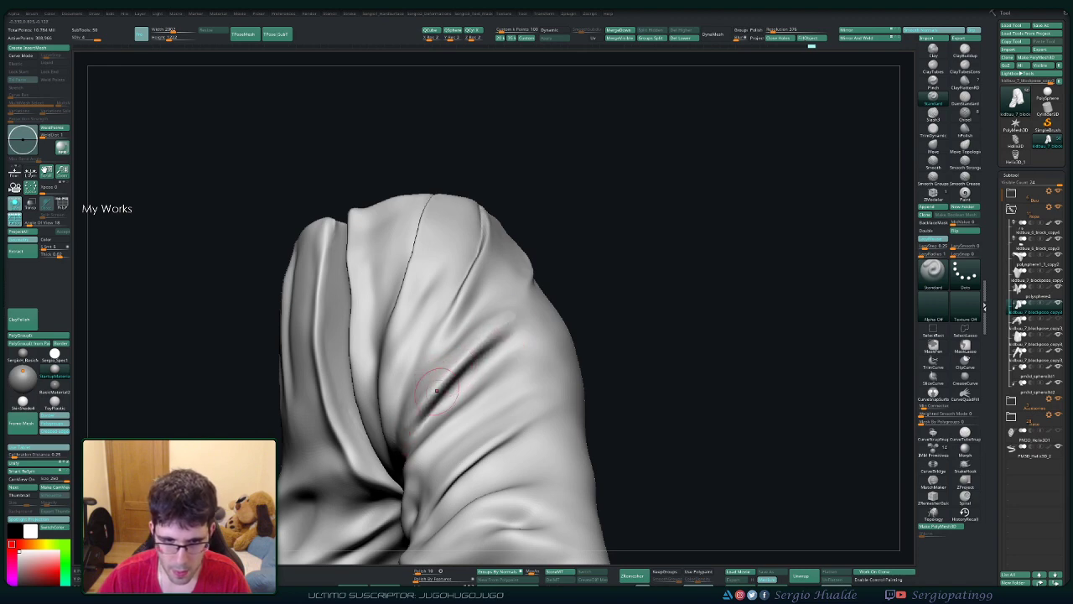
right_drag(436, 390, 403, 419)
key(b)
key(t)
key(d)
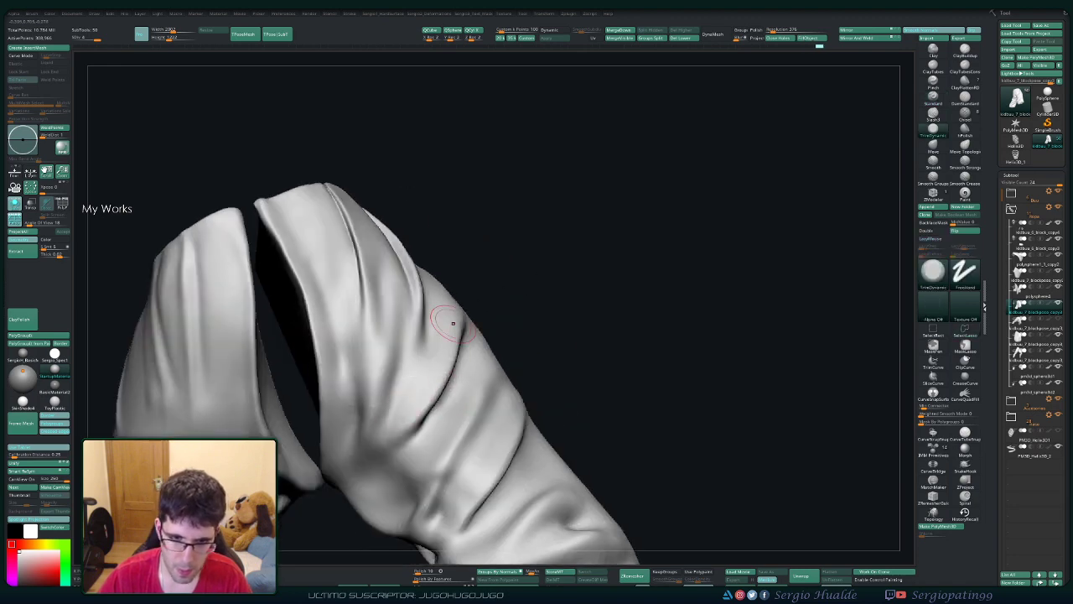
key(shift)
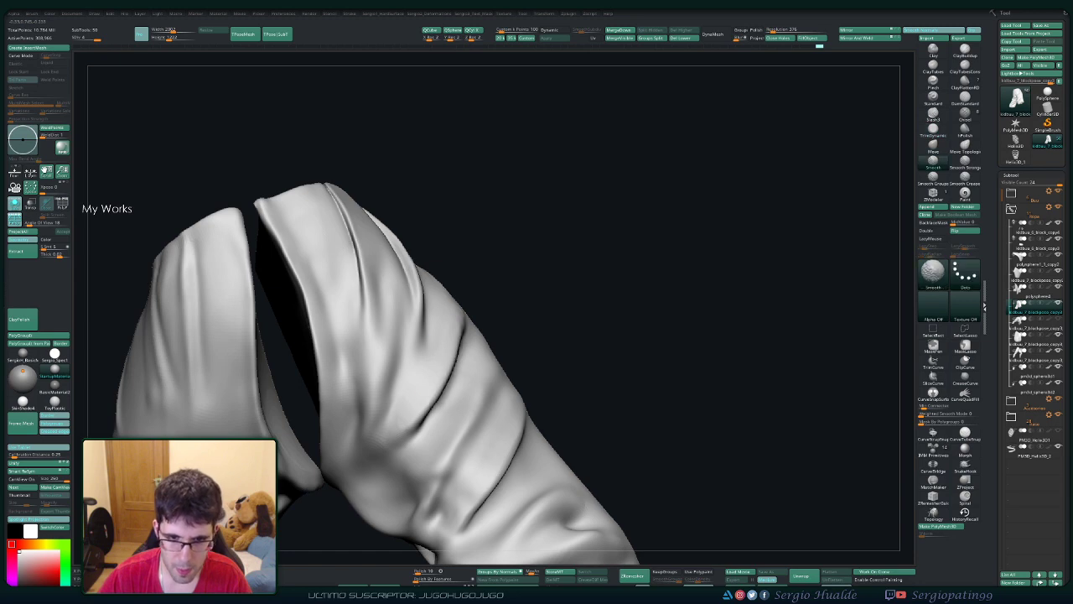
right_drag(436, 369, 451, 358)
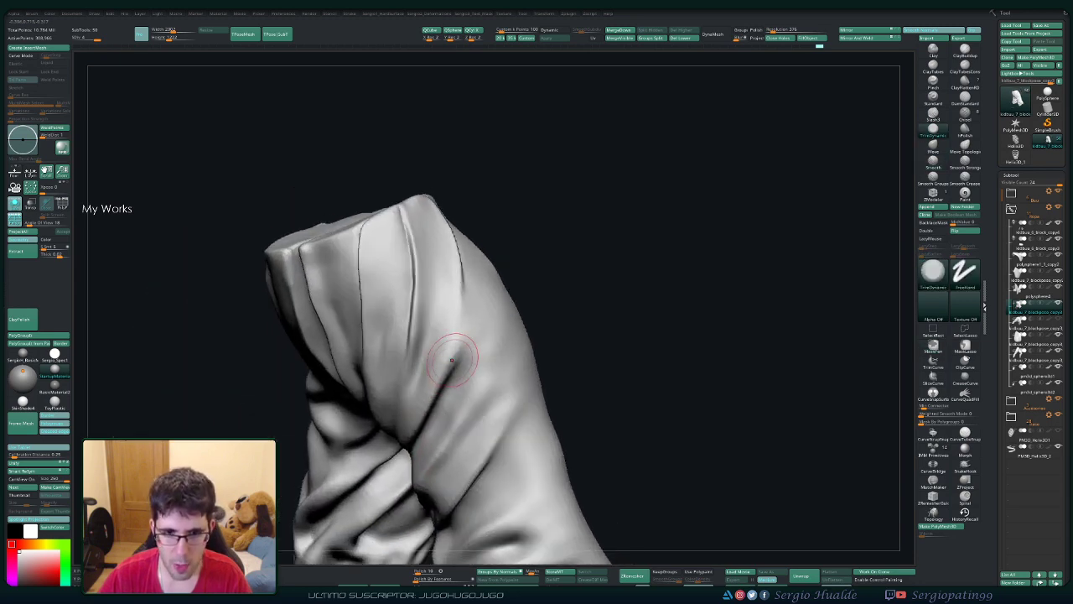
key(shift)
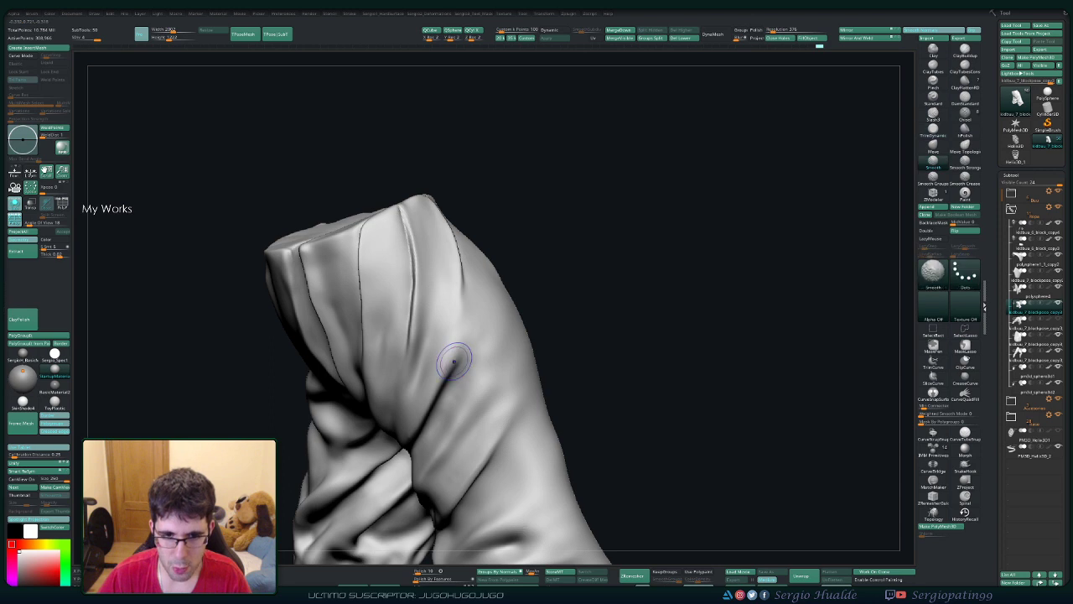
Step: Review both trouser legs while switching between Standard, Move and Smooth brushes
key(b)
key(s)
key(t)
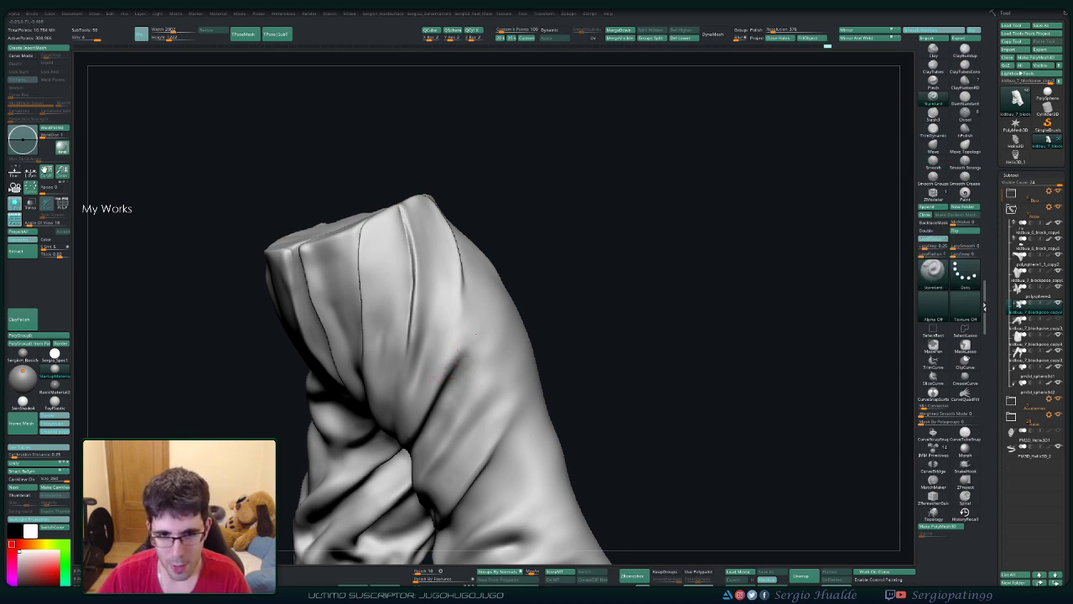
mouse_move(447, 378)
right_down()
mouse_move(491, 391)
mouse_move(437, 347)
mouse_move(458, 371)
right_up()
key(b)
key(m)
key(v)
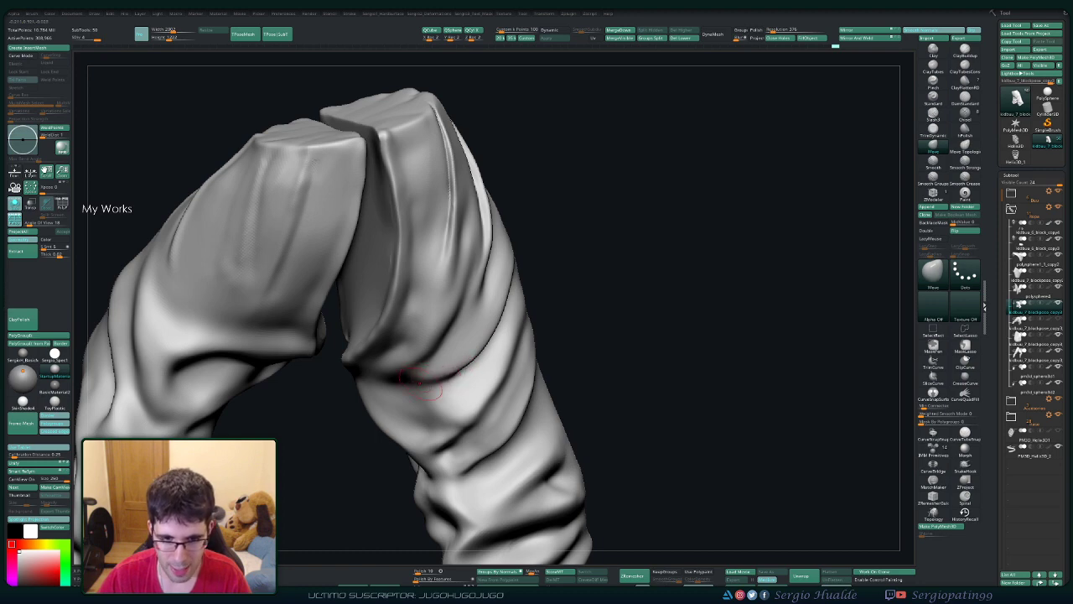
right_drag(419, 384, 429, 352)
key(shift)
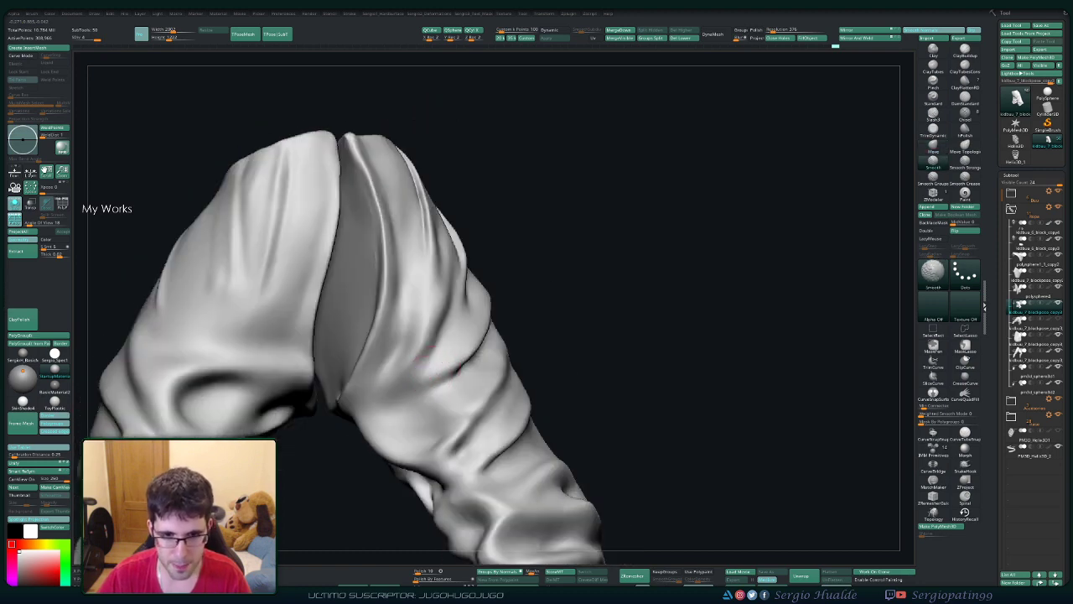
mouse_move(383, 419)
right_down()
mouse_move(442, 383)
mouse_move(460, 406)
mouse_move(474, 394)
mouse_move(469, 328)
mouse_move(438, 354)
right_up()
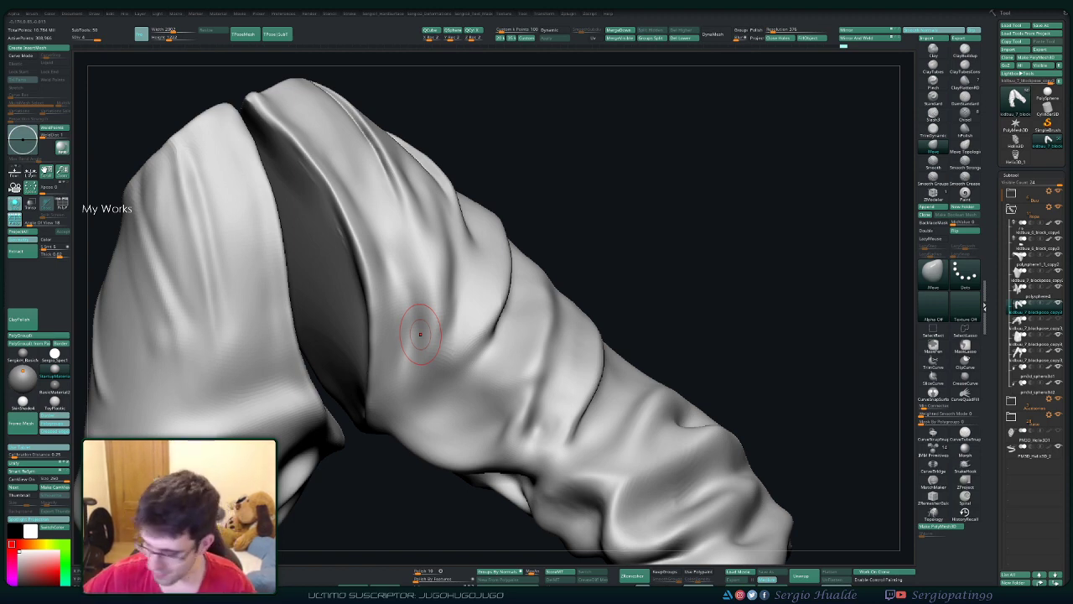
Step: Smooth the cloth beside the crease while turning the trouser leg toward view
mouse_move(420, 333)
mouse_down()
mouse_move(611, 252)
mouse_move(442, 322)
mouse_move(407, 287)
mouse_move(458, 270)
mouse_move(466, 243)
mouse_move(474, 260)
mouse_move(457, 251)
mouse_up()
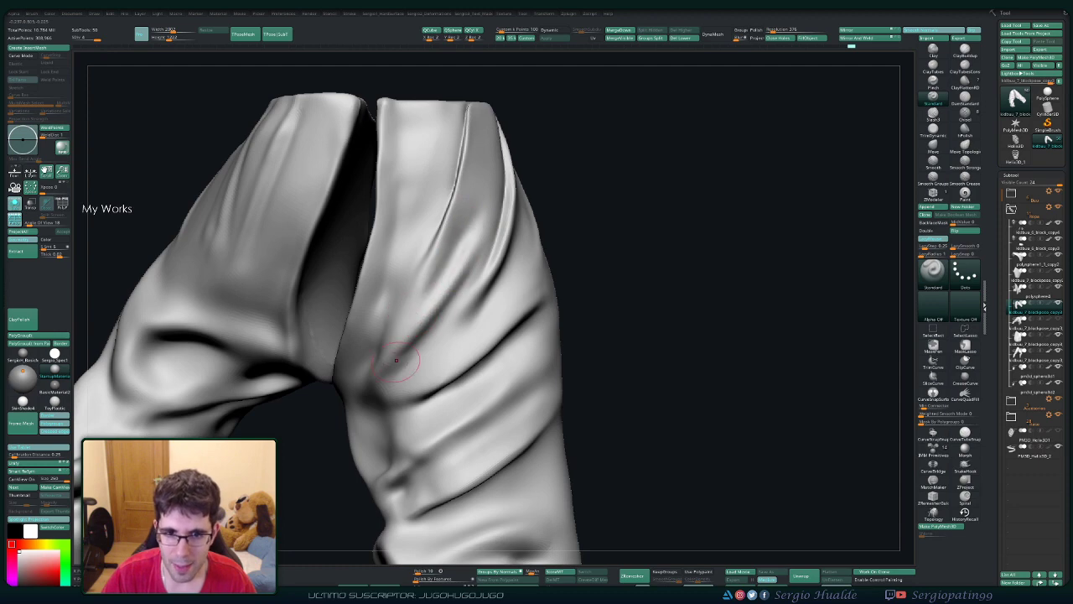
shift+drag(473, 276, 463, 254)
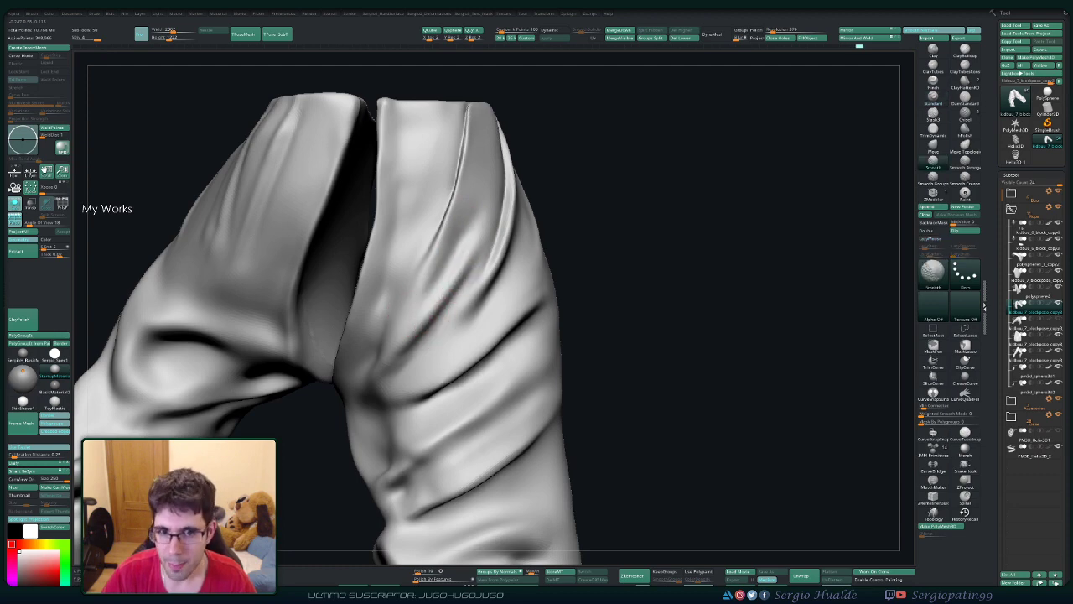
drag(620, 277, 586, 285)
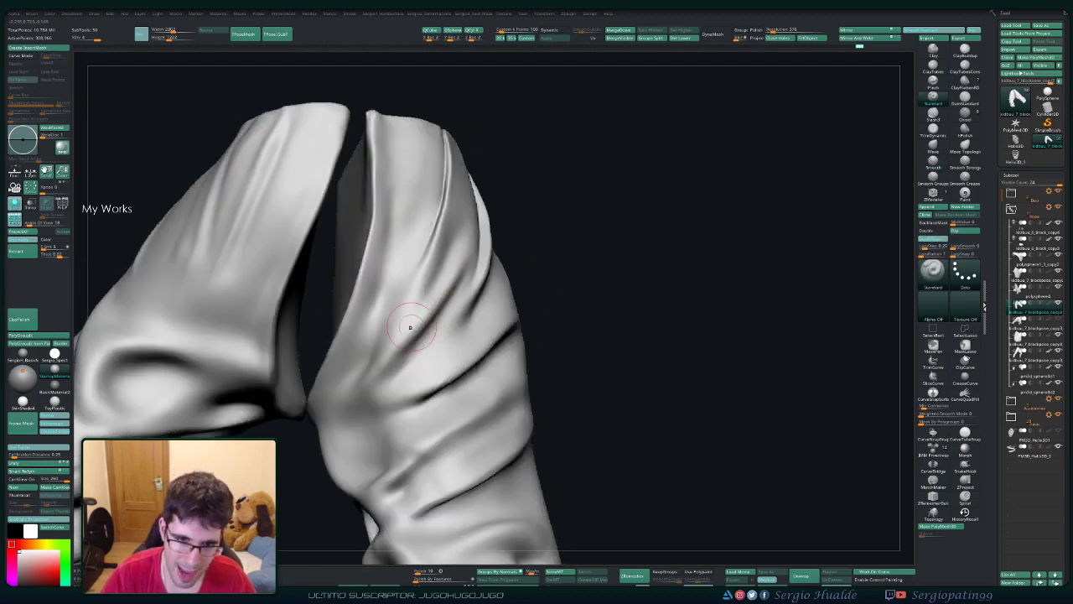
key(shift)
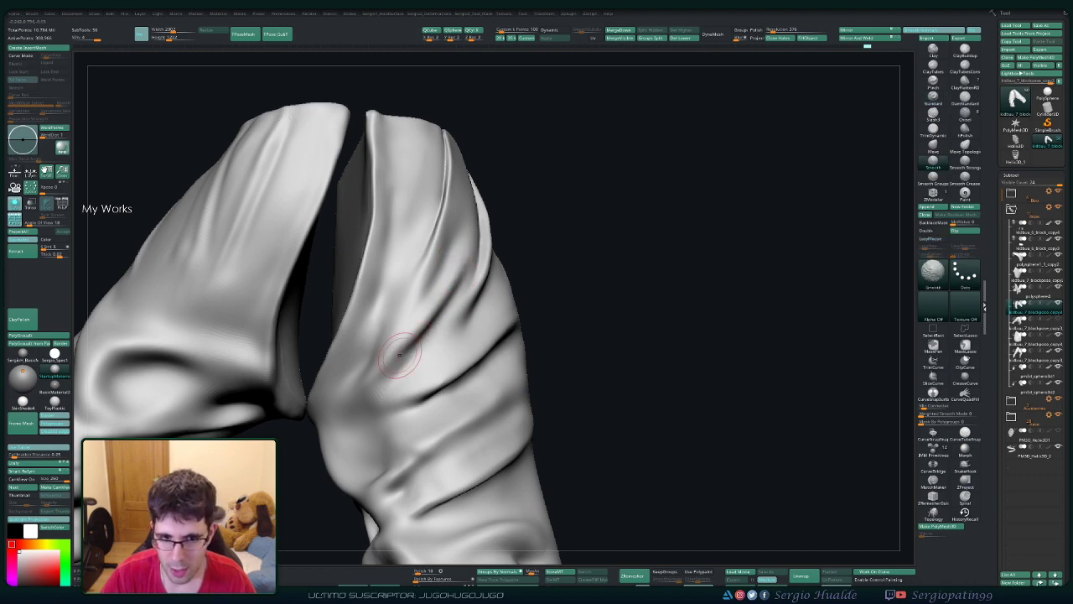
mouse_move(423, 336)
mouse_down()
mouse_move(435, 316)
mouse_move(437, 331)
mouse_up()
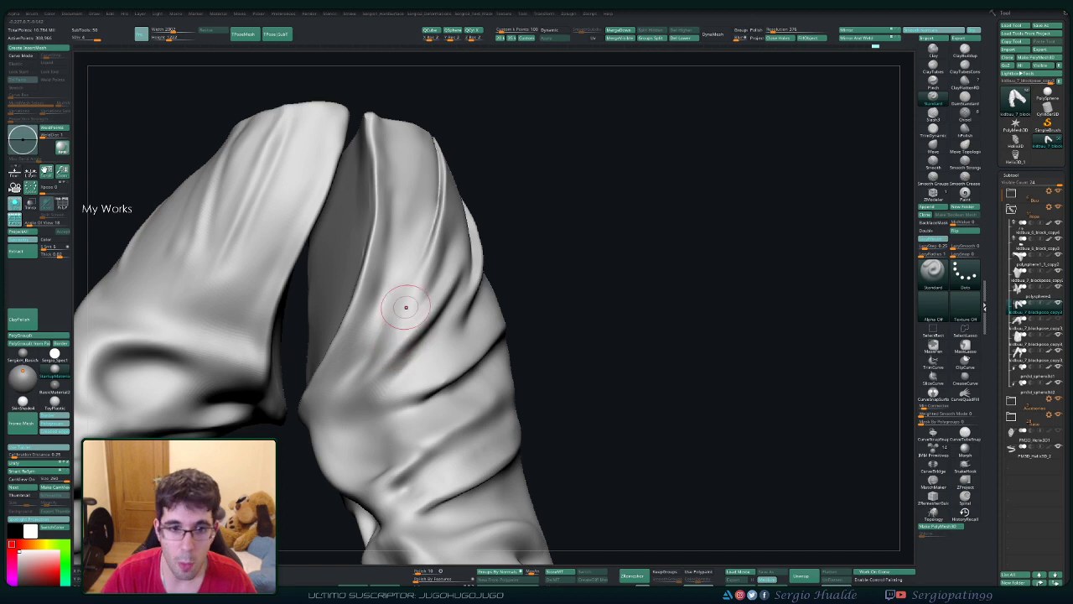
drag(422, 289, 435, 290)
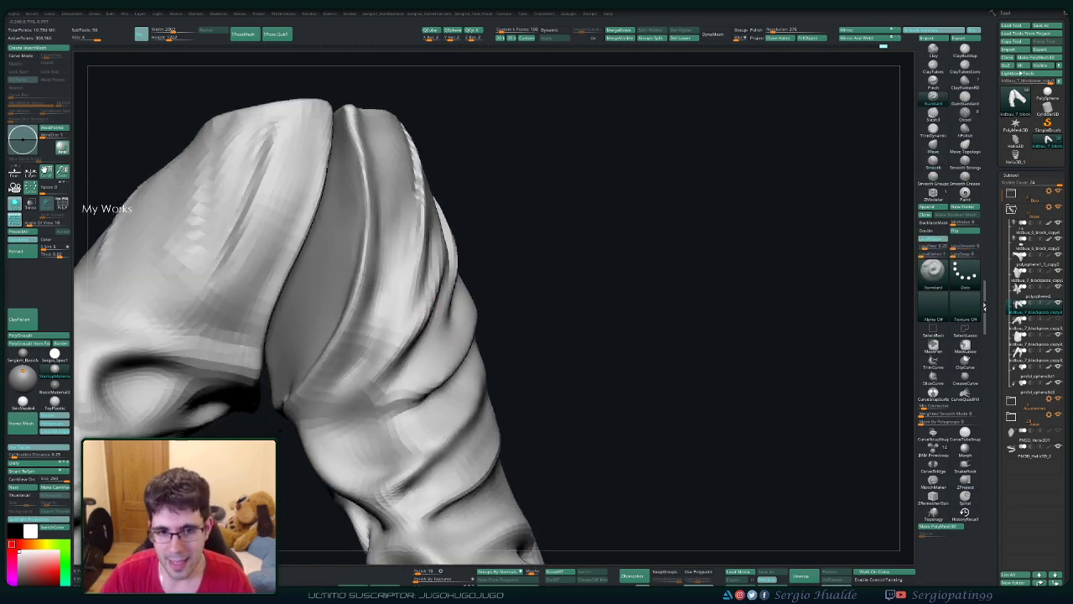
Step: Smooth the upper and right waist folds, then orbit to the waistband top
shift+drag(457, 251, 445, 230)
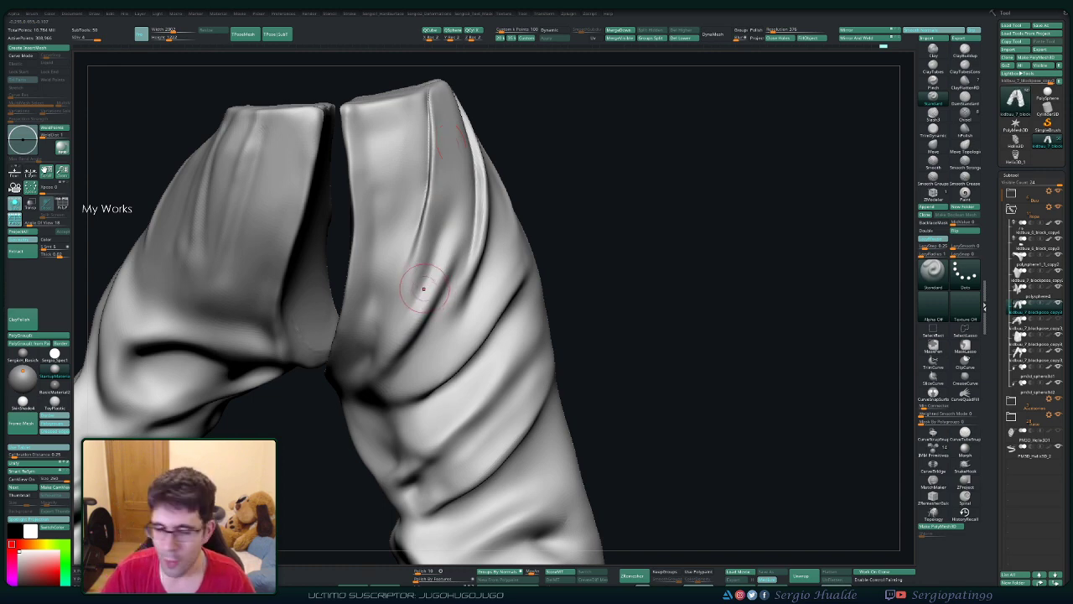
shift+drag(420, 288, 441, 284)
mouse_move(443, 283)
right_down()
mouse_move(445, 259)
mouse_move(461, 277)
right_up()
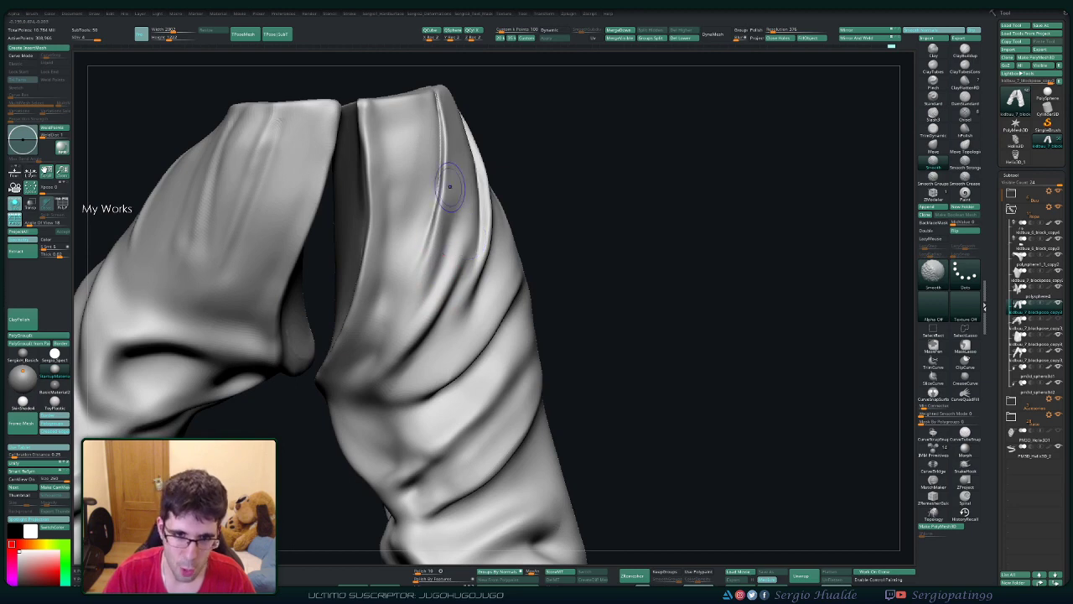
right_drag(407, 283, 416, 271)
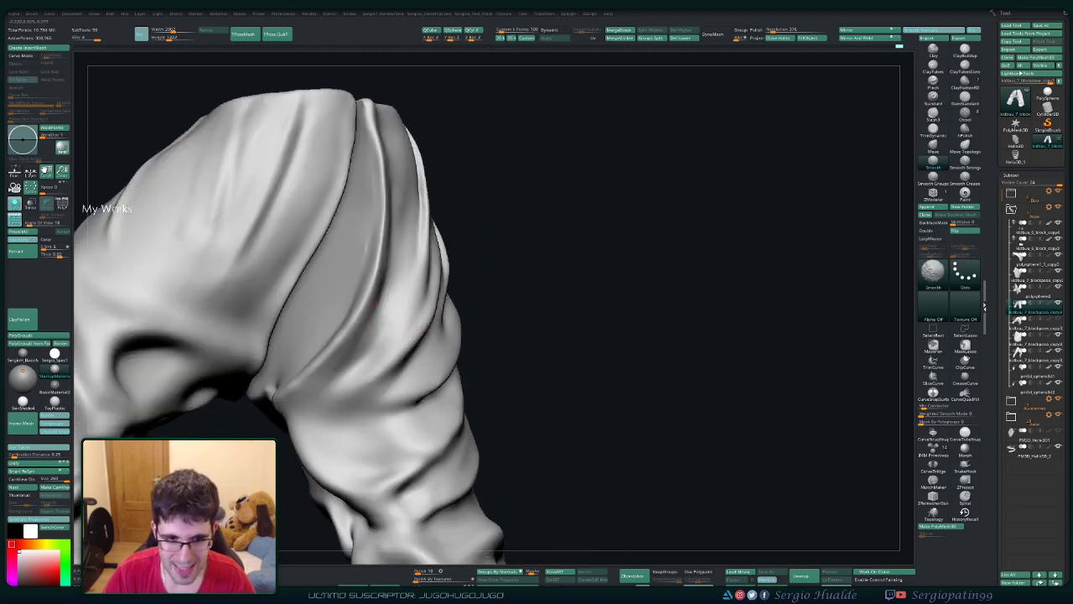
mouse_move(361, 243)
right_down()
mouse_move(364, 292)
mouse_move(400, 245)
right_up()
key(shift)
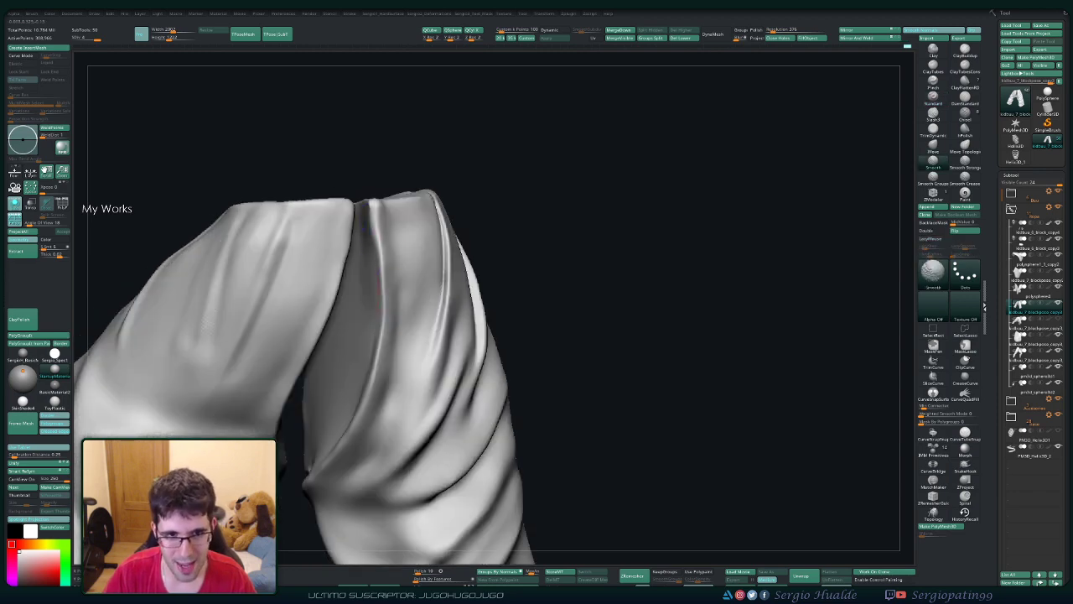
right_drag(302, 293, 335, 268)
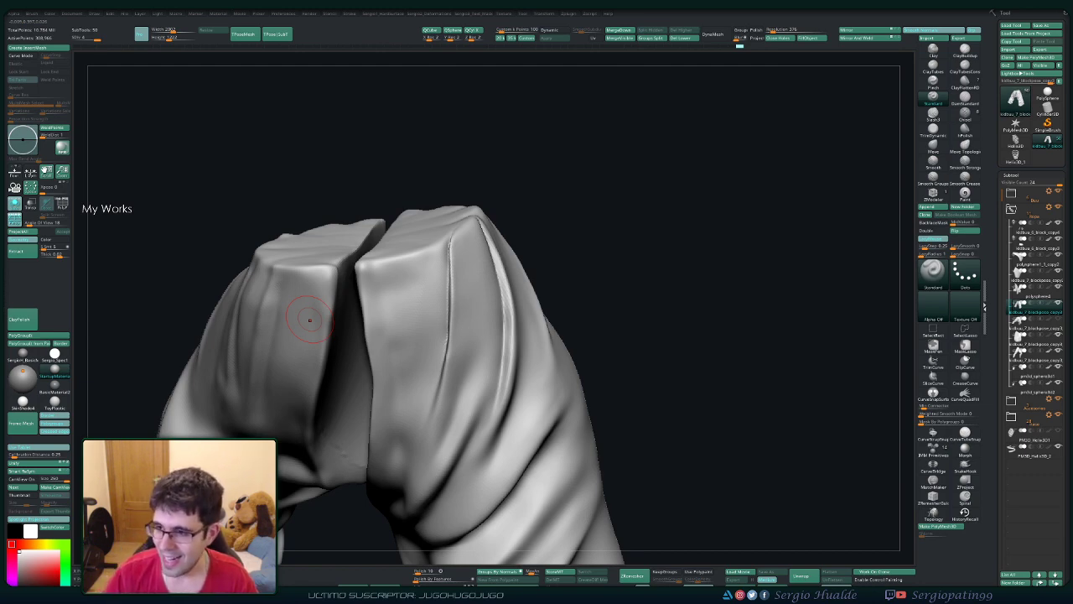
Step: Carve and smooth a crease along the waistband fold, adjusting it with the Move brush
drag(447, 311, 477, 216)
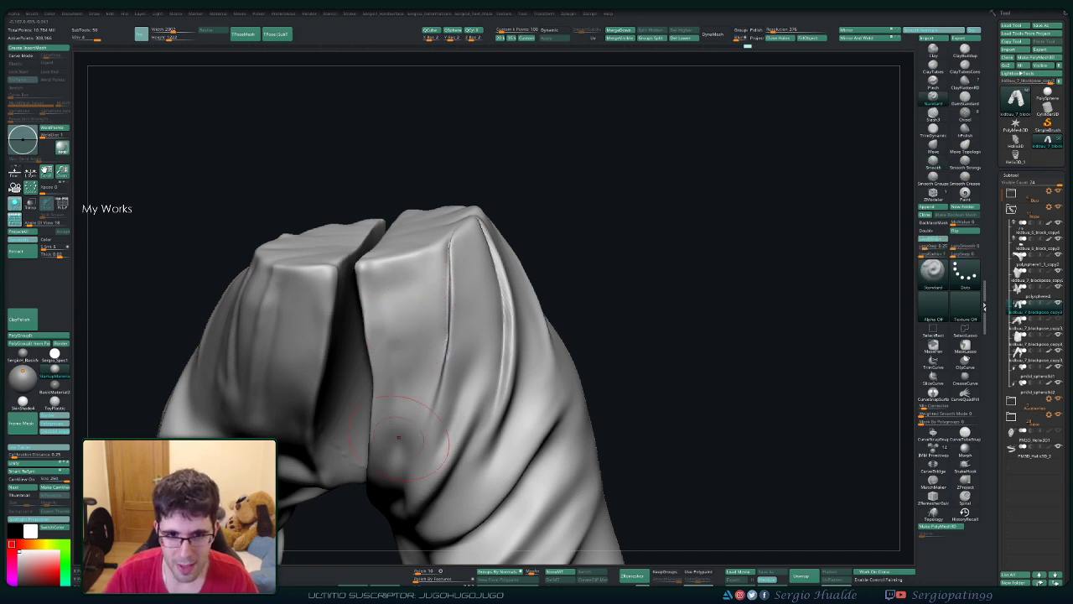
shift+drag(461, 251, 452, 332)
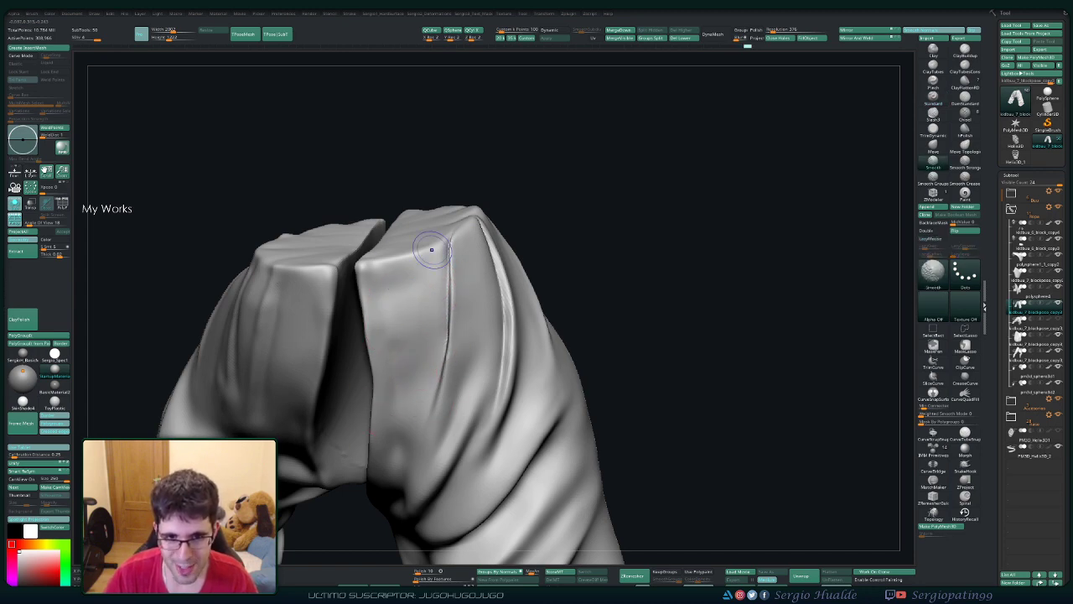
mouse_move(411, 402)
right_down()
mouse_move(452, 379)
mouse_move(486, 276)
mouse_move(431, 383)
right_up()
key(b)
key(m)
key(v)
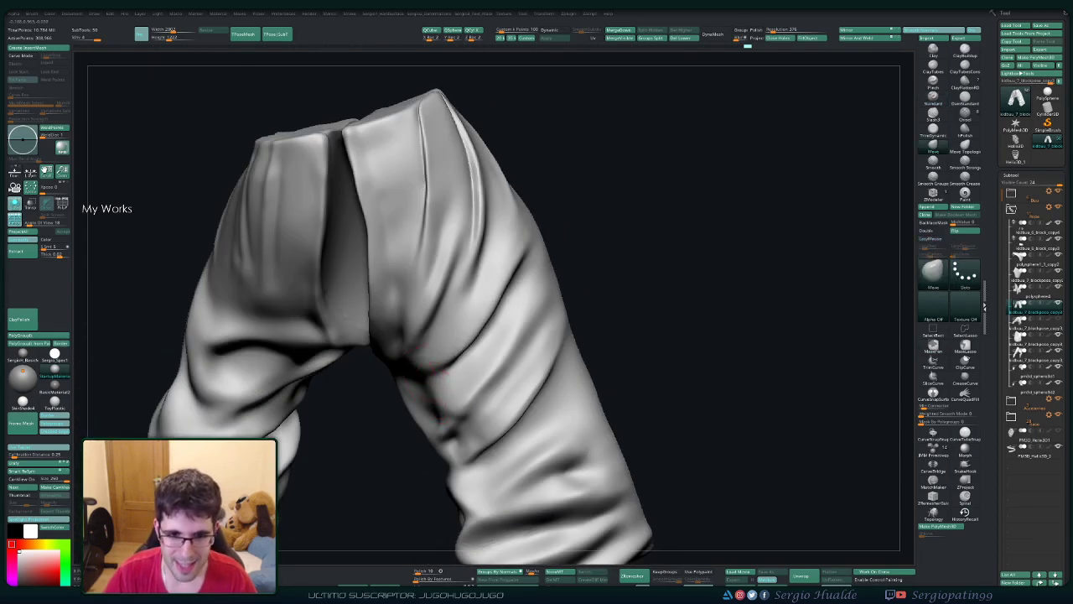
mouse_move(417, 378)
right_down()
mouse_move(423, 415)
mouse_move(414, 361)
mouse_move(442, 358)
mouse_move(415, 335)
mouse_move(399, 367)
right_up()
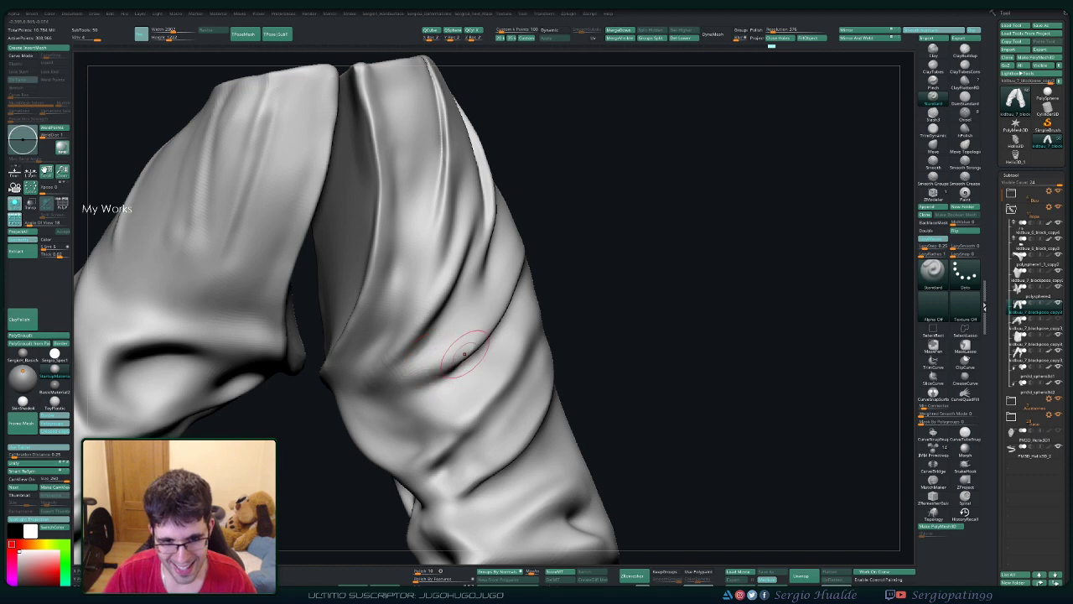
key(shift)
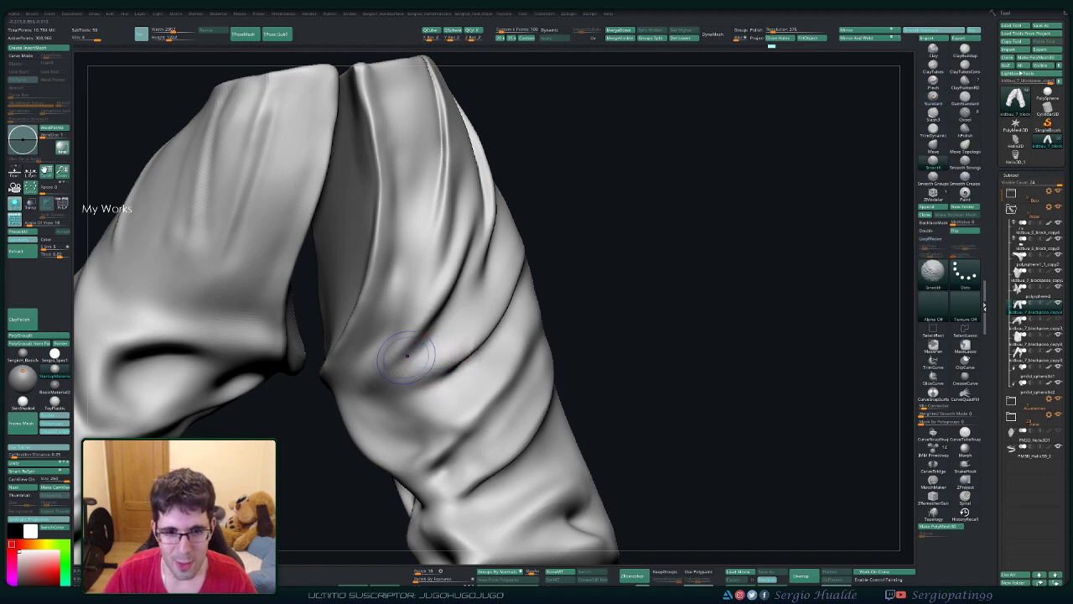
Step: Zoom out and orbit around the trousers to review the right leg folds
right_drag(366, 388, 405, 343)
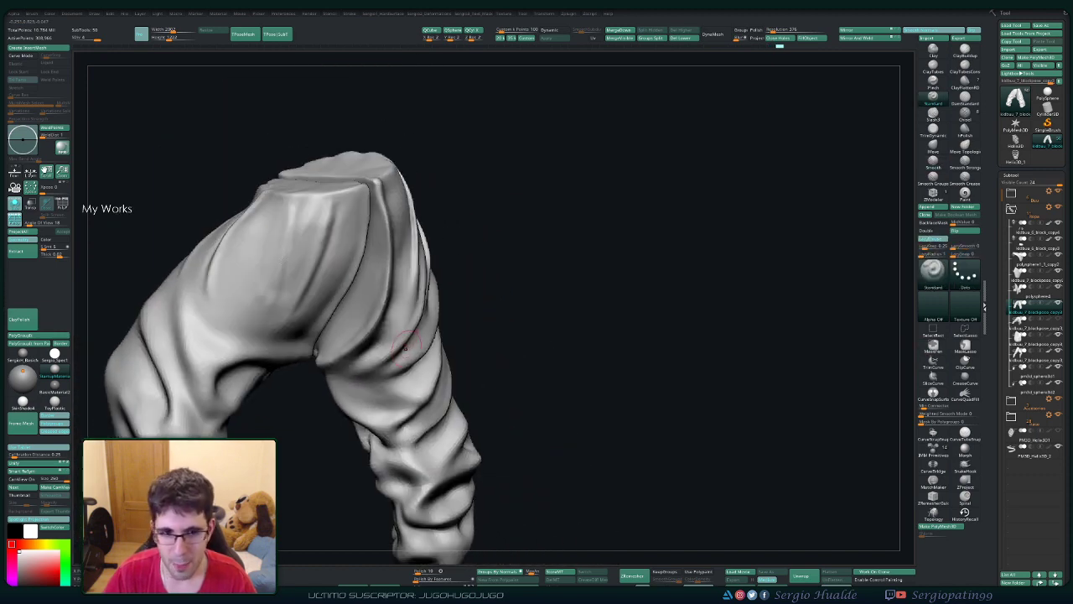
mouse_move(498, 311)
right_down()
mouse_move(443, 311)
mouse_move(405, 339)
right_up()
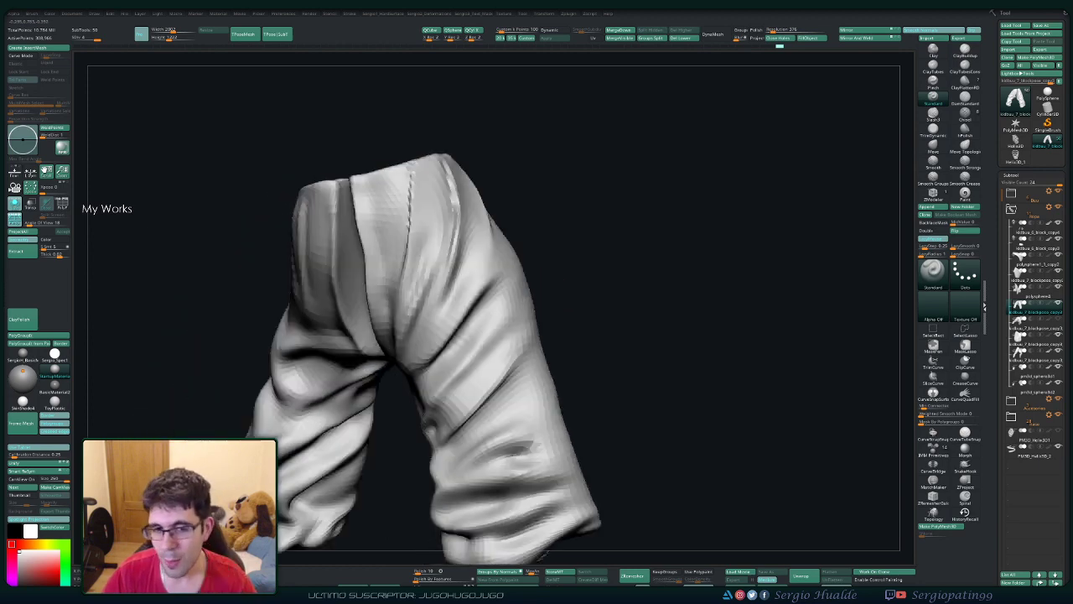
mouse_move(445, 311)
right_down()
mouse_move(483, 323)
mouse_move(460, 346)
right_up()
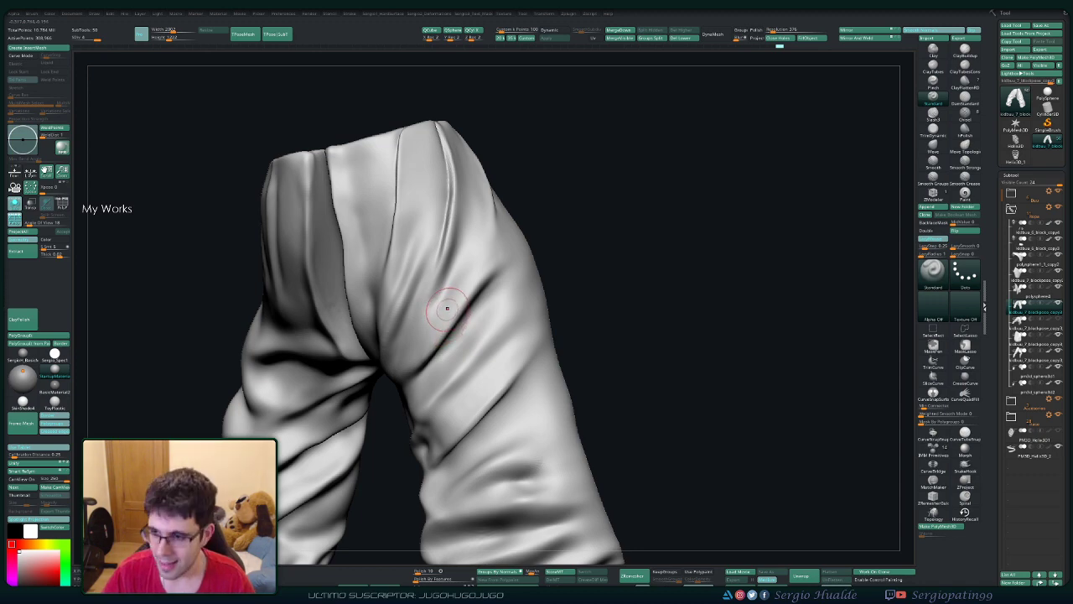
right_drag(447, 309, 486, 335)
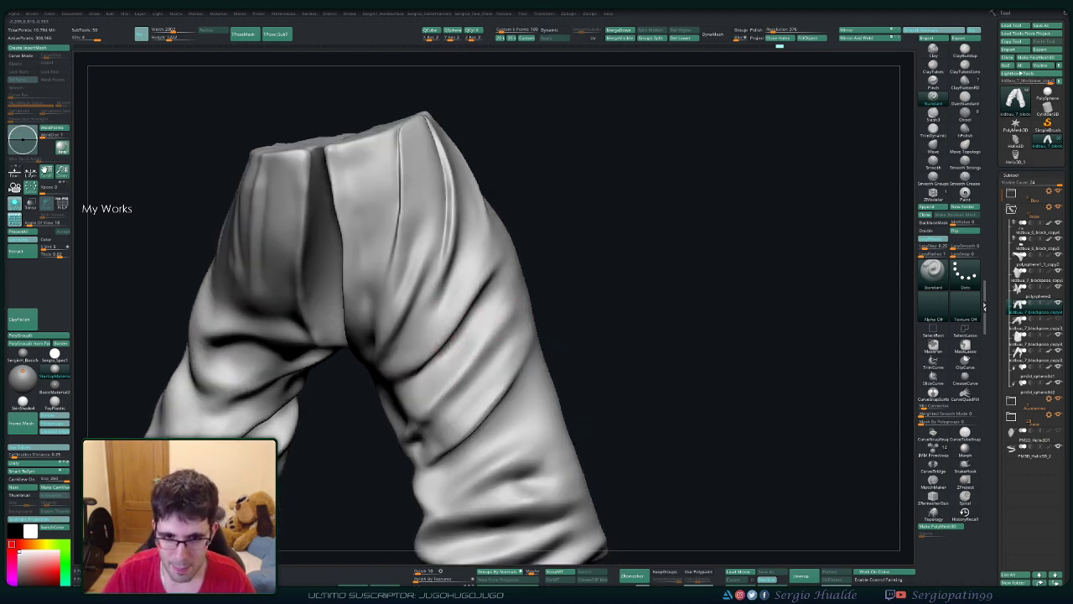
mouse_move(422, 399)
right_down()
mouse_move(431, 299)
mouse_move(453, 335)
right_up()
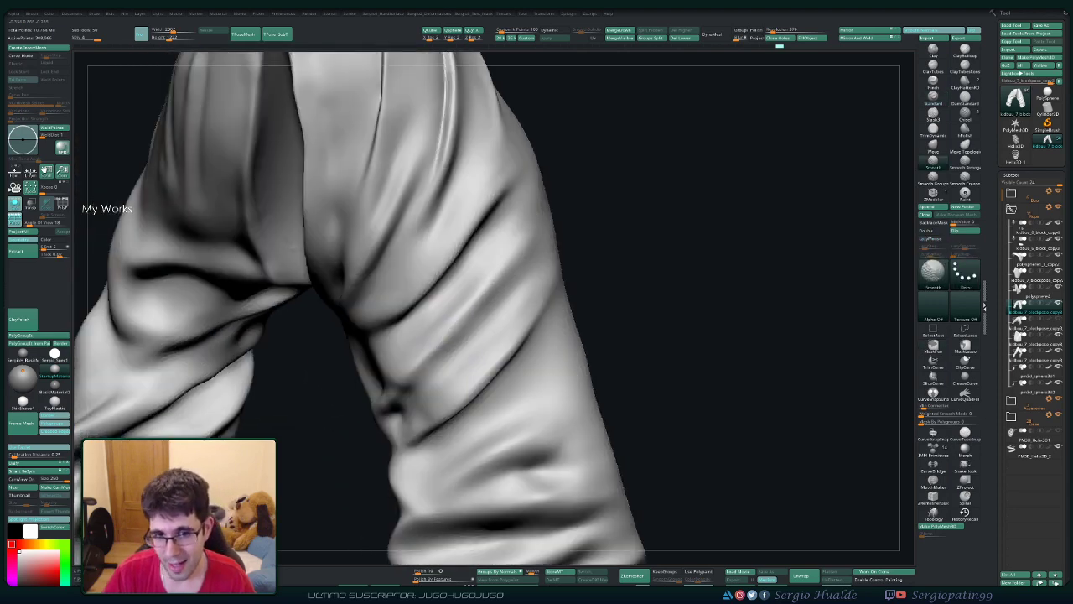
mouse_move(452, 335)
right_down()
mouse_move(479, 335)
mouse_move(430, 319)
mouse_move(462, 307)
right_up()
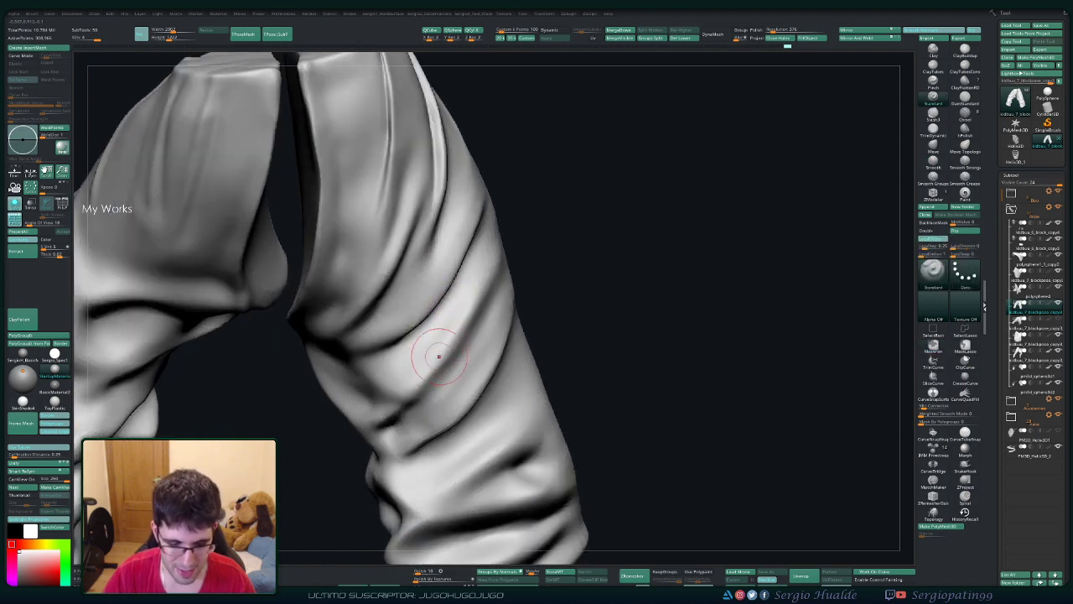
Step: Smooth the wrinkles on the lower trouser leg
key(shift)
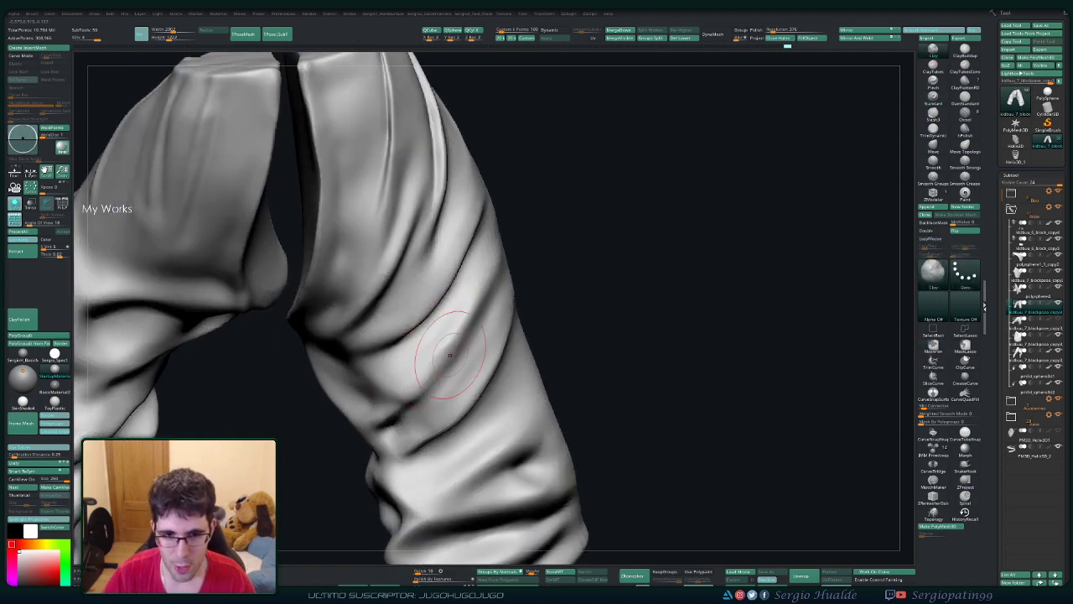
right_drag(420, 386, 444, 348)
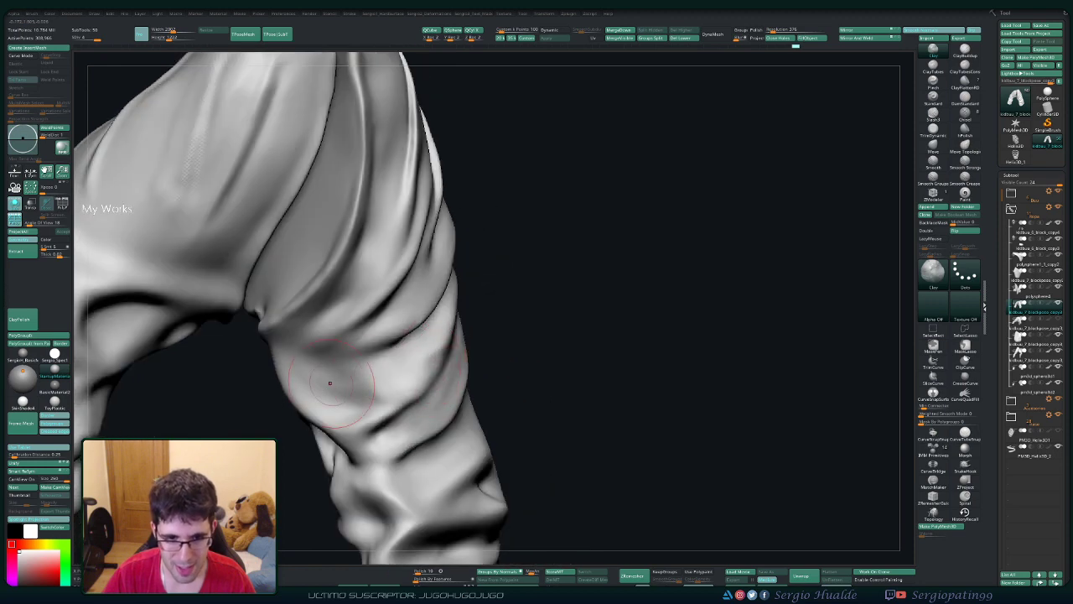
mouse_move(369, 379)
right_down()
mouse_move(394, 402)
mouse_move(336, 379)
right_up()
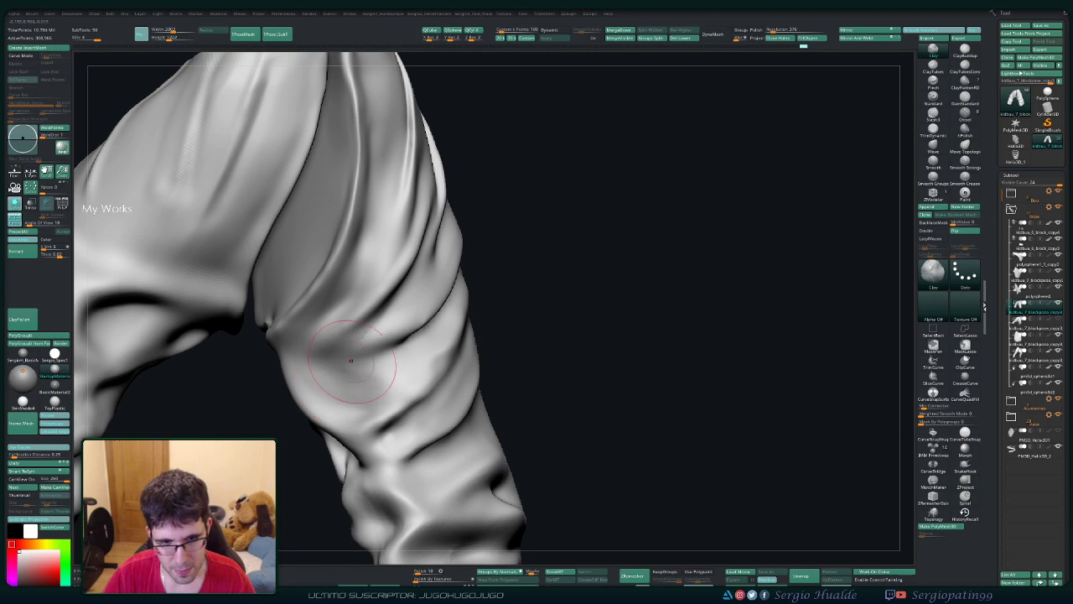
right_drag(410, 381, 403, 378)
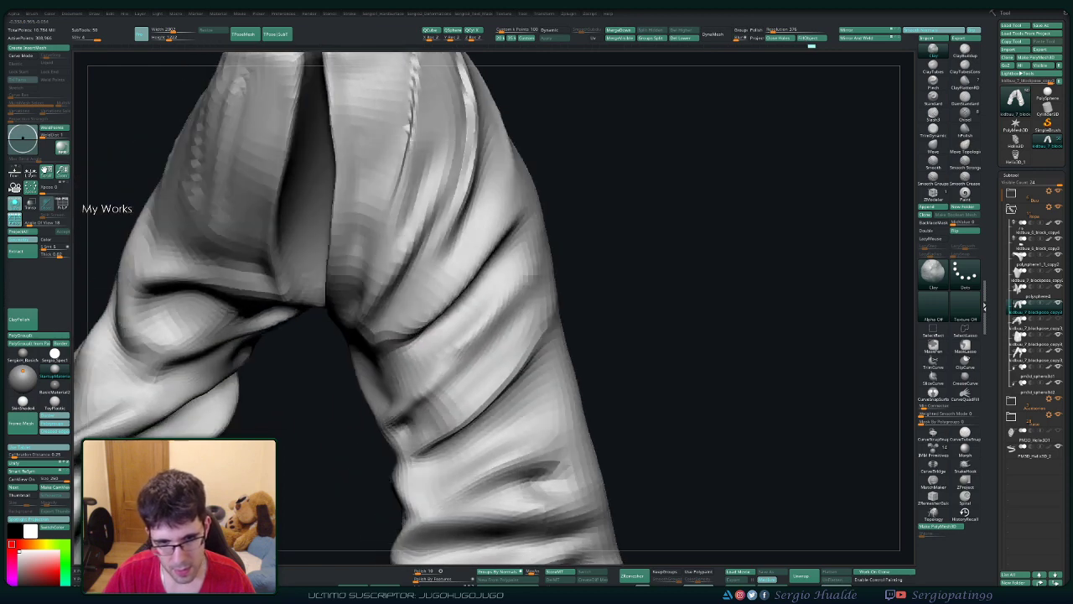
shift+drag(403, 378, 369, 401)
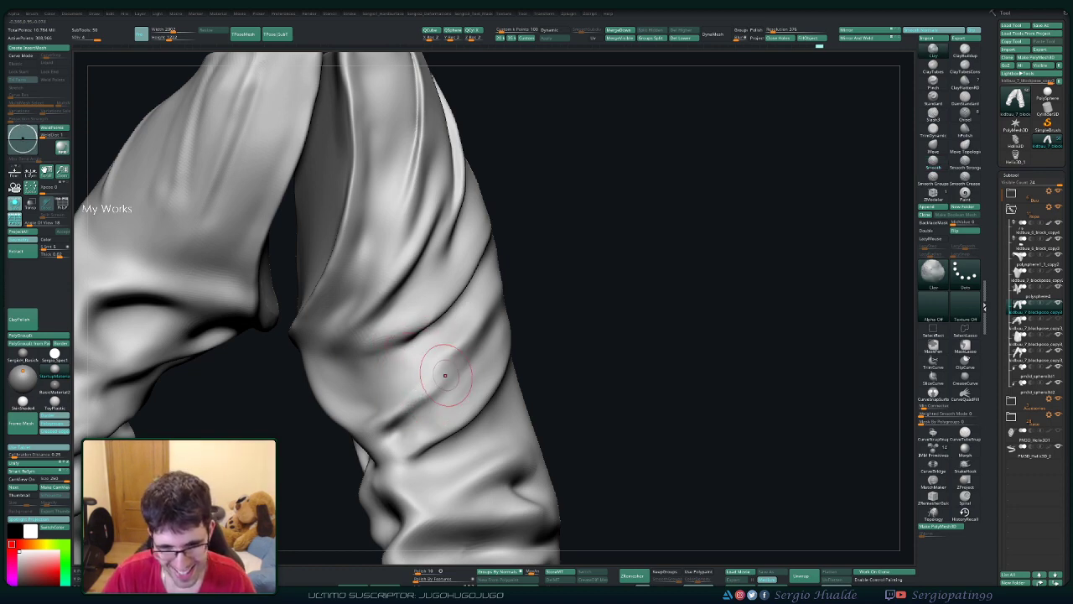
key(shift)
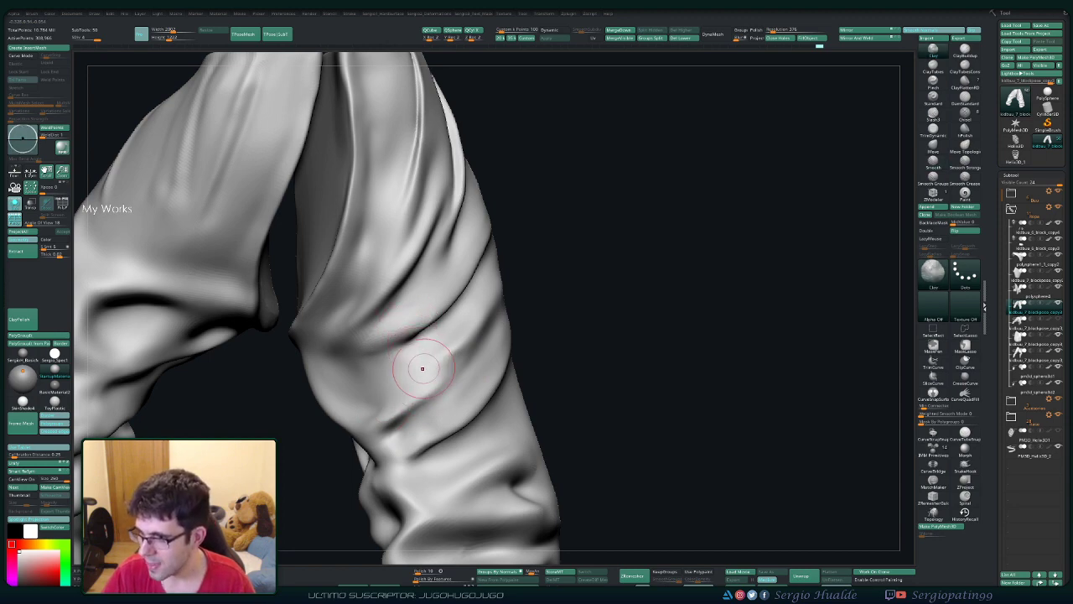
Step: Orbit to show the crotch and both legs, softening wrinkles on the leg fold
right_drag(432, 357, 420, 358)
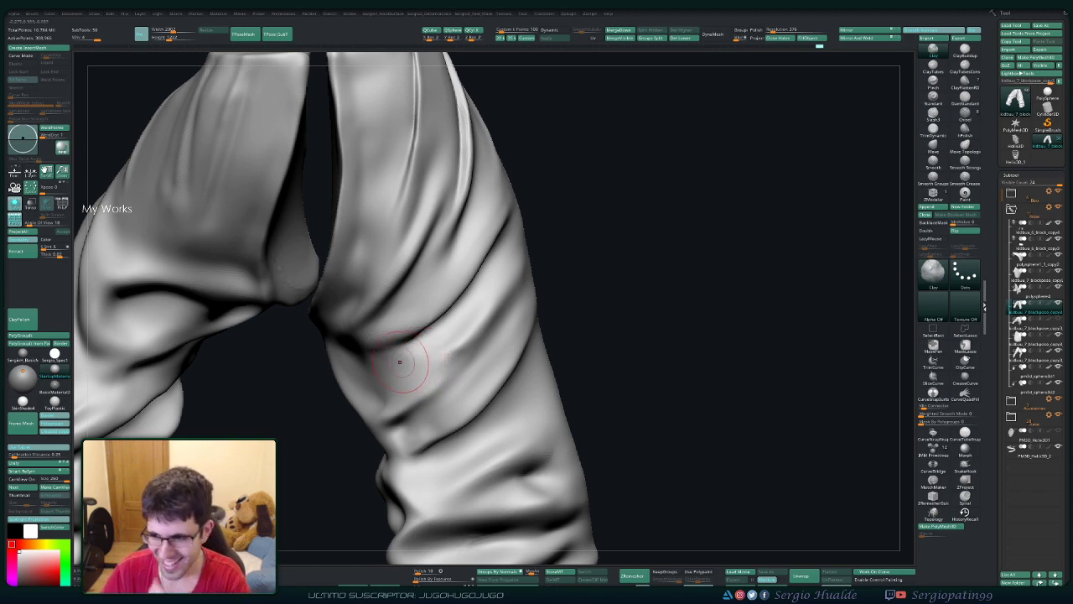
right_drag(429, 353, 410, 357)
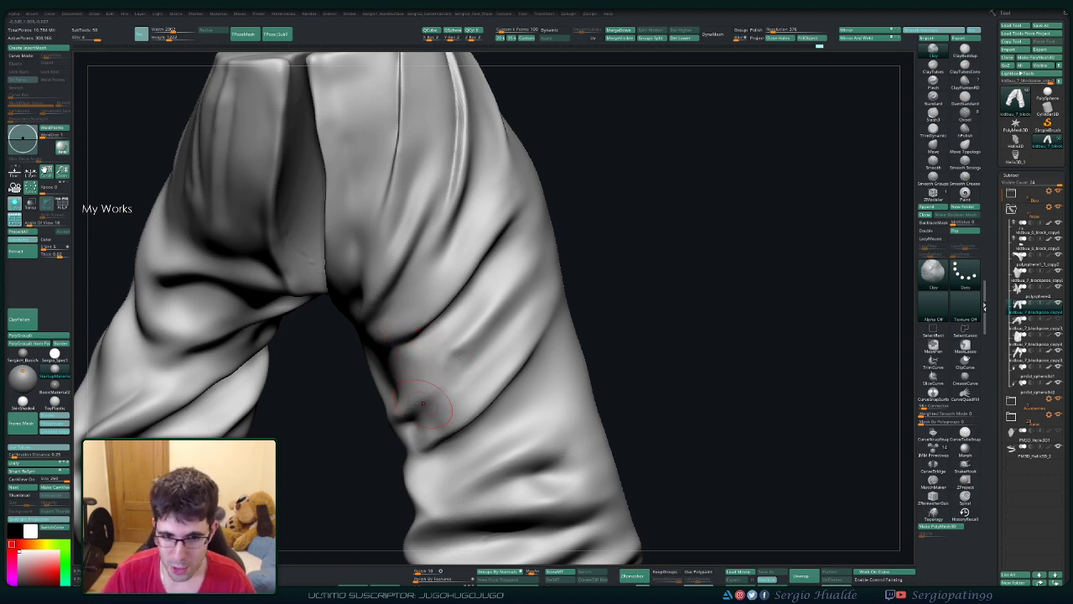
right_drag(461, 366, 377, 360)
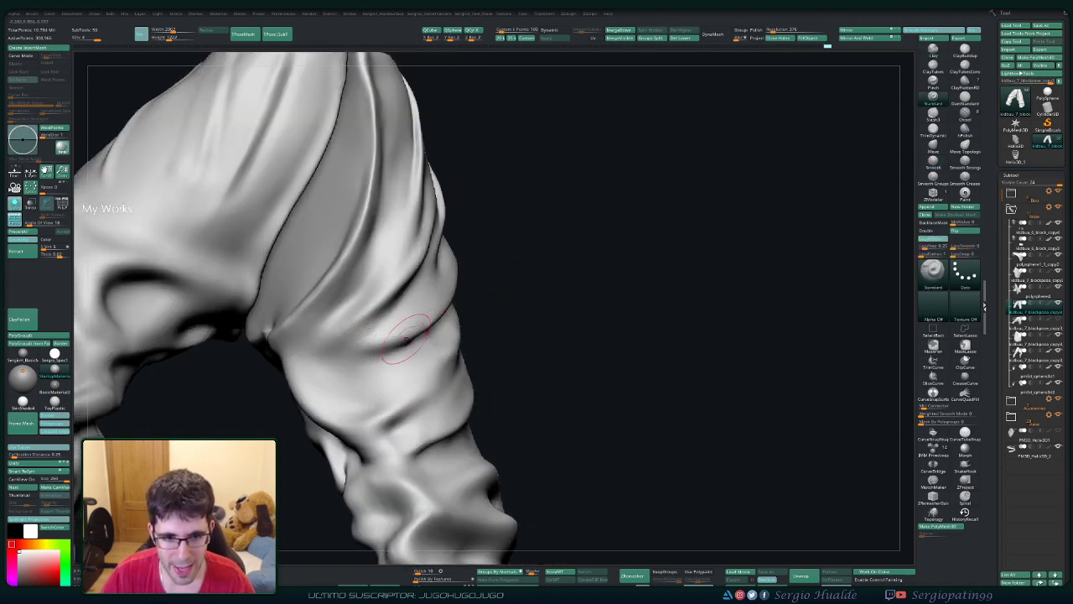
shift+drag(324, 372, 321, 345)
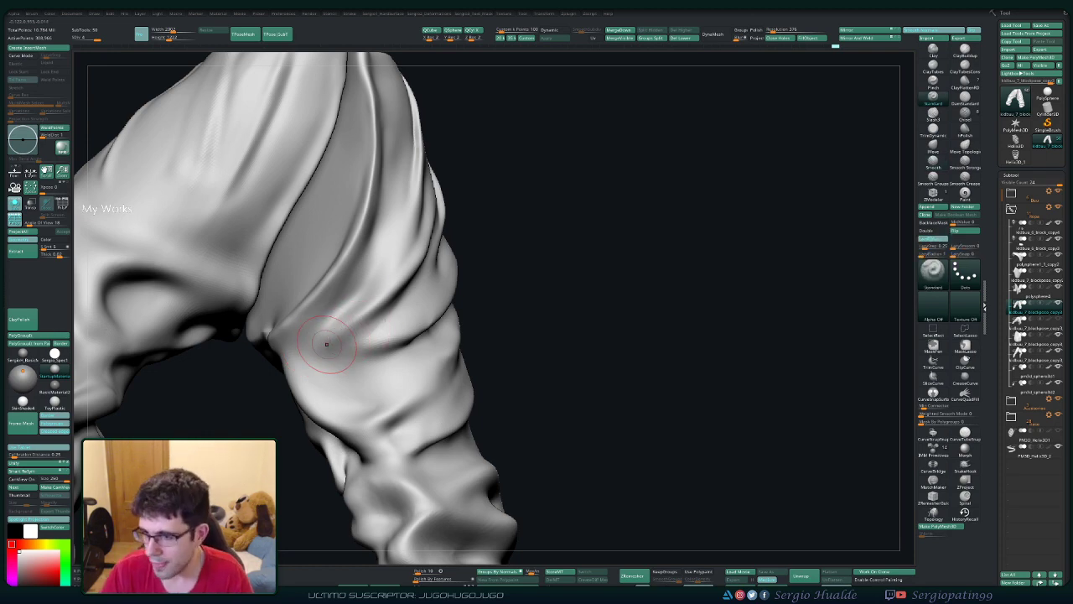
mouse_move(347, 307)
right_down()
mouse_move(307, 346)
mouse_move(357, 334)
right_up()
mouse_move(332, 423)
right_down()
mouse_move(432, 432)
mouse_move(403, 401)
right_up()
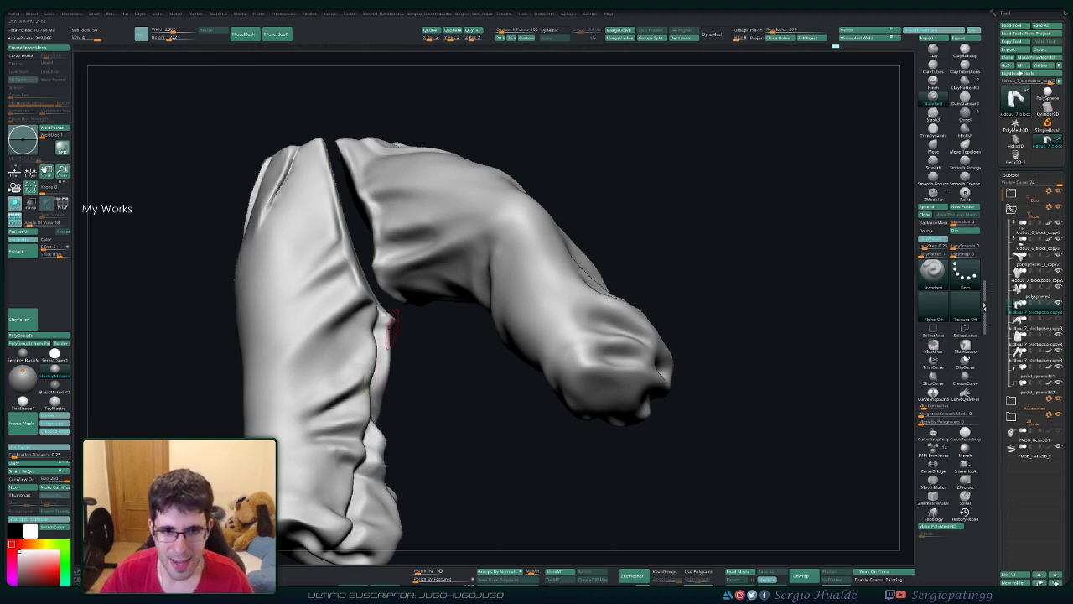
Step: Clear the old mask and mask a strip down the leg's centre through the lower folds
ctrl+drag(390, 336, 370, 367)
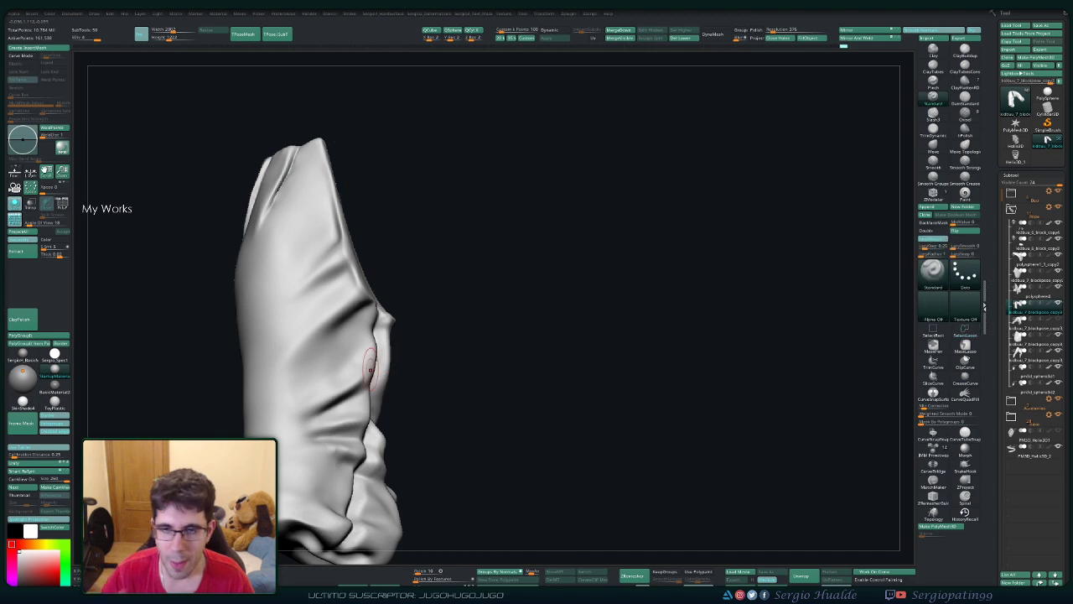
drag(455, 347, 839, 332)
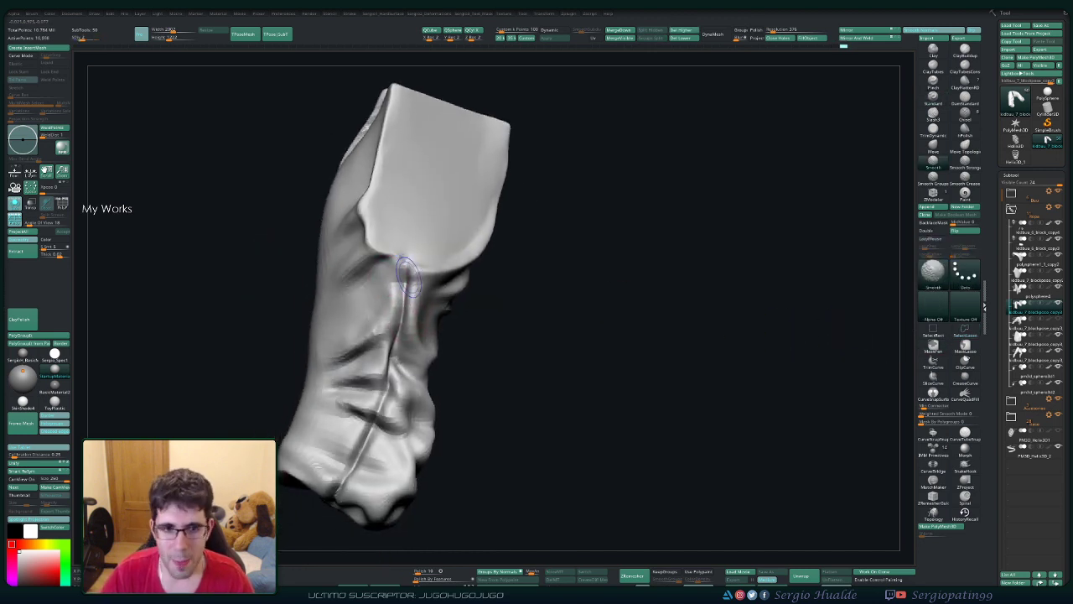
ctrl+right_drag(401, 285, 405, 248)
mouse_move(405, 248)
ctrl+mouse_down()
mouse_move(394, 339)
mouse_move(352, 461)
ctrl+mouse_up()
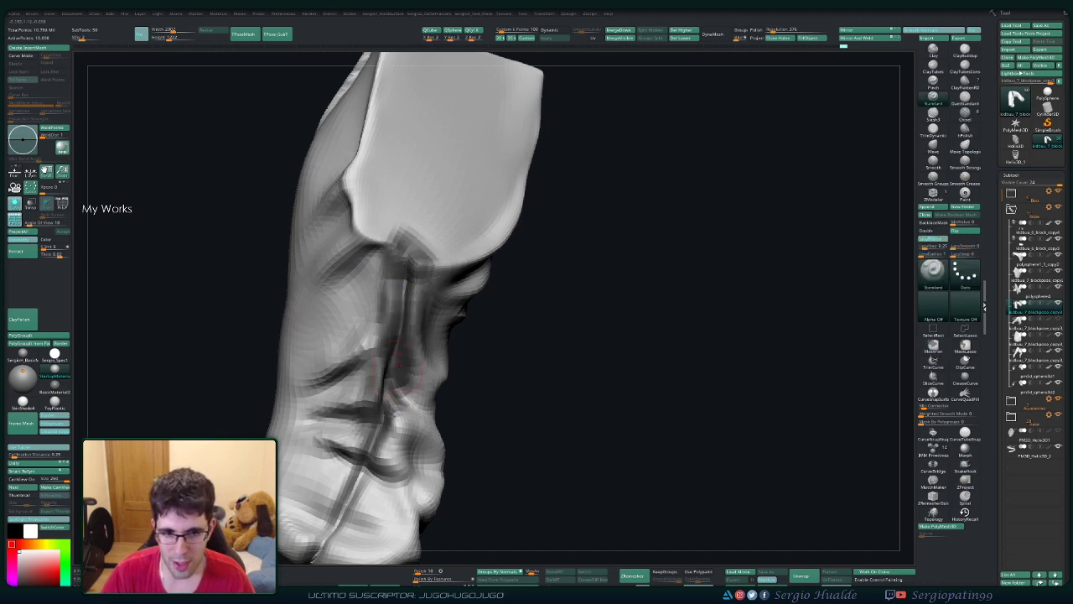
mouse_move(587, 277)
mouse_down()
mouse_move(414, 270)
mouse_move(403, 248)
mouse_move(419, 167)
mouse_move(463, 179)
mouse_up()
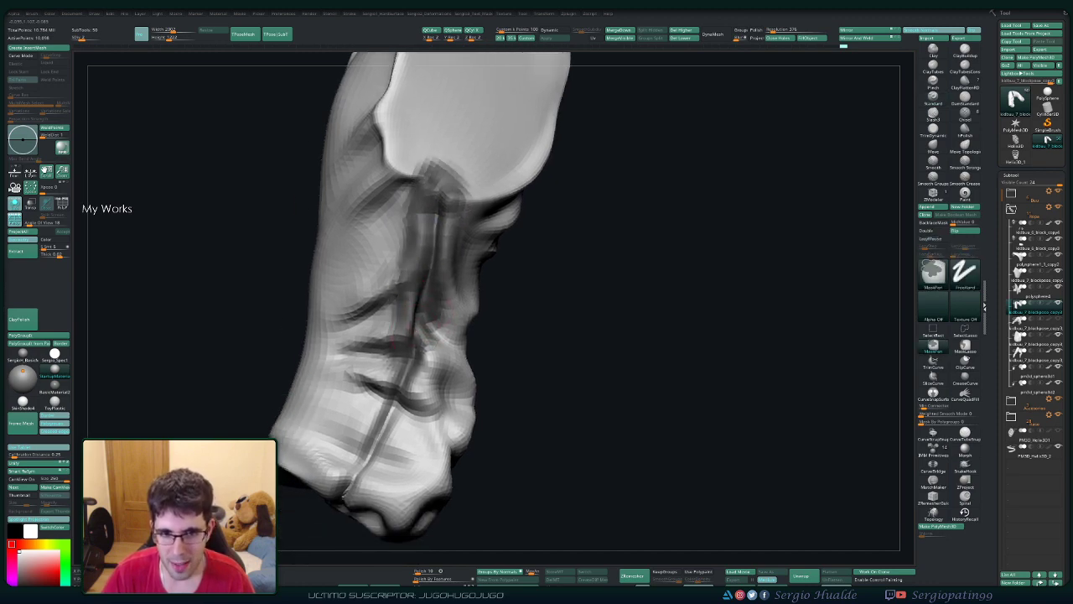
ctrl+drag(446, 285, 424, 385)
ctrl+drag(440, 335, 386, 435)
ctrl+drag(386, 360, 378, 419)
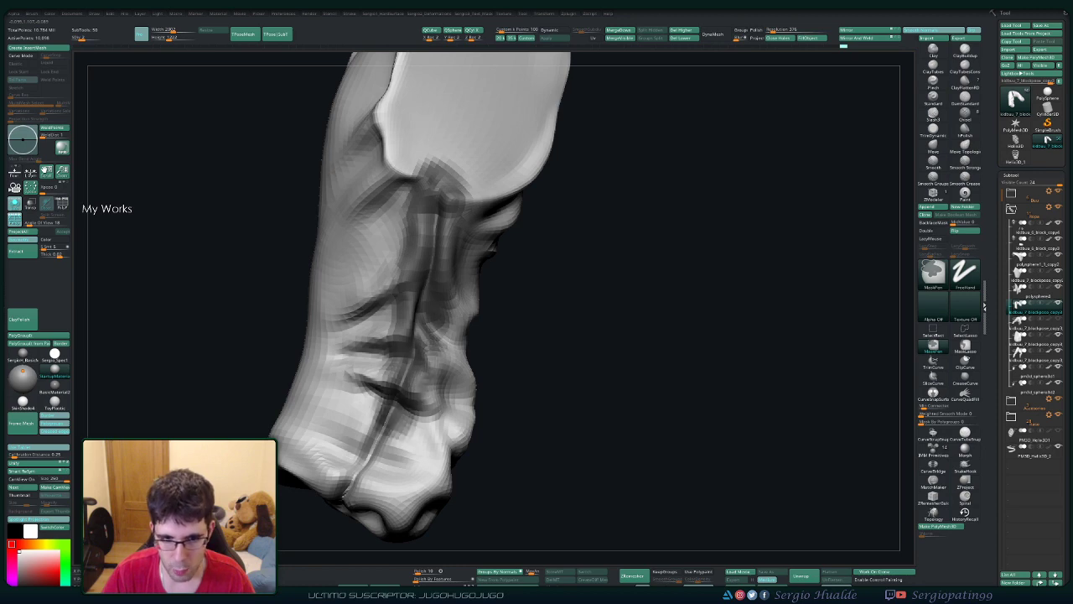
mouse_move(381, 382)
ctrl+mouse_down()
mouse_move(352, 470)
mouse_move(394, 494)
mouse_move(343, 495)
mouse_move(335, 427)
ctrl+mouse_up()
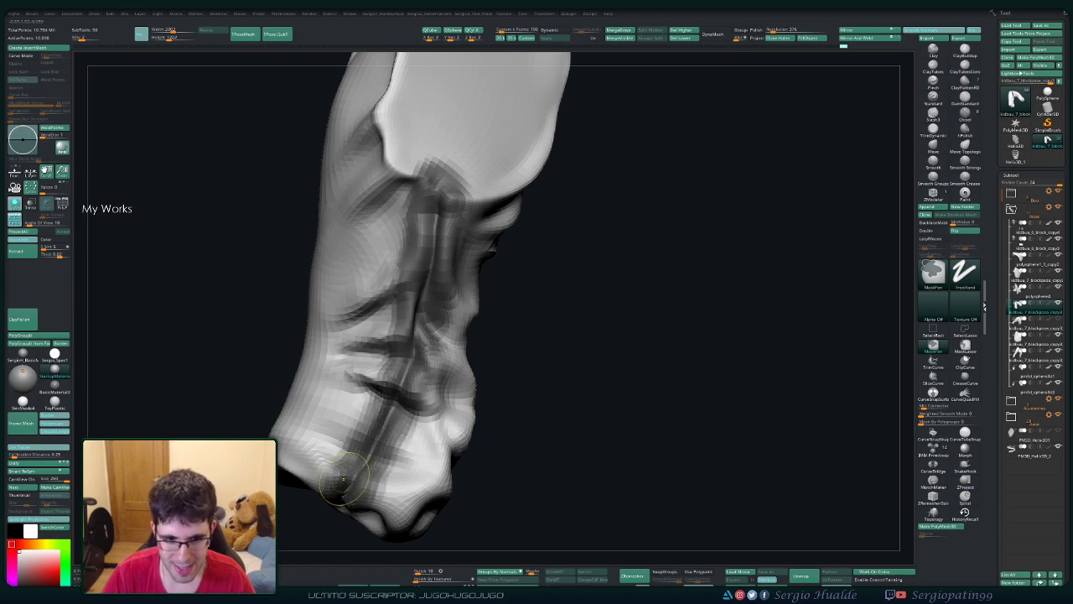
mouse_move(519, 469)
mouse_down()
mouse_move(373, 432)
mouse_move(375, 461)
mouse_up()
mouse_move(361, 362)
mouse_down()
mouse_move(355, 408)
mouse_move(370, 363)
mouse_up()
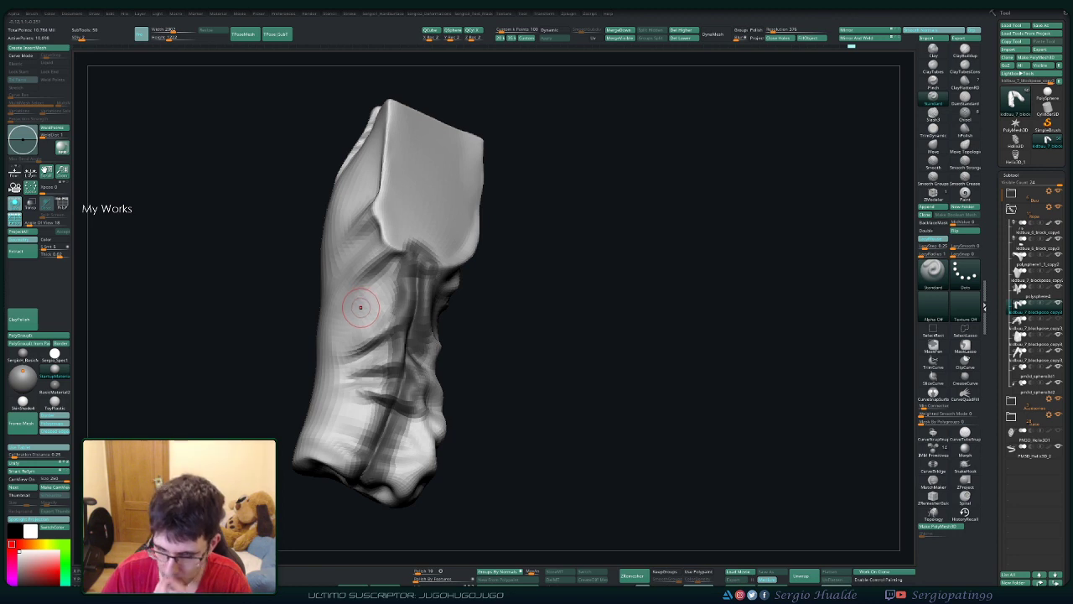
Step: Mask along the central vertical crease of the trouser leg, then clear the mask
drag(469, 309, 486, 308)
ctrl+drag(419, 251, 394, 469)
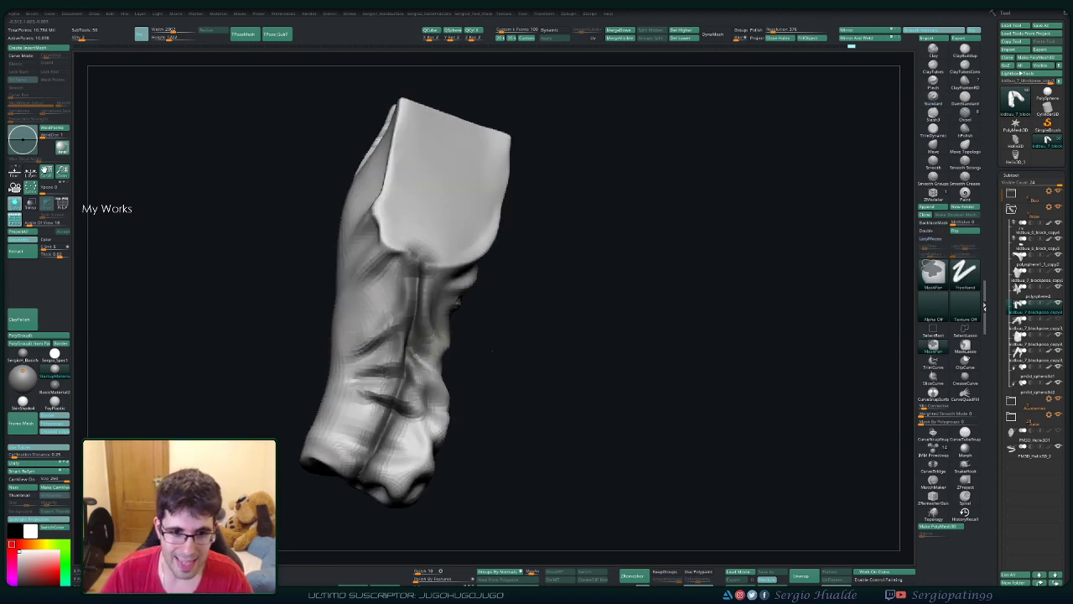
drag(486, 308, 387, 322)
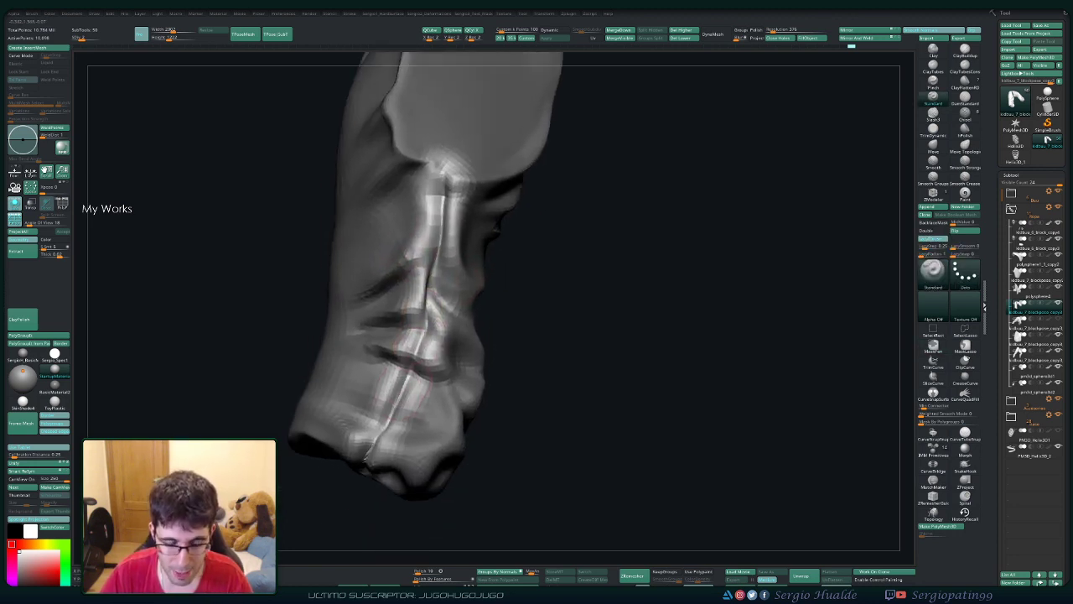
drag(503, 469, 386, 435)
Step: Pinch the crease above the cuff sharper with the Pinch brush (B-P-I), orbiting to check it
key(b)
key(p)
key(i)
drag(407, 392, 369, 440)
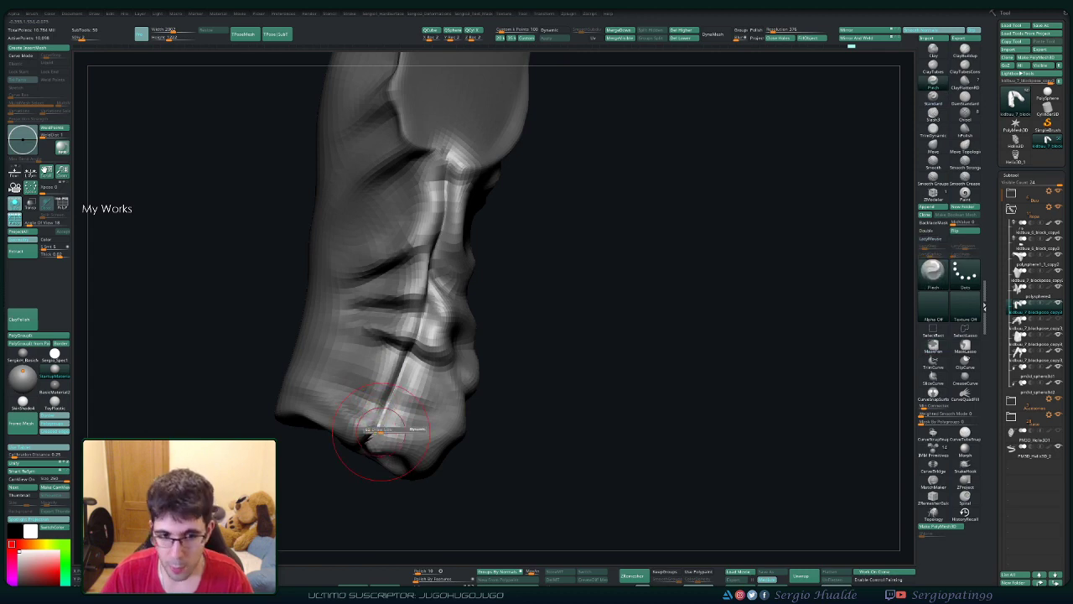
drag(394, 379, 372, 441)
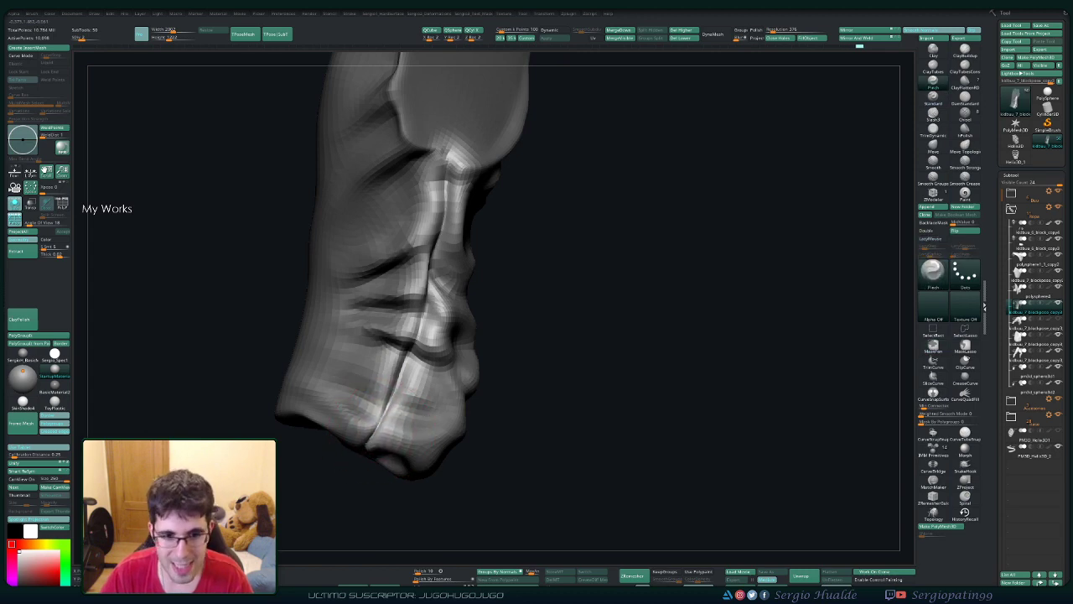
right_drag(412, 371, 368, 382)
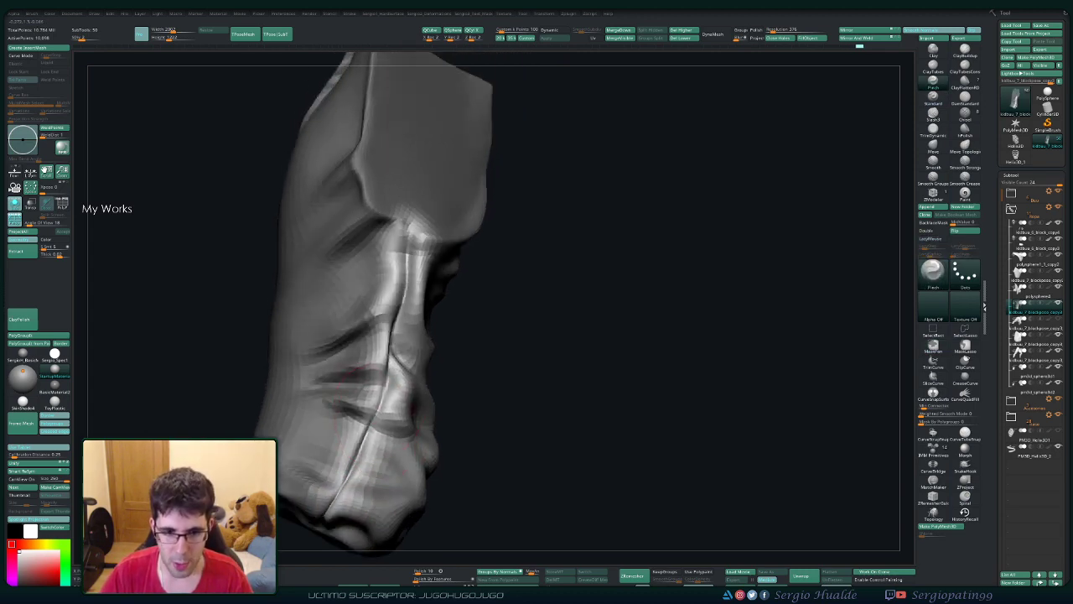
right_drag(394, 316, 329, 391)
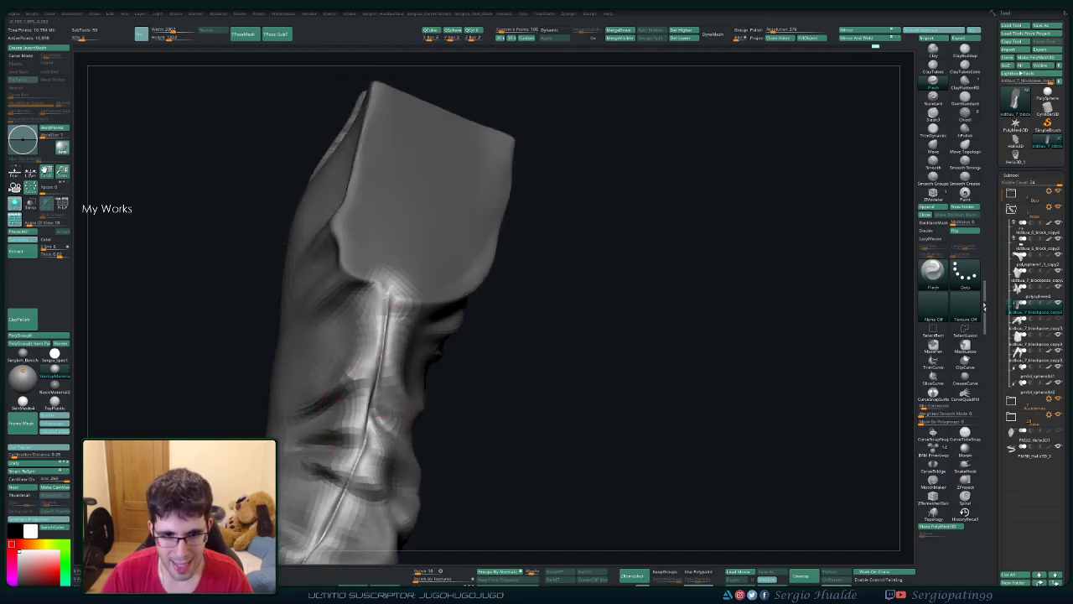
mouse_move(338, 509)
right_down()
mouse_move(394, 411)
mouse_move(396, 304)
right_up()
right_drag(410, 344, 403, 330)
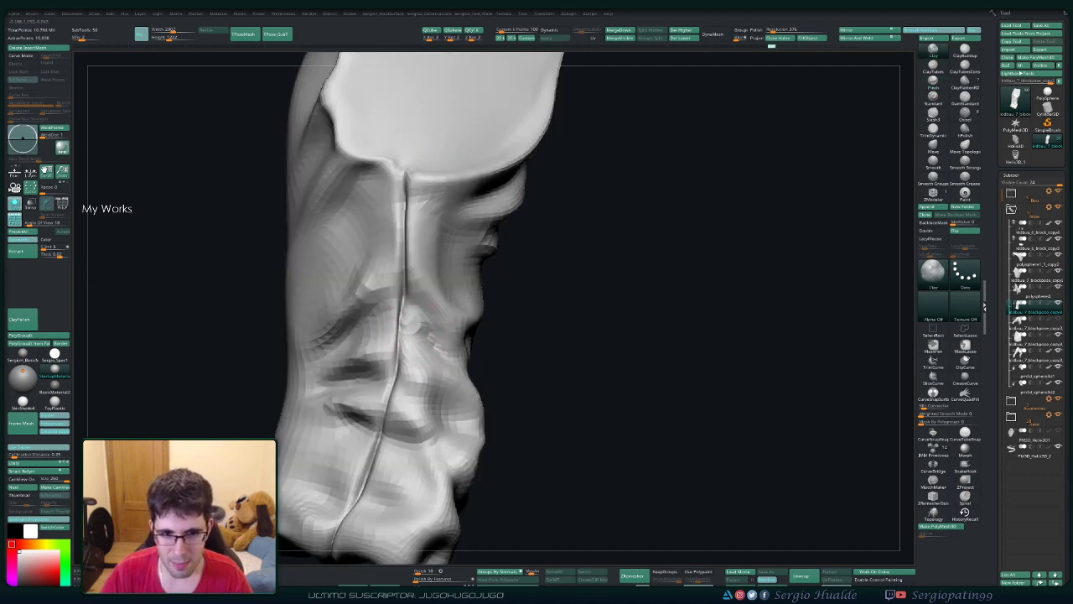
mouse_move(424, 353)
right_down()
mouse_move(461, 373)
mouse_move(453, 352)
mouse_move(469, 355)
right_up()
Step: Smooth the bumpy folds beside the central crease near the bottom of the leg
key(shift)
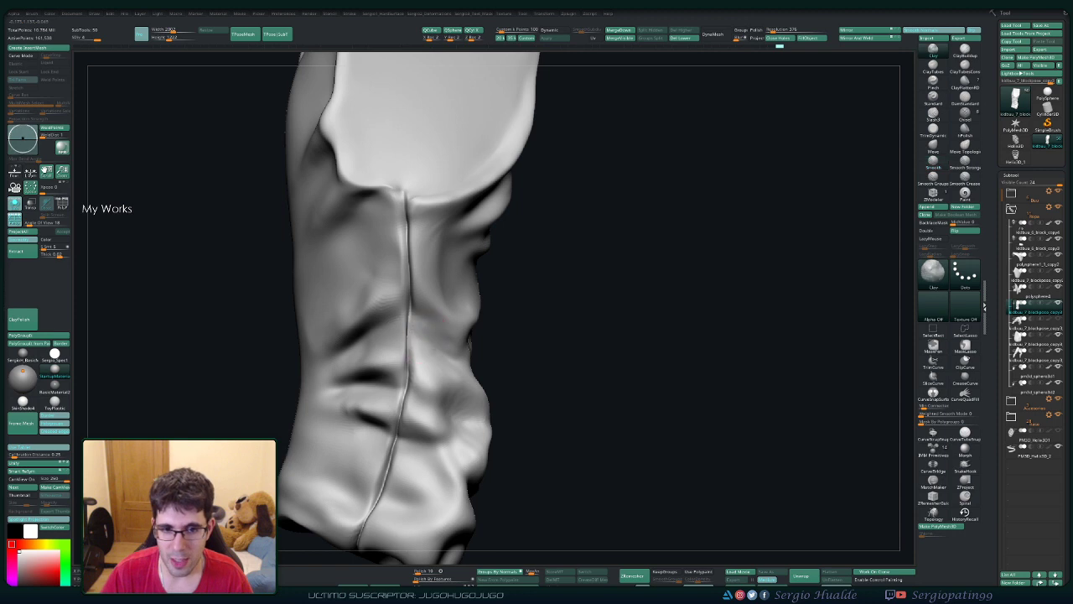
shift+drag(438, 353, 432, 368)
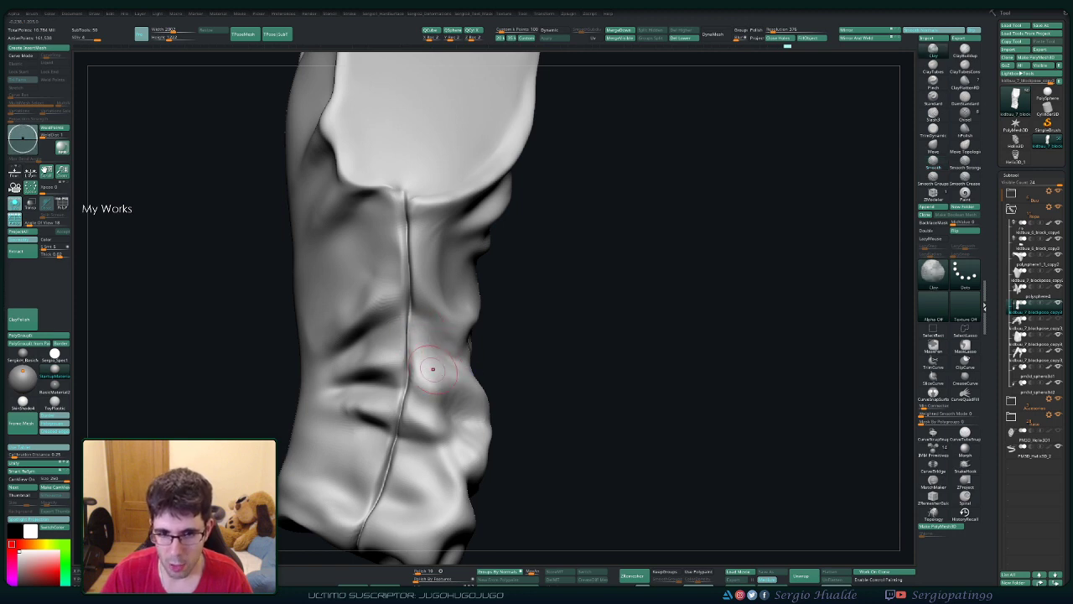
key(shift)
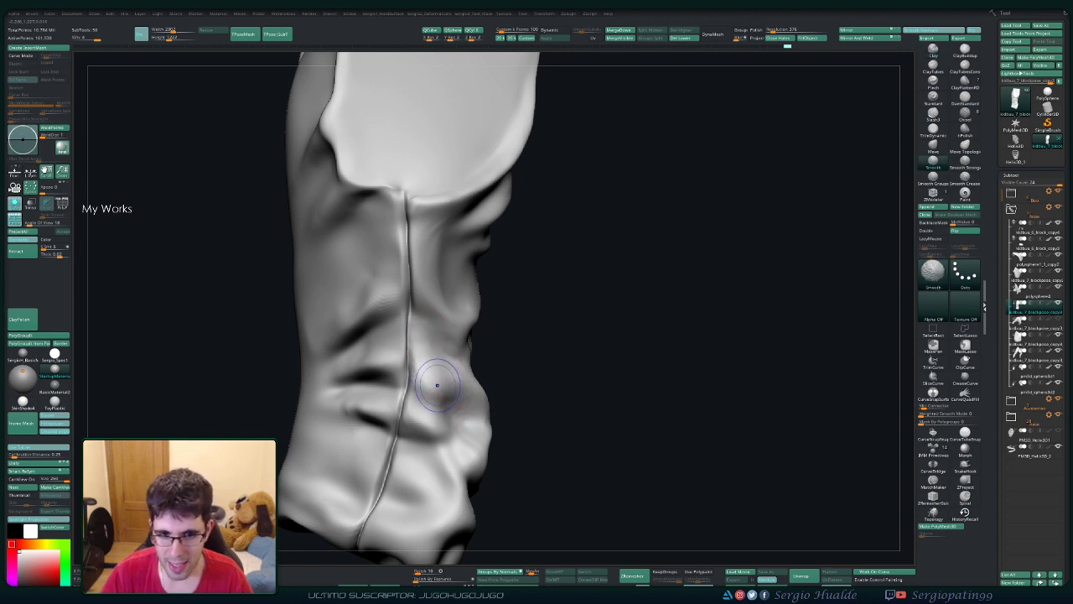
key(shift)
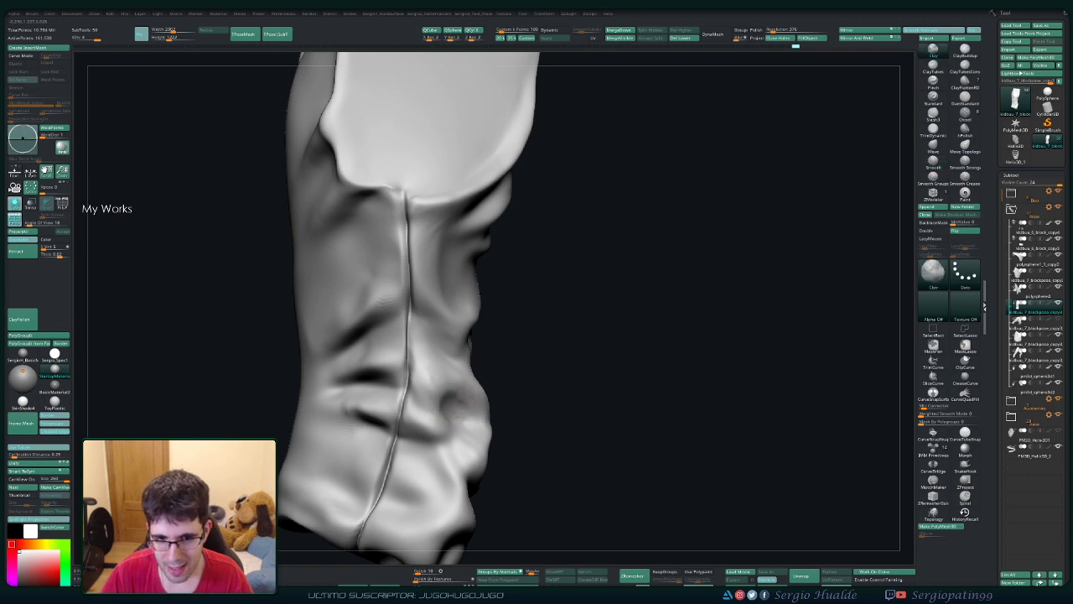
right_drag(467, 441, 456, 423)
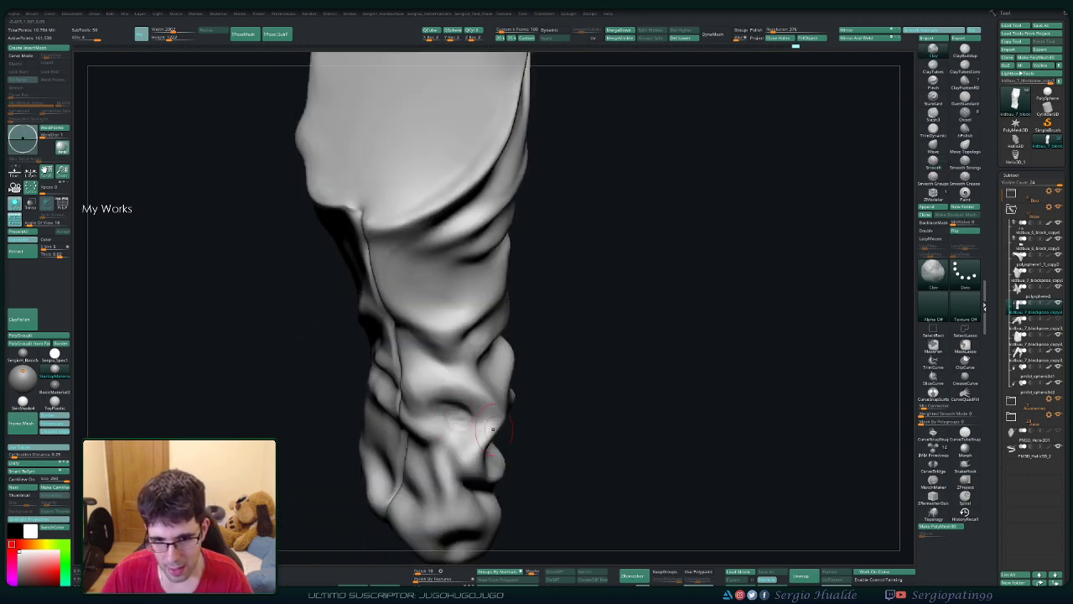
key(shift)
mouse_move(472, 426)
right_down()
mouse_move(435, 394)
mouse_move(446, 318)
right_up()
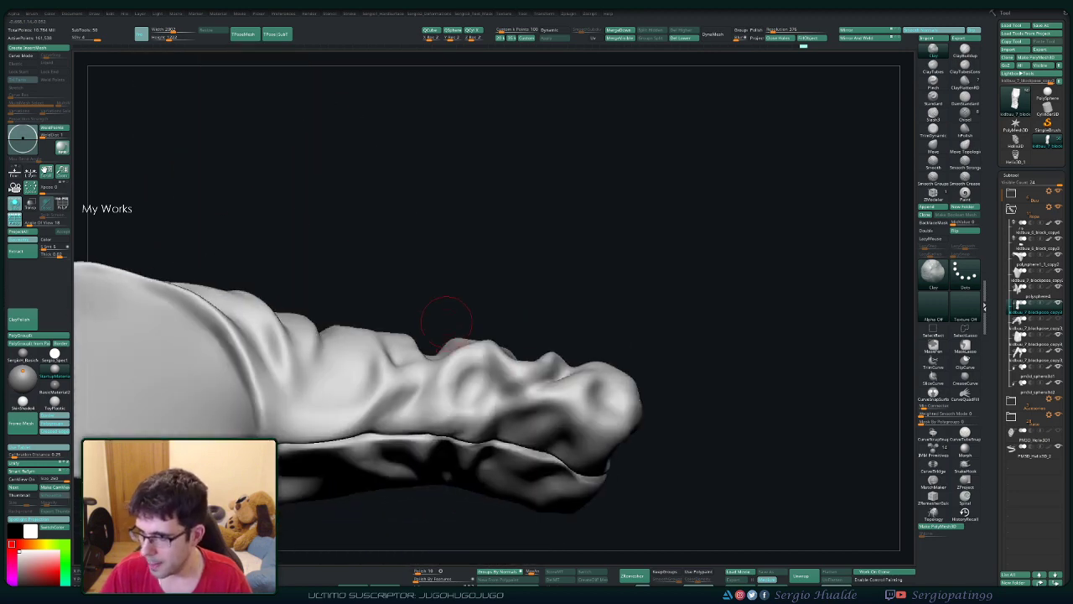
mouse_move(496, 375)
right_down()
mouse_move(468, 396)
mouse_move(457, 366)
right_up()
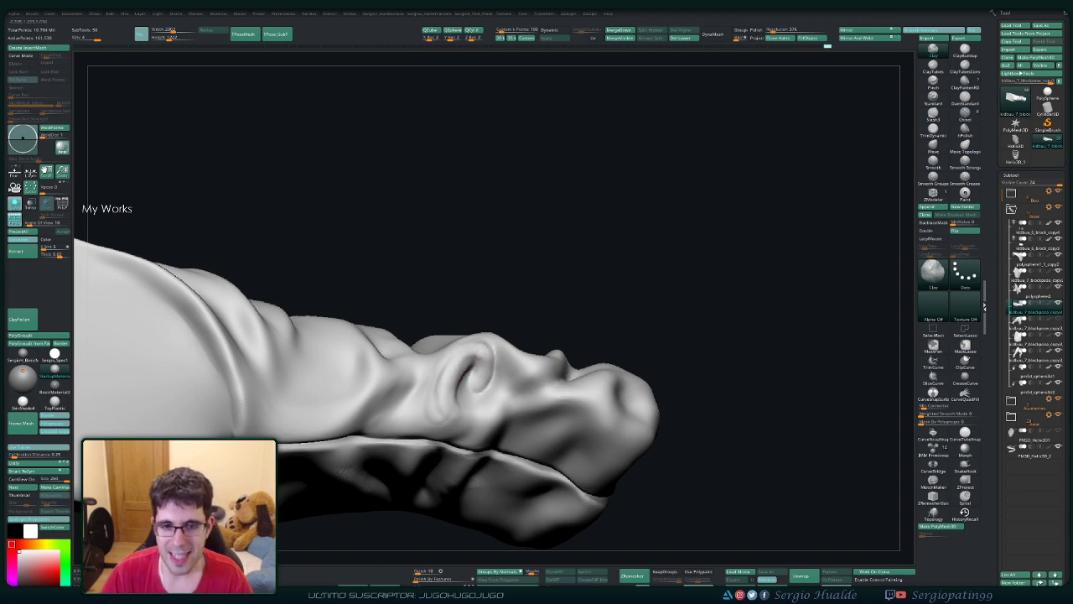
key(shift)
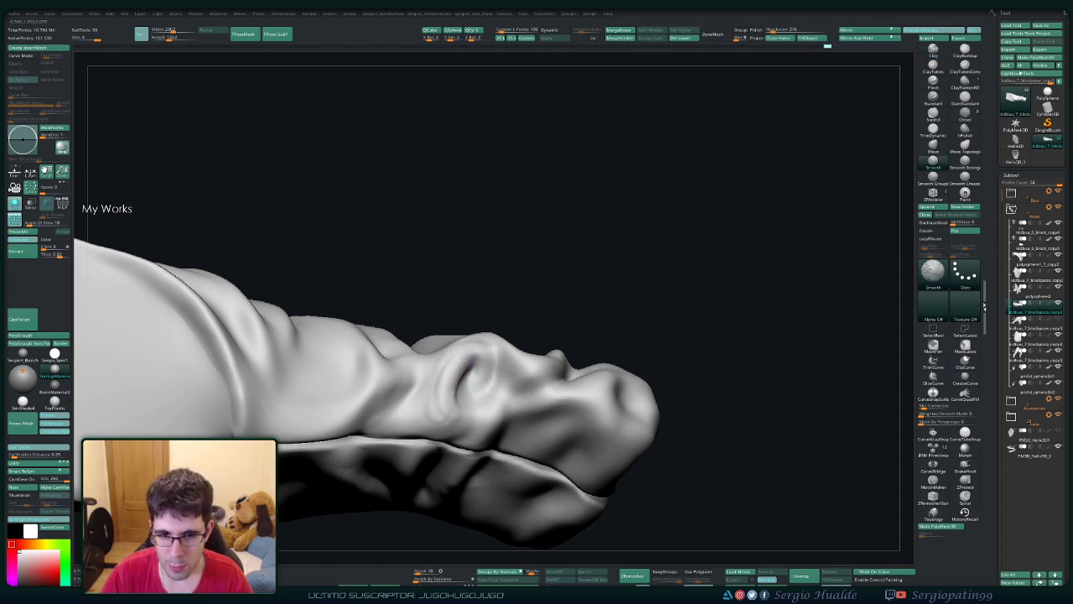
mouse_move(472, 352)
right_down()
mouse_move(492, 385)
mouse_move(461, 361)
mouse_move(472, 300)
mouse_move(559, 326)
mouse_move(402, 359)
mouse_move(391, 378)
right_up()
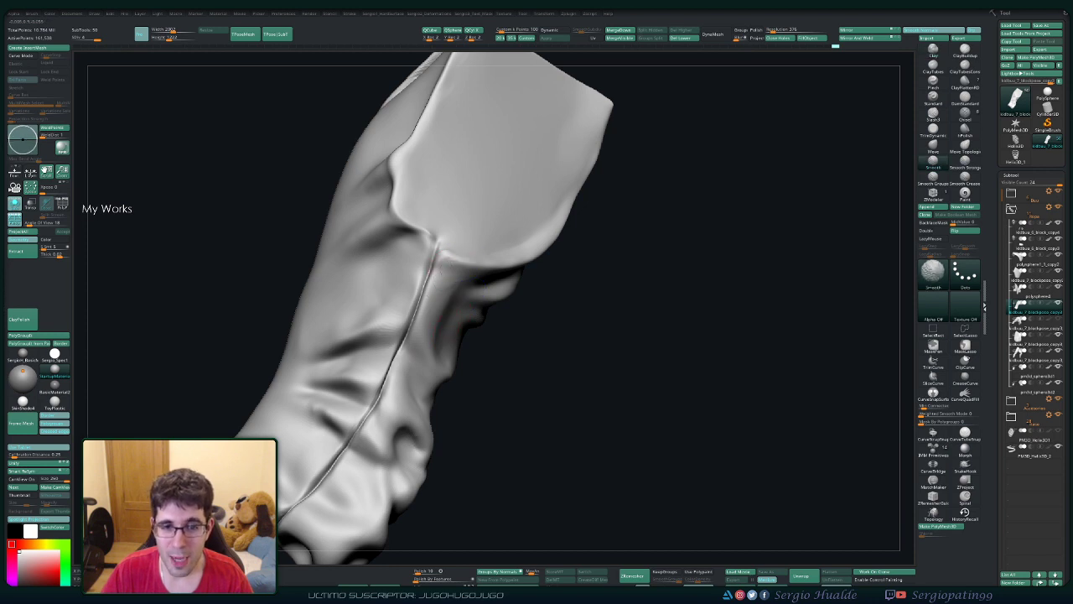
Step: Smooth the upper end of the central crease along the leg's flat top edge
right_drag(451, 268, 438, 340)
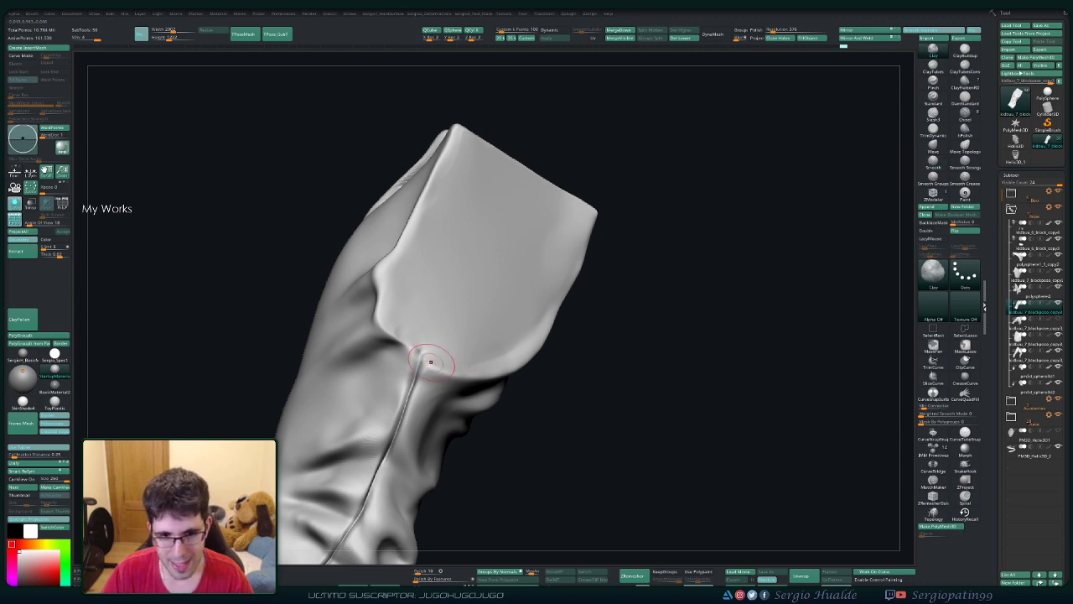
key(shift)
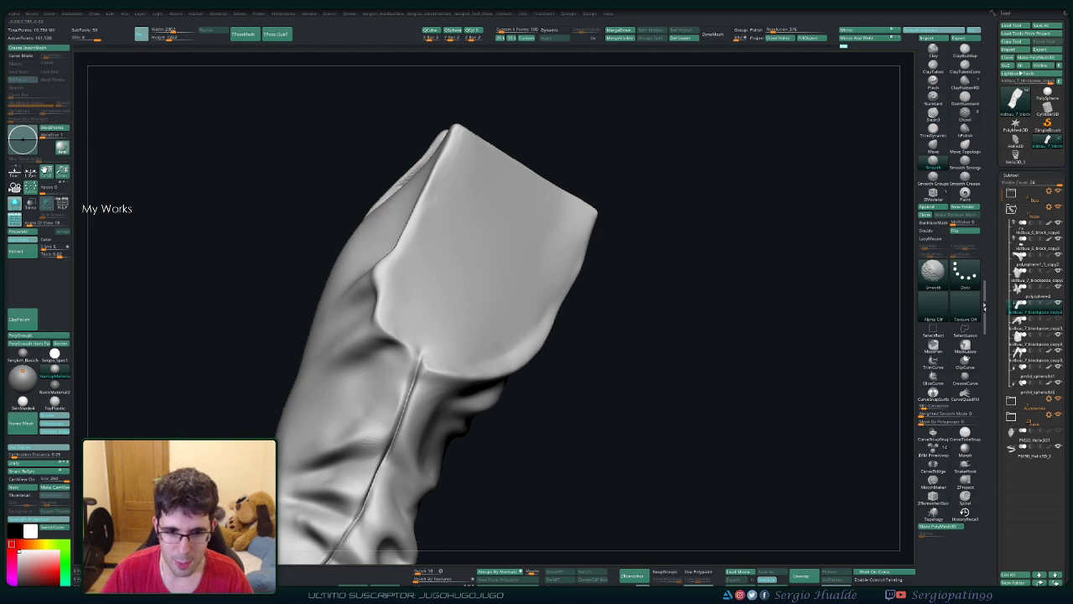
mouse_move(453, 252)
mouse_down()
mouse_move(472, 266)
mouse_move(474, 347)
mouse_up()
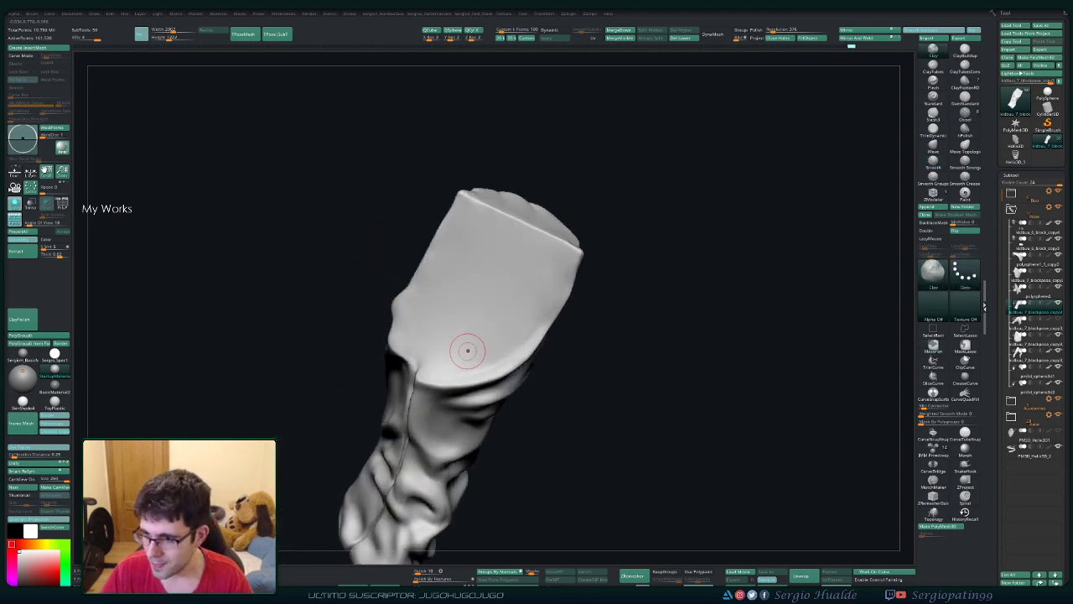
key(shift)
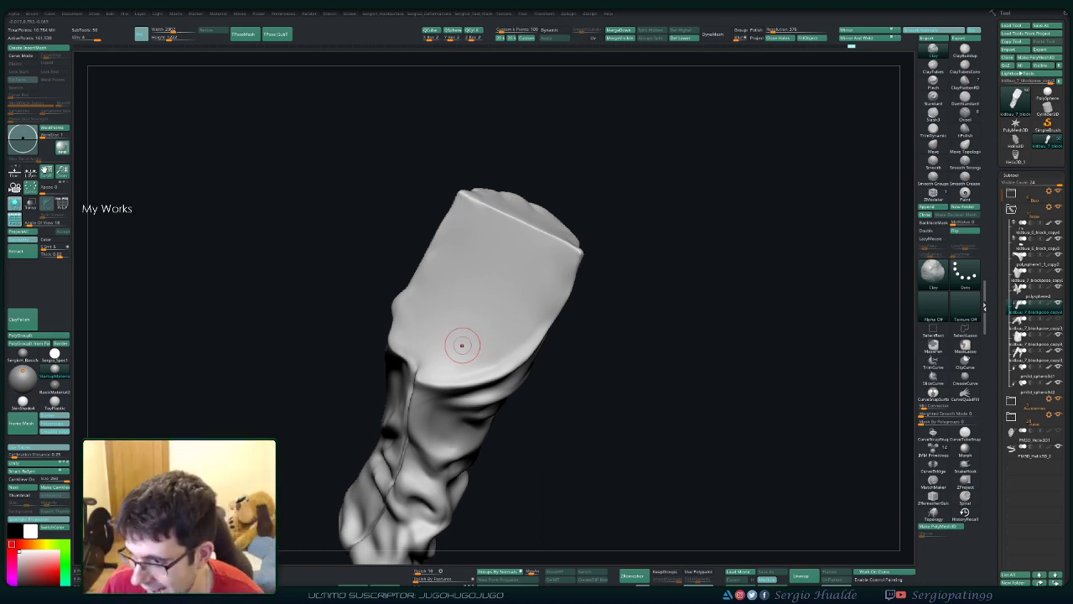
key(shift)
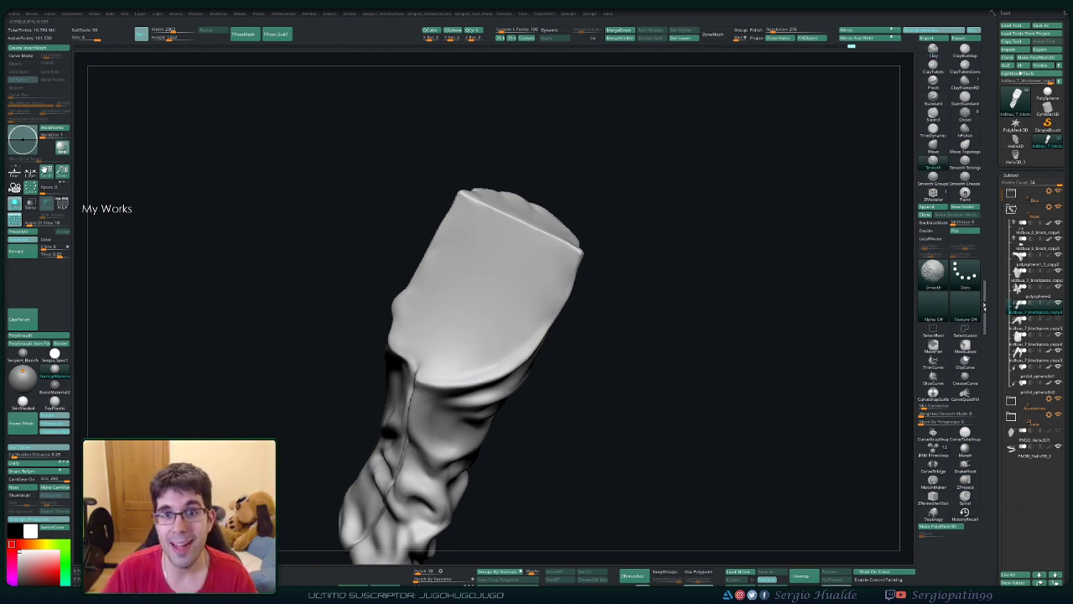
right_drag(453, 368, 460, 295)
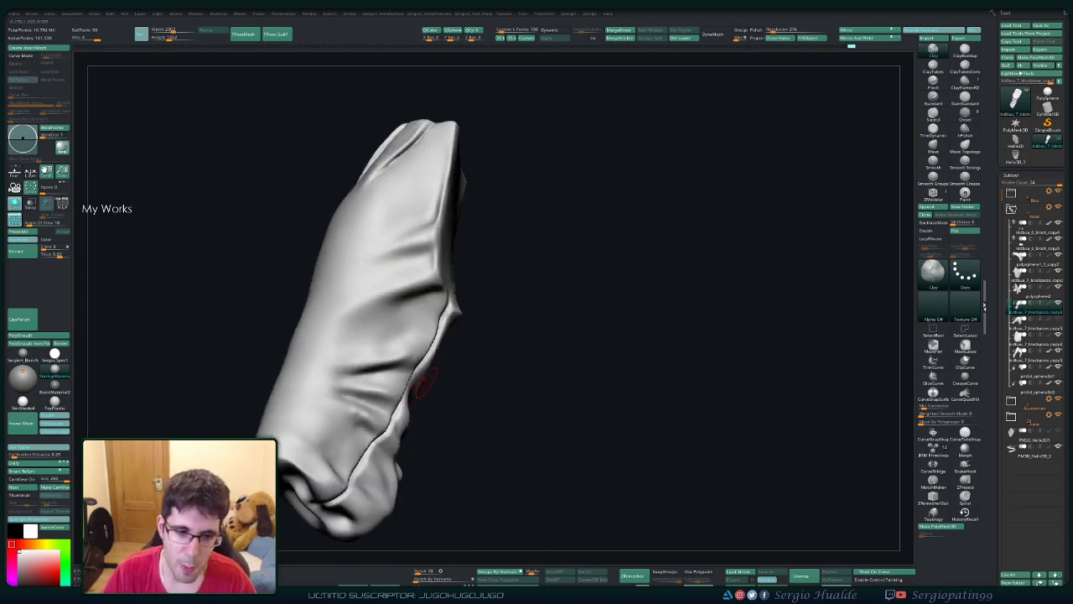
mouse_move(440, 359)
right_down()
mouse_move(377, 344)
mouse_move(361, 385)
mouse_move(360, 335)
mouse_move(419, 318)
mouse_move(433, 376)
mouse_move(390, 364)
mouse_move(436, 340)
right_up()
key(ctrl+shift+s)
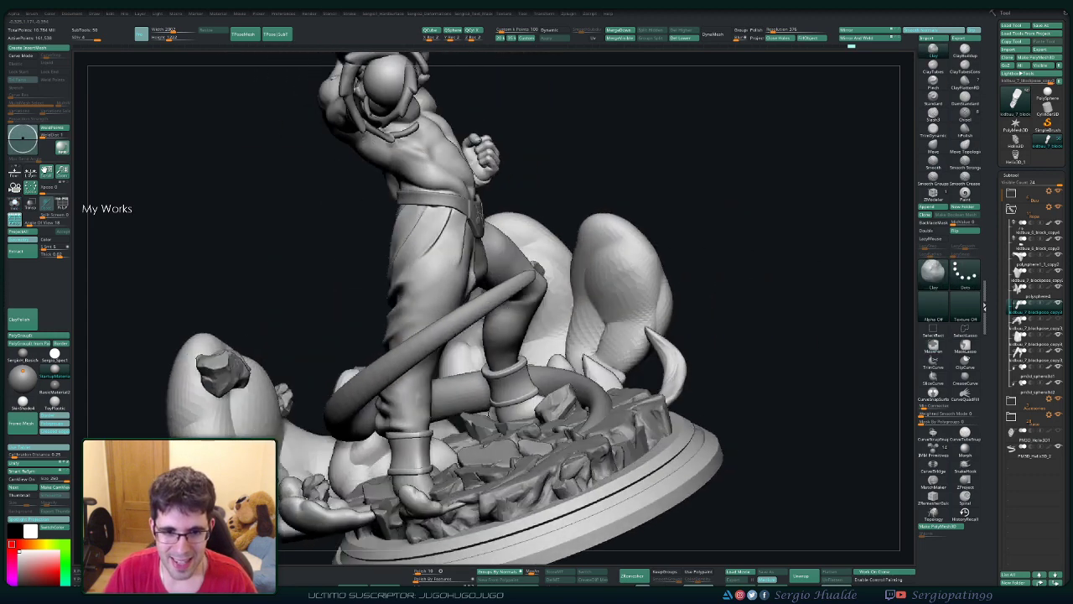
key(ctrl+shift+s)
ctrl+shift+click(404, 347)
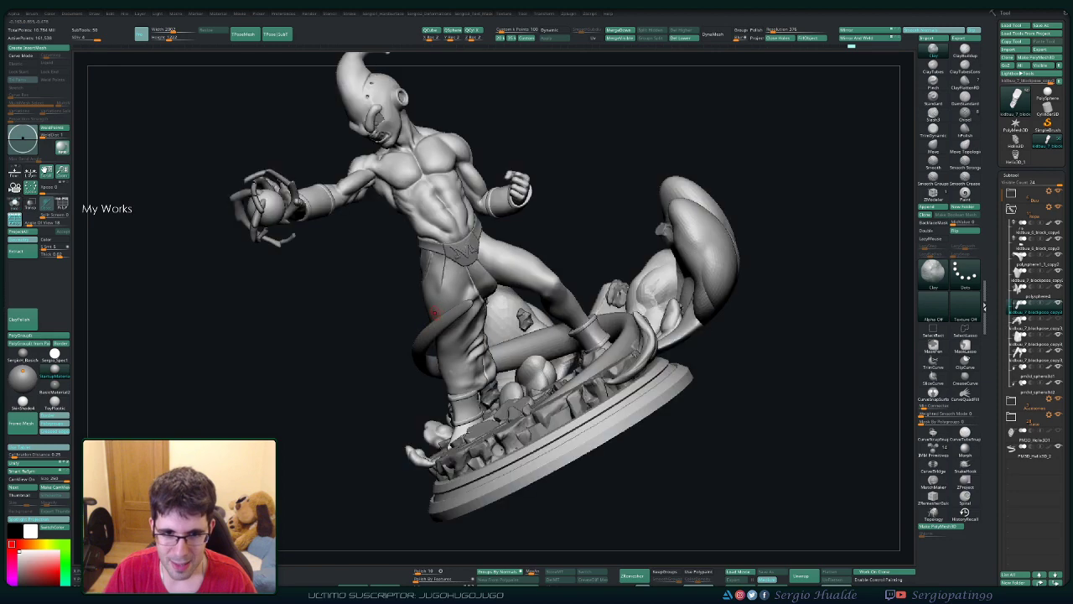
mouse_move(442, 297)
mouse_down()
mouse_move(484, 310)
mouse_move(428, 359)
mouse_move(416, 322)
mouse_move(467, 295)
mouse_up()
ctrl+shift+click(423, 355)
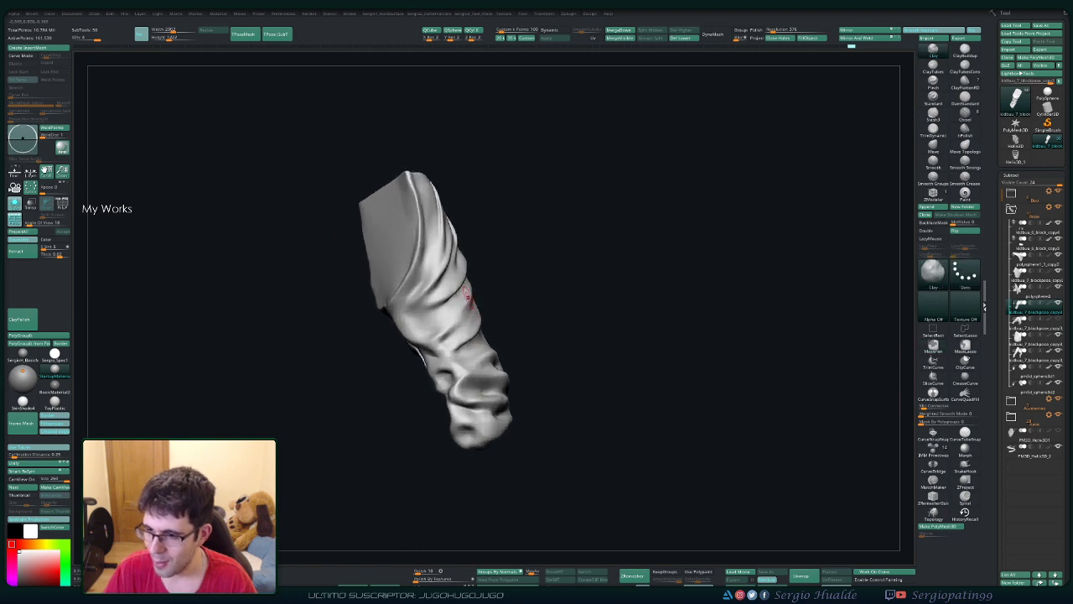
Step: Smooth the folds and bump on the front and upper part of the trouser leg
mouse_move(514, 266)
mouse_down()
mouse_move(486, 240)
mouse_move(457, 331)
mouse_move(465, 327)
mouse_move(450, 330)
mouse_up()
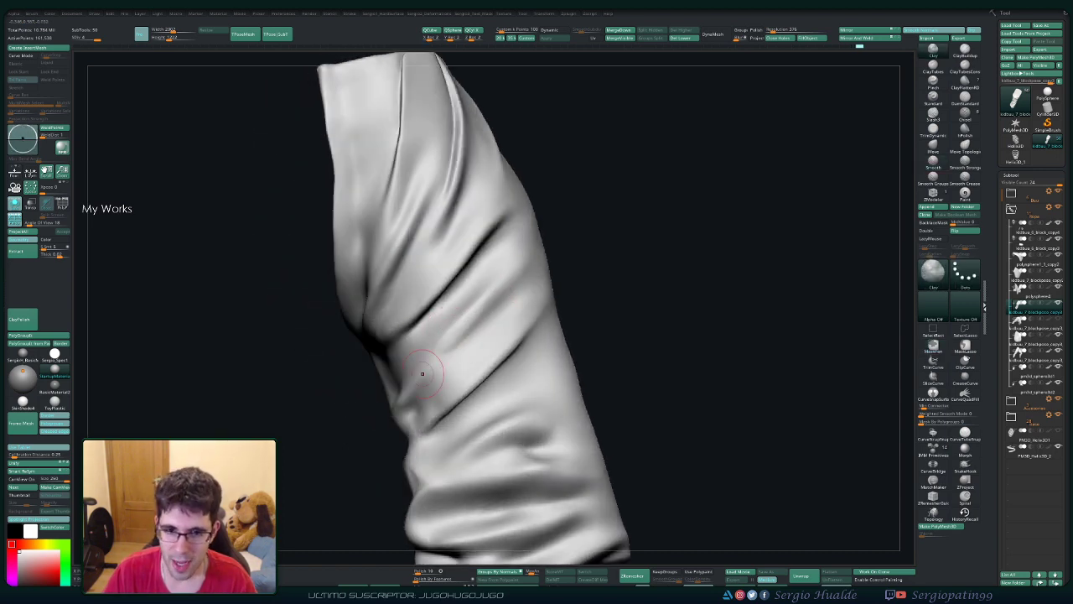
shift+drag(422, 373, 453, 344)
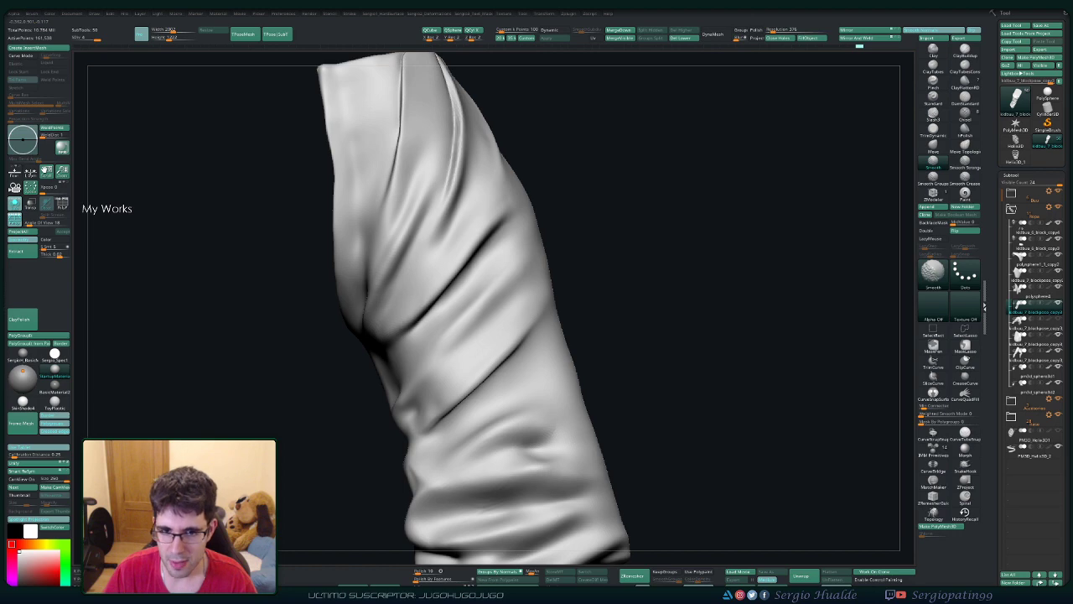
mouse_move(516, 501)
mouse_down()
mouse_move(445, 376)
mouse_move(376, 409)
mouse_up()
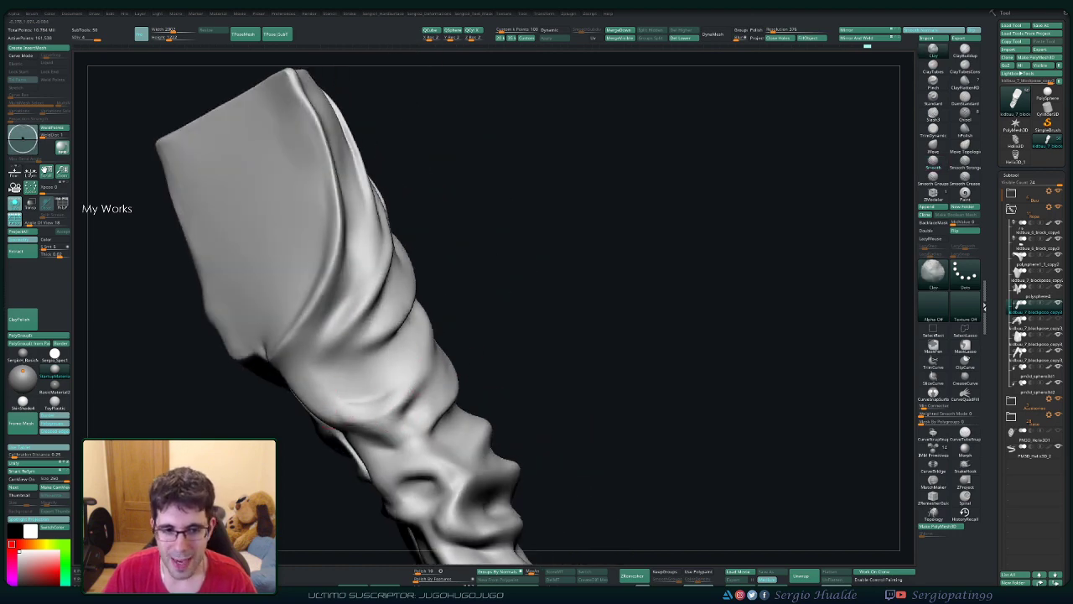
mouse_move(347, 402)
shift+mouse_down()
mouse_move(338, 390)
mouse_move(413, 414)
shift+mouse_up()
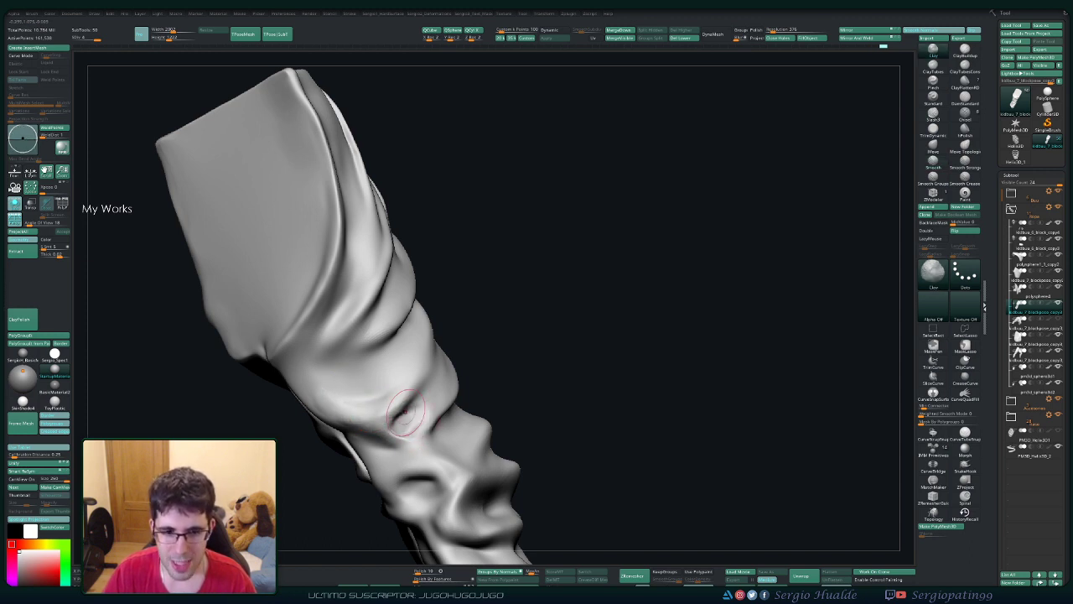
shift+drag(404, 411, 402, 419)
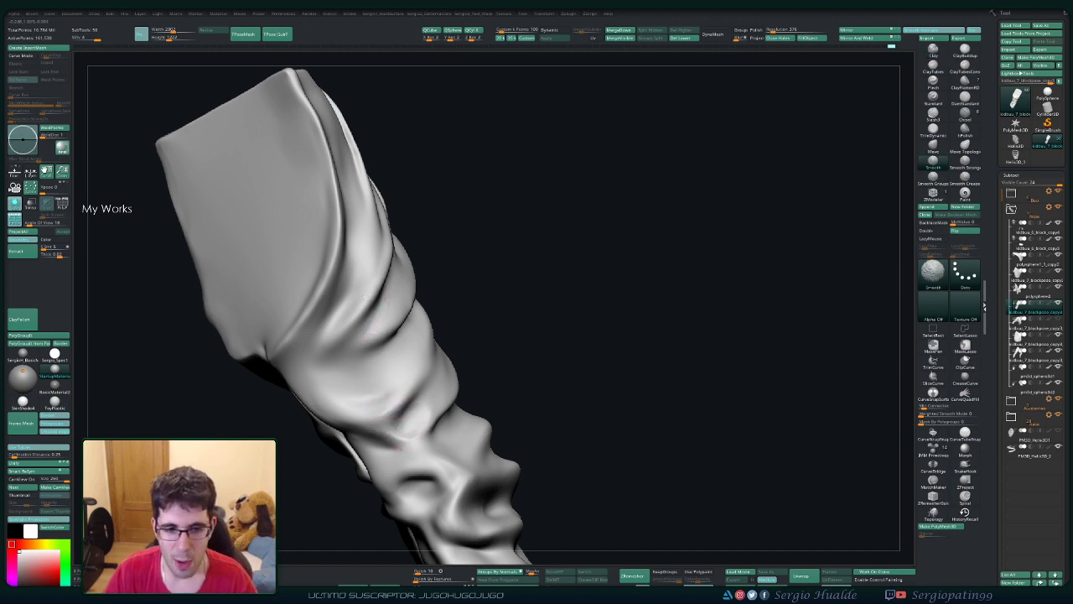
drag(638, 294, 358, 464)
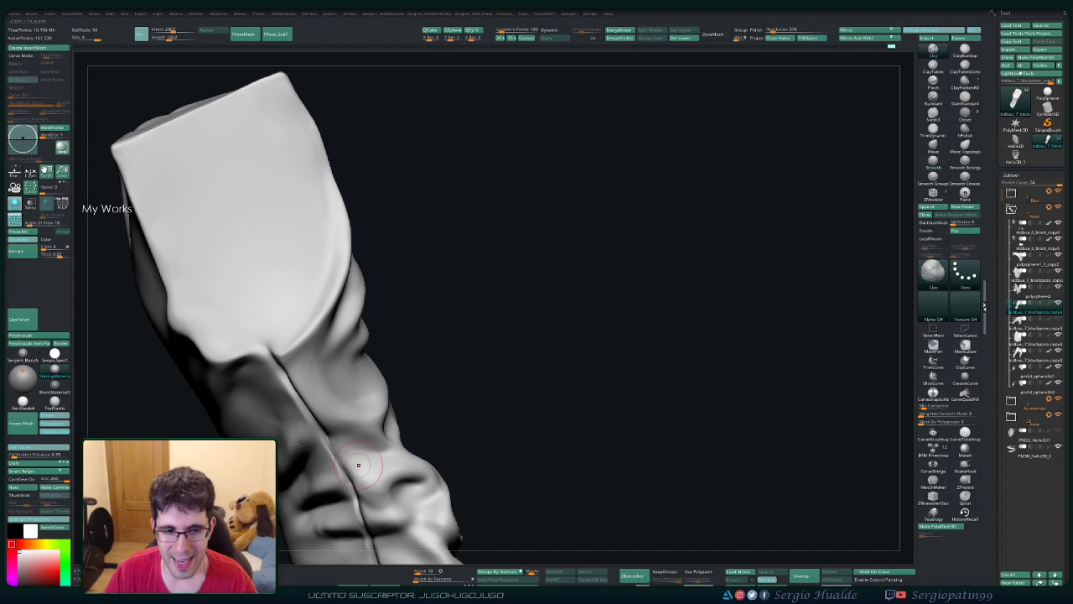
drag(342, 408, 342, 402)
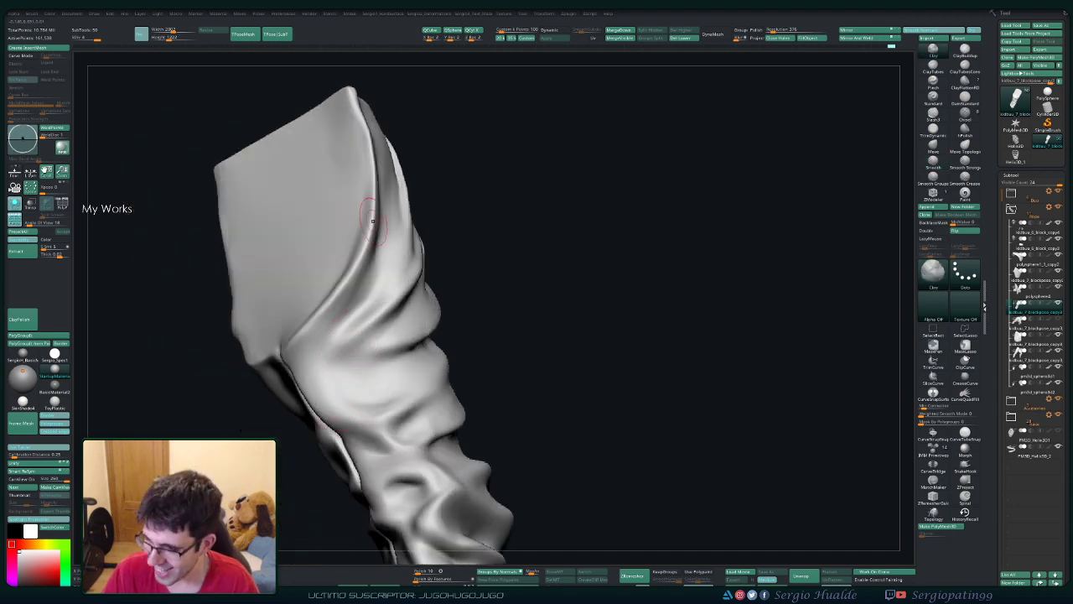
shift+drag(369, 277, 378, 311)
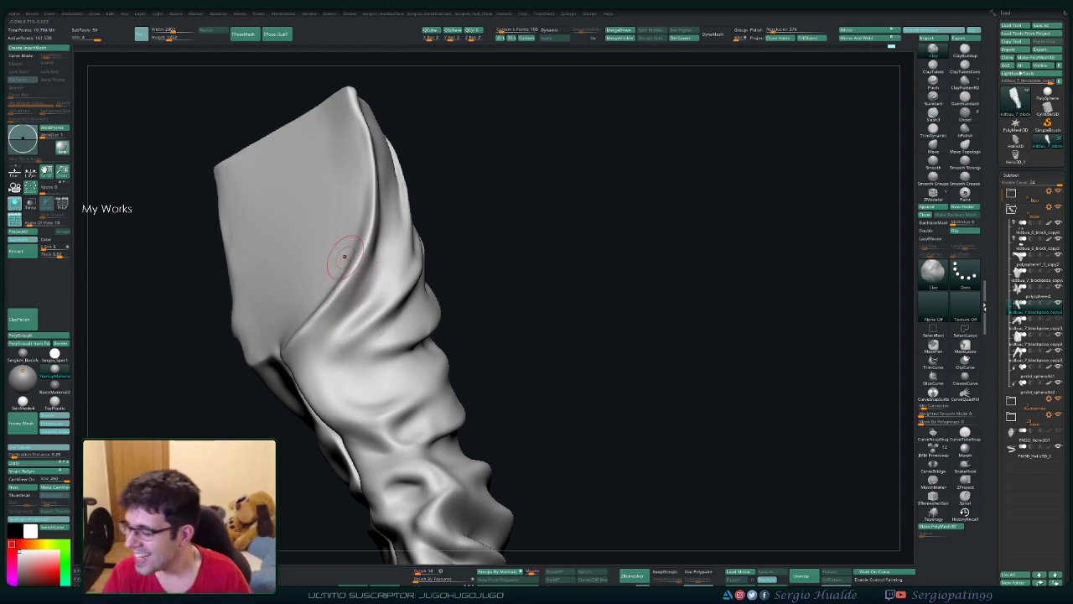
Step: Build up new creases and bulges near the lower cuff with Clay strokes
mouse_move(570, 309)
mouse_down()
mouse_move(437, 270)
mouse_move(408, 355)
mouse_up()
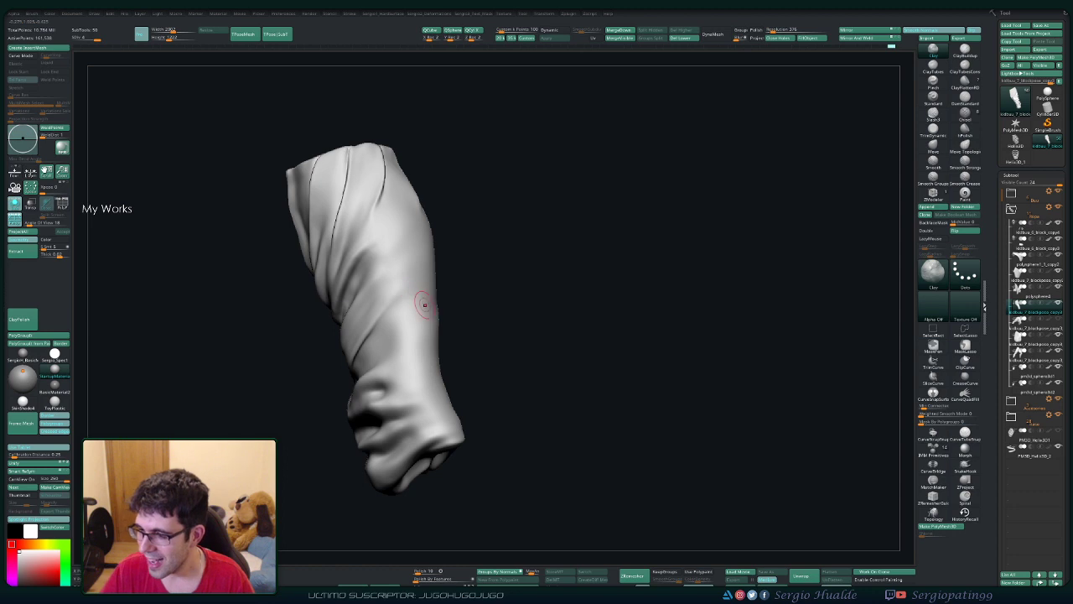
drag(420, 304, 455, 319)
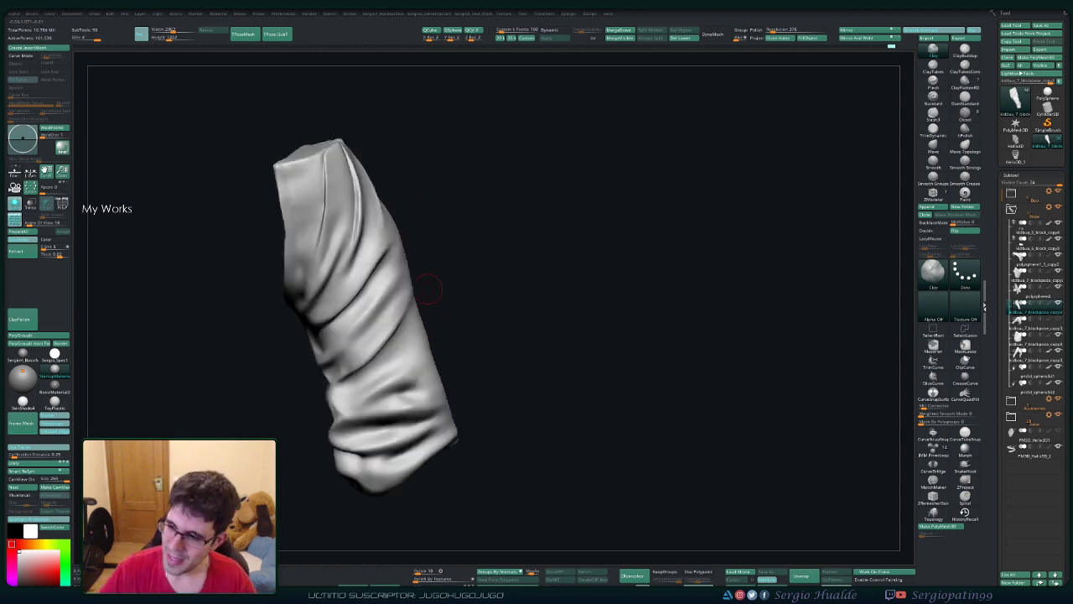
mouse_move(360, 335)
mouse_down()
mouse_move(369, 407)
mouse_move(344, 369)
mouse_move(347, 378)
mouse_up()
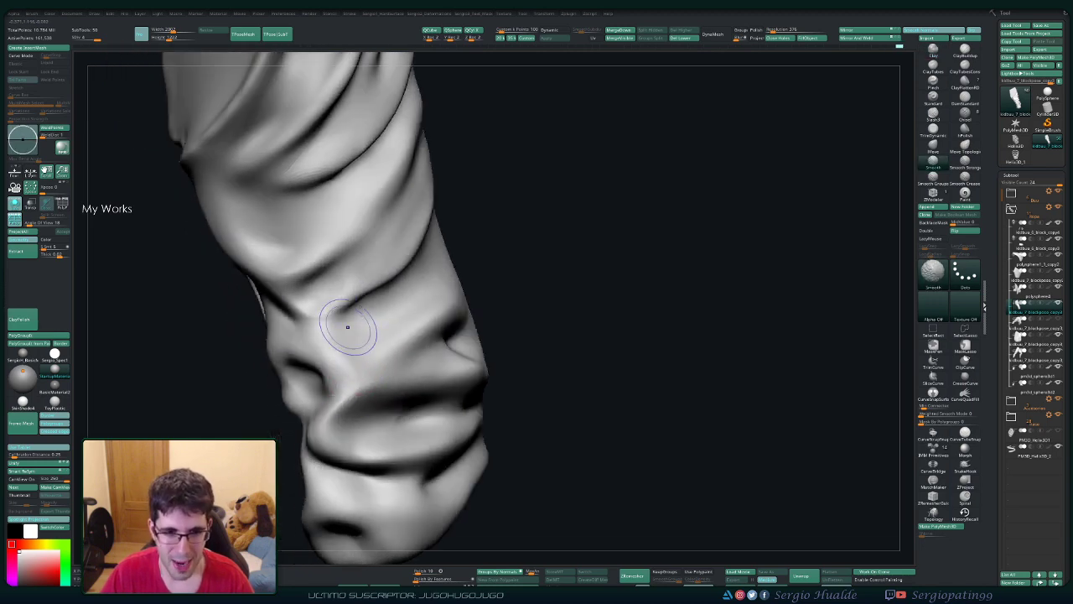
drag(347, 327, 302, 344)
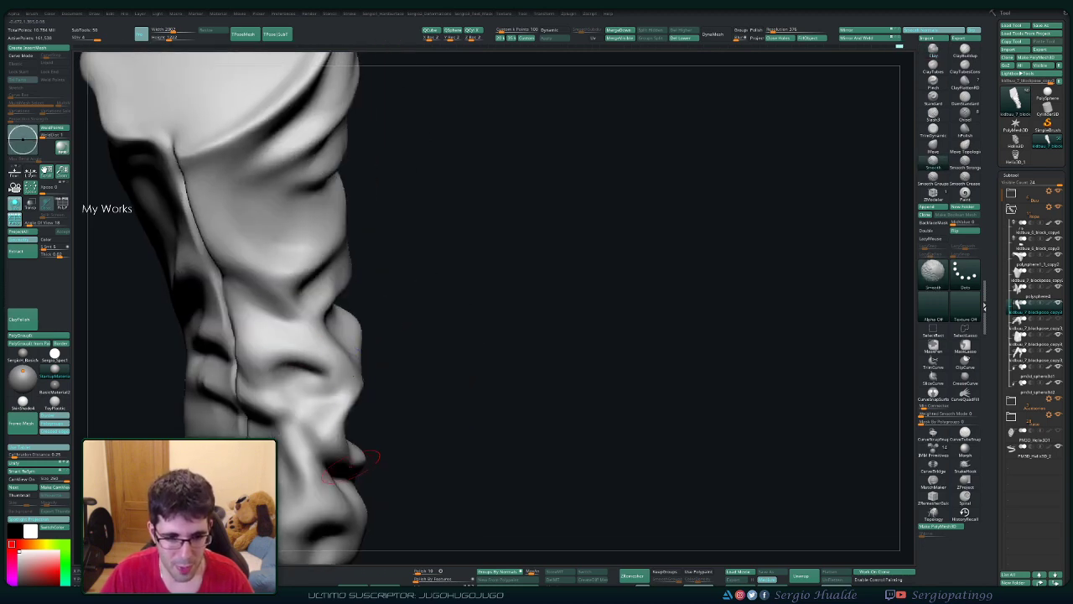
mouse_move(352, 464)
mouse_down()
mouse_move(300, 400)
mouse_move(328, 472)
mouse_up()
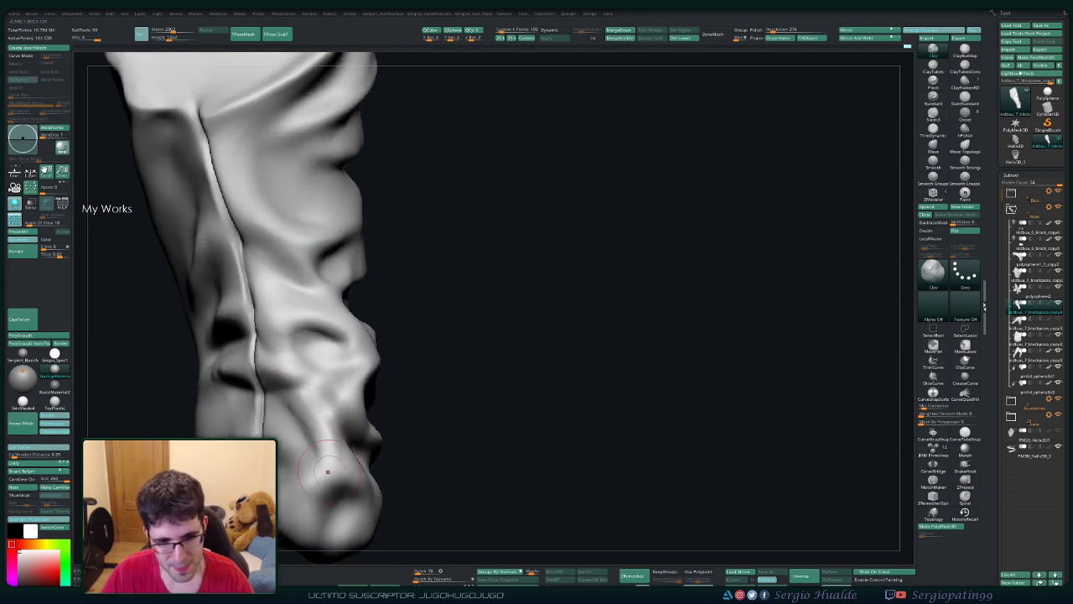
drag(306, 415, 336, 465)
drag(290, 398, 331, 478)
mouse_move(331, 385)
mouse_down()
mouse_move(335, 472)
mouse_move(323, 419)
mouse_move(335, 373)
mouse_move(329, 415)
mouse_up()
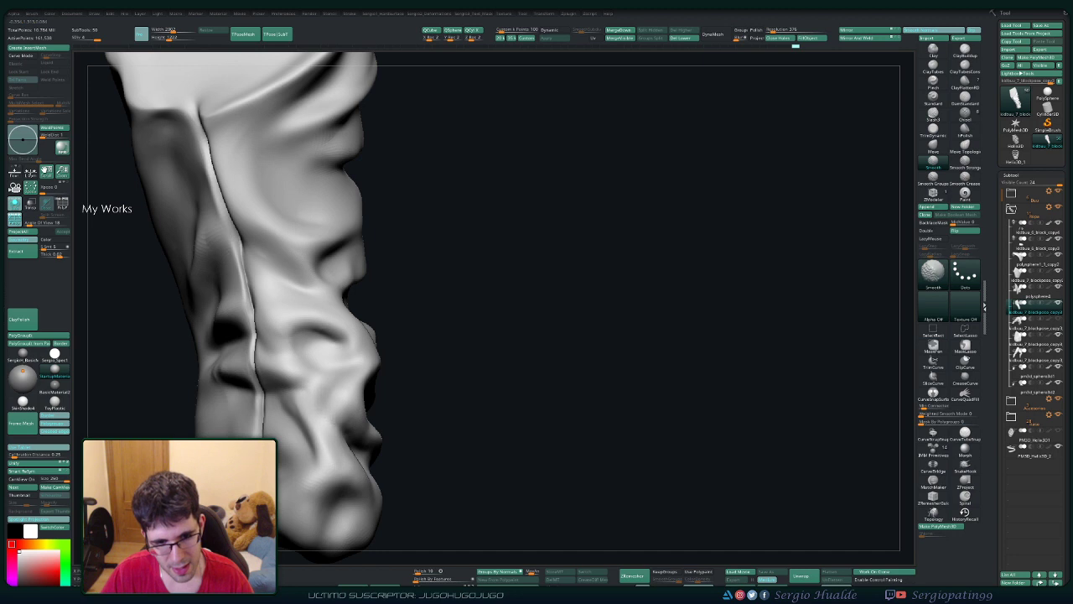
Step: Smooth the new cuff creases, then view the whole leg piece
drag(307, 463, 300, 371)
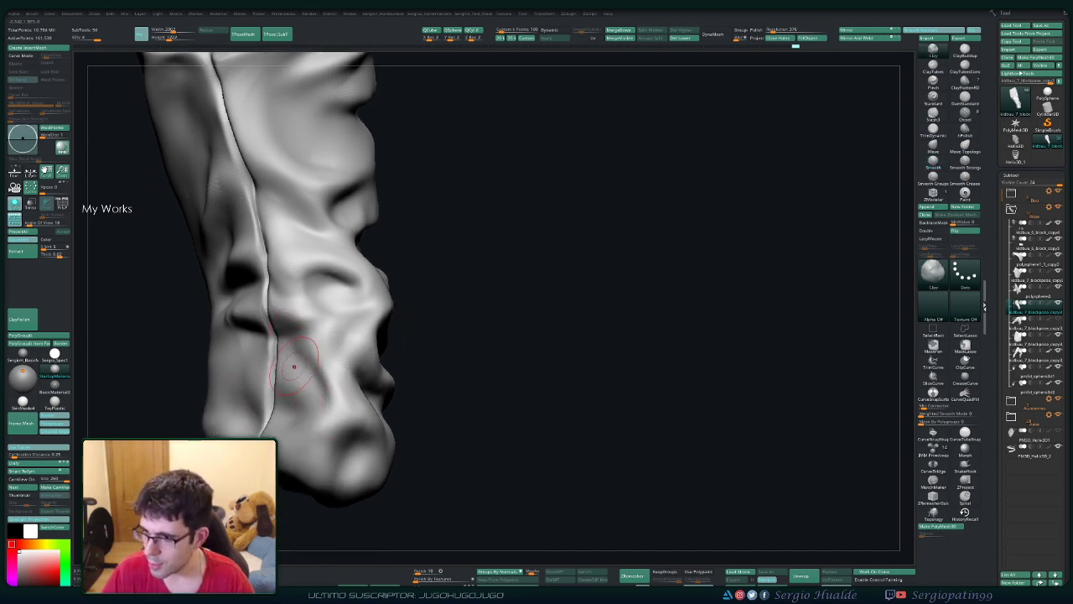
mouse_move(302, 356)
mouse_down()
mouse_move(285, 411)
mouse_move(278, 394)
mouse_up()
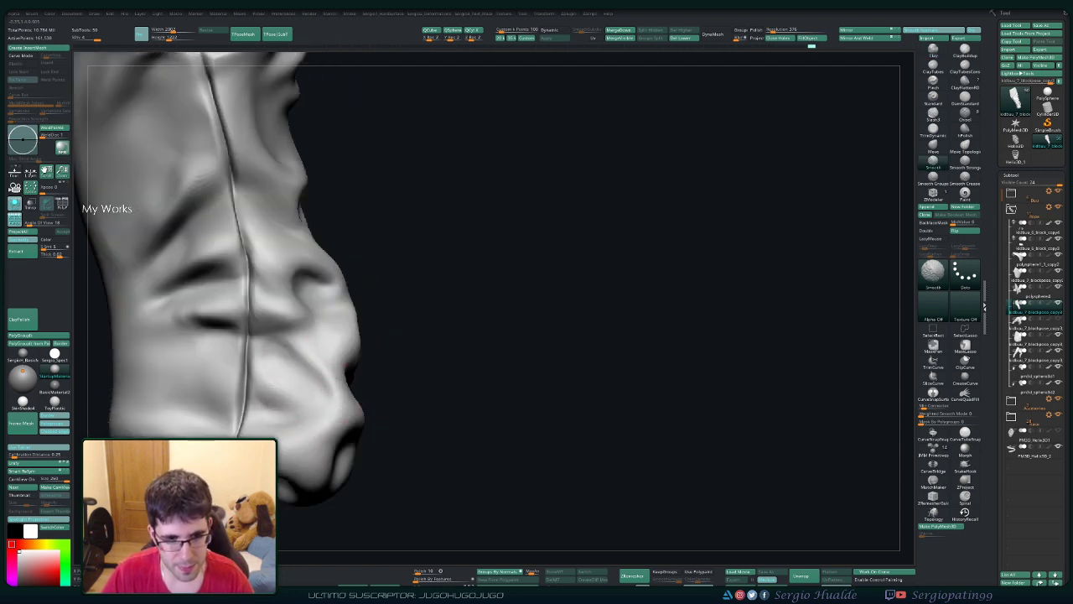
right_drag(311, 378, 293, 333)
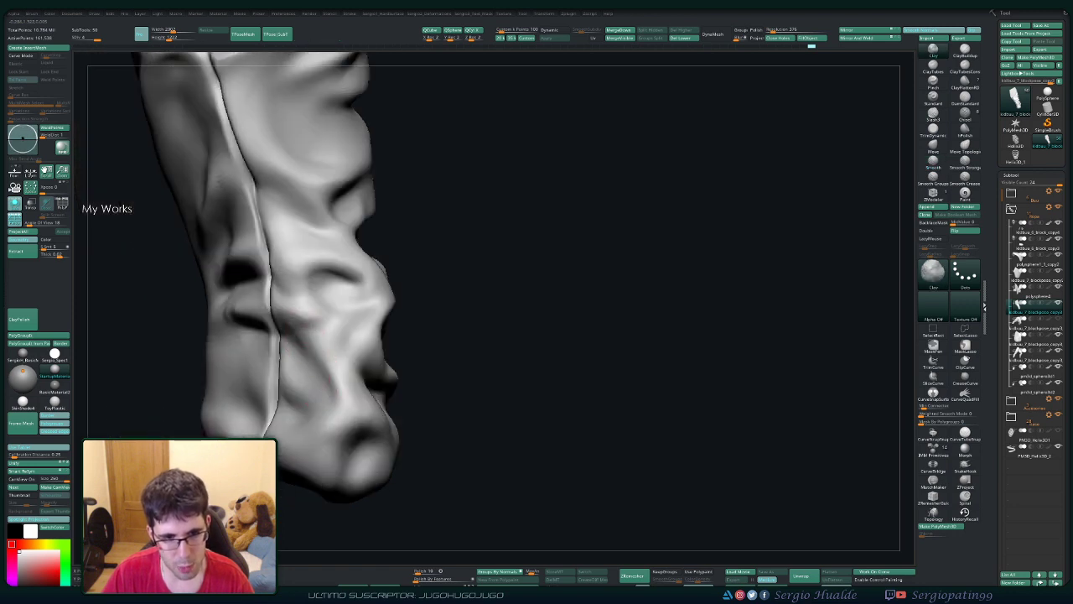
mouse_move(306, 331)
shift+mouse_down()
mouse_move(302, 369)
mouse_move(339, 374)
shift+mouse_up()
key(shift)
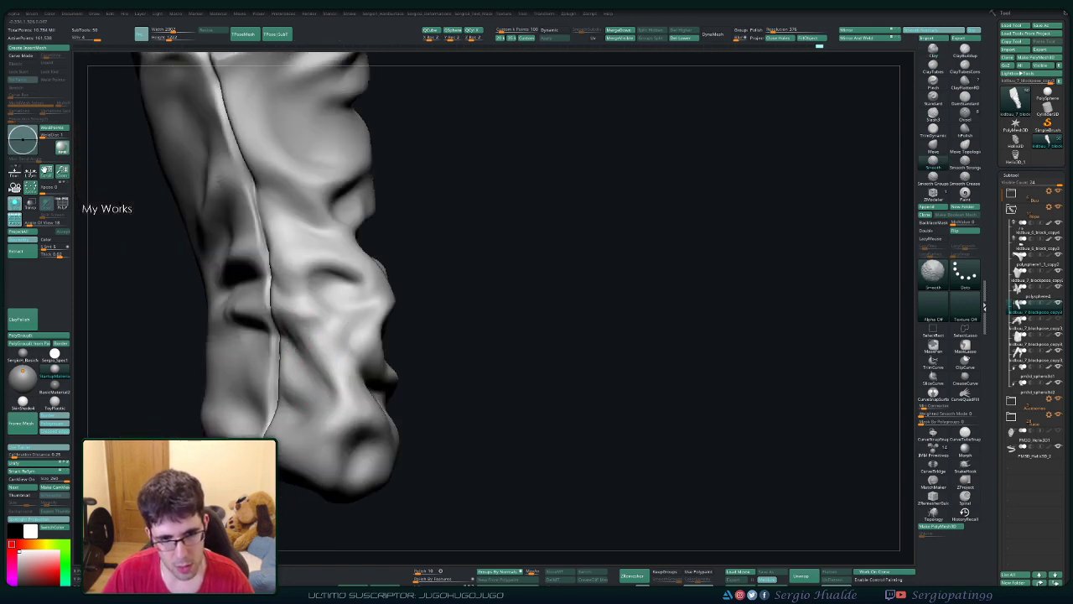
right_drag(343, 333, 436, 301)
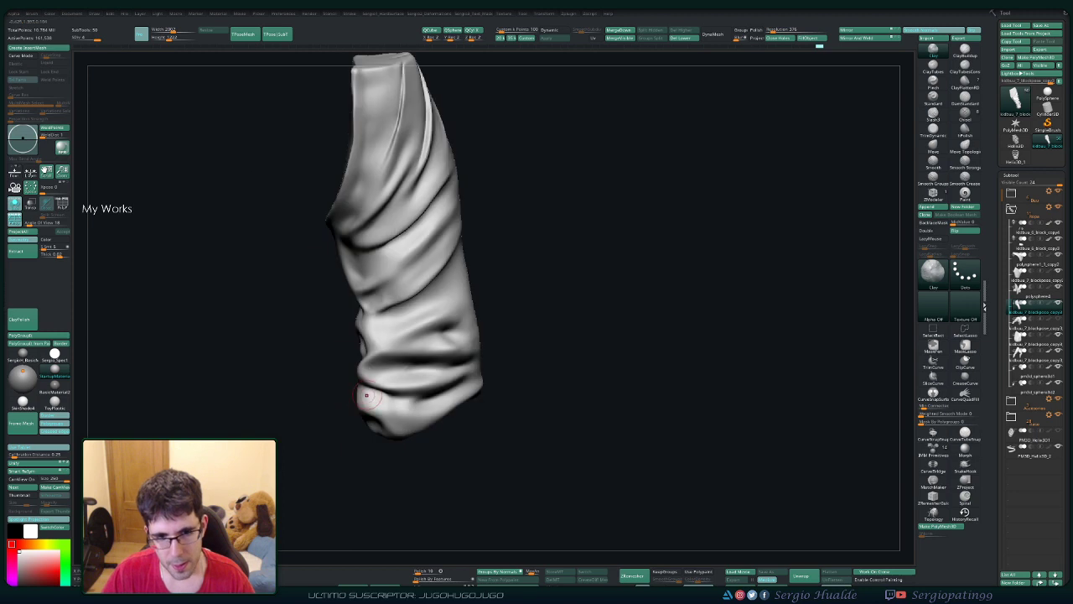
right_drag(503, 302, 570, 276)
right_drag(472, 287, 520, 277)
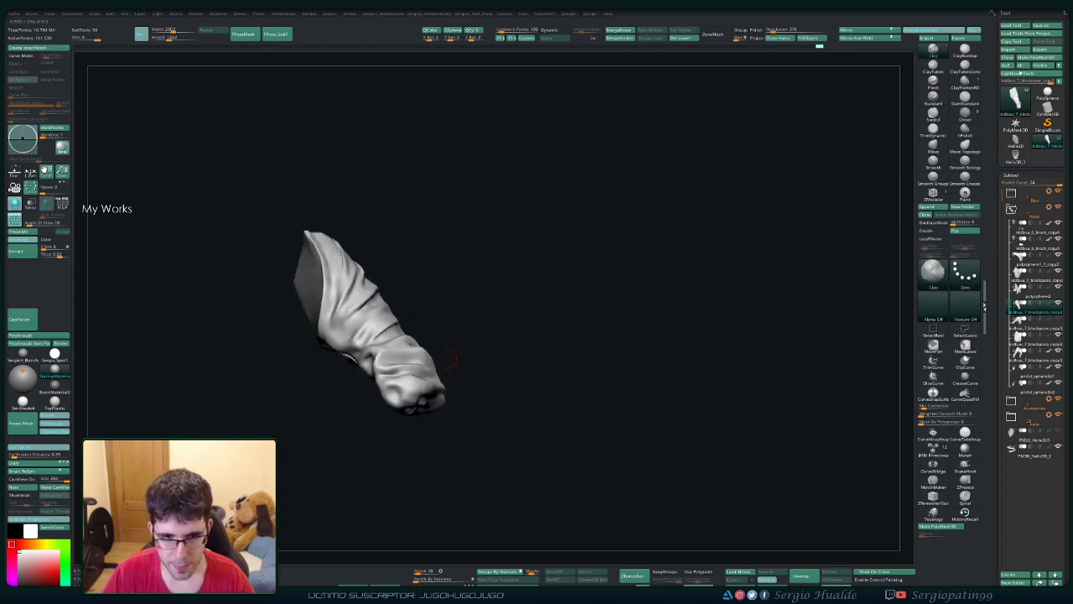
right_drag(503, 361, 511, 361)
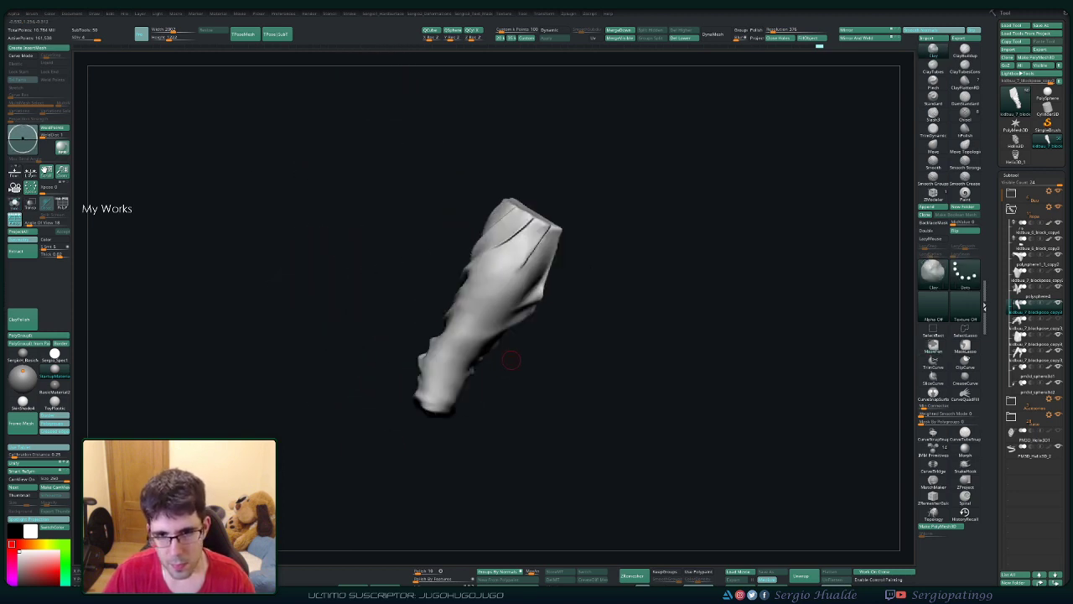
key(shift+ctrl+s)
key(shift+ctrl+s)
right_drag(527, 304, 518, 328)
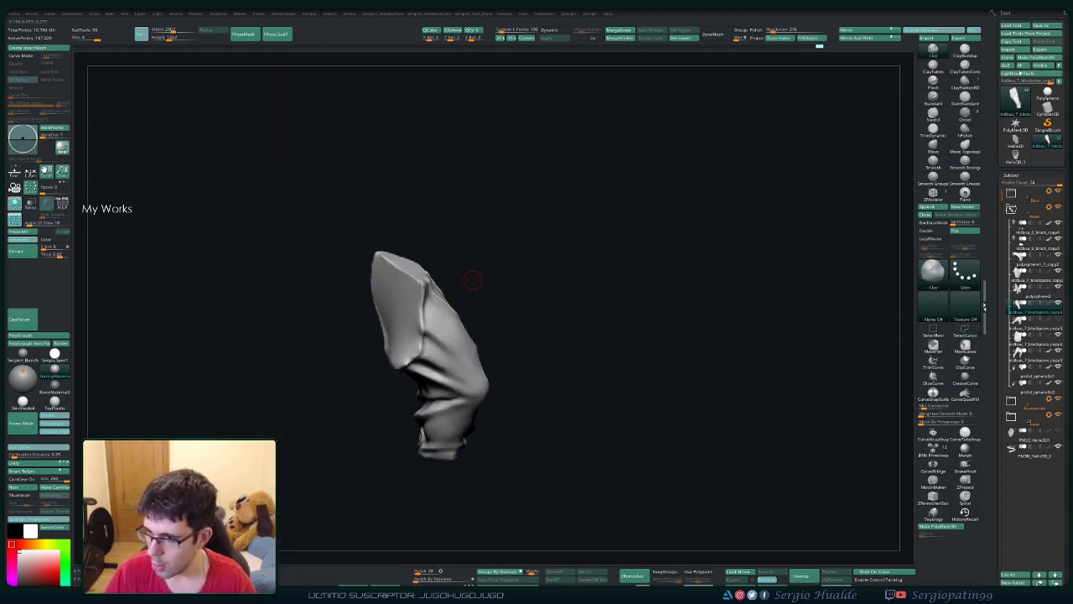
mouse_move(550, 305)
right_down()
mouse_move(474, 311)
mouse_move(467, 355)
mouse_move(479, 297)
mouse_move(556, 300)
mouse_move(503, 352)
mouse_move(487, 388)
mouse_move(470, 335)
mouse_move(442, 322)
mouse_move(486, 330)
right_up()
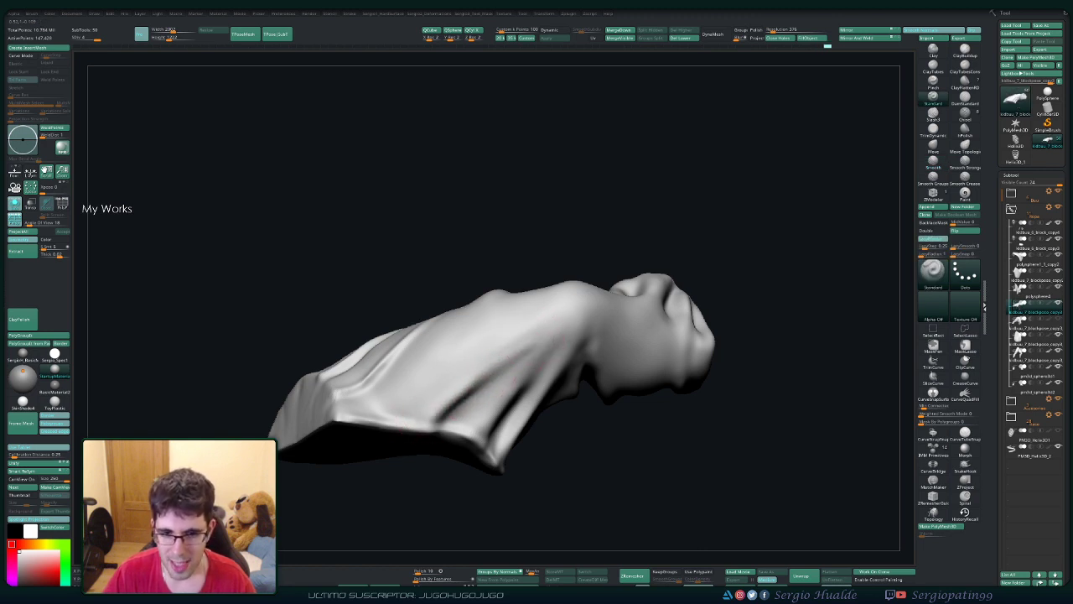
key(shift)
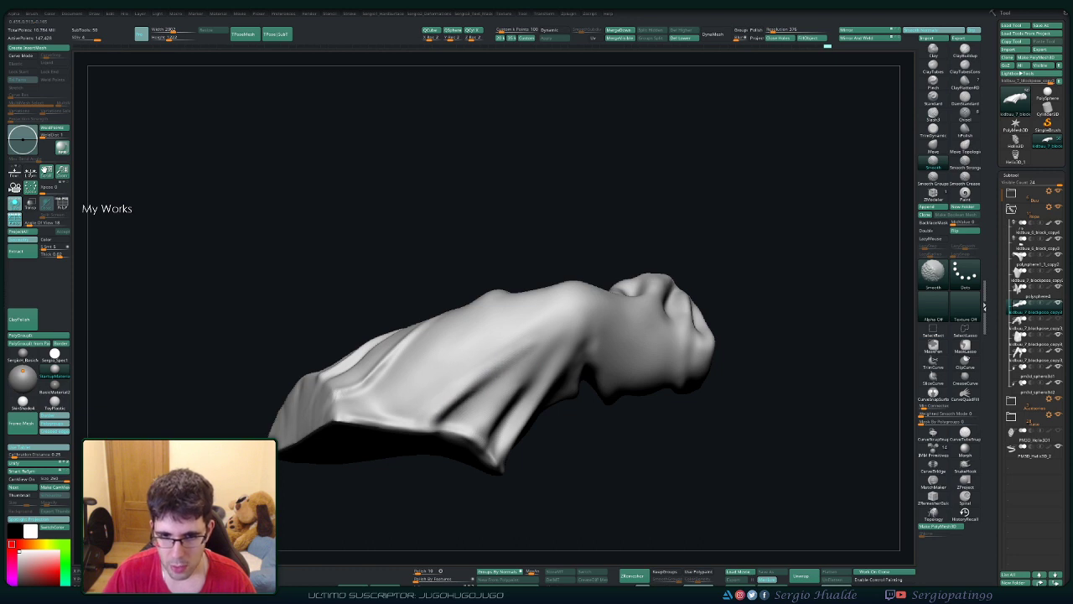
right_drag(524, 348, 509, 374)
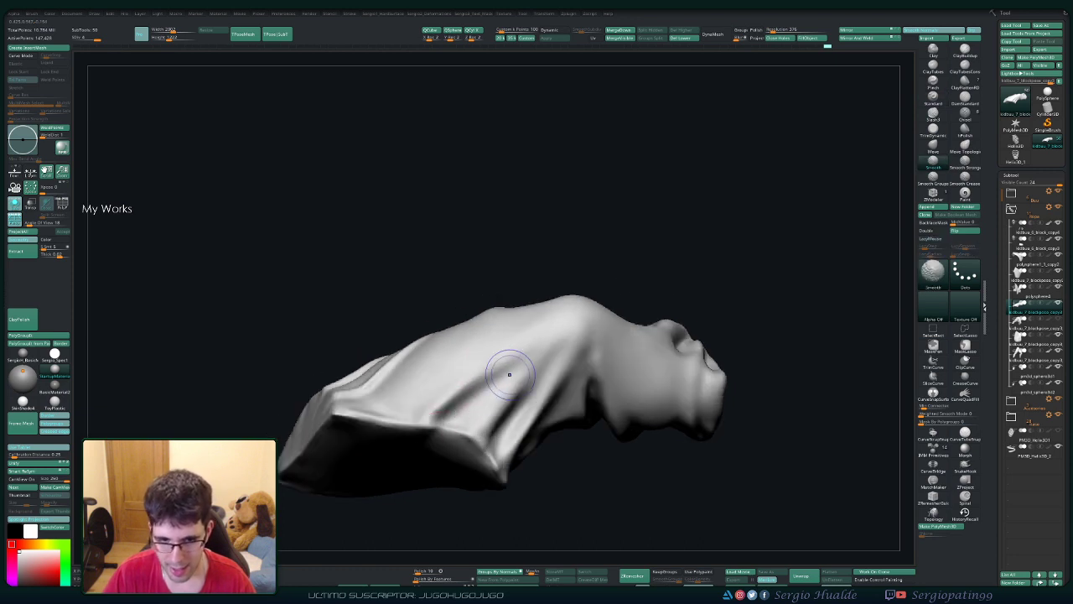
mouse_move(470, 372)
right_down()
mouse_move(438, 341)
mouse_move(432, 347)
mouse_move(465, 345)
mouse_move(491, 323)
right_up()
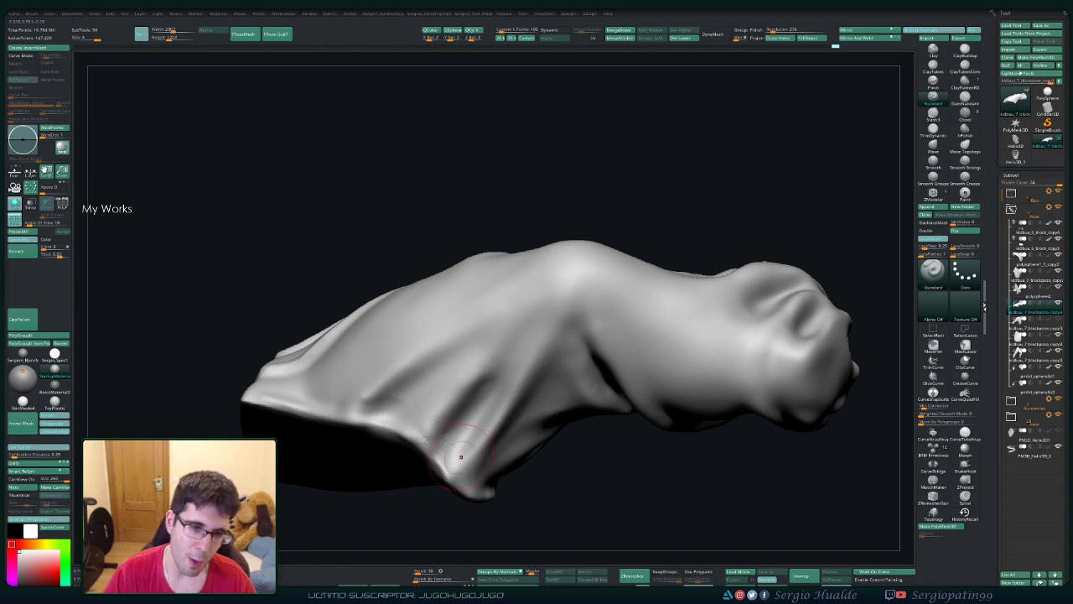
shift+drag(460, 455, 467, 413)
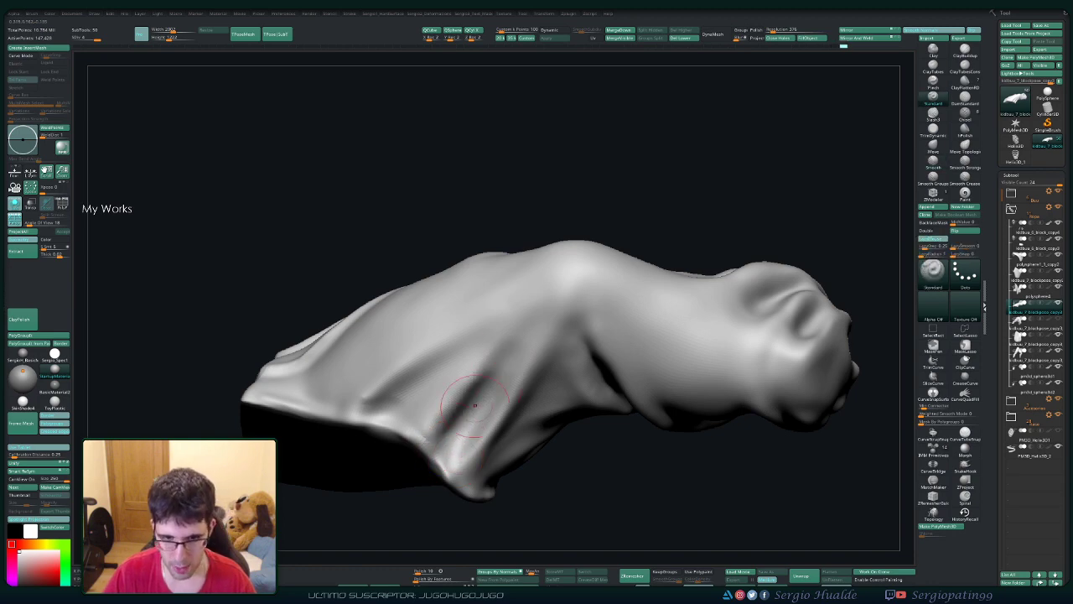
shift+drag(438, 449, 452, 394)
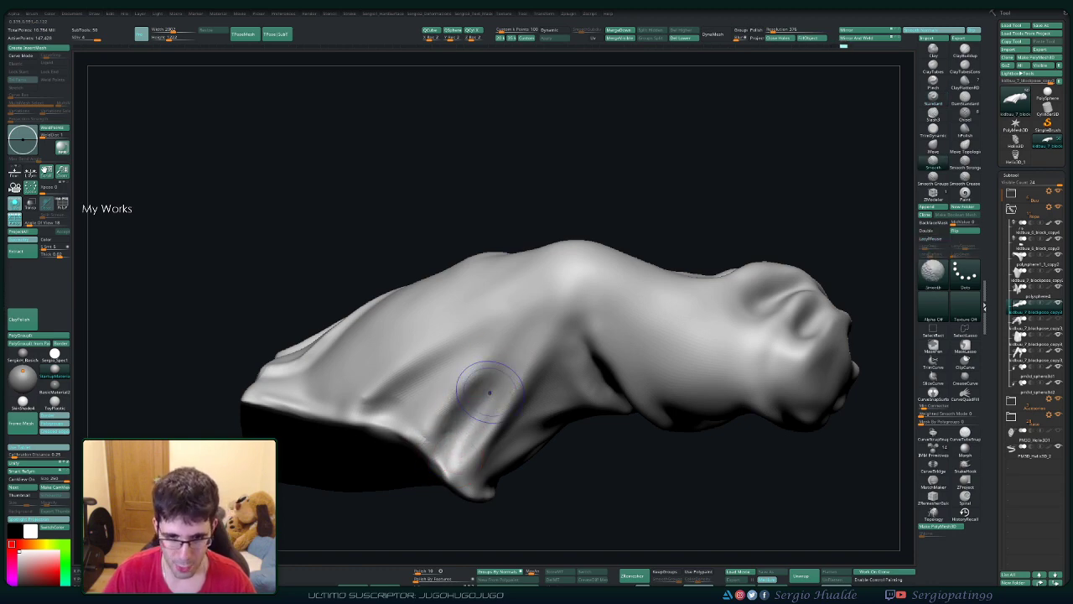
right_drag(489, 392, 445, 398)
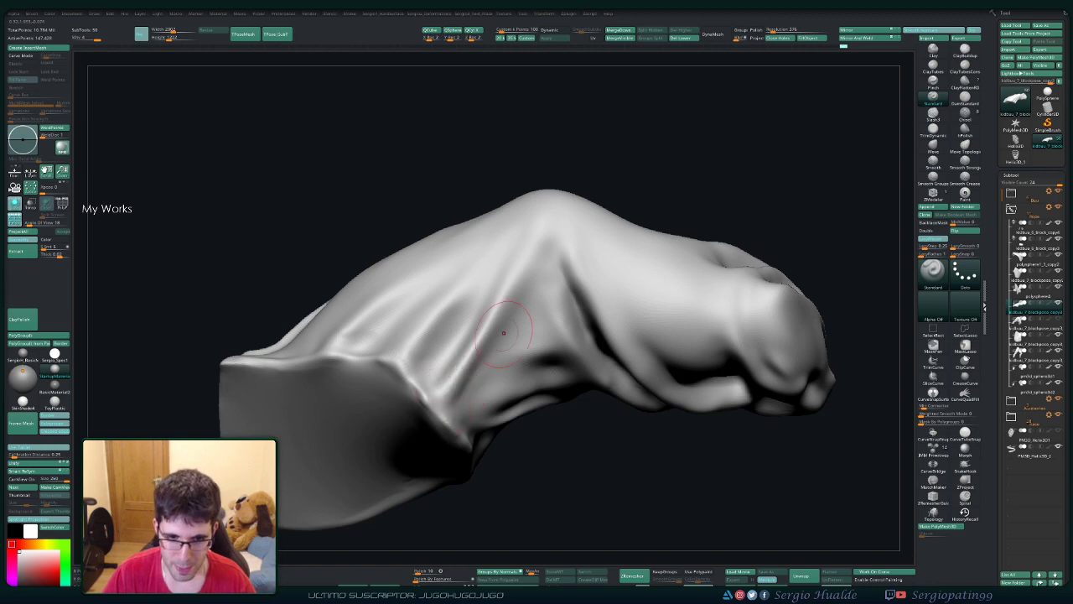
shift+drag(503, 310, 469, 360)
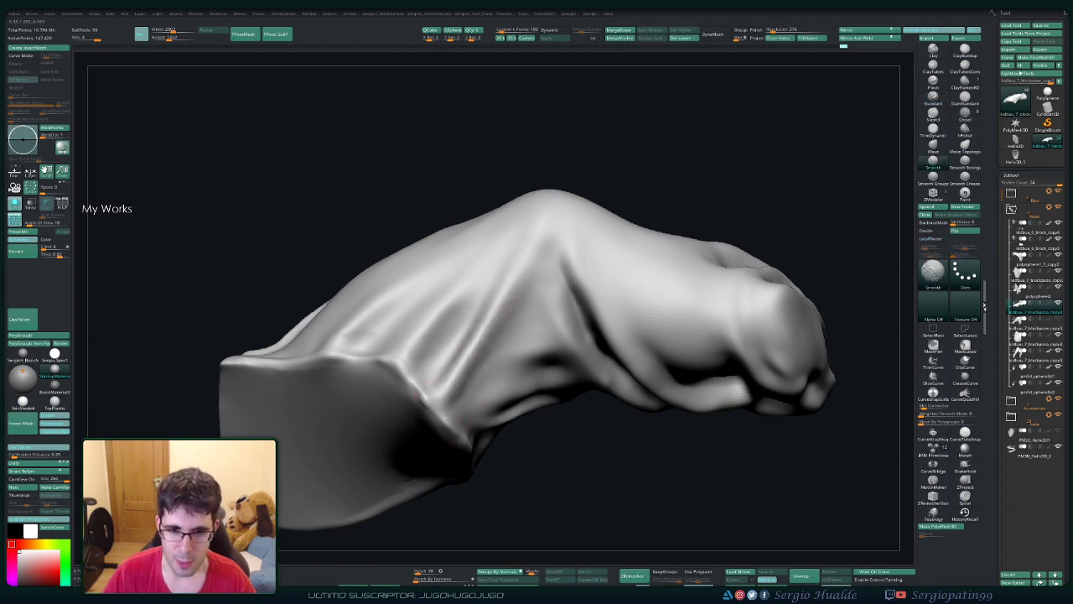
right_drag(444, 327, 441, 356)
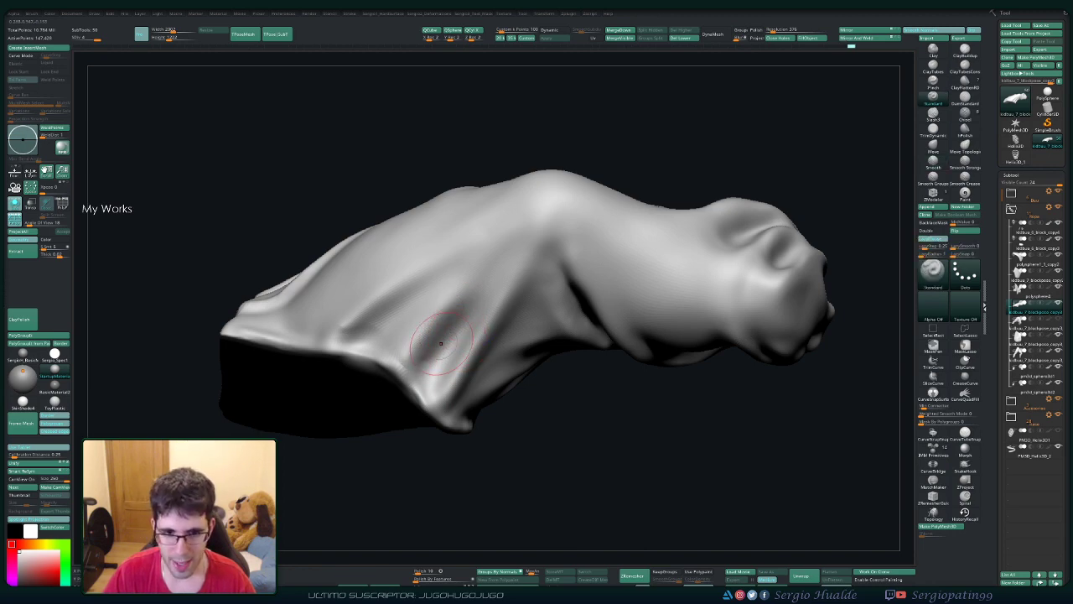
right_drag(450, 336, 381, 386)
drag(381, 387, 348, 384)
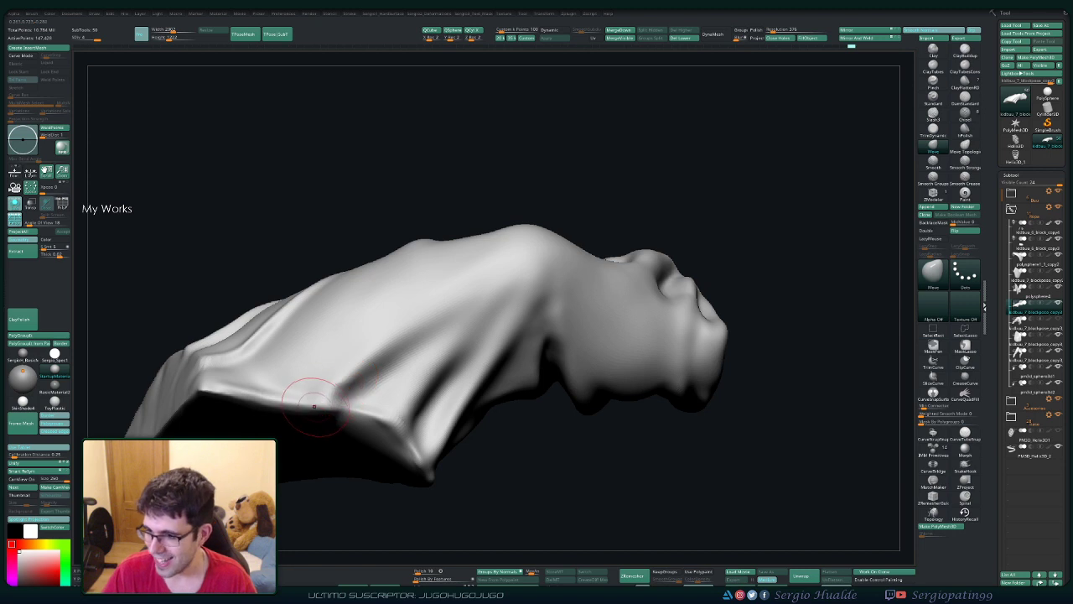
mouse_move(336, 405)
mouse_down()
mouse_move(317, 415)
mouse_move(335, 394)
mouse_up()
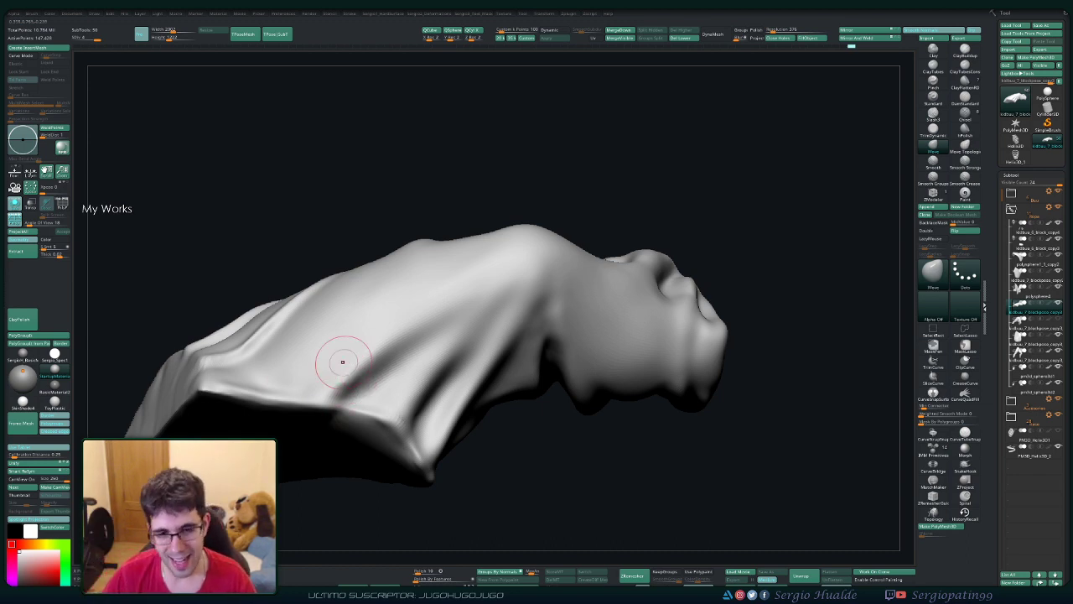
mouse_move(342, 361)
right_down()
mouse_move(345, 369)
mouse_move(395, 307)
right_up()
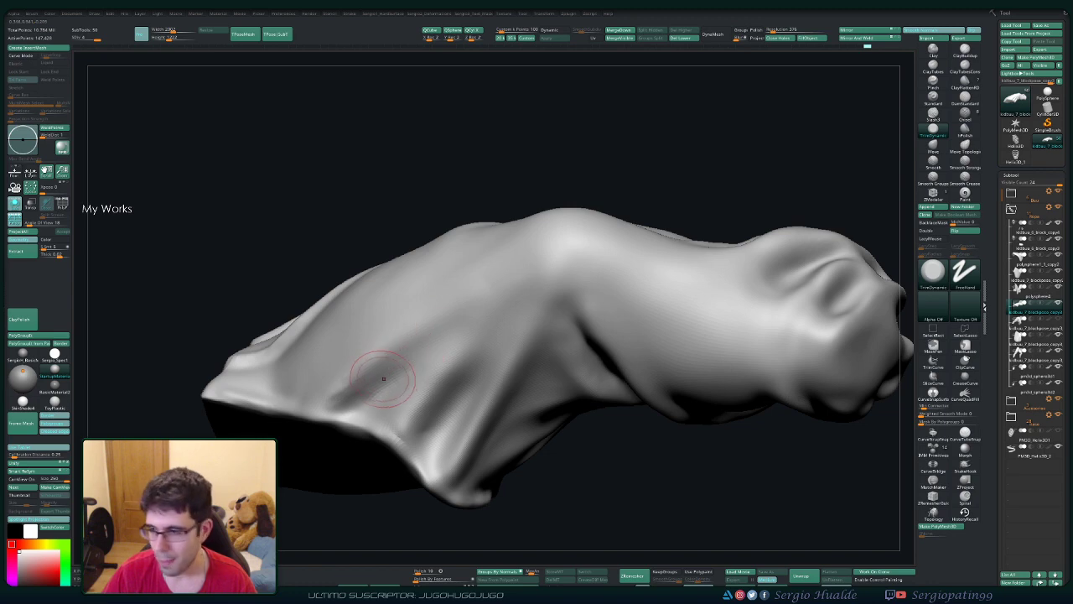
mouse_move(363, 362)
right_down()
mouse_move(372, 372)
mouse_move(383, 290)
mouse_move(417, 329)
mouse_move(272, 278)
mouse_move(444, 360)
mouse_move(412, 289)
right_up()
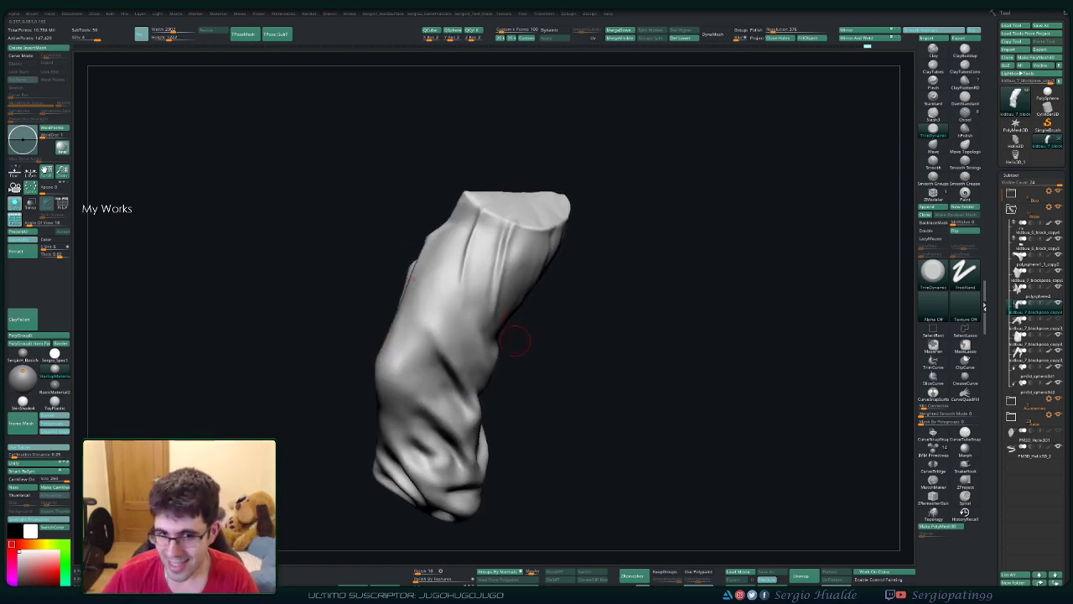
Step: Carve a sharp crease along the fold near the cuff with DamStandard (B-D-S)
mouse_move(534, 275)
right_down()
mouse_move(431, 299)
mouse_move(492, 310)
right_up()
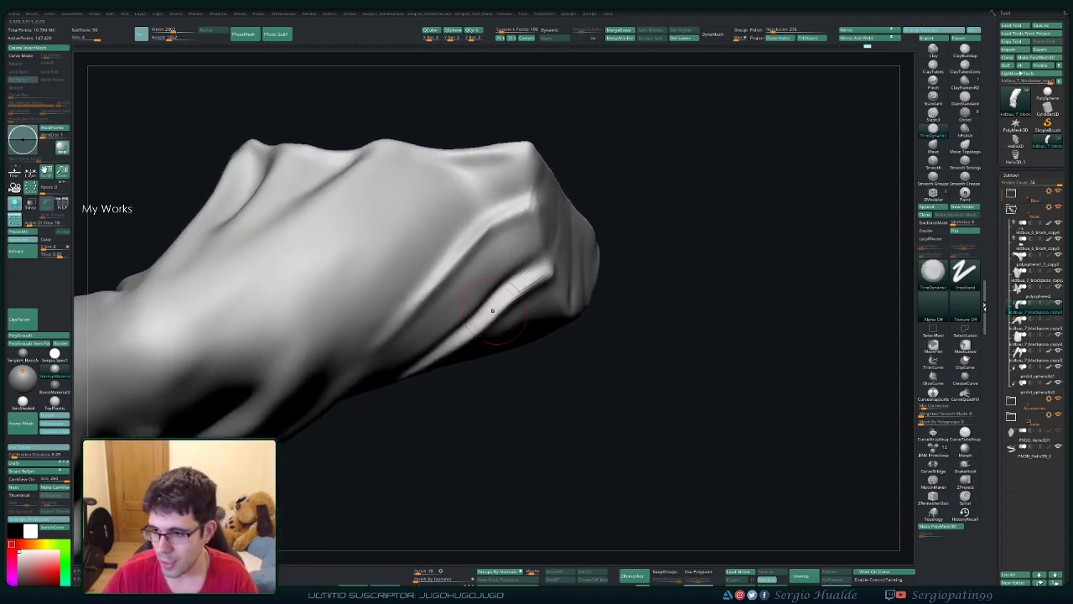
key(b)
key(d)
key(s)
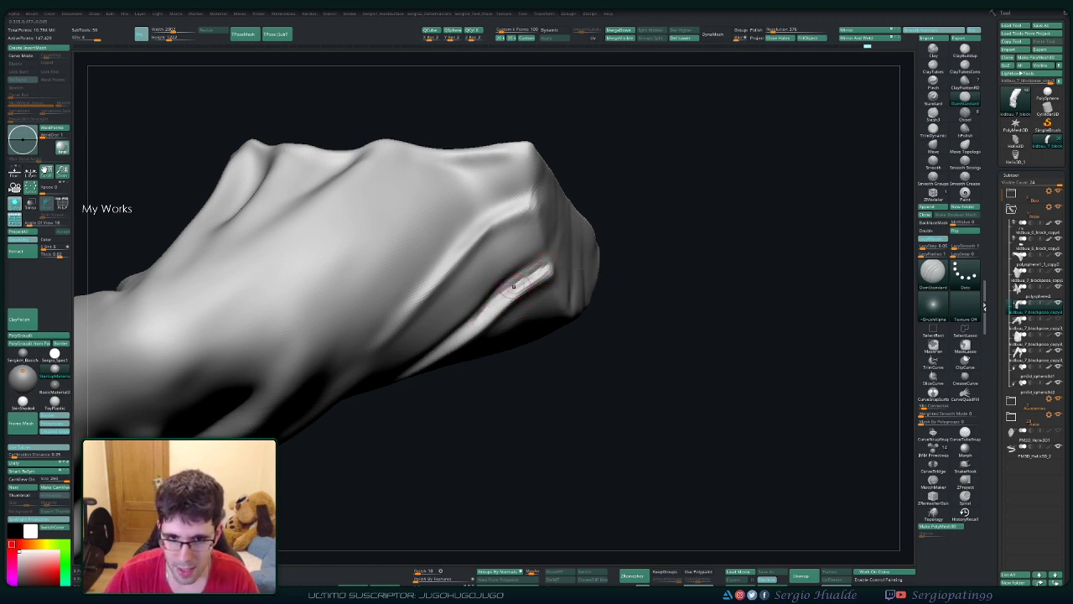
drag(541, 272, 423, 359)
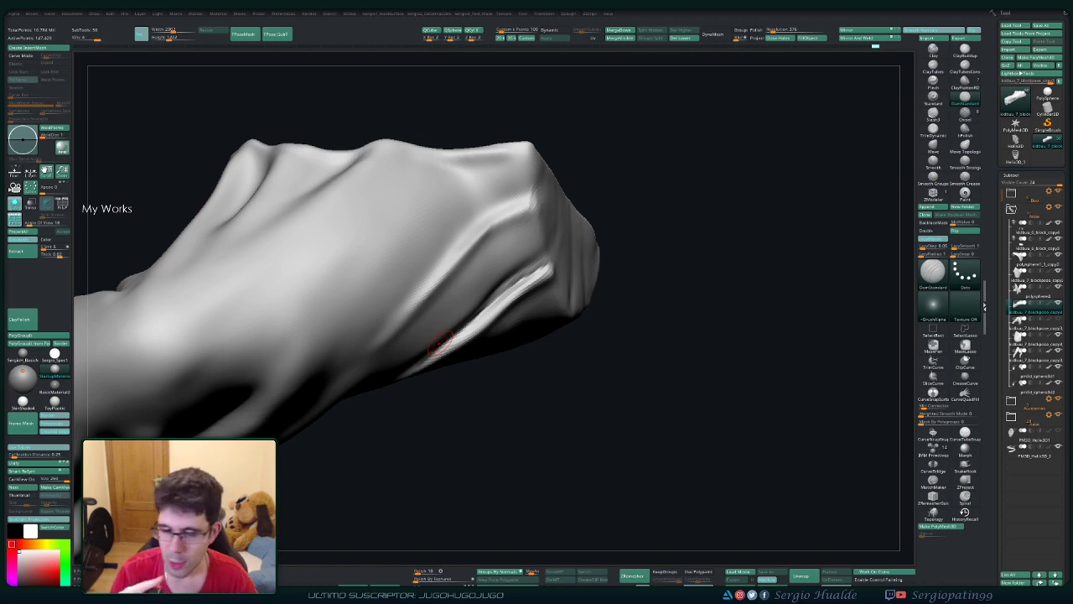
Step: Orbit to check the carved crease from several angles and switch to the Clay brush
drag(587, 245, 546, 277)
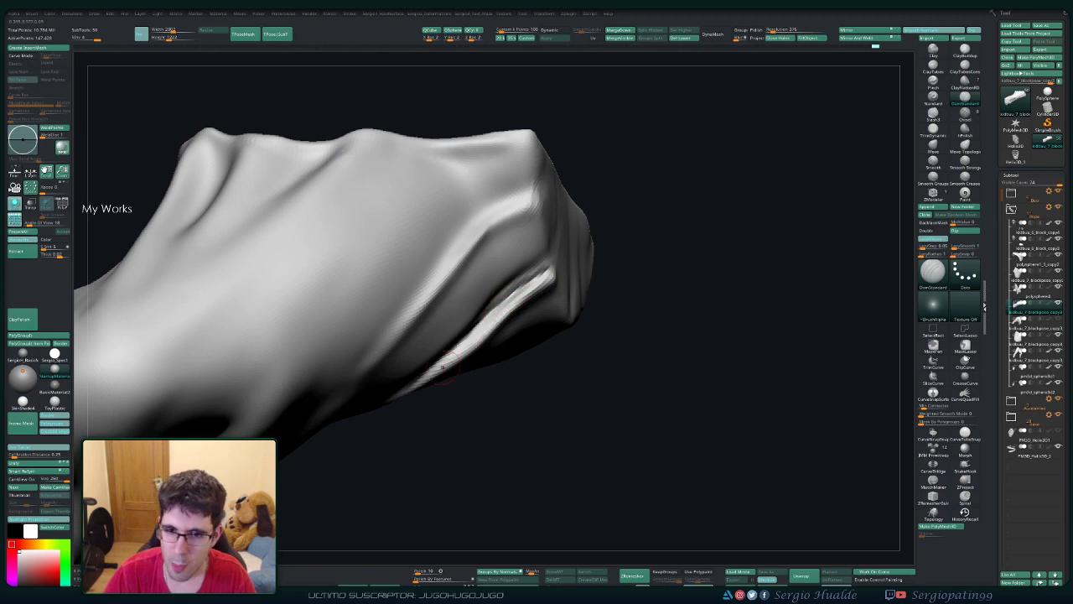
drag(442, 367, 473, 330)
drag(428, 363, 442, 362)
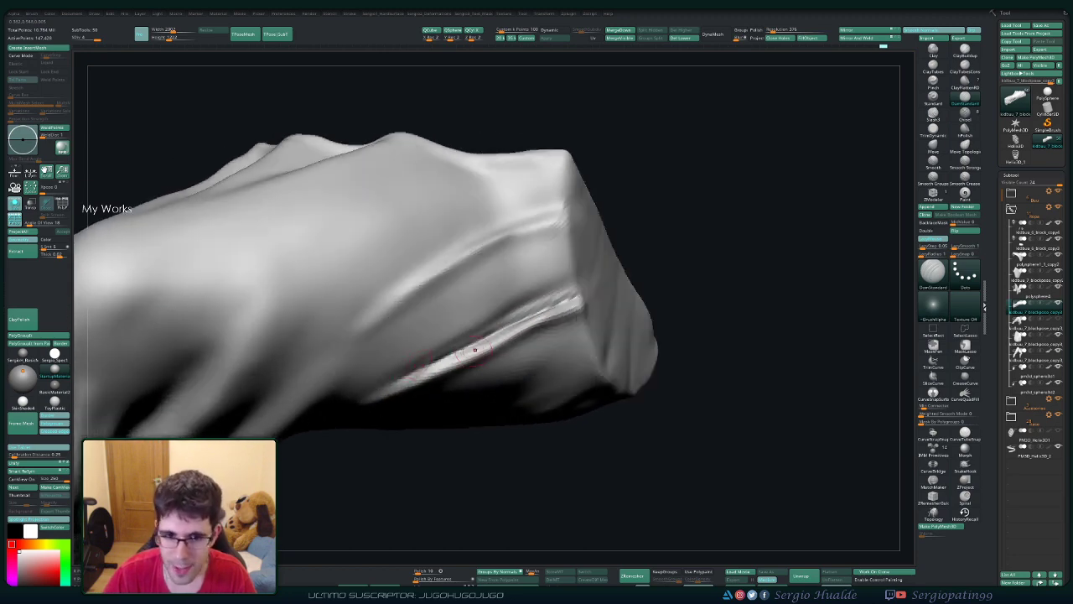
drag(382, 387, 509, 335)
key(b)
key(c)
key(l)
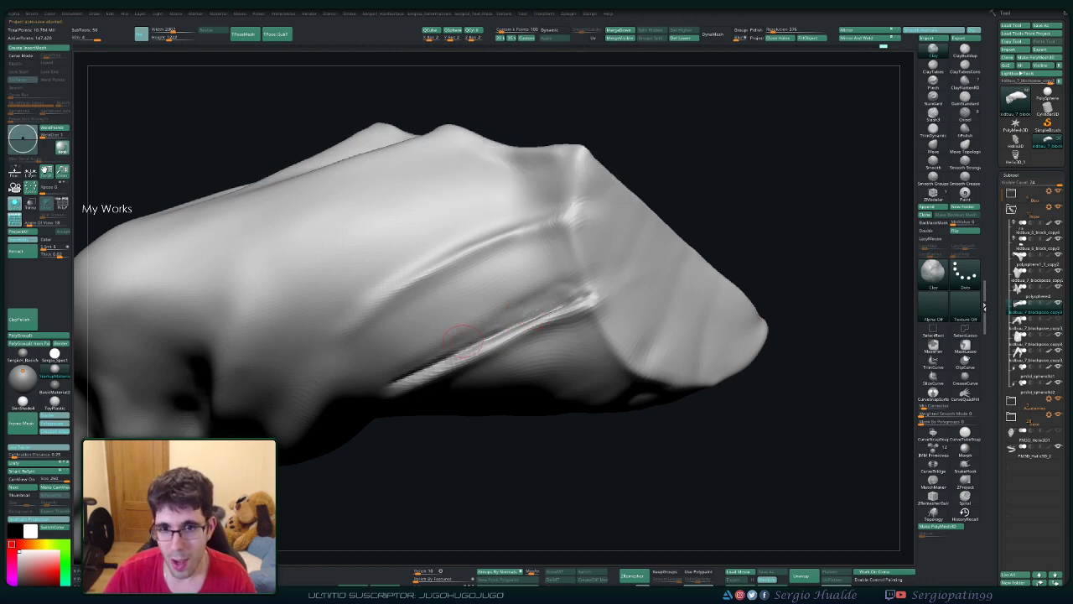
Step: Build clay along the cuff crease, smooth it, then step down one subdivision level
mouse_move(560, 290)
mouse_down()
mouse_move(551, 300)
mouse_move(515, 282)
mouse_move(493, 321)
mouse_up()
right_drag(478, 307, 479, 293)
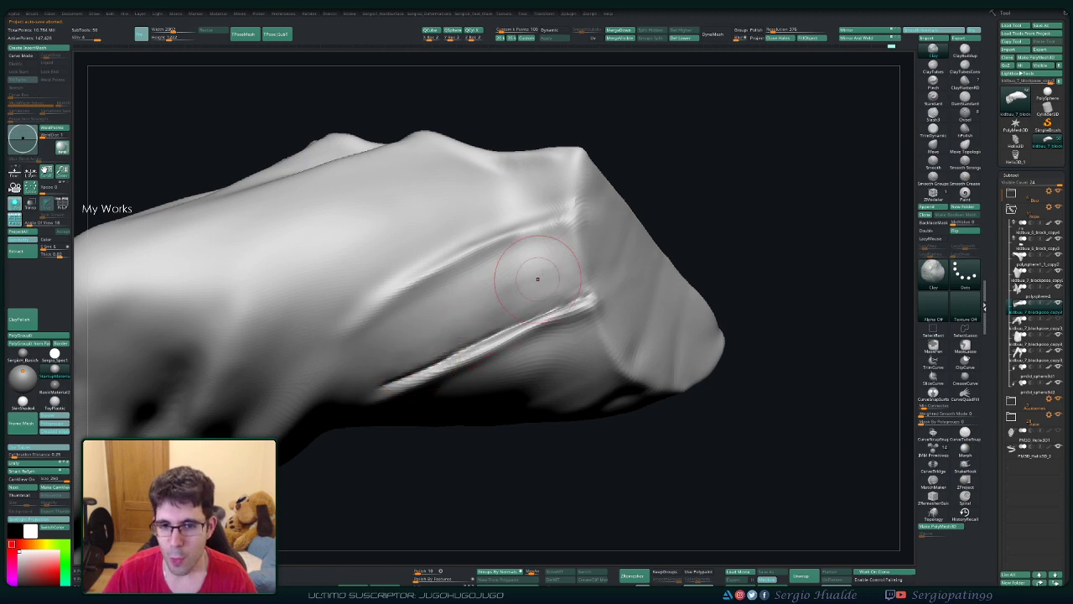
key(s)
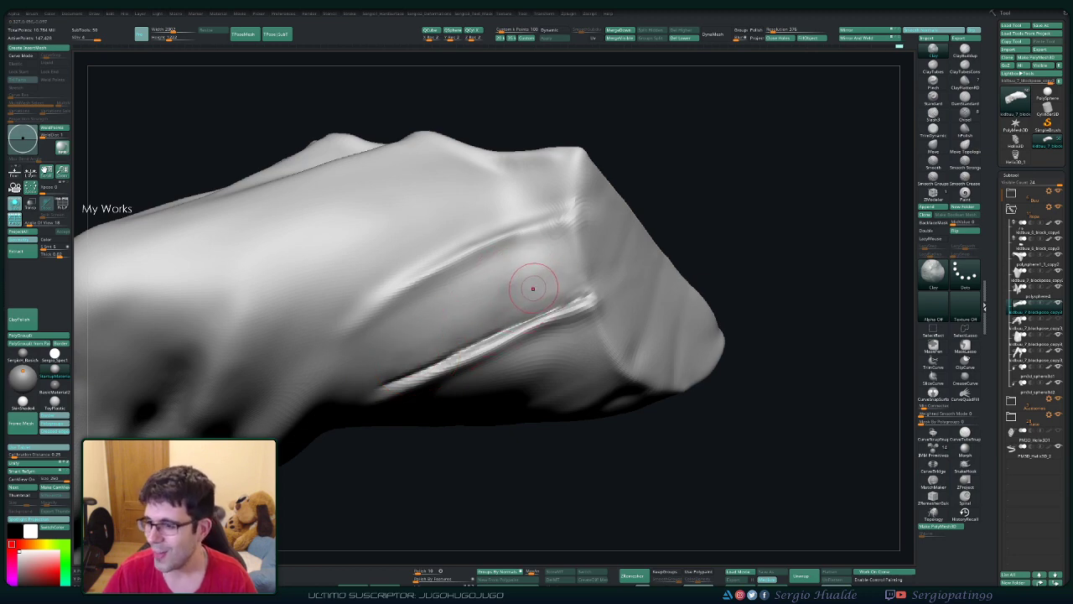
key(shift)
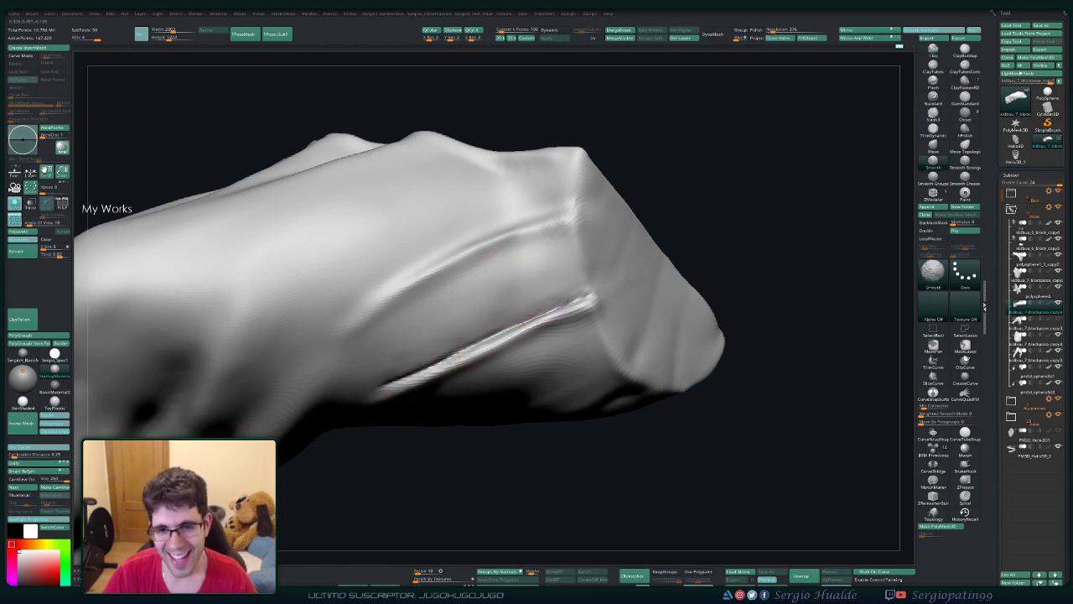
shift+drag(556, 272, 431, 316)
mouse_move(796, 470)
mouse_down()
mouse_move(805, 452)
mouse_move(754, 465)
mouse_move(772, 452)
mouse_up()
right_drag(484, 327, 467, 334)
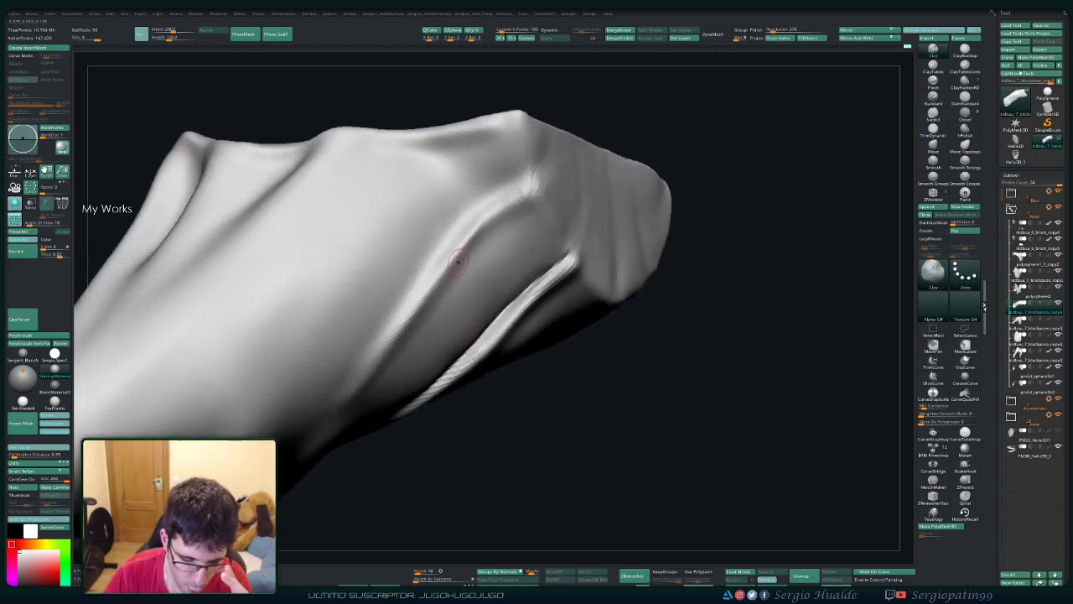
key(shift+d)
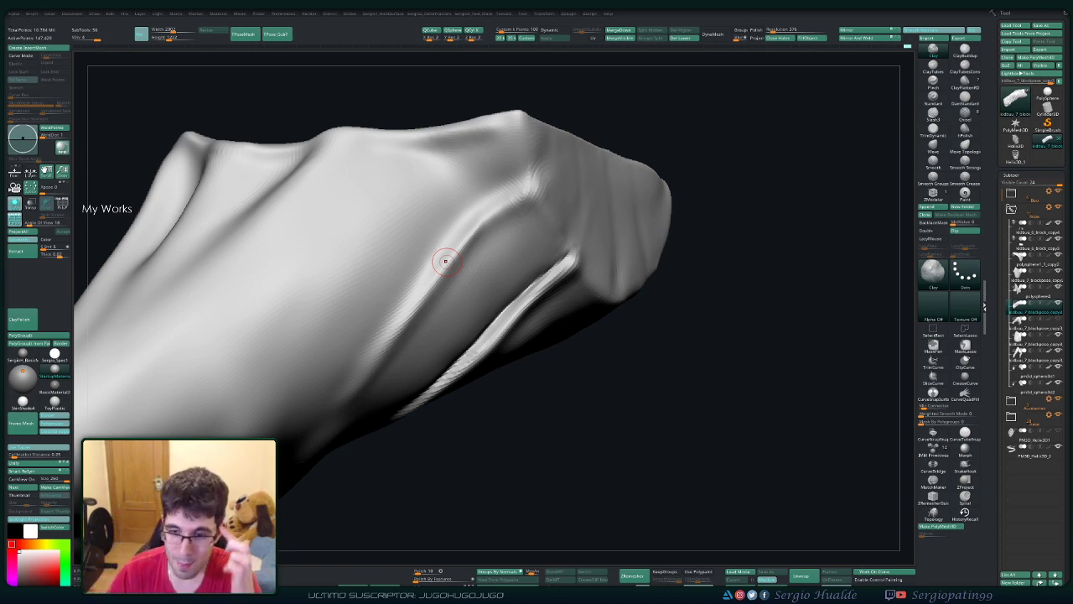
Step: Deepen the cuff crease with the DamStandard brush
mouse_move(682, 314)
right_down()
mouse_move(623, 319)
mouse_move(568, 249)
right_up()
key(b)
key(d)
key(s)
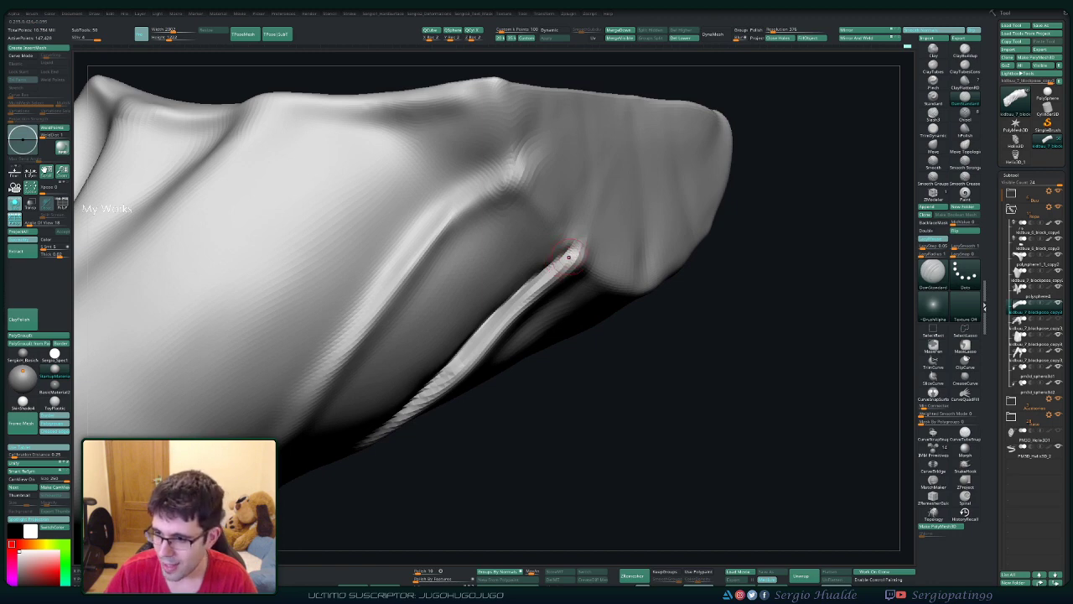
right_drag(511, 297, 559, 240)
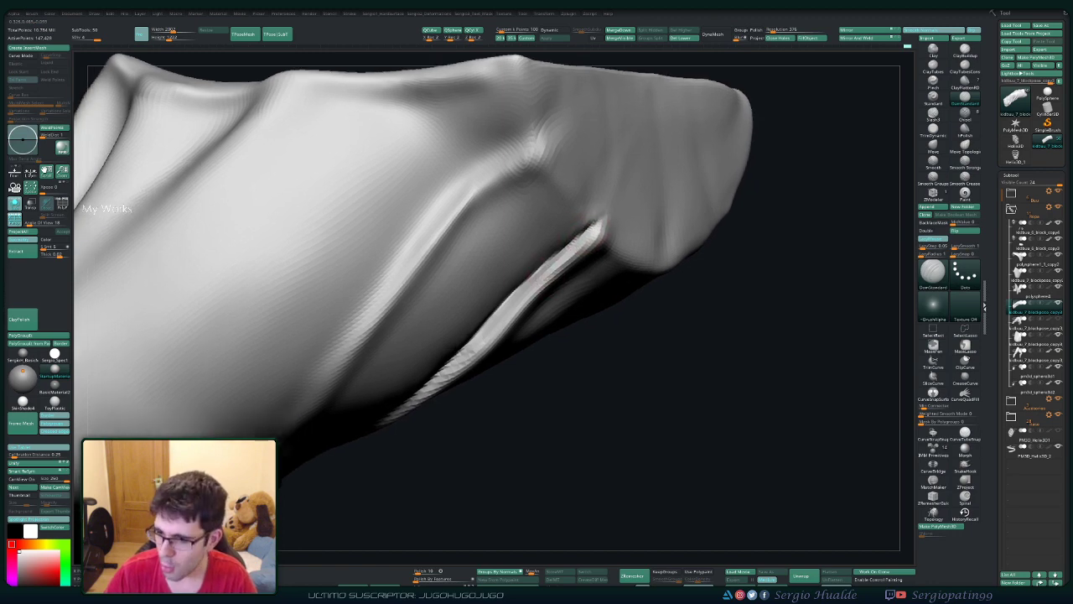
drag(591, 220, 460, 337)
mouse_move(463, 353)
right_down()
mouse_move(532, 282)
mouse_move(512, 307)
mouse_move(503, 300)
right_up()
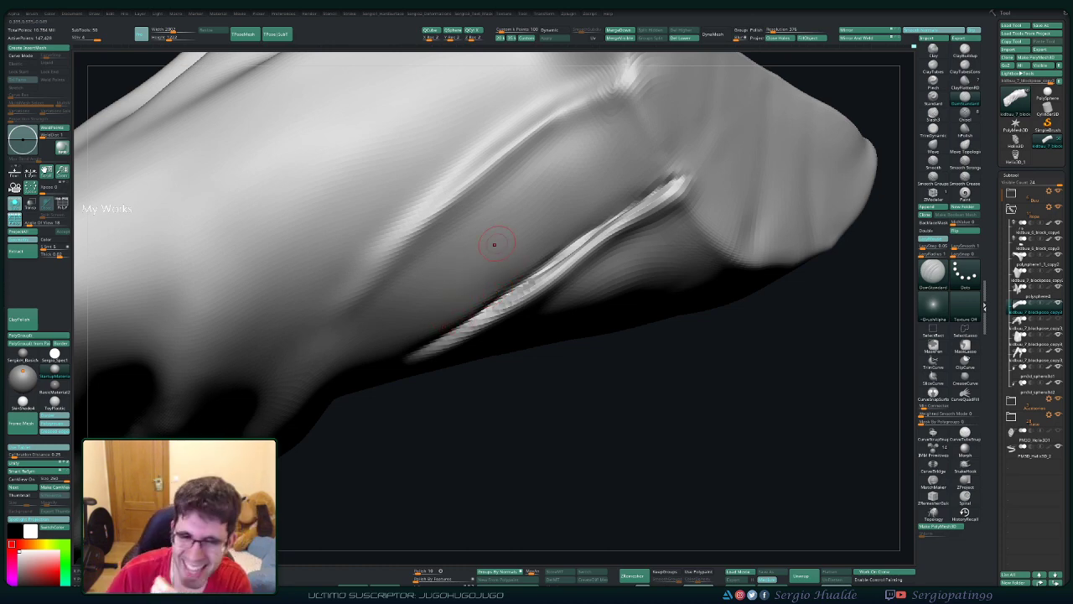
Step: Smooth the surface around the crease and near the cuff with a larger brush
right_drag(480, 309, 466, 278)
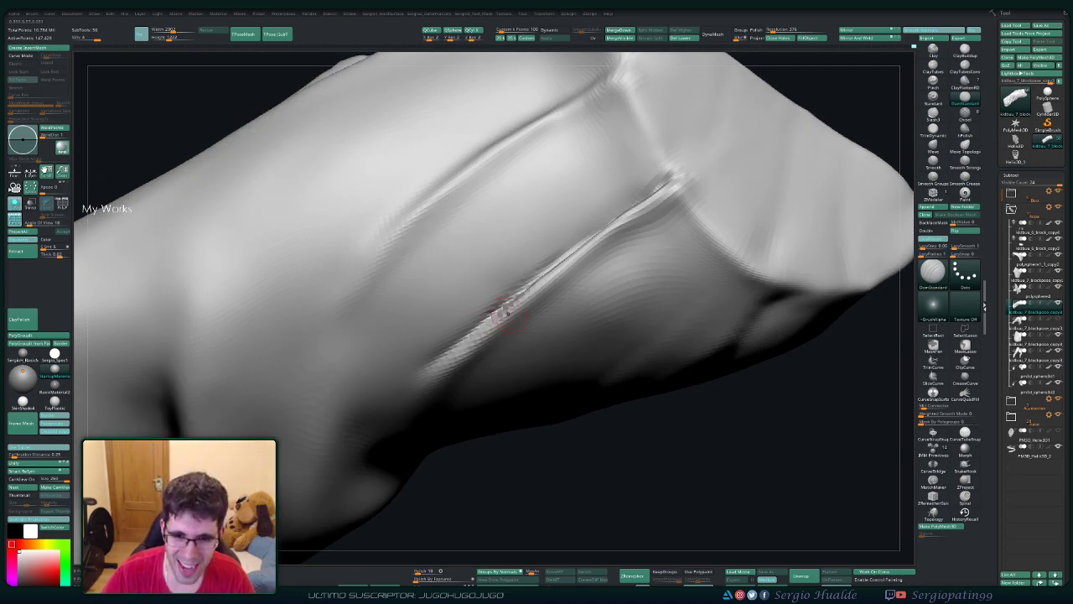
right_drag(503, 313, 495, 317)
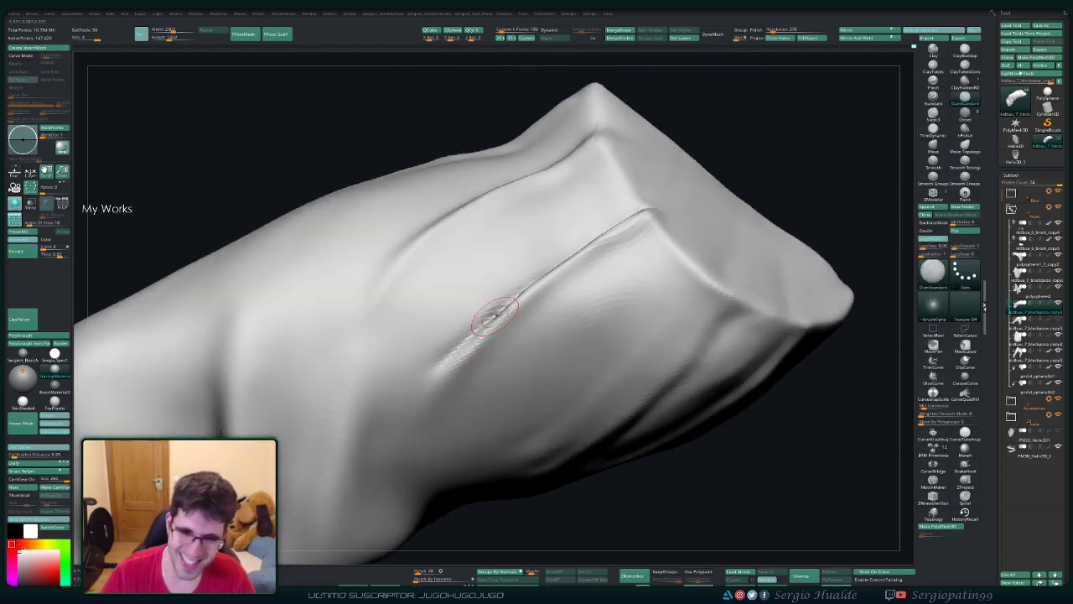
key(])
key(])
key(])
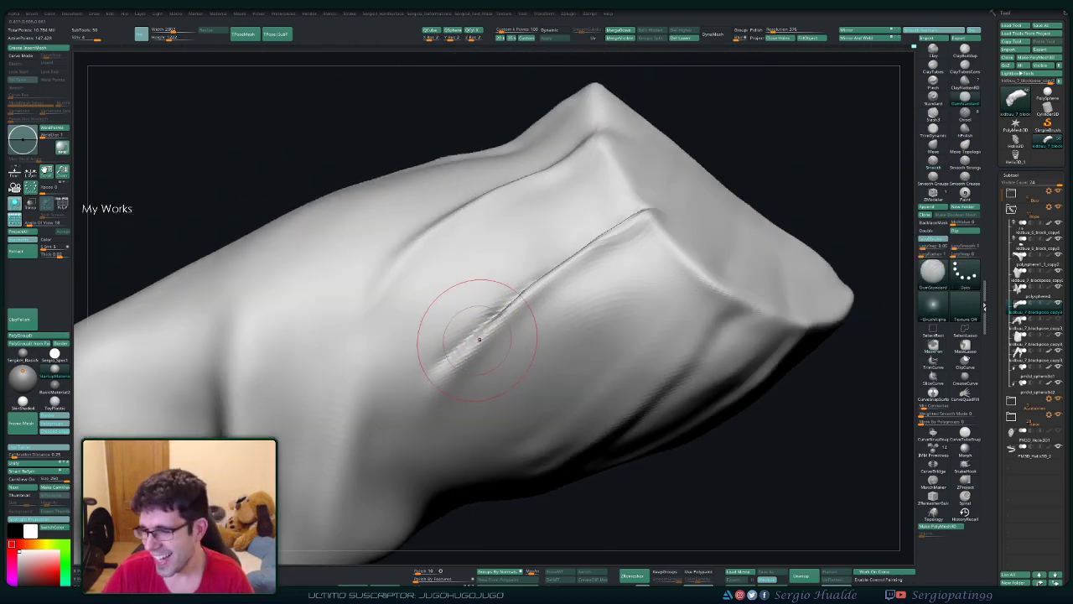
right_drag(479, 339, 491, 310)
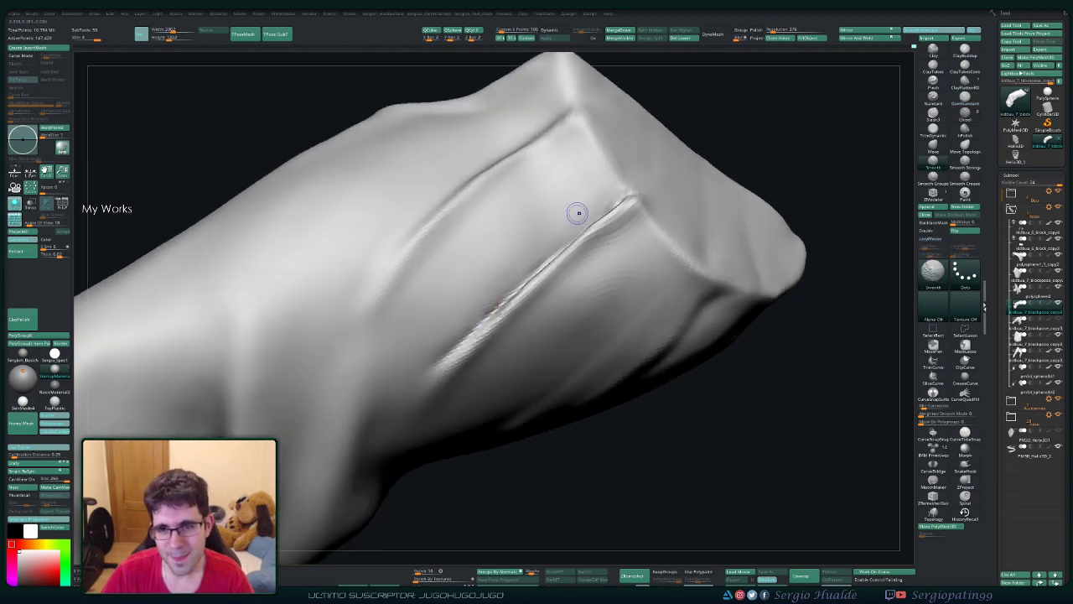
mouse_move(579, 213)
right_down()
mouse_move(526, 221)
mouse_move(518, 269)
right_up()
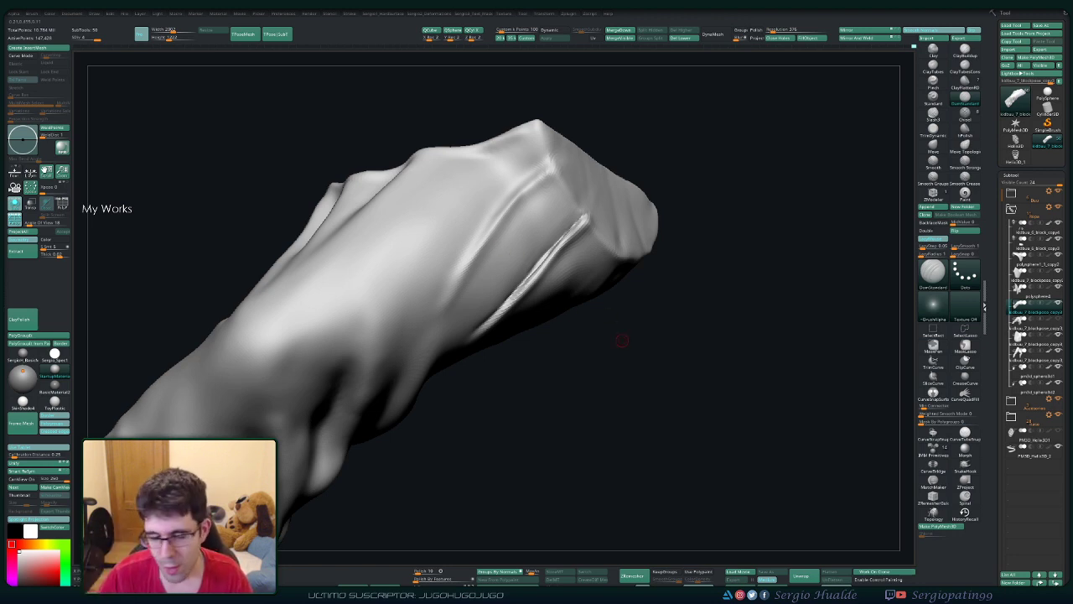
drag(621, 339, 566, 357)
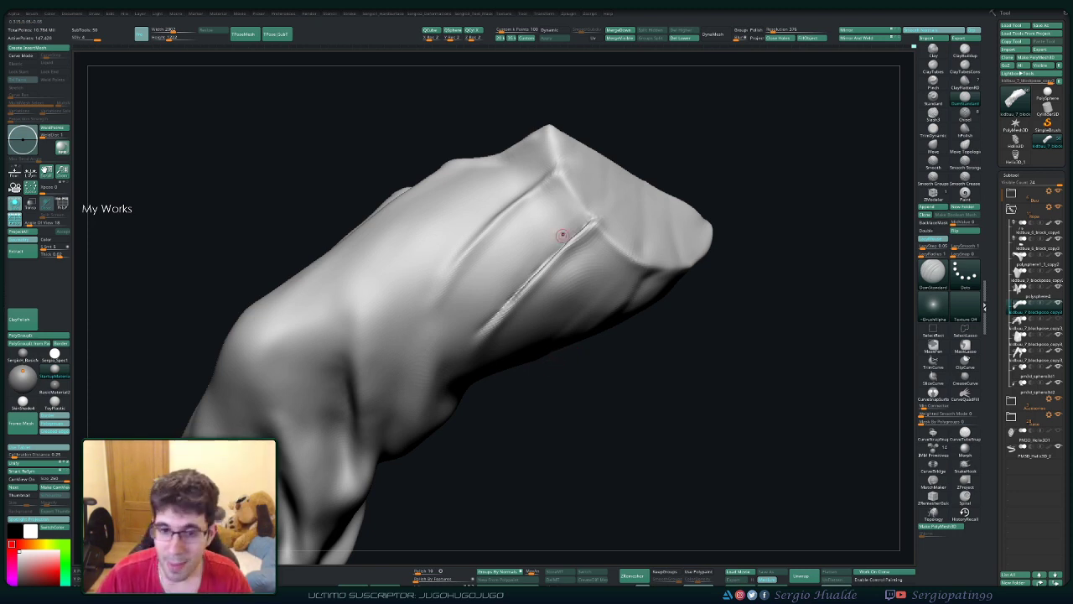
right_drag(561, 235, 578, 256)
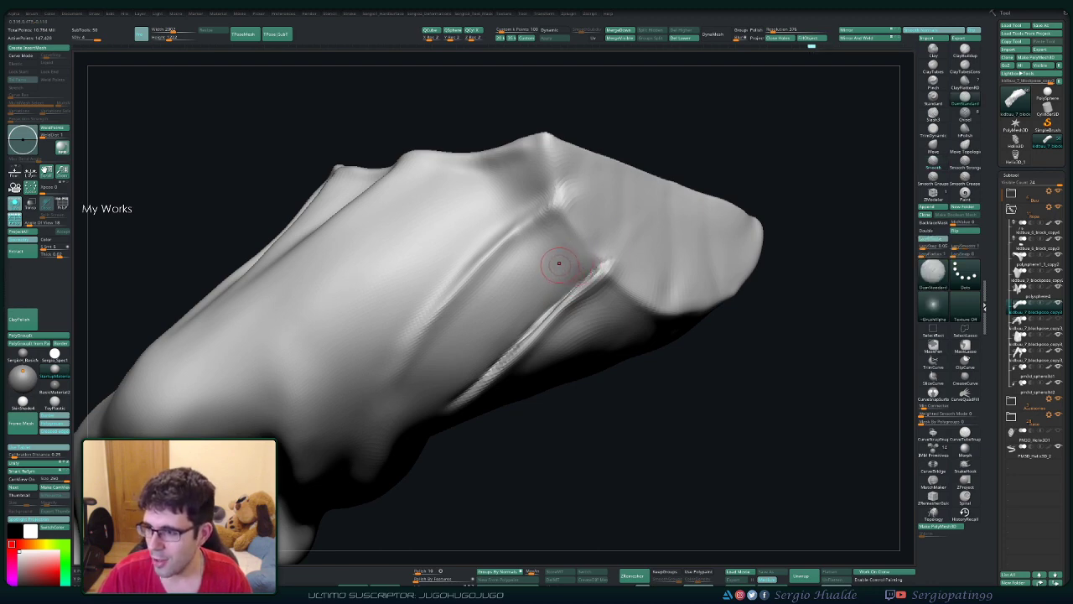
key(shift)
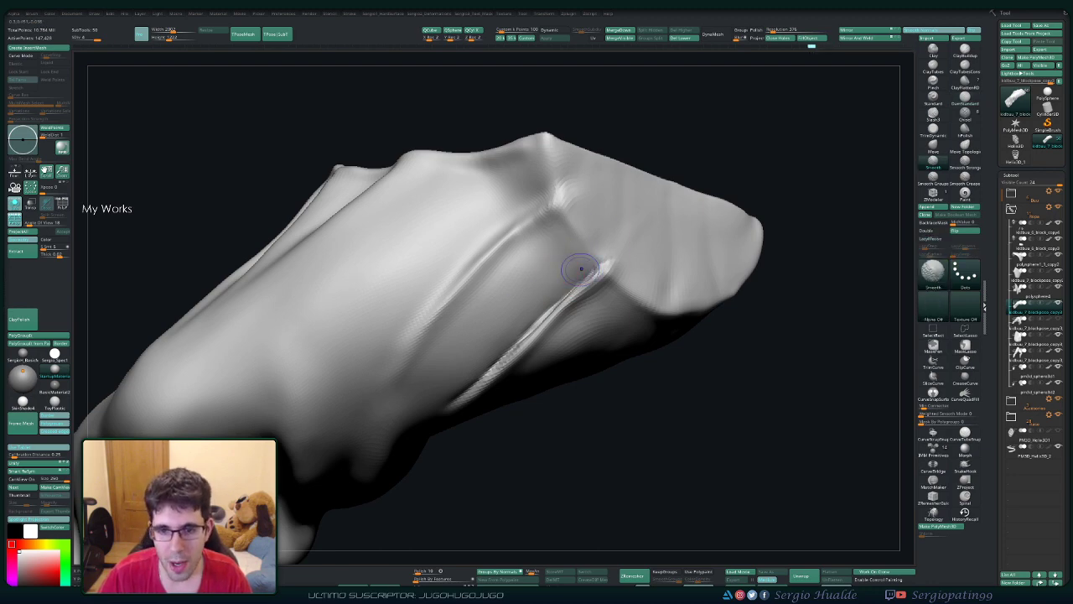
shift+drag(581, 268, 541, 298)
Step: Carve additional crease lines along the lower fold of the trouser leg
drag(737, 393, 477, 343)
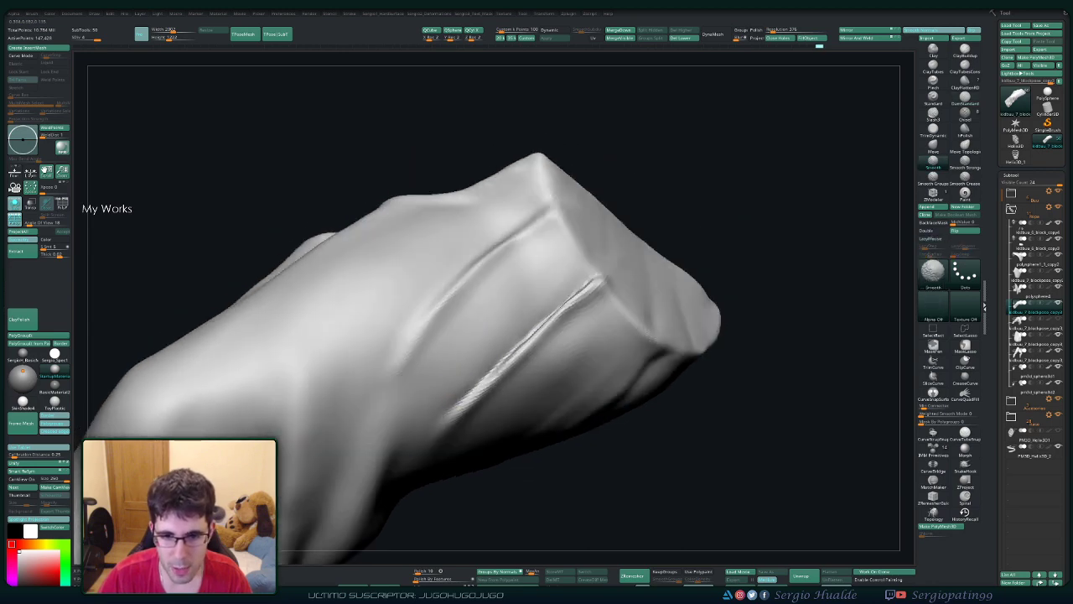
drag(755, 402, 587, 264)
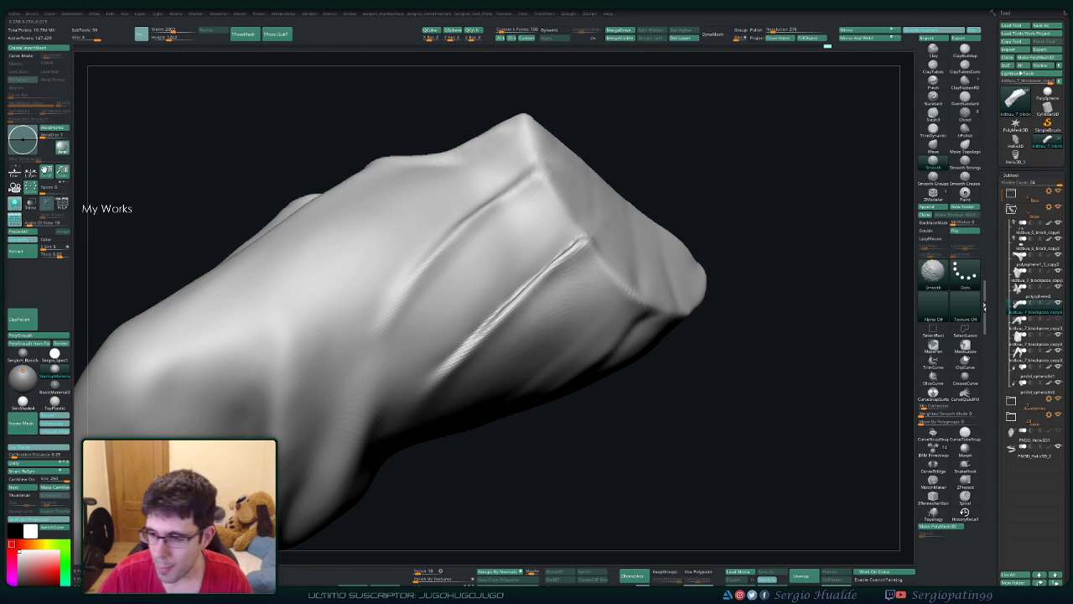
mouse_move(738, 394)
mouse_down()
mouse_move(486, 311)
mouse_move(513, 263)
mouse_move(481, 266)
mouse_up()
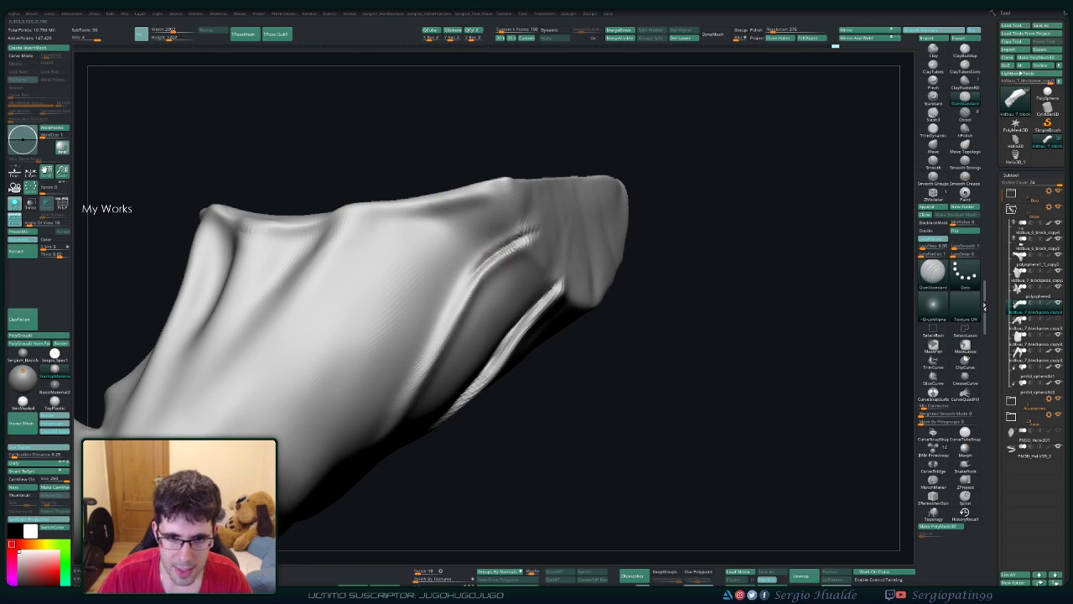
drag(670, 276, 469, 285)
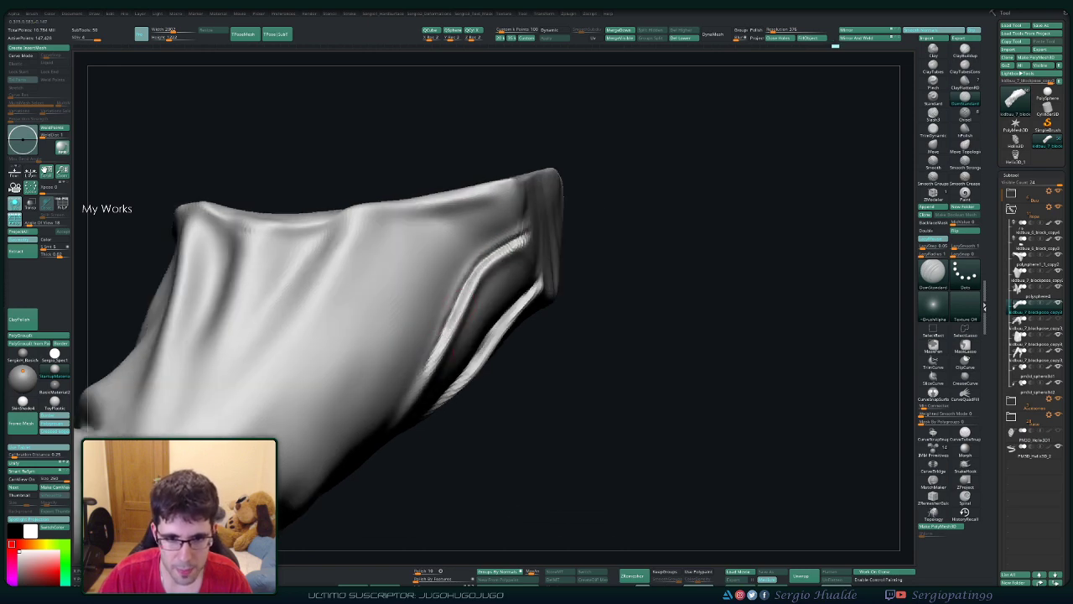
mouse_move(402, 419)
mouse_down()
mouse_move(449, 302)
mouse_move(518, 235)
mouse_up()
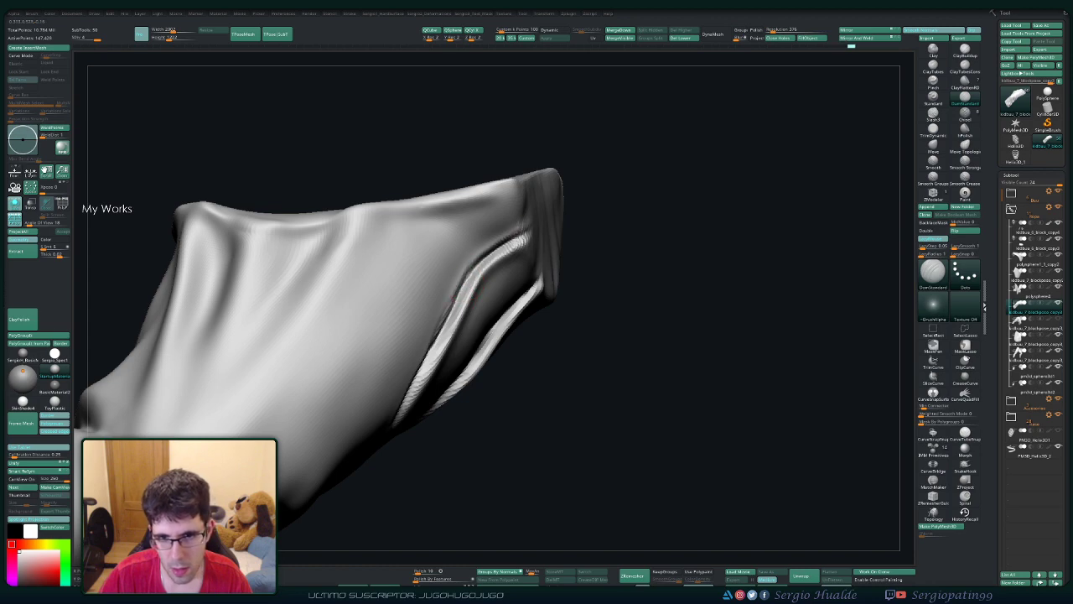
mouse_move(514, 280)
right_down()
mouse_move(477, 349)
mouse_move(492, 325)
mouse_move(445, 287)
mouse_move(484, 228)
right_up()
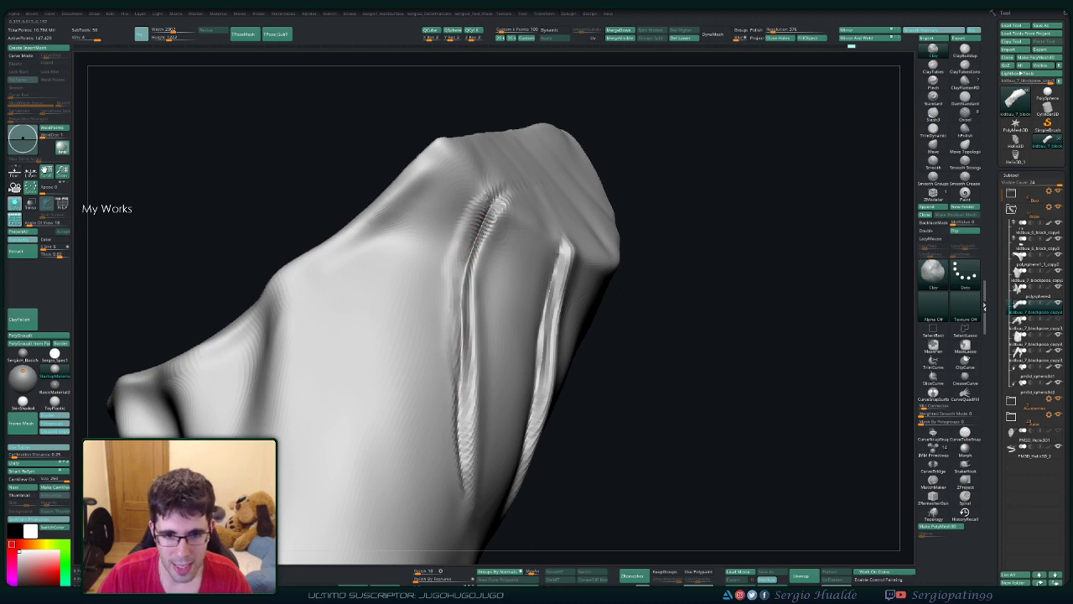
Step: Smooth the crease beside the groove and its upper end
mouse_move(451, 485)
right_down()
mouse_move(394, 419)
mouse_move(454, 365)
right_up()
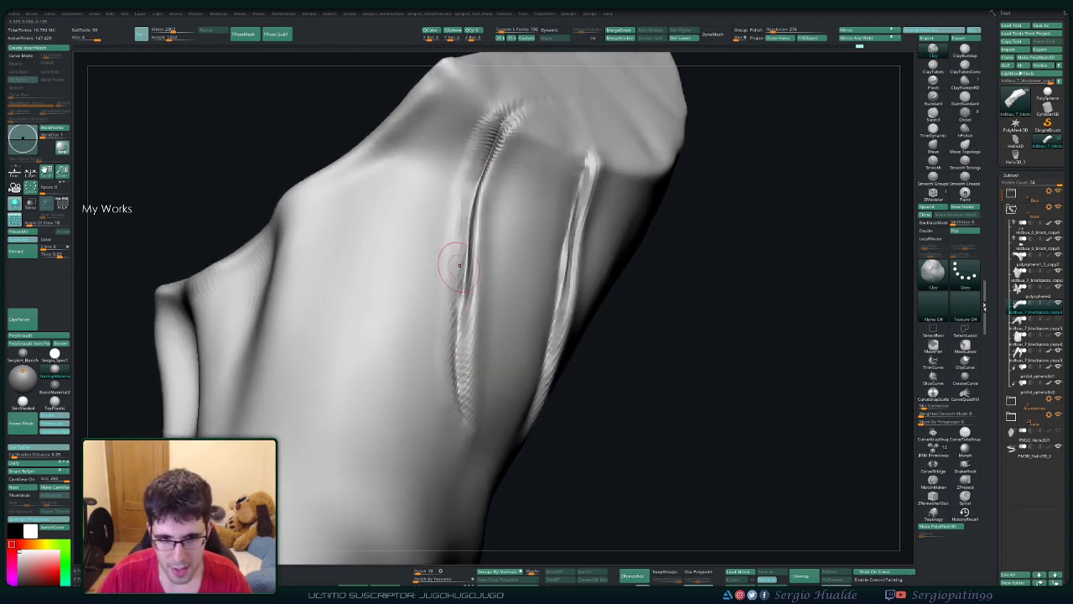
key(shift)
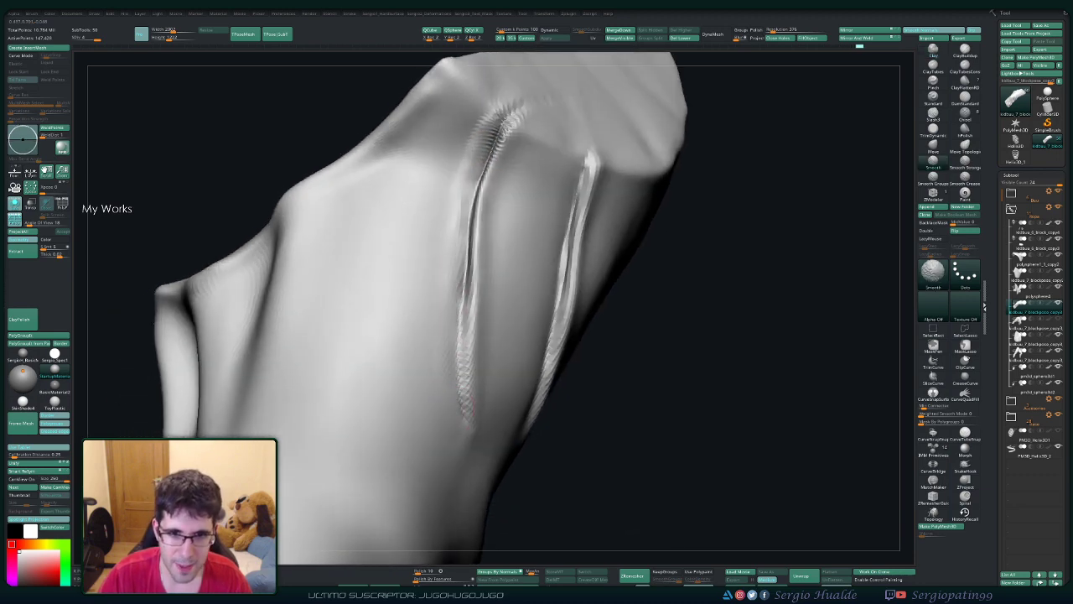
right_drag(423, 352, 433, 305)
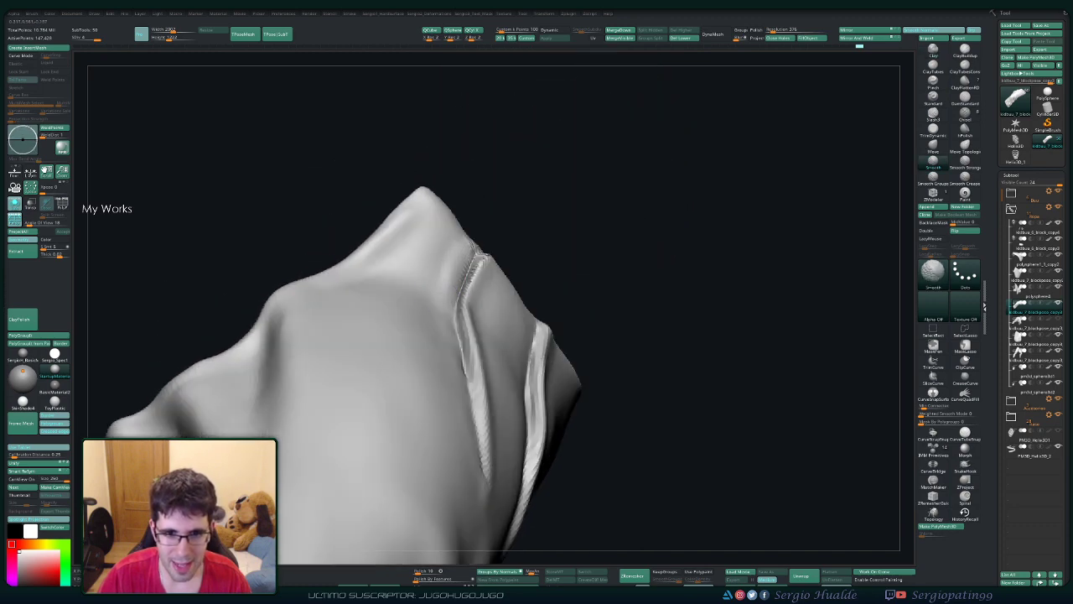
mouse_move(436, 303)
shift+mouse_down()
mouse_move(457, 266)
mouse_move(550, 223)
shift+mouse_up()
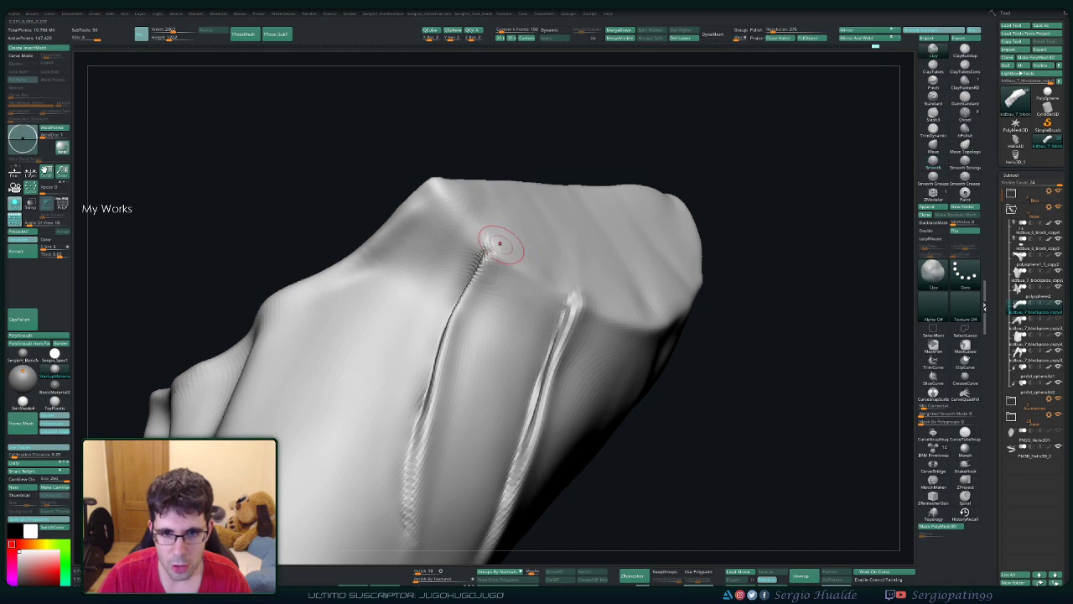
right_drag(498, 243, 475, 261)
shift+drag(475, 262, 429, 305)
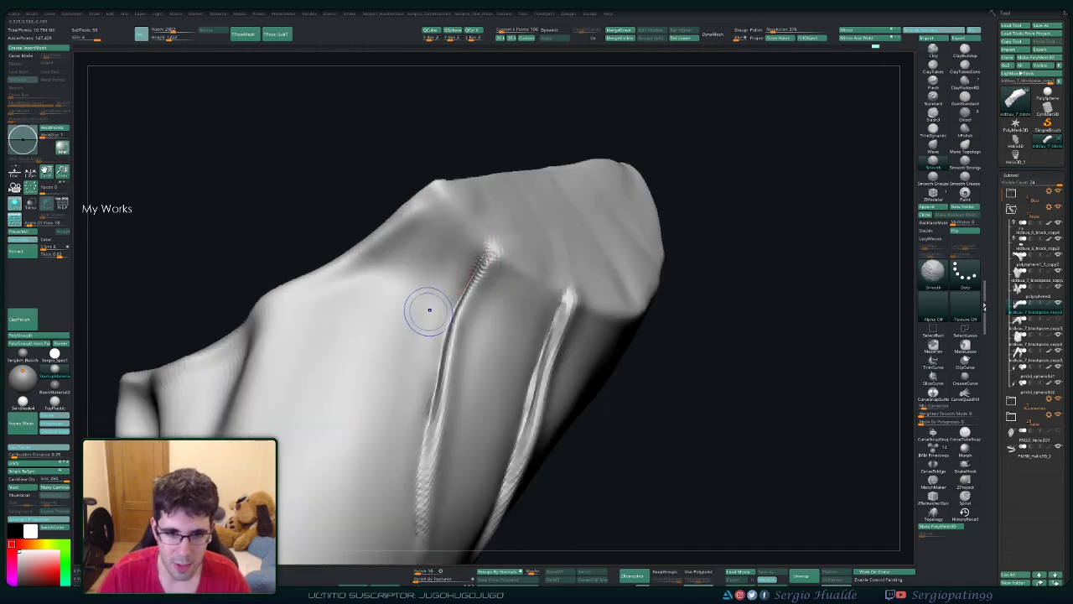
Step: Redraw the crease as a sharper groove with DamStandard (B-D-S)
alt+drag(754, 470, 755, 335)
key(b)
key(d)
key(s)
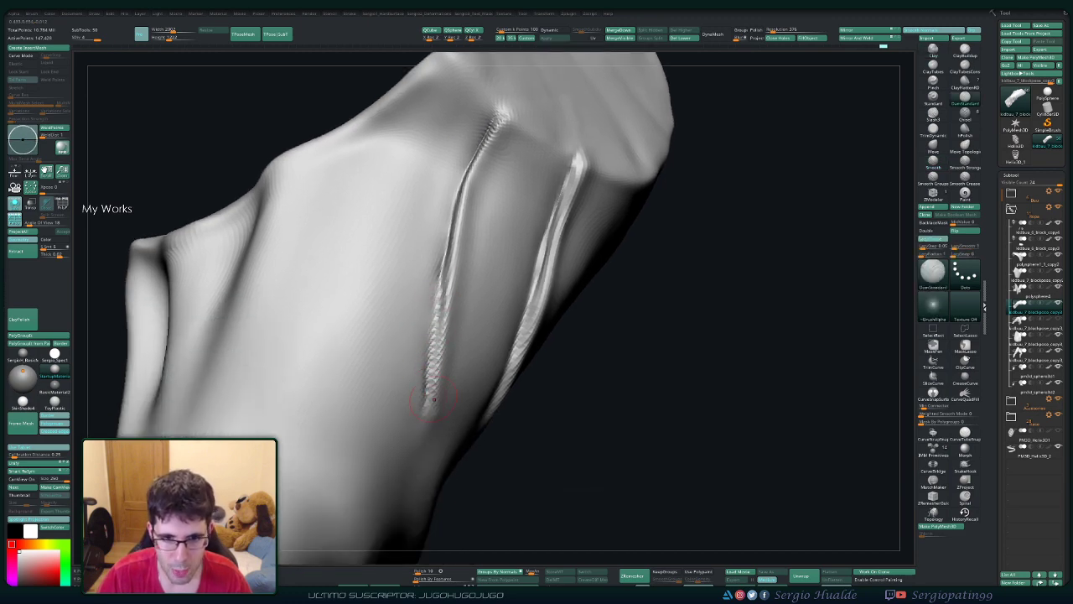
mouse_move(435, 302)
right_down()
mouse_move(433, 356)
mouse_move(403, 322)
right_up()
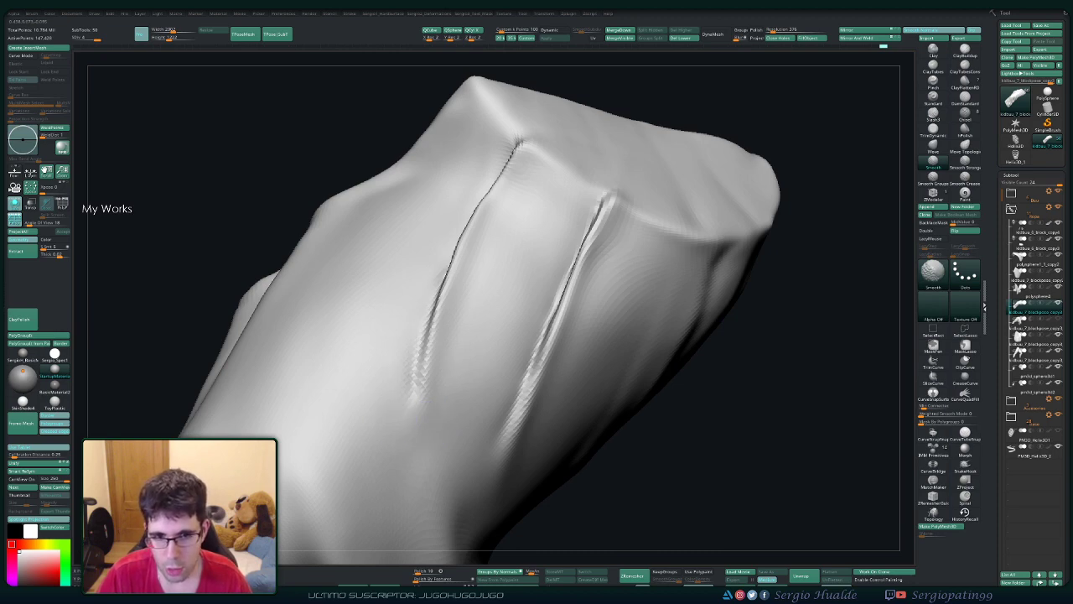
mouse_move(450, 328)
right_down()
mouse_move(423, 340)
mouse_move(443, 371)
right_up()
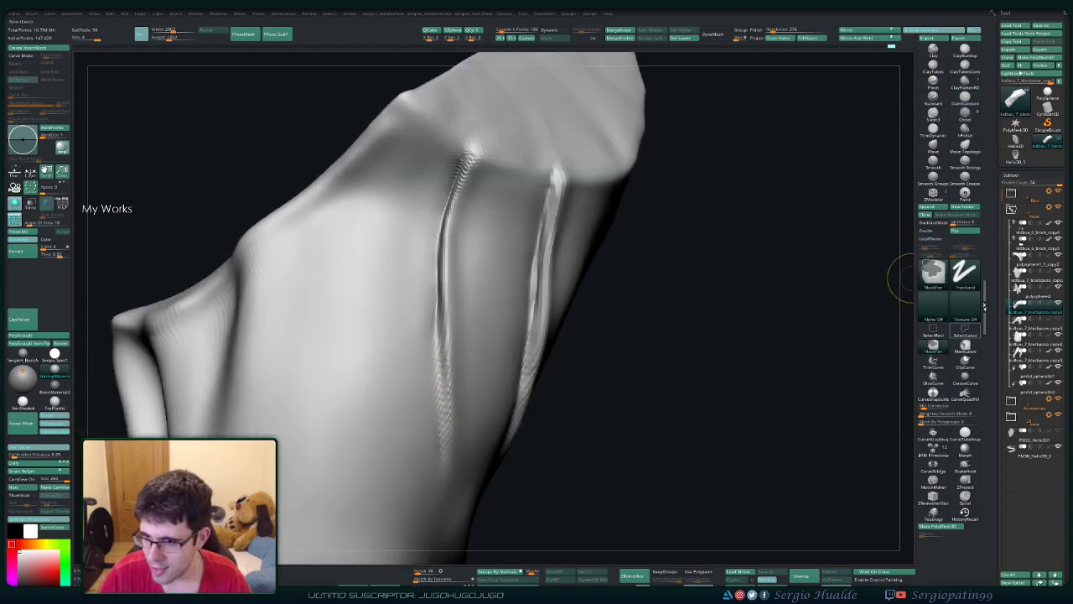
Step: Lasso-mask a strip of the trouser leg and invert the mask
right_drag(881, 358, 546, 362)
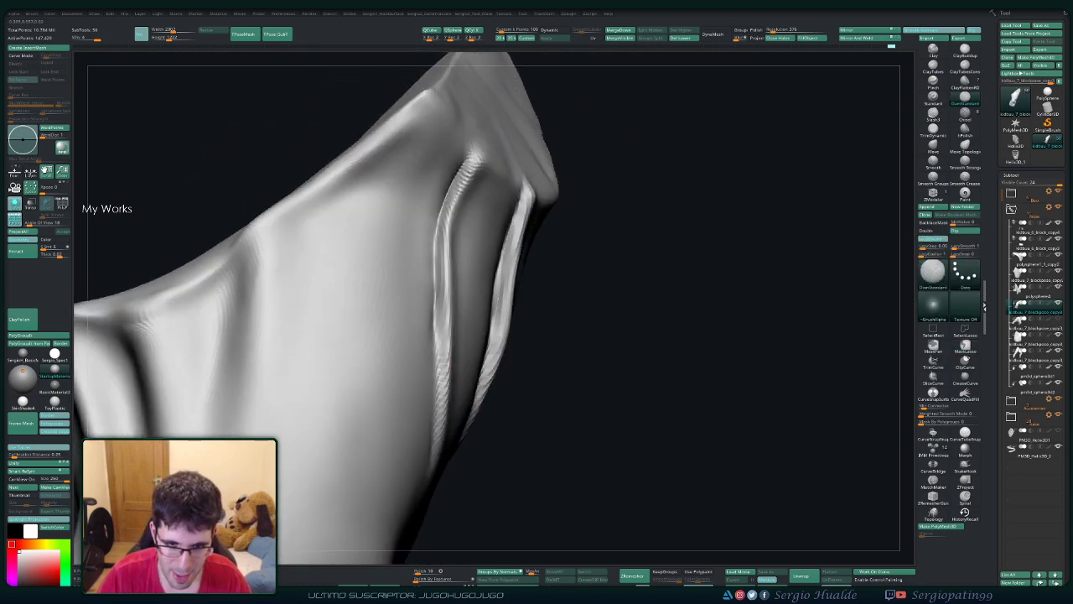
mouse_move(546, 362)
ctrl+mouse_down()
mouse_move(471, 414)
mouse_move(497, 403)
ctrl+mouse_up()
ctrl+click(497, 402)
mouse_move(498, 403)
right_down()
mouse_move(431, 402)
mouse_move(395, 335)
mouse_move(589, 352)
mouse_move(443, 383)
mouse_move(452, 384)
mouse_move(434, 397)
right_up()
mouse_move(443, 455)
right_down()
mouse_move(446, 391)
mouse_move(445, 401)
mouse_move(505, 383)
right_up()
Step: Mask and invert a leg strip, unhide the whole figure, then isolate the trousers again
ctrl+drag(506, 383, 453, 312)
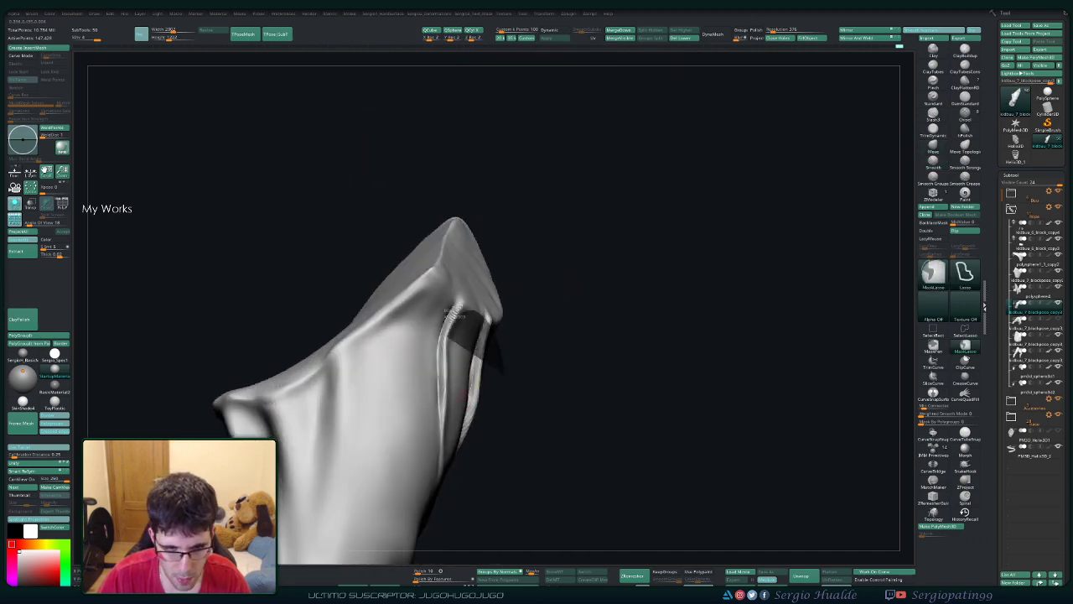
ctrl+click(514, 391)
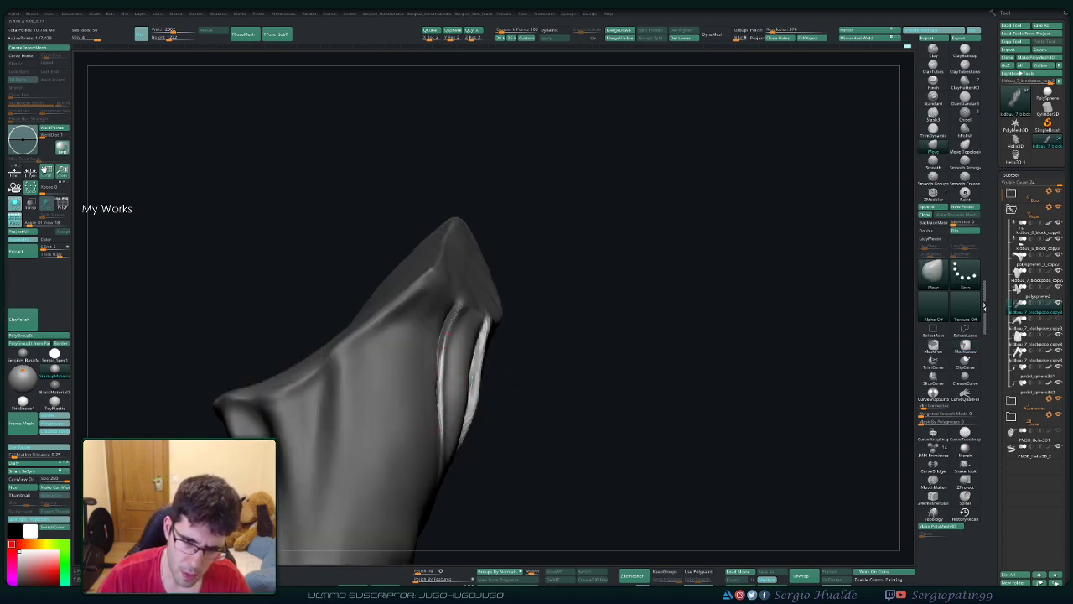
mouse_move(442, 350)
right_down()
mouse_move(426, 394)
mouse_move(446, 416)
mouse_move(431, 394)
right_up()
ctrl+shift+click(537, 251)
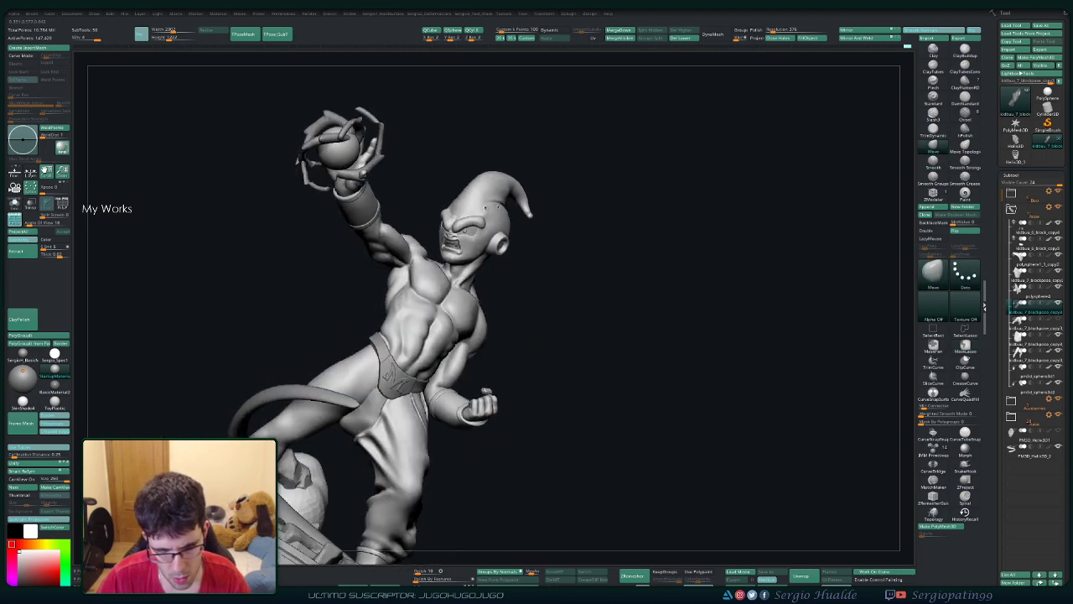
right_drag(536, 252, 470, 260)
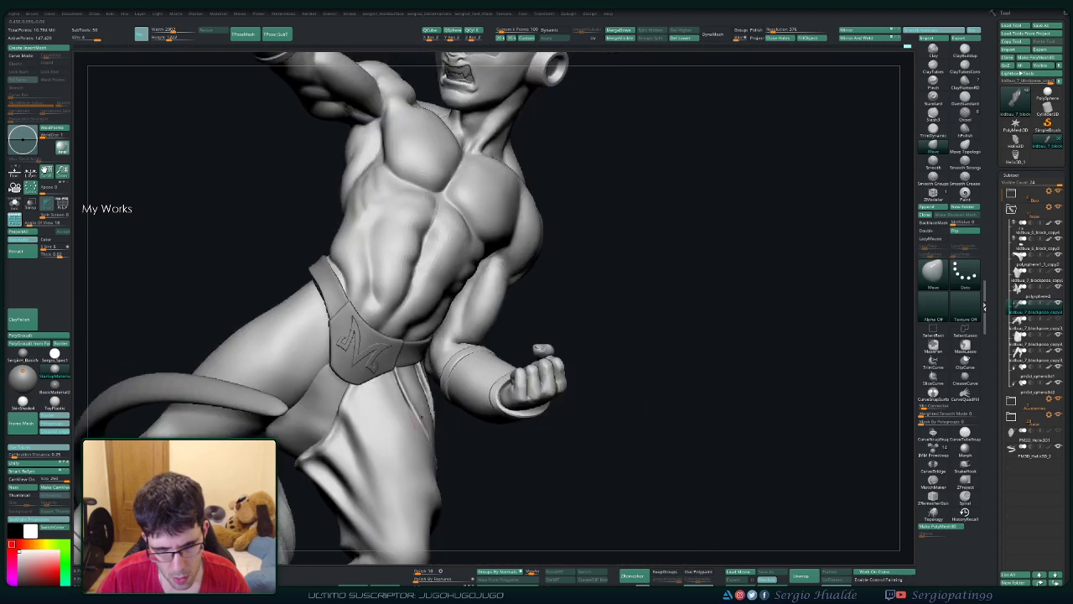
ctrl+shift+click(408, 398)
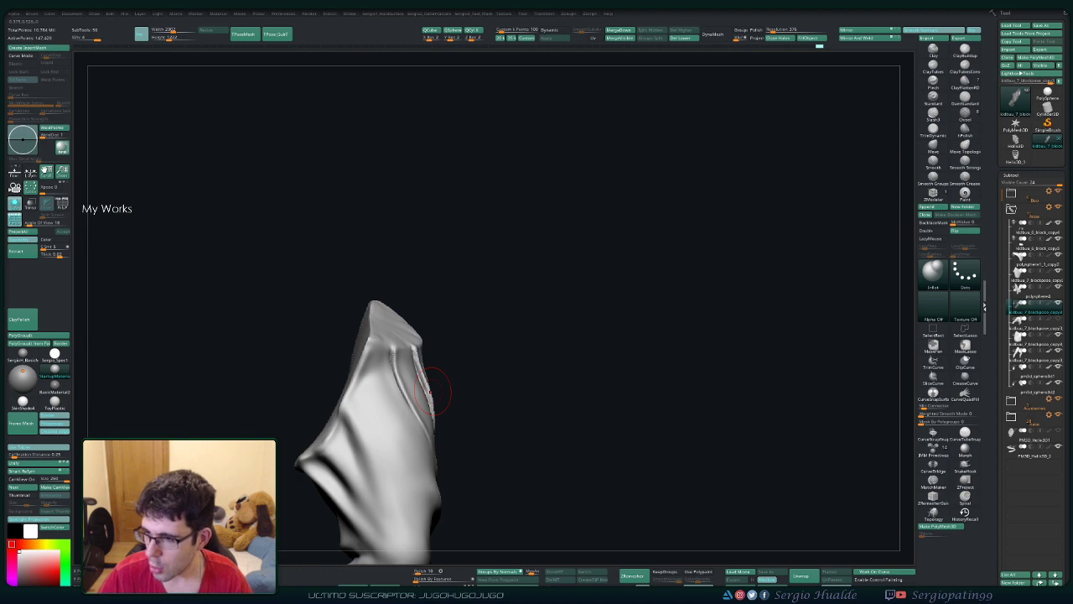
Step: Smooth the two vertical grooves near the cuff with an enlarged Smooth brush
mouse_move(430, 392)
right_down()
mouse_move(407, 354)
mouse_move(448, 353)
mouse_move(456, 335)
right_up()
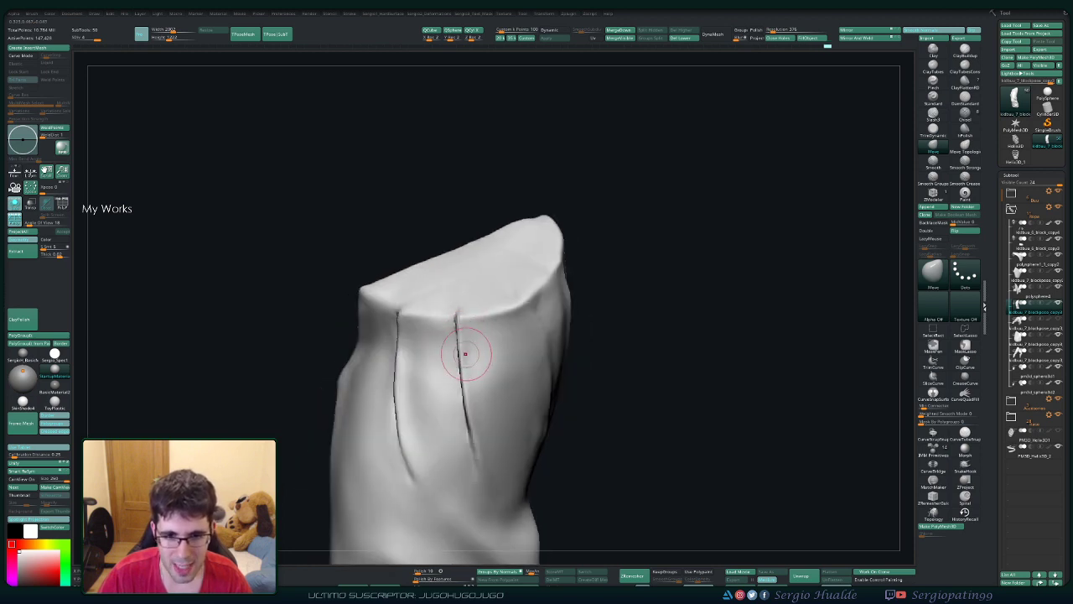
shift+drag(472, 377, 479, 479)
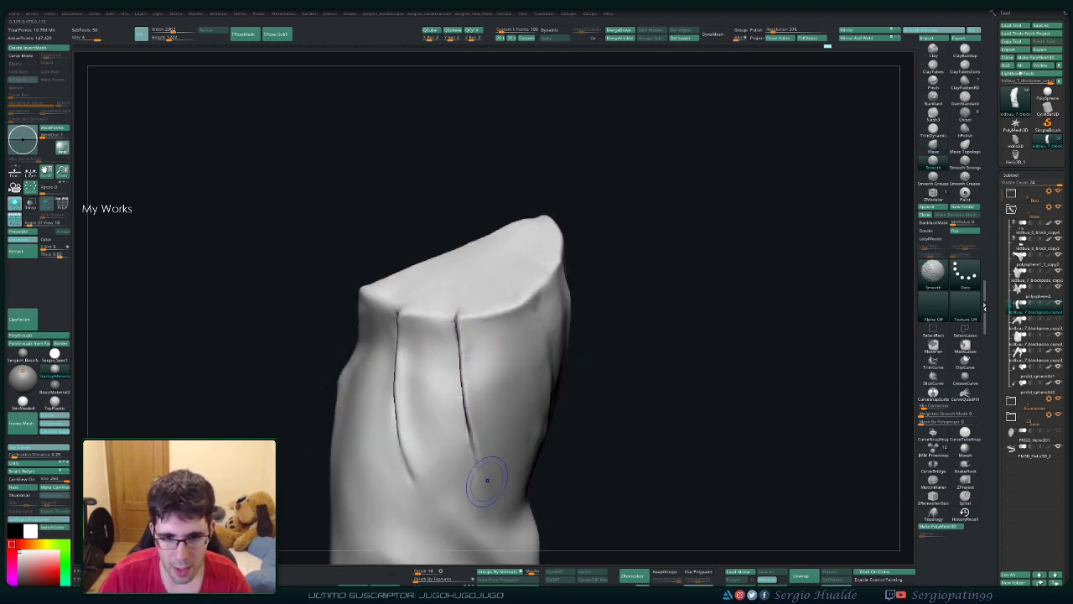
right_drag(491, 439, 486, 359)
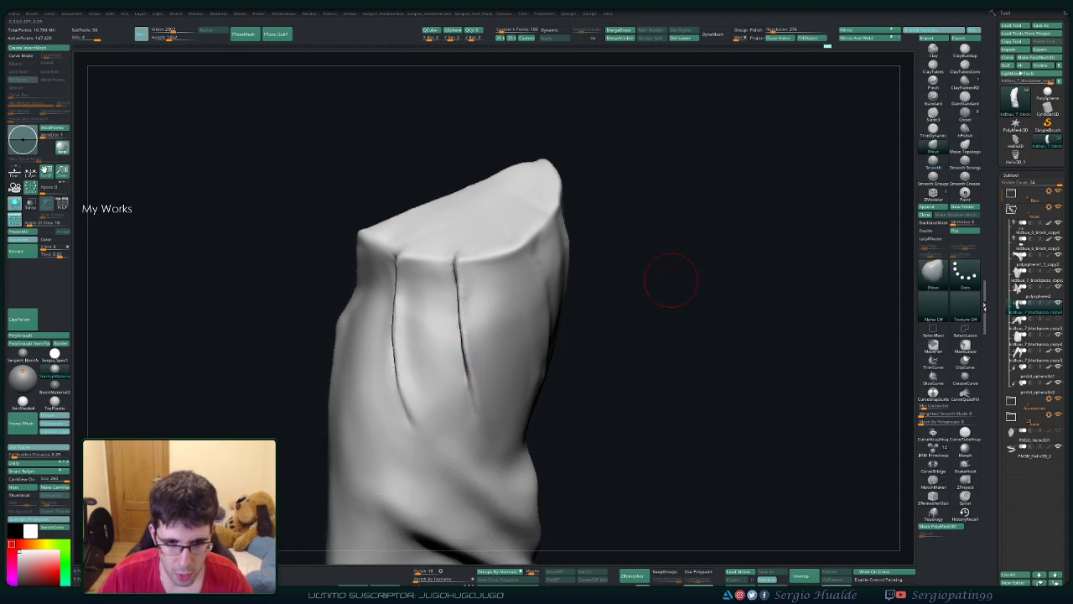
key(bracketright)
mouse_move(386, 392)
right_down()
mouse_move(398, 368)
mouse_move(386, 360)
mouse_move(424, 360)
right_up()
key(s)
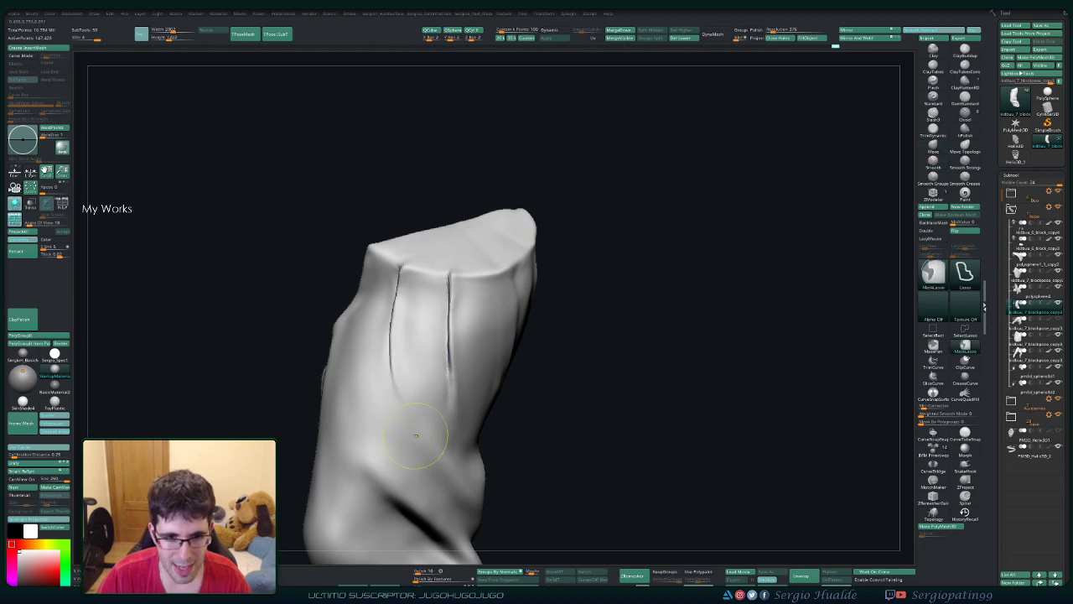
mouse_move(423, 361)
alt+right_down()
mouse_move(508, 412)
mouse_move(436, 369)
mouse_move(470, 352)
alt+right_up()
key(shift)
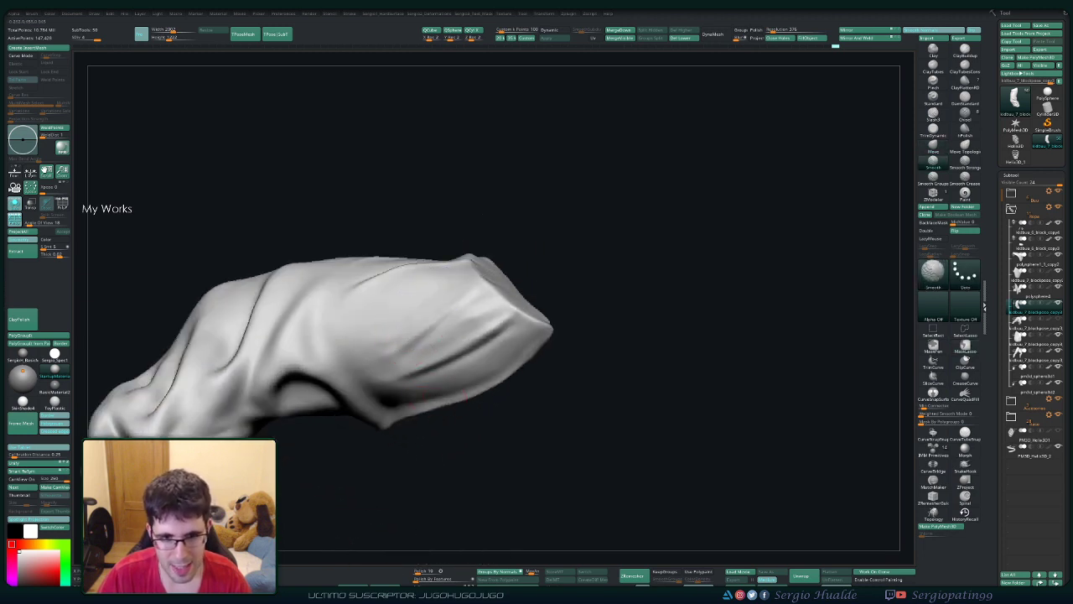
Step: Carve a long diagonal DamStandard crease down the leg from its flat top edge
right_drag(377, 369, 383, 408)
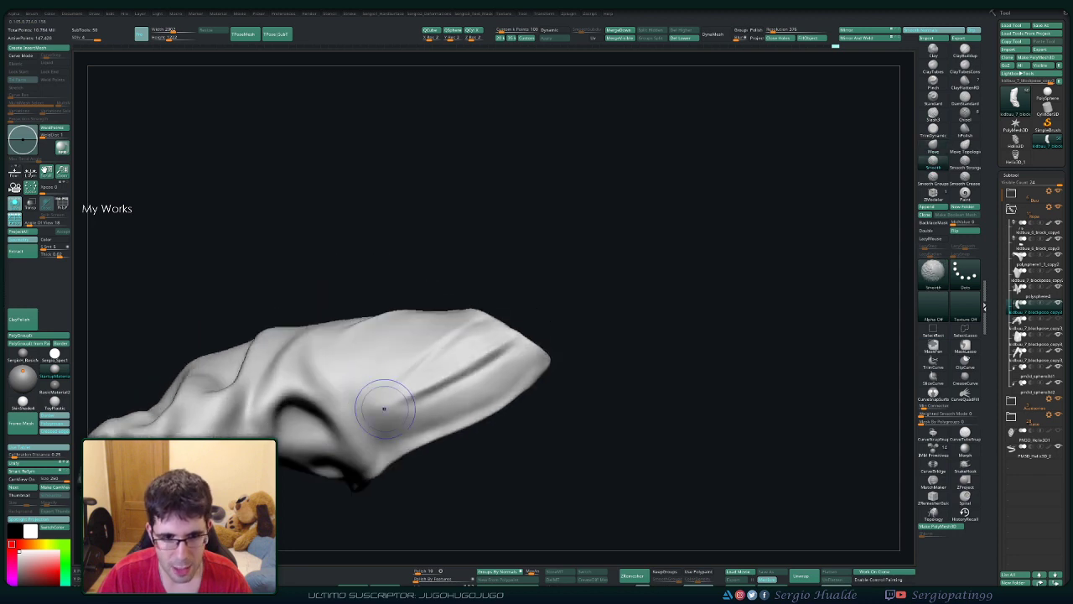
mouse_move(503, 359)
right_down()
mouse_move(519, 327)
mouse_move(508, 335)
right_up()
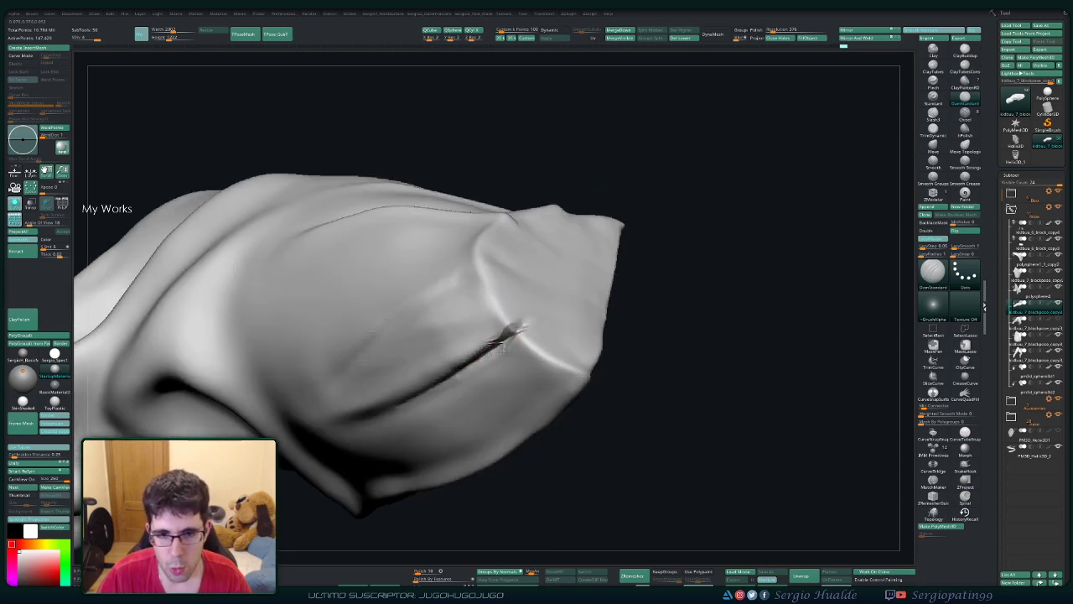
right_drag(507, 336, 486, 352)
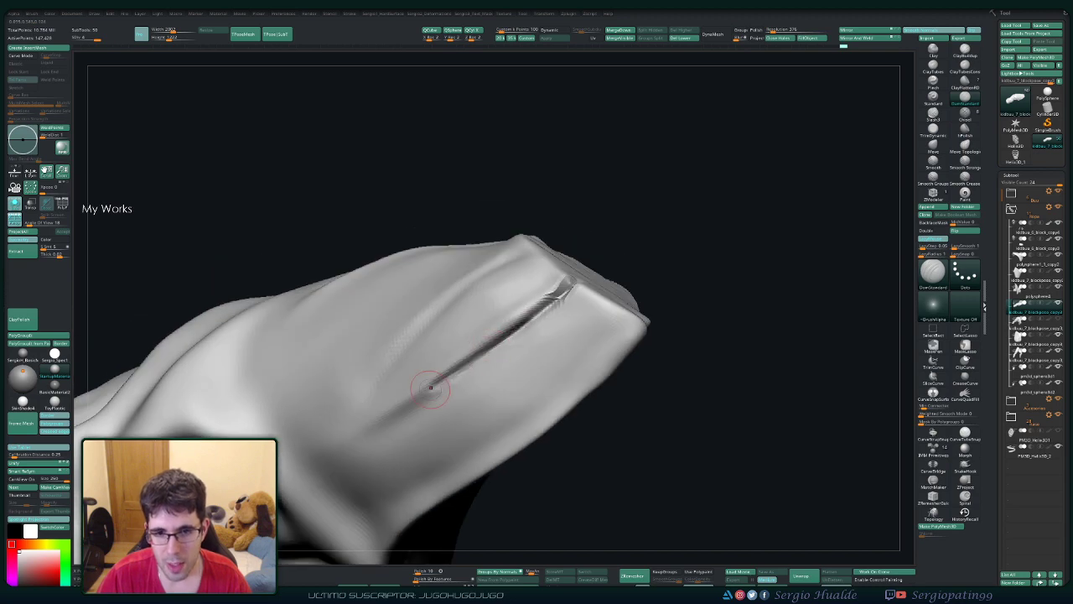
mouse_move(430, 386)
mouse_down()
mouse_move(369, 418)
mouse_move(495, 345)
mouse_up()
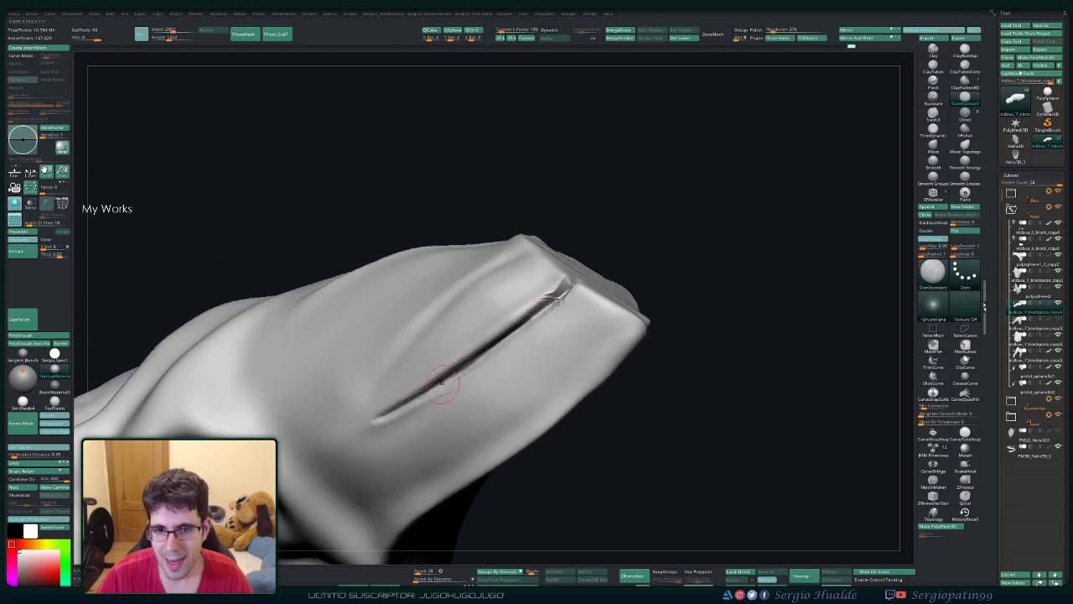
mouse_move(443, 378)
right_down()
mouse_move(494, 360)
mouse_move(480, 379)
mouse_move(503, 359)
right_up()
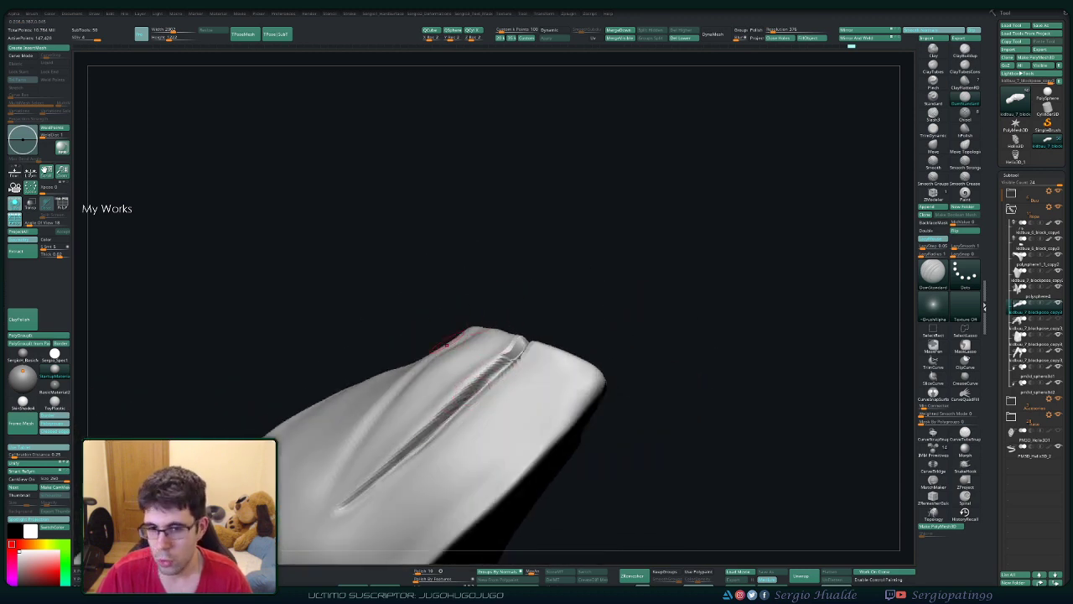
right_drag(459, 367, 568, 280)
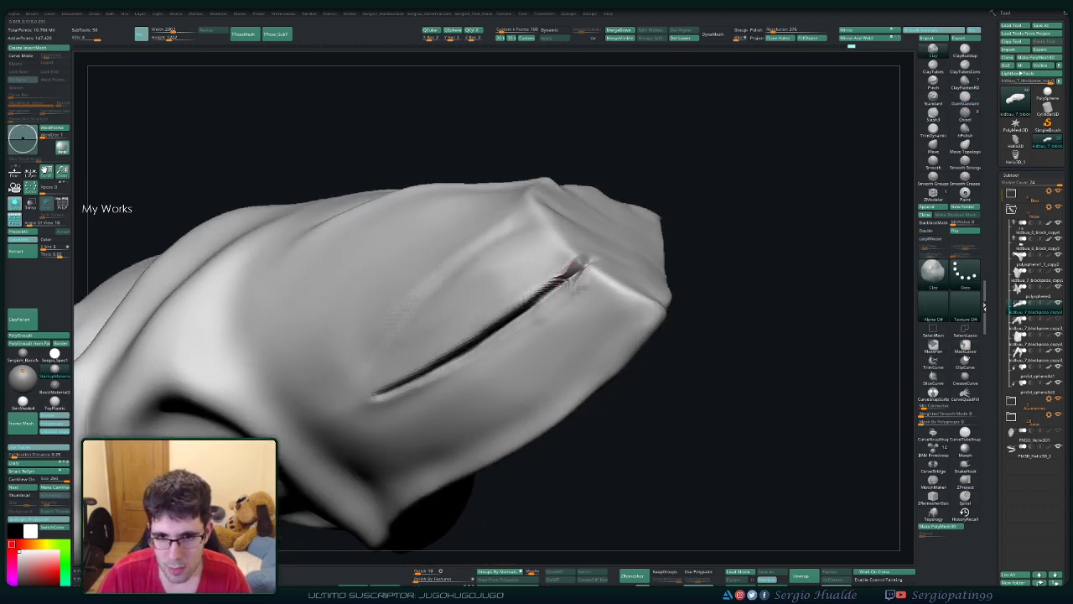
Step: Smooth the lower end of the crease and the cloth around it
shift+drag(491, 341, 386, 392)
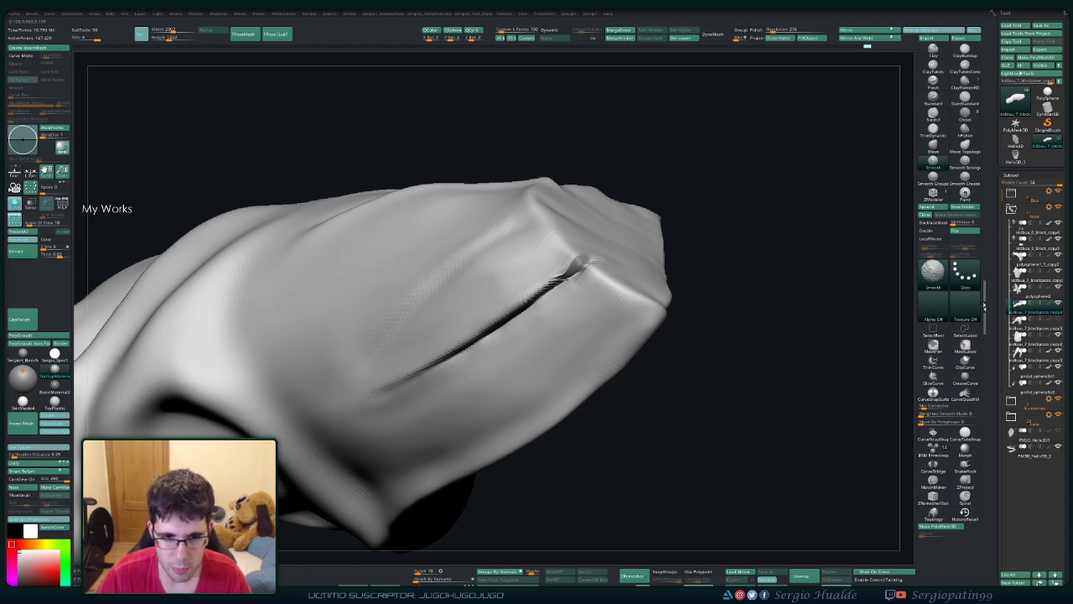
drag(754, 335, 788, 360)
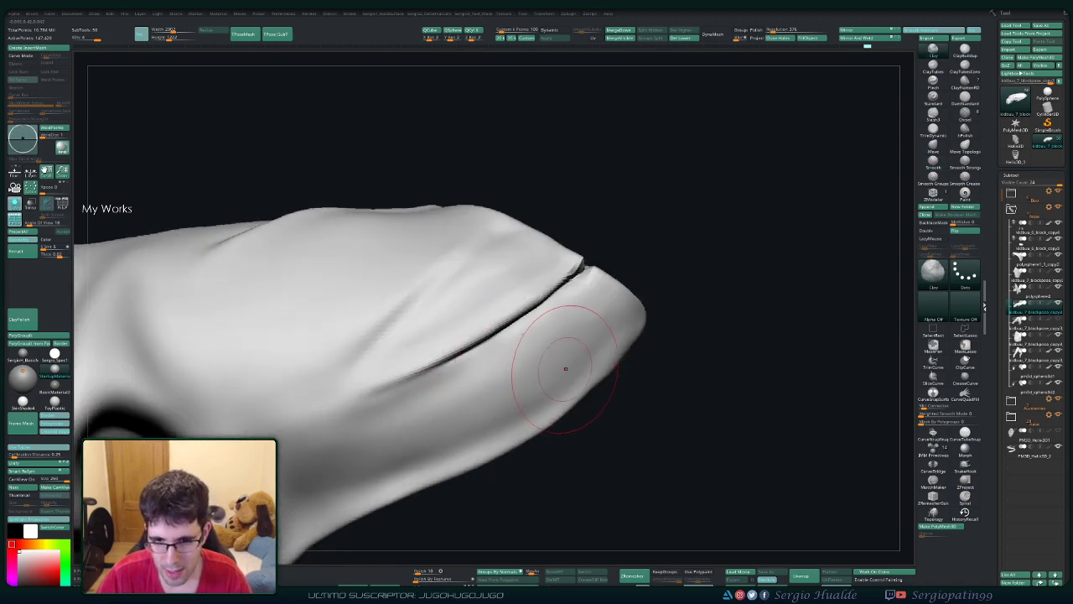
shift+drag(581, 351, 591, 285)
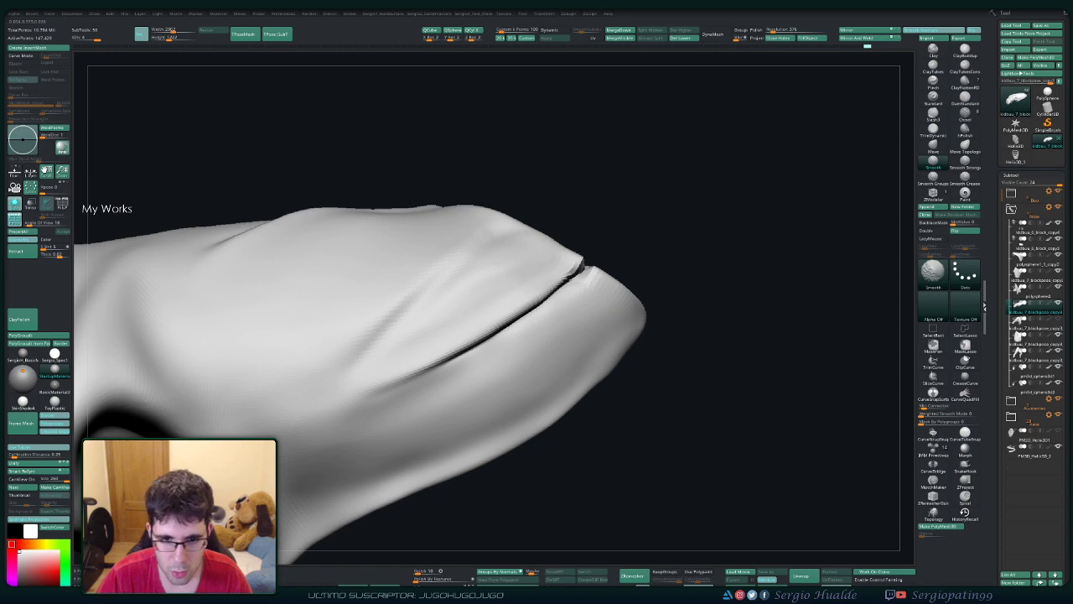
drag(335, 410, 350, 415)
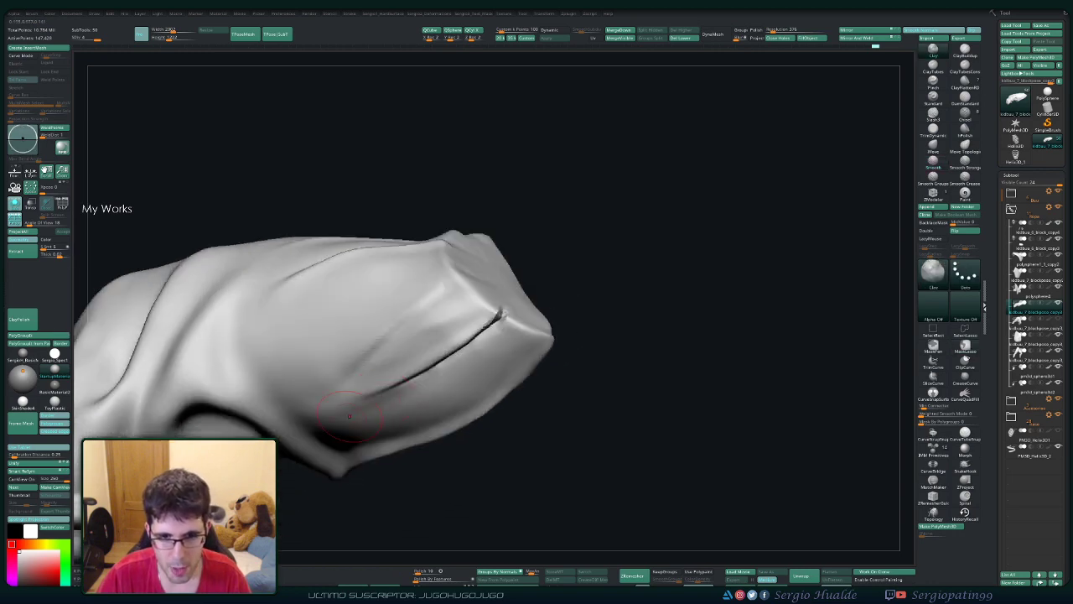
drag(475, 328, 431, 360)
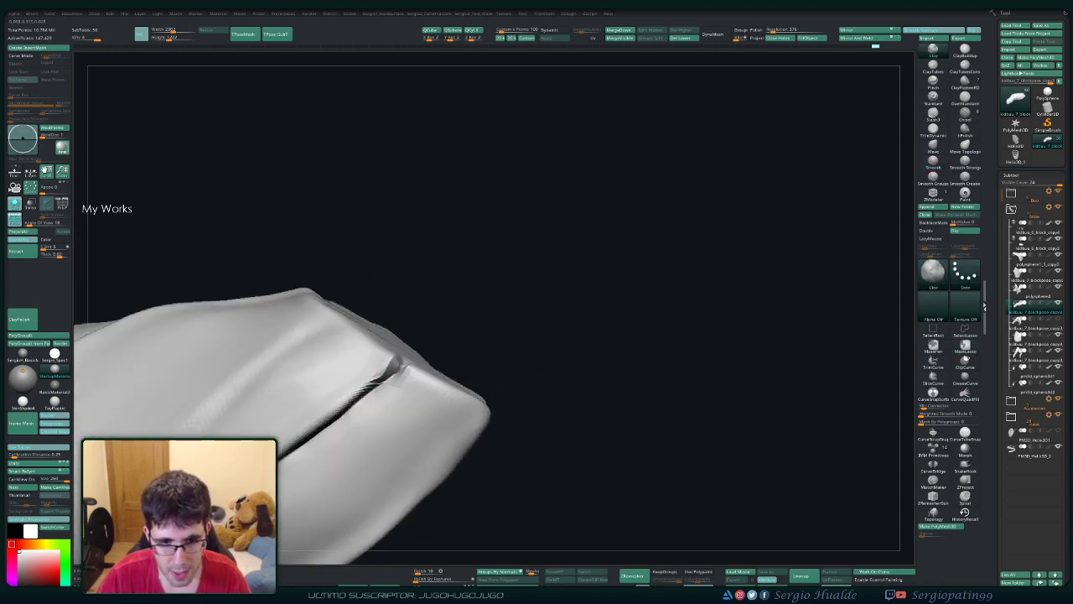
Step: Carve a dark, sharp crease along the trouser cuff edge
drag(385, 340, 372, 247)
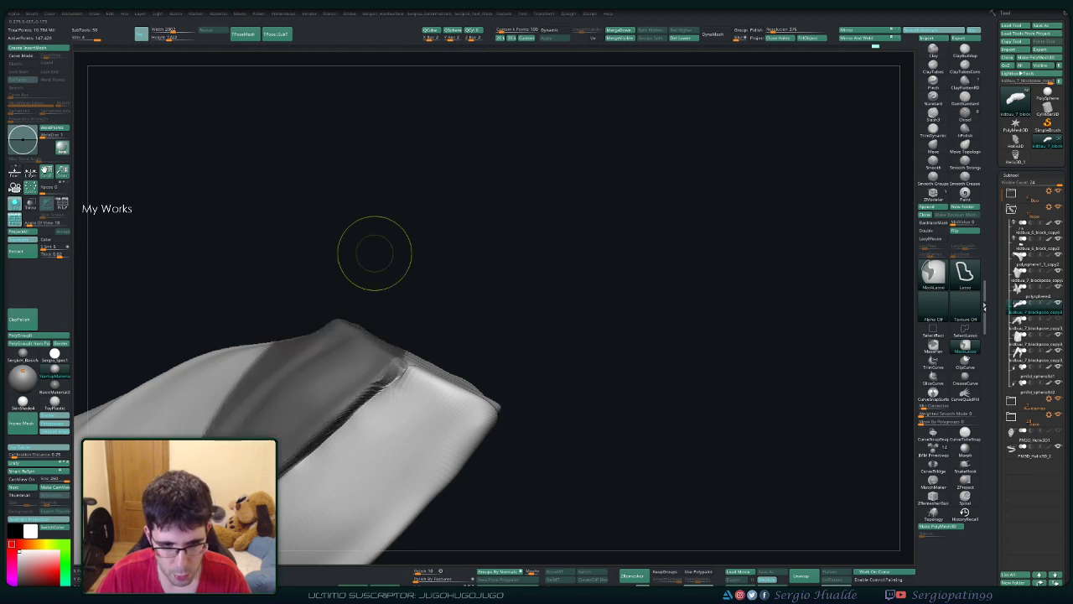
alt+drag(469, 319, 419, 251)
mouse_move(402, 361)
mouse_down()
mouse_move(428, 360)
mouse_move(405, 373)
mouse_up()
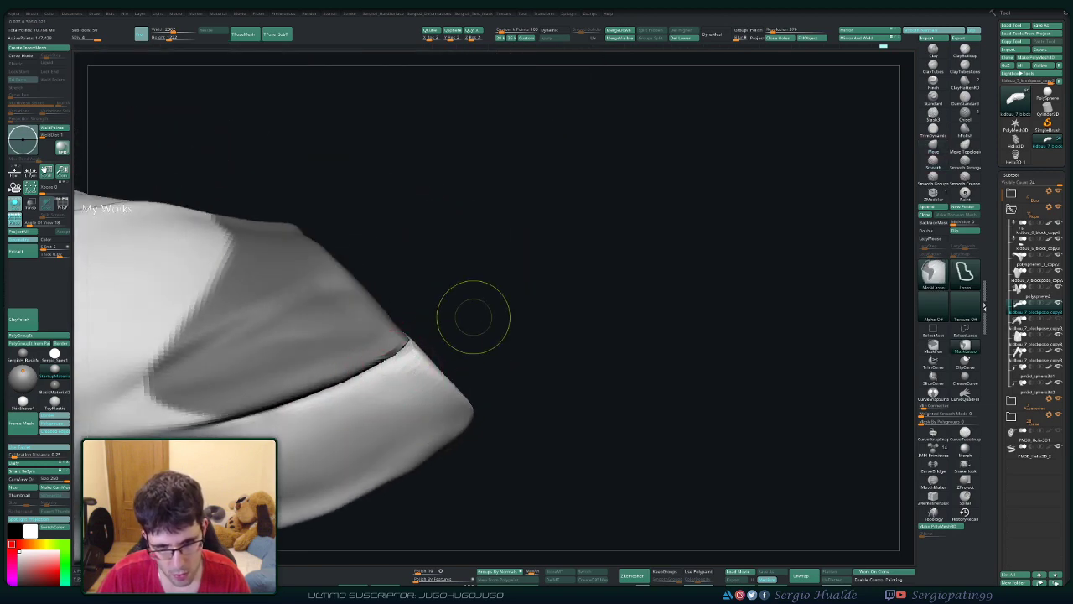
drag(472, 313, 306, 406)
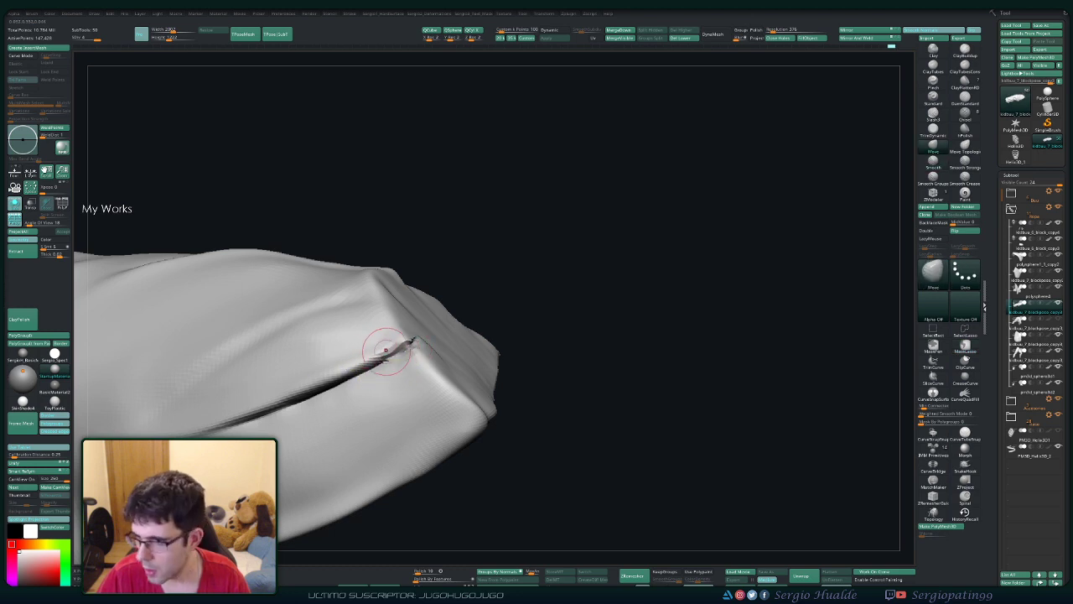
Step: Review the cuff crease from several angles, then zoom out to see more of the leg
right_drag(378, 344, 394, 290)
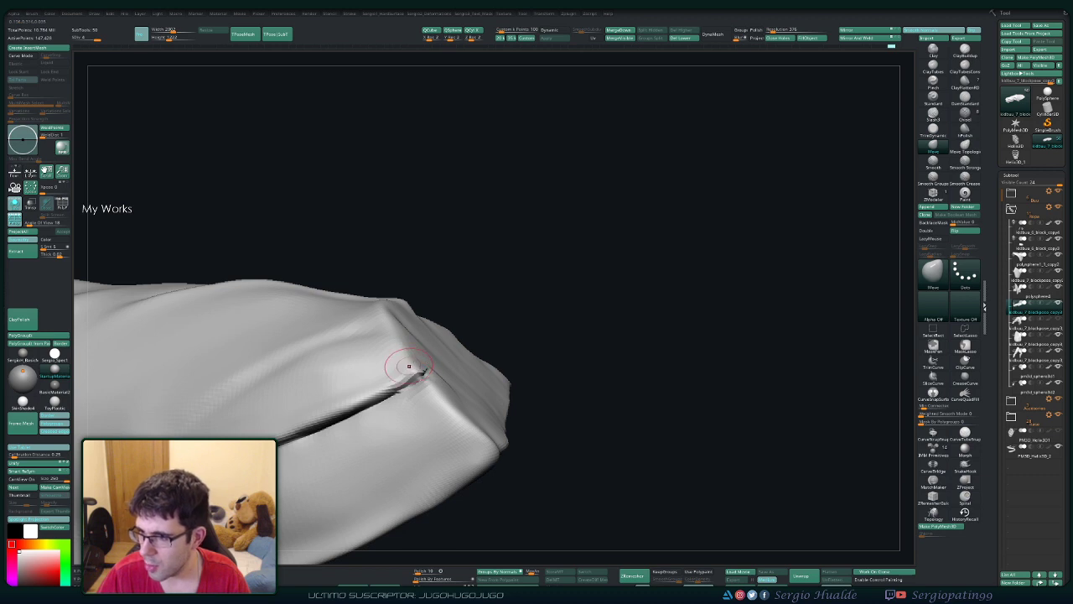
drag(433, 248, 443, 383)
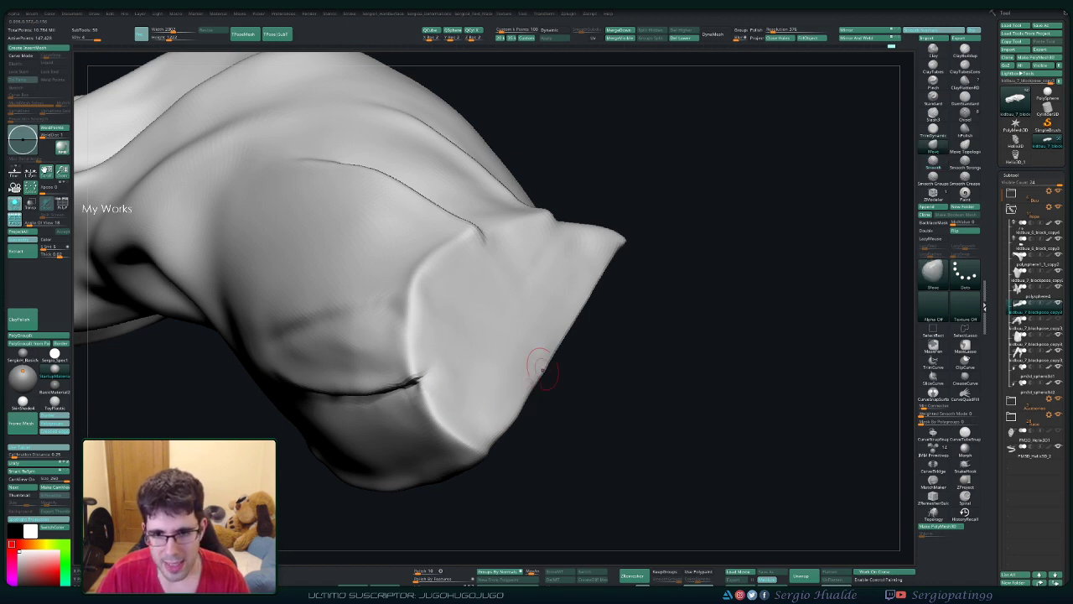
mouse_move(539, 363)
mouse_down()
mouse_move(447, 417)
mouse_move(515, 339)
mouse_up()
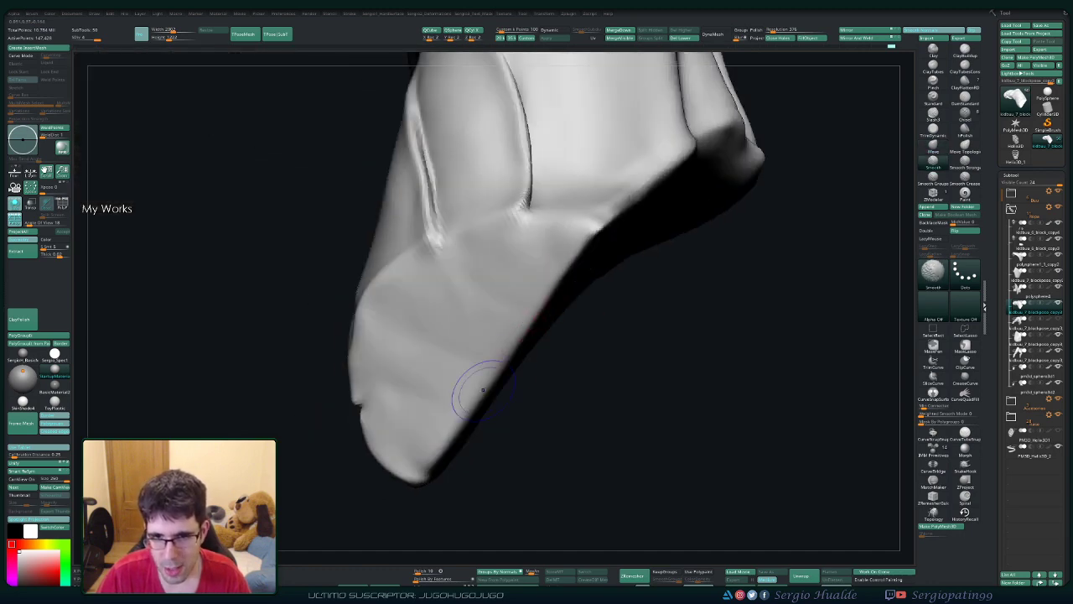
drag(479, 378, 479, 363)
drag(495, 402, 479, 444)
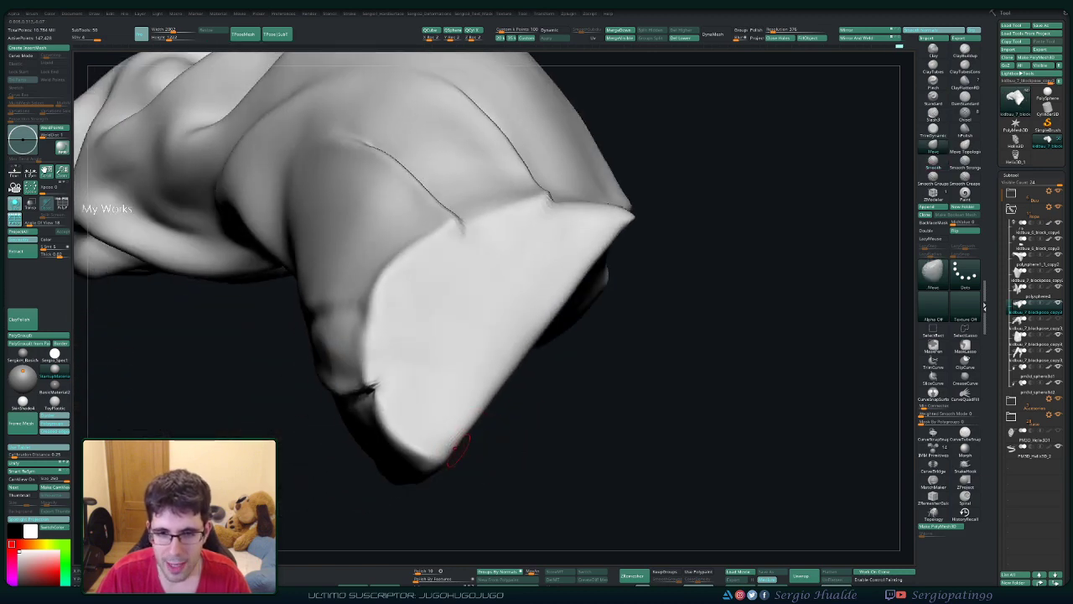
mouse_move(457, 450)
mouse_down()
mouse_move(435, 447)
mouse_move(440, 338)
mouse_up()
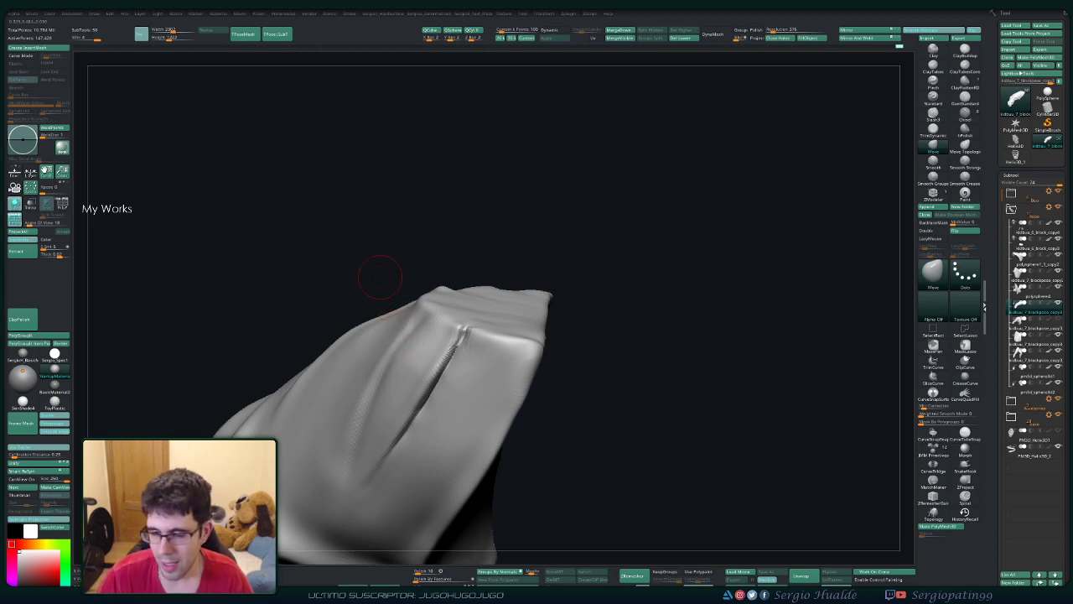
Step: Shape and soften the dark cuff crease with TrimDynamic and Smooth
right_drag(402, 385, 470, 323)
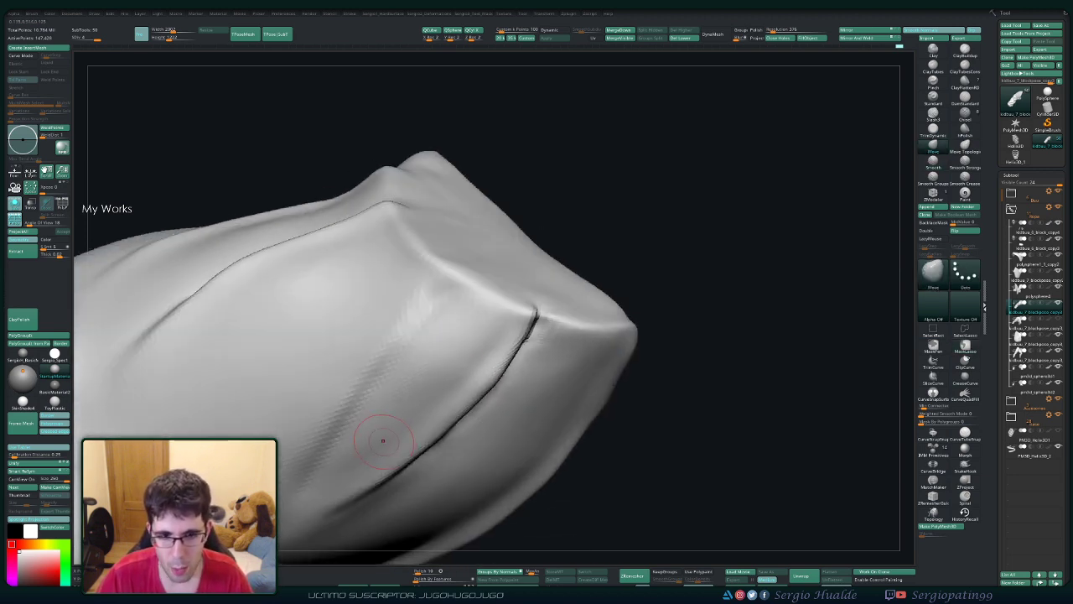
right_drag(371, 438, 411, 372)
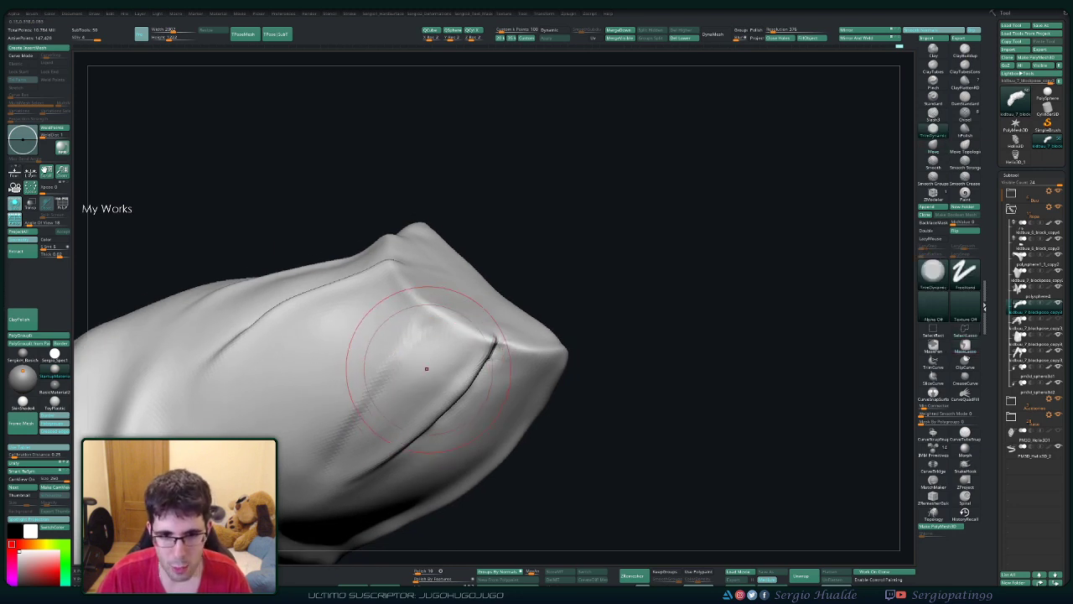
mouse_move(426, 371)
mouse_down()
mouse_move(442, 354)
mouse_move(404, 403)
mouse_up()
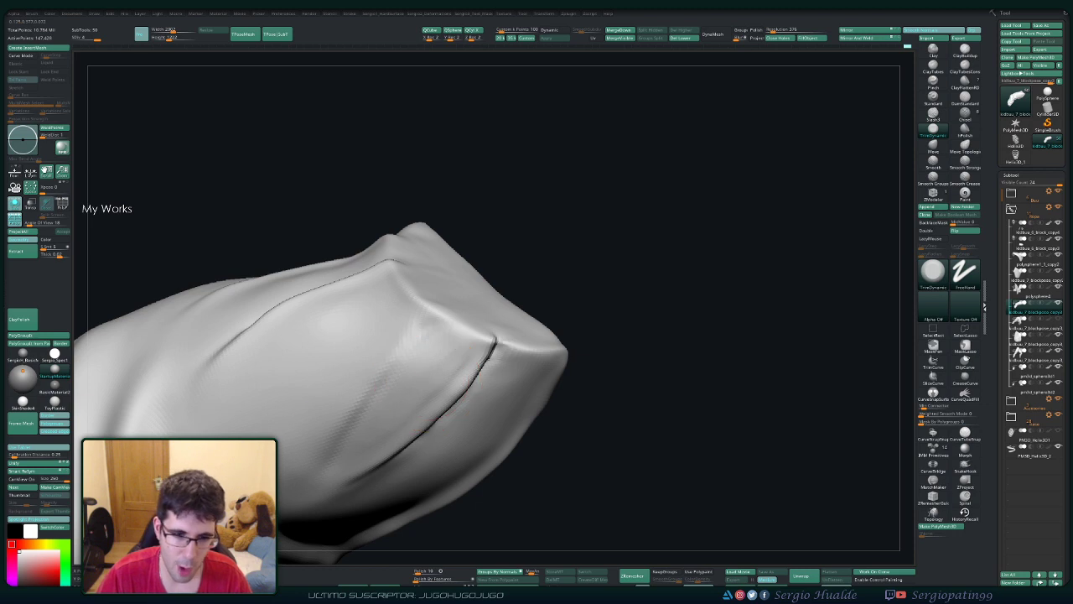
drag(421, 352, 413, 376)
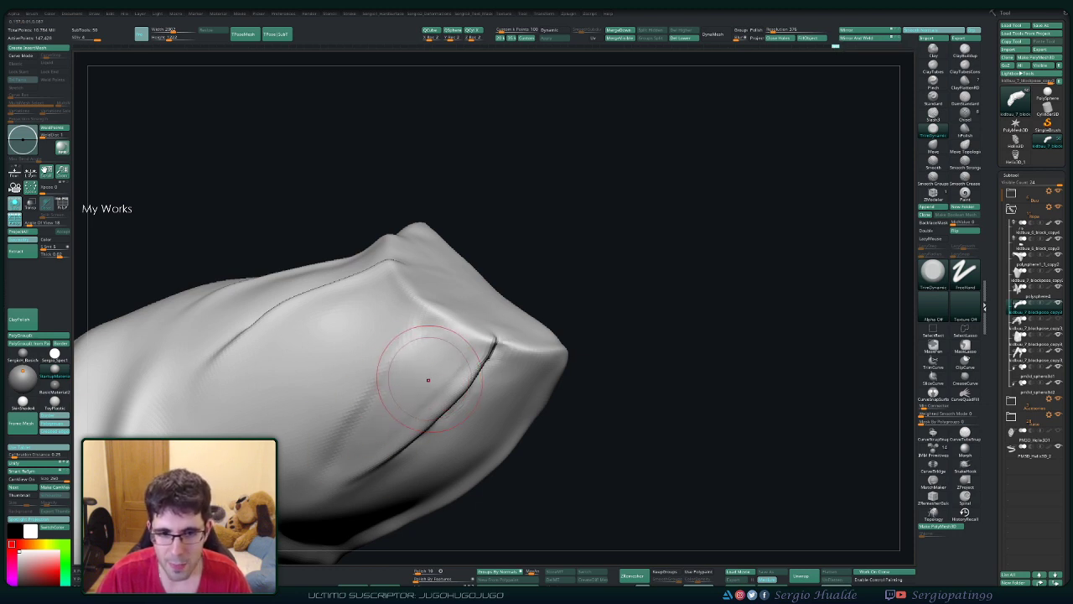
shift+drag(428, 379, 400, 397)
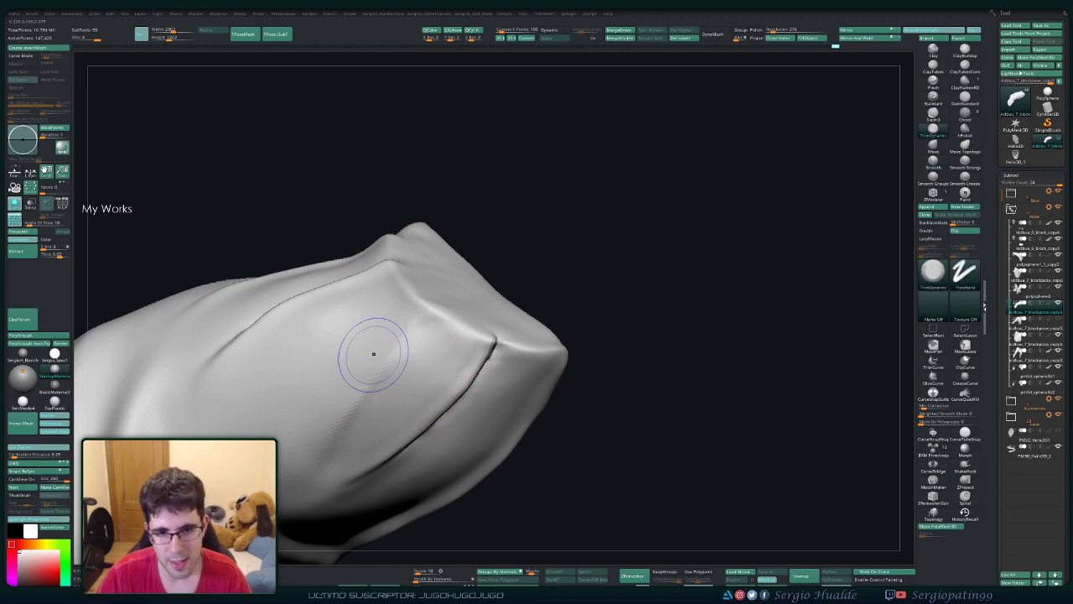
right_drag(406, 291, 431, 311)
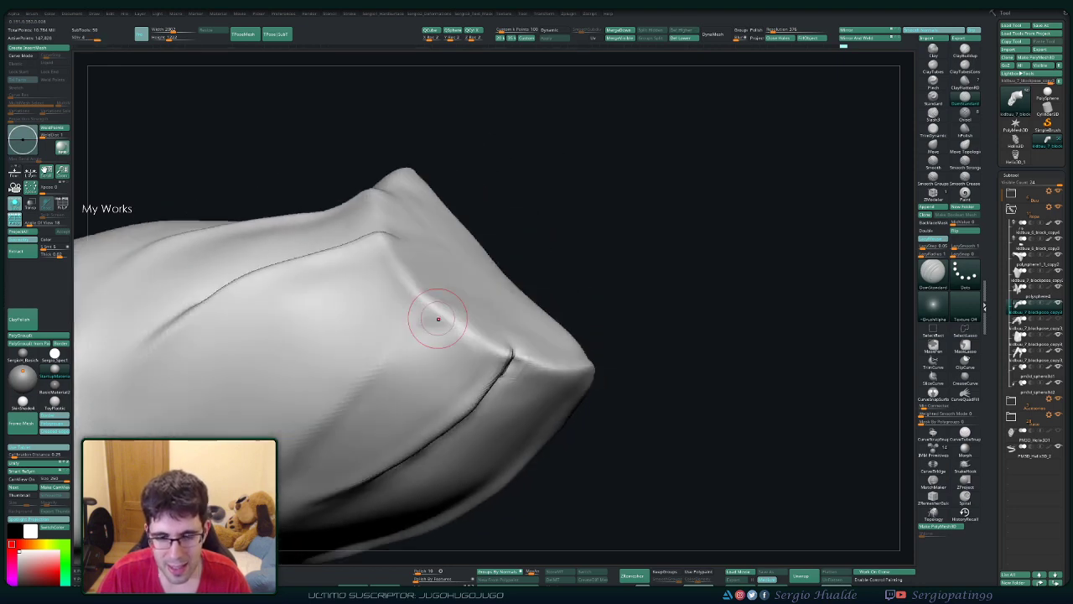
Step: Step up a subdivision level and carve a long diagonal DamStandard crease across the fold
key(d)
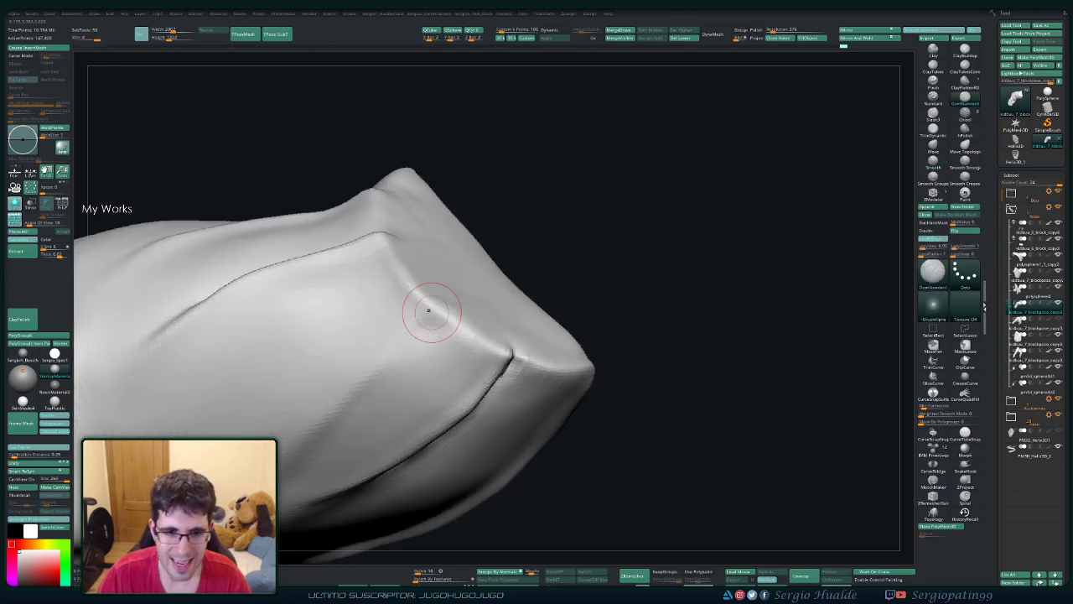
right_drag(433, 314, 383, 354)
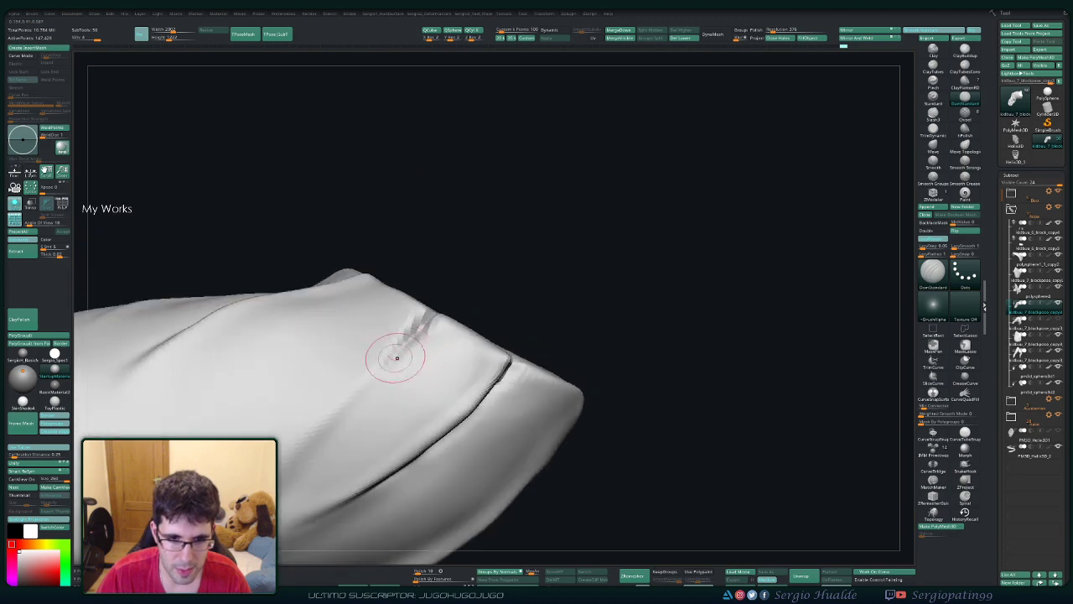
drag(423, 323, 285, 499)
mouse_move(381, 377)
mouse_down()
mouse_move(281, 520)
mouse_move(355, 402)
mouse_move(423, 326)
mouse_up()
mouse_move(422, 325)
right_down()
mouse_move(438, 305)
mouse_move(439, 322)
mouse_move(399, 333)
mouse_move(449, 335)
mouse_move(496, 263)
right_up()
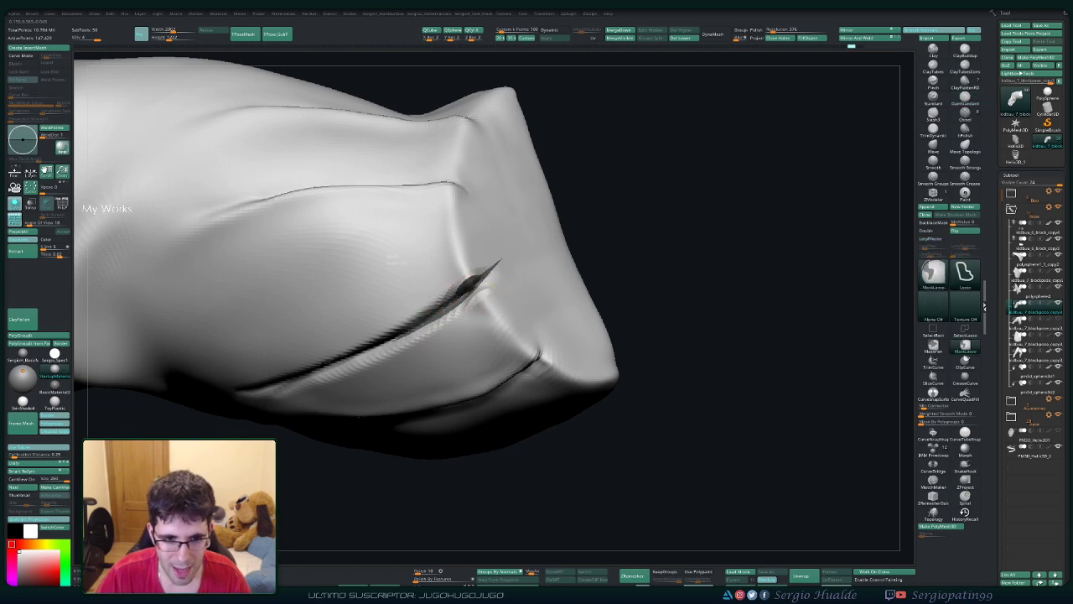
Step: Mask around the crease and pull the folded cuff edge into shape with Move
ctrl+drag(495, 263, 469, 231)
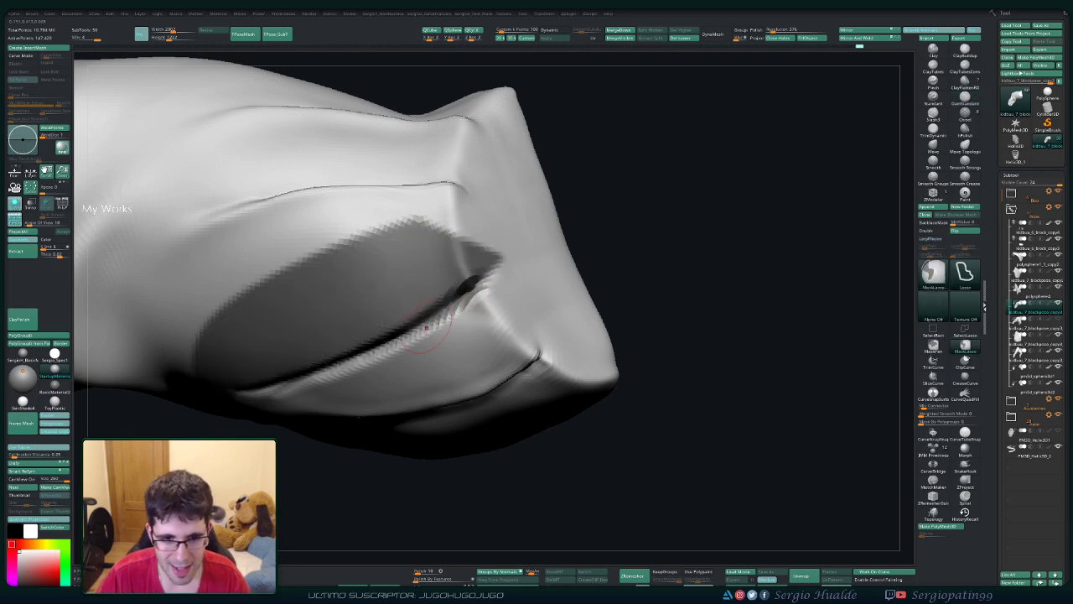
right_drag(470, 252, 426, 331)
ctrl+drag(501, 293, 460, 299)
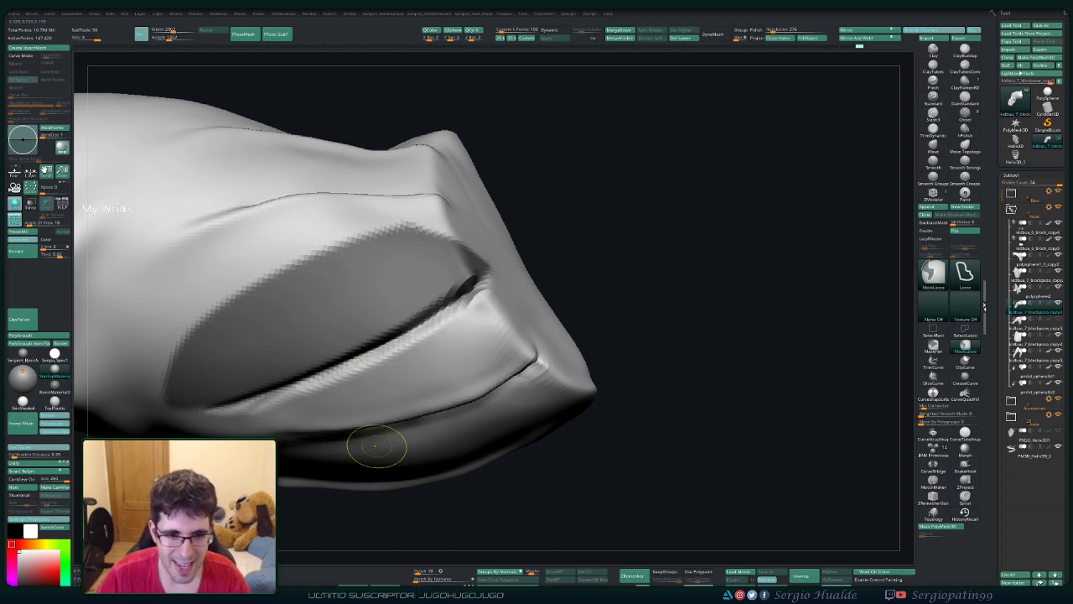
drag(599, 278, 383, 306)
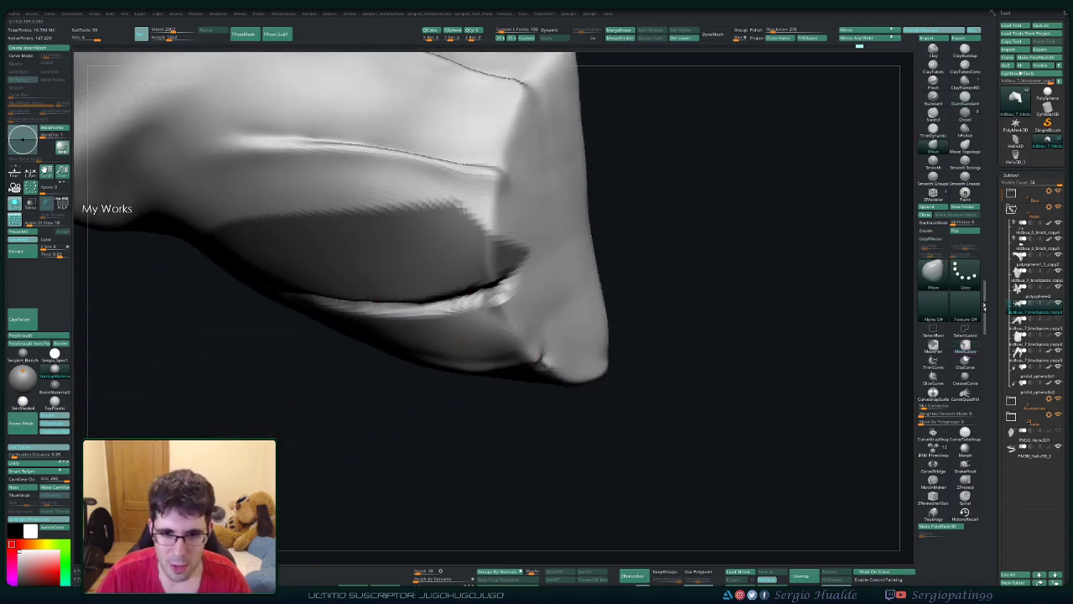
drag(457, 290, 478, 273)
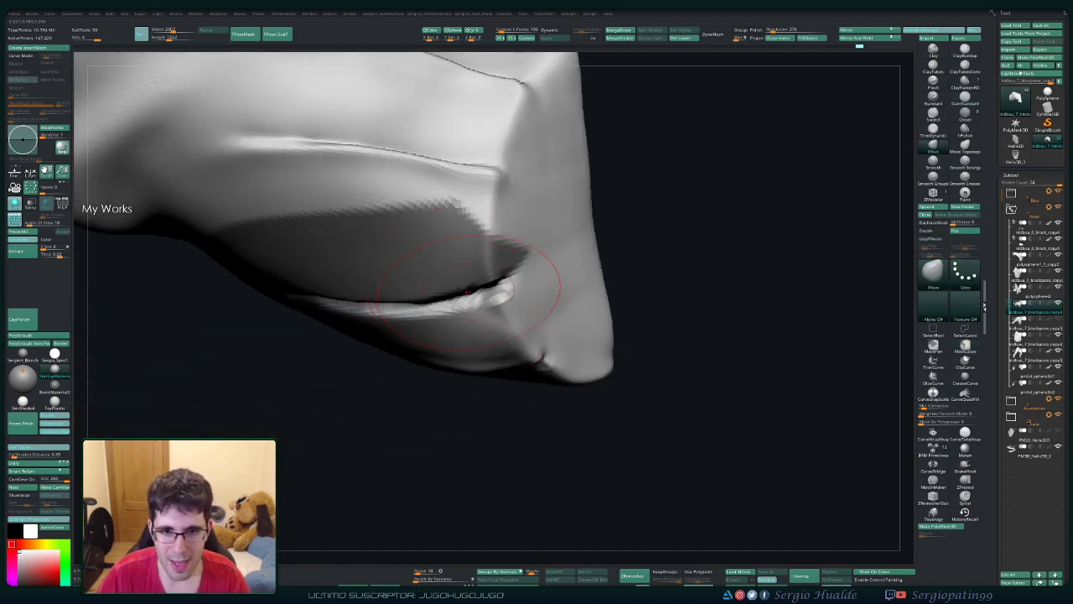
mouse_move(635, 233)
ctrl+mouse_down()
mouse_move(549, 248)
mouse_move(491, 234)
ctrl+mouse_up()
drag(491, 273, 507, 267)
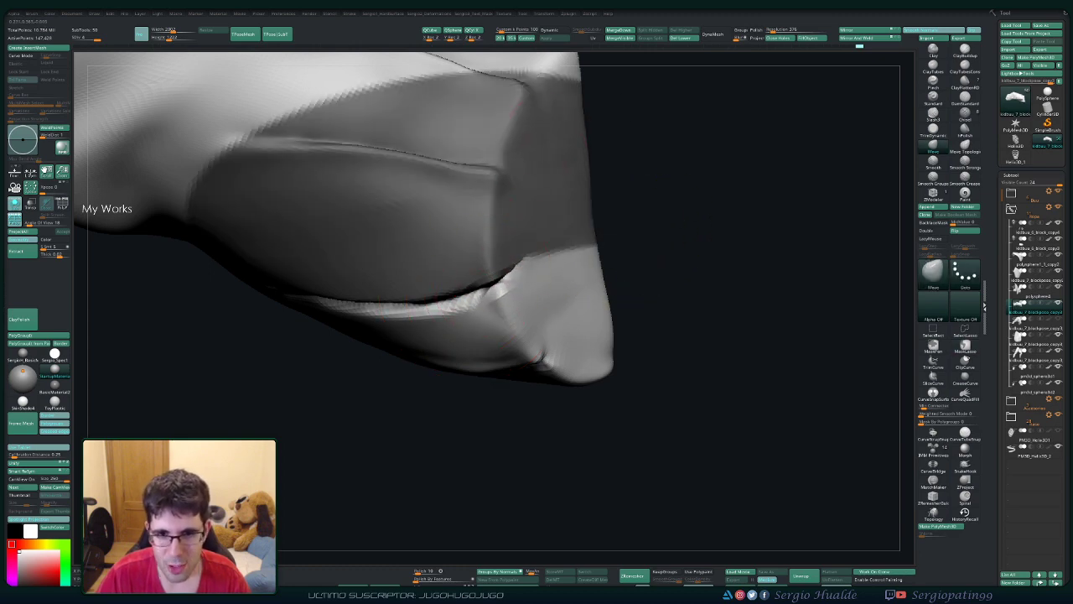
Step: Reshape the cuff fold's crease and smooth out its jagged artefacts
right_drag(451, 285, 470, 270)
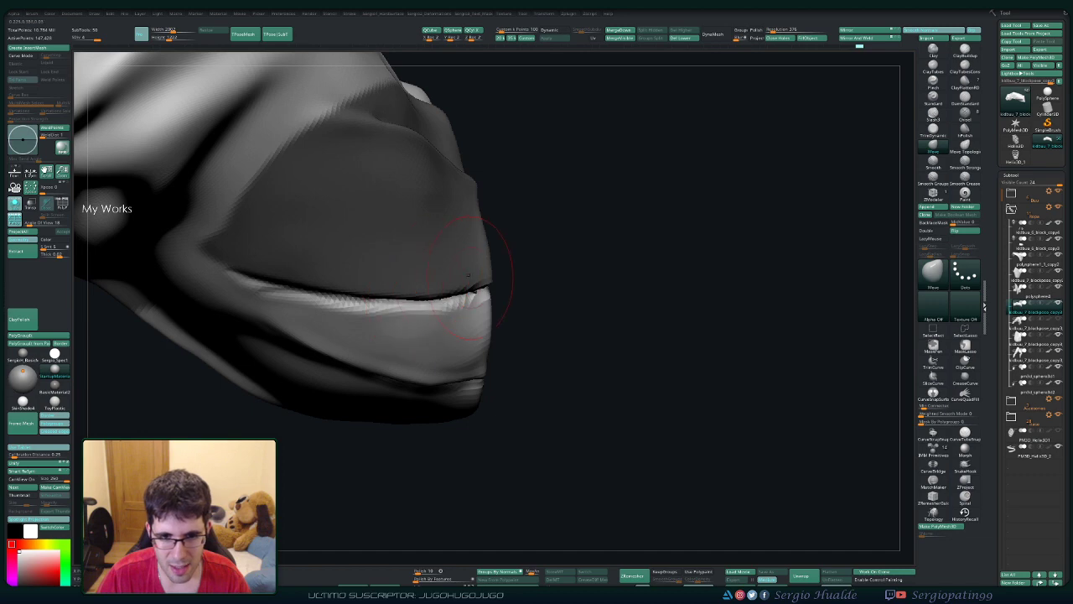
drag(426, 262, 361, 300)
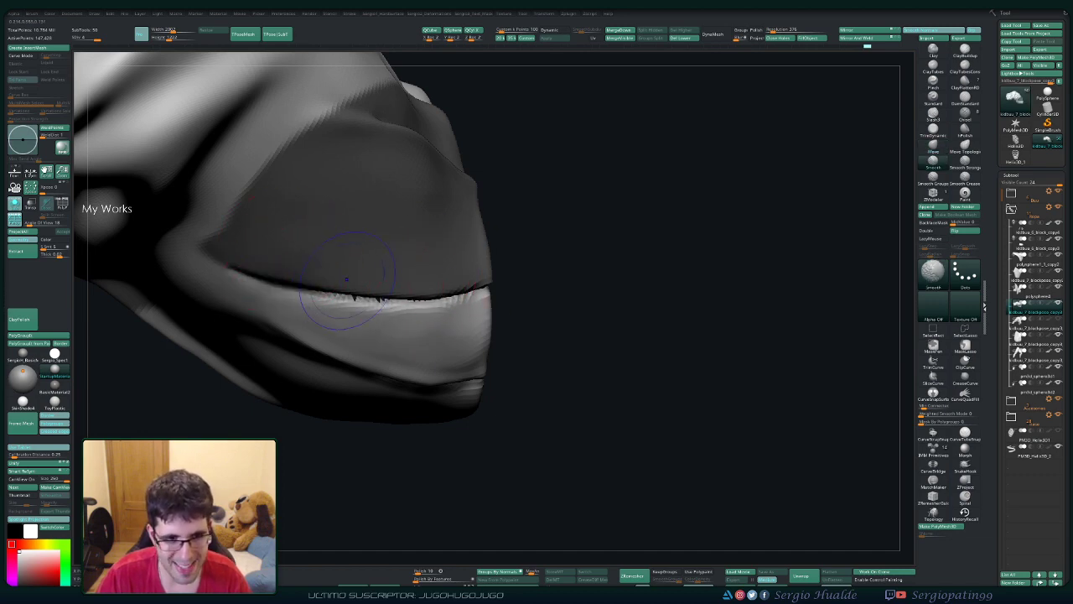
shift+drag(301, 295, 430, 283)
right_drag(430, 283, 486, 268)
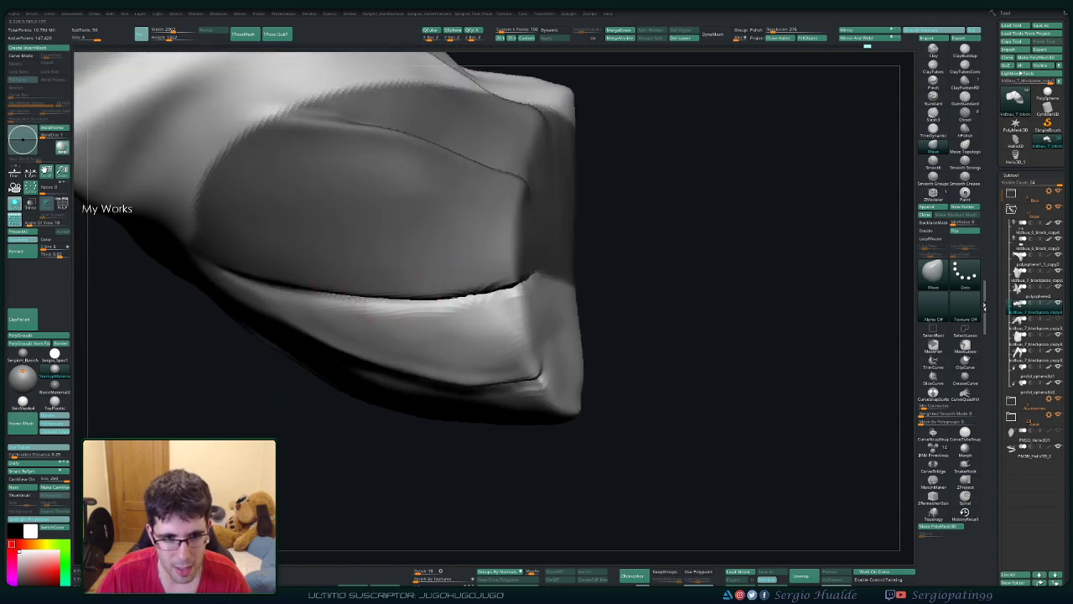
right_drag(336, 314, 340, 305)
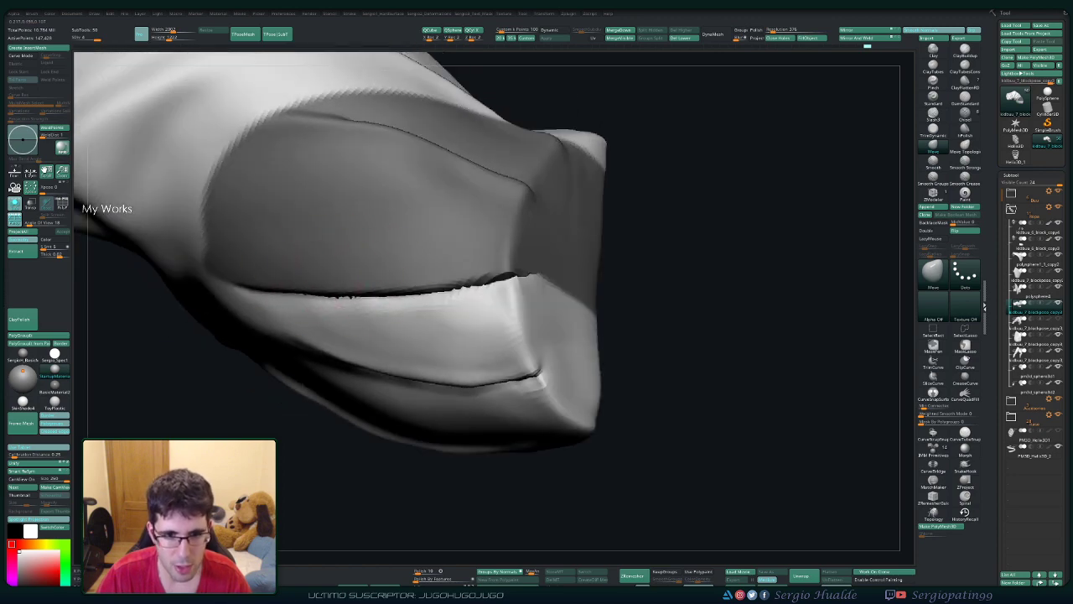
mouse_move(659, 276)
mouse_down()
mouse_move(623, 222)
mouse_move(590, 240)
mouse_move(383, 263)
mouse_move(392, 295)
mouse_up()
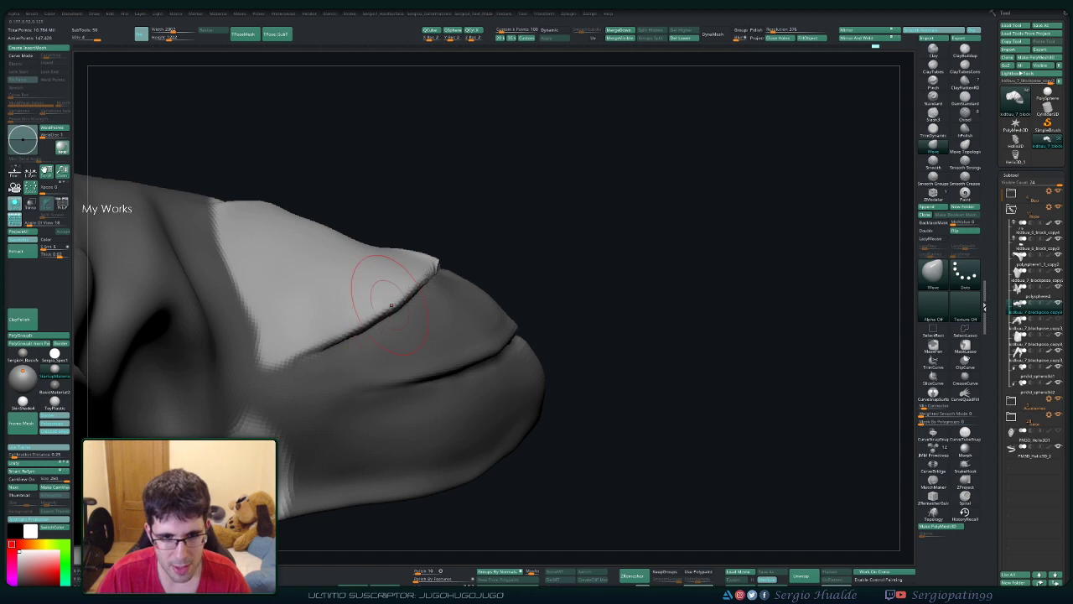
right_drag(391, 305, 398, 313)
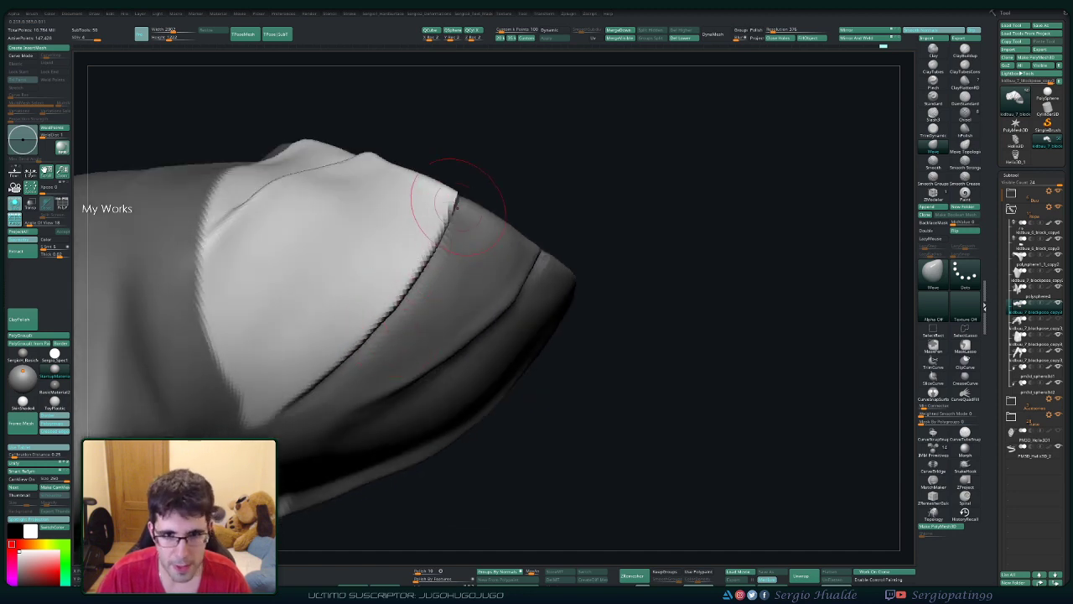
Step: Smooth the crease along the whole cuff fold and shrink the brush size
key(shift)
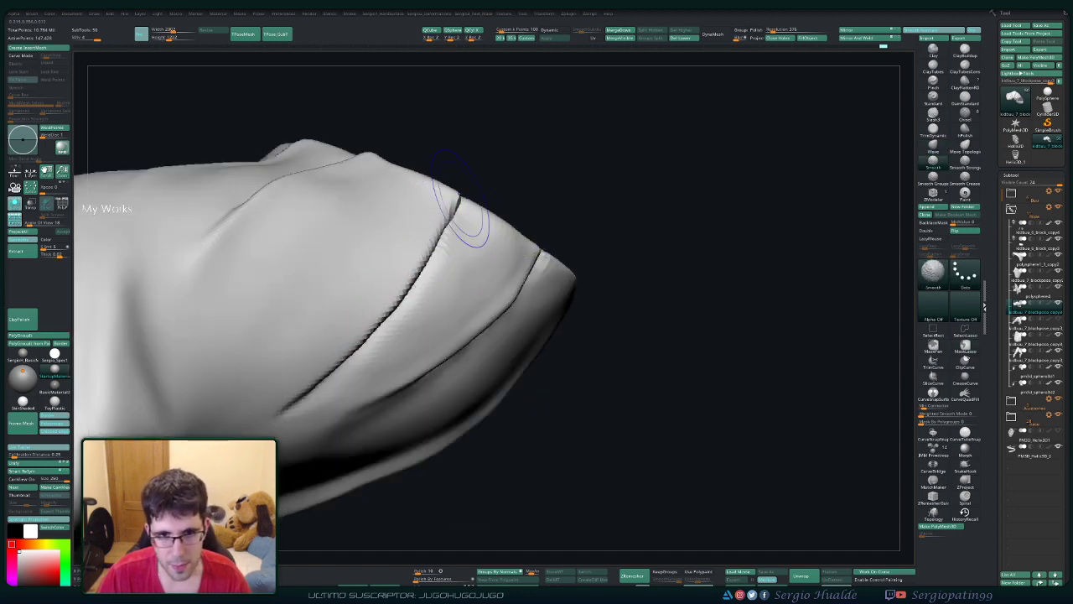
shift+drag(472, 223, 444, 234)
shift+drag(346, 377, 257, 407)
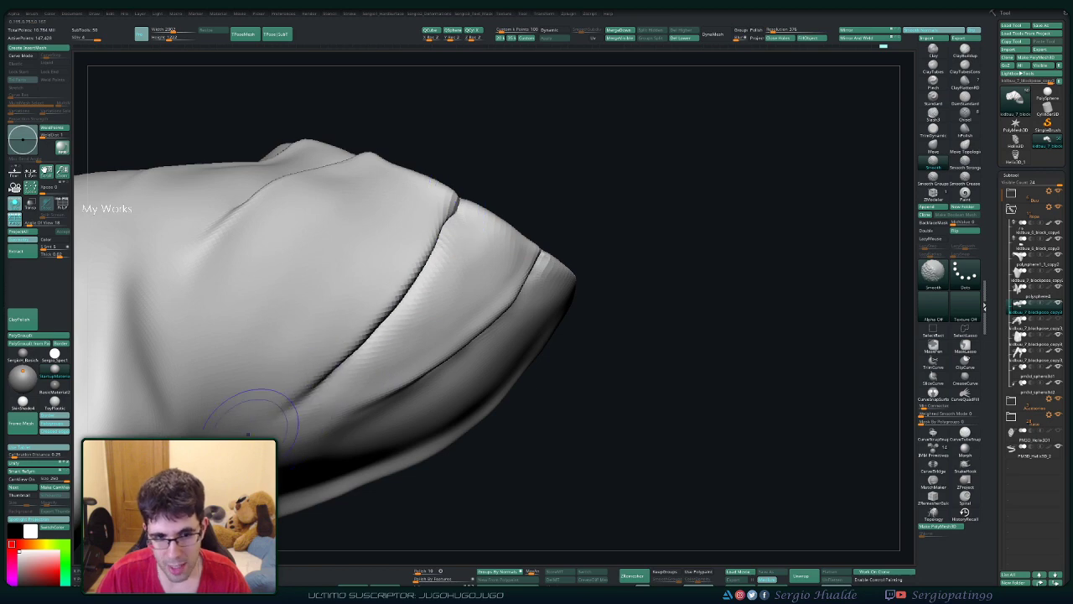
mouse_move(256, 407)
right_down()
mouse_move(311, 335)
mouse_move(399, 319)
mouse_move(443, 283)
mouse_move(419, 388)
mouse_move(637, 276)
right_up()
key(bracketleft)
key(bracketleft)
key(bracketleft)
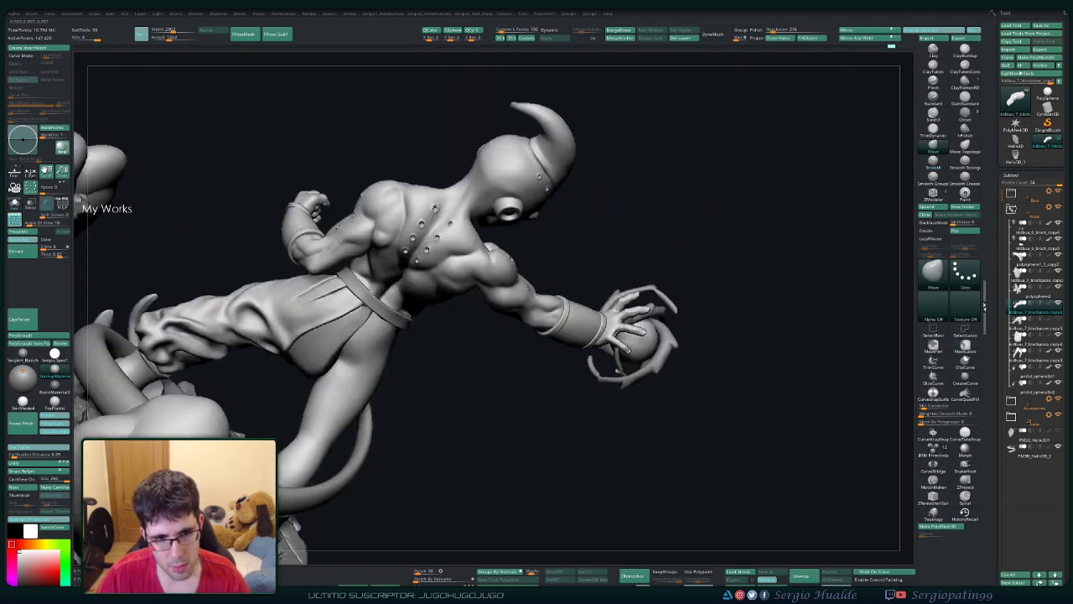
Step: After viewing the full figure, solo the trouser leg subtool and zoom in on it
mouse_move(409, 334)
right_down()
mouse_move(357, 387)
mouse_move(331, 358)
mouse_move(383, 350)
mouse_move(359, 366)
right_up()
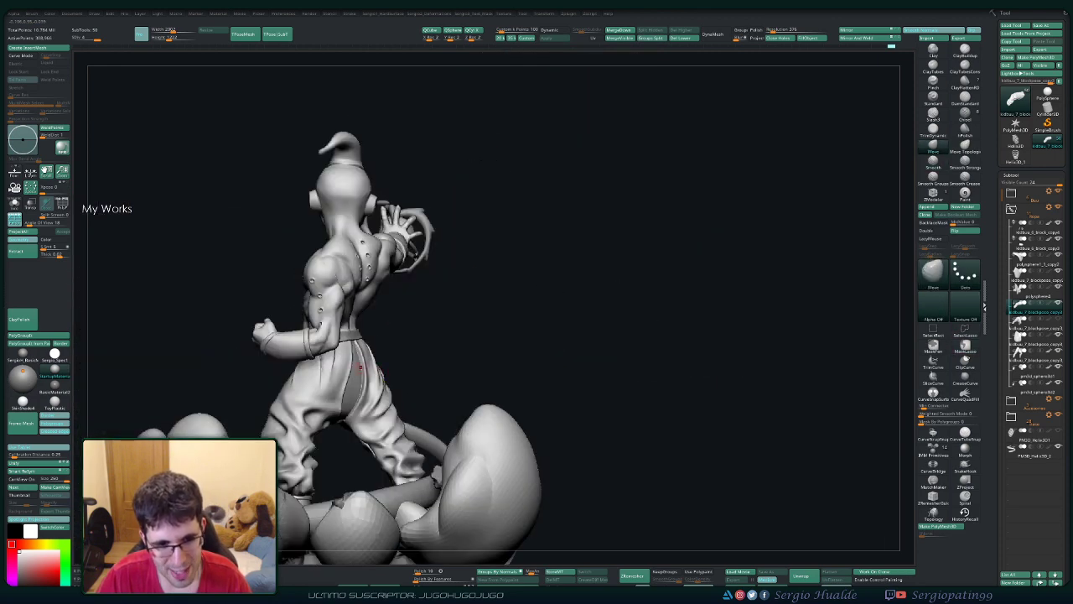
ctrl+shift+click(325, 387)
mouse_move(324, 386)
right_down()
mouse_move(385, 373)
mouse_move(333, 429)
mouse_move(337, 396)
mouse_move(336, 415)
right_up()
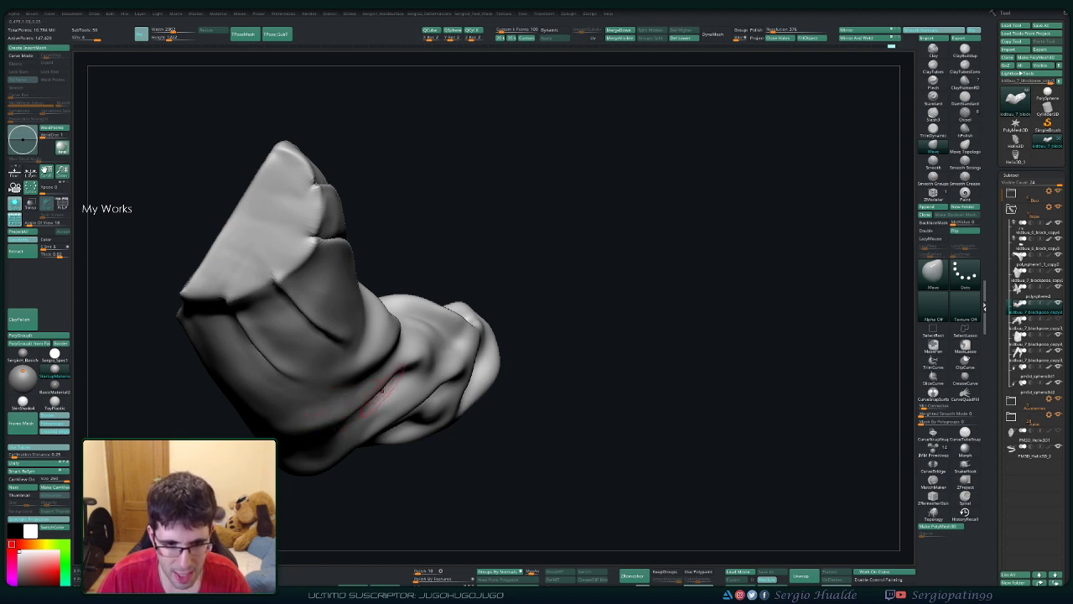
Step: Inspect the leg's twisted folds from several angles, then lasso-mask a diagonal band across its middle
mouse_move(409, 349)
right_down()
mouse_move(377, 340)
mouse_move(423, 375)
mouse_move(402, 381)
mouse_move(401, 394)
right_up()
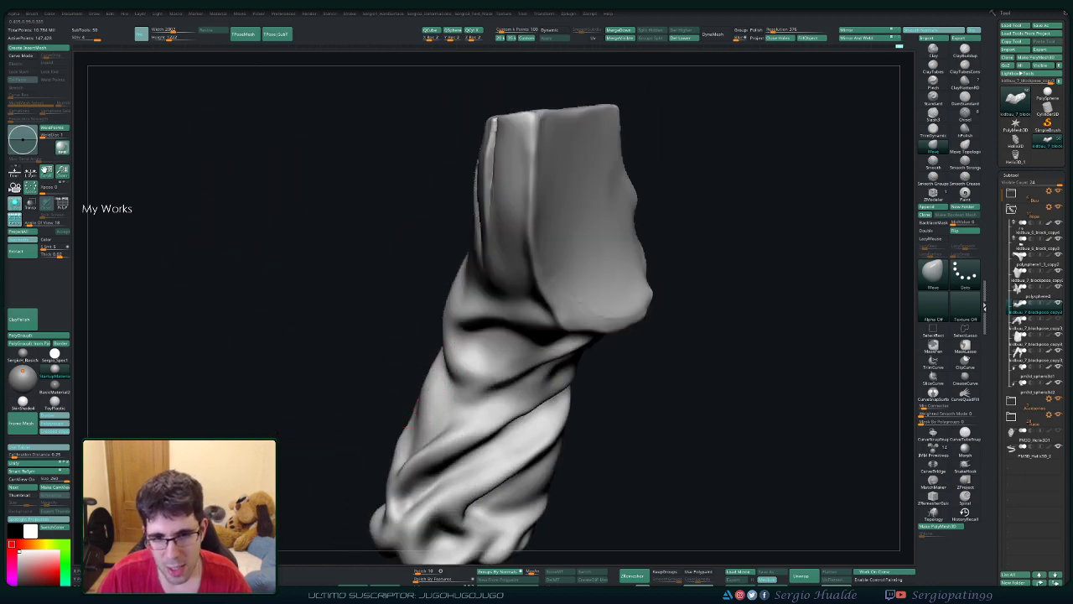
right_drag(452, 311, 457, 260)
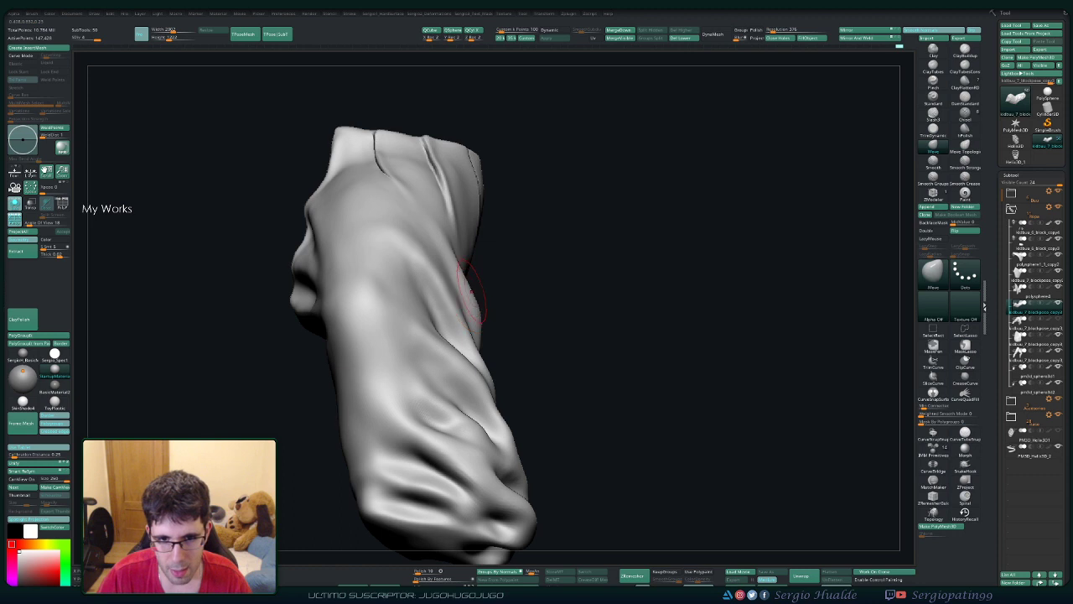
right_drag(452, 267, 411, 292)
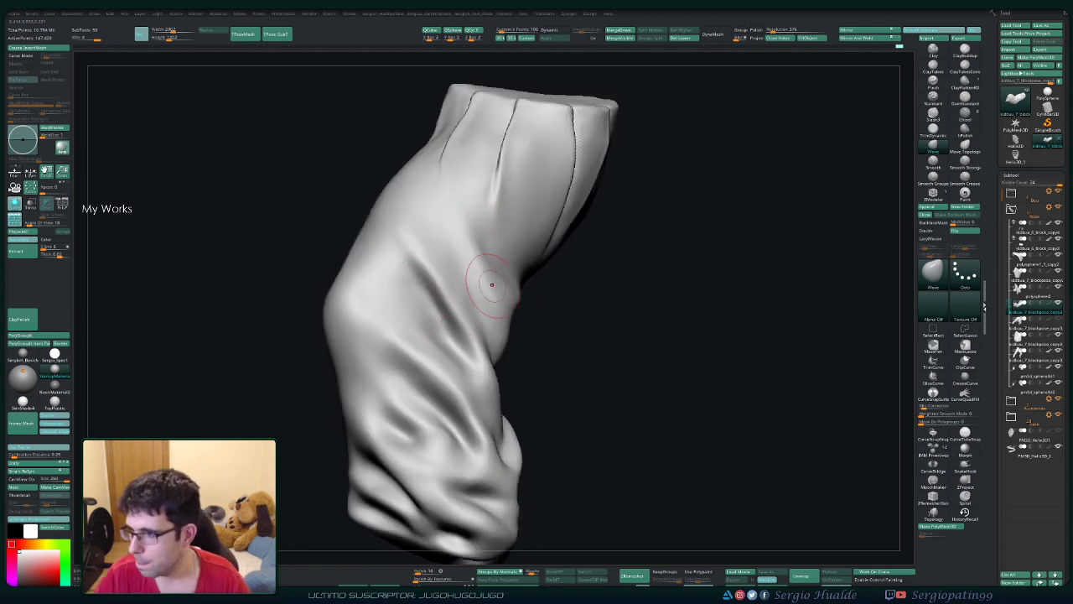
mouse_move(479, 240)
right_down()
mouse_move(486, 305)
mouse_move(452, 245)
mouse_move(448, 315)
right_up()
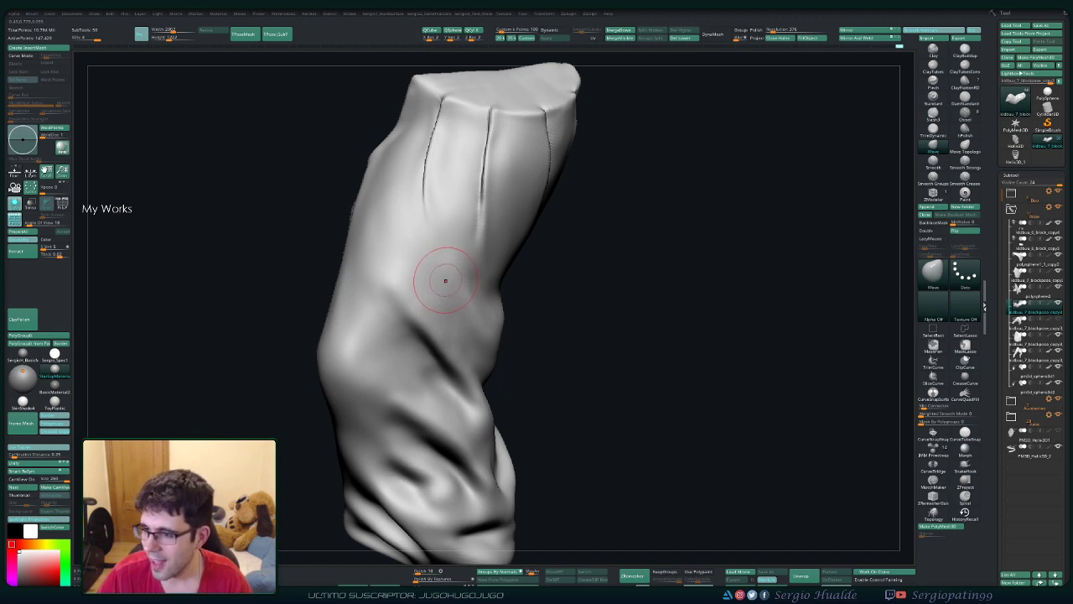
mouse_move(445, 282)
right_down()
mouse_move(383, 283)
mouse_move(468, 285)
right_up()
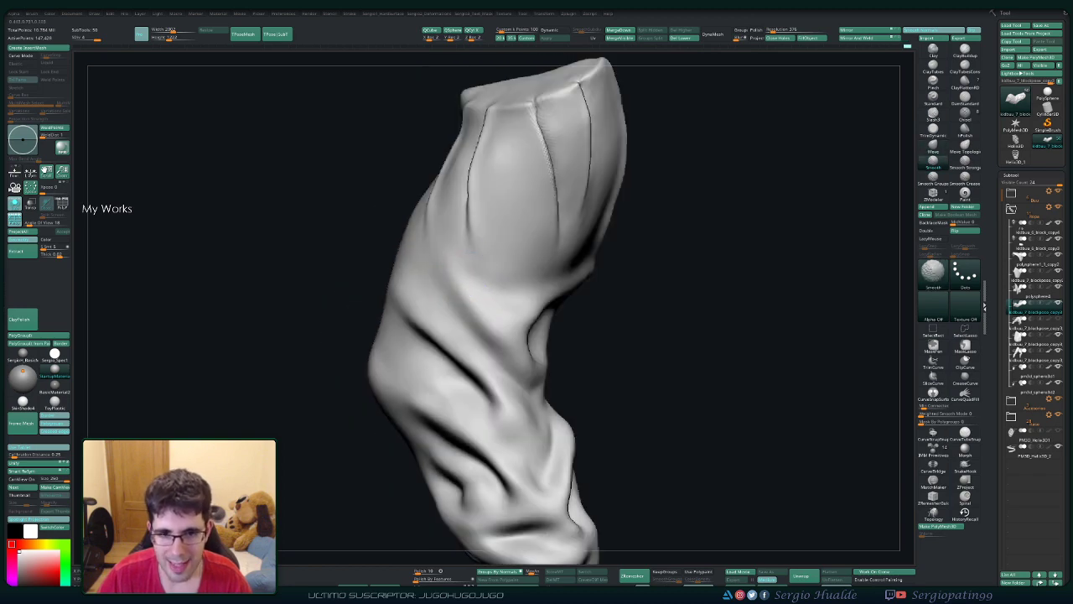
mouse_move(545, 276)
right_down()
mouse_move(567, 302)
mouse_move(415, 281)
mouse_move(539, 271)
right_up()
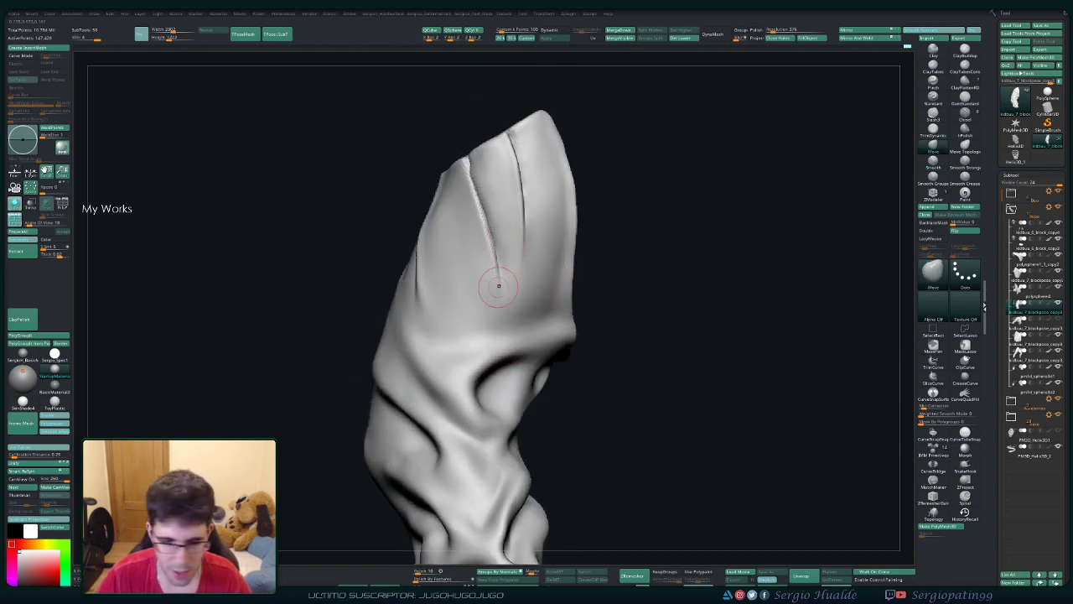
mouse_move(447, 311)
right_down()
mouse_move(491, 343)
mouse_move(477, 334)
right_up()
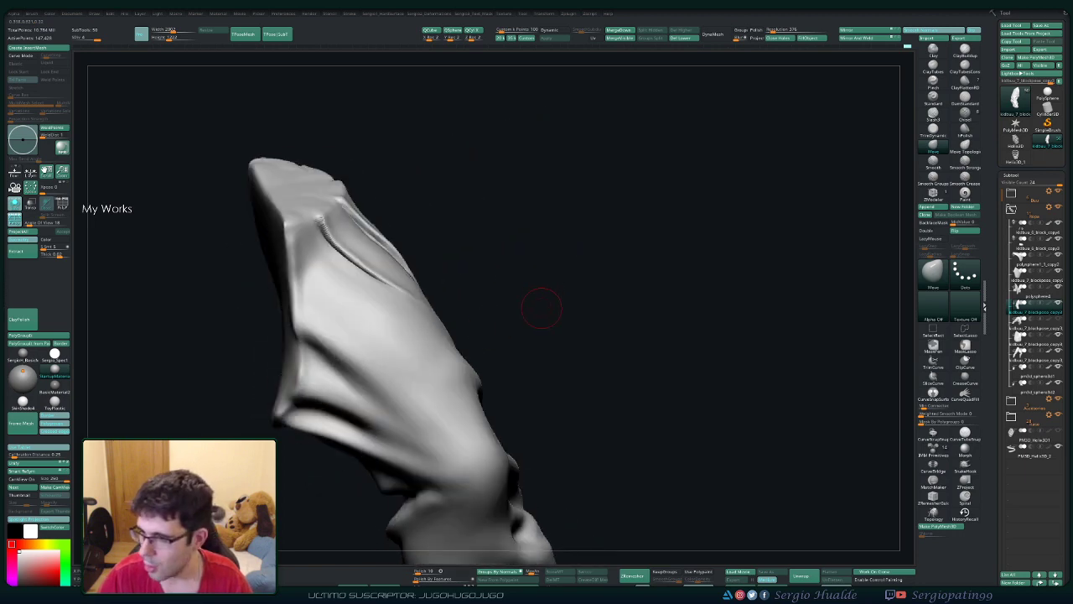
mouse_move(542, 309)
right_down()
mouse_move(472, 319)
mouse_move(469, 265)
mouse_move(510, 292)
mouse_move(472, 336)
mouse_move(483, 386)
right_up()
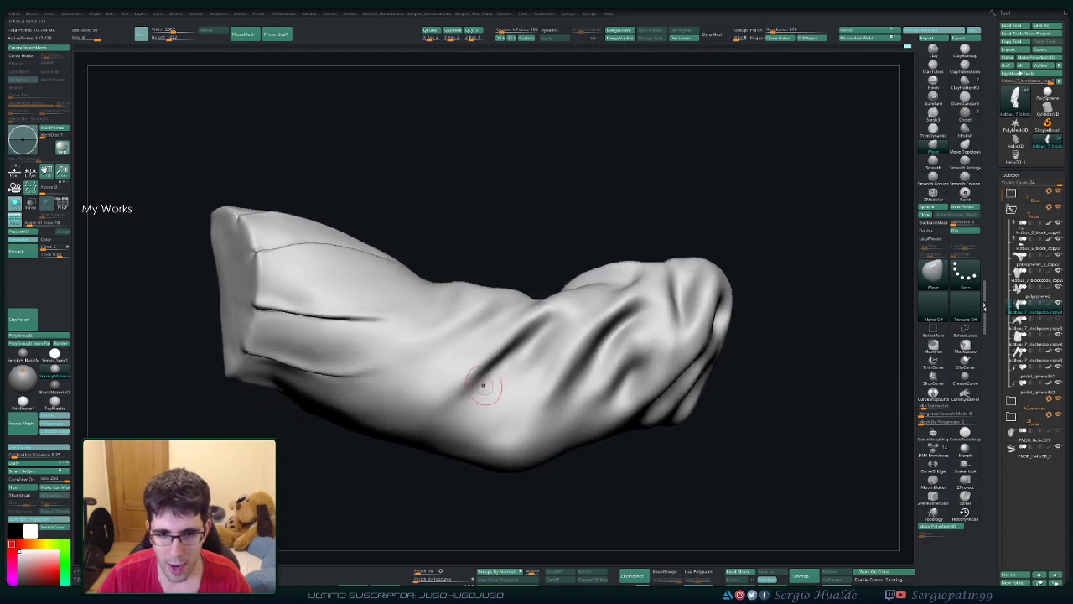
ctrl+drag(540, 332, 554, 293)
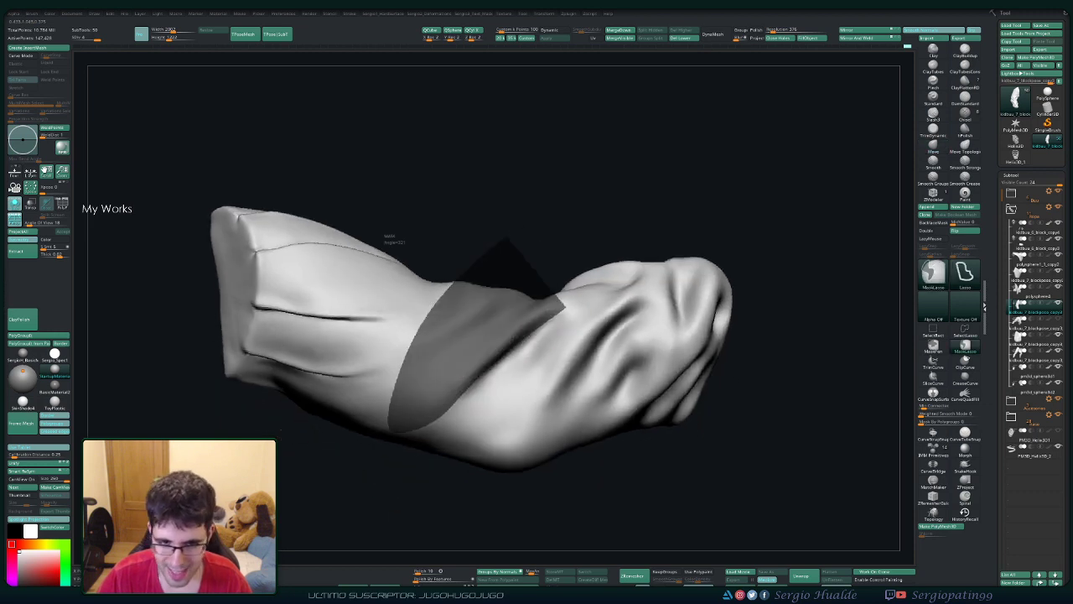
Step: Invert the band mask, then clear it and soften the middle crease
ctrl+click(539, 240)
right_drag(539, 240, 474, 331)
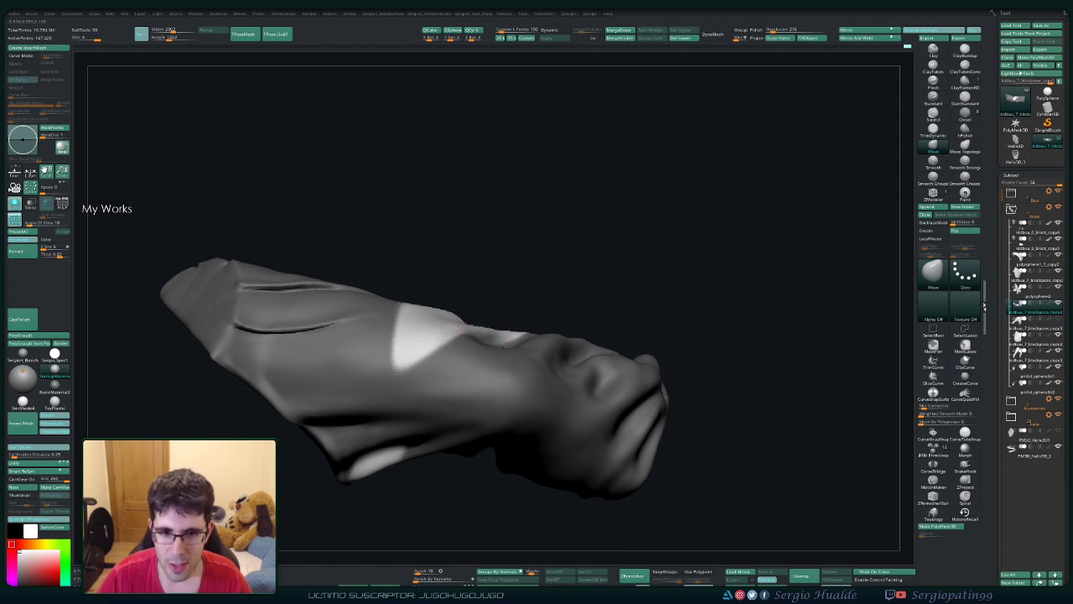
mouse_move(473, 337)
right_down()
mouse_move(492, 339)
mouse_move(519, 252)
right_up()
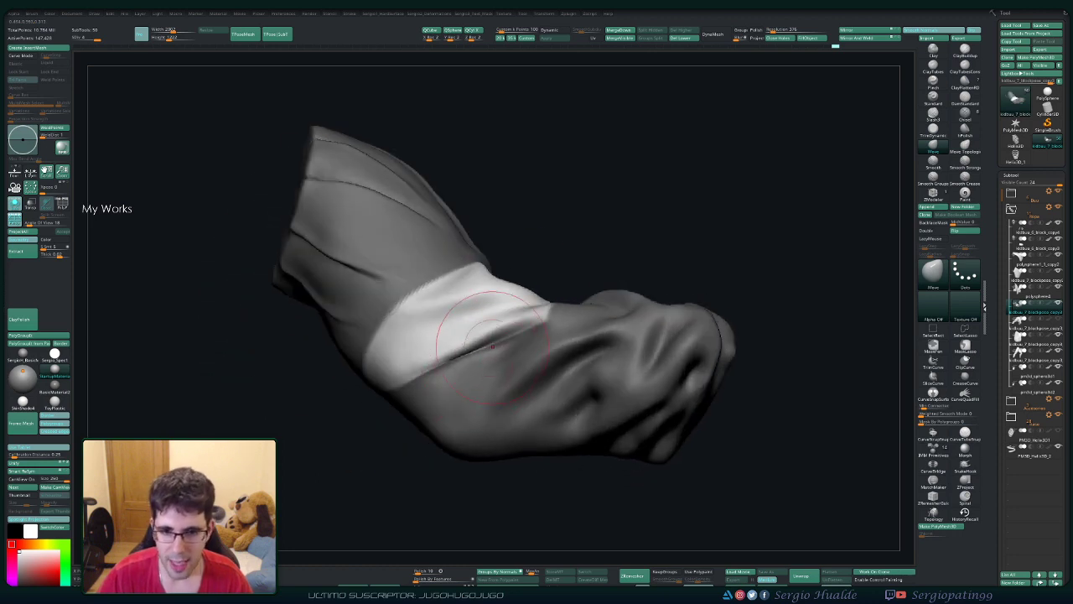
ctrl+drag(587, 193, 554, 276)
right_drag(519, 252, 447, 366)
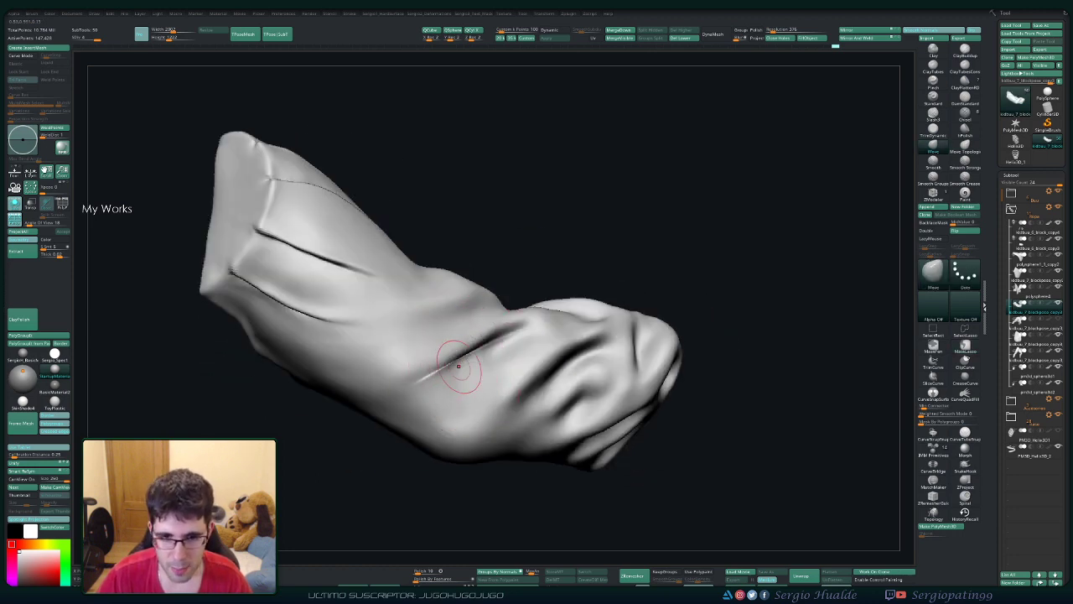
shift+drag(453, 366, 456, 369)
mouse_move(421, 372)
right_down()
mouse_move(478, 355)
mouse_move(486, 376)
mouse_move(424, 378)
right_up()
Step: Carve the diagonal crease deeper and longer with the Standard brush, then Shift-smooth it
key(b)
key(s)
key(t)
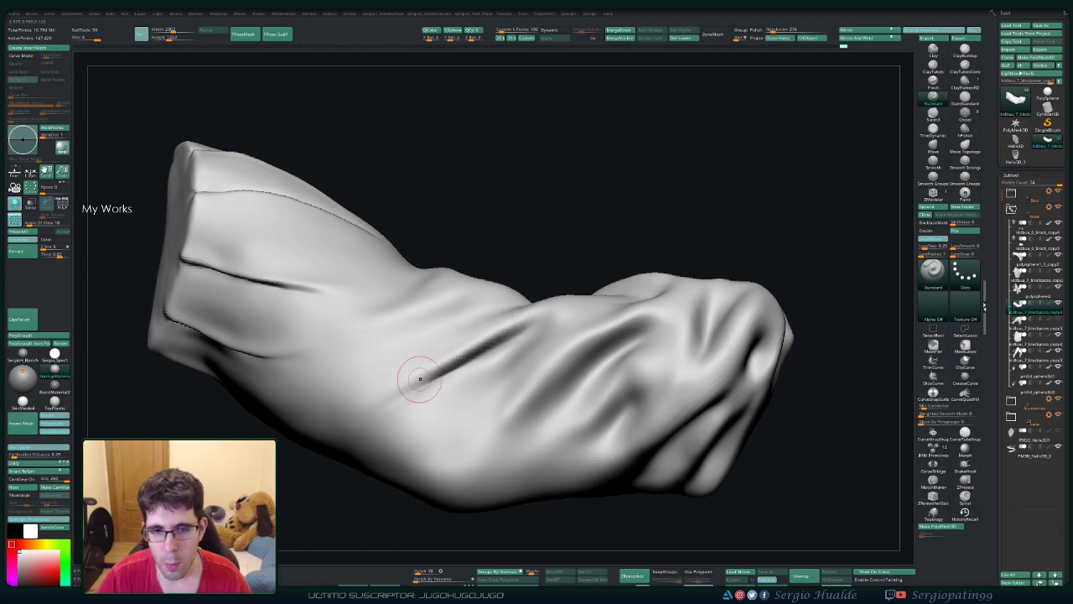
drag(496, 339, 544, 316)
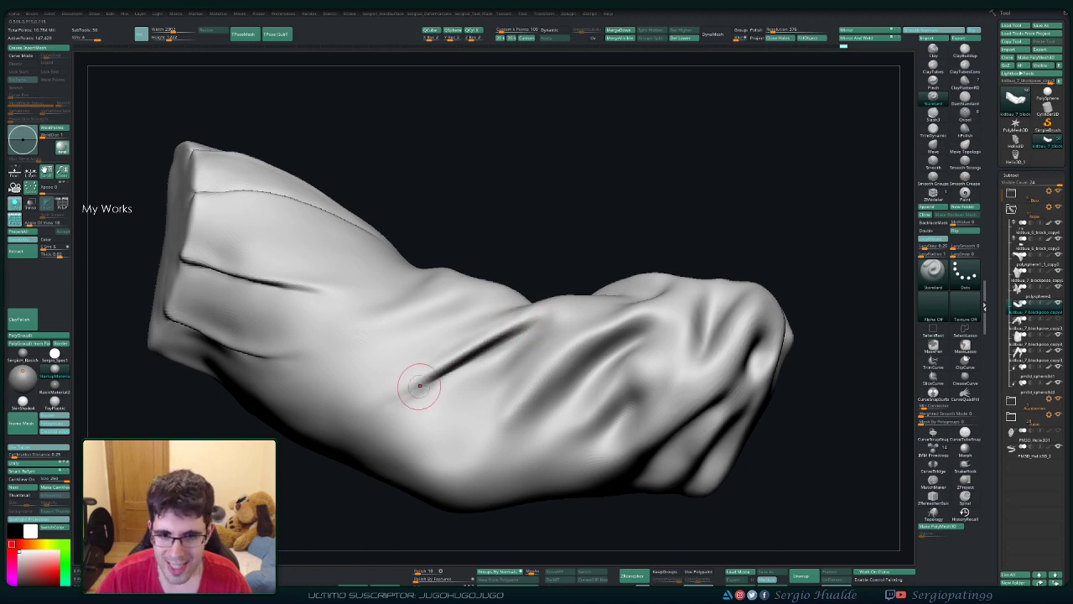
right_drag(415, 383, 465, 339)
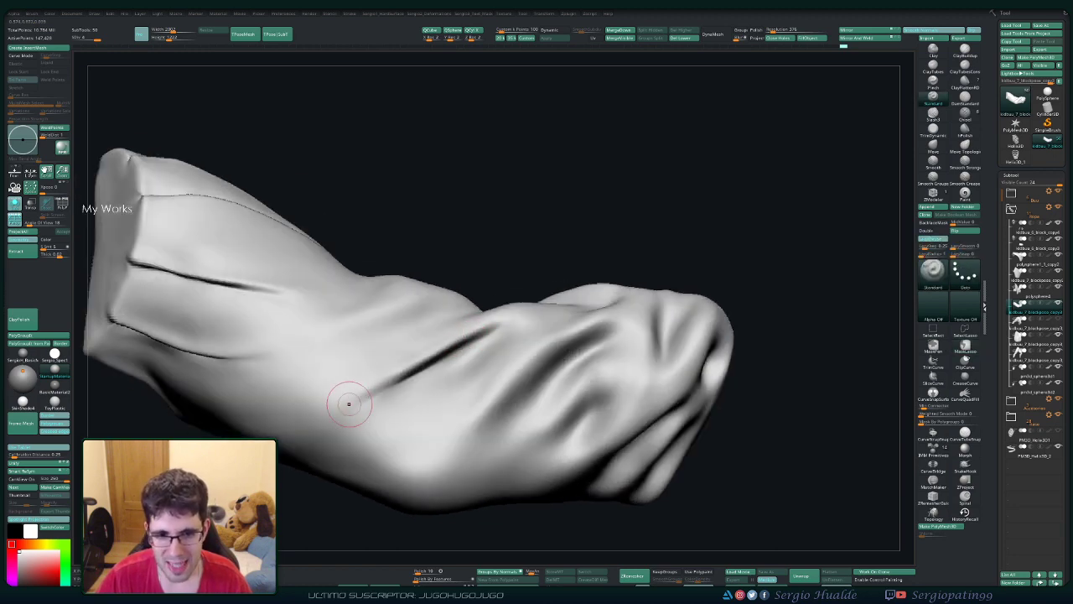
drag(347, 403, 412, 360)
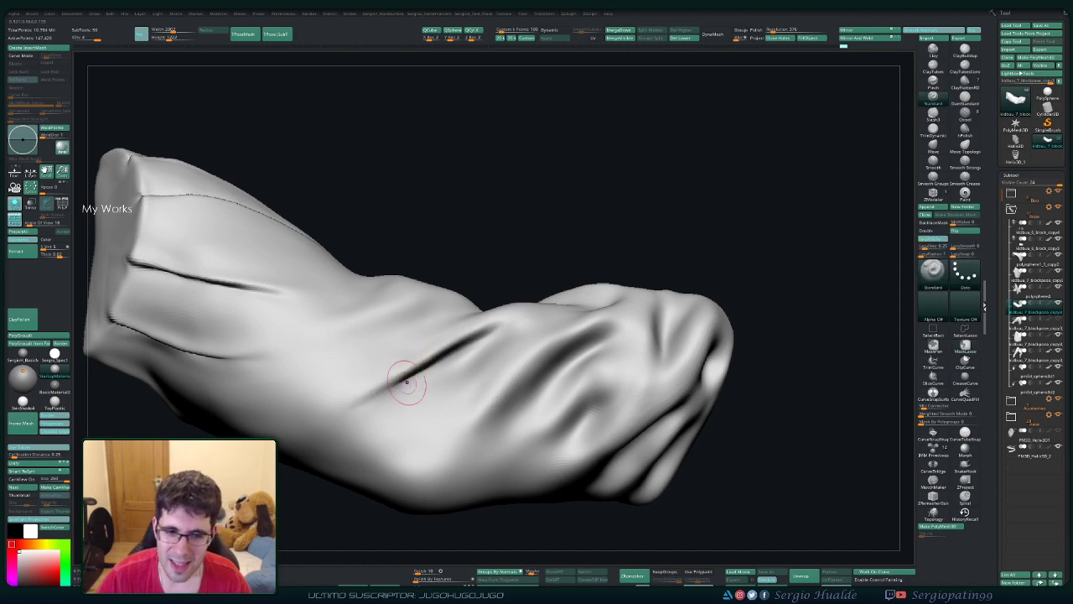
key(shift)
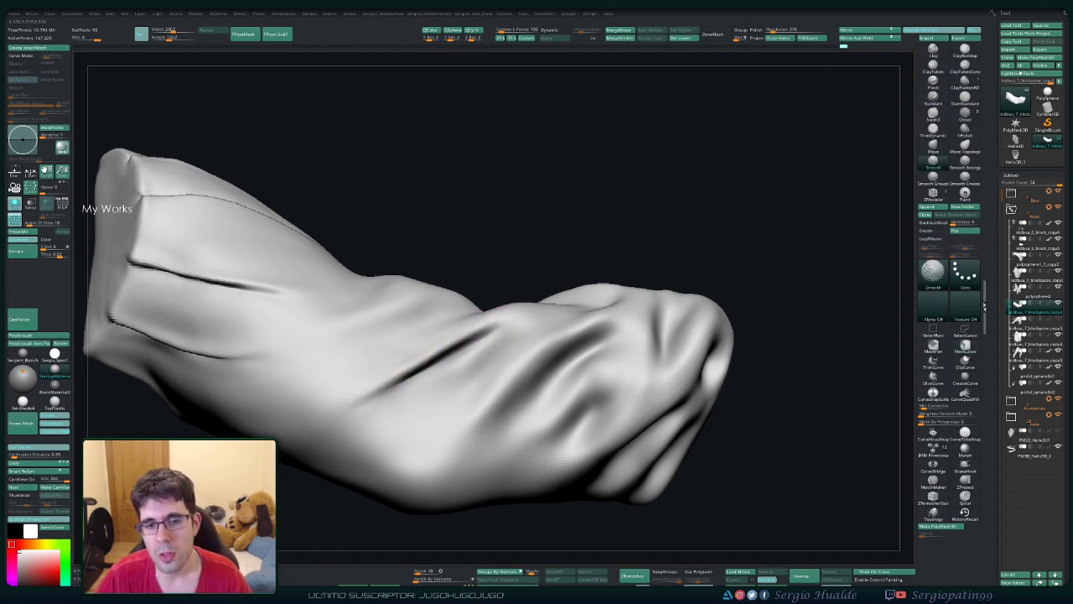
mouse_move(453, 360)
ctrl+right_down()
mouse_move(438, 342)
mouse_move(443, 395)
mouse_move(459, 339)
ctrl+right_up()
mouse_move(580, 257)
right_down()
mouse_move(447, 256)
mouse_move(423, 401)
right_up()
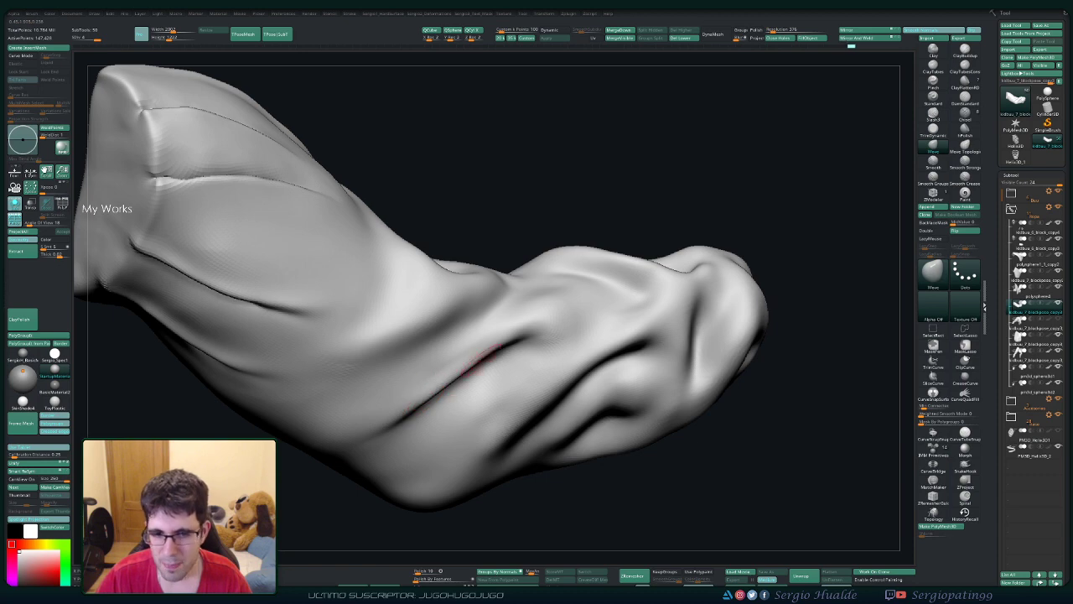
mouse_move(478, 359)
right_down()
mouse_move(431, 335)
mouse_move(496, 264)
mouse_move(496, 305)
mouse_move(510, 283)
mouse_move(509, 323)
mouse_move(469, 335)
mouse_move(431, 210)
mouse_move(448, 273)
mouse_move(431, 229)
right_up()
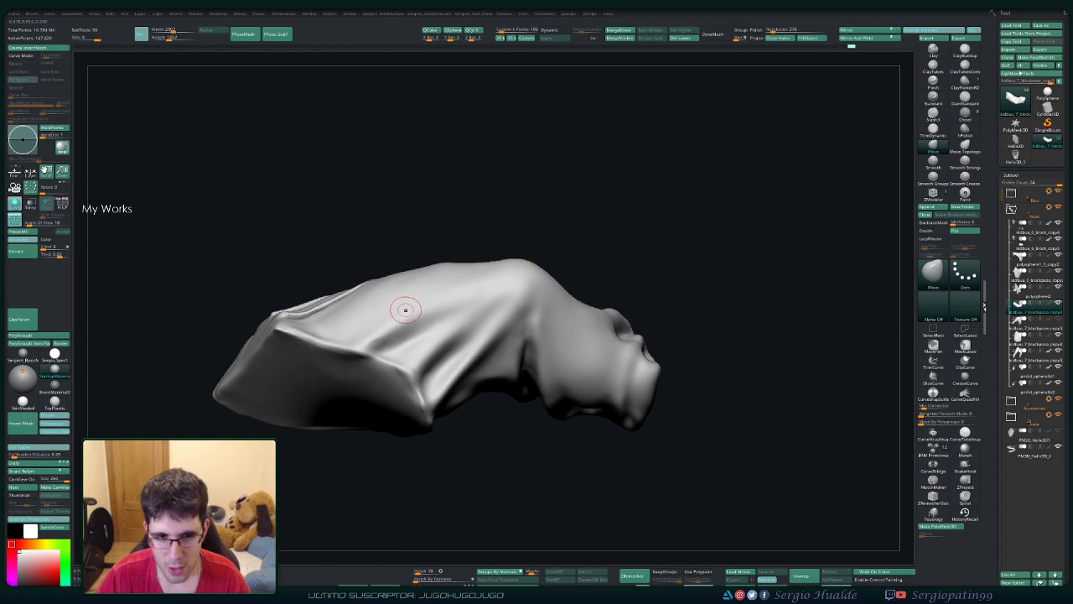
Step: Sculpt a thin secondary groove into the lower-middle fold with Standard, then smooth it
mouse_move(434, 313)
right_down()
mouse_move(424, 301)
mouse_move(409, 339)
right_up()
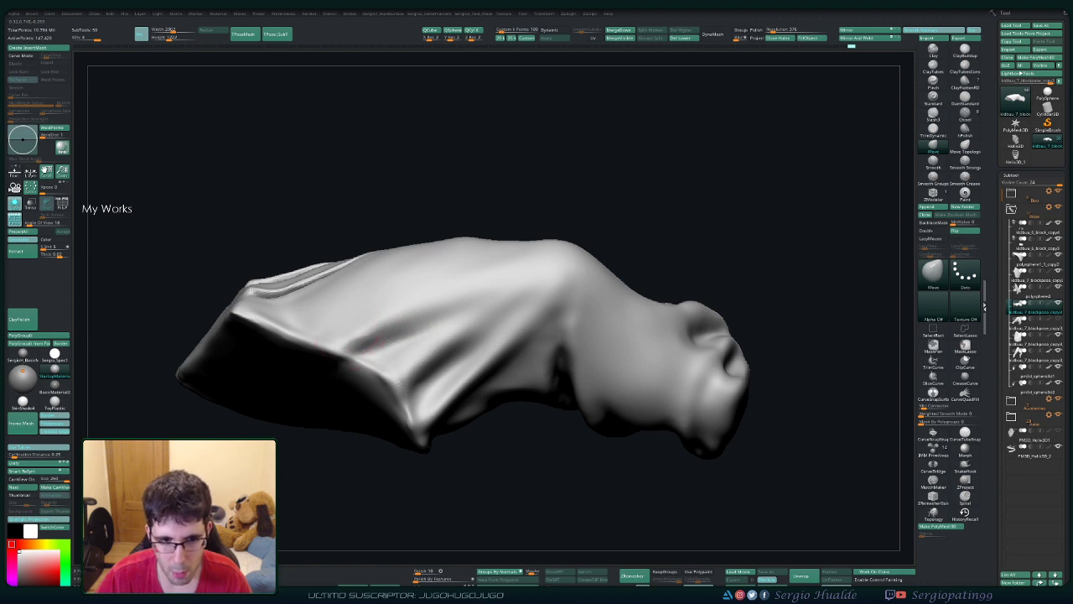
mouse_move(383, 311)
right_down()
mouse_move(390, 318)
mouse_move(377, 304)
right_up()
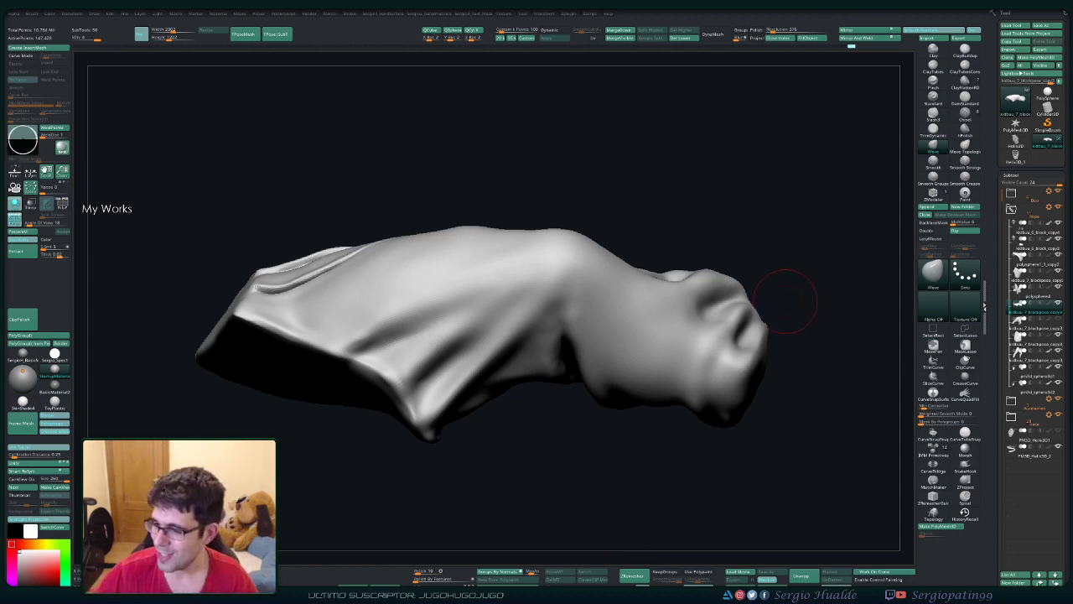
drag(905, 365, 491, 160)
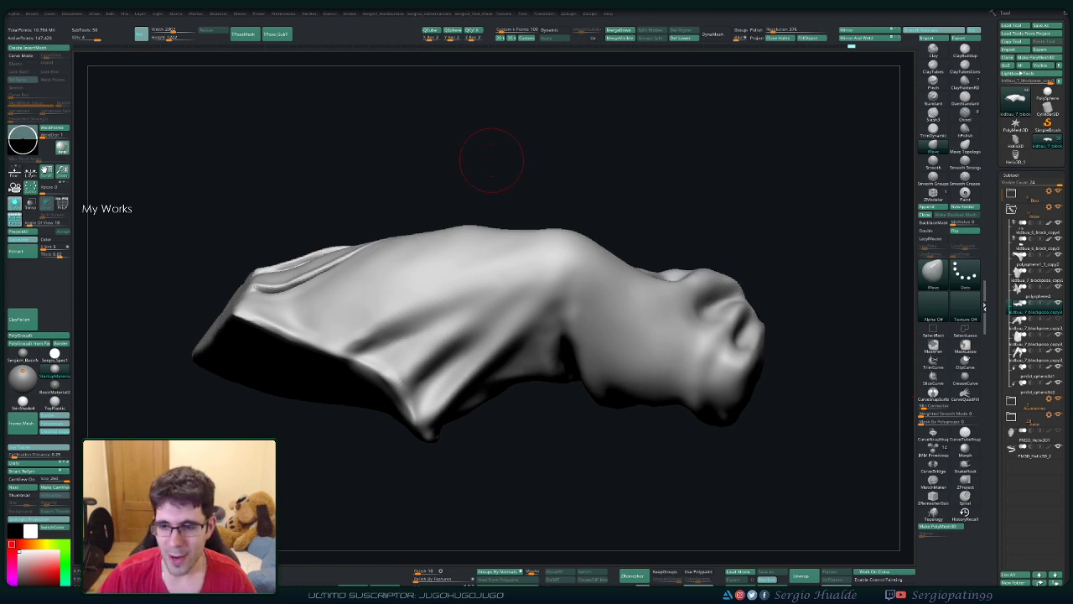
drag(627, 191, 394, 389)
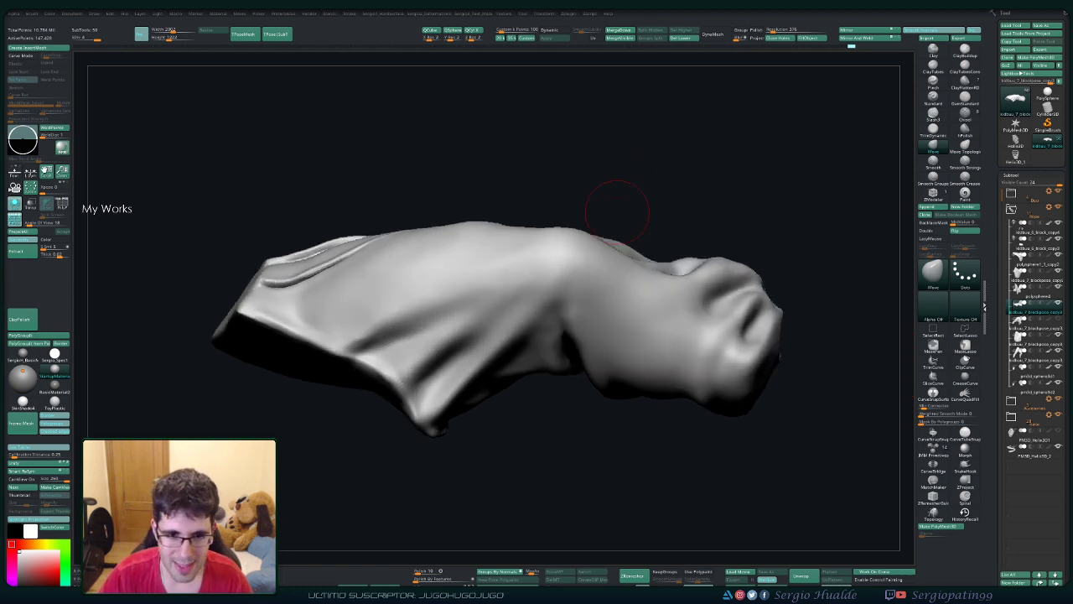
key(b)
key(s)
key(t)
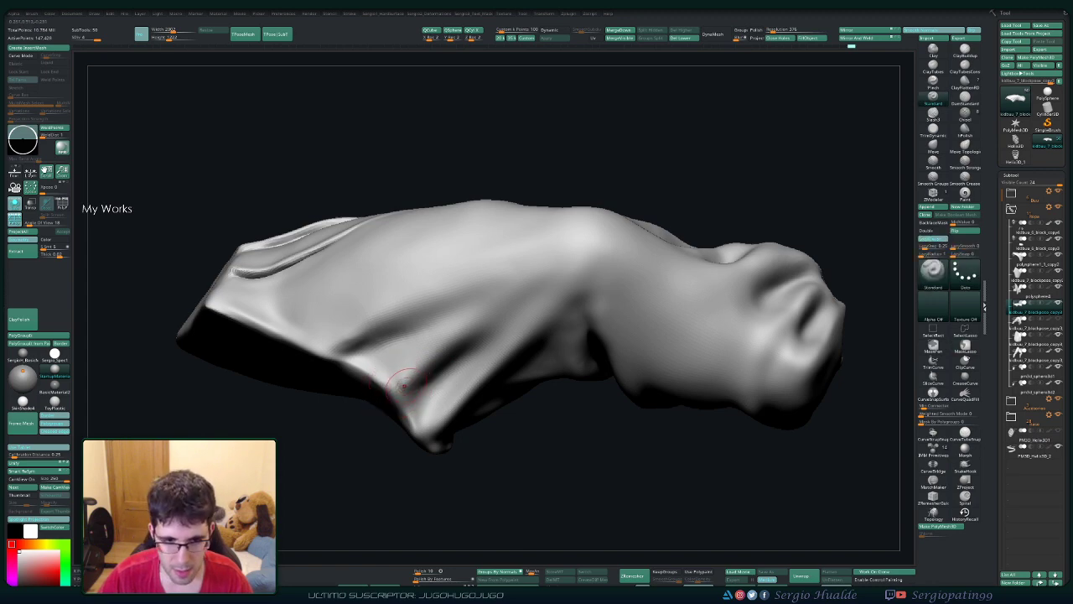
mouse_move(383, 354)
mouse_down()
mouse_move(419, 383)
mouse_move(453, 343)
mouse_up()
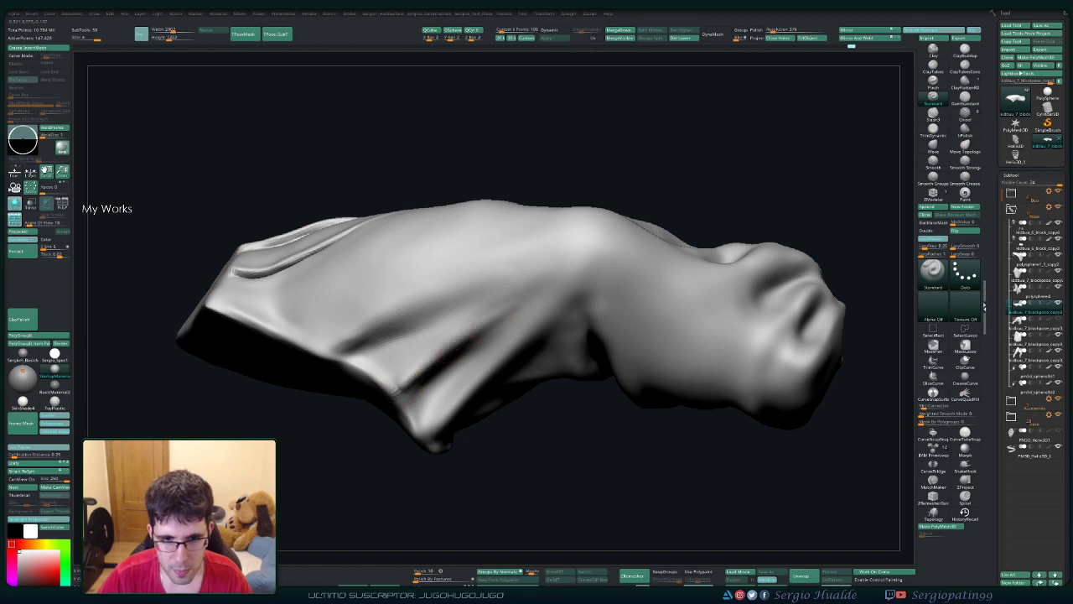
key(shift)
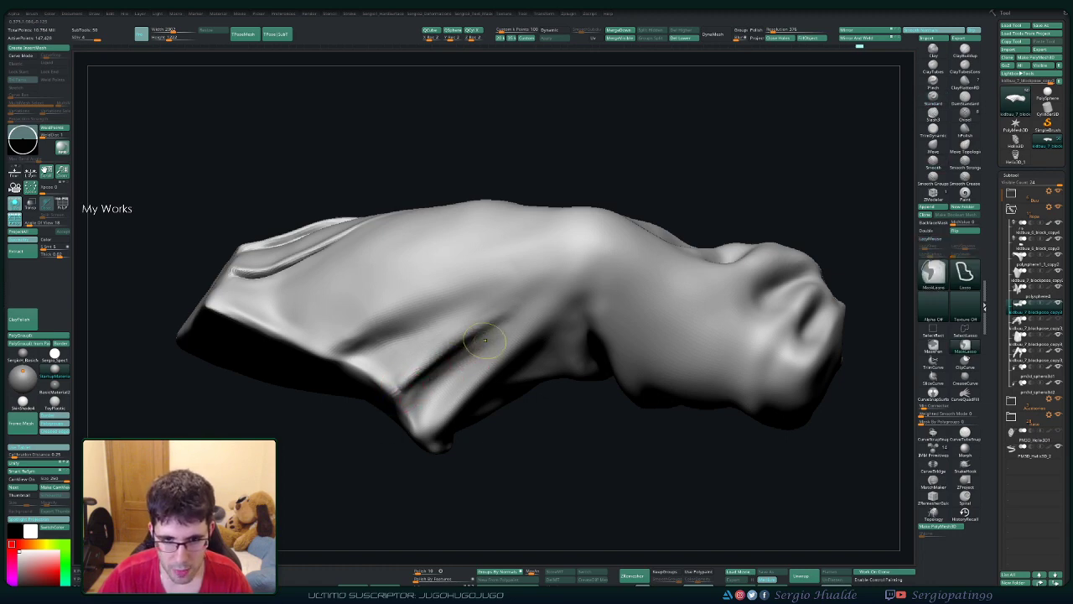
shift+drag(417, 371, 486, 317)
drag(536, 503, 503, 486)
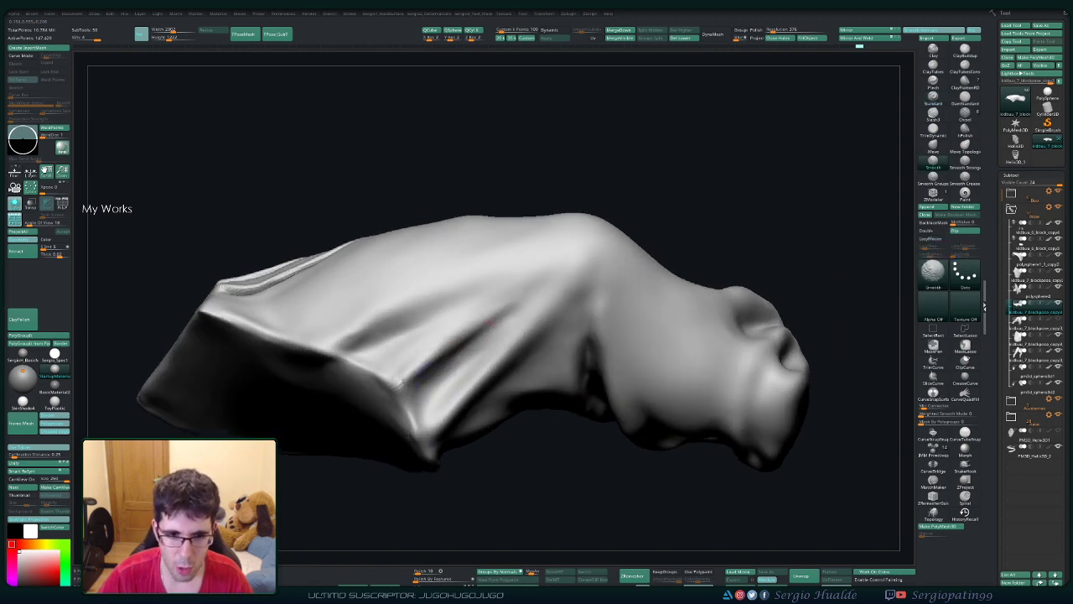
Step: Flatten and smooth the flat end panel of the trouser leg
drag(407, 423, 360, 419)
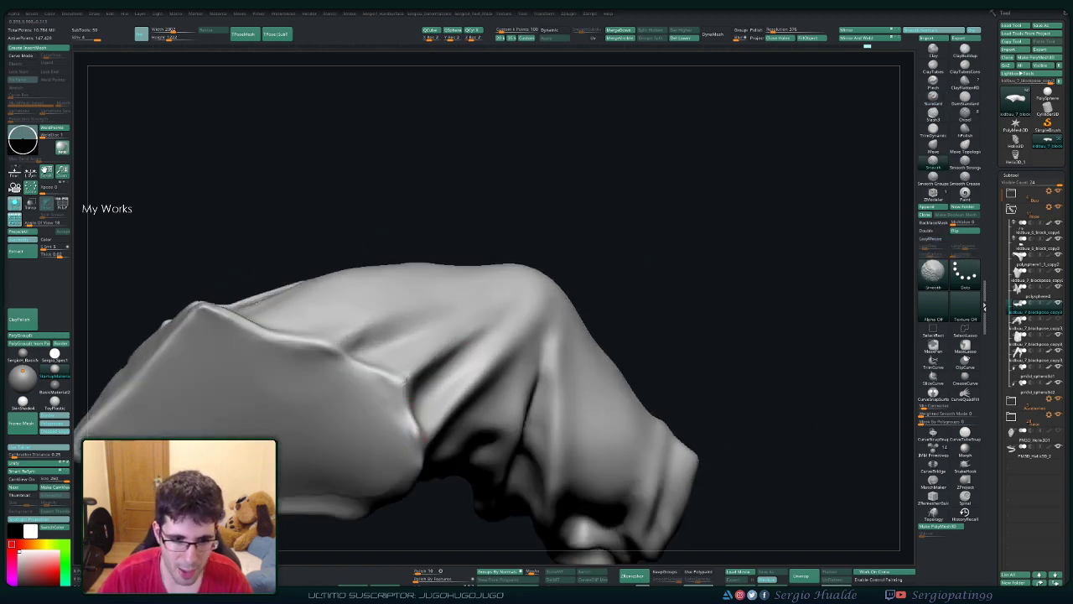
drag(361, 469, 312, 443)
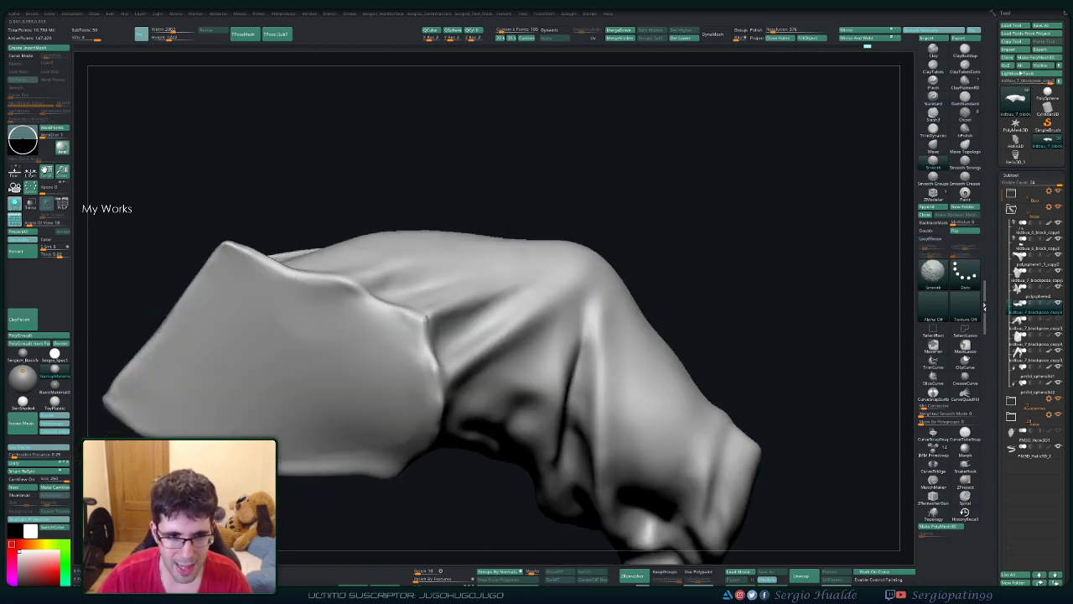
drag(268, 377, 228, 351)
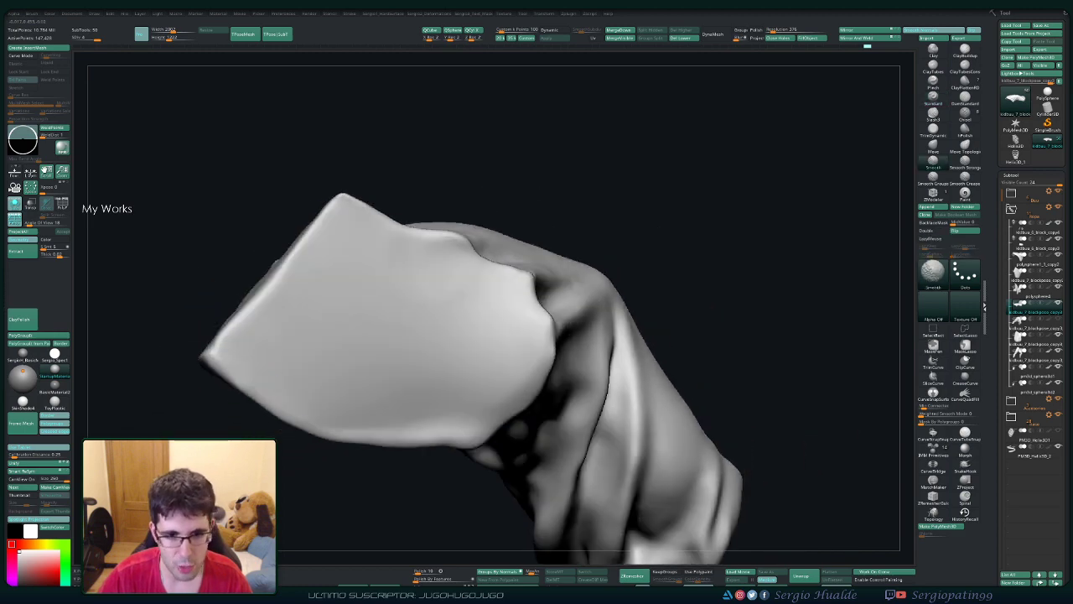
drag(470, 352, 399, 375)
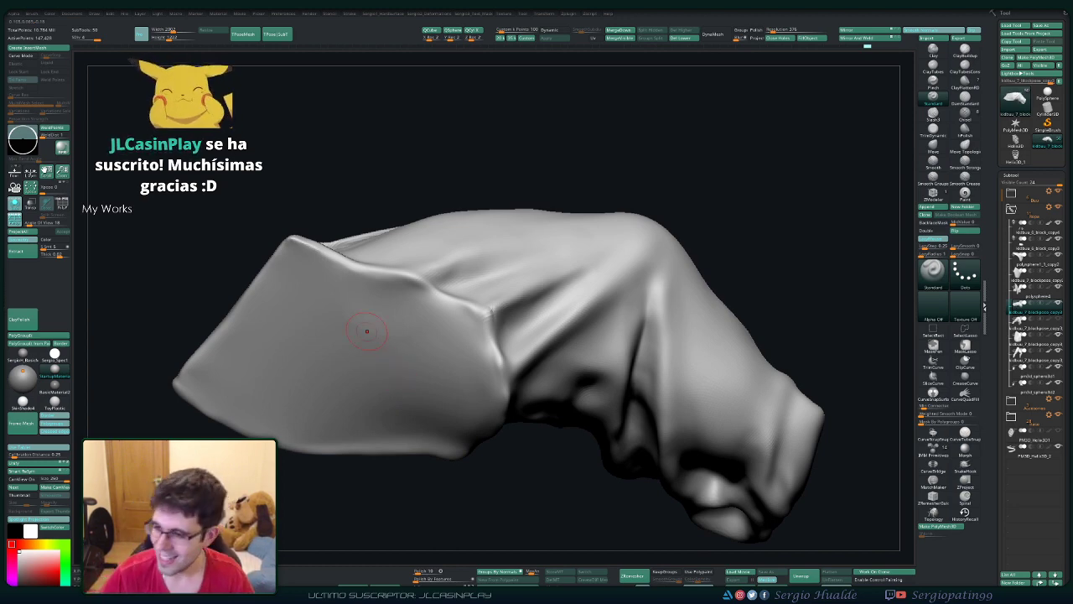
key(shift+d)
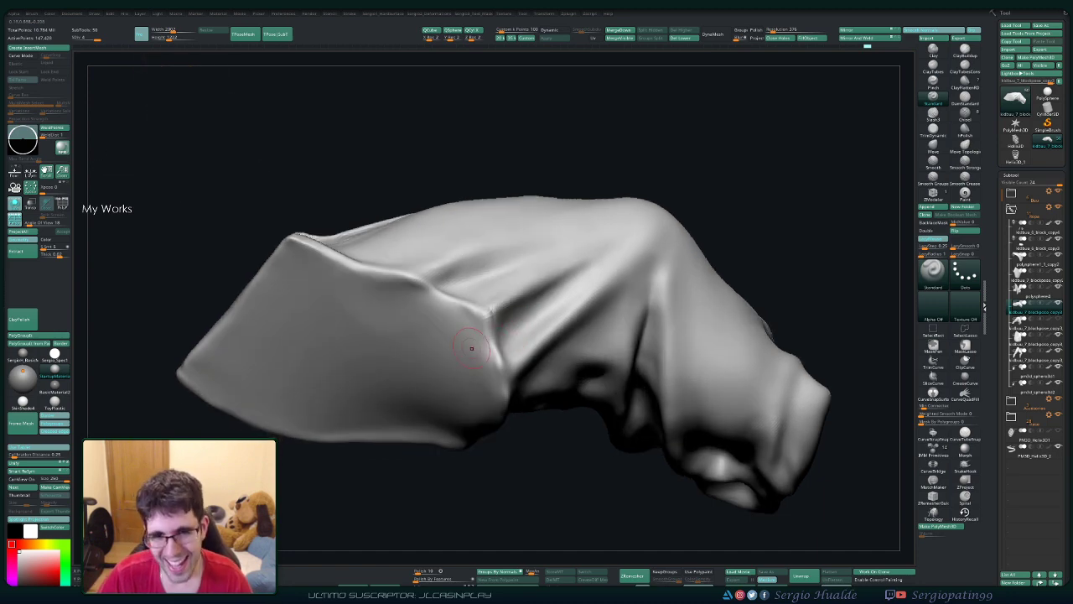
mouse_move(444, 354)
right_down()
mouse_move(438, 311)
mouse_move(355, 358)
right_up()
key(ctrl+shift)
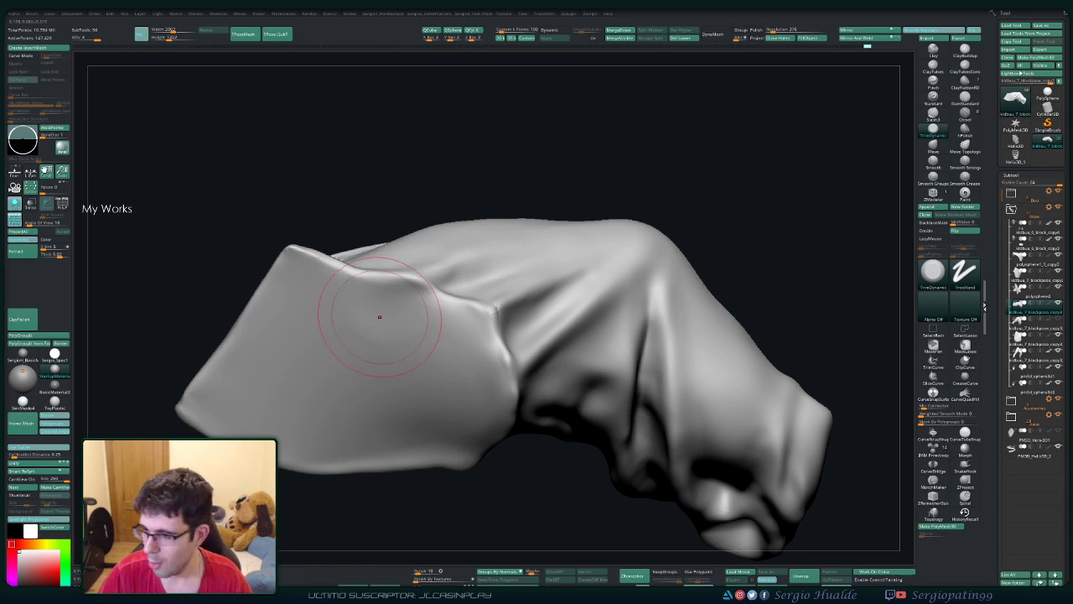
drag(376, 314, 395, 299)
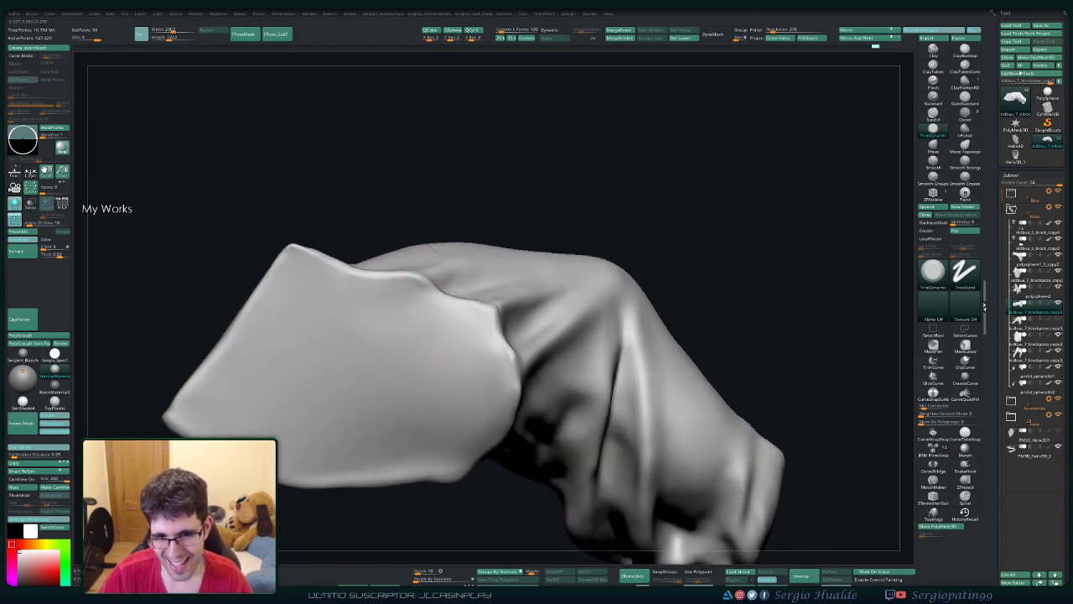
Step: Soften the fold edge where the flat top meets the twisted cloth
mouse_move(443, 336)
right_down()
mouse_move(407, 359)
mouse_move(432, 361)
right_up()
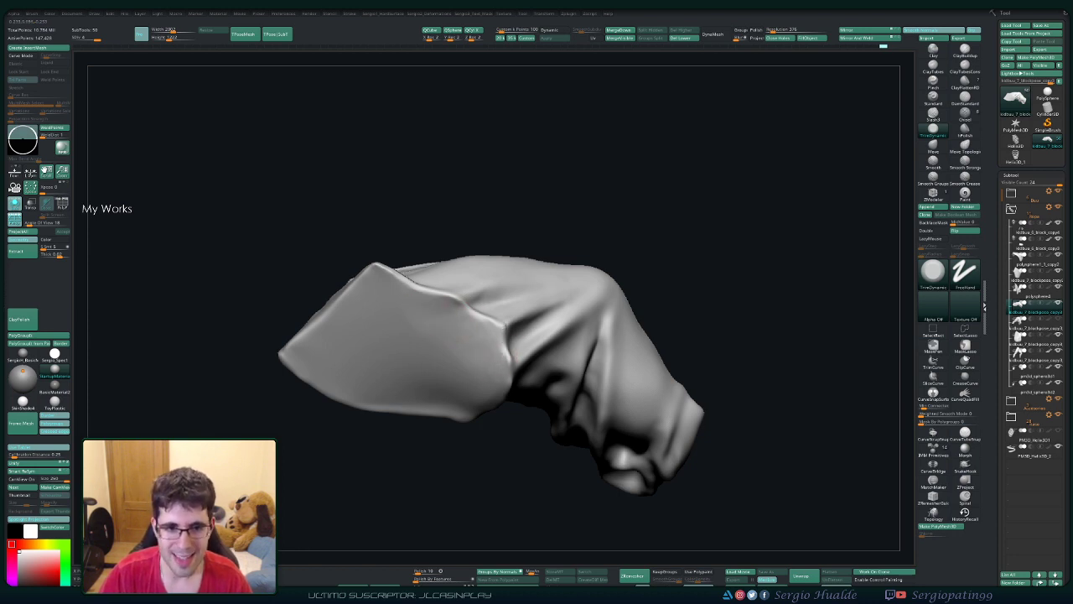
right_drag(436, 332, 412, 307)
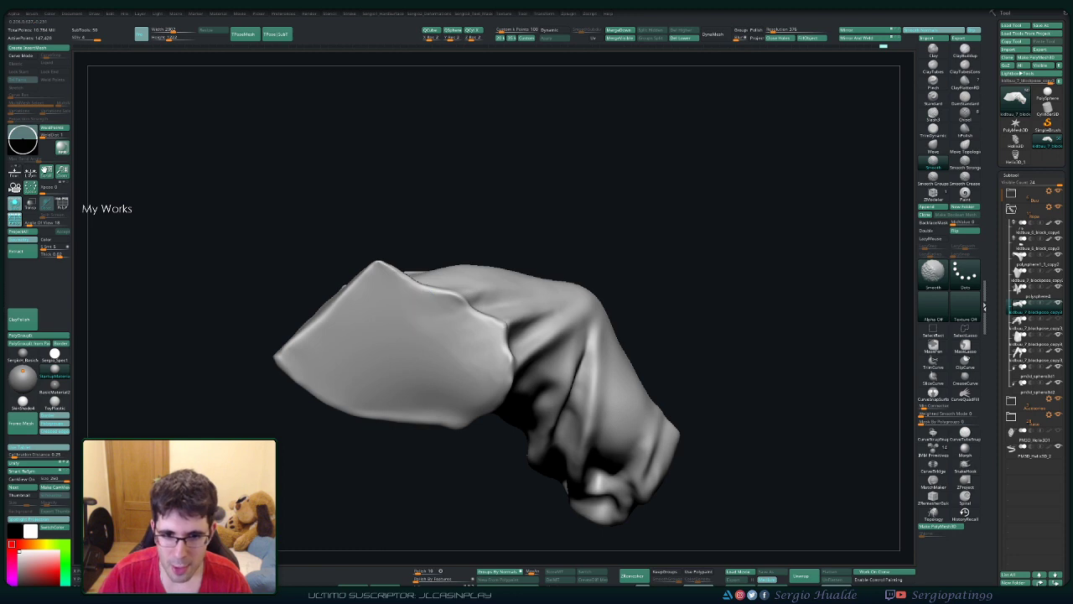
right_drag(485, 384, 491, 372)
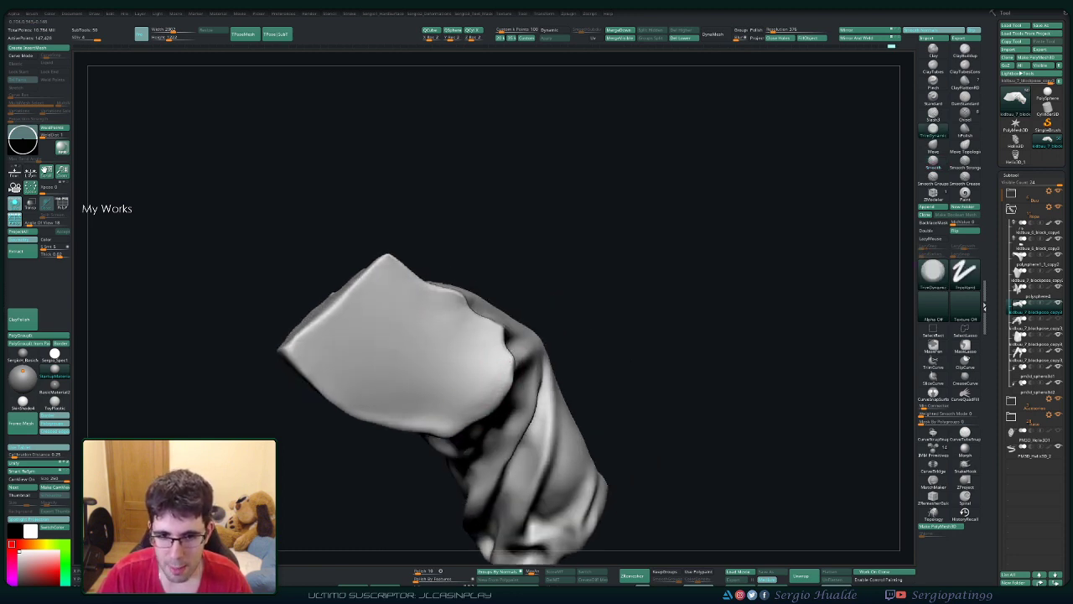
key(shift)
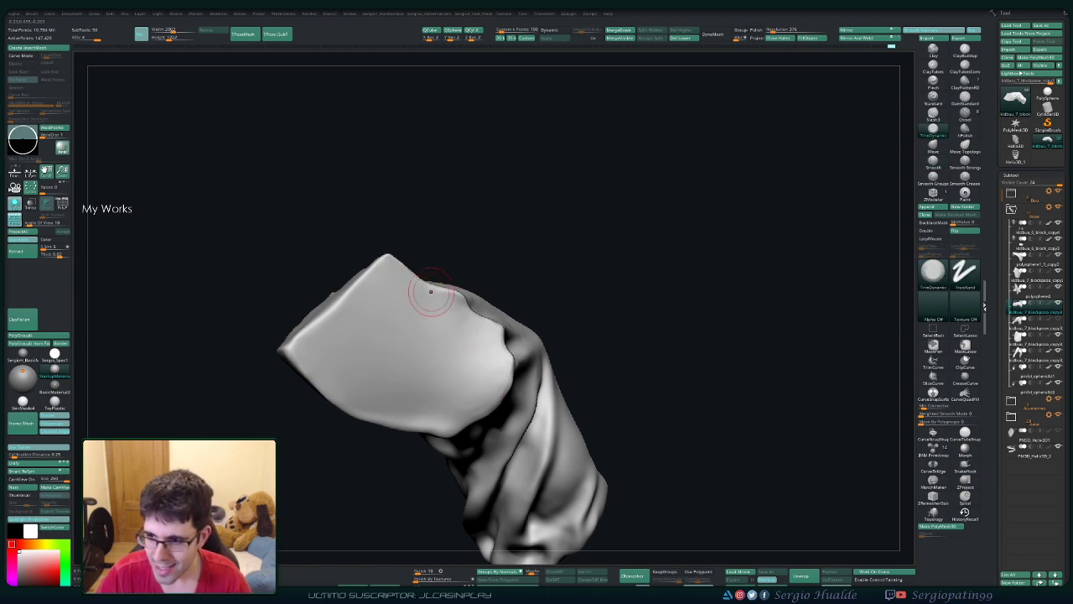
mouse_move(435, 318)
right_down()
mouse_move(433, 394)
mouse_move(475, 339)
right_up()
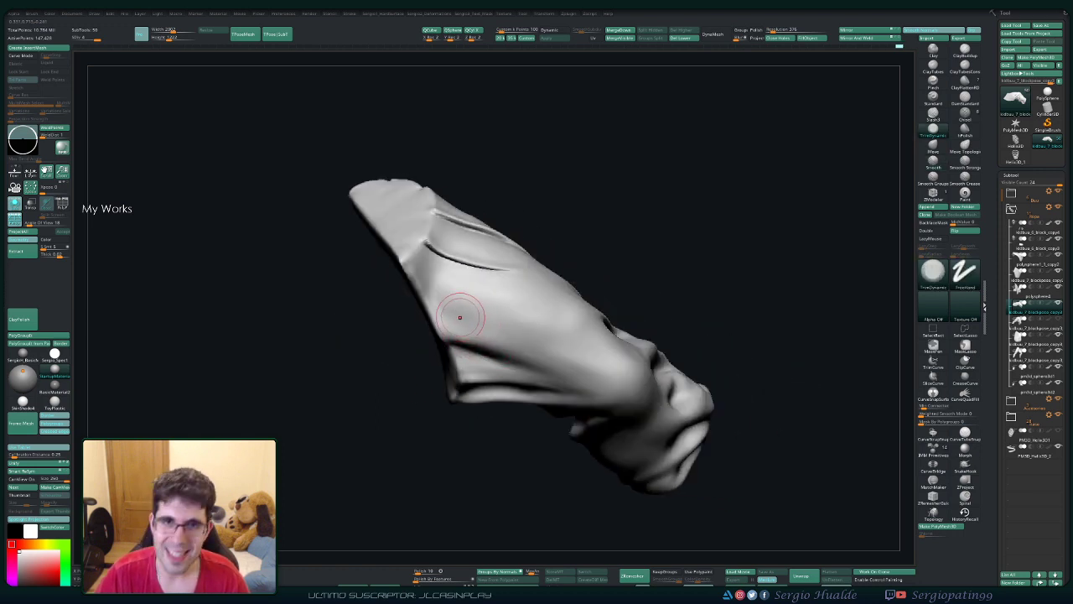
mouse_move(466, 350)
right_down()
mouse_move(529, 360)
mouse_move(527, 426)
mouse_move(513, 447)
mouse_move(528, 404)
right_up()
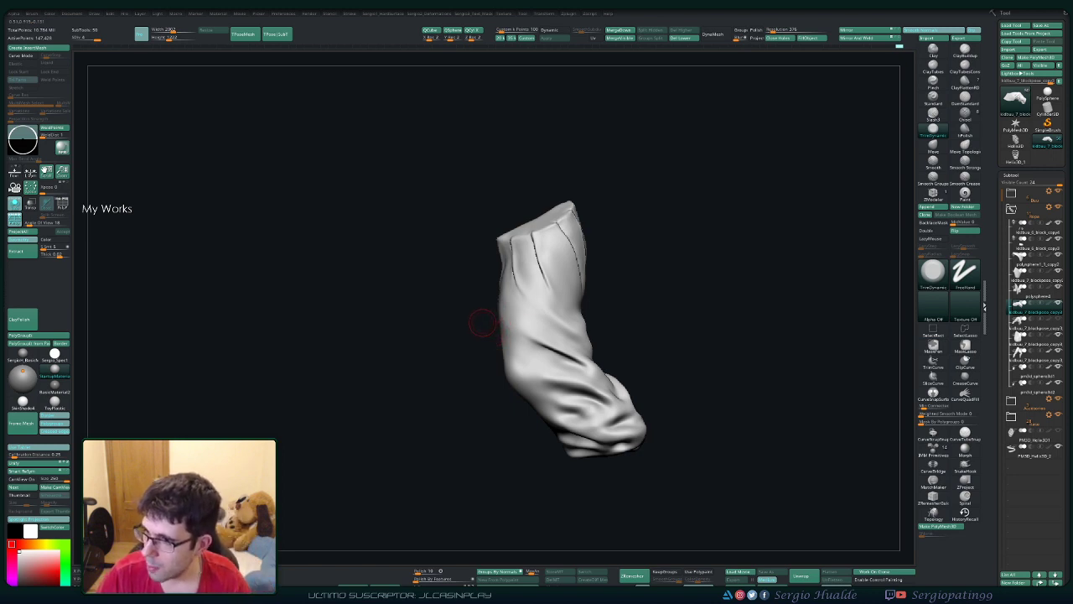
drag(479, 364, 493, 410)
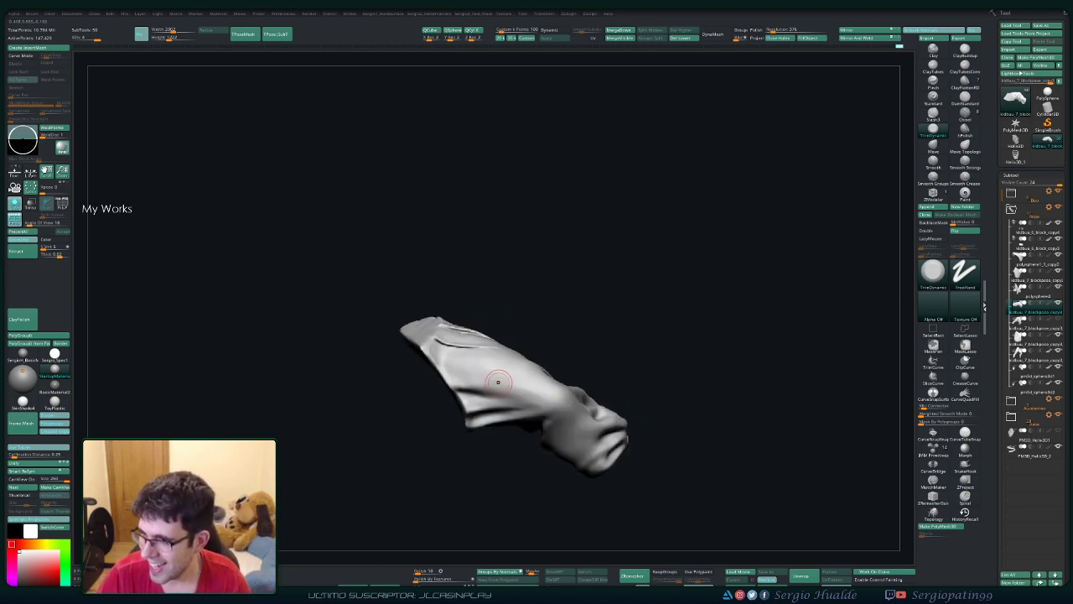
drag(491, 372, 467, 362)
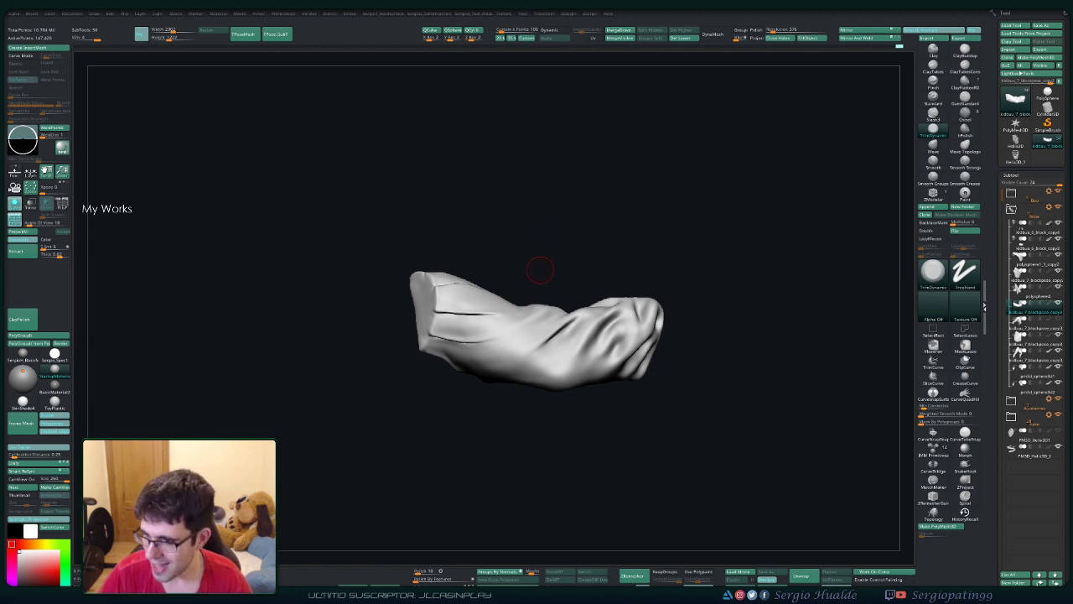
mouse_move(540, 266)
mouse_down()
mouse_move(554, 270)
mouse_move(530, 207)
mouse_up()
drag(524, 264, 431, 308)
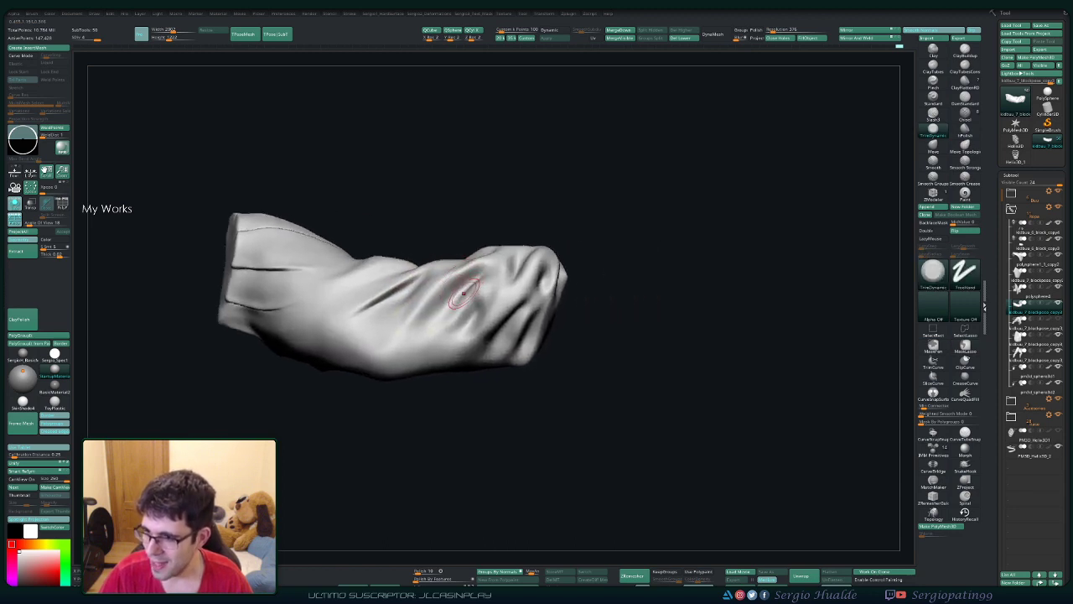
alt+drag(432, 308, 502, 290)
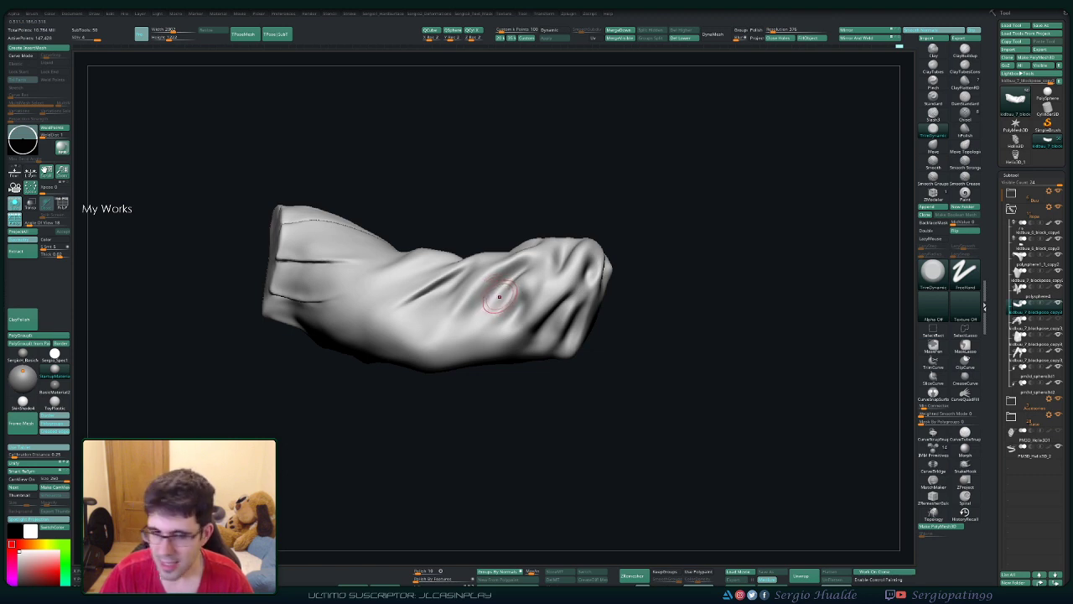
Step: Carve a sharp diagonal DamStandard crease into the leg's folds
alt+drag(499, 296, 425, 338)
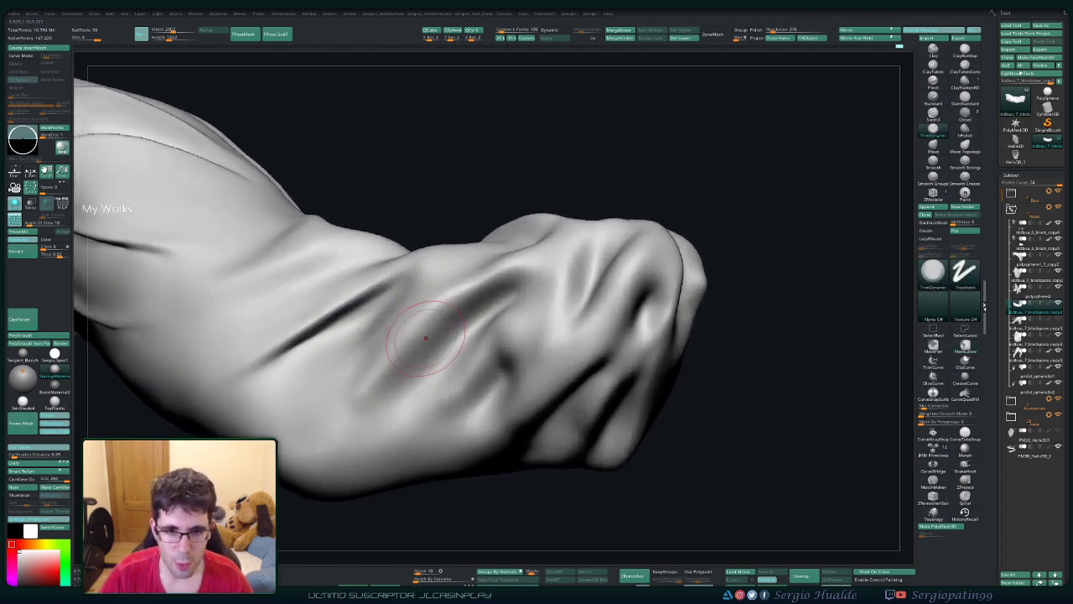
key(b)
key(d)
key(s)
right_drag(425, 340, 424, 359)
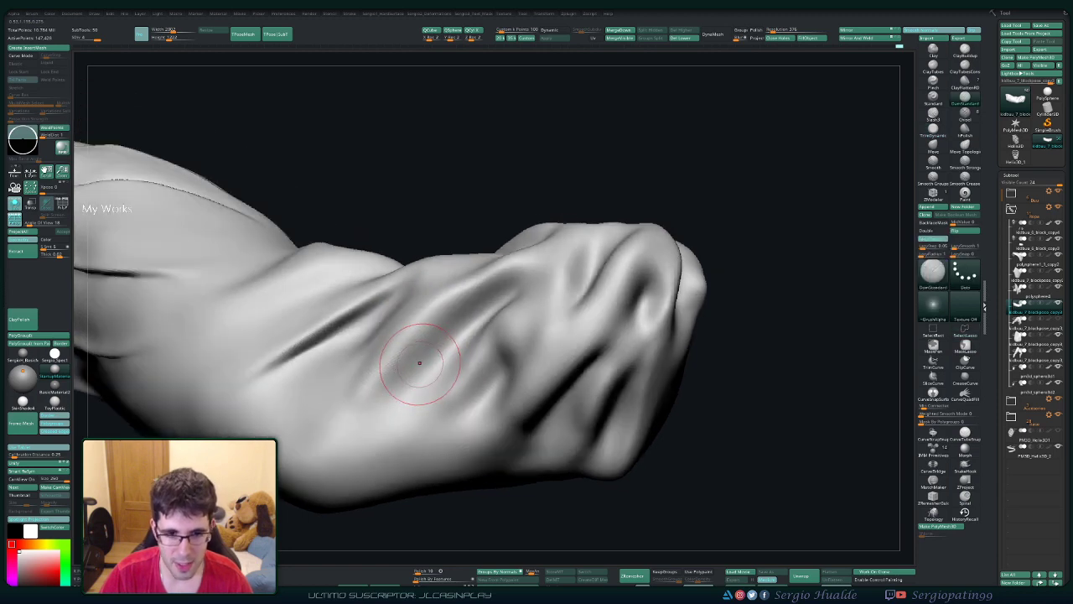
drag(412, 332, 358, 421)
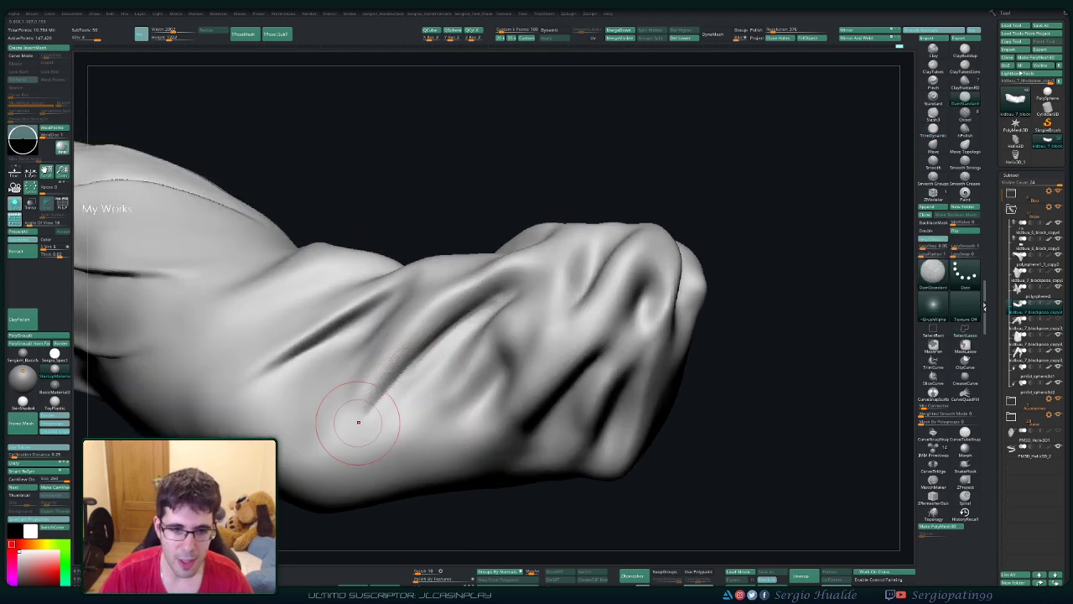
Step: Switch to Standard and smooth the wavy upper edge of the fold
right_drag(478, 311, 397, 352)
key(b)
key(s)
key(t)
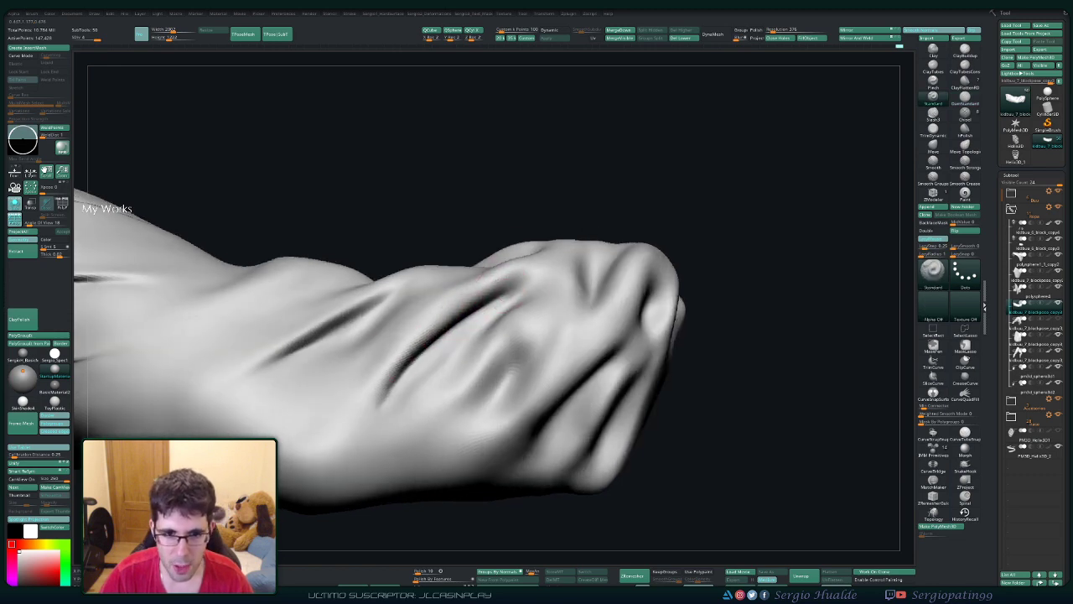
right_drag(547, 263, 553, 270)
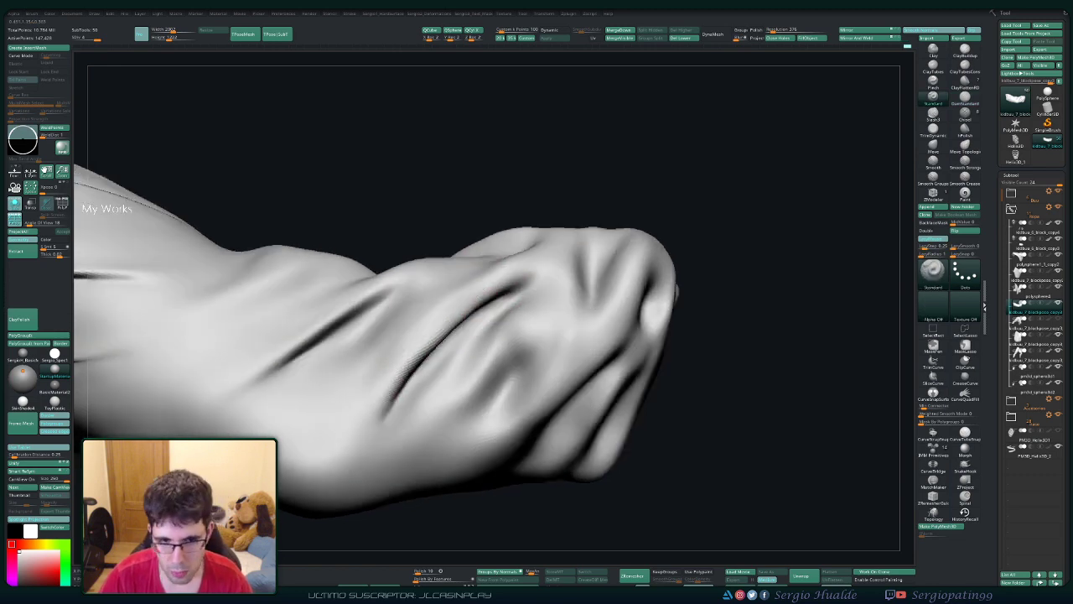
shift+drag(461, 281, 470, 290)
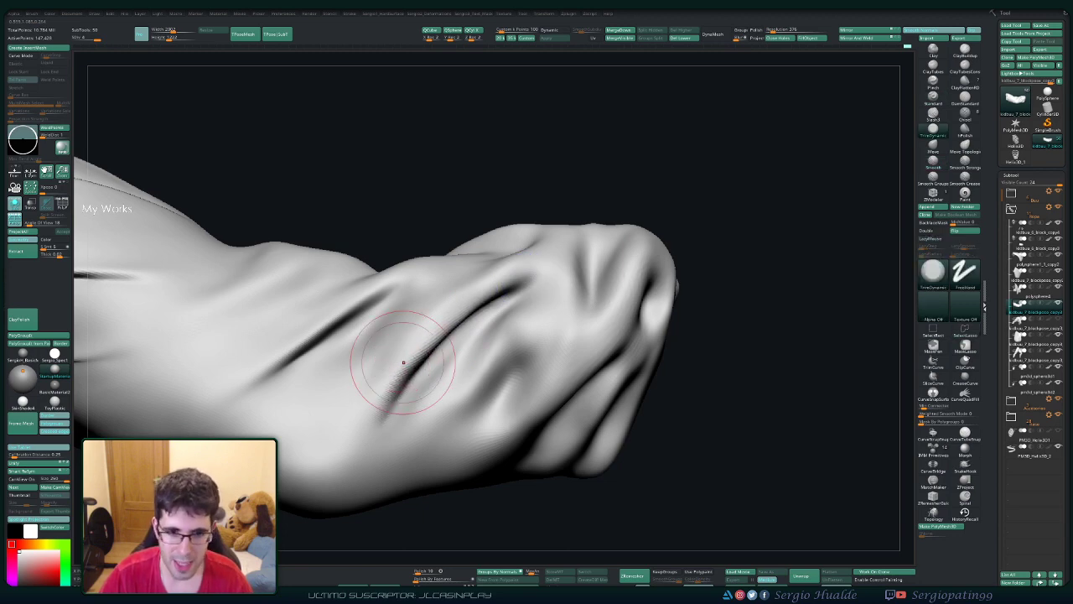
right_drag(404, 362, 378, 378)
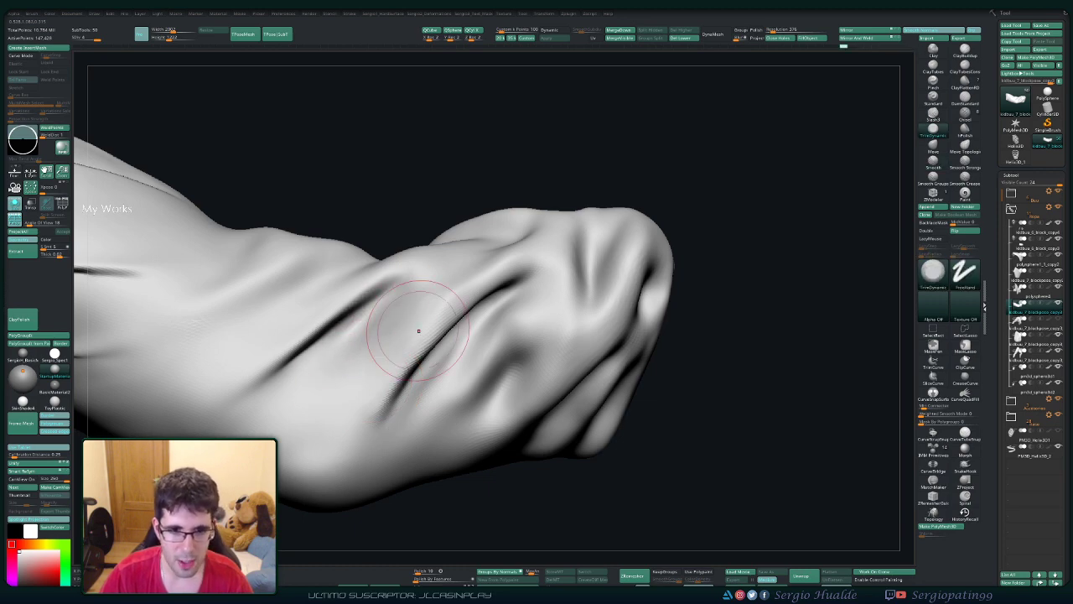
right_drag(418, 330, 455, 270)
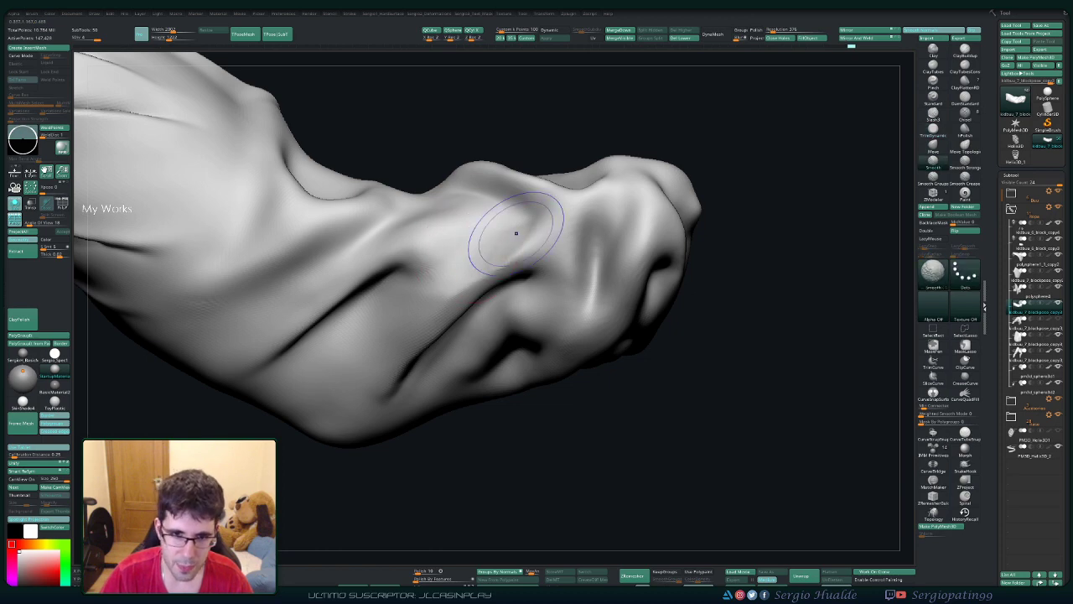
right_drag(516, 233, 427, 329)
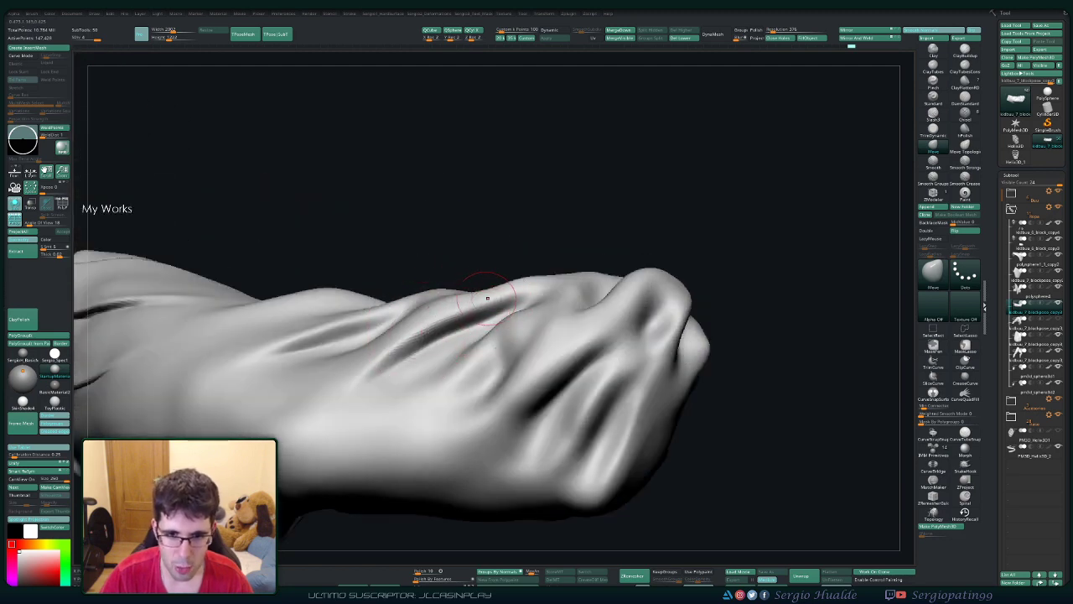
right_drag(478, 306, 469, 323)
Step: Deepen and lengthen the diagonal crease with Standard, then view the leg's top end
key(b)
key(s)
key(t)
drag(496, 312, 377, 392)
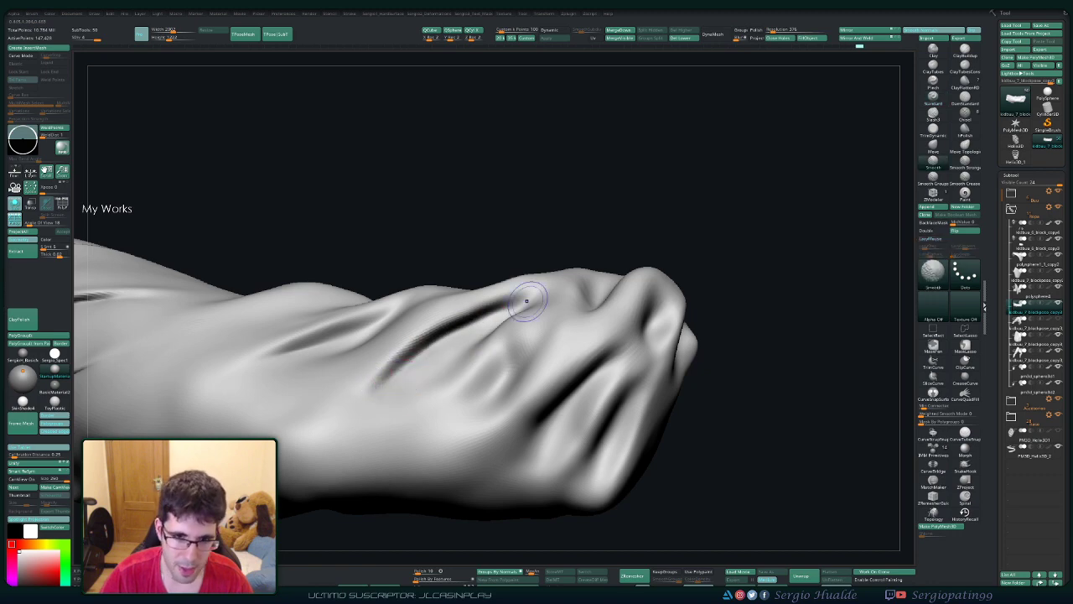
mouse_move(394, 368)
right_down()
mouse_move(392, 315)
mouse_move(450, 289)
right_up()
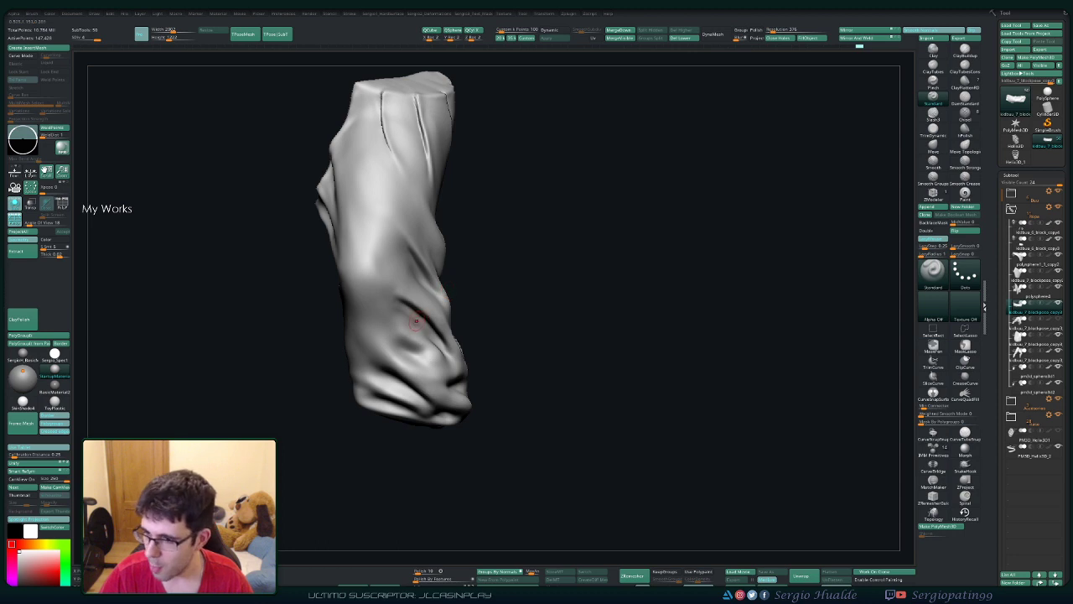
mouse_move(413, 359)
right_down()
mouse_move(434, 312)
mouse_move(423, 289)
mouse_move(432, 275)
mouse_move(436, 305)
right_up()
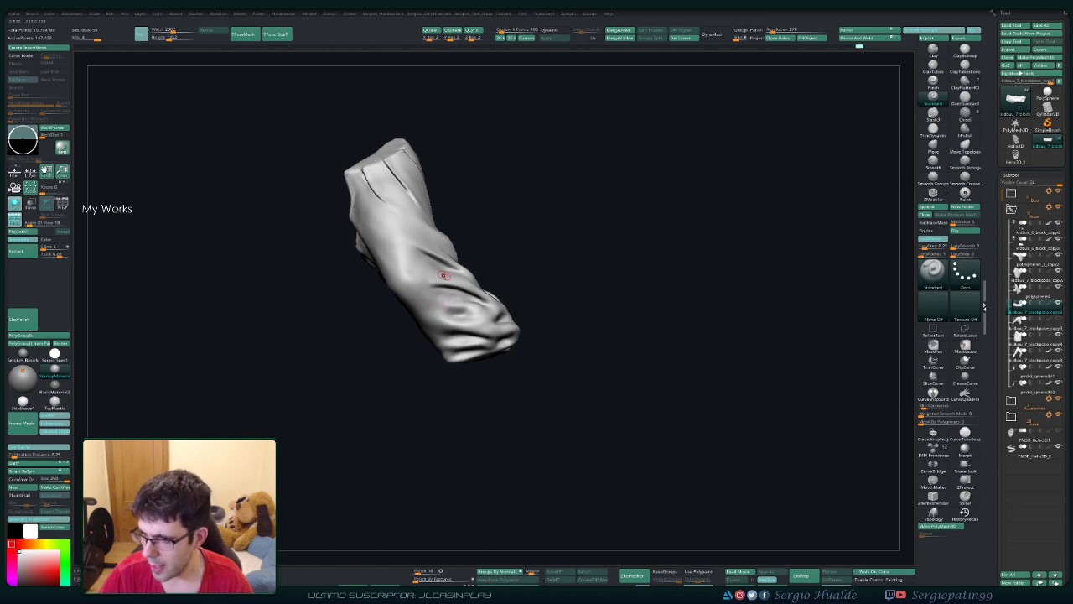
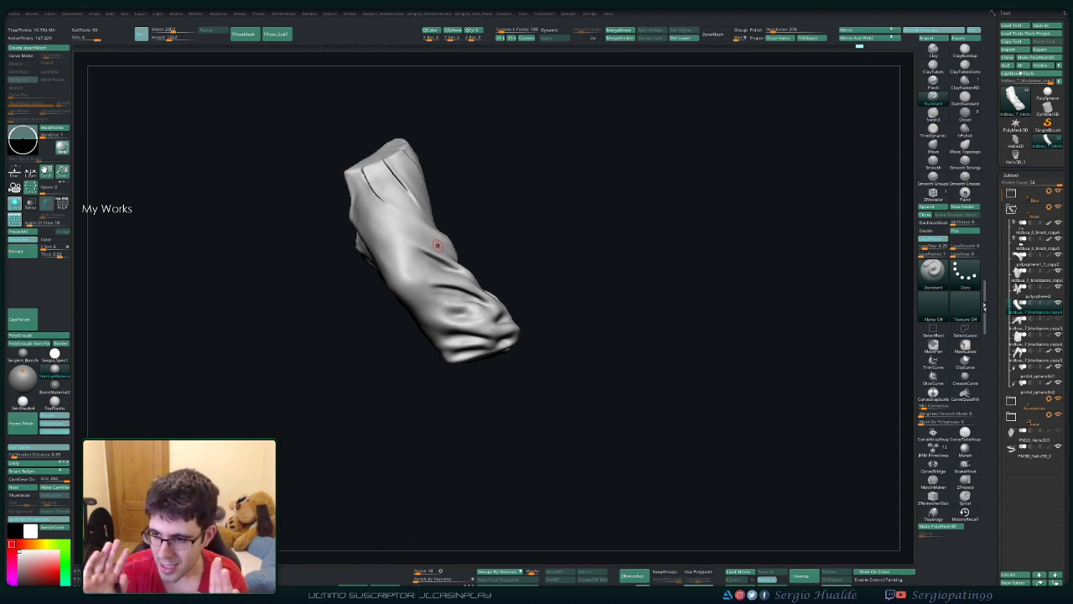
Step: Smooth the twisting pant-leg folds with repeated Shift-smooth passes from several angles, then zoom toward the knee
mouse_move(574, 298)
mouse_down()
mouse_move(593, 307)
mouse_move(413, 324)
mouse_up()
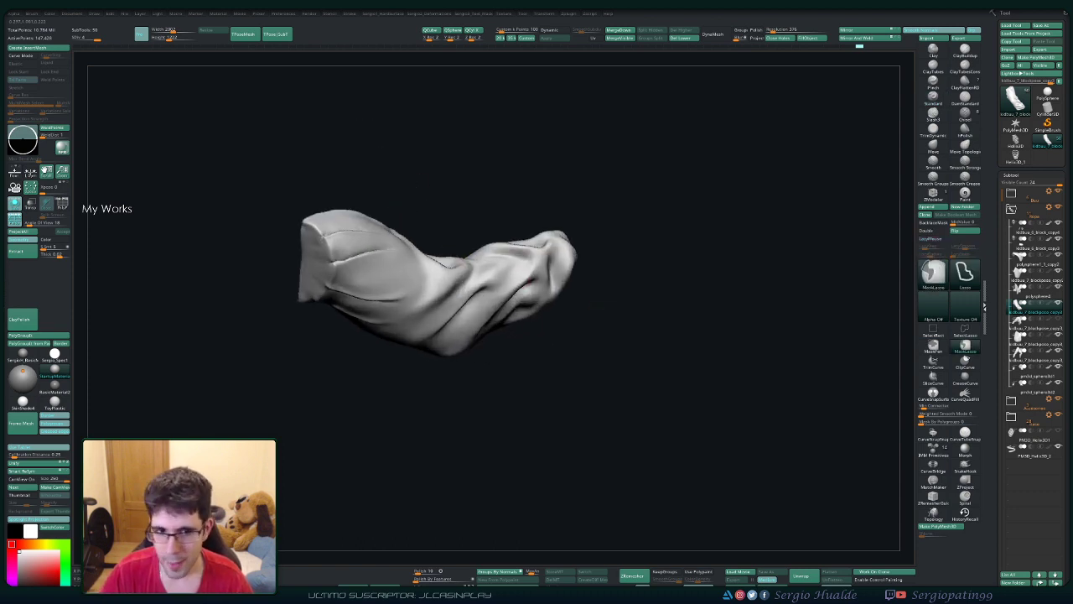
key(shift)
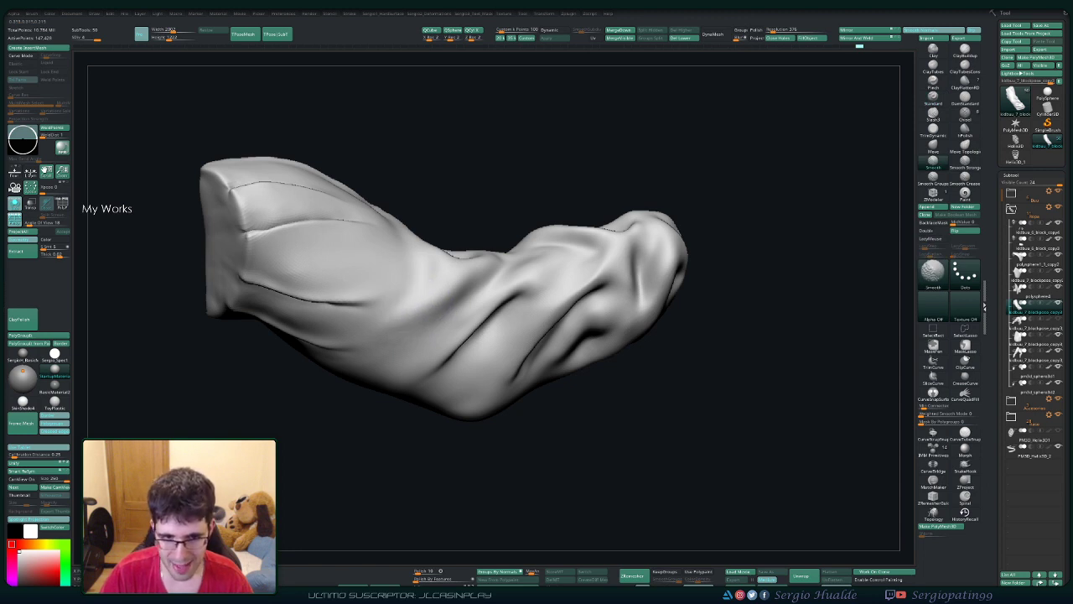
alt+drag(443, 307, 424, 335)
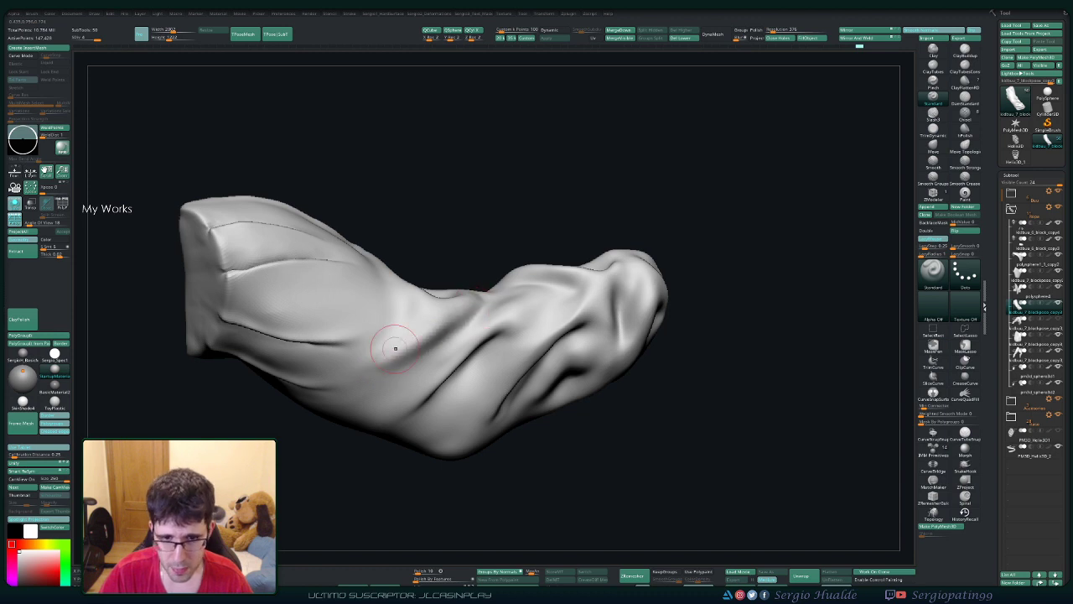
key(shift)
alt+drag(436, 312, 383, 364)
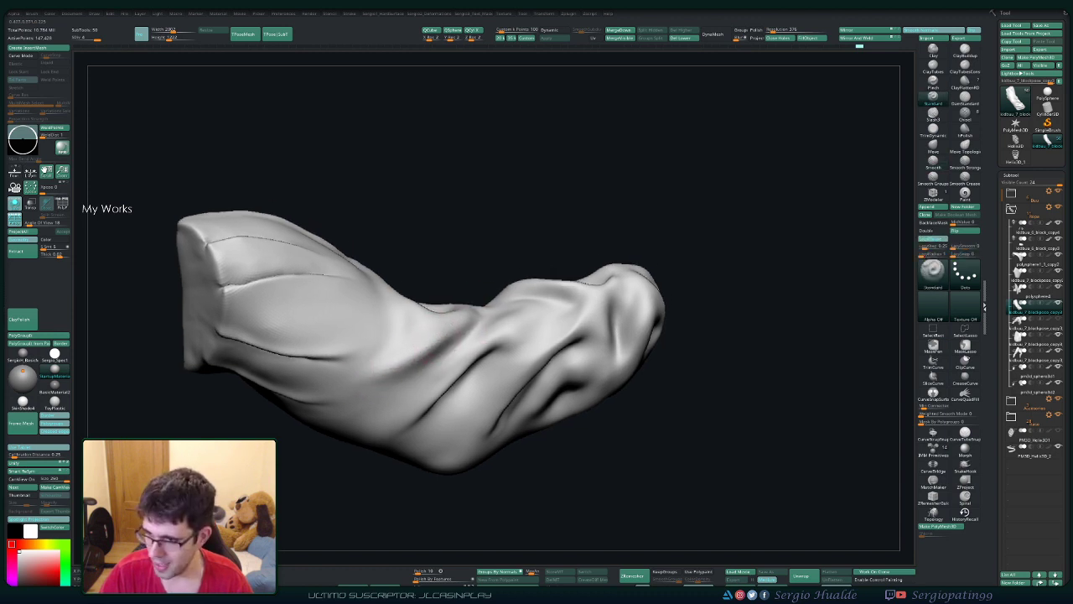
right_drag(404, 358, 396, 336)
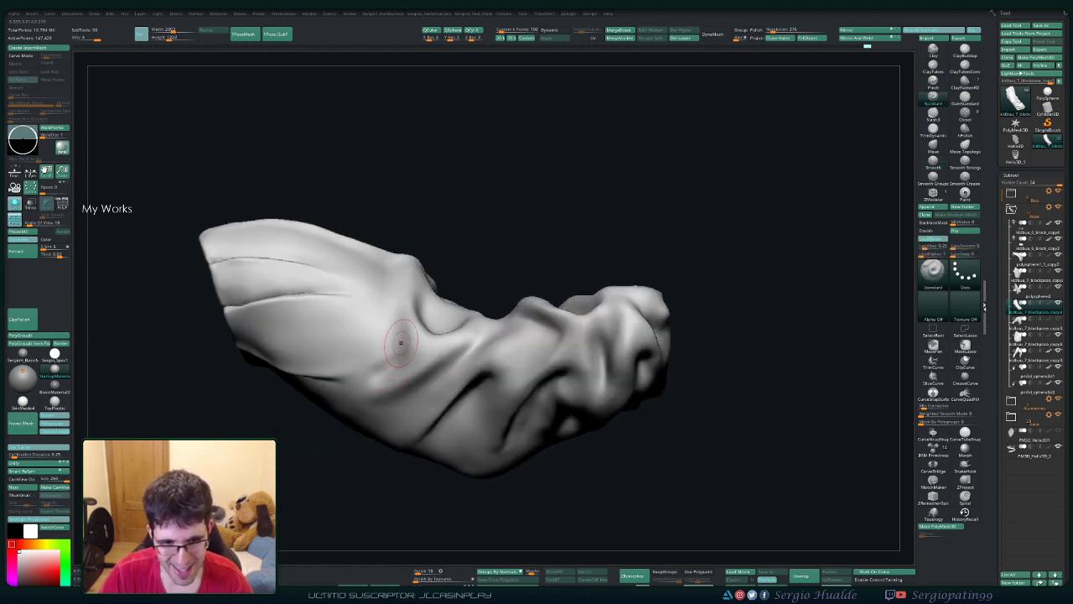
key(shift)
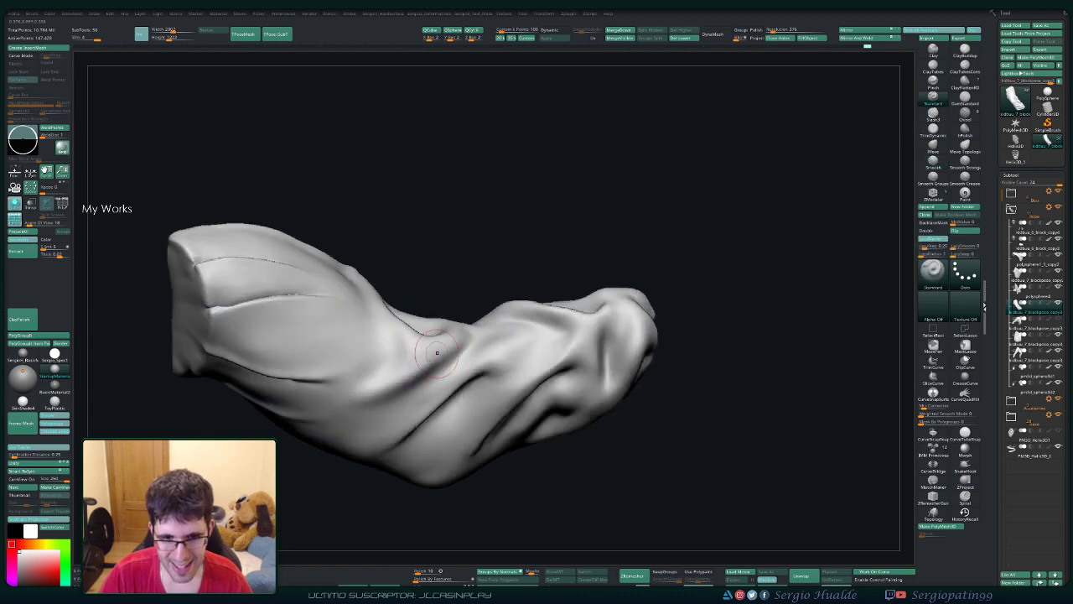
mouse_move(391, 364)
right_down()
mouse_move(446, 341)
mouse_move(467, 352)
mouse_move(431, 360)
right_up()
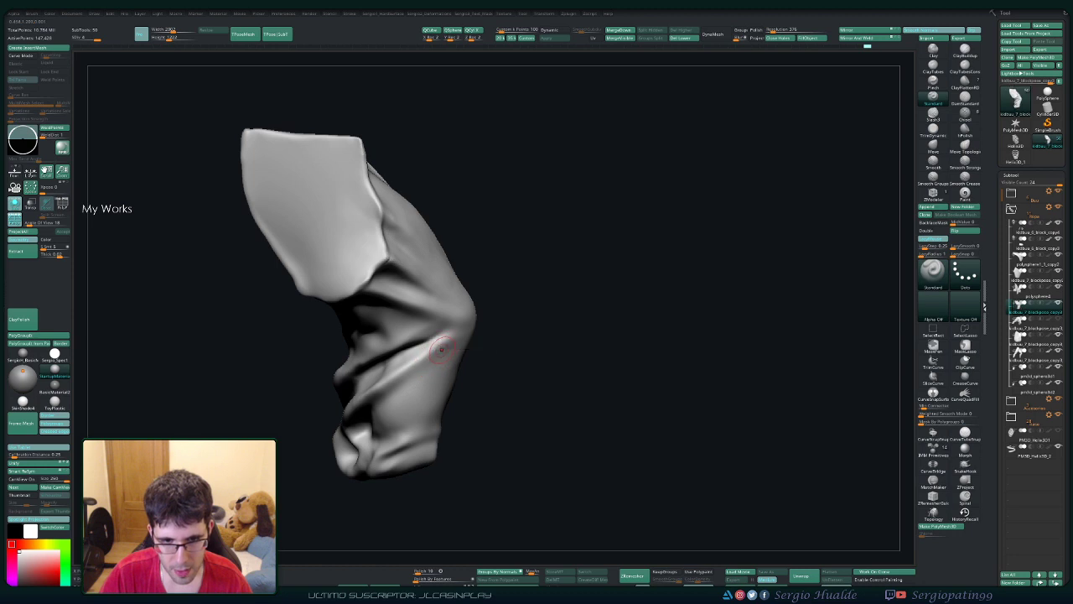
key(shift)
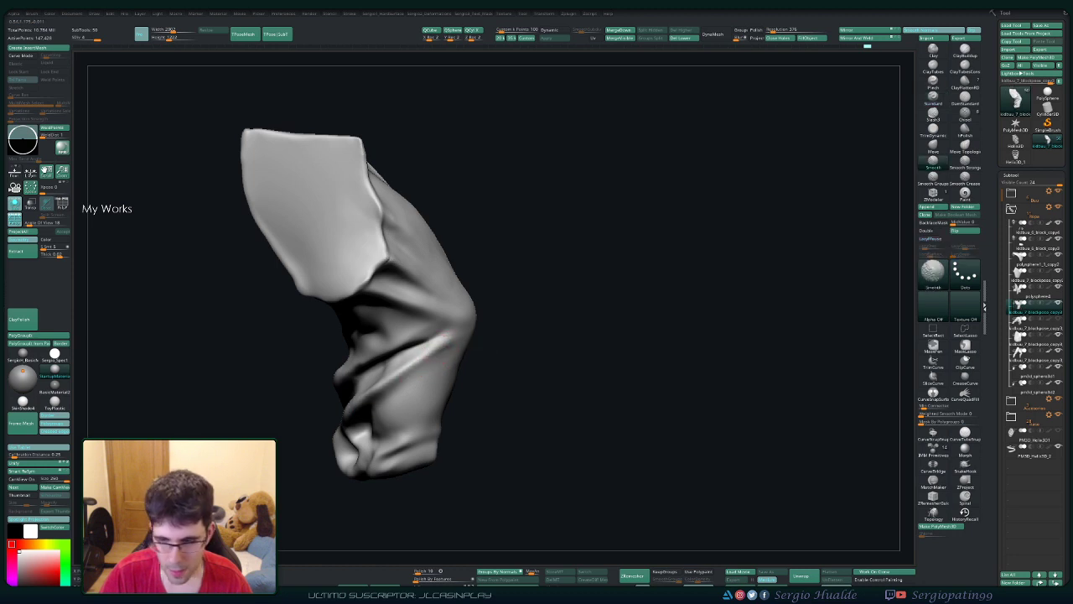
mouse_move(440, 335)
right_down()
mouse_move(371, 262)
mouse_move(436, 331)
mouse_move(461, 312)
right_up()
scroll(436, 331, up, 3)
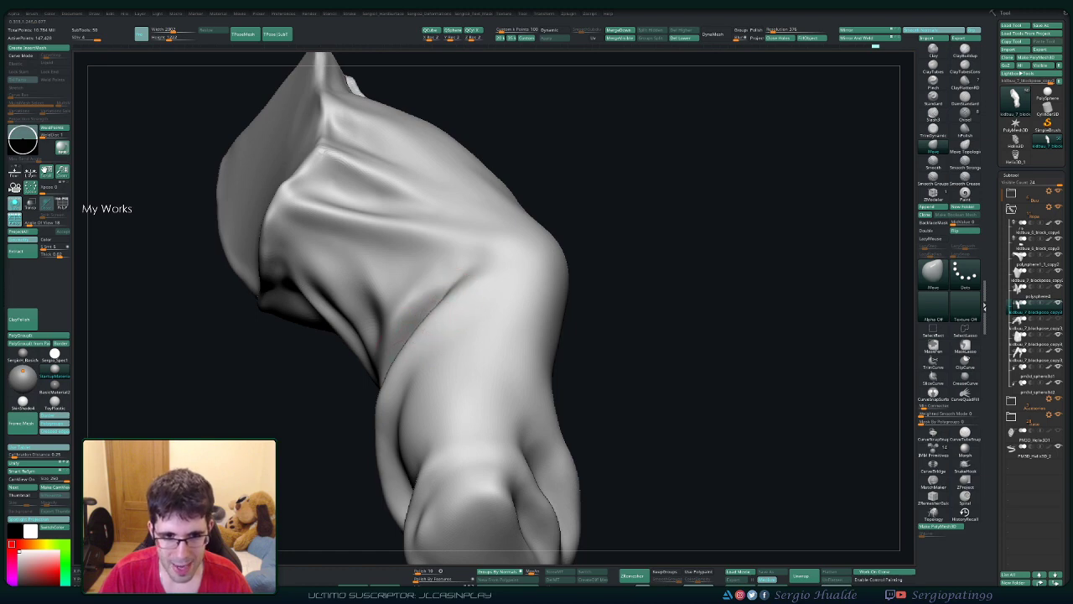
Step: Flatten and sharpen the knee fold ridge with TrimDynamic, then Shift-smooth it
mouse_move(460, 312)
right_down()
mouse_move(466, 275)
mouse_move(423, 339)
right_up()
scroll(467, 276, up, 3)
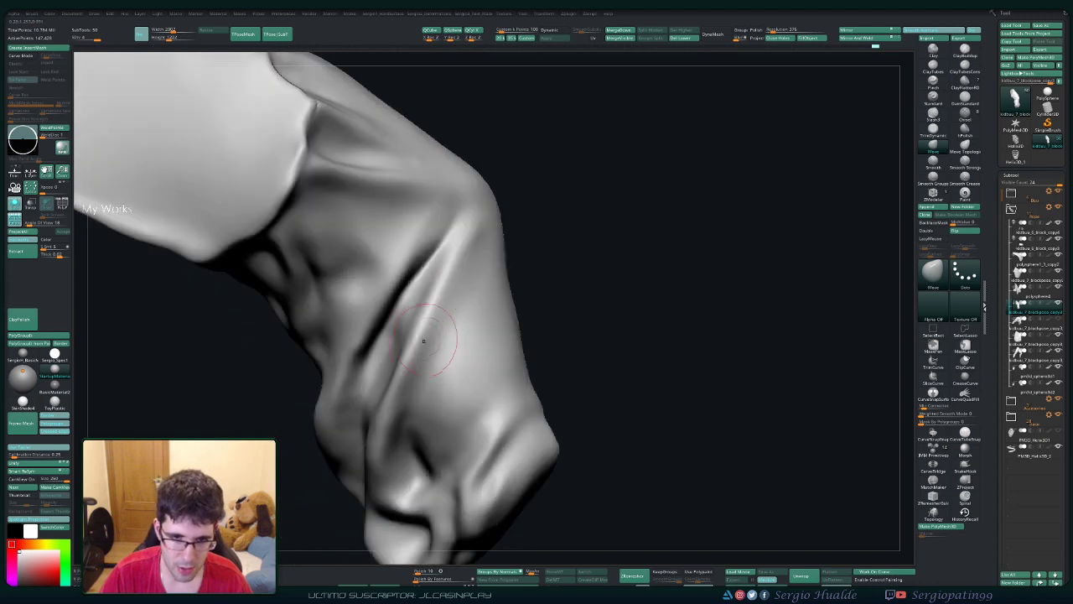
key(shift)
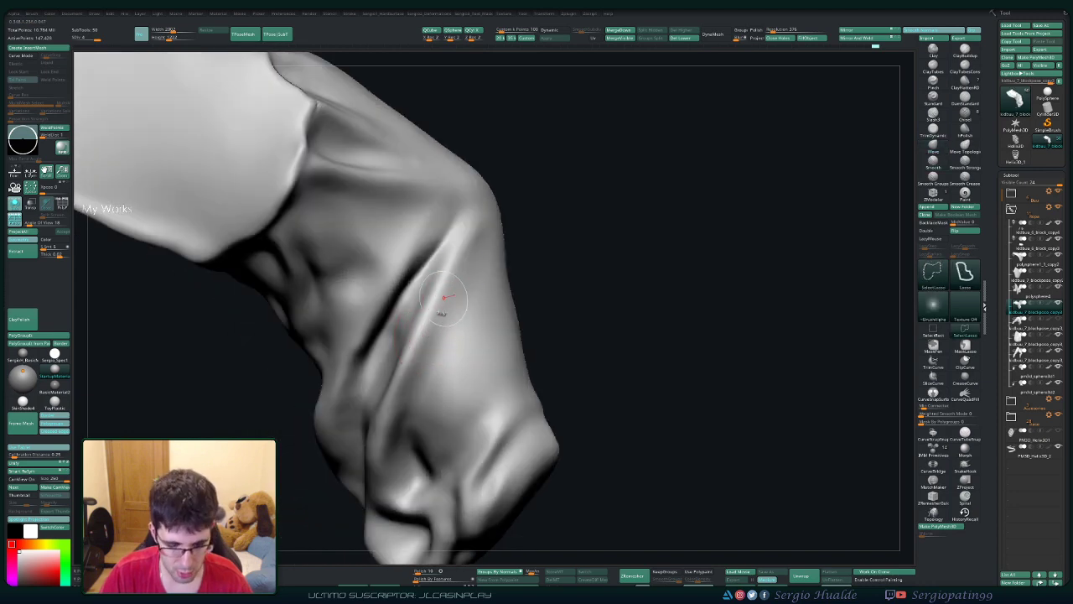
key(b)
key(t)
key(d)
drag(454, 298, 436, 334)
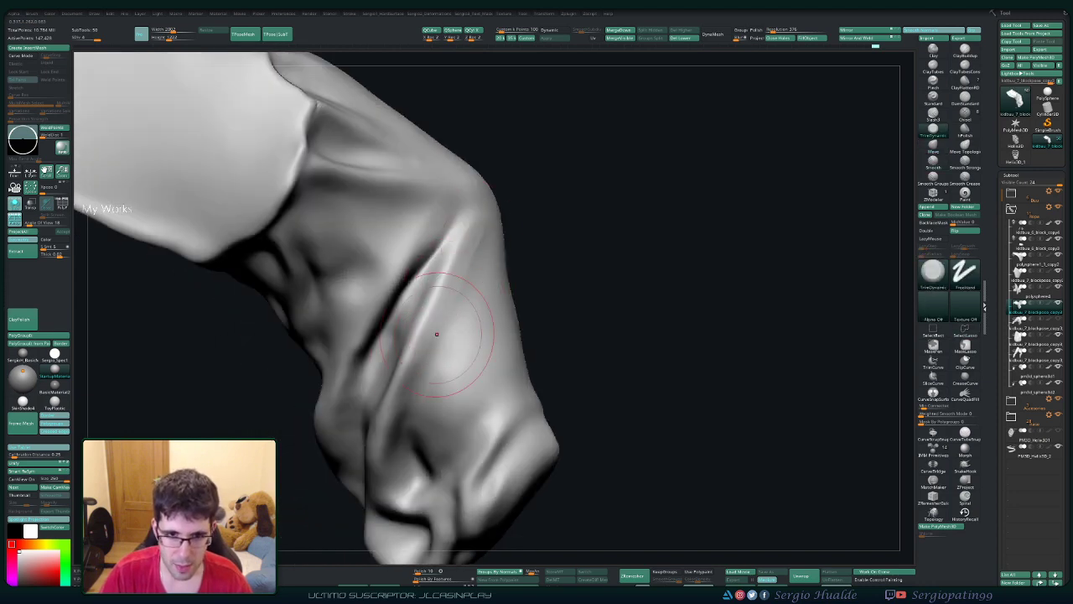
right_drag(415, 363, 484, 280)
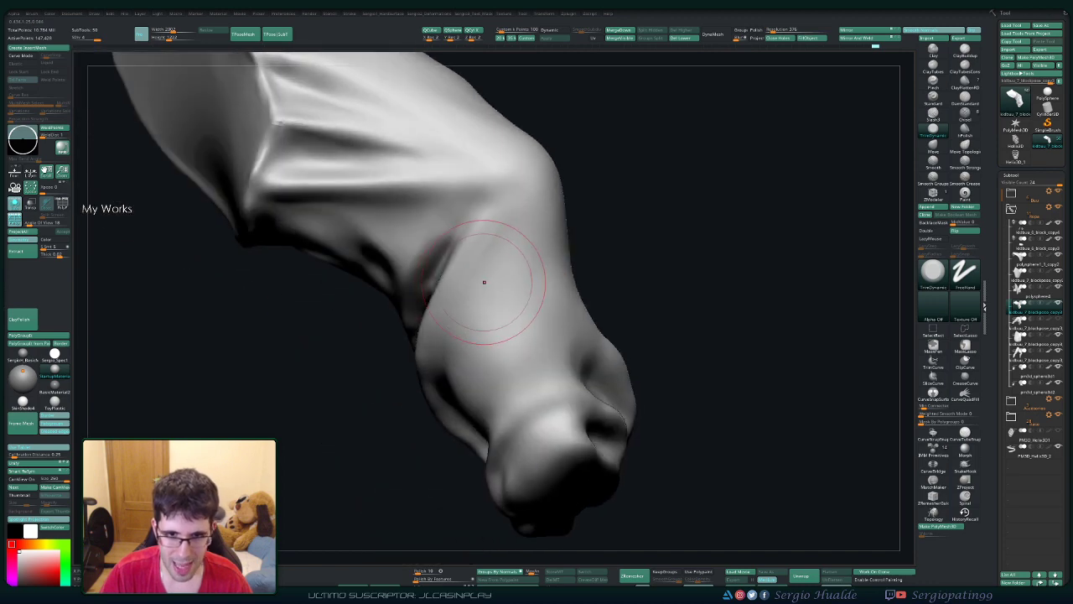
key(shift)
shift+drag(502, 227, 503, 239)
Step: Flatten the surface beside the crease, then reframe the model and zoom in on the knee fold
right_drag(419, 336, 444, 287)
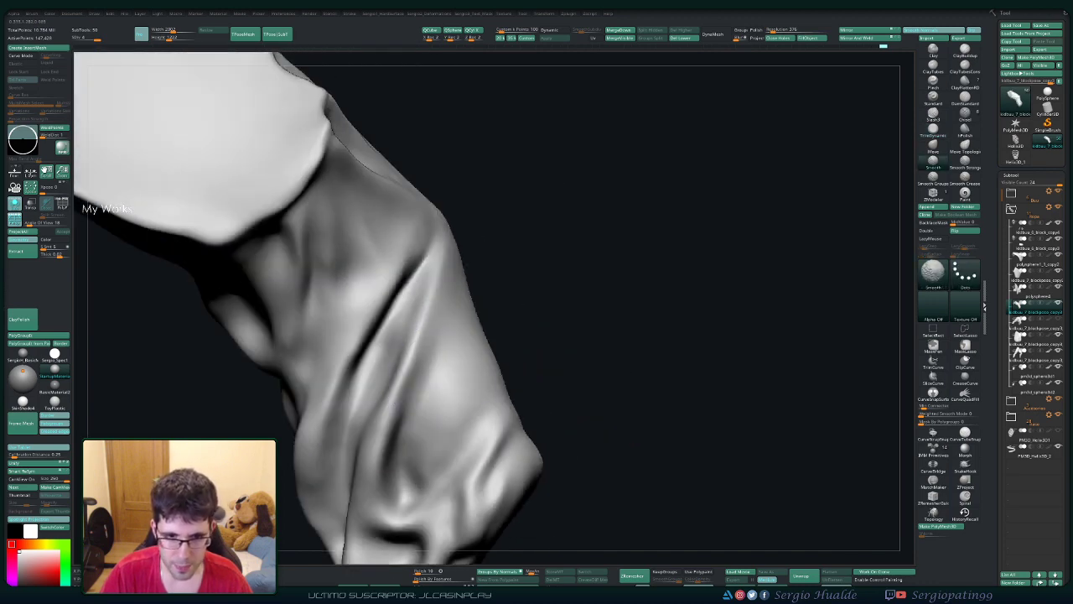
drag(443, 286, 446, 325)
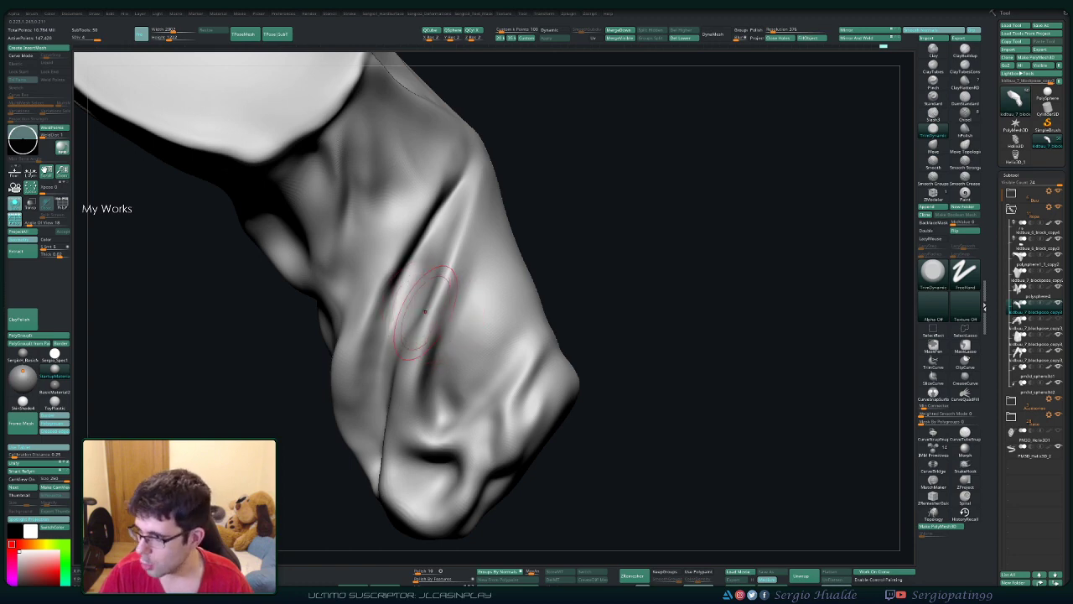
mouse_move(432, 311)
right_down()
mouse_move(444, 339)
mouse_move(432, 344)
right_up()
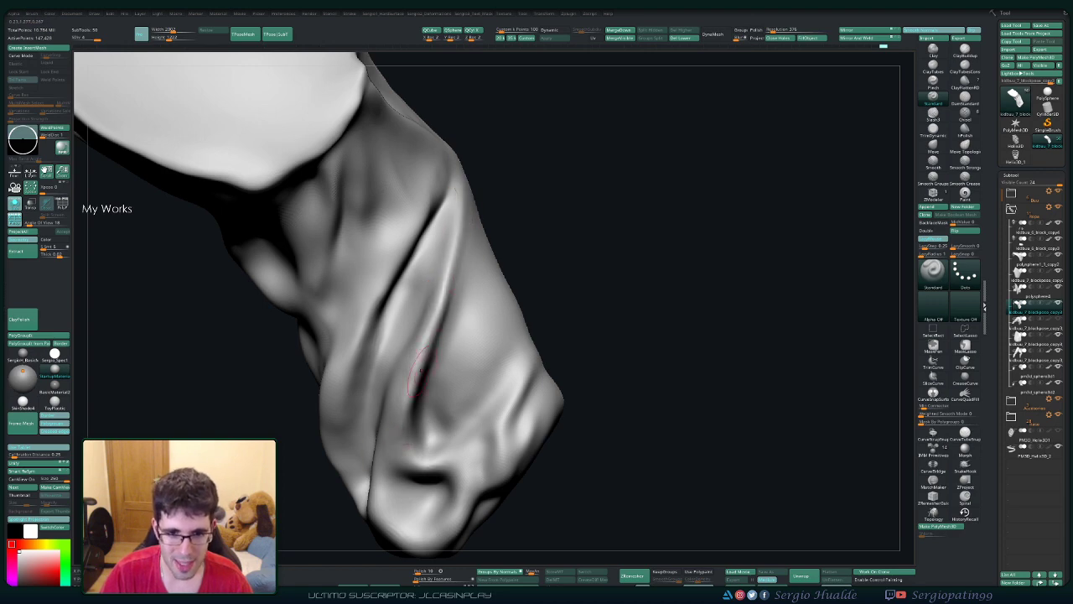
mouse_move(423, 467)
right_down()
mouse_move(453, 419)
mouse_move(419, 395)
right_up()
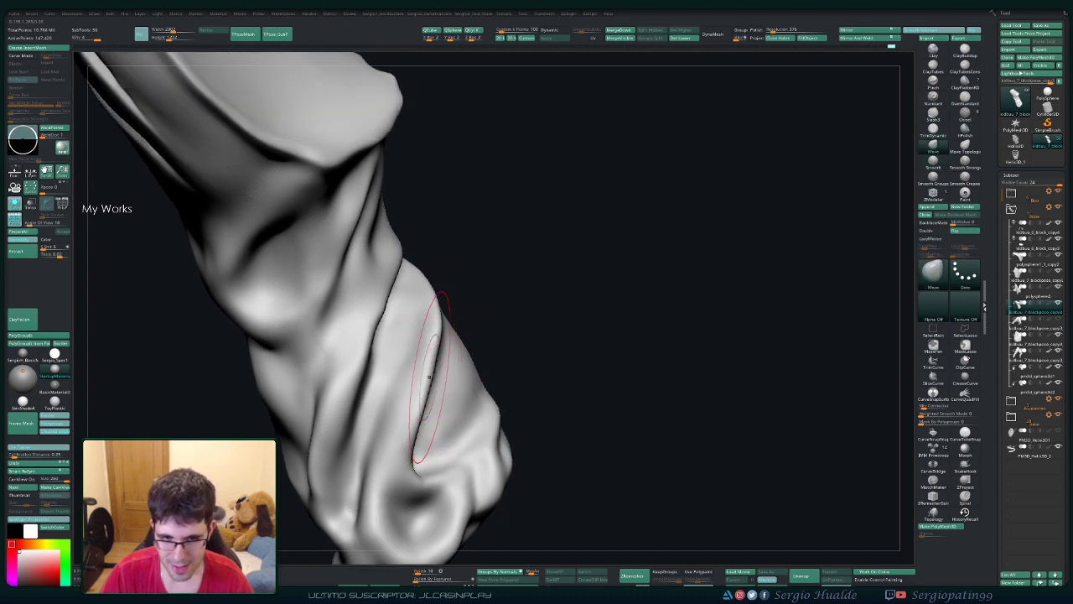
key(f)
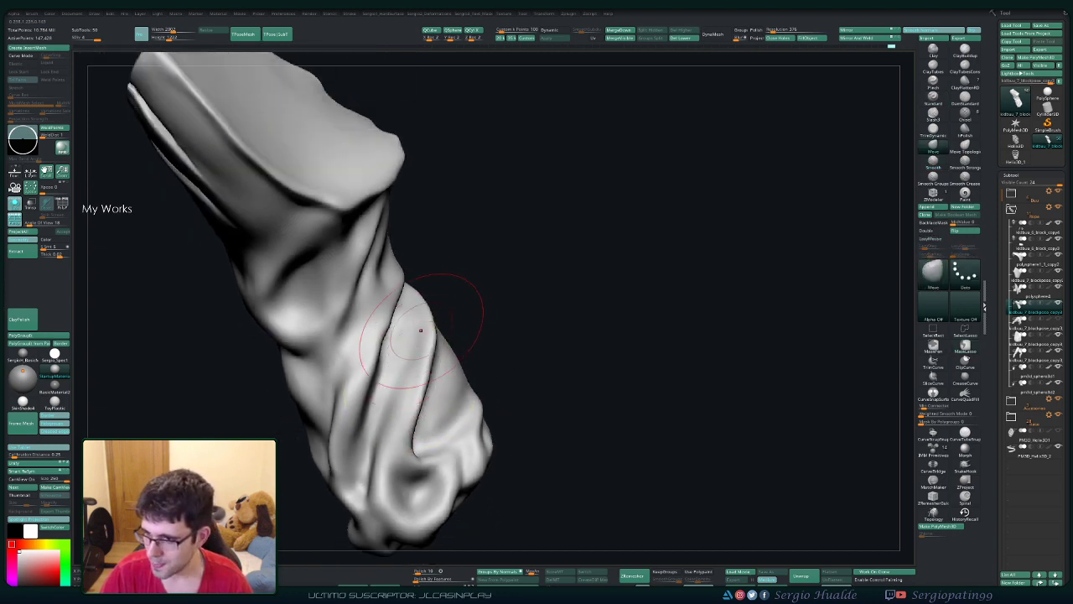
mouse_move(515, 300)
mouse_down()
mouse_move(522, 288)
mouse_move(542, 316)
mouse_up()
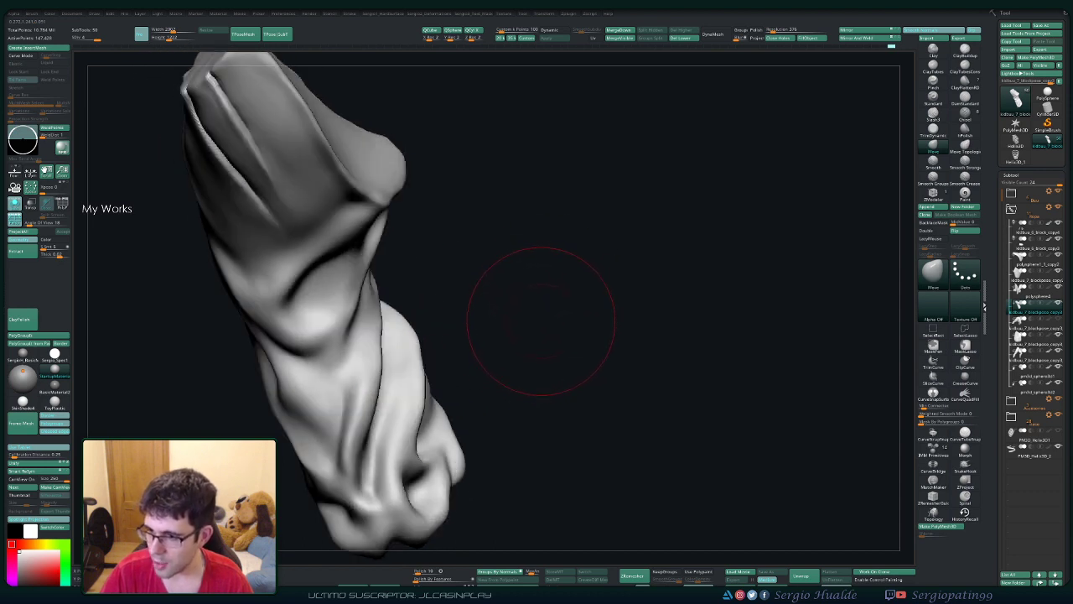
drag(543, 333, 436, 383)
Step: Carve three new creases along the fold with the Standard brush and lightly smooth around them
key(b)
key(s)
key(t)
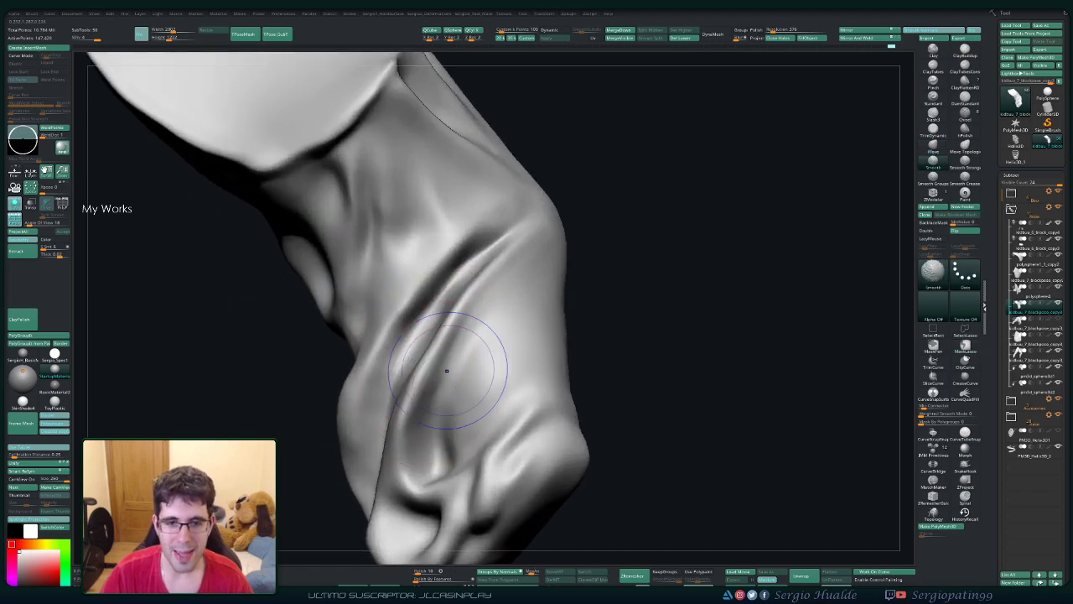
drag(453, 348, 469, 373)
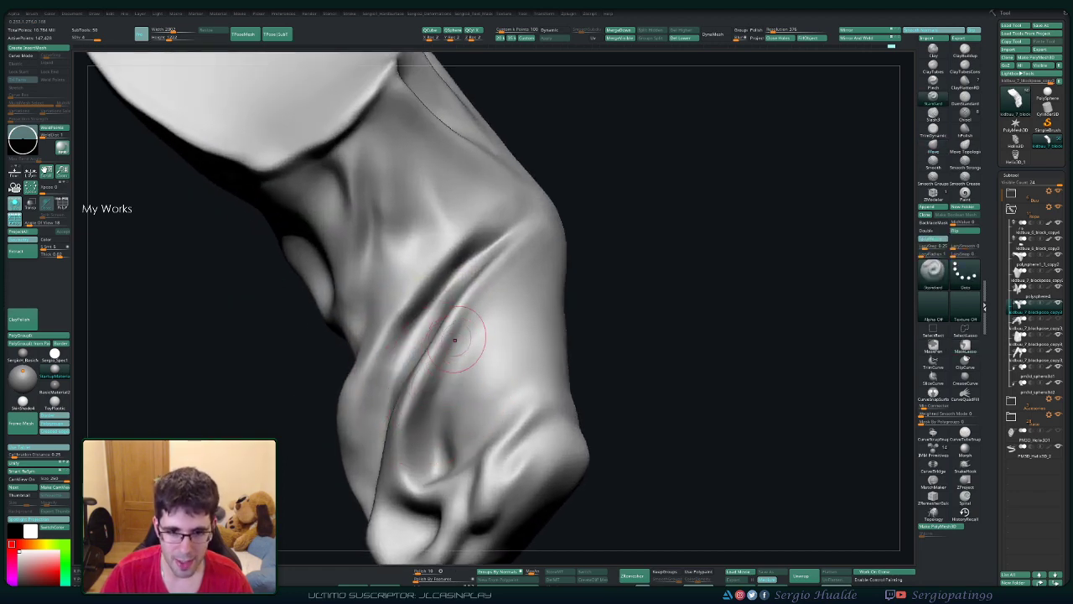
drag(457, 318, 427, 440)
drag(423, 402, 429, 473)
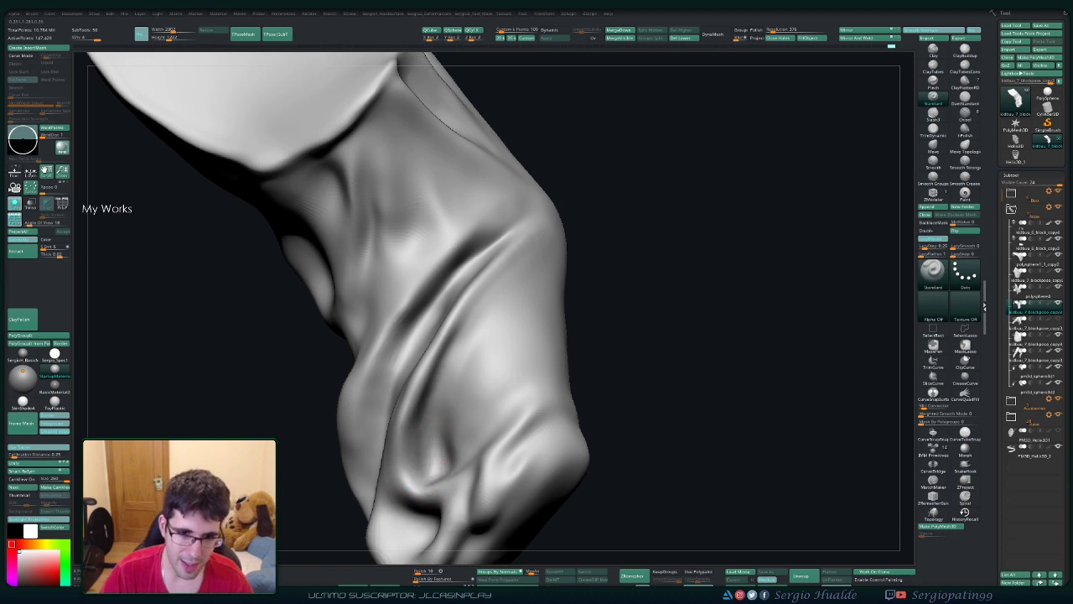
shift+drag(475, 319, 470, 335)
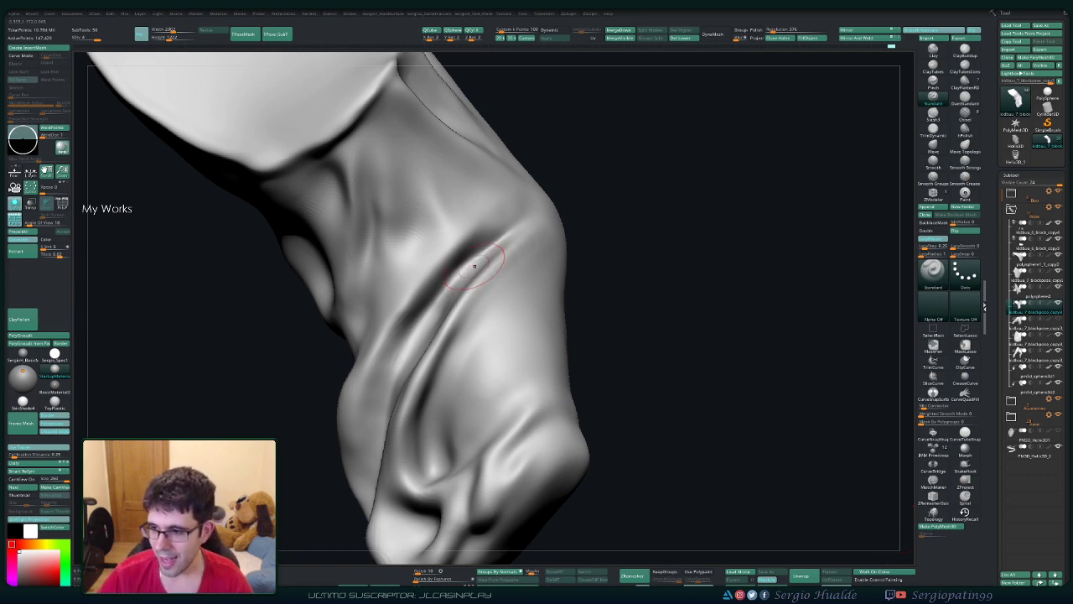
Step: Deepen and extend the diagonal crease near the lower leg with Standard, then smooth the crease below
drag(602, 266, 570, 276)
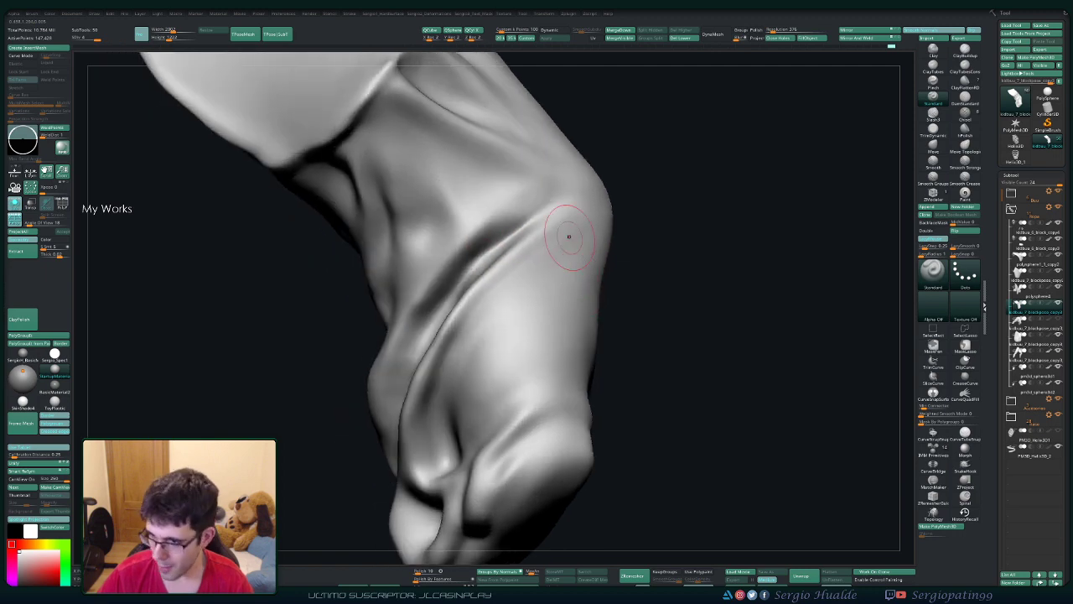
mouse_move(634, 167)
mouse_down()
mouse_move(546, 271)
mouse_move(560, 200)
mouse_up()
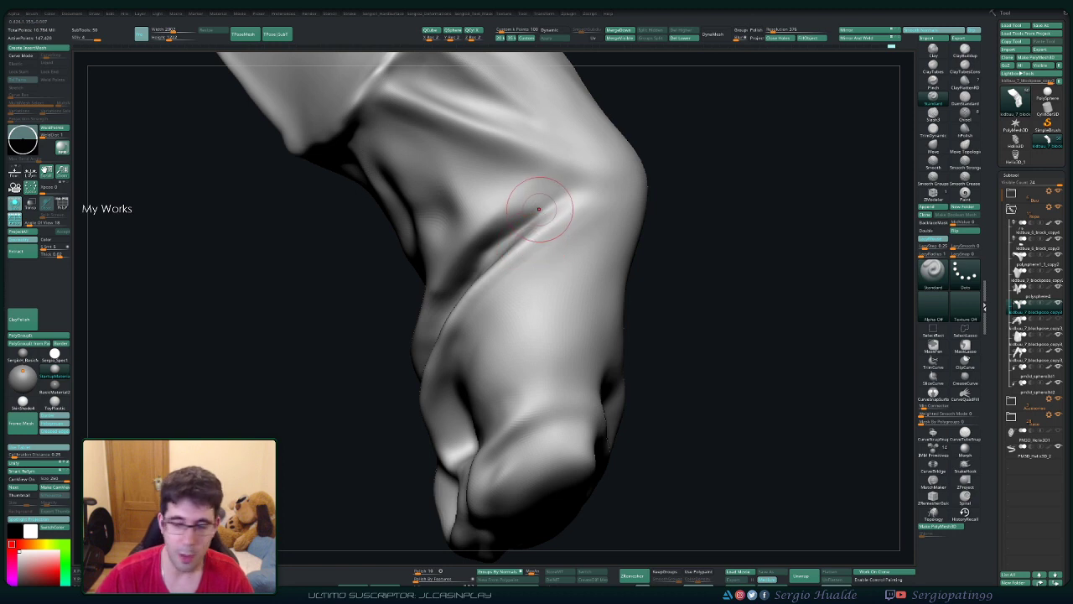
drag(512, 250, 536, 209)
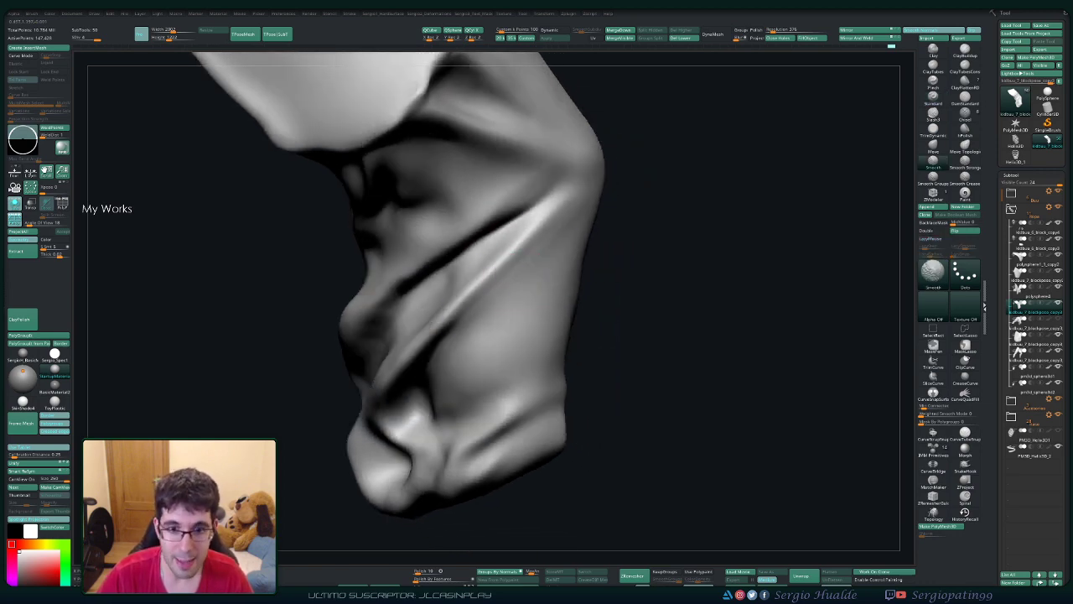
mouse_move(443, 287)
shift+right_down()
mouse_move(512, 282)
mouse_move(488, 304)
shift+right_up()
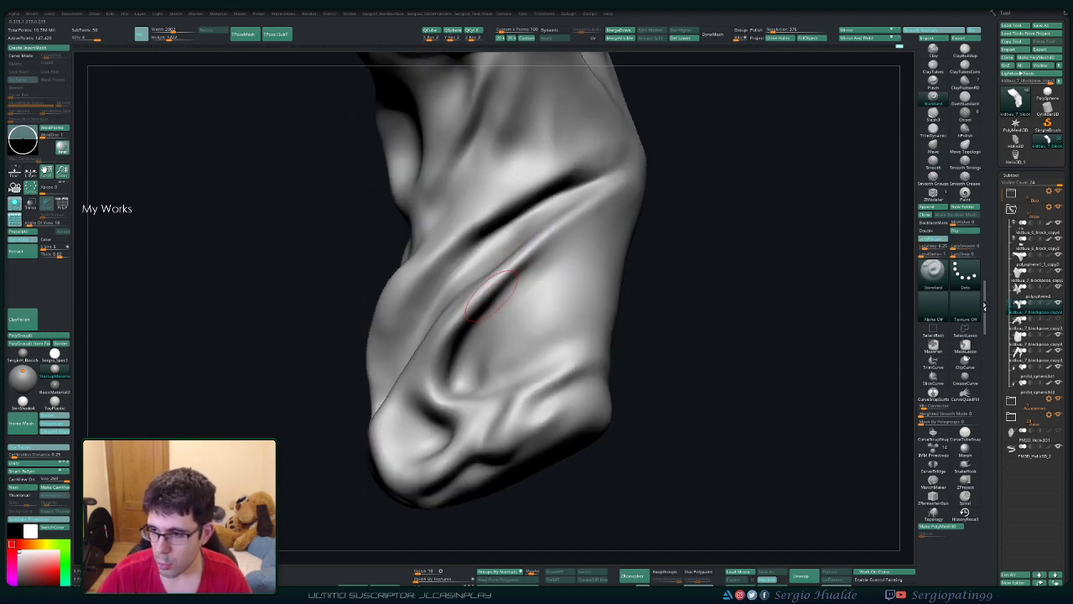
shift+drag(485, 291, 482, 285)
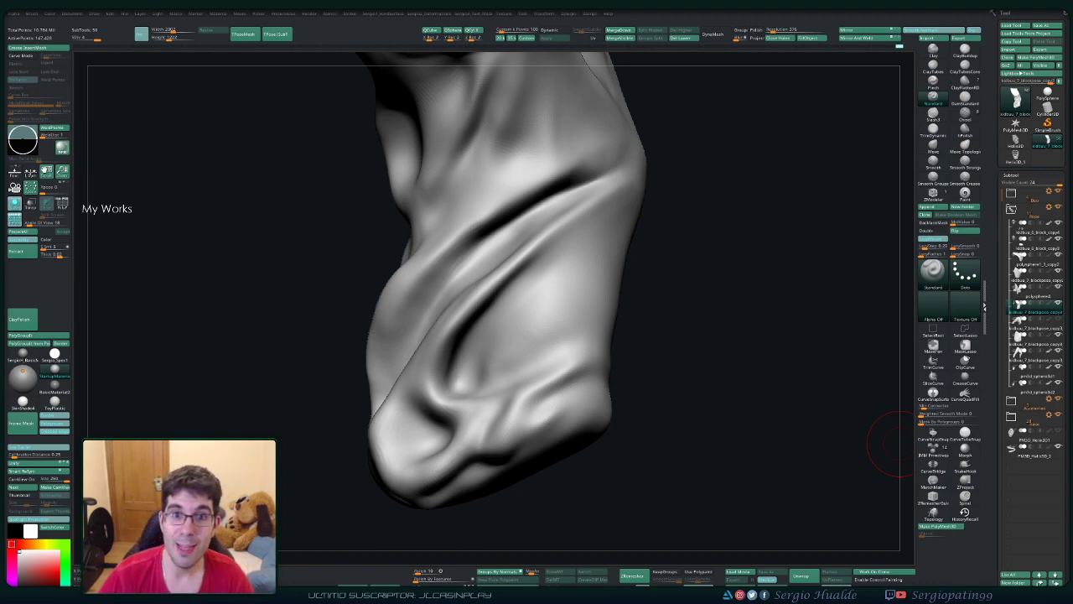
Step: Add small folds at the ankle end with the Standard brush and soften them into the cloth
drag(895, 442, 684, 168)
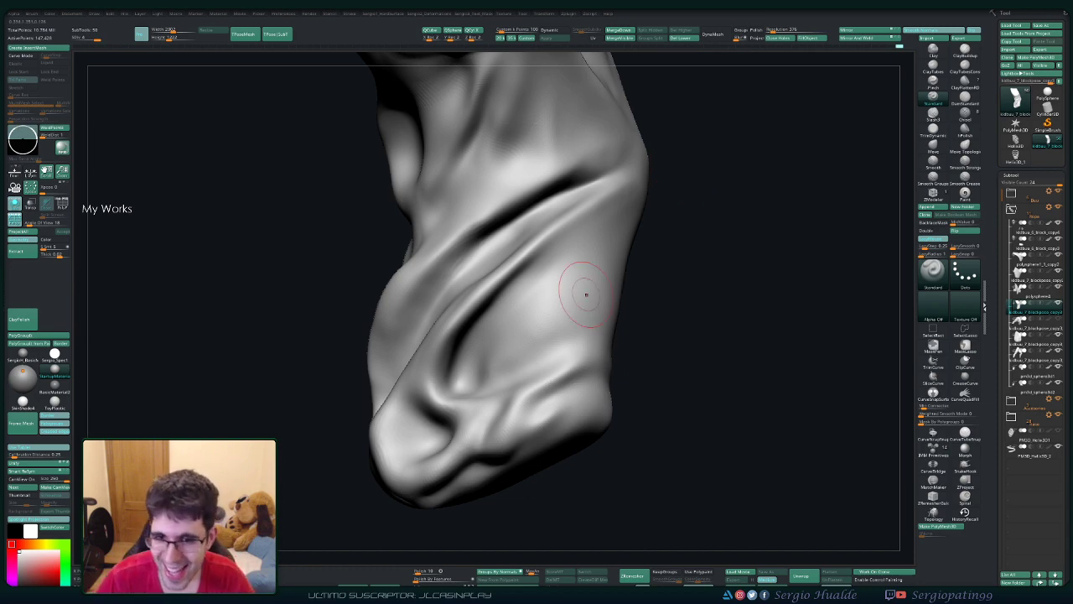
mouse_move(701, 304)
mouse_down()
mouse_move(552, 379)
mouse_move(566, 387)
mouse_up()
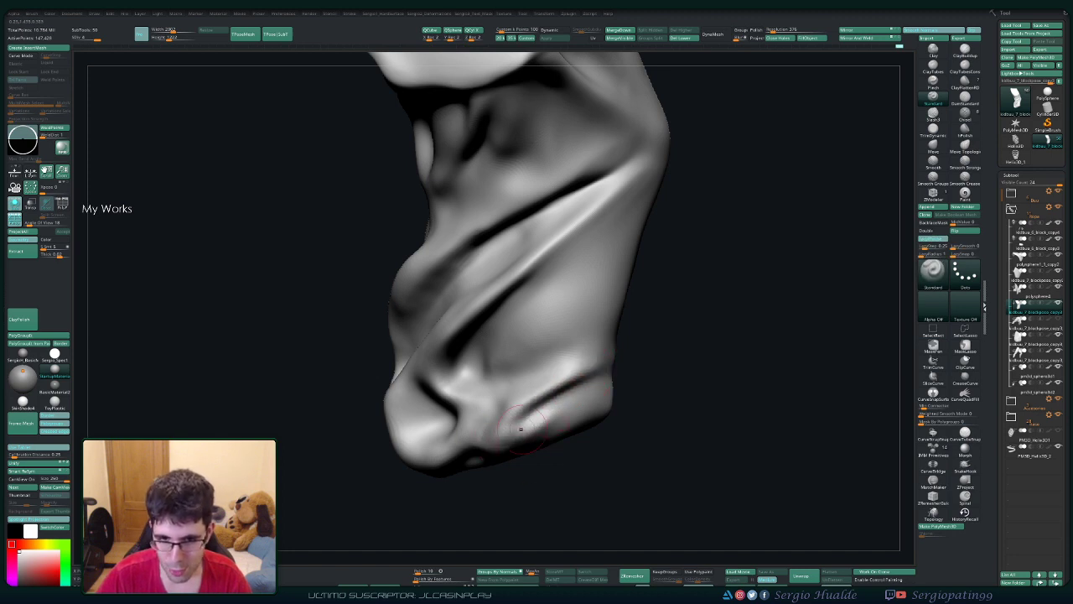
right_drag(520, 429, 516, 399)
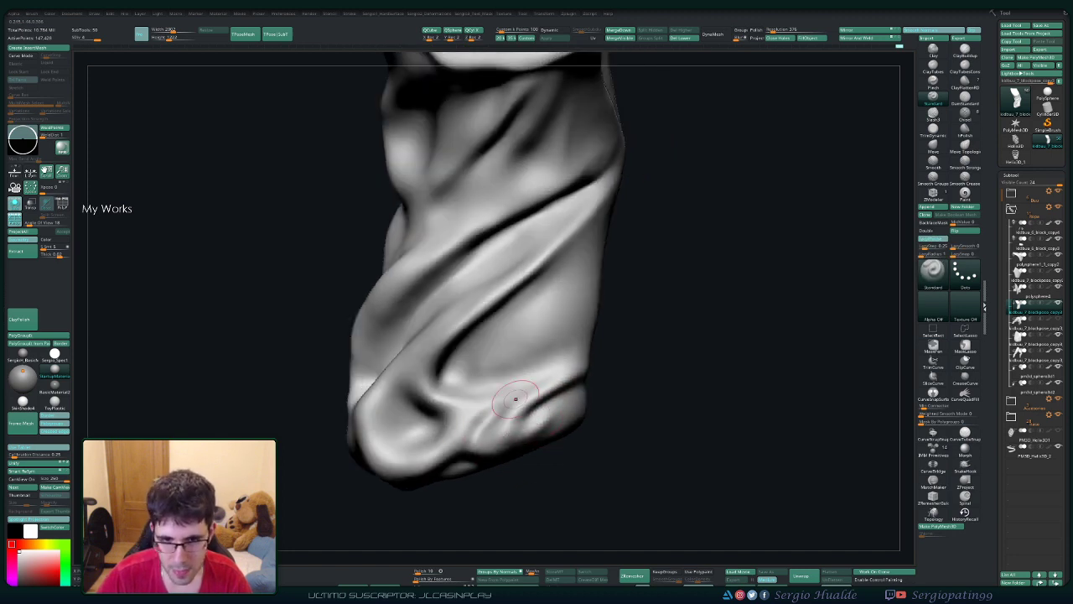
drag(515, 399, 490, 415)
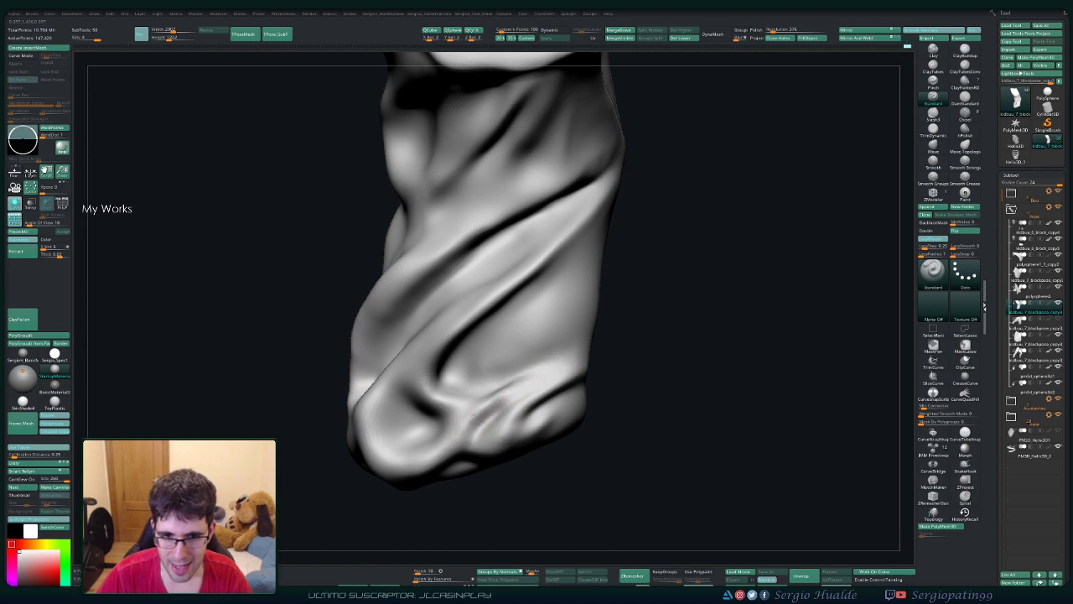
right_drag(491, 415, 503, 402)
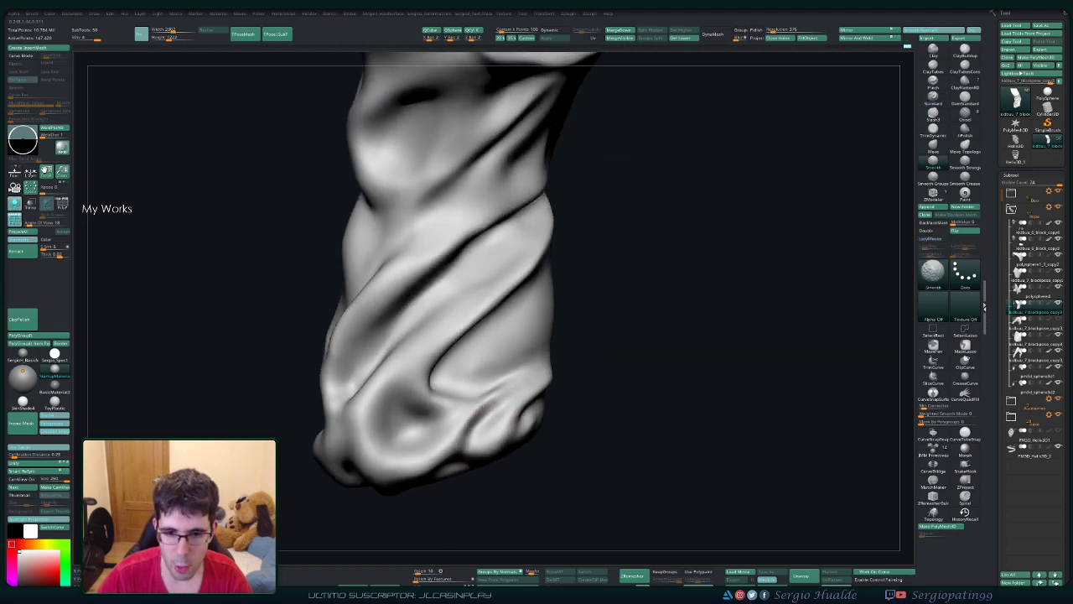
shift+drag(494, 403, 487, 408)
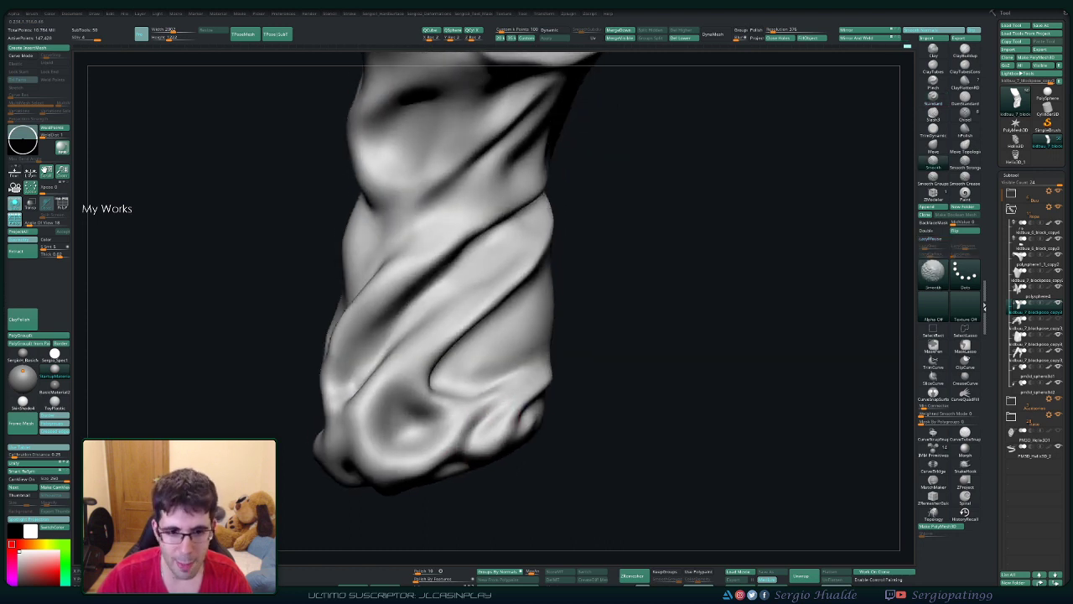
Step: Orbit around the ankle end and zoom out to review the whole pant leg
right_drag(487, 407, 563, 393)
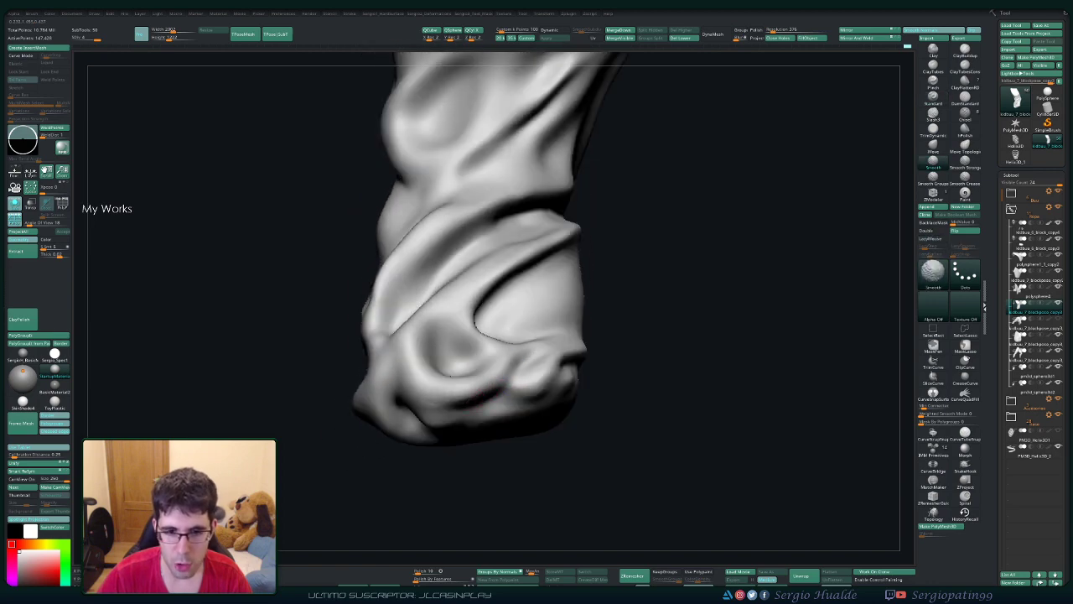
mouse_move(423, 357)
right_down()
mouse_move(401, 371)
mouse_move(424, 352)
right_up()
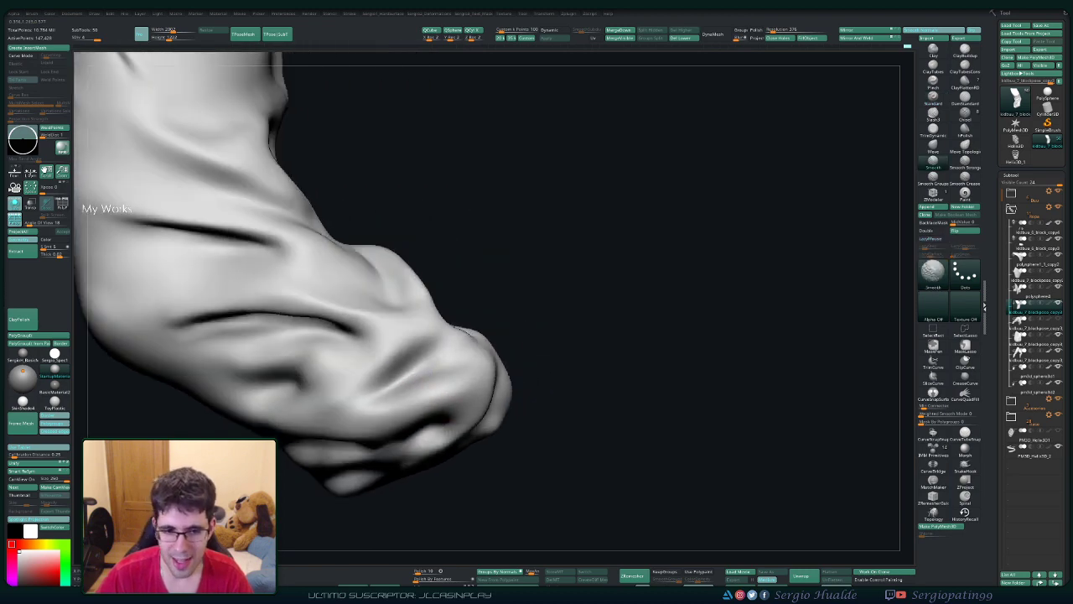
mouse_move(352, 414)
right_down()
mouse_move(416, 449)
mouse_move(448, 358)
right_up()
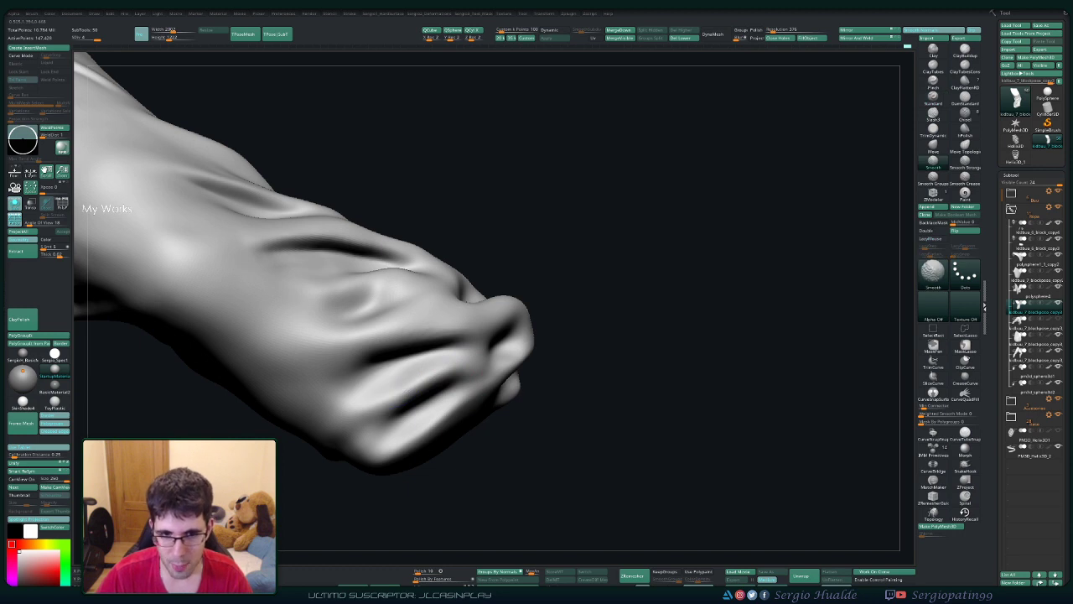
mouse_move(448, 359)
alt+right_down()
mouse_move(357, 364)
mouse_move(479, 311)
mouse_move(491, 363)
mouse_move(505, 363)
mouse_move(403, 358)
mouse_move(424, 362)
alt+right_up()
Step: Lasso-mask around the diagonal cloth band on the lower leg
key(ctrl)
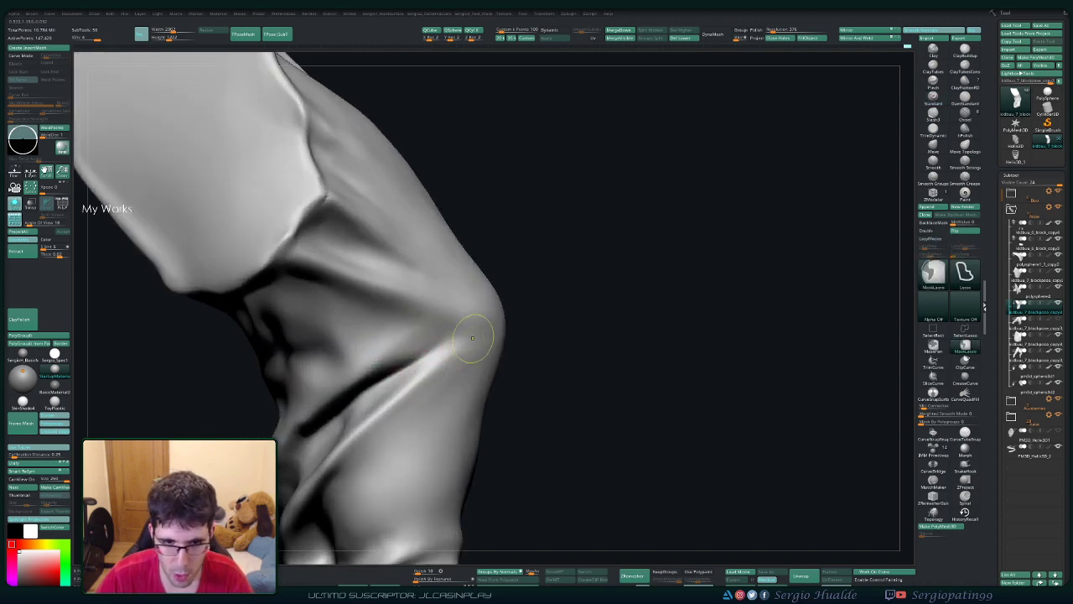
ctrl+drag(327, 342, 456, 403)
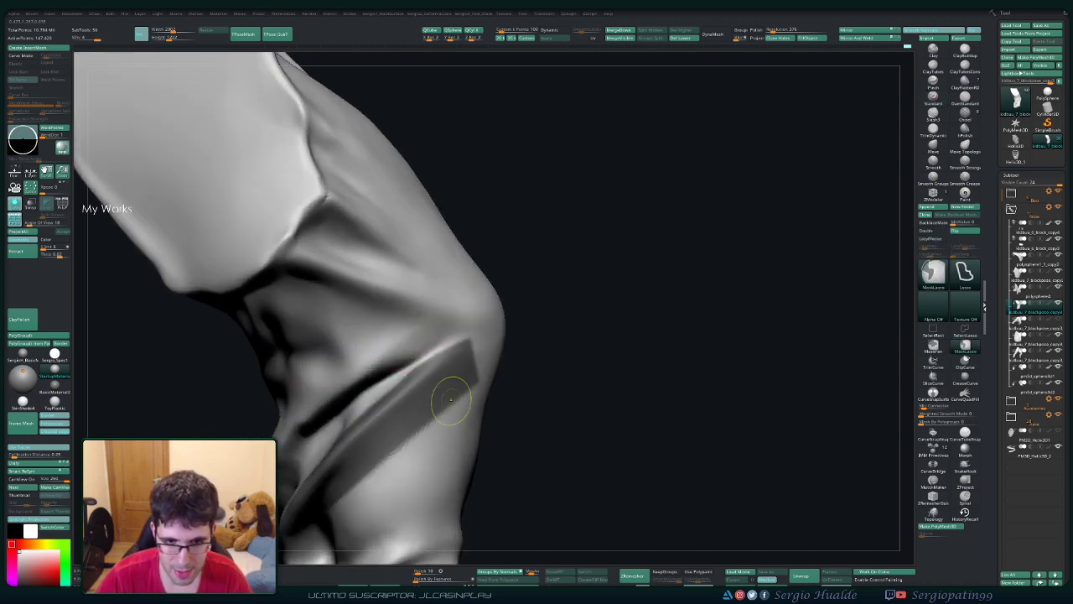
right_drag(457, 402, 382, 409)
ctrl+drag(400, 346, 402, 402)
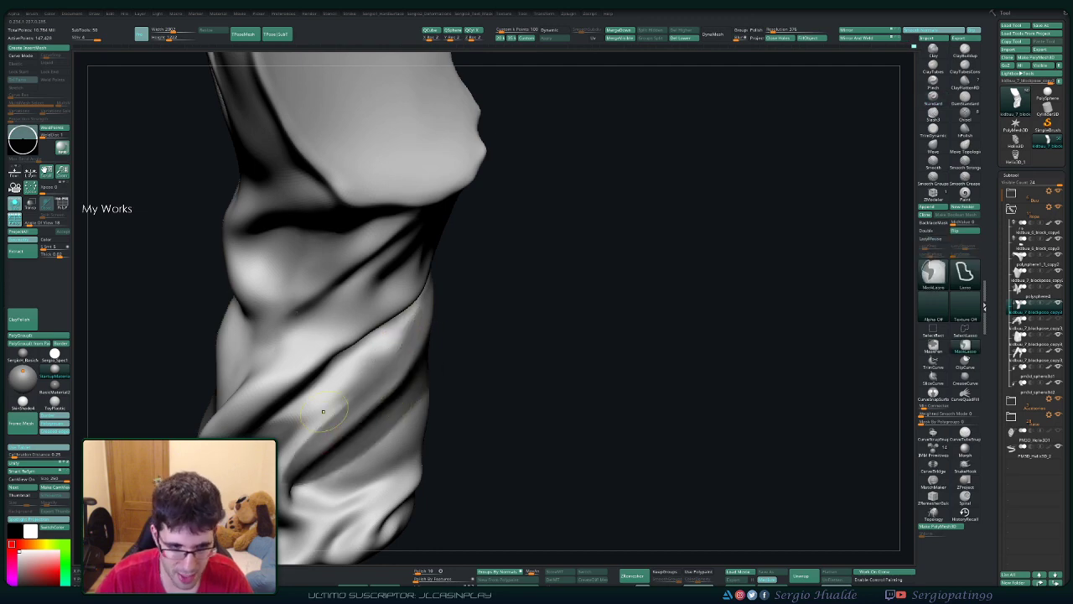
ctrl+drag(335, 394, 168, 444)
mouse_move(397, 373)
right_down()
mouse_move(360, 378)
mouse_move(335, 403)
right_up()
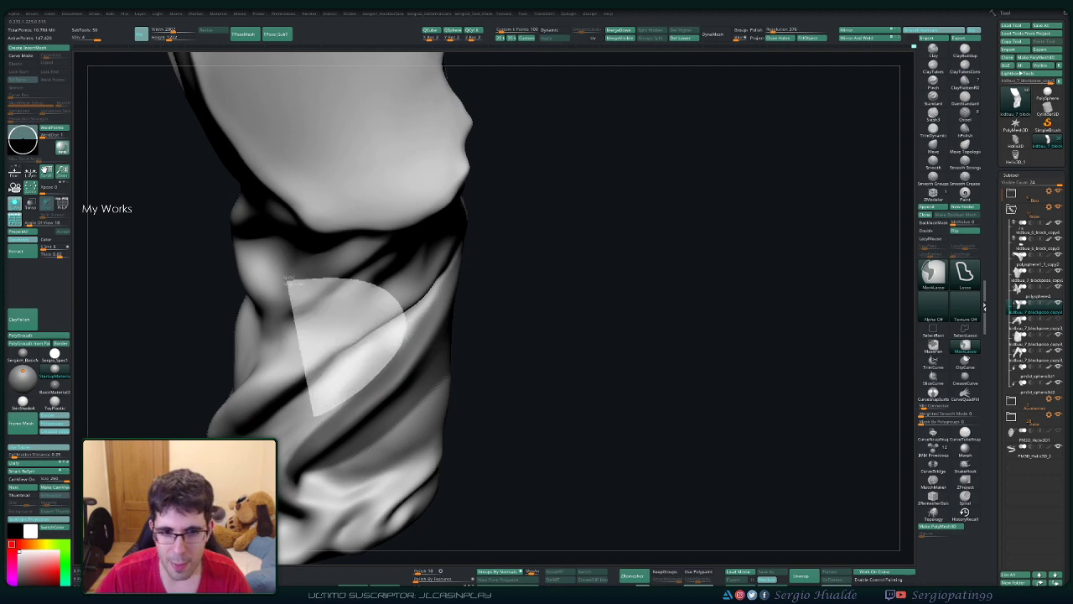
ctrl+drag(316, 410, 365, 335)
right_drag(478, 354, 416, 357)
Step: Pull the unmasked diagonal band outward with the Move brush, then smooth the fold ridge and crease
key(b)
key(m)
key(v)
drag(429, 337, 486, 331)
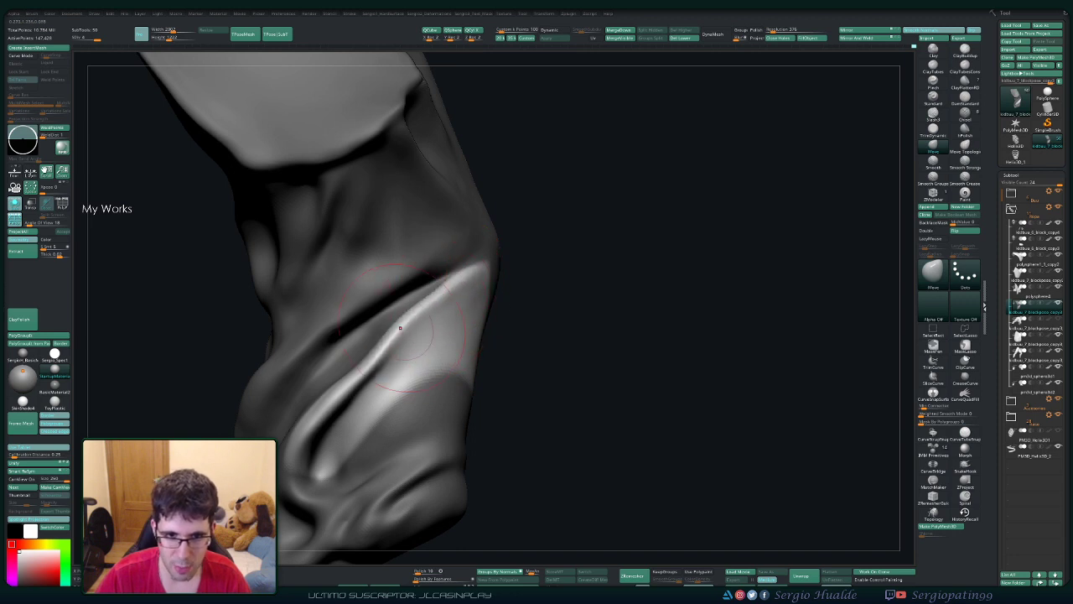
mouse_move(360, 377)
right_down()
mouse_move(340, 386)
mouse_move(359, 388)
right_up()
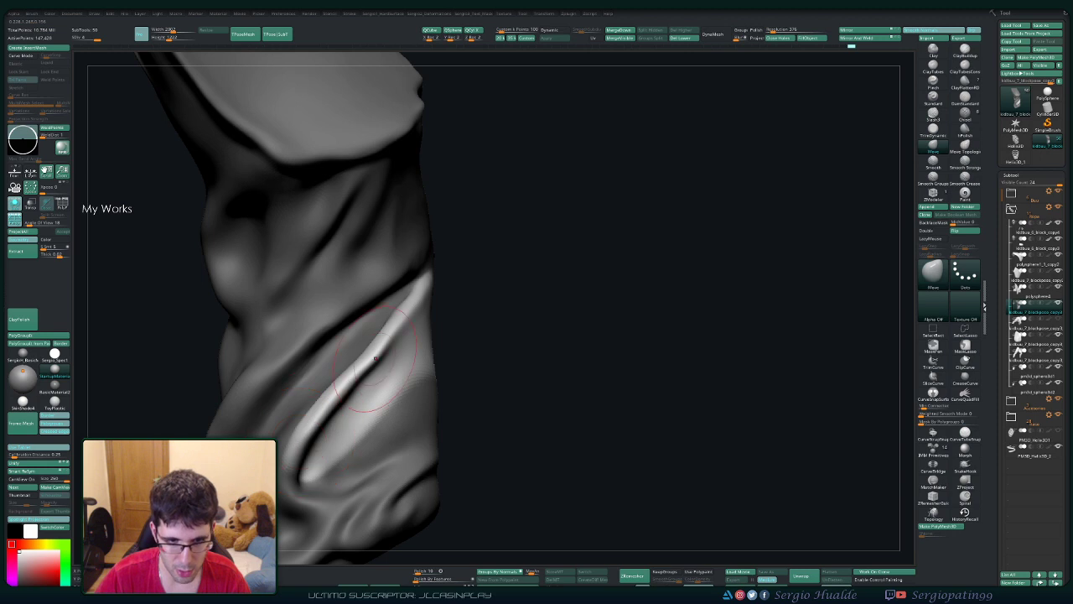
shift+drag(299, 439, 369, 356)
mouse_move(374, 357)
right_down()
mouse_move(467, 342)
mouse_move(431, 431)
mouse_move(383, 383)
mouse_move(468, 318)
right_up()
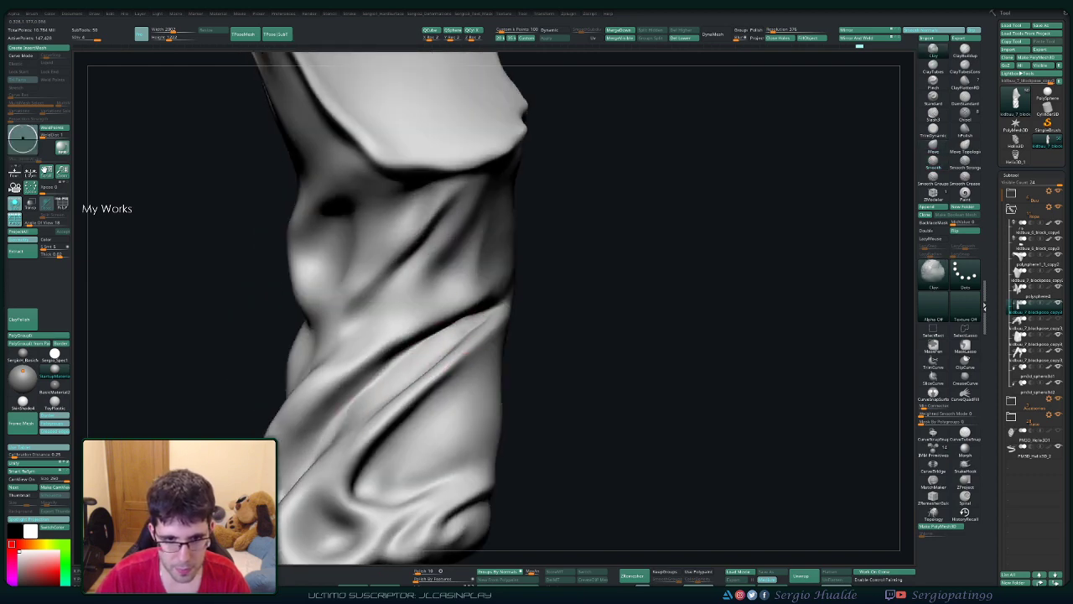
shift+drag(457, 327, 473, 339)
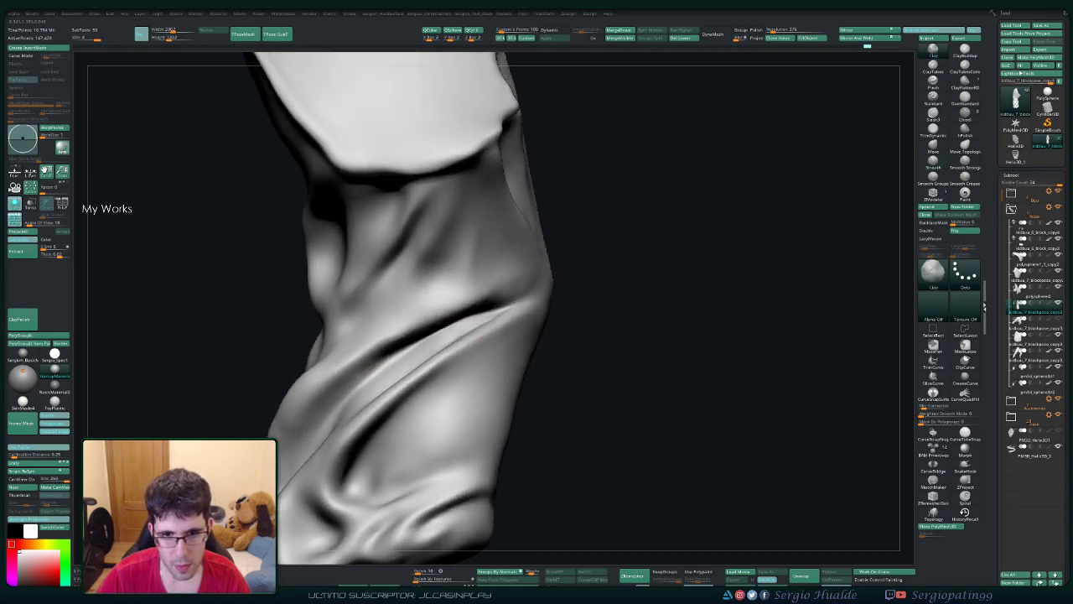
right_drag(474, 336, 504, 295)
Step: Build up the knee crease, mask along it, invert the mask, and mask across the fold
drag(505, 295, 369, 362)
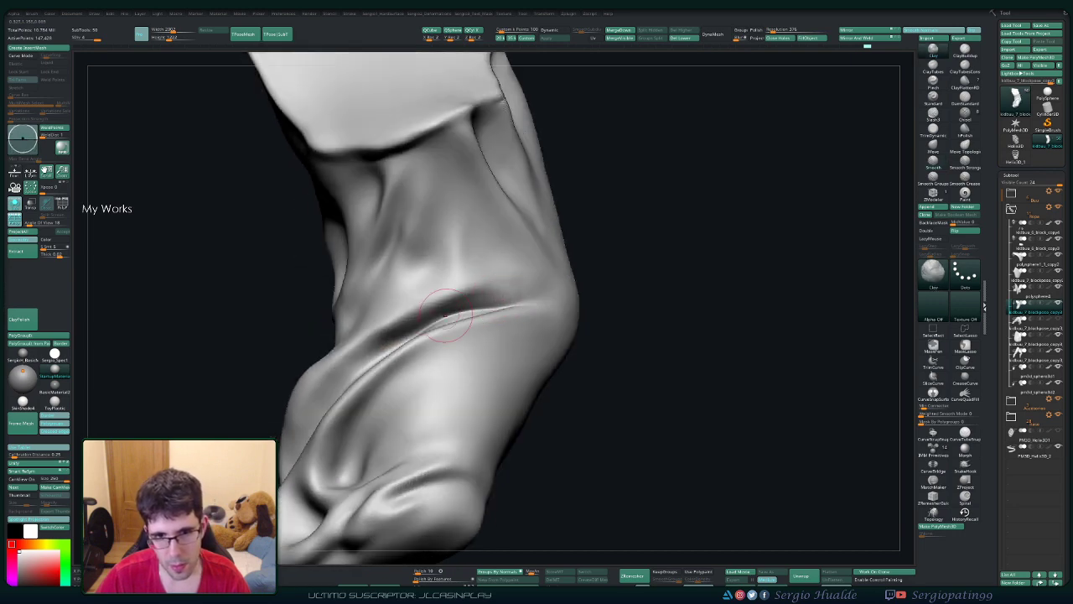
mouse_move(369, 361)
right_down()
mouse_move(491, 346)
mouse_move(503, 287)
right_up()
mouse_move(505, 276)
ctrl+mouse_down()
mouse_move(419, 277)
mouse_move(503, 289)
ctrl+mouse_up()
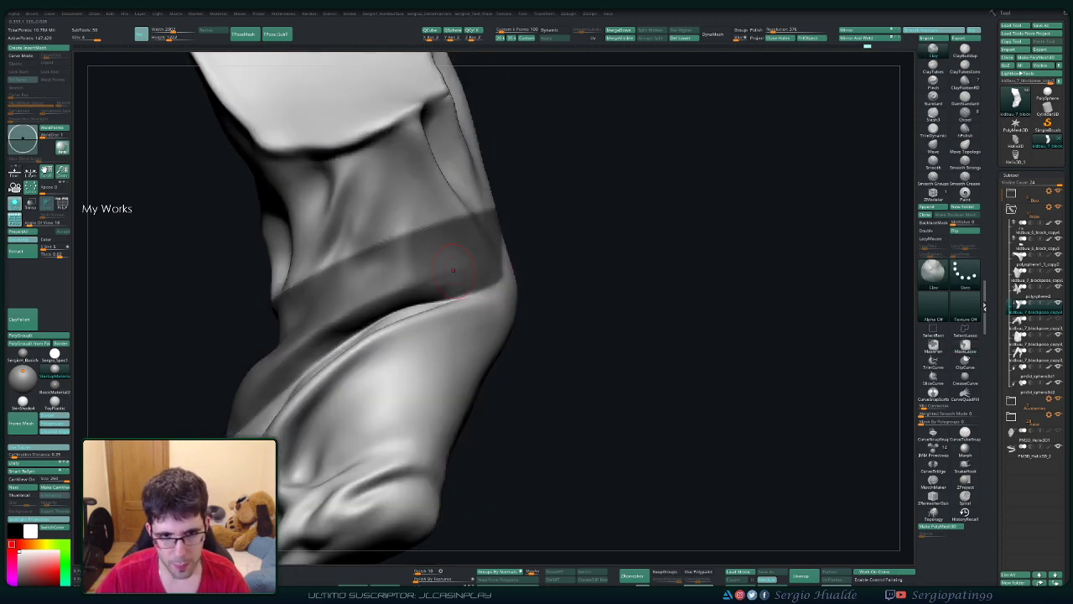
ctrl+click(578, 303)
drag(579, 302, 515, 305)
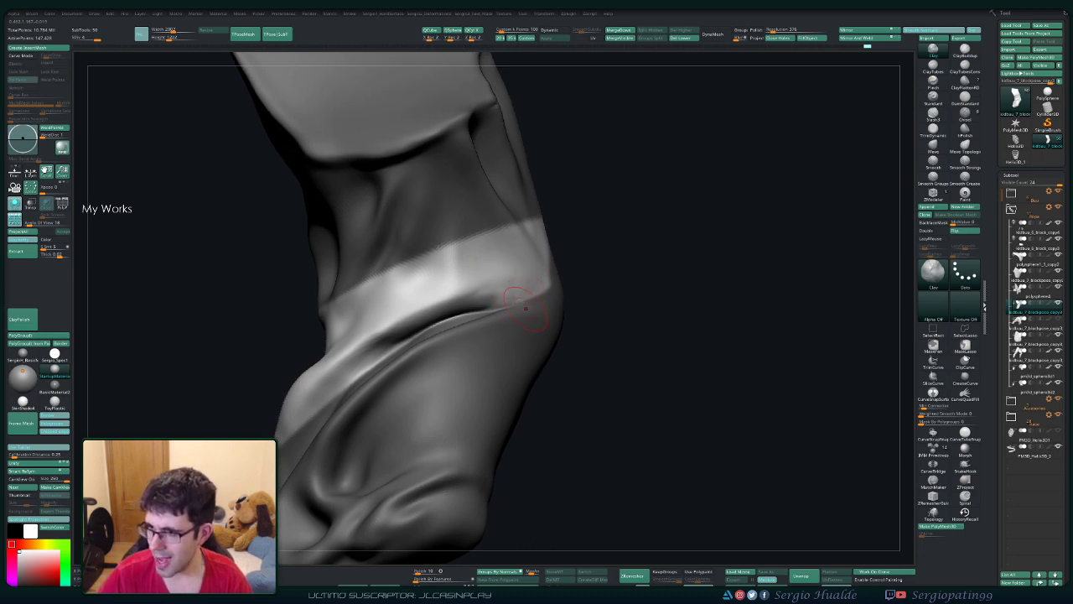
right_drag(507, 311, 621, 211)
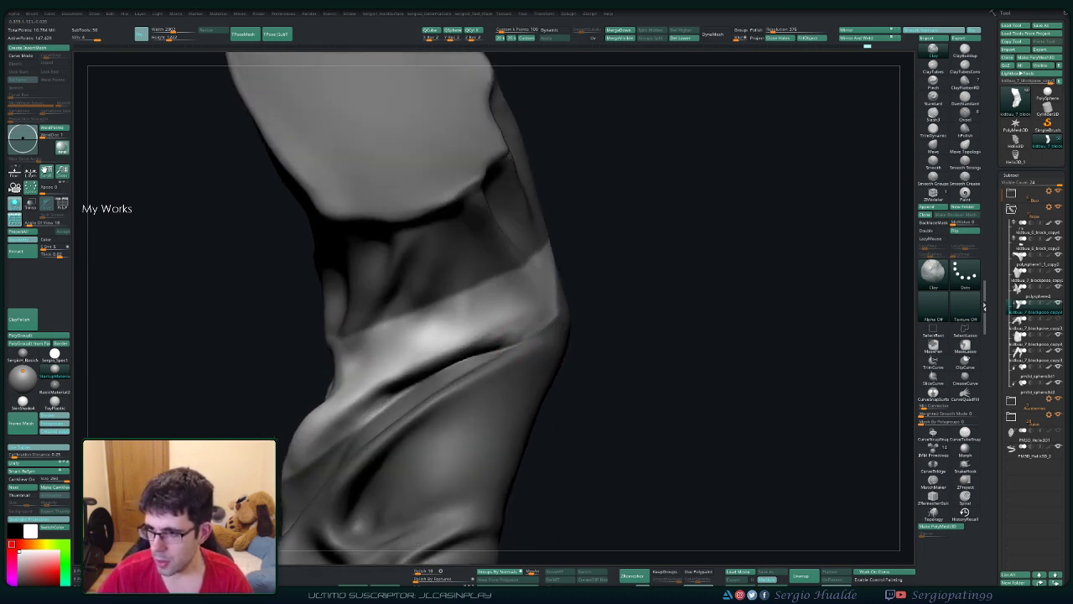
ctrl+drag(621, 211, 616, 224)
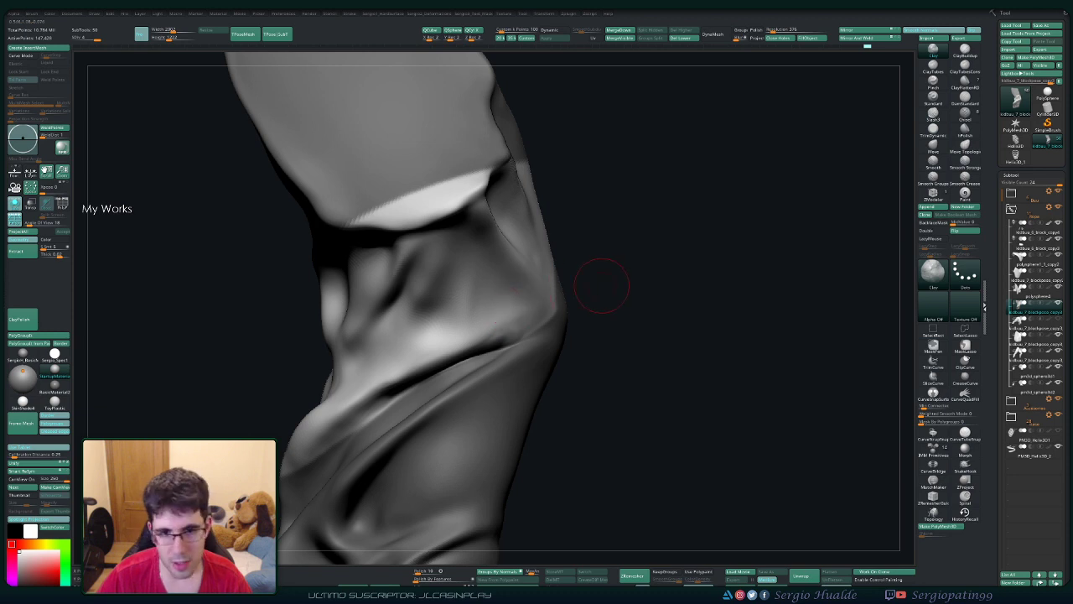
Step: Reshape the fold below the knee crease with the Move brush, bringing the middle crease into view
drag(601, 286, 520, 285)
key(b)
key(m)
key(v)
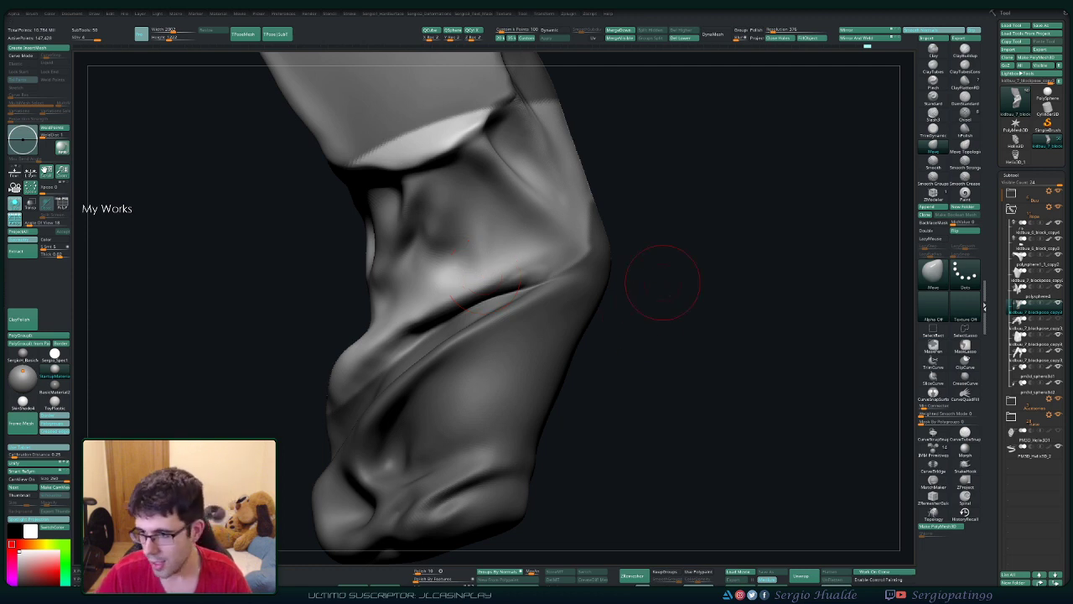
drag(773, 281, 729, 286)
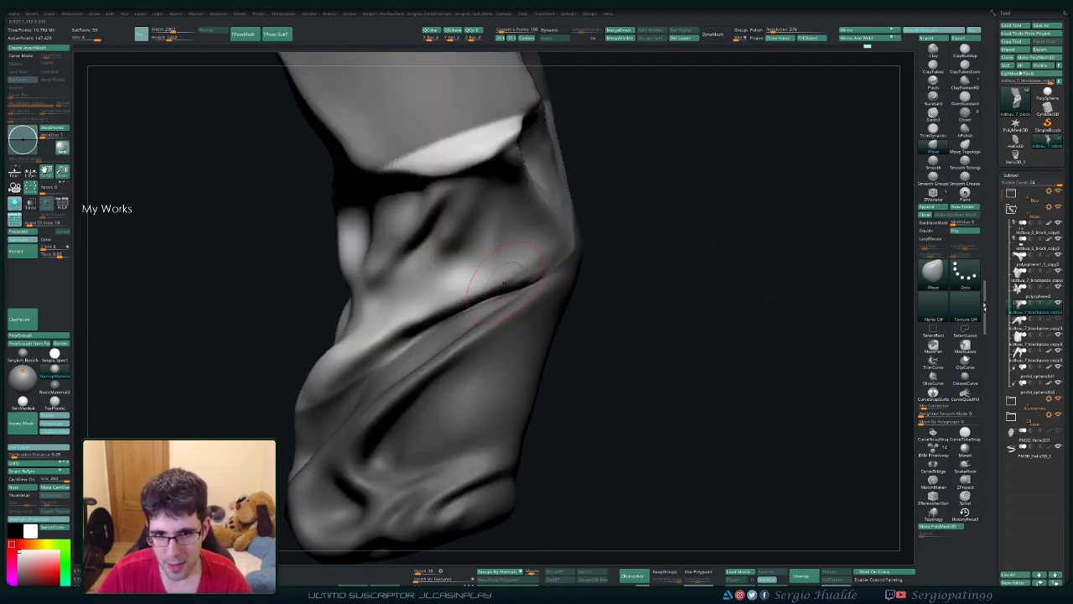
drag(670, 302, 587, 310)
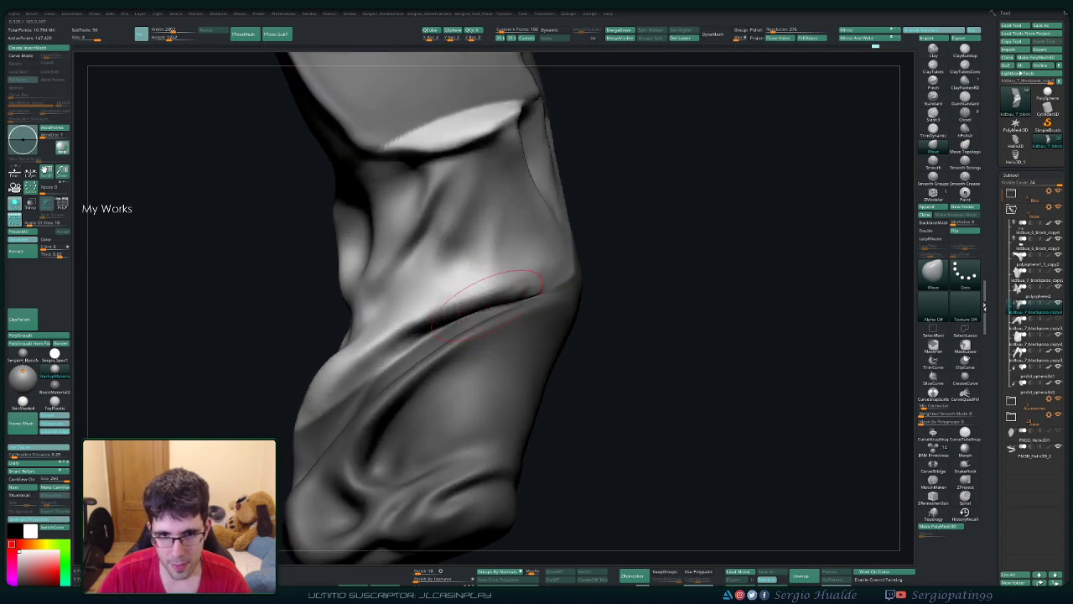
right_drag(440, 310, 394, 314)
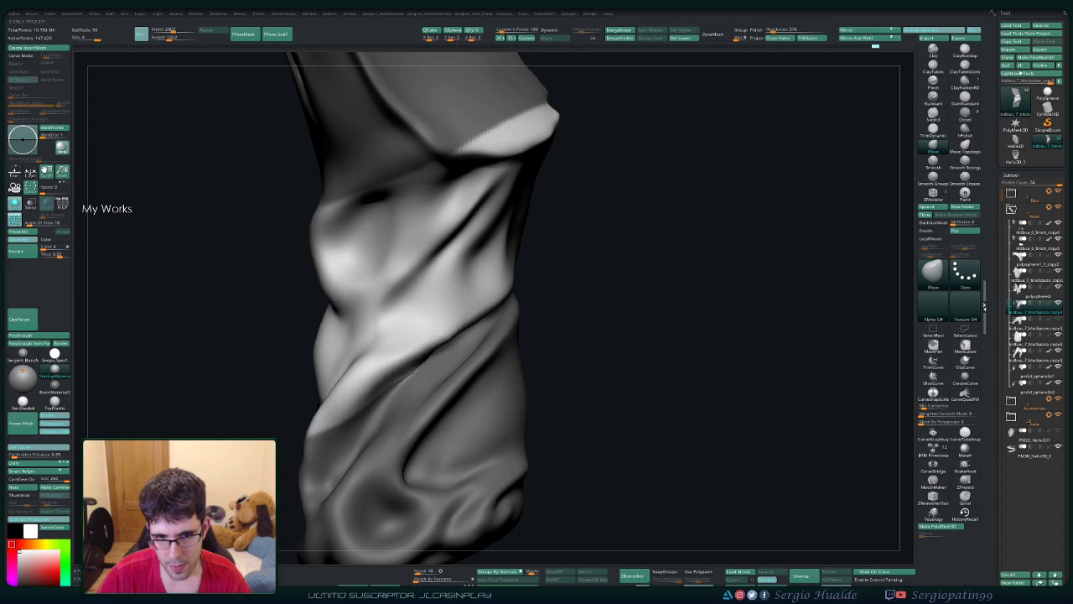
right_drag(424, 345, 436, 355)
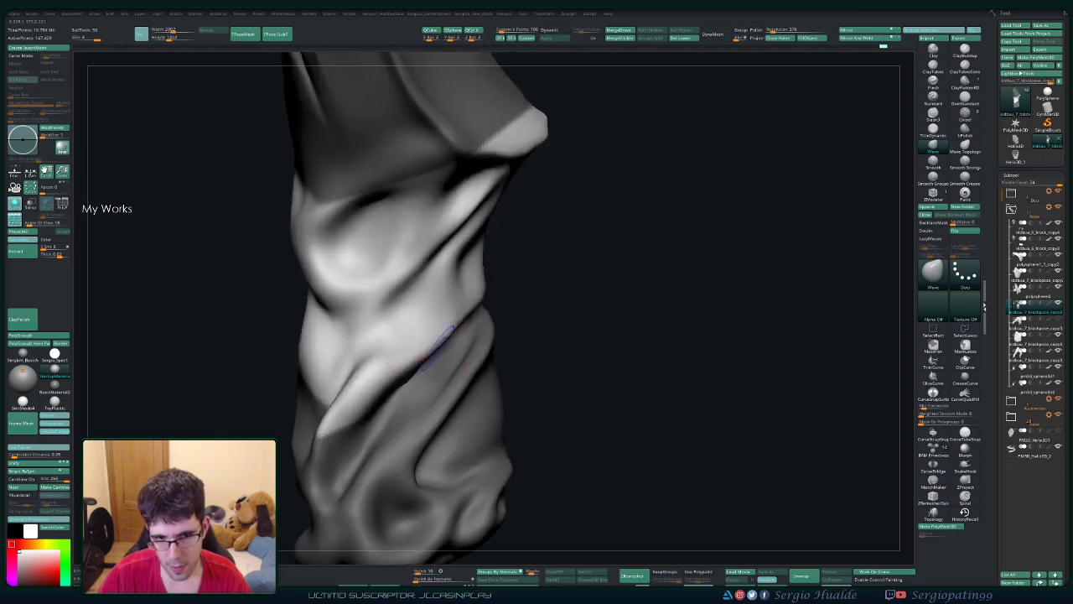
Step: Smooth the small dent on the lower leg, then zoom out and rotate to check the folds
right_drag(537, 311, 391, 386)
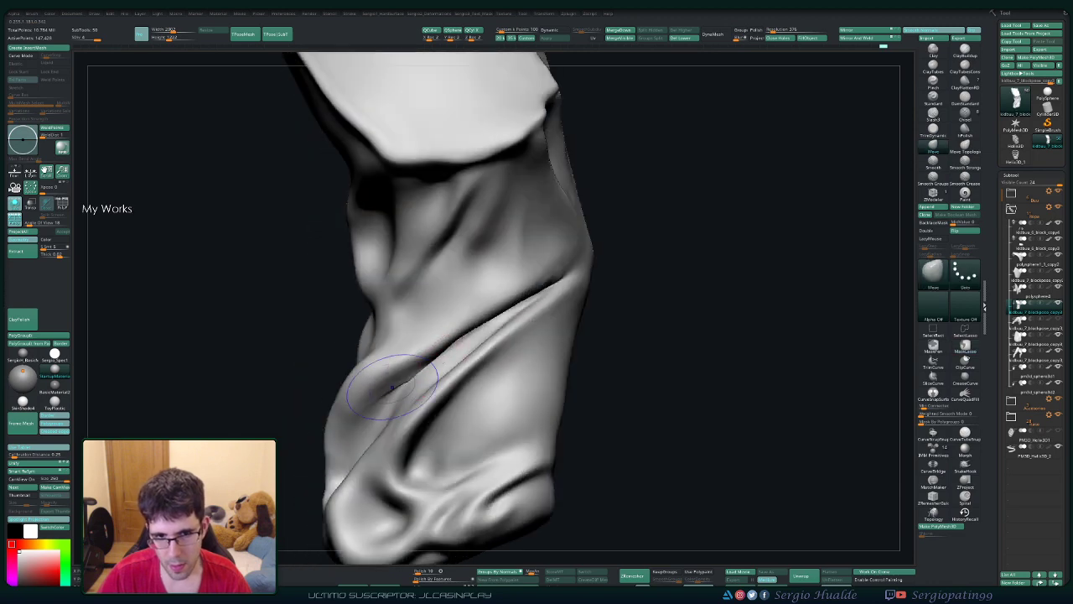
shift+drag(391, 385, 399, 387)
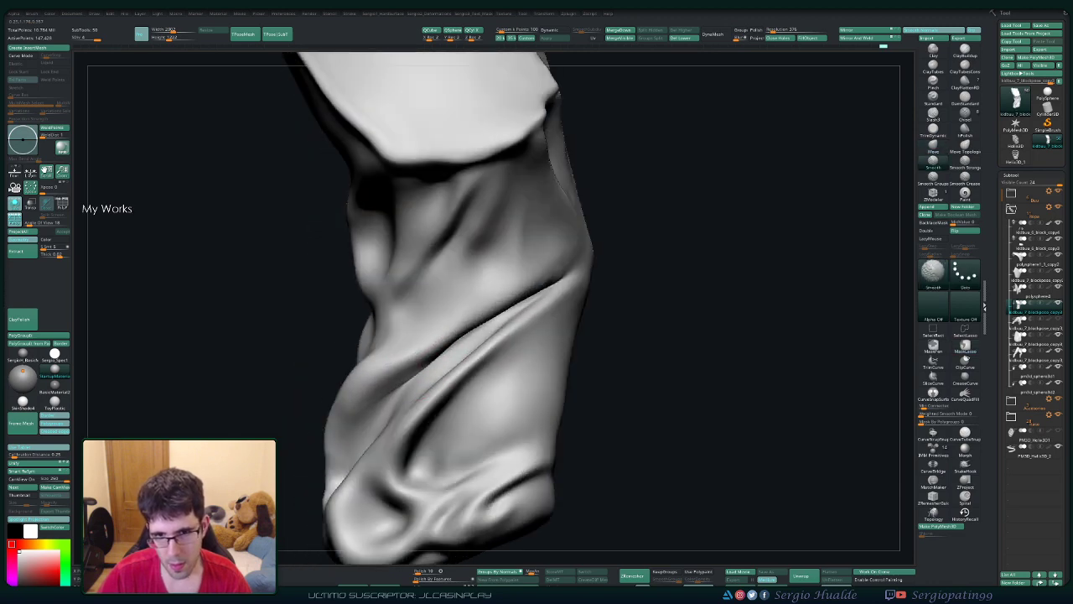
right_drag(399, 387, 502, 348)
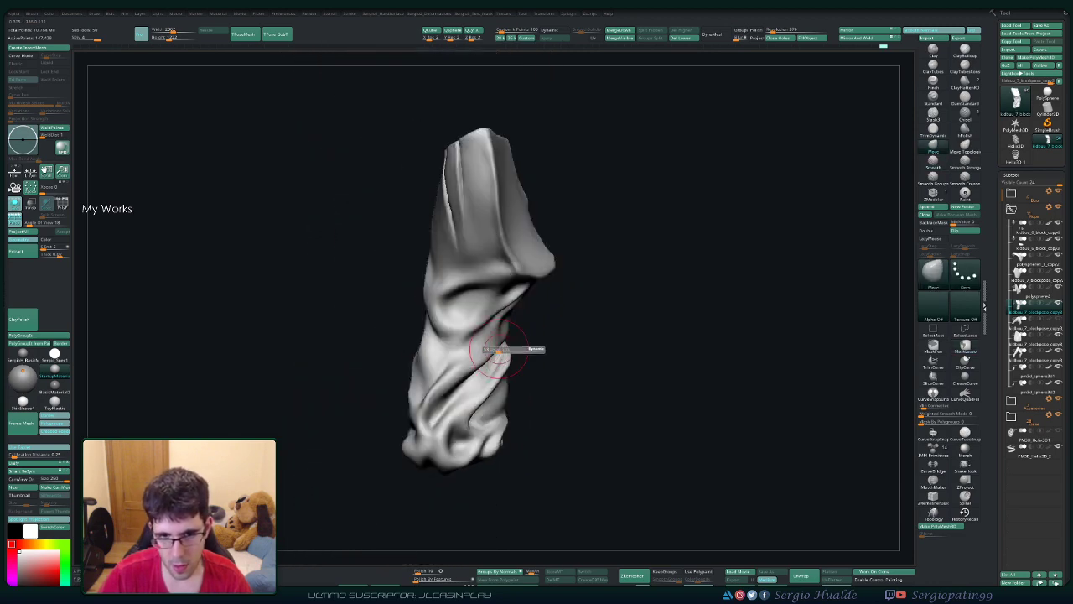
mouse_move(534, 358)
right_down()
mouse_move(473, 304)
mouse_move(423, 335)
mouse_move(452, 294)
mouse_move(503, 311)
mouse_move(402, 354)
mouse_move(459, 342)
right_up()
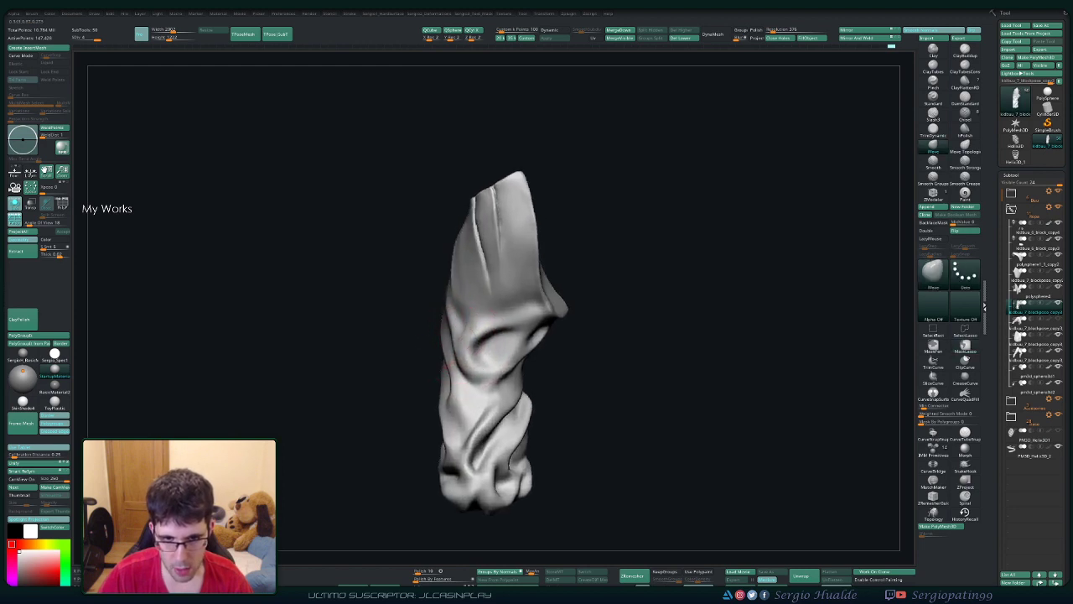
Step: Solo the pant leg subtool, then soften the deep hollow and the central and right folds
key(shift+alt+s)
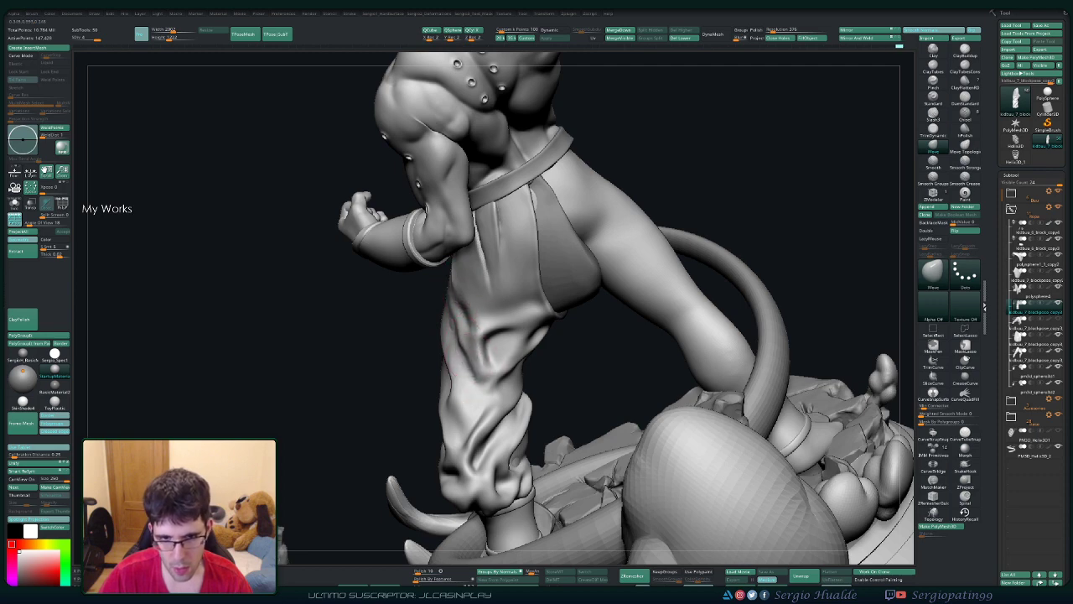
right_drag(493, 374, 483, 334)
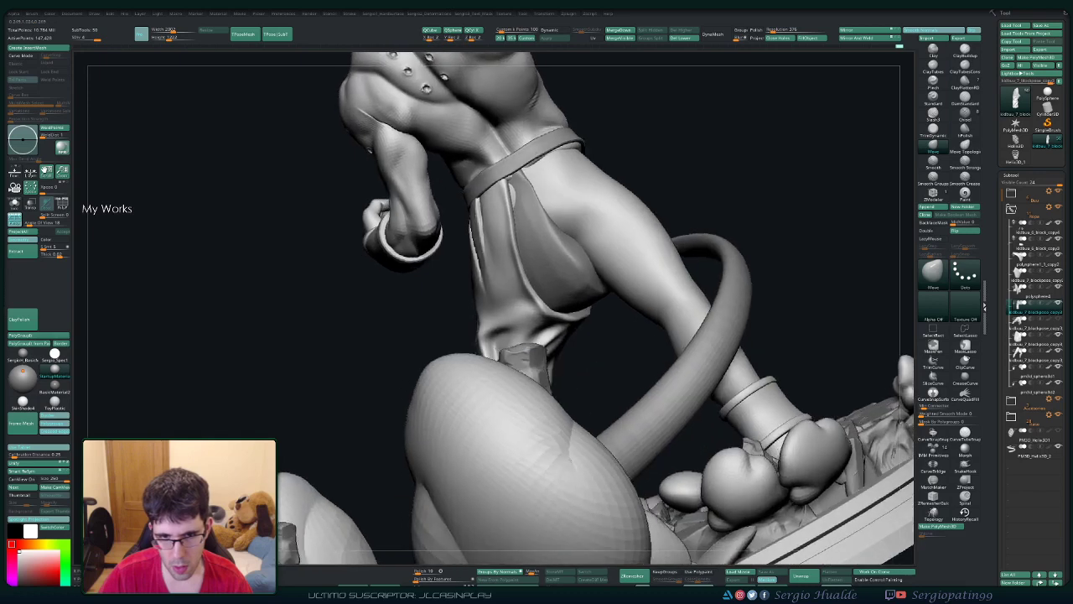
key(shift+alt+s)
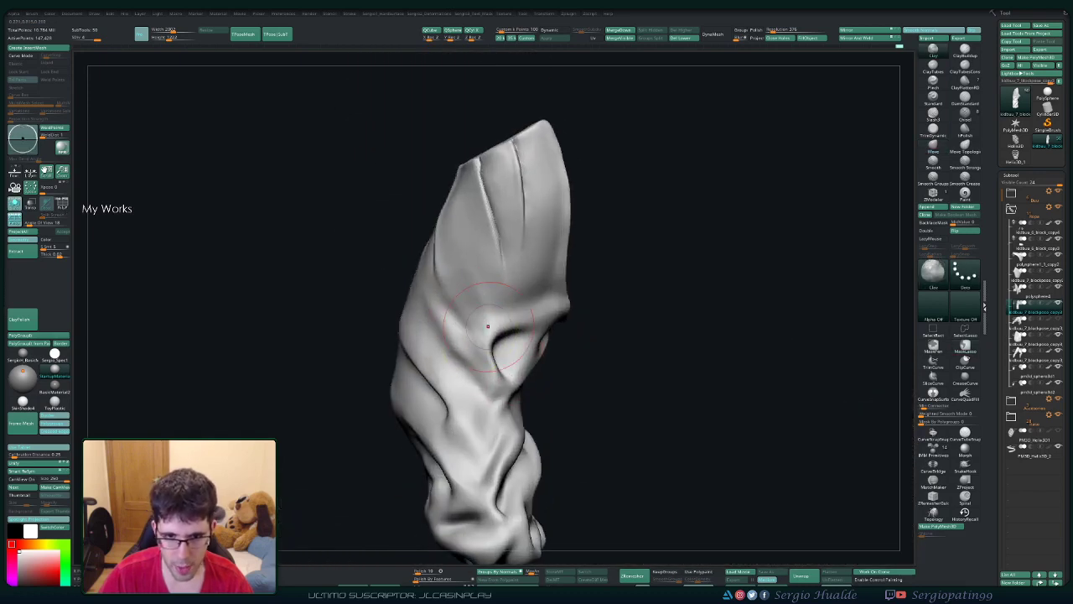
mouse_move(503, 322)
shift+mouse_down()
mouse_move(486, 381)
mouse_move(444, 343)
mouse_move(479, 294)
shift+mouse_up()
right_drag(520, 356, 526, 333)
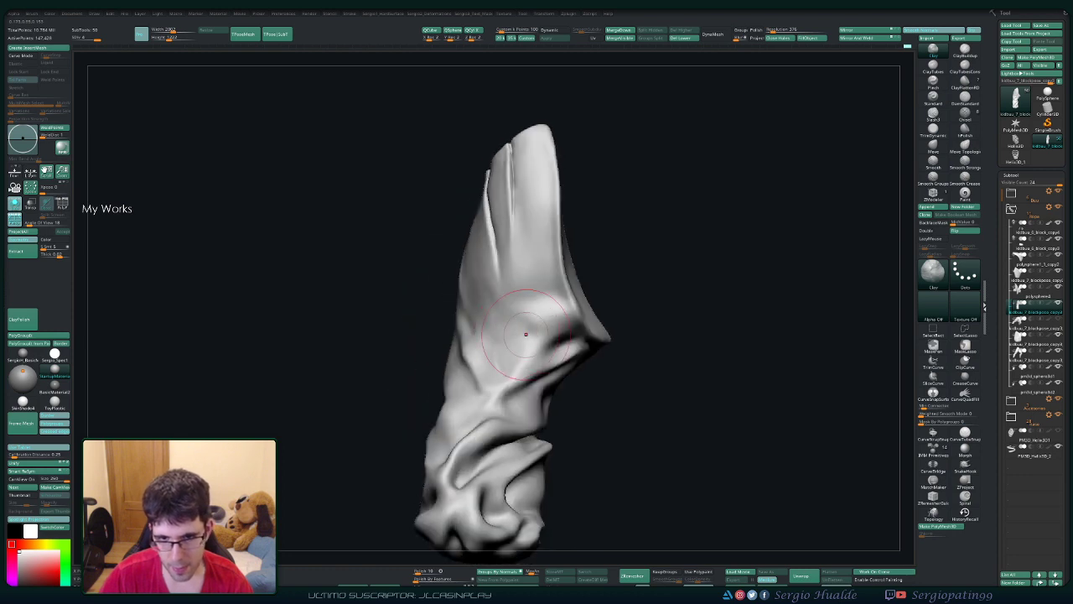
mouse_move(525, 333)
shift+mouse_down()
mouse_move(528, 361)
mouse_move(511, 394)
mouse_move(494, 386)
mouse_move(519, 402)
mouse_move(503, 352)
shift+mouse_up()
mouse_move(553, 310)
shift+mouse_down()
mouse_move(570, 352)
mouse_move(557, 378)
shift+mouse_up()
Step: Rotate the isolated pant leg to inspect it from several angles and select the Standard brush
right_drag(531, 412, 496, 362)
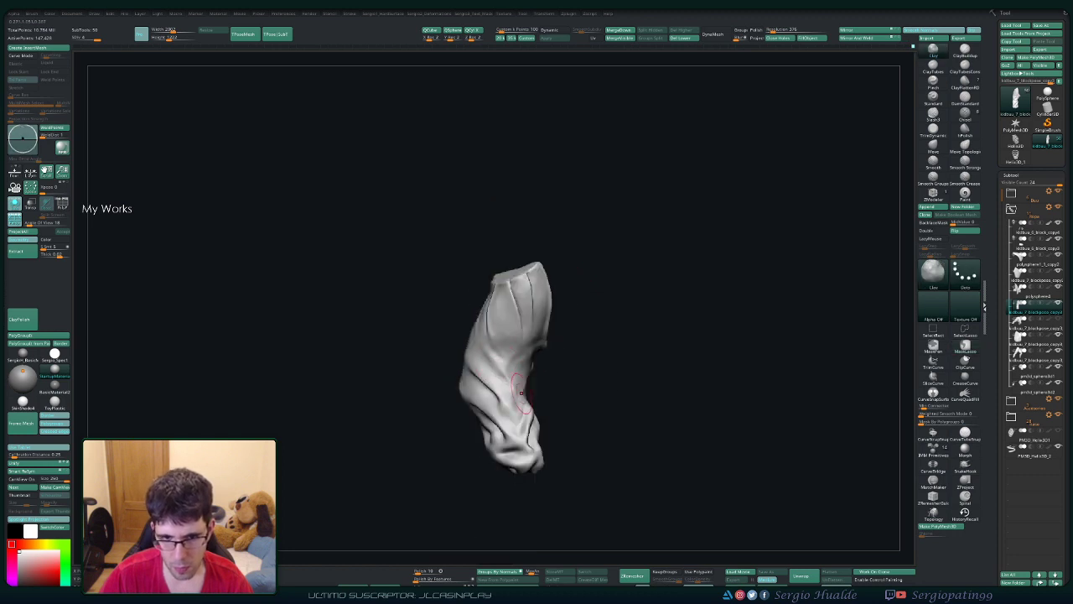
drag(564, 395, 585, 326)
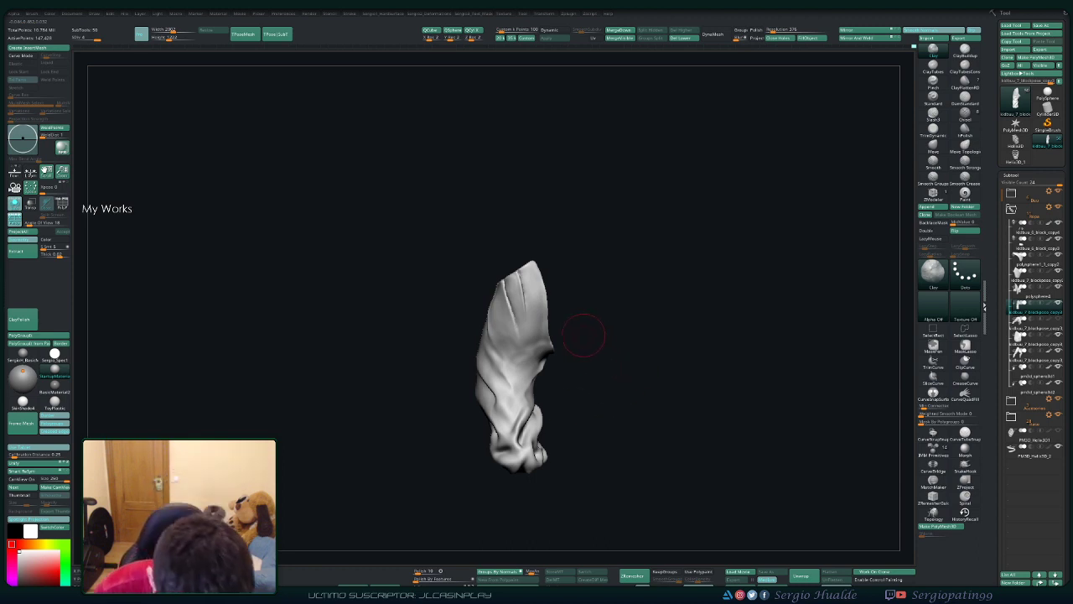
mouse_move(581, 329)
mouse_down()
mouse_move(601, 371)
mouse_move(642, 371)
mouse_move(591, 359)
mouse_up()
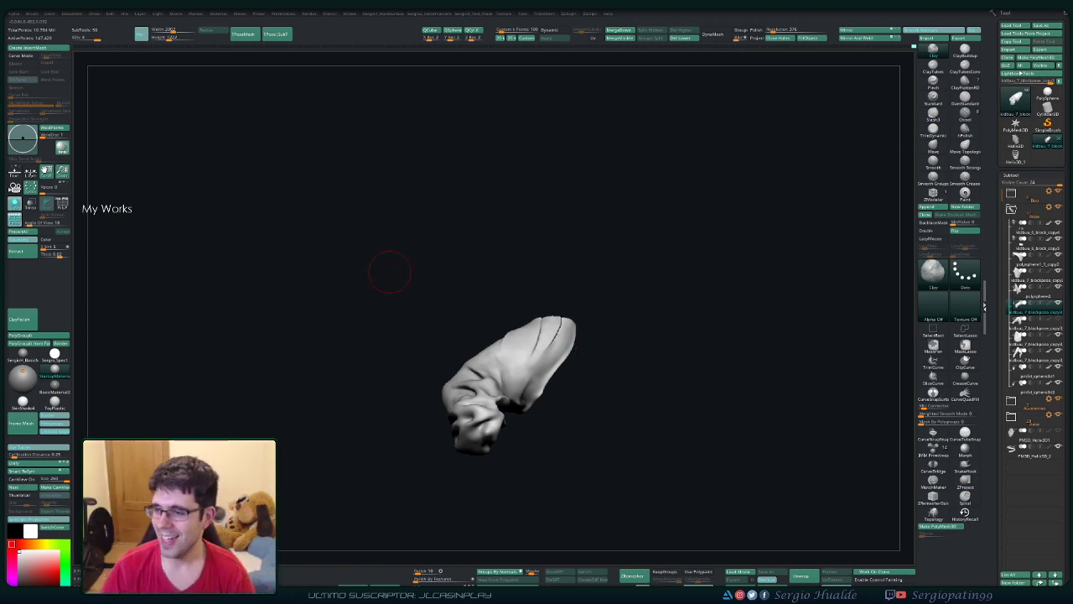
mouse_move(581, 425)
mouse_down()
mouse_move(532, 433)
mouse_move(519, 423)
mouse_move(527, 347)
mouse_move(487, 387)
mouse_move(494, 373)
mouse_up()
key(b)
key(s)
key(t)
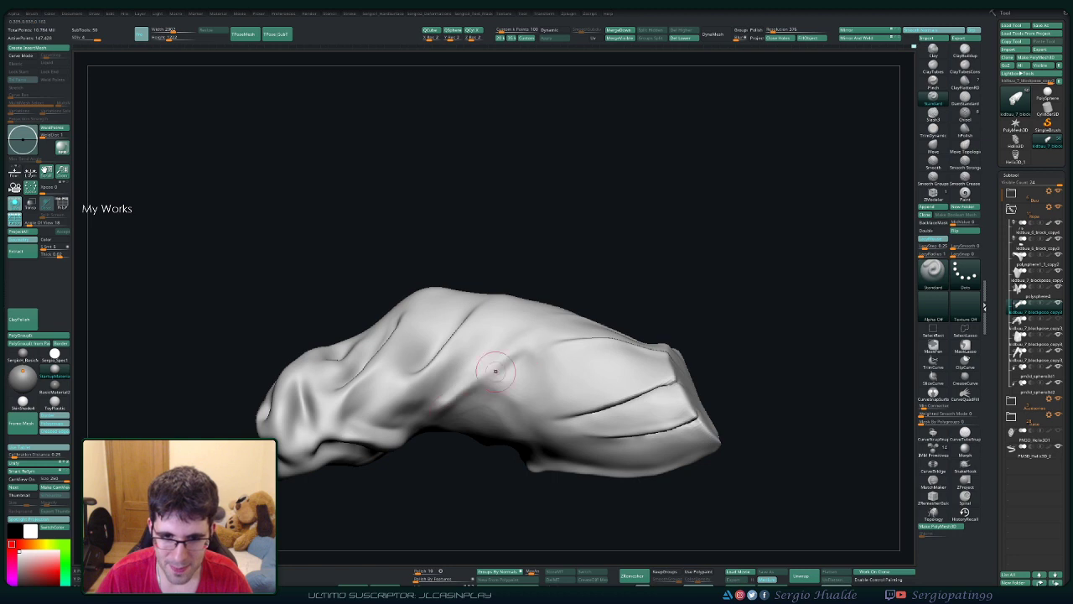
Step: Carve sharp DamStandard crease lines near the hem, smooth-relax them, and orbit to review
mouse_move(451, 409)
mouse_down()
mouse_move(441, 426)
mouse_move(511, 366)
mouse_up()
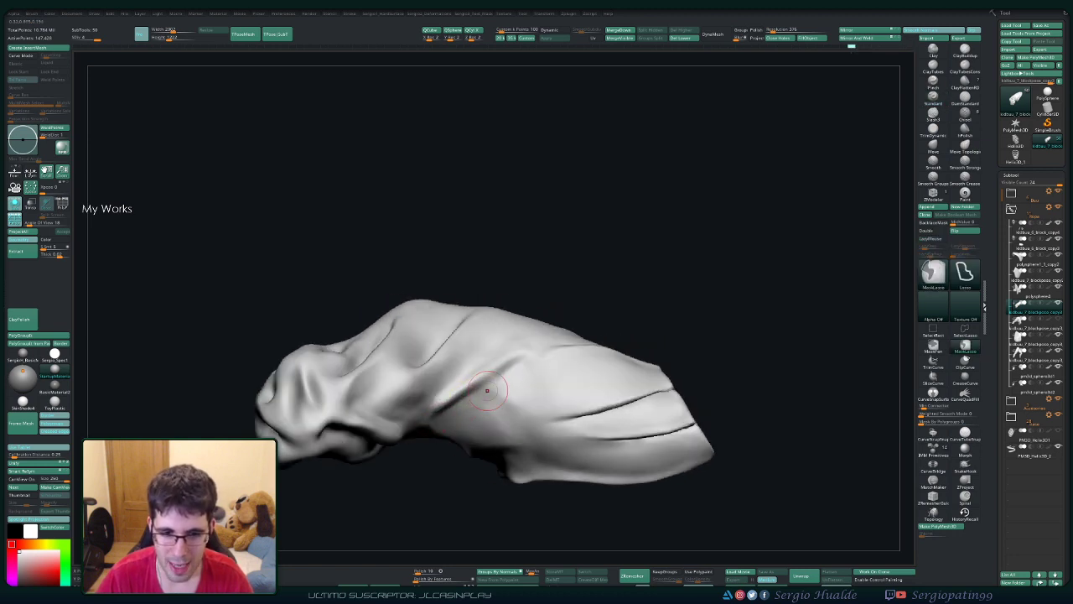
key(shift)
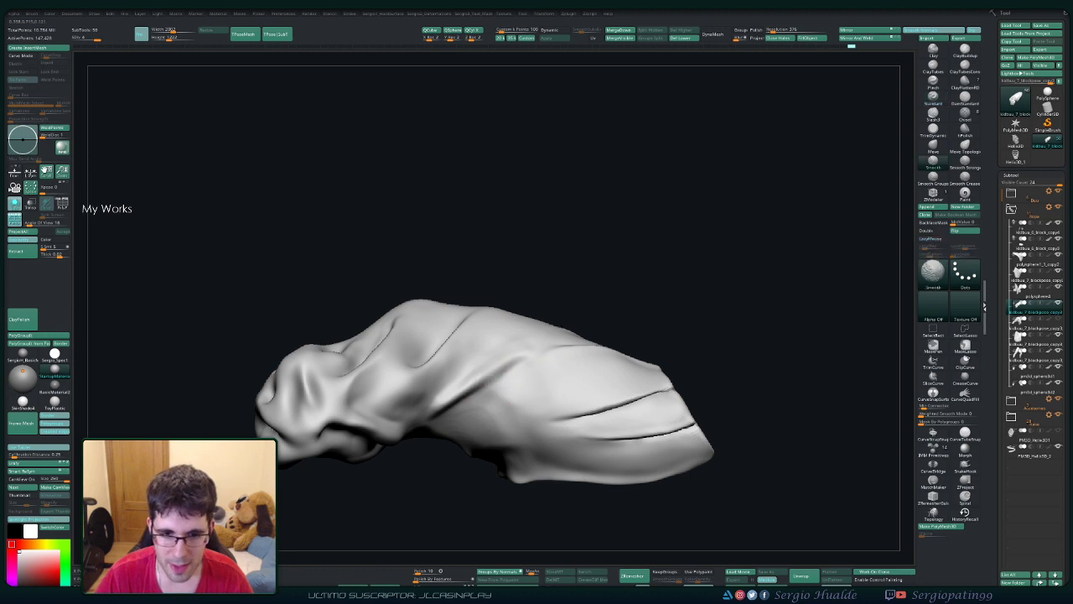
drag(469, 339, 515, 367)
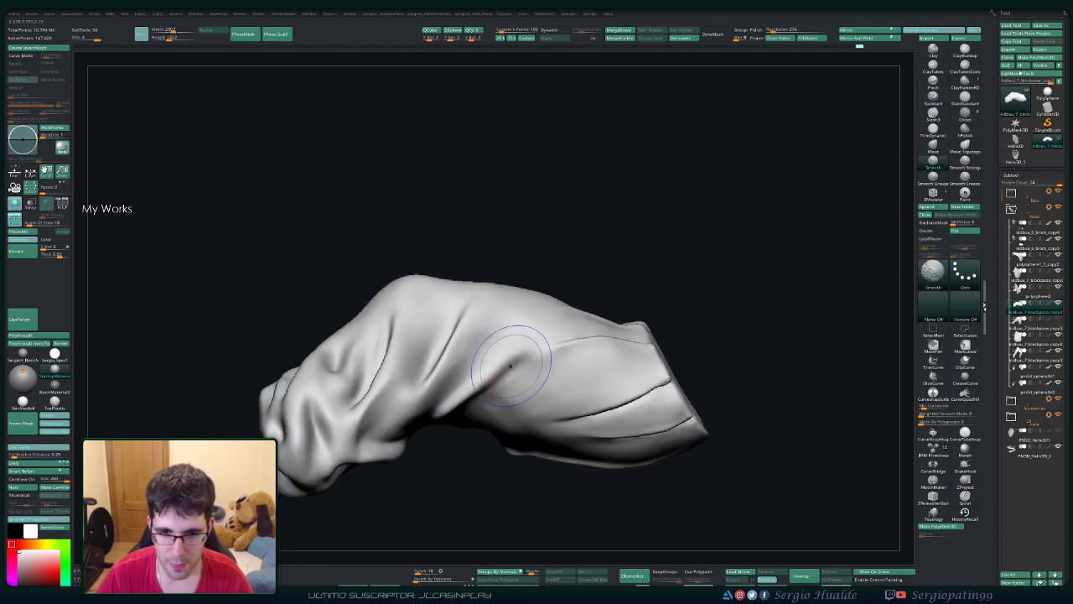
key(shift)
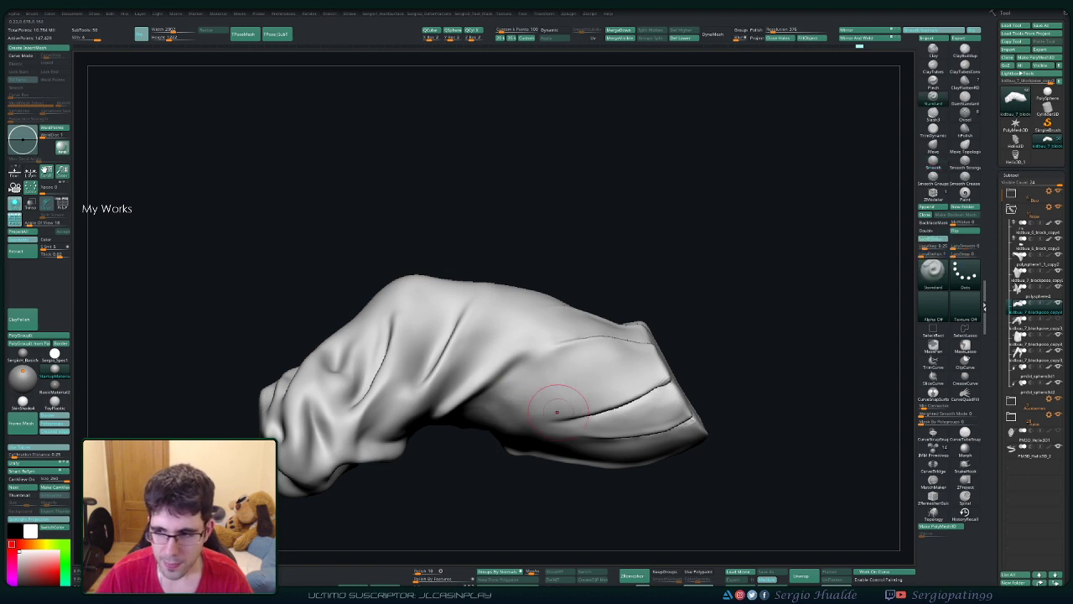
drag(558, 395, 481, 356)
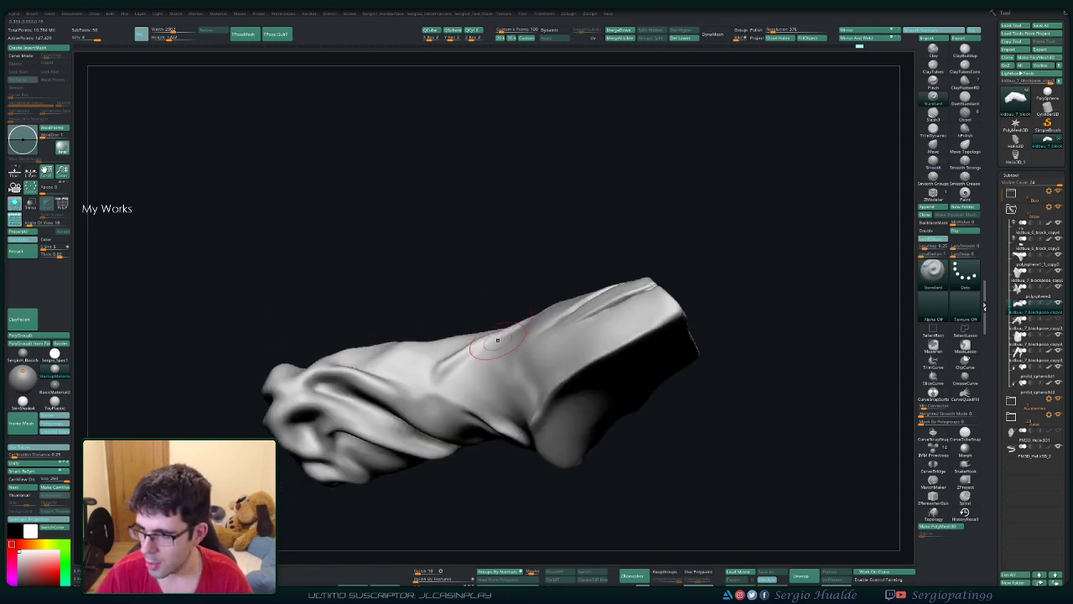
right_drag(480, 357, 503, 333)
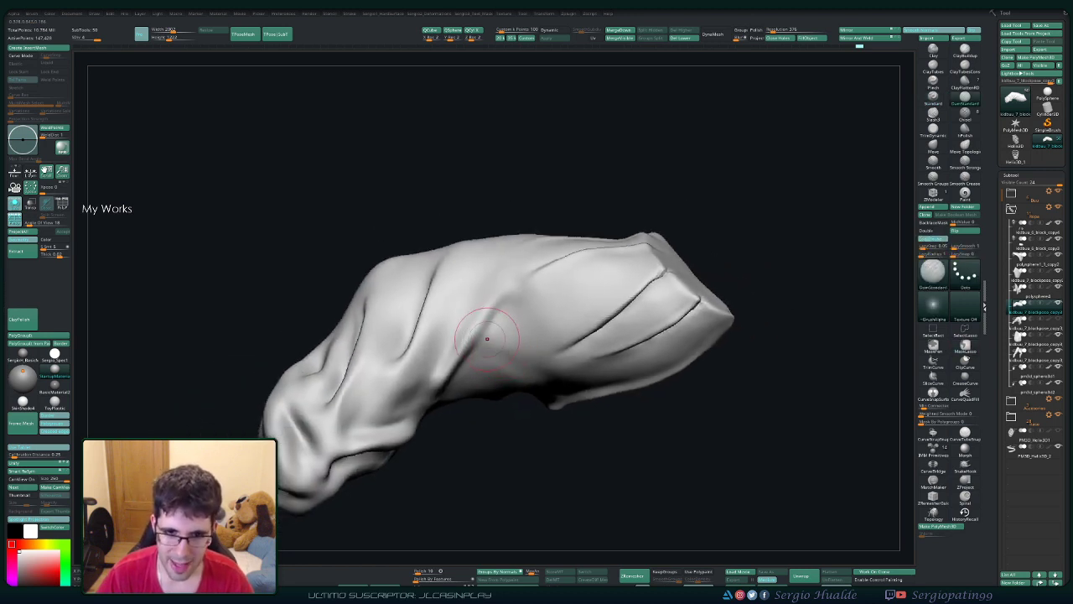
right_drag(498, 327, 494, 317)
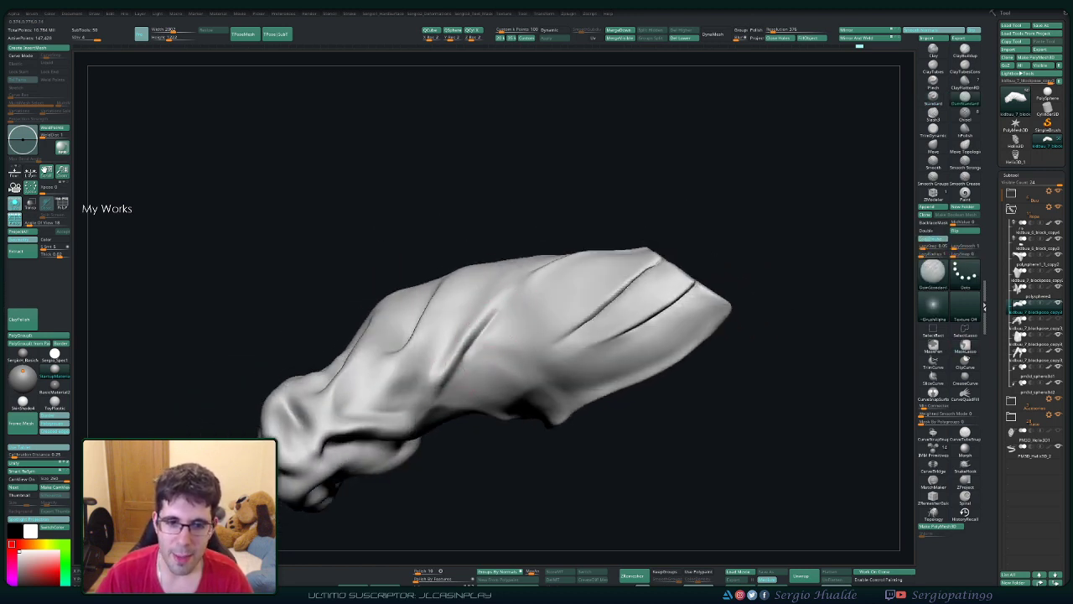
shift+drag(484, 351, 494, 335)
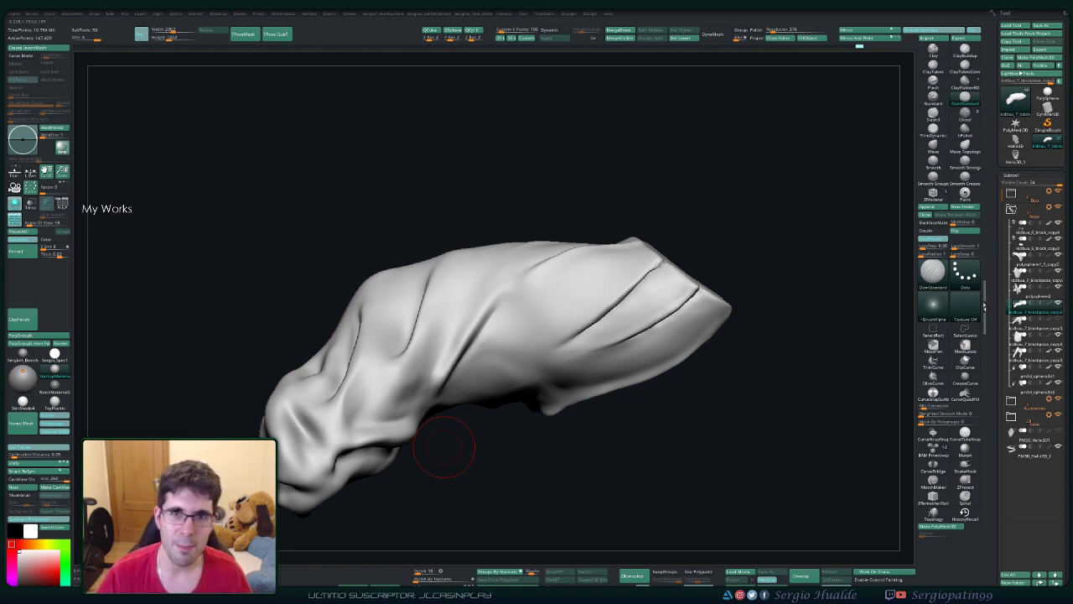
mouse_move(497, 355)
mouse_down()
mouse_move(436, 369)
mouse_move(428, 474)
mouse_up()
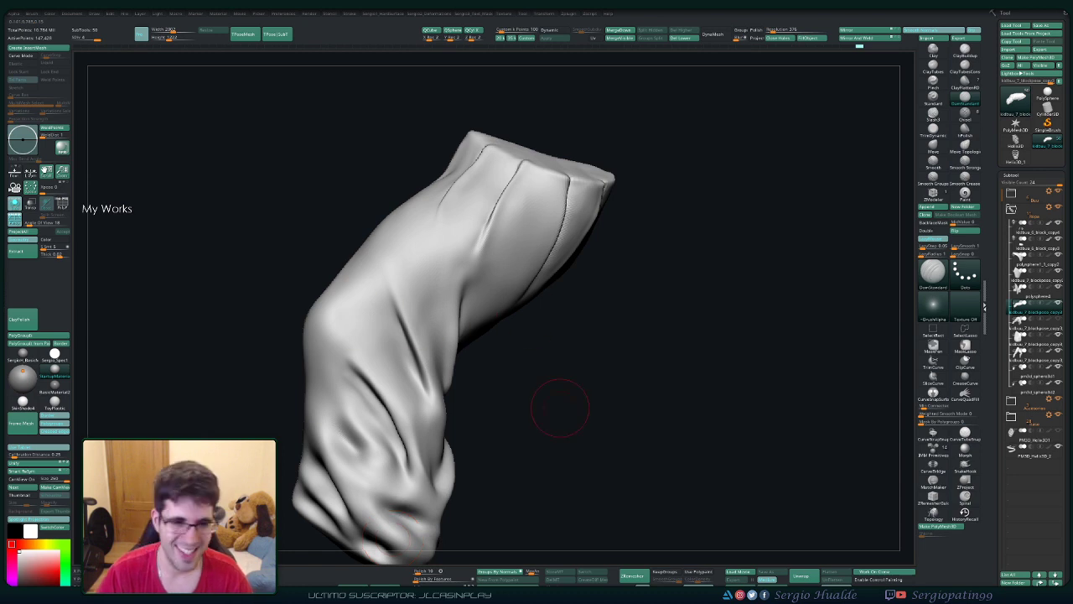
Step: Lasso-mask a strip along the twisting fold and deepen it into a crease with Move and TrimDynamic
drag(560, 408, 507, 372)
ctrl+right_drag(464, 363, 461, 376)
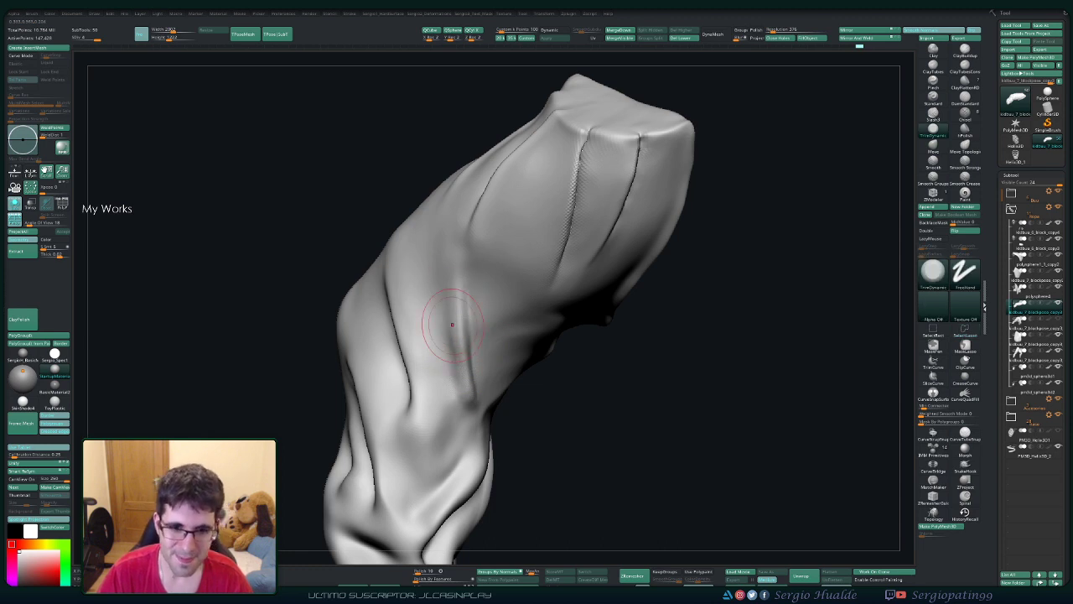
mouse_move(473, 400)
right_down()
mouse_move(492, 328)
mouse_move(482, 289)
mouse_move(494, 342)
right_up()
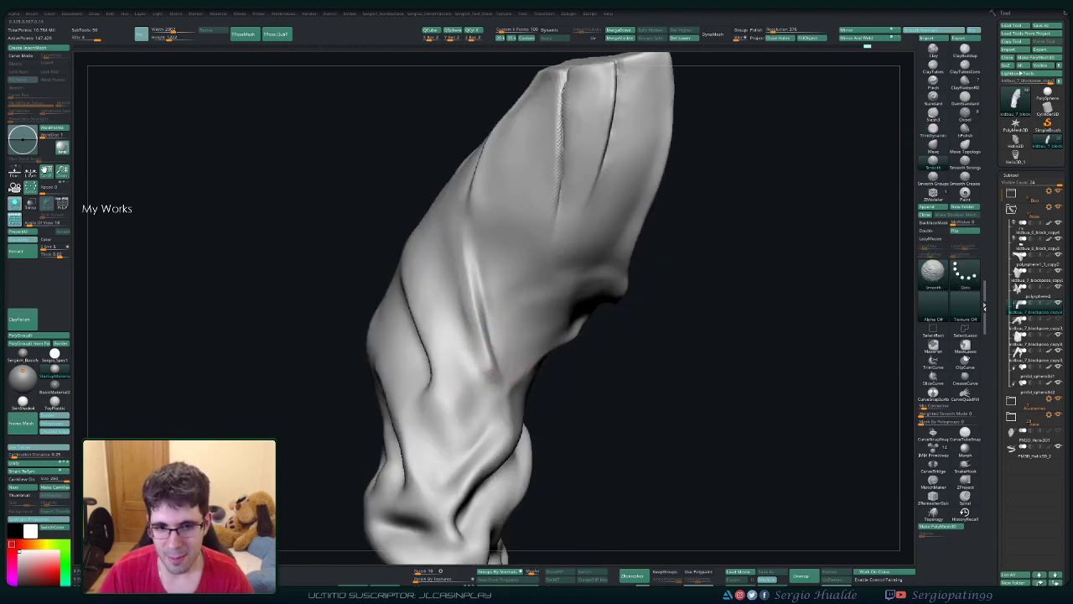
mouse_move(482, 352)
right_down()
mouse_move(500, 460)
mouse_move(478, 311)
mouse_move(503, 299)
right_up()
mouse_move(503, 204)
ctrl+mouse_down()
mouse_move(511, 285)
mouse_move(470, 444)
mouse_move(503, 201)
ctrl+mouse_up()
right_drag(503, 201, 470, 289)
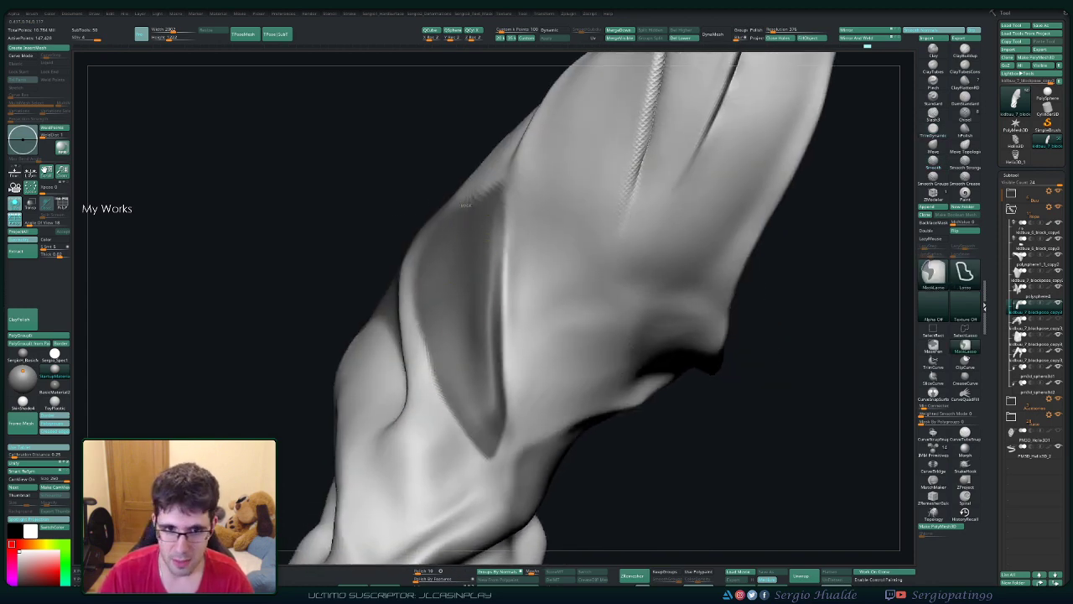
drag(470, 289, 517, 425)
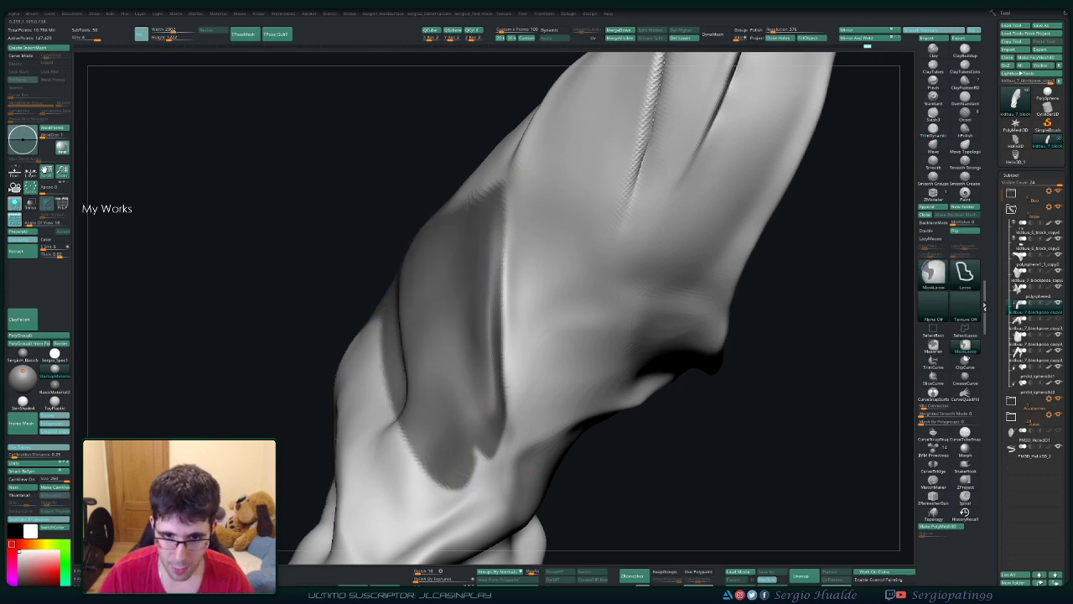
right_drag(517, 424, 510, 419)
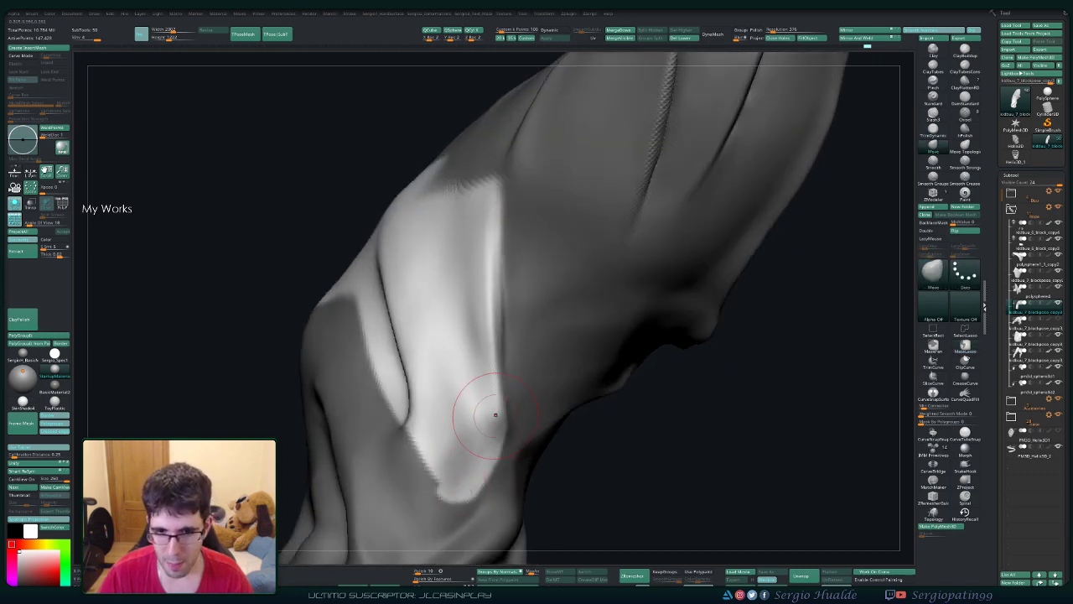
shift+drag(478, 407, 487, 419)
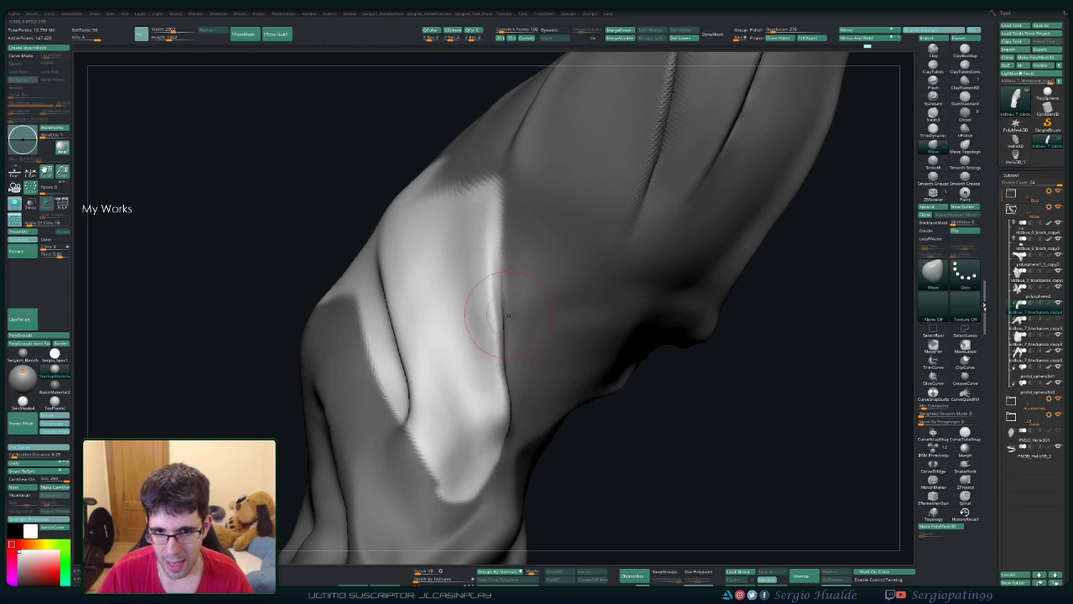
Step: Sharpen the crease line along the fold, smooth the bright area beside it, and zoom out to review
right_drag(506, 316, 496, 277)
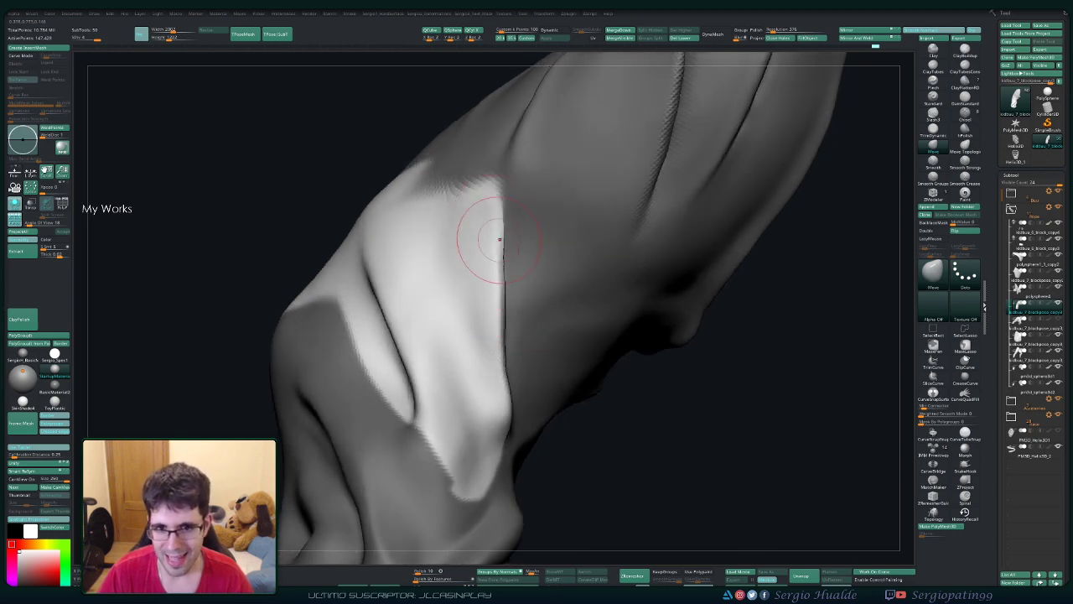
drag(498, 239, 497, 323)
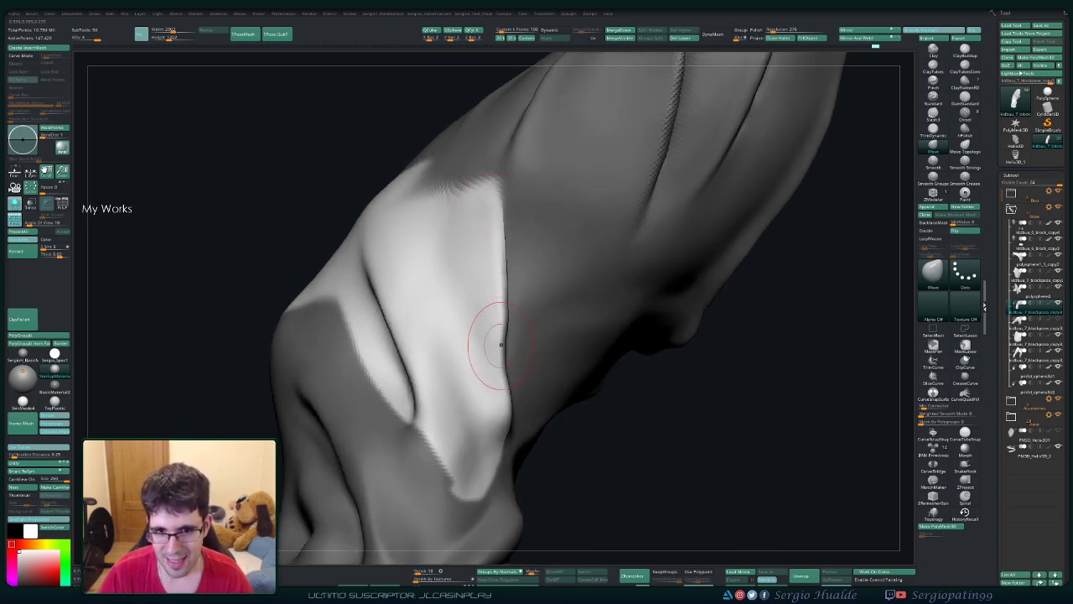
right_drag(521, 389, 513, 285)
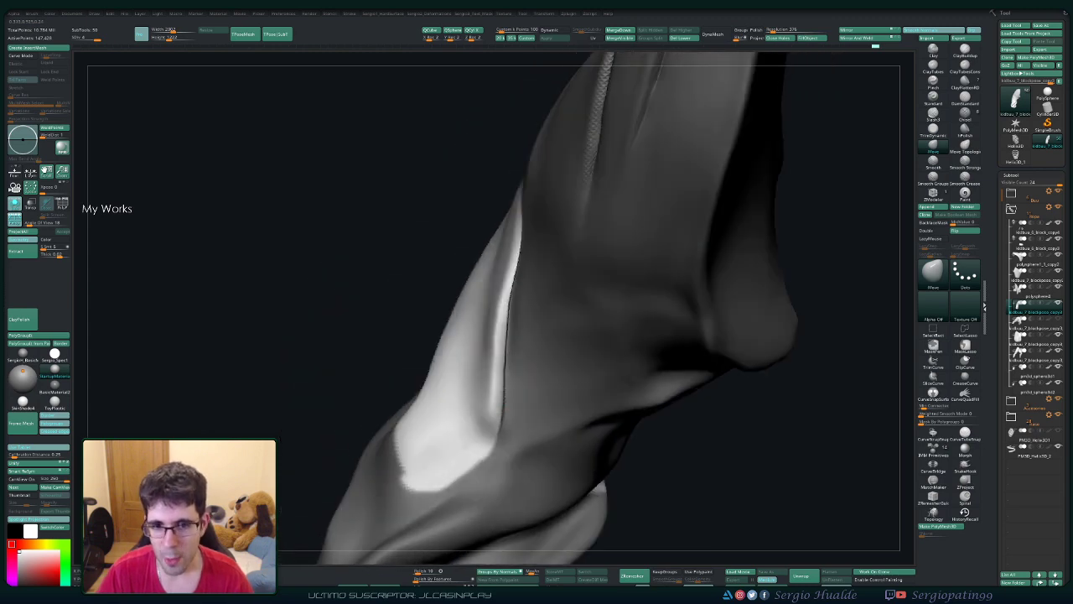
right_drag(506, 325, 501, 310)
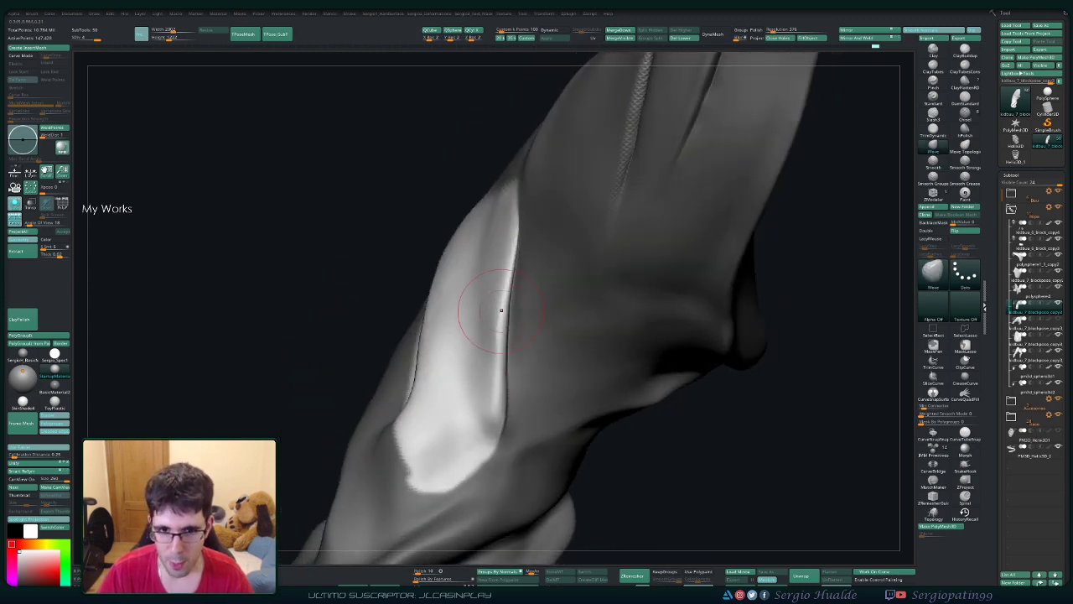
mouse_move(492, 401)
shift+mouse_down()
mouse_move(469, 412)
mouse_move(491, 402)
mouse_move(482, 419)
shift+mouse_up()
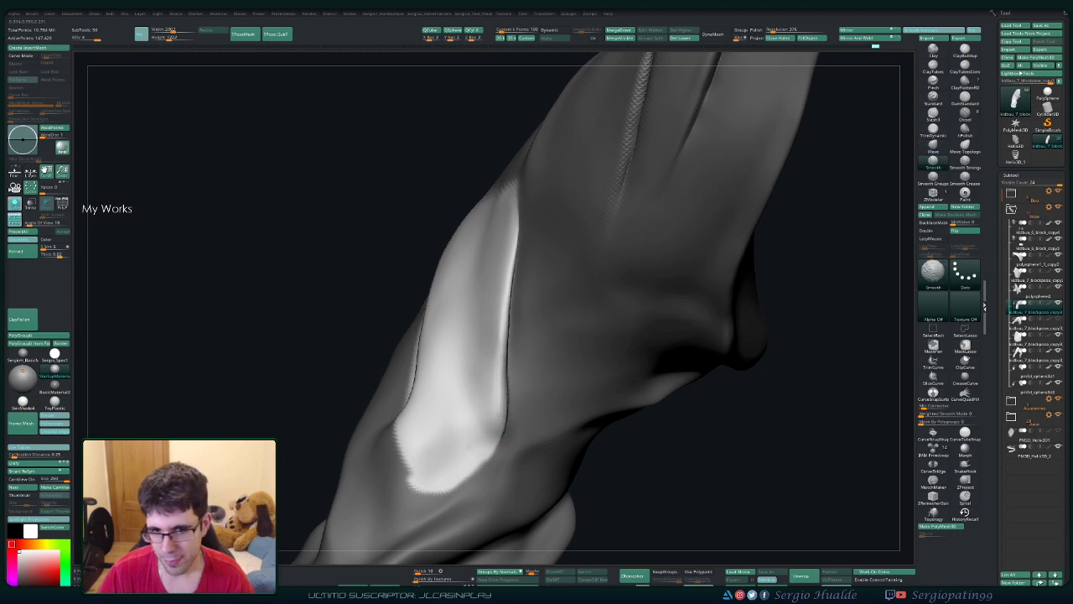
mouse_move(617, 491)
right_down()
mouse_move(545, 377)
mouse_move(515, 369)
right_up()
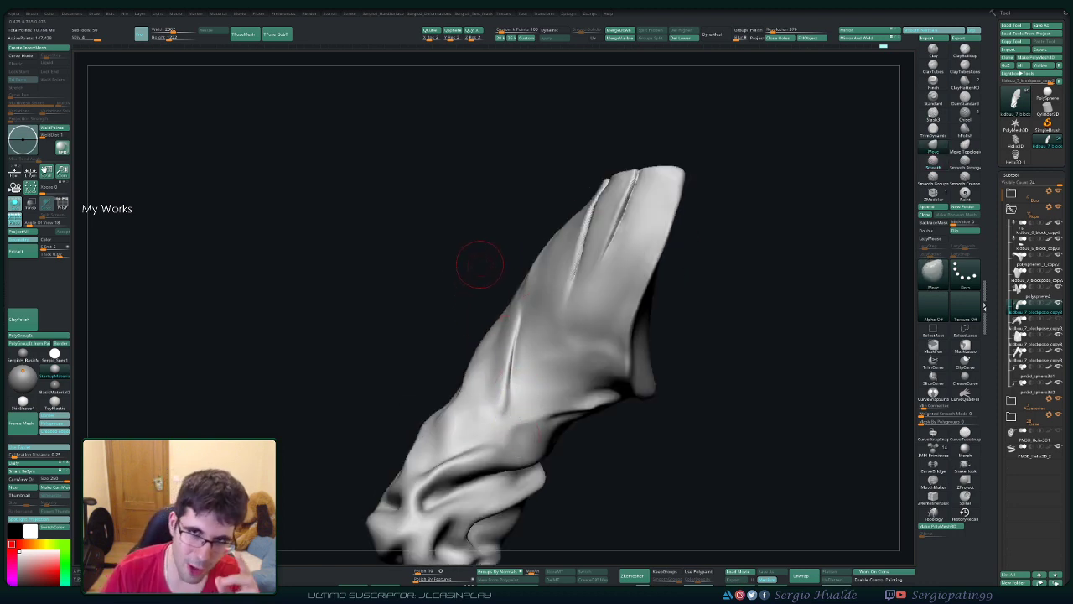
drag(461, 256, 482, 333)
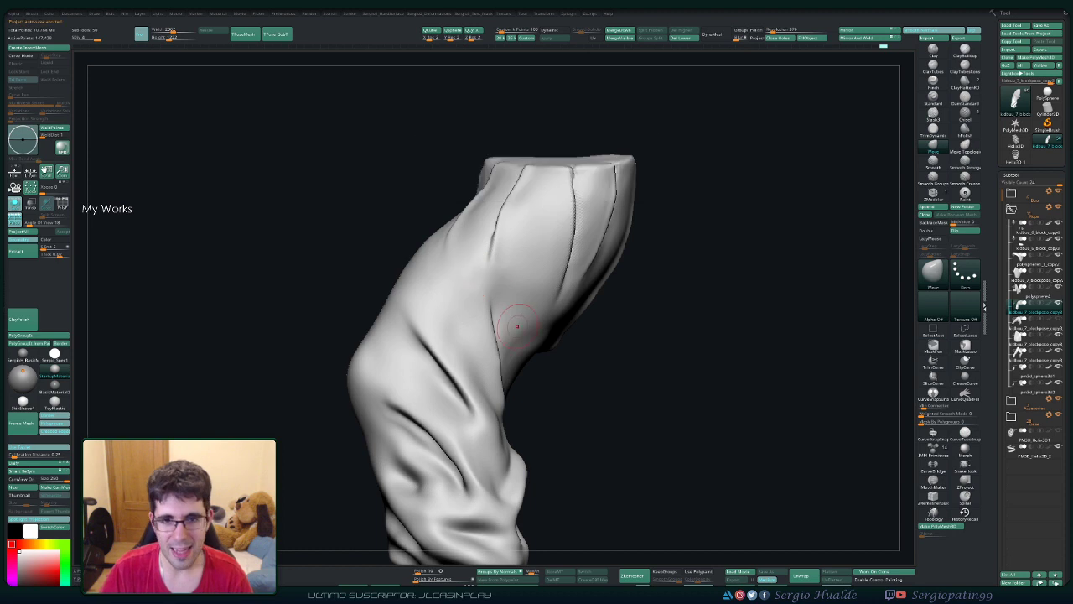
mouse_move(472, 275)
right_down()
mouse_move(494, 294)
mouse_move(520, 252)
right_up()
mouse_move(469, 309)
ctrl+right_down()
mouse_move(504, 388)
mouse_move(495, 371)
ctrl+right_up()
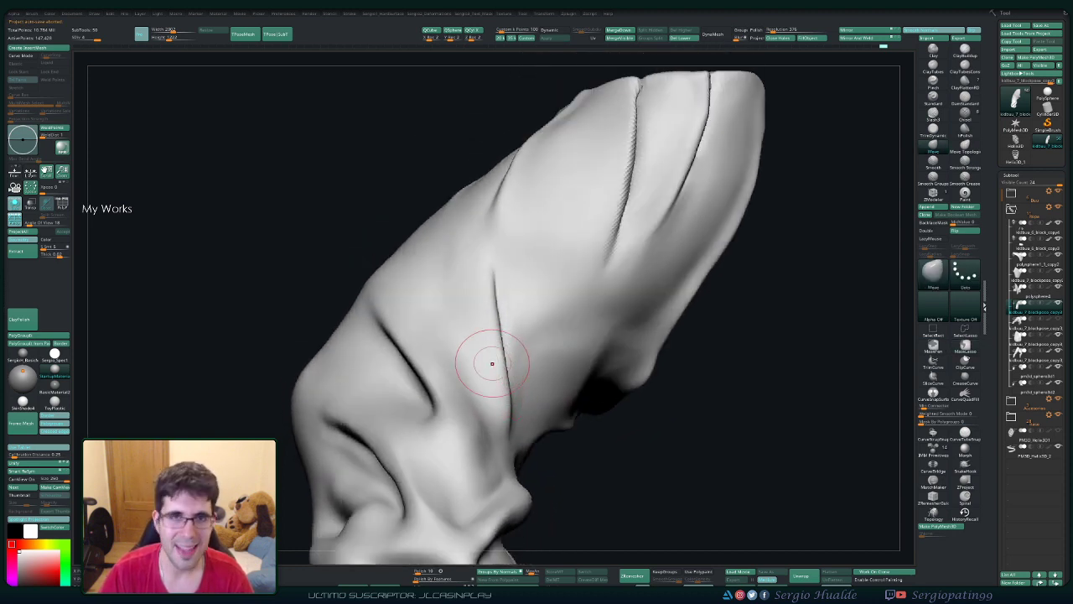
Step: Flatten the knee fold surfaces with TrimDynamic, orbiting the isolated leg to reach each crease
key(b)
key(t)
key(d)
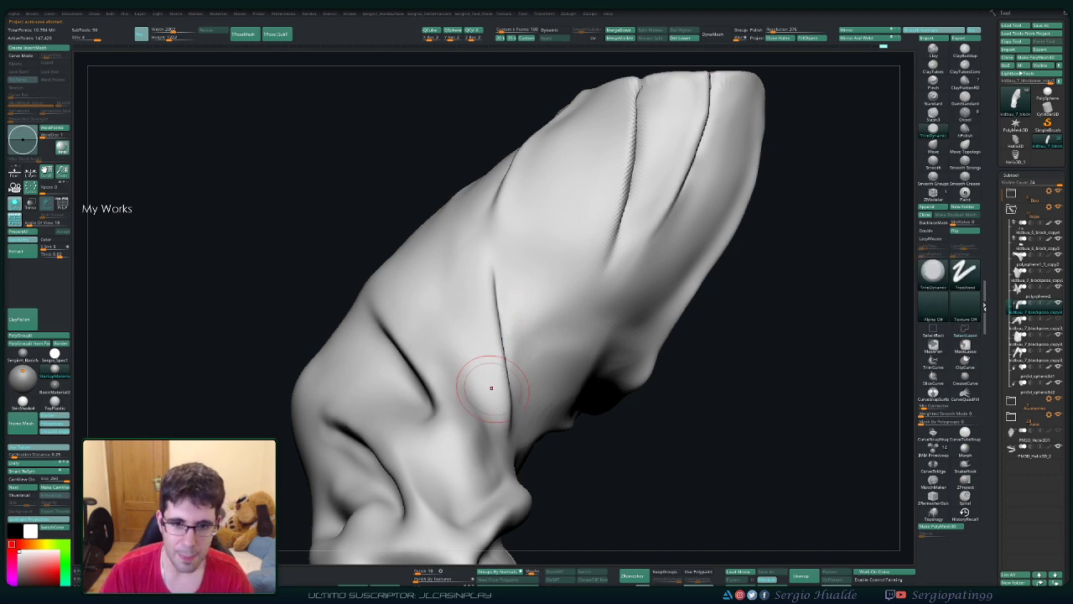
drag(478, 314, 496, 311)
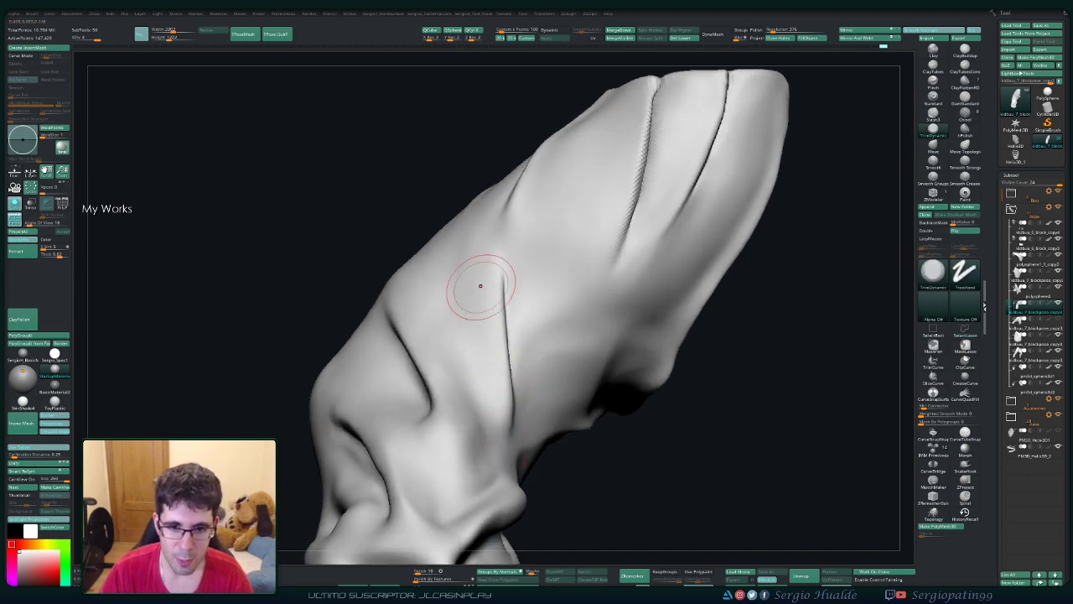
right_drag(478, 283, 491, 359)
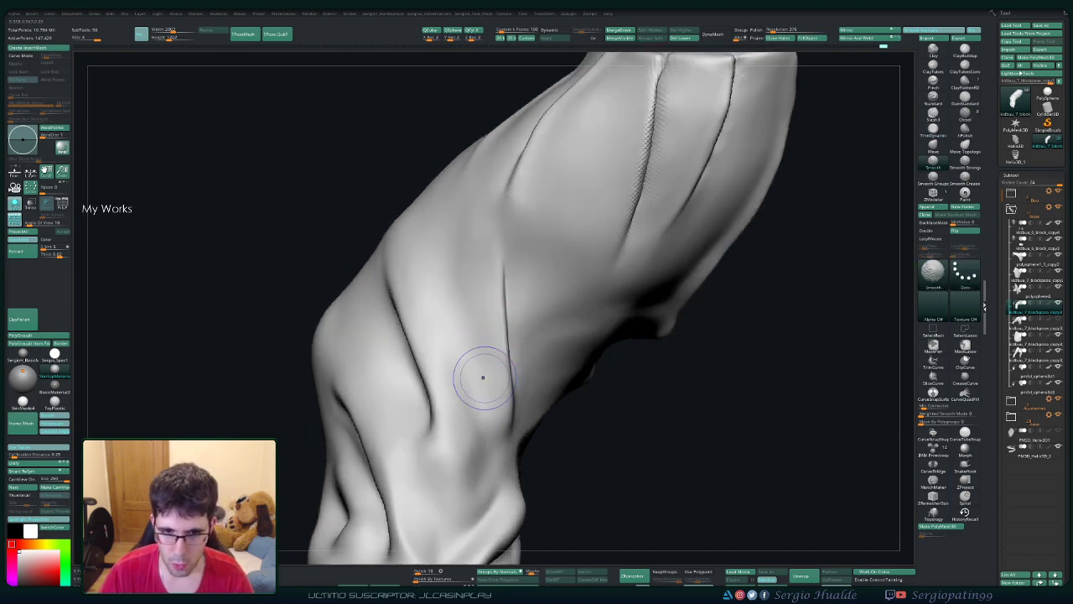
mouse_move(491, 423)
right_down()
mouse_move(479, 371)
mouse_move(529, 360)
right_up()
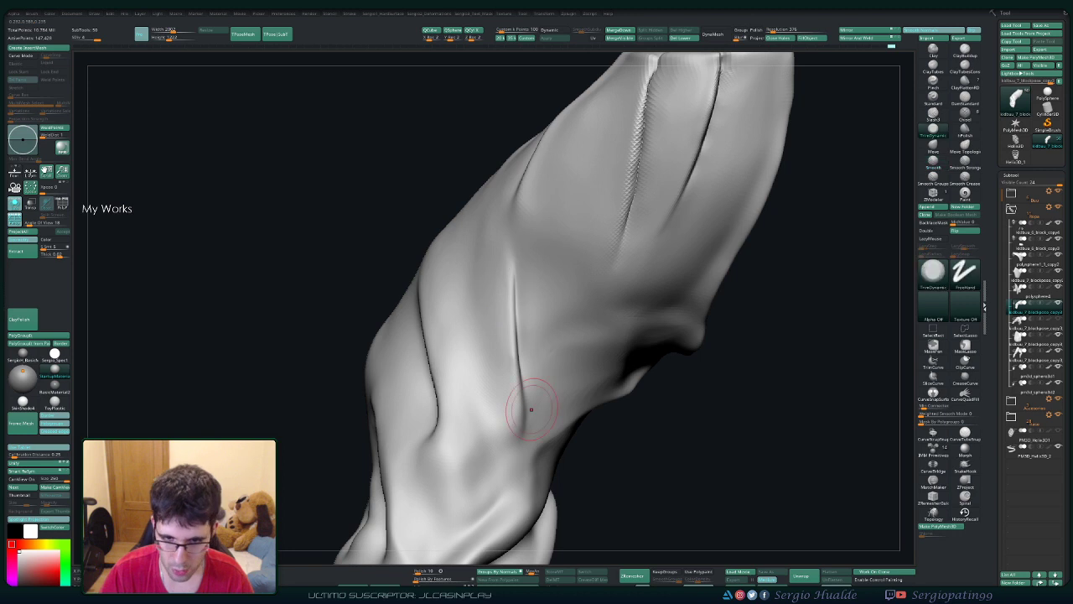
right_drag(511, 403, 527, 376)
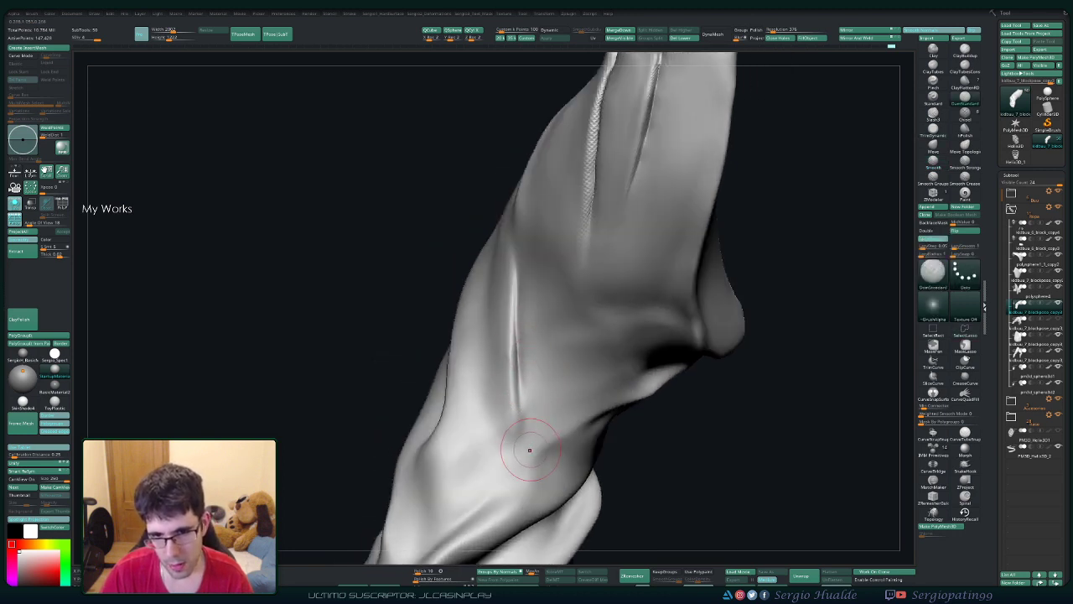
ctrl+right_drag(502, 391, 507, 329)
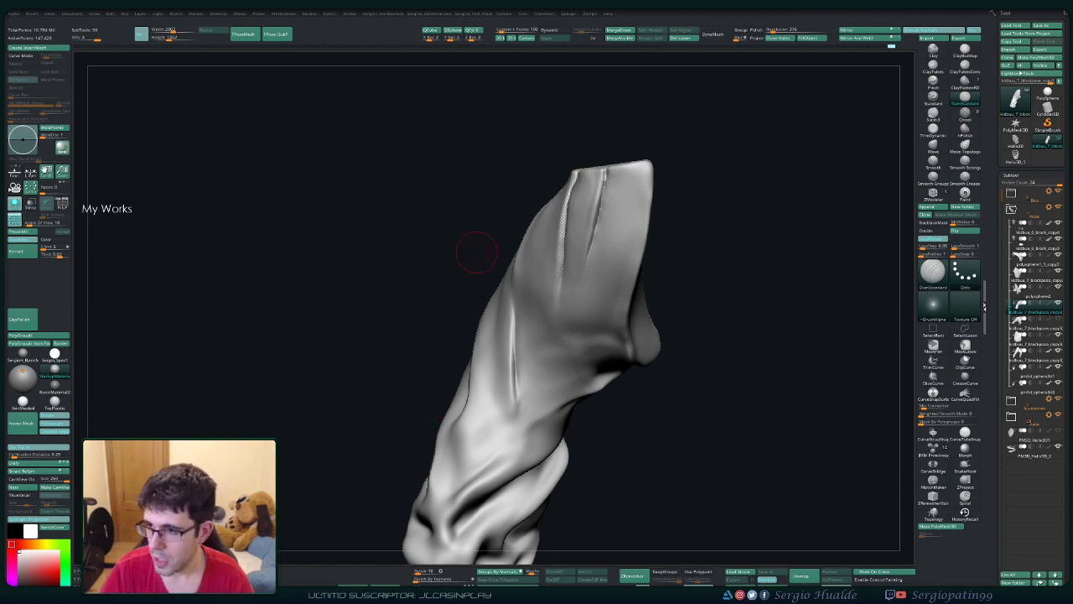
Step: Soften the faint secondary crease beside the long crease line with Smooth and Move brushes
drag(454, 265, 505, 352)
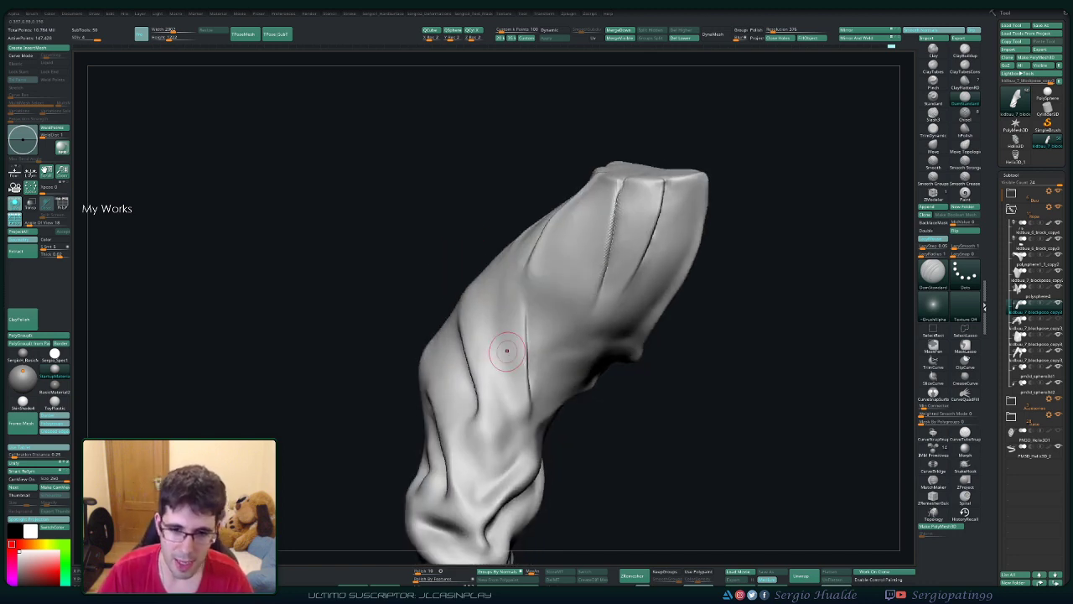
ctrl+right_drag(505, 352, 492, 370)
key(shift)
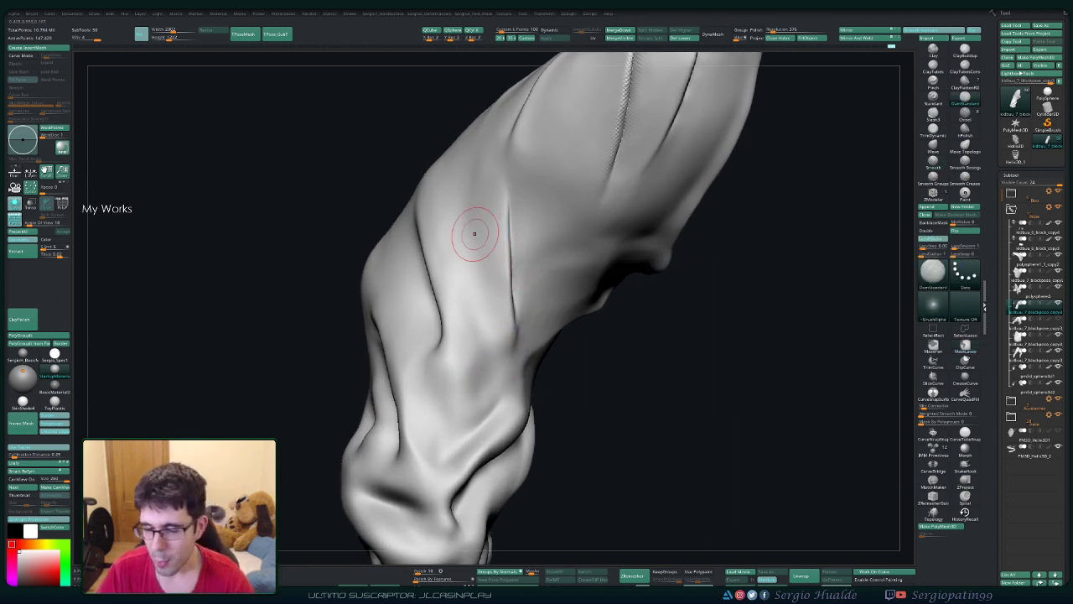
right_drag(475, 234, 491, 304)
key(b)
key(m)
key(v)
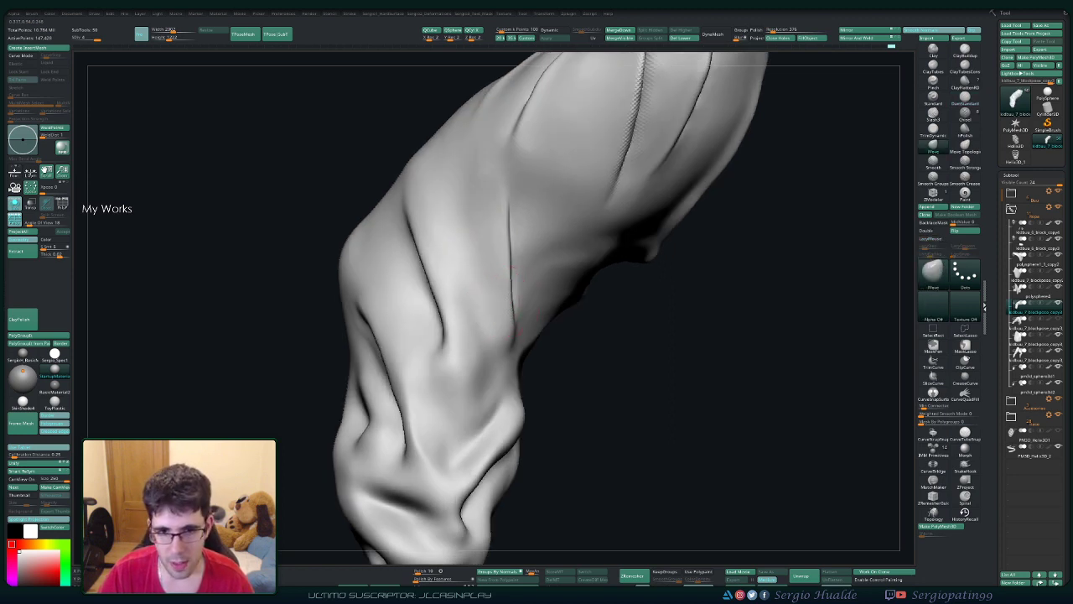
mouse_move(502, 252)
right_down()
mouse_move(519, 304)
mouse_move(475, 335)
right_up()
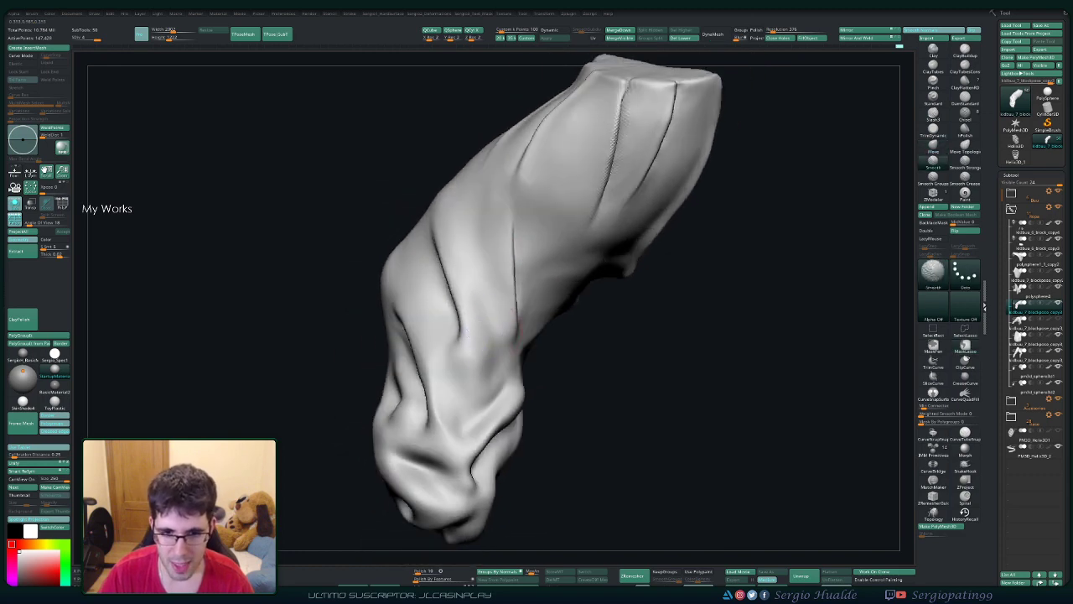
key(shift)
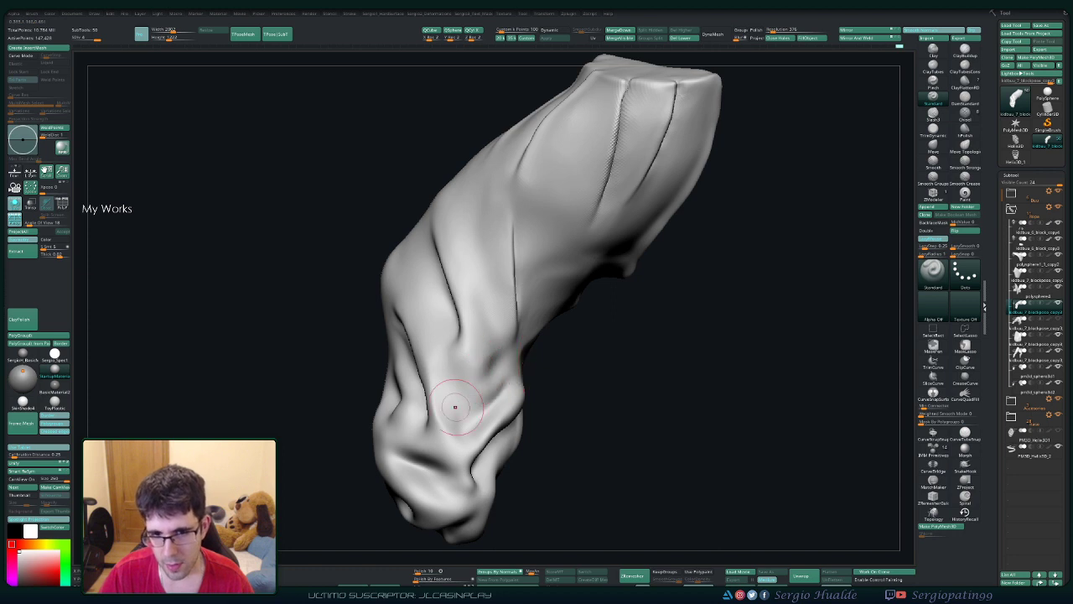
Step: Build up the lower-leg folds with Clay brush strokes along the creases
mouse_move(448, 402)
right_down()
mouse_move(487, 392)
mouse_move(497, 419)
mouse_move(469, 403)
right_up()
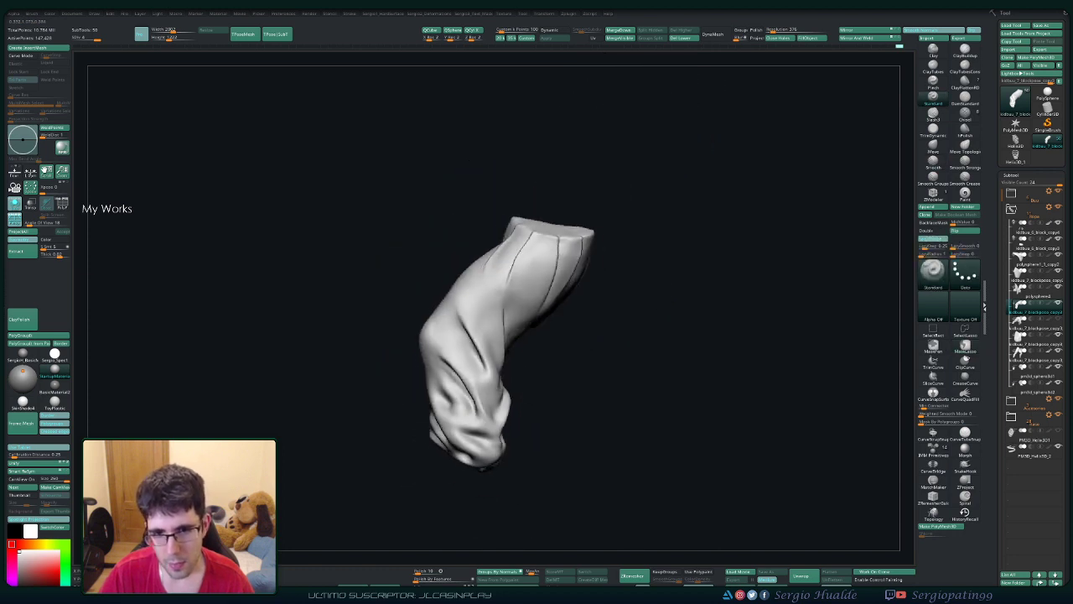
mouse_move(497, 335)
right_down()
mouse_move(626, 384)
mouse_move(595, 355)
mouse_move(599, 305)
right_up()
key(b)
key(c)
key(l)
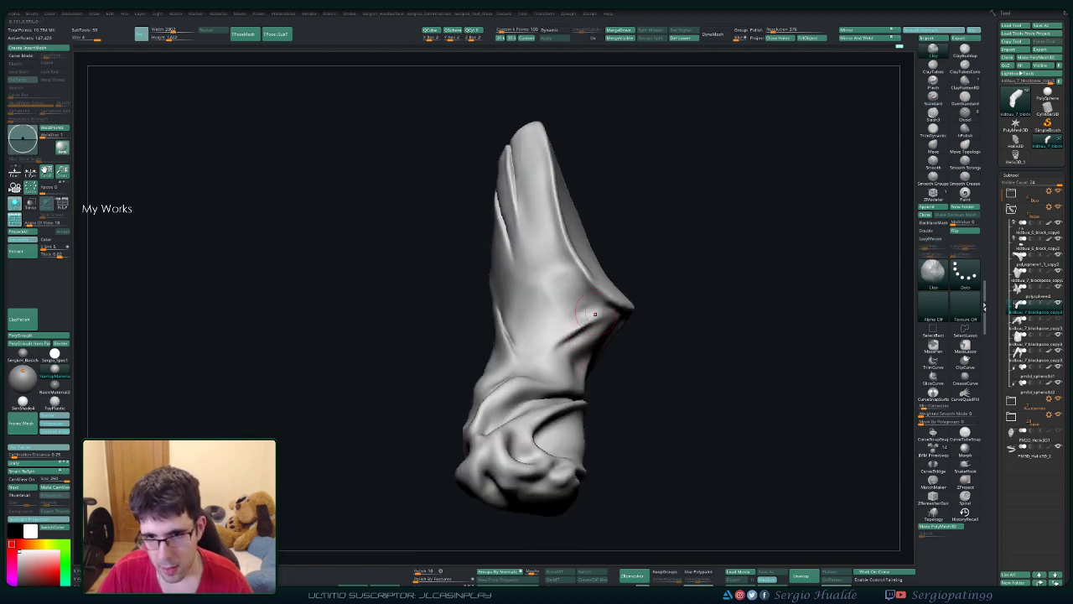
mouse_move(600, 305)
mouse_down()
mouse_move(566, 312)
mouse_move(537, 335)
mouse_move(555, 347)
mouse_move(522, 359)
mouse_up()
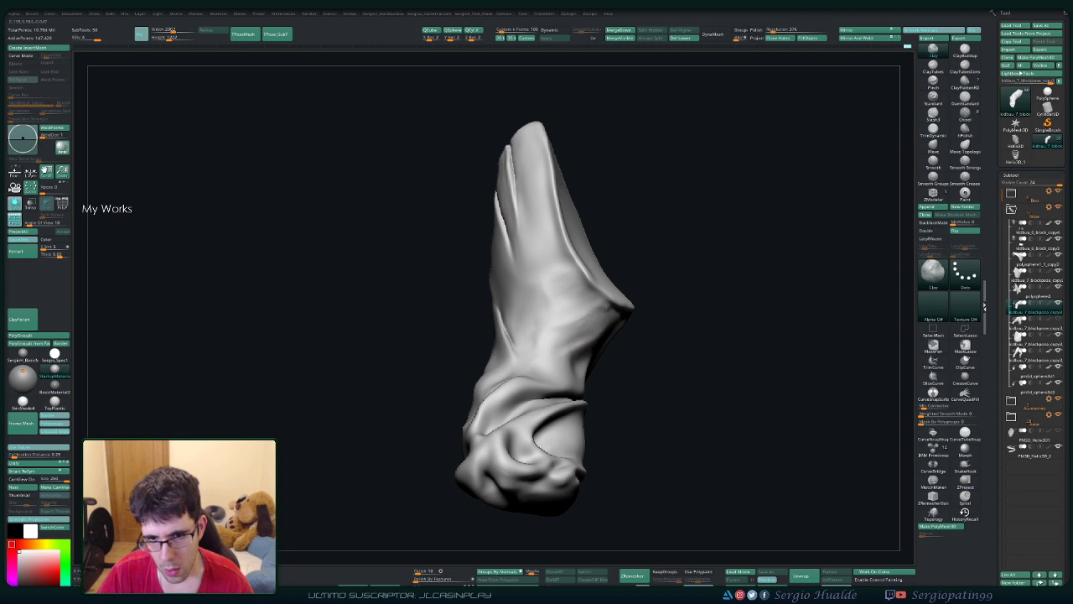
mouse_move(591, 289)
mouse_down()
mouse_move(557, 304)
mouse_move(606, 300)
mouse_up()
Step: Smooth the new clay folds, orbiting the leg to inspect them from several angles
key(shift)
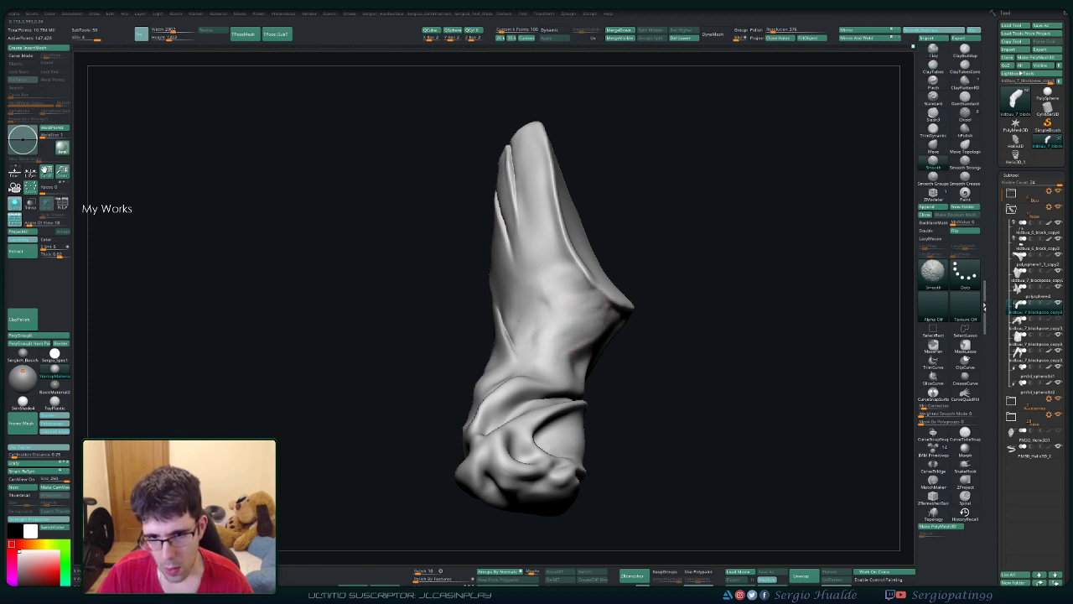
drag(637, 302, 541, 311)
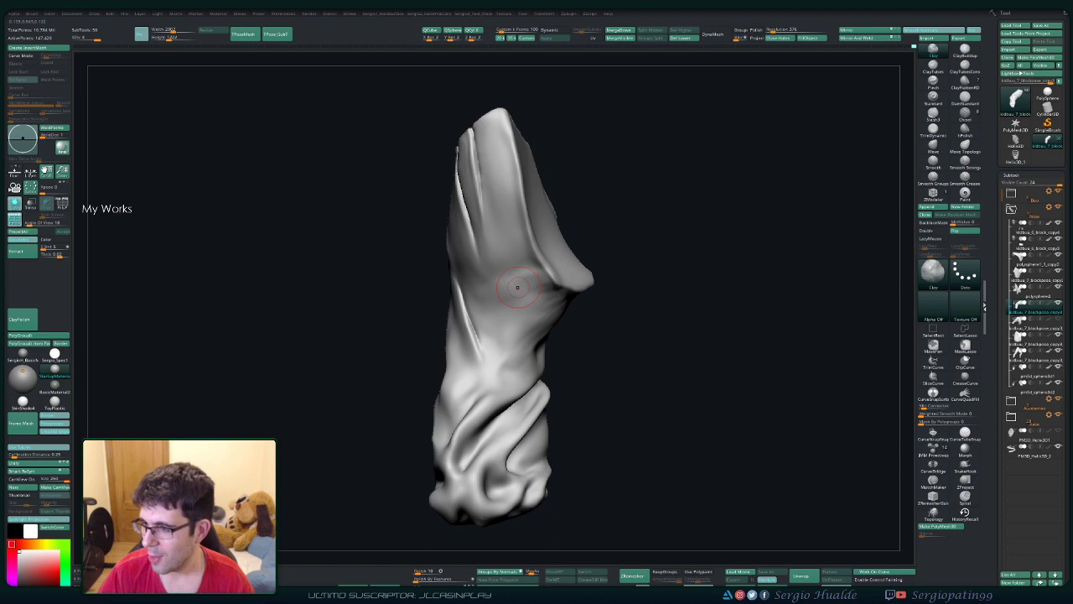
right_drag(522, 285, 537, 251)
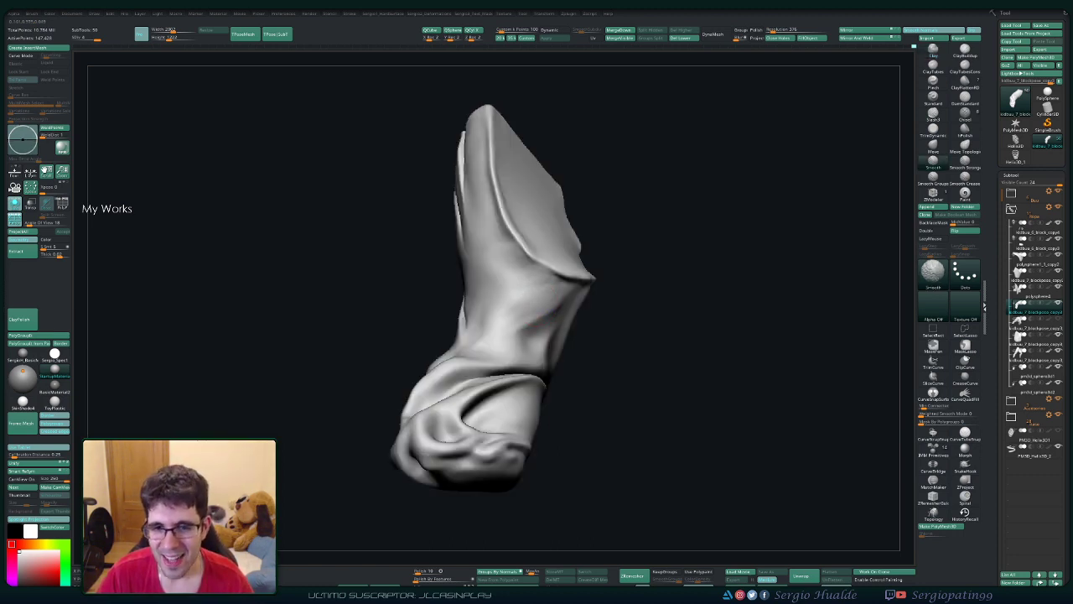
mouse_move(536, 302)
right_down()
mouse_move(558, 312)
mouse_move(555, 291)
right_up()
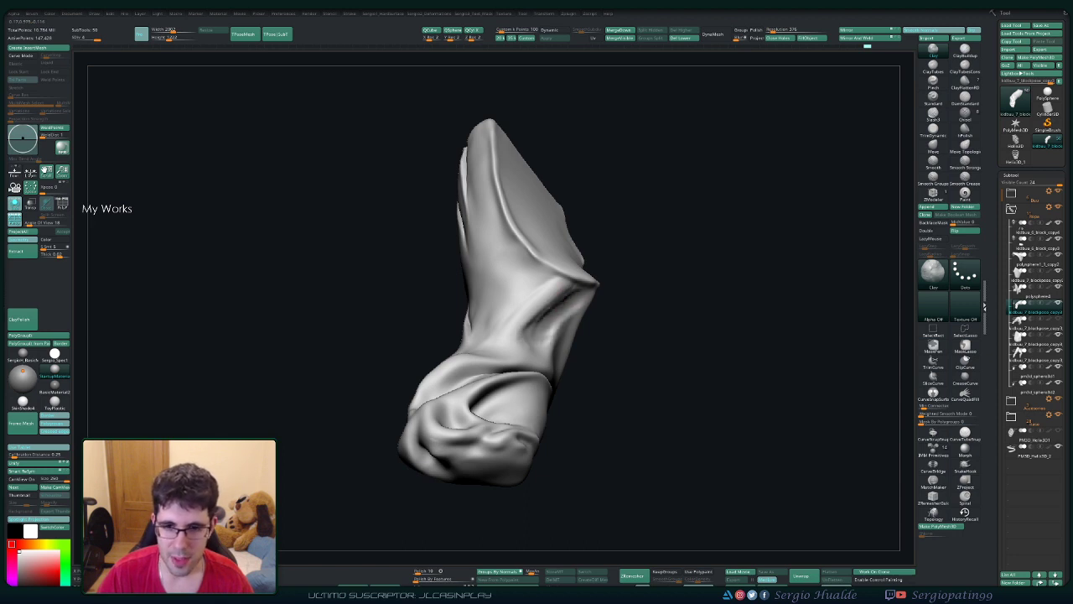
right_drag(553, 298, 536, 301)
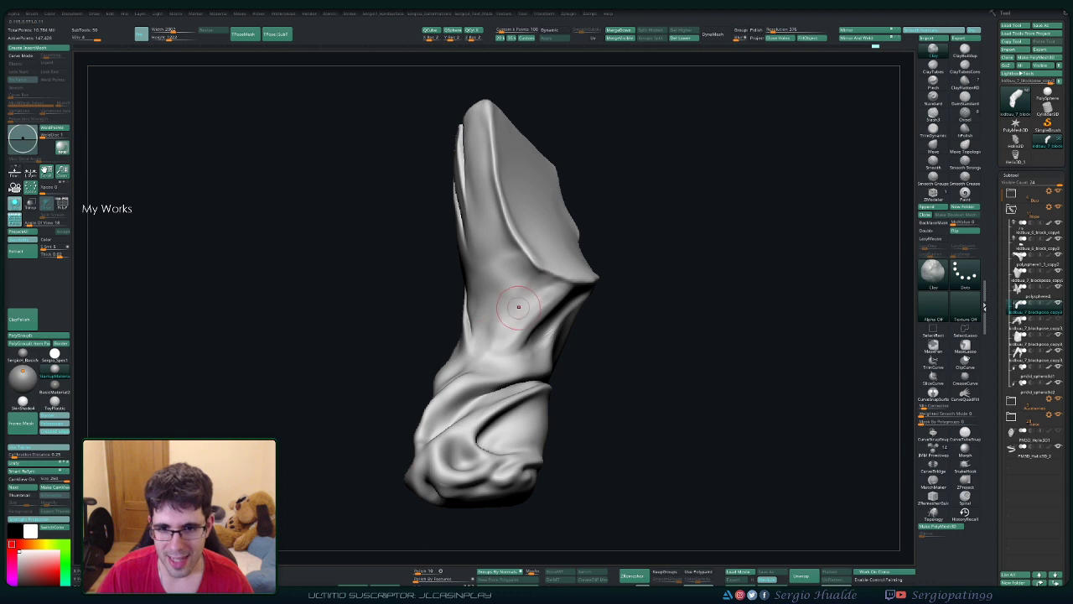
shift+drag(514, 311, 544, 285)
mouse_move(528, 335)
right_down()
mouse_move(512, 355)
mouse_move(519, 283)
mouse_move(503, 278)
right_up()
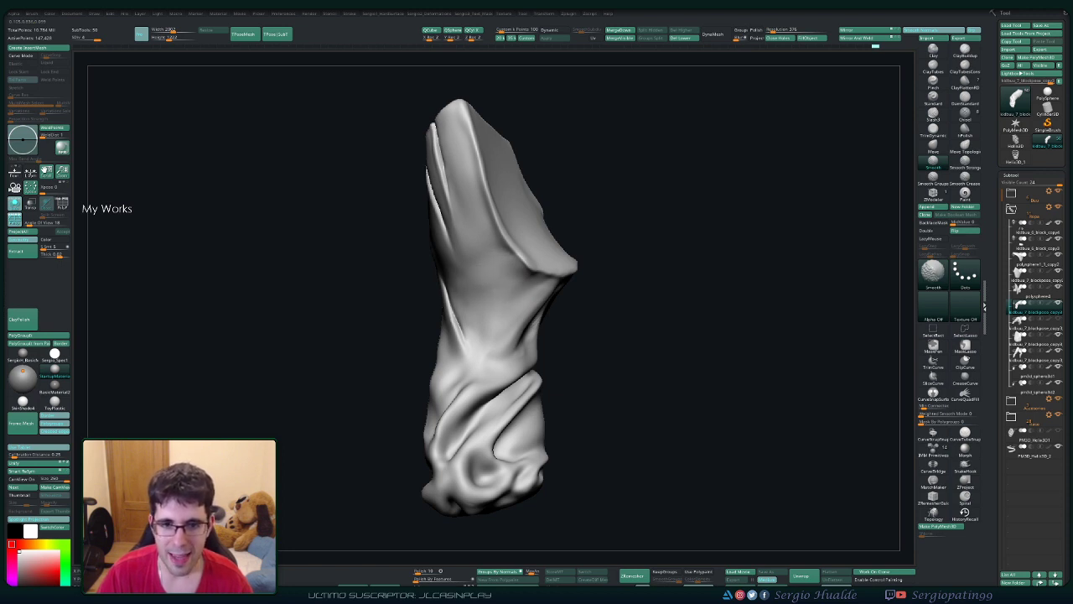
mouse_move(506, 279)
right_down()
mouse_move(537, 274)
mouse_move(506, 293)
mouse_move(551, 318)
mouse_move(618, 228)
right_up()
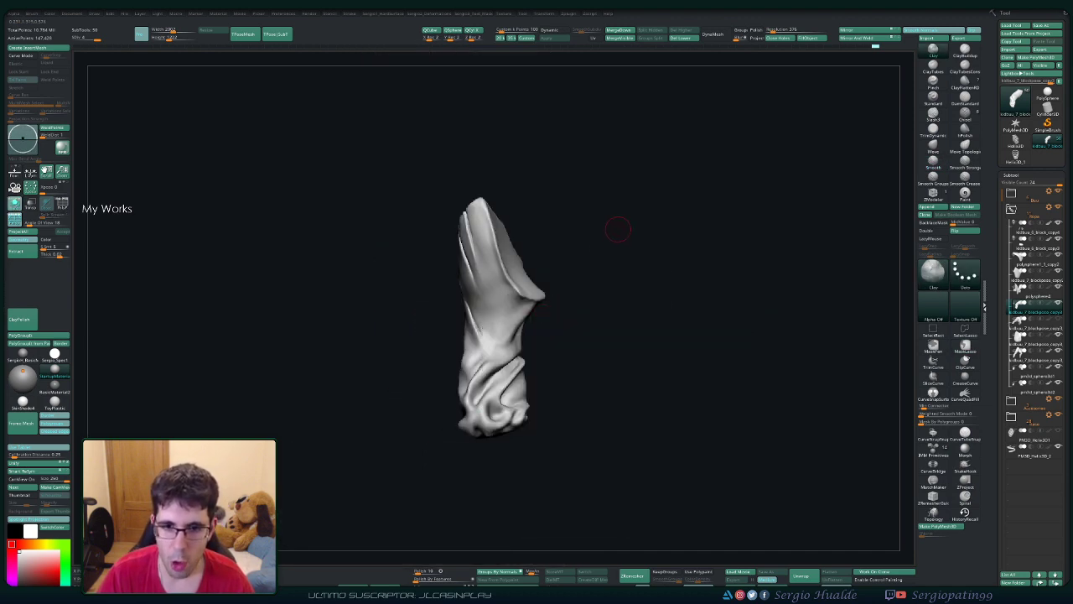
Step: Unhide the pants parts and view the full statue with its base from two angles
ctrl+shift+click(618, 228)
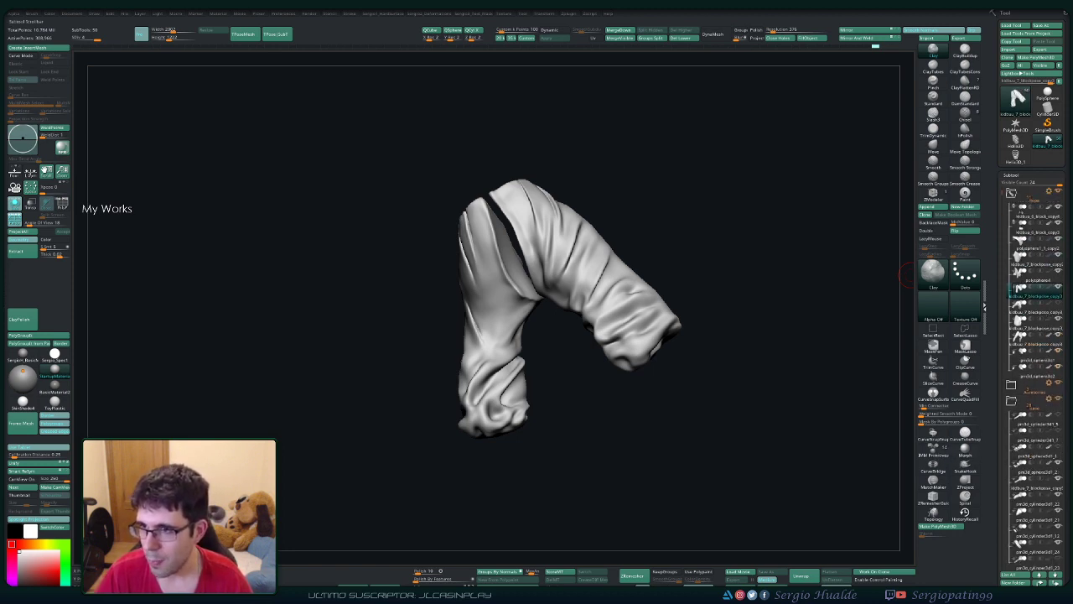
scroll(984, 306, down, 5)
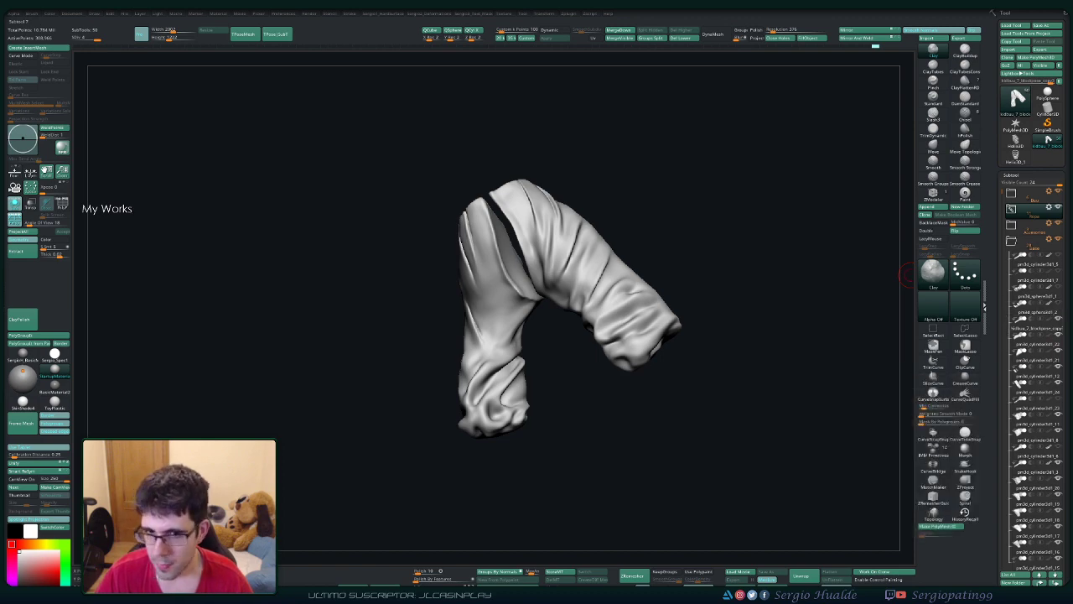
key(shift+alt+s)
drag(766, 273, 611, 325)
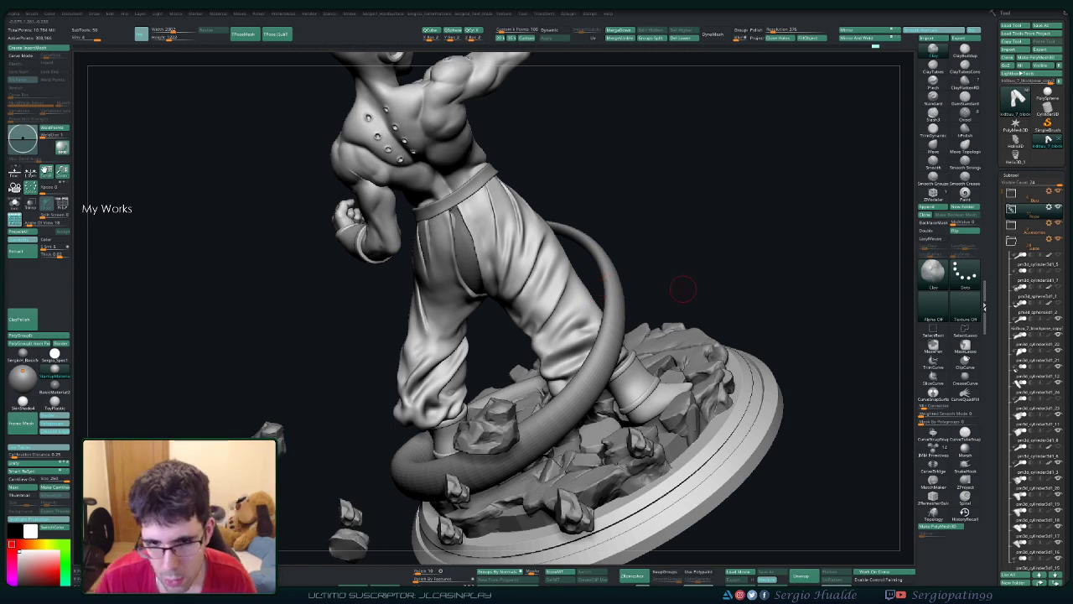
mouse_move(712, 270)
mouse_down()
mouse_move(561, 213)
mouse_move(577, 277)
mouse_move(554, 337)
mouse_move(543, 324)
mouse_up()
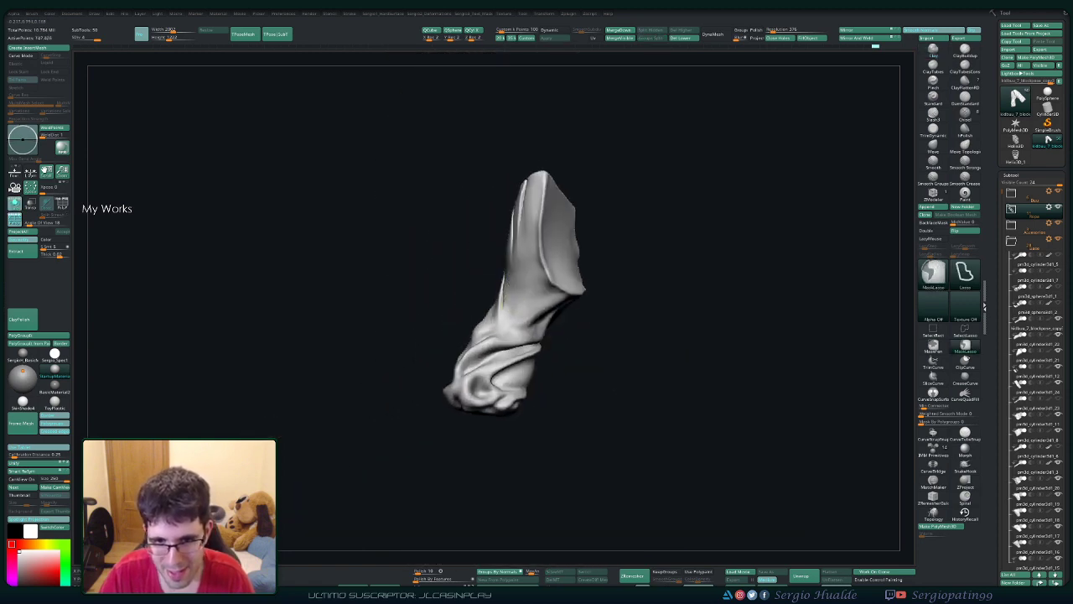
Step: Frame the isolated pant leg and ready the Standard and Smooth sculpting brushes
key(f)
key(b)
key(s)
key(t)
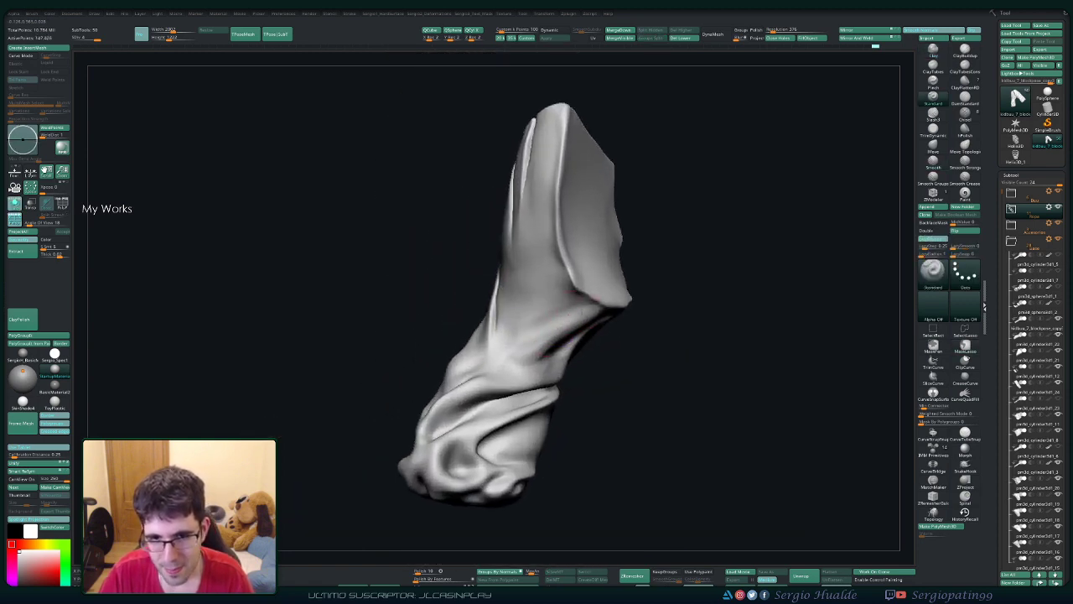
key(b)
key(s)
key(m)
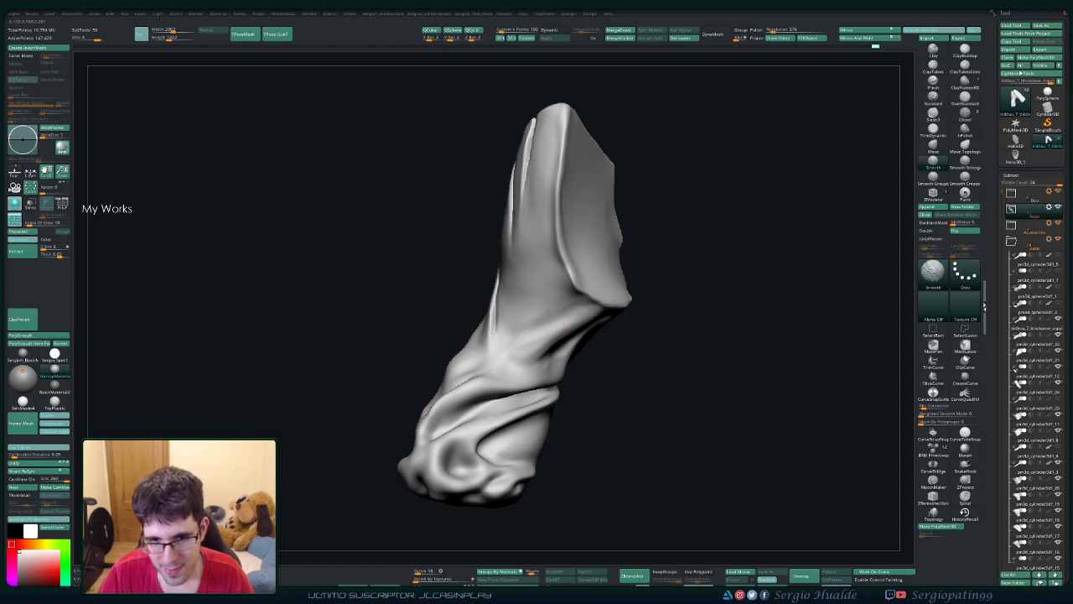
drag(537, 336, 529, 342)
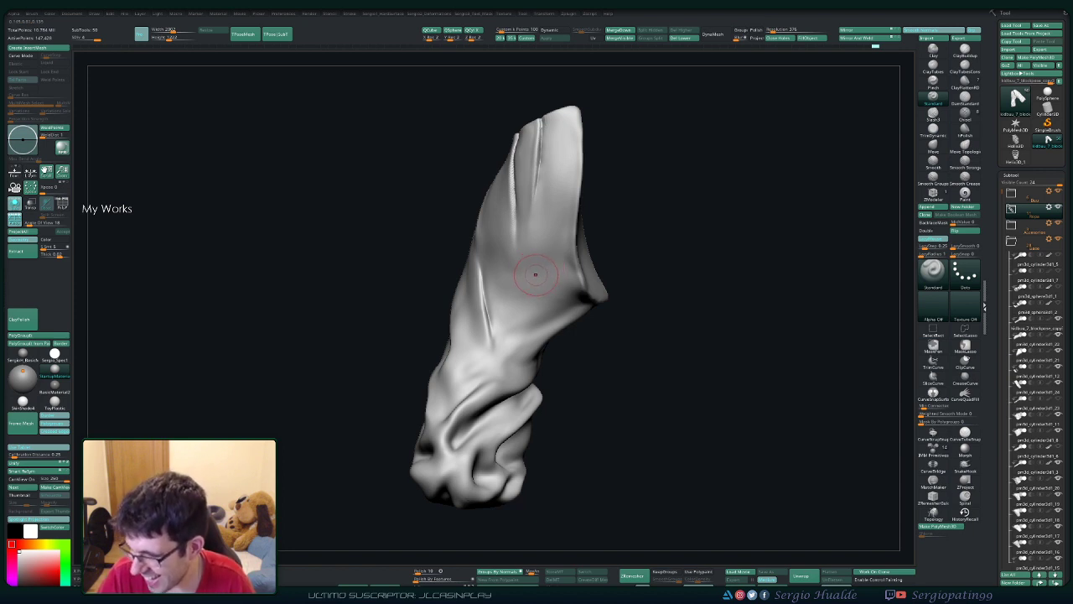
Step: Undo the last five sculpt changes on the pant leg
key(ctrl+z)
key(ctrl+z)
key(ctrl+z)
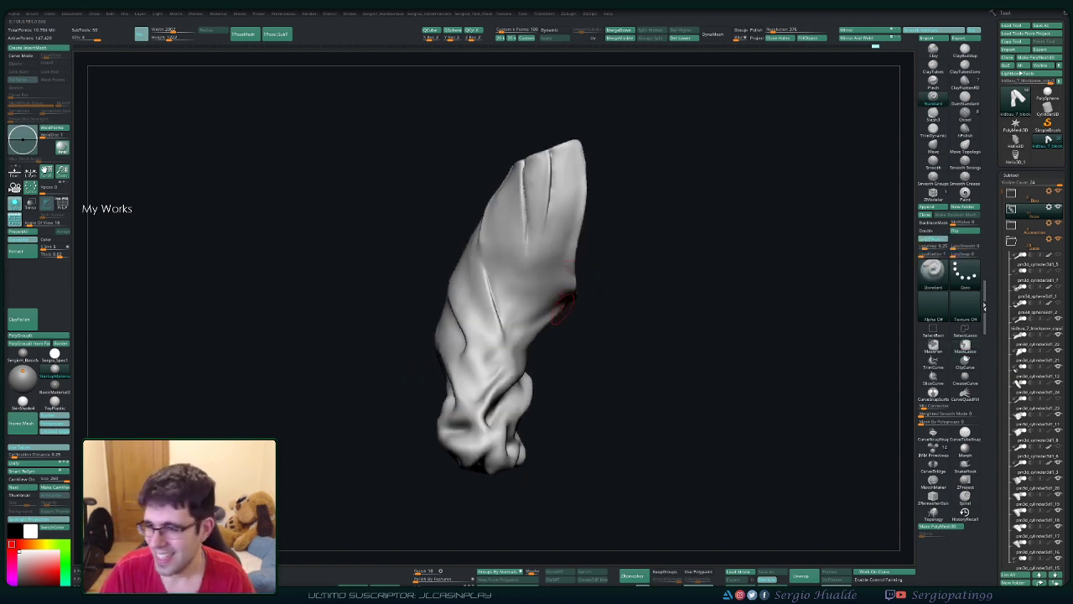
key(ctrl+z)
key(ctrl+z)
key(ctrl+z)
key(ctrl+z)
key(ctrl+z)
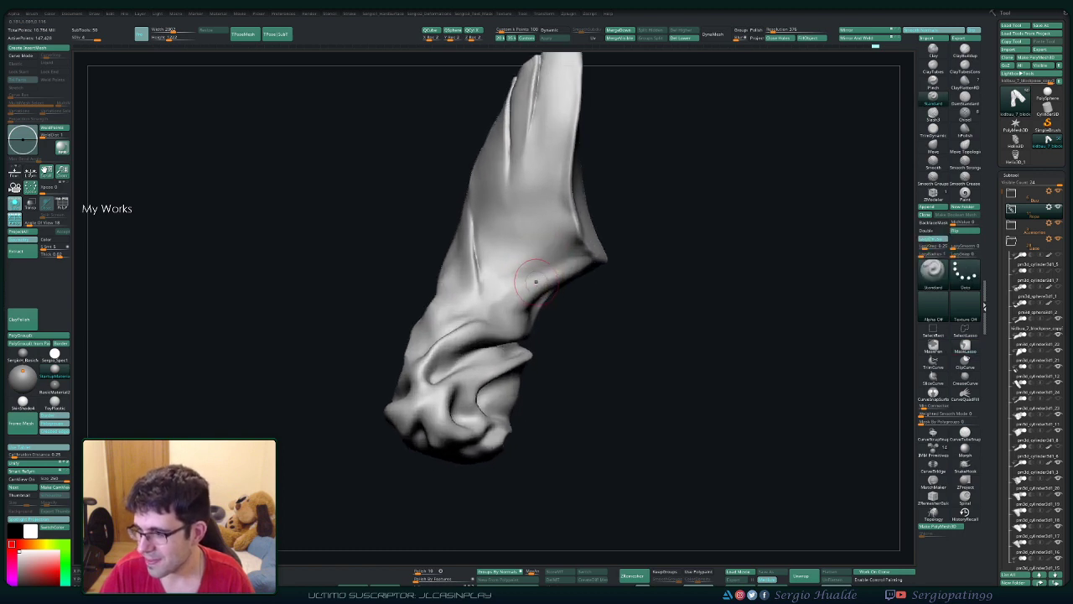
key(ctrl+z)
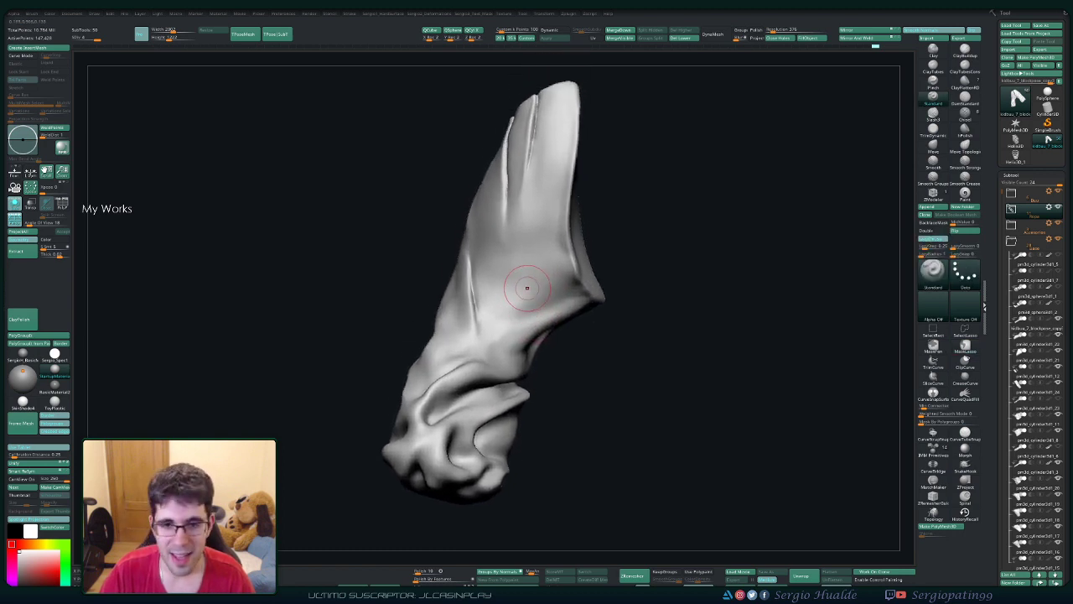
key(ctrl+z)
key(ctrl+z)
key(ctrl+z)
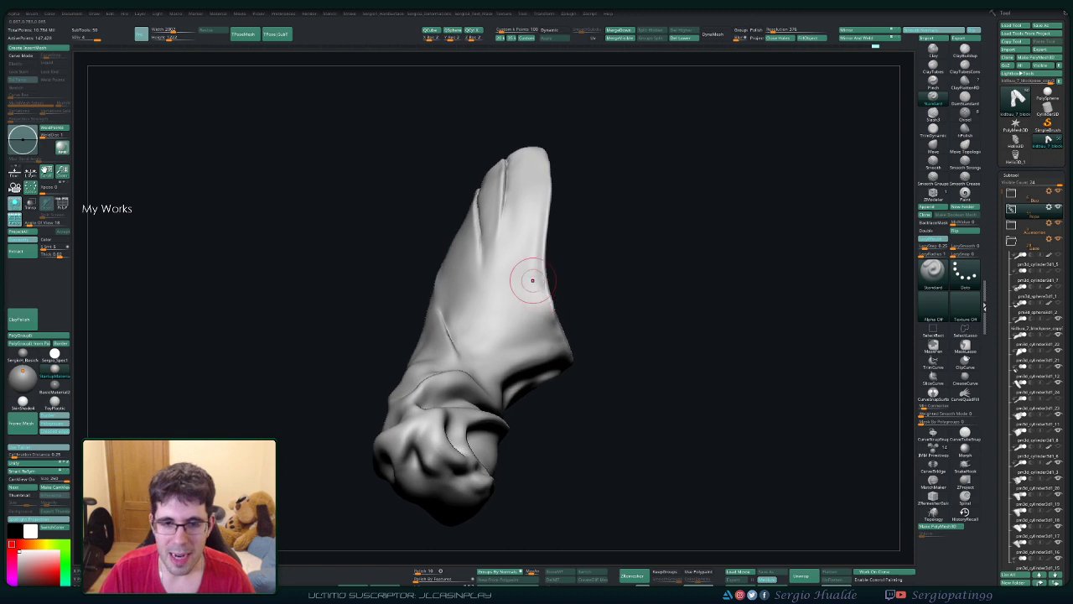
key(ctrl+z)
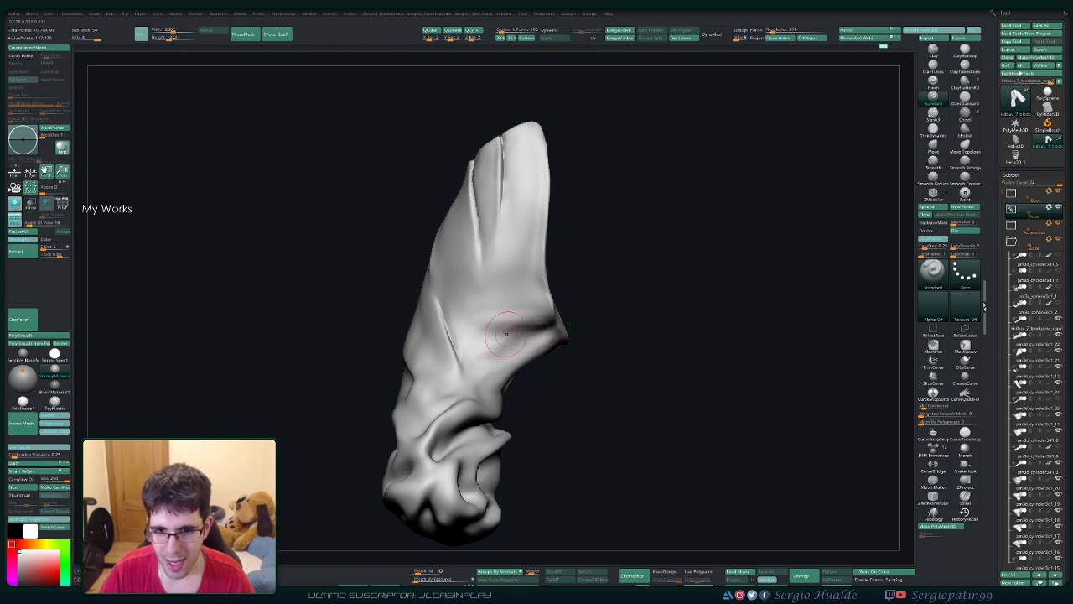
Step: Smooth the crease of the flared fold on the upper leg while orbiting
key(shift)
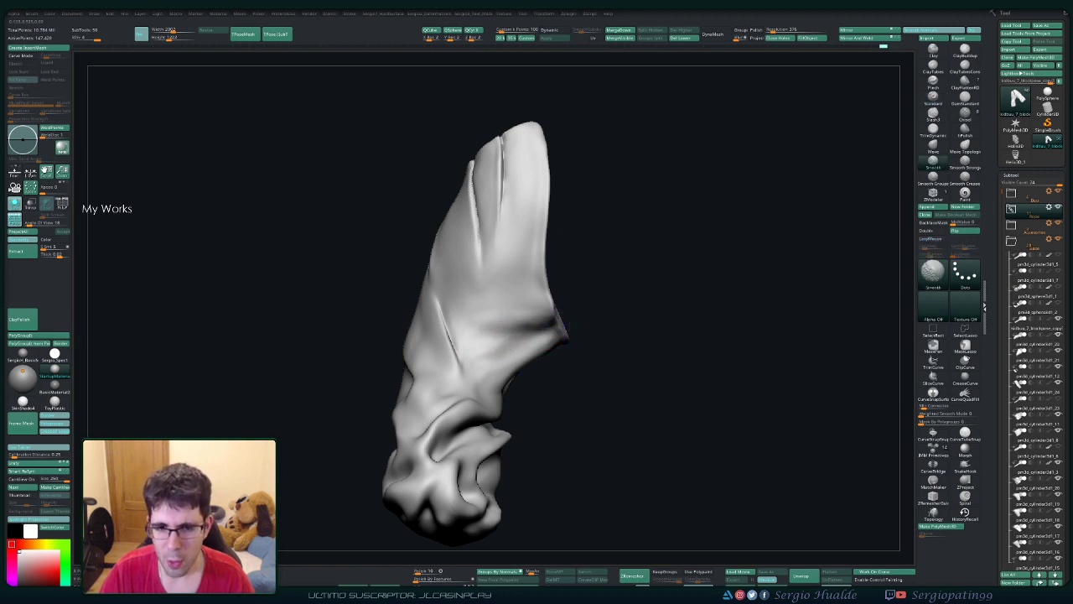
drag(654, 335, 525, 328)
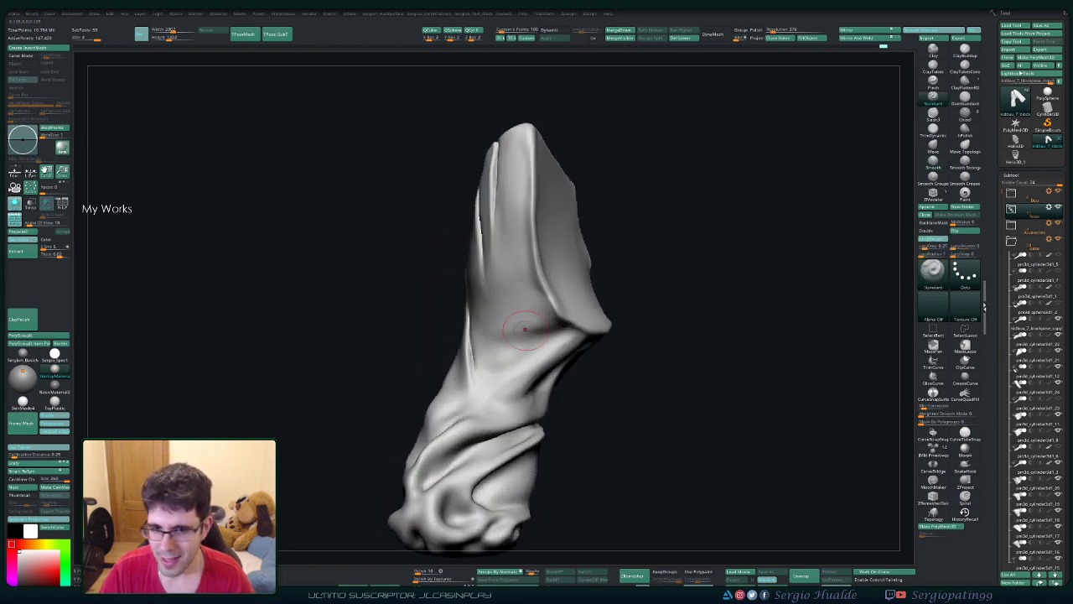
right_drag(561, 319, 566, 318)
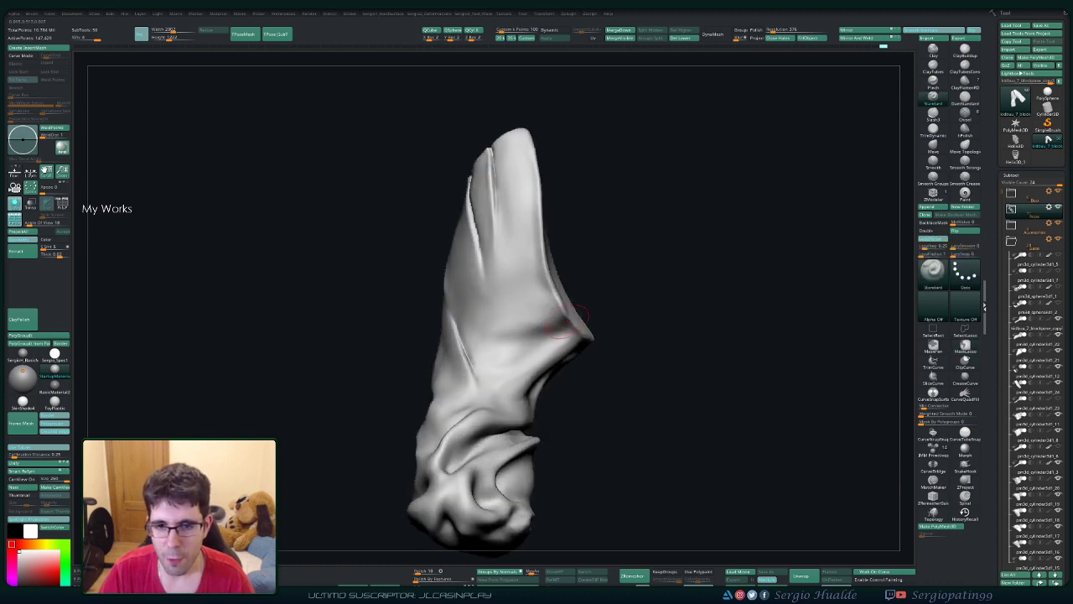
key(shift)
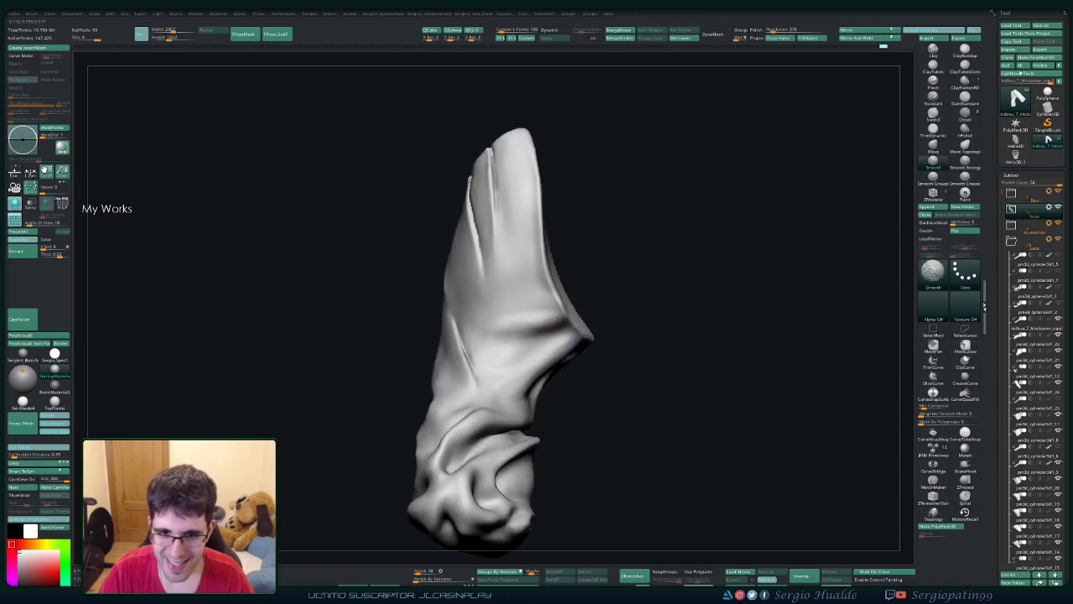
right_drag(550, 335, 576, 313)
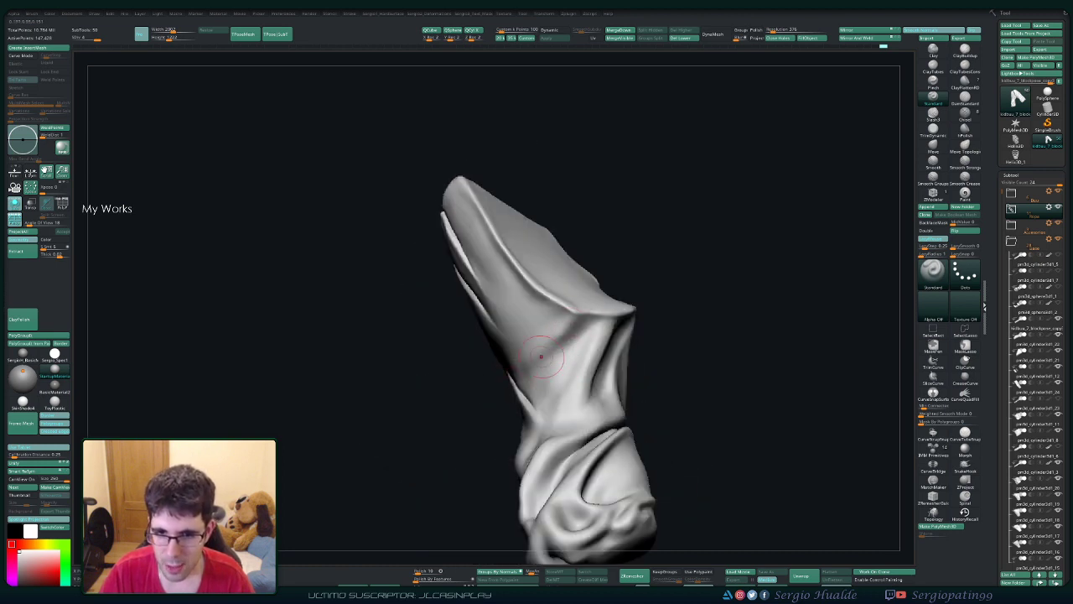
Step: Carve the crease under the flared fold with DamStandard and Standard, then smooth it
right_drag(541, 356, 574, 344)
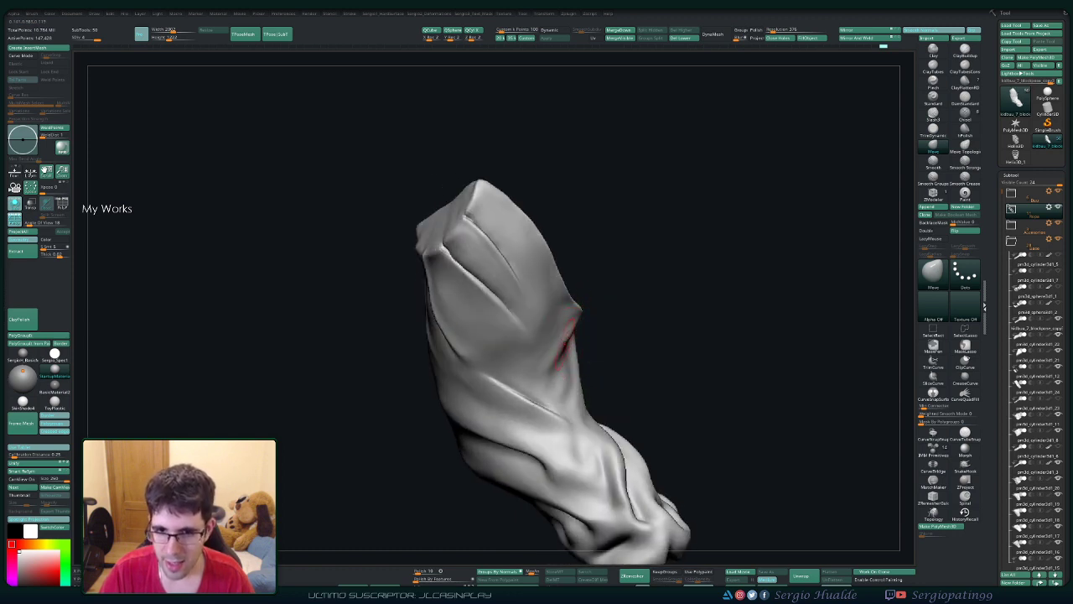
mouse_move(558, 345)
right_down()
mouse_move(546, 343)
mouse_move(587, 342)
right_up()
key(b)
key(d)
key(s)
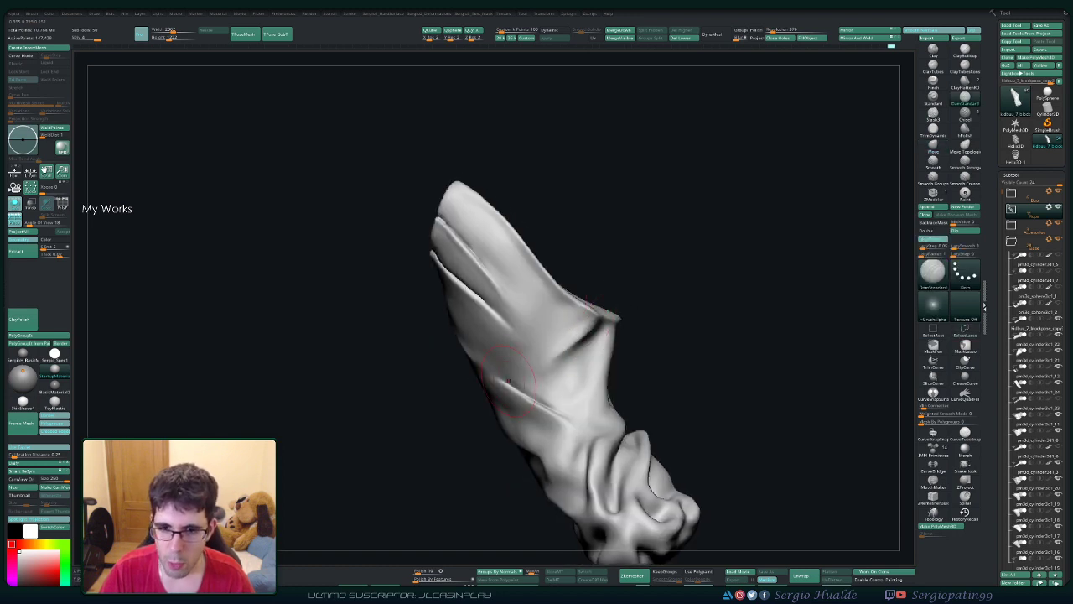
key(b)
key(s)
key(t)
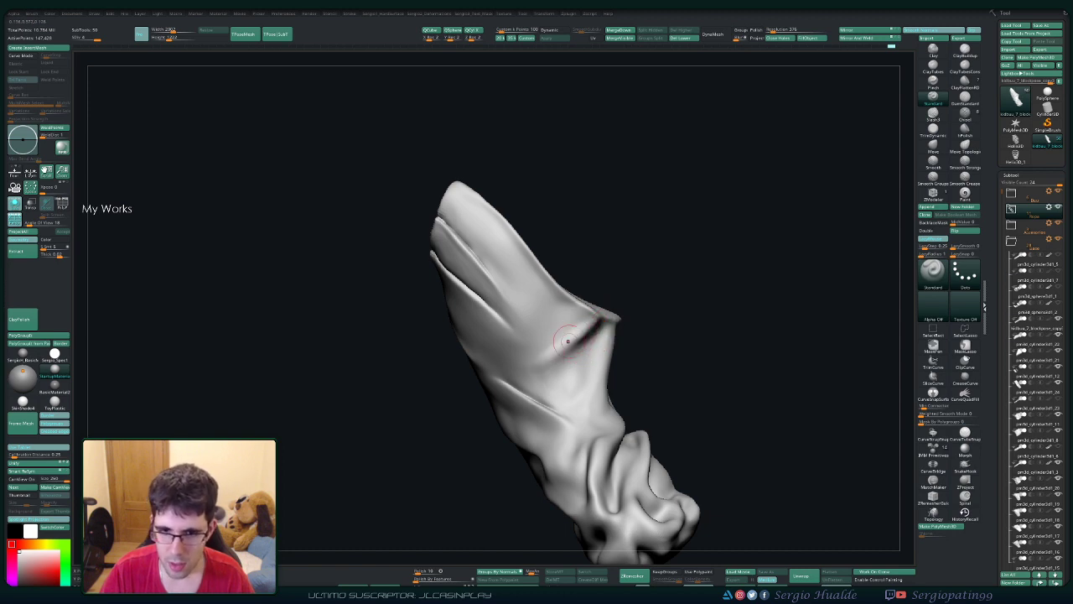
key(shift)
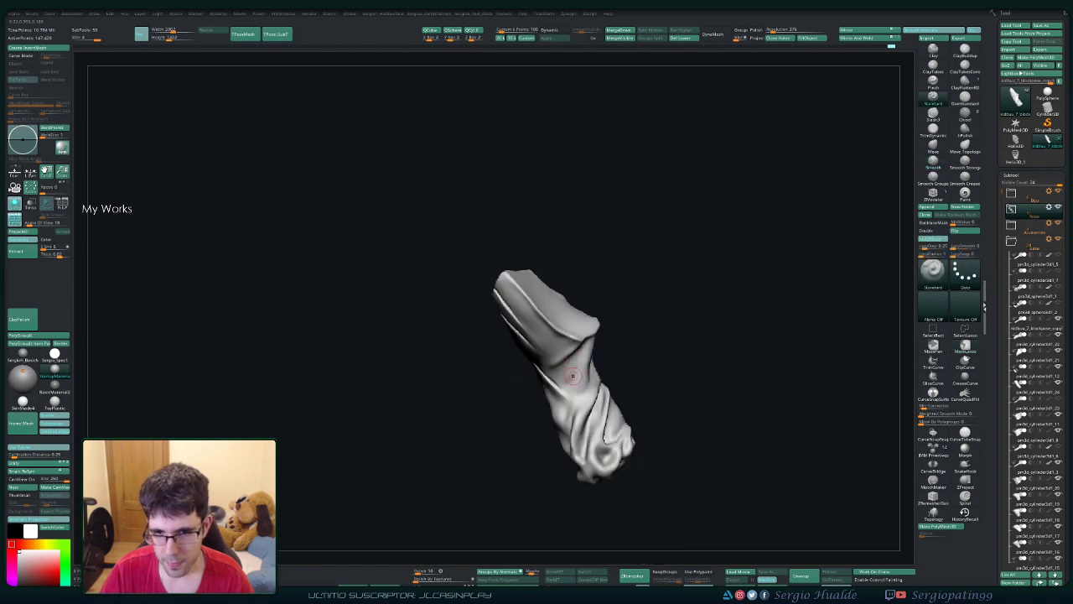
Step: Build up the crease with the Clay brush and blend it into the surrounding cloth
mouse_move(594, 359)
right_down()
mouse_move(602, 364)
mouse_move(545, 377)
right_up()
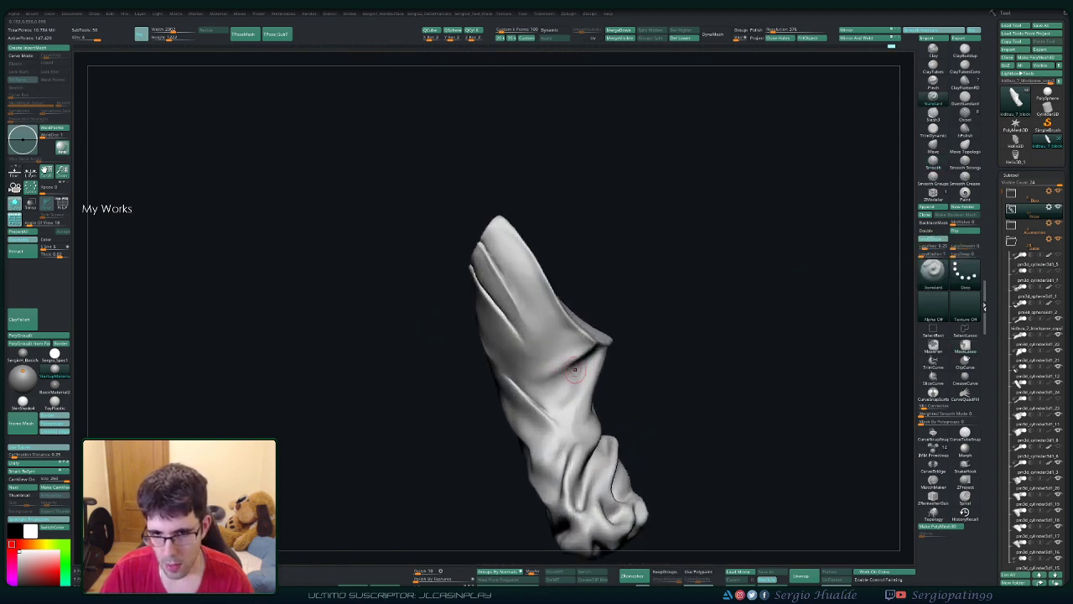
key(b)
key(c)
key(l)
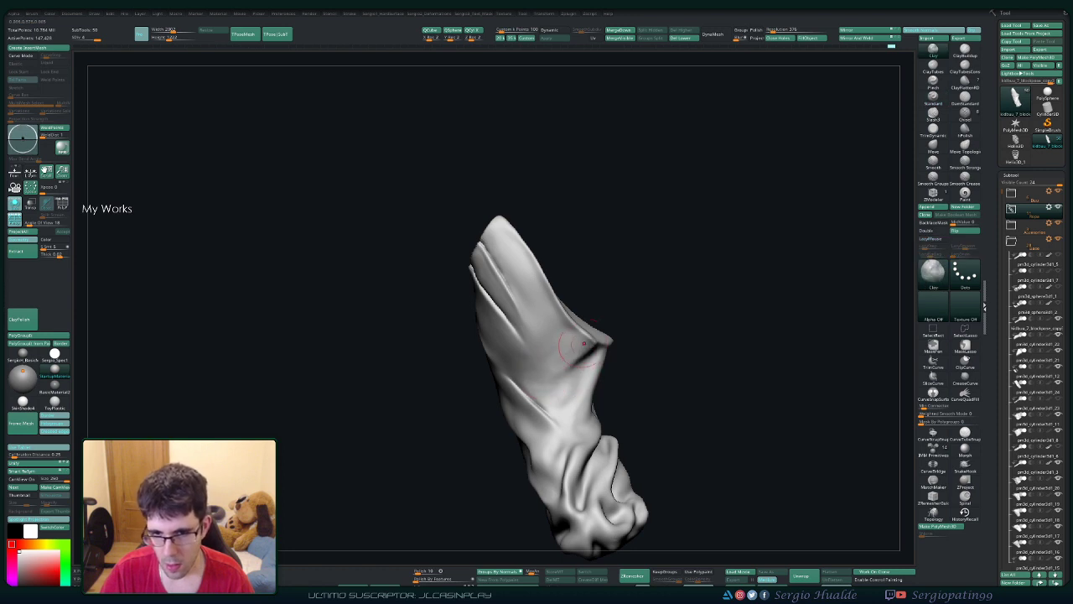
right_drag(584, 343, 580, 366)
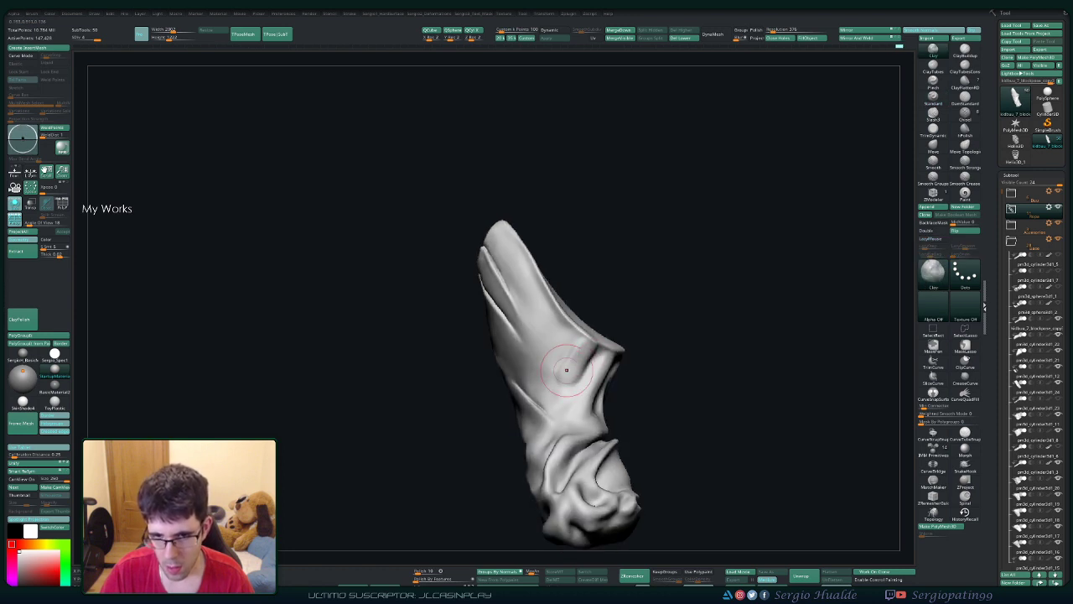
key(ctrl)
Step: Turn Solo off and orbit the full statue to check the pants against legs and tail
key(shift)
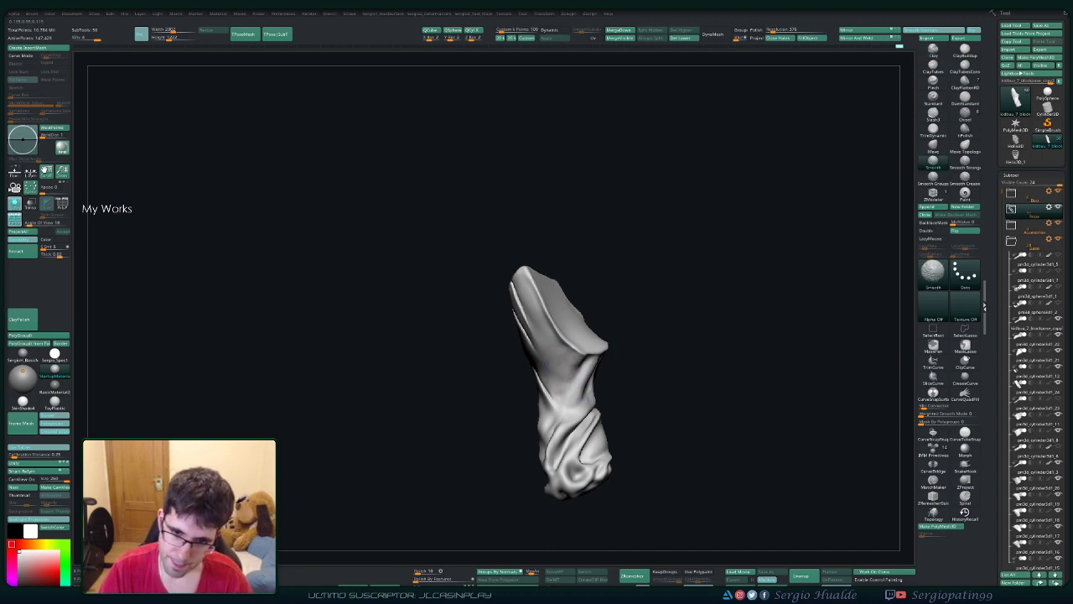
ctrl+scroll(549, 357, down, 2)
mouse_move(549, 357)
right_down()
mouse_move(556, 360)
mouse_move(557, 261)
mouse_move(531, 332)
right_up()
ctrl+scroll(558, 261, up, 2)
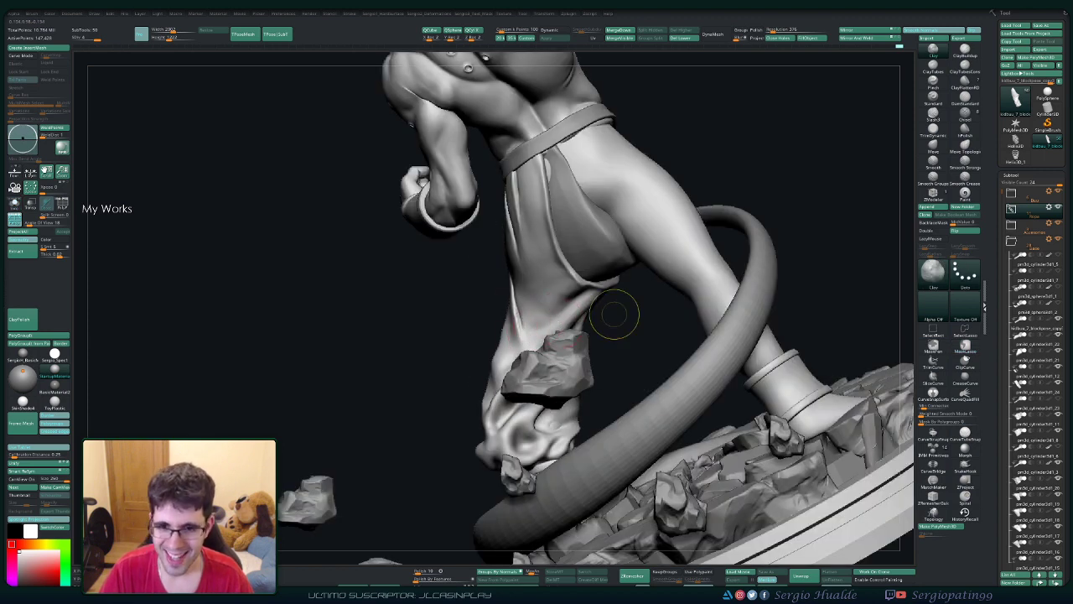
mouse_move(614, 313)
right_down()
mouse_move(578, 335)
mouse_move(566, 288)
mouse_move(523, 311)
mouse_move(537, 331)
mouse_move(545, 340)
mouse_move(497, 193)
mouse_move(557, 231)
mouse_move(538, 266)
right_up()
key(alt+s)
key(alt+s)
key(b)
key(m)
key(v)
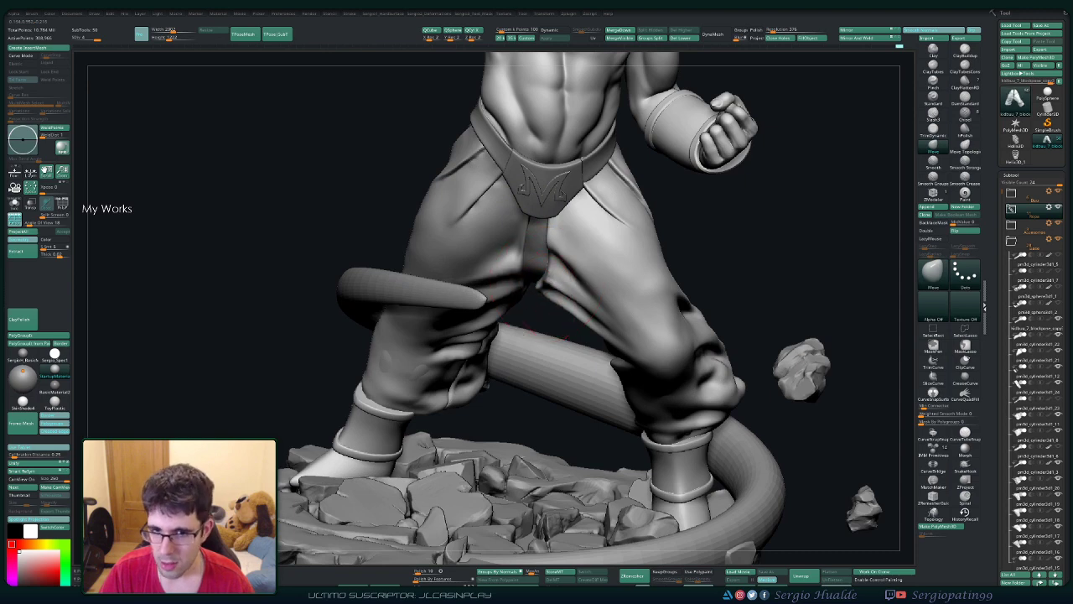
mouse_move(553, 335)
right_down()
mouse_move(544, 297)
mouse_move(570, 285)
mouse_move(544, 285)
right_up()
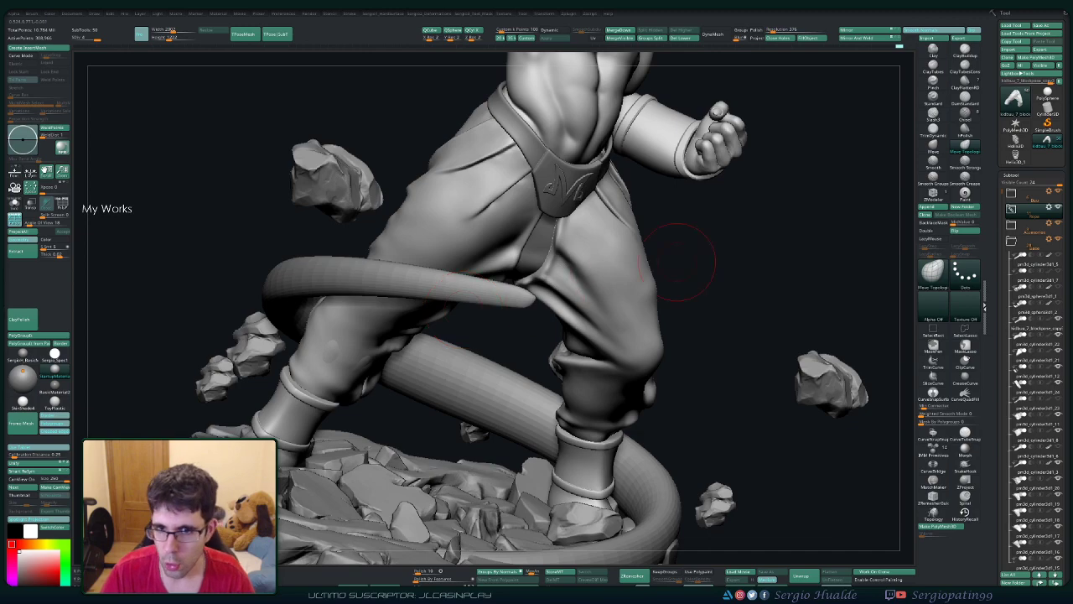
Step: Solo the pants and reshape the folds around the knees and crotch while orbiting the legs
drag(463, 310, 503, 276)
mouse_move(754, 252)
mouse_down()
mouse_move(721, 277)
mouse_move(453, 281)
mouse_up()
ctrl+shift+click(449, 279)
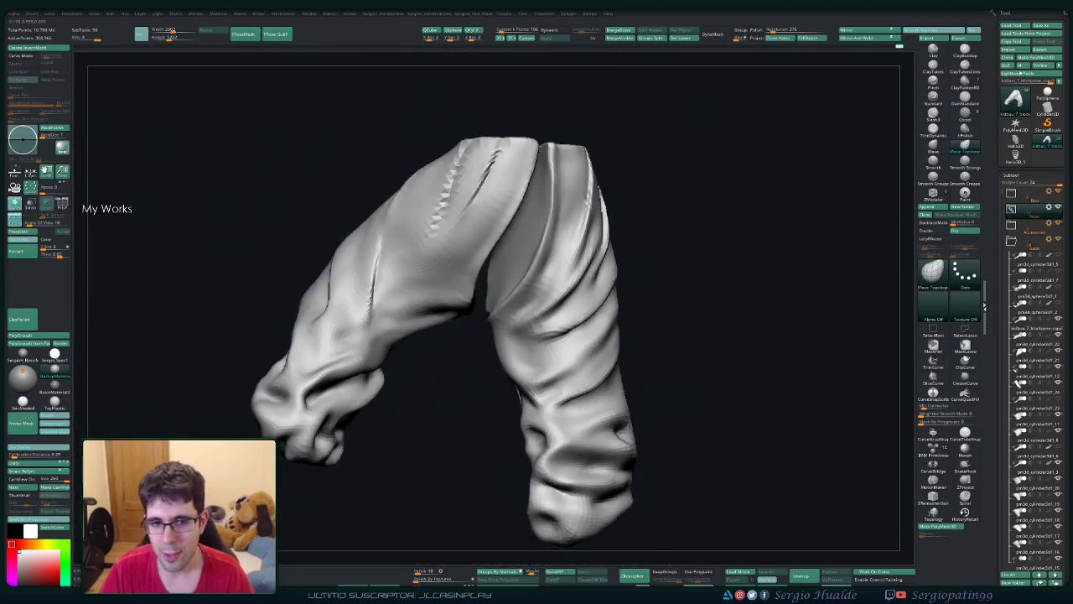
mouse_move(449, 279)
right_down()
mouse_move(419, 352)
mouse_move(415, 339)
right_up()
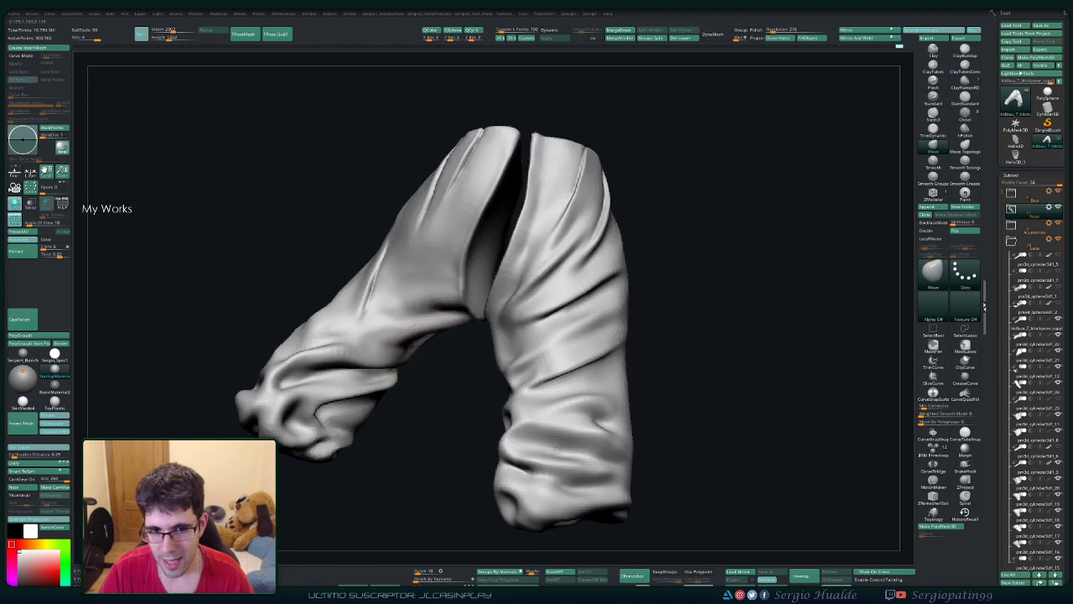
drag(385, 344, 471, 319)
right_drag(436, 343, 392, 348)
ctrl+shift+drag(392, 348, 502, 311)
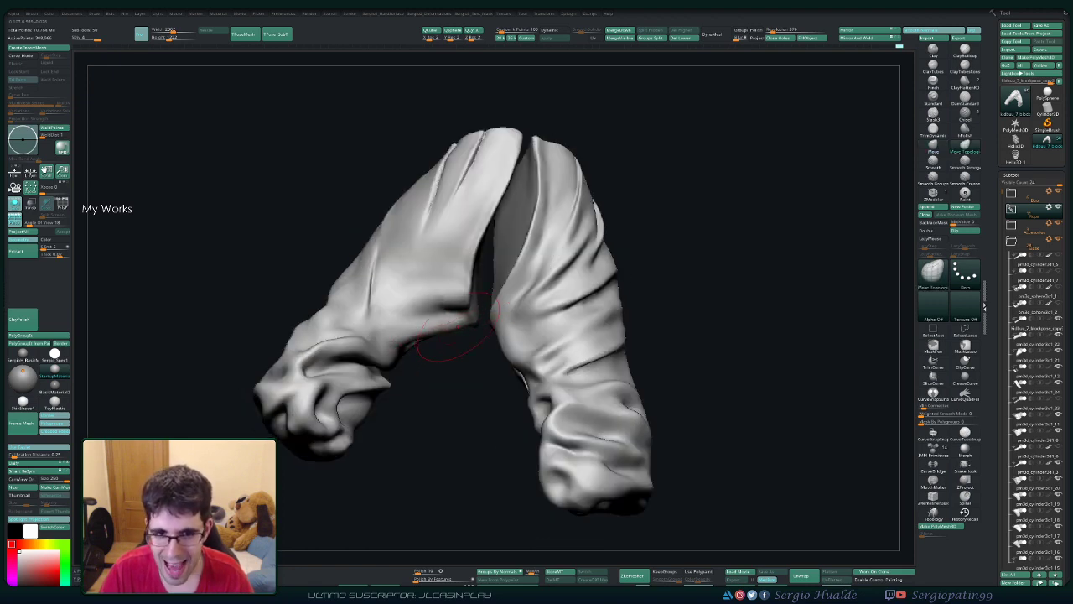
right_drag(461, 318, 429, 355)
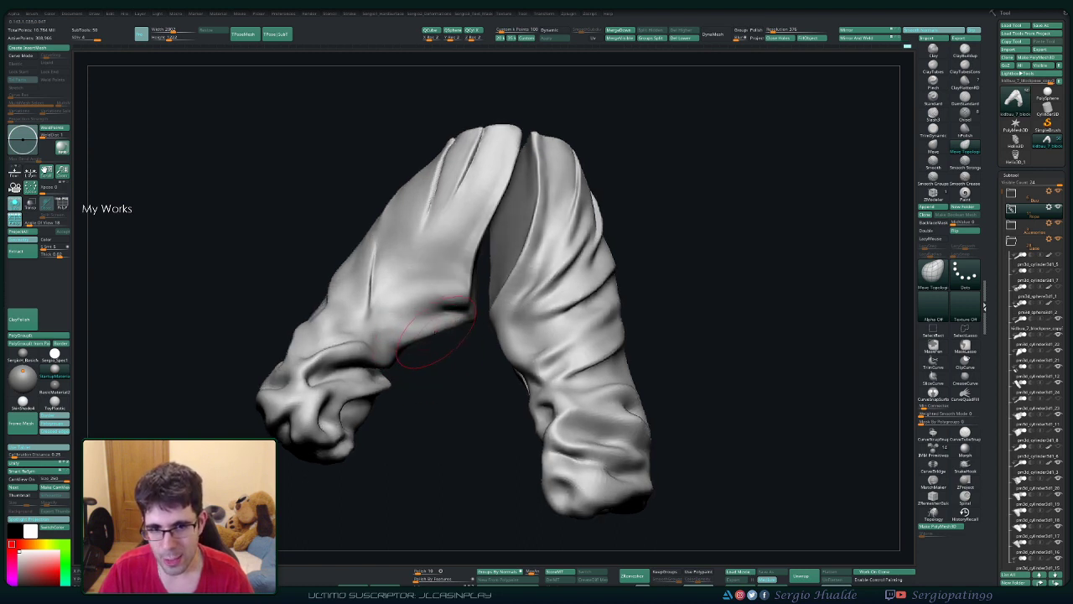
mouse_move(429, 322)
right_down()
mouse_move(456, 325)
mouse_move(458, 262)
right_up()
right_drag(464, 315, 427, 345)
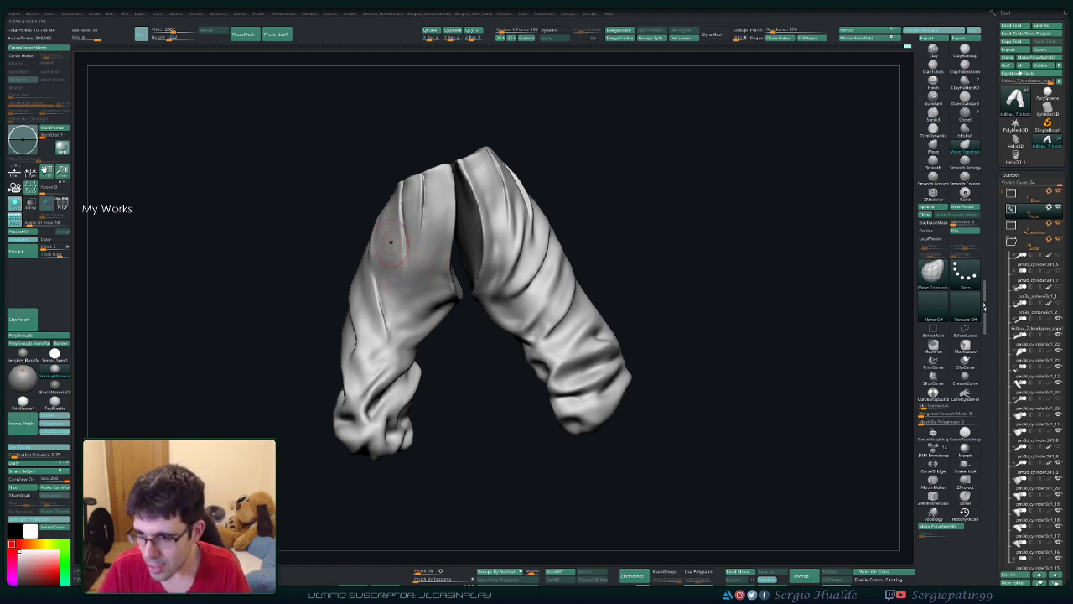
mouse_move(439, 264)
right_down()
mouse_move(473, 260)
mouse_move(471, 291)
right_up()
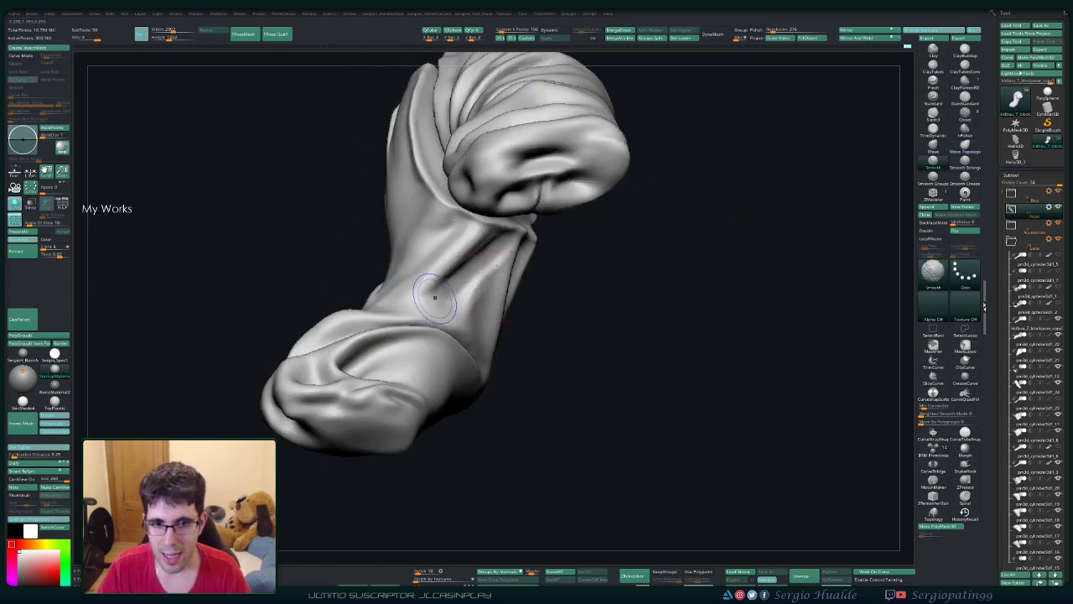
Step: Stroke the lower leg folds with the Standard brush and smooth them
mouse_move(474, 285)
right_down()
mouse_move(502, 289)
mouse_move(472, 282)
right_up()
key(b)
key(s)
key(t)
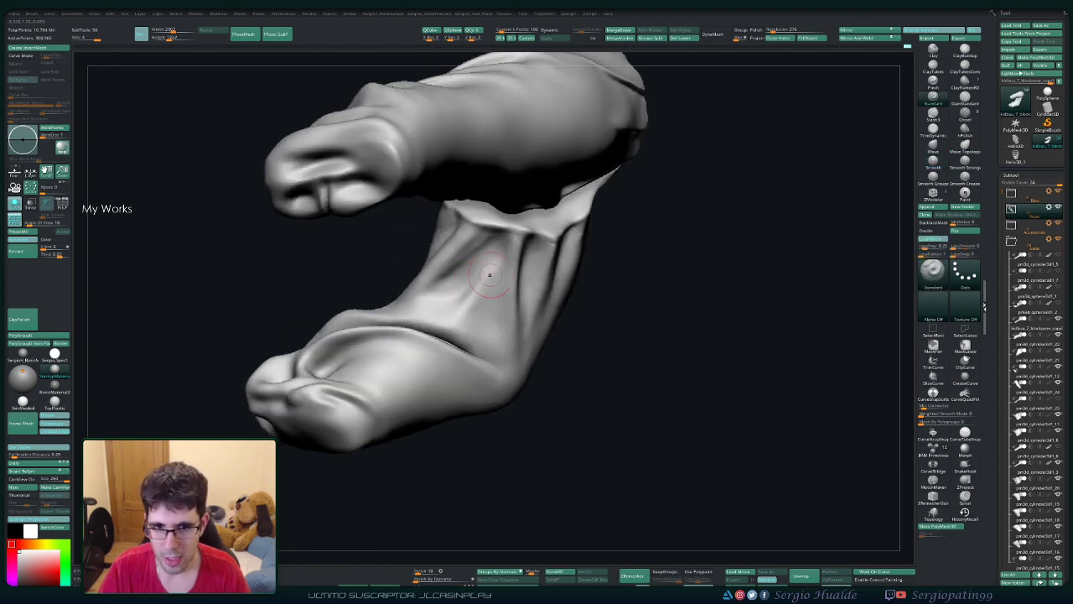
shift+drag(468, 299, 503, 264)
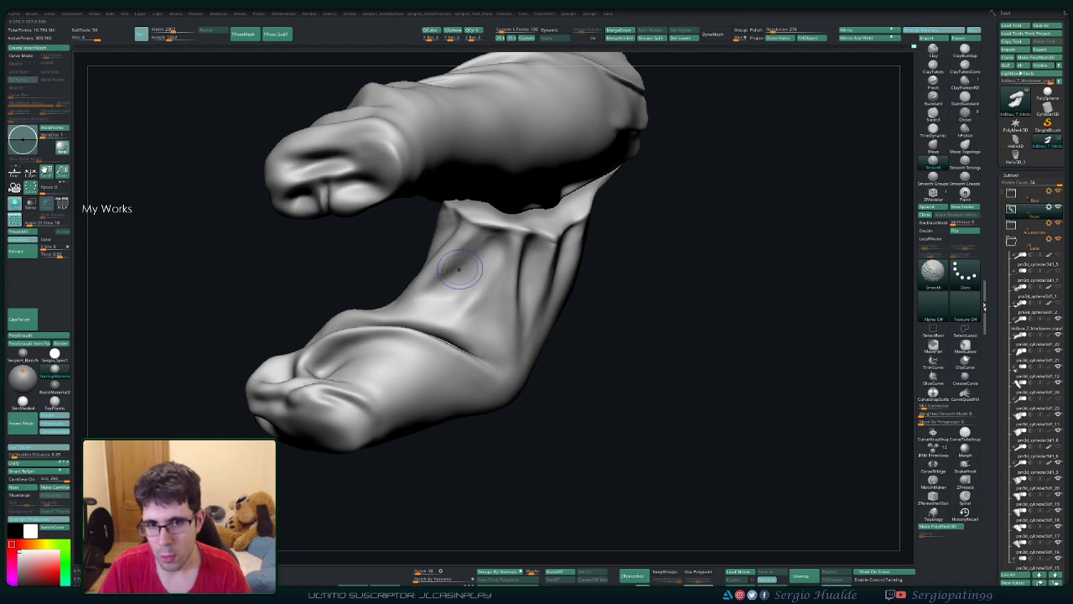
mouse_move(474, 269)
right_down()
mouse_move(368, 314)
mouse_move(418, 274)
mouse_move(383, 291)
mouse_move(402, 269)
right_up()
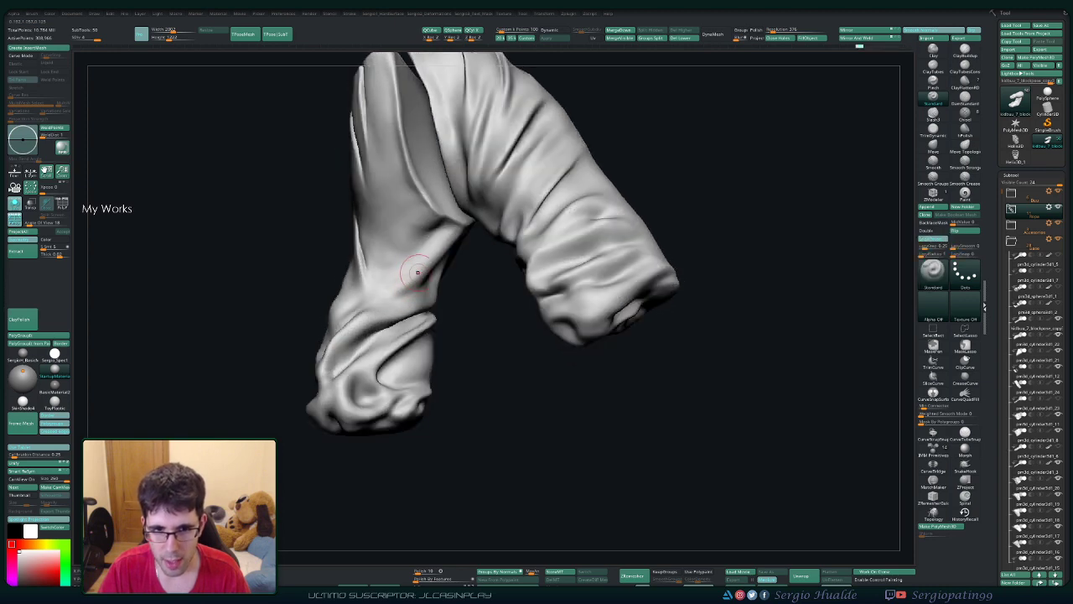
key(shift)
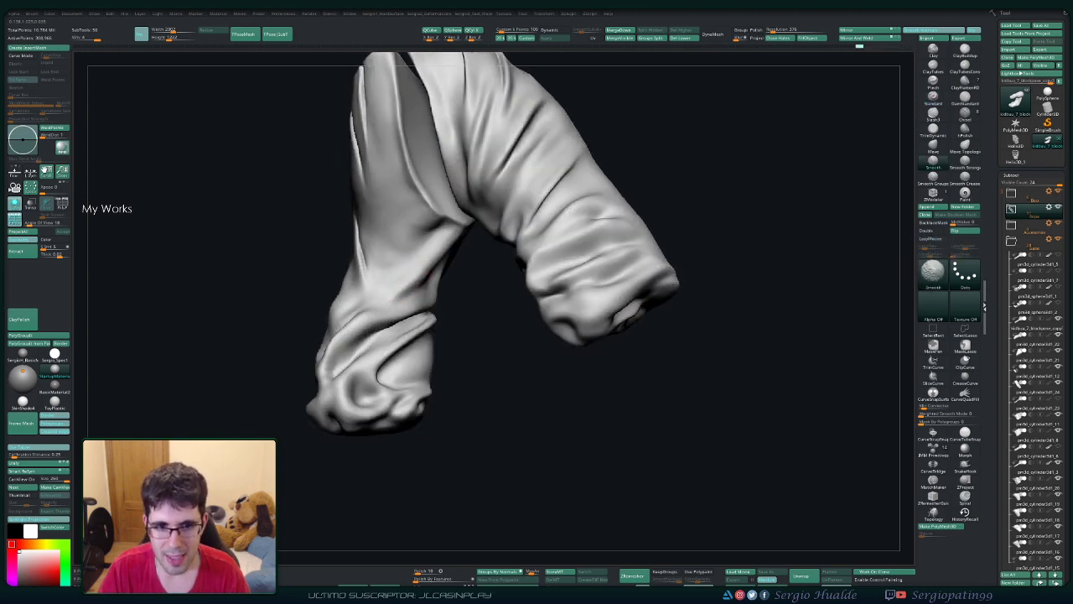
mouse_move(394, 302)
right_down()
mouse_move(417, 310)
mouse_move(432, 270)
mouse_move(444, 281)
mouse_move(470, 260)
right_up()
Step: Refine the twisting fold above the left cuff with Move, Standard and Smooth, ending on a frontal view
key(b)
key(m)
key(v)
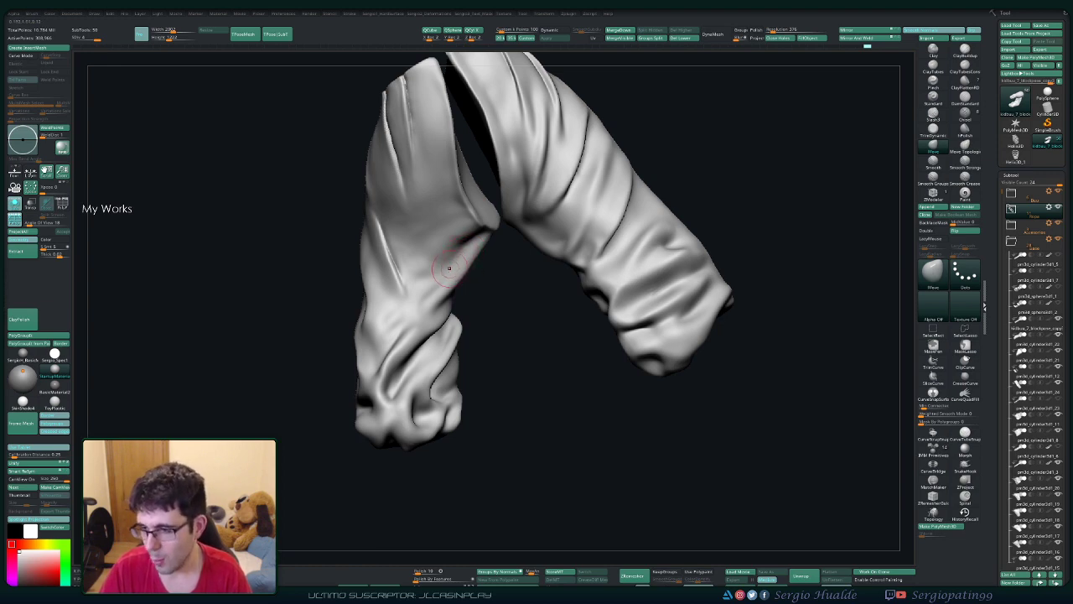
mouse_move(448, 268)
alt+right_down()
mouse_move(505, 238)
mouse_move(484, 274)
alt+right_up()
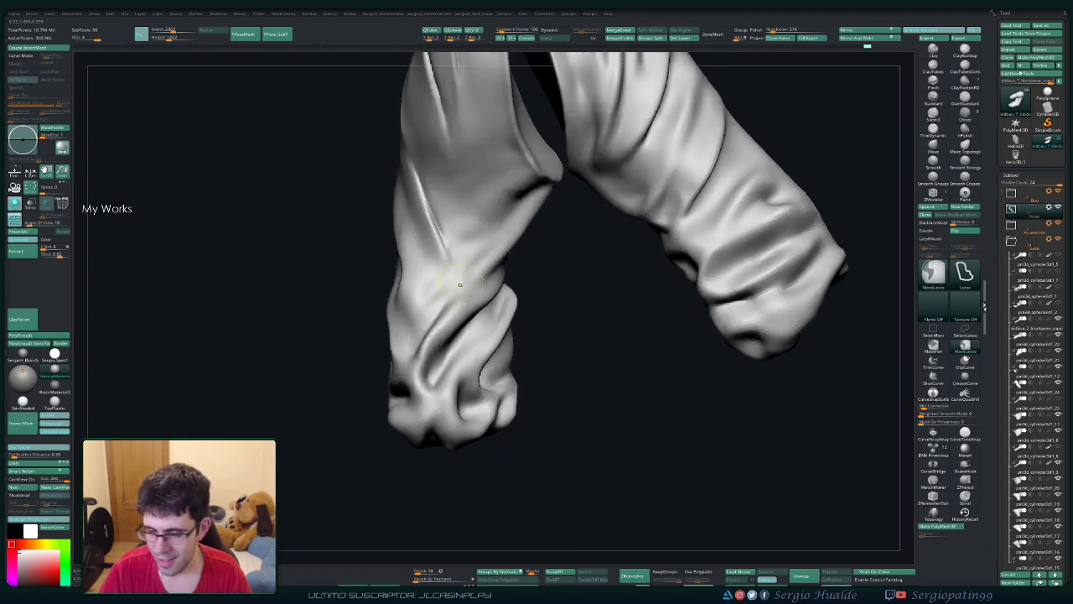
key(b)
key(s)
key(t)
drag(435, 297, 484, 273)
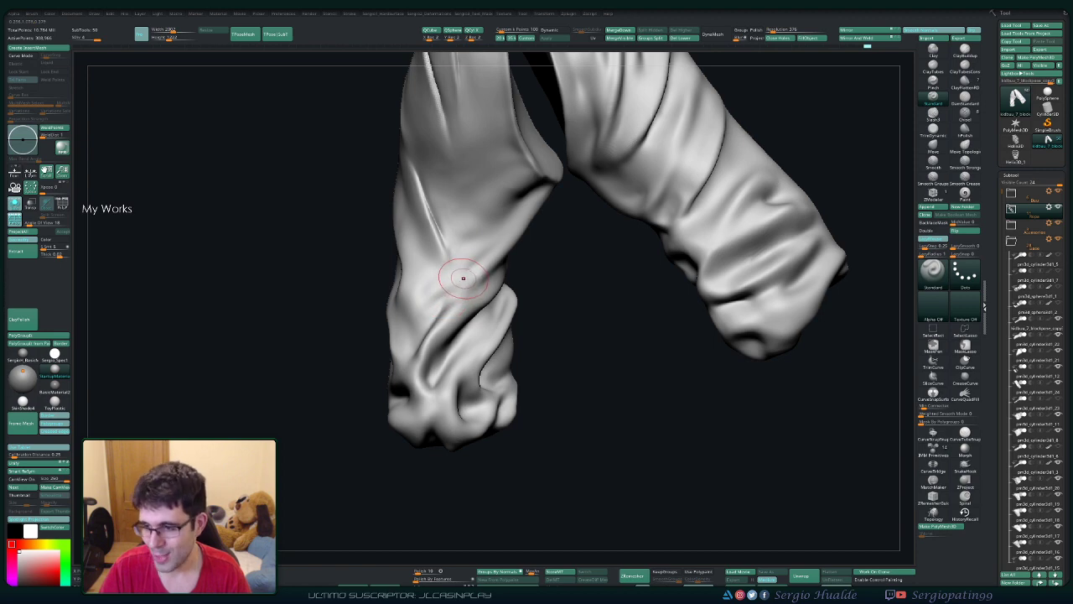
right_drag(466, 265, 435, 293)
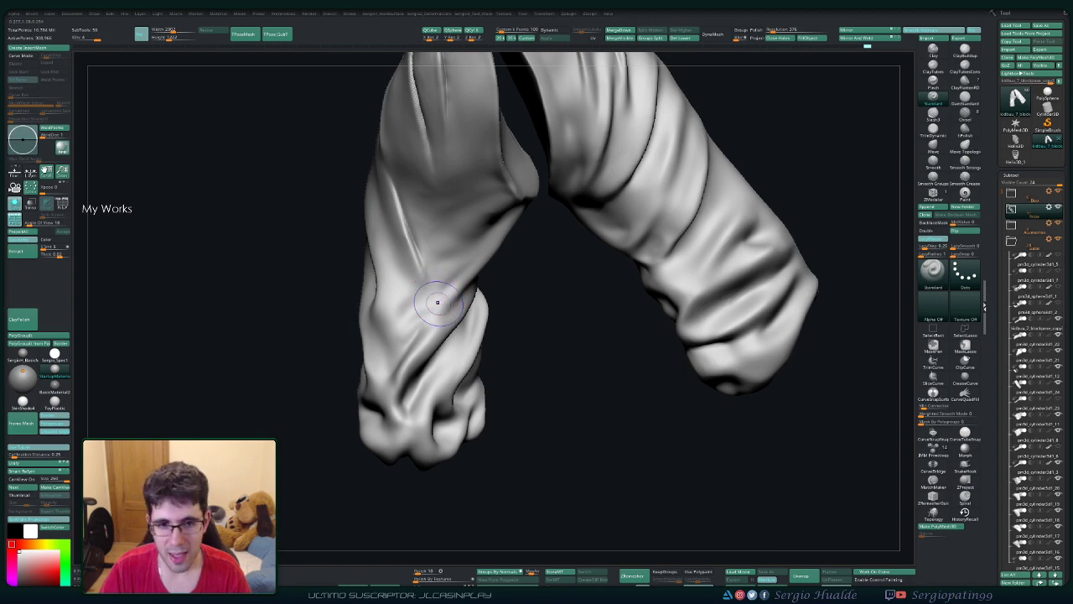
key(shift)
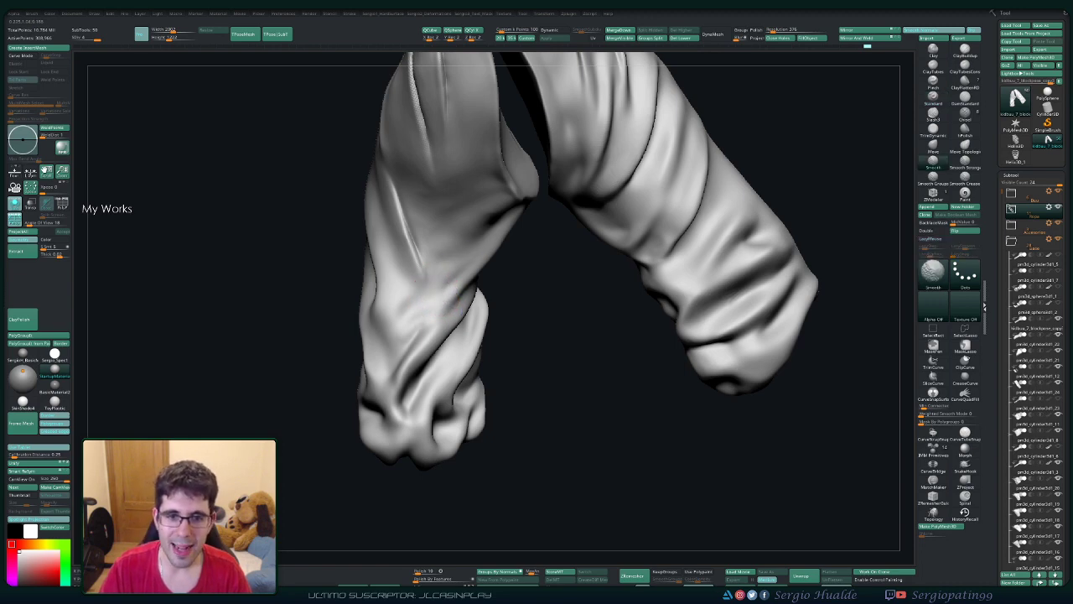
right_drag(435, 293, 431, 311)
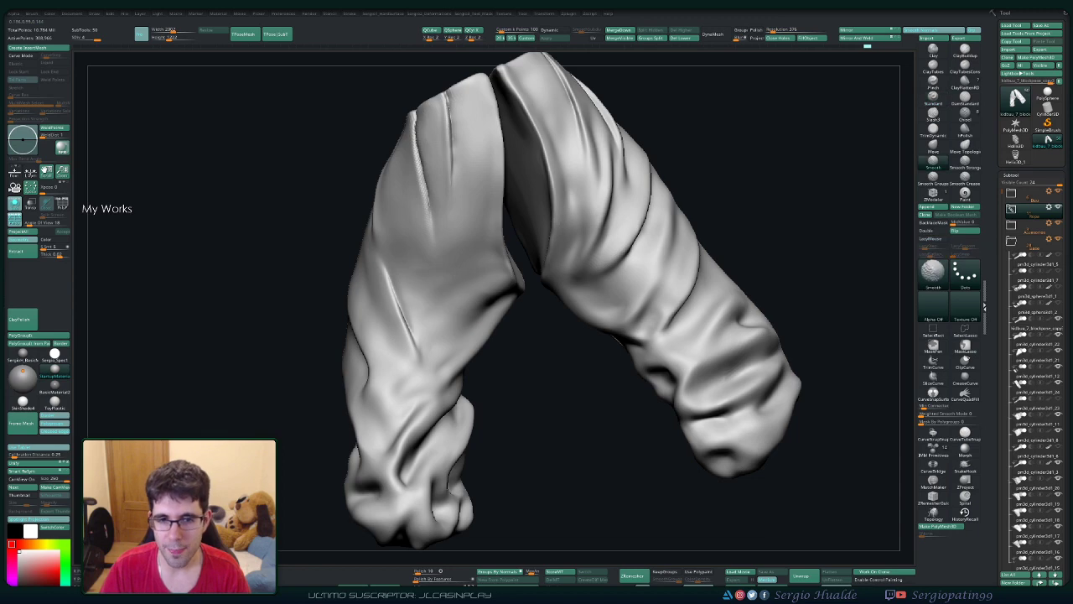
Step: Sculpt a fold on the upper pant leg and start a crease across the leg
right_drag(467, 271, 470, 285)
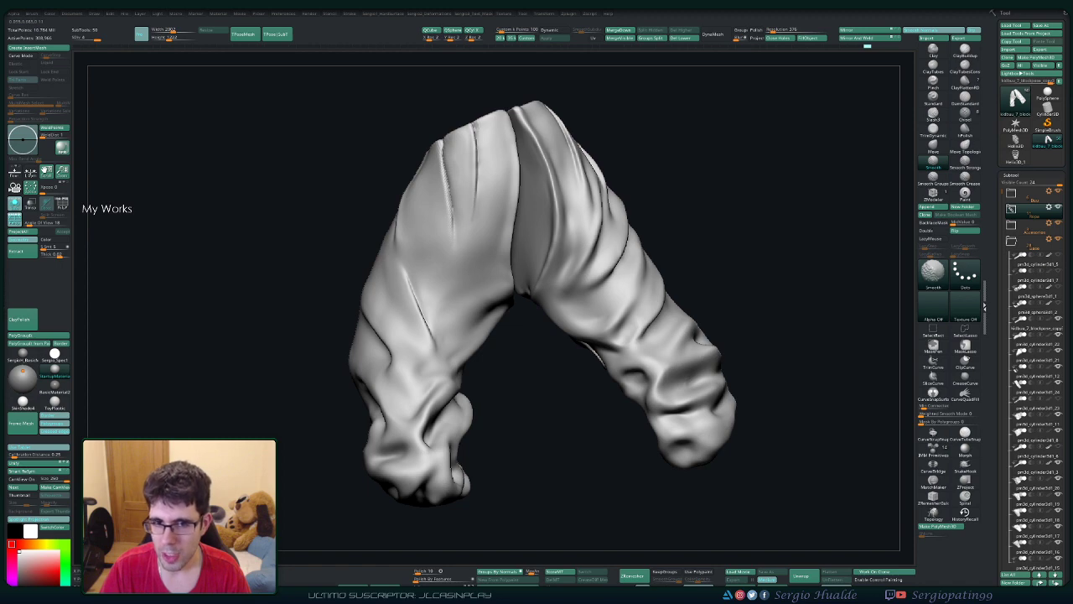
right_drag(449, 307, 438, 213)
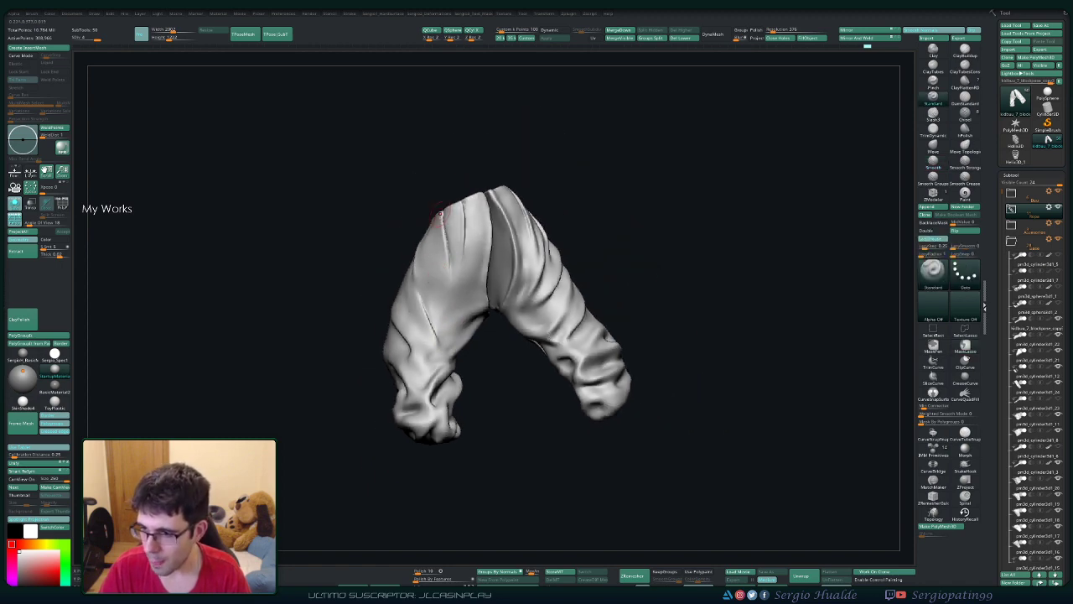
drag(443, 227, 431, 249)
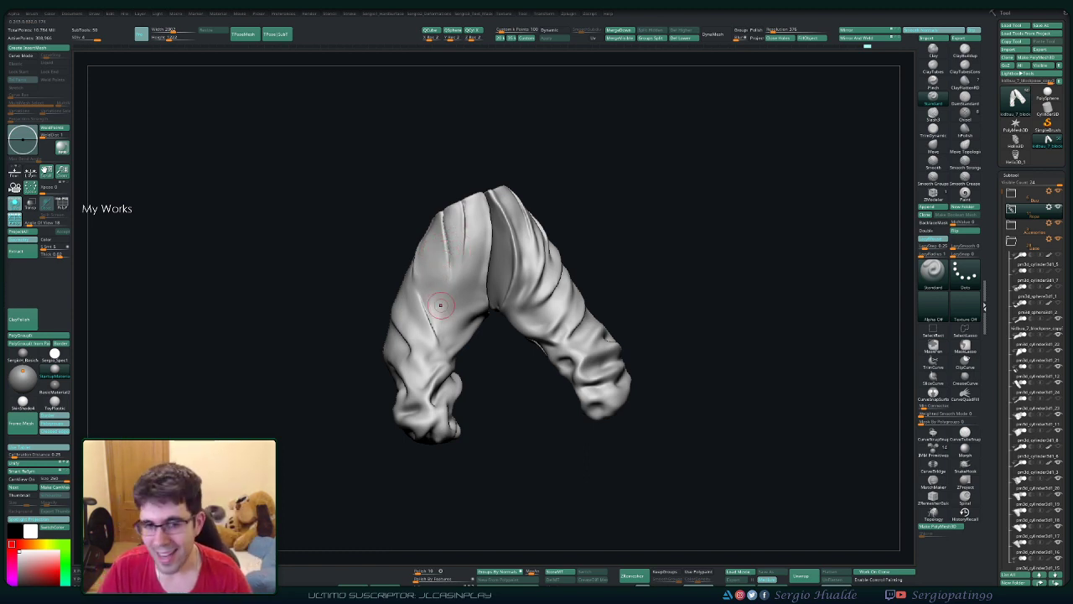
mouse_move(459, 264)
right_down()
mouse_move(461, 383)
mouse_move(425, 280)
mouse_move(459, 290)
mouse_move(472, 268)
right_up()
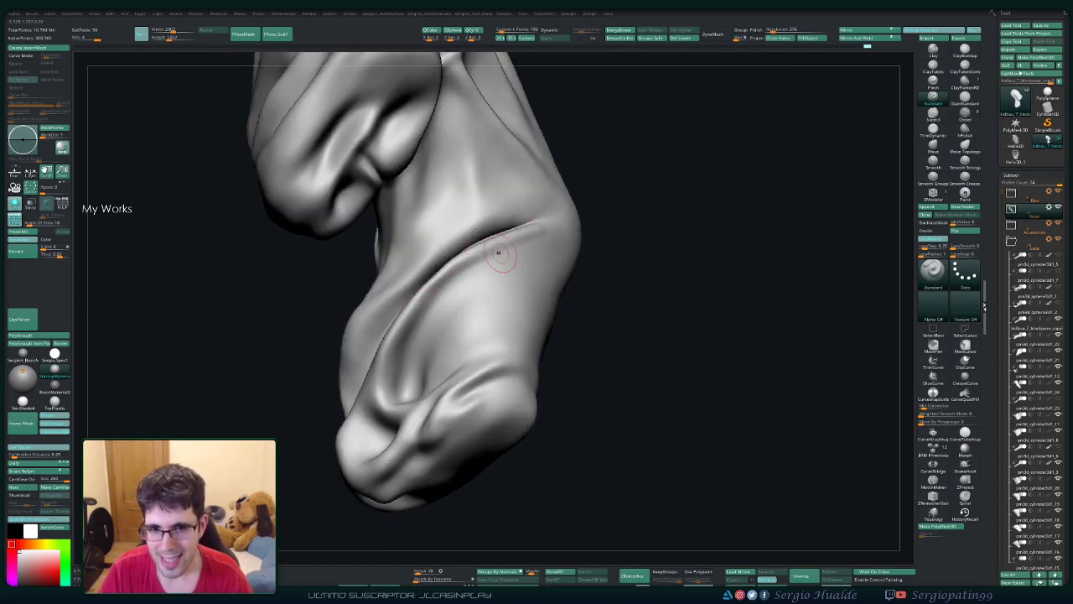
key(shift)
right_drag(455, 277, 452, 270)
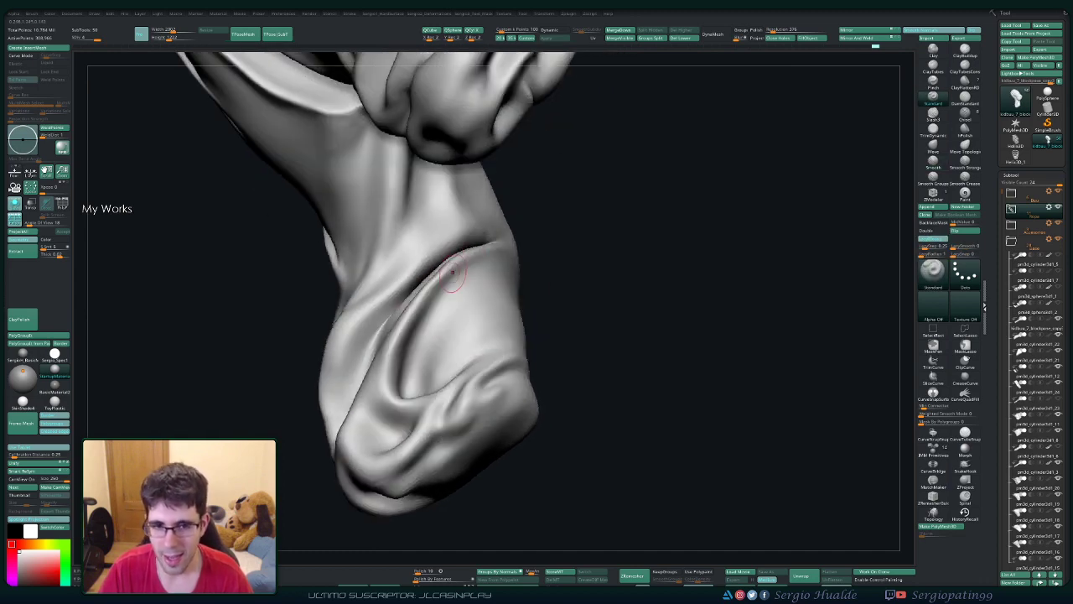
drag(410, 337, 458, 251)
key(shift)
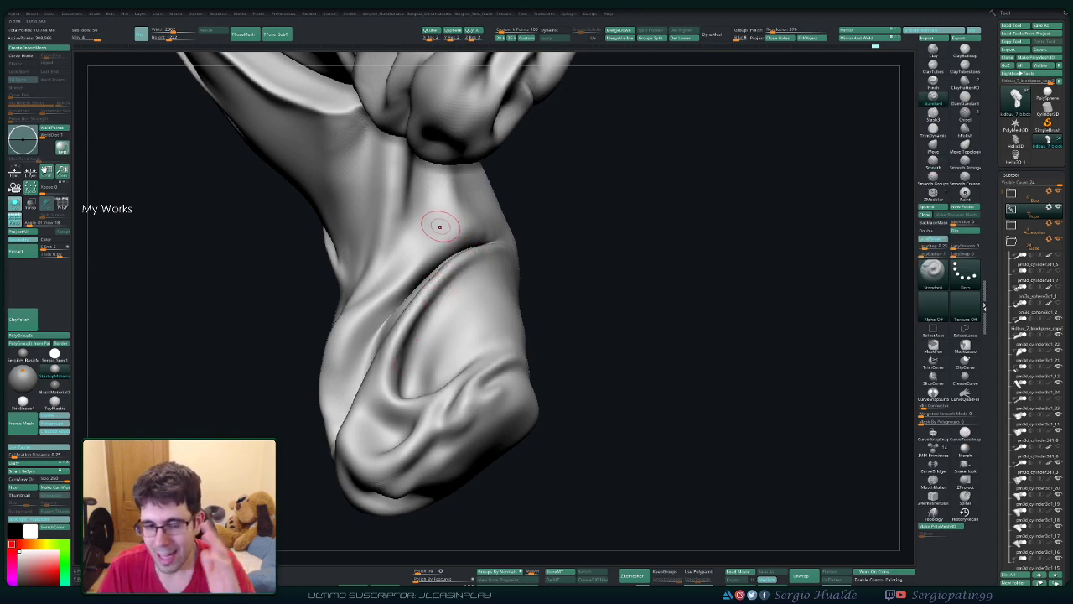
Step: Deepen the crease across the leg, soften its edges, then zoom out to the full statue
mouse_move(637, 353)
mouse_down()
mouse_move(603, 277)
mouse_move(455, 292)
mouse_move(455, 269)
mouse_move(369, 303)
mouse_up()
mouse_move(435, 281)
mouse_down()
mouse_move(360, 311)
mouse_move(277, 369)
mouse_up()
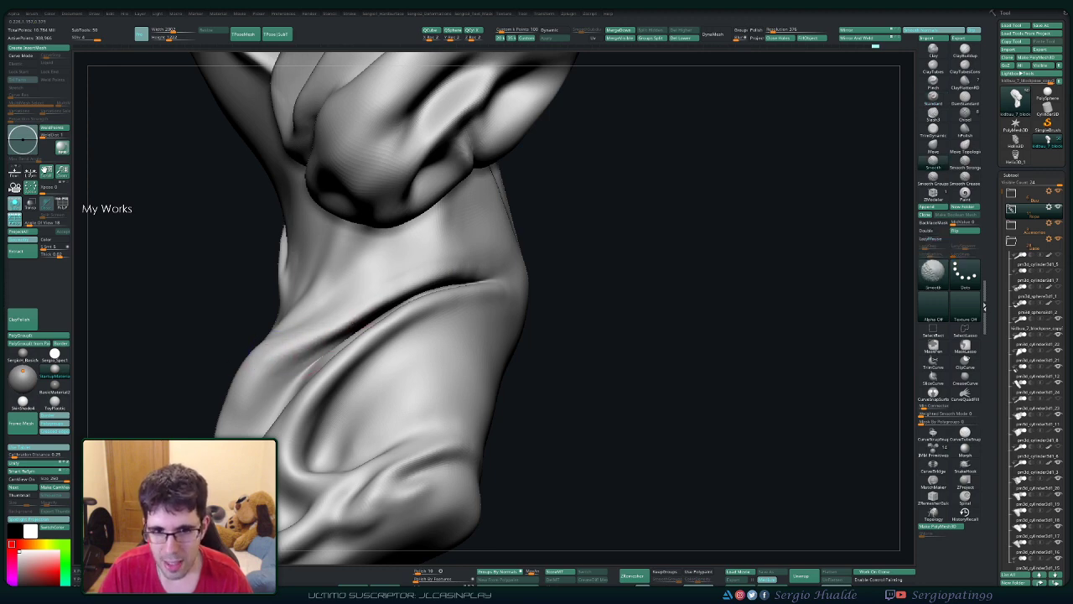
mouse_move(493, 257)
right_down()
mouse_move(451, 296)
mouse_move(508, 256)
mouse_move(522, 269)
right_up()
drag(457, 301, 521, 270)
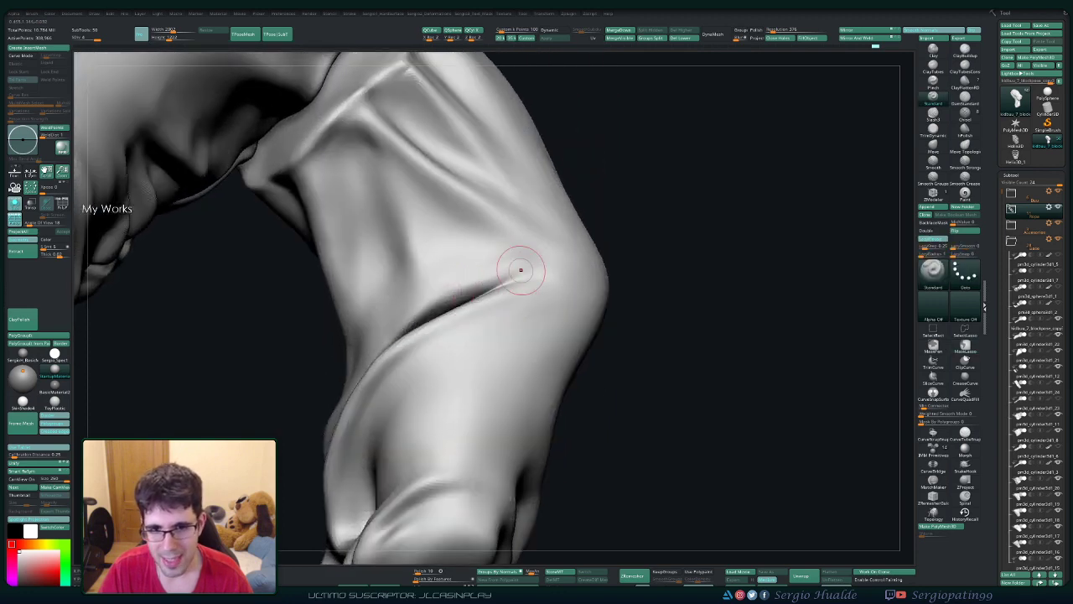
right_drag(522, 271, 498, 271)
shift+drag(497, 271, 469, 289)
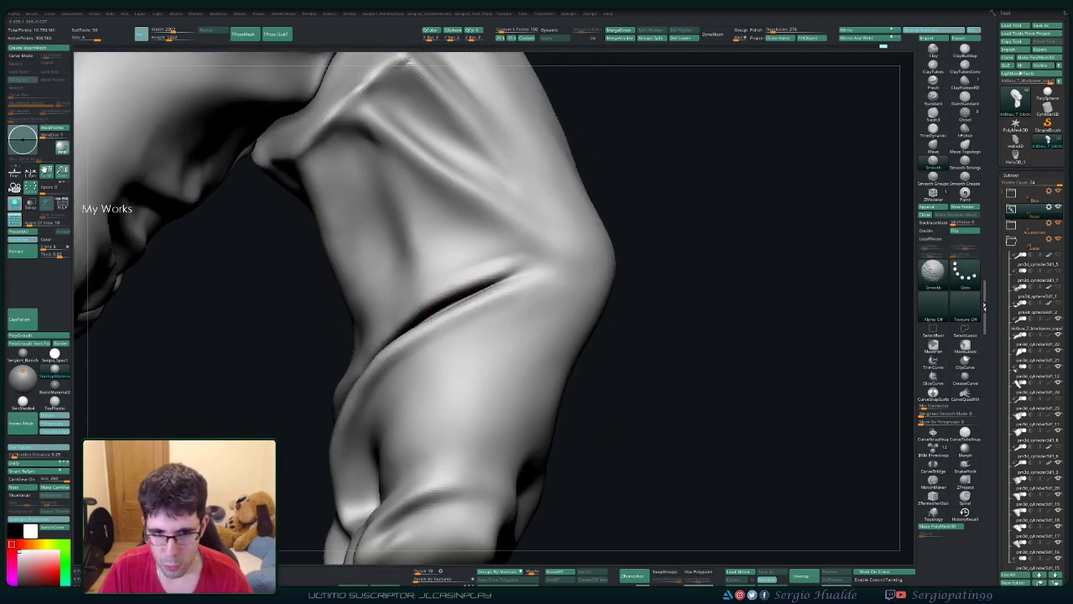
mouse_move(433, 309)
right_down()
mouse_move(524, 484)
mouse_move(419, 310)
right_up()
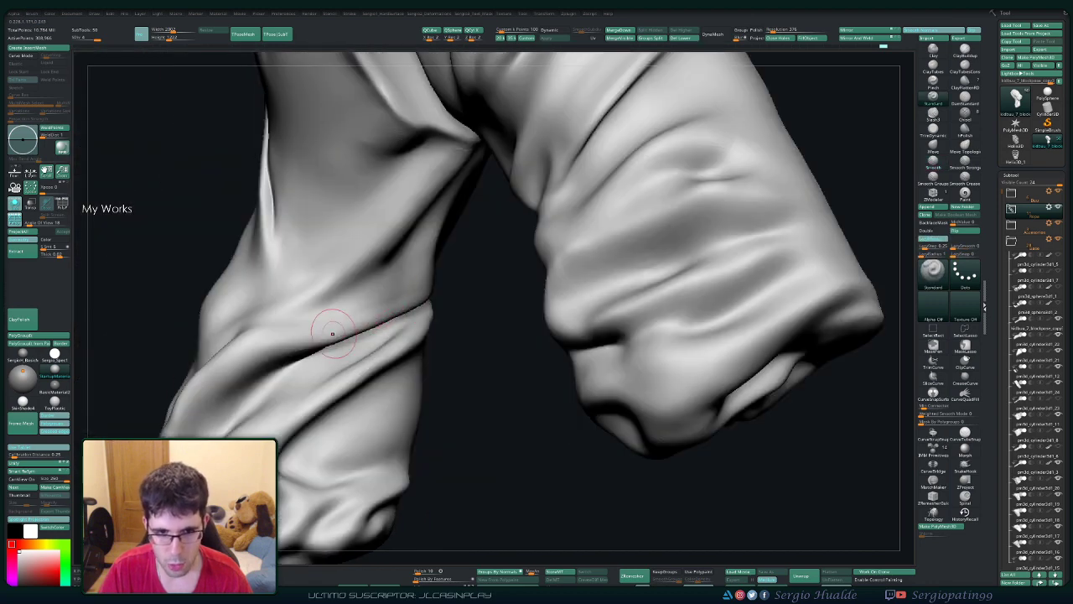
shift+drag(336, 323, 415, 283)
mouse_move(404, 298)
ctrl+right_down()
mouse_move(383, 240)
mouse_move(364, 338)
mouse_move(376, 304)
mouse_move(375, 369)
ctrl+right_up()
right_drag(402, 322, 508, 313)
mouse_move(438, 311)
mouse_down()
mouse_move(437, 274)
mouse_move(443, 311)
mouse_move(452, 302)
mouse_move(493, 335)
mouse_up()
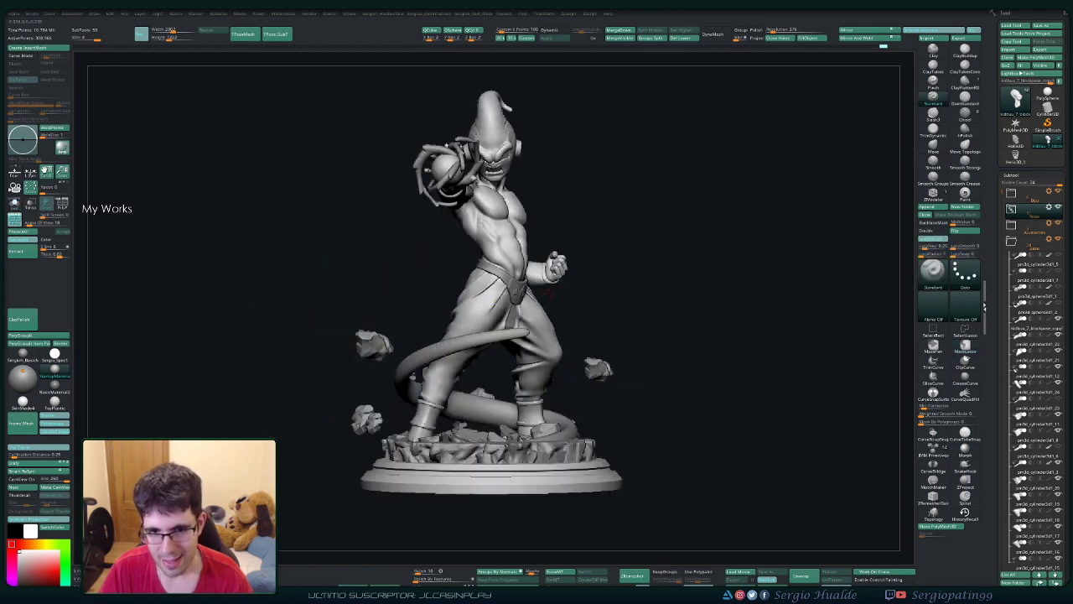
Step: Solo the pants with Alt+S, then isolate a single pant leg by its polygroup
mouse_move(599, 299)
mouse_down()
mouse_move(543, 410)
mouse_move(549, 400)
mouse_up()
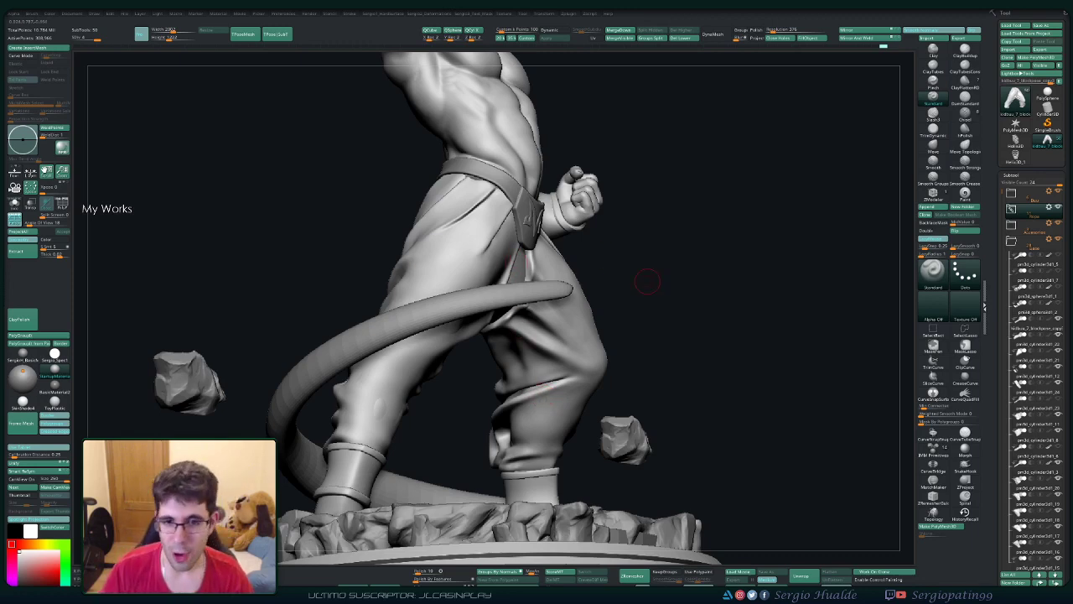
drag(647, 282, 577, 256)
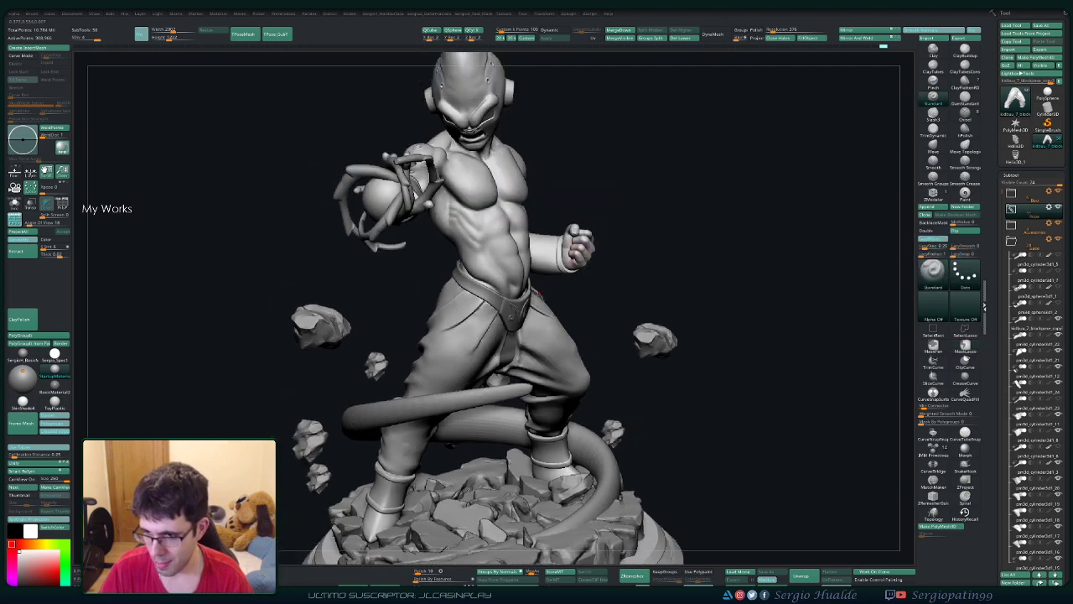
key(alt+s)
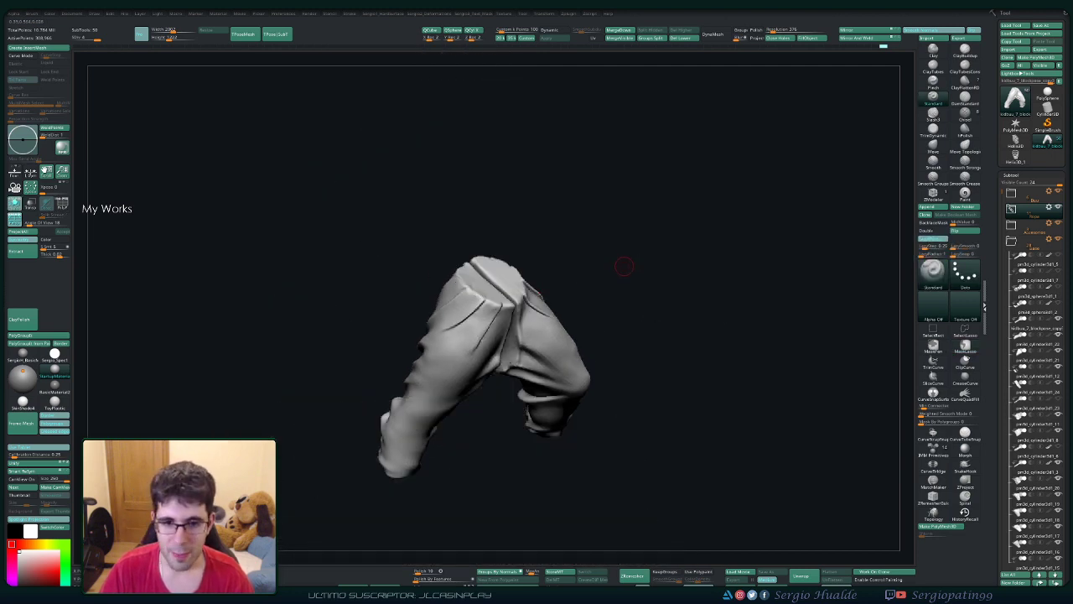
drag(623, 263, 553, 285)
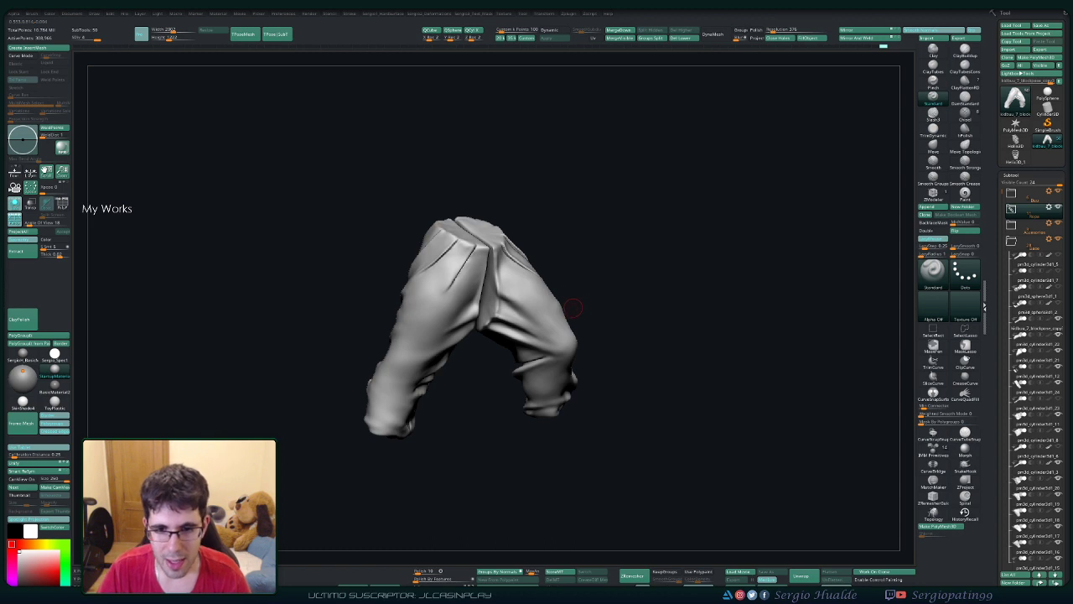
mouse_move(600, 292)
mouse_down()
mouse_move(566, 353)
mouse_move(603, 328)
mouse_up()
ctrl+shift+click(566, 353)
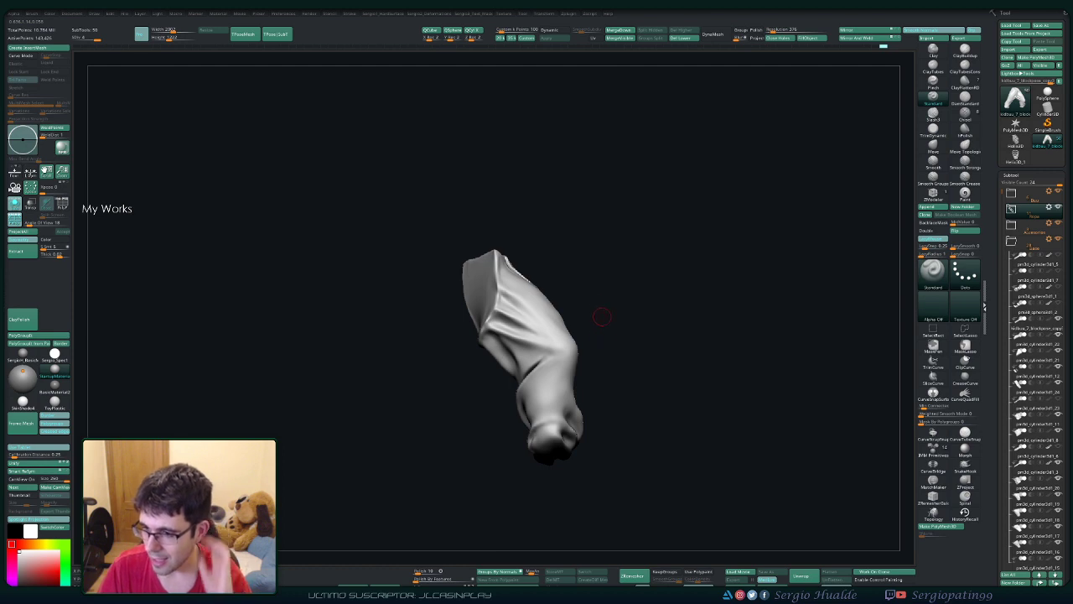
Step: Smooth the pant leg fold with the Smooth Stronger brush
mouse_move(593, 364)
mouse_down()
mouse_move(565, 304)
mouse_move(510, 372)
mouse_up()
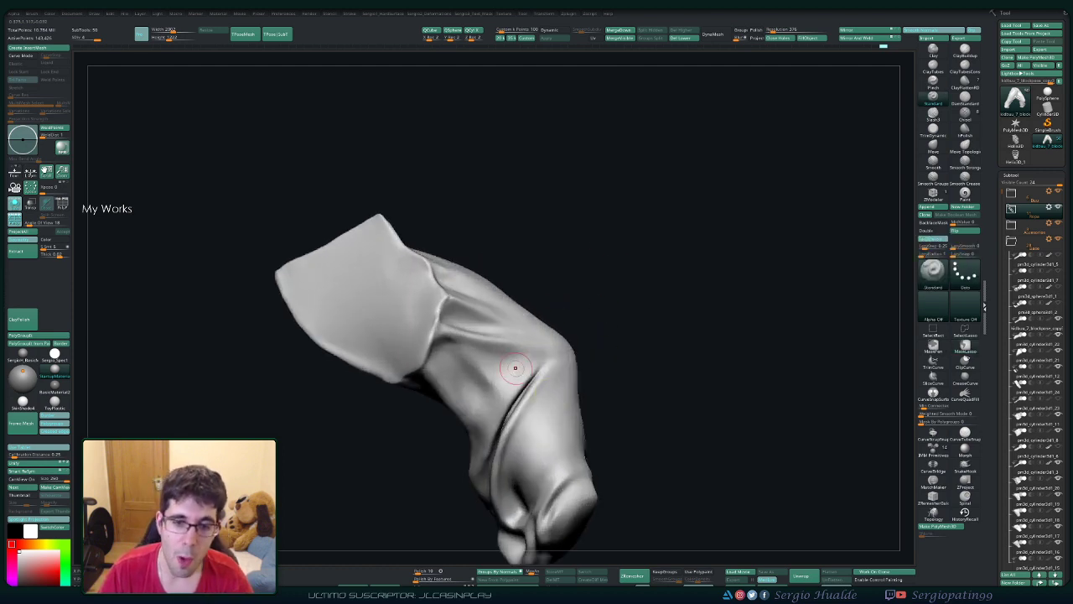
key(shift)
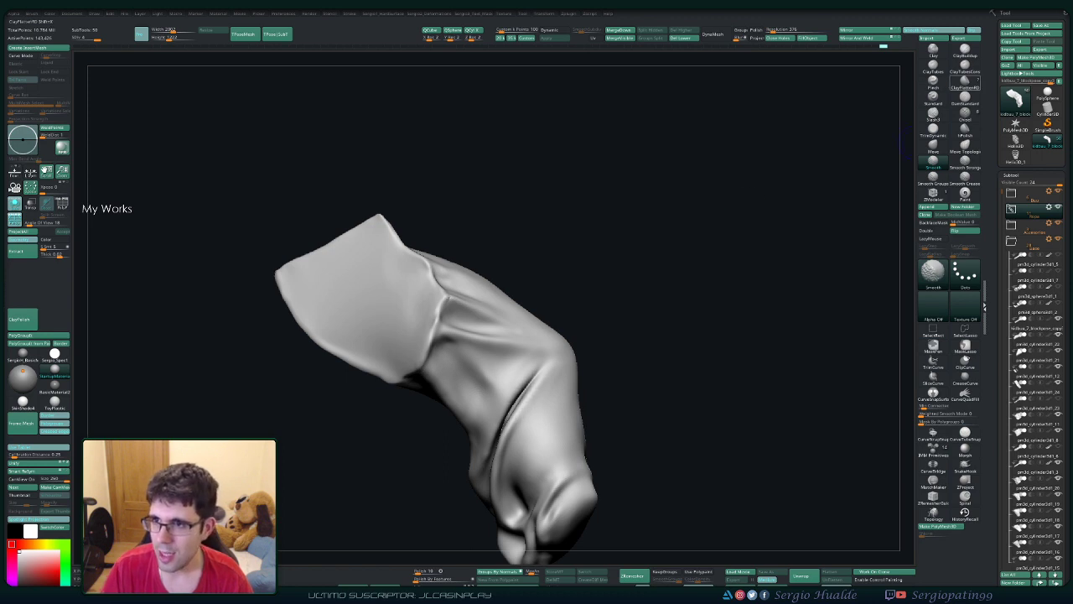
shift+click(965, 159)
alt+drag(654, 251, 536, 404)
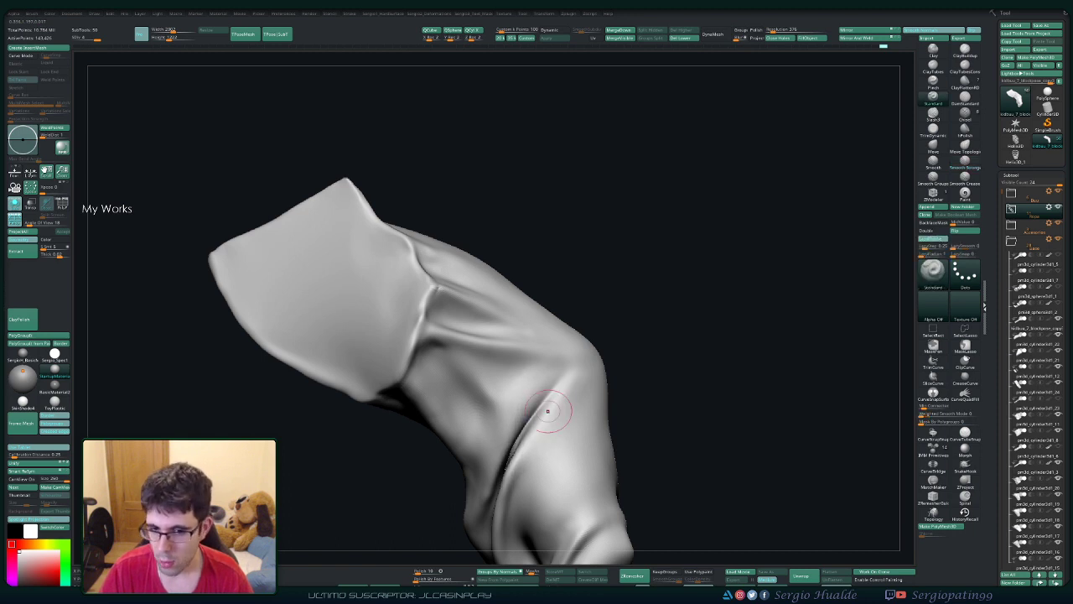
scroll(547, 412, up, 5)
shift+drag(549, 418, 536, 432)
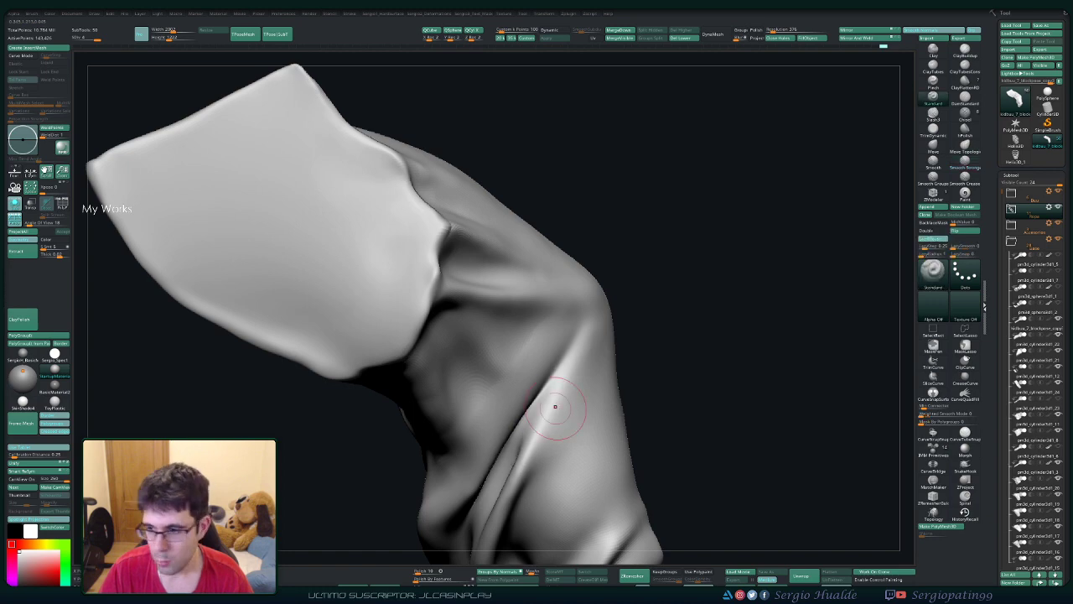
Step: Reshape the cloth's middle fold with the Move brush (BMV)
mouse_move(555, 407)
mouse_down()
mouse_move(568, 355)
mouse_move(547, 335)
mouse_move(541, 378)
mouse_move(547, 333)
mouse_move(528, 394)
mouse_move(520, 316)
mouse_up()
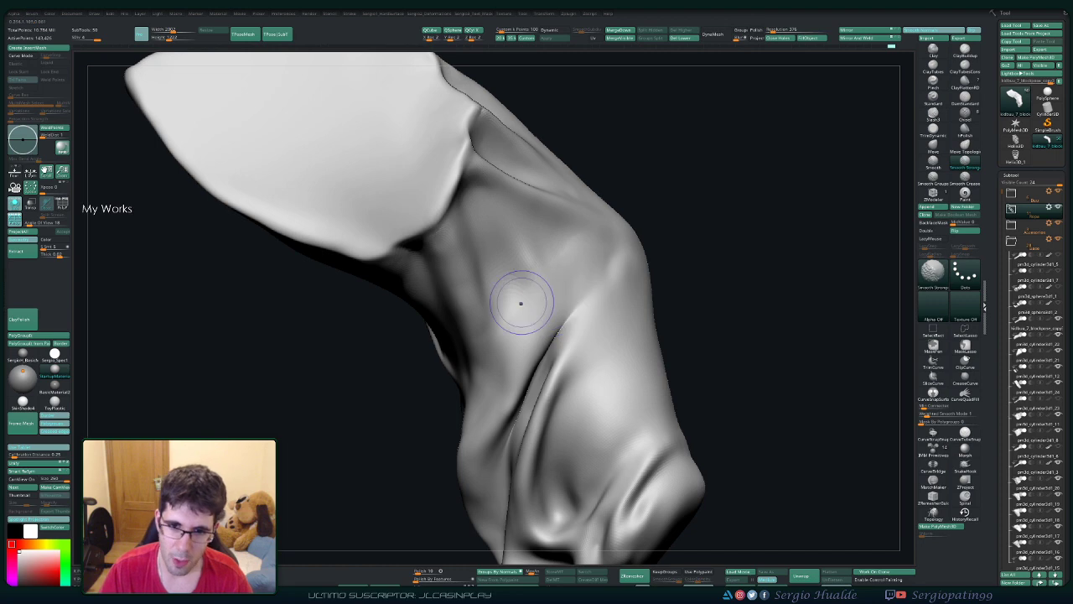
drag(592, 309, 599, 311)
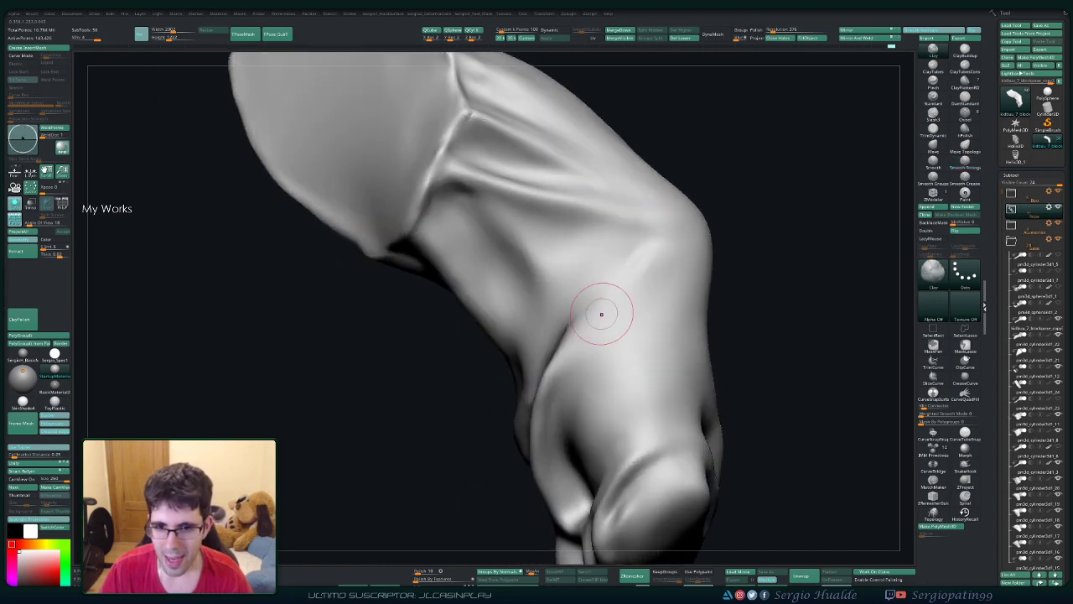
mouse_move(536, 443)
mouse_down()
mouse_move(545, 335)
mouse_move(565, 287)
mouse_up()
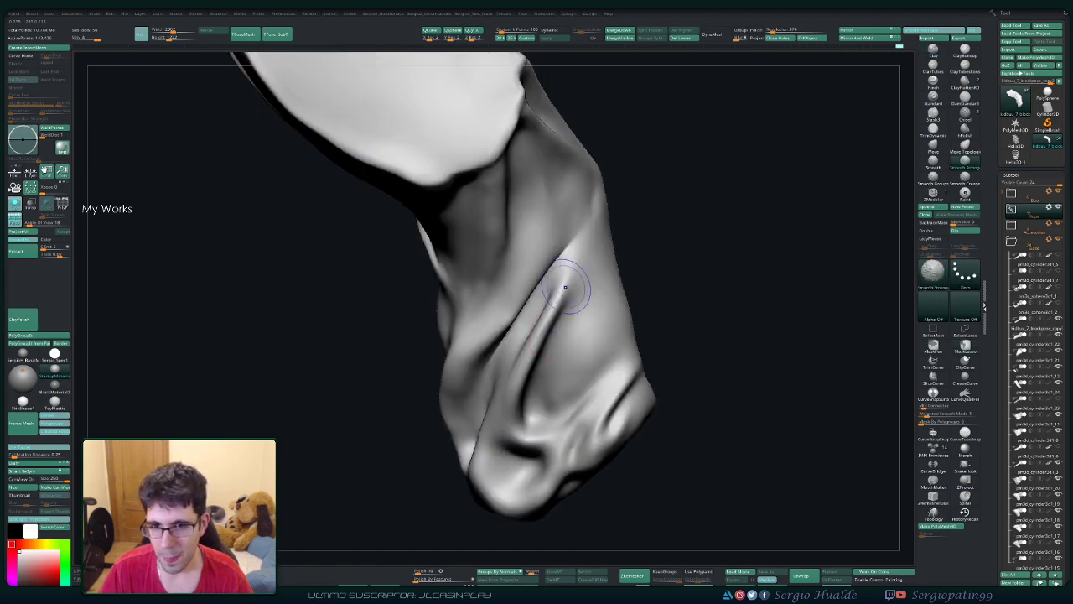
mouse_move(542, 338)
mouse_down()
mouse_move(555, 292)
mouse_move(547, 308)
mouse_up()
key(b)
key(m)
key(v)
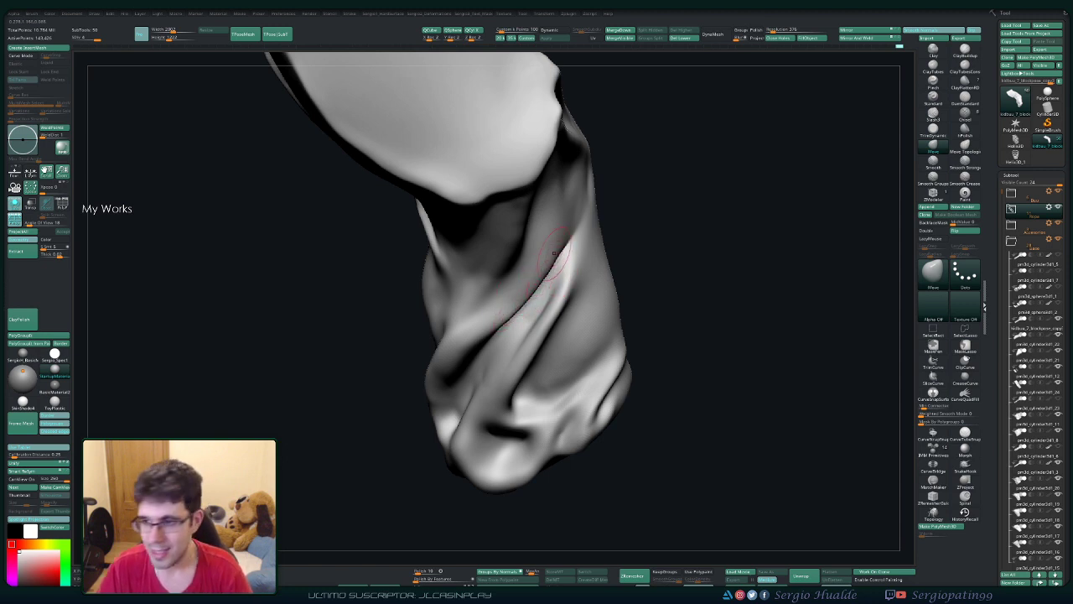
drag(555, 352, 560, 180)
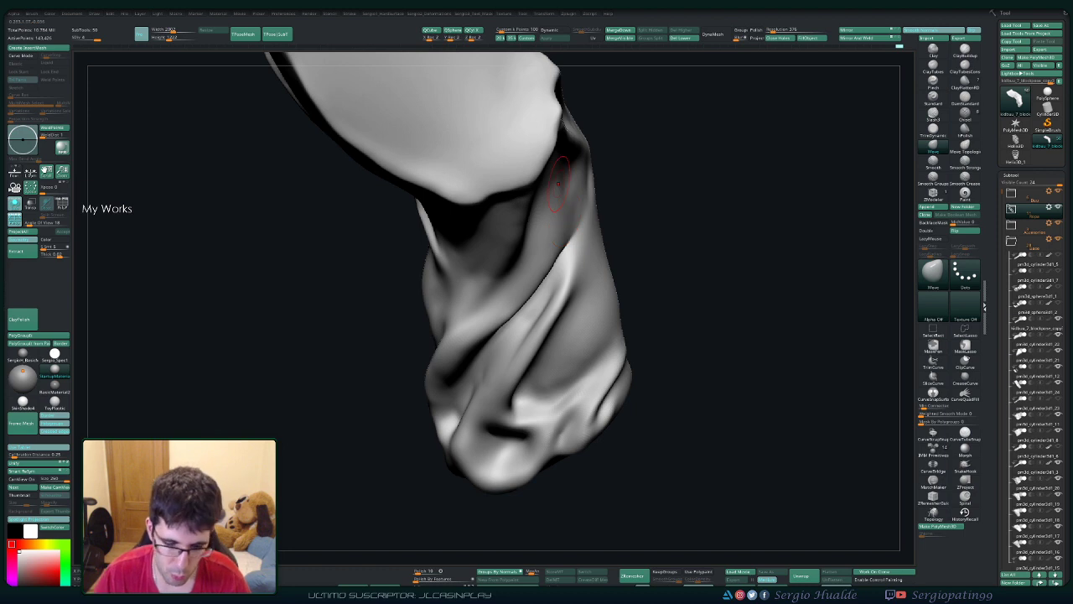
Step: Rework a crease on the cloth piece's broad top with the Standard brush (BST)
drag(663, 316, 677, 256)
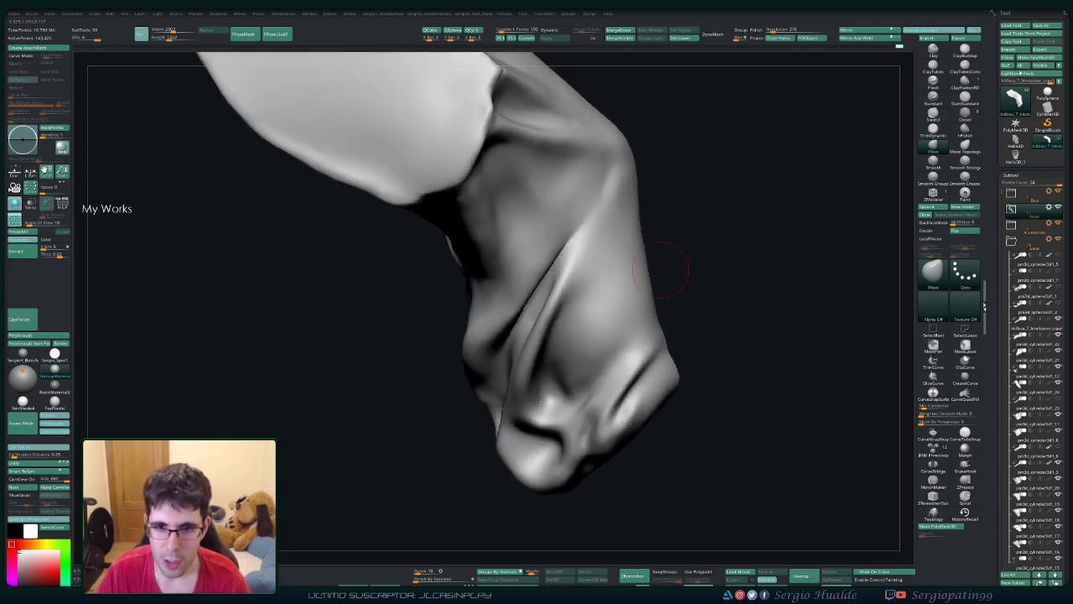
drag(565, 260, 594, 287)
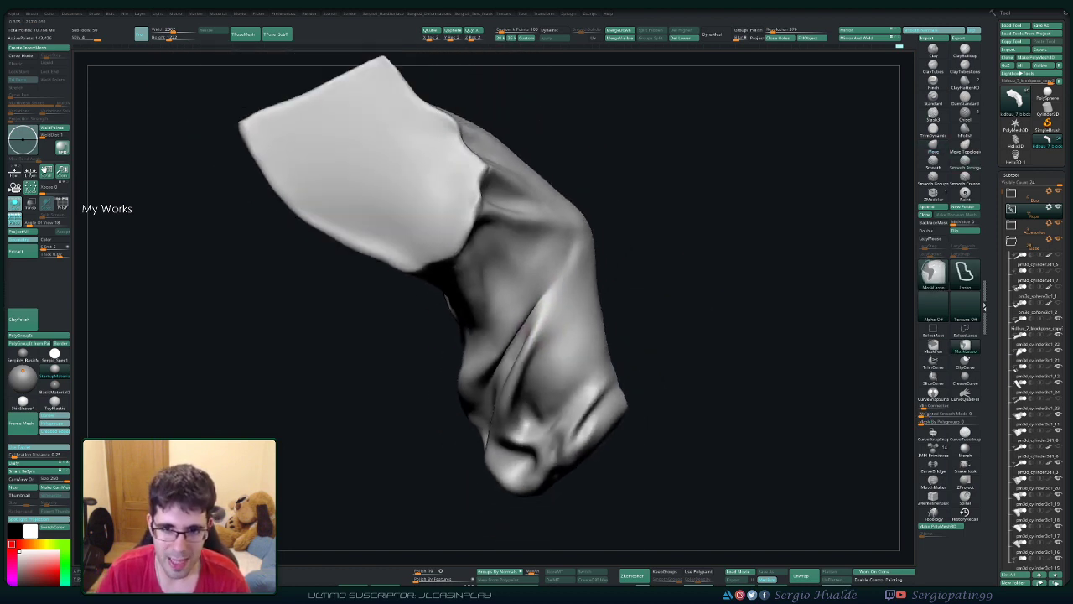
mouse_move(576, 335)
mouse_down()
mouse_move(567, 331)
mouse_move(590, 305)
mouse_move(564, 285)
mouse_up()
mouse_move(617, 311)
mouse_down()
mouse_move(545, 307)
mouse_move(579, 283)
mouse_move(555, 273)
mouse_up()
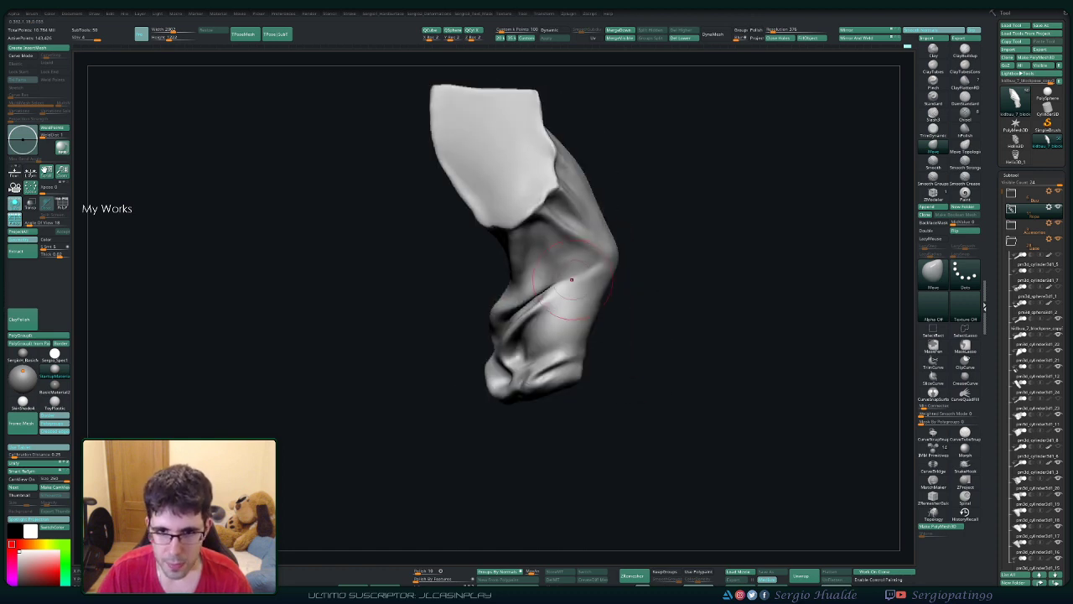
key(b)
key(s)
key(t)
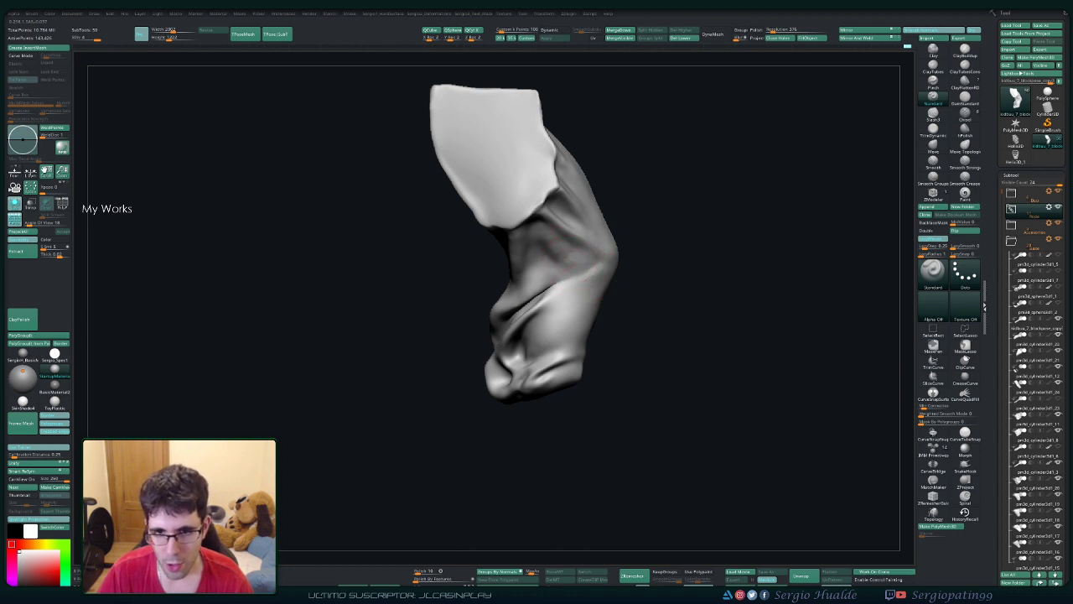
shift+drag(570, 268, 593, 263)
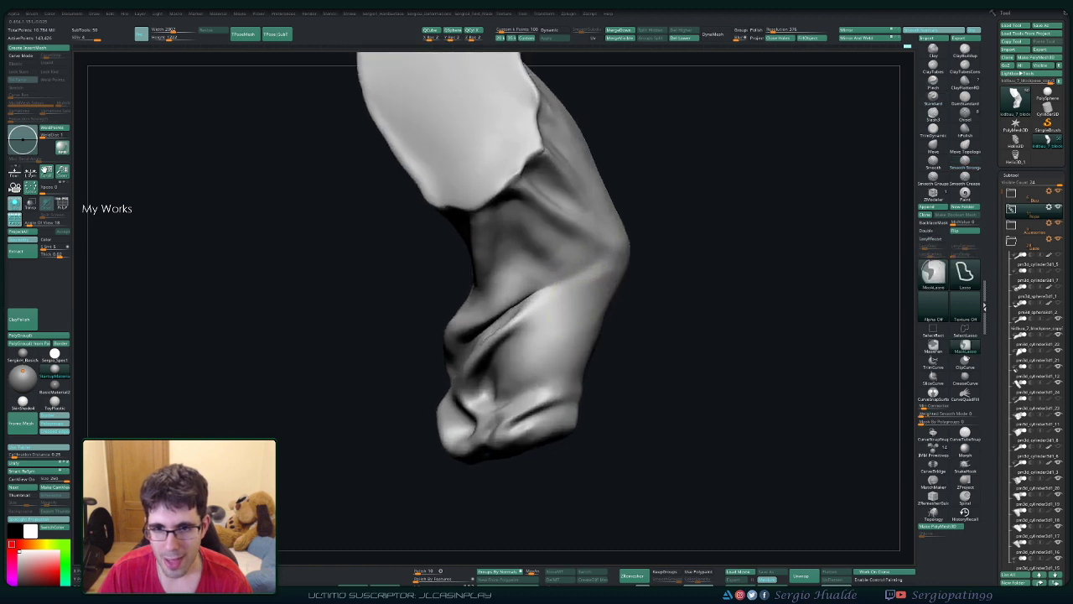
Step: Soften the cloth piece's upper crease with Smooth Stronger
mouse_move(603, 259)
right_down()
mouse_move(579, 335)
mouse_move(595, 264)
right_up()
key(shift)
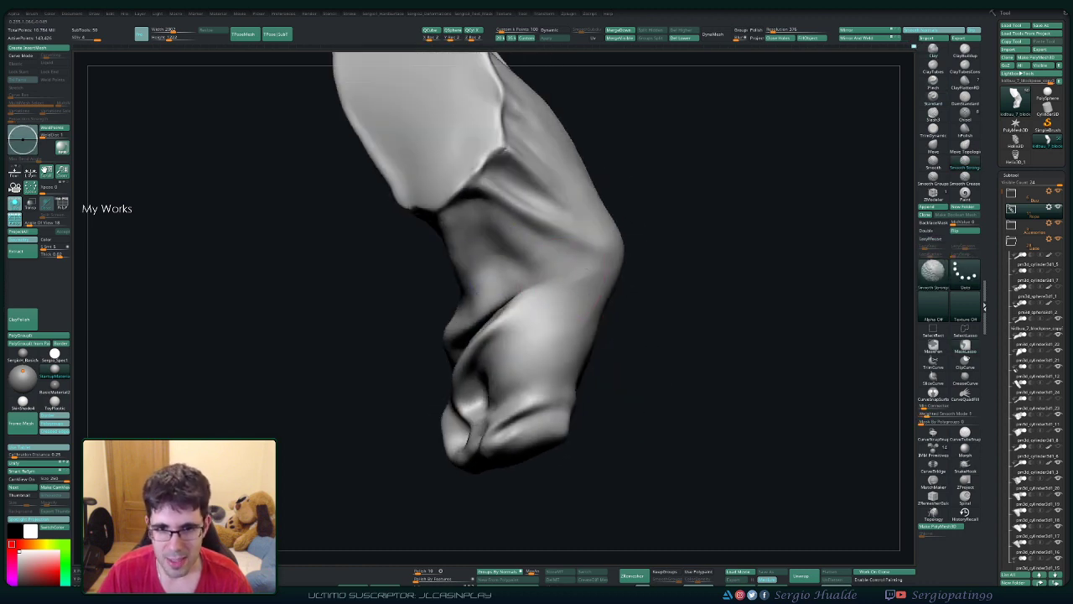
right_drag(527, 288, 477, 202)
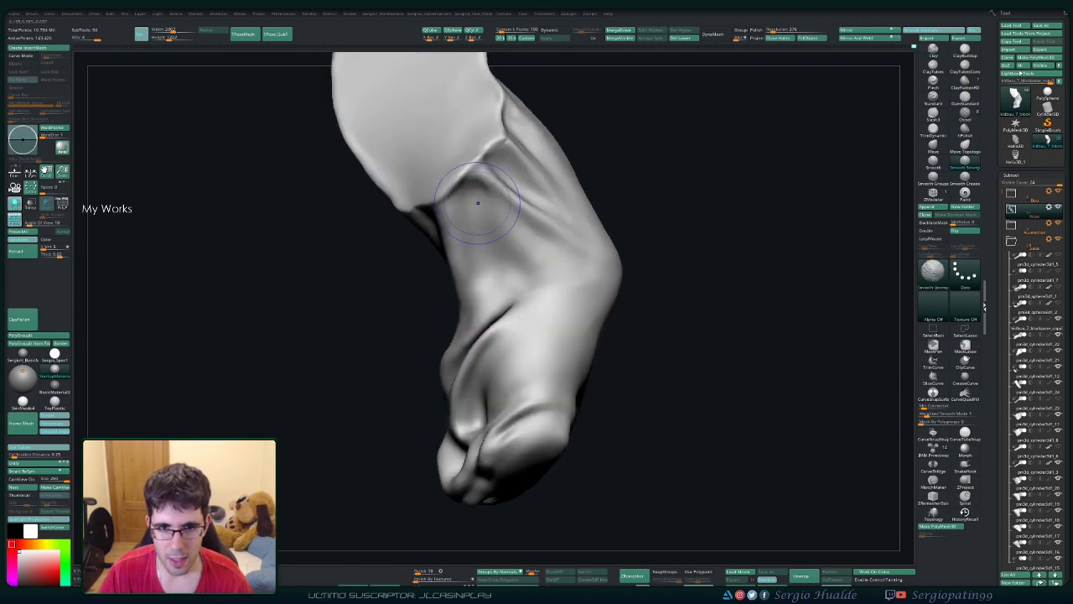
mouse_move(491, 288)
right_down()
mouse_move(568, 320)
mouse_move(557, 337)
right_up()
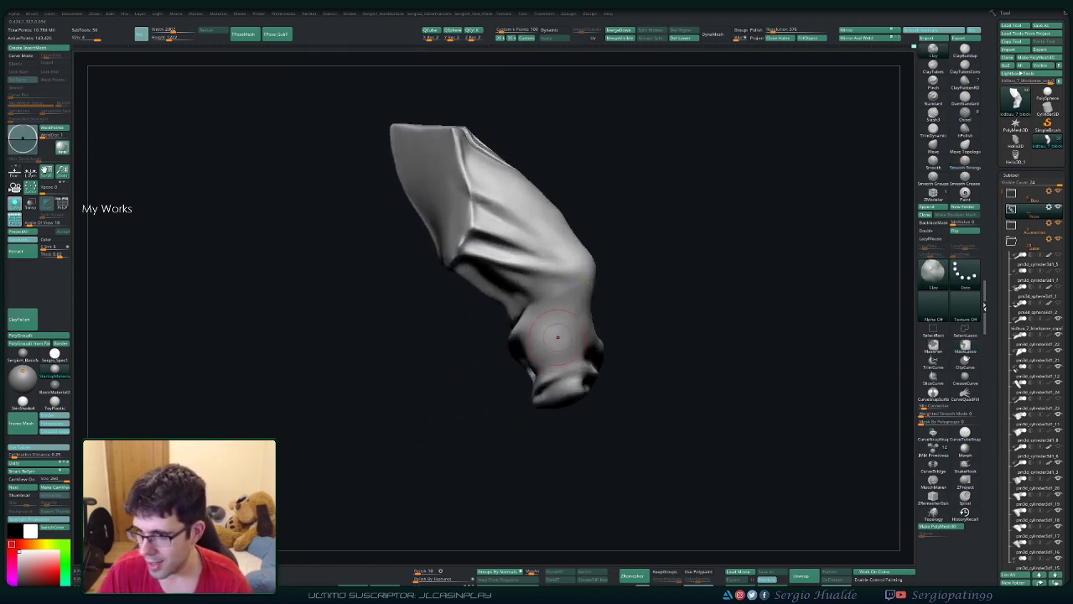
mouse_move(596, 252)
right_down()
mouse_move(561, 383)
mouse_move(589, 359)
right_up()
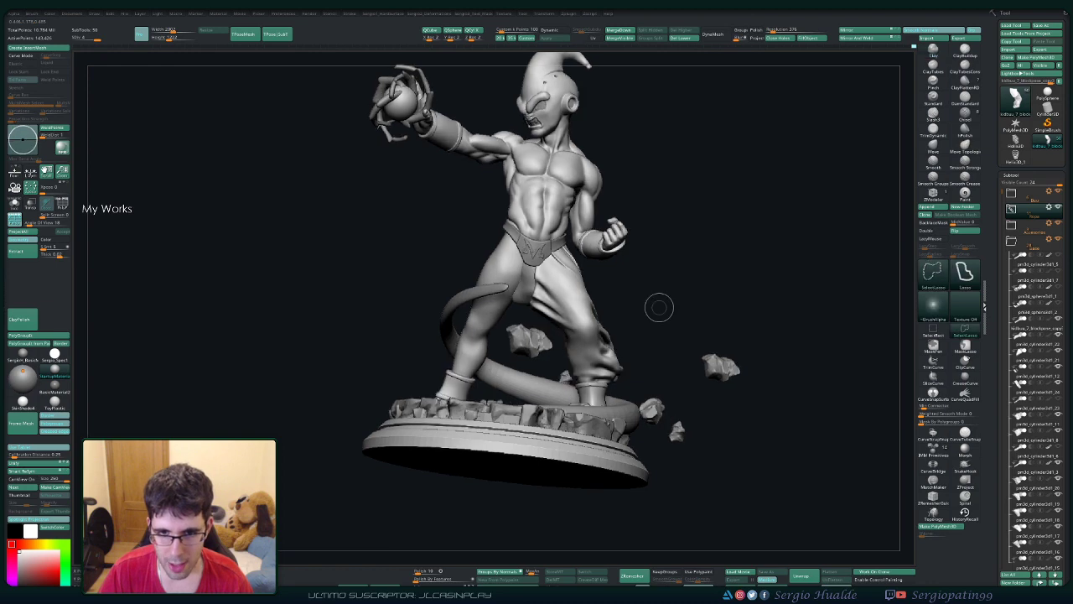
Step: Select the pants subtool in the pose group and Solo it
right_drag(654, 307, 586, 319)
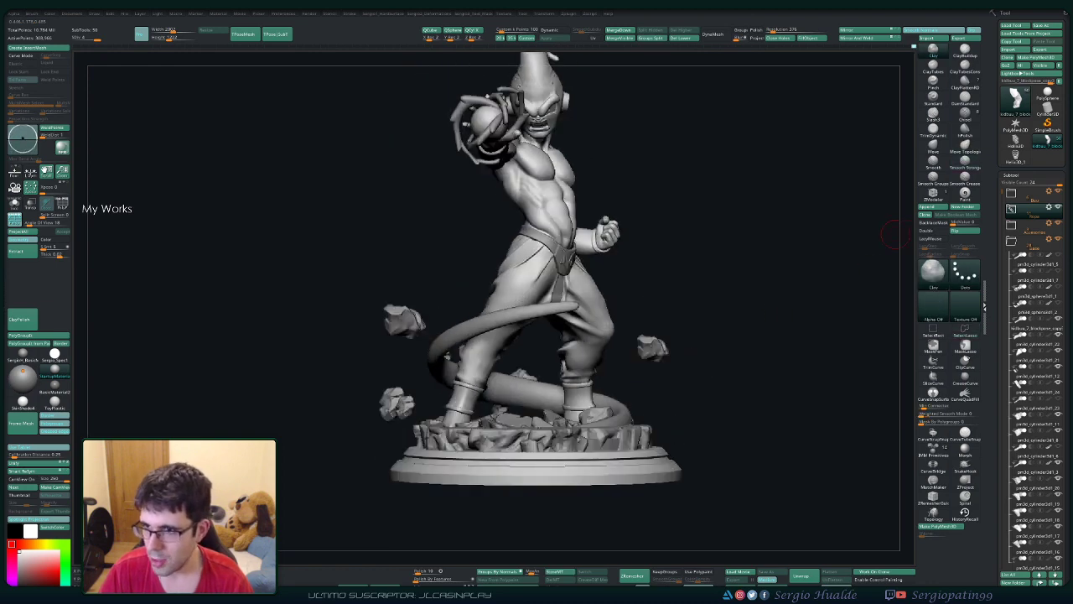
click(1011, 208)
click(1035, 328)
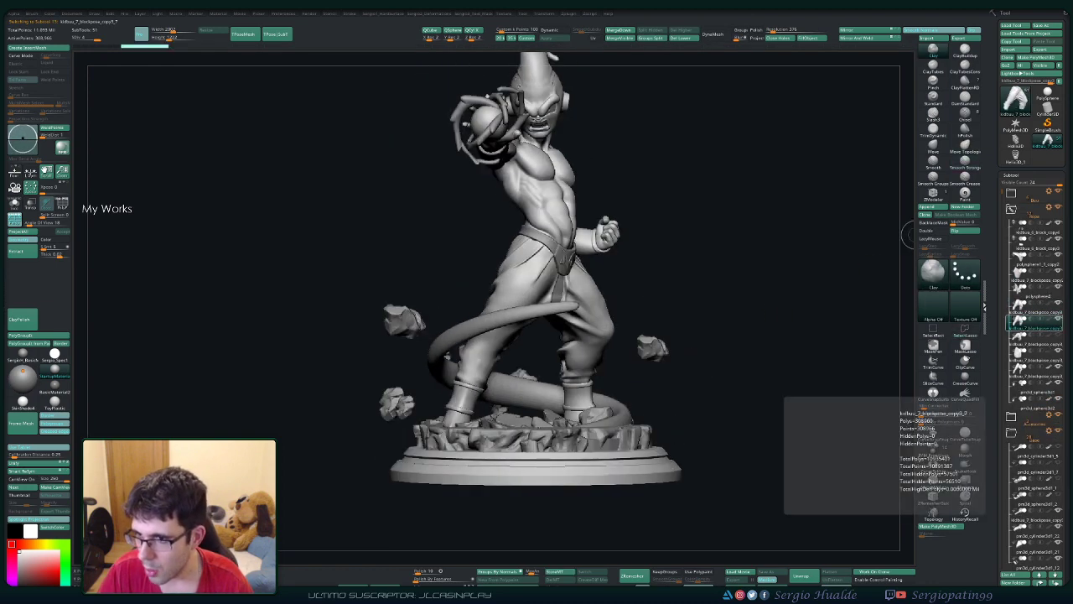
click(1036, 311)
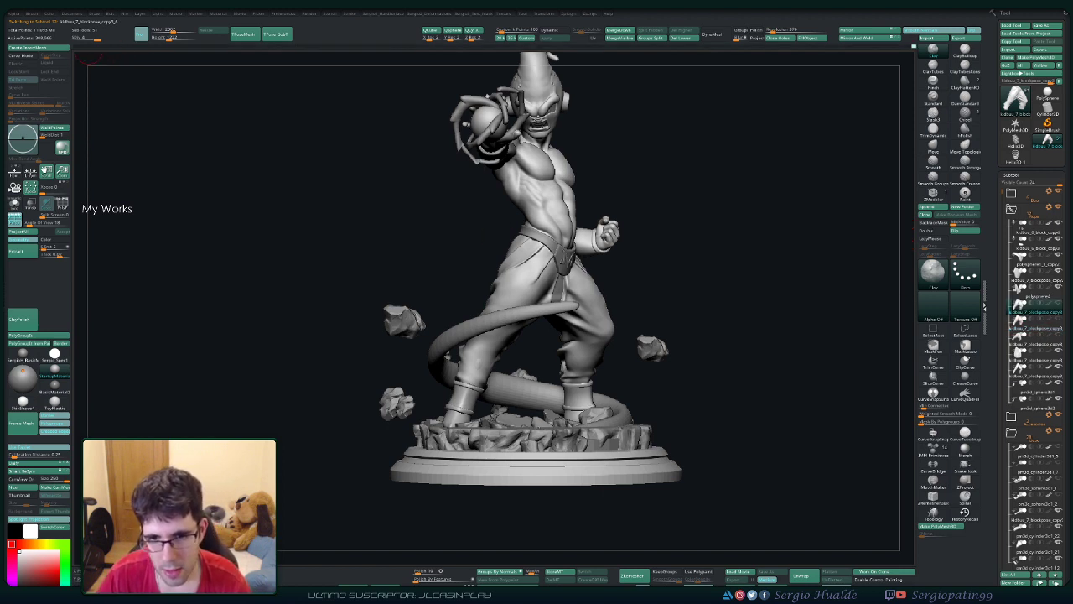
key(shift+ctrl+s)
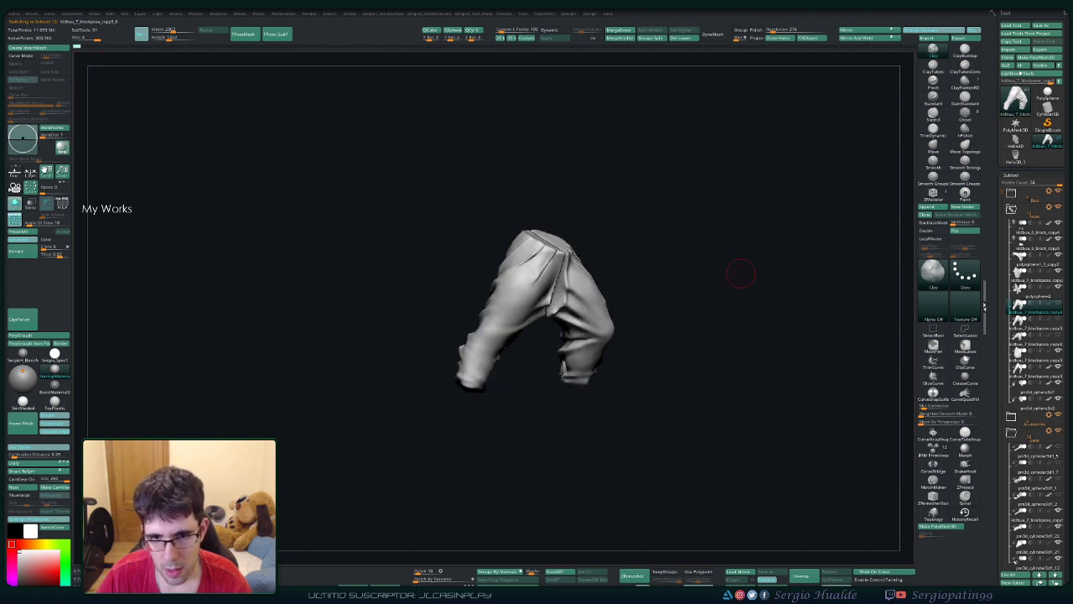
key(Down)
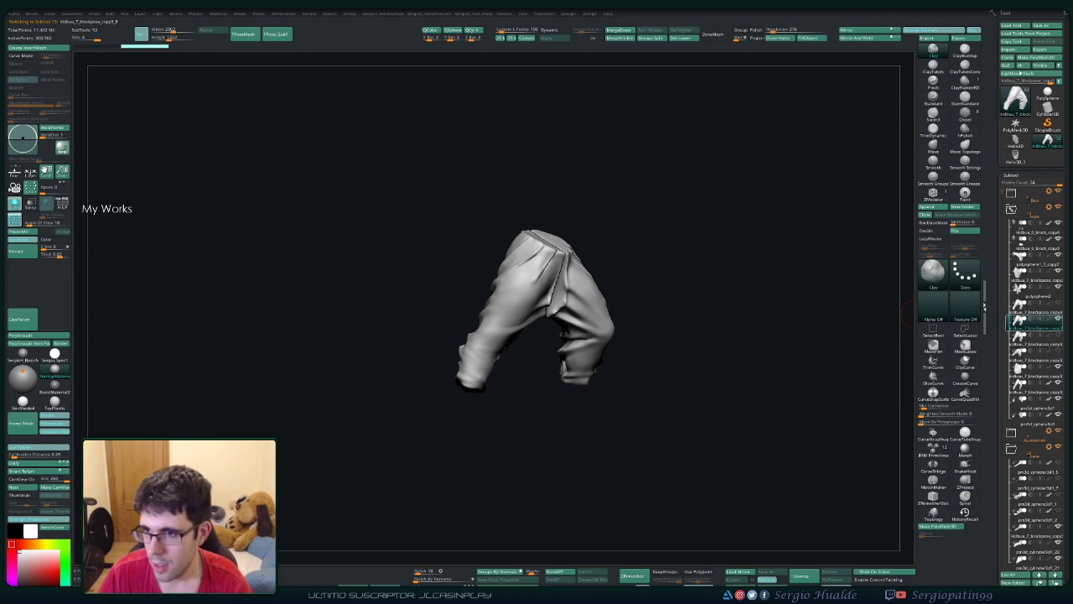
key(Up)
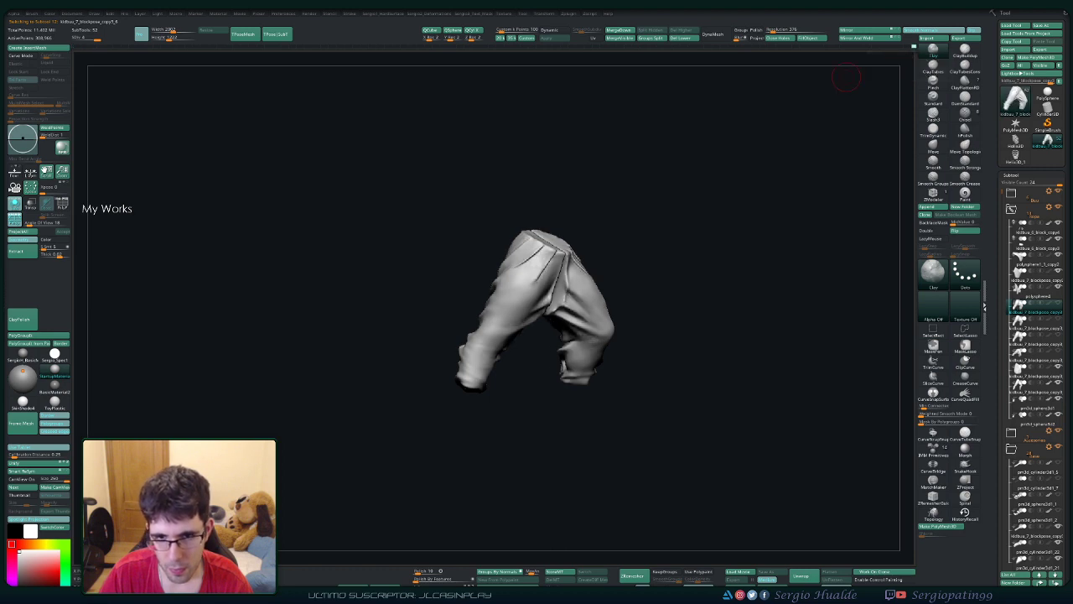
Step: Confirm the irreversible operation on the pants with OK, then exit Solo
key(ctrl+shift)
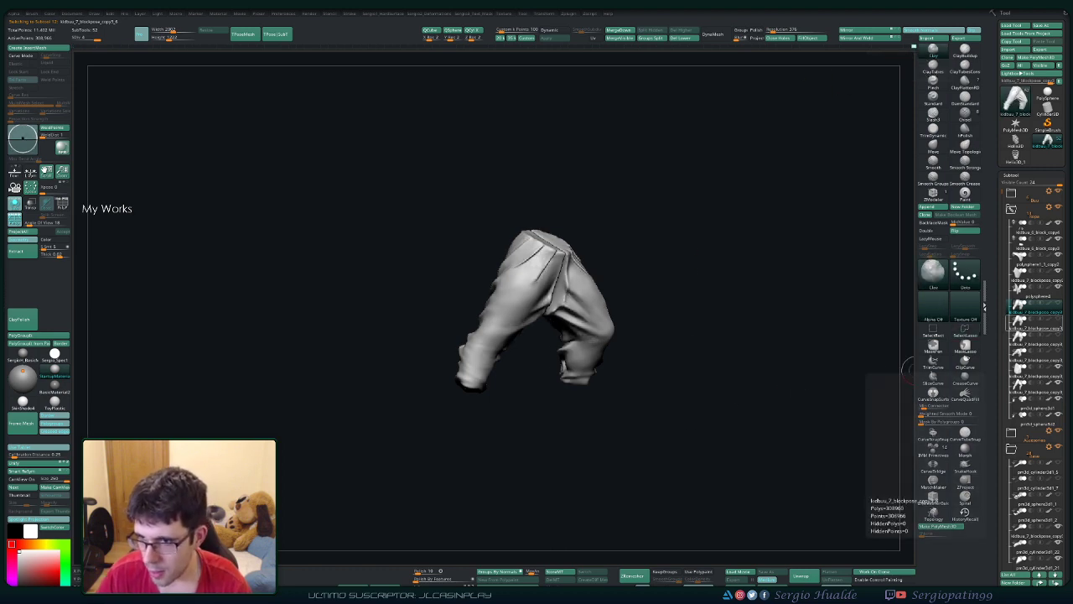
key(Down)
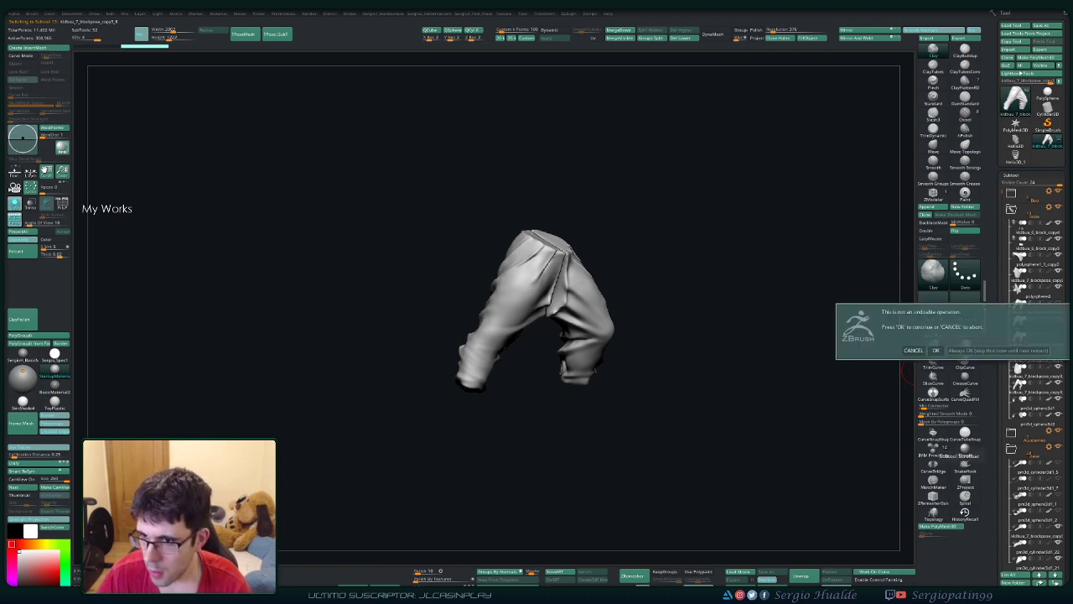
click(936, 350)
drag(709, 340, 652, 342)
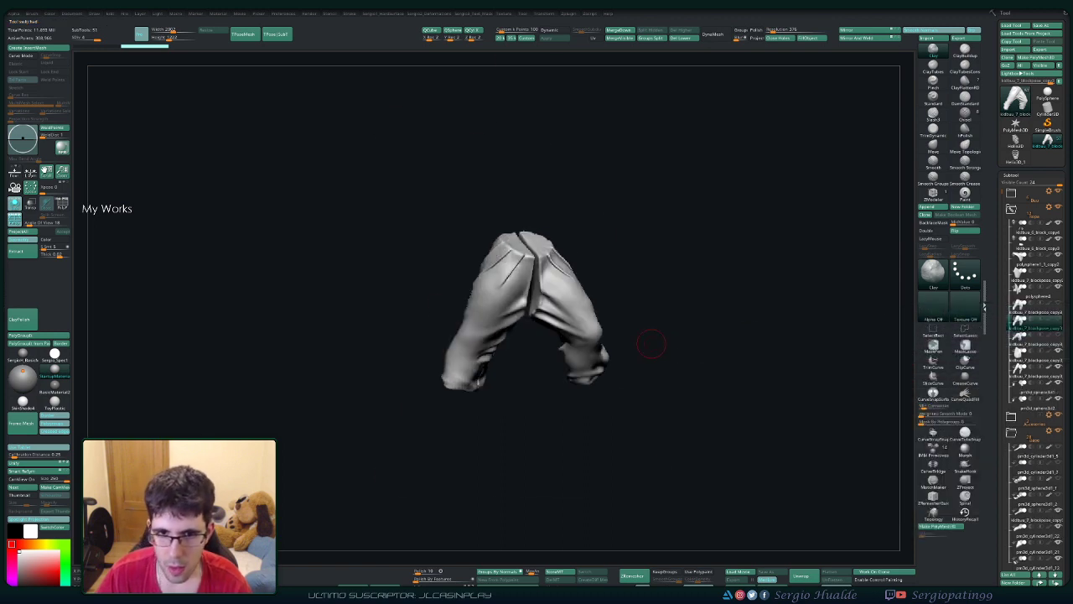
key(shift+ctrl+s)
scroll(662, 319, up, 3)
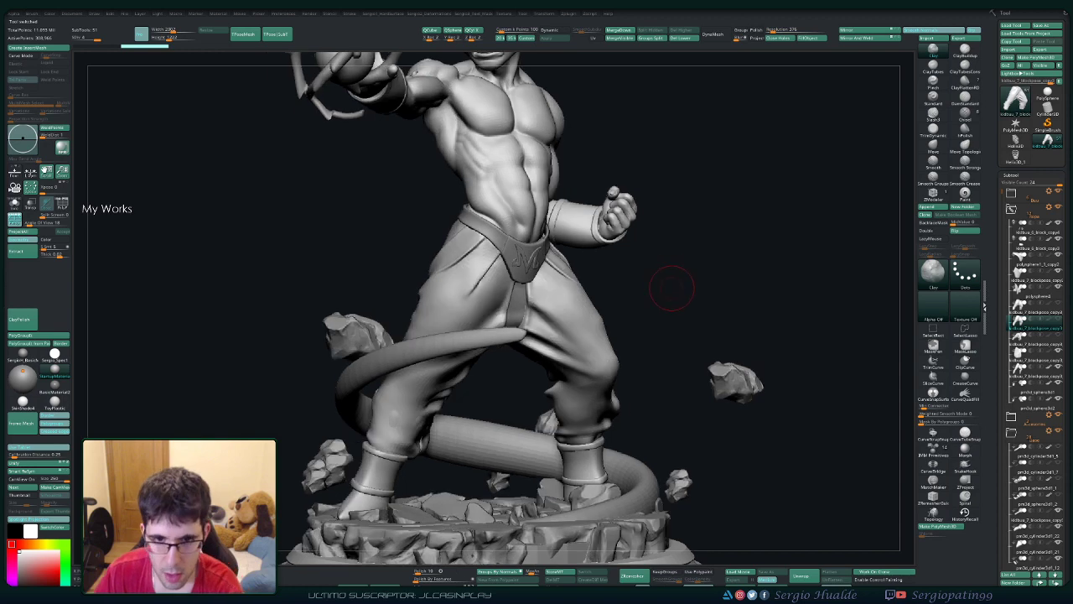
key(Up)
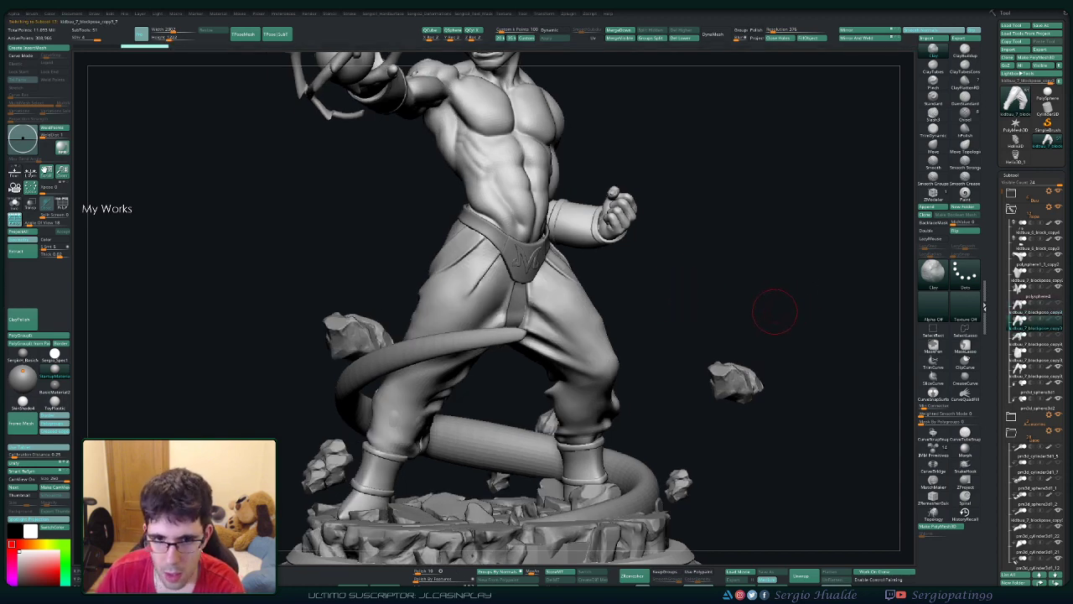
key(Down)
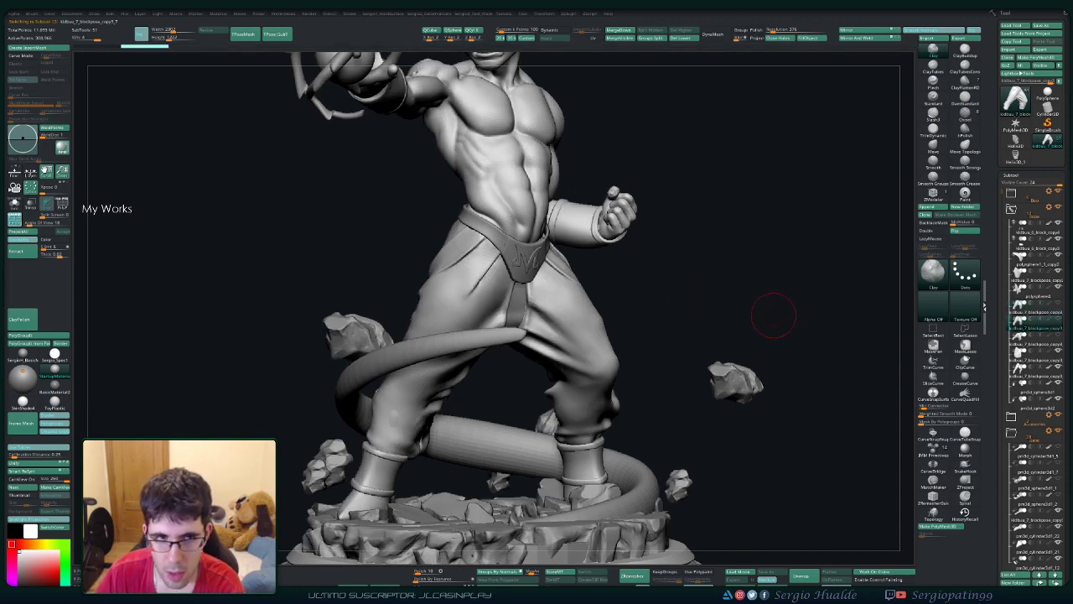
key(Up)
key(Down)
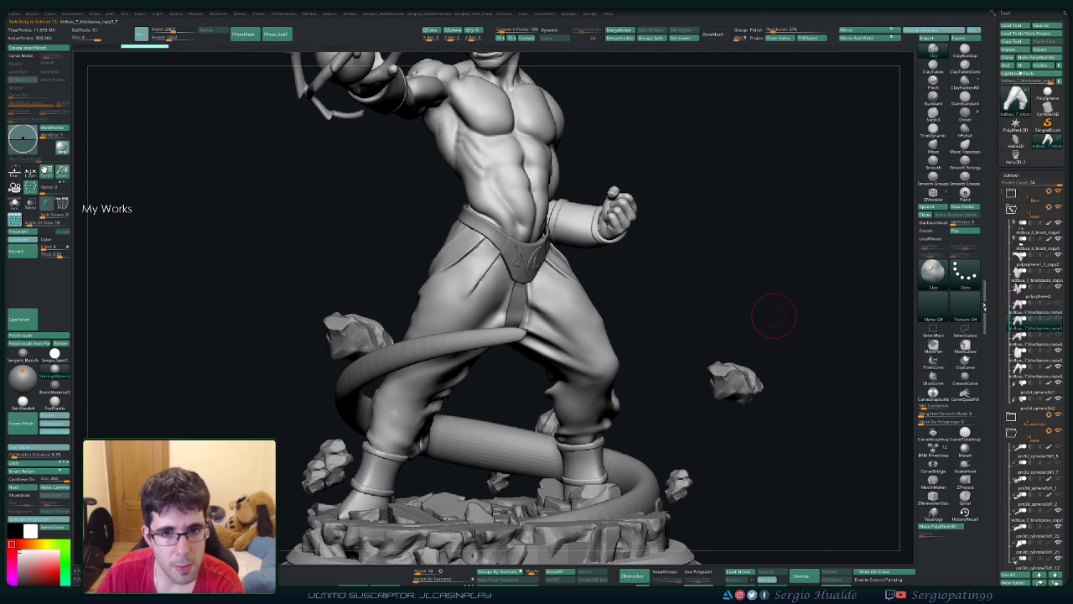
key(Up)
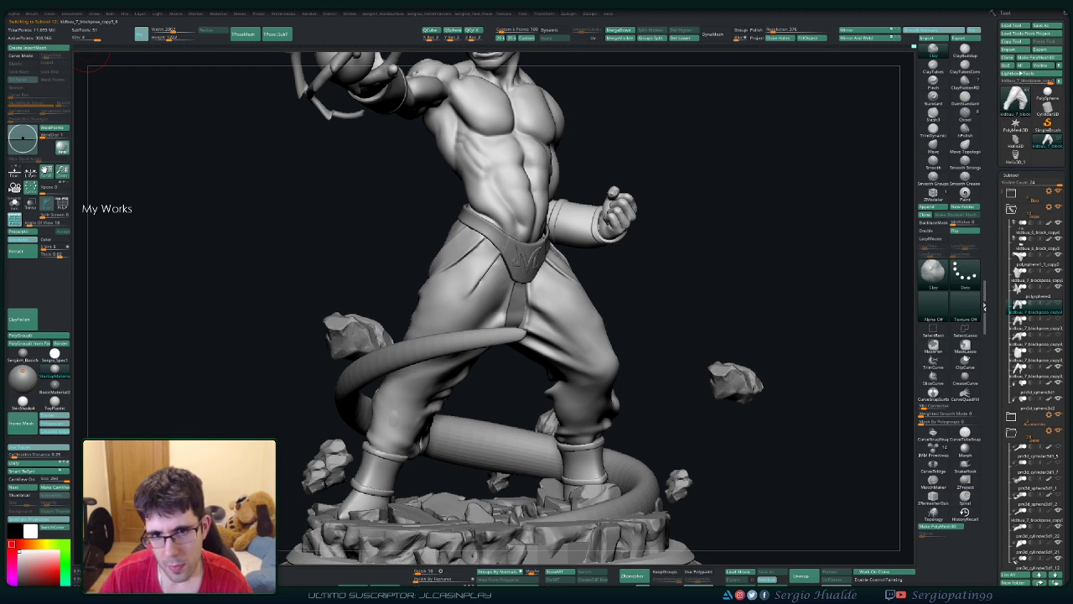
key(shift+d)
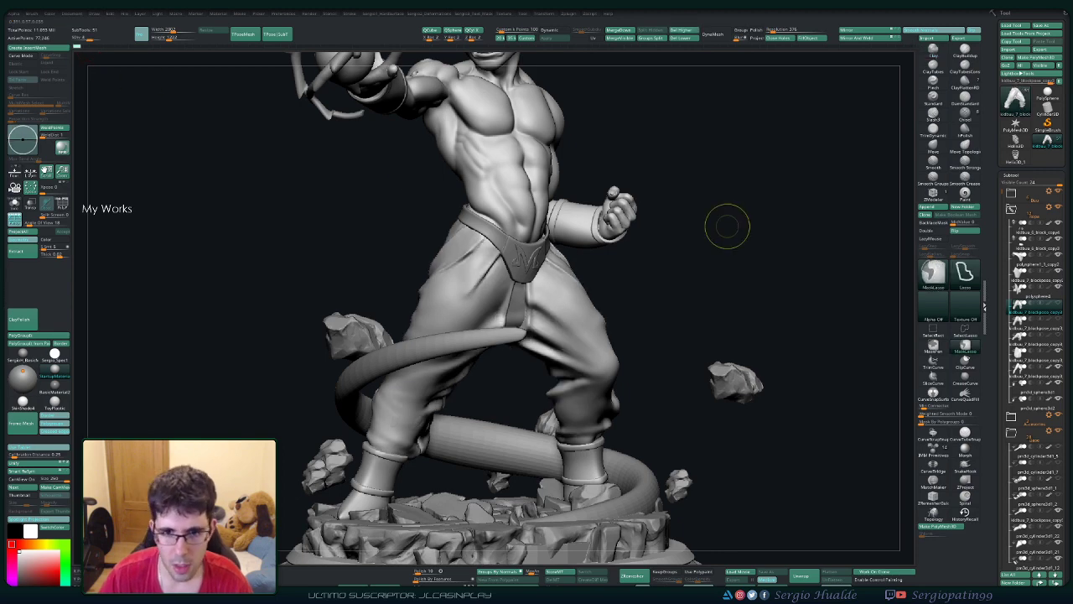
drag(707, 242, 703, 243)
key(alt+Down)
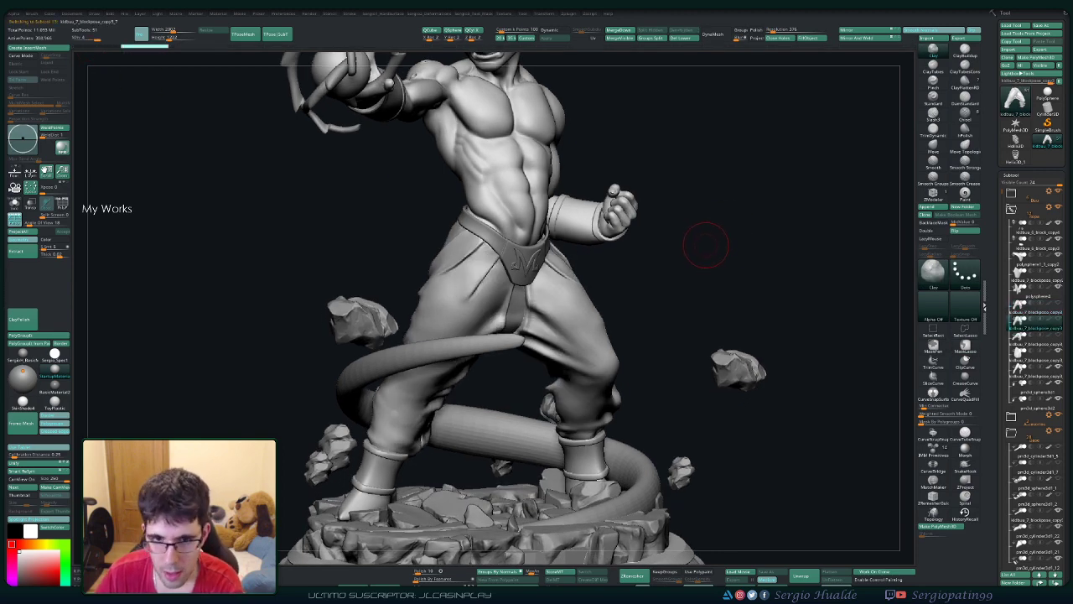
key(alt+Down)
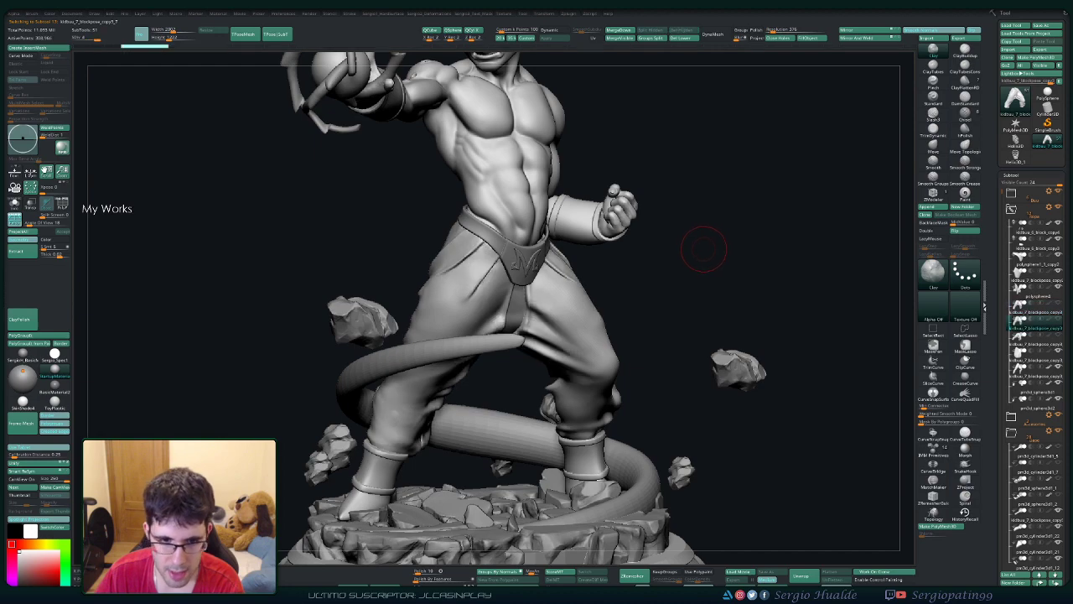
mouse_move(703, 249)
mouse_down()
mouse_move(352, 260)
mouse_move(750, 271)
mouse_up()
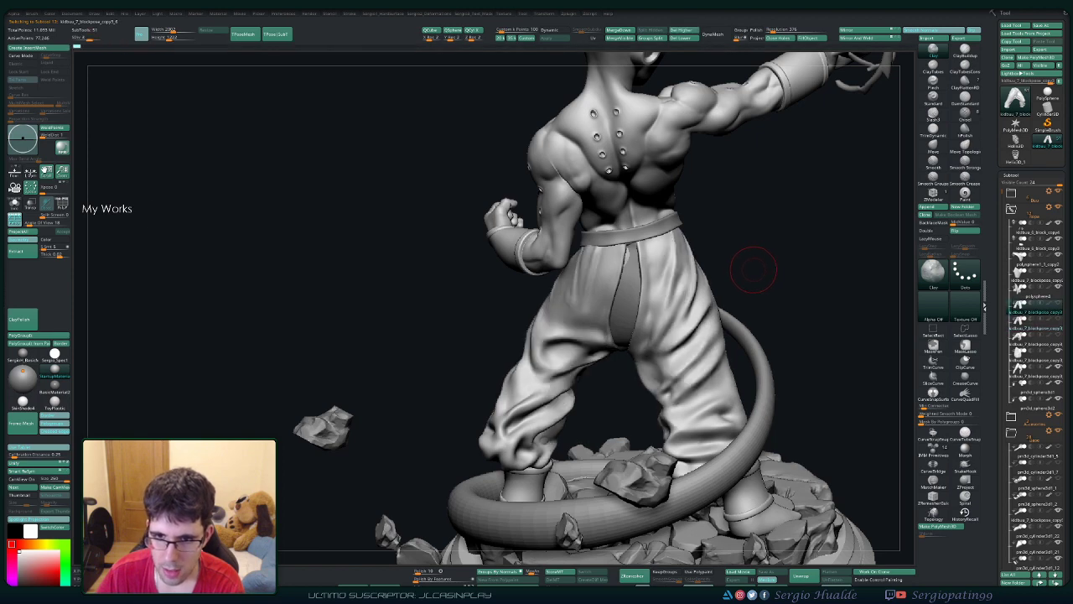
key(d)
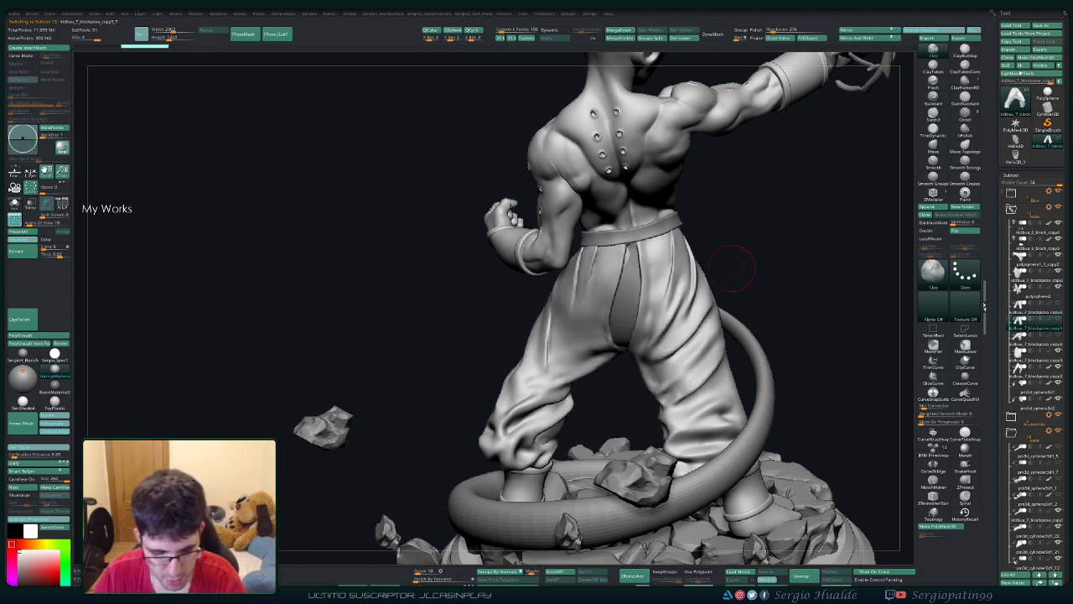
ctrl+right_drag(731, 268, 773, 242)
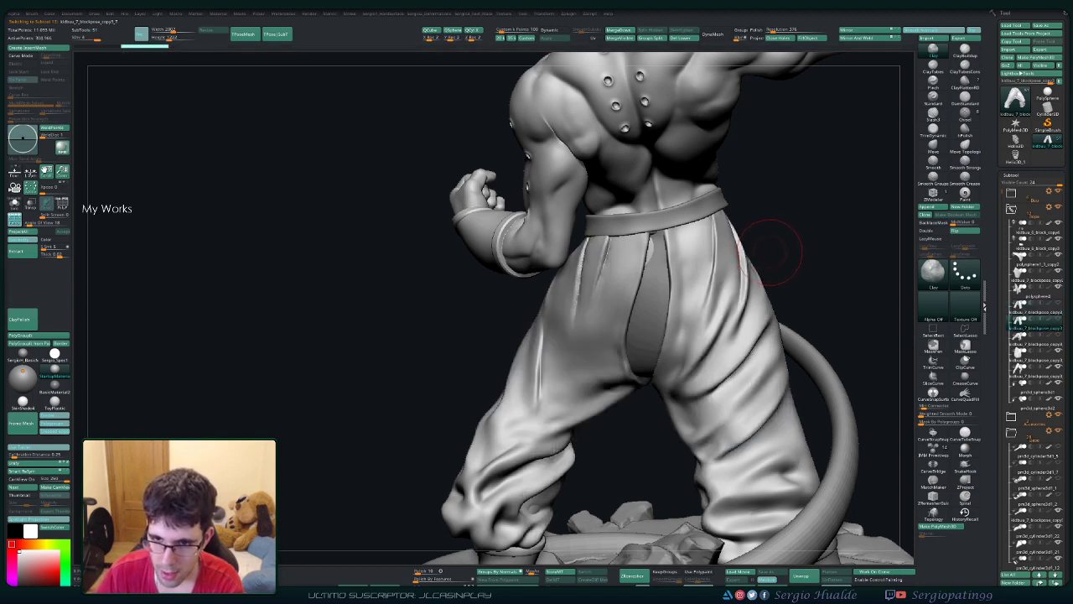
key(d)
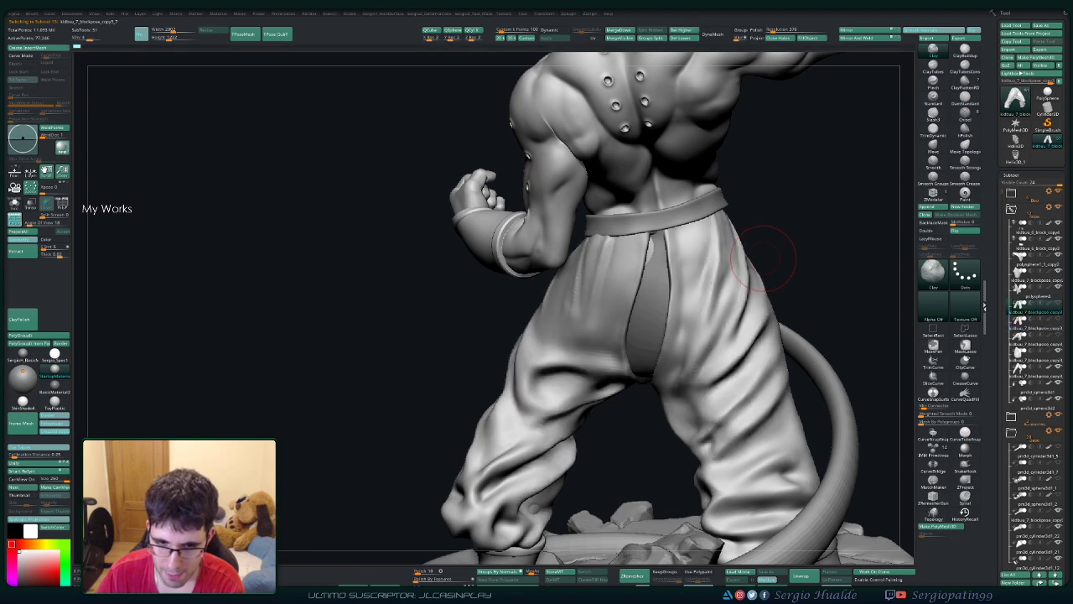
key(shift+d)
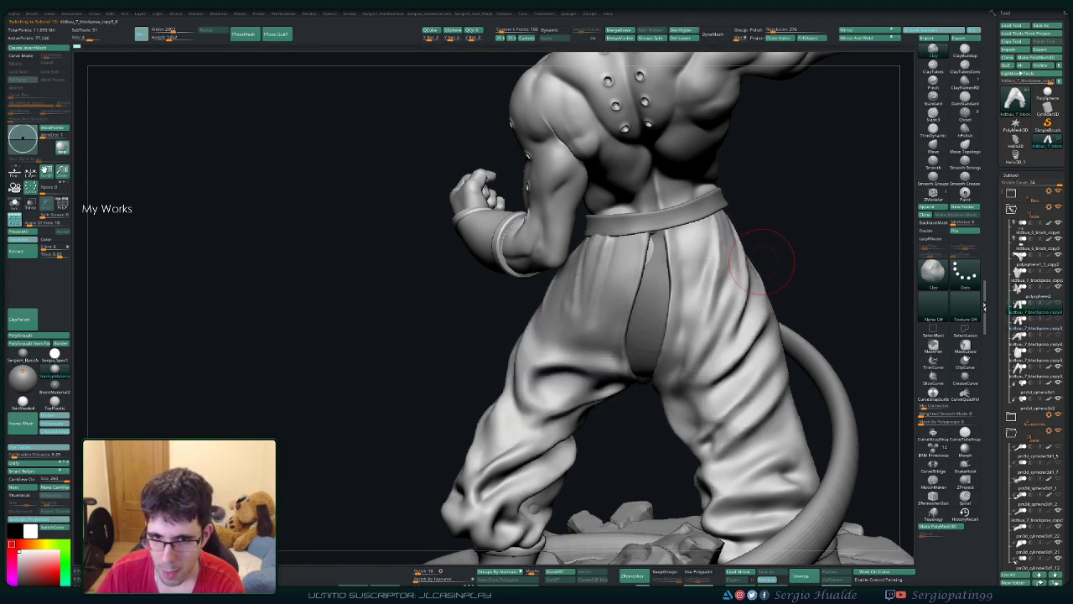
key(d)
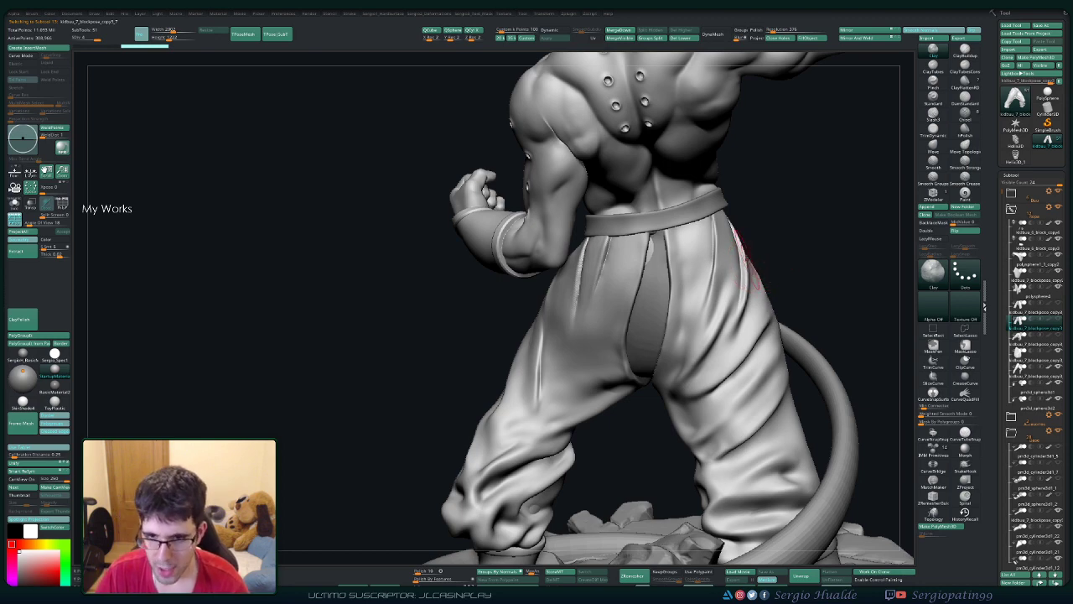
key(ctrl)
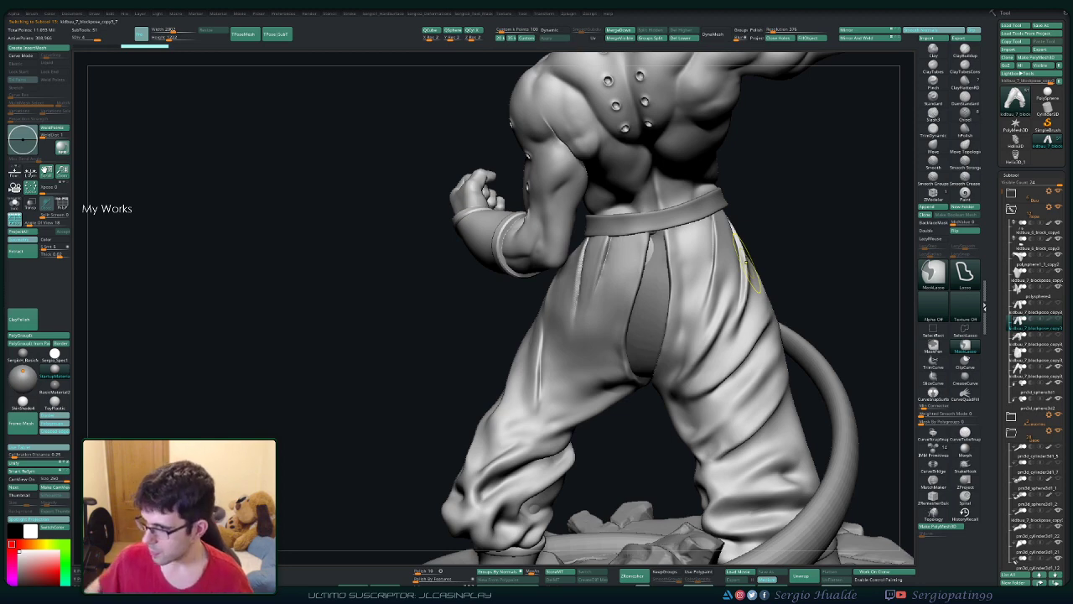
ctrl+drag(748, 289, 746, 285)
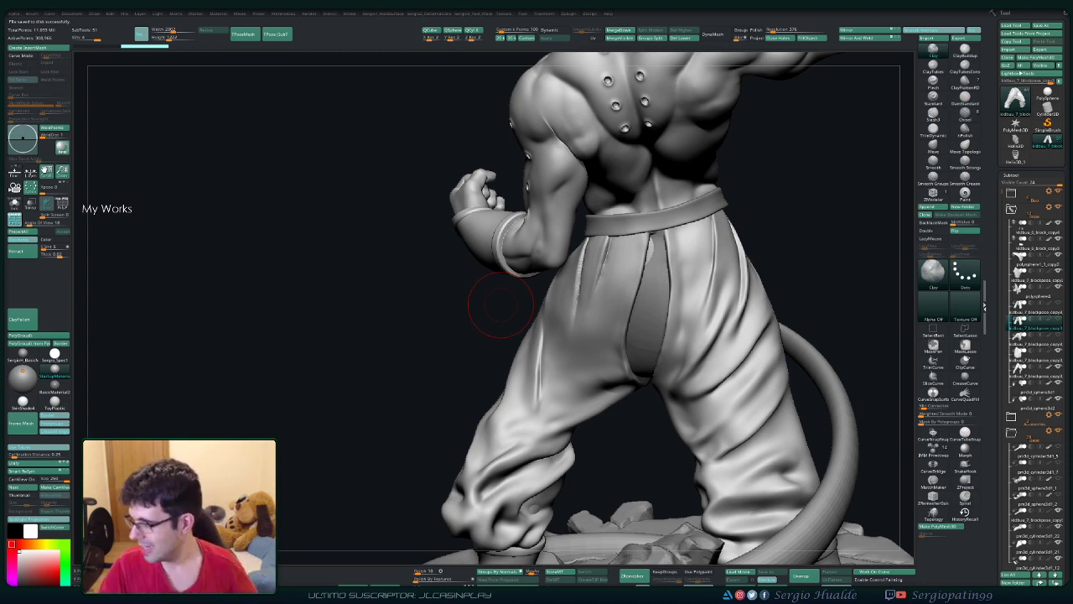
Step: Isolate the pants and carve ankle-fold creases with the Standard brush
mouse_move(759, 204)
mouse_down()
mouse_move(671, 324)
mouse_move(495, 406)
mouse_up()
ctrl+shift+click(672, 323)
key(b)
key(s)
key(t)
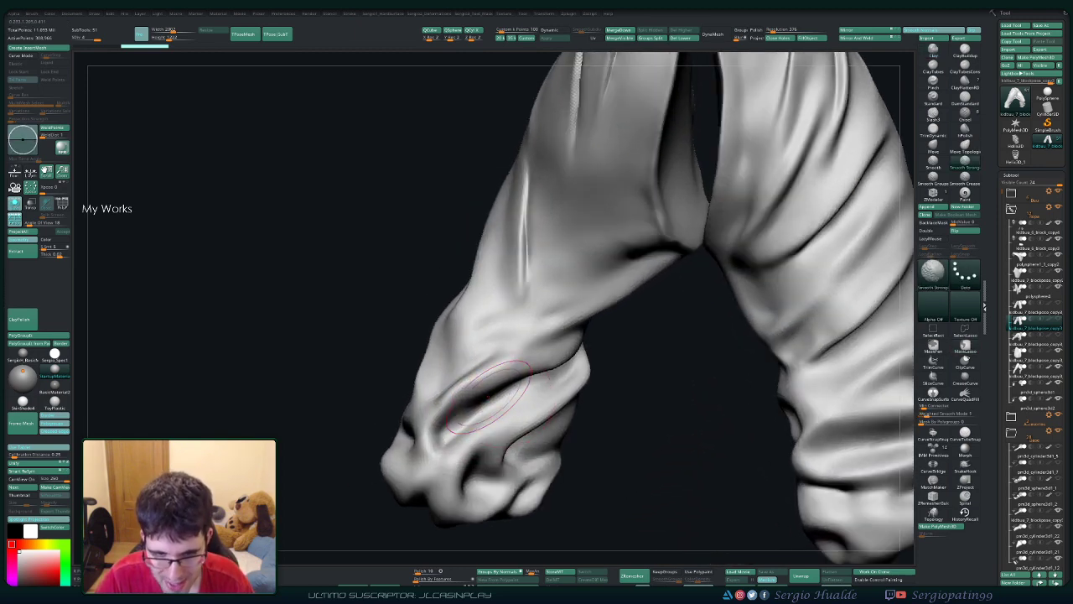
mouse_move(513, 372)
mouse_down()
mouse_move(436, 432)
mouse_move(537, 373)
mouse_move(442, 434)
mouse_move(503, 394)
mouse_up()
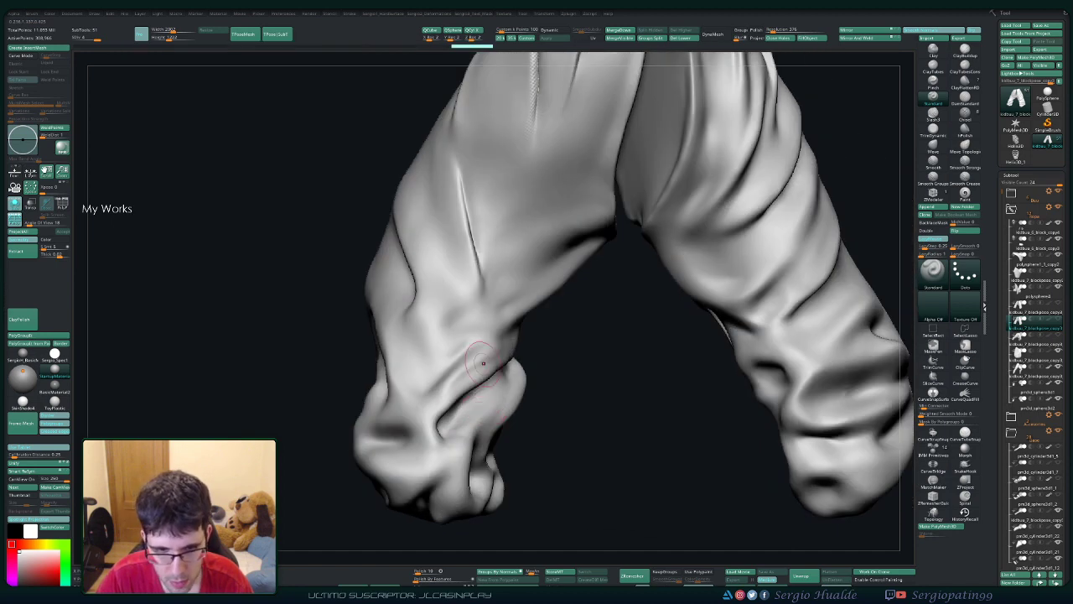
Step: Soften the deep creases along the leg while viewing both legs
drag(514, 352, 520, 339)
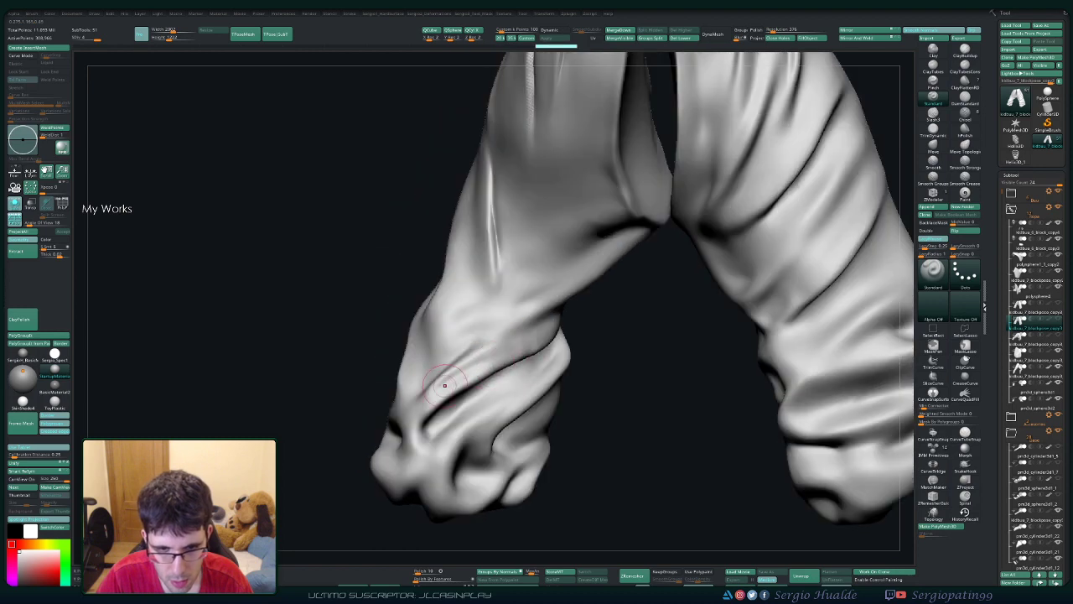
mouse_move(444, 385)
mouse_down()
mouse_move(487, 373)
mouse_move(482, 390)
mouse_move(419, 408)
mouse_move(417, 424)
mouse_move(369, 461)
mouse_move(369, 421)
mouse_move(336, 452)
mouse_move(382, 427)
mouse_move(352, 445)
mouse_move(317, 438)
mouse_move(367, 411)
mouse_move(344, 388)
mouse_move(320, 394)
mouse_up()
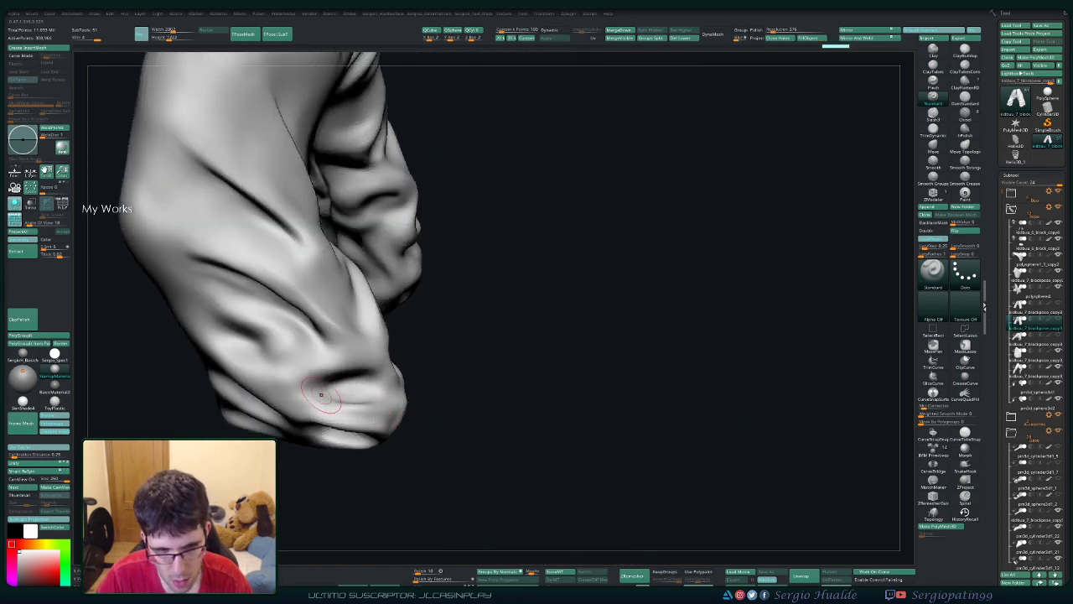
mouse_move(403, 378)
mouse_down()
mouse_move(360, 369)
mouse_move(411, 436)
mouse_move(344, 360)
mouse_up()
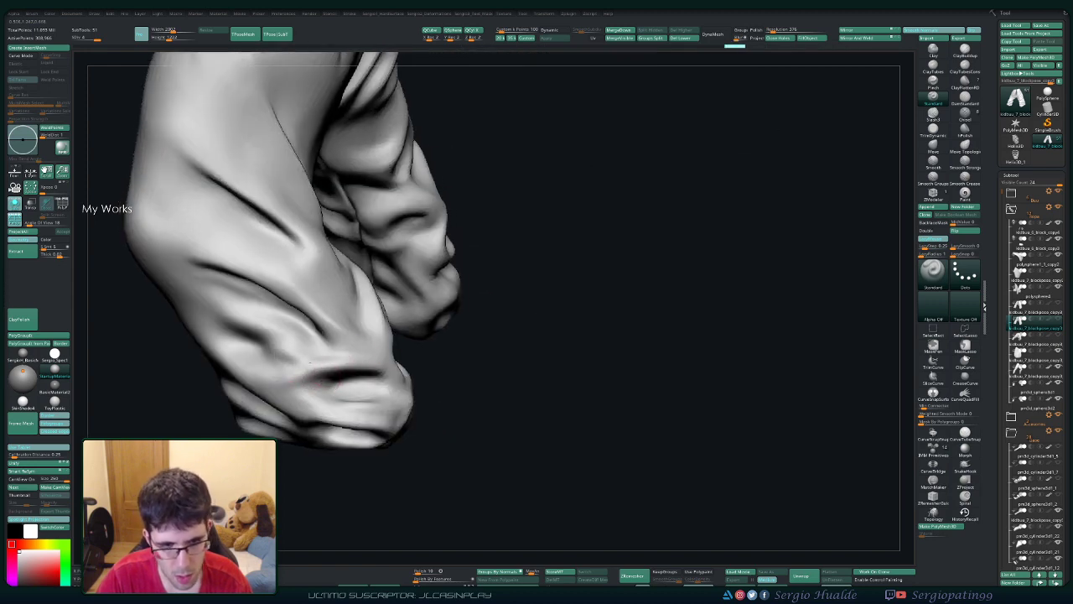
shift+drag(260, 360, 301, 352)
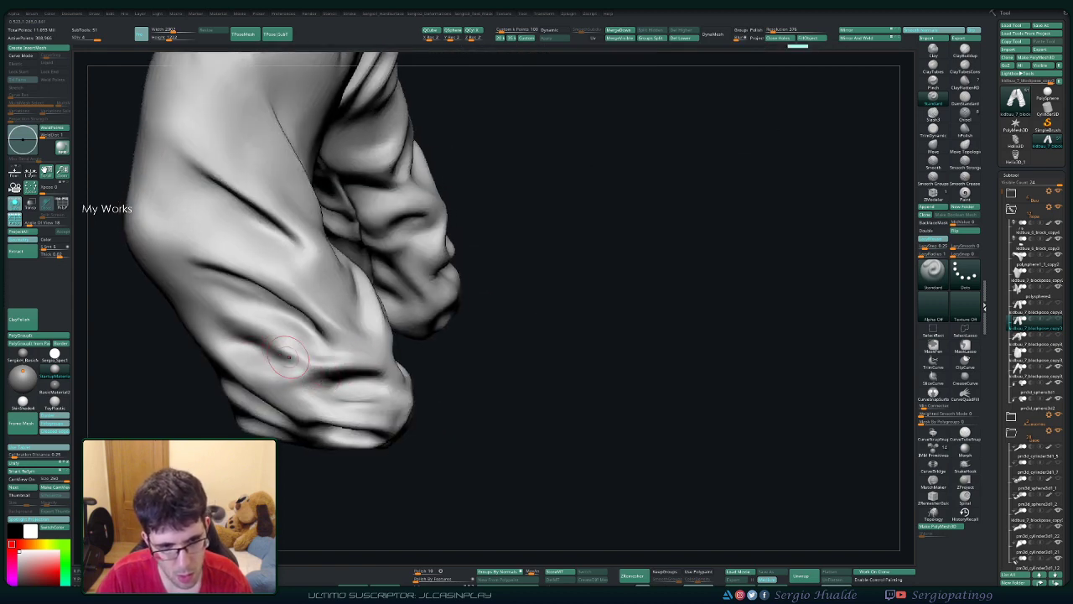
mouse_move(226, 343)
shift+mouse_down()
mouse_move(302, 369)
mouse_move(327, 356)
mouse_move(266, 321)
shift+mouse_up()
mouse_move(503, 319)
mouse_down()
mouse_move(431, 300)
mouse_move(363, 377)
mouse_up()
drag(342, 412, 384, 386)
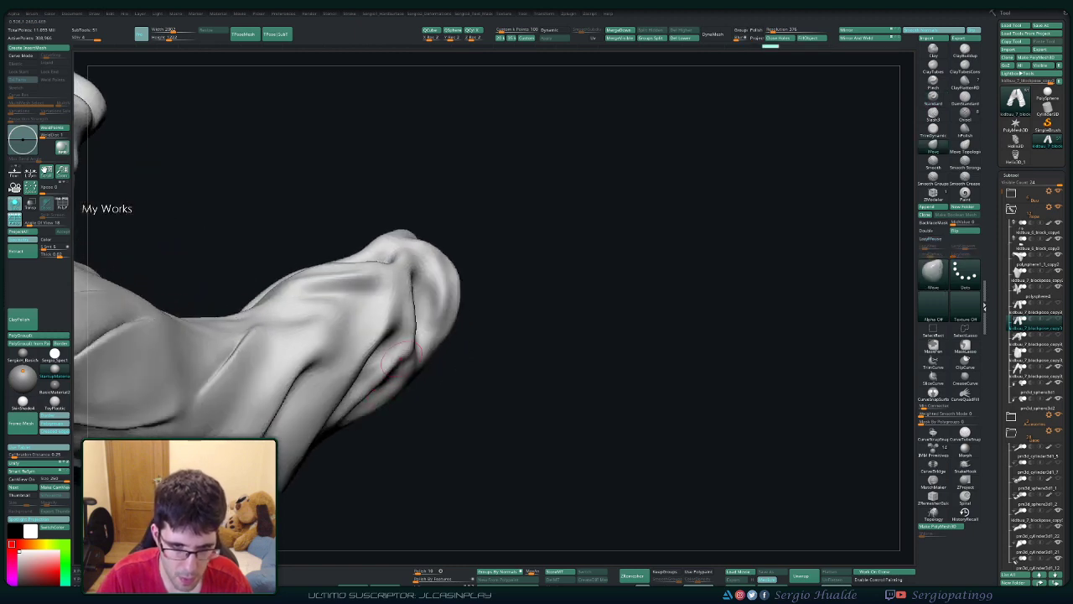
Step: Undo several recent strokes with Ctrl+Z and recarve creases along the lower ankle
key(ctrl+z)
key(ctrl+z)
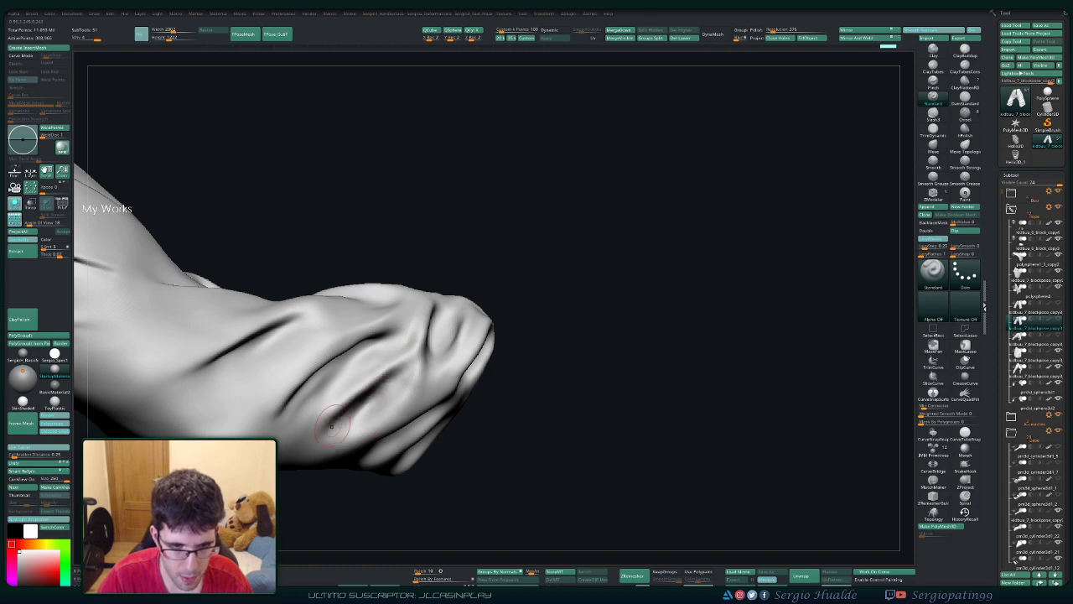
key(shift)
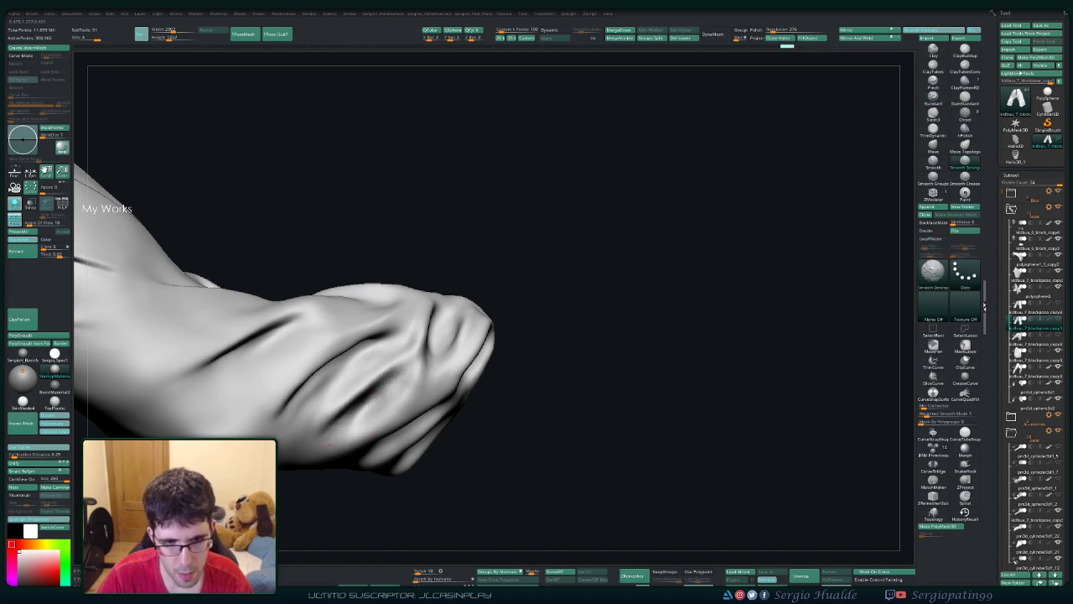
key(ctrl+shift+z)
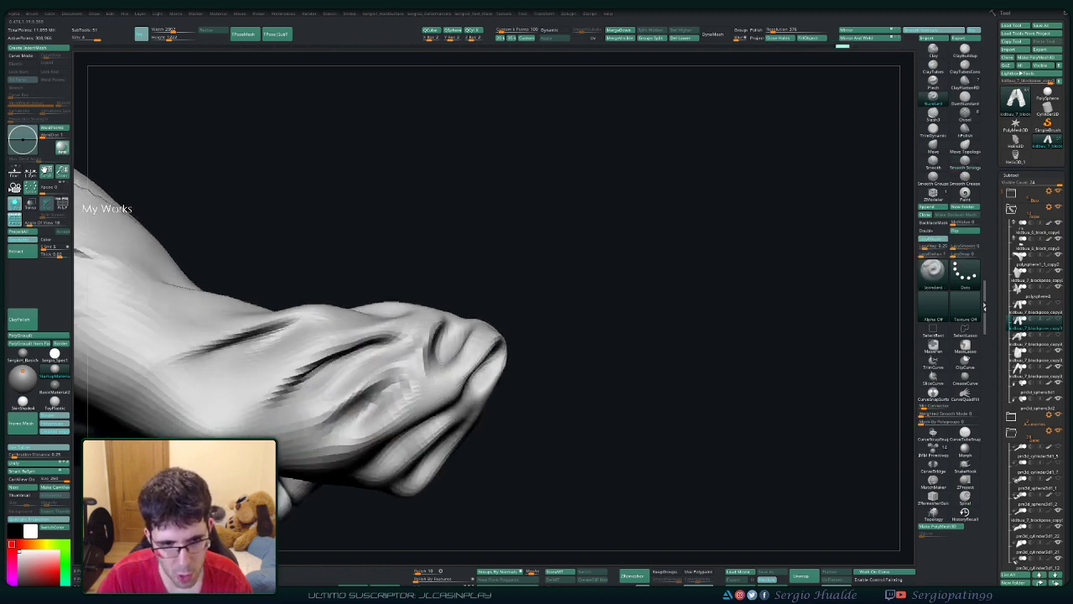
key(ctrl+z)
key(ctrl+z)
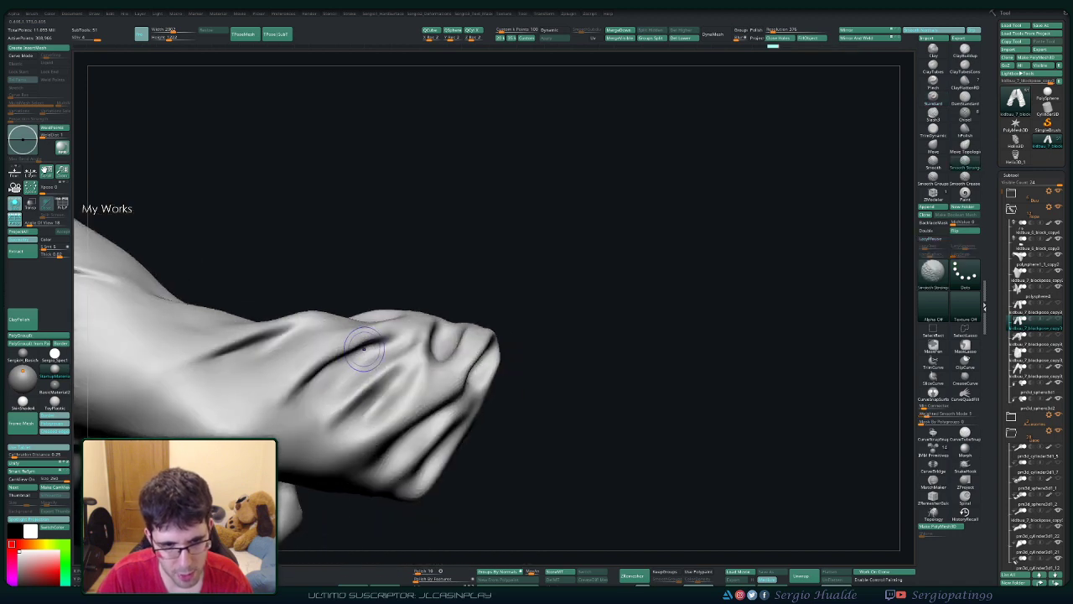
key(ctrl+z)
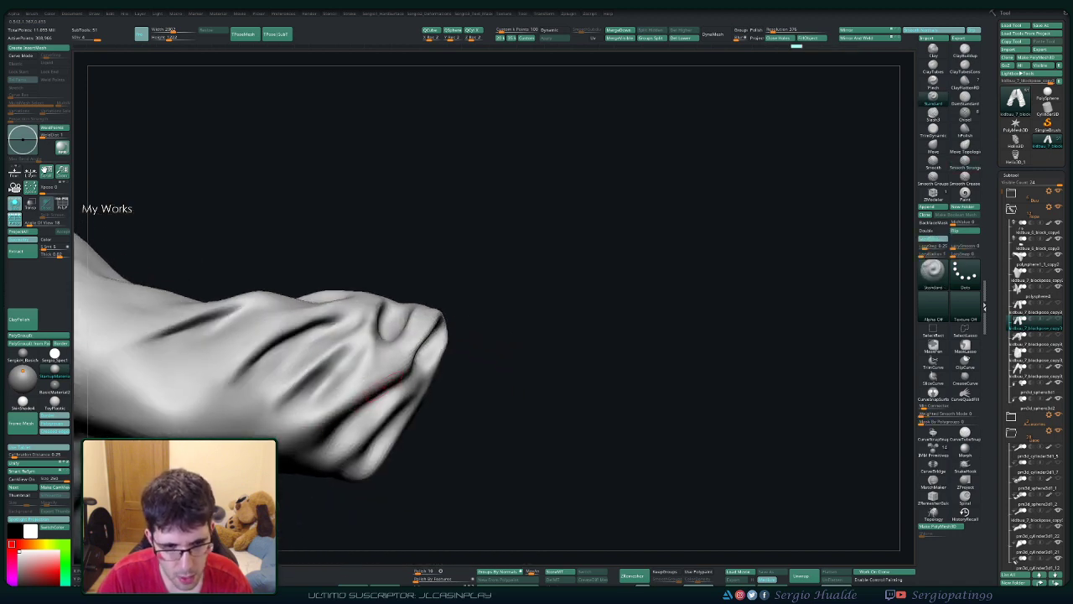
key(ctrl+z)
key(ctrl+z)
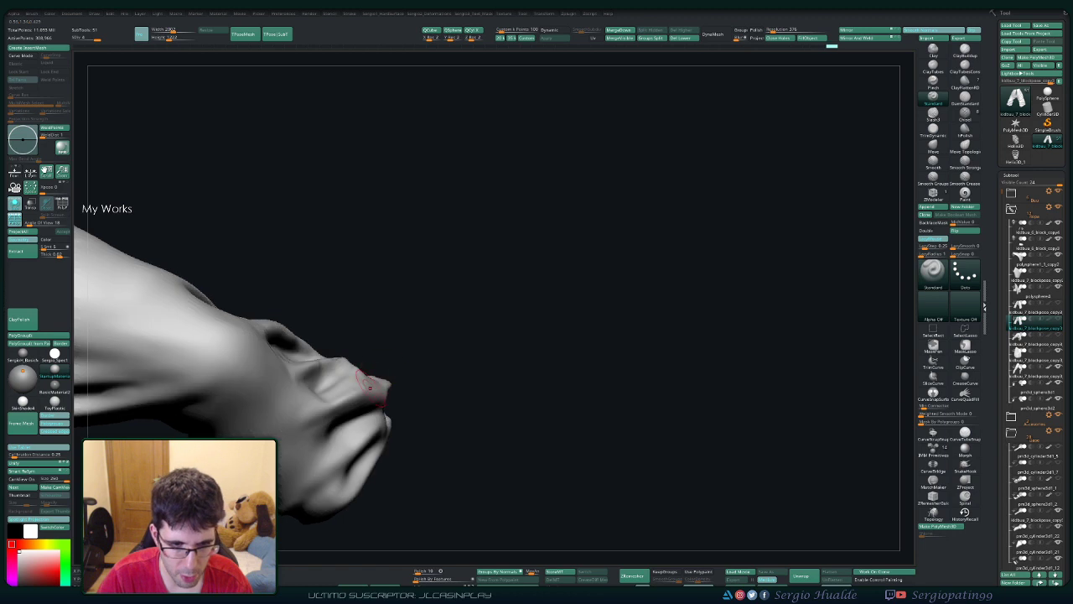
key(ctrl+z)
key(ctrl+z)
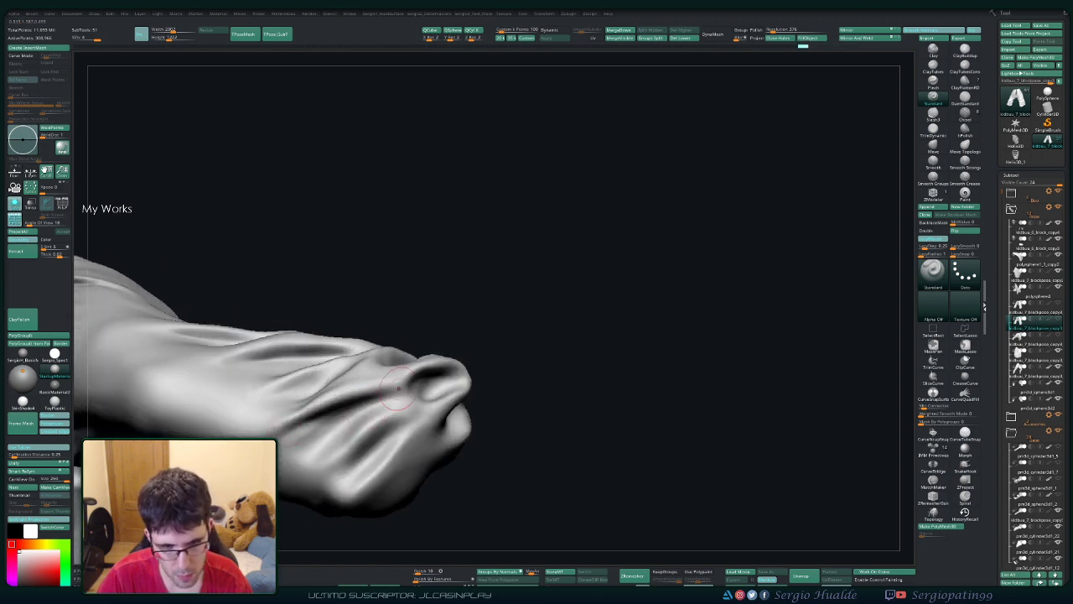
key(ctrl+z)
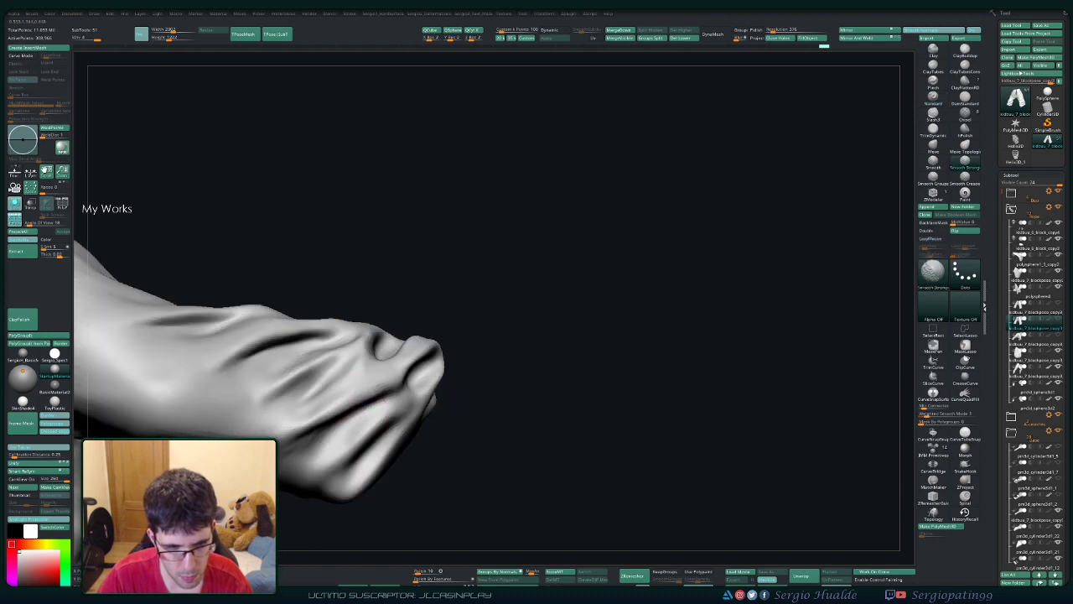
key(ctrl+z)
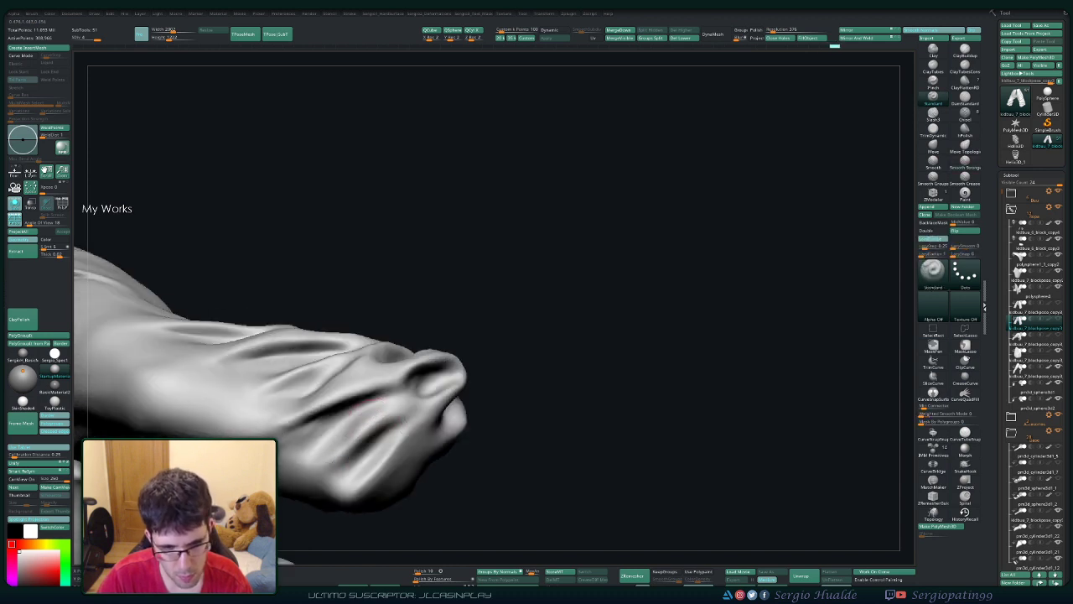
mouse_move(335, 469)
mouse_down()
mouse_move(377, 431)
mouse_move(369, 448)
mouse_move(377, 406)
mouse_up()
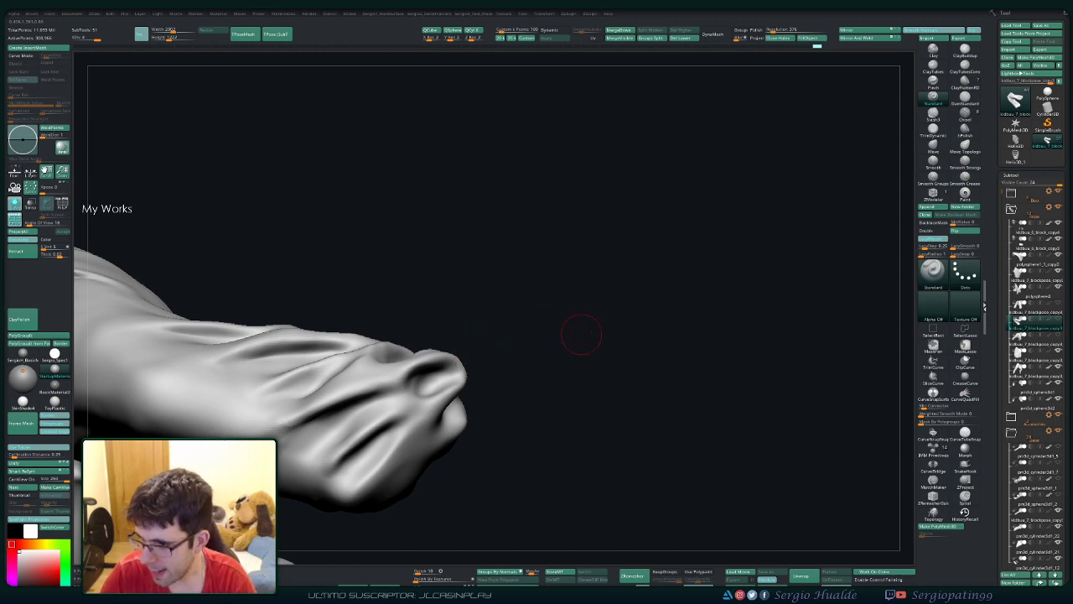
mouse_move(587, 329)
mouse_down()
mouse_move(525, 369)
mouse_move(587, 323)
mouse_up()
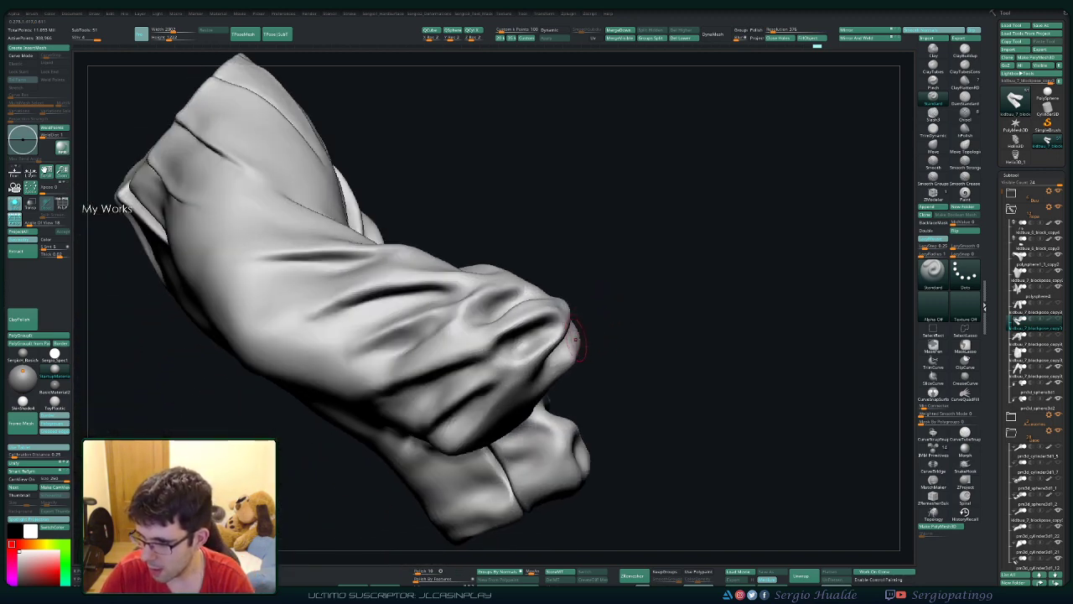
Step: Deepen and reshape the ankle cuff creases, orbiting around it and Shift-smoothing
mouse_move(519, 333)
mouse_down()
mouse_move(553, 319)
mouse_move(537, 335)
mouse_move(524, 331)
mouse_move(513, 362)
mouse_up()
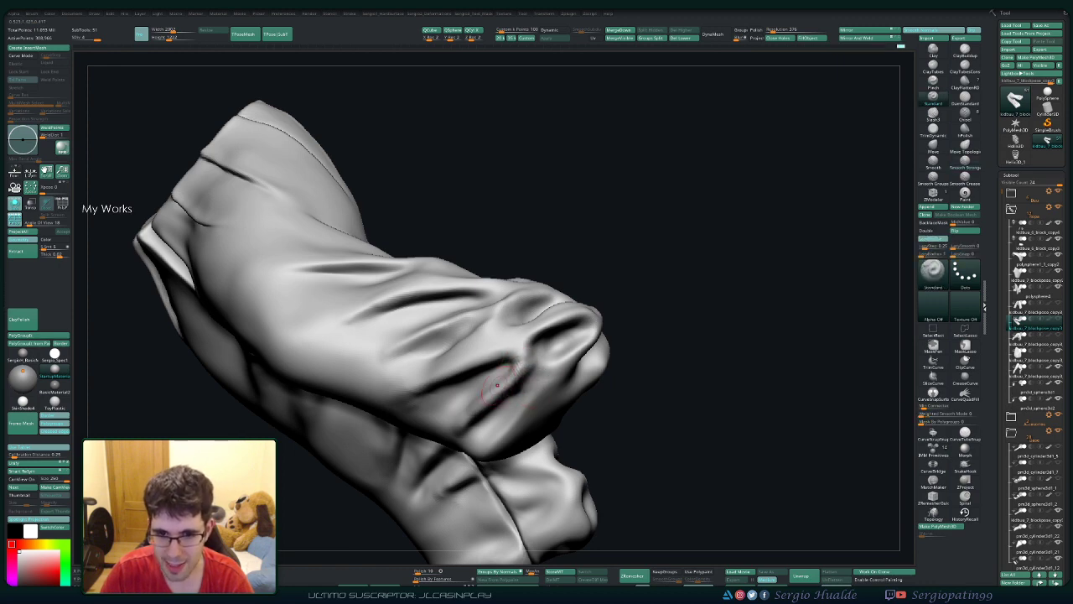
key(shift)
mouse_move(523, 363)
right_down()
mouse_move(534, 373)
mouse_move(546, 357)
mouse_move(578, 356)
right_up()
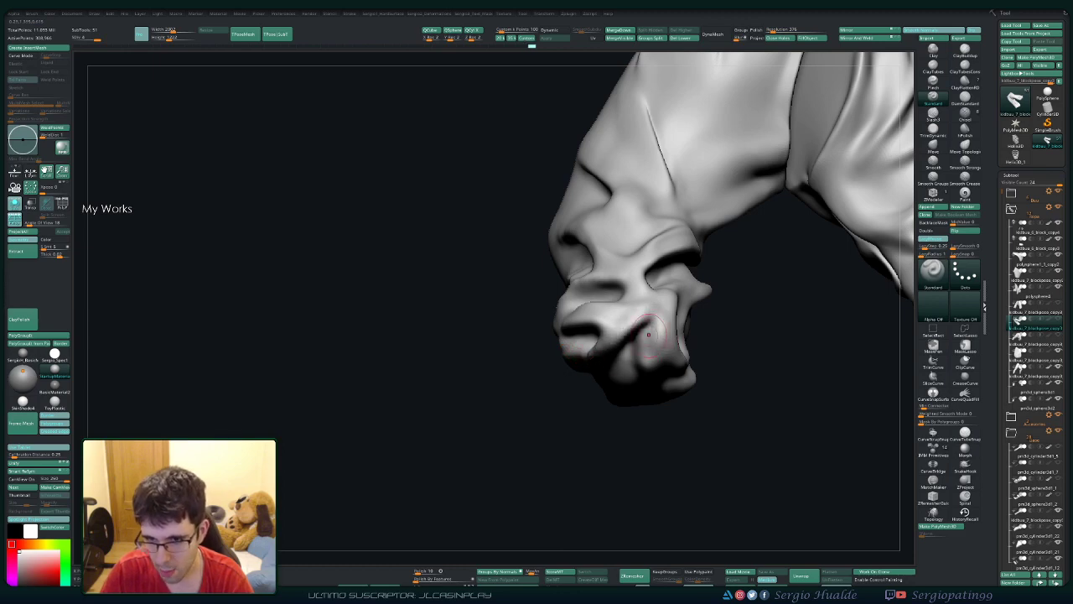
mouse_move(645, 335)
right_down()
mouse_move(660, 337)
mouse_move(630, 343)
mouse_move(650, 356)
mouse_move(637, 353)
right_up()
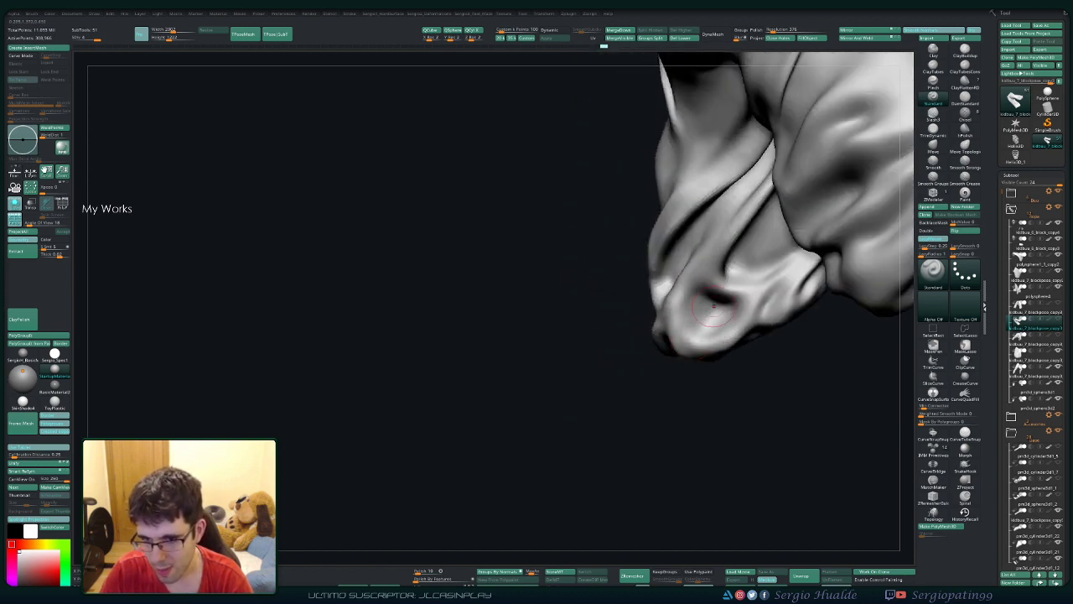
mouse_move(713, 306)
mouse_down()
mouse_move(721, 340)
mouse_move(746, 297)
mouse_move(800, 285)
mouse_up()
right_drag(758, 345, 642, 360)
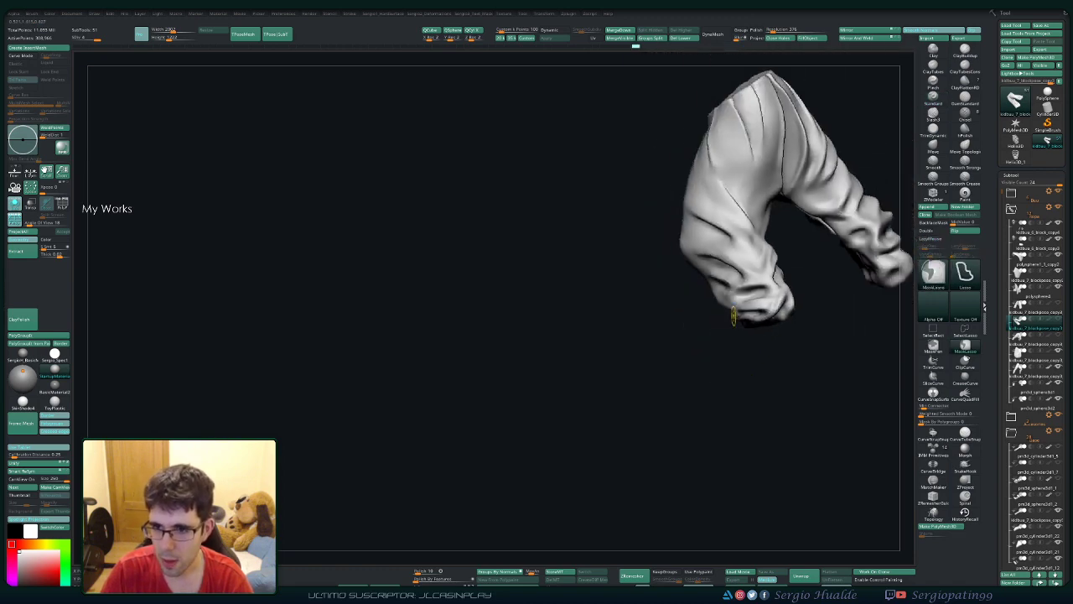
Step: Frame the pants and orbit in to a close three-quarter view of the leg folds
key(f)
mouse_move(805, 436)
right_down()
mouse_move(863, 385)
mouse_move(864, 318)
right_up()
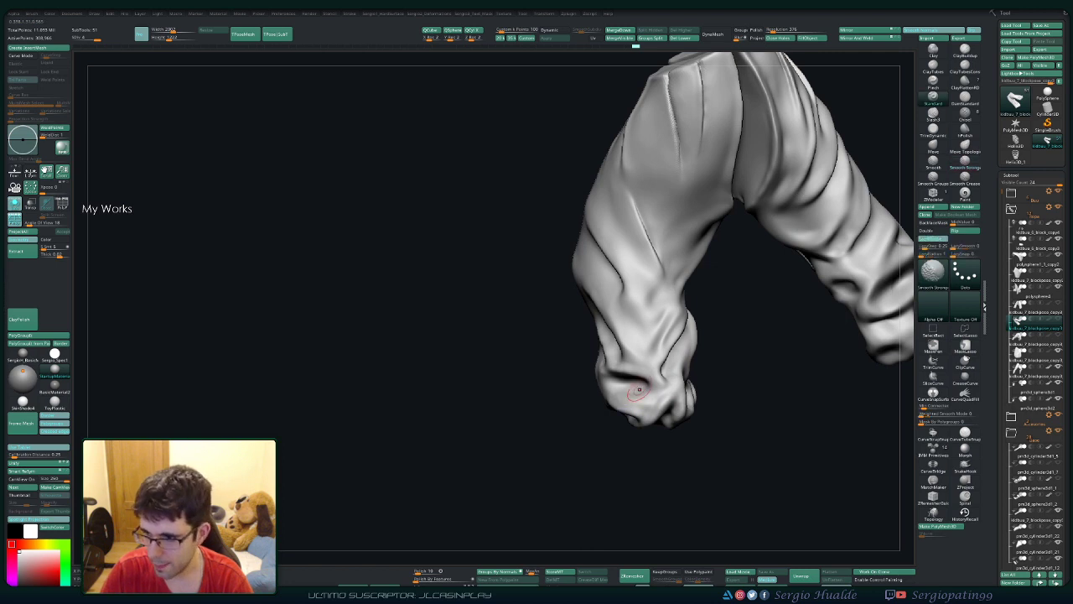
mouse_move(754, 251)
right_down()
mouse_move(738, 268)
mouse_move(737, 218)
right_up()
right_drag(637, 336, 615, 346)
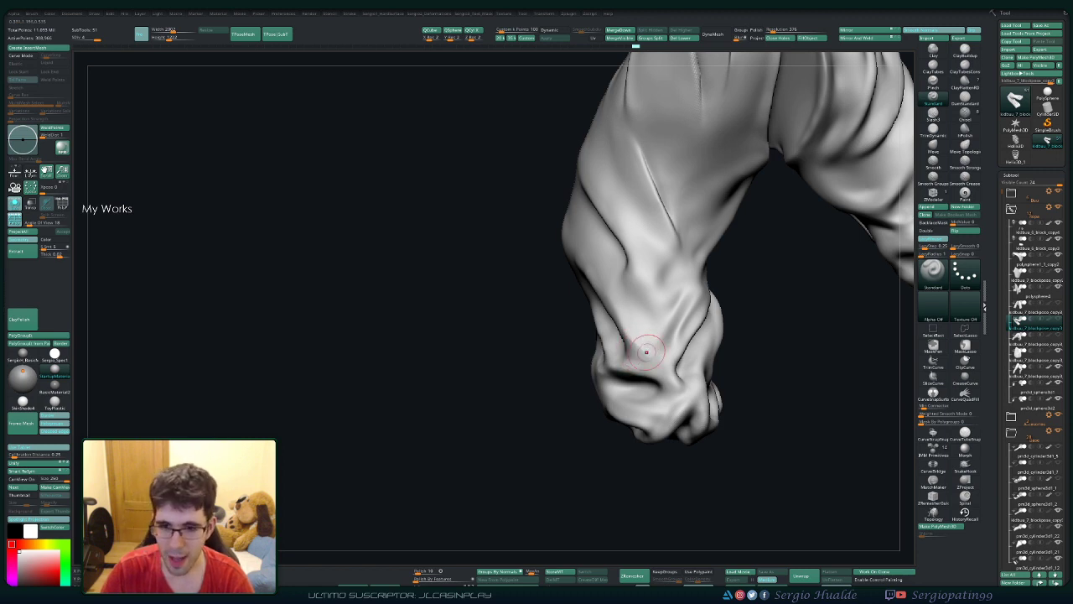
shift+right_drag(646, 352, 600, 381)
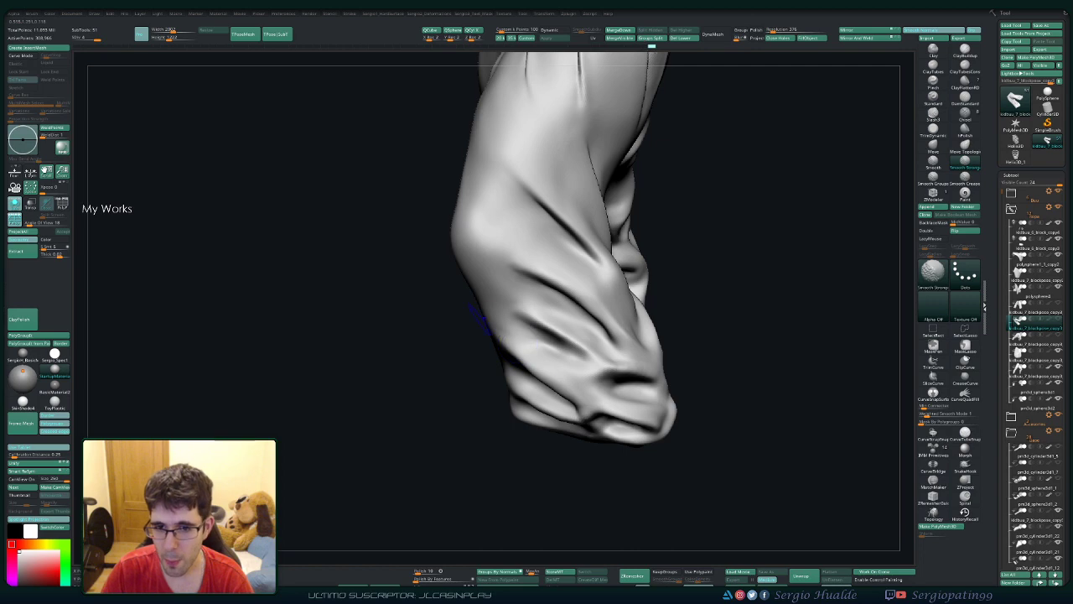
mouse_move(474, 317)
right_down()
mouse_move(549, 319)
mouse_move(567, 353)
mouse_move(485, 384)
mouse_move(491, 411)
right_up()
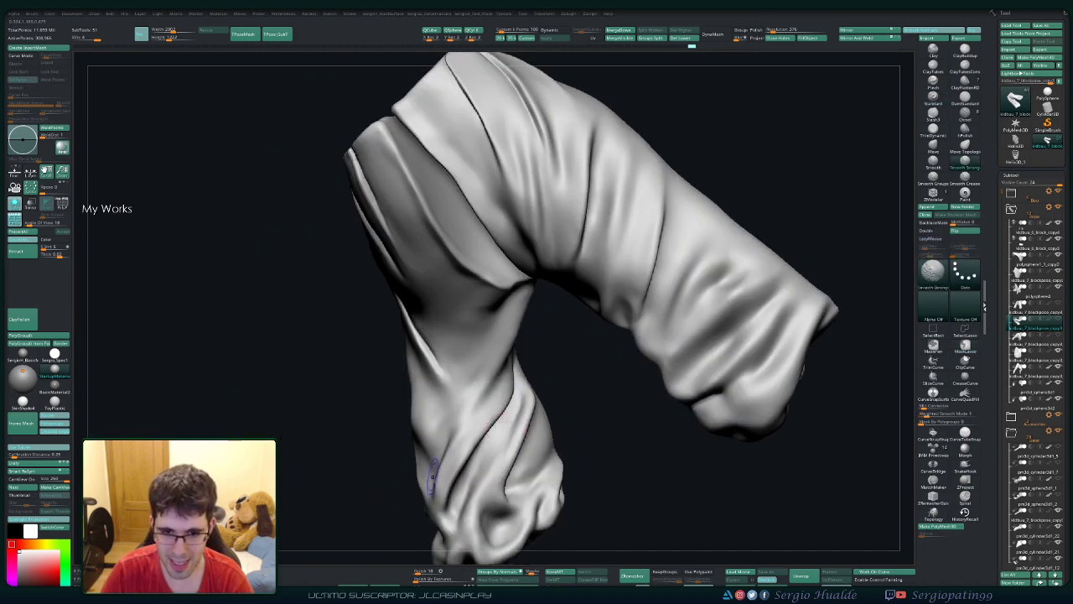
mouse_move(432, 473)
right_down()
mouse_move(466, 384)
mouse_move(503, 370)
right_up()
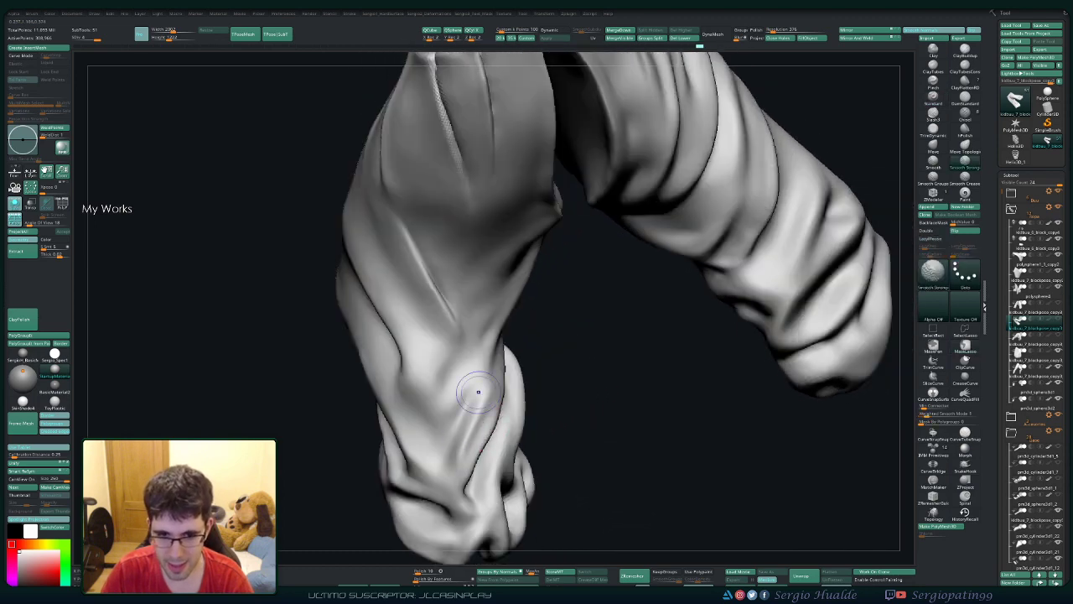
Step: Smooth the lower-leg fold creases with Smooth Stronger, then frame the pants
shift+drag(477, 392, 491, 360)
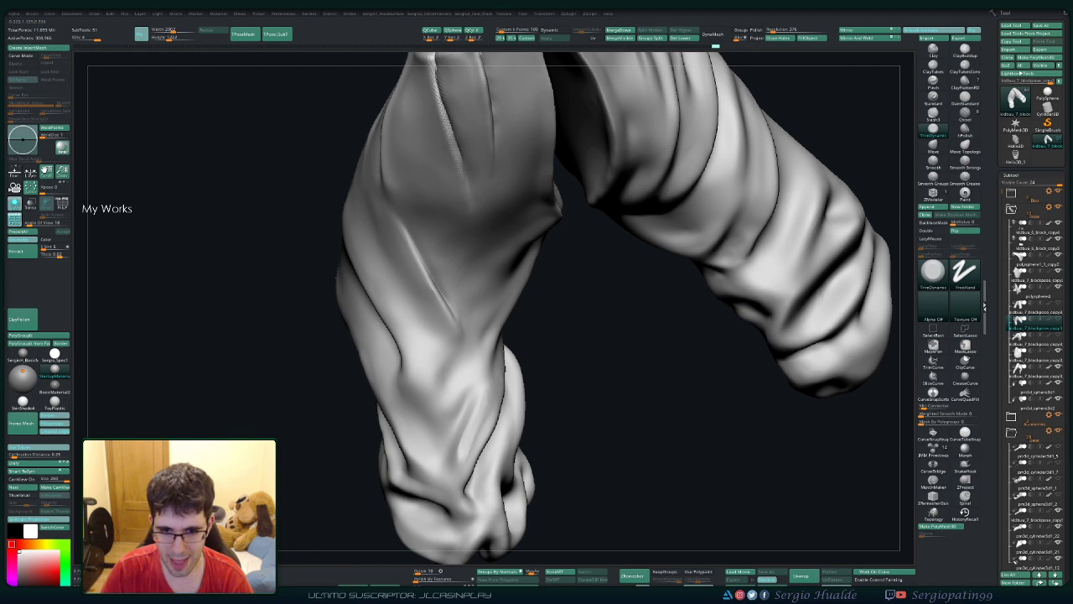
shift+drag(474, 436, 484, 400)
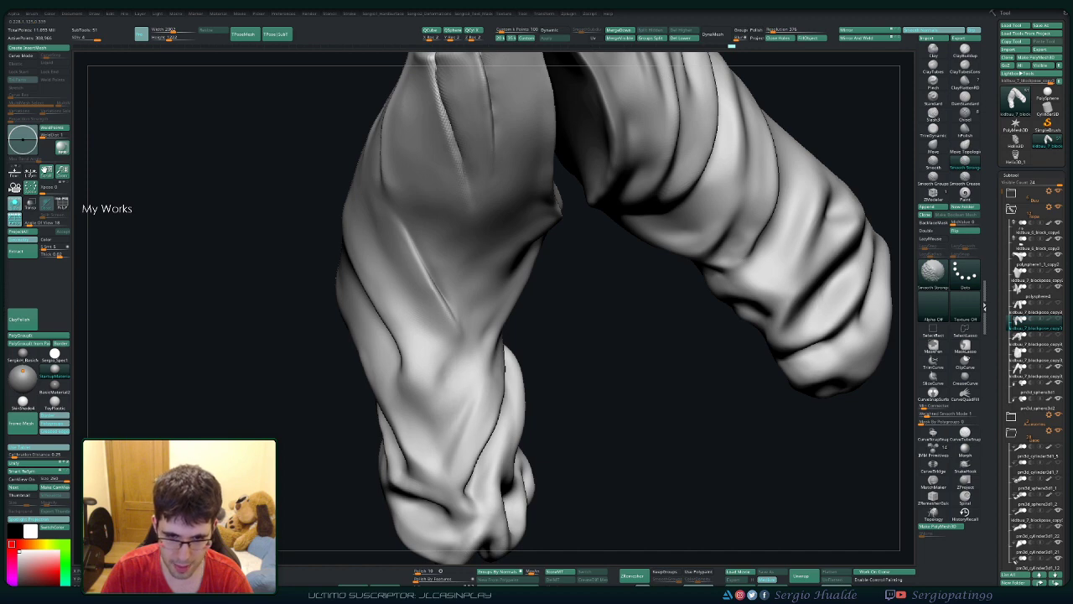
mouse_move(473, 421)
mouse_down()
mouse_move(481, 417)
mouse_move(485, 431)
mouse_up()
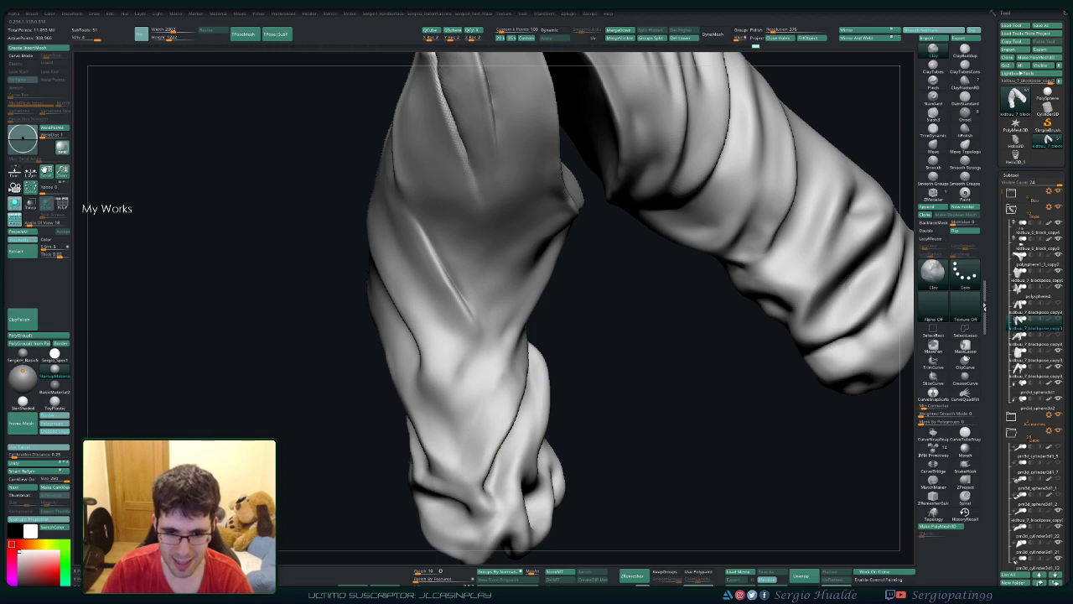
drag(488, 414, 450, 419)
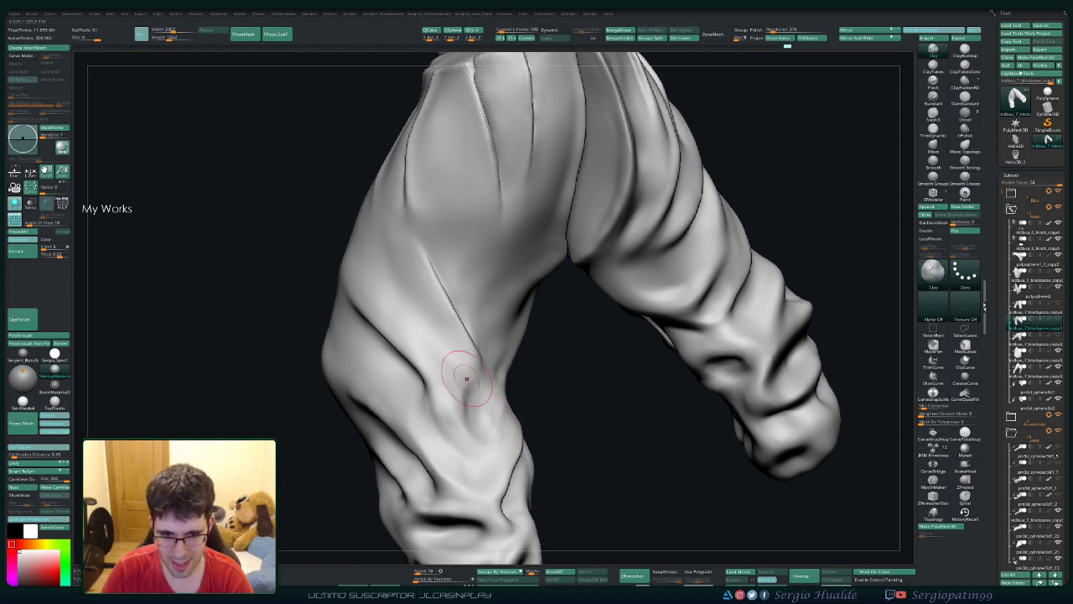
key(shift)
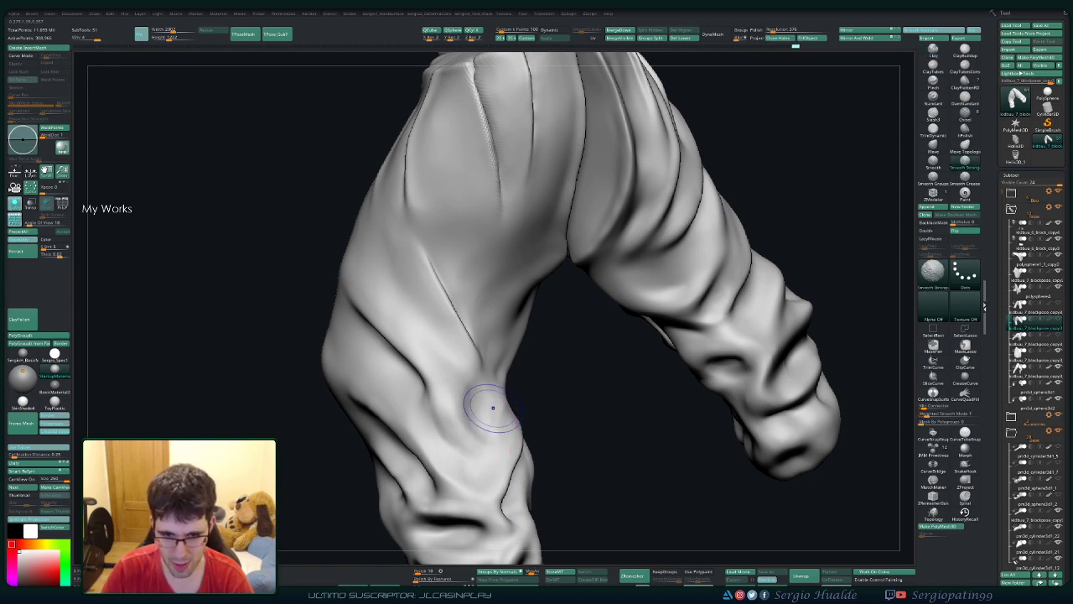
mouse_move(485, 422)
mouse_down()
mouse_move(491, 443)
mouse_move(479, 450)
mouse_move(457, 390)
mouse_move(474, 426)
mouse_move(460, 416)
mouse_up()
key(f)
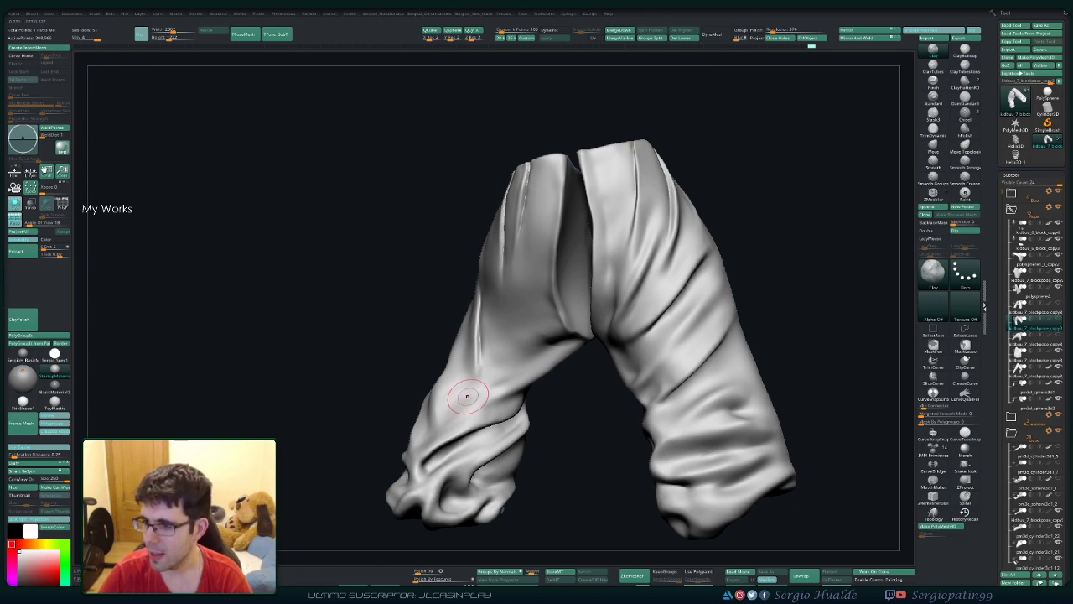
Step: Smooth the left leg's folds with Smooth Stronger from a frontal view
right_drag(467, 395, 471, 409)
mouse_move(431, 360)
right_down()
mouse_move(434, 344)
mouse_move(439, 407)
right_up()
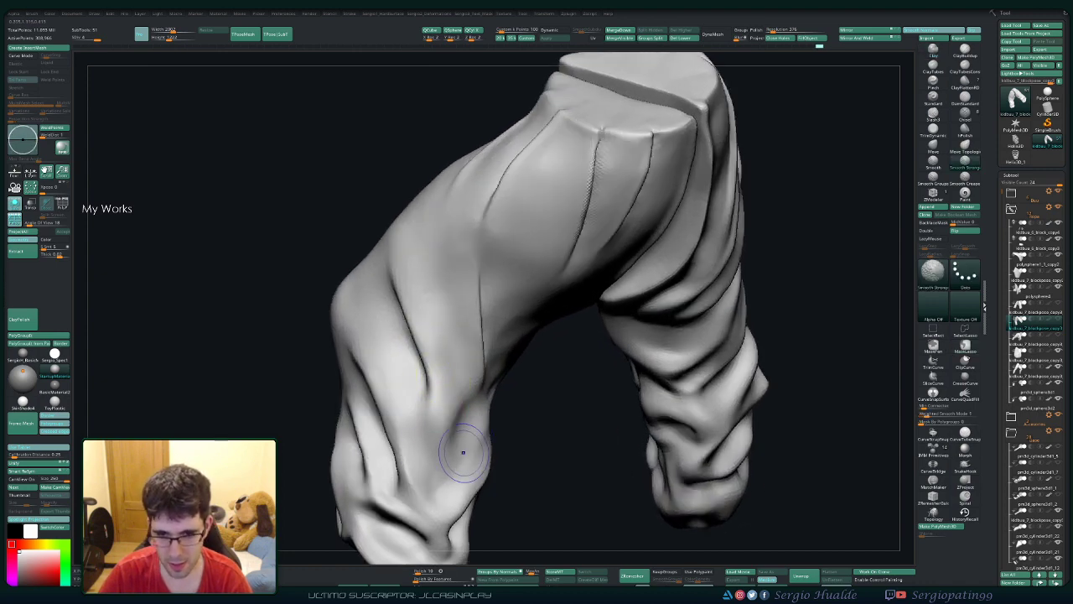
shift+right_drag(477, 433, 462, 420)
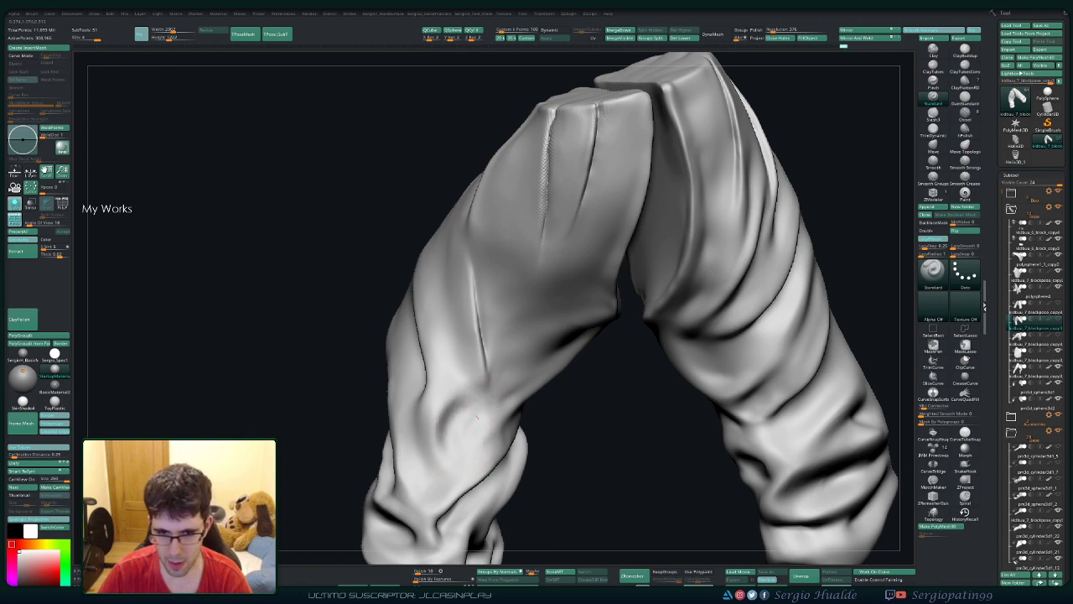
key(shift)
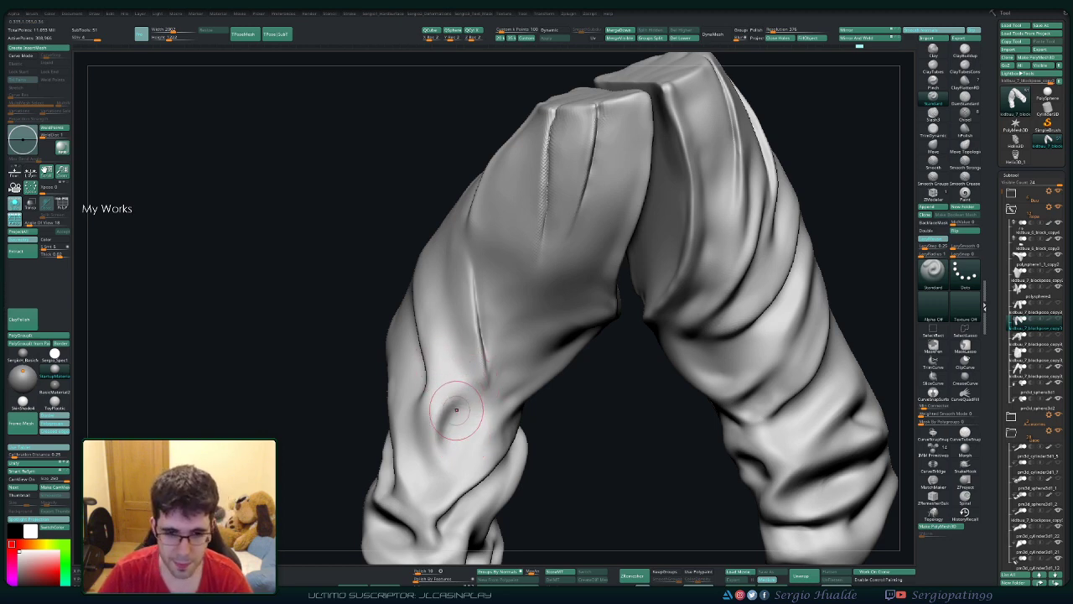
right_drag(455, 411, 454, 408)
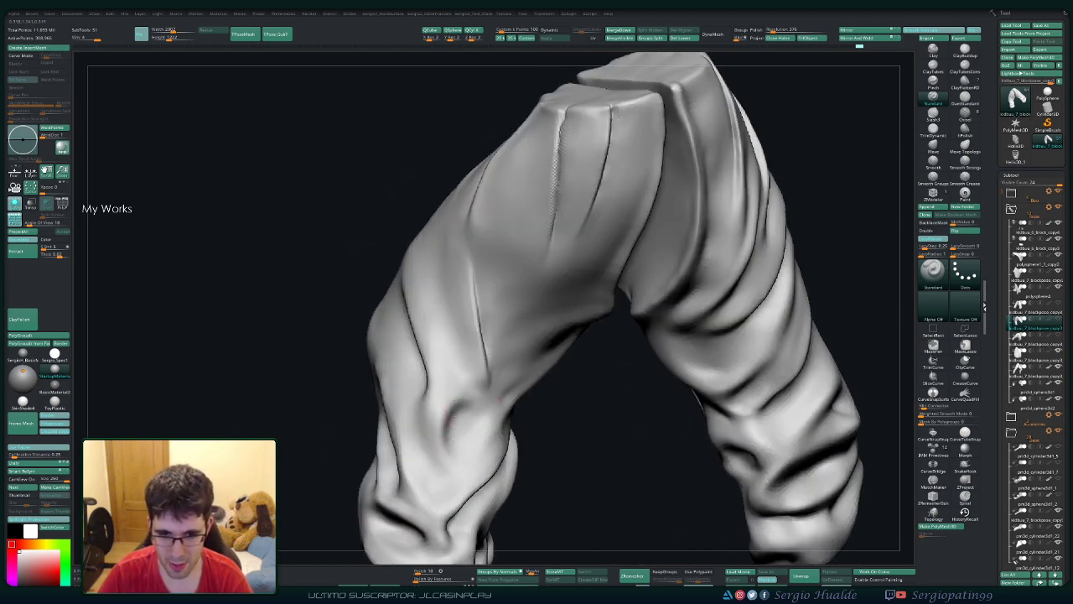
key(shift)
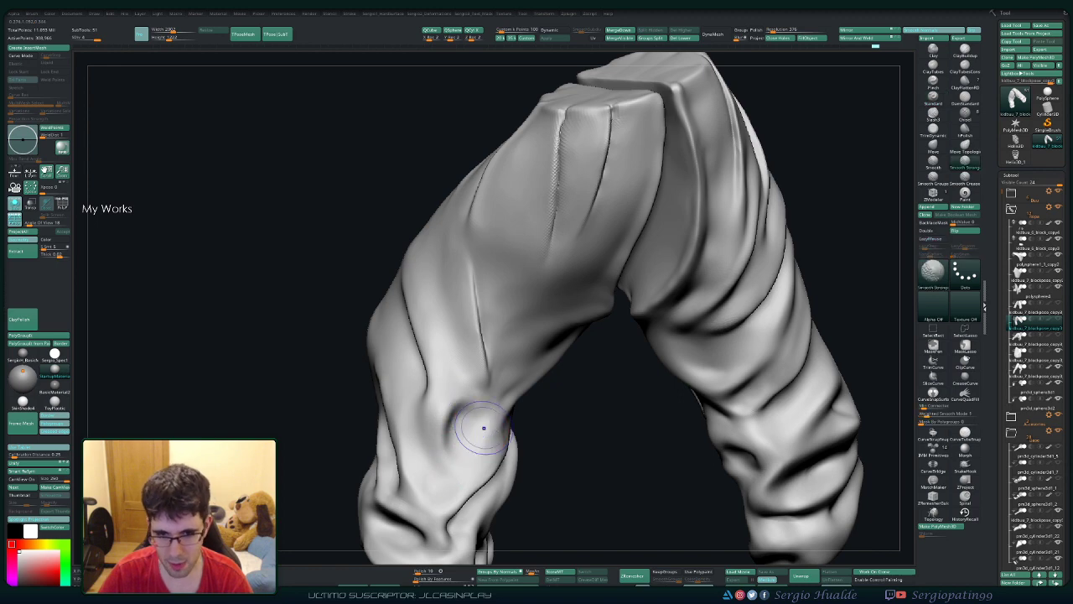
mouse_move(439, 472)
ctrl+right_down()
mouse_move(480, 427)
mouse_move(469, 434)
mouse_move(484, 427)
mouse_move(496, 462)
ctrl+right_up()
Step: Build up the bunched fabric near the ankle end, alternating clay strokes with smoothing
key(b)
key(m)
key(v)
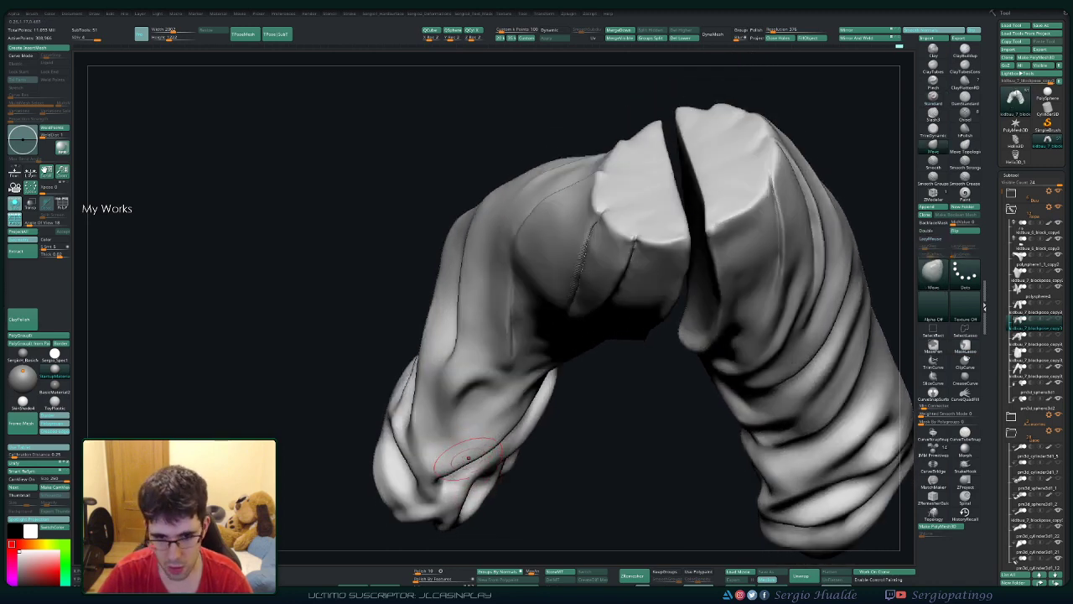
mouse_move(508, 433)
right_down()
mouse_move(492, 402)
mouse_move(444, 431)
mouse_move(510, 362)
mouse_move(508, 431)
mouse_move(493, 455)
mouse_move(511, 411)
mouse_move(528, 402)
mouse_move(591, 432)
mouse_move(546, 411)
mouse_move(562, 401)
right_up()
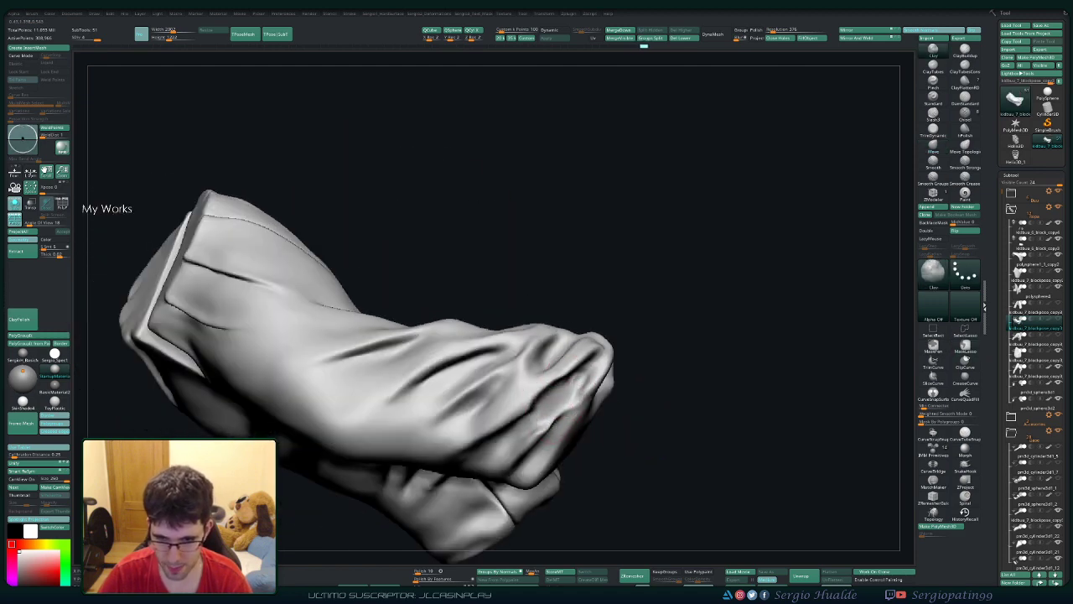
mouse_move(568, 385)
right_down()
mouse_move(553, 394)
mouse_move(573, 381)
right_up()
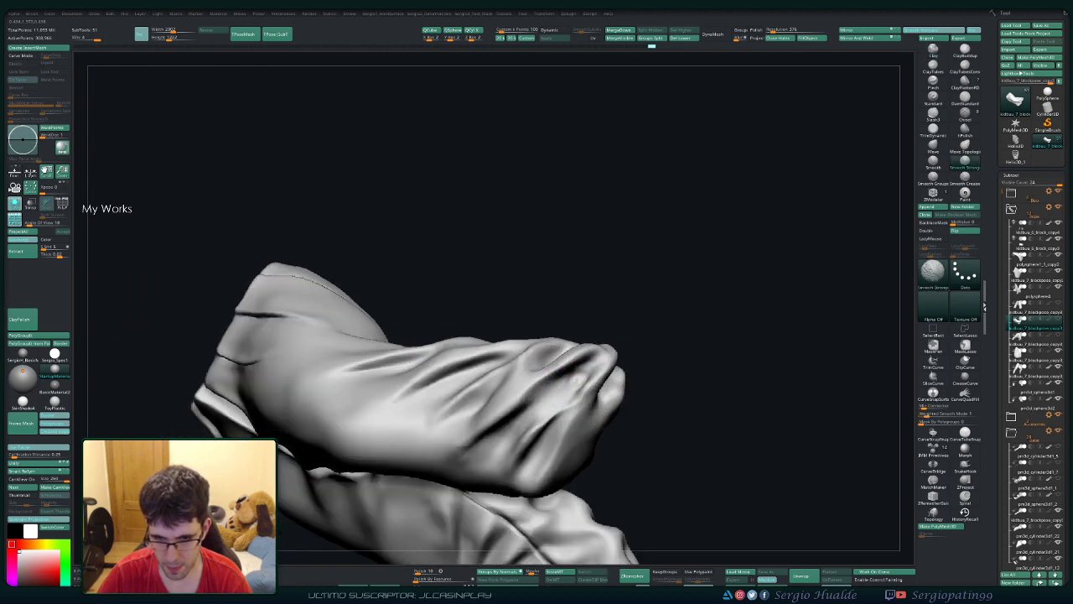
key(shift)
drag(564, 408, 597, 375)
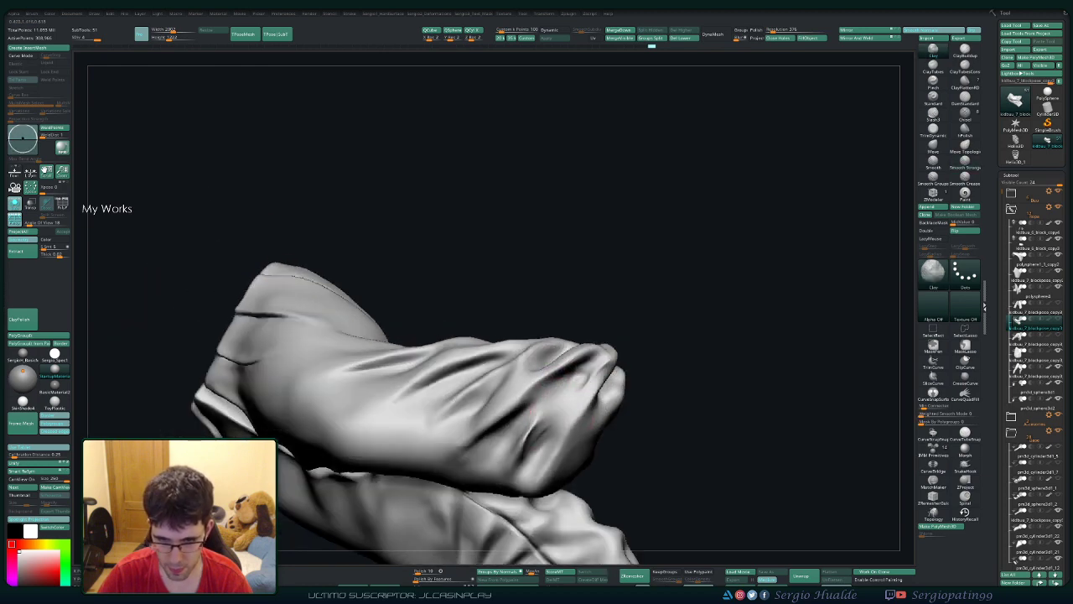
key(shift)
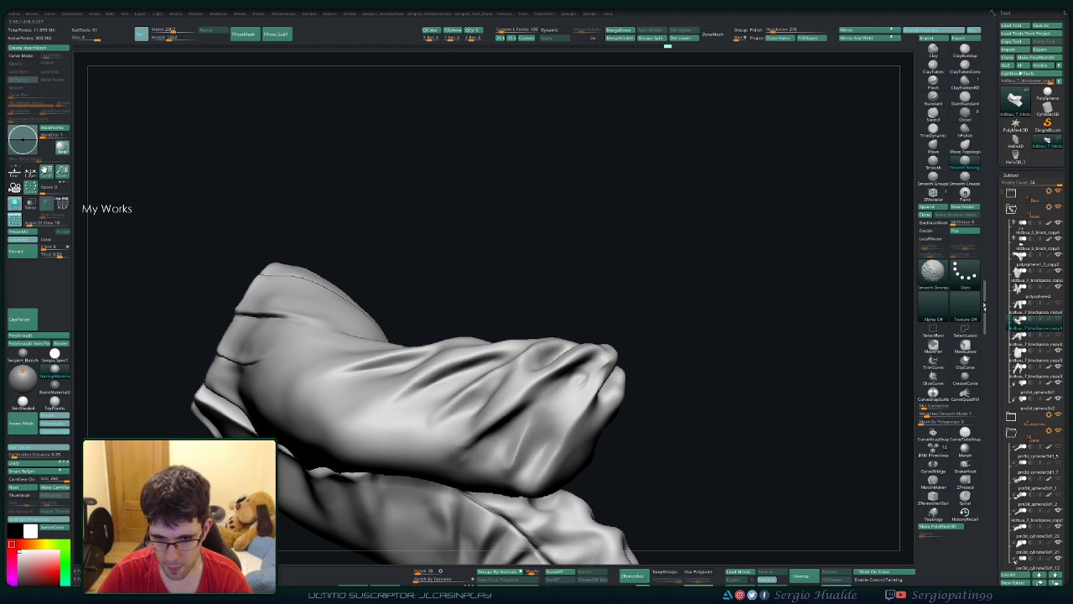
key(shift)
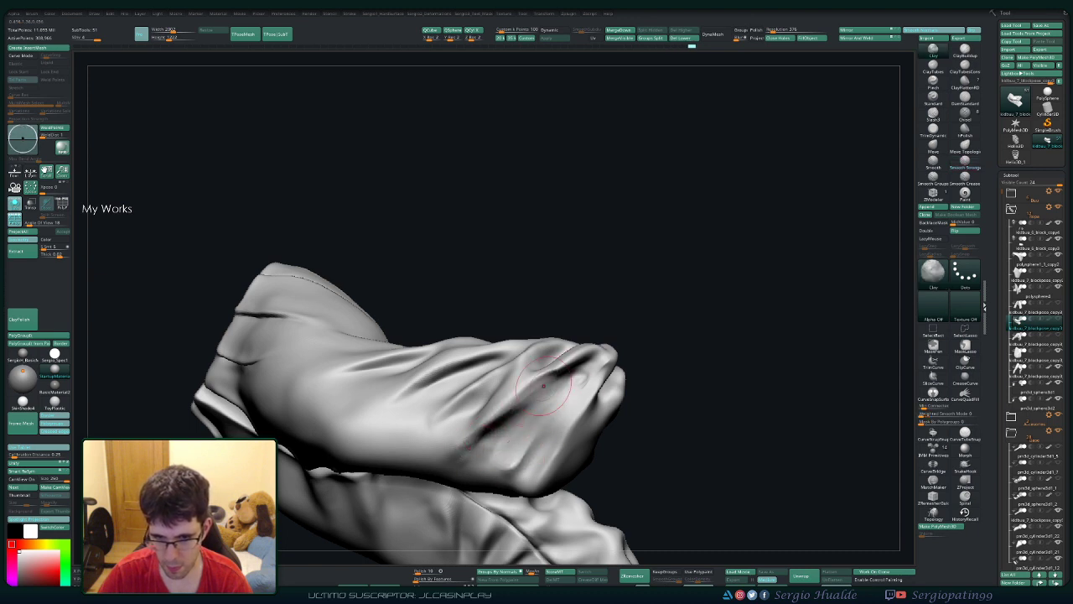
key(shift)
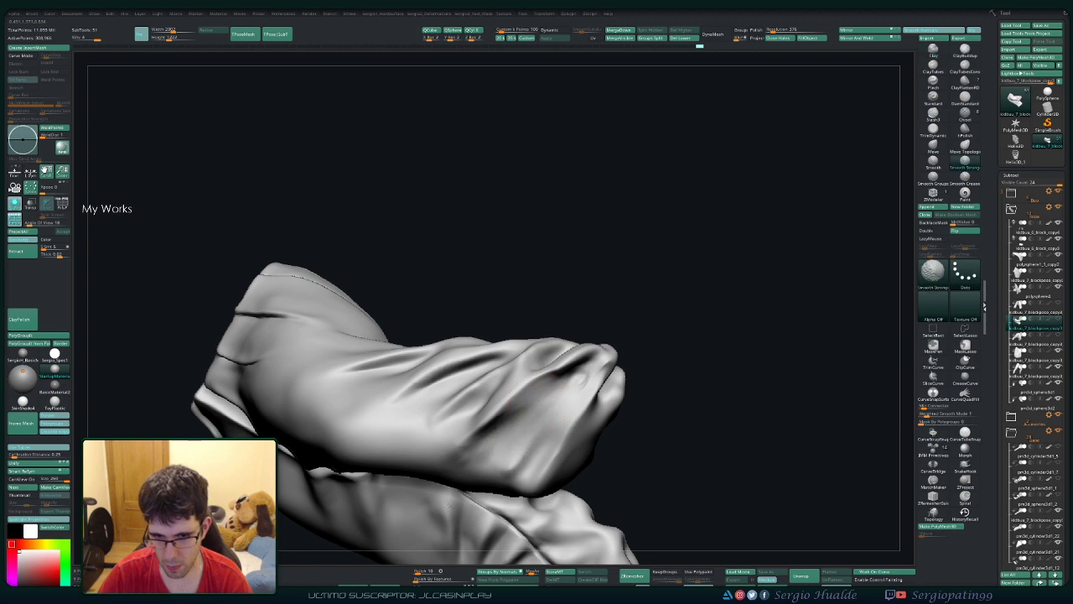
drag(721, 252, 683, 265)
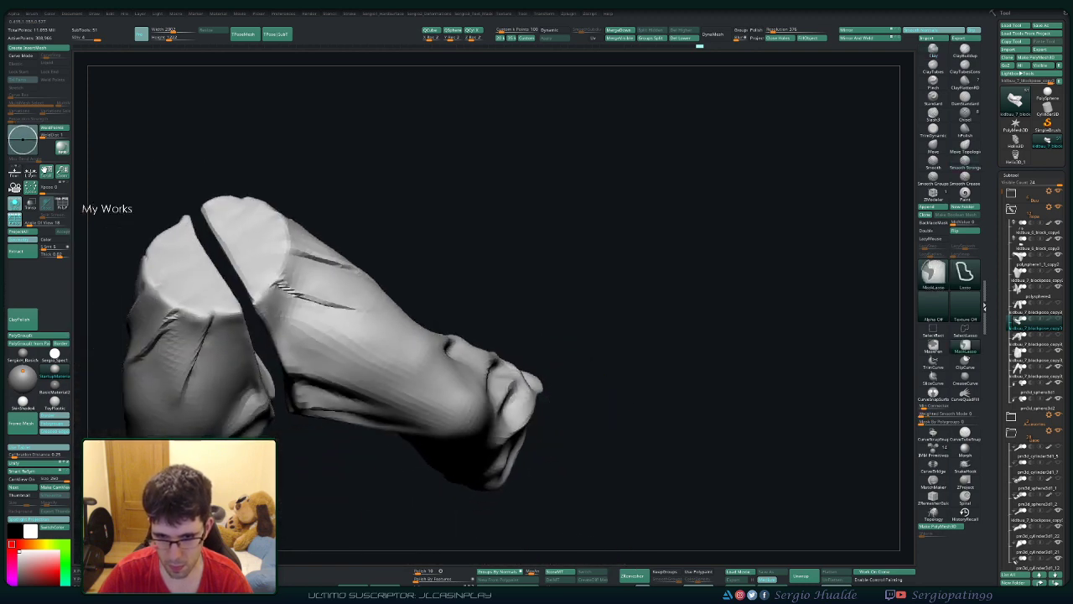
Step: Select the Move brush (BMV) and frame the ankle cuff to fill the canvas
mouse_move(594, 319)
mouse_down()
mouse_move(562, 411)
mouse_move(635, 276)
mouse_up()
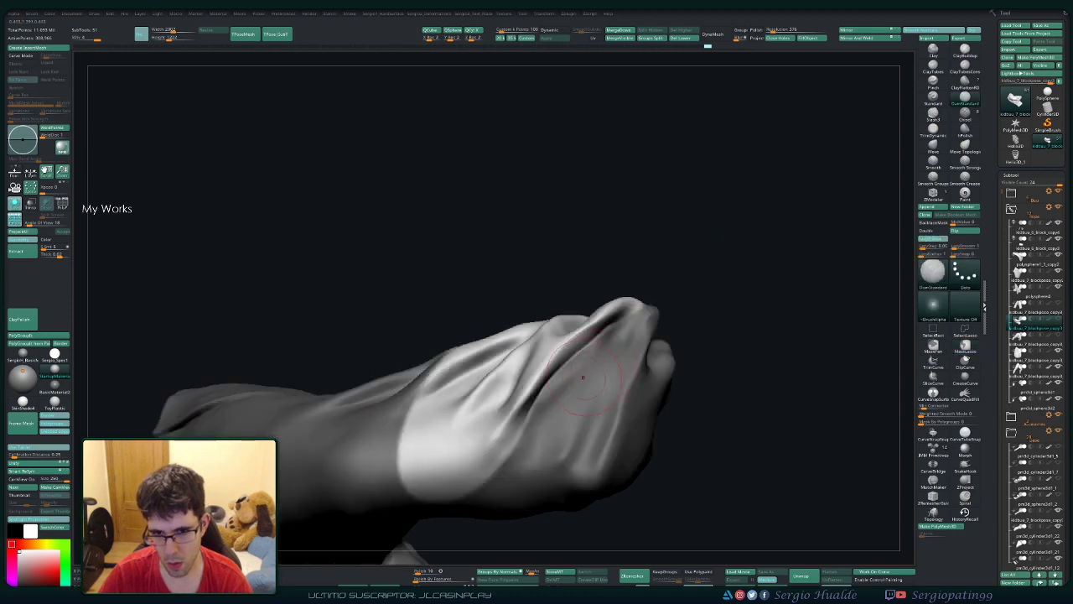
key(b)
key(m)
key(v)
mouse_move(582, 378)
mouse_down()
mouse_move(515, 383)
mouse_move(557, 367)
mouse_move(611, 299)
mouse_move(586, 348)
mouse_move(555, 347)
mouse_up()
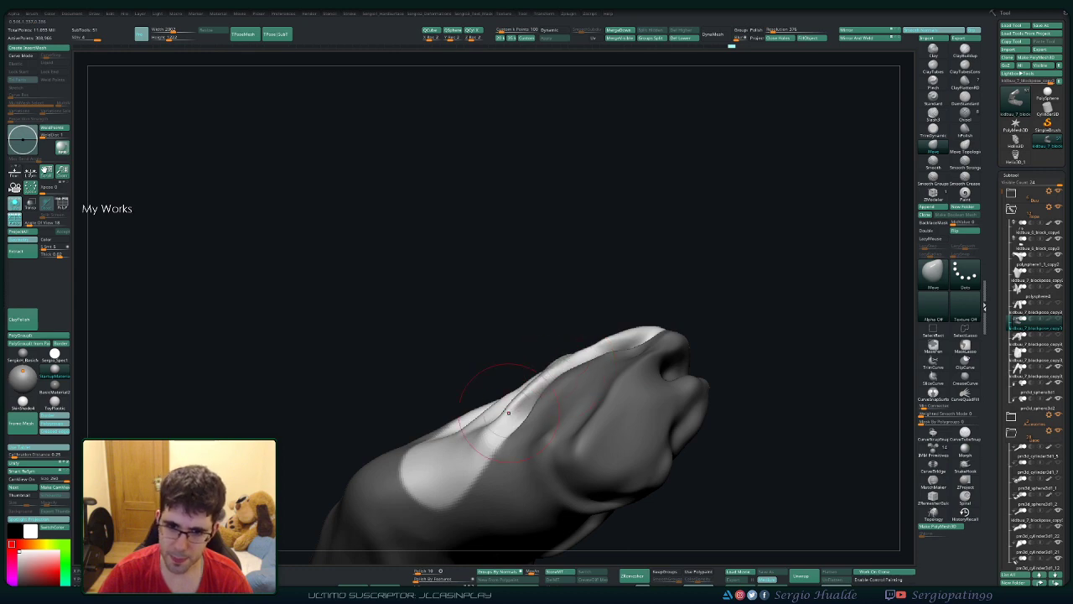
drag(590, 406, 555, 370)
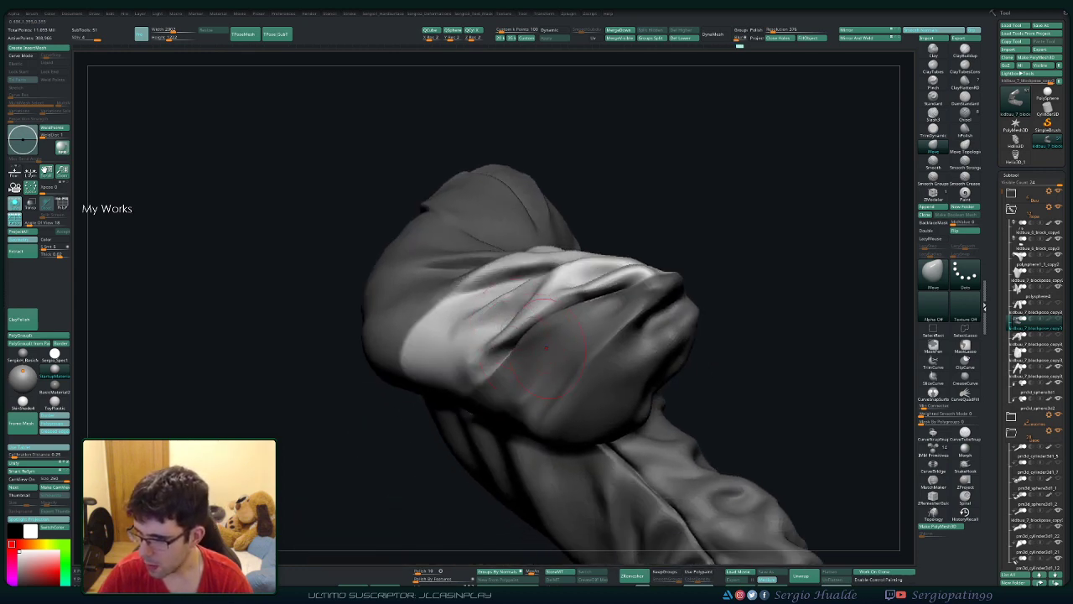
key(f)
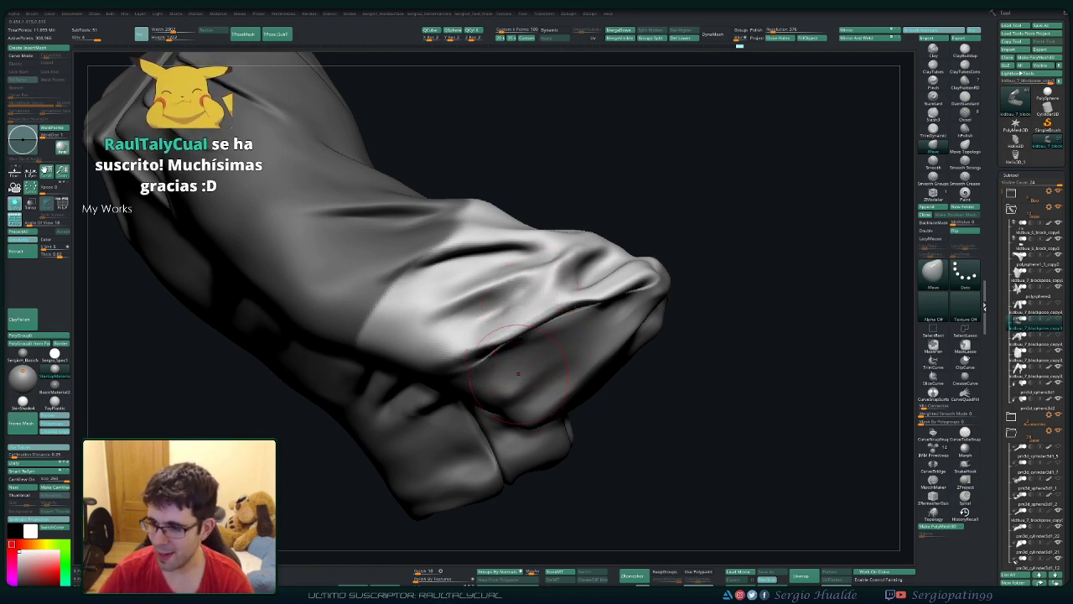
Step: Pull the cuff tip into new creases and check it from several sides
drag(518, 373, 541, 335)
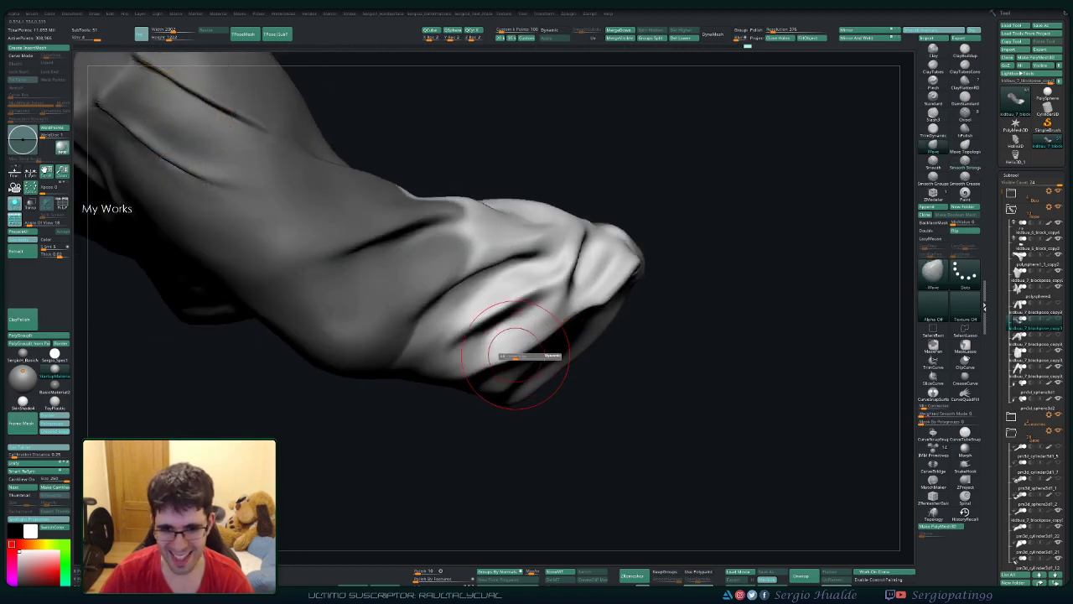
drag(515, 356, 591, 289)
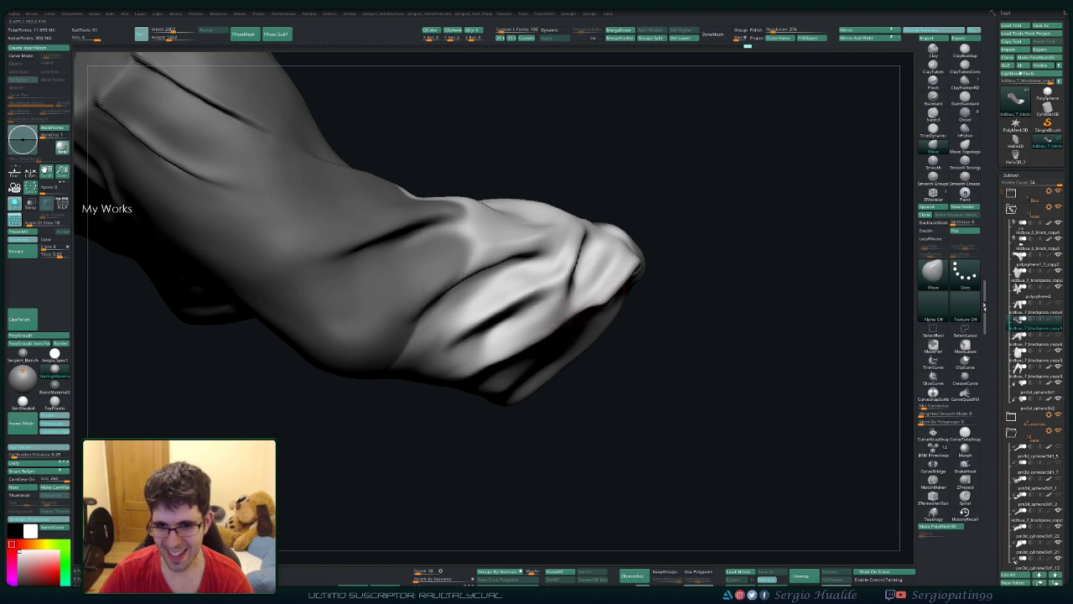
right_drag(587, 293, 582, 343)
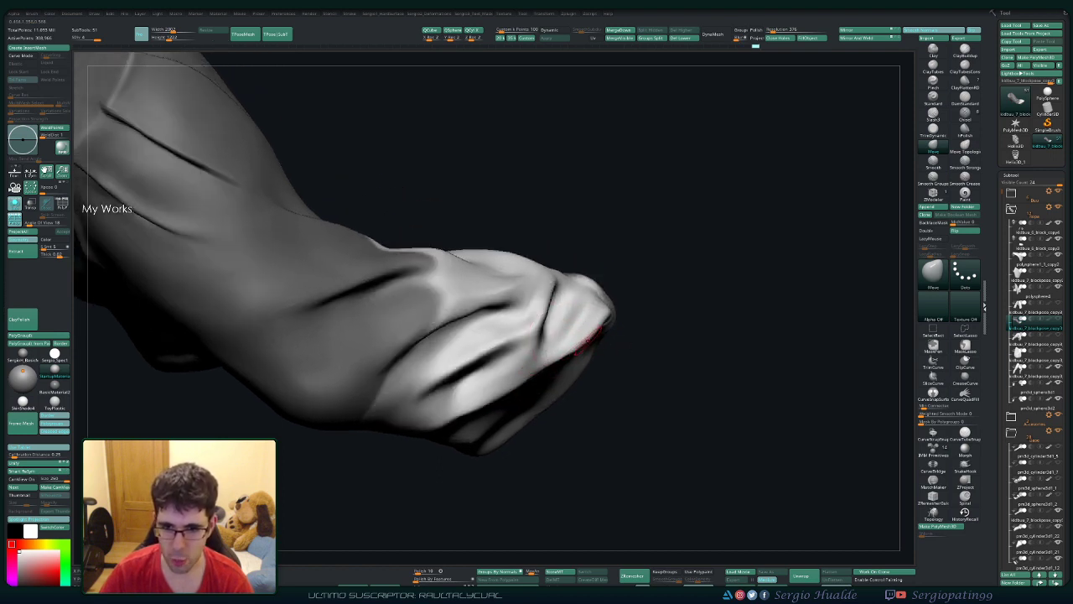
mouse_move(587, 334)
right_down()
mouse_move(570, 344)
mouse_move(578, 356)
right_up()
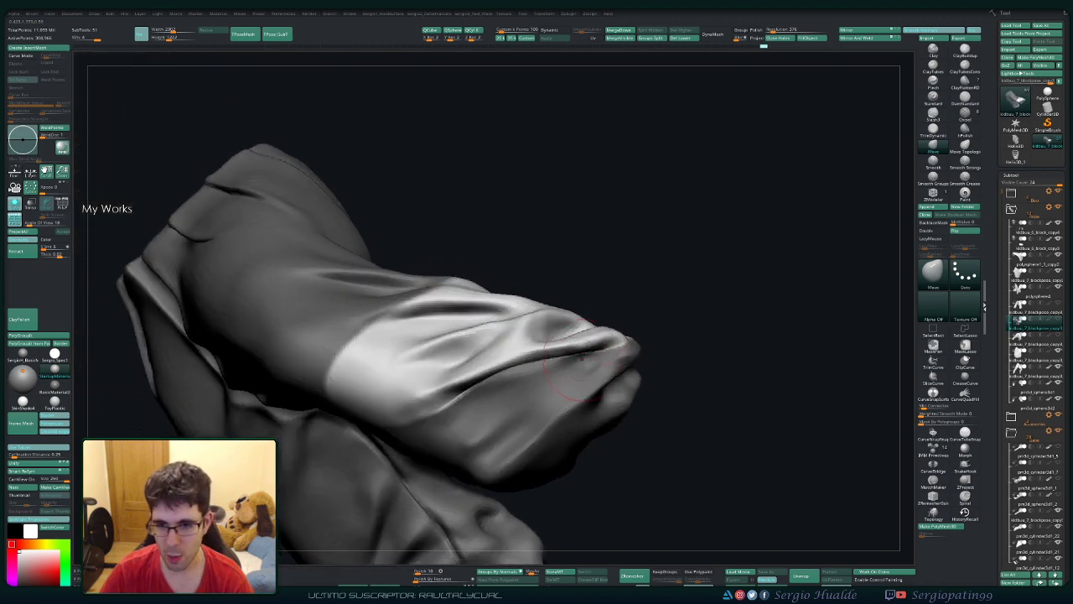
right_drag(489, 366, 496, 404)
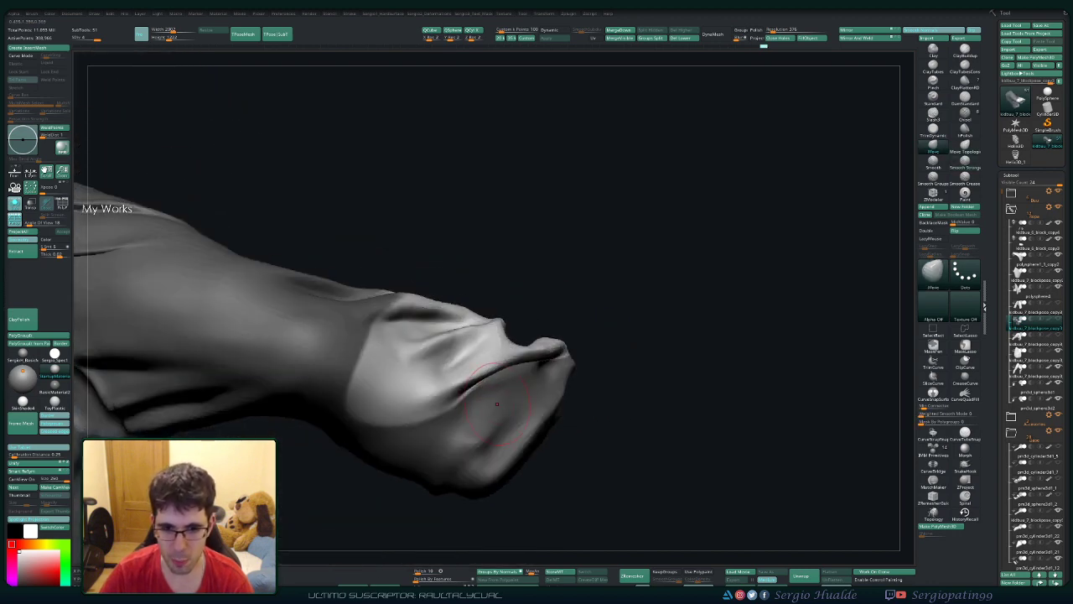
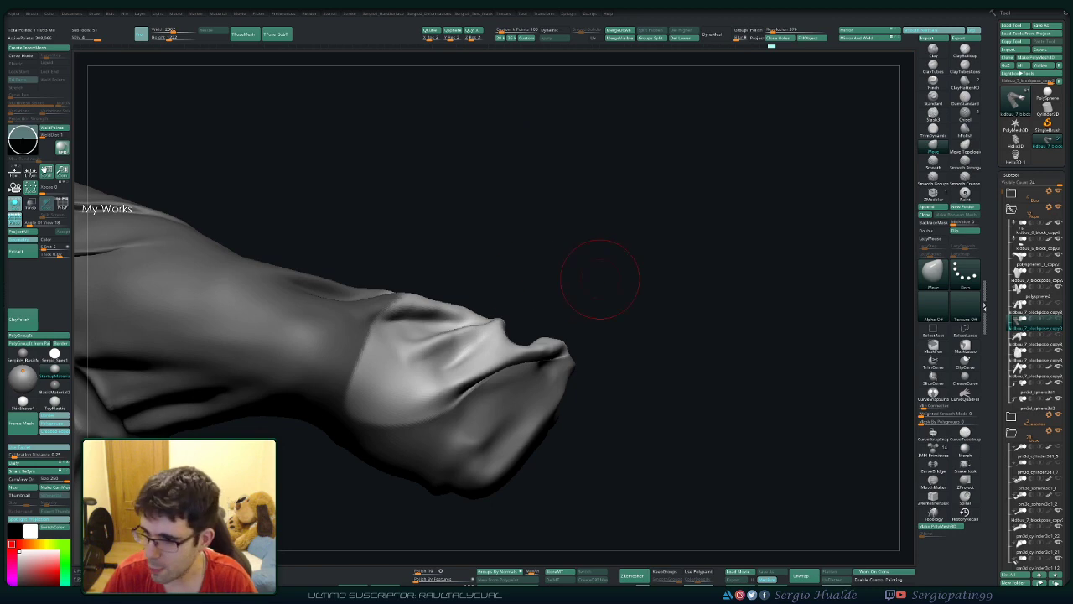
Step: Orbit around the trouser leg to inspect the cuff fold from several angles
drag(600, 279, 578, 352)
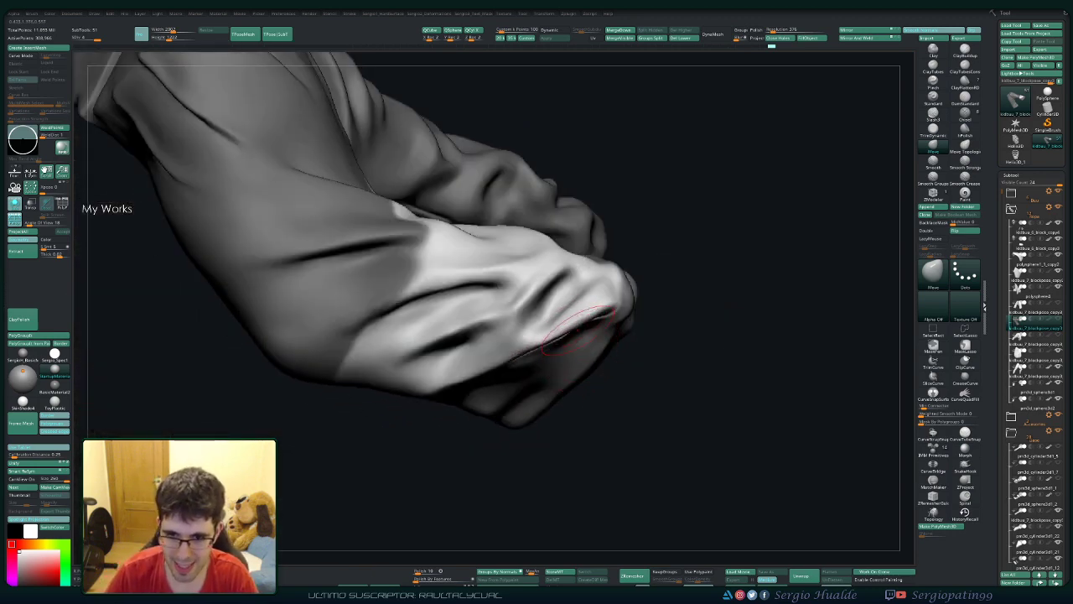
mouse_move(579, 325)
mouse_down()
mouse_move(555, 331)
mouse_move(583, 320)
mouse_up()
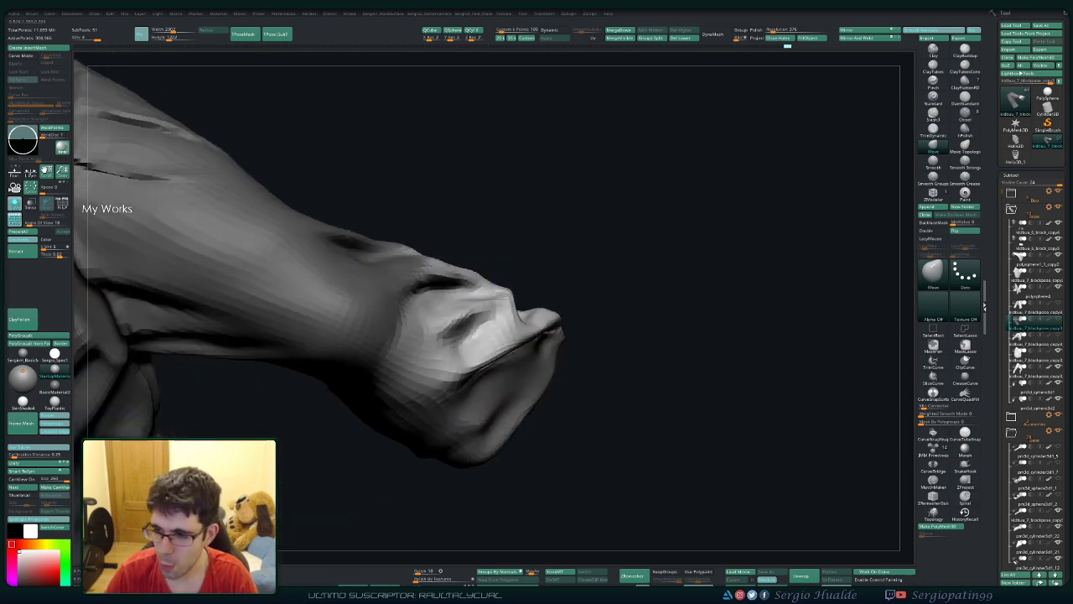
mouse_move(466, 373)
mouse_down()
mouse_move(520, 394)
mouse_move(472, 390)
mouse_up()
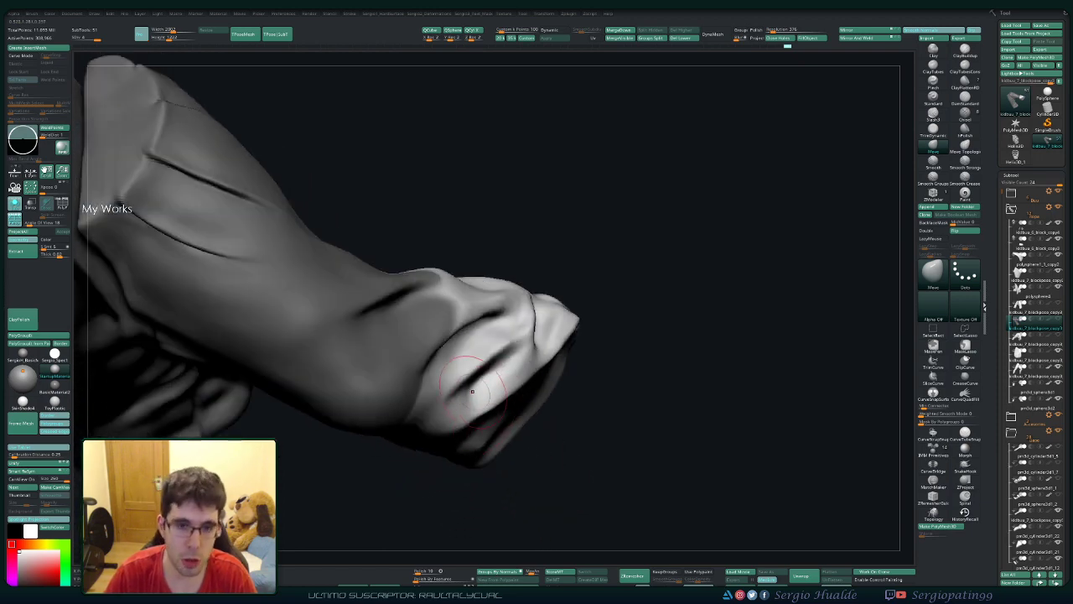
mouse_move(474, 340)
mouse_down()
mouse_move(491, 376)
mouse_move(471, 343)
mouse_up()
drag(482, 419, 479, 444)
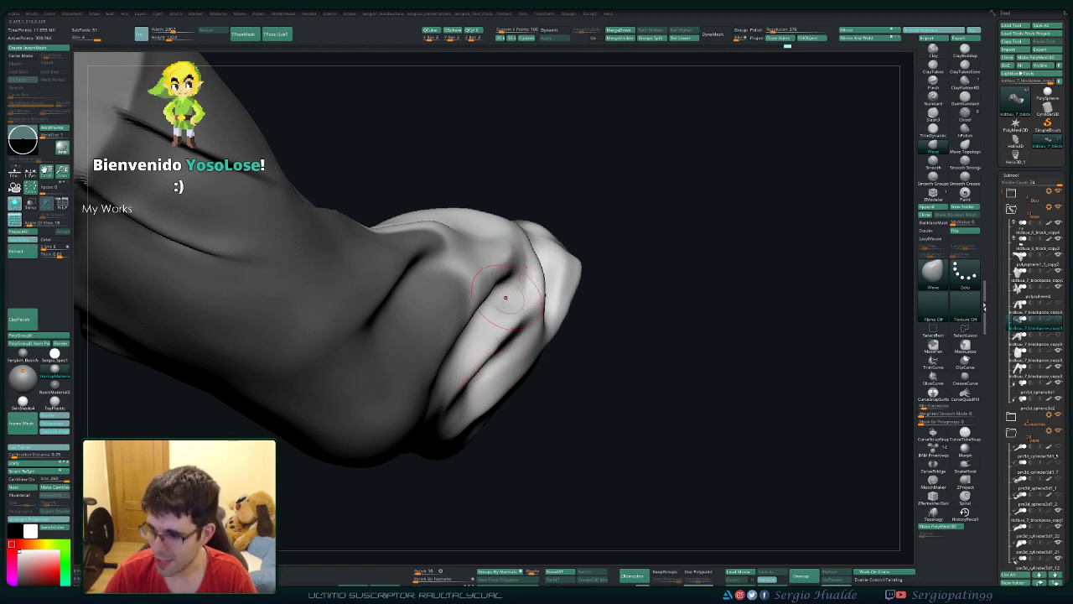
right_drag(499, 328, 497, 382)
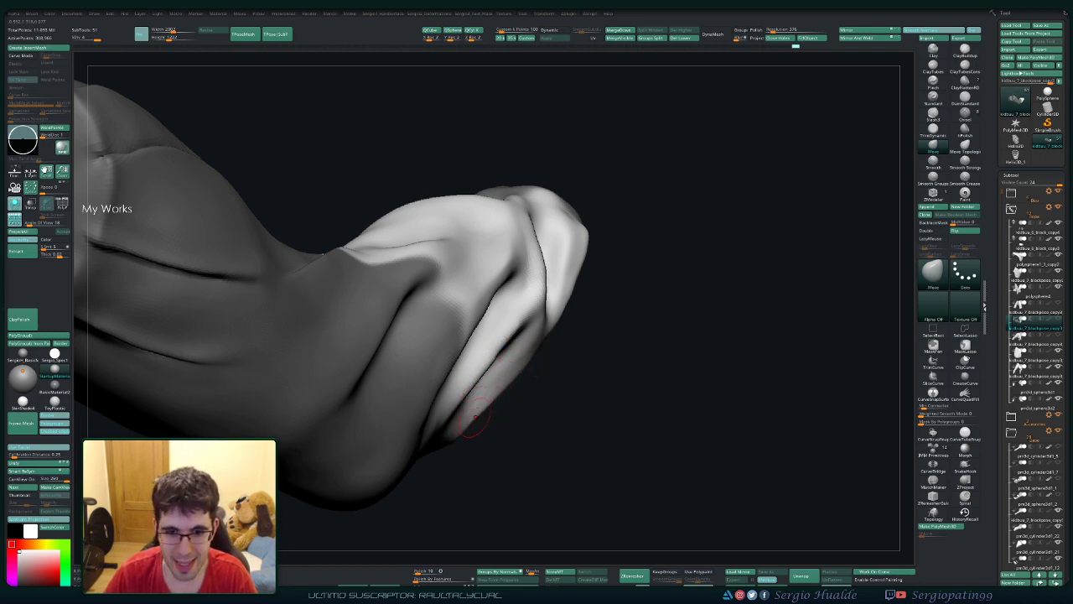
right_drag(482, 360, 495, 333)
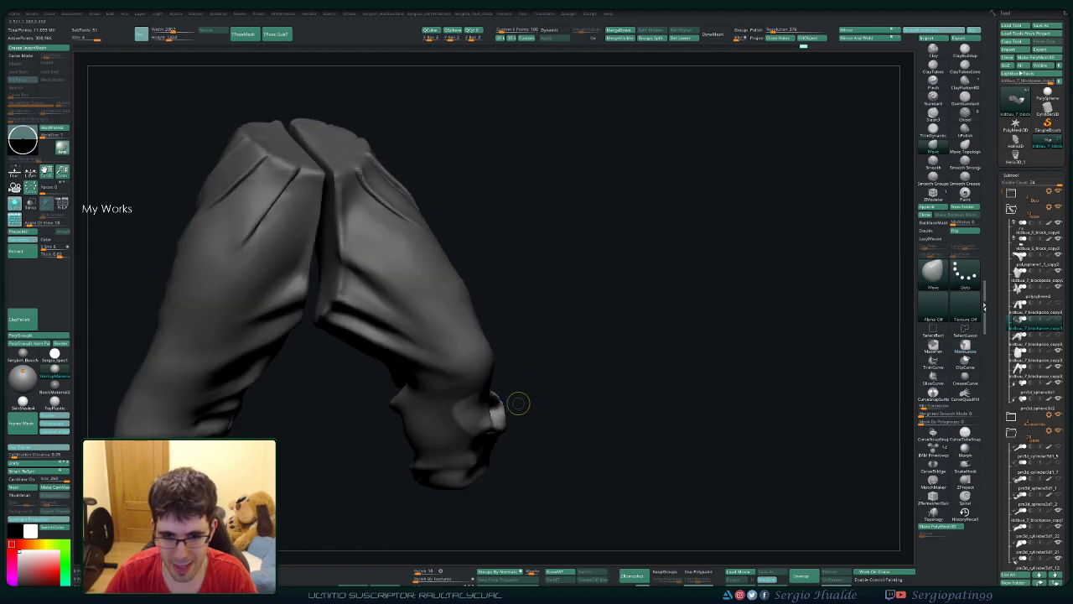
mouse_move(522, 444)
right_down()
mouse_move(502, 436)
mouse_move(511, 453)
right_up()
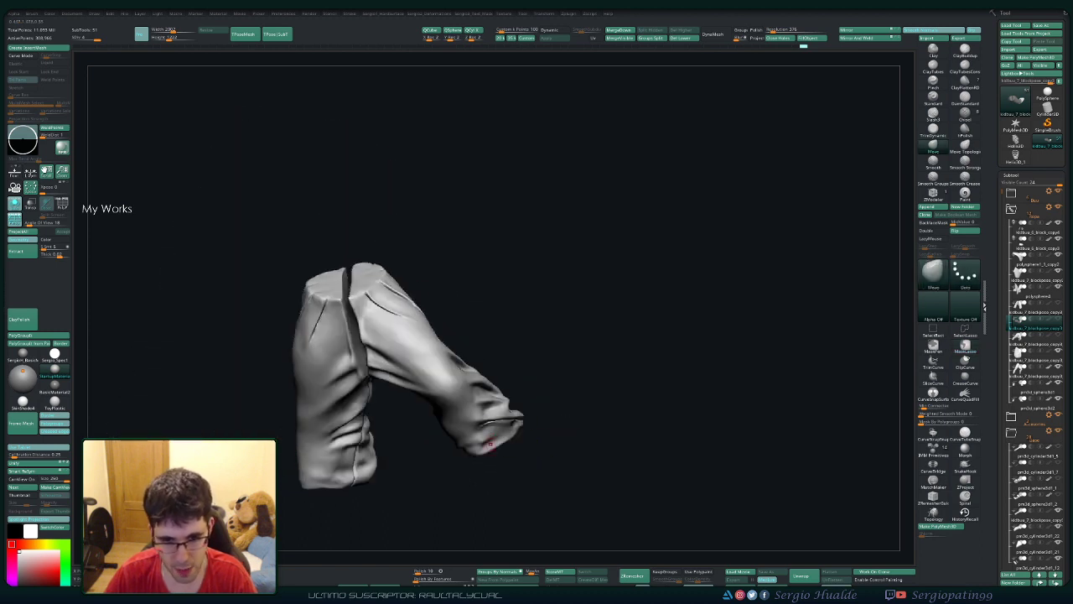
Step: Turn on Dynamic subdivision for smooth display and isolate the trousers with Solo
key(d)
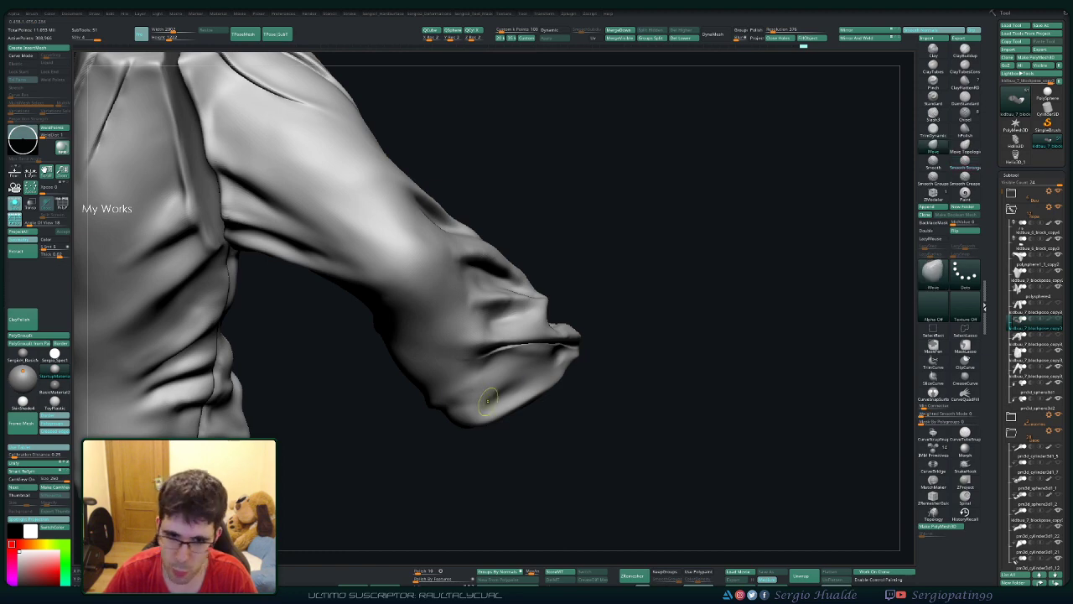
key(shift+alt+s)
mouse_move(526, 382)
right_down()
mouse_move(549, 365)
mouse_move(545, 395)
mouse_move(544, 358)
right_up()
key(shift+alt+s)
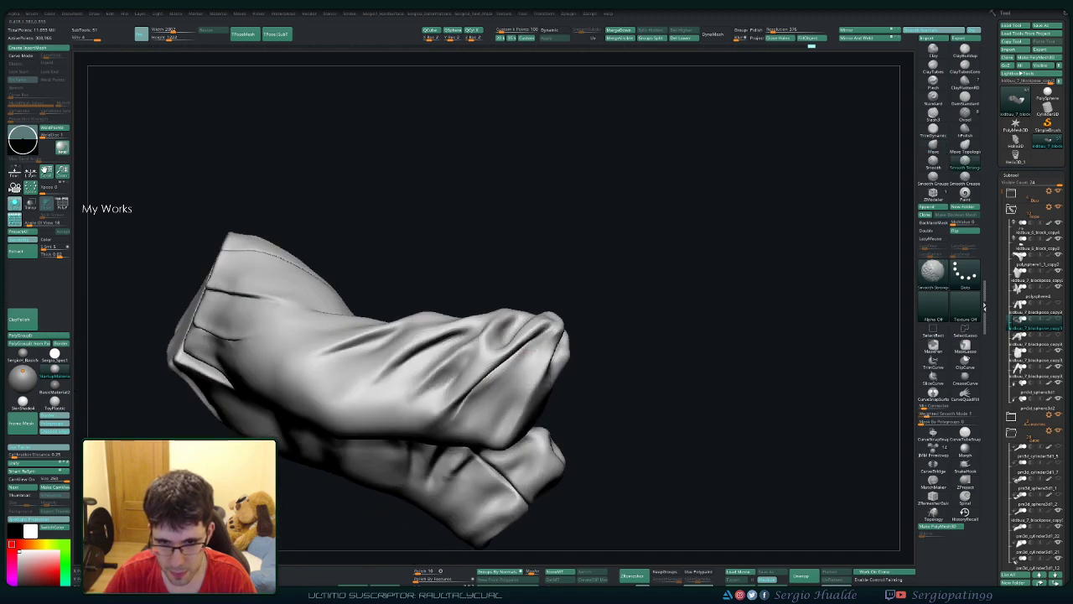
Step: Lasso-mask the trouser ankle cuff with MaskLasso
mouse_move(511, 376)
right_down()
mouse_move(517, 383)
mouse_move(520, 363)
right_up()
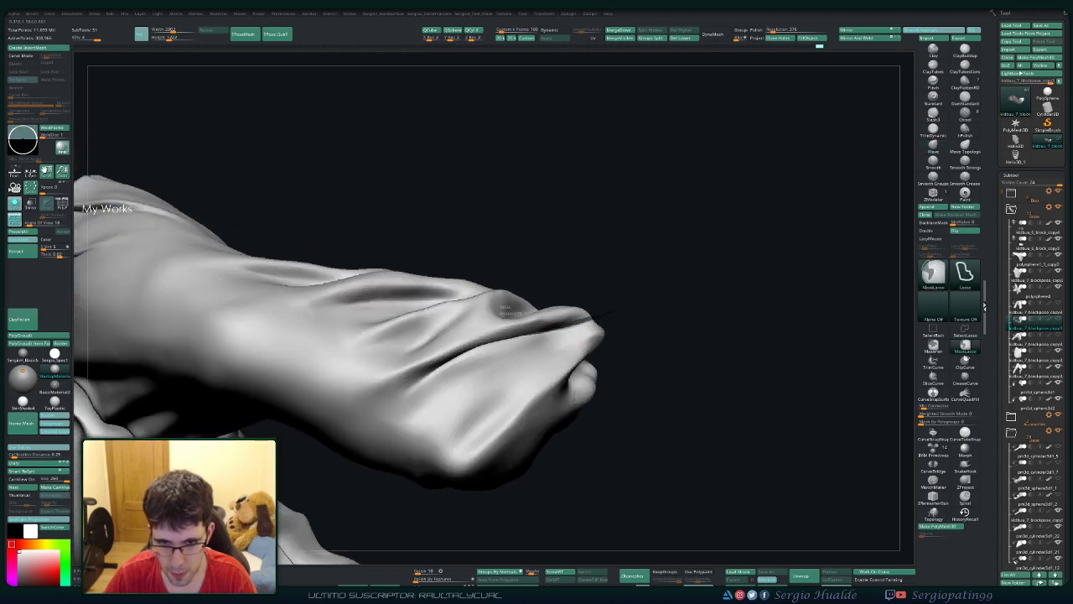
ctrl+drag(505, 308, 512, 318)
right_drag(527, 354, 505, 353)
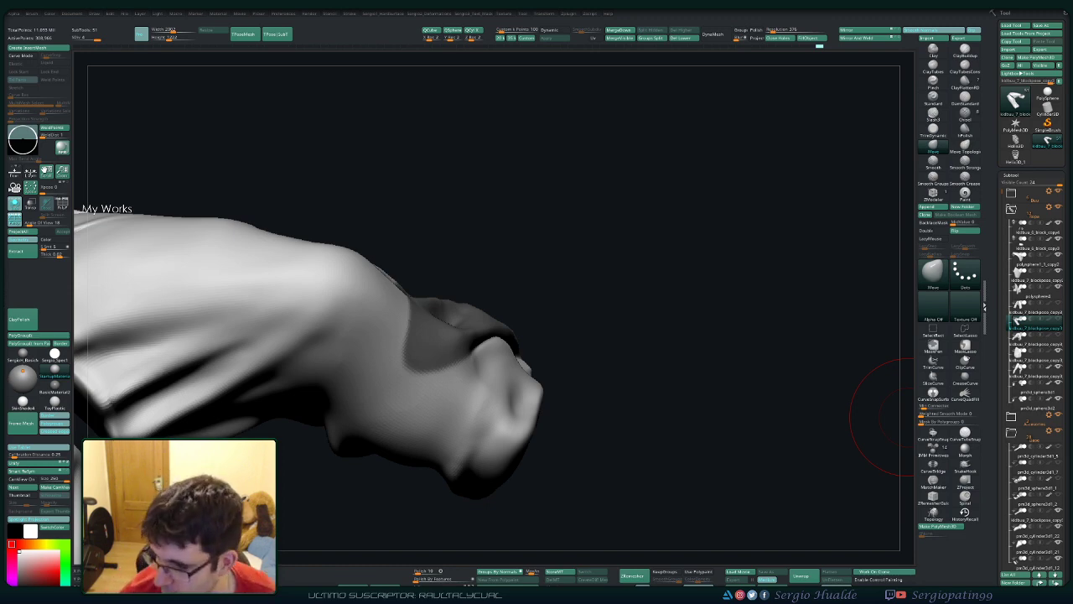
Step: Orbit the trouser leg to bring the folded cuff end into view
drag(611, 287, 587, 277)
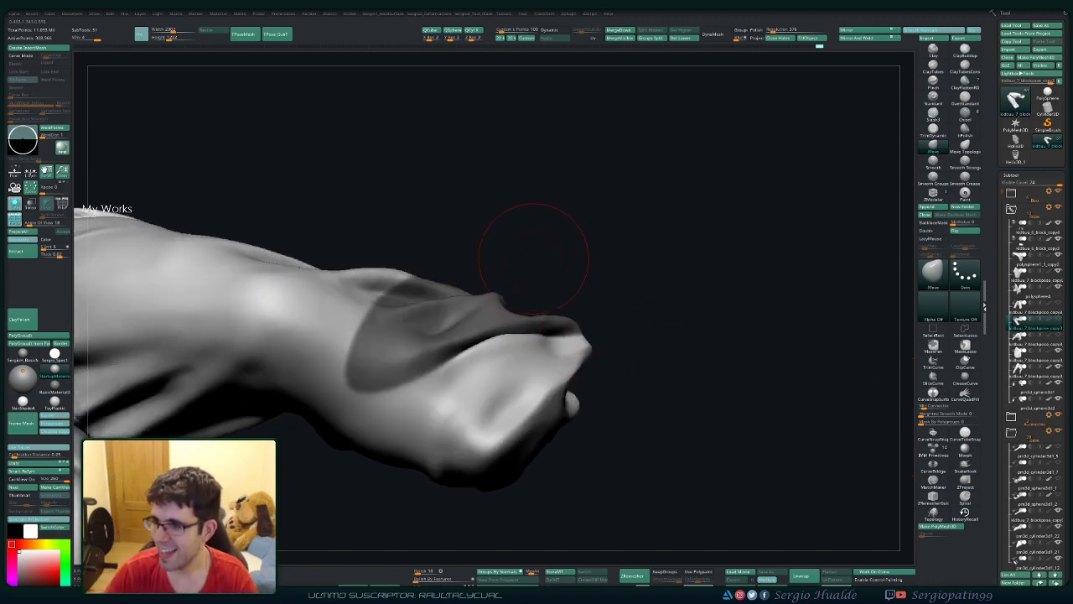
mouse_move(581, 293)
mouse_down()
mouse_move(515, 307)
mouse_move(532, 316)
mouse_up()
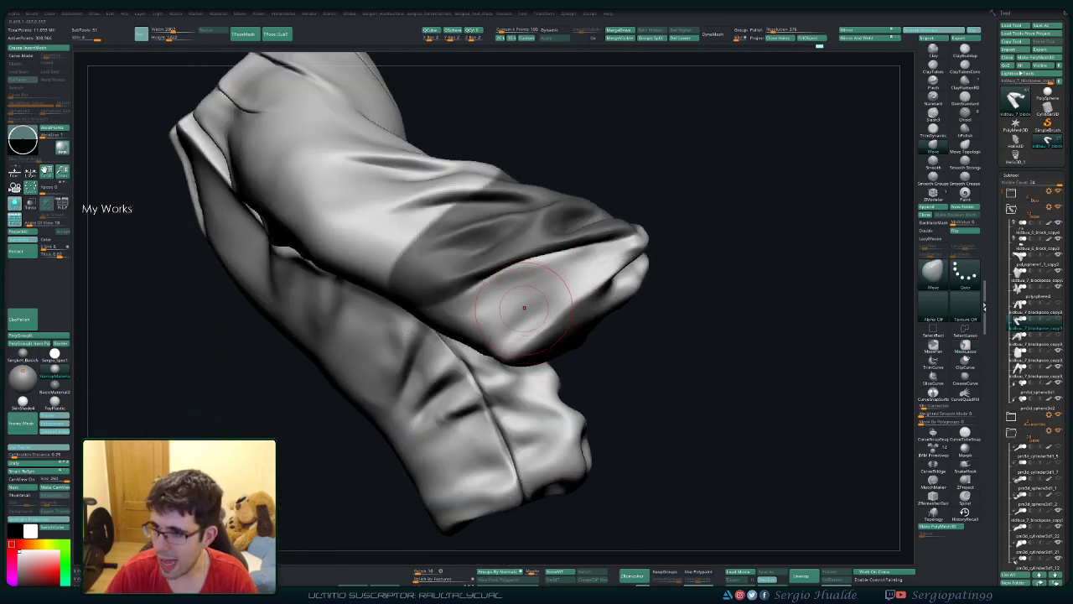
drag(546, 254, 524, 292)
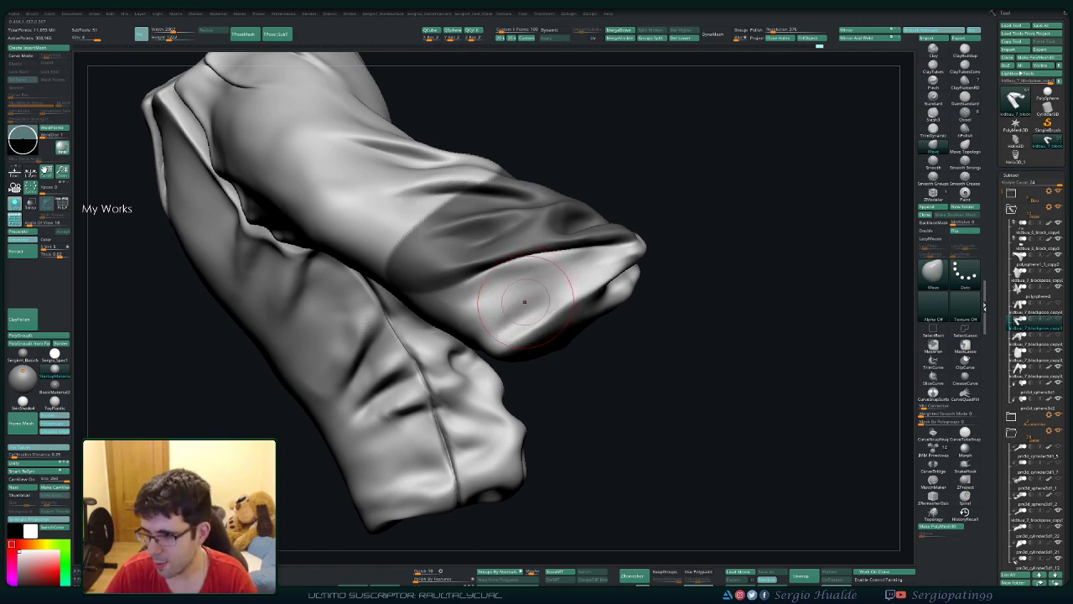
mouse_move(503, 280)
right_down()
mouse_move(544, 251)
mouse_move(519, 295)
right_up()
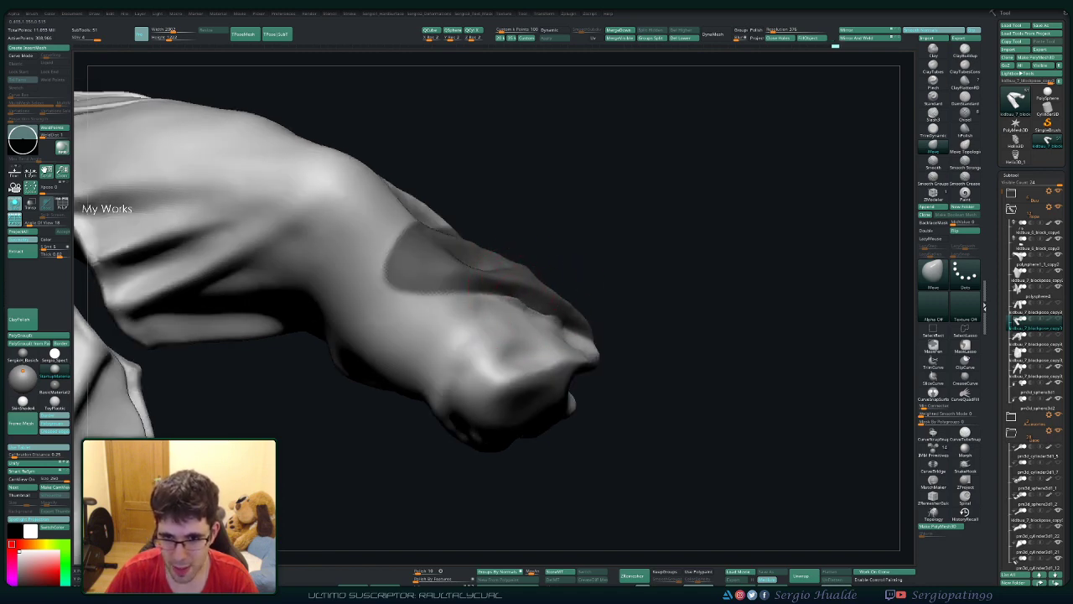
mouse_move(524, 327)
right_down()
mouse_move(535, 347)
mouse_move(647, 304)
mouse_move(546, 313)
right_up()
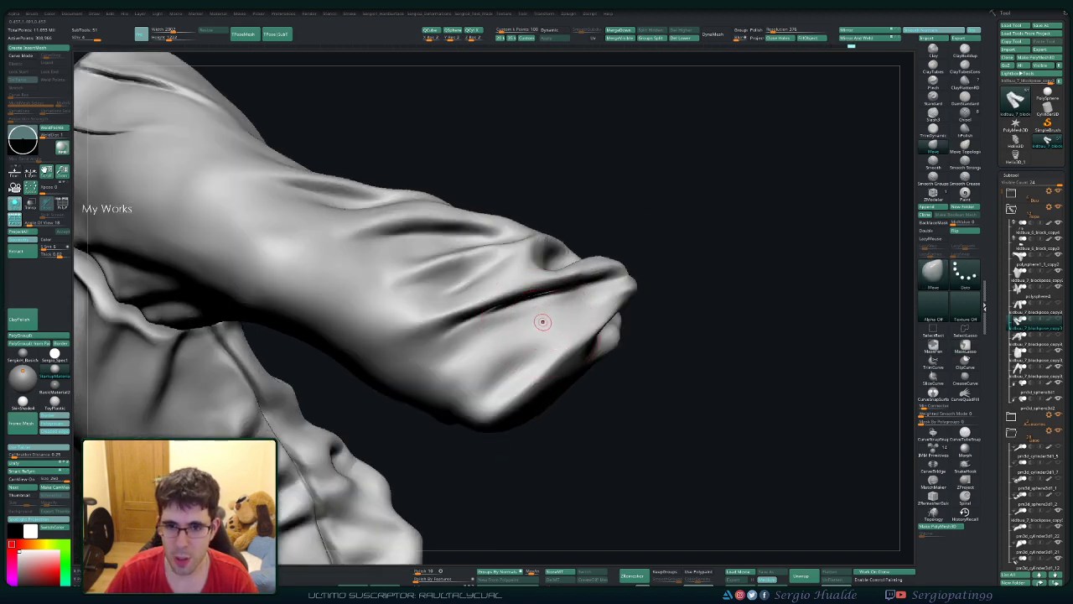
Step: Soften the crease lines near the cuff tip with Smooth Stronger
shift+drag(545, 314, 587, 304)
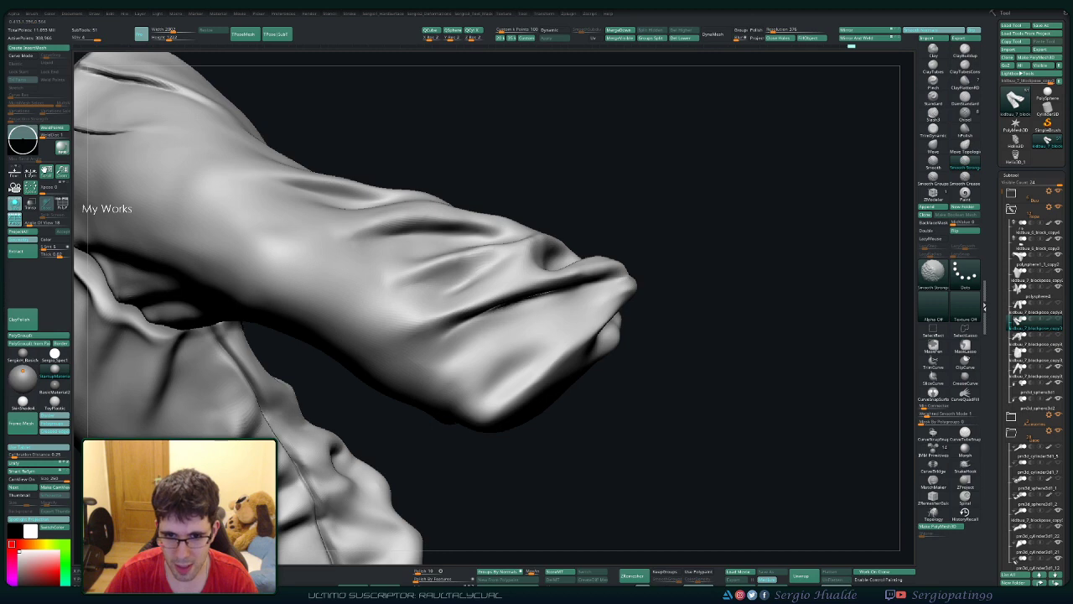
right_drag(493, 342, 474, 341)
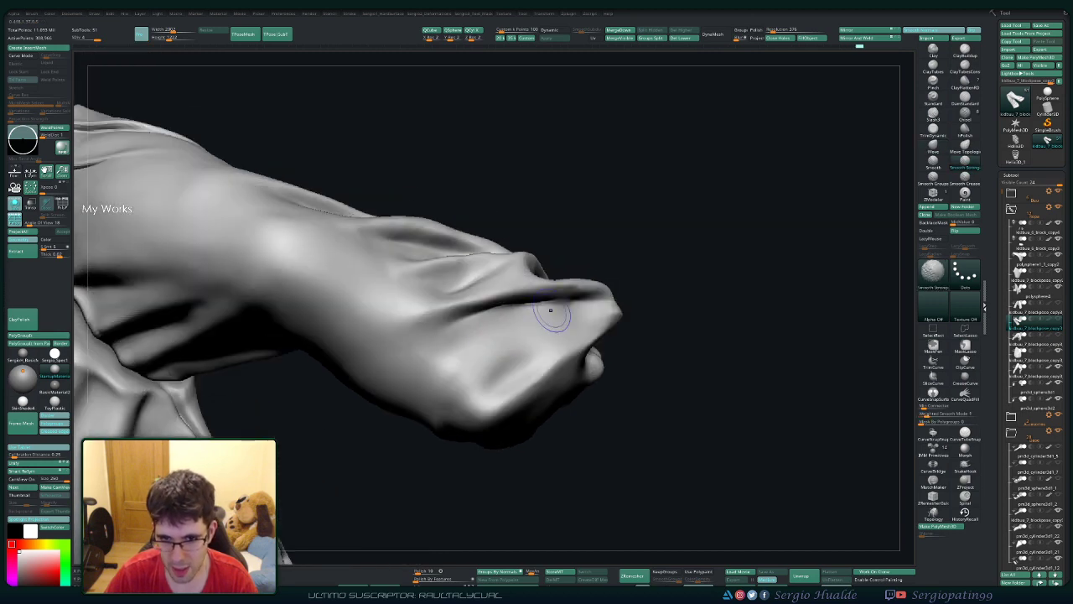
shift+drag(565, 319, 579, 307)
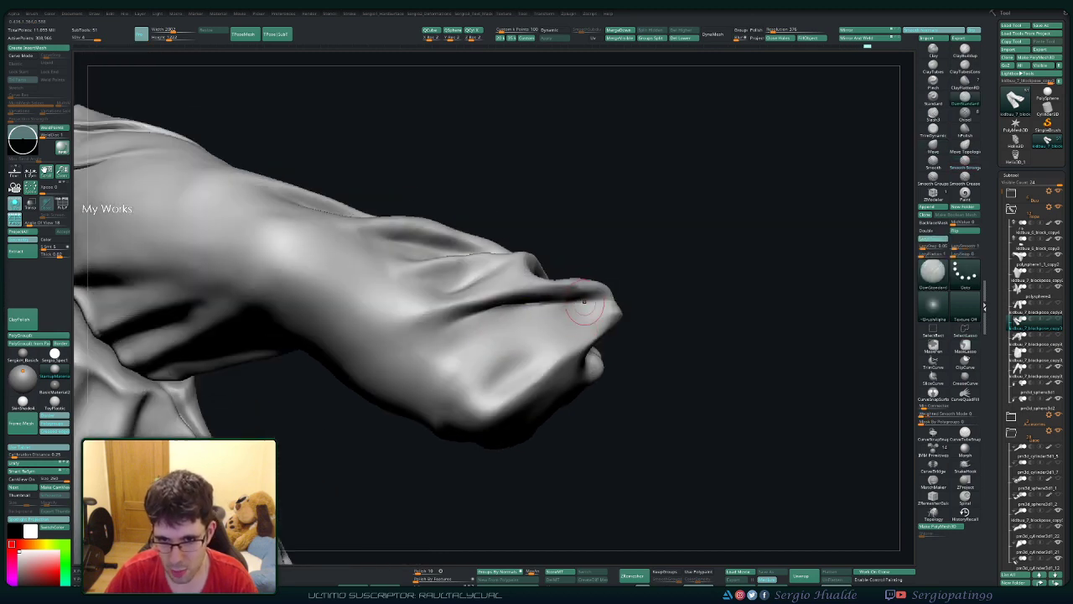
right_drag(546, 314, 548, 313)
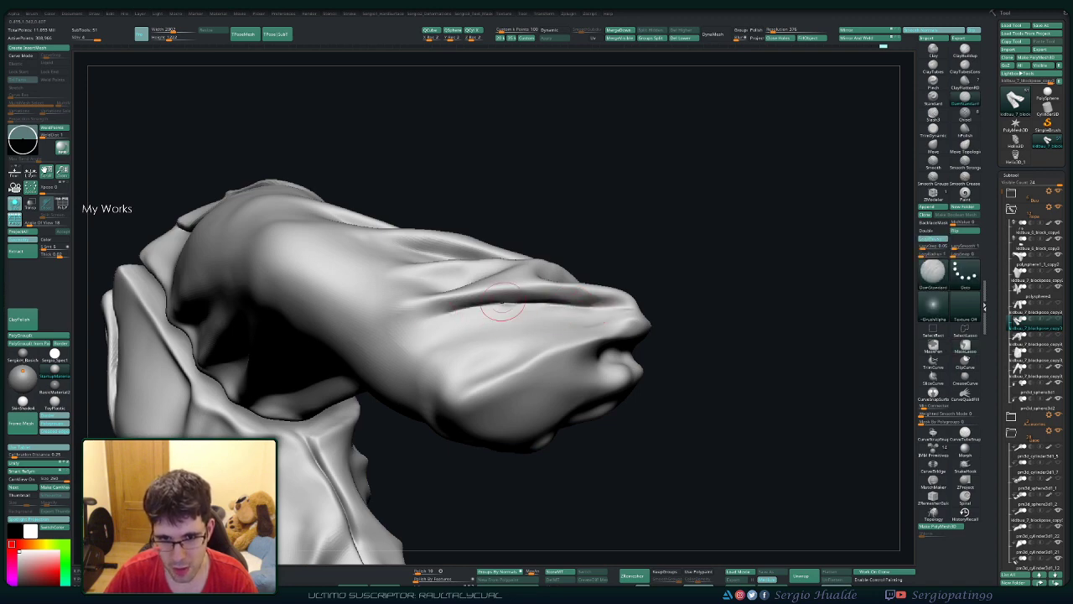
right_drag(438, 327, 480, 353)
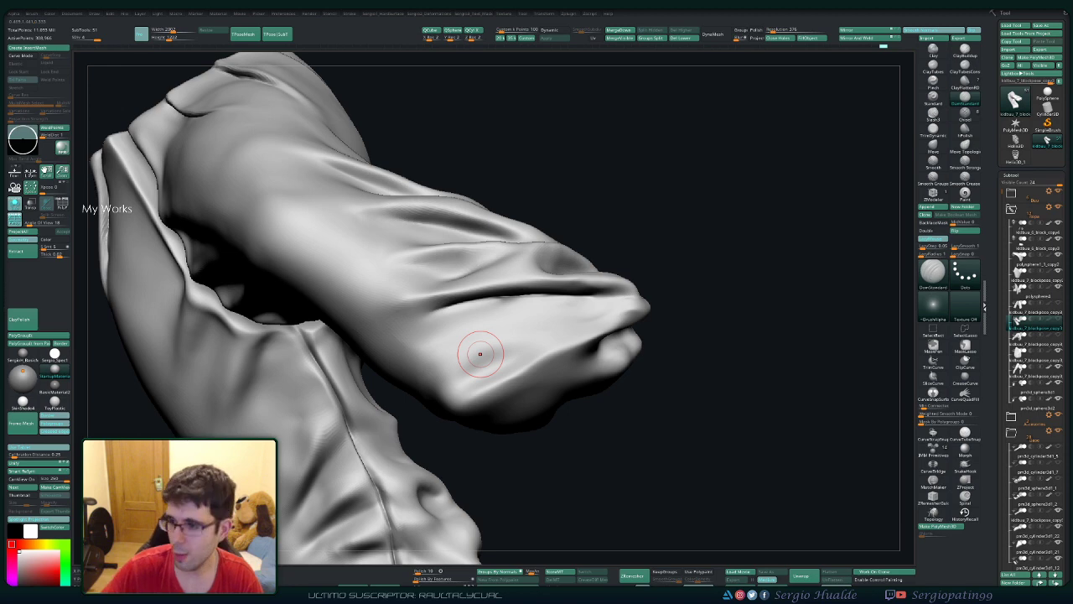
mouse_move(523, 329)
right_down()
mouse_move(587, 277)
mouse_move(532, 305)
right_up()
mouse_move(487, 270)
ctrl+right_down()
mouse_move(470, 310)
mouse_move(526, 299)
mouse_move(544, 278)
mouse_move(546, 316)
mouse_move(585, 343)
mouse_move(546, 319)
ctrl+right_up()
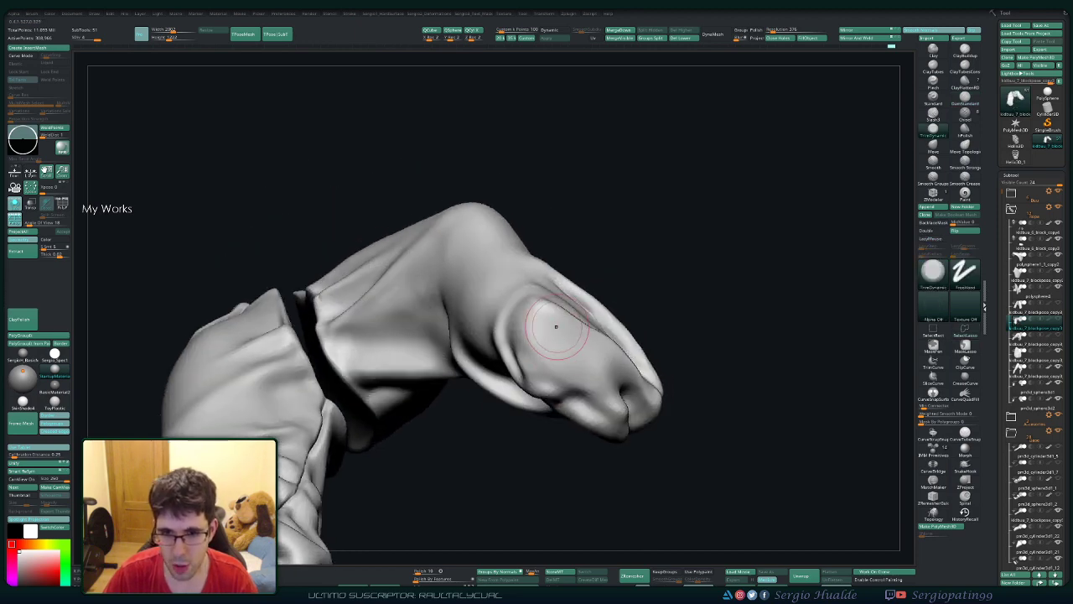
Step: Smooth the lower cuff folds and check the hem from several angles
shift+drag(549, 344, 555, 334)
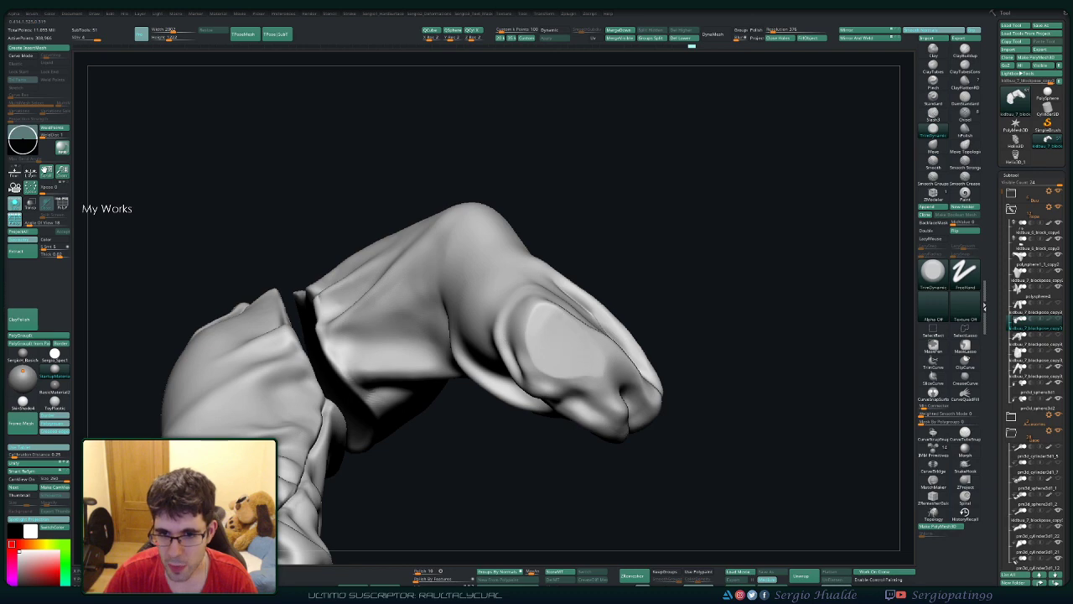
shift+drag(547, 368, 615, 370)
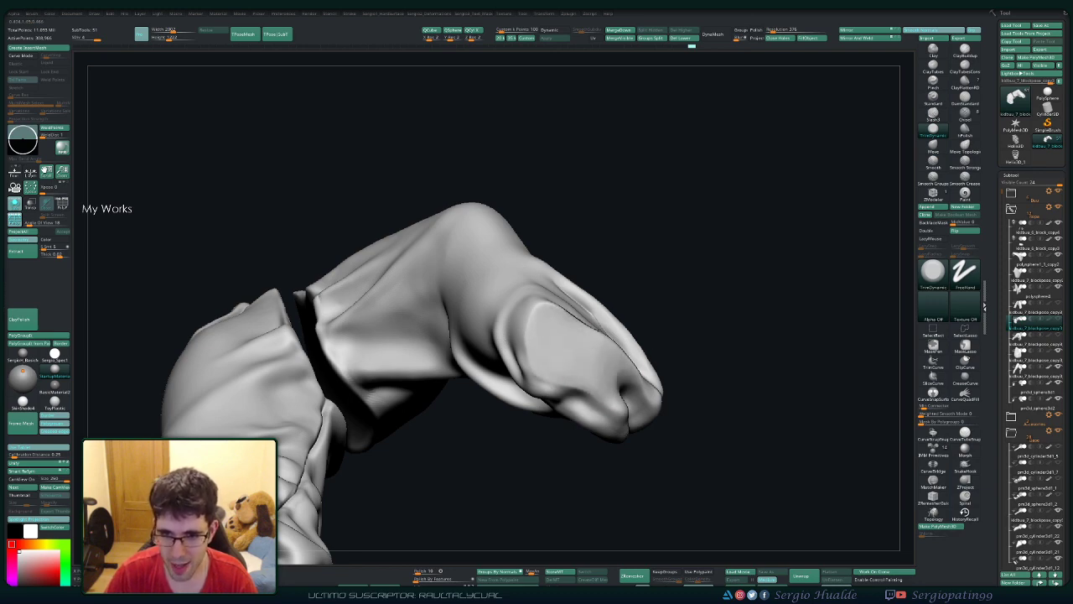
mouse_move(577, 362)
mouse_down()
mouse_move(587, 392)
mouse_move(686, 359)
mouse_move(604, 350)
mouse_move(626, 322)
mouse_up()
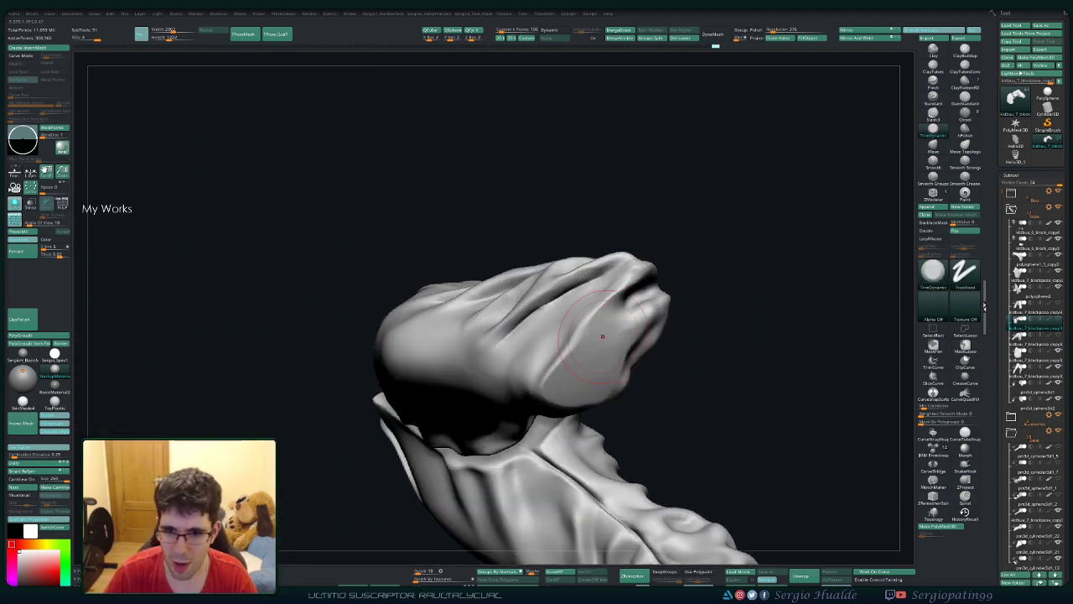
mouse_move(557, 339)
mouse_down()
mouse_move(610, 328)
mouse_move(587, 371)
mouse_move(606, 354)
mouse_move(616, 310)
mouse_up()
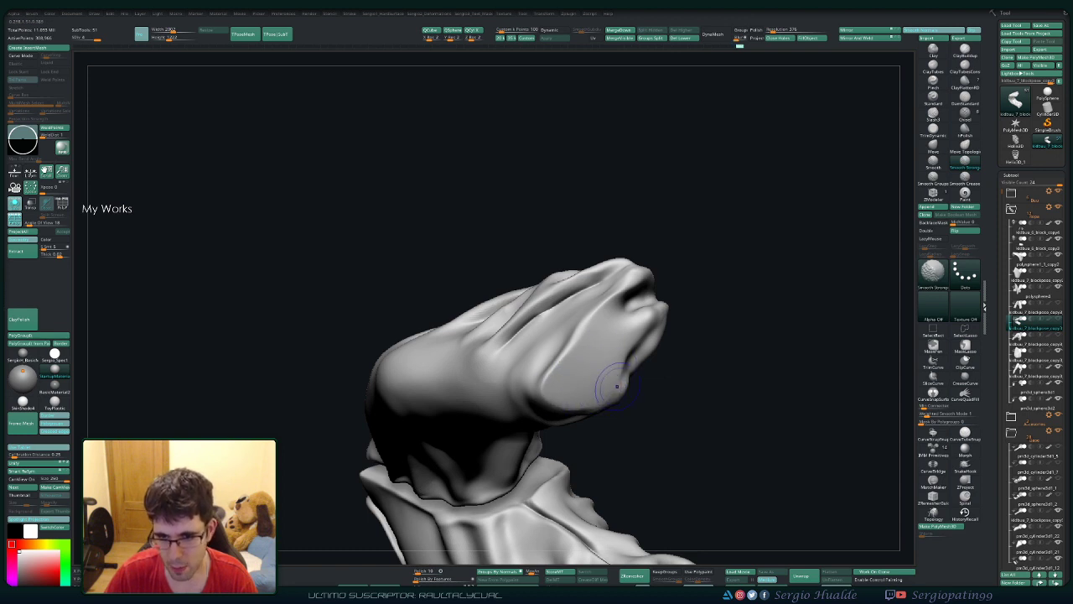
right_drag(616, 386, 592, 366)
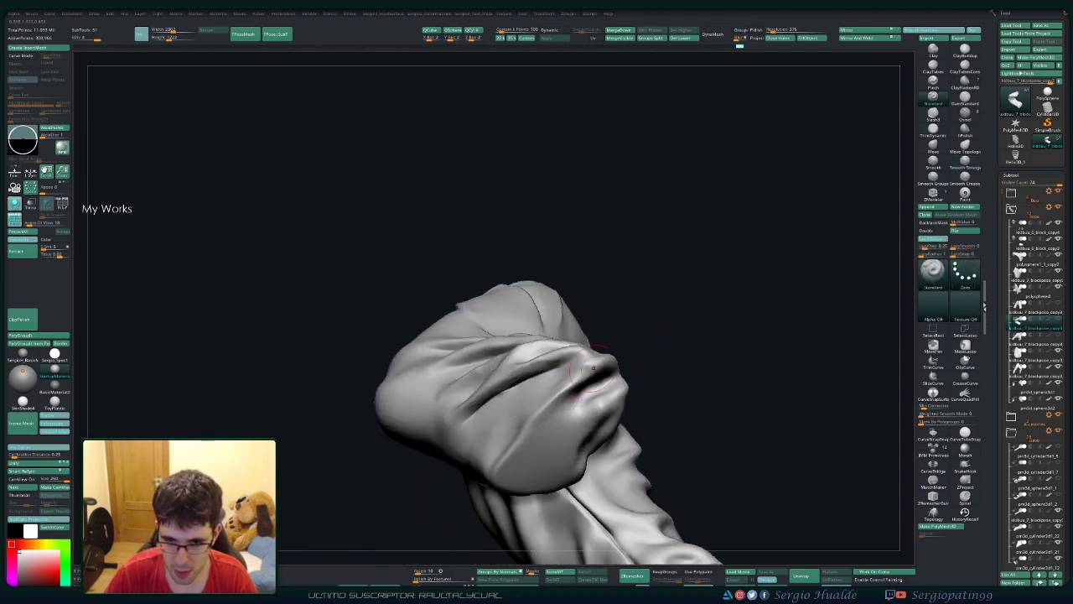
right_drag(540, 430, 587, 373)
mouse_move(552, 419)
right_down()
mouse_move(562, 393)
mouse_move(608, 368)
mouse_move(603, 408)
right_up()
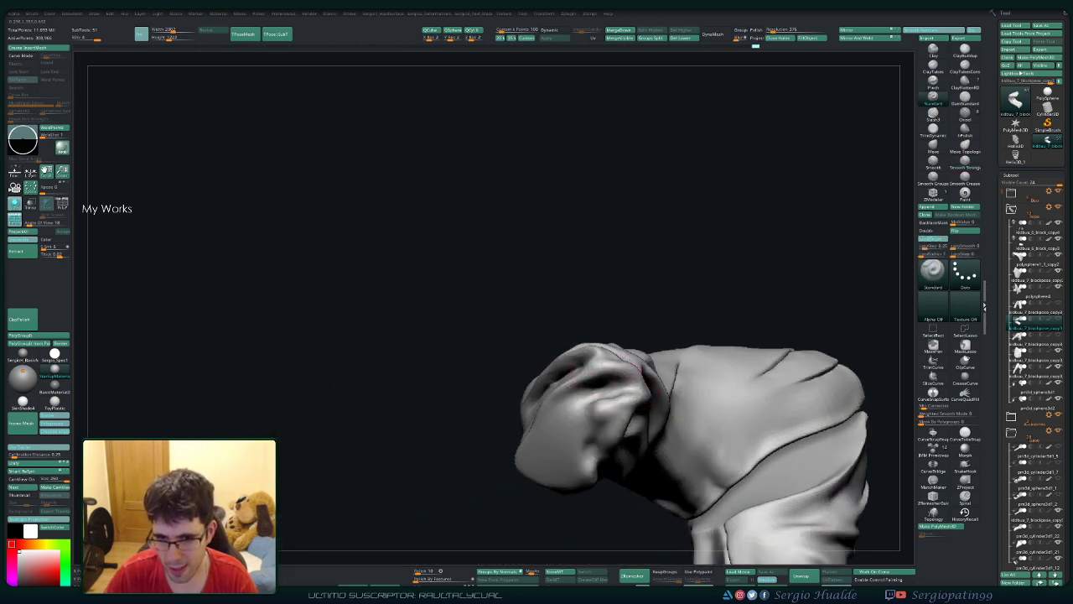
right_drag(637, 369, 610, 365)
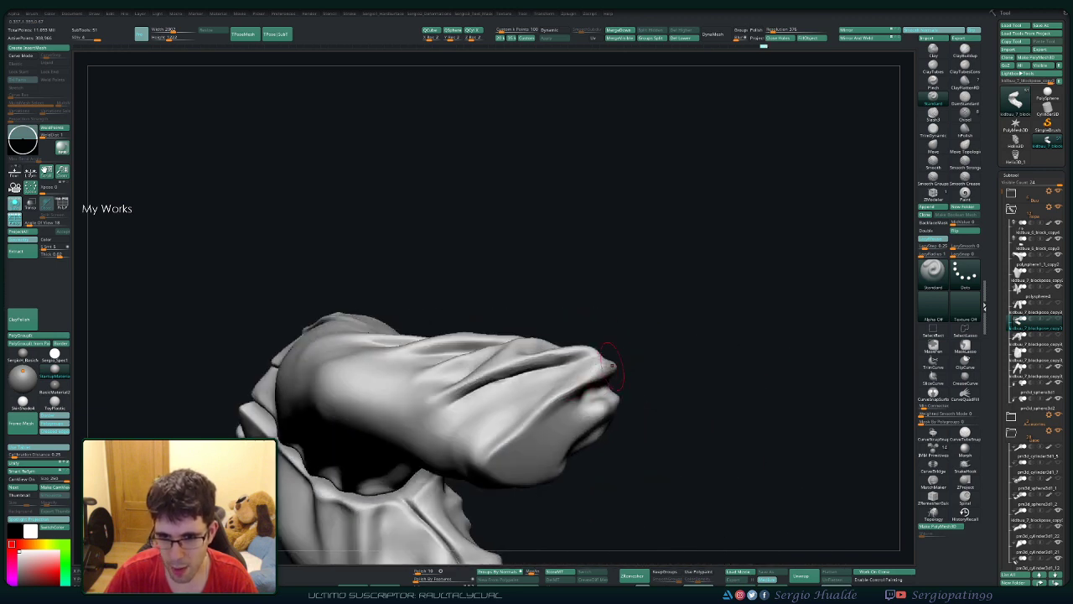
mouse_move(521, 460)
right_down()
mouse_move(572, 409)
mouse_move(541, 403)
mouse_move(551, 364)
mouse_move(550, 436)
mouse_move(583, 385)
mouse_move(536, 386)
mouse_move(507, 360)
mouse_move(560, 394)
right_up()
shift+drag(559, 394, 539, 383)
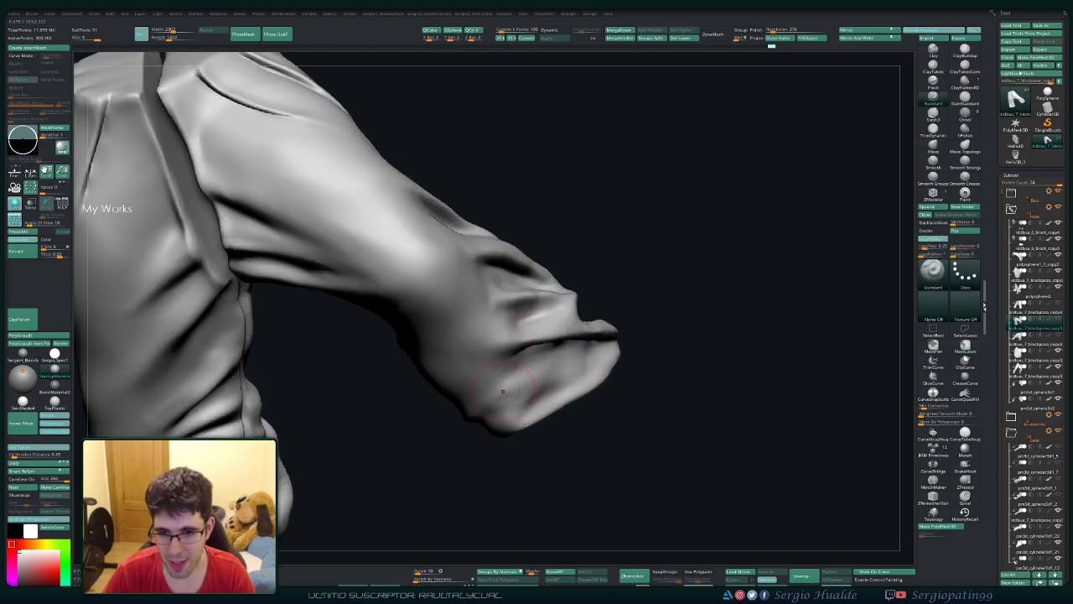
Step: Smooth the faceted cuff folds and sculpt a small dent into the ankle cuff
right_drag(548, 368, 545, 381)
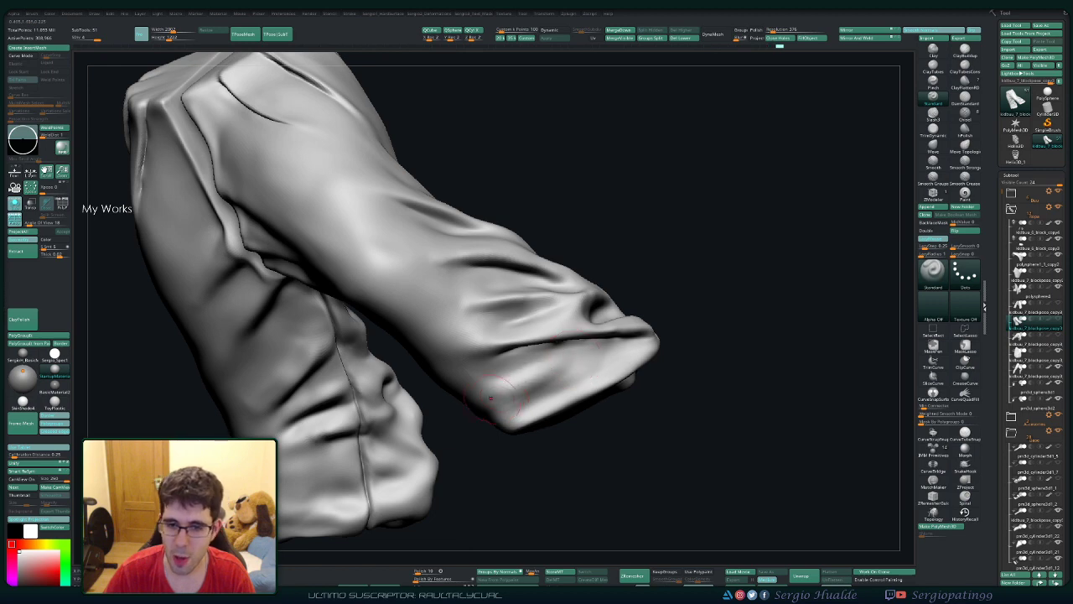
mouse_move(594, 362)
right_down()
mouse_move(527, 389)
mouse_move(551, 355)
mouse_move(486, 404)
mouse_move(498, 363)
mouse_move(583, 396)
mouse_move(501, 417)
right_up()
shift+drag(501, 418, 511, 377)
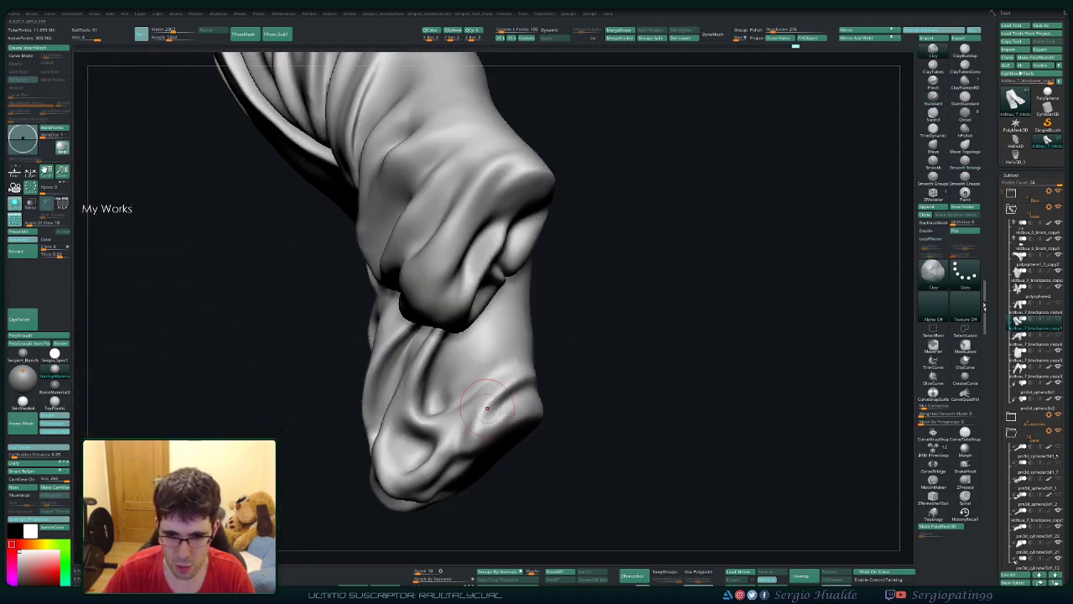
drag(427, 421, 452, 384)
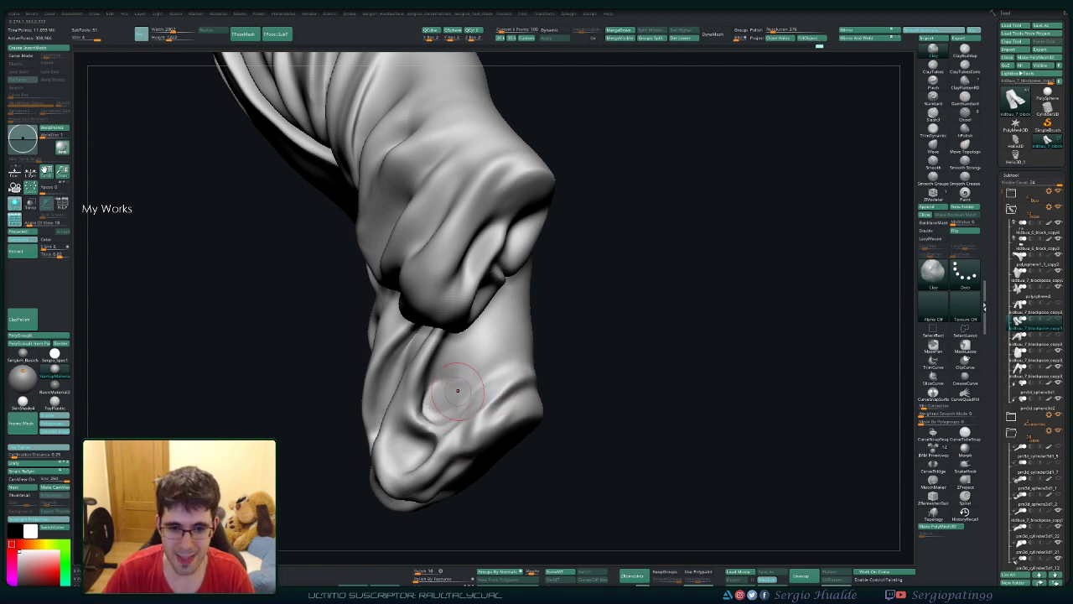
right_drag(431, 411, 433, 425)
Step: Re-sculpt sharper creases on the cuff and reshape the fold along its inner edge
key(s)
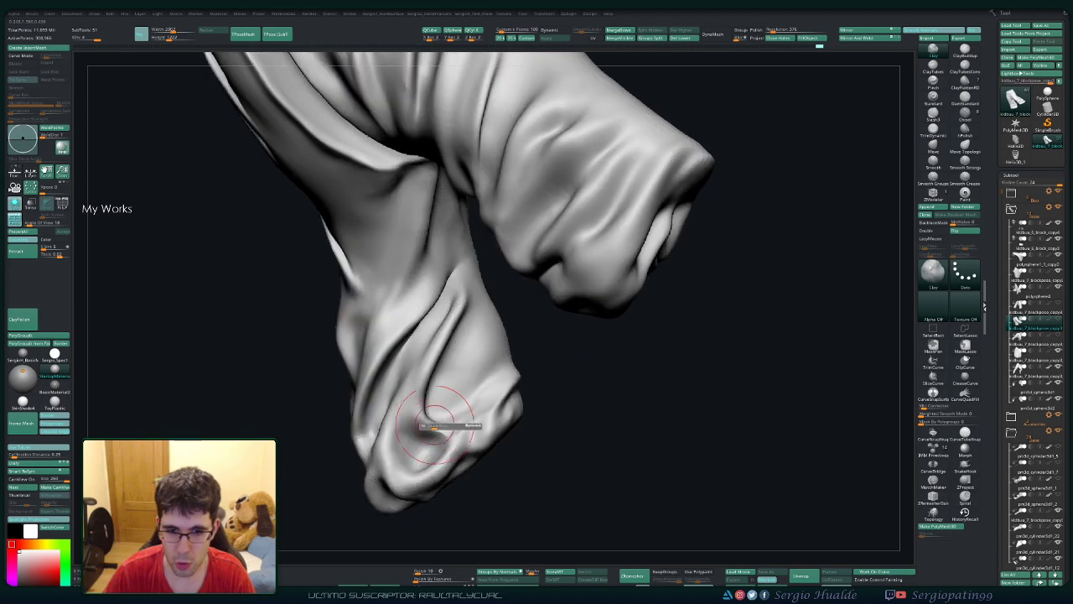
mouse_move(419, 438)
mouse_down()
mouse_move(416, 406)
mouse_move(445, 452)
mouse_move(420, 387)
mouse_move(466, 357)
mouse_up()
mouse_move(394, 423)
mouse_down()
mouse_move(419, 444)
mouse_move(461, 438)
mouse_move(503, 399)
mouse_move(479, 444)
mouse_move(494, 399)
mouse_up()
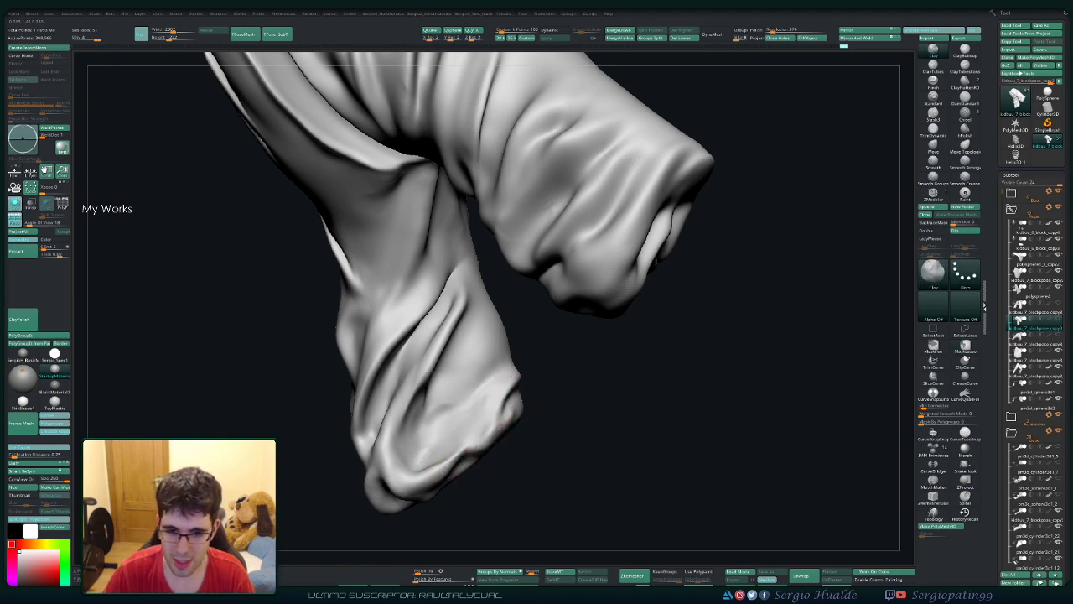
drag(553, 445, 637, 403)
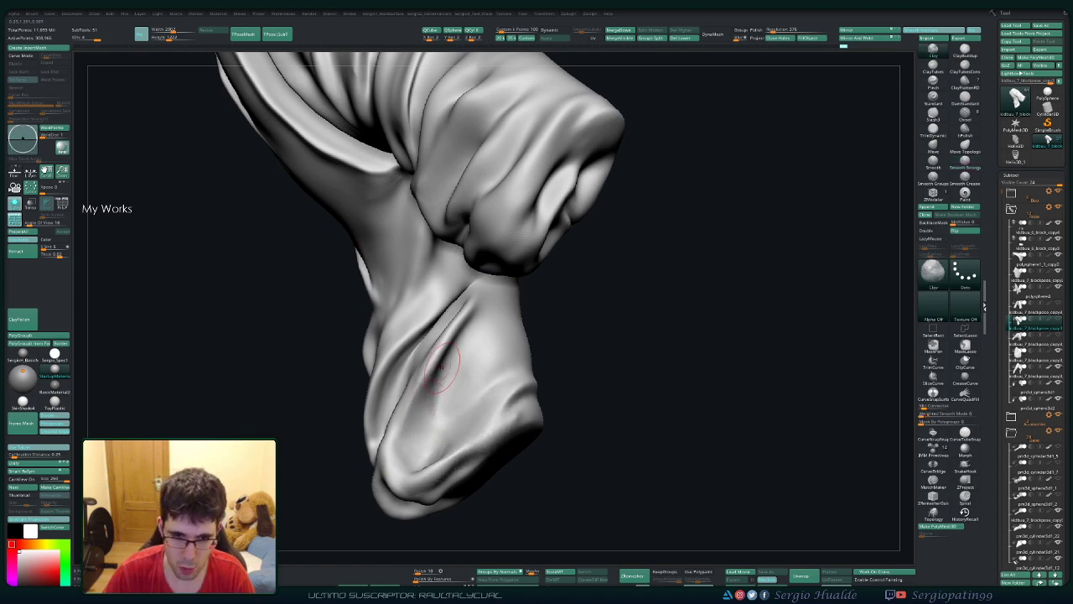
shift+drag(438, 382, 409, 436)
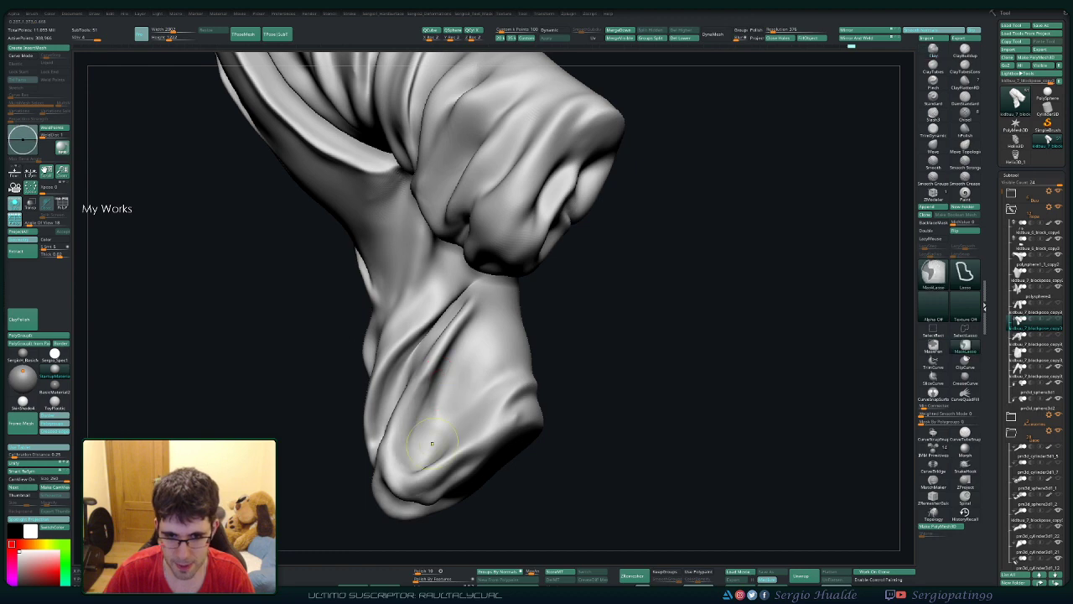
mouse_move(483, 429)
mouse_down()
mouse_move(485, 442)
mouse_move(502, 415)
mouse_up()
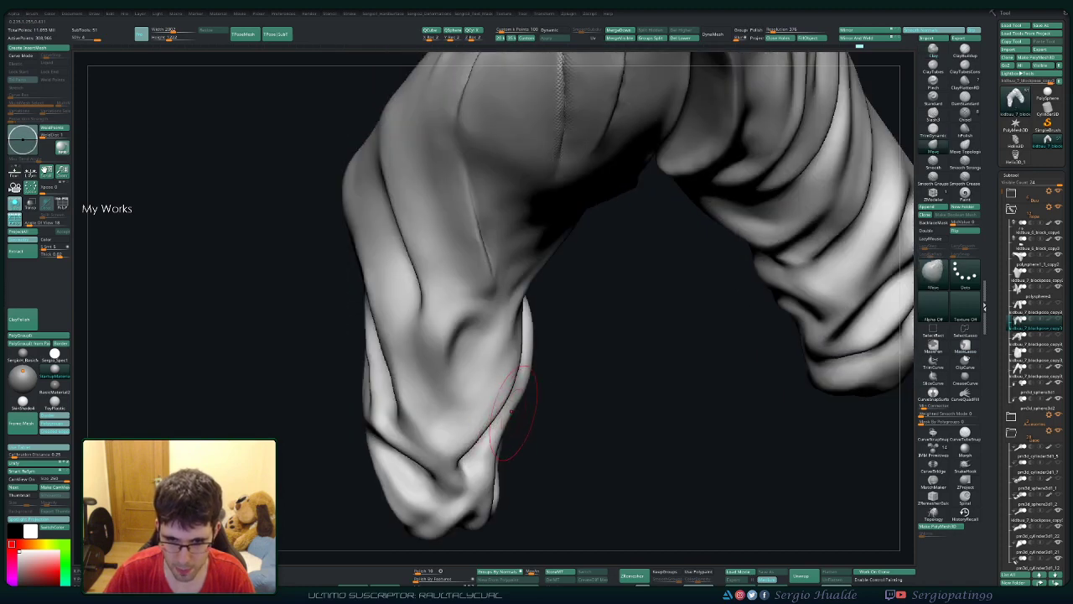
drag(499, 414, 497, 477)
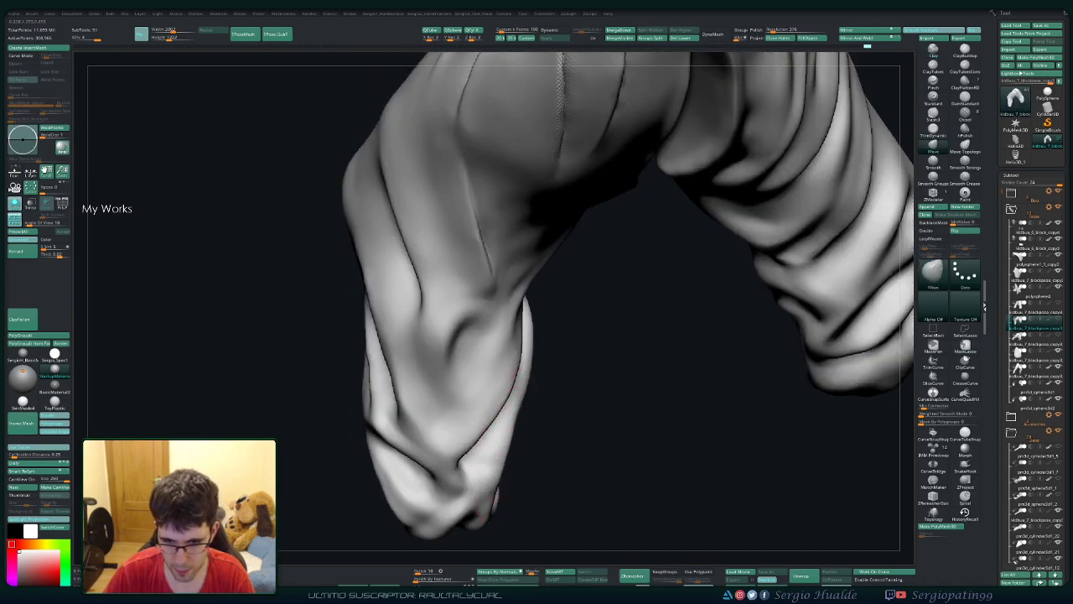
mouse_move(482, 545)
mouse_down()
mouse_move(490, 415)
mouse_move(492, 445)
mouse_move(476, 435)
mouse_up()
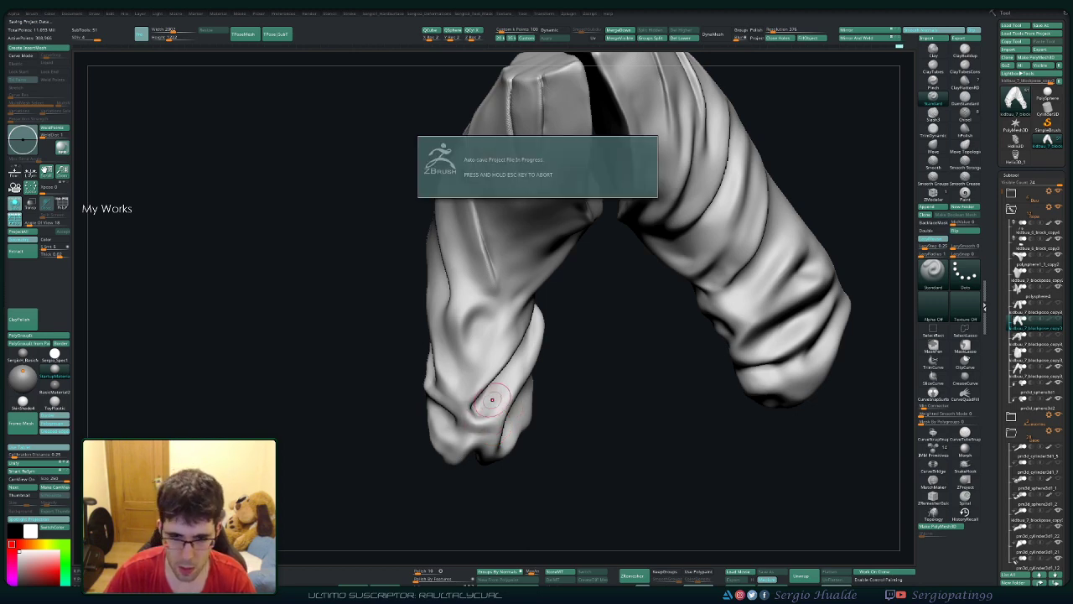
Step: Smooth the trouser folds while rotating until the waist sits upper left
key(shift)
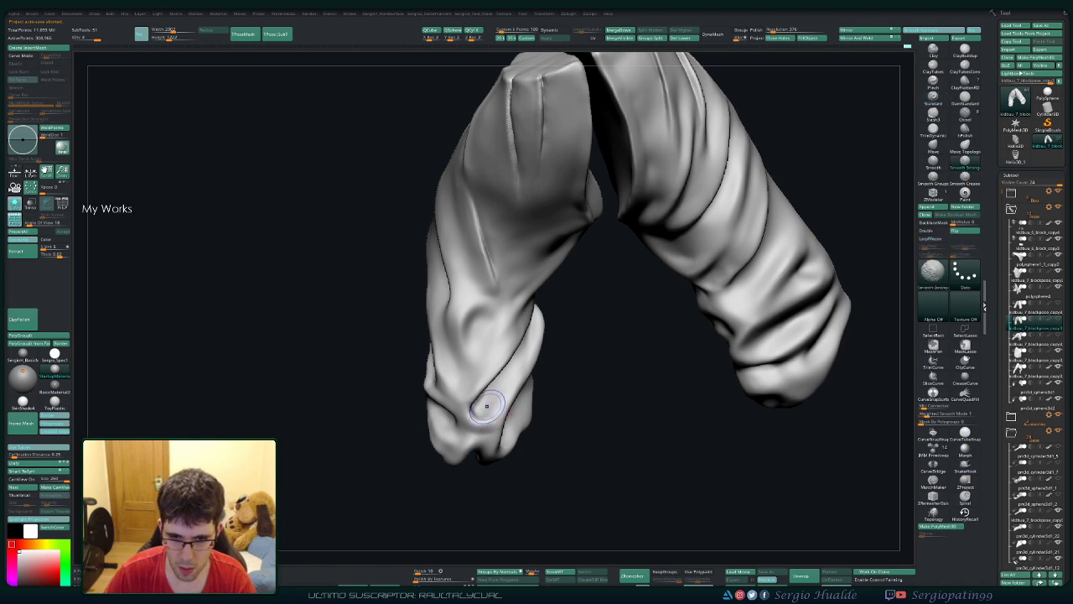
drag(507, 415, 476, 433)
mouse_move(461, 429)
right_down()
mouse_move(402, 411)
mouse_move(428, 415)
mouse_move(472, 332)
right_up()
key(shift)
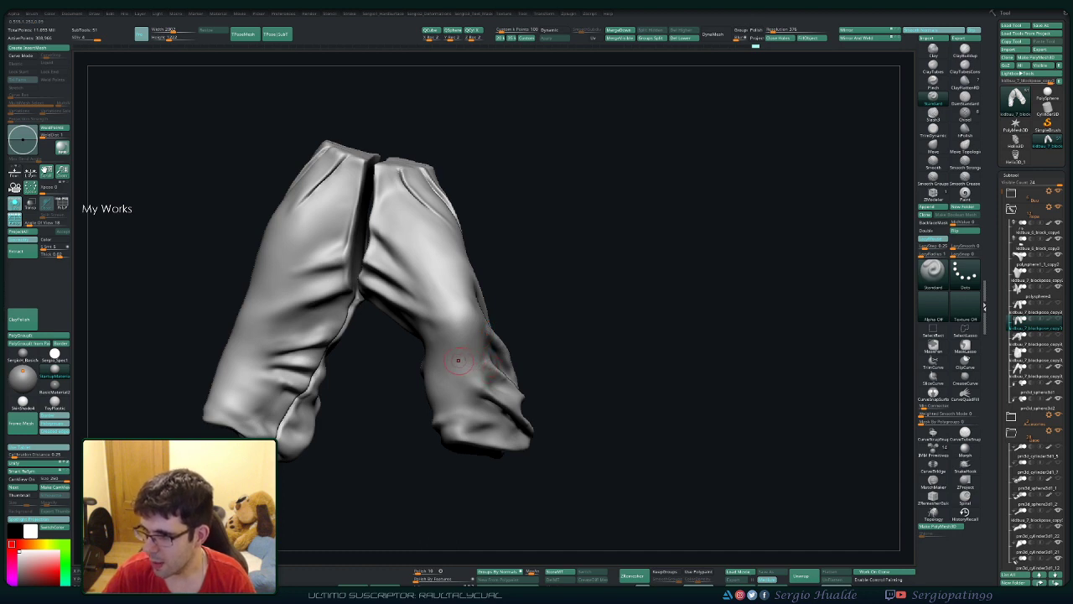
right_drag(482, 398, 481, 437)
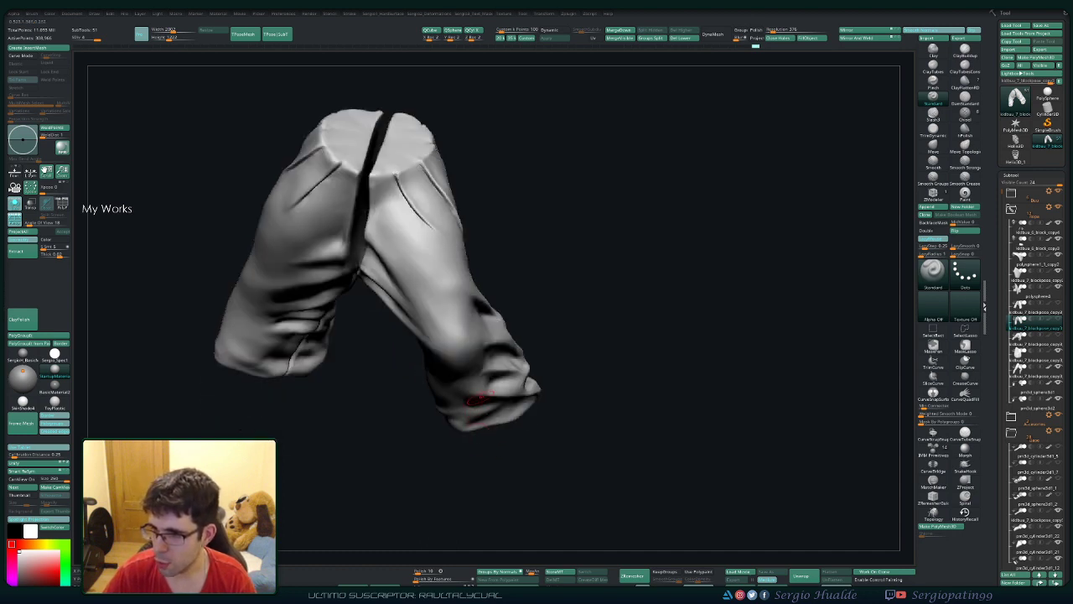
mouse_move(479, 399)
right_down()
mouse_move(630, 328)
mouse_move(563, 337)
mouse_move(591, 373)
mouse_move(601, 366)
right_up()
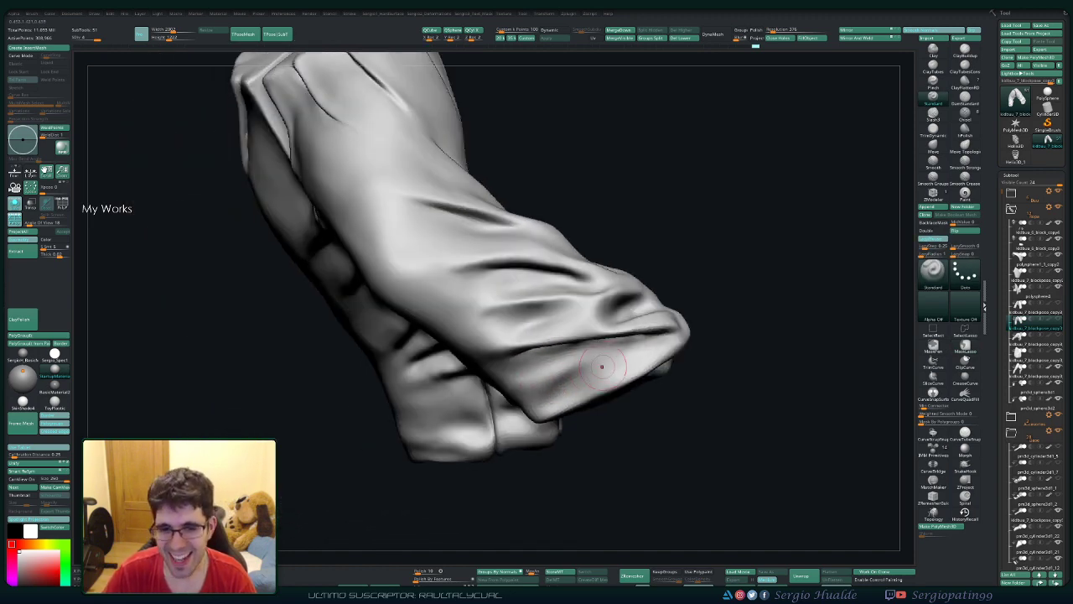
Step: Soften the cuff and knee folds, then zoom out to see both legs
key(shift)
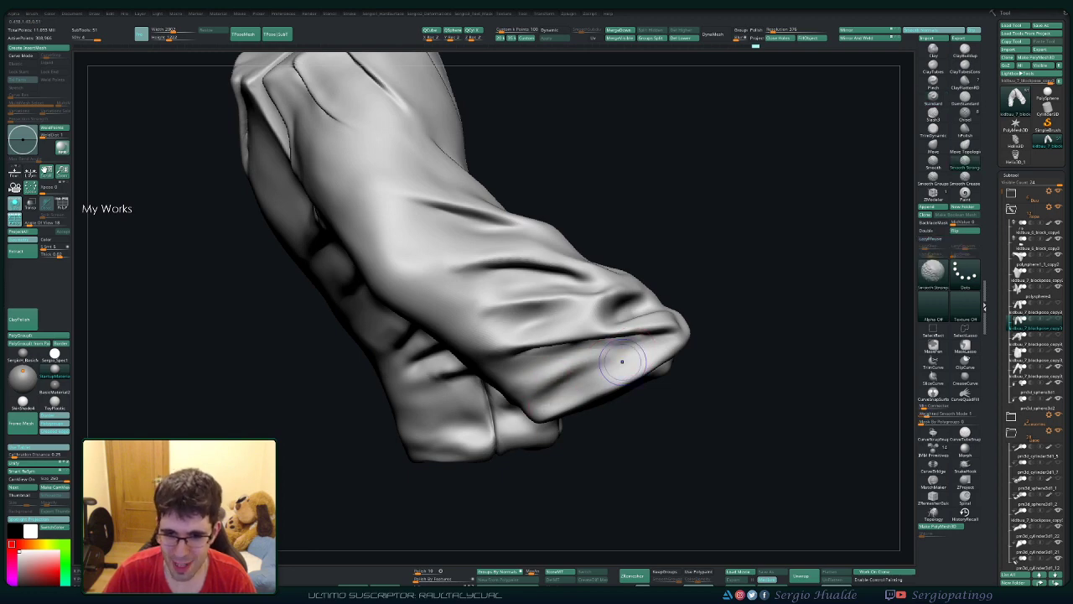
right_drag(513, 391, 503, 378)
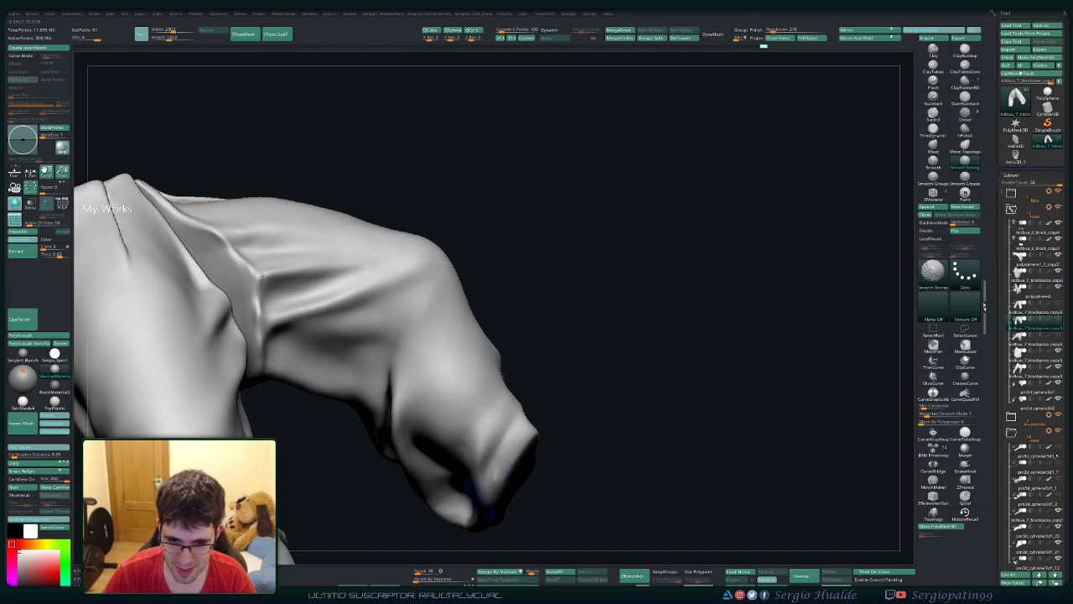
right_drag(503, 377, 453, 360)
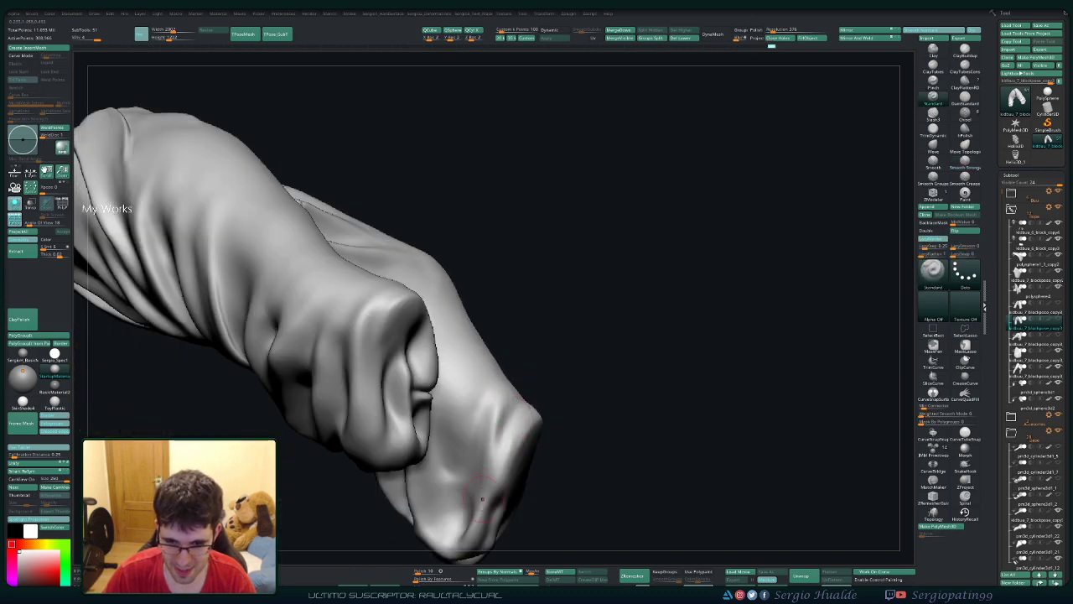
right_drag(489, 508, 467, 427)
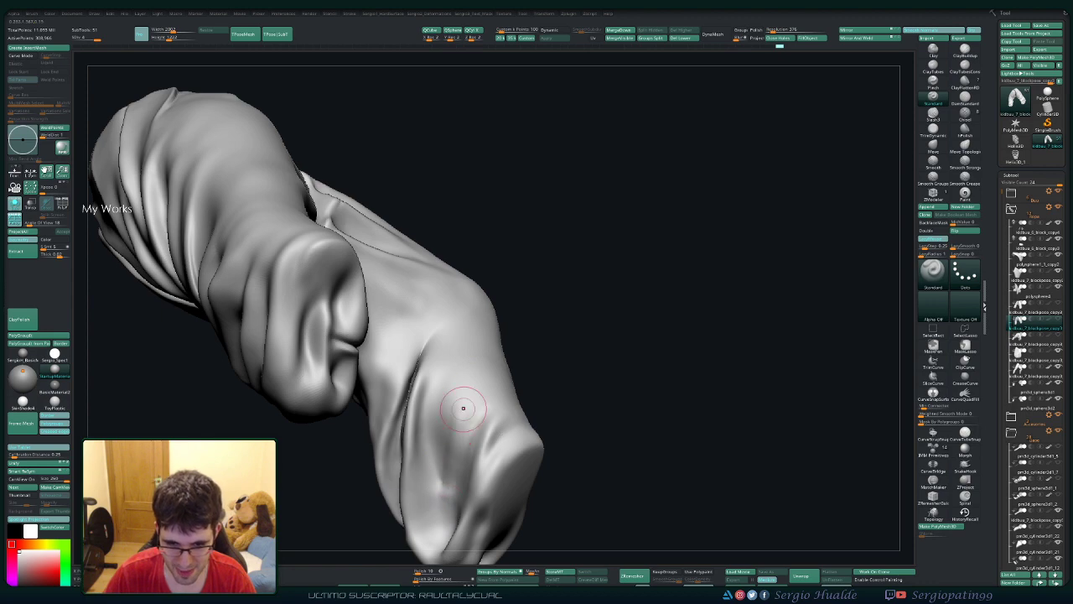
right_drag(448, 476, 448, 458)
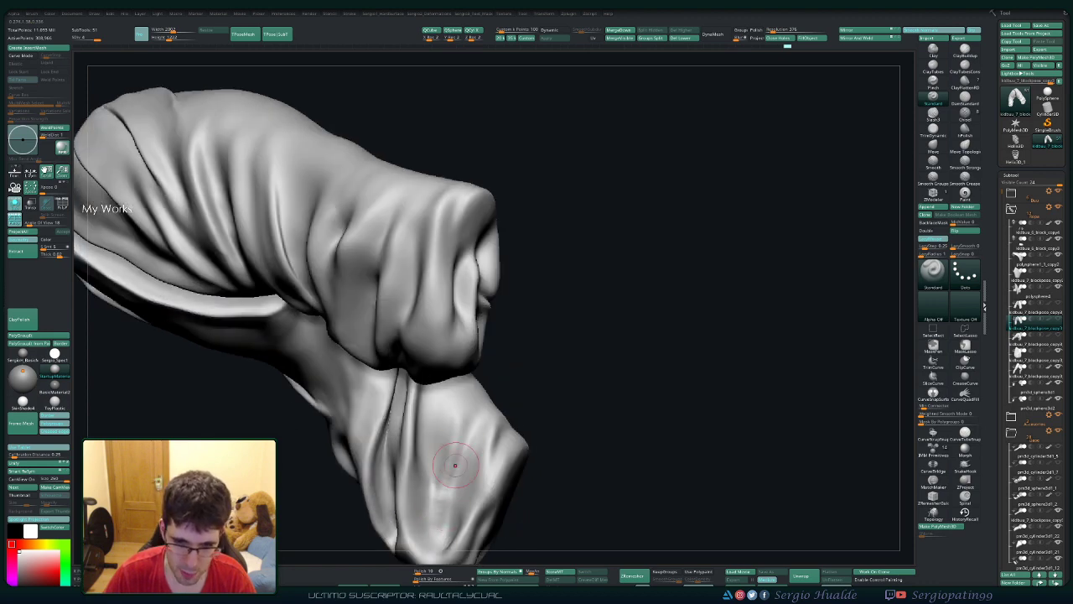
key(shift)
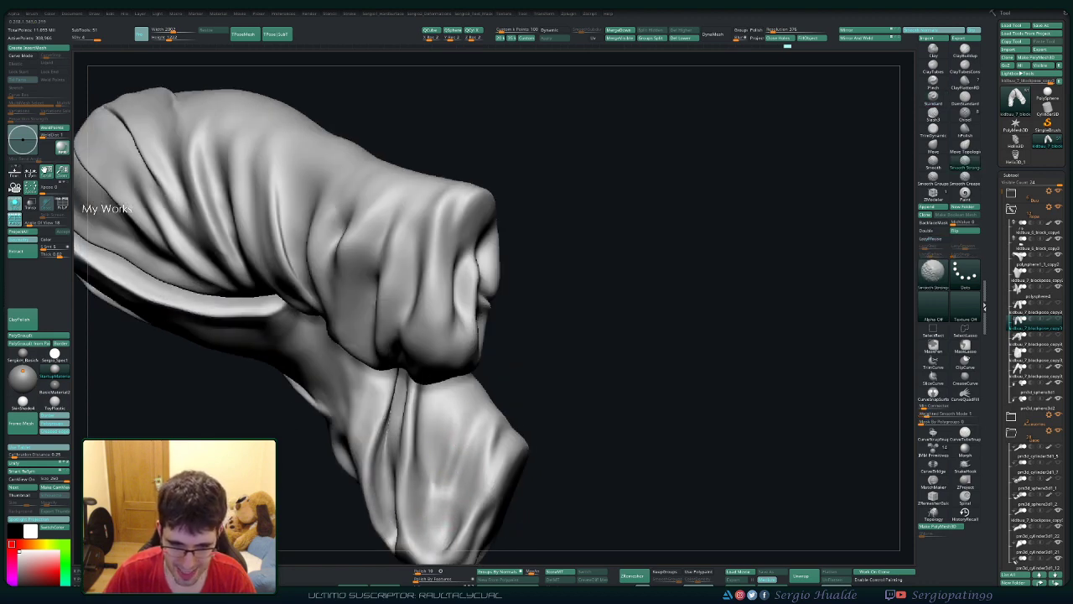
right_drag(440, 524, 482, 468)
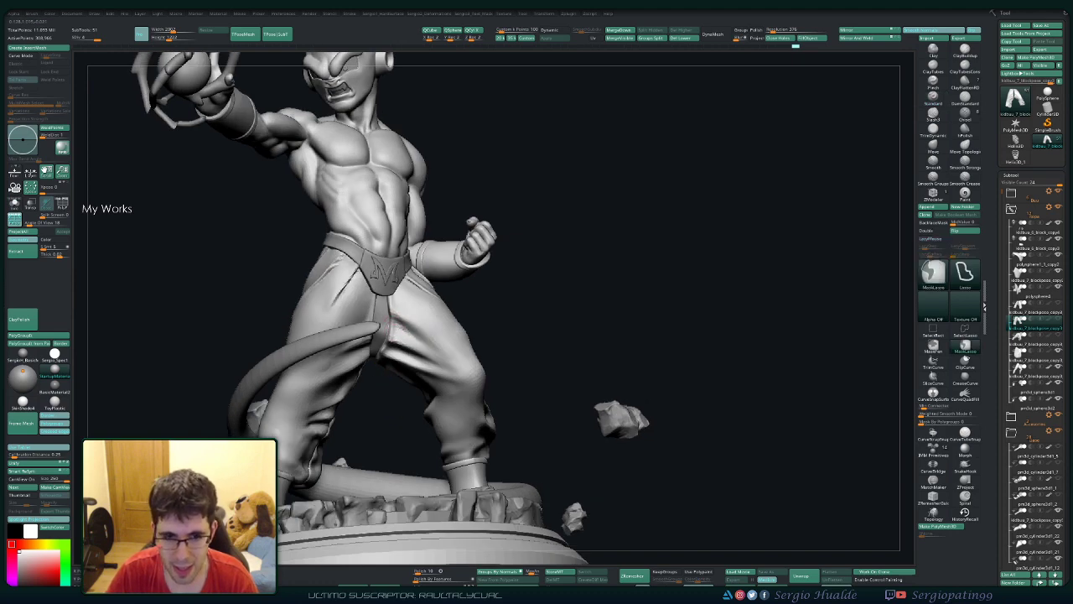
Step: Solo the trousers subtool and turn to a close side view of one leg
right_drag(384, 372, 463, 394)
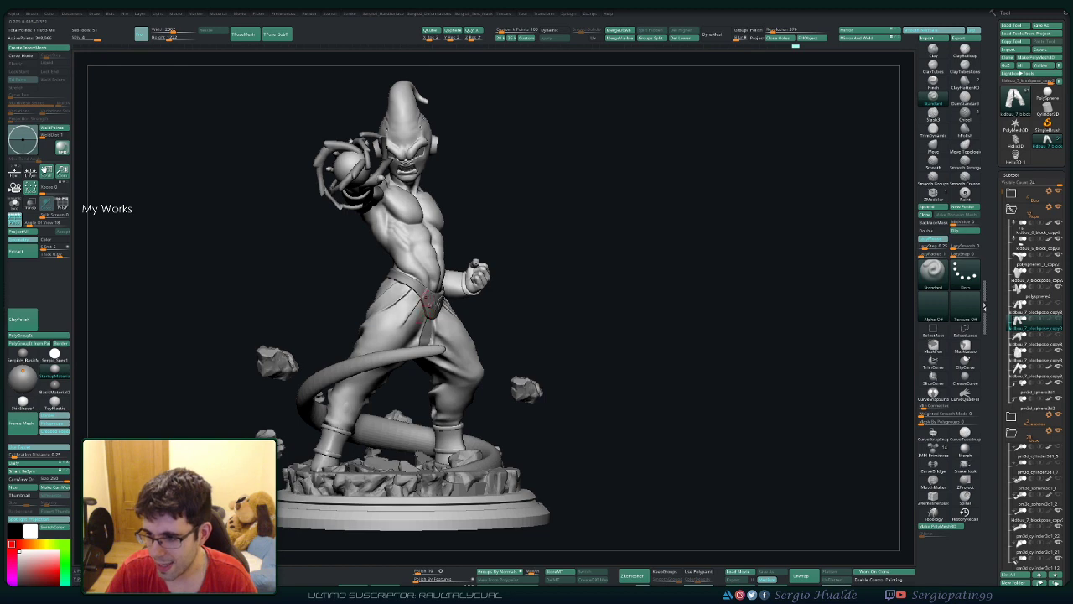
right_drag(521, 329, 523, 345)
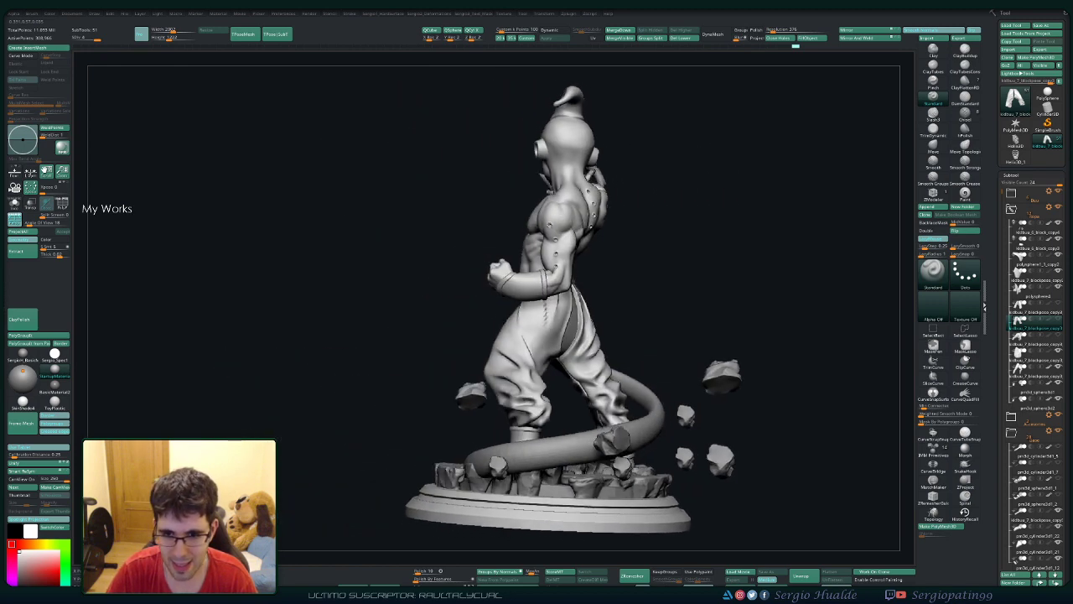
key(ctrl+shift+s)
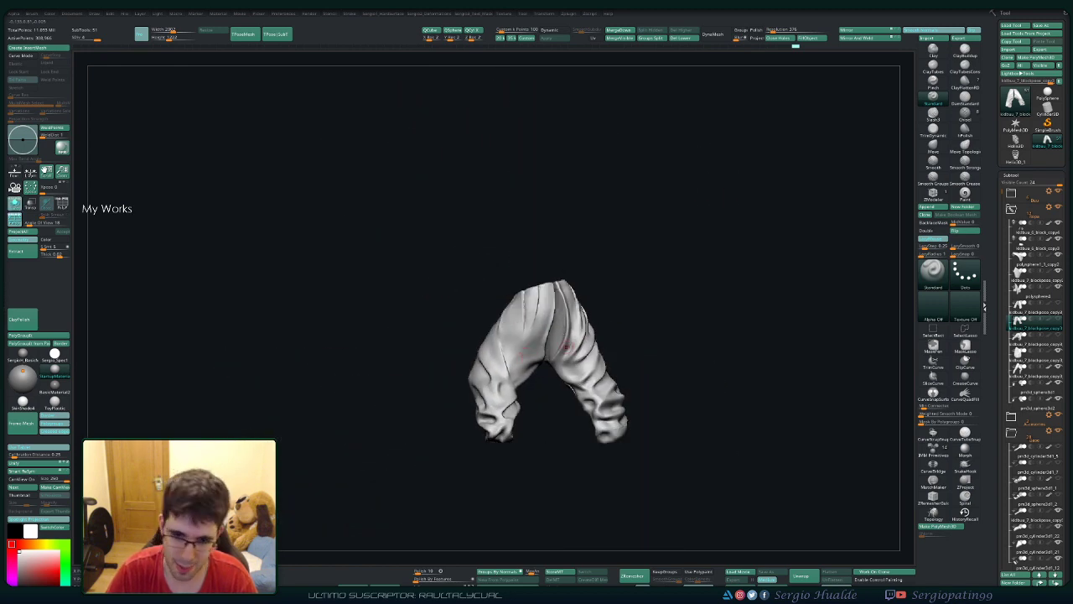
mouse_move(533, 369)
right_down()
mouse_move(517, 394)
mouse_move(545, 391)
mouse_move(531, 360)
right_up()
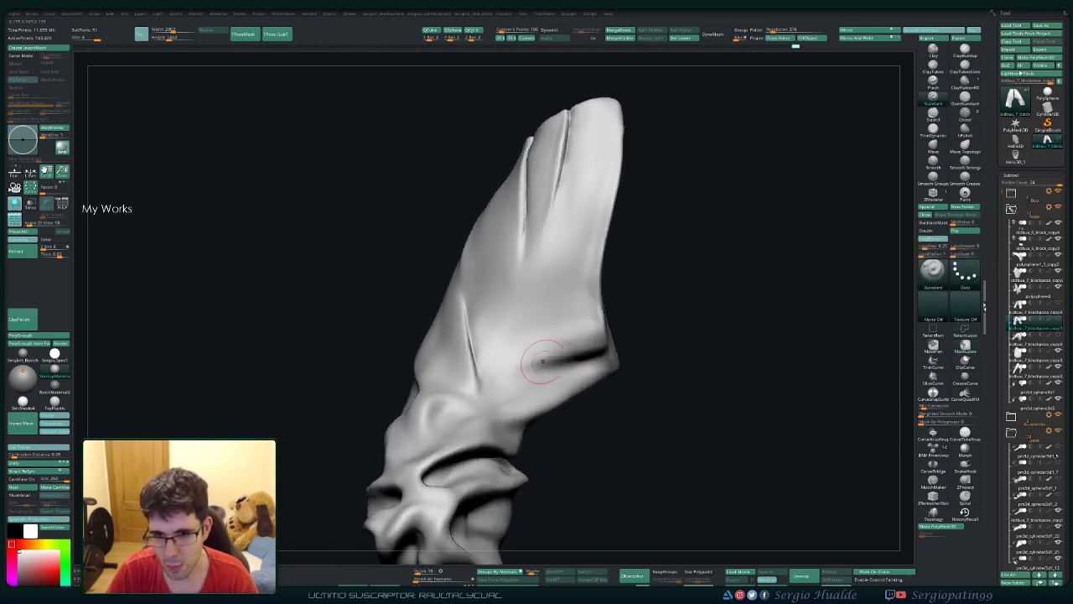
Step: Soften the creases along the trouser leg, orbiting between strokes
shift+drag(542, 362, 589, 349)
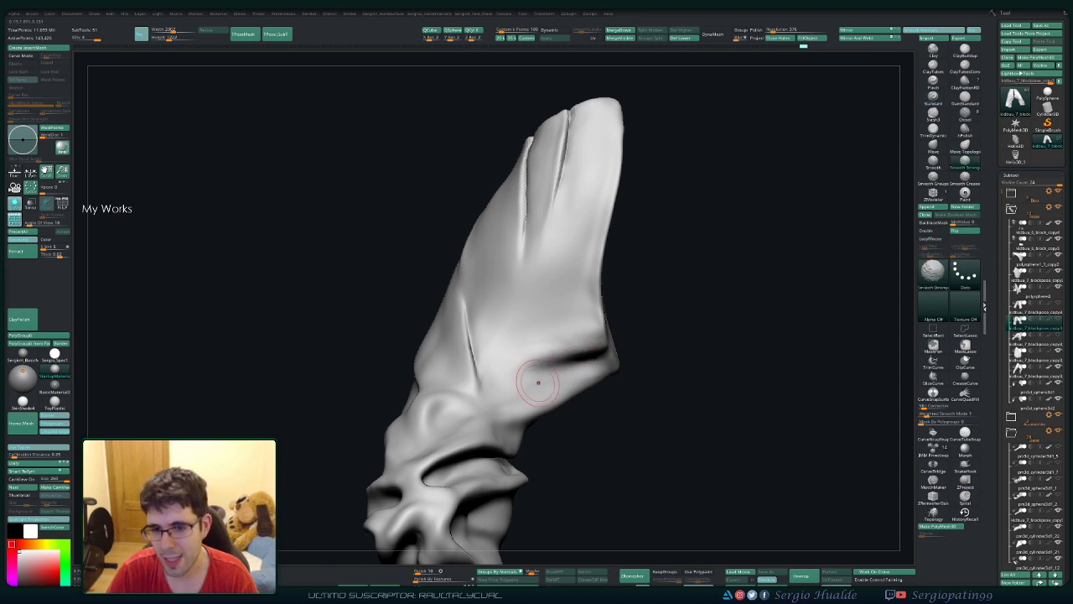
right_drag(538, 382, 582, 358)
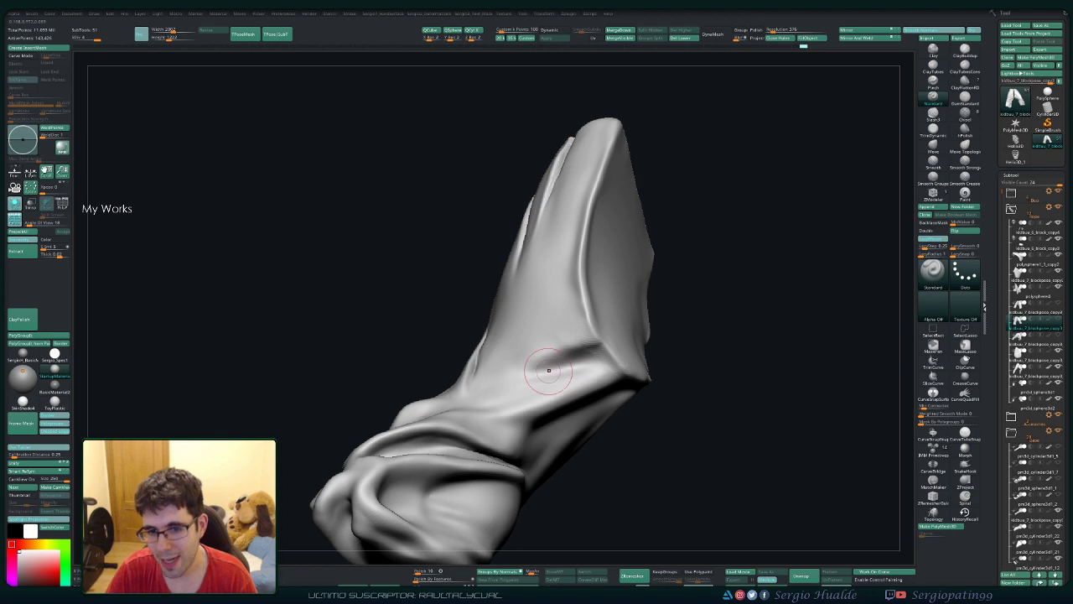
right_drag(549, 369, 581, 320)
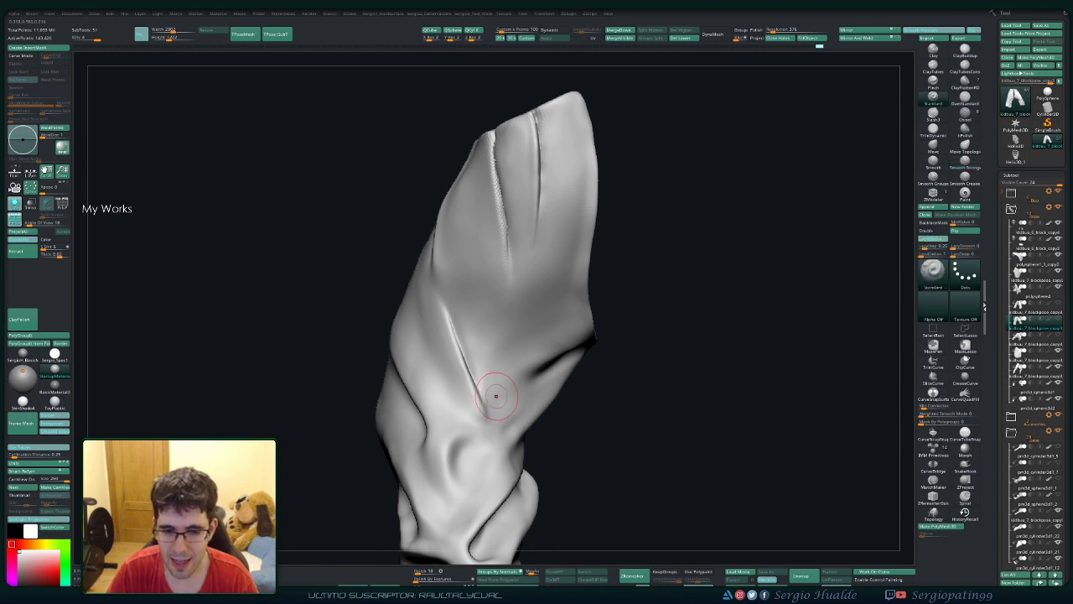
right_drag(492, 391, 508, 344)
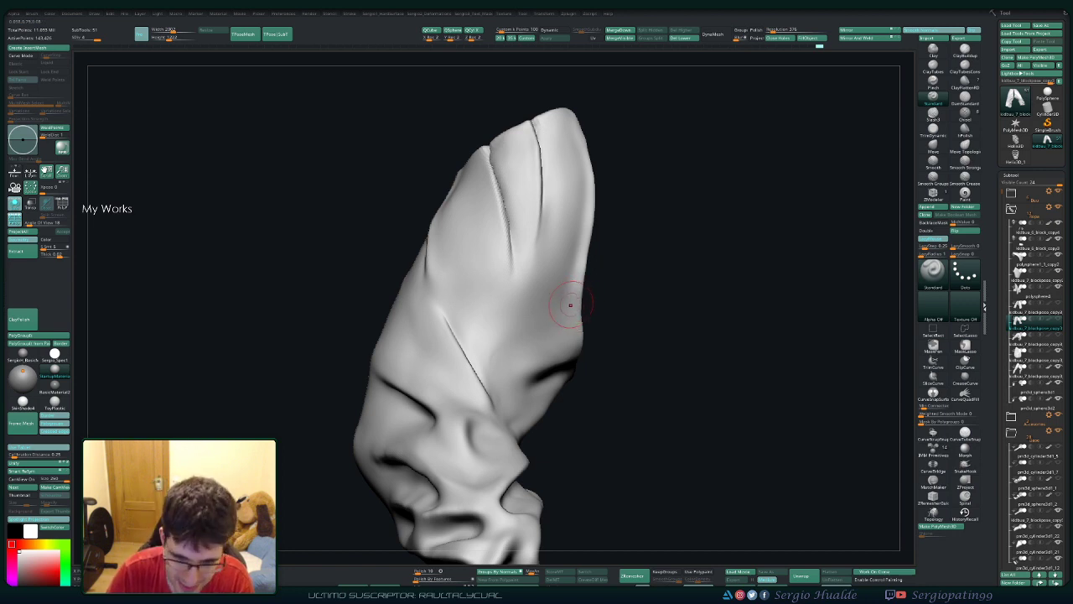
mouse_move(591, 378)
right_down()
mouse_move(575, 355)
mouse_move(515, 347)
mouse_move(514, 384)
right_up()
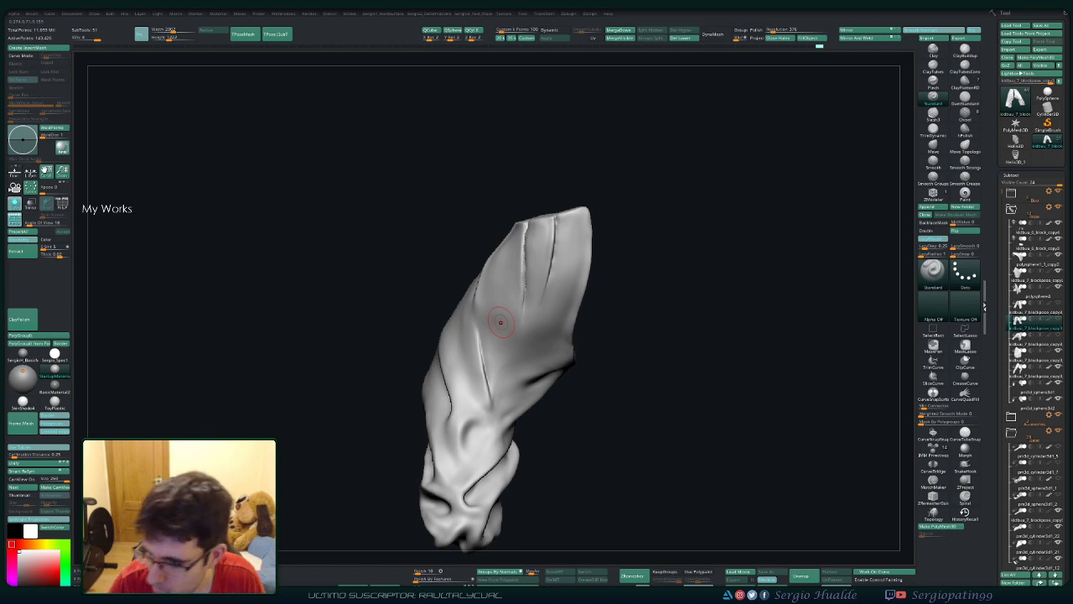
key(shift)
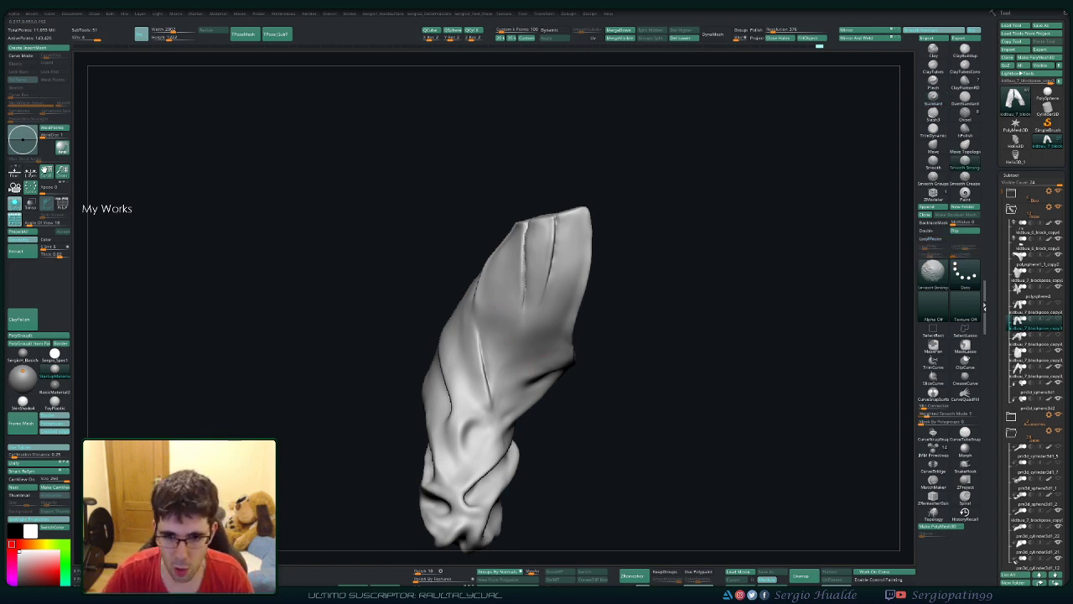
ctrl+right_drag(497, 419, 497, 391)
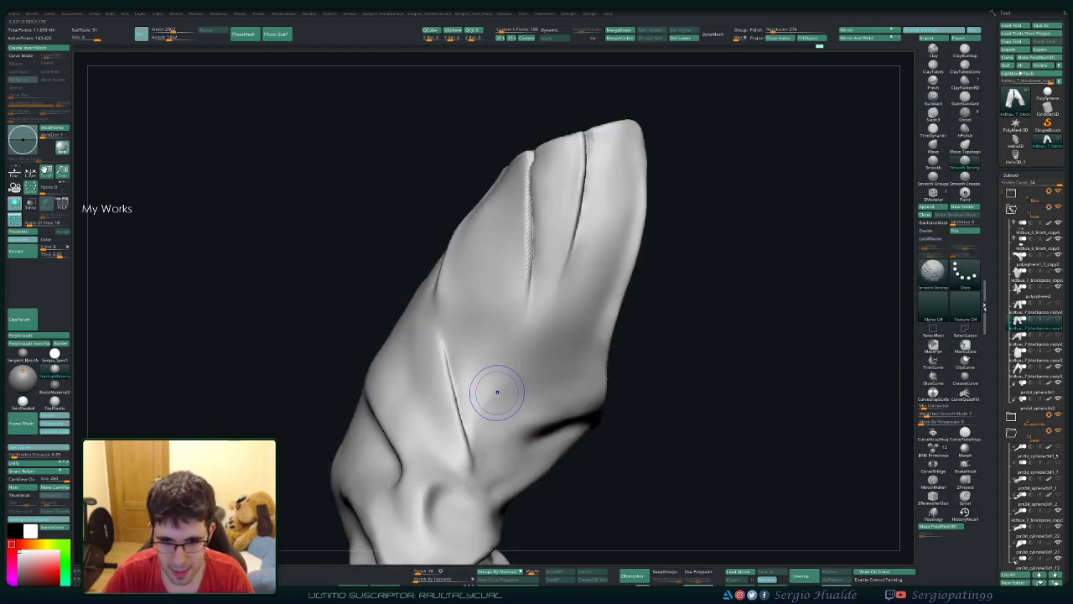
ctrl+right_drag(497, 392, 505, 360)
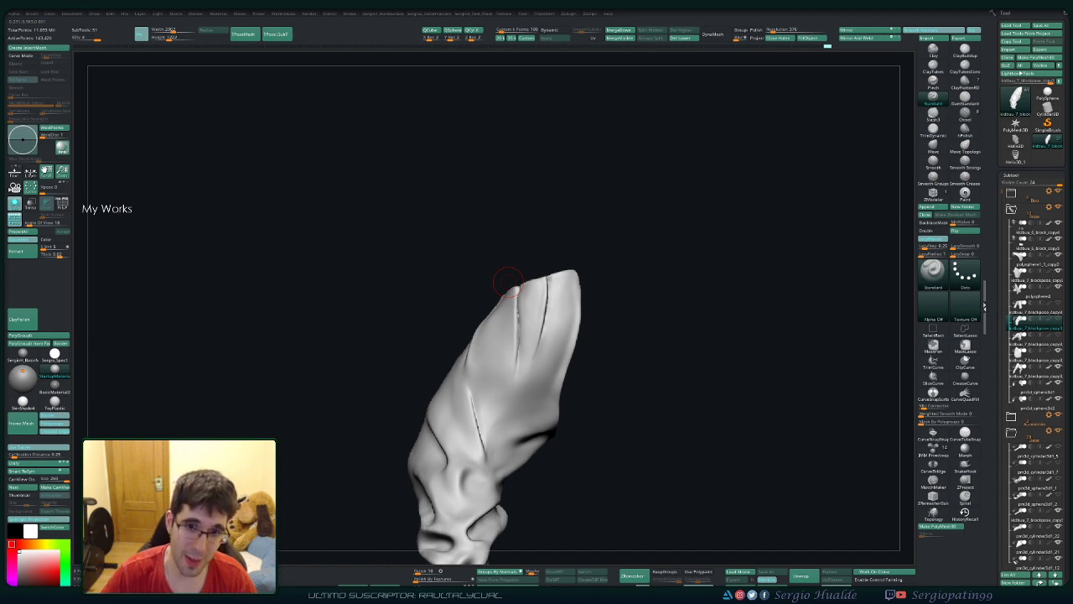
Step: Smooth the deep crease across the leg with Smooth Stronger
mouse_move(508, 283)
mouse_down()
mouse_move(486, 276)
mouse_move(627, 355)
mouse_move(539, 424)
mouse_move(508, 395)
mouse_move(507, 423)
mouse_move(537, 360)
mouse_move(507, 402)
mouse_move(493, 387)
mouse_move(484, 412)
mouse_move(543, 389)
mouse_move(474, 402)
mouse_up()
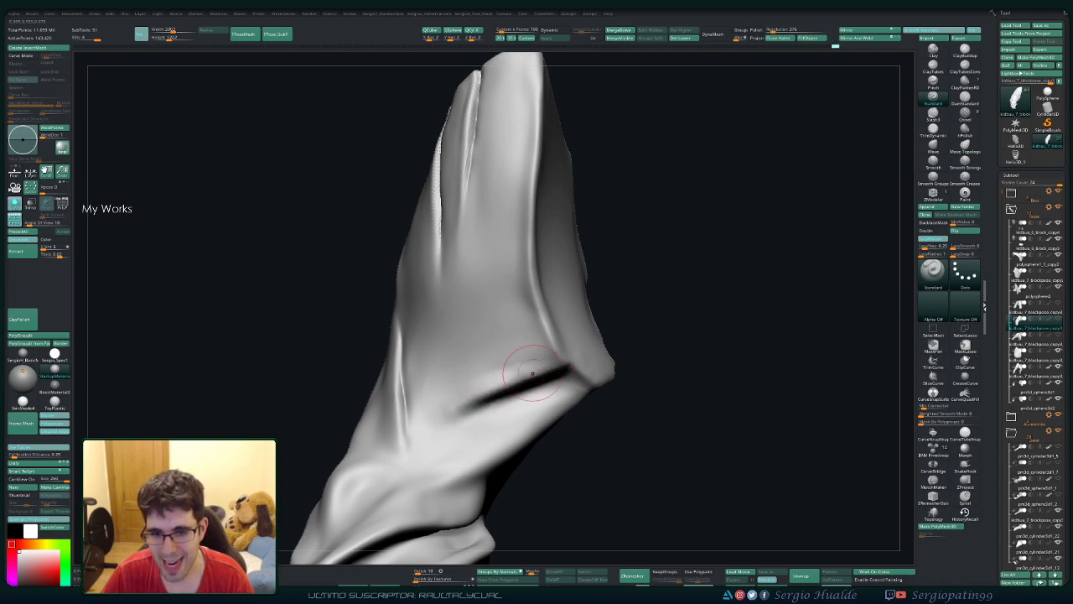
shift+drag(531, 373, 464, 395)
drag(559, 382, 477, 397)
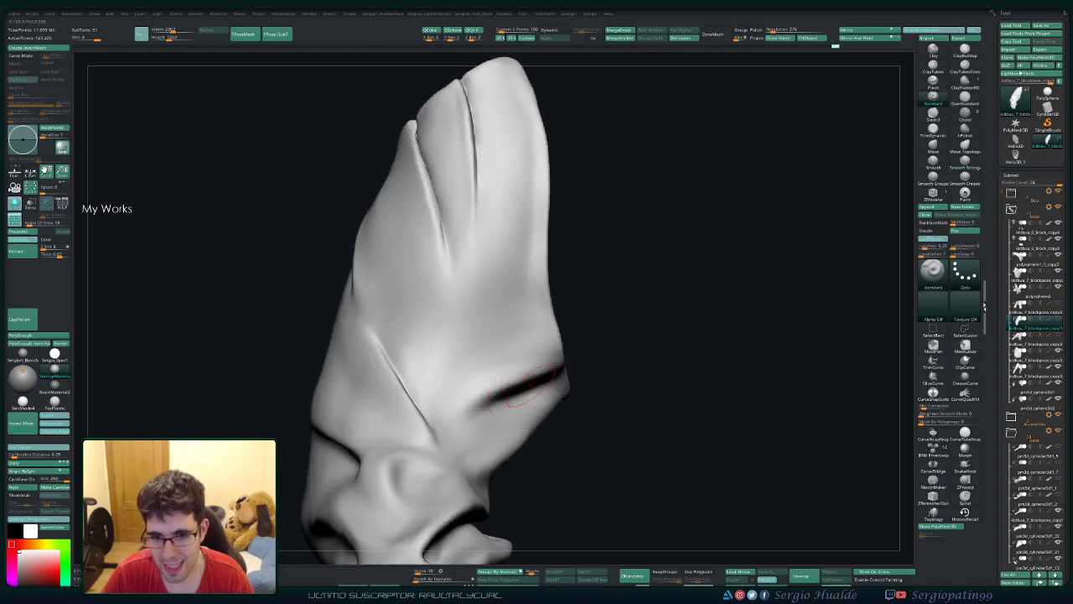
key(shift)
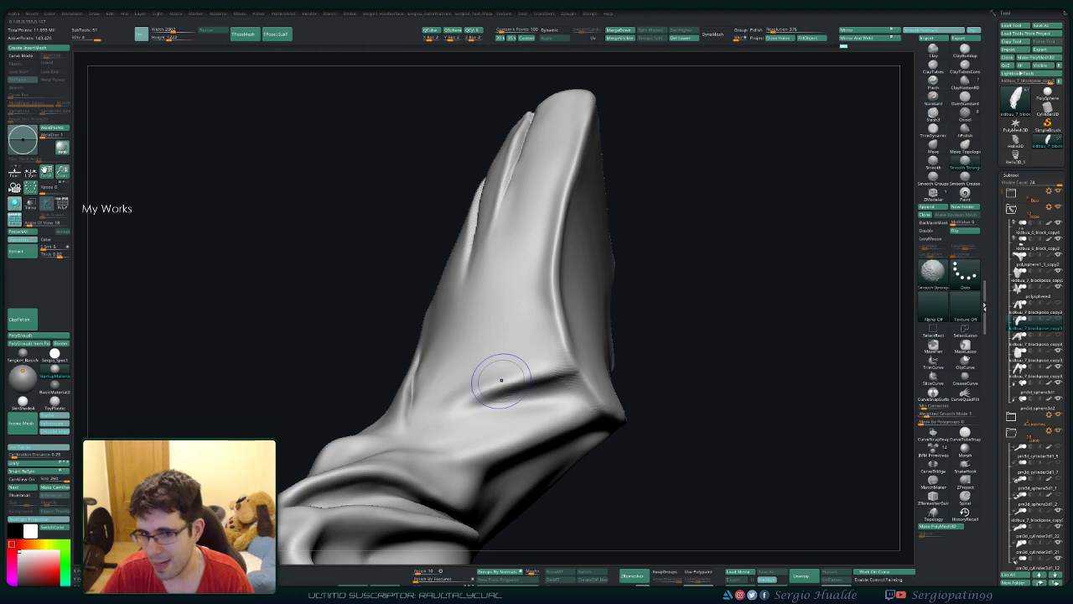
drag(511, 423, 541, 429)
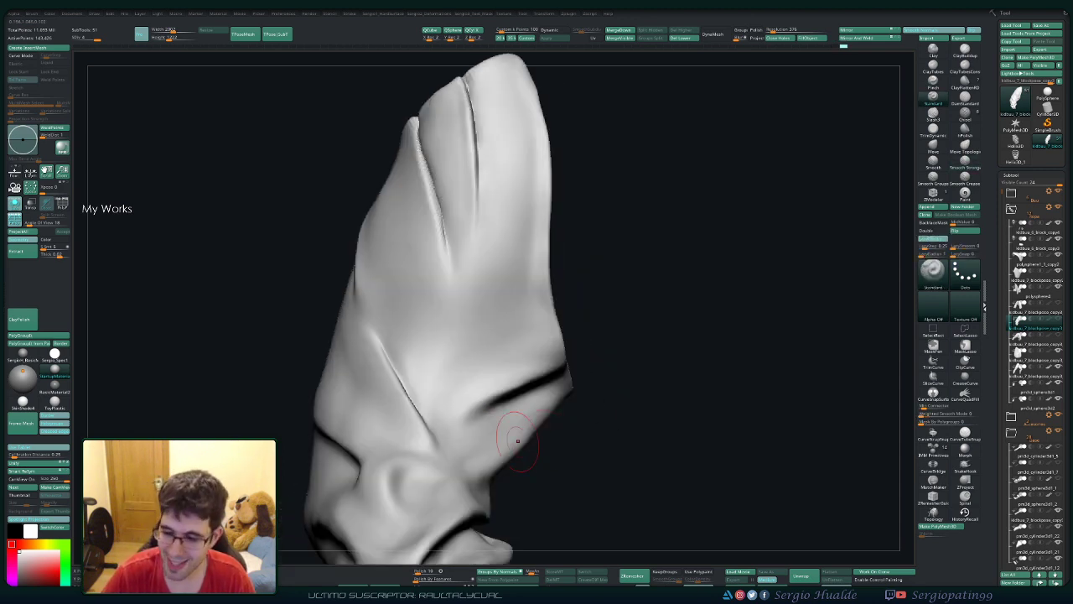
mouse_move(426, 403)
ctrl+right_down()
mouse_move(436, 352)
mouse_move(449, 428)
mouse_move(558, 376)
mouse_move(529, 366)
ctrl+right_up()
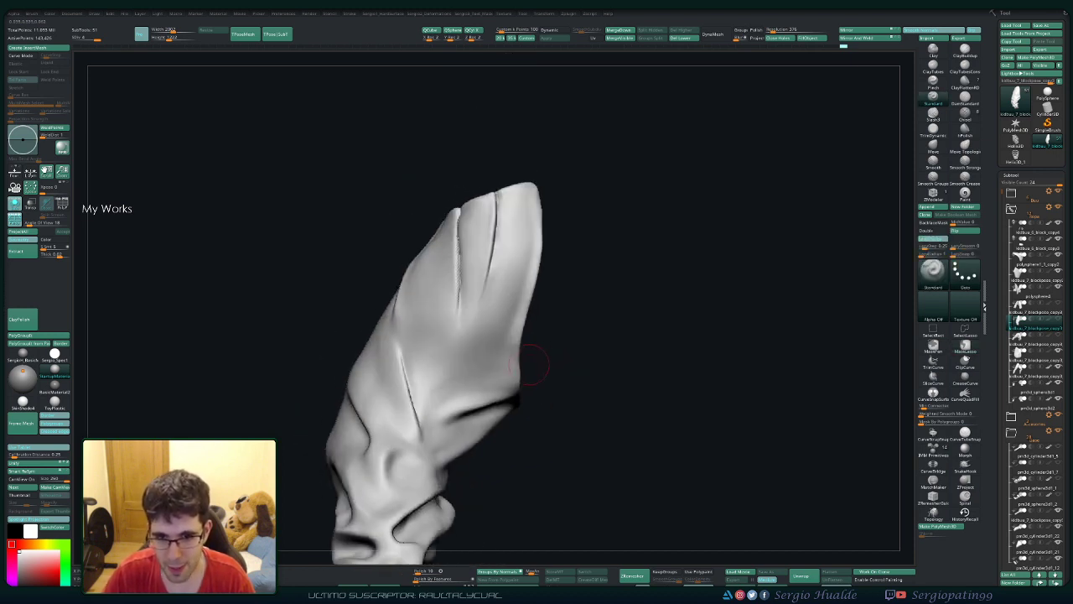
mouse_move(500, 409)
right_down()
mouse_move(453, 415)
mouse_move(428, 436)
right_up()
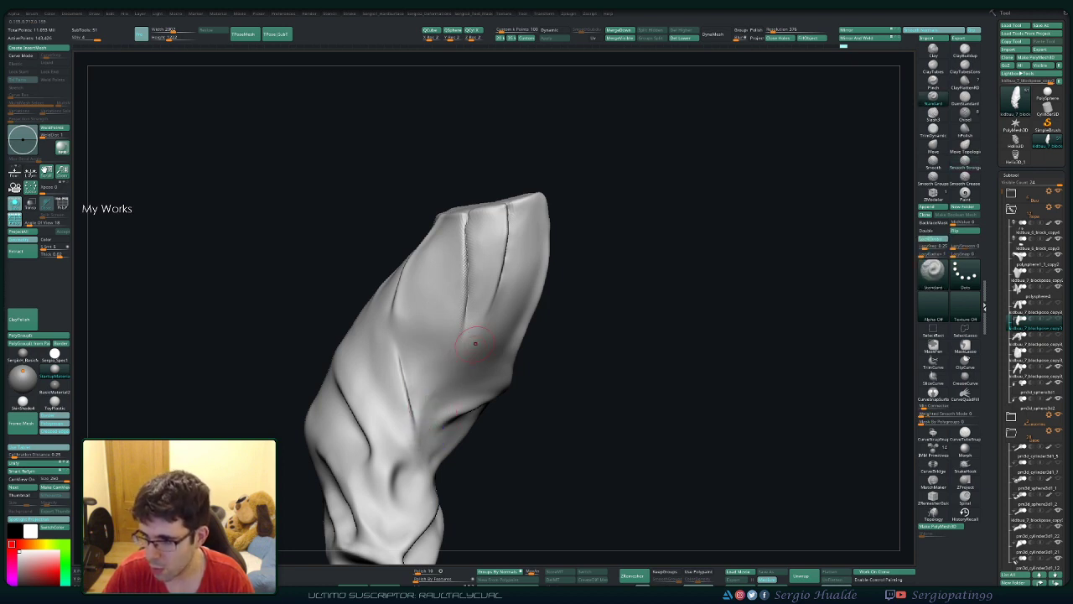
mouse_move(474, 343)
right_down()
mouse_move(447, 457)
mouse_move(475, 379)
right_up()
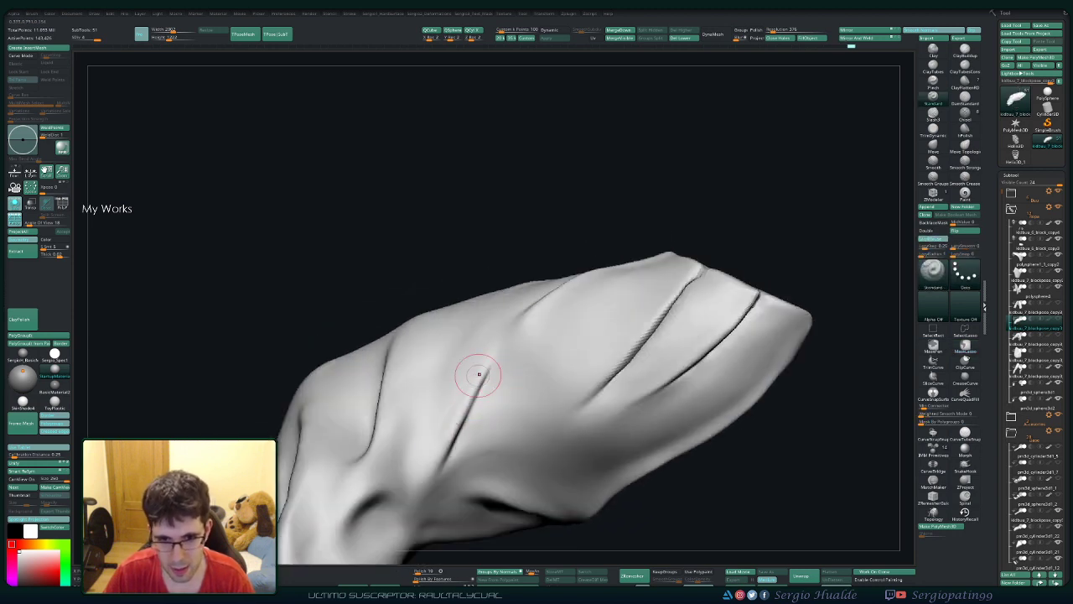
Step: Carve a diagonal fold crease into the lower leg and soften it with Smooth Stronger
right_drag(474, 379, 464, 435)
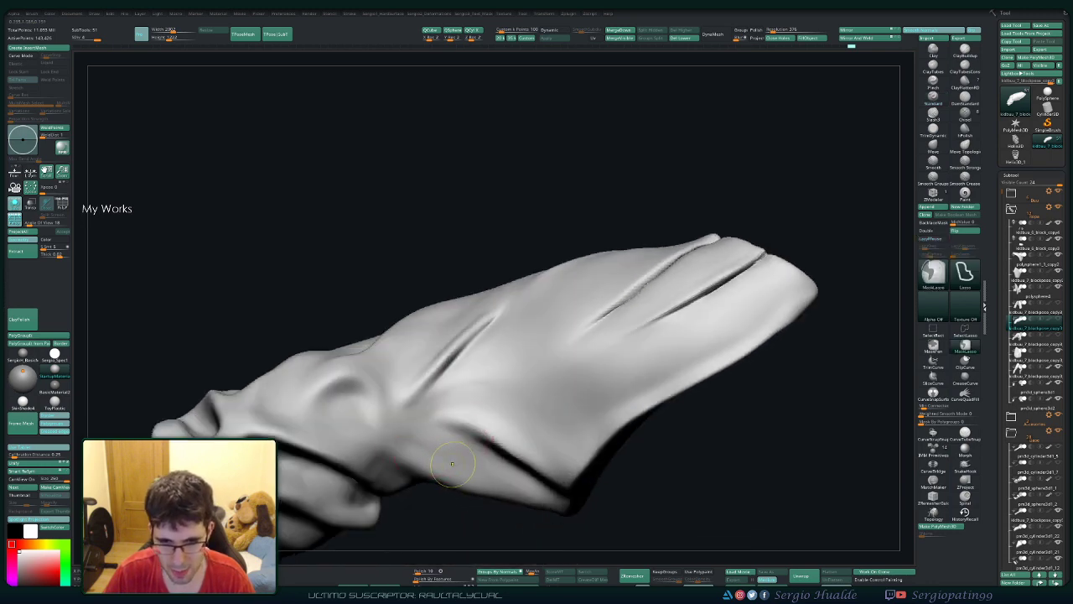
right_drag(436, 469, 503, 453)
mouse_move(475, 379)
right_down()
mouse_move(491, 455)
mouse_move(479, 419)
mouse_move(522, 335)
mouse_move(503, 352)
mouse_move(550, 360)
mouse_move(482, 340)
mouse_move(422, 352)
right_up()
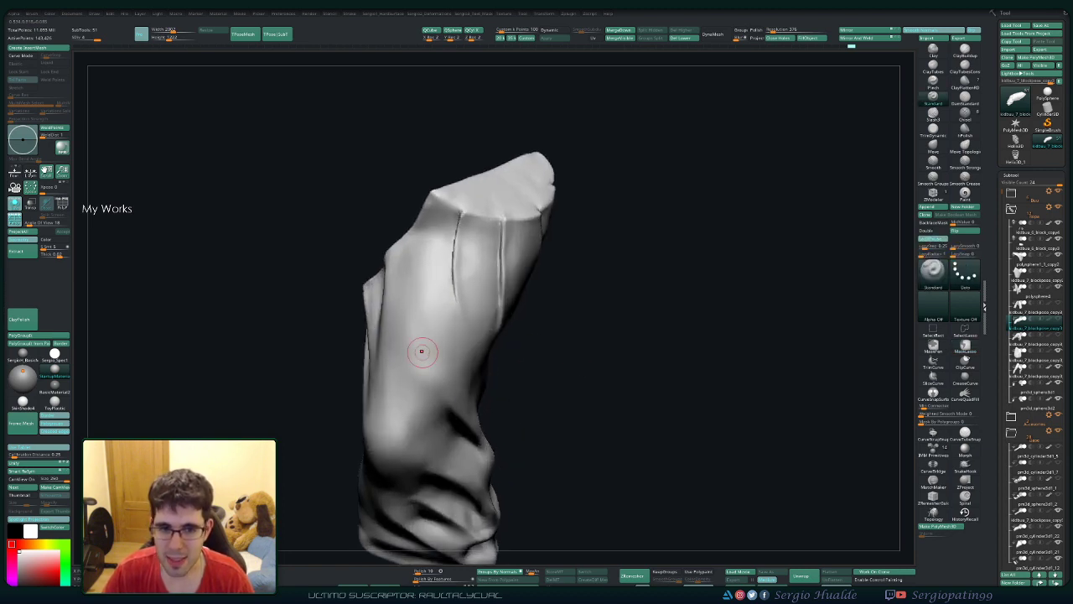
mouse_move(433, 277)
right_down()
mouse_move(455, 383)
mouse_move(436, 369)
mouse_move(475, 342)
right_up()
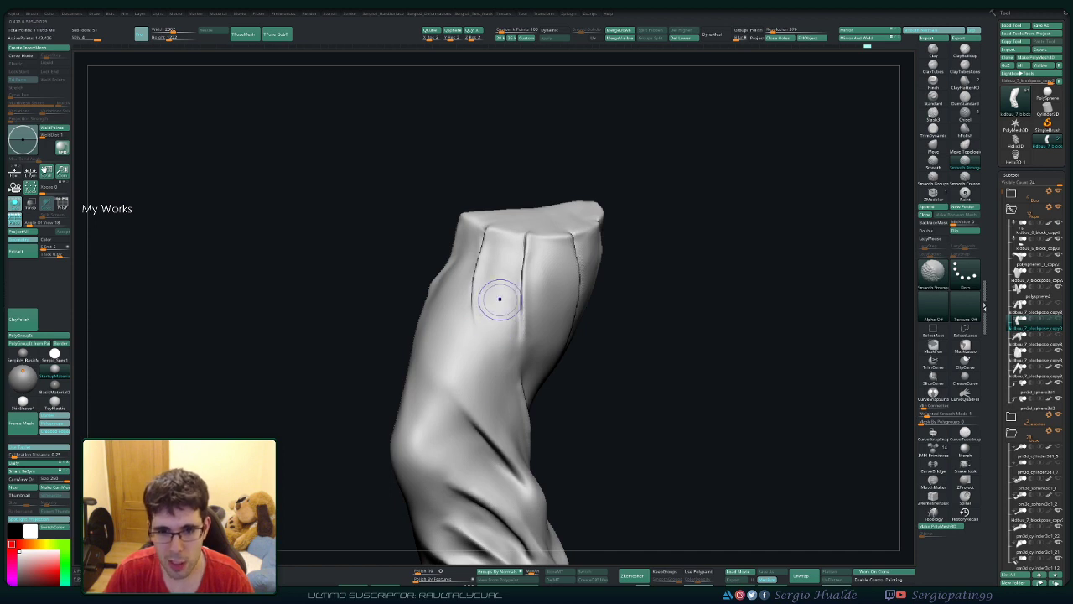
right_drag(507, 429, 504, 415)
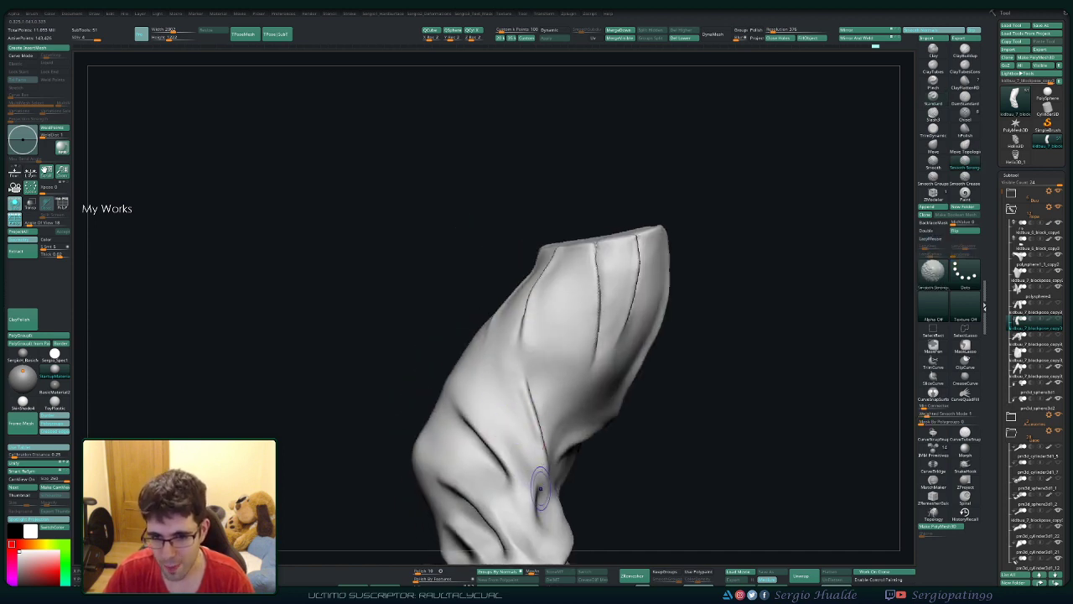
right_drag(522, 285, 556, 364)
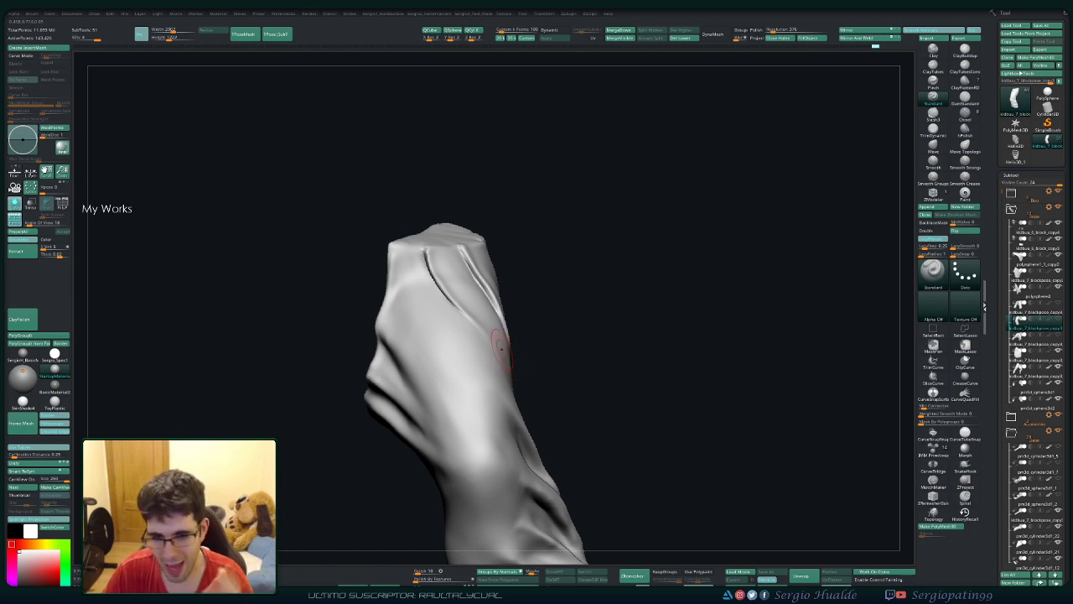
mouse_move(504, 350)
right_down()
mouse_move(521, 423)
mouse_move(491, 360)
mouse_move(491, 318)
right_up()
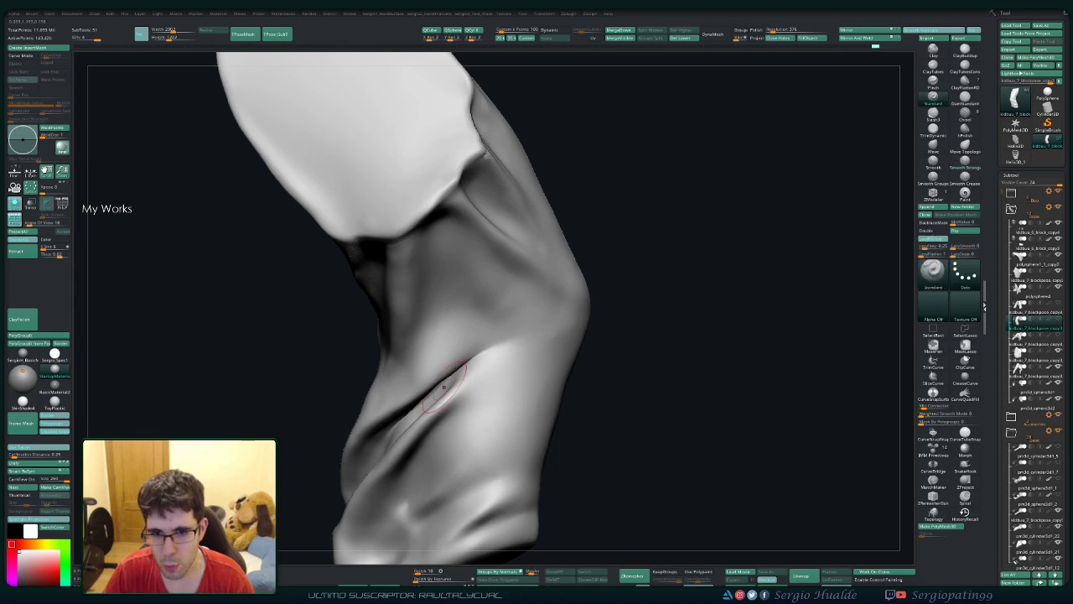
mouse_move(512, 367)
mouse_down()
mouse_move(498, 341)
mouse_move(479, 347)
mouse_move(383, 409)
mouse_up()
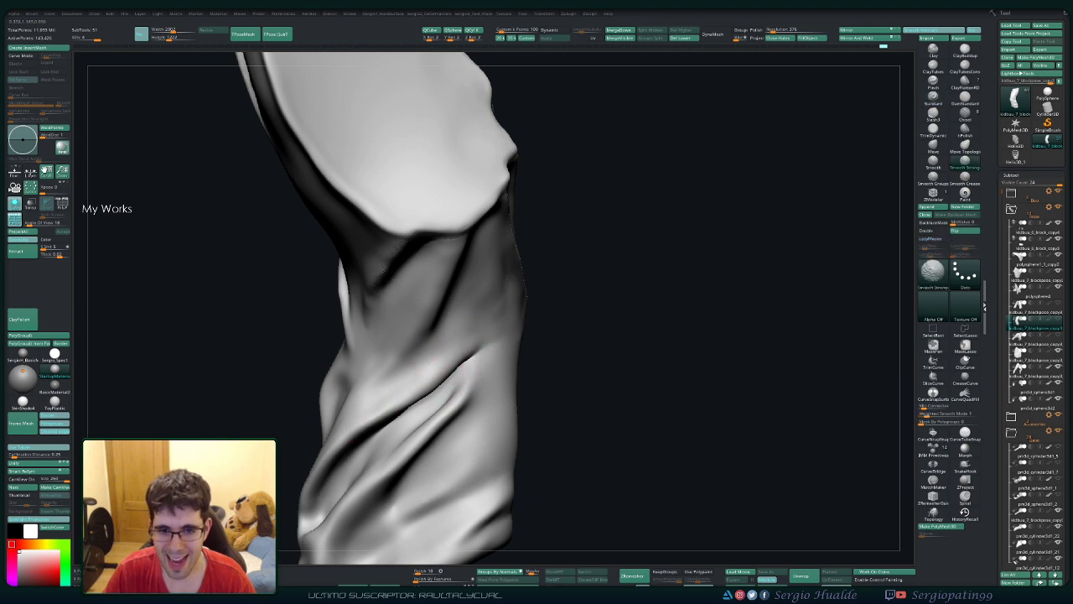
shift+drag(463, 361, 462, 369)
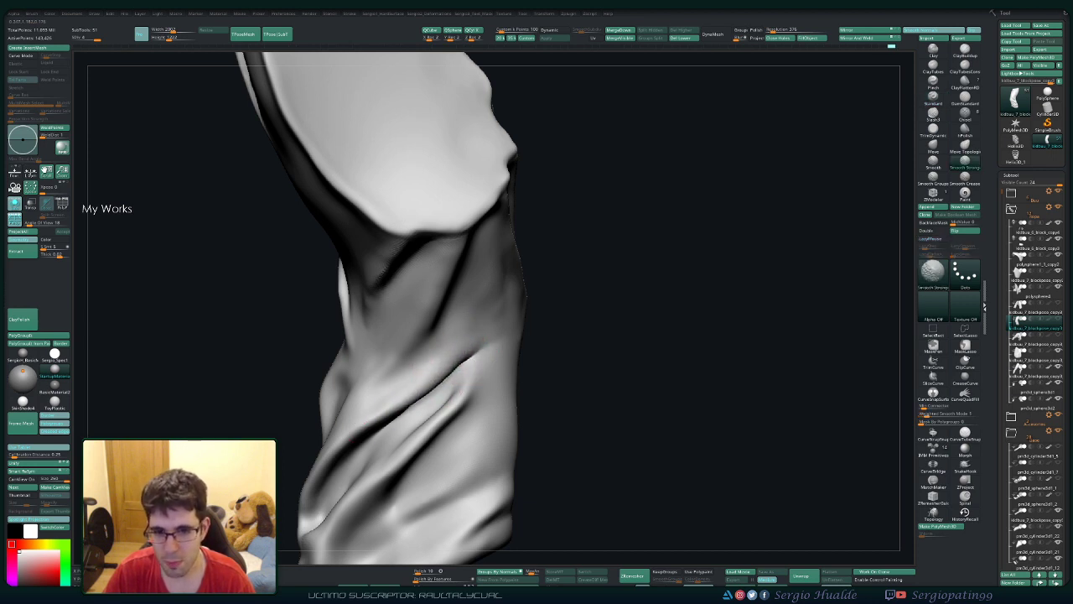
Step: Frame the trouser leg and smooth the folds near the ankle
key(f)
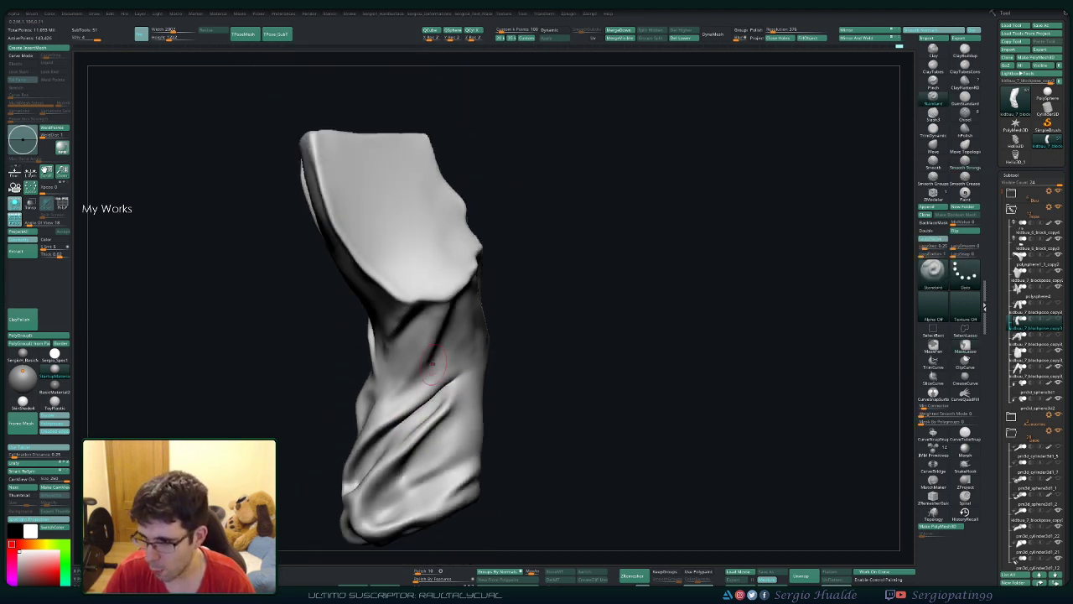
right_drag(443, 403, 456, 297)
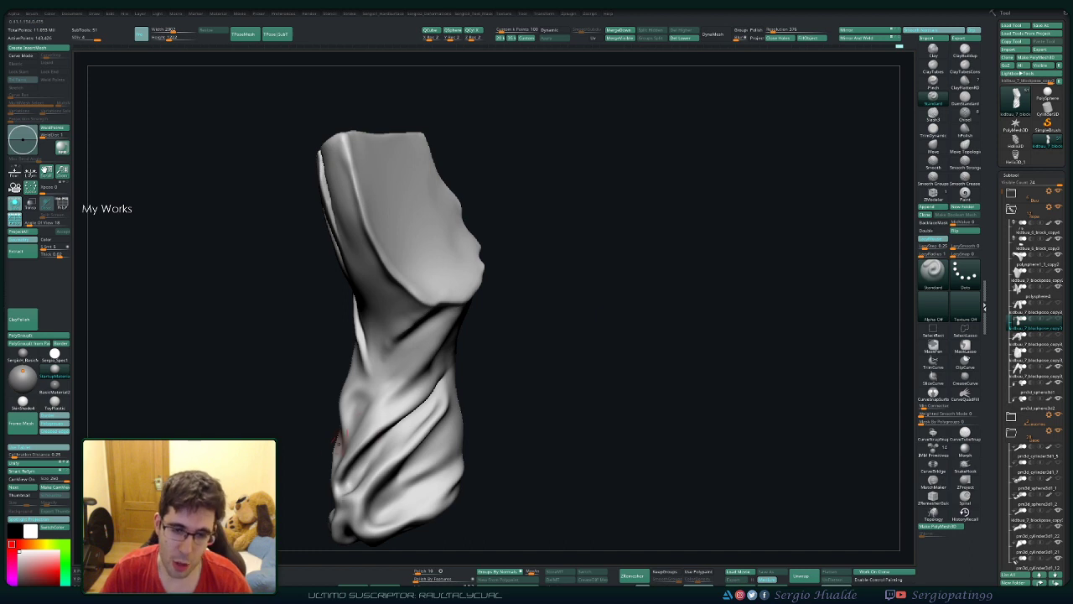
mouse_move(335, 440)
alt+right_down()
mouse_move(373, 423)
mouse_move(378, 457)
alt+right_up()
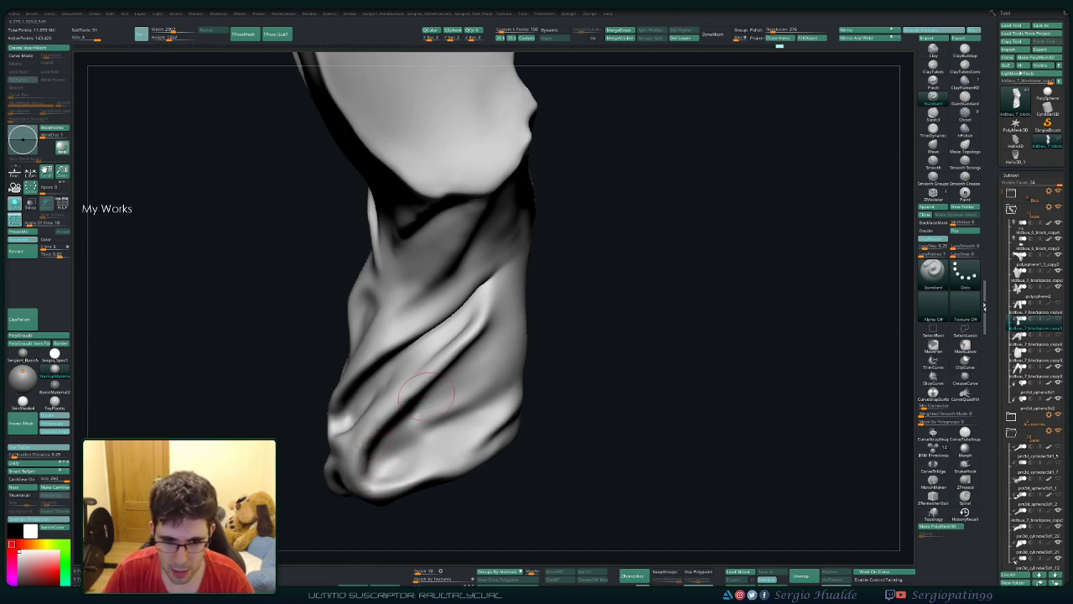
right_drag(378, 457, 387, 440)
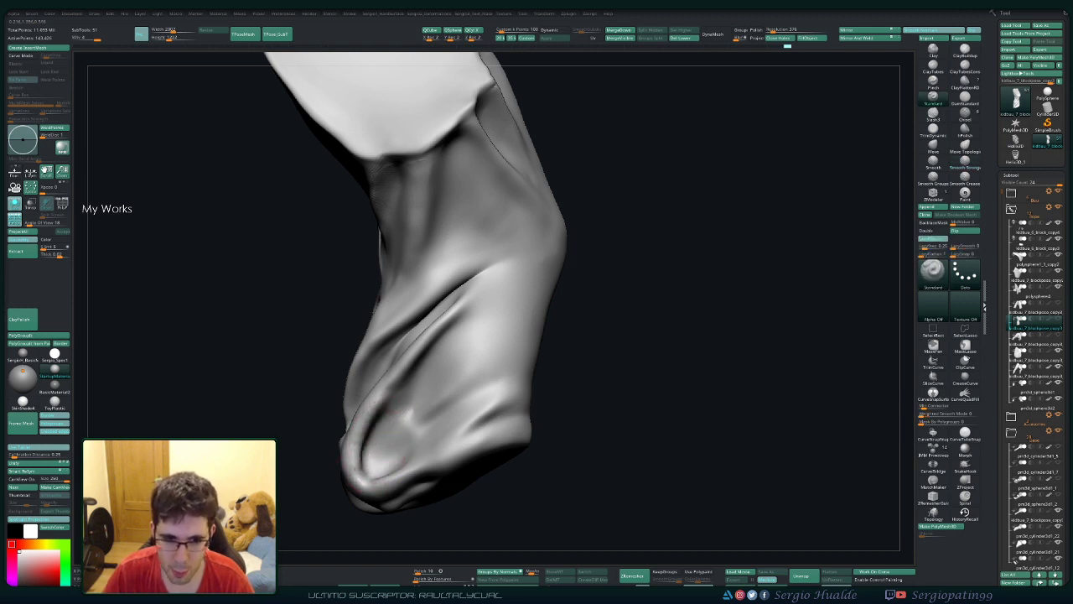
key(shift)
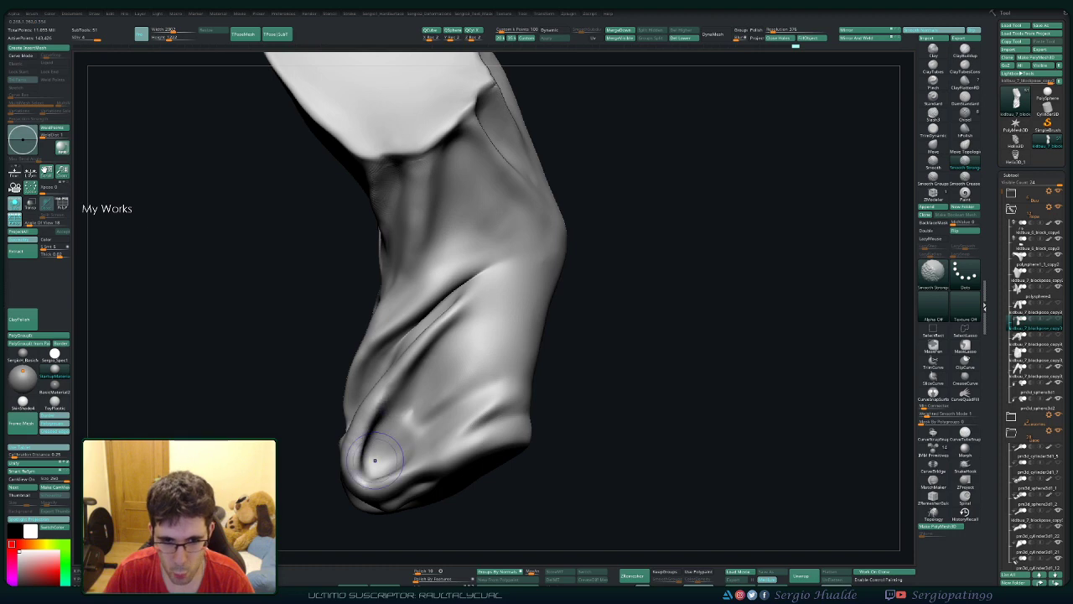
mouse_move(368, 436)
right_down()
mouse_move(359, 457)
mouse_move(377, 427)
right_up()
Step: Select the Move brush with B-M-V
key(b)
key(m)
key(v)
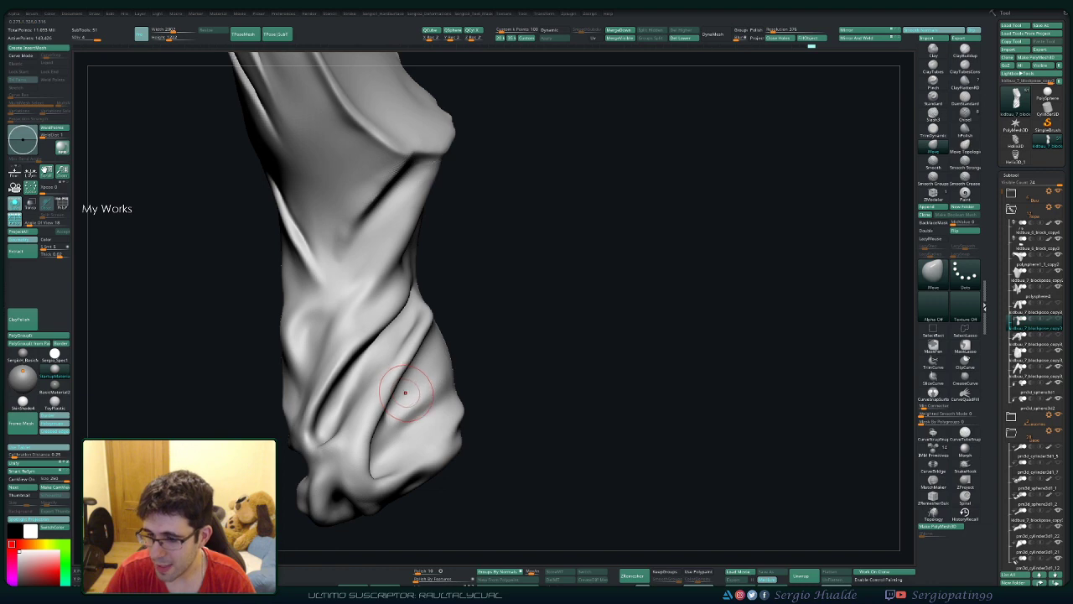
Step: Shrink the Move brush and nudge the fold wrapping the trouser leg near the cuff
mouse_move(405, 392)
right_down()
mouse_move(411, 424)
mouse_move(394, 402)
mouse_move(405, 432)
right_up()
key(s)
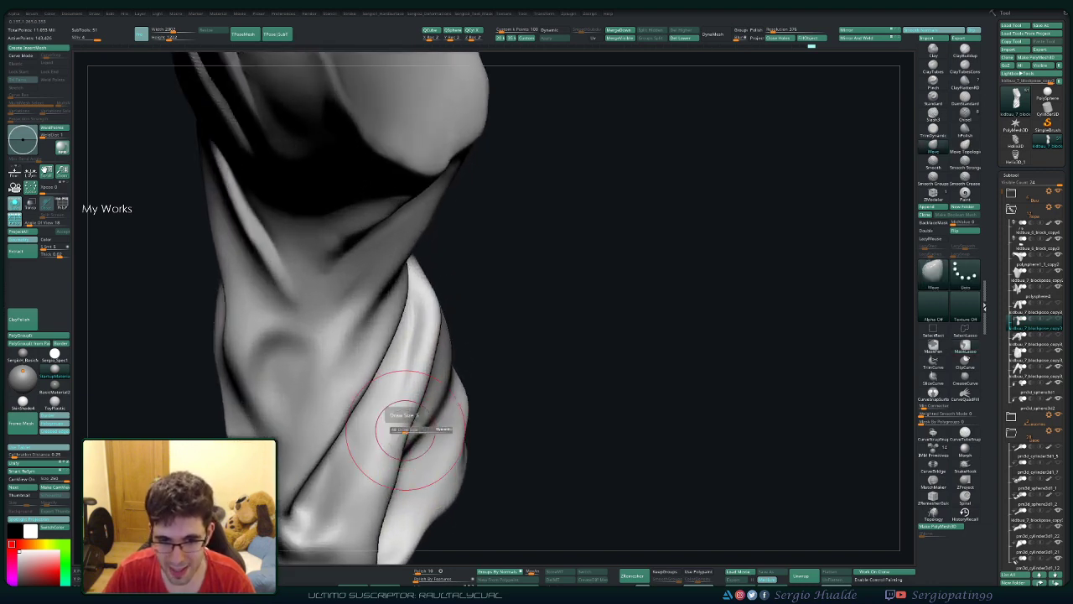
drag(405, 430, 402, 438)
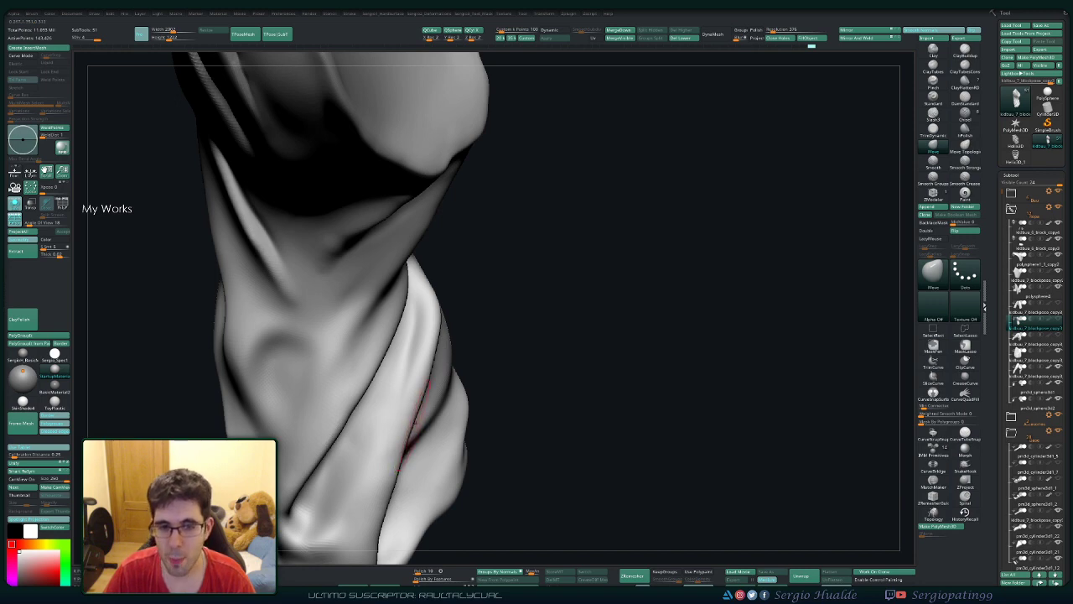
right_drag(410, 423, 411, 346)
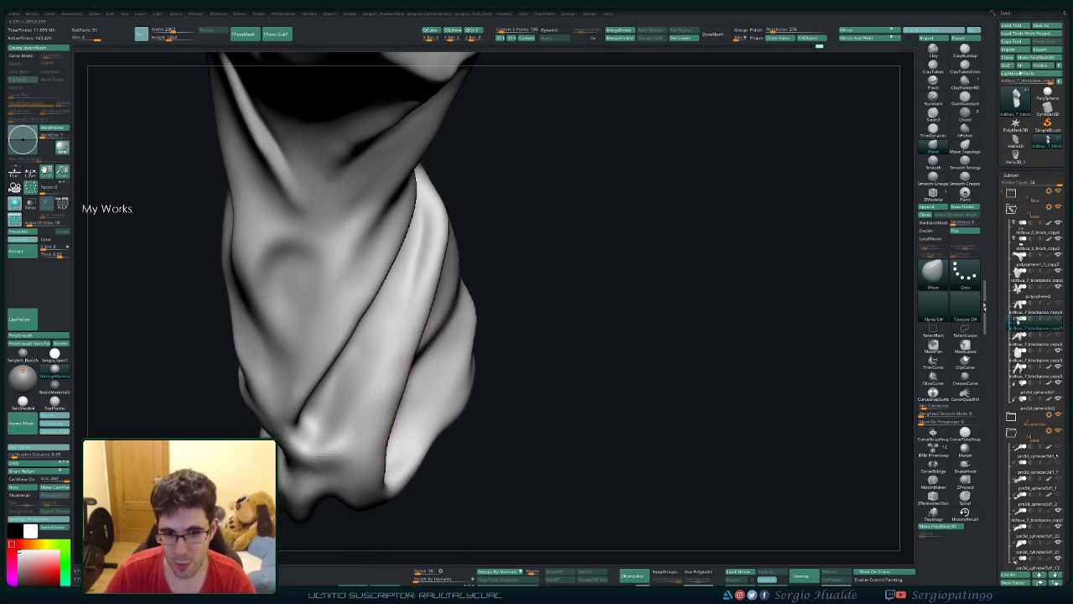
key(ctrl)
mouse_move(385, 486)
right_down()
mouse_move(407, 491)
mouse_move(412, 444)
mouse_move(386, 448)
right_up()
key(b)
key(s)
key(t)
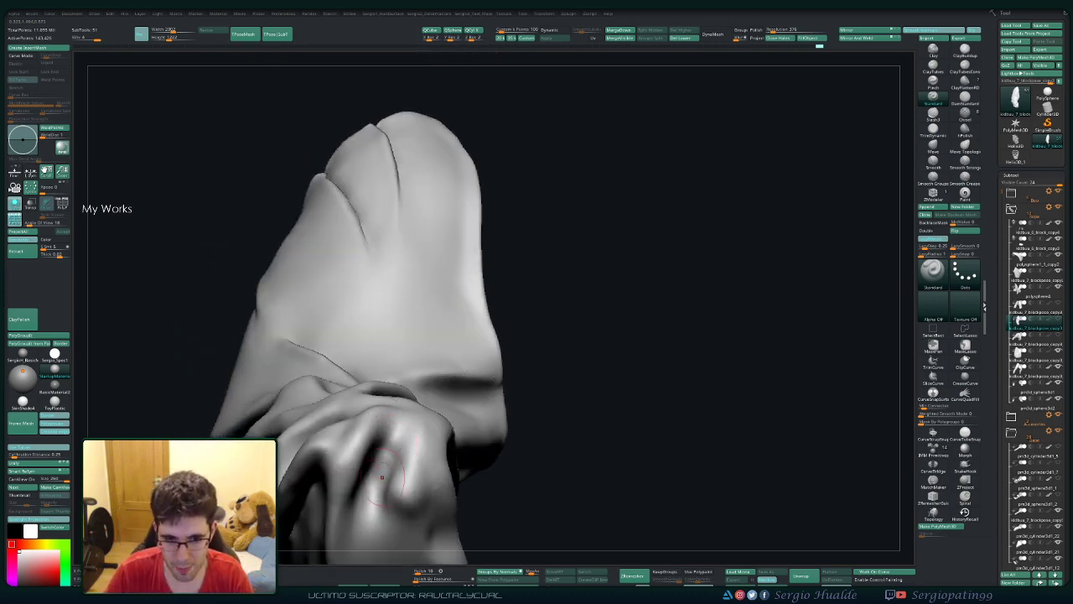
Step: Smooth and reshape the groove along the cuff fold with Smooth Stronger
mouse_move(377, 499)
right_down()
mouse_move(402, 460)
mouse_move(306, 486)
mouse_move(343, 483)
mouse_move(382, 392)
mouse_move(384, 413)
right_up()
key(shift)
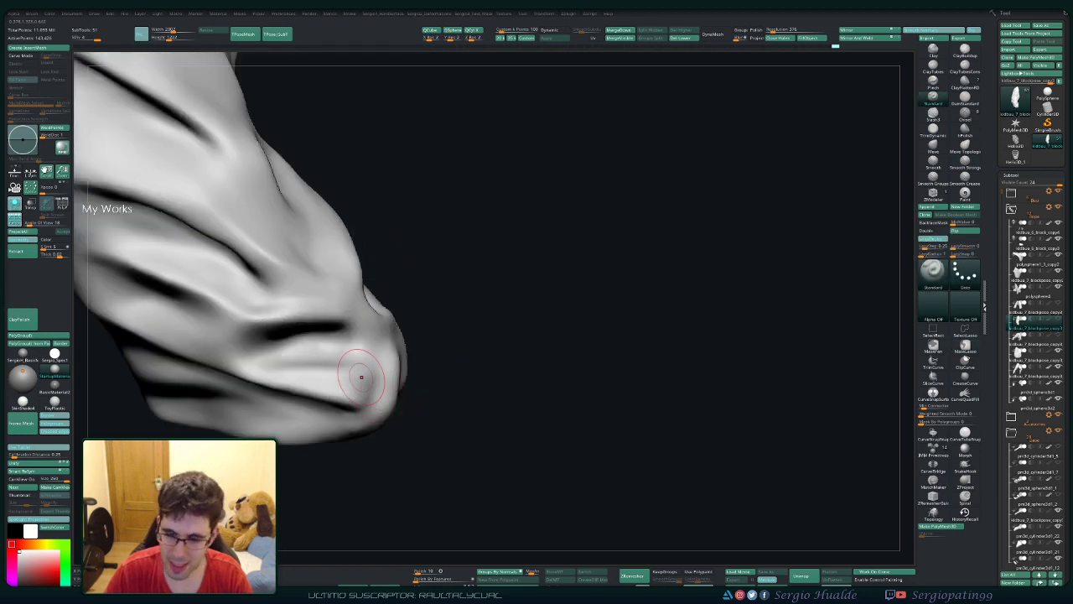
right_drag(361, 376, 348, 373)
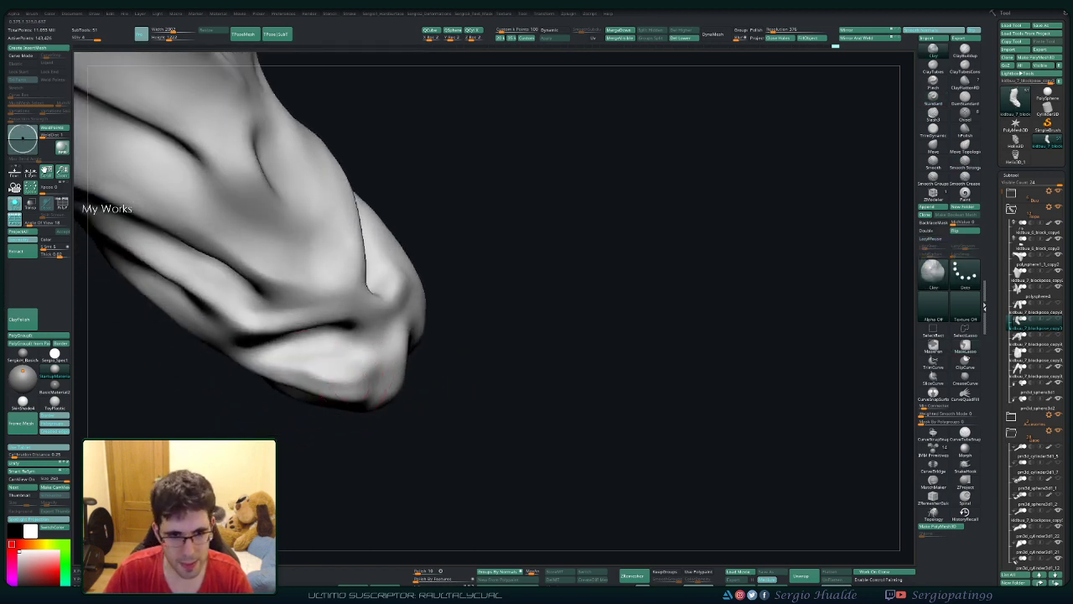
mouse_move(348, 373)
mouse_down()
mouse_move(310, 362)
mouse_move(352, 364)
mouse_move(293, 360)
mouse_move(352, 364)
mouse_move(327, 365)
mouse_move(354, 347)
mouse_move(343, 363)
mouse_move(304, 352)
mouse_up()
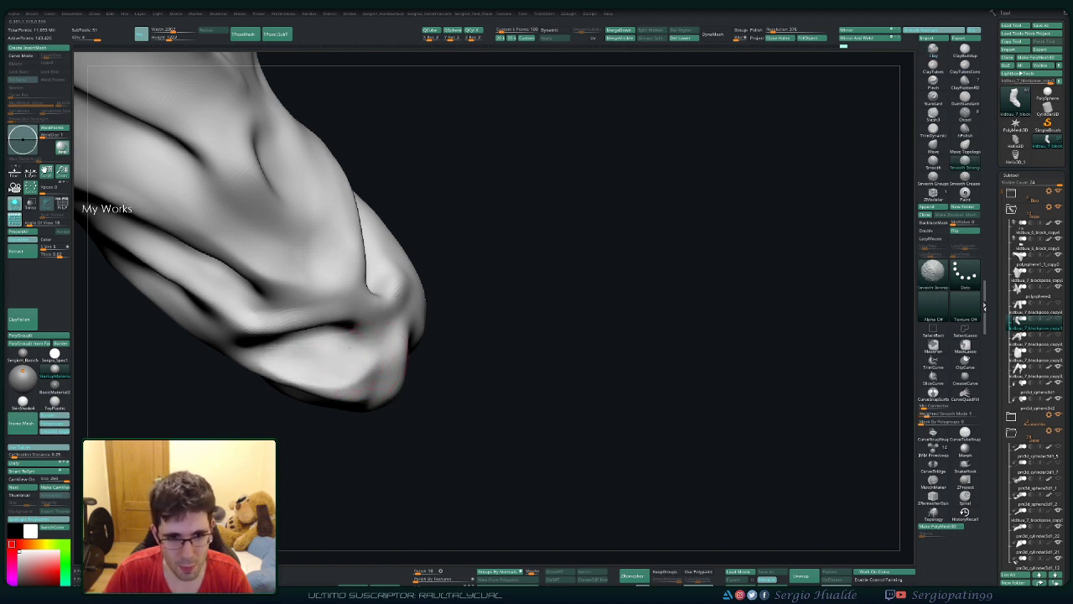
right_drag(344, 360, 359, 347)
drag(358, 347, 336, 360)
mouse_move(336, 360)
right_down()
mouse_move(445, 320)
mouse_move(575, 299)
mouse_move(607, 307)
mouse_move(509, 374)
mouse_move(424, 322)
mouse_move(442, 300)
right_up()
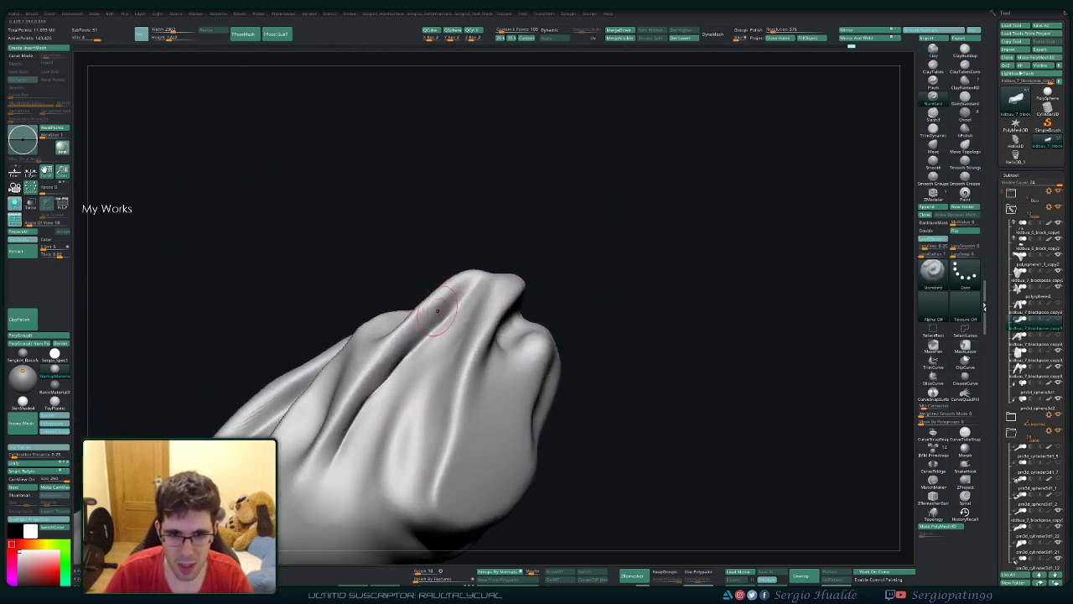
Step: Enable BackfaceMask and sharpen the creases along the cuff fold's ridge with Standard
key(space)
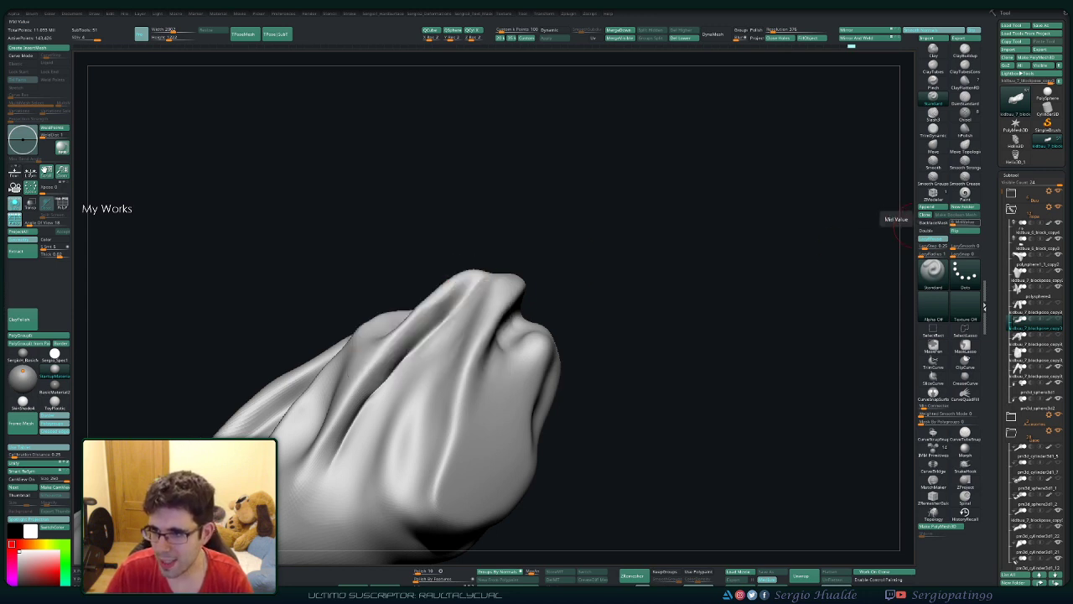
click(926, 222)
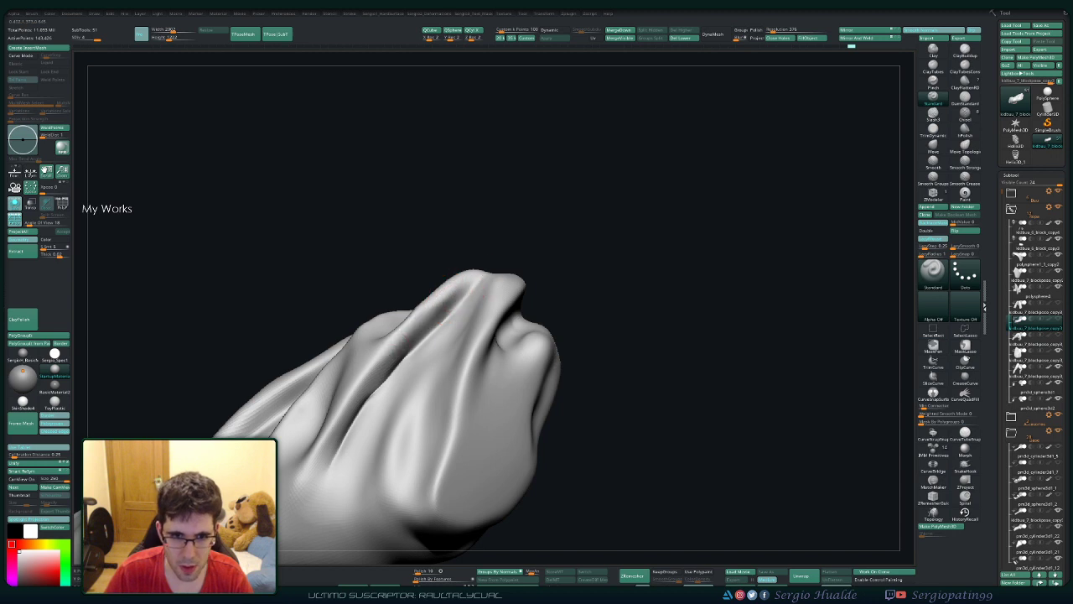
drag(394, 360, 440, 310)
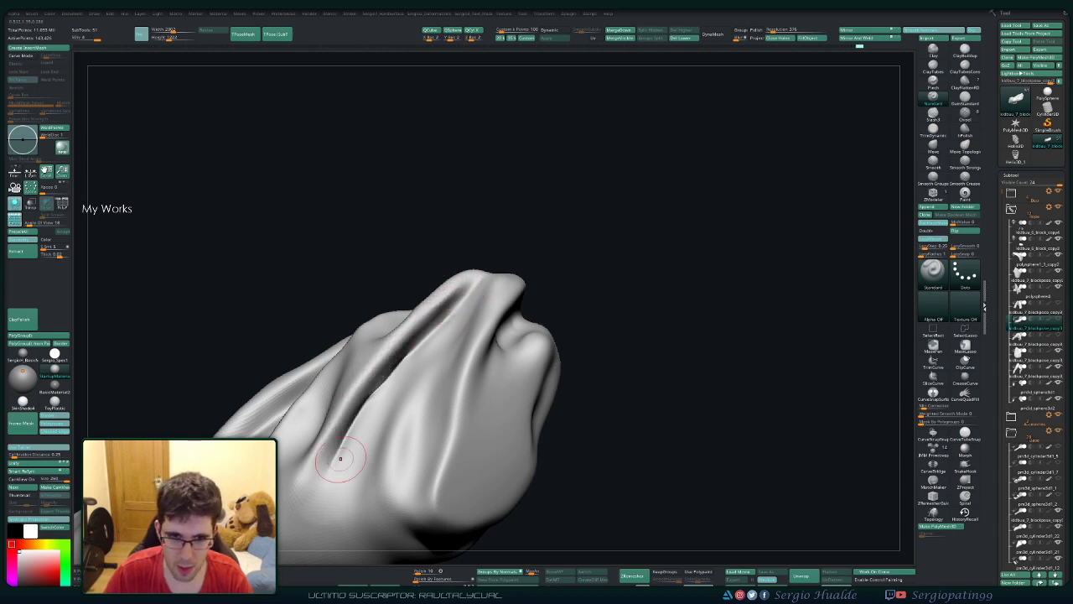
drag(344, 452, 427, 314)
mouse_move(394, 352)
mouse_down()
mouse_move(339, 423)
mouse_move(436, 317)
mouse_move(319, 458)
mouse_up()
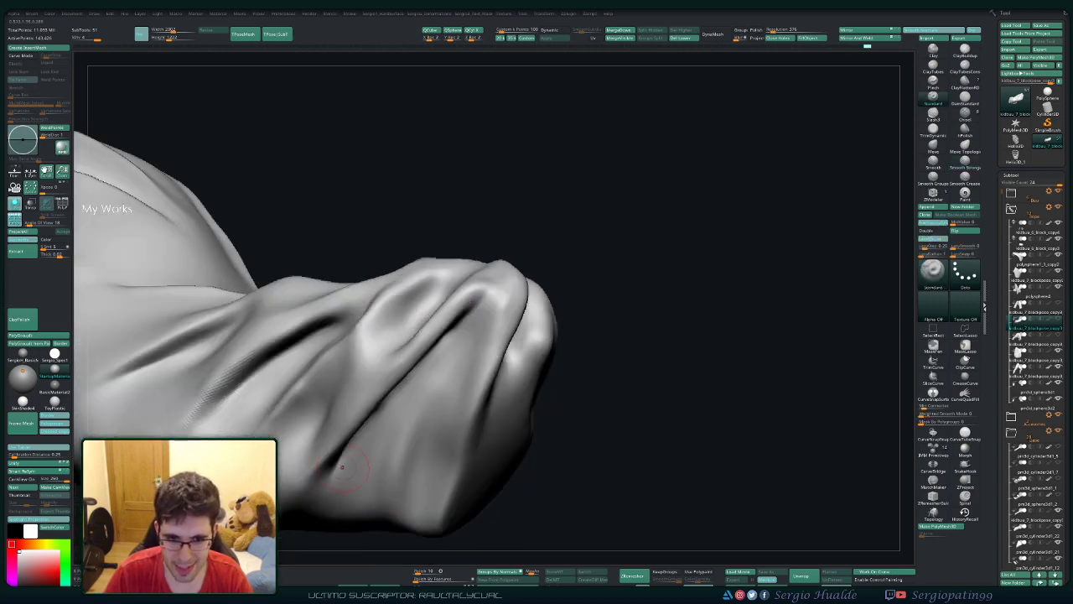
mouse_move(319, 457)
right_down()
mouse_move(402, 352)
mouse_move(422, 351)
mouse_move(420, 287)
right_up()
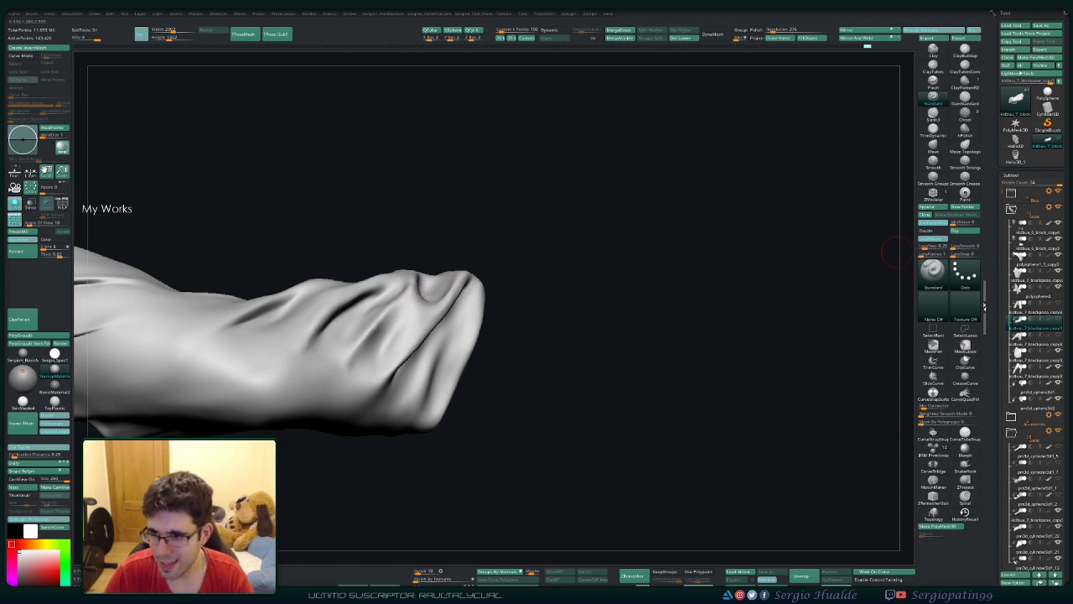
Step: Deepen a crease on the cuff fold, viewing it from above and below
mouse_move(810, 242)
right_down()
mouse_move(625, 356)
mouse_move(478, 281)
mouse_move(455, 252)
mouse_move(403, 394)
mouse_move(395, 304)
mouse_move(404, 368)
mouse_move(376, 410)
mouse_move(347, 412)
mouse_move(365, 396)
right_up()
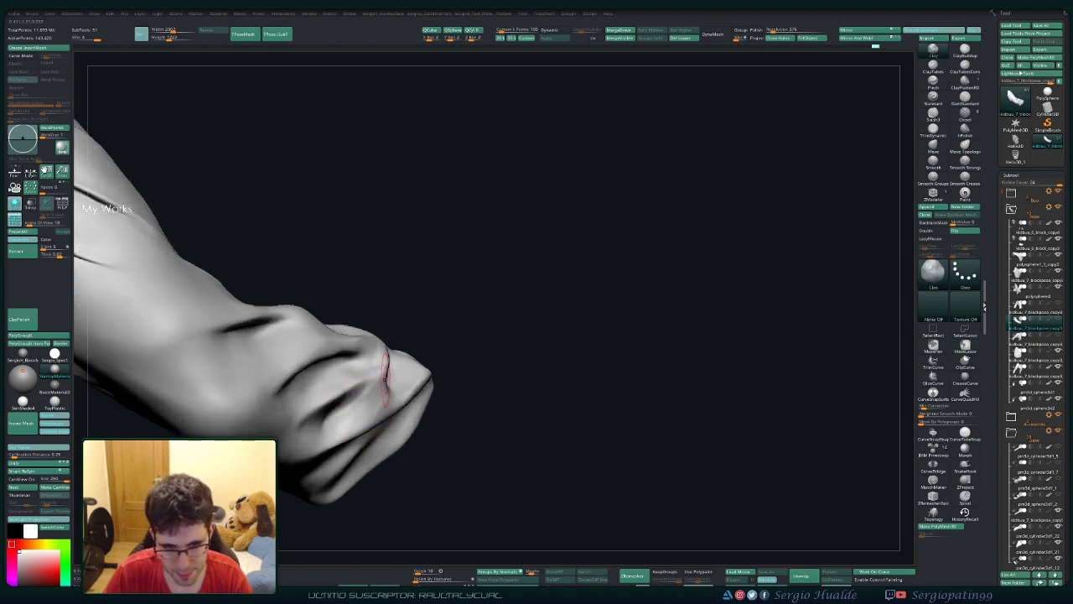
right_drag(385, 379, 390, 417)
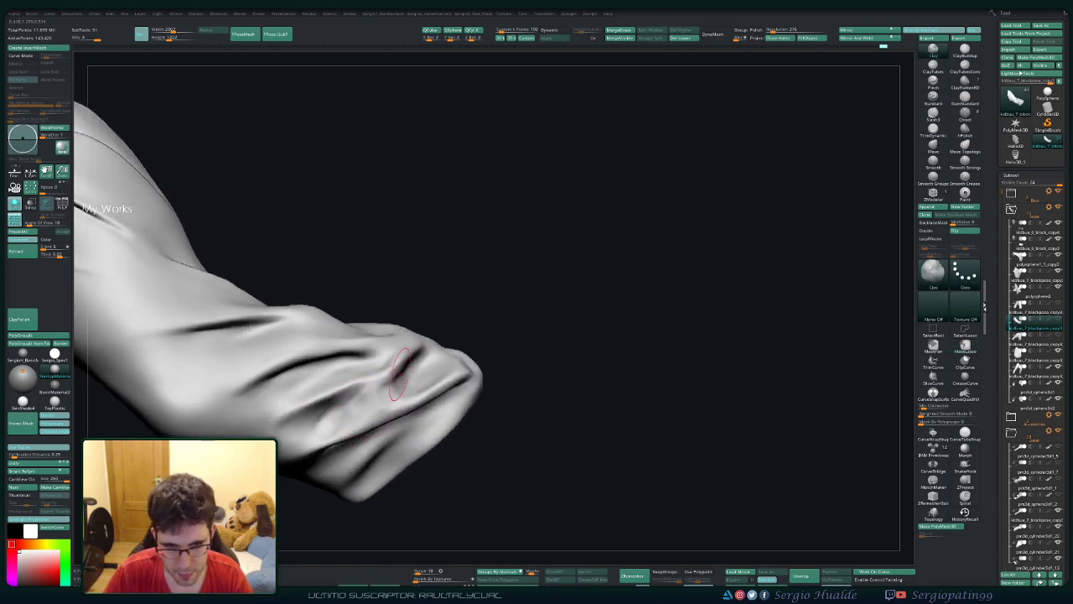
right_drag(367, 416, 366, 387)
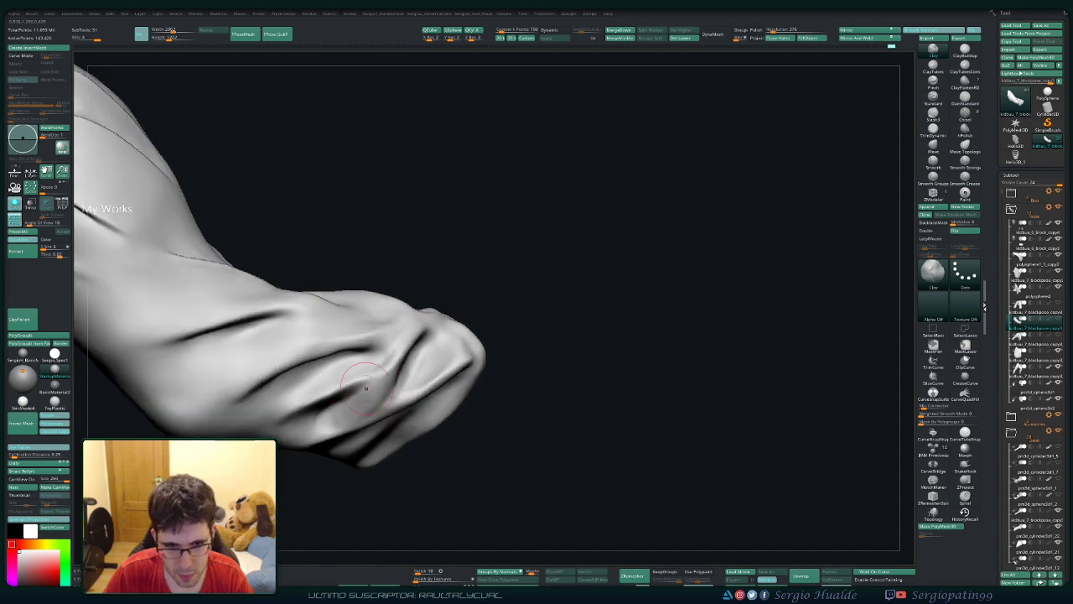
drag(368, 370, 319, 404)
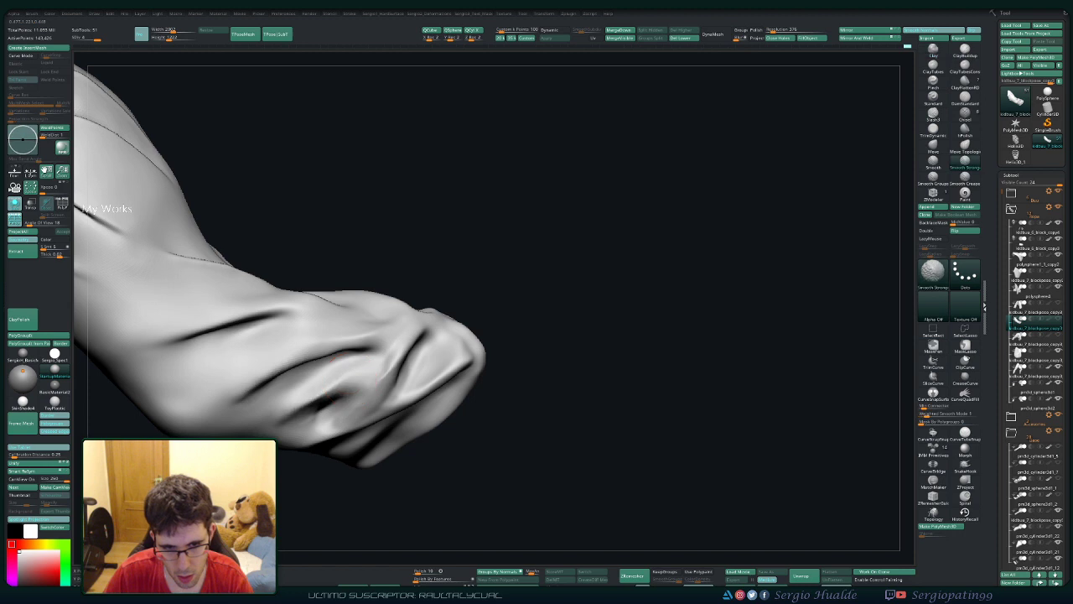
mouse_move(348, 380)
right_down()
mouse_move(398, 369)
mouse_move(384, 381)
mouse_move(402, 394)
right_up()
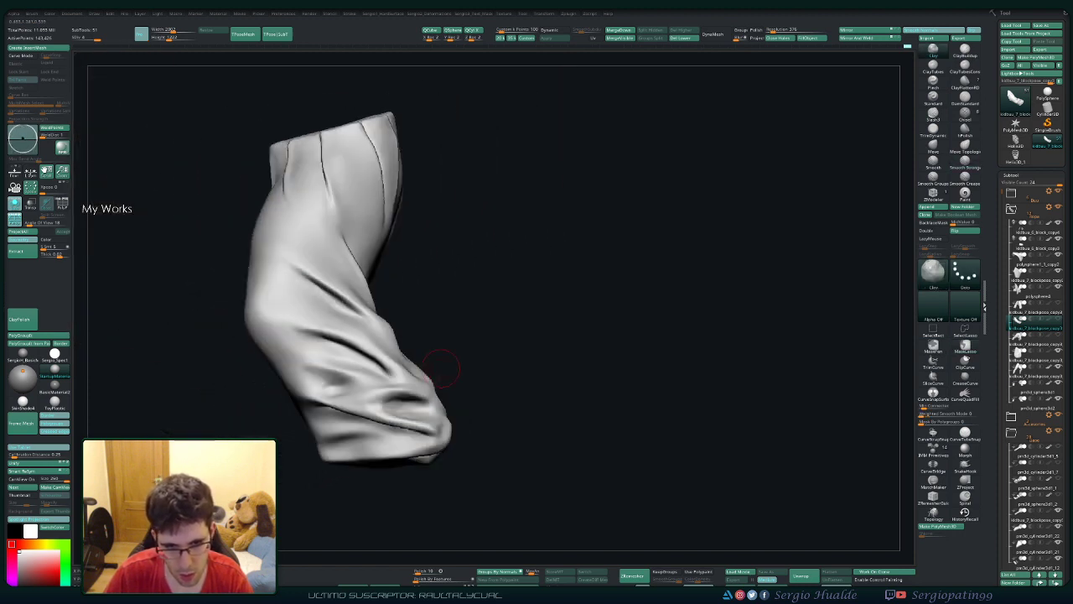
mouse_move(438, 430)
right_down()
mouse_move(419, 410)
mouse_move(515, 383)
mouse_move(396, 456)
right_up()
Step: Carve new creases along the cuff fold with Standard and soften them
key(b)
key(s)
key(t)
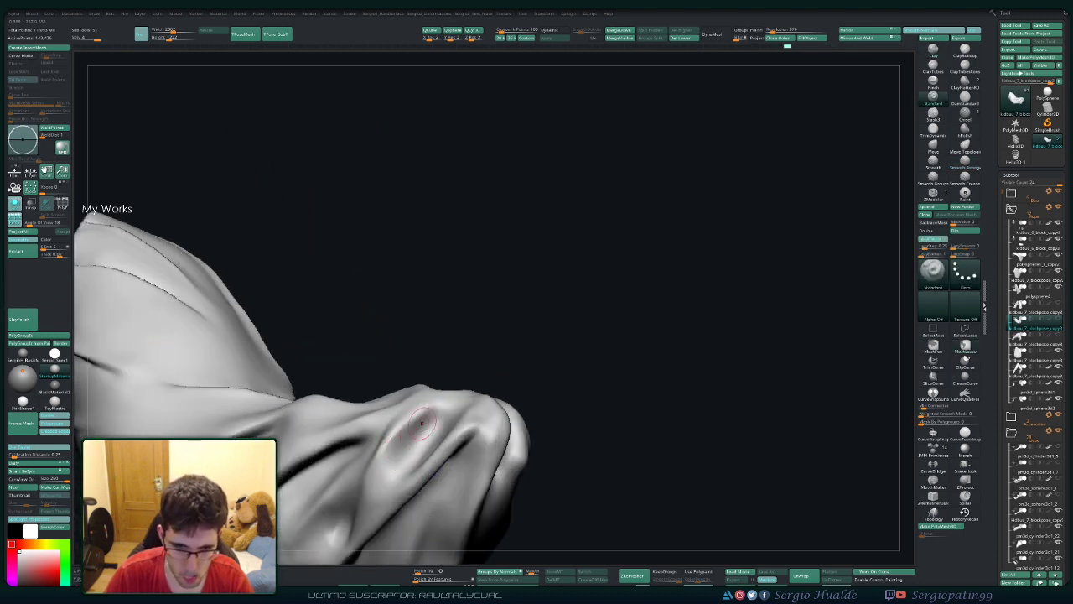
drag(394, 482, 409, 419)
mouse_move(390, 473)
mouse_down()
mouse_move(405, 425)
mouse_move(431, 412)
mouse_up()
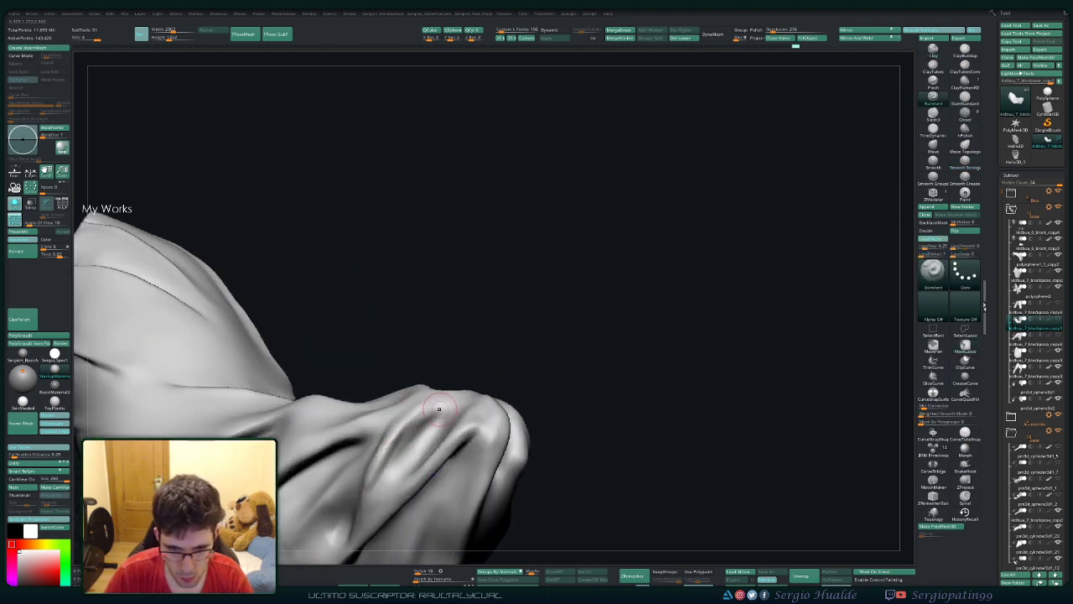
mouse_move(373, 490)
mouse_down()
mouse_move(428, 406)
mouse_move(442, 426)
mouse_up()
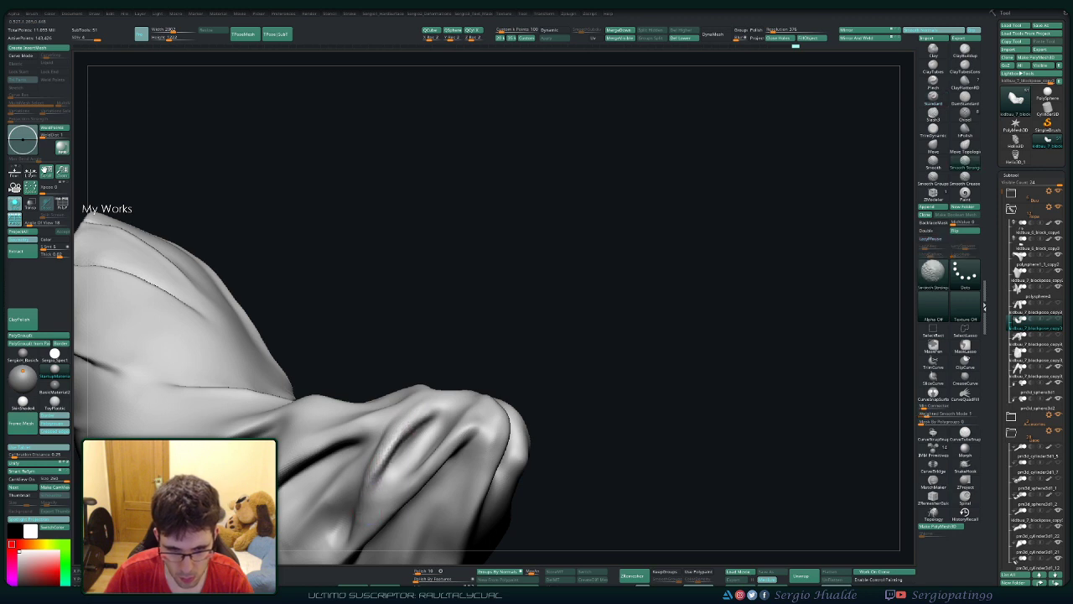
right_drag(381, 474, 414, 436)
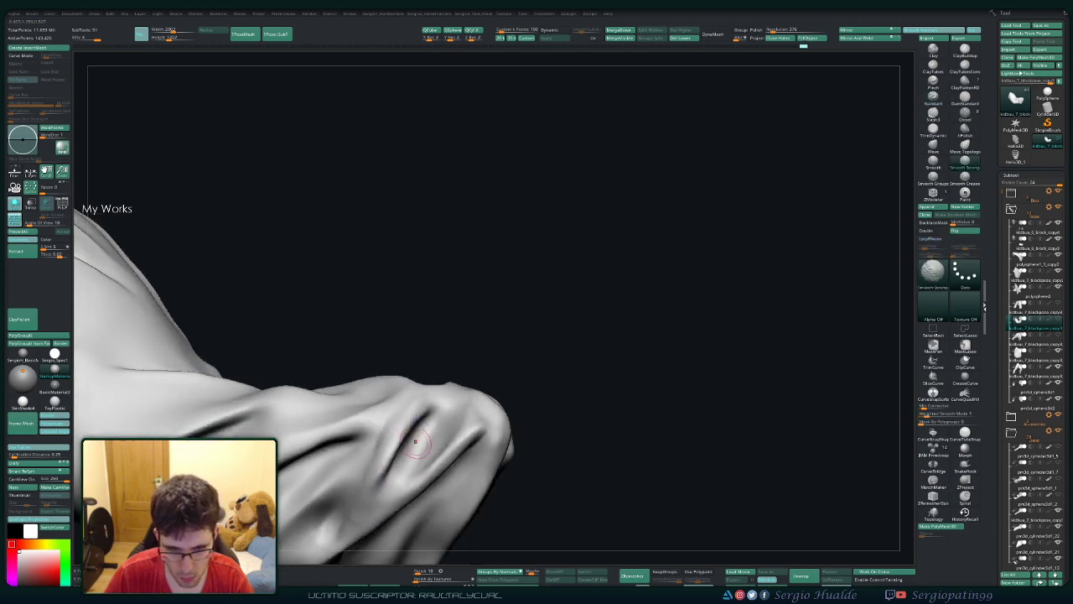
right_drag(347, 520, 392, 430)
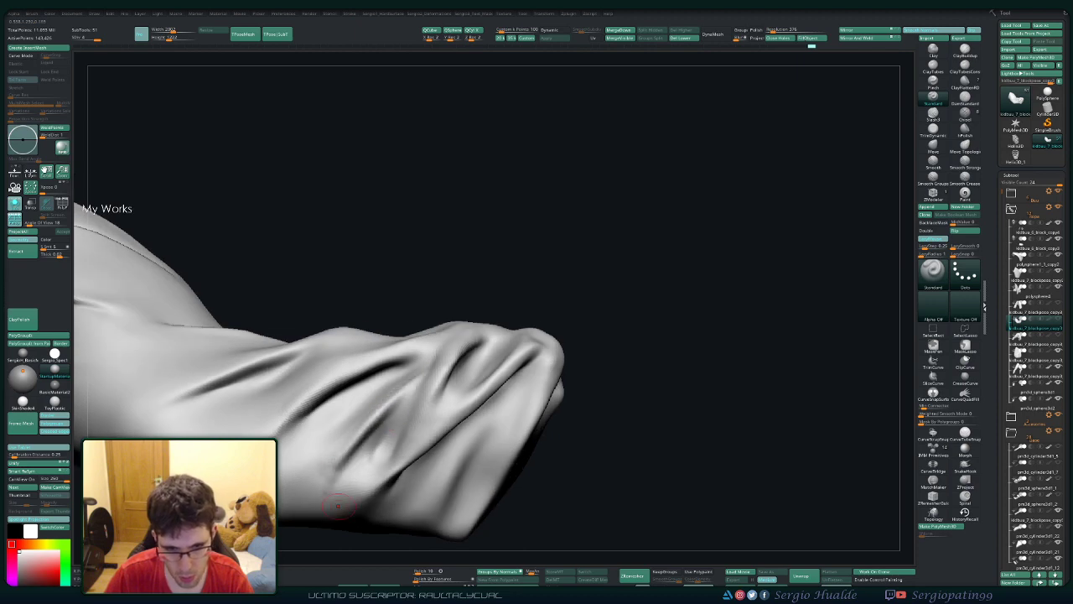
key(shift)
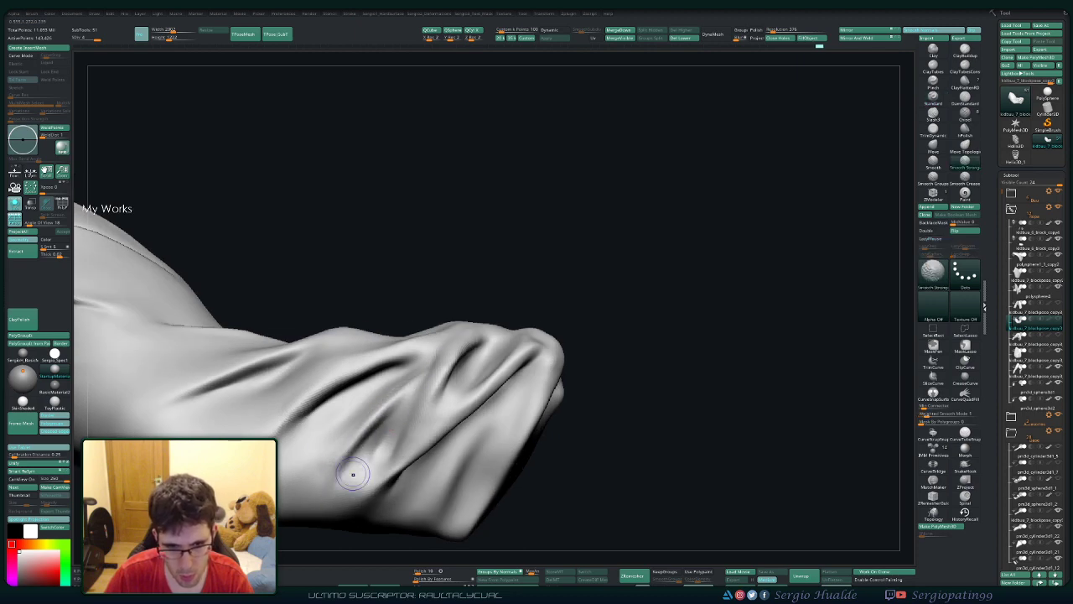
mouse_move(376, 448)
right_down()
mouse_move(433, 447)
mouse_move(455, 359)
mouse_move(436, 372)
mouse_move(458, 365)
mouse_move(467, 378)
mouse_move(364, 384)
right_up()
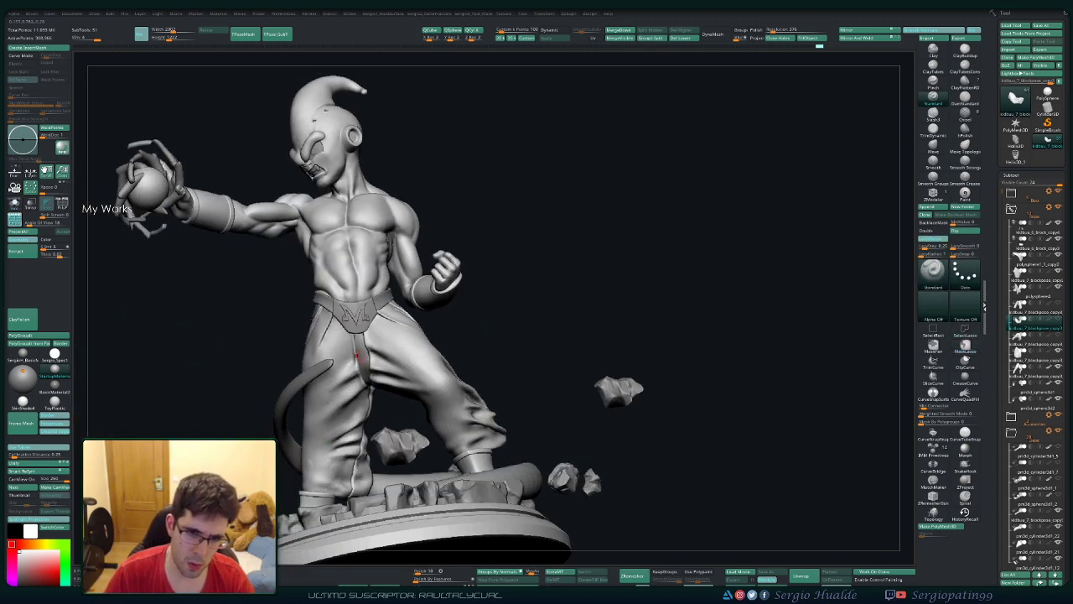
Step: Hide the trousers to view the legs, zoom to the hips and undo one step
ctrl+alt+shift+click(365, 384)
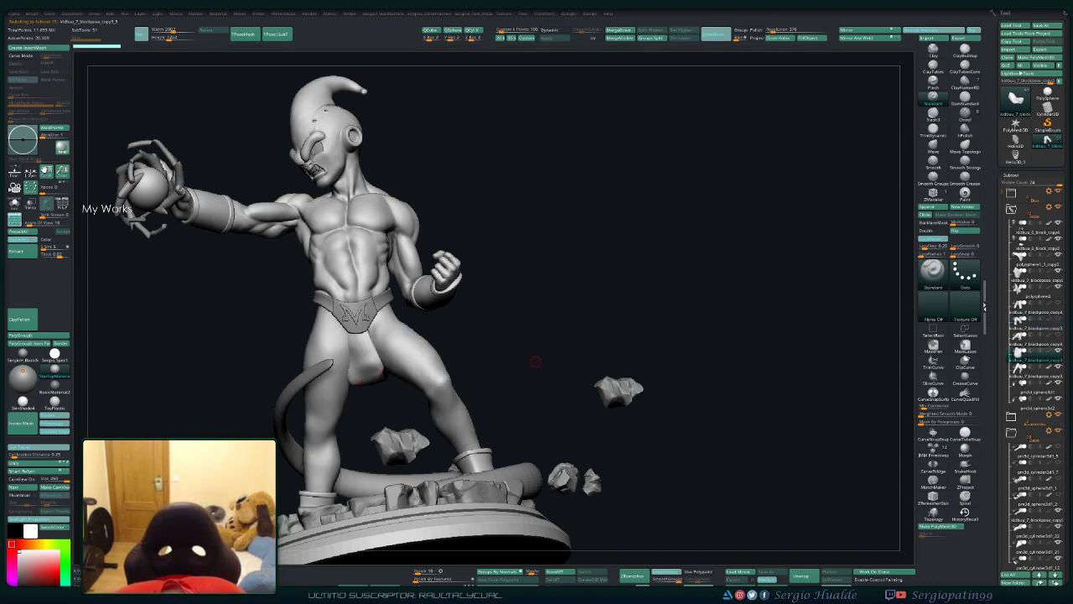
drag(551, 299, 603, 305)
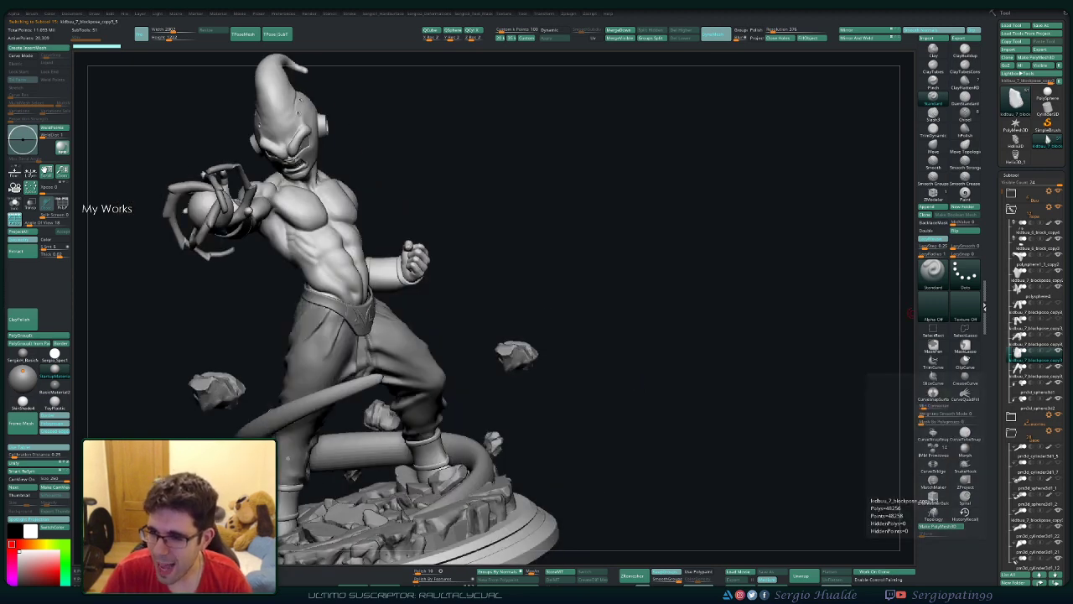
mouse_move(671, 335)
alt+mouse_down()
mouse_move(718, 325)
mouse_move(713, 251)
alt+mouse_up()
key(ctrl+z)
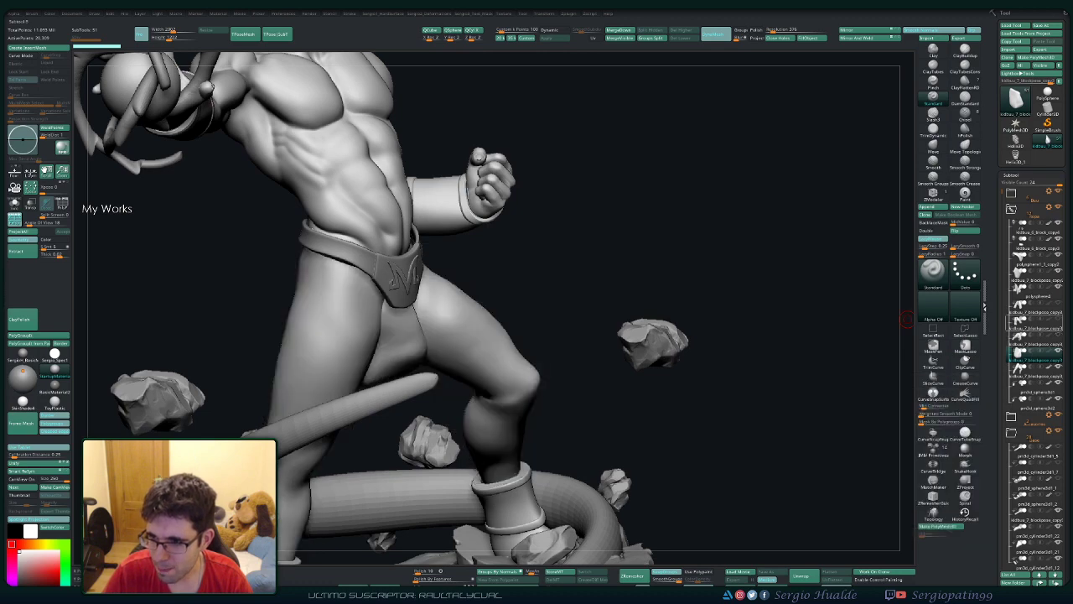
drag(781, 341, 406, 352)
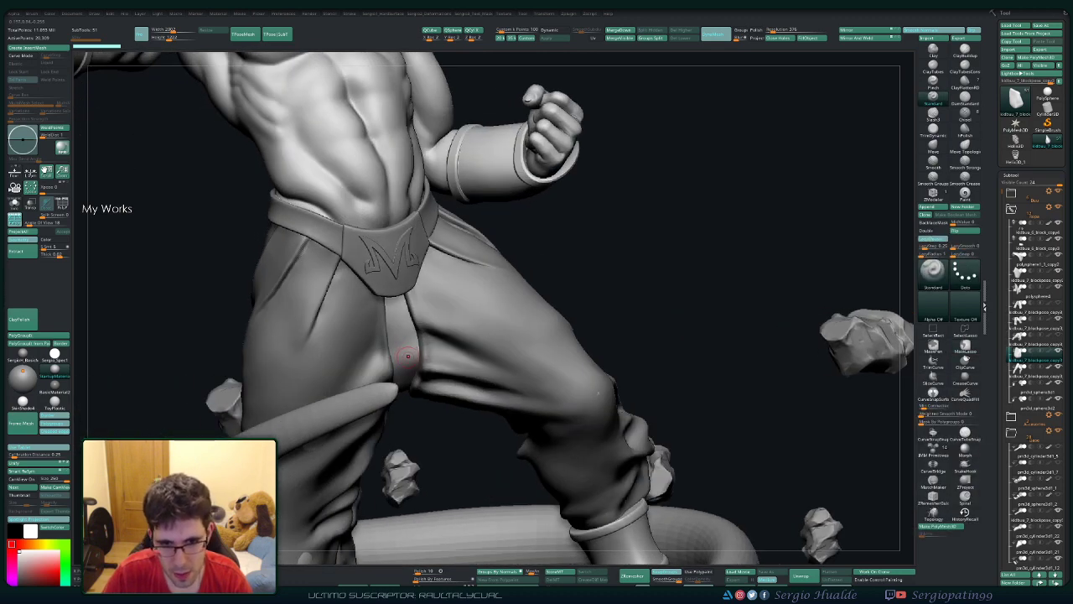
Step: Isolate a single rock piece, turn it upright and undo the last sculpting step
key(ctrl+shift+s)
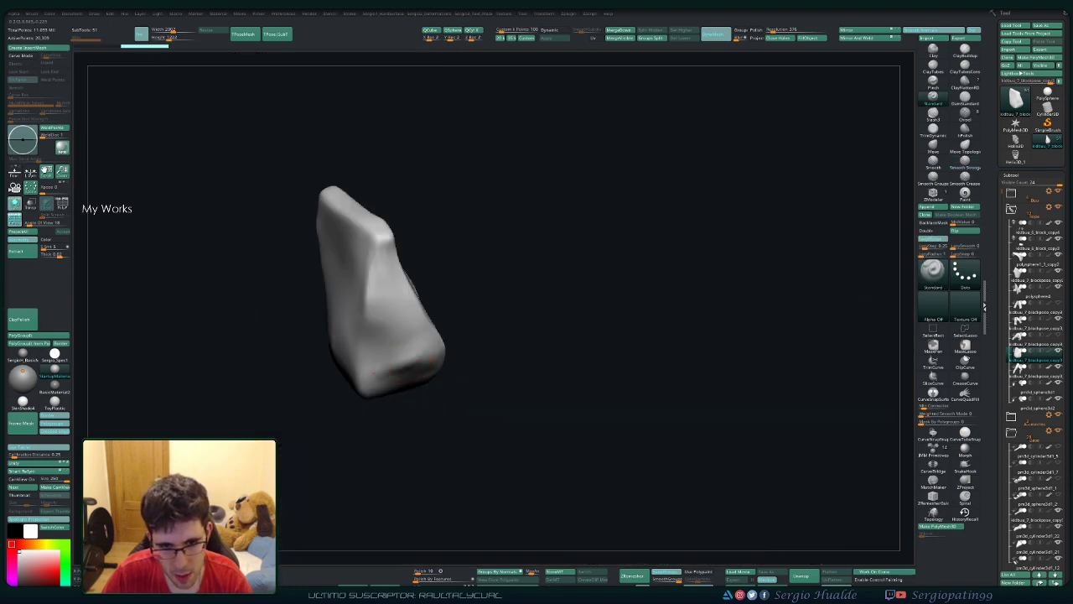
right_drag(401, 379, 403, 386)
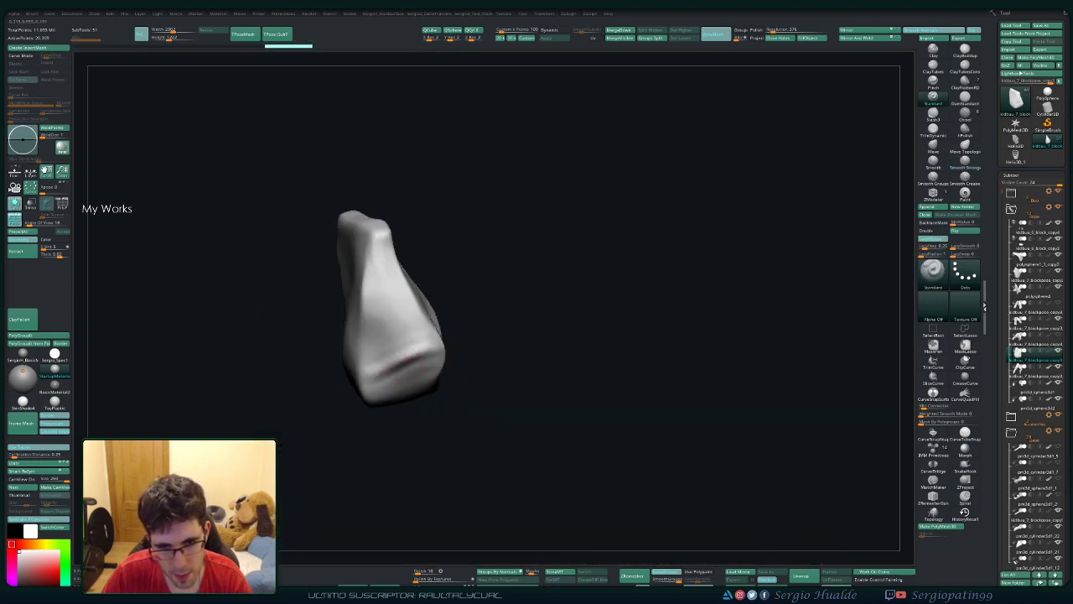
key(shift)
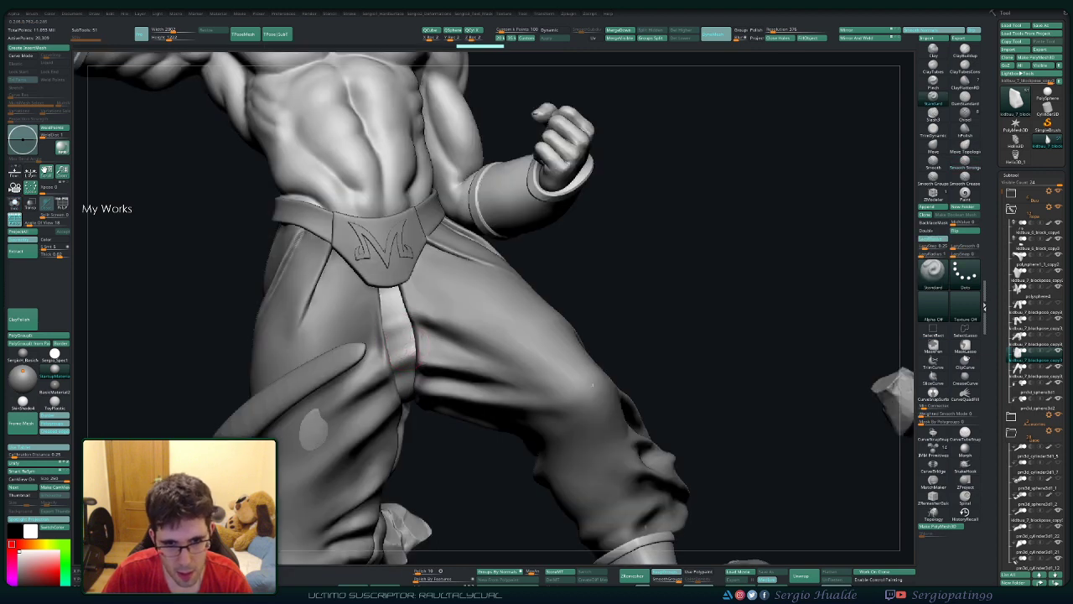
key(ctrl+z)
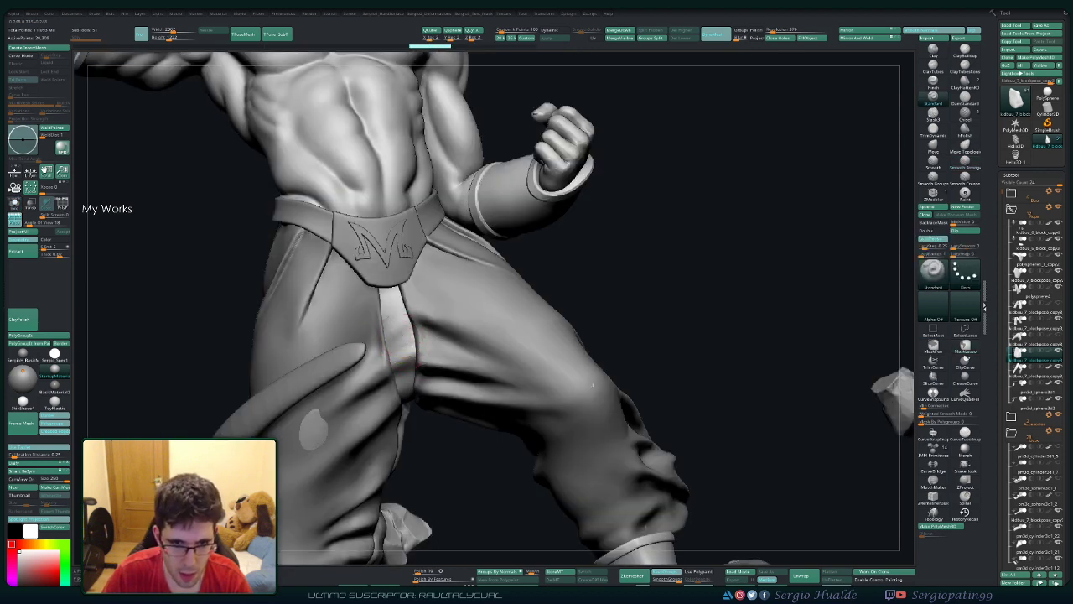
Step: Step through the crotch sculpting history, redoing and smoothing the crotch area
key(ctrl+shift+z)
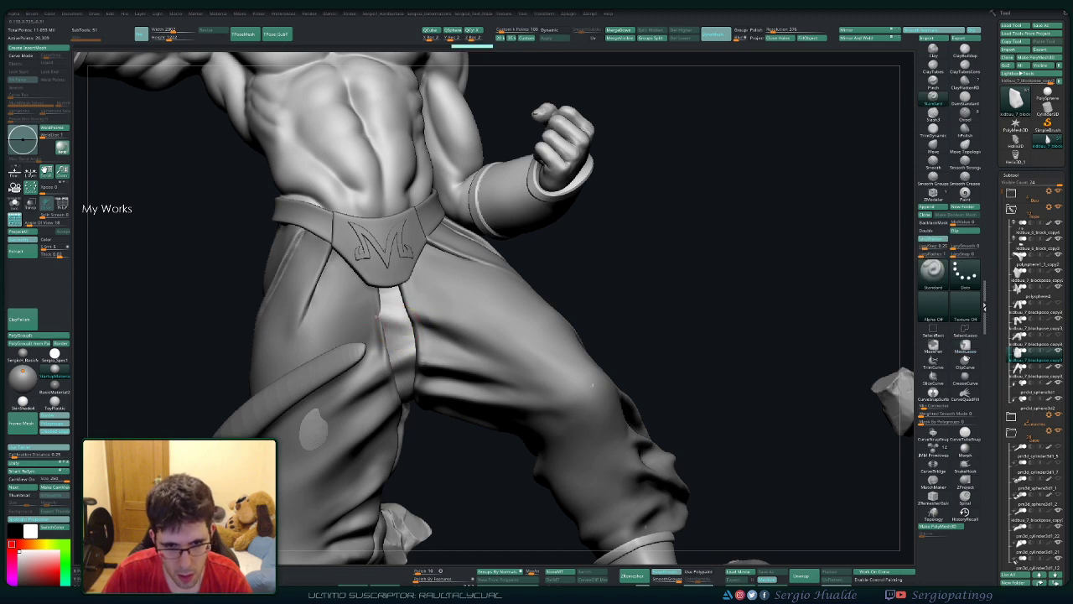
mouse_move(376, 317)
shift+mouse_down()
mouse_move(409, 318)
mouse_move(440, 356)
shift+mouse_up()
key(ctrl+shift+z)
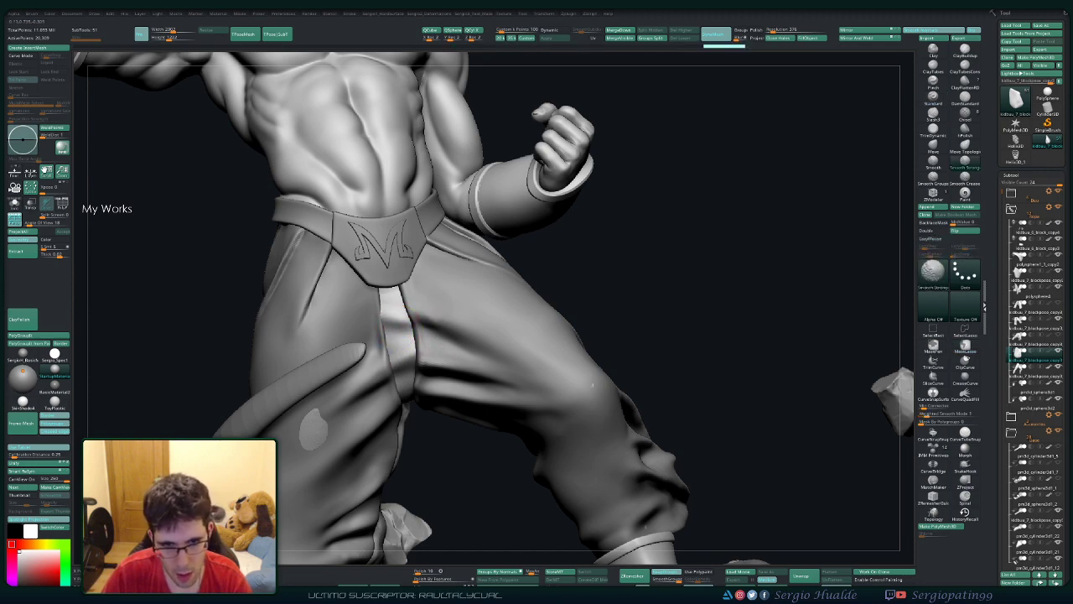
key(ctrl+shift+z)
key(ctrl+z)
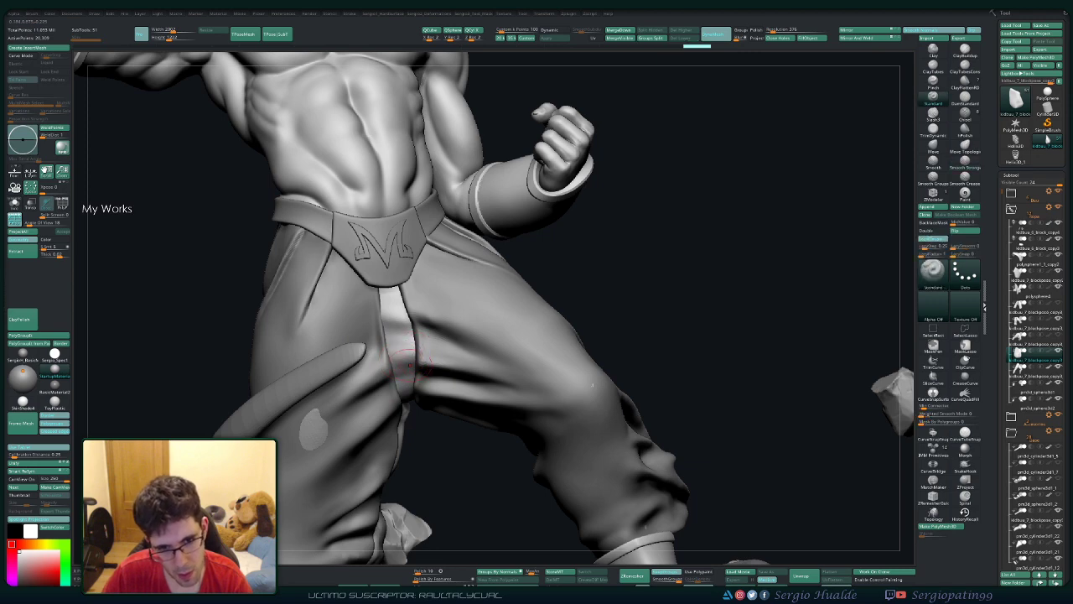
Step: Redo the remaining sculpting steps on the rock until the whole figure returns
key(ctrl+shift+z)
key(ctrl+shift+z)
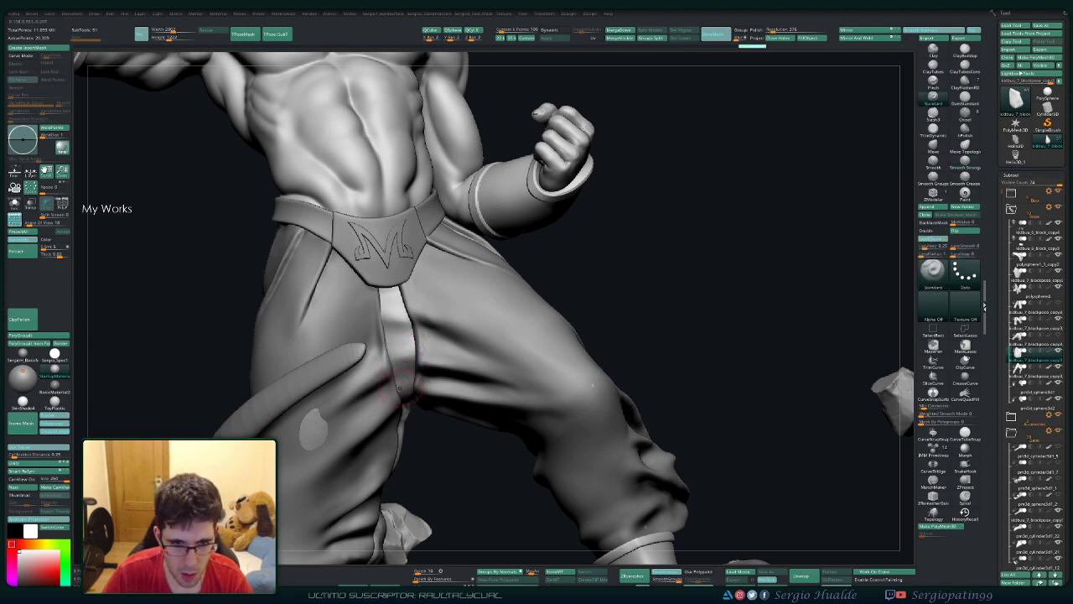
key(ctrl+shift+z)
key(ctrl+shift+z)
key(ctrl+shift+z)
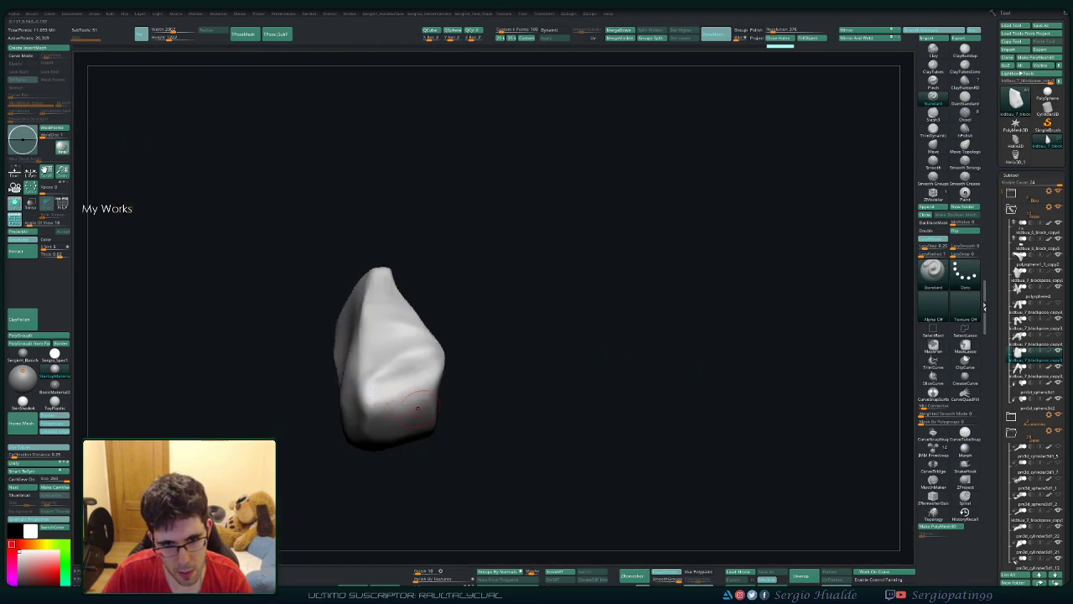
key(ctrl+shift+z)
key(ctrl+shift+z)
key(ctrl+shift+z)
key(ctrl+shift+z)
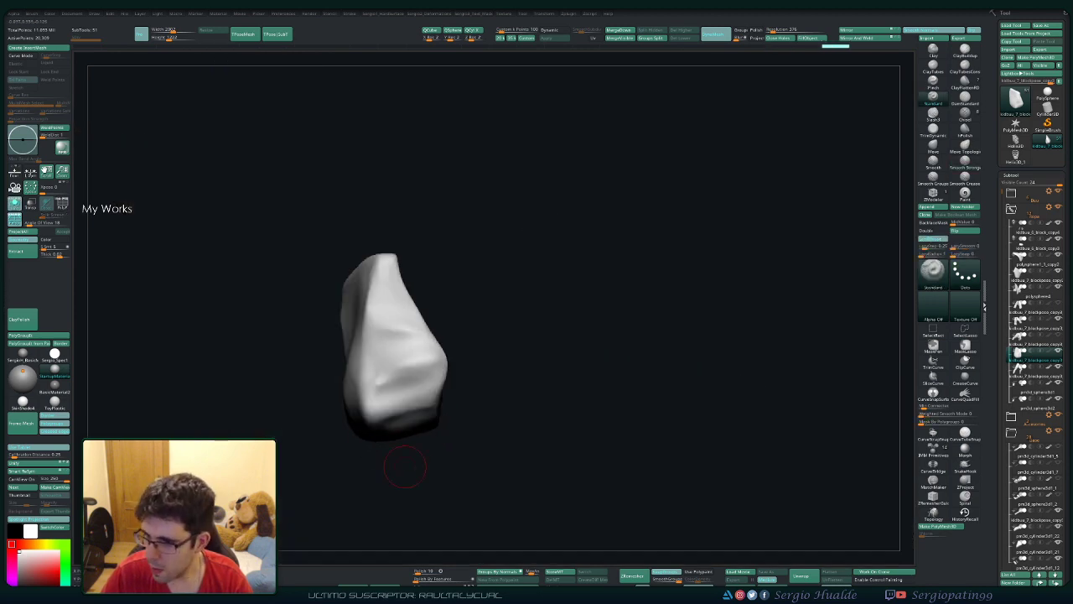
key(ctrl+shift+z)
right_drag(407, 364, 406, 346)
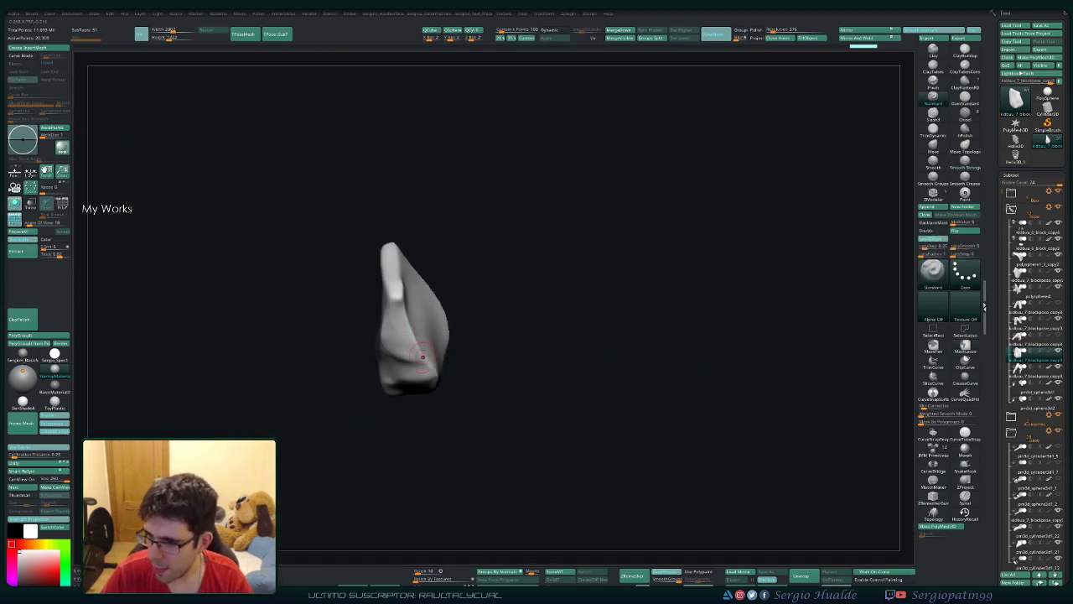
key(ctrl+shift+z)
key(ctrl+shift+z)
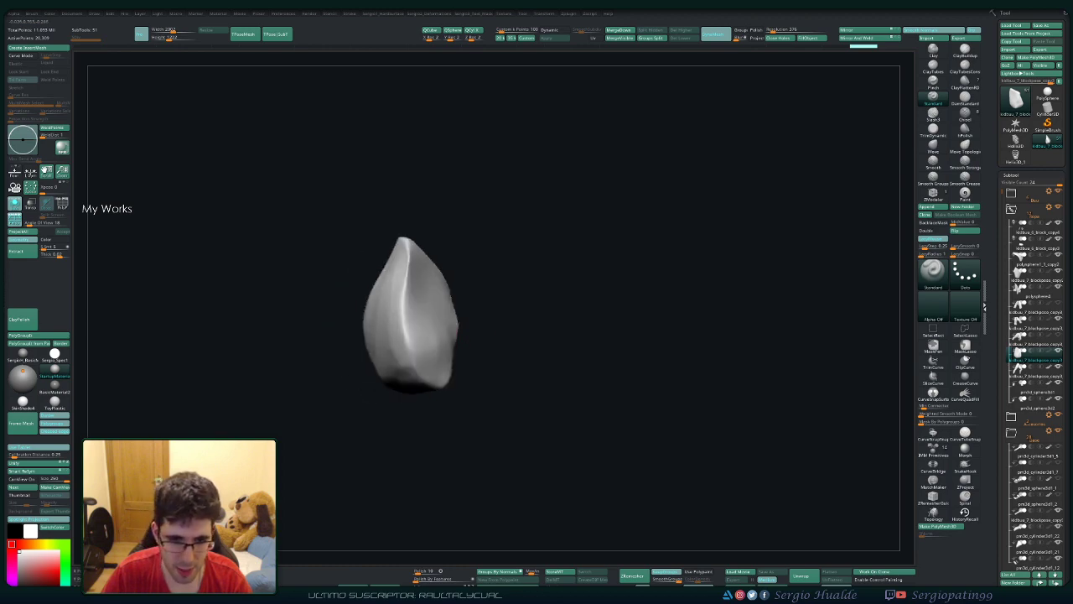
key(ctrl+shift+z)
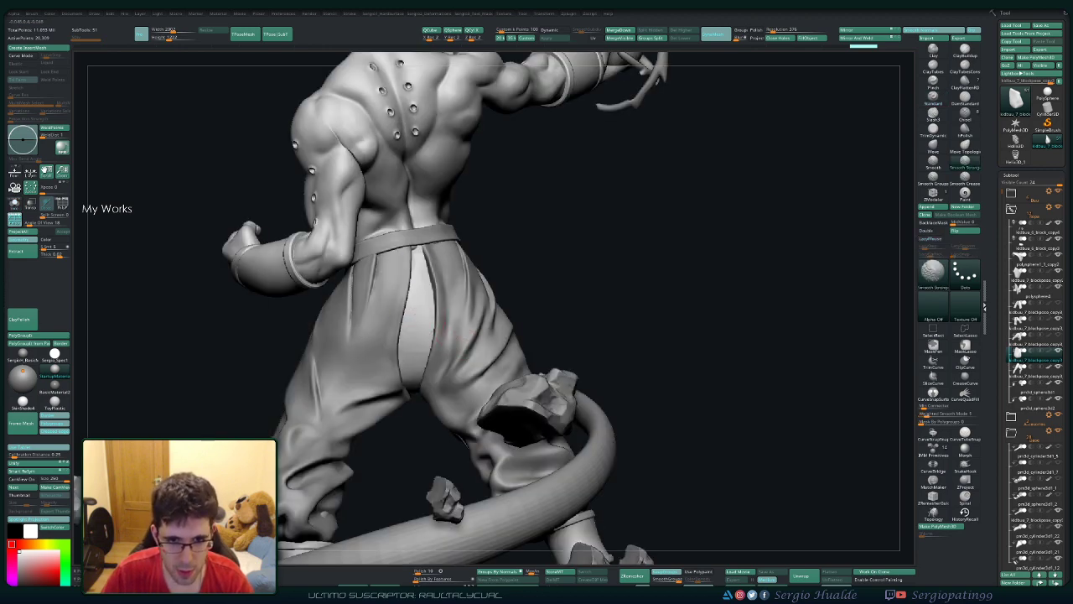
Step: Orbit to the back of the waist and select the back trouser panel subtool
drag(738, 335, 416, 345)
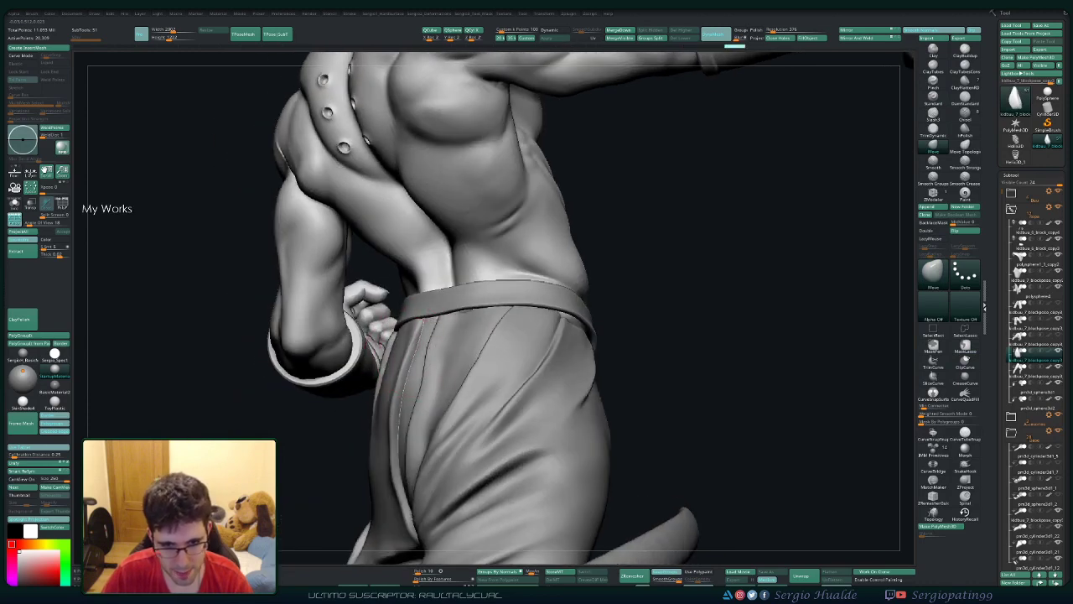
drag(428, 322, 412, 395)
mouse_move(430, 431)
mouse_down()
mouse_move(427, 381)
mouse_move(449, 444)
mouse_up()
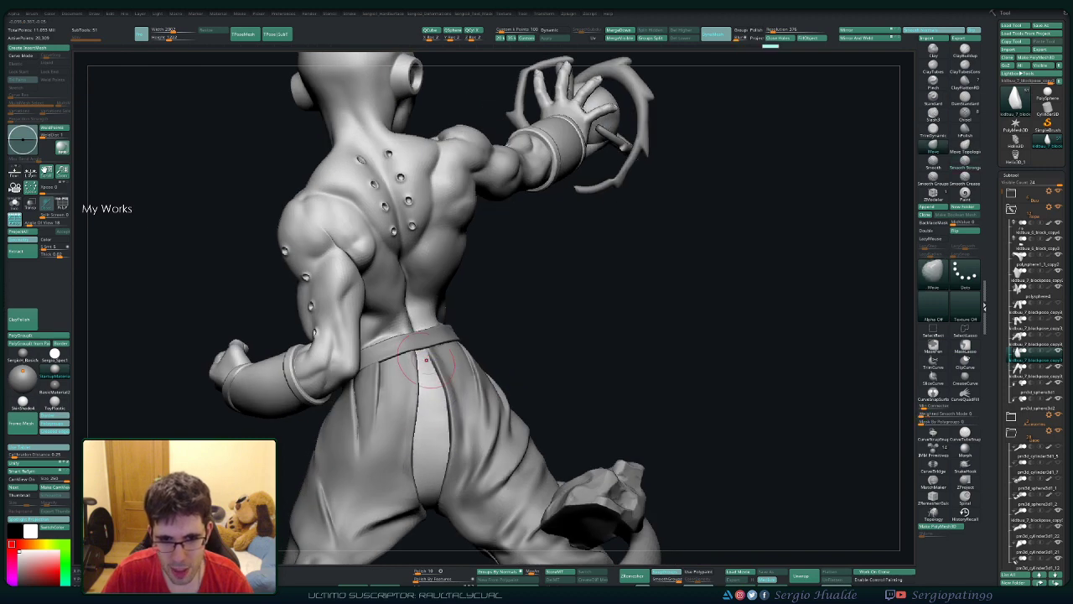
ctrl+right_drag(410, 327, 420, 342)
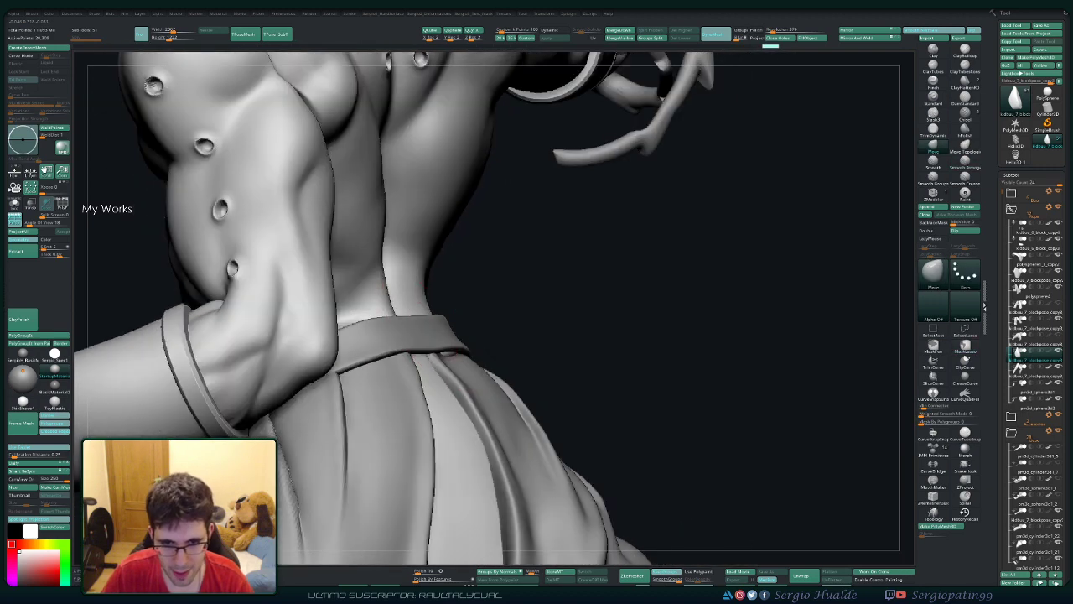
mouse_move(444, 352)
right_down()
mouse_move(411, 352)
mouse_move(455, 377)
mouse_move(493, 358)
right_up()
alt+click(491, 372)
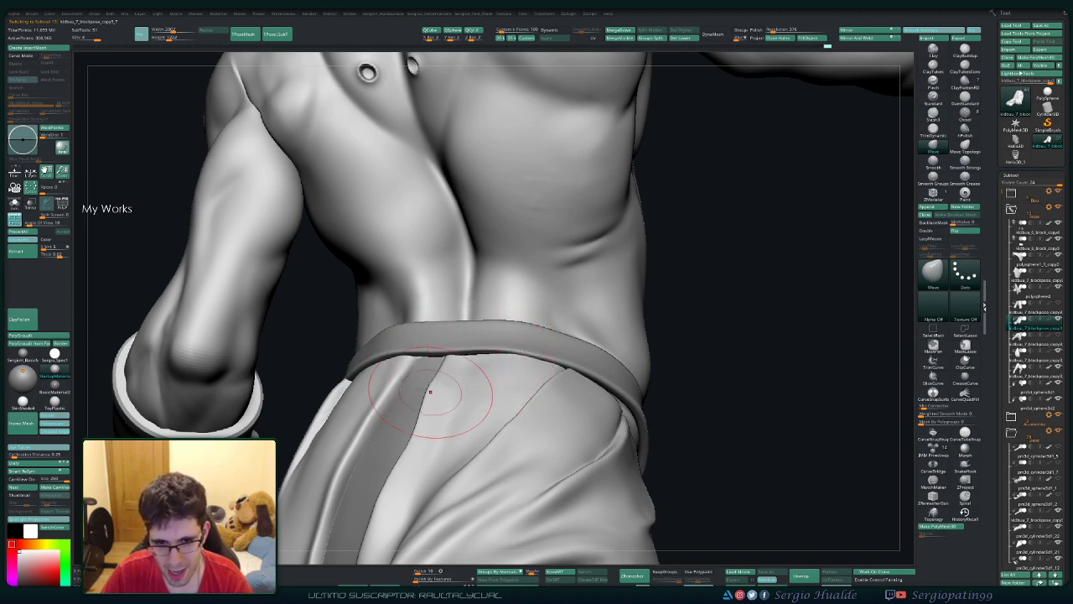
Step: Switch to Move Topological, back to Move, and zoom into the seat folds
key(b)
key(m)
key(t)
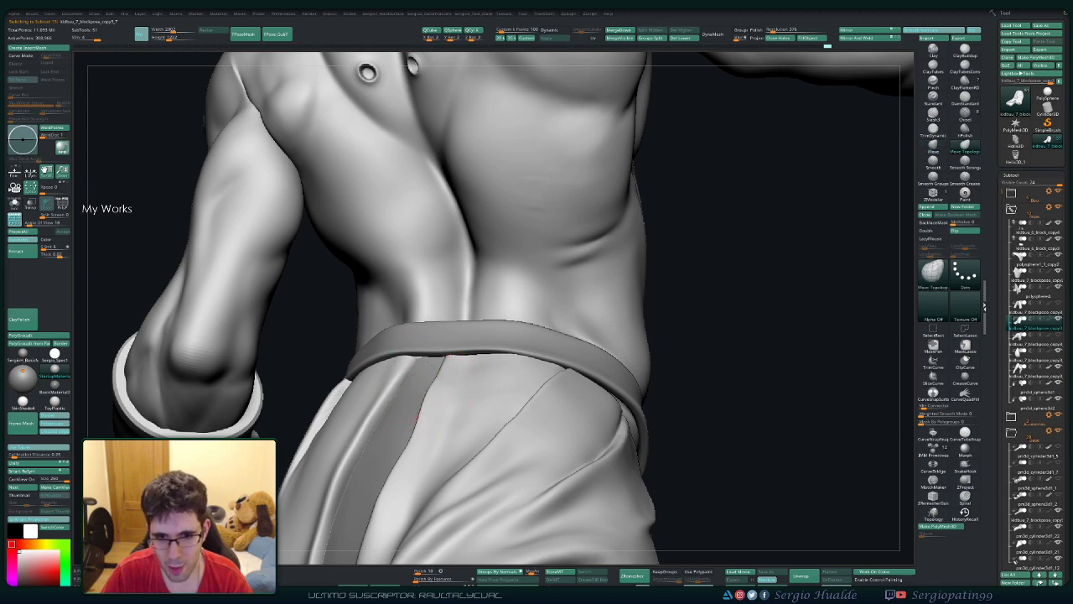
key(b)
key(m)
key(v)
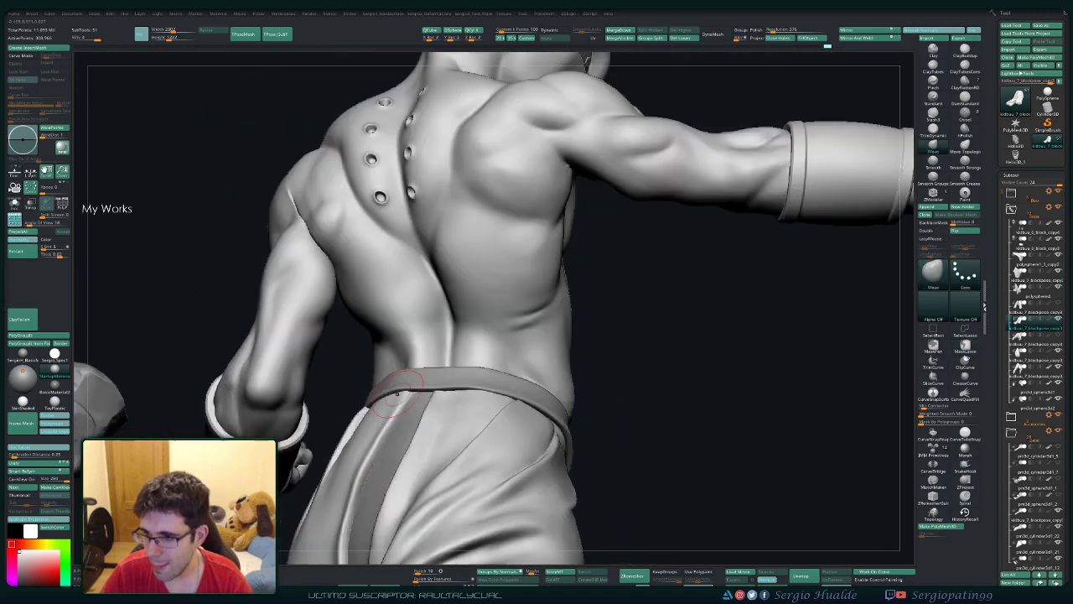
right_drag(402, 484, 382, 373)
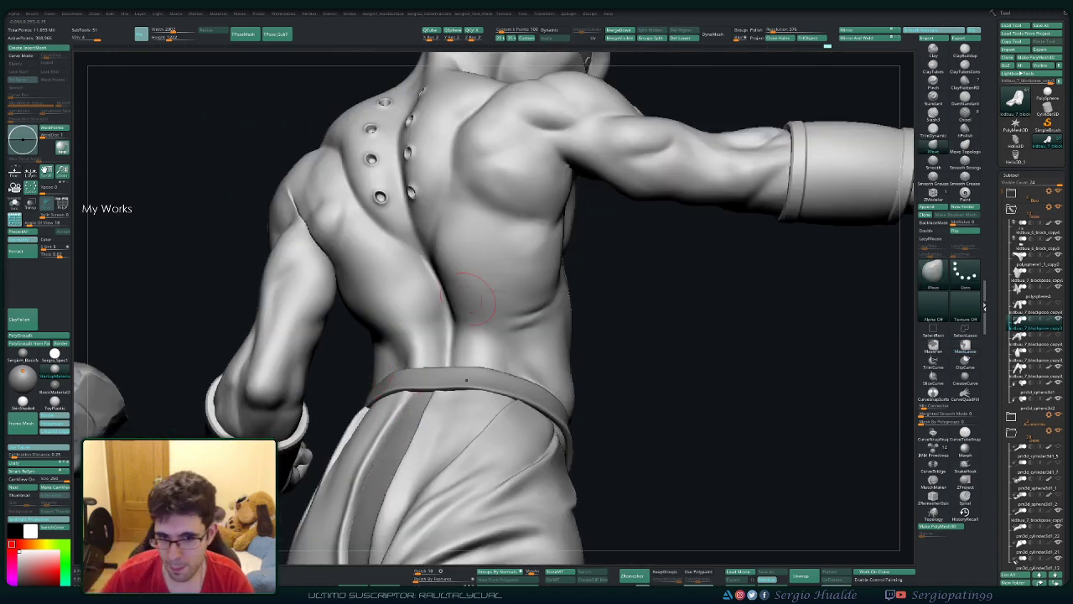
shift+right_drag(473, 297, 407, 409)
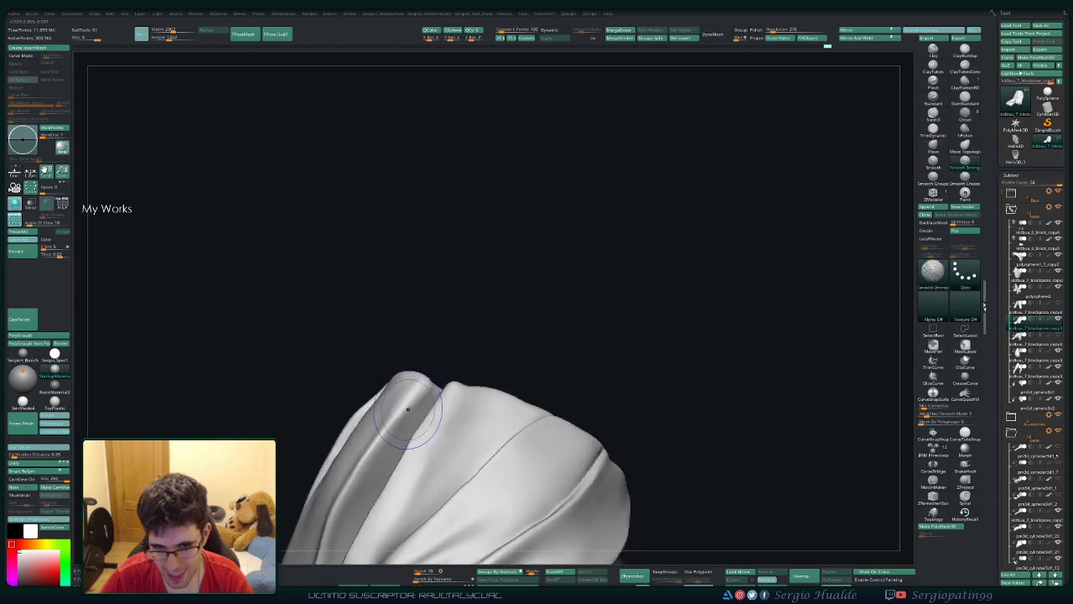
Step: Raise the seat fold's top ridge, carve a dark crease and smooth beneath it
key(s)
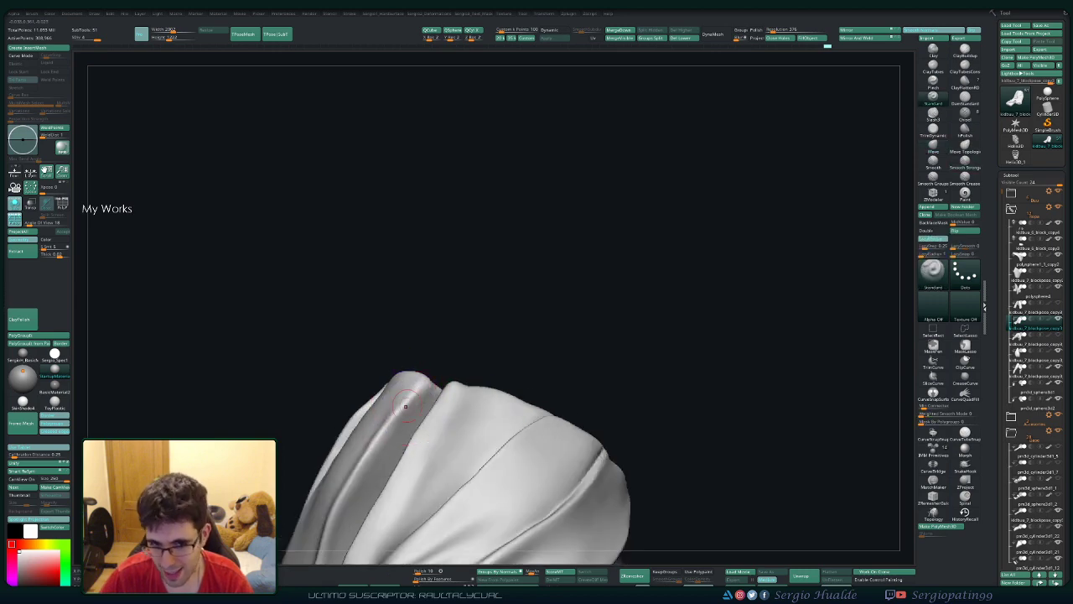
right_drag(418, 388, 369, 455)
right_drag(475, 450, 452, 357)
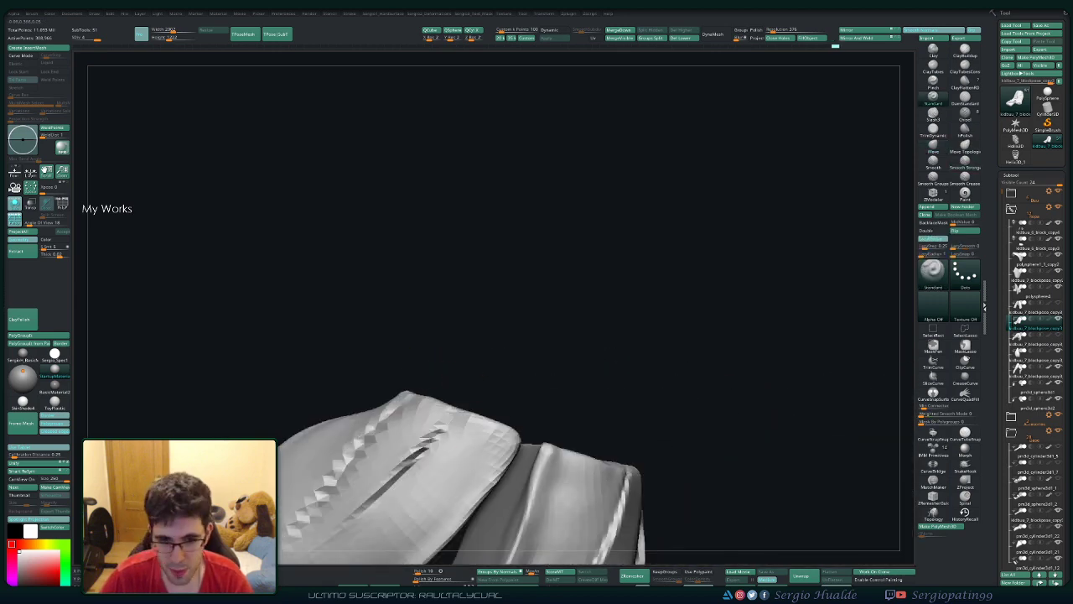
mouse_move(453, 357)
mouse_down()
mouse_move(468, 374)
mouse_move(436, 427)
mouse_up()
mouse_move(482, 369)
mouse_down()
mouse_move(432, 444)
mouse_move(482, 396)
mouse_up()
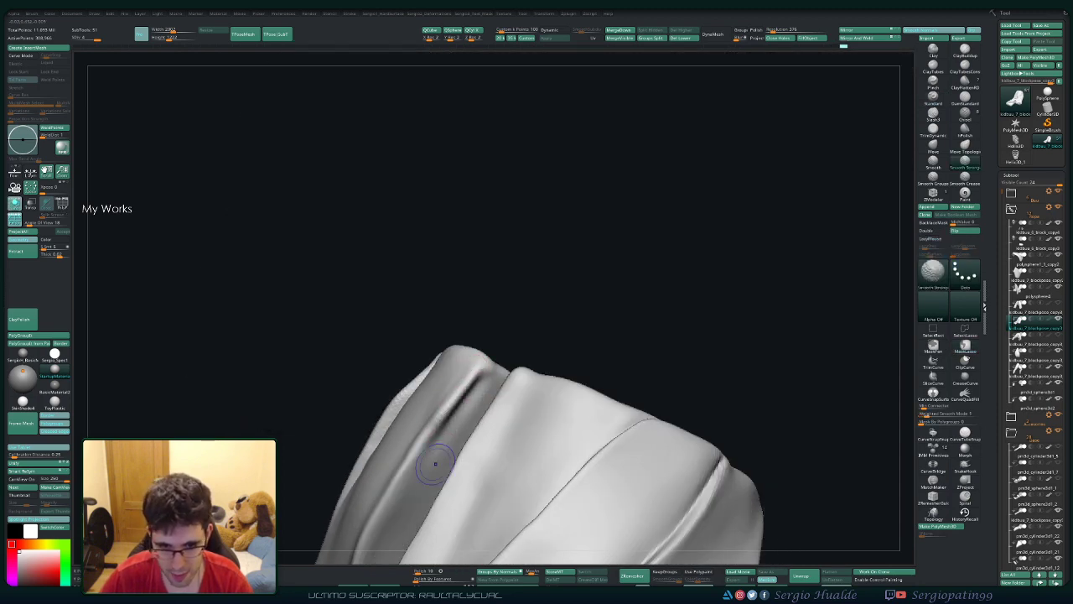
shift+drag(435, 464, 428, 419)
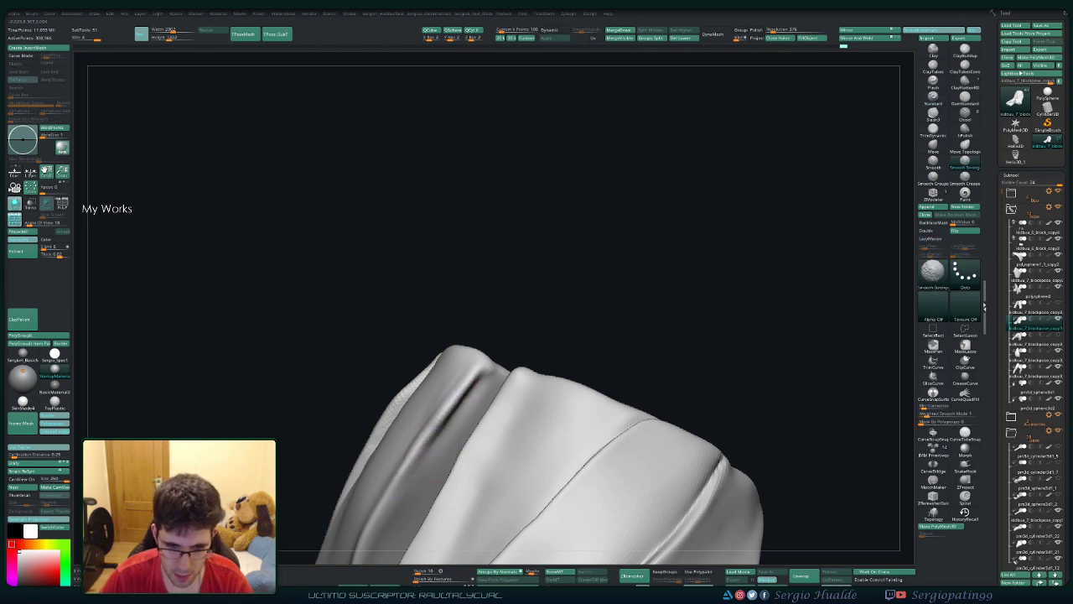
Step: Sculpt a crease down the right seat fold and smooth it
right_drag(391, 474, 433, 451)
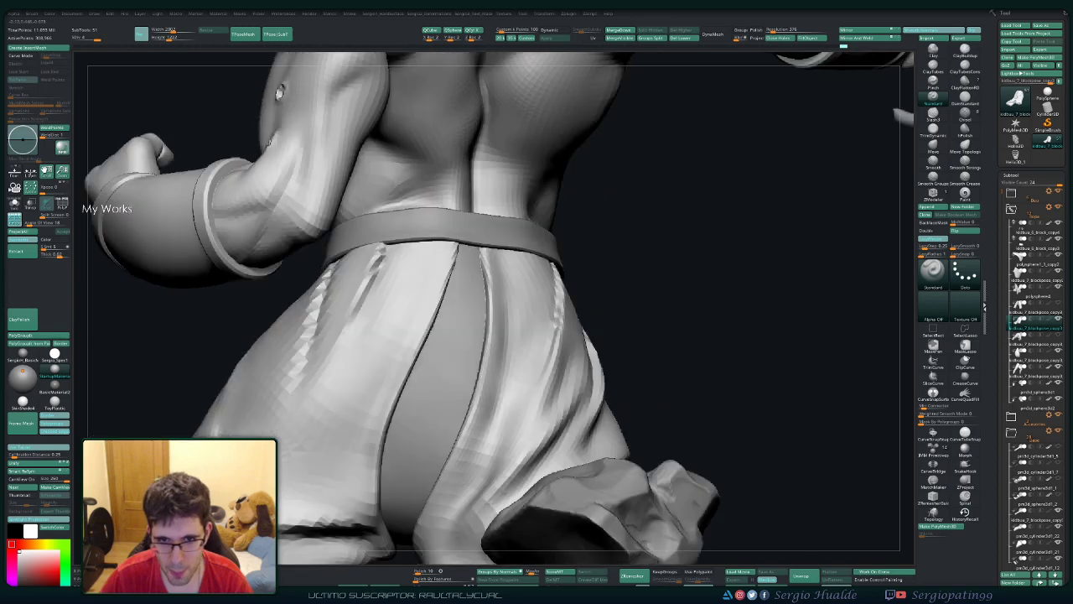
mouse_move(433, 451)
right_down()
mouse_move(495, 296)
mouse_move(484, 242)
right_up()
drag(467, 208, 490, 296)
right_drag(490, 327, 478, 278)
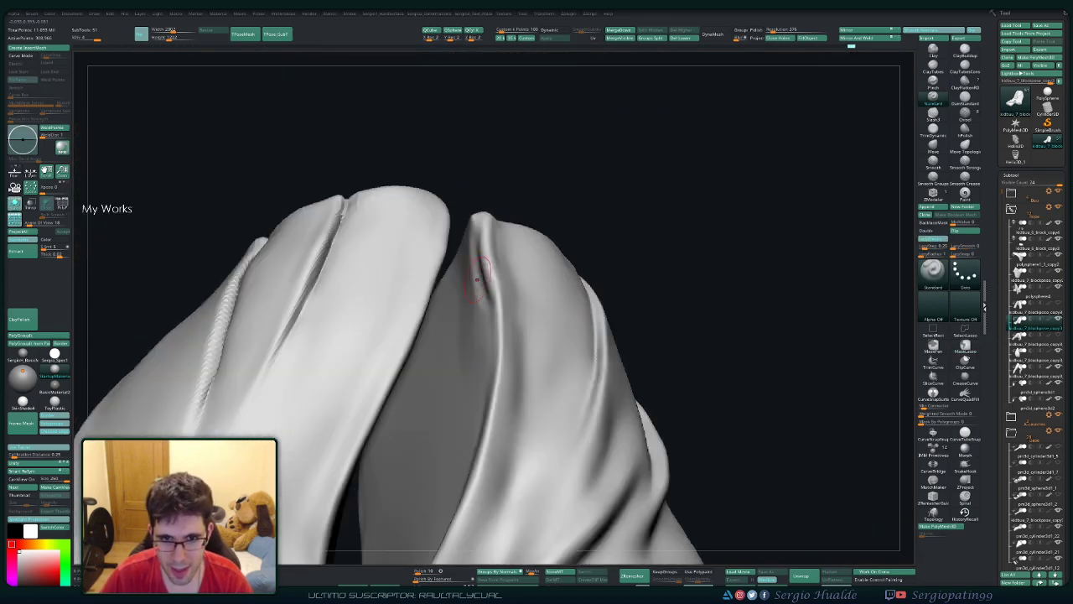
shift+drag(473, 235, 476, 289)
right_drag(476, 289, 477, 286)
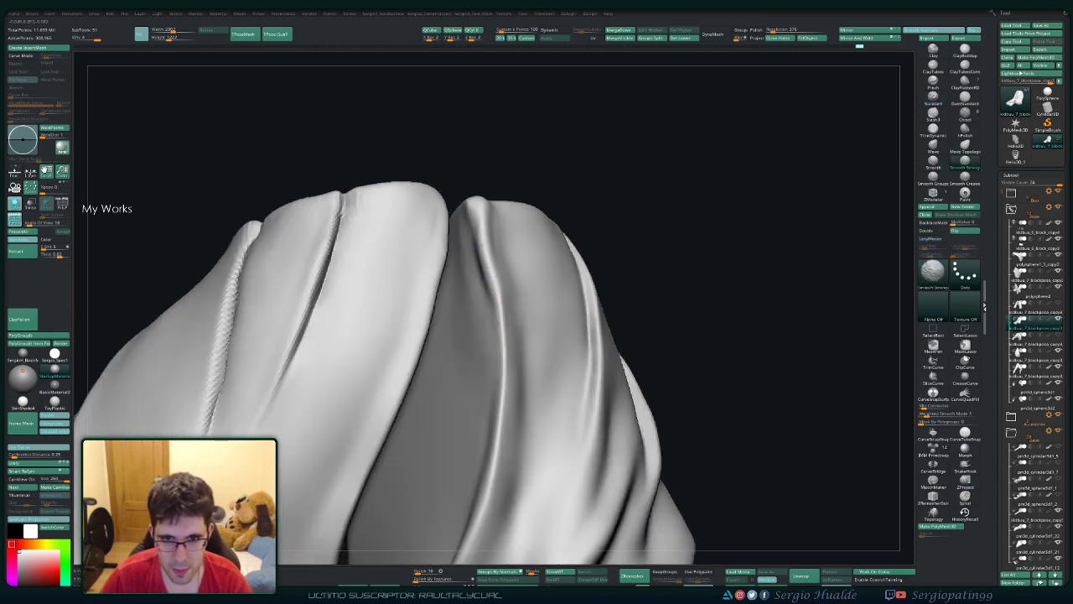
mouse_move(479, 335)
right_down()
mouse_move(491, 311)
mouse_move(486, 347)
right_up()
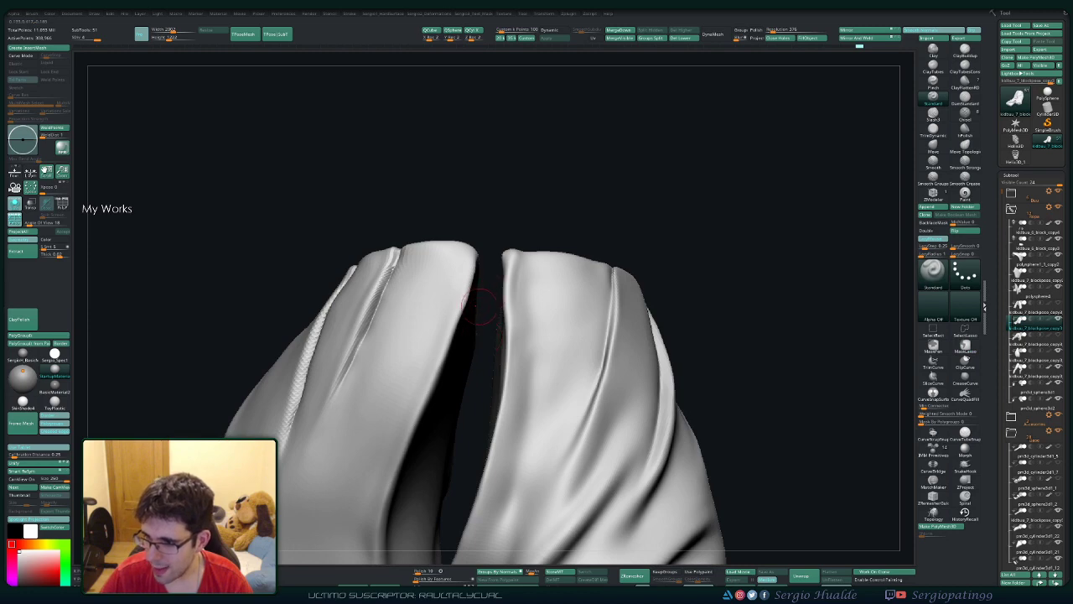
Step: Unhide the rest of the figure and orbit to the torso and belt
right_drag(478, 310, 477, 311)
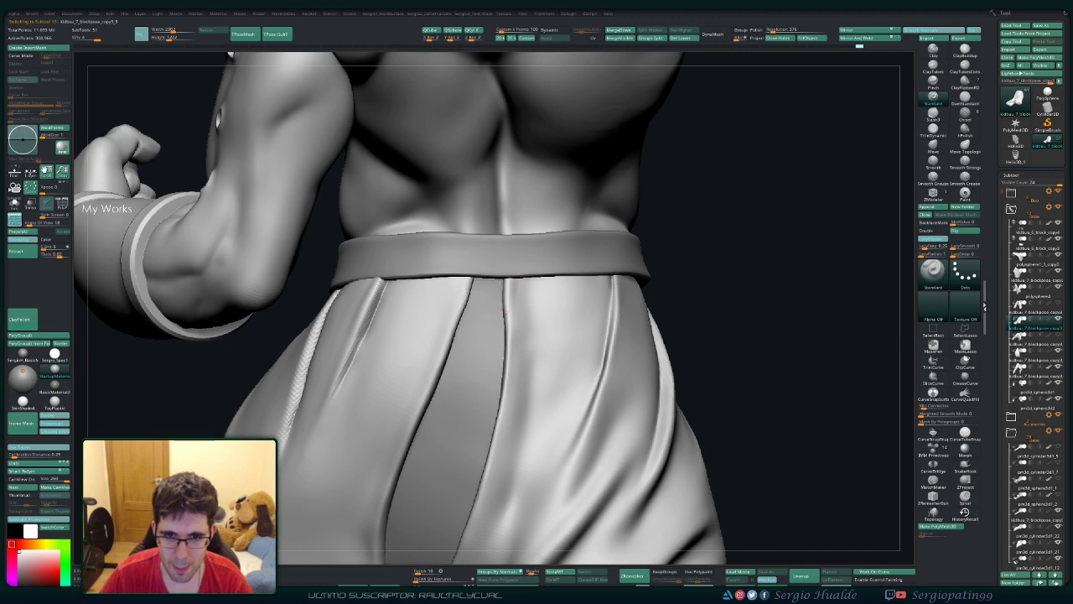
mouse_move(499, 298)
right_down()
mouse_move(520, 283)
mouse_move(490, 358)
mouse_move(335, 335)
mouse_move(500, 369)
right_up()
key(b)
key(m)
key(v)
Step: Zoom into the front crotch and smooth the trousers beside the seam
key(b)
key(s)
key(t)
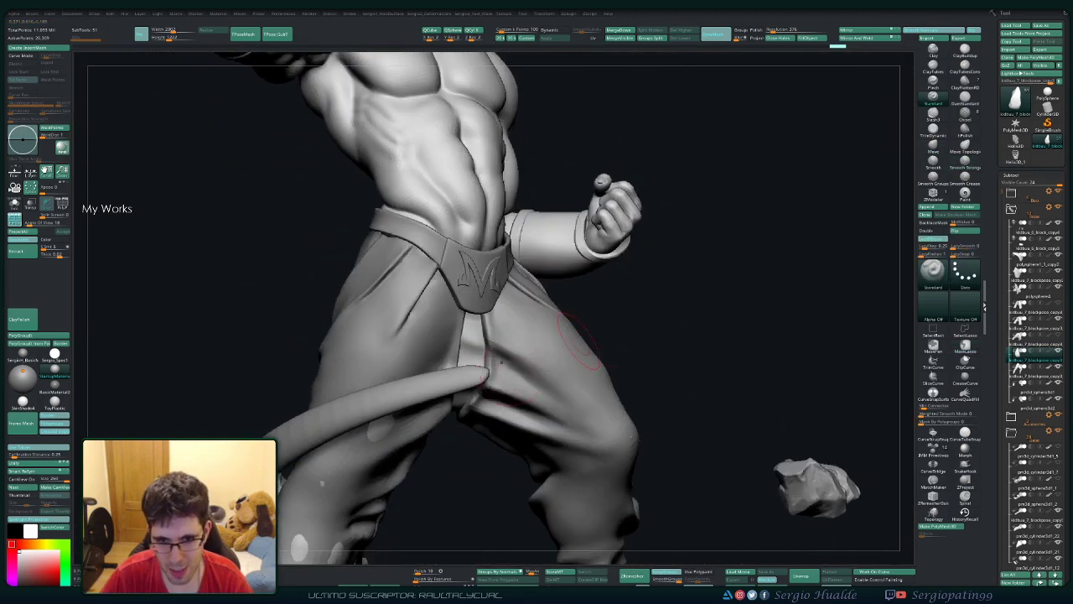
mouse_move(579, 344)
ctrl+right_down()
mouse_move(578, 411)
mouse_move(587, 369)
ctrl+right_up()
mouse_move(449, 321)
right_down()
mouse_move(536, 358)
mouse_move(478, 274)
right_up()
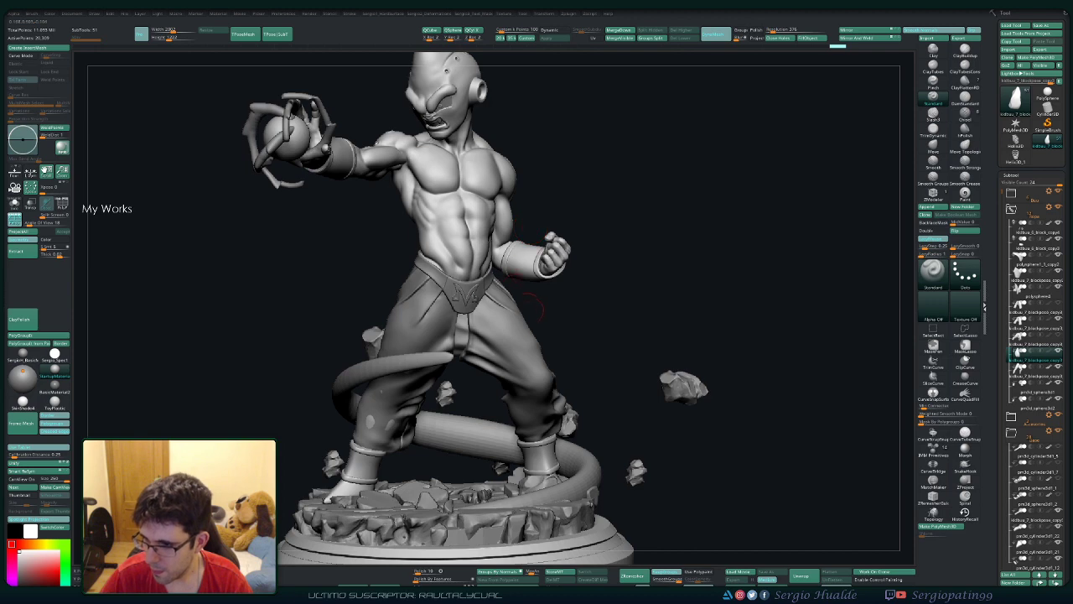
right_drag(520, 312, 517, 321)
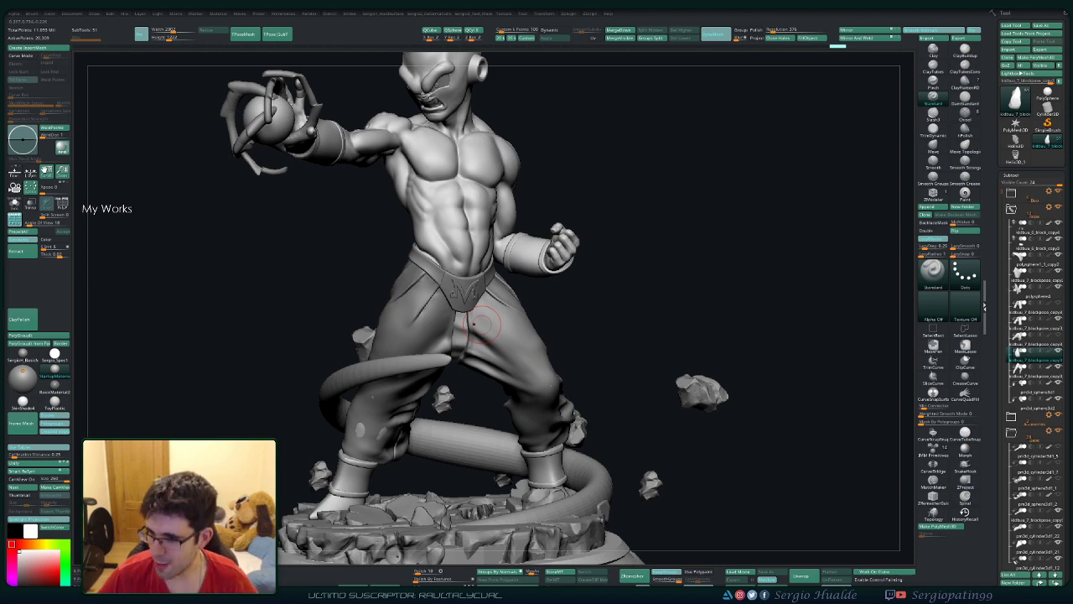
mouse_move(482, 323)
right_down()
mouse_move(469, 340)
mouse_move(467, 327)
right_up()
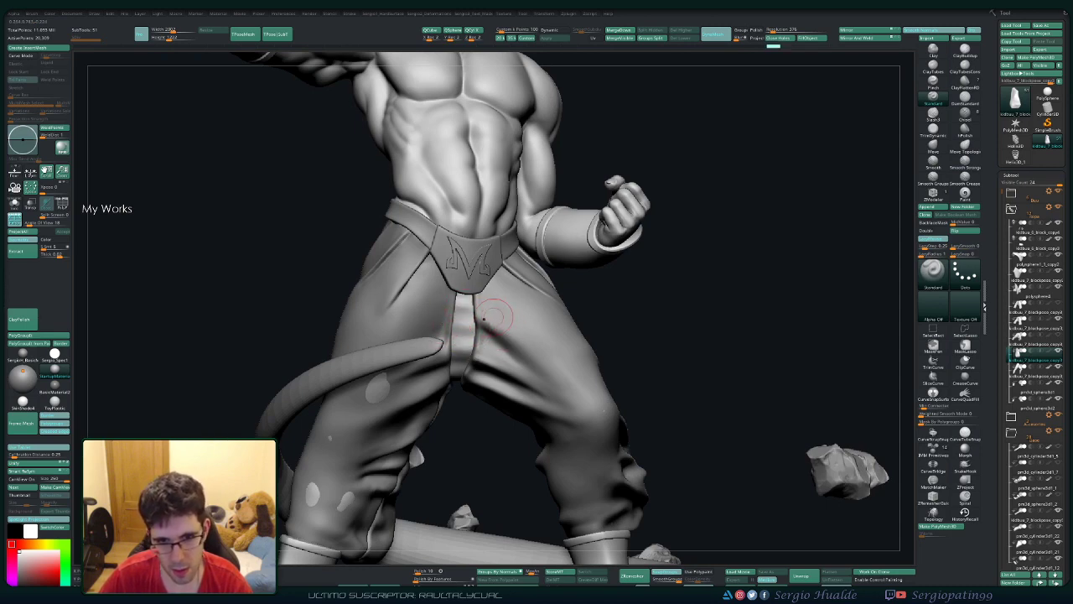
shift+drag(483, 319, 465, 294)
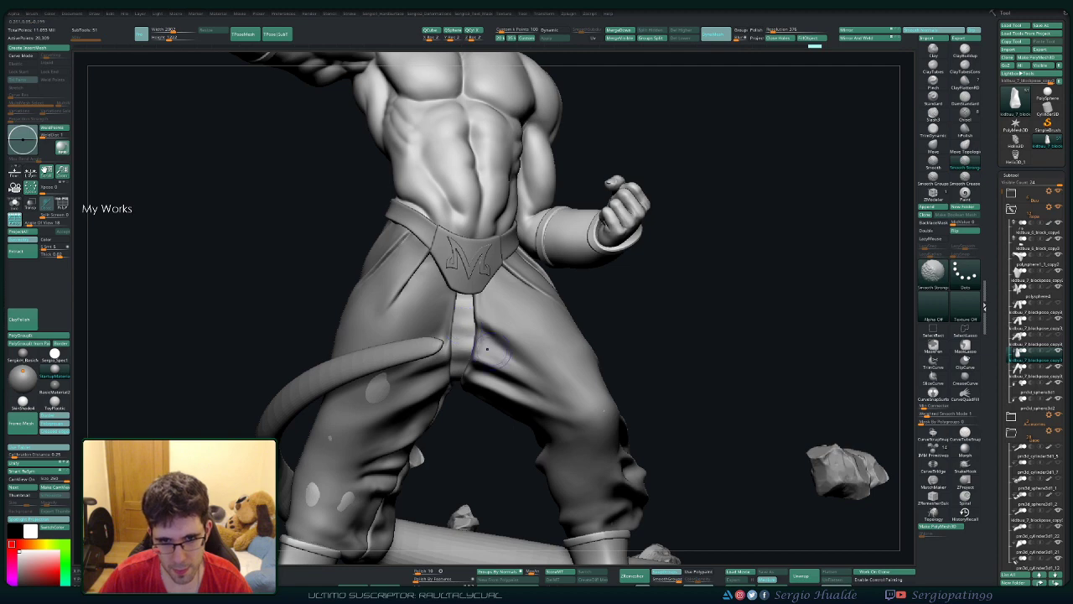
mouse_move(486, 348)
right_down()
mouse_move(595, 339)
mouse_move(561, 350)
mouse_move(567, 338)
right_up()
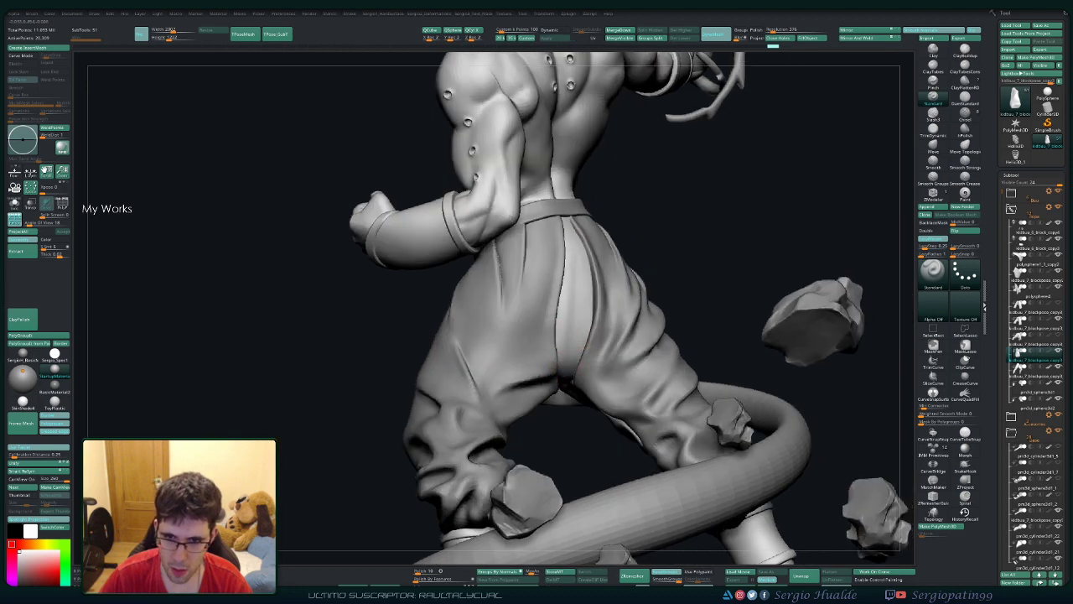
Step: Deepen the seat seam crease between the buttocks with Standard and Shift-smooth it
drag(563, 387, 571, 251)
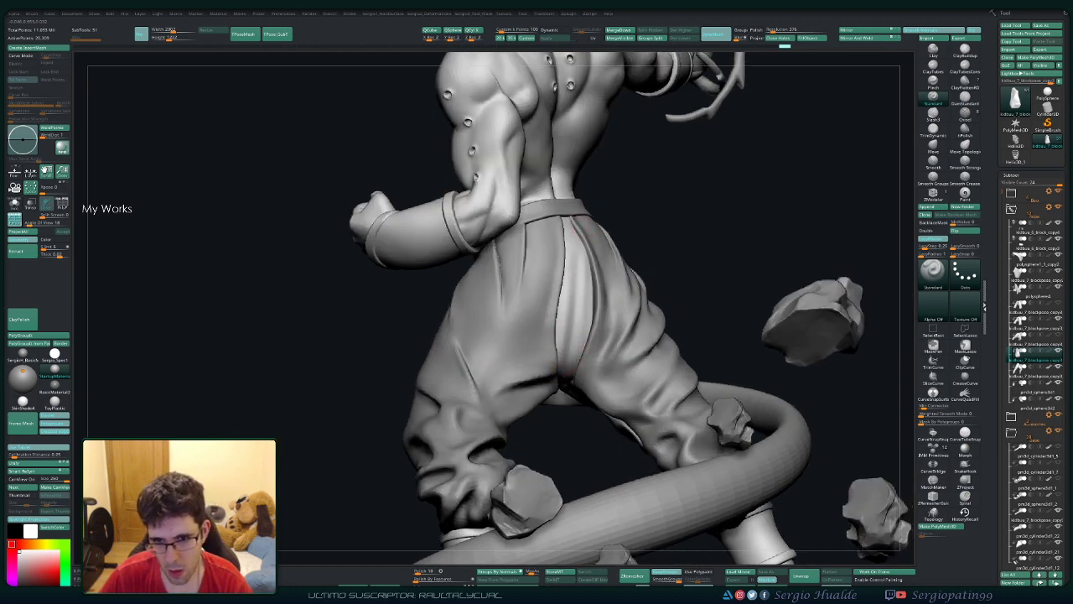
right_drag(577, 335, 553, 377)
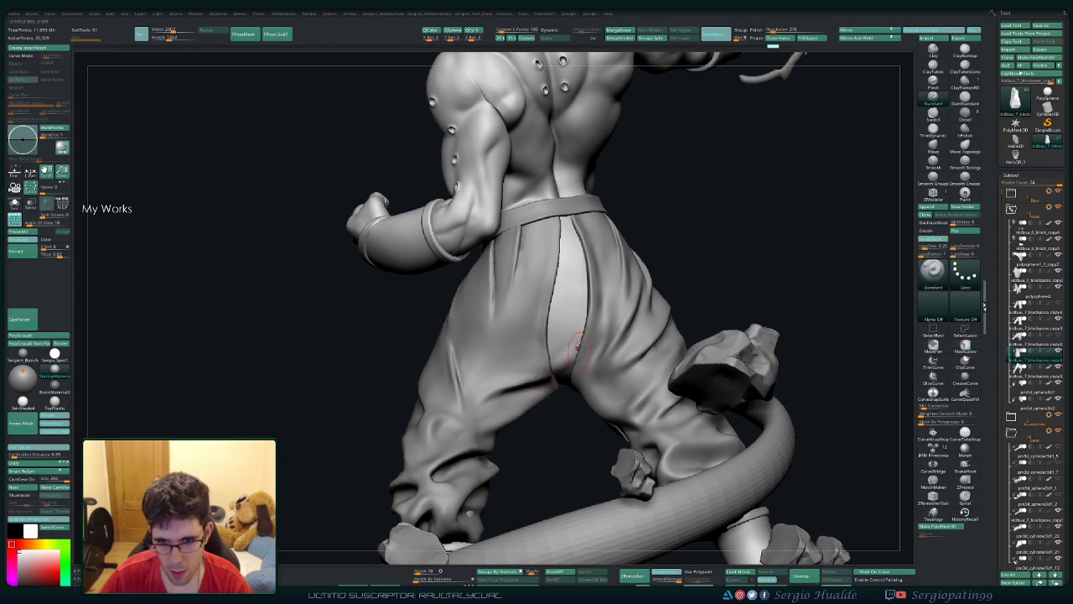
key(shift)
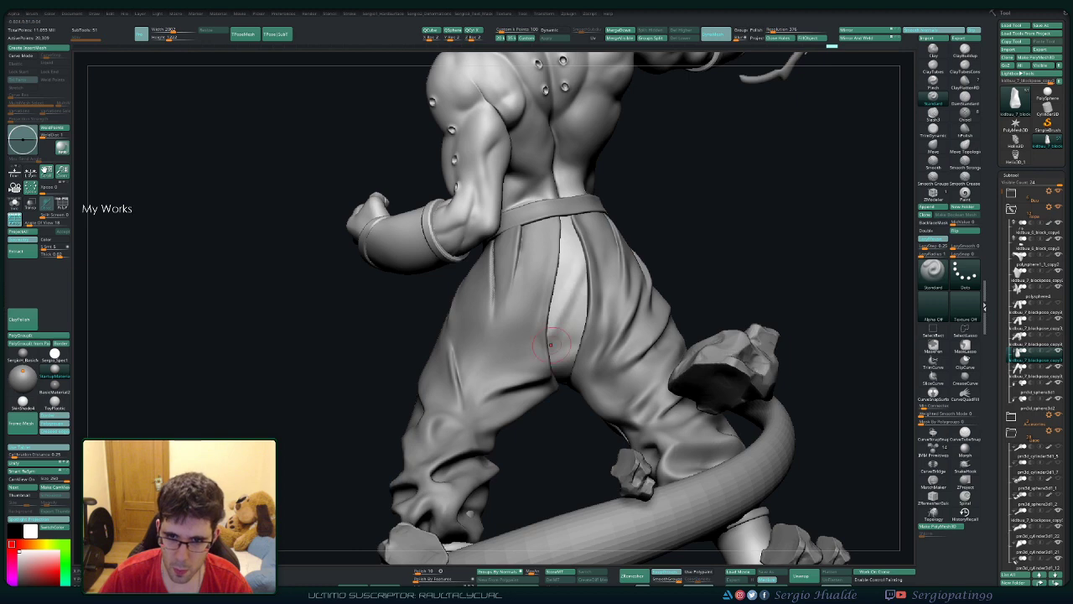
drag(573, 275, 543, 358)
key(shift)
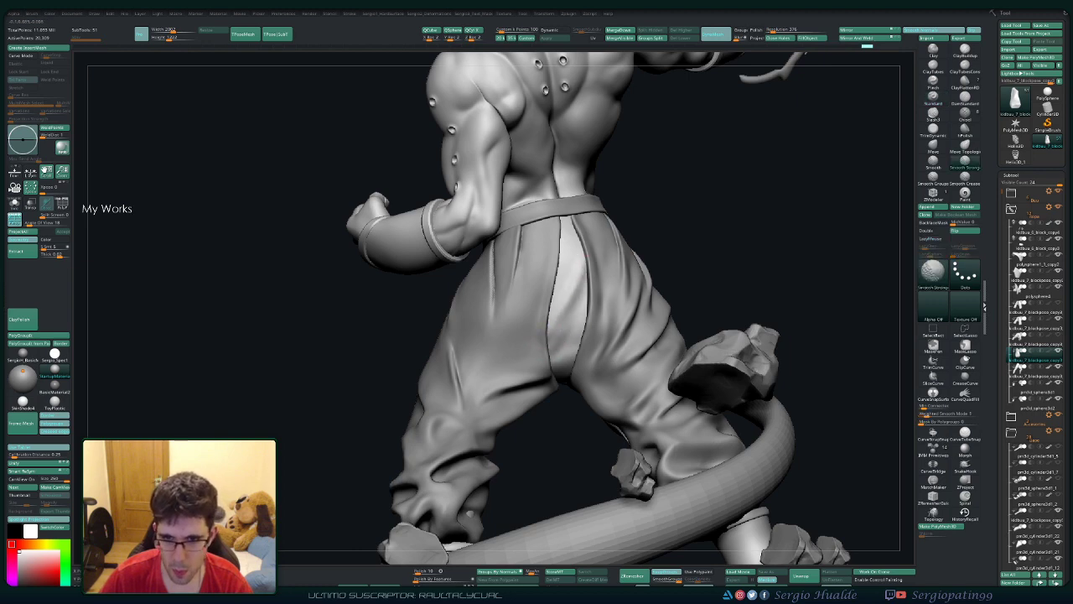
mouse_move(585, 252)
ctrl+right_down()
mouse_move(585, 339)
mouse_move(578, 328)
mouse_move(565, 342)
ctrl+right_up()
key(shift)
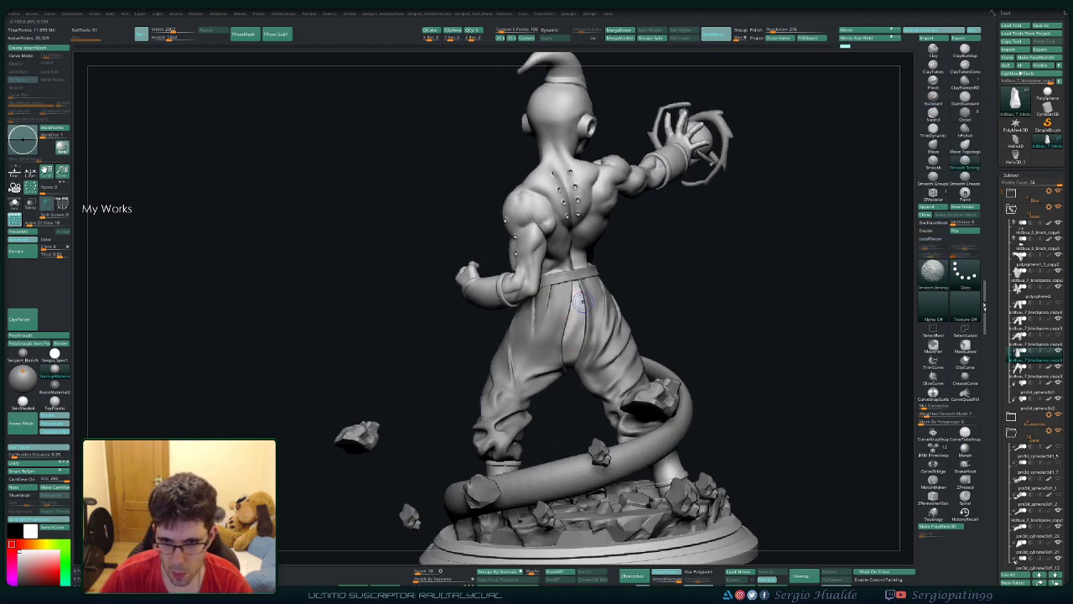
key(shift)
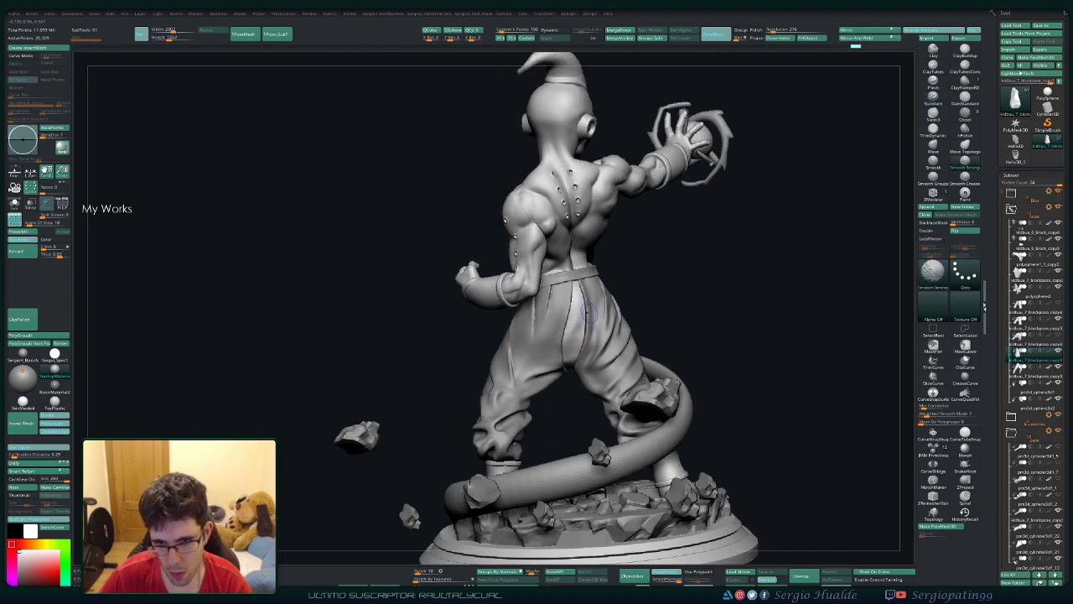
key(shift)
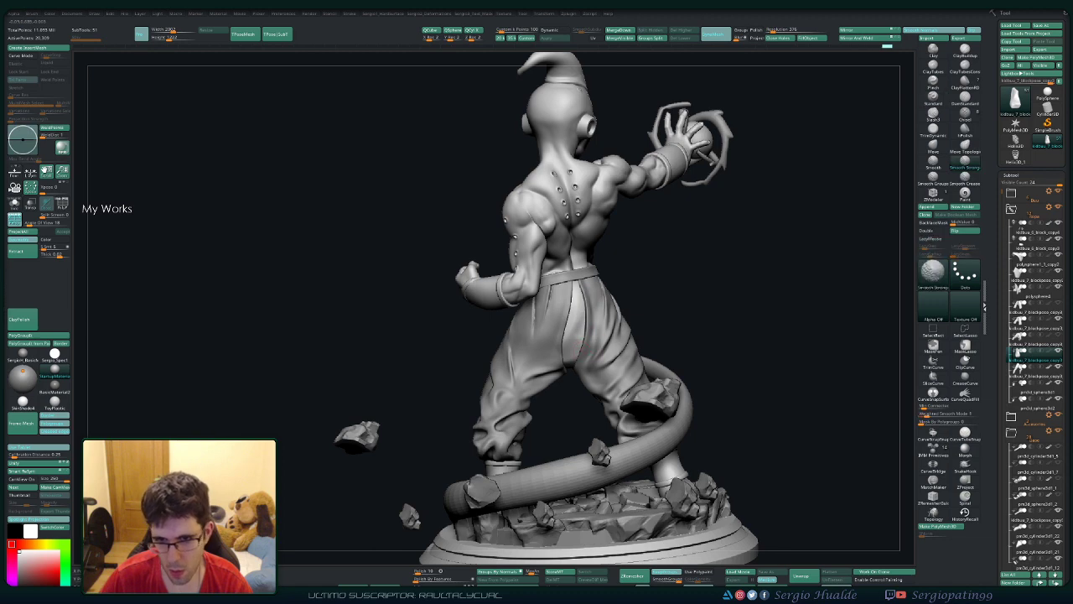
drag(804, 277, 587, 277)
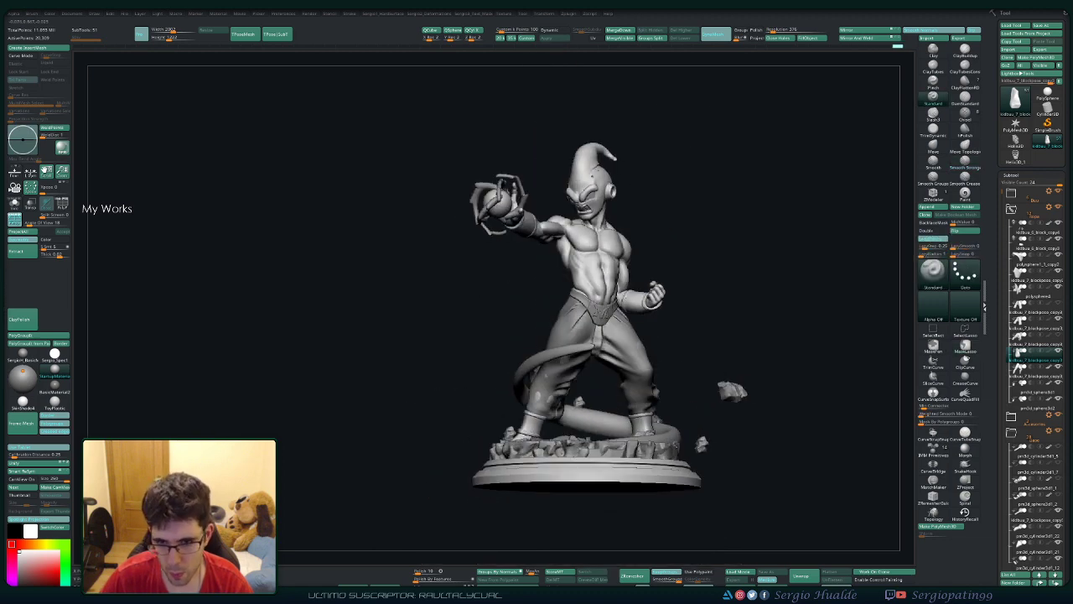
mouse_move(805, 277)
right_down()
mouse_move(755, 277)
mouse_move(804, 352)
mouse_move(805, 486)
mouse_move(616, 349)
right_up()
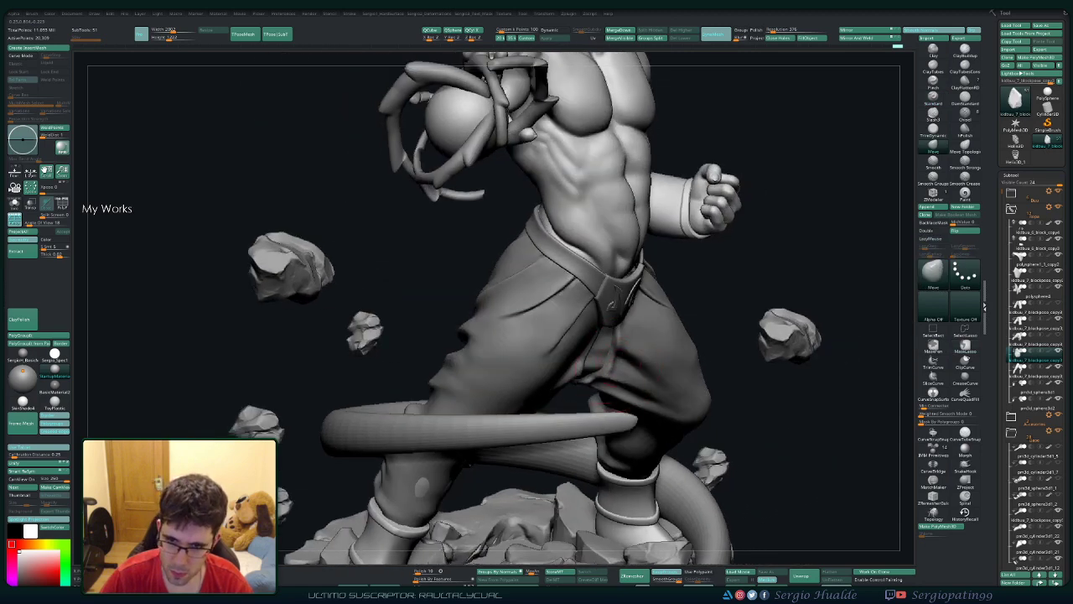
Step: Solo the trousers subtool and orbit to the trouser leg opening
ctrl+shift+click(617, 360)
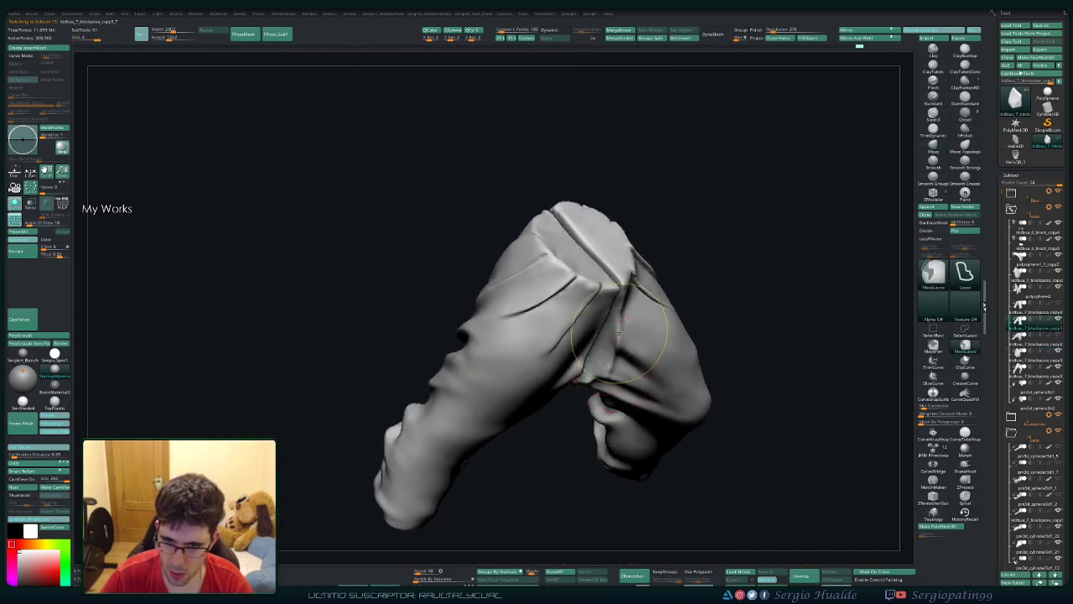
key(f)
right_drag(617, 365, 564, 326)
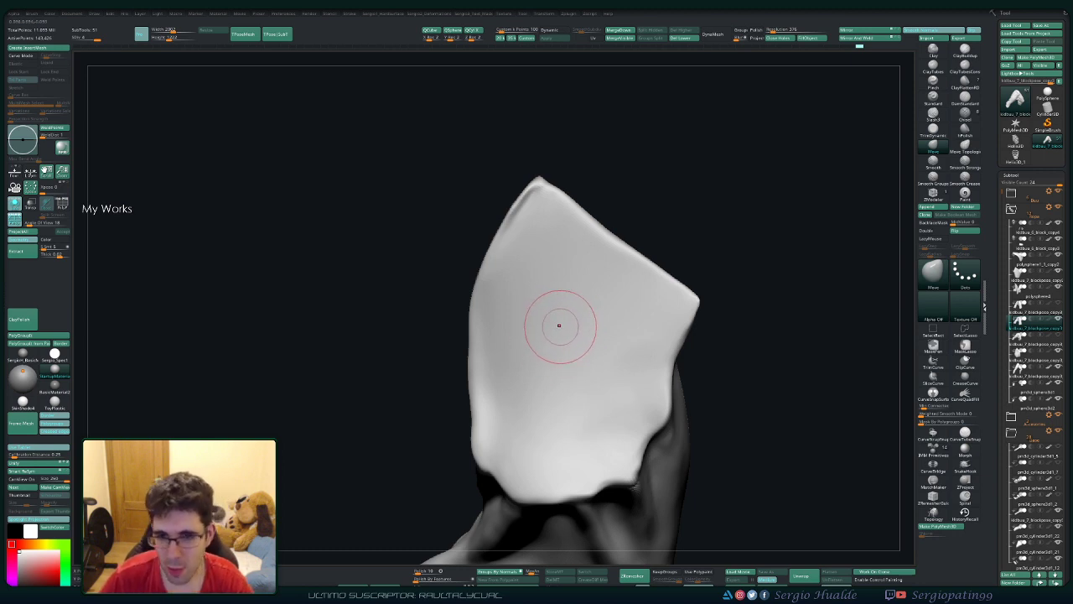
Step: Carve and reshape a groove along the cuff's left edge with Standard
right_drag(558, 325, 522, 293)
key(b)
key(s)
key(t)
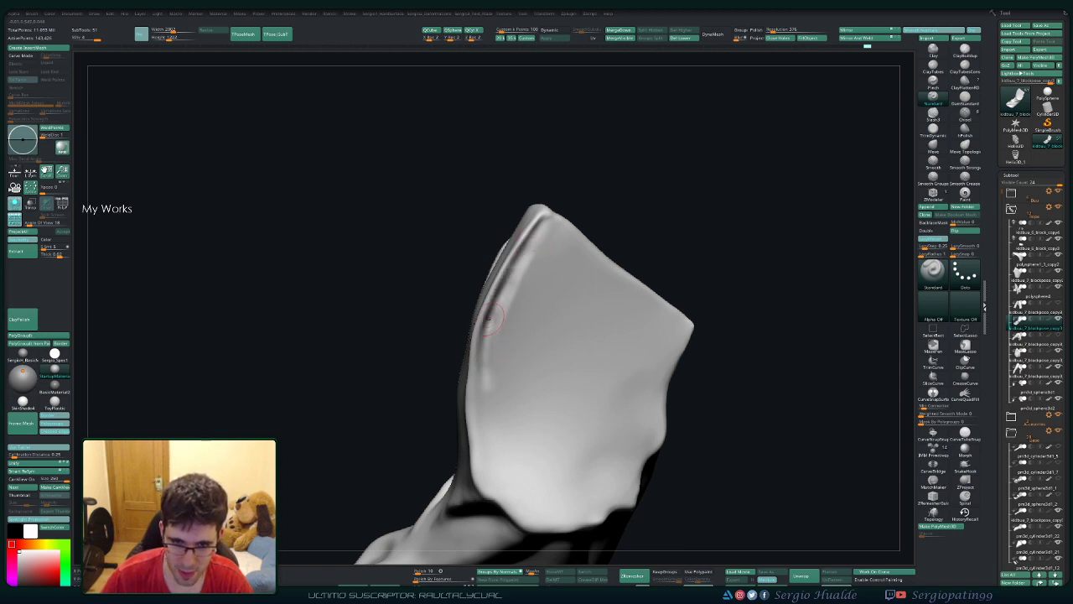
alt+right_drag(479, 412, 499, 352)
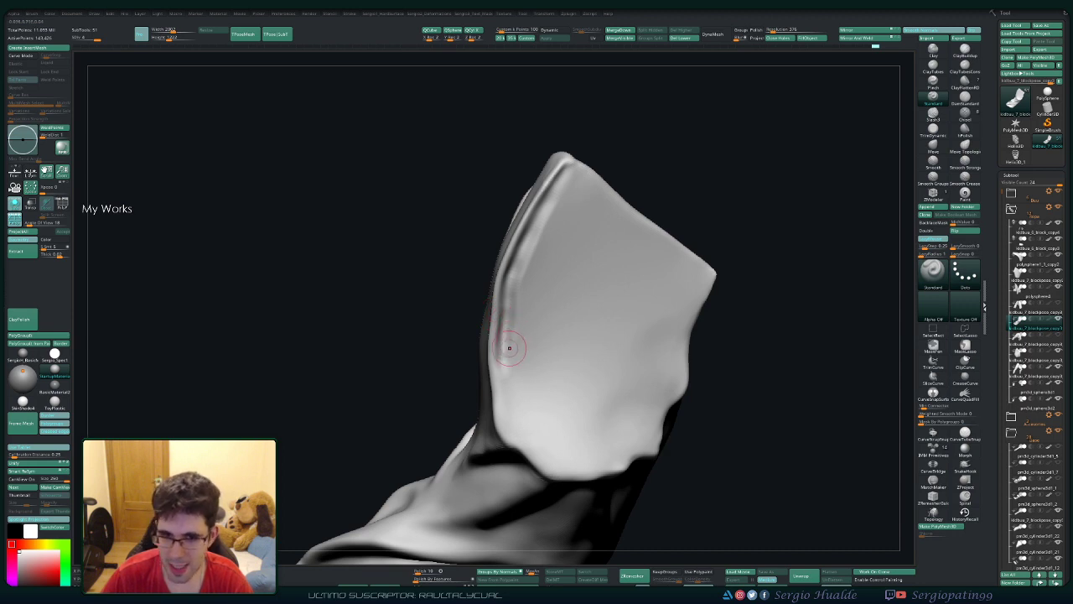
mouse_move(503, 330)
mouse_down()
mouse_move(517, 382)
mouse_move(509, 417)
mouse_move(527, 438)
mouse_up()
drag(506, 394, 501, 353)
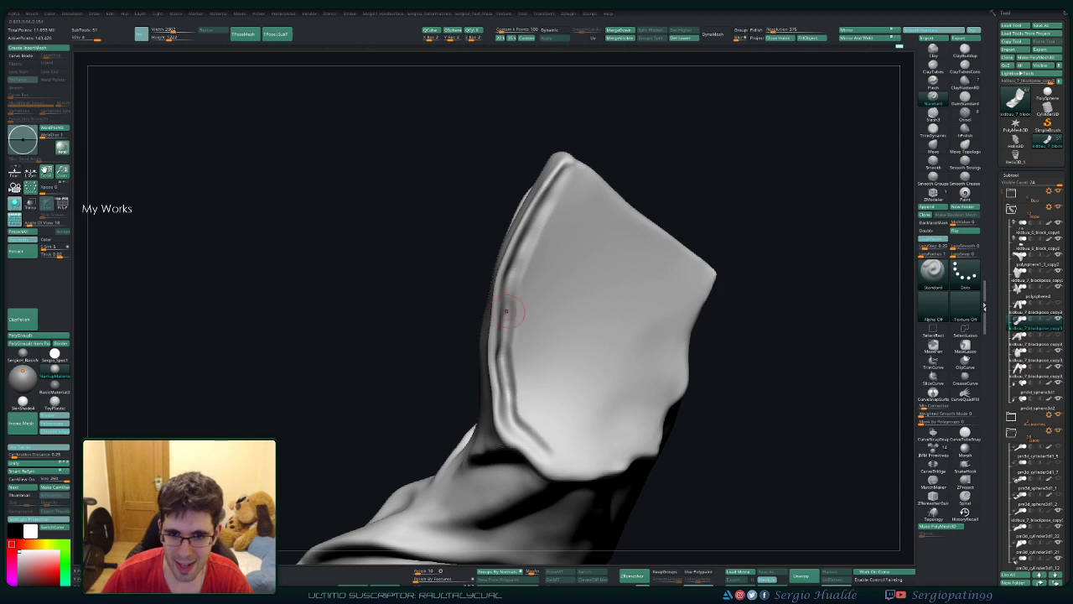
Step: Crease the cuff opening's lower edge and groove down its right edge
mouse_move(546, 318)
right_down()
mouse_move(575, 239)
mouse_move(640, 360)
mouse_move(593, 351)
mouse_move(522, 367)
right_up()
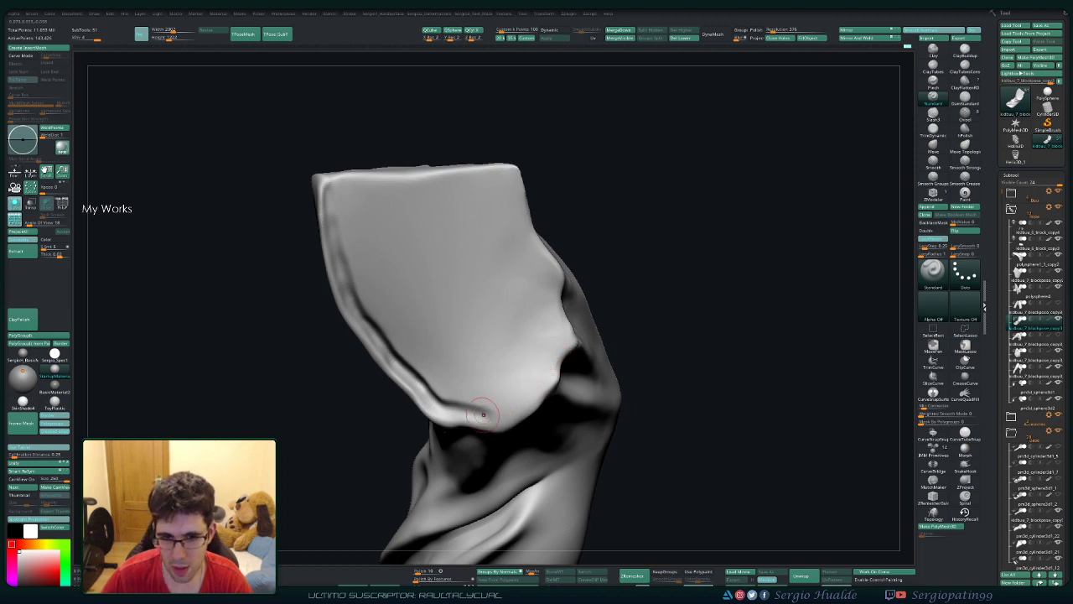
mouse_move(483, 414)
mouse_down()
mouse_move(515, 403)
mouse_move(470, 410)
mouse_move(530, 387)
mouse_move(513, 394)
mouse_move(553, 355)
mouse_move(524, 393)
mouse_move(522, 349)
mouse_up()
drag(513, 324, 526, 407)
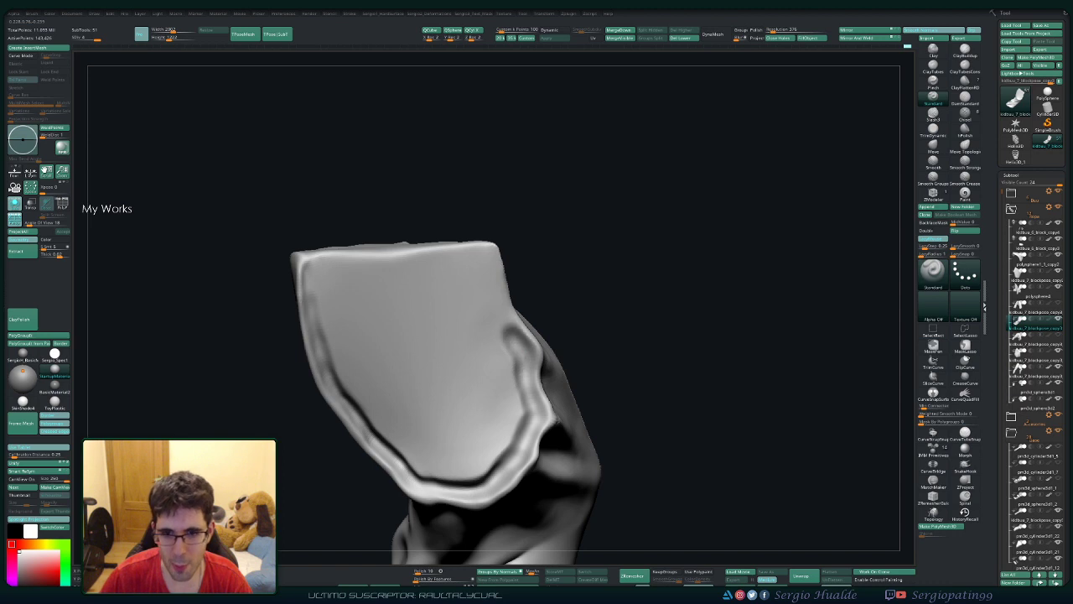
alt+drag(509, 330, 511, 368)
drag(484, 292, 507, 382)
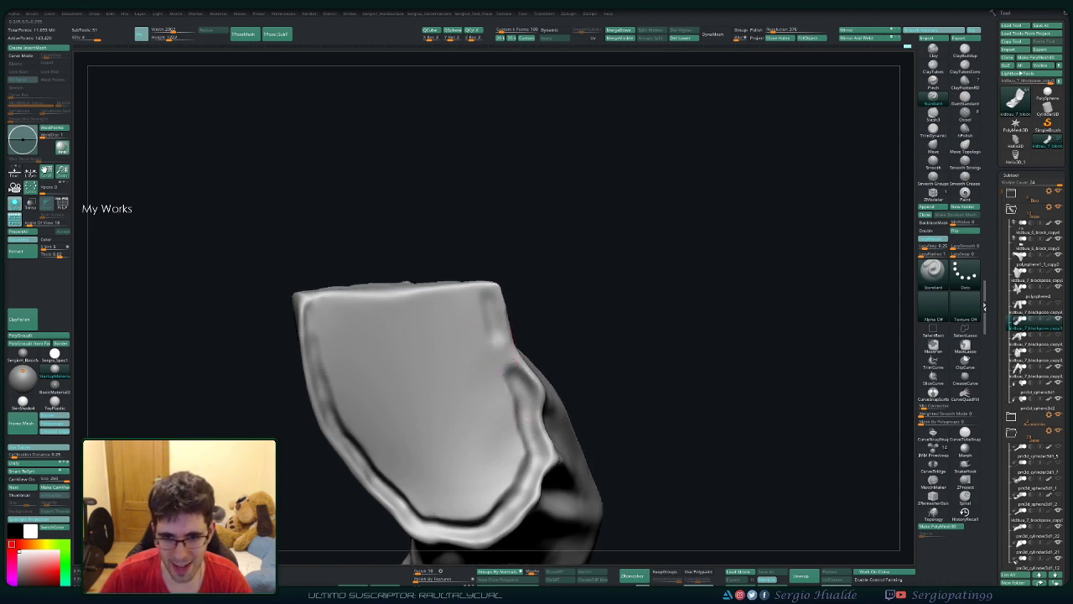
drag(490, 318, 520, 409)
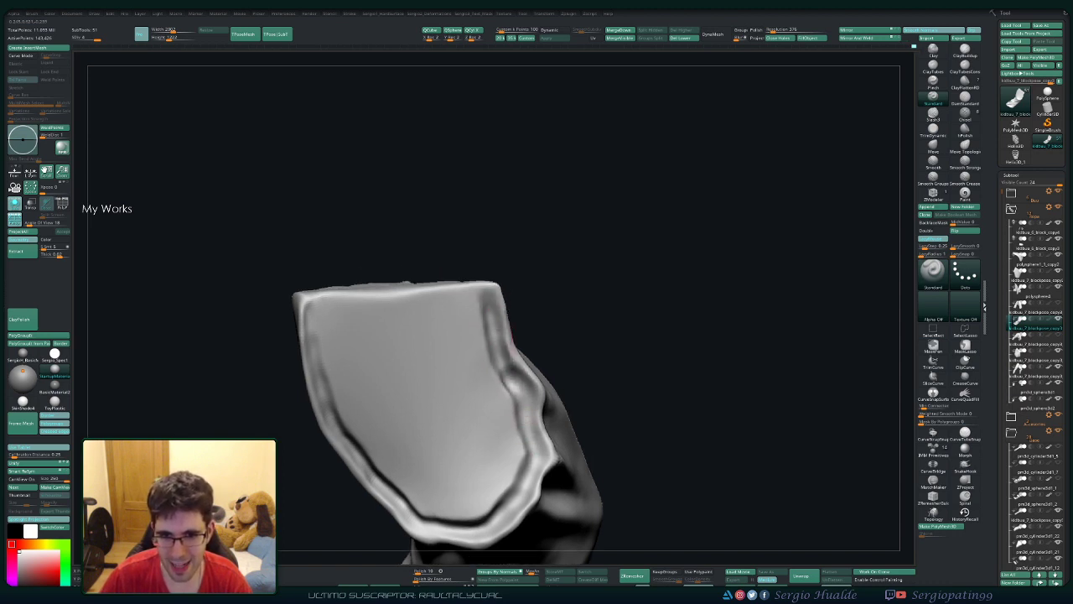
mouse_move(494, 347)
mouse_down()
mouse_move(532, 399)
mouse_move(533, 437)
mouse_up()
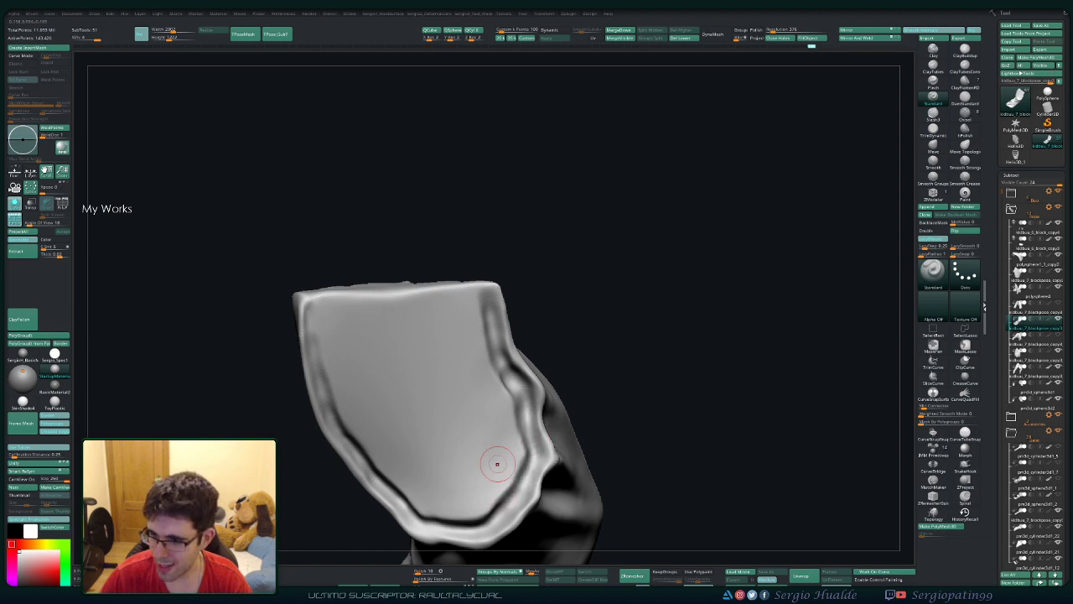
Step: Deepen the cuff's left-edge crease and crease its lower rim
right_drag(502, 354, 487, 356)
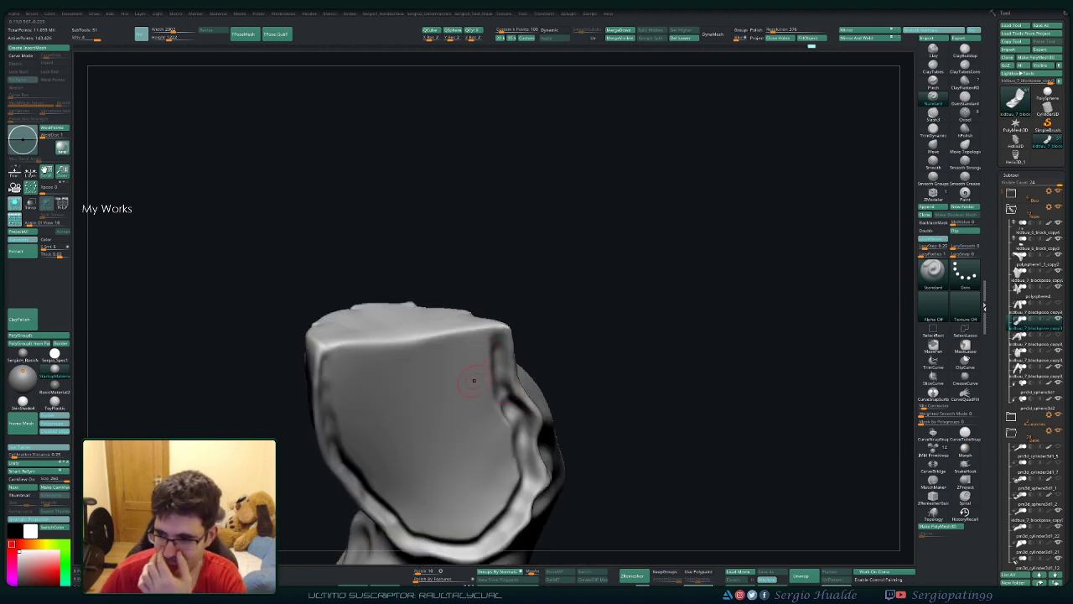
right_drag(487, 356, 476, 348)
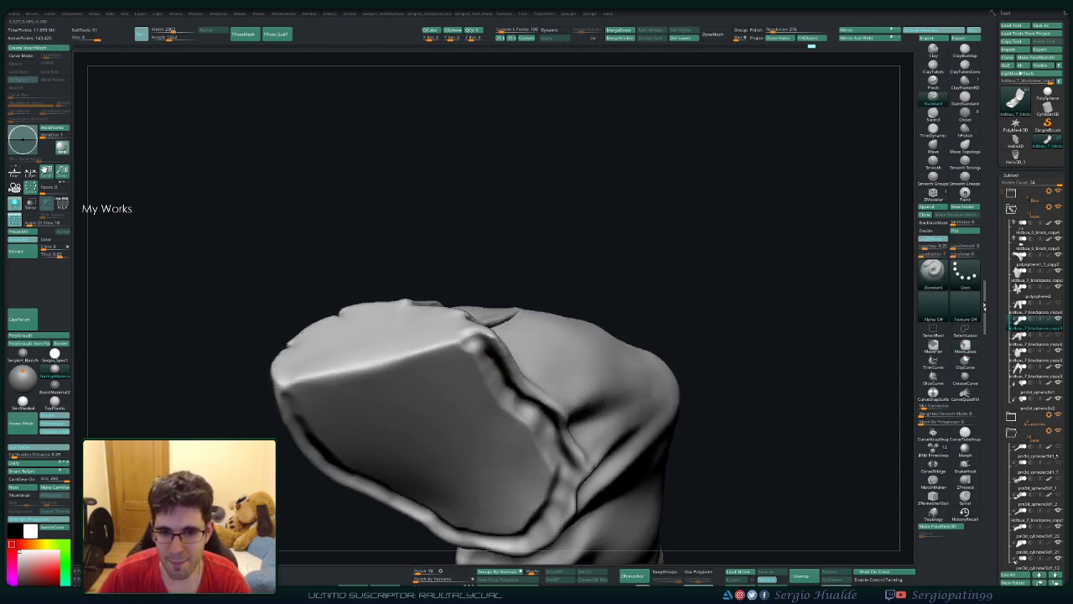
mouse_move(453, 340)
right_down()
mouse_move(366, 409)
mouse_move(342, 401)
right_up()
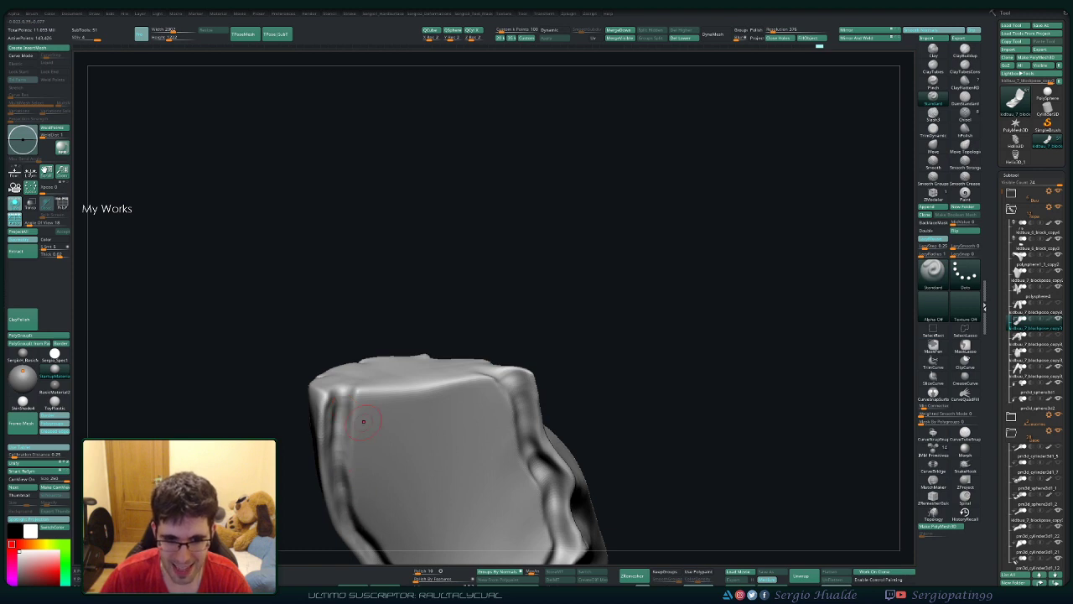
mouse_move(338, 458)
mouse_down()
mouse_move(342, 473)
mouse_move(477, 421)
mouse_up()
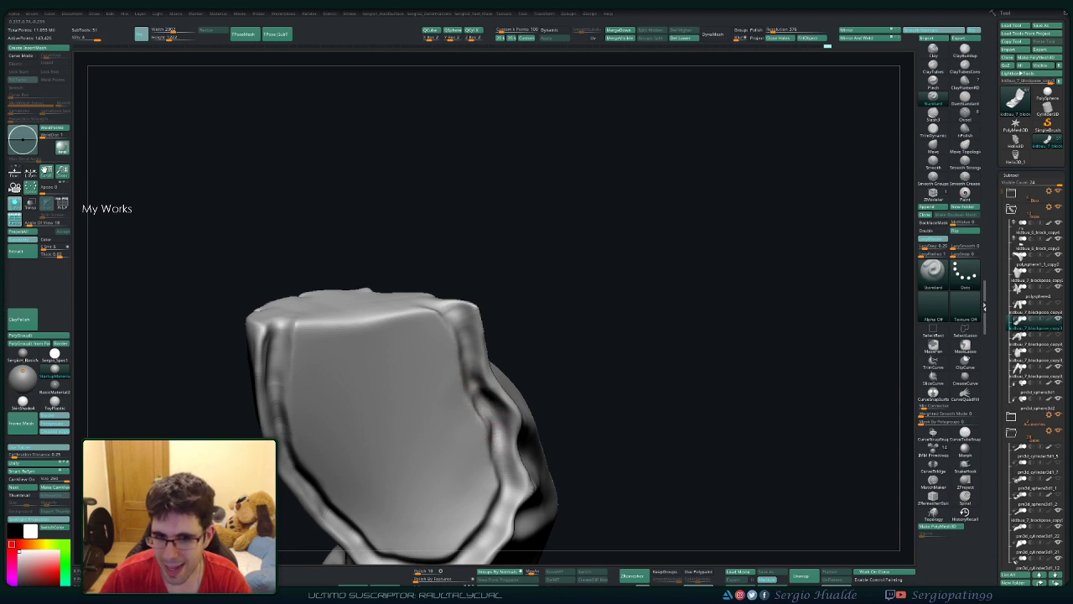
drag(503, 444, 506, 431)
drag(486, 476, 369, 493)
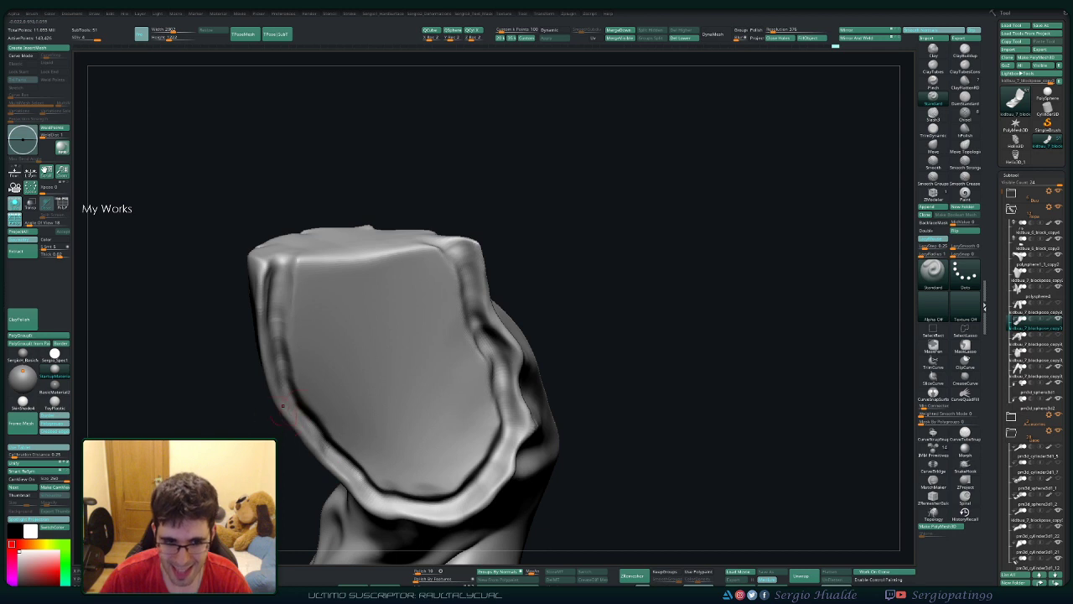
Step: Smooth the cuff's lower rim and zoom out to show the whole figure
mouse_move(283, 406)
mouse_down()
mouse_move(321, 412)
mouse_move(360, 486)
mouse_up()
key(shift)
drag(407, 513, 464, 467)
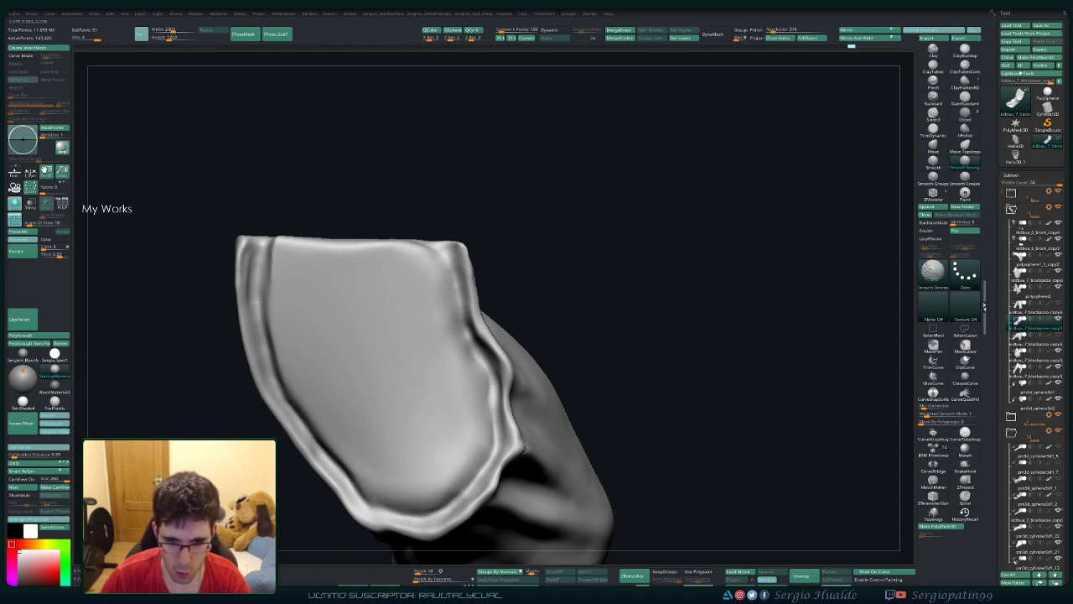
mouse_move(427, 461)
right_down()
mouse_move(383, 441)
mouse_move(402, 487)
right_up()
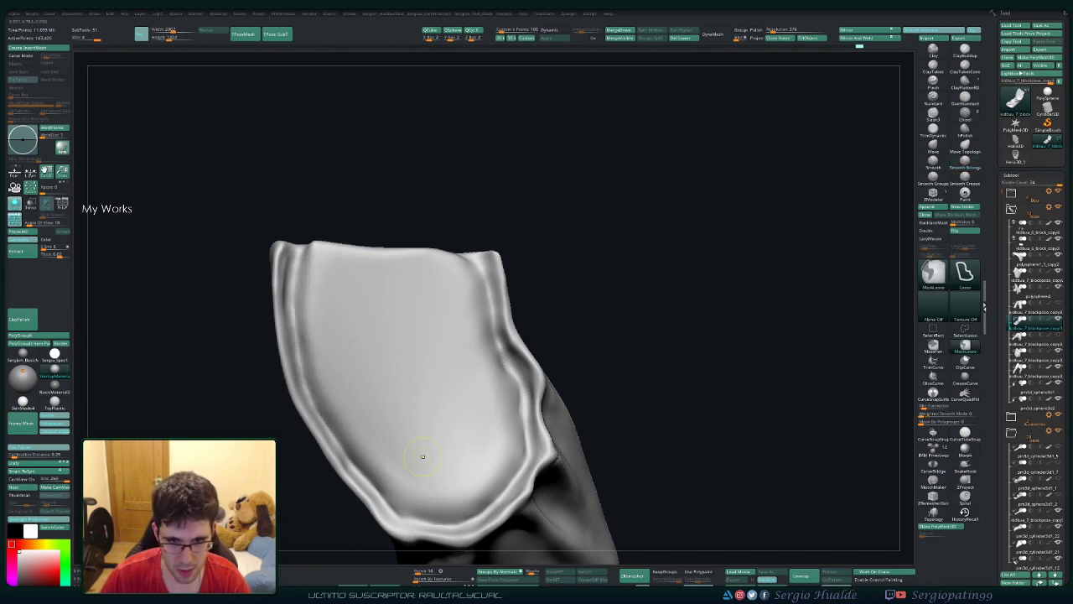
mouse_move(445, 453)
alt+right_down()
mouse_move(458, 451)
mouse_move(453, 386)
alt+right_up()
key(b)
key(m)
key(v)
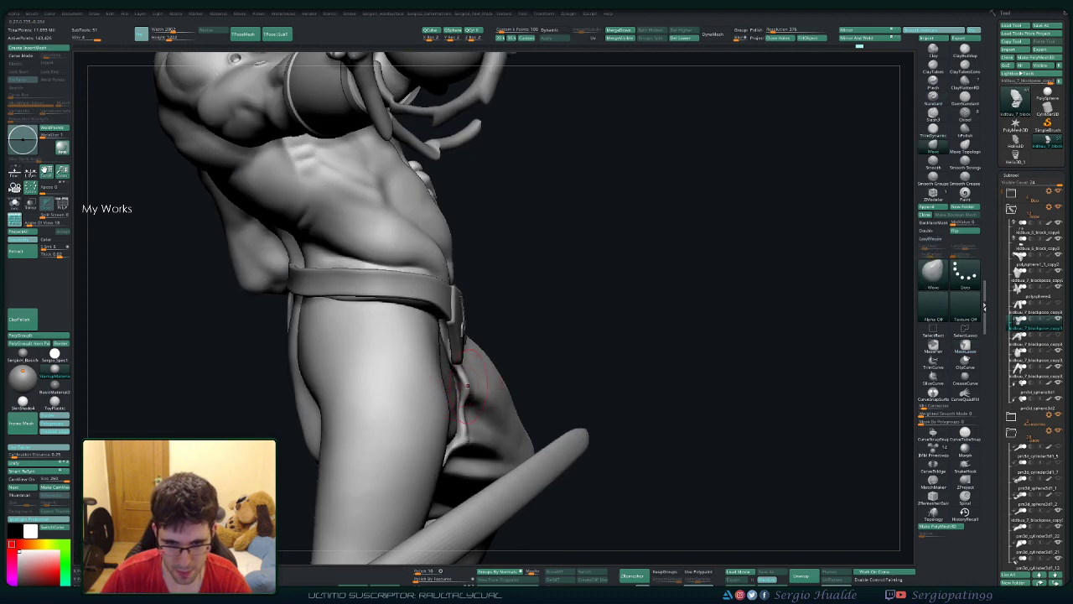
drag(453, 385, 460, 392)
right_drag(469, 384, 457, 353)
drag(471, 392, 459, 352)
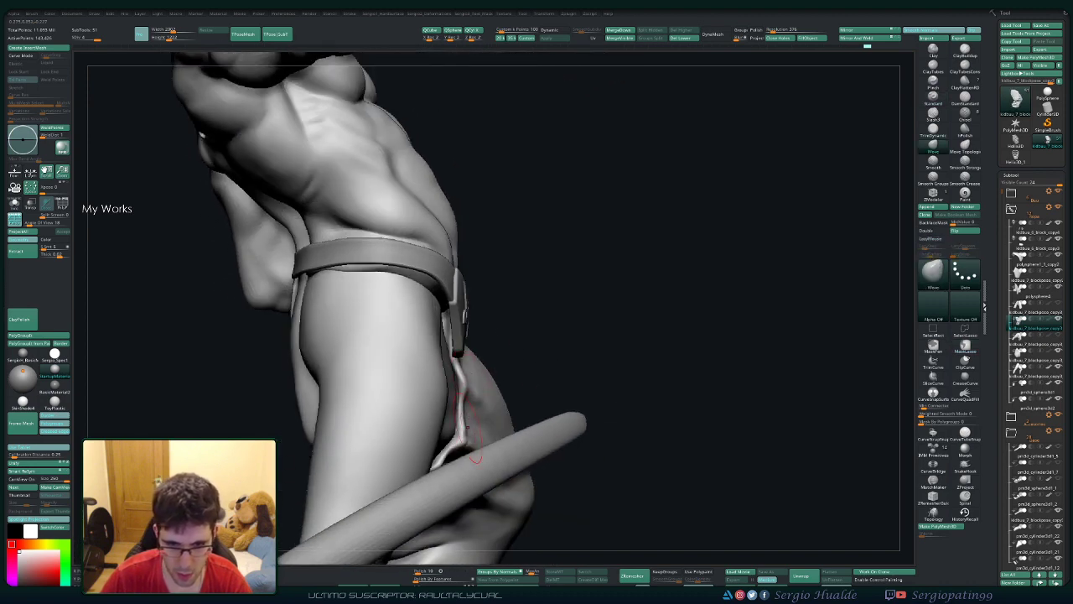
drag(474, 458, 475, 460)
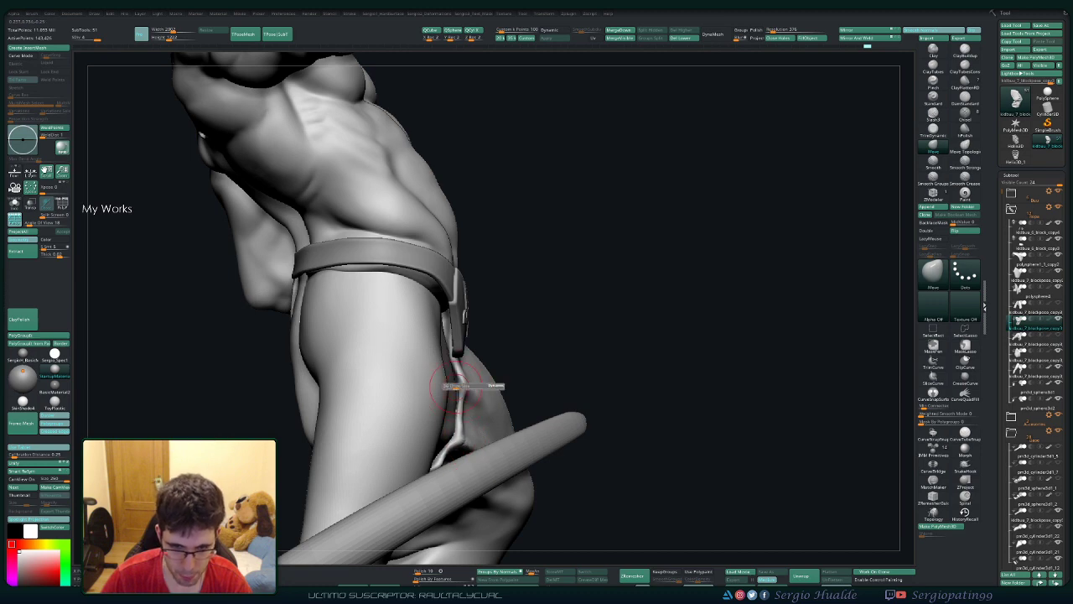
mouse_move(460, 382)
right_down()
mouse_move(476, 401)
mouse_move(352, 394)
mouse_move(251, 352)
mouse_move(348, 405)
mouse_move(359, 395)
right_up()
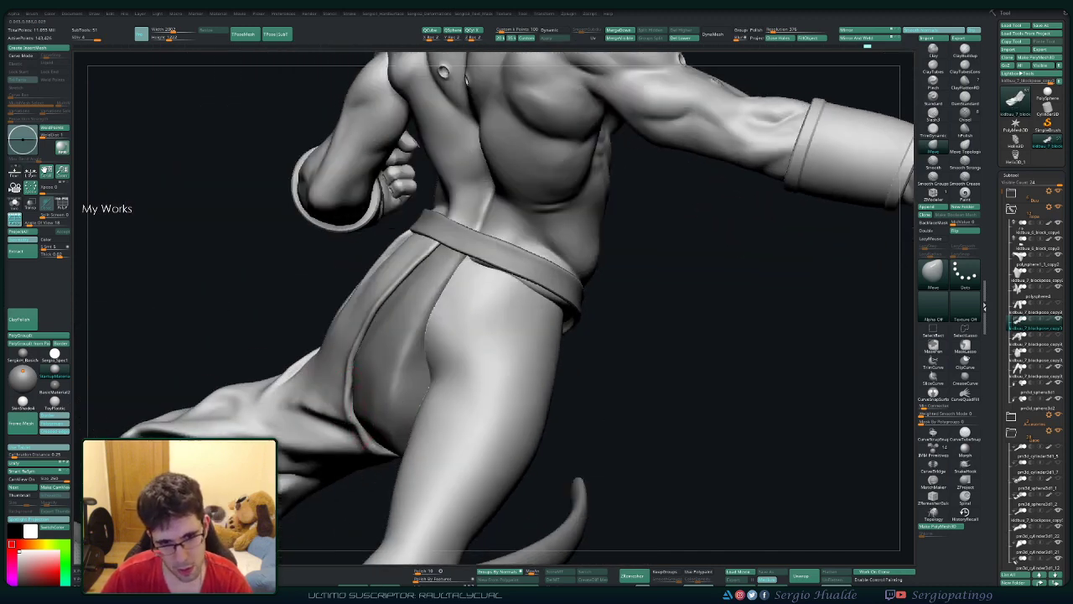
right_drag(382, 324, 350, 331)
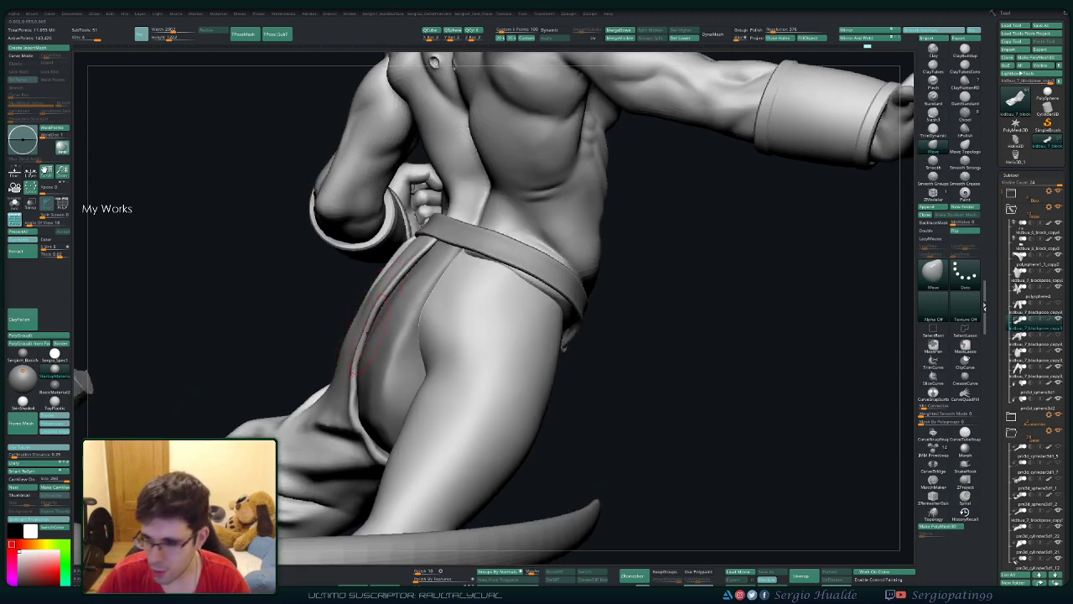
right_drag(364, 333, 351, 419)
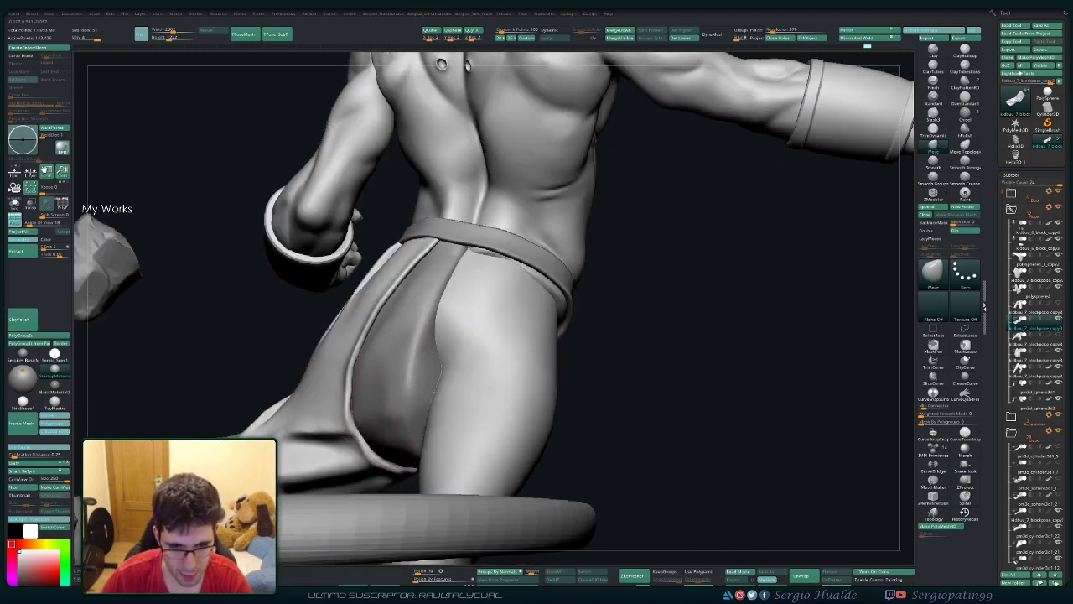
key(f)
mouse_move(385, 461)
right_down()
mouse_move(503, 400)
mouse_move(457, 410)
right_up()
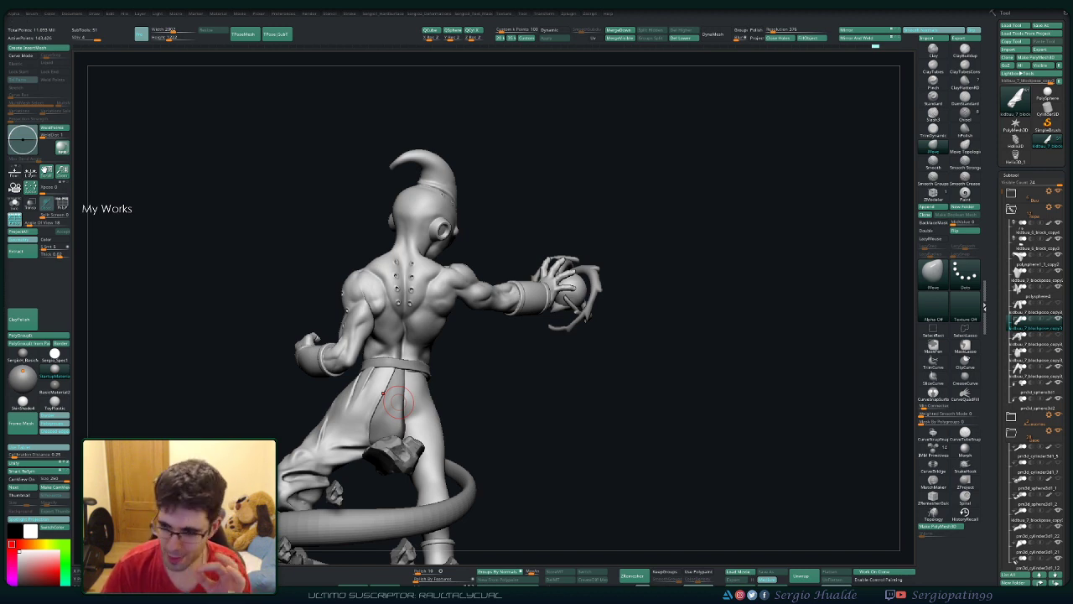
Step: Orbit to a front view and Solo the trouser leg subtool
drag(467, 405, 503, 401)
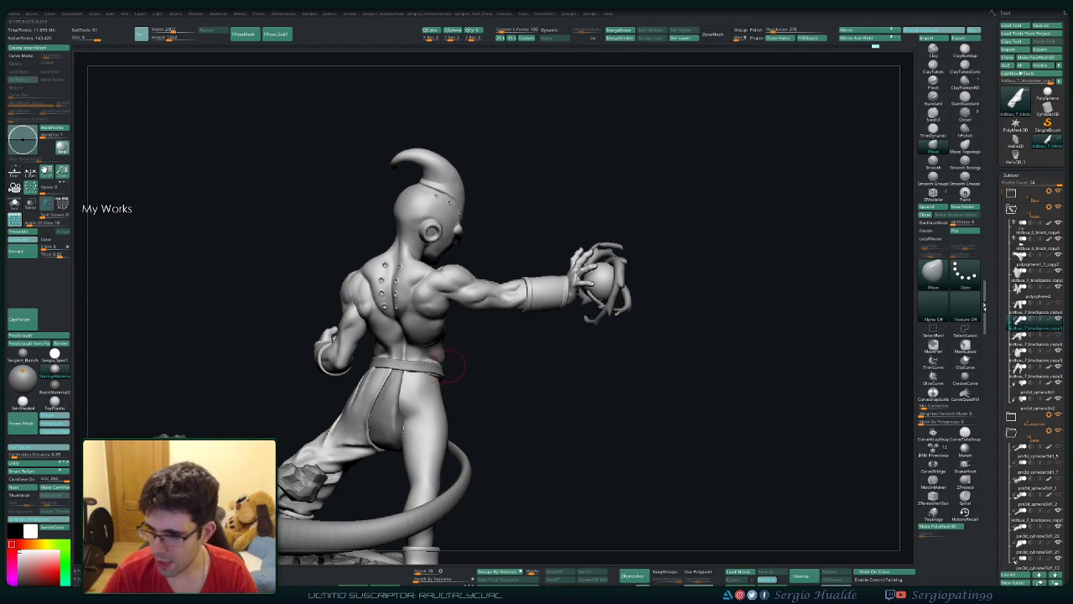
mouse_move(480, 384)
mouse_down()
mouse_move(433, 427)
mouse_move(437, 350)
mouse_move(461, 296)
mouse_up()
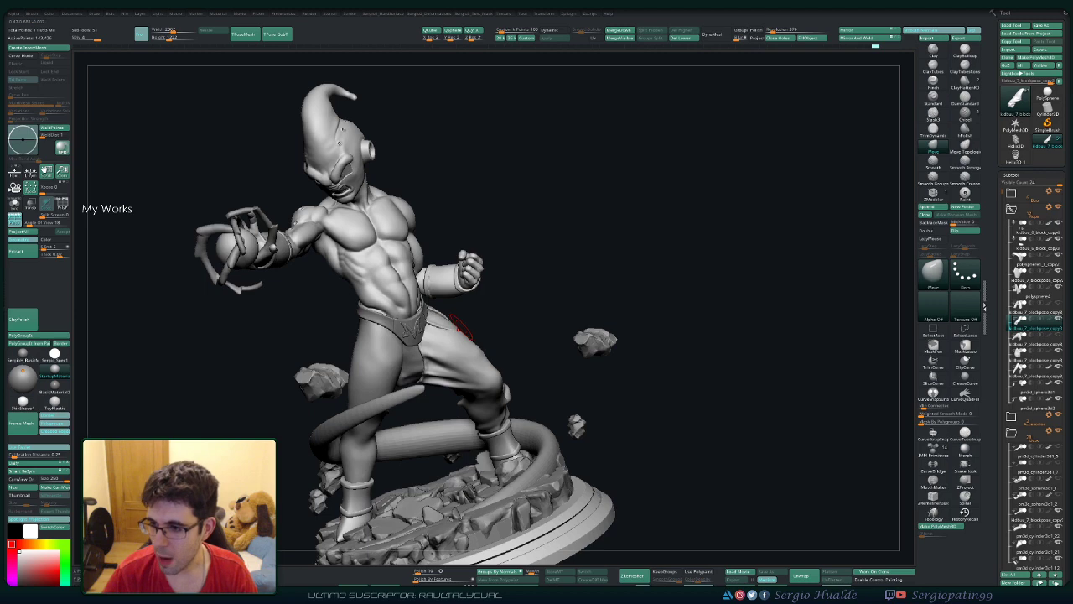
mouse_move(535, 326)
mouse_down()
mouse_move(435, 332)
mouse_move(435, 285)
mouse_move(491, 347)
mouse_move(539, 371)
mouse_move(587, 302)
mouse_up()
ctrl+shift+click(428, 318)
Step: With the Standard brush (BST), carve hem grooves down the cuff's left and lower-left edges
key(ctrl+shift)
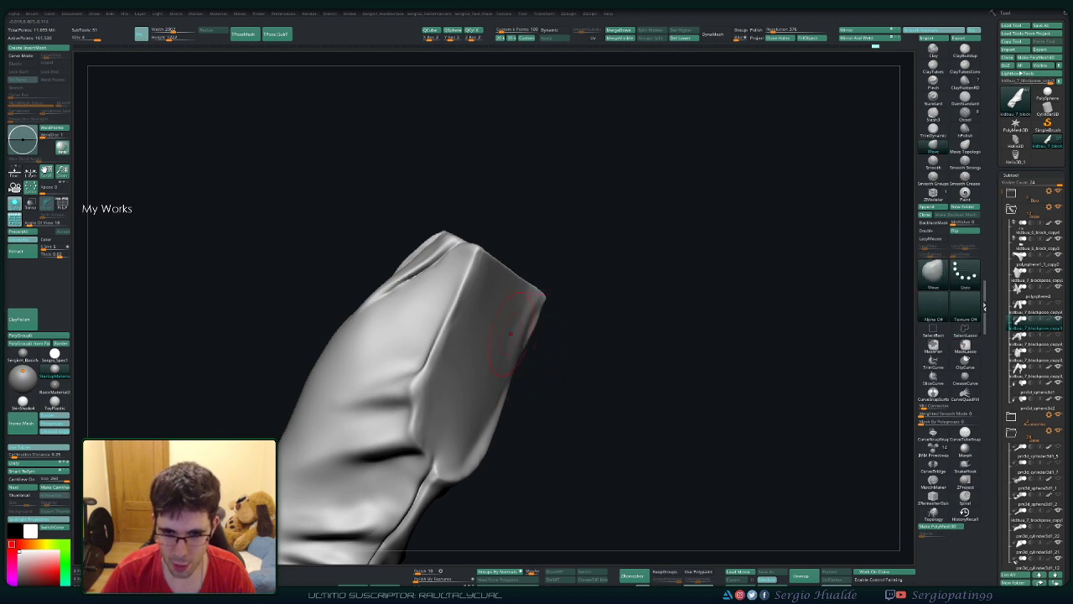
drag(570, 352, 637, 318)
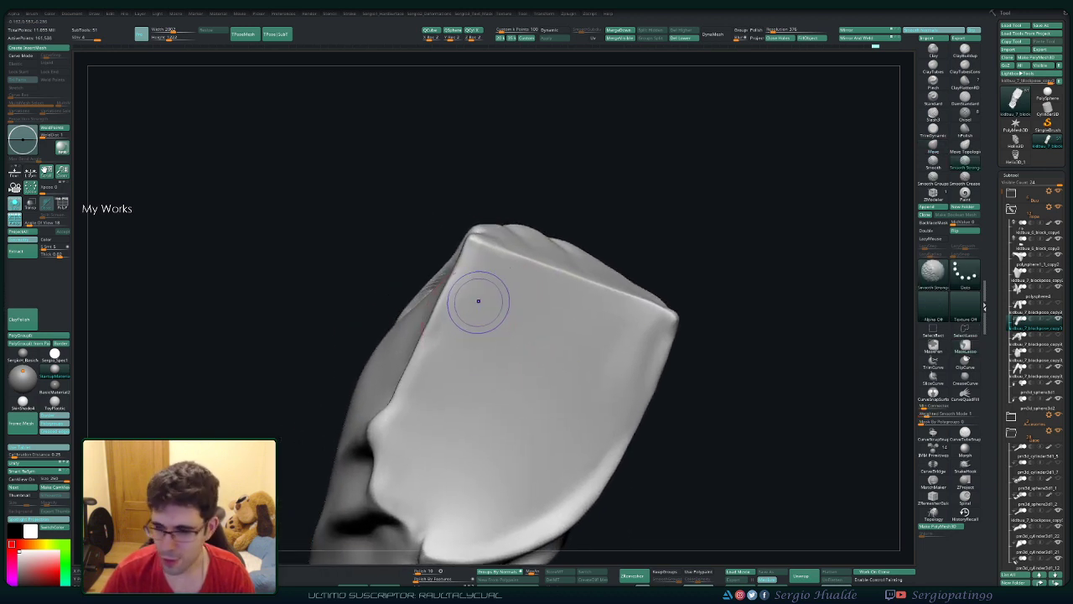
key(b)
key(s)
key(t)
drag(477, 277, 413, 409)
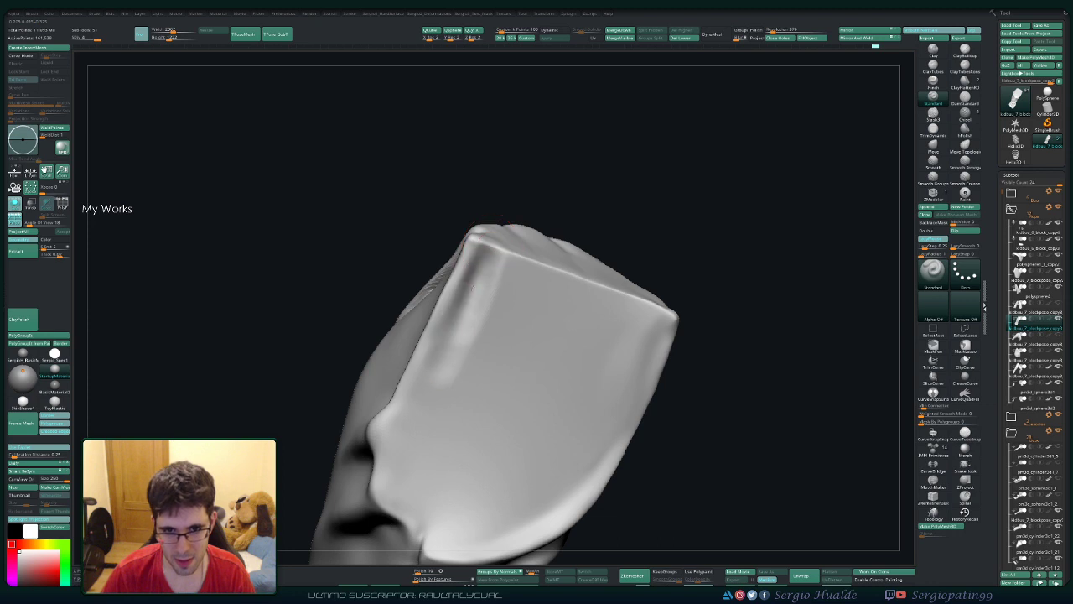
drag(476, 266, 409, 419)
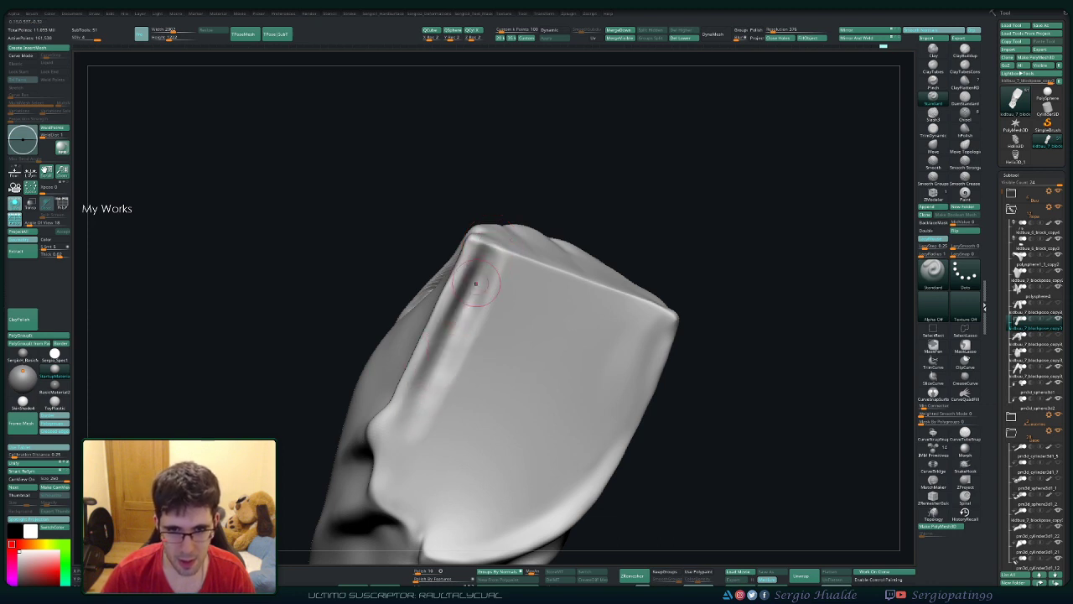
drag(482, 249, 415, 394)
drag(476, 285, 404, 432)
mouse_move(415, 369)
mouse_down()
mouse_move(391, 455)
mouse_move(392, 504)
mouse_move(401, 445)
mouse_up()
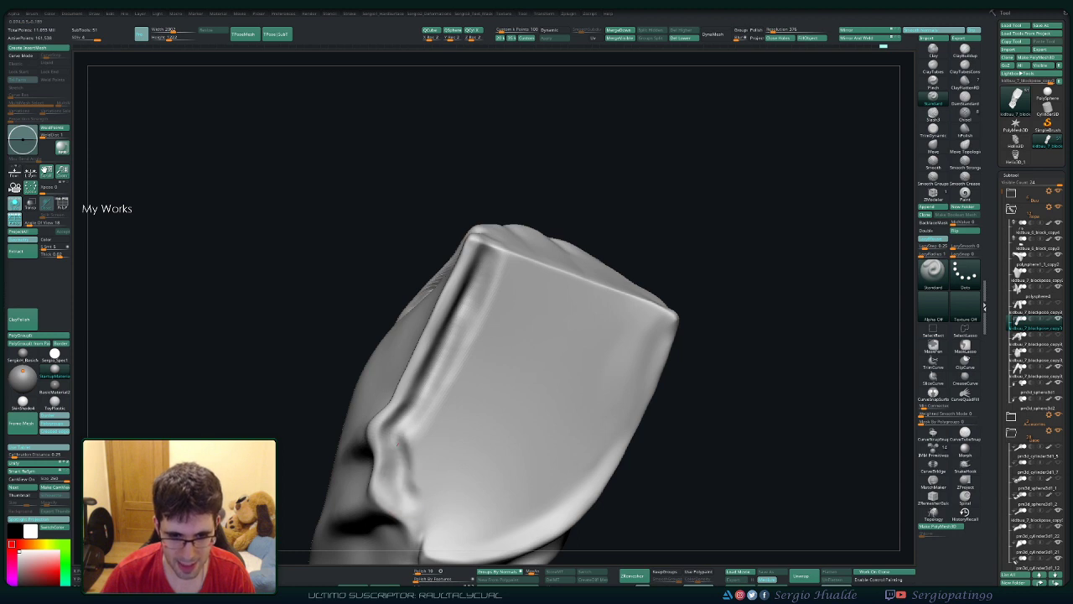
mouse_move(429, 373)
mouse_down()
mouse_move(400, 450)
mouse_move(407, 506)
mouse_move(444, 545)
mouse_move(437, 390)
mouse_up()
Step: Carve hem creases along the cuff's bottom and lower-right edges
mouse_move(400, 426)
mouse_down()
mouse_move(436, 469)
mouse_move(520, 459)
mouse_move(543, 442)
mouse_up()
drag(448, 467, 385, 415)
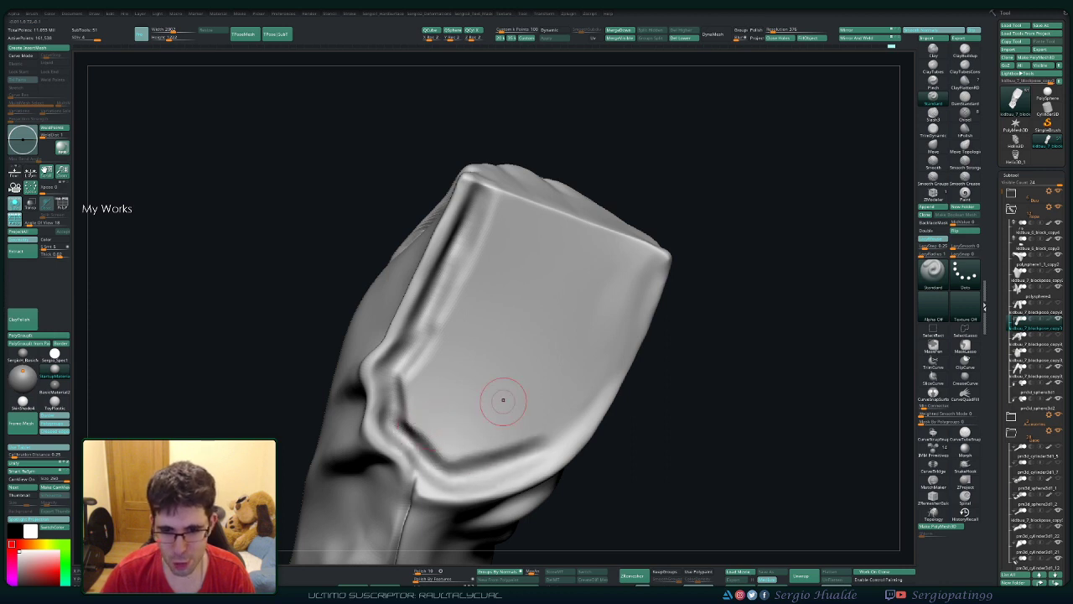
right_drag(578, 400, 529, 477)
mouse_move(529, 477)
mouse_down()
mouse_move(583, 389)
mouse_move(546, 453)
mouse_up()
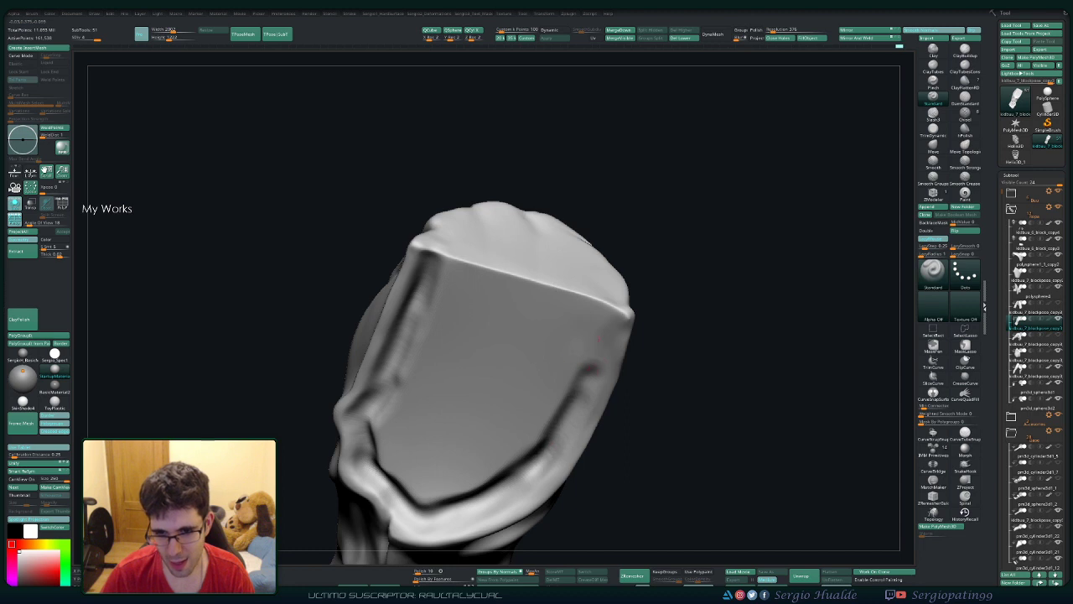
drag(593, 367, 566, 411)
mouse_move(551, 453)
mouse_down()
mouse_move(502, 491)
mouse_move(578, 398)
mouse_move(595, 352)
mouse_move(591, 306)
mouse_move(601, 340)
mouse_up()
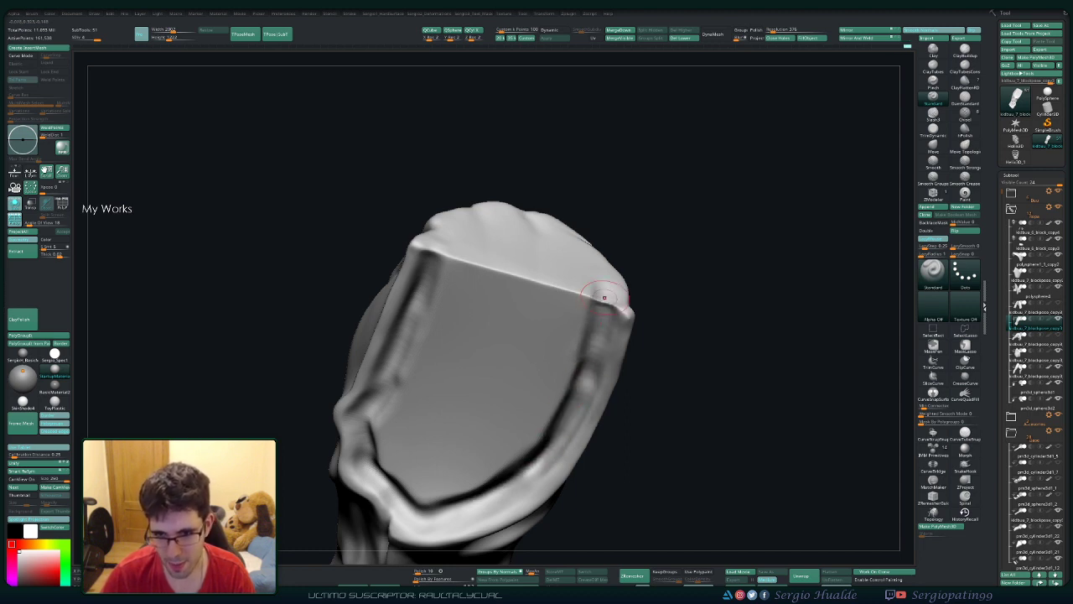
Step: Deepen the crease along the cuff's long bevelled top edge
mouse_move(603, 297)
right_down()
mouse_move(597, 327)
mouse_move(445, 251)
right_up()
right_drag(415, 302, 429, 279)
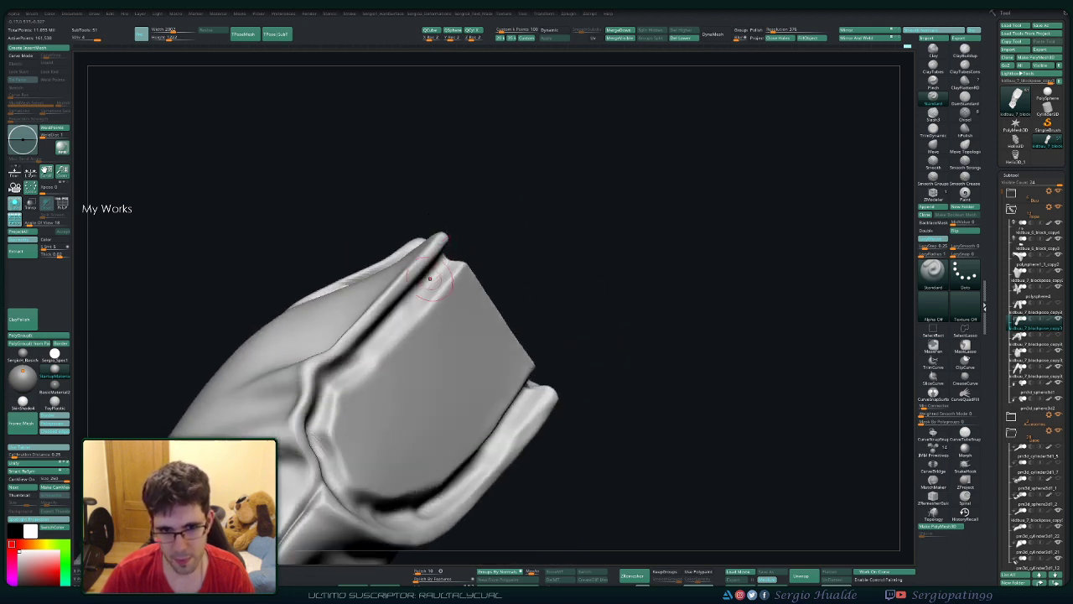
drag(429, 279, 325, 410)
right_drag(336, 421, 370, 294)
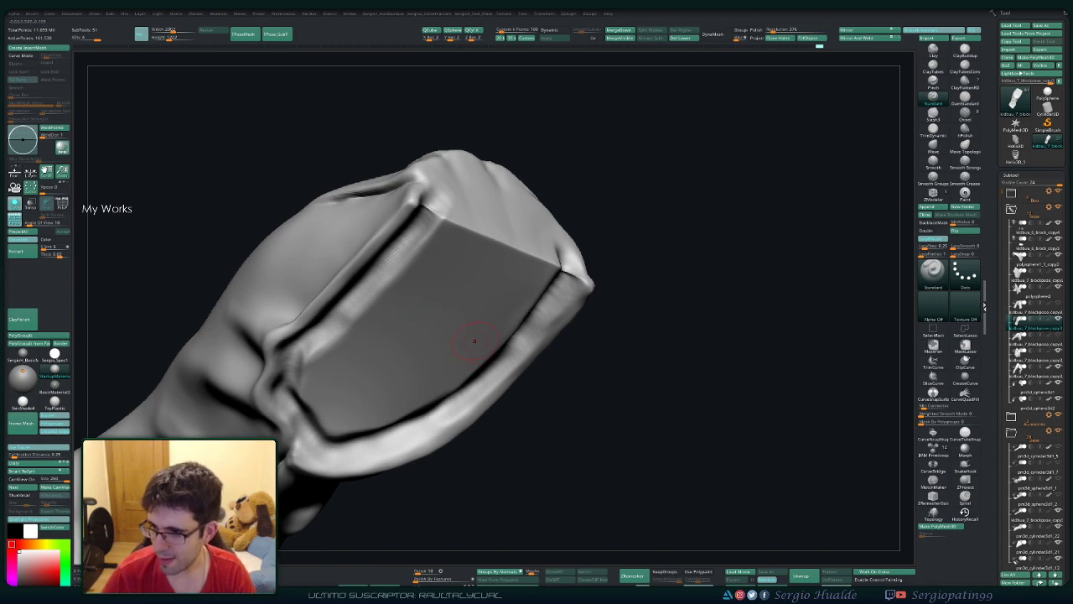
right_drag(481, 337, 529, 233)
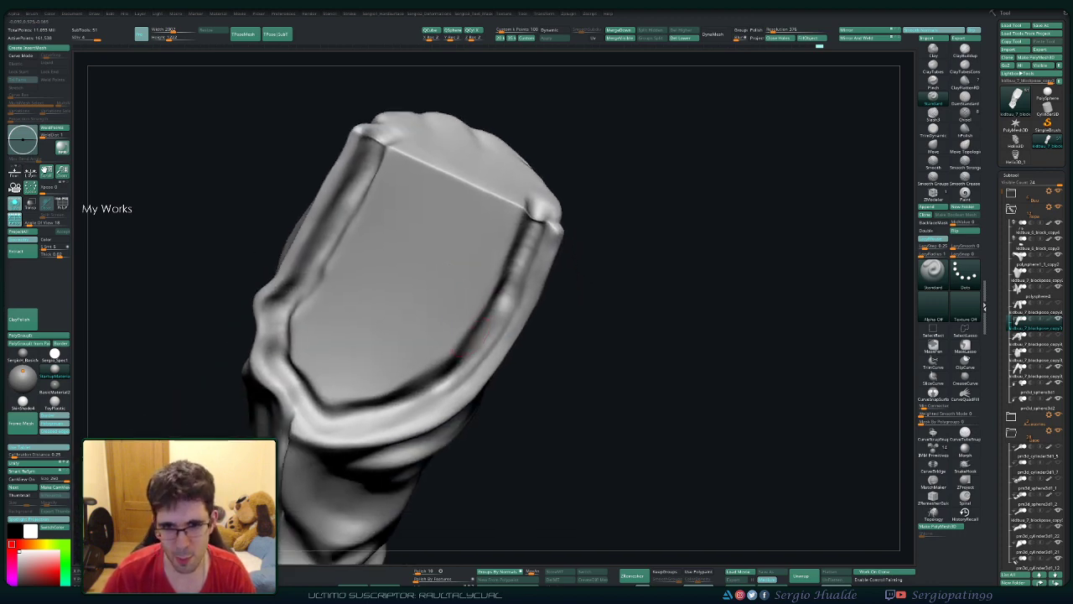
Step: Smooth the cuff rim's front face with Smooth Stronger, then turn Solo off
key(shift)
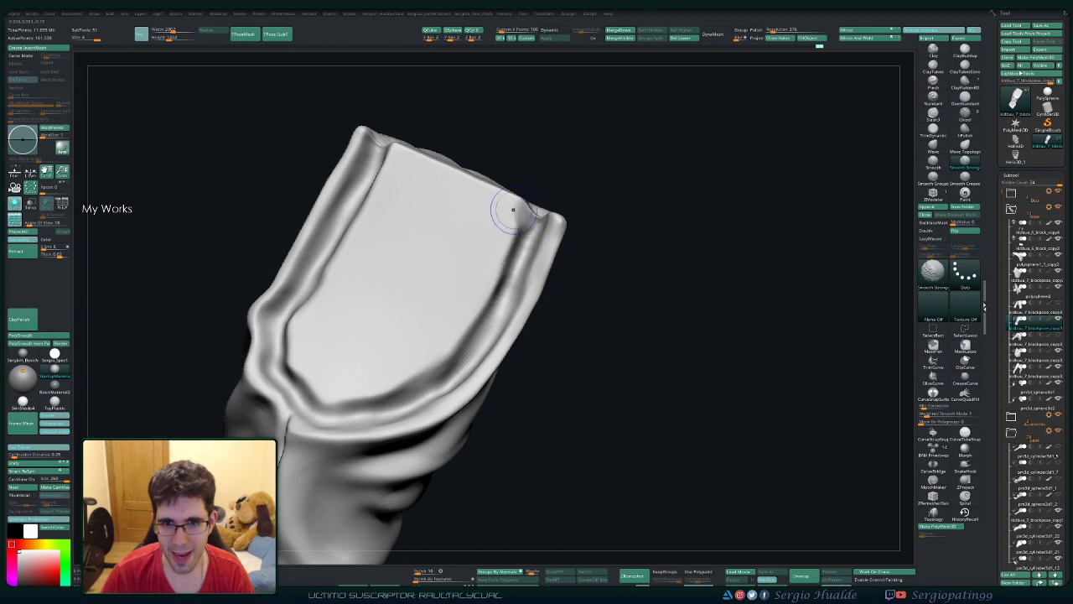
mouse_move(503, 211)
right_down()
mouse_move(523, 290)
mouse_move(386, 218)
mouse_move(364, 249)
mouse_move(366, 228)
right_up()
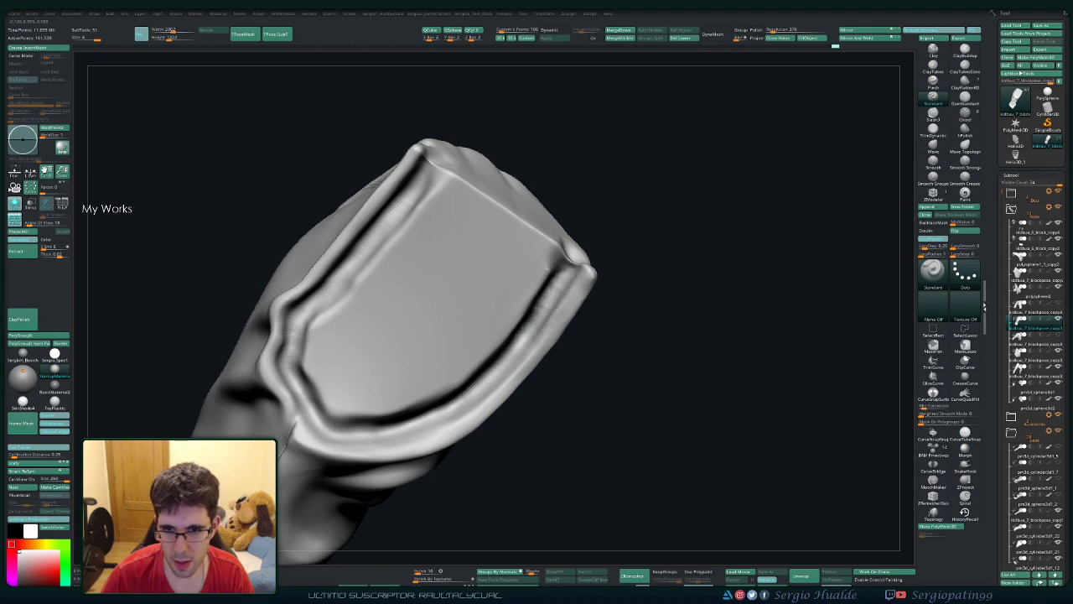
mouse_move(546, 303)
right_down()
mouse_move(574, 277)
mouse_move(417, 239)
mouse_move(431, 244)
right_up()
mouse_move(431, 244)
shift+mouse_down()
mouse_move(335, 314)
mouse_move(461, 382)
mouse_move(553, 252)
shift+mouse_up()
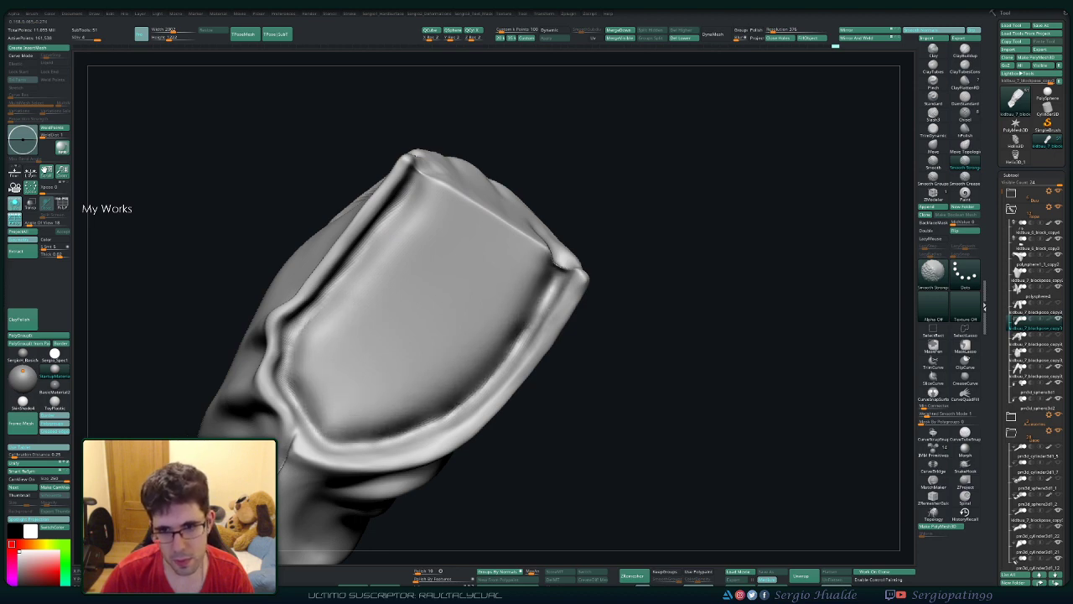
mouse_move(503, 361)
alt+right_down()
mouse_move(469, 394)
mouse_move(474, 373)
mouse_move(436, 394)
alt+right_up()
ctrl+shift+click(470, 393)
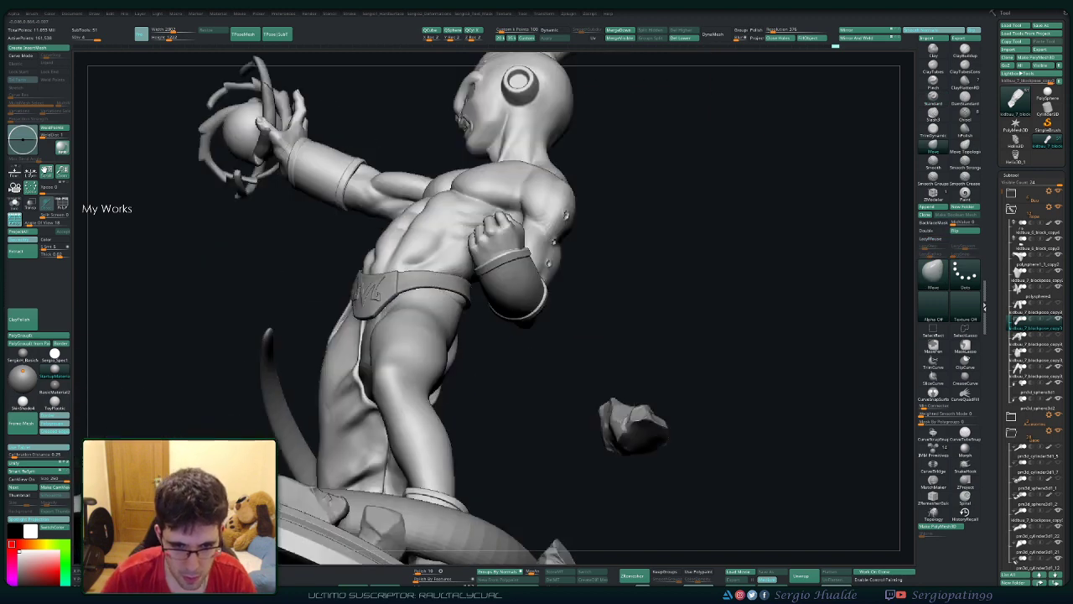
Step: Solo the trouser leg again and zoom in on the cuff's top ridge
alt+right_drag(377, 377, 378, 369)
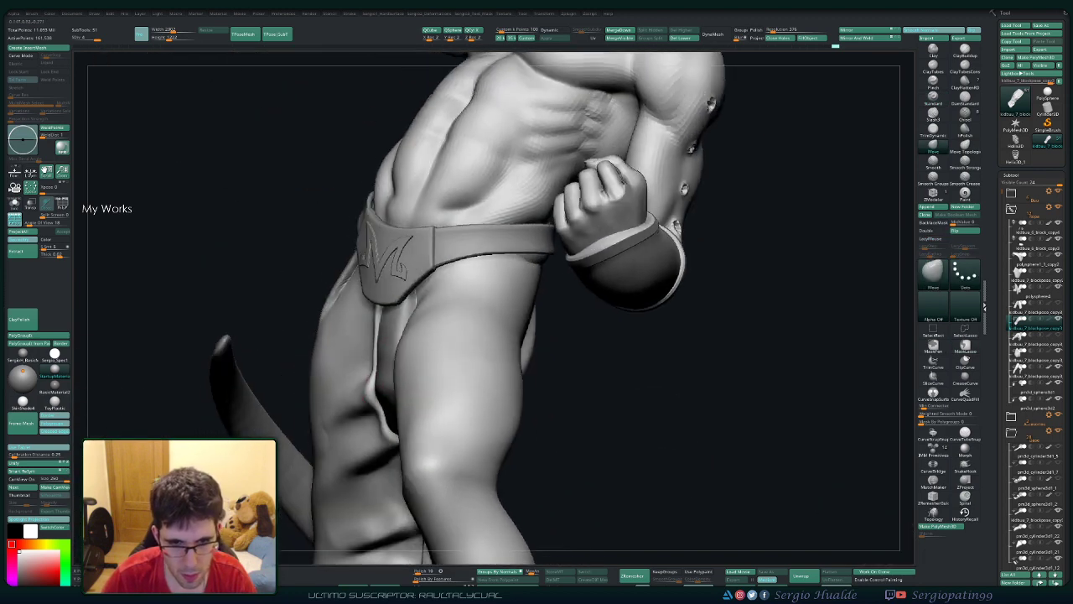
drag(377, 368, 373, 394)
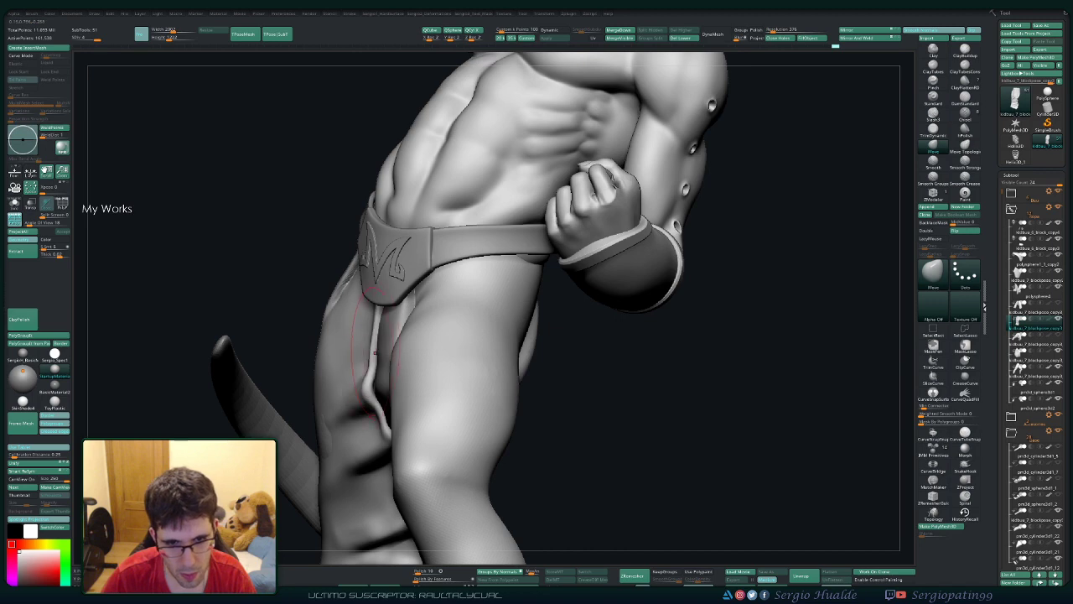
ctrl+shift+click(363, 385)
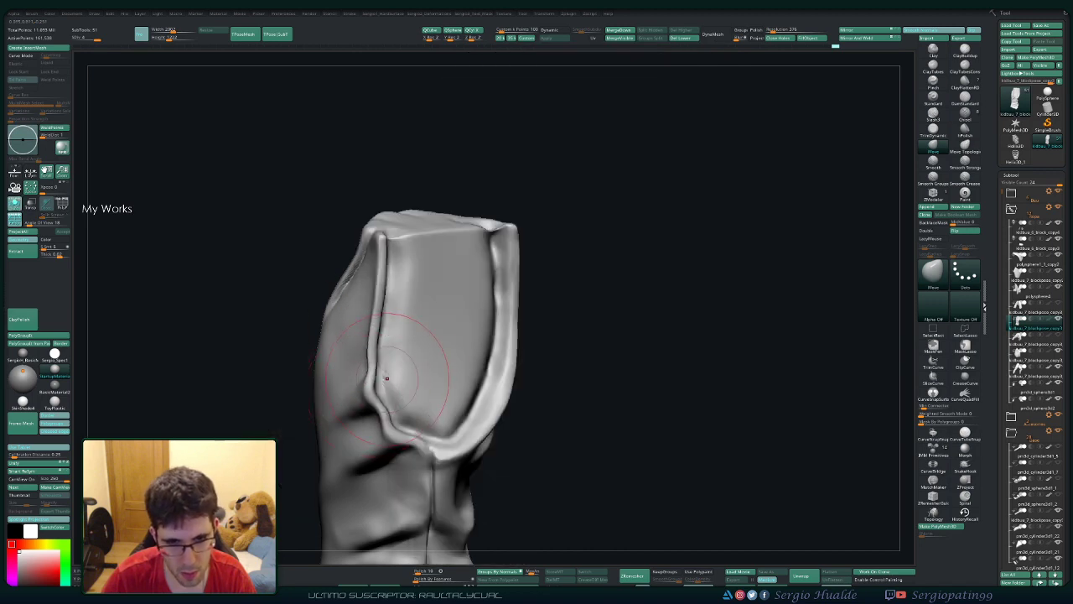
mouse_move(369, 369)
right_down()
mouse_move(395, 330)
mouse_move(395, 310)
mouse_move(414, 325)
right_up()
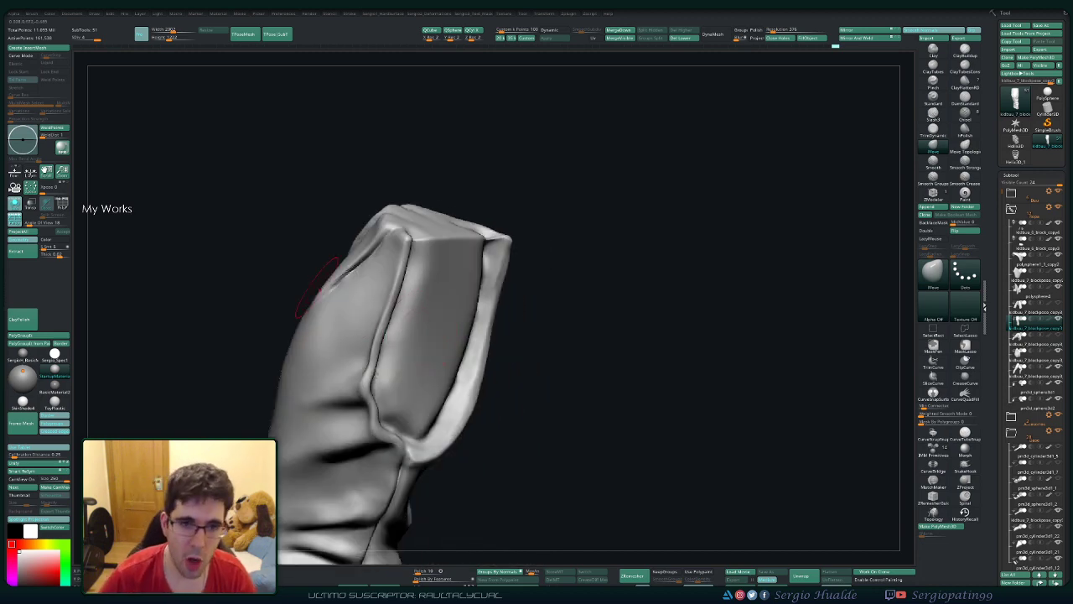
drag(519, 276, 587, 251)
mouse_move(520, 252)
mouse_down()
mouse_move(455, 287)
mouse_move(482, 281)
mouse_move(500, 245)
mouse_up()
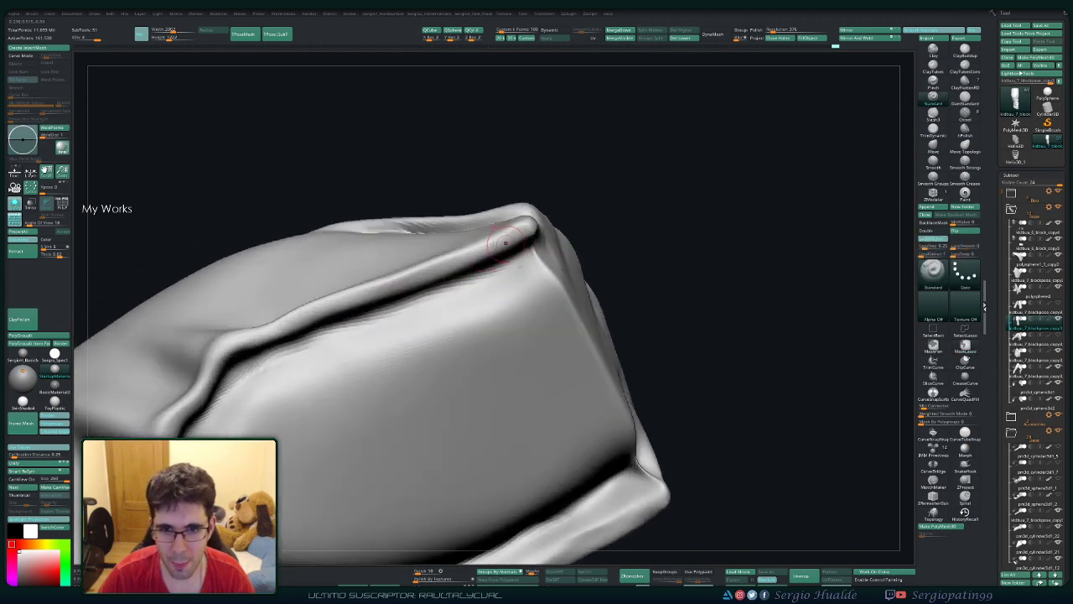
mouse_move(369, 298)
mouse_down()
mouse_move(590, 198)
mouse_move(368, 293)
mouse_up()
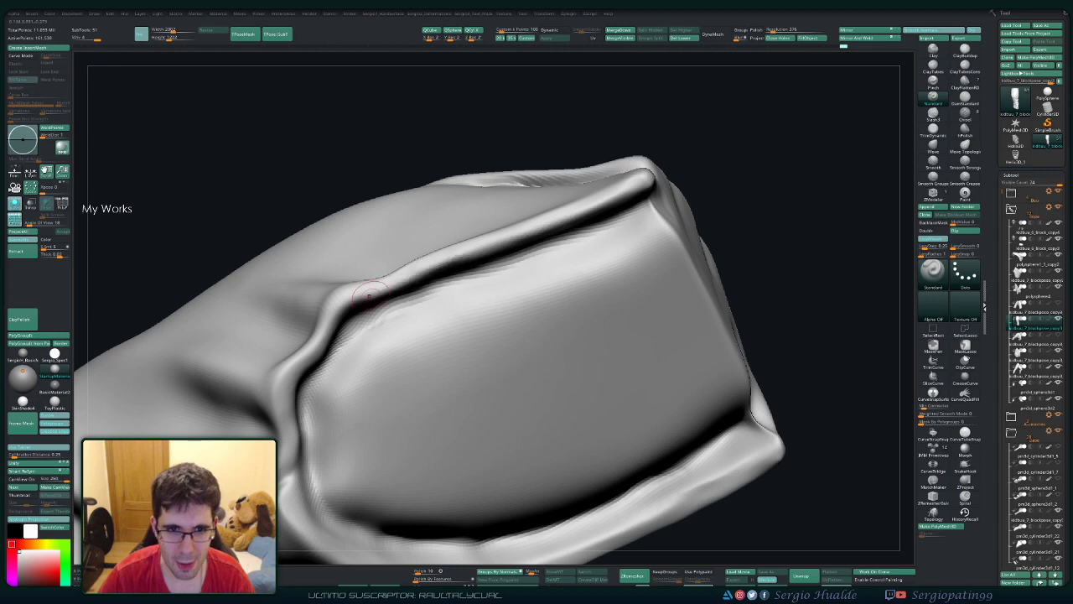
Step: Deepen and sharpen the creases along the cuff's front edge and upper ridge
mouse_move(422, 271)
mouse_down()
mouse_move(369, 293)
mouse_move(318, 335)
mouse_move(384, 256)
mouse_move(344, 318)
mouse_move(342, 398)
mouse_up()
drag(400, 244, 675, 141)
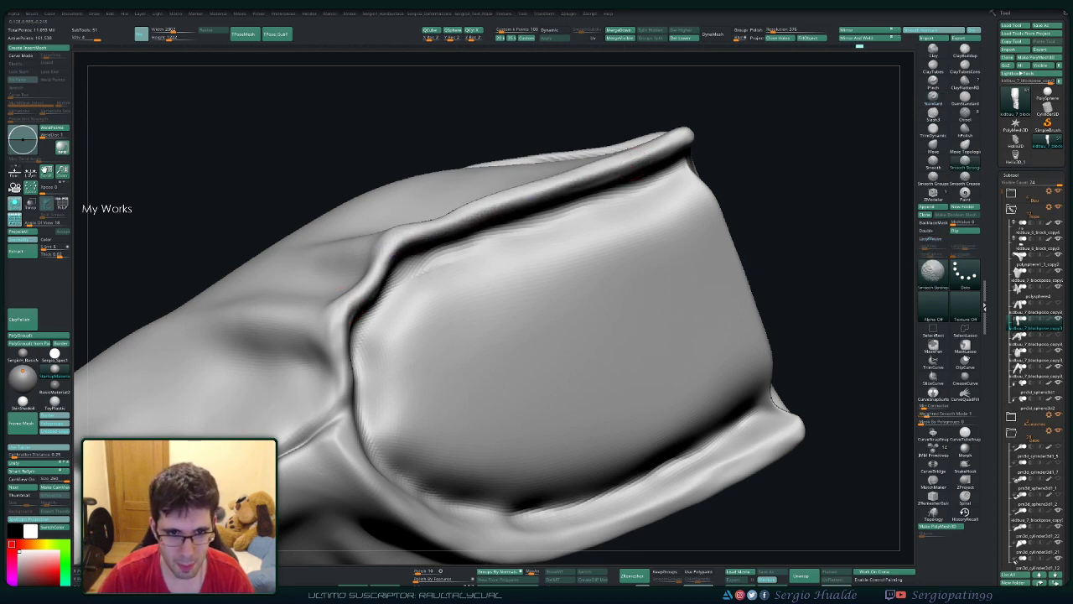
drag(345, 376, 368, 292)
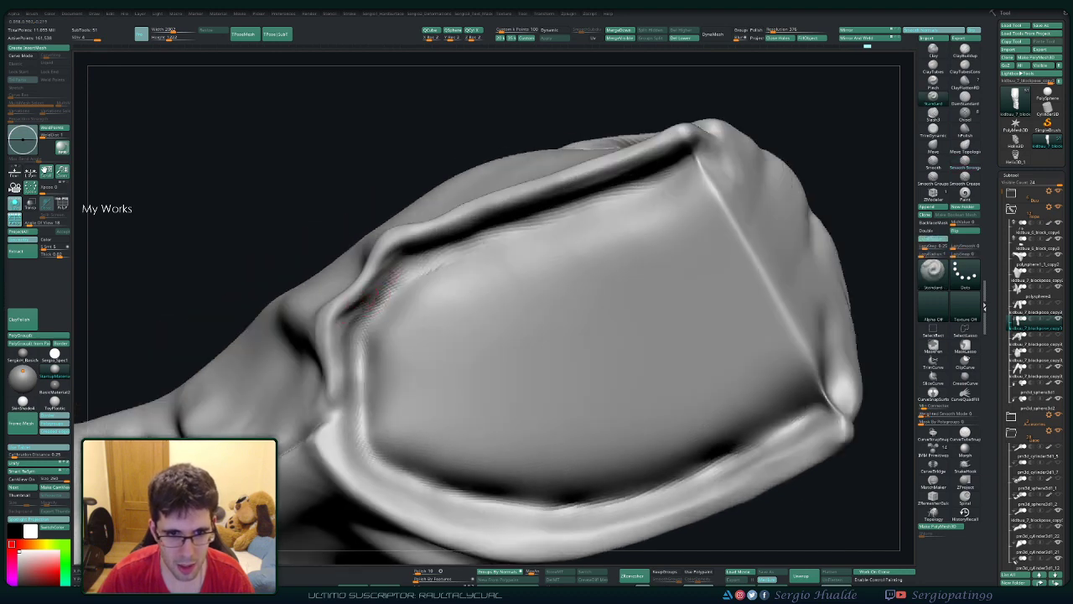
mouse_move(342, 394)
mouse_down()
mouse_move(365, 304)
mouse_move(407, 264)
mouse_move(489, 230)
mouse_up()
drag(401, 261, 536, 206)
mouse_move(461, 235)
mouse_down()
mouse_move(671, 174)
mouse_move(452, 245)
mouse_move(390, 276)
mouse_move(362, 316)
mouse_up()
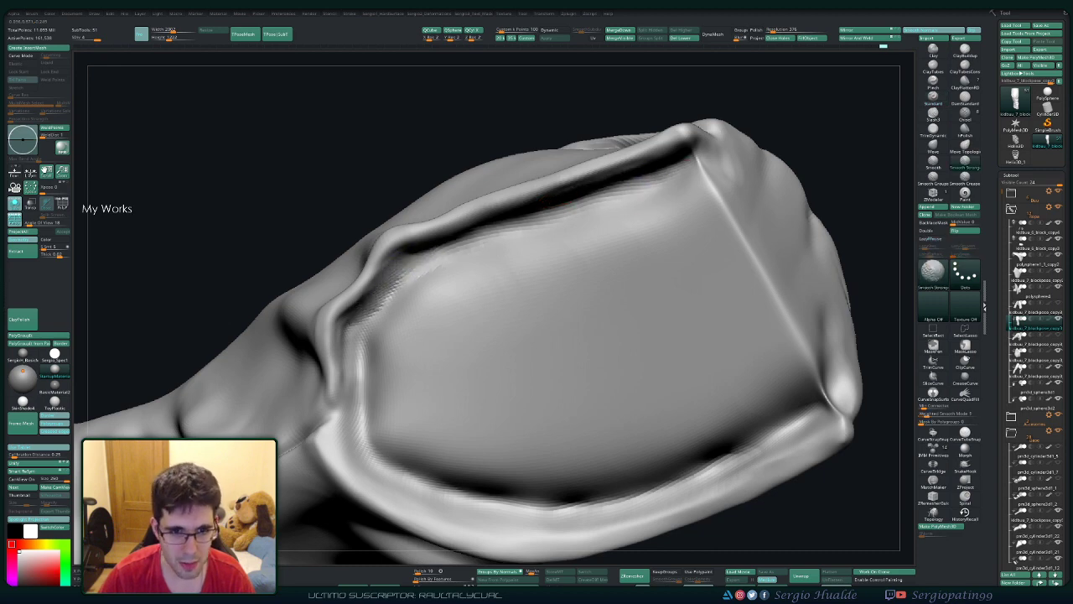
Step: Smooth the rim crease and soften it beside the seam with Smooth Stronger
mouse_move(453, 276)
right_down()
mouse_move(542, 235)
mouse_move(558, 266)
mouse_move(506, 278)
mouse_move(649, 219)
mouse_move(639, 232)
right_up()
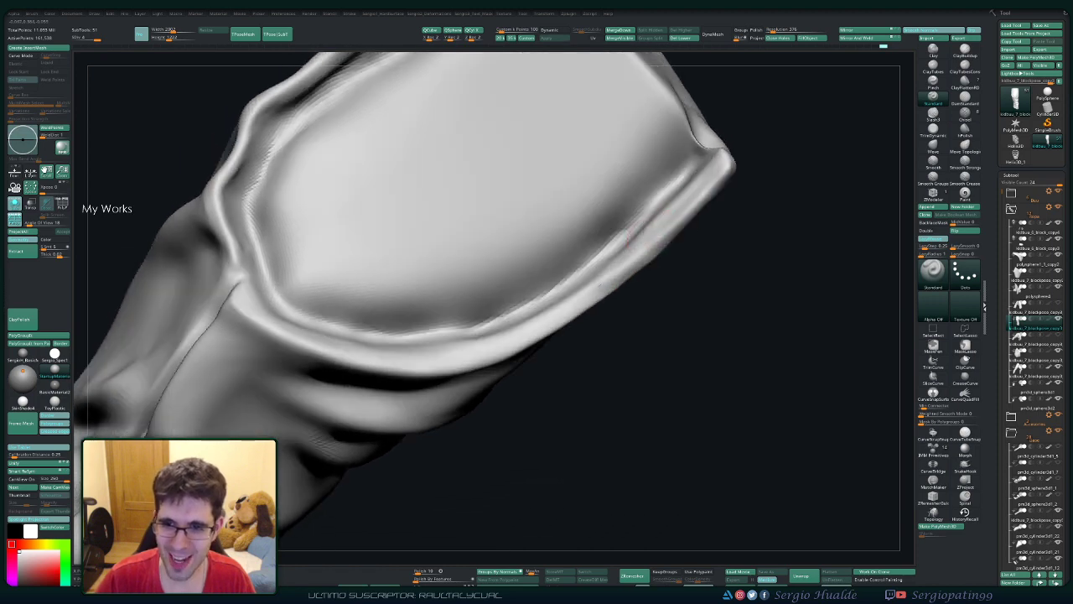
mouse_move(508, 329)
right_down()
mouse_move(591, 218)
mouse_move(545, 251)
mouse_move(452, 254)
right_up()
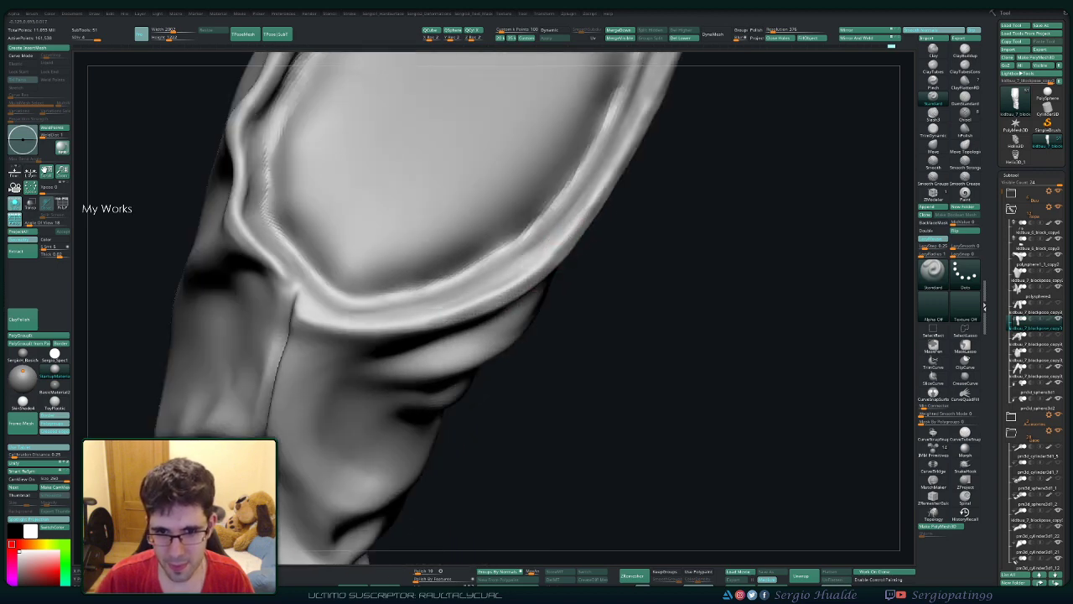
mouse_move(537, 270)
right_down()
mouse_move(533, 286)
mouse_move(371, 328)
right_up()
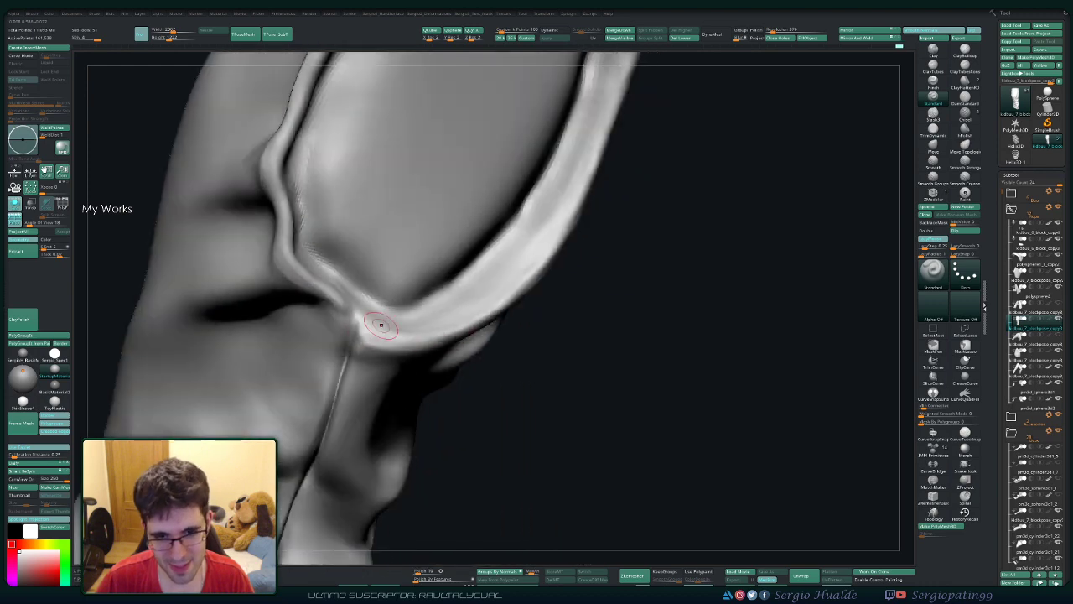
mouse_move(381, 324)
mouse_down()
mouse_move(360, 319)
mouse_move(424, 339)
mouse_up()
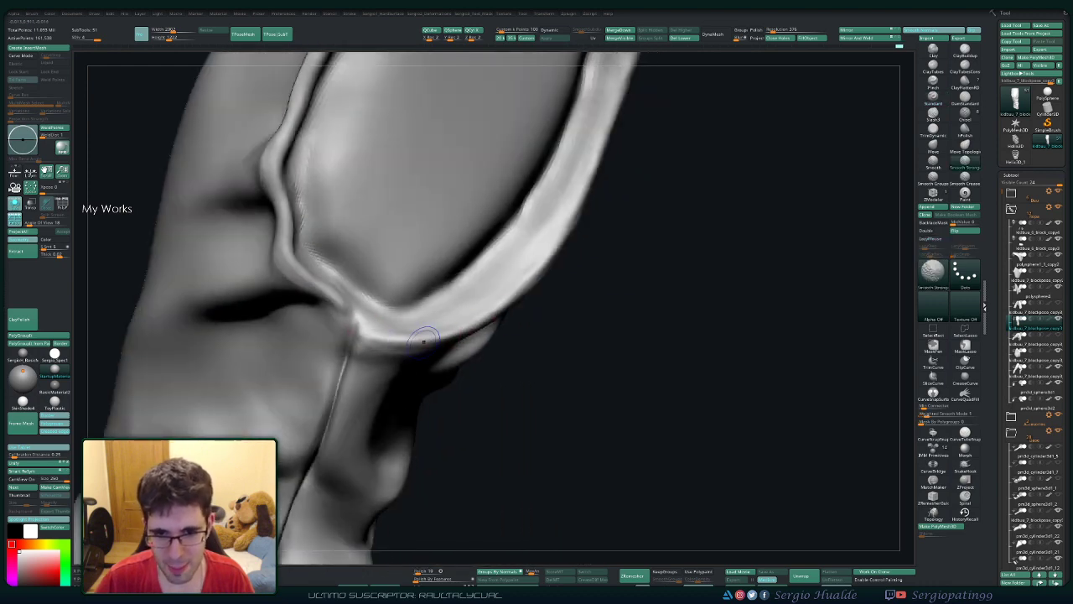
right_drag(509, 295, 444, 332)
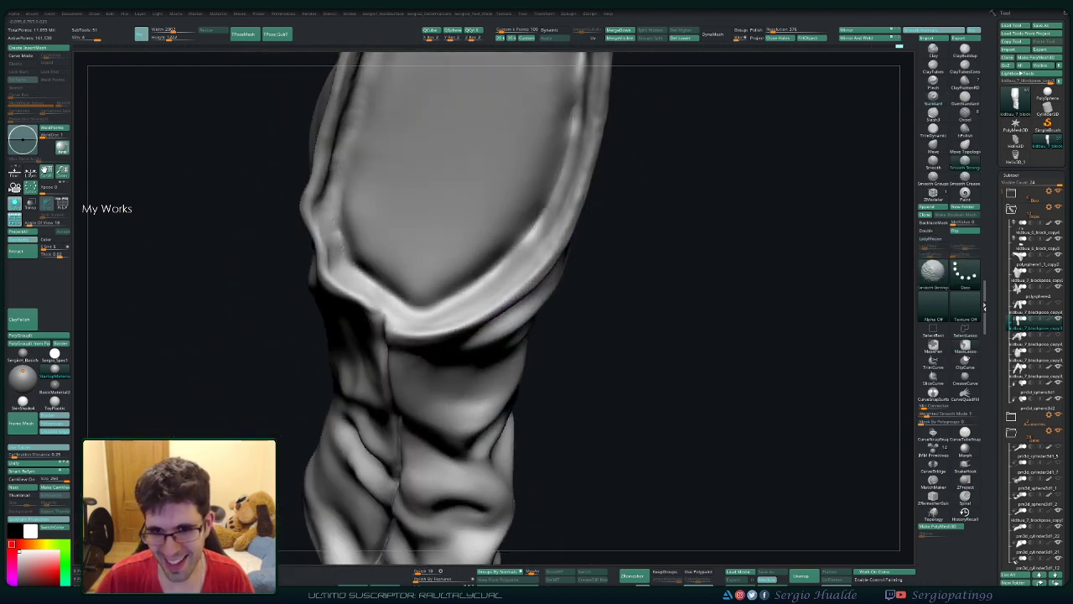
right_drag(544, 252, 550, 241)
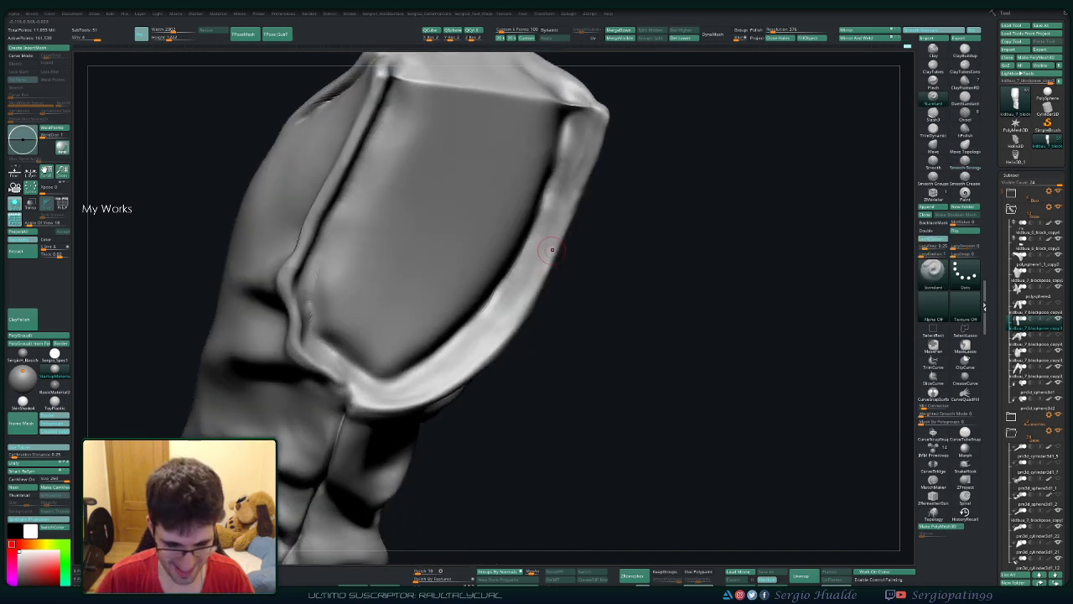
key(shift)
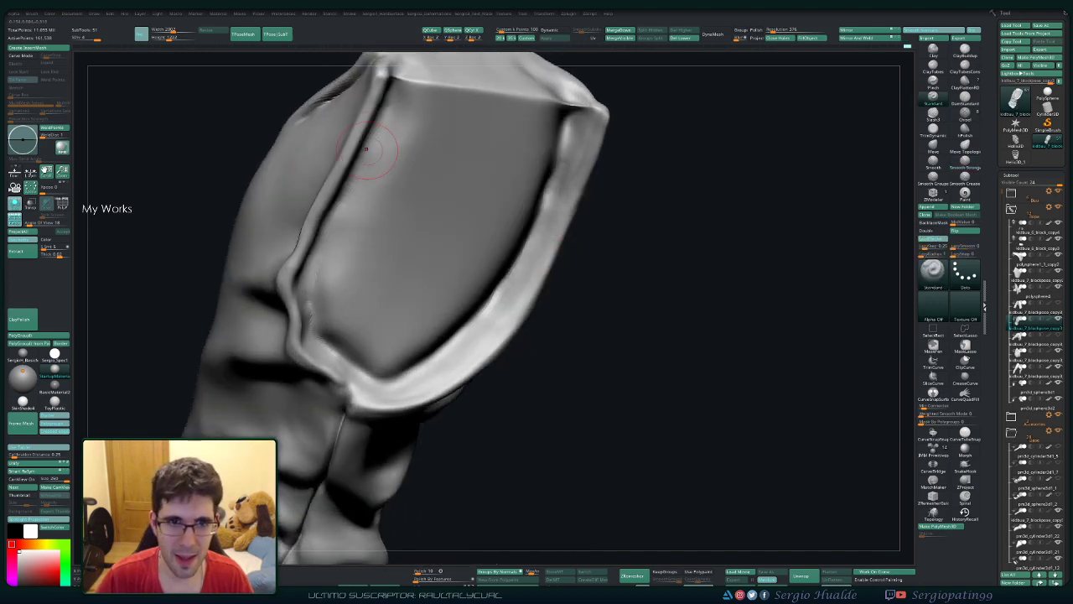
shift+drag(302, 245, 298, 285)
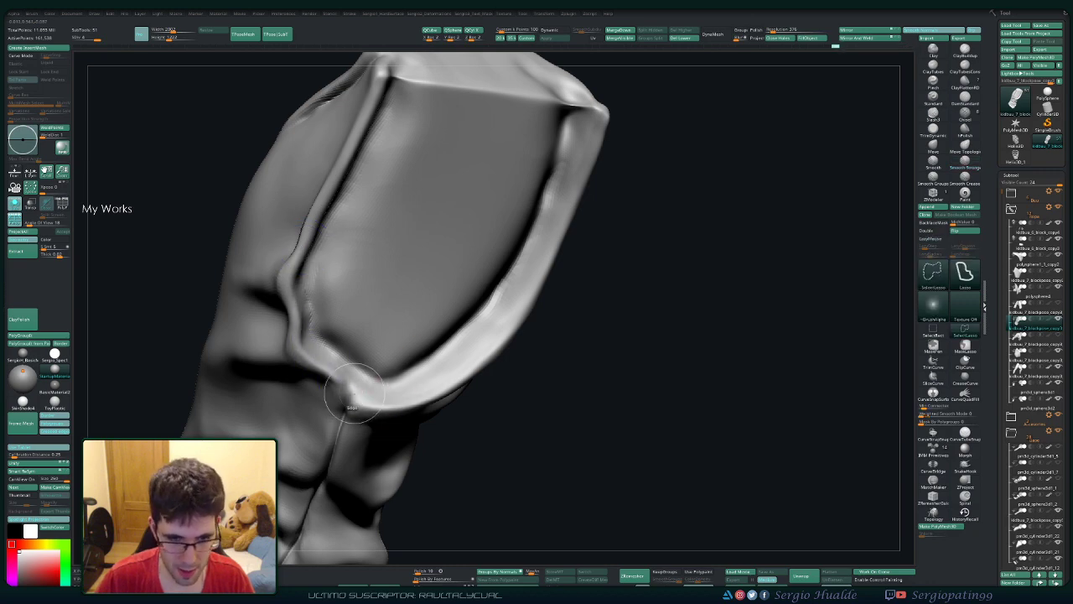
Step: Orbit to the top of the cuff and switch to the Move brush (BMV)
mouse_move(431, 372)
right_down()
mouse_move(349, 400)
mouse_move(426, 383)
mouse_move(362, 400)
right_up()
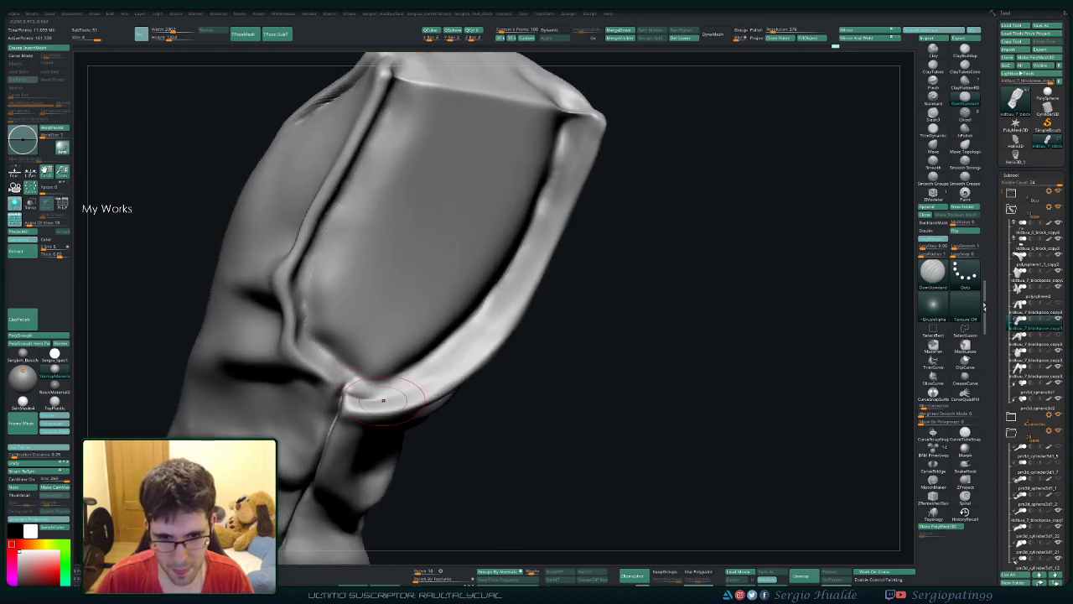
mouse_move(445, 376)
right_down()
mouse_move(437, 412)
mouse_move(502, 390)
right_up()
key(b)
key(m)
key(v)
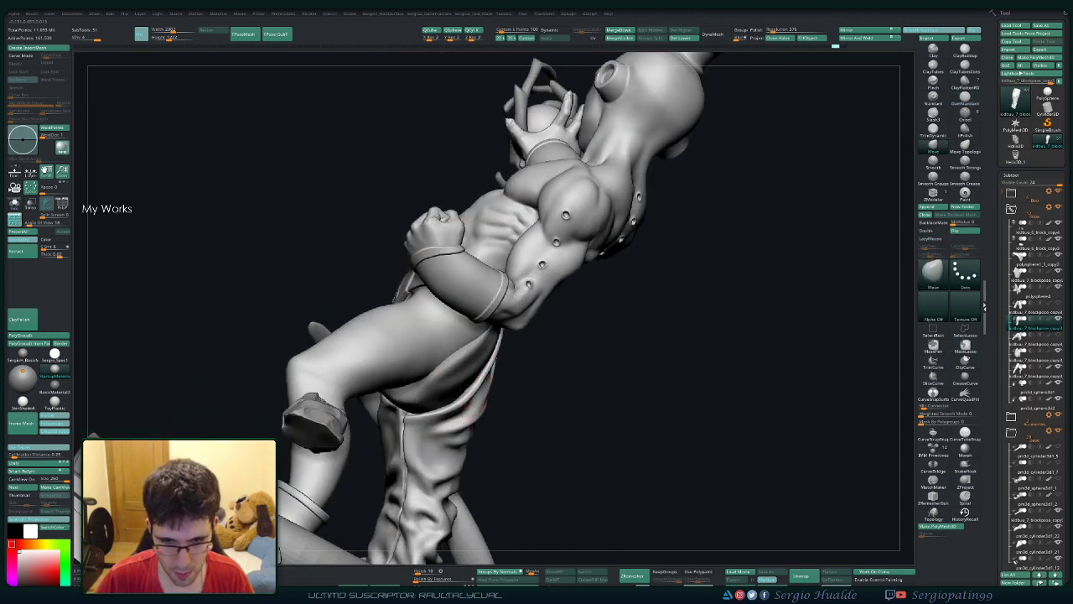
Step: Orbit around the figure and Solo the trousers subtool
mouse_move(484, 371)
right_down()
mouse_move(481, 382)
mouse_move(395, 345)
right_up()
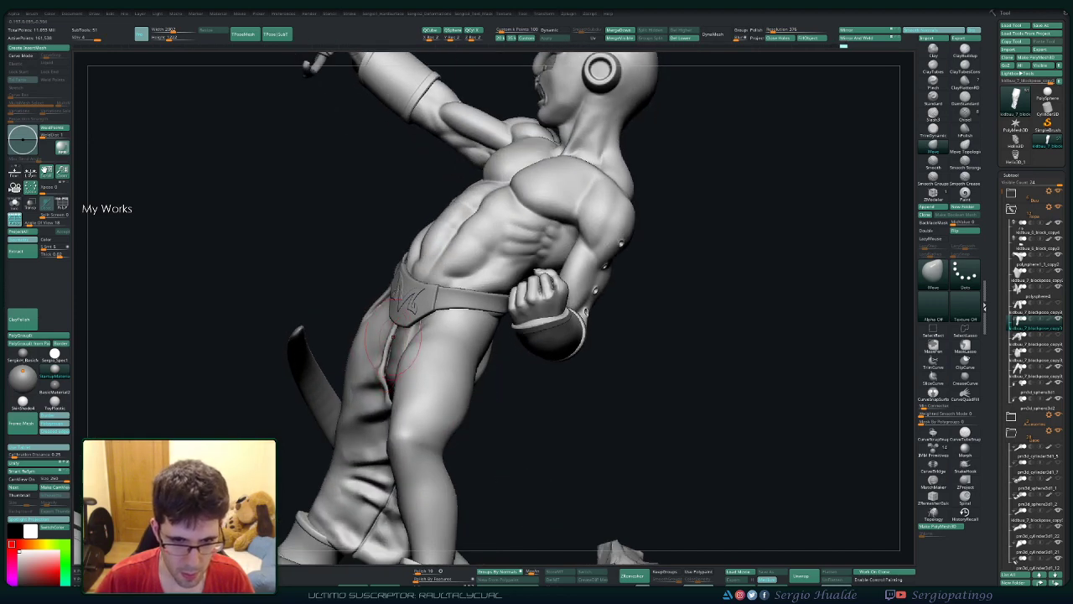
right_drag(388, 352, 381, 369)
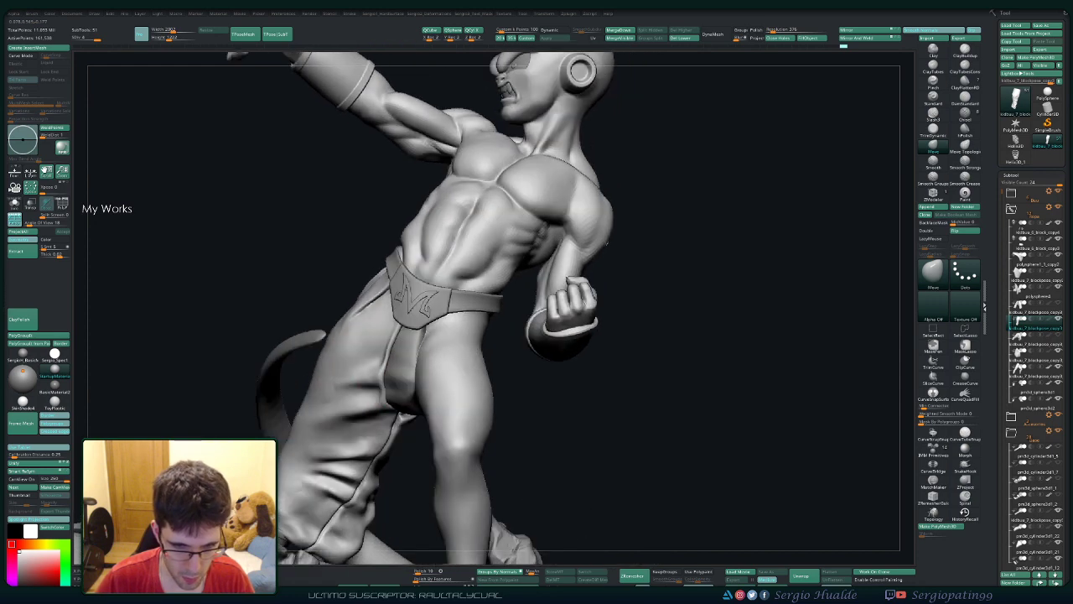
mouse_move(426, 417)
right_down()
mouse_move(400, 411)
mouse_move(451, 248)
mouse_move(463, 317)
right_up()
ctrl+shift+click(405, 426)
Step: Mask the fold near the seam, invert the mask, and zoom in on the cuff
ctrl+drag(417, 306, 417, 350)
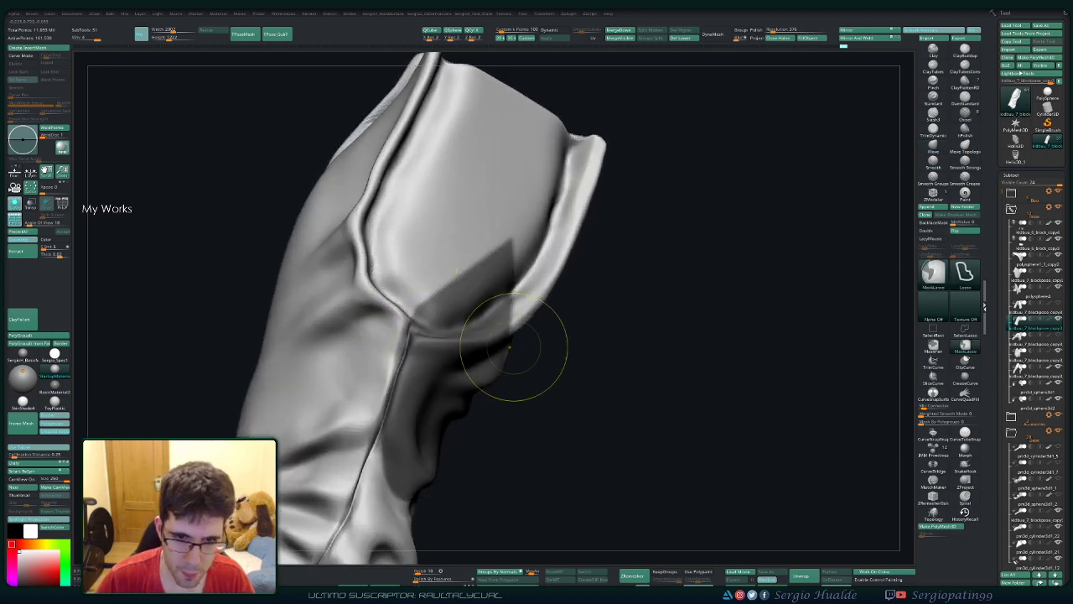
right_drag(416, 350, 408, 320)
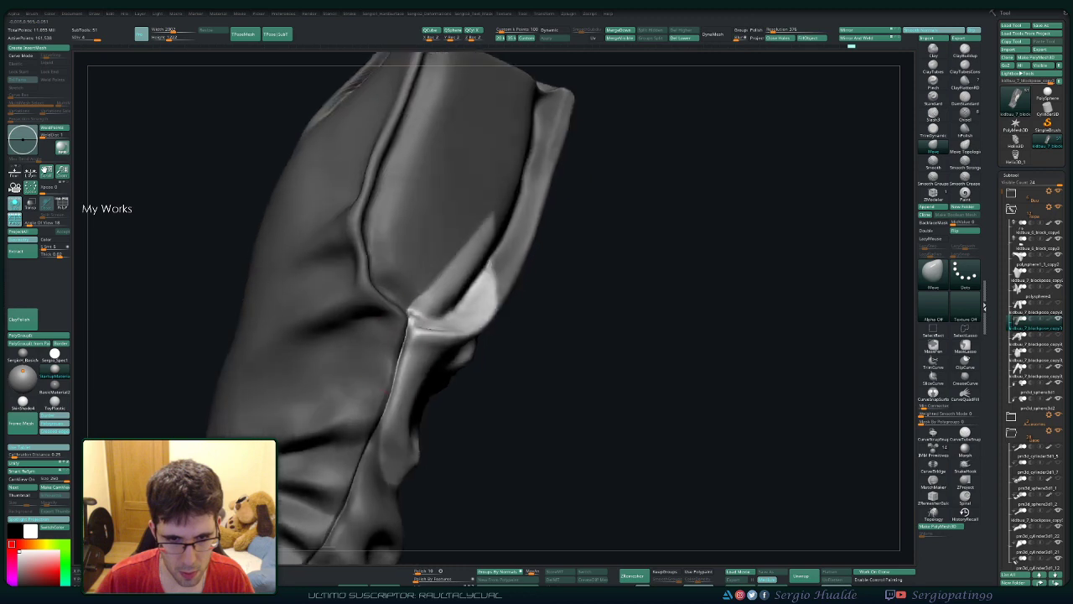
key(ctrl+i)
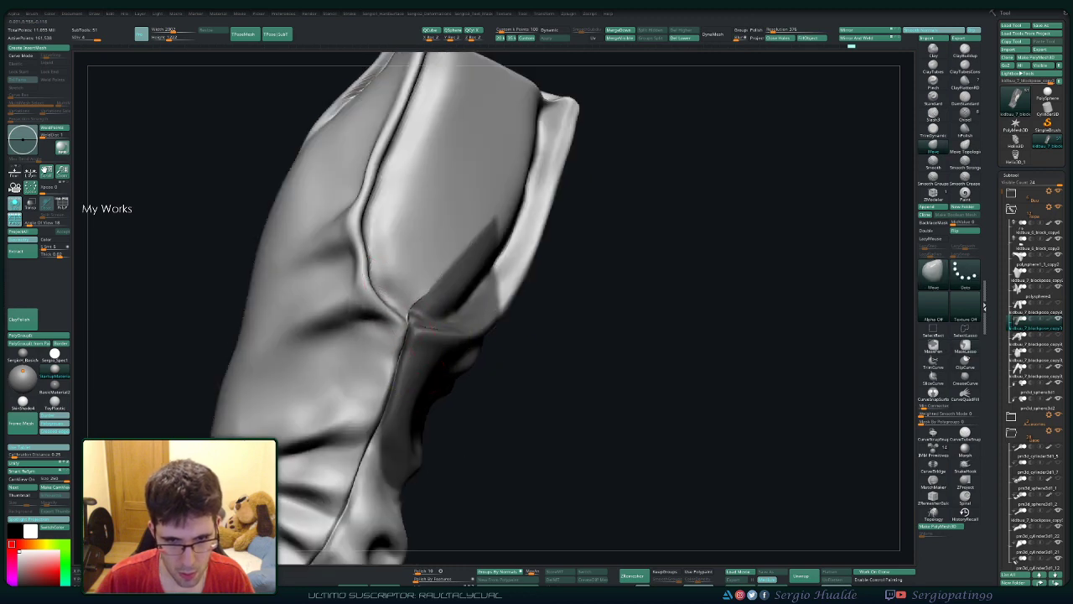
ctrl+right_drag(527, 378, 442, 329)
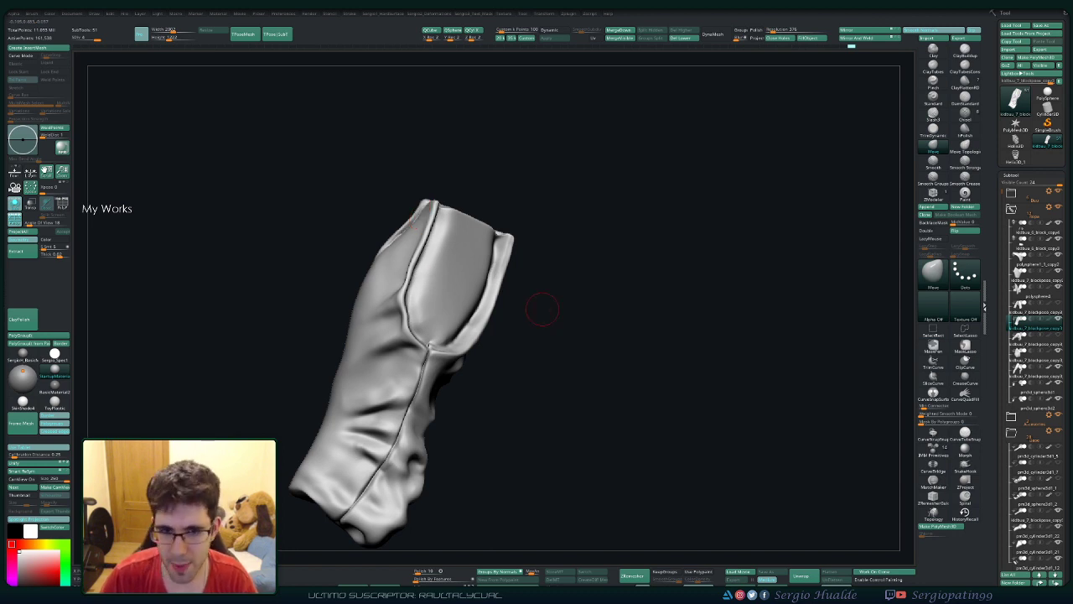
drag(543, 310, 539, 323)
scroll(539, 324, up, 5)
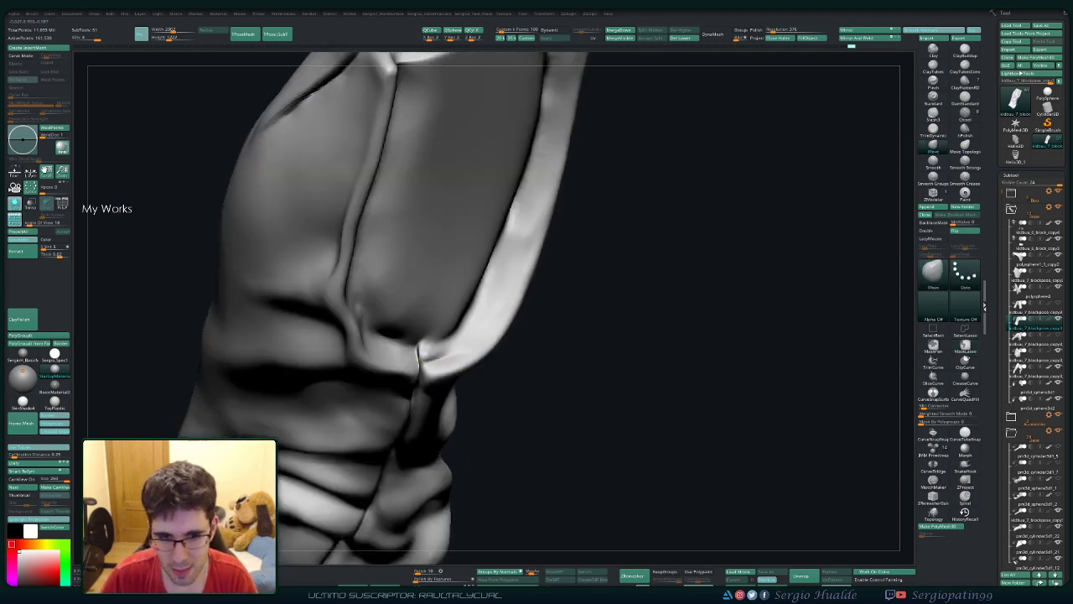
Step: Sculpt the fold with the Clay brush (BCL) and Smooth Stronger, then turn Solo off
key(b)
key(c)
key(l)
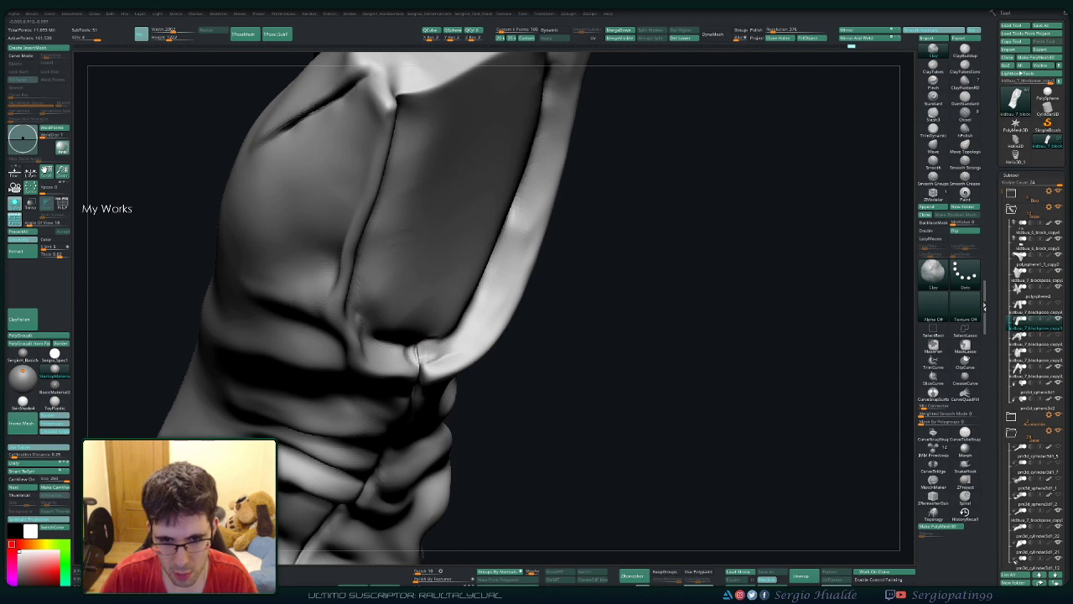
key(shift)
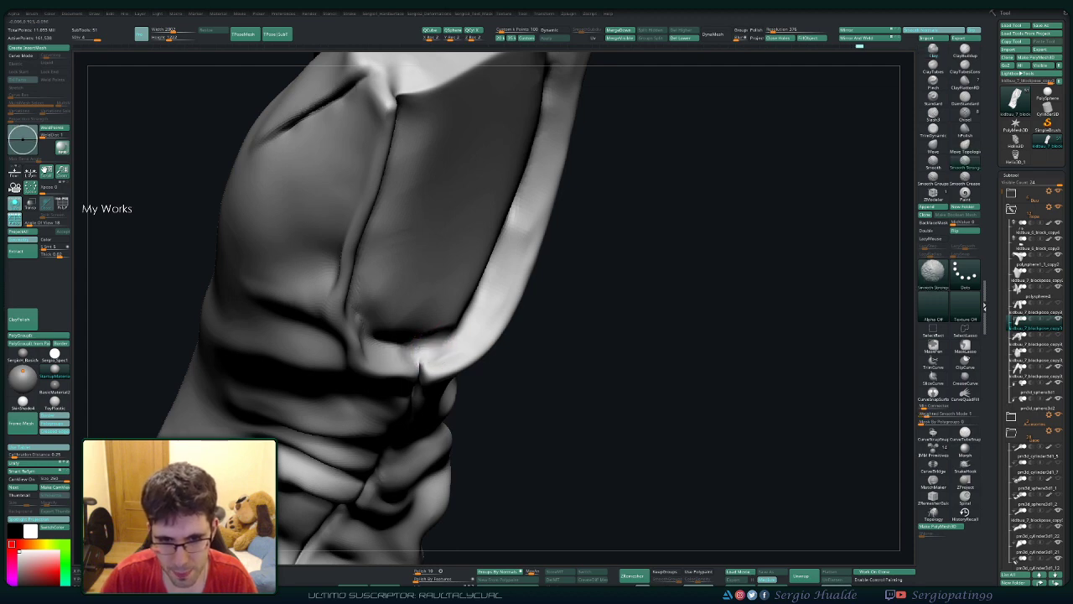
scroll(418, 352, down, 5)
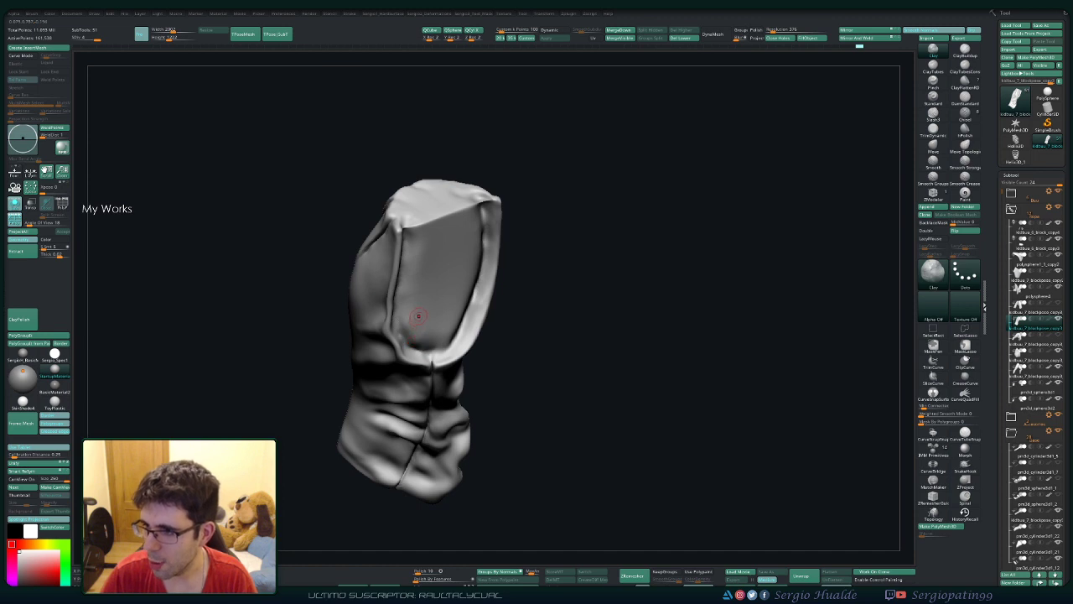
mouse_move(411, 319)
right_down()
mouse_move(437, 404)
mouse_move(560, 327)
mouse_move(521, 359)
mouse_move(750, 256)
right_up()
ctrl+shift+click(437, 404)
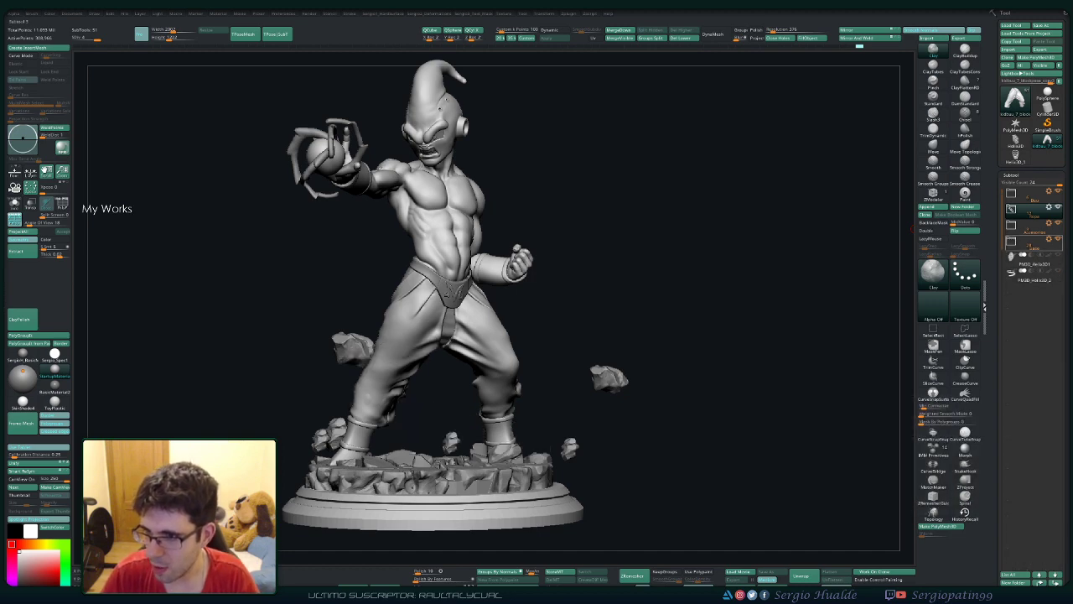
click(1011, 208)
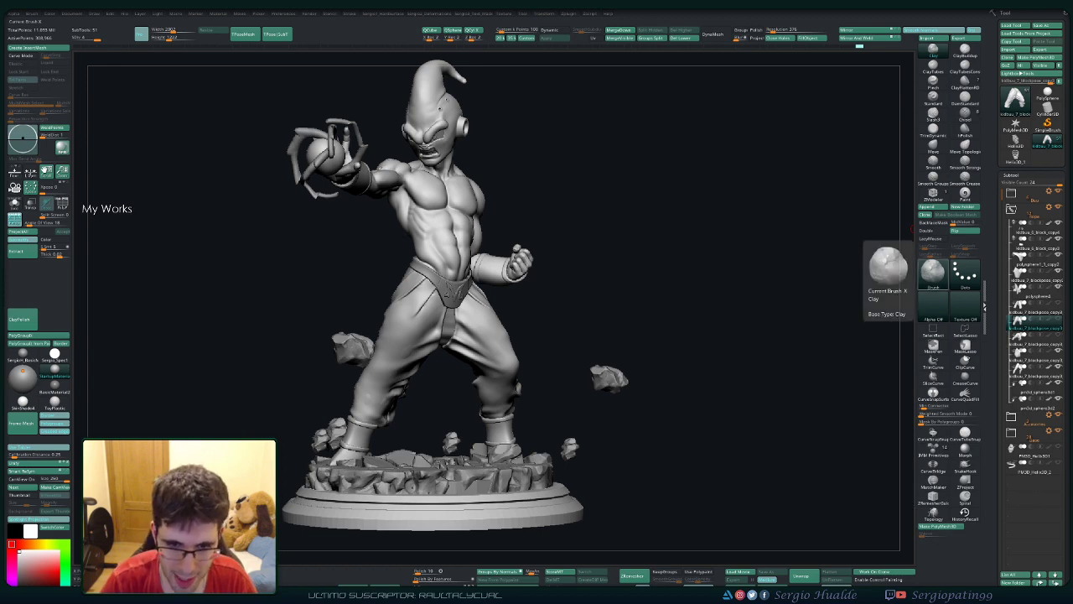
click(1033, 338)
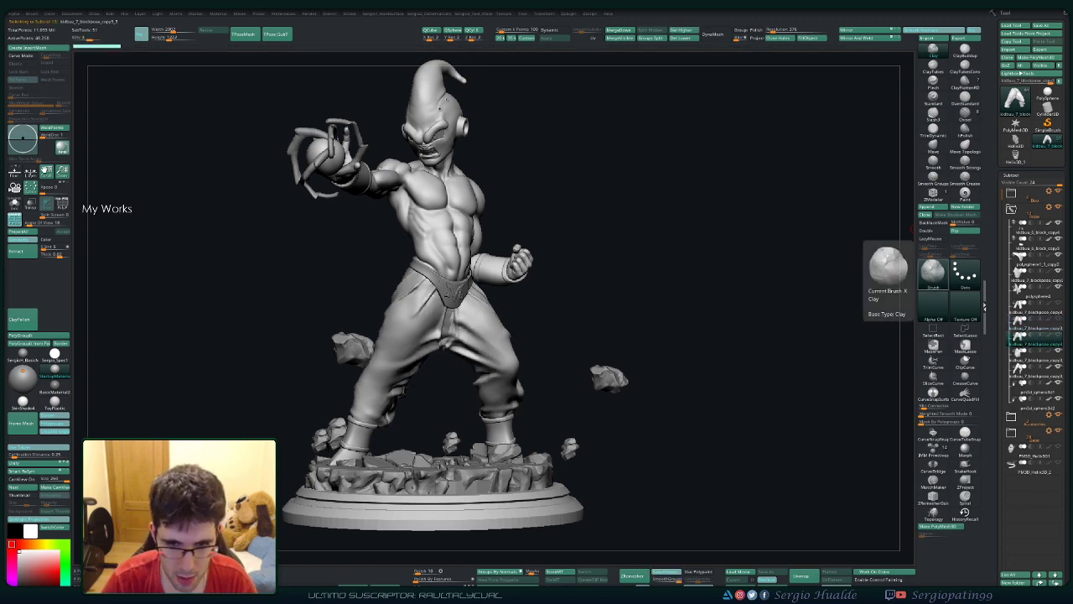
mouse_move(755, 335)
mouse_down()
mouse_move(654, 335)
mouse_move(520, 246)
mouse_up()
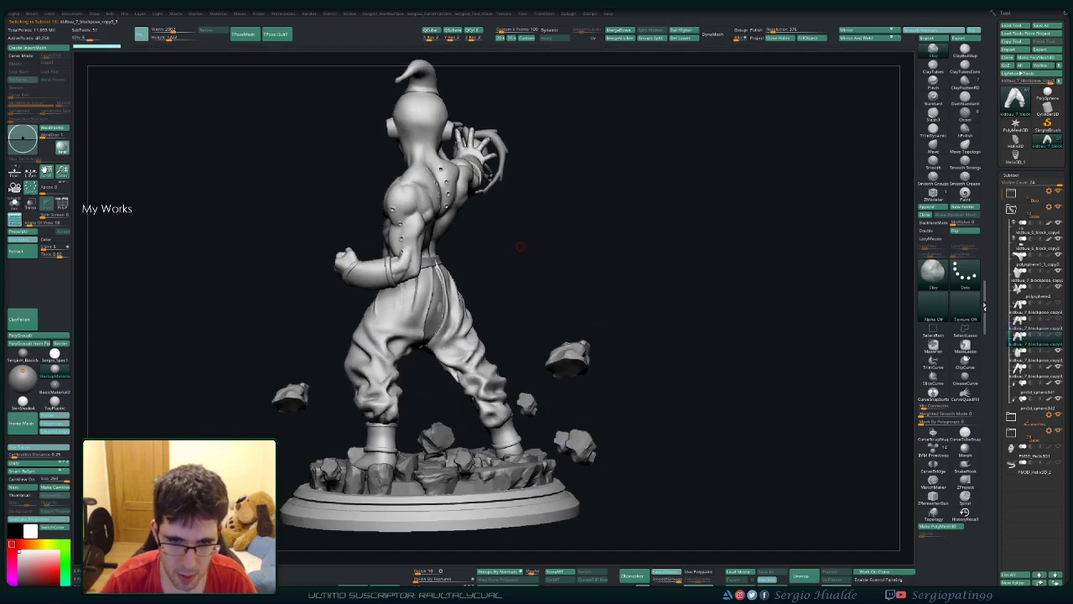
key(Up)
key(Up)
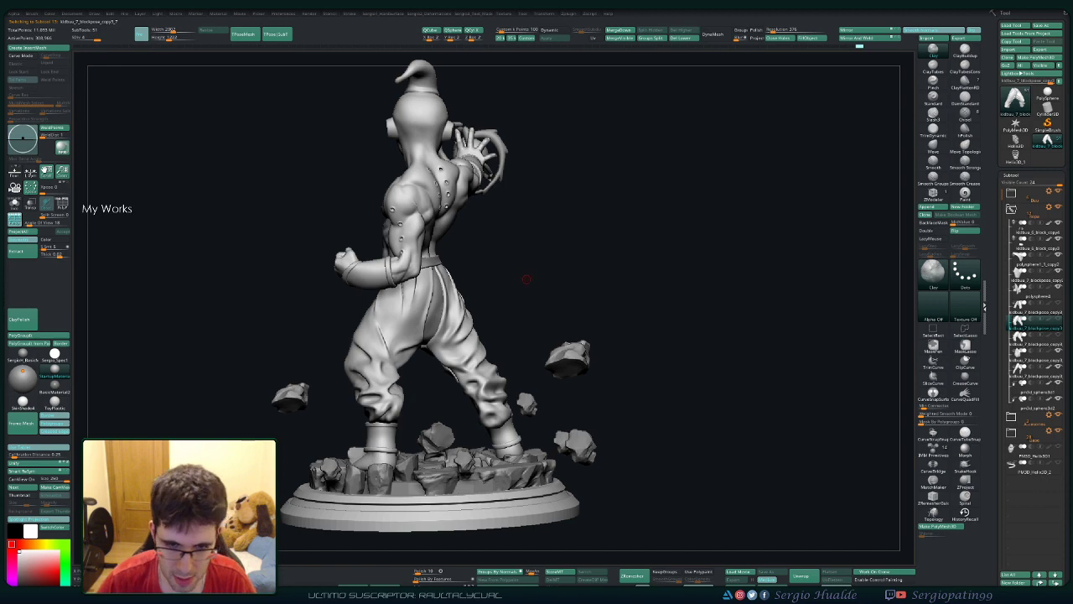
drag(525, 279, 720, 285)
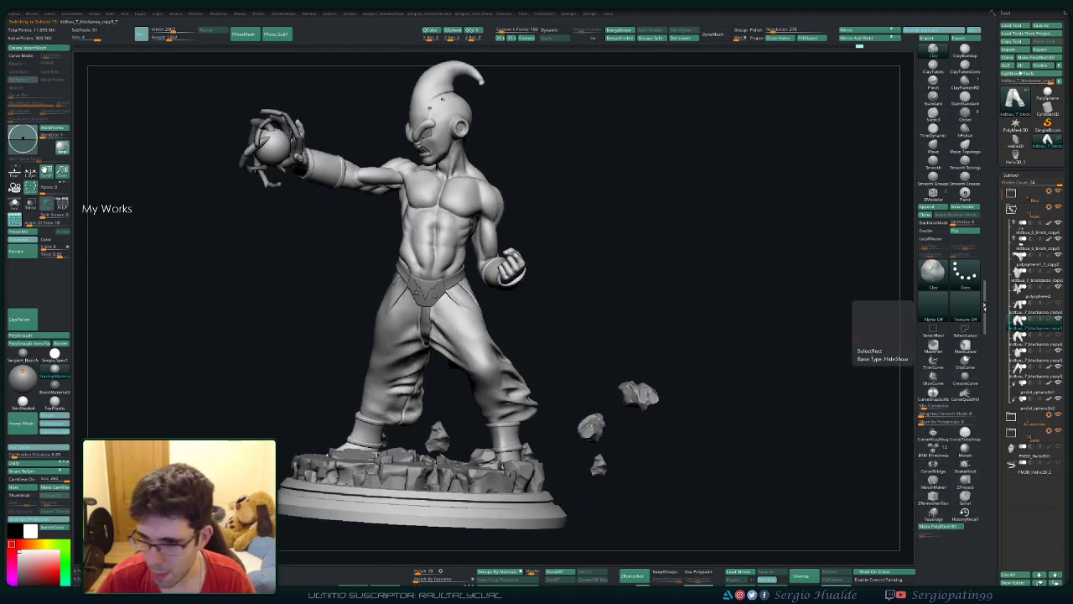
ctrl+shift+click(445, 336)
drag(587, 336, 637, 318)
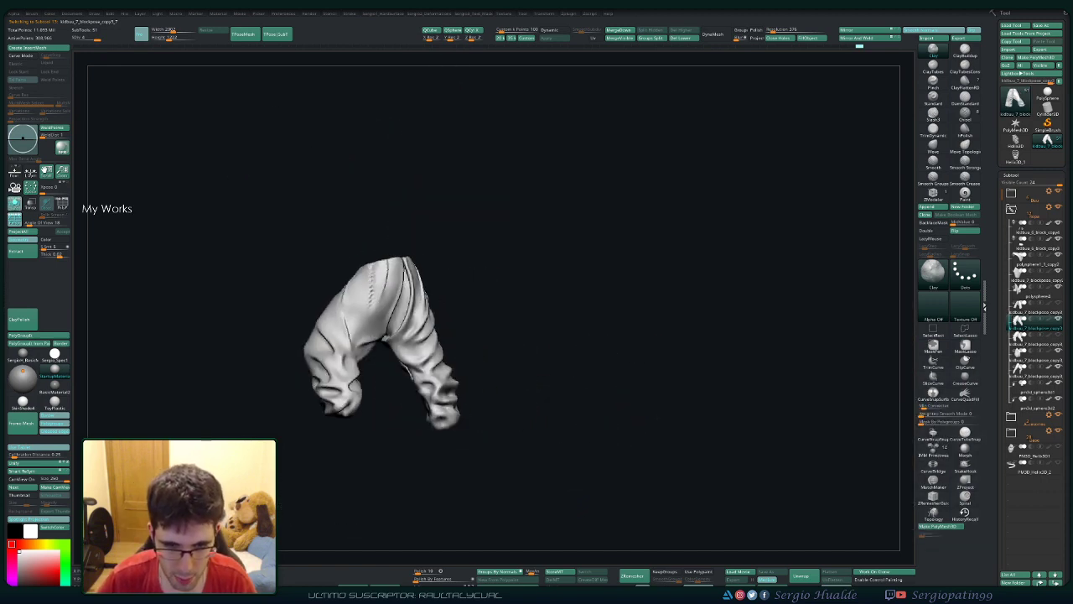
mouse_move(441, 393)
mouse_down()
mouse_move(410, 411)
mouse_move(469, 419)
mouse_up()
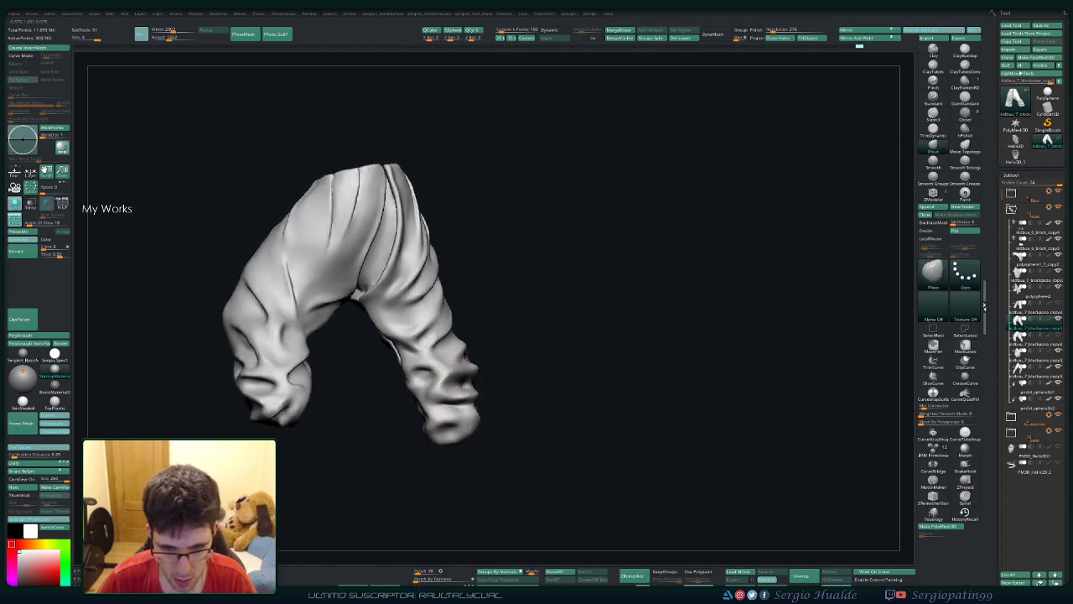
drag(442, 374, 457, 411)
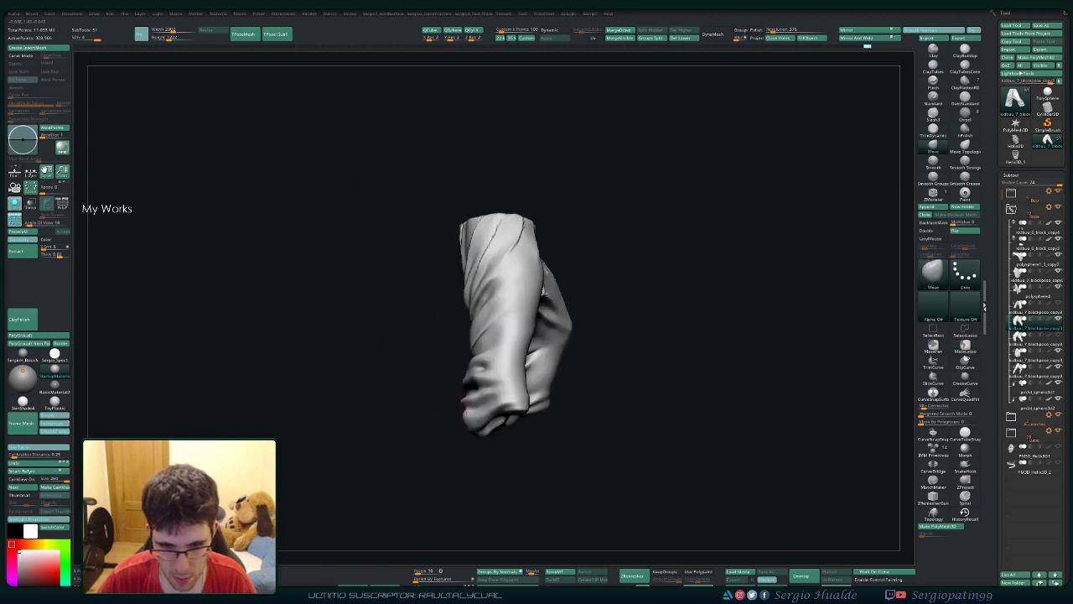
drag(462, 448, 462, 438)
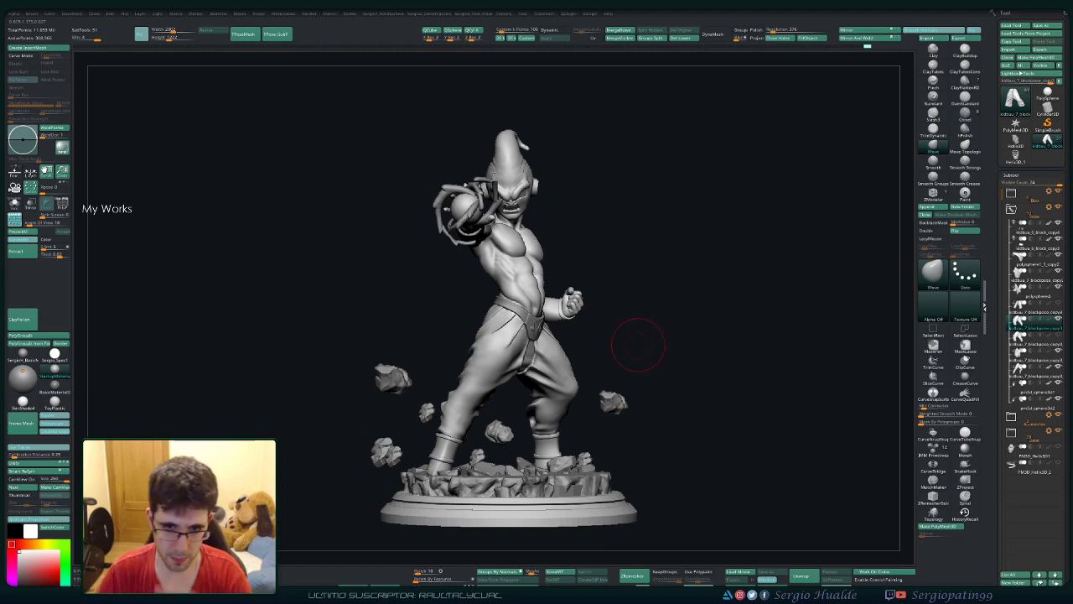
mouse_move(638, 344)
mouse_down()
mouse_move(653, 340)
mouse_move(629, 333)
mouse_up()
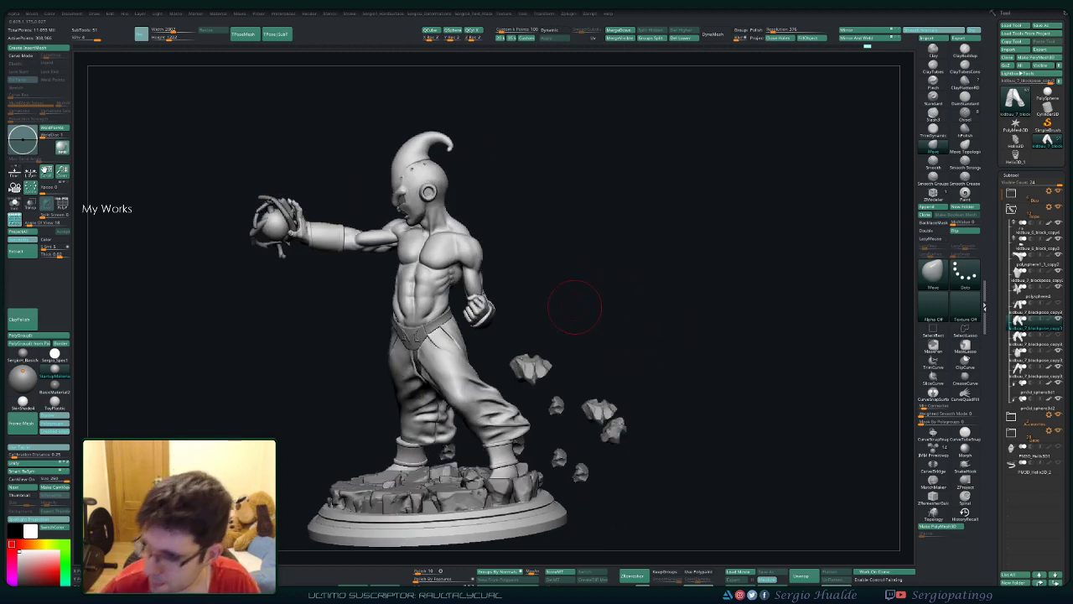
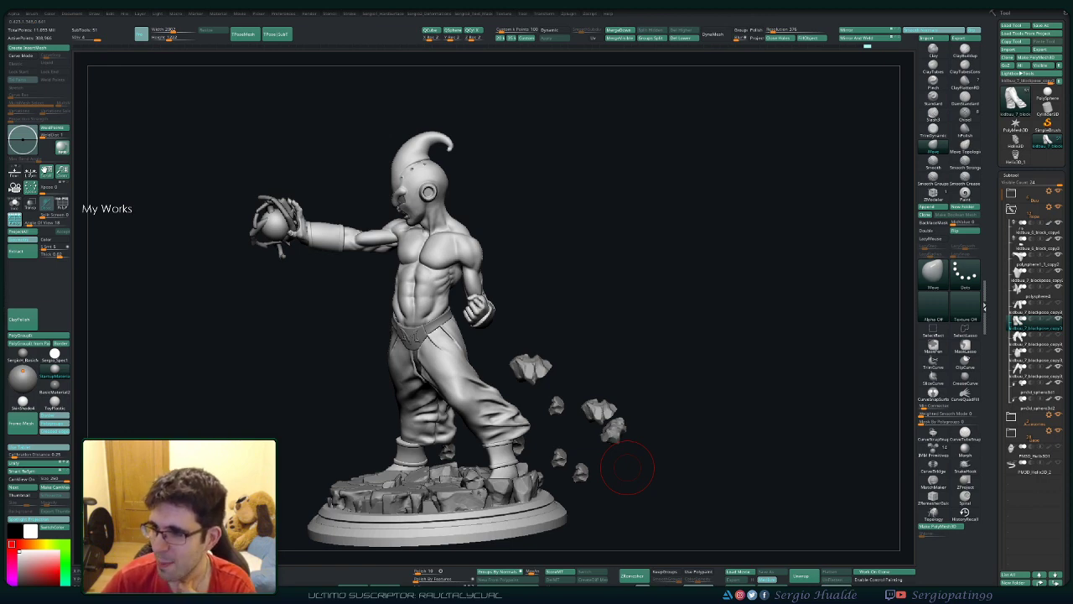
Step: Rotate to a frontal view, then SelectLasso the clenched fist to hide the rest of the figure
drag(645, 201, 650, 237)
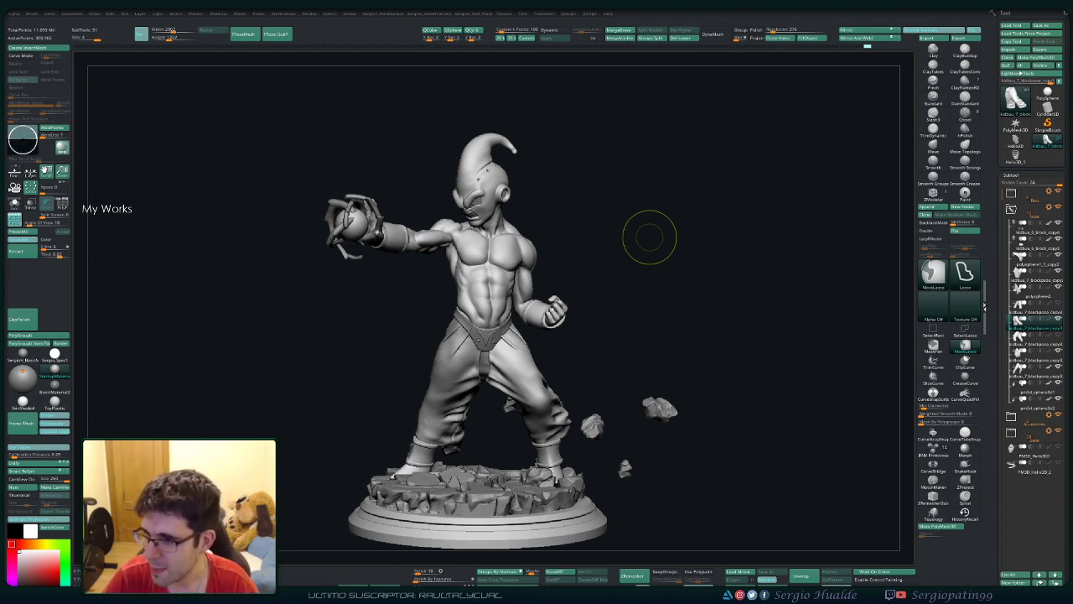
key(ctrl+s)
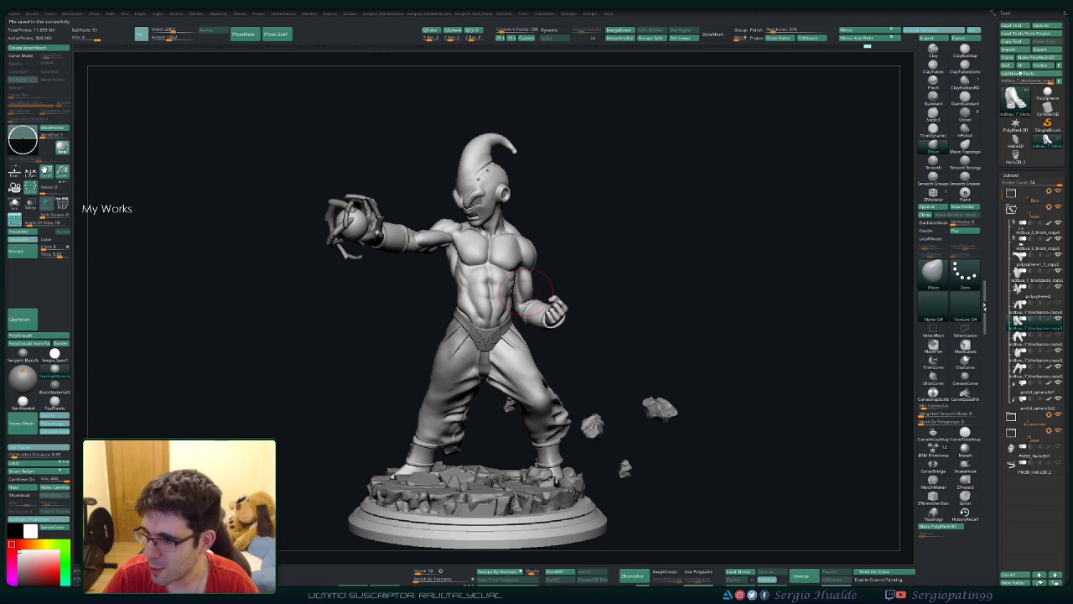
drag(584, 273, 592, 283)
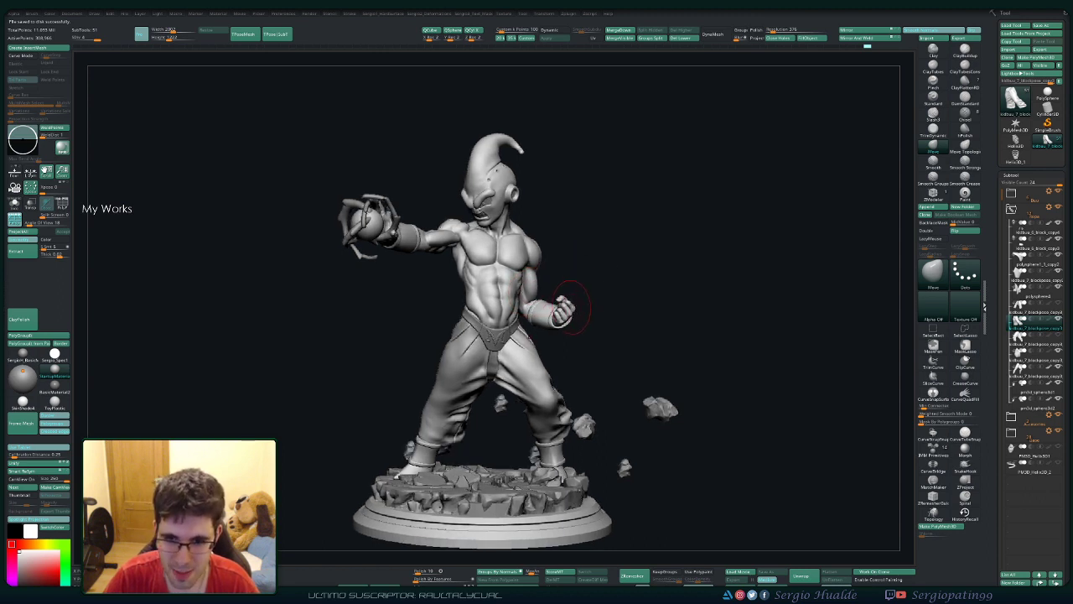
ctrl+shift+click(568, 324)
mouse_move(567, 324)
mouse_down()
mouse_move(587, 287)
mouse_move(538, 350)
mouse_move(563, 268)
mouse_move(536, 339)
mouse_move(634, 280)
mouse_move(548, 424)
mouse_move(469, 360)
mouse_move(520, 360)
mouse_up()
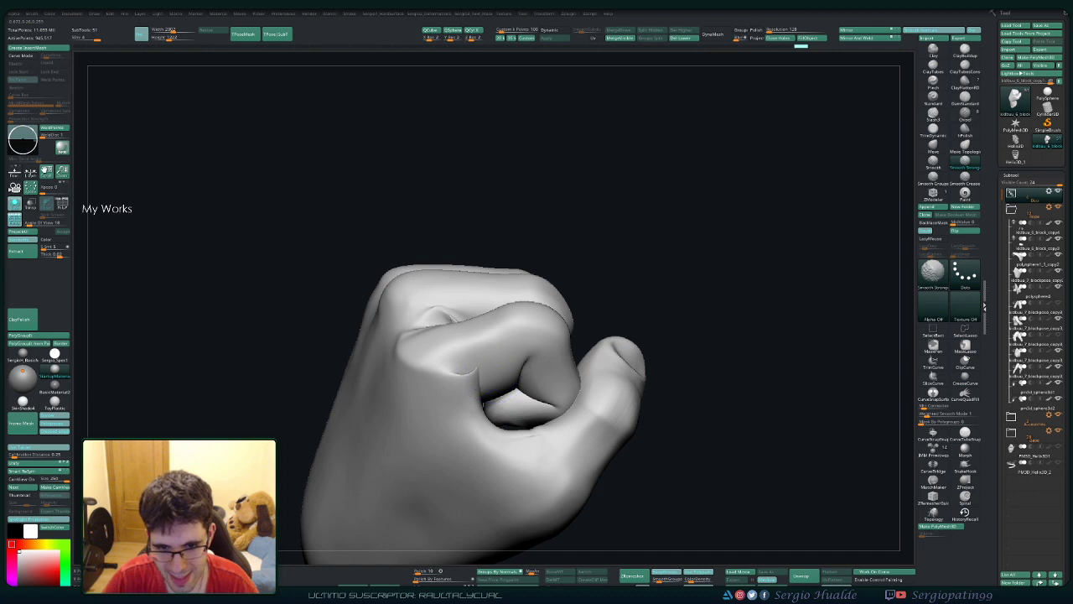
right_drag(436, 312, 360, 327)
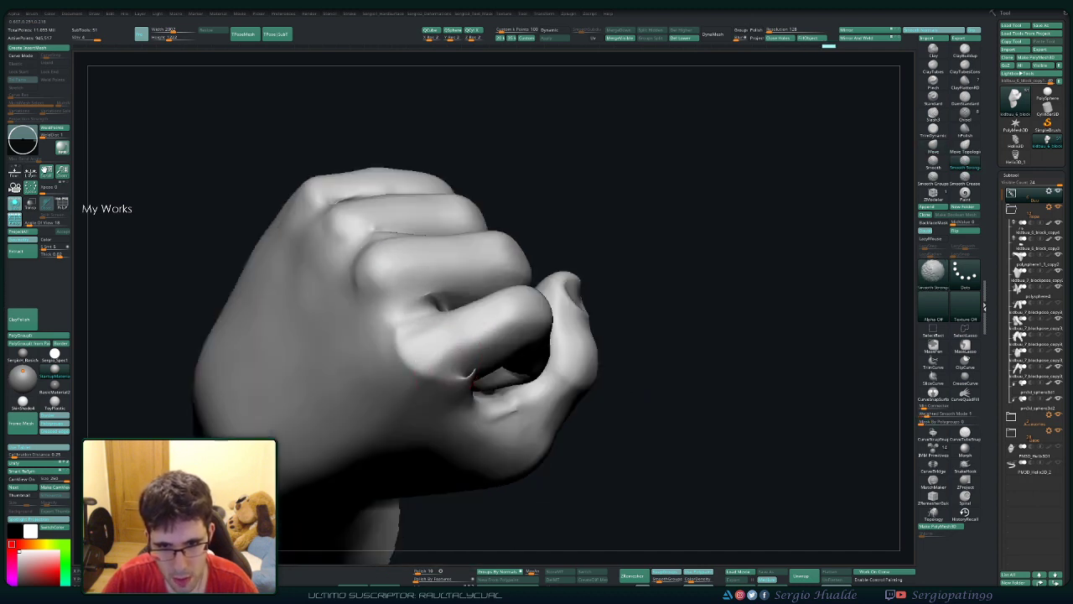
right_drag(471, 382, 470, 325)
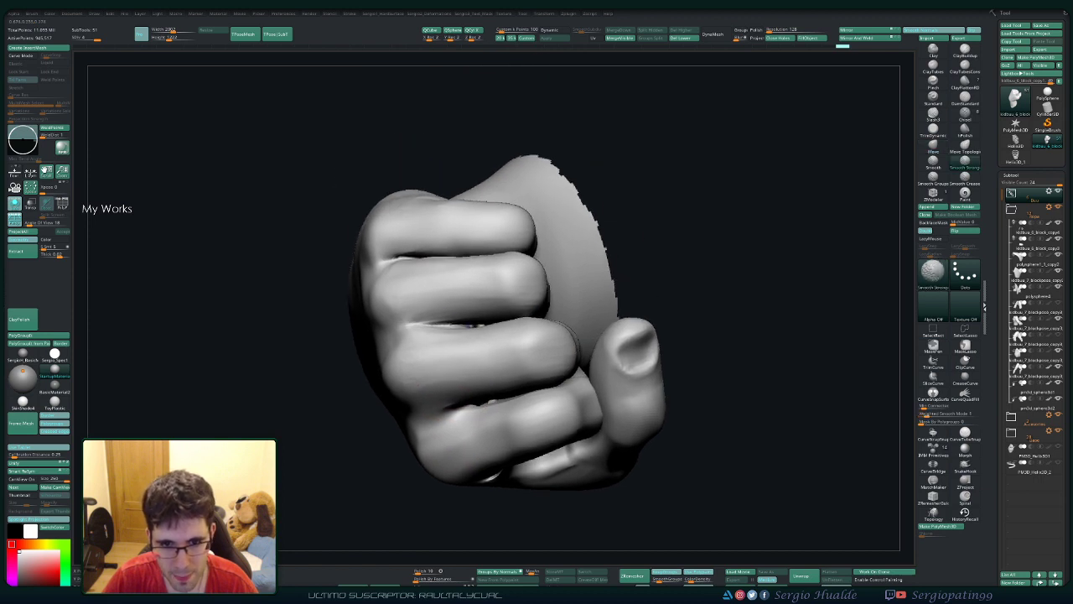
alt+right_drag(428, 294, 424, 345)
mouse_move(403, 310)
right_down()
mouse_move(419, 246)
mouse_move(481, 207)
mouse_move(482, 252)
right_up()
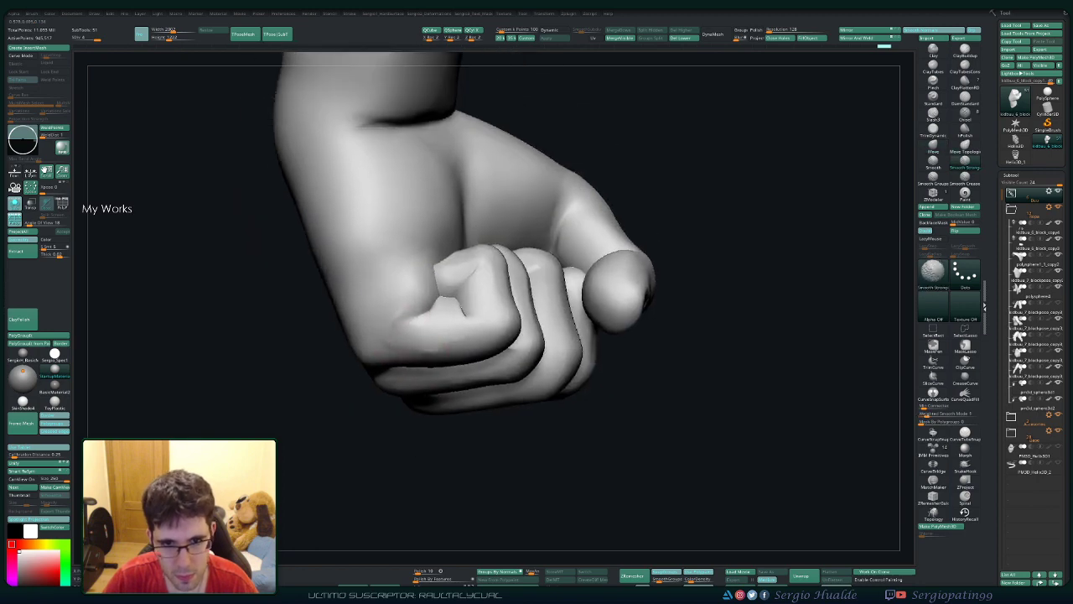
right_drag(479, 299, 515, 276)
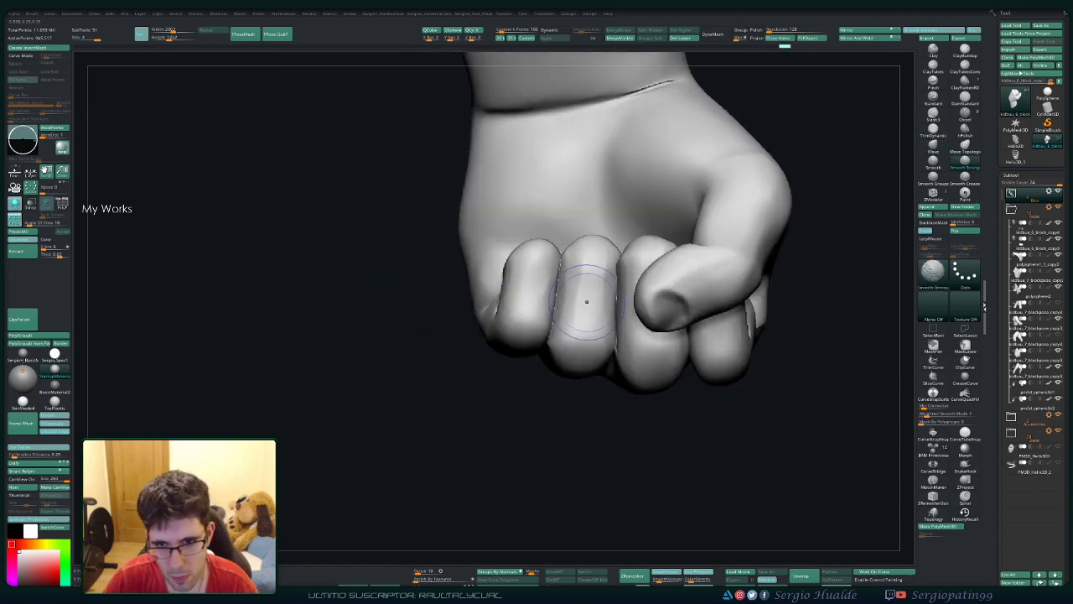
mouse_move(588, 361)
right_down()
mouse_move(561, 360)
mouse_move(564, 272)
mouse_move(611, 271)
mouse_move(700, 302)
right_up()
Step: Enlarge the draw size and hide a small patch at the fist's pinky knuckle
drag(699, 302, 723, 302)
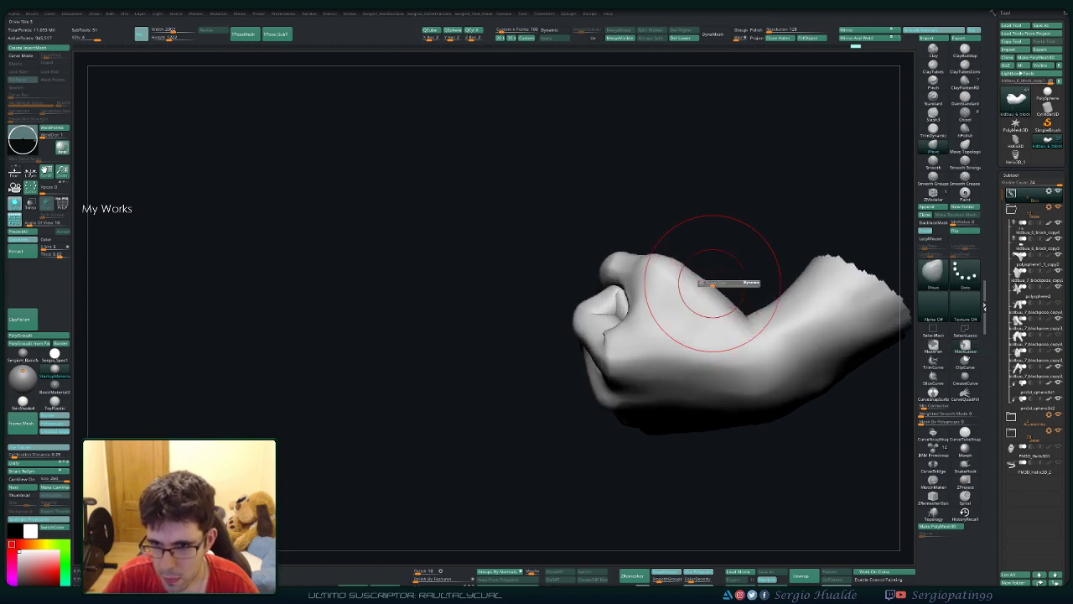
mouse_move(712, 285)
right_down()
mouse_move(727, 292)
mouse_move(764, 270)
right_up()
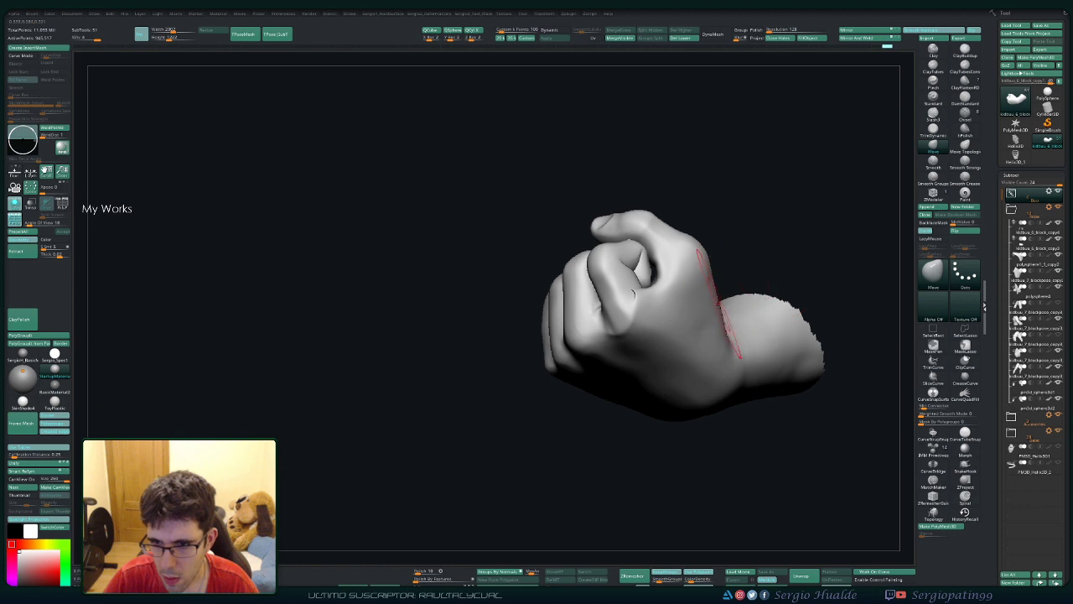
mouse_move(721, 301)
right_down()
mouse_move(658, 284)
mouse_move(682, 276)
mouse_move(625, 346)
right_up()
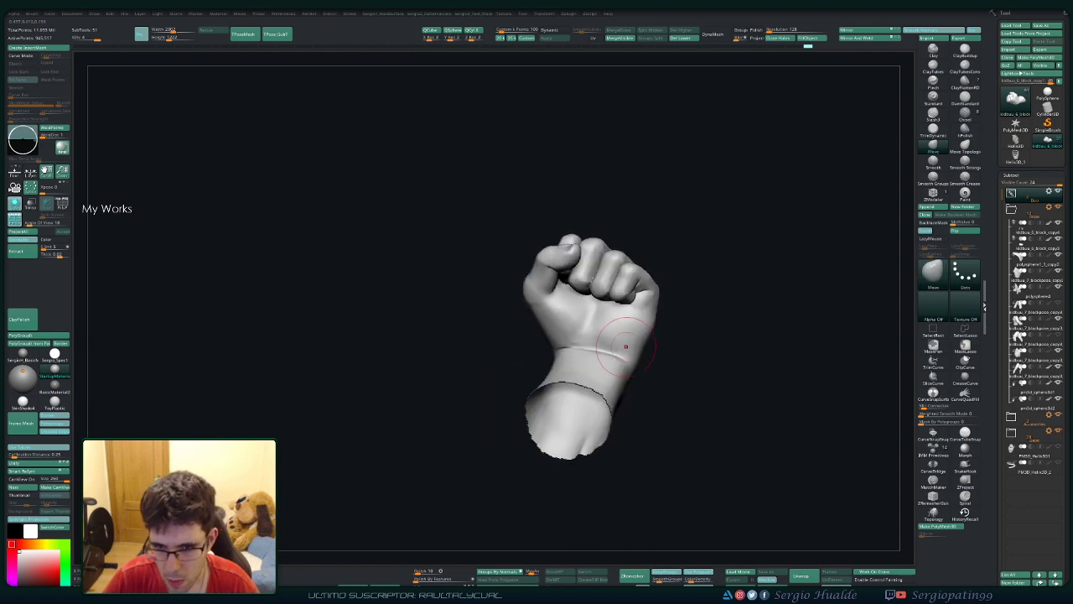
key(shift+f)
key(shift+f)
ctrl+right_drag(635, 239, 581, 324)
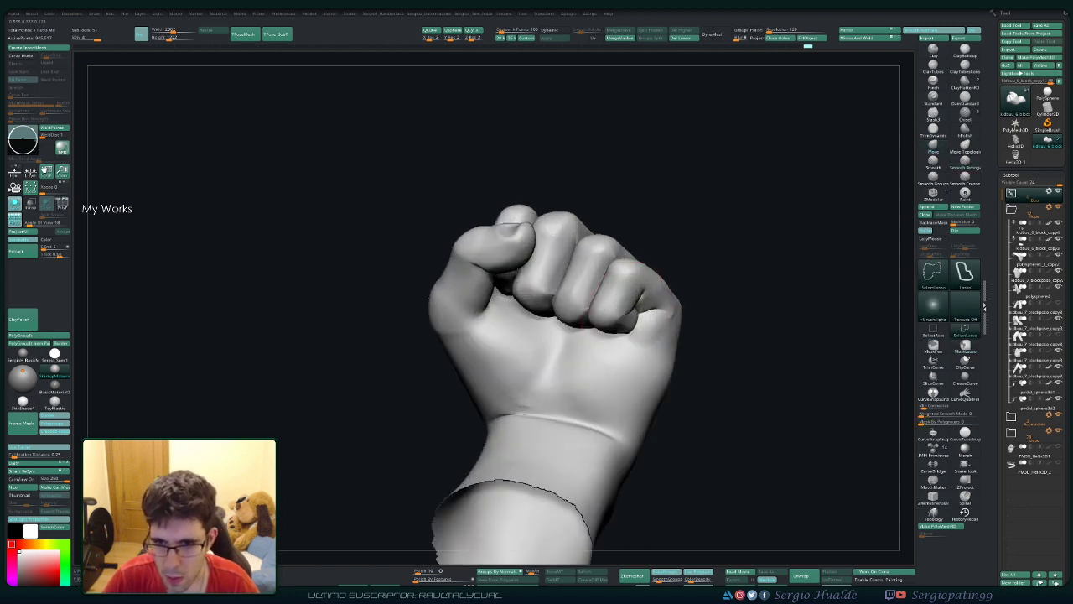
ctrl+alt+shift+drag(637, 281, 675, 312)
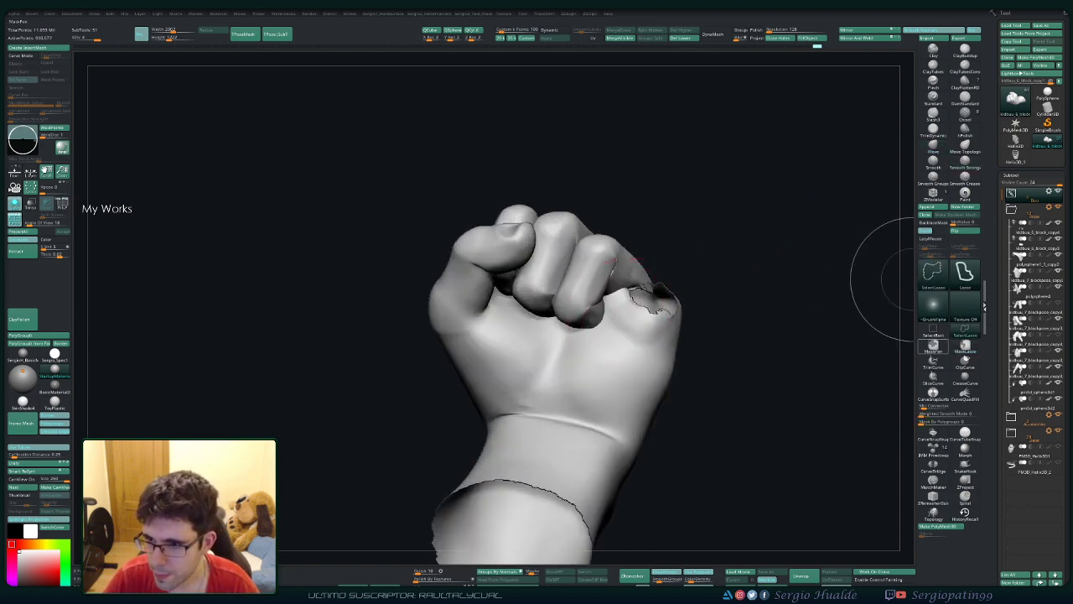
right_drag(839, 277, 830, 302)
right_drag(687, 352, 656, 297)
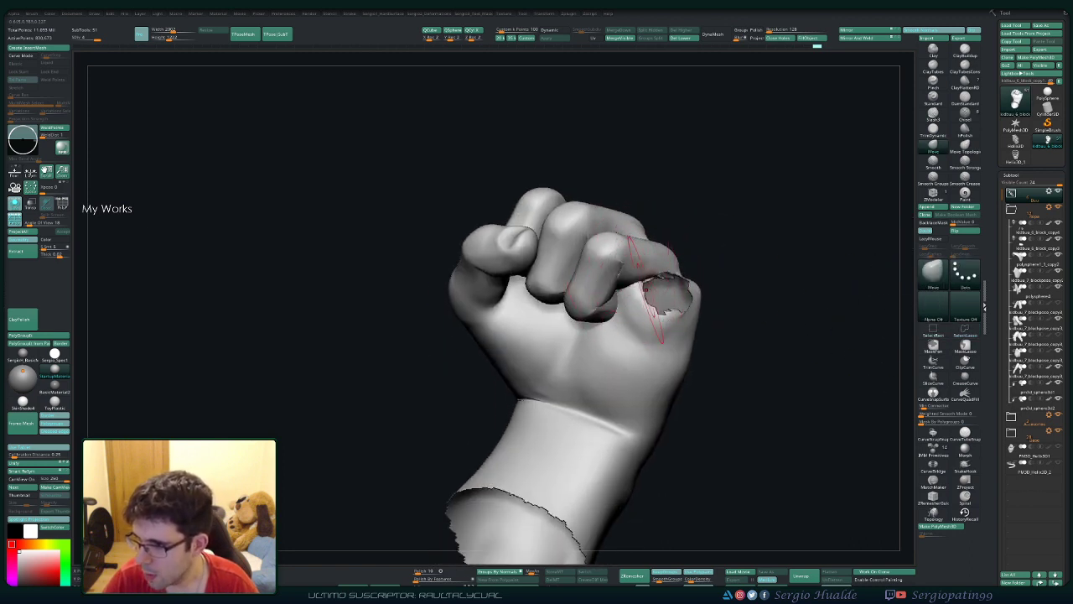
mouse_move(638, 273)
right_down()
mouse_move(641, 302)
mouse_move(627, 302)
right_up()
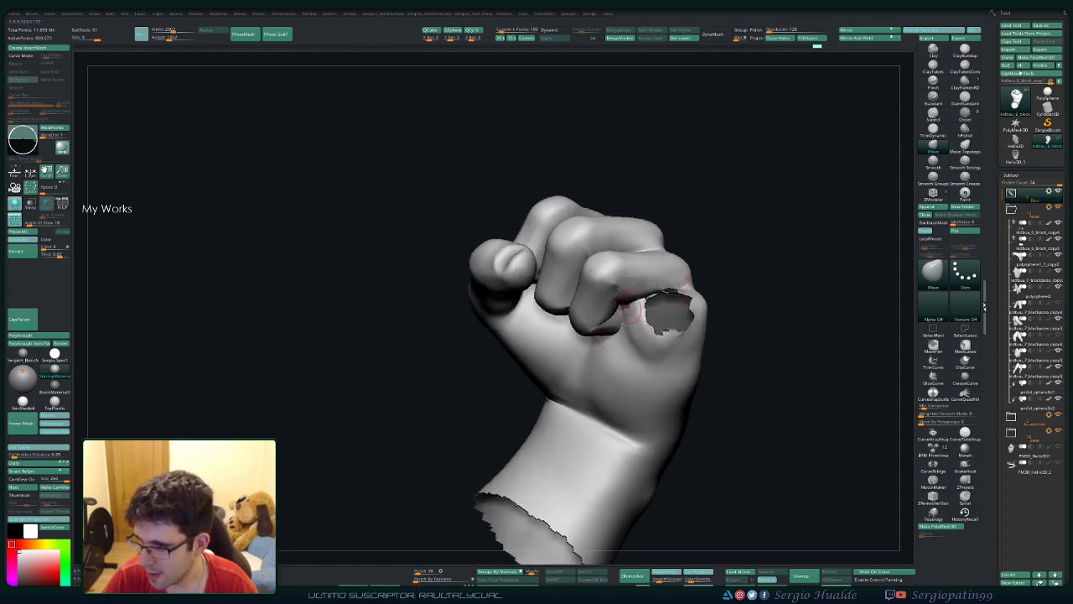
right_drag(624, 306, 614, 333)
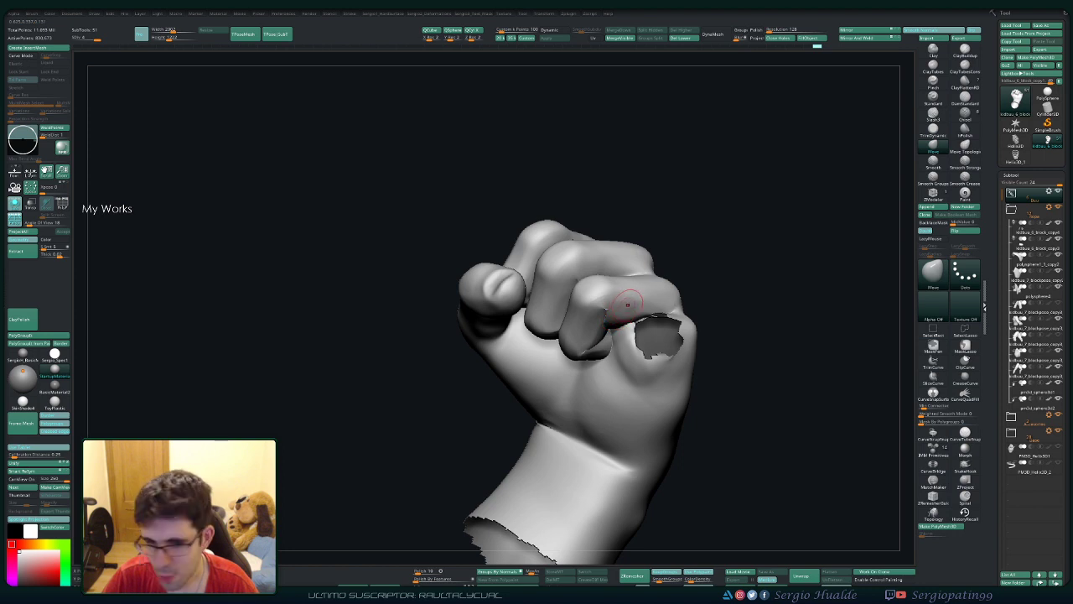
Step: Hide the finger pieces across the knuckle row, including the index finger, with SelectRect
key(ctrl+shift)
ctrl+shift+click(604, 268)
ctrl+shift+click(554, 246)
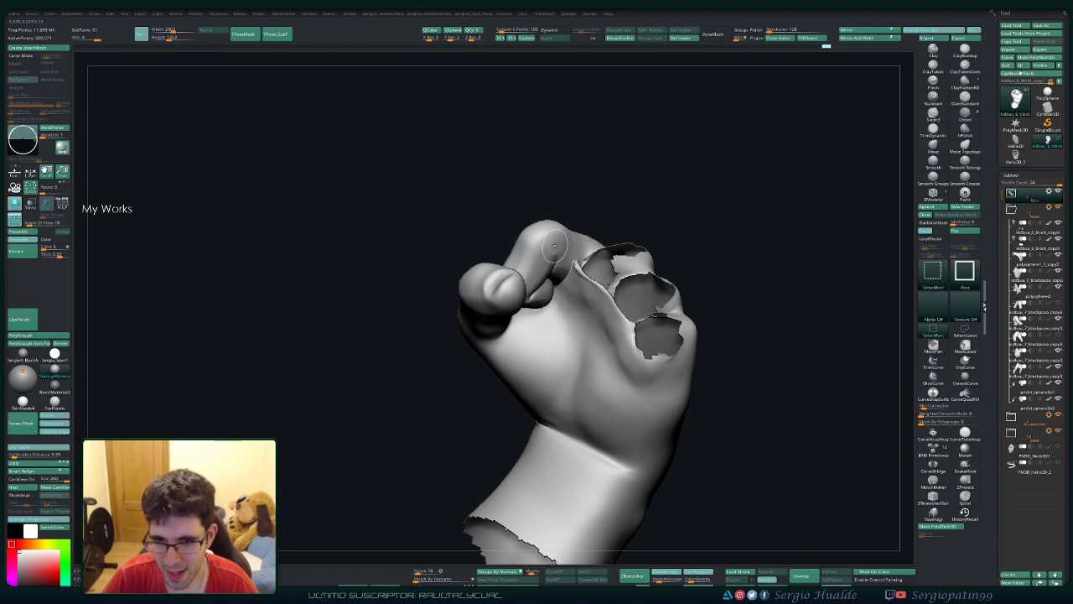
ctrl+shift+click(549, 252)
mouse_move(553, 268)
right_down()
mouse_move(513, 293)
mouse_move(564, 322)
right_up()
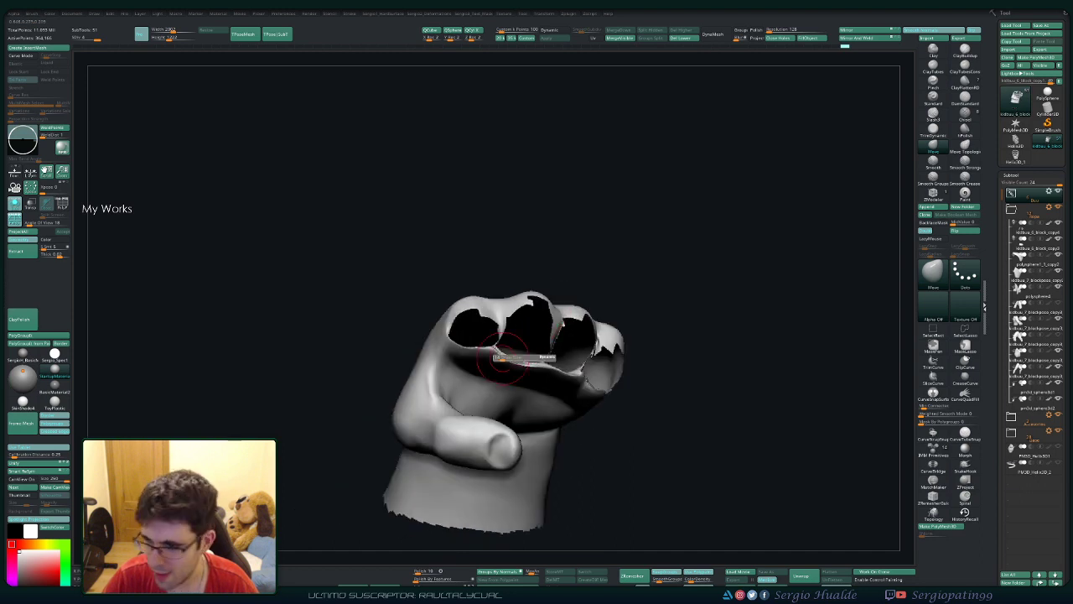
Step: Smooth Strong the hand surface around and below the knuckle openings from several angles
key(shift)
right_drag(523, 348, 499, 350)
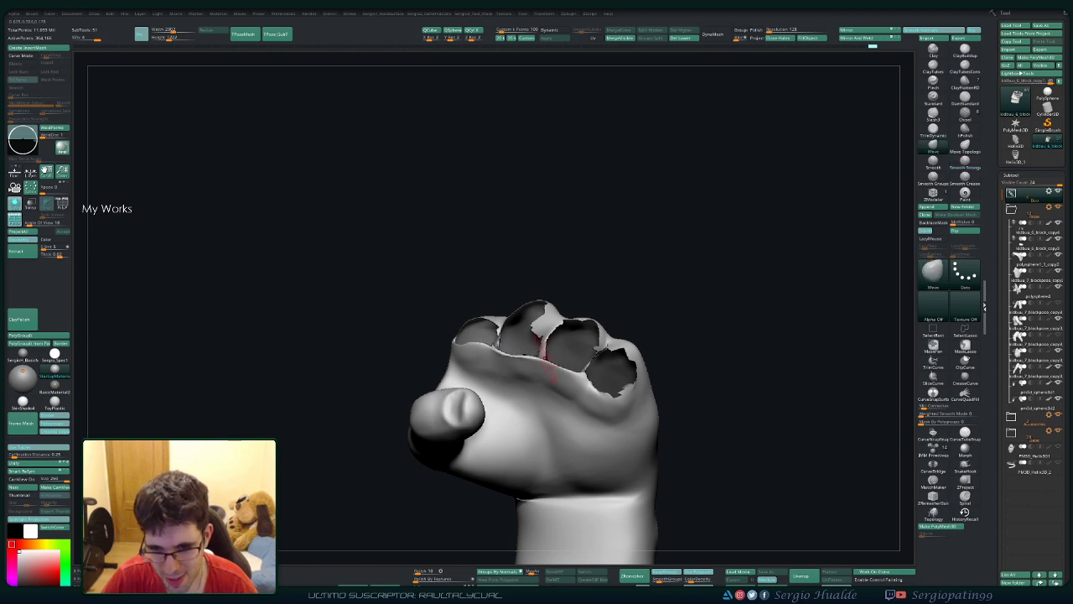
key(ctrl+shift)
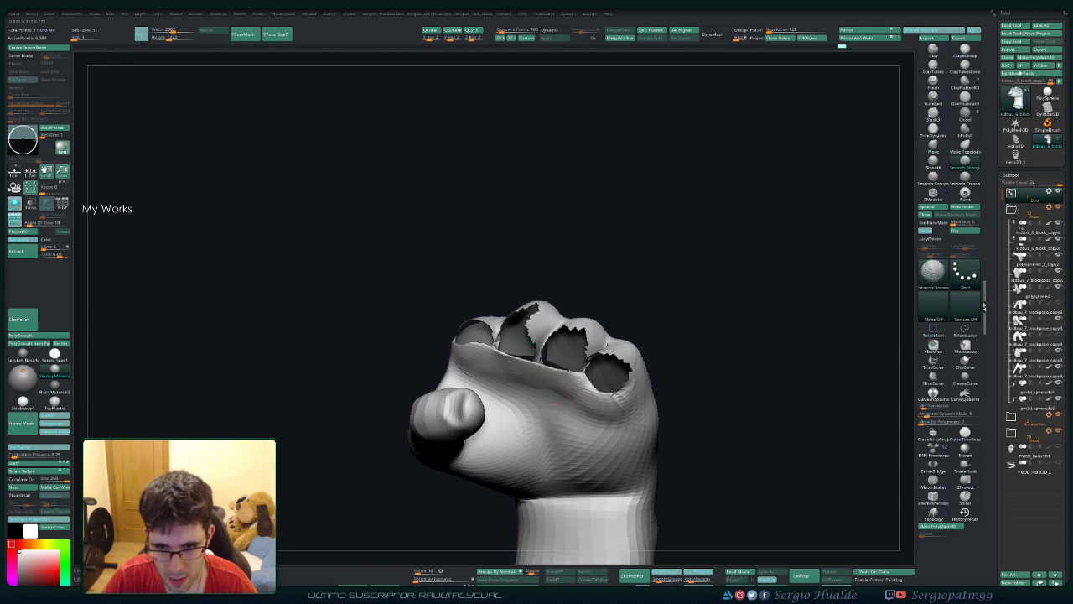
mouse_move(512, 369)
shift+mouse_down()
mouse_move(469, 352)
mouse_move(620, 406)
shift+mouse_up()
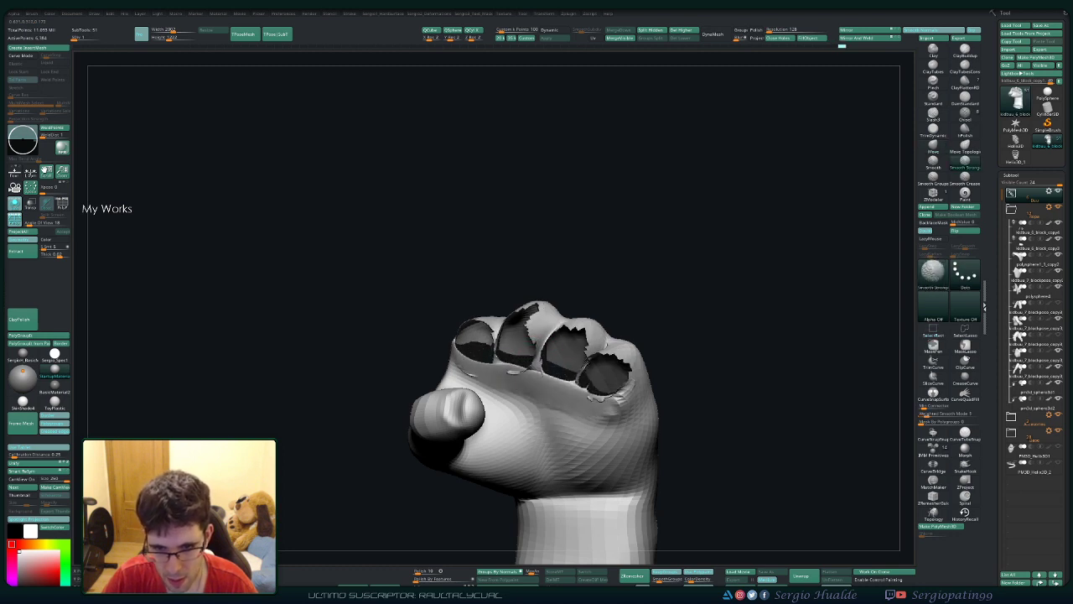
shift+drag(485, 373, 482, 376)
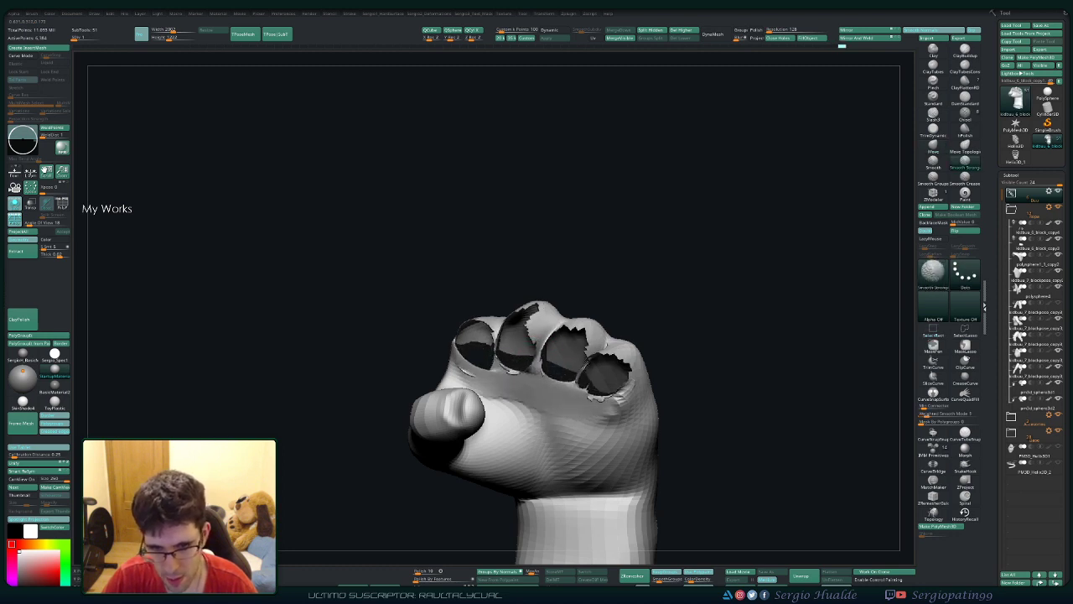
drag(738, 378, 688, 377)
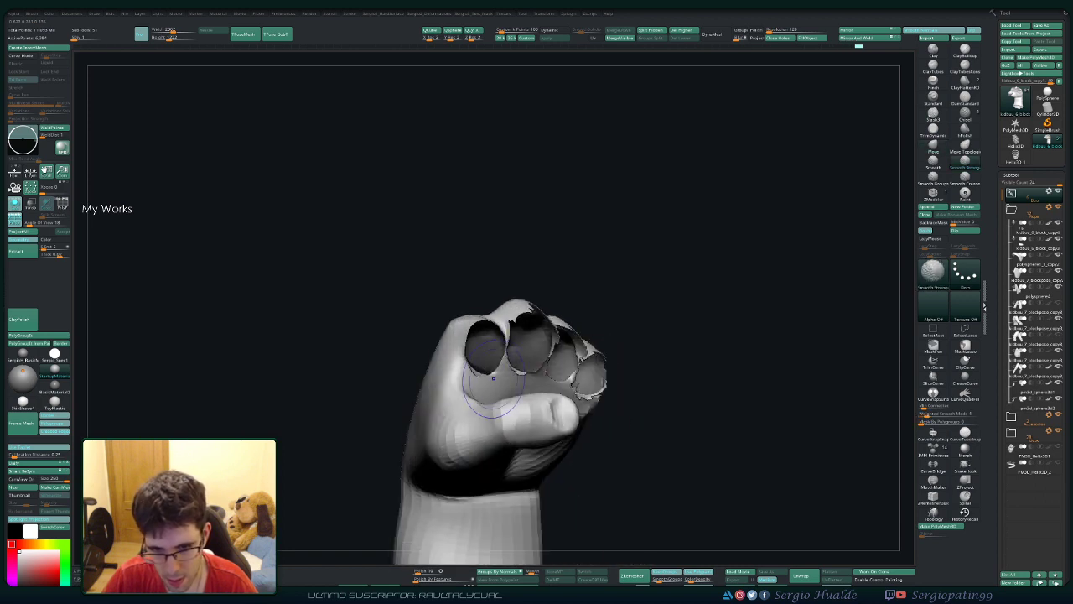
mouse_move(712, 335)
mouse_down()
mouse_move(712, 385)
mouse_move(654, 385)
mouse_up()
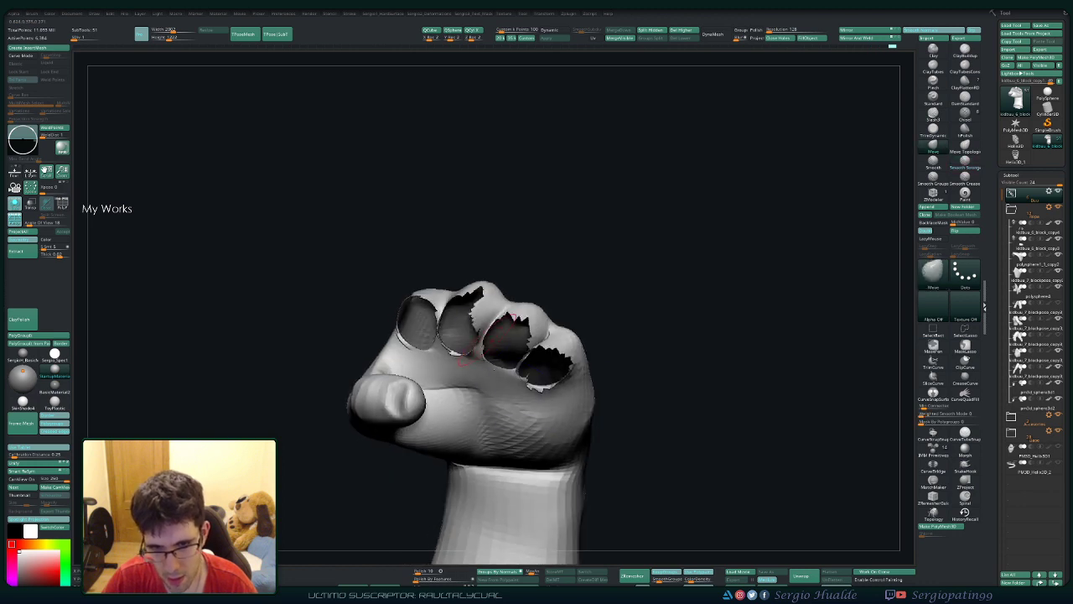
drag(671, 335, 670, 393)
drag(537, 344, 551, 352)
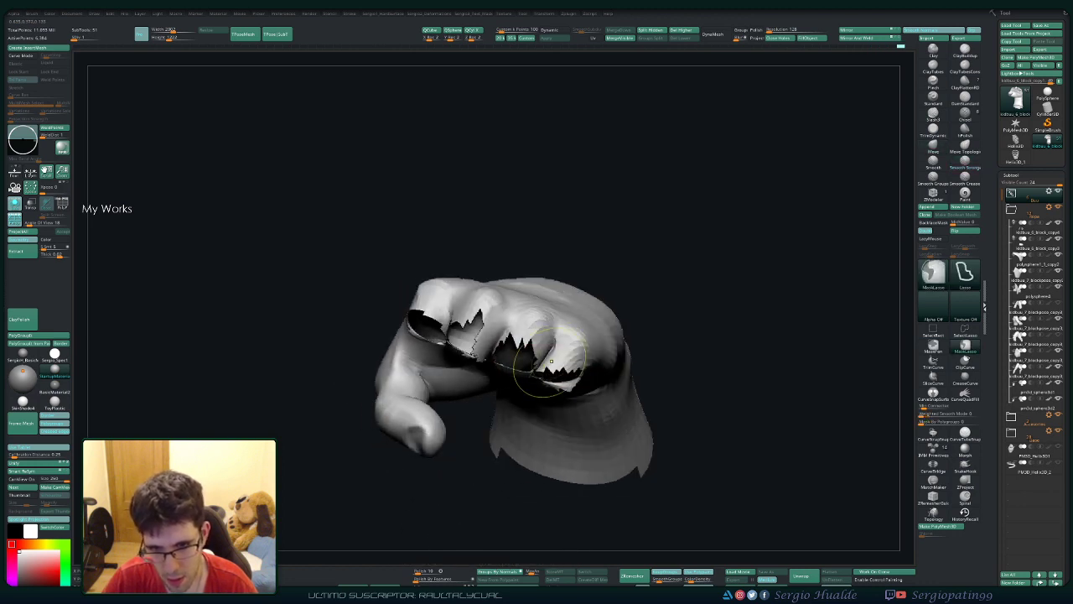
key(shift)
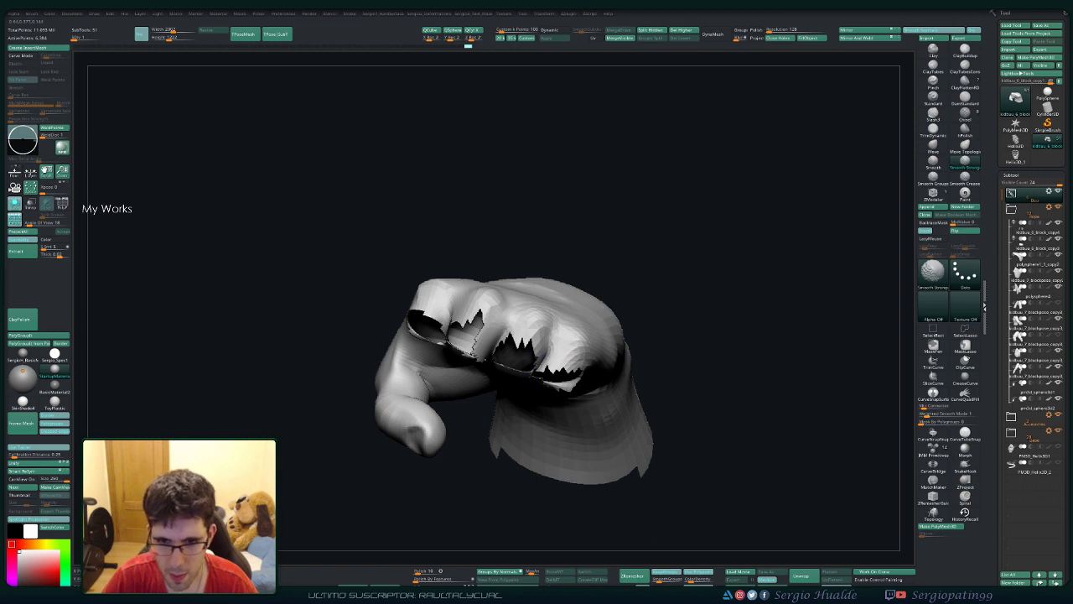
mouse_move(477, 331)
mouse_down()
mouse_move(477, 344)
mouse_move(606, 308)
mouse_move(587, 335)
mouse_up()
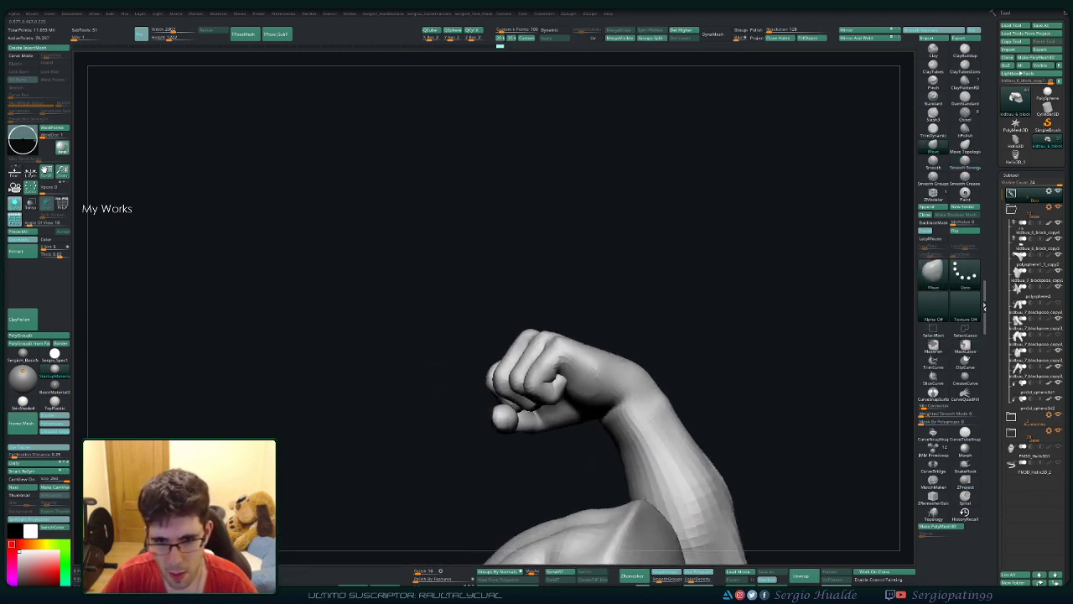
Step: Isolate the fist with a SelectRect drag and zoom out from the hand
mouse_move(537, 240)
ctrl+shift+mouse_down()
mouse_move(517, 453)
mouse_move(722, 463)
ctrl+shift+mouse_up()
drag(670, 352, 642, 341)
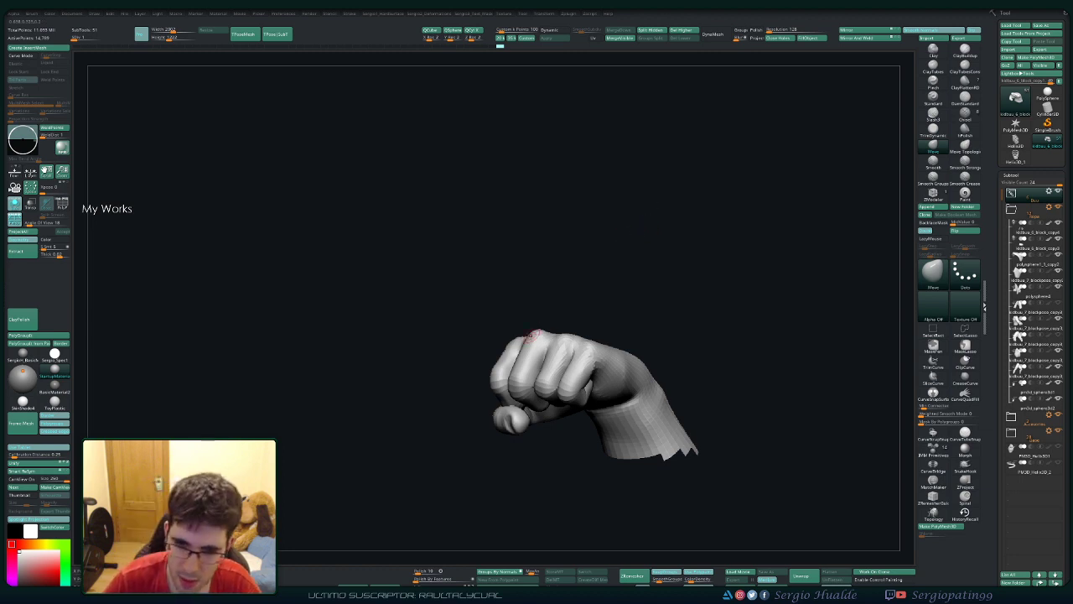
mouse_move(530, 333)
alt+mouse_down()
mouse_move(567, 244)
mouse_move(617, 351)
alt+mouse_up()
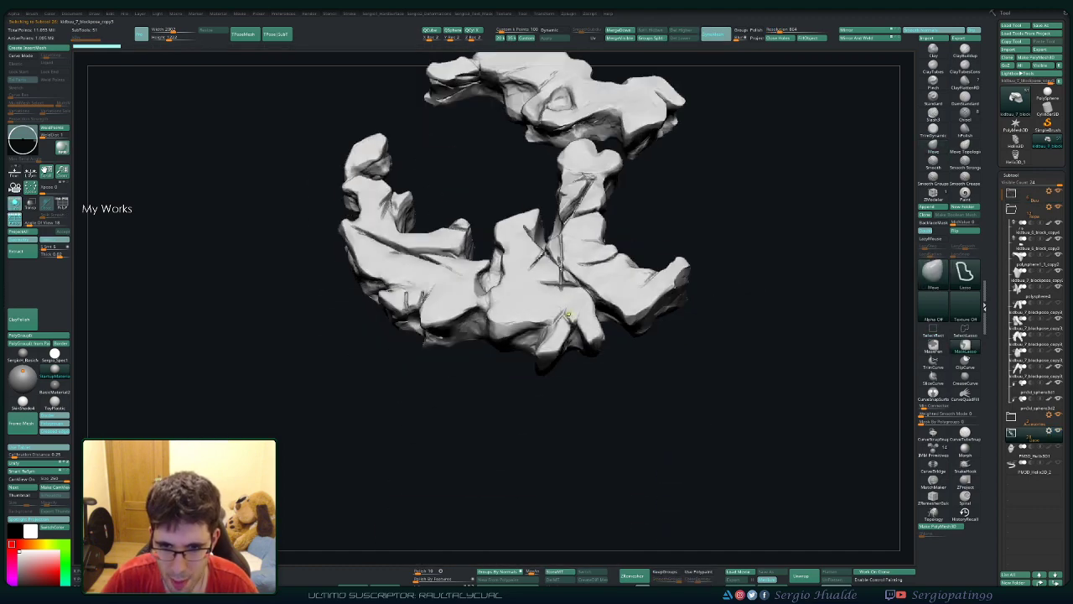
Step: Inspect the rock debris from several angles, then expand the pm3d cylinder/sphere subtool folder
alt+drag(568, 314, 568, 366)
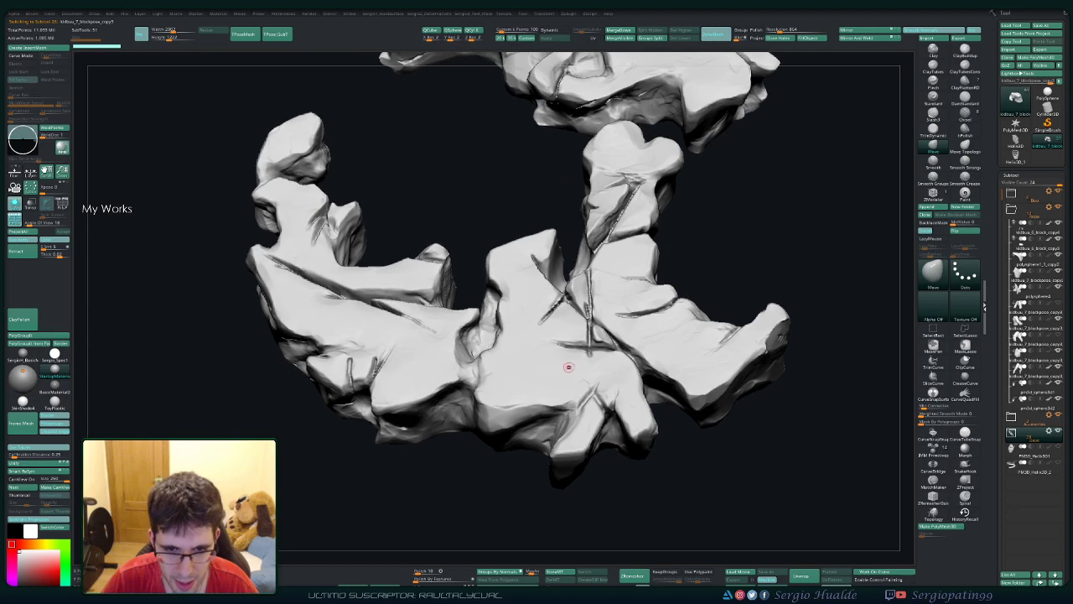
mouse_move(568, 367)
right_down()
mouse_move(568, 312)
mouse_move(584, 332)
mouse_move(587, 318)
right_up()
alt+drag(587, 318, 547, 332)
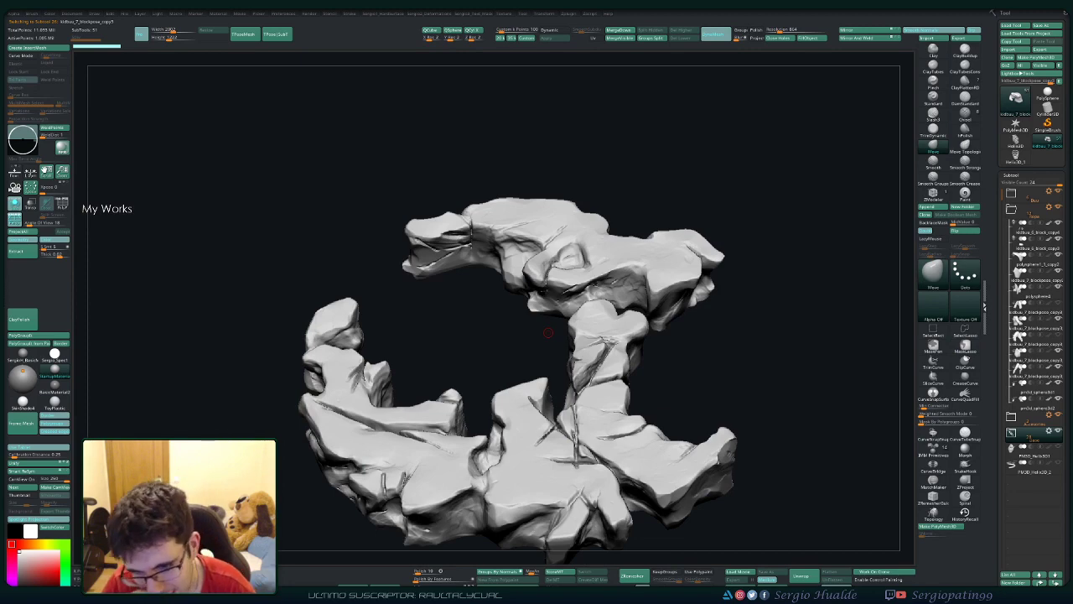
right_drag(555, 328, 597, 444)
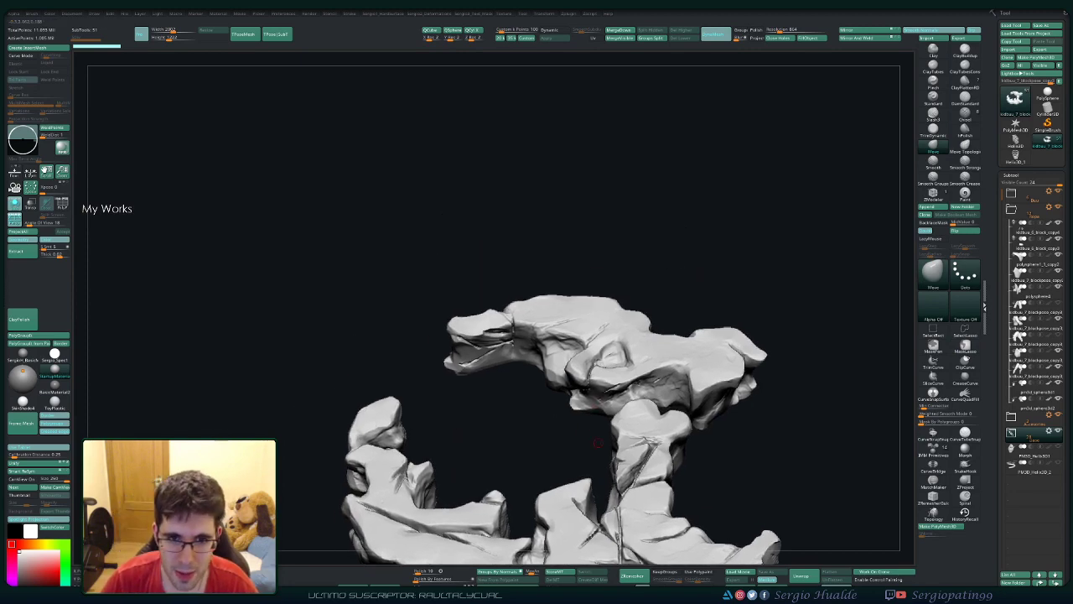
alt+drag(507, 294, 587, 329)
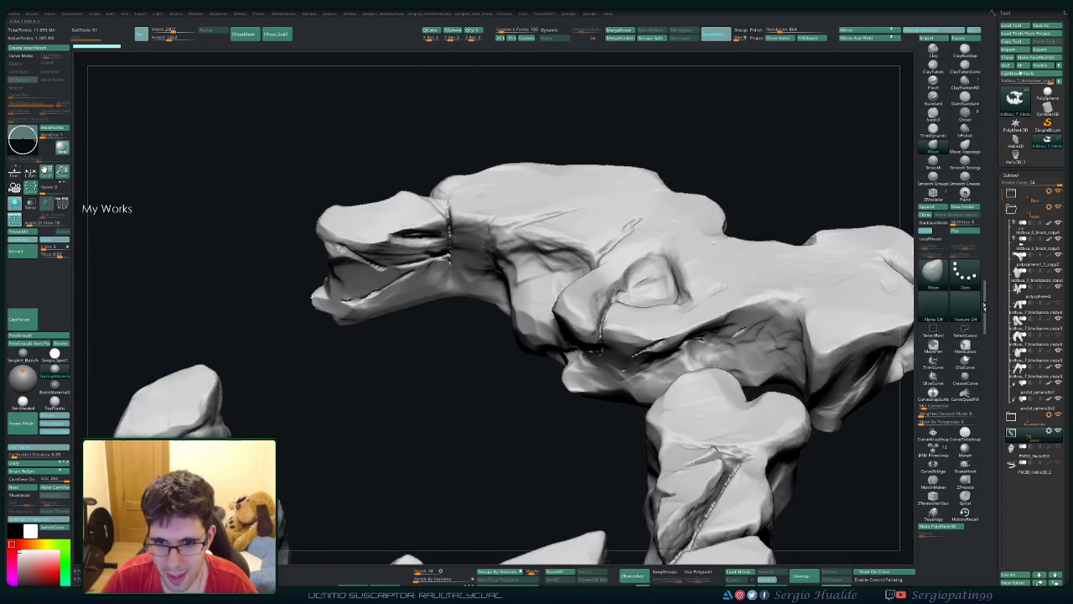
right_drag(638, 339, 545, 388)
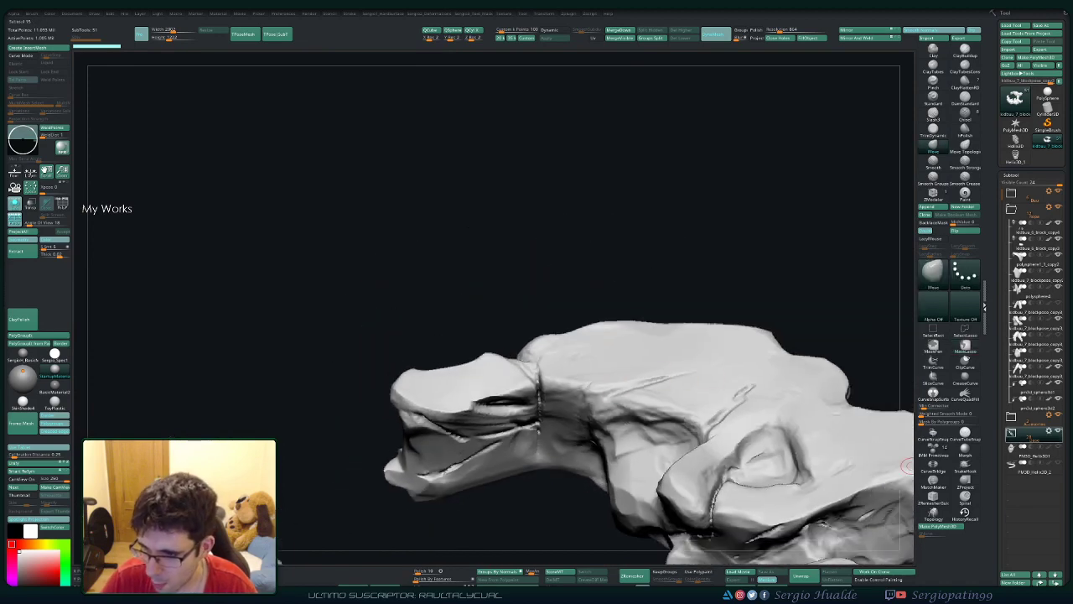
click(1011, 431)
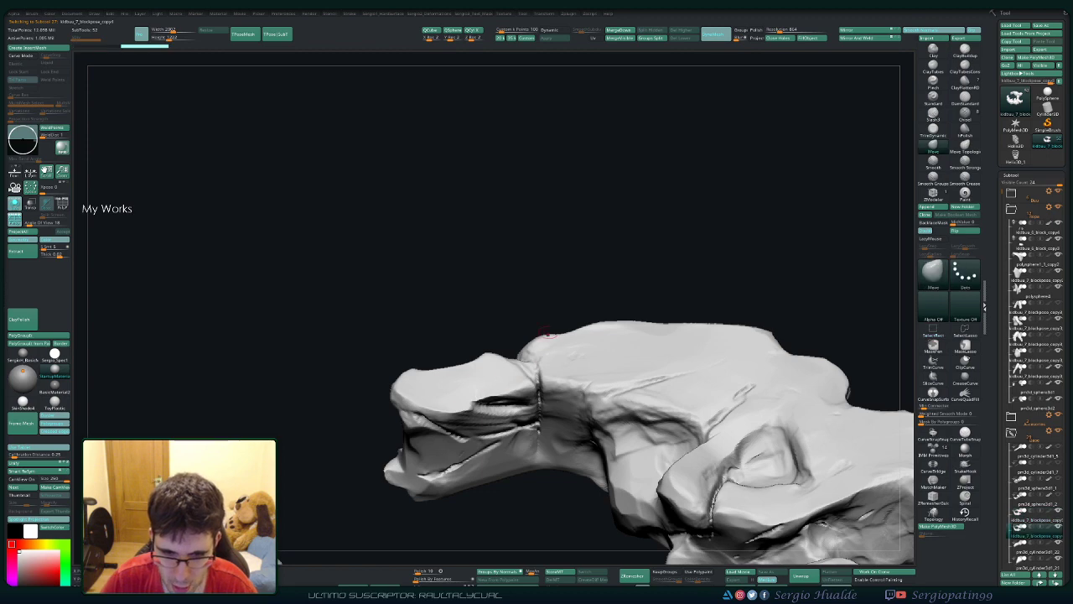
Step: Select the rock subtool and lasso-hide everything except a small fragment at its left end
ctrl+shift+click(822, 298)
click(964, 334)
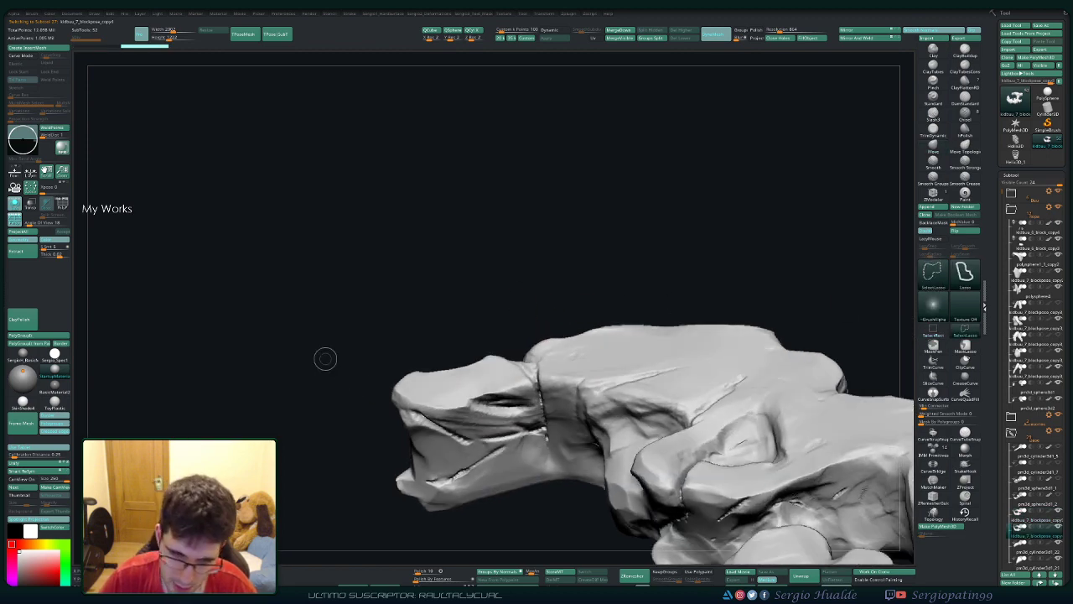
ctrl+shift+drag(307, 337, 541, 366)
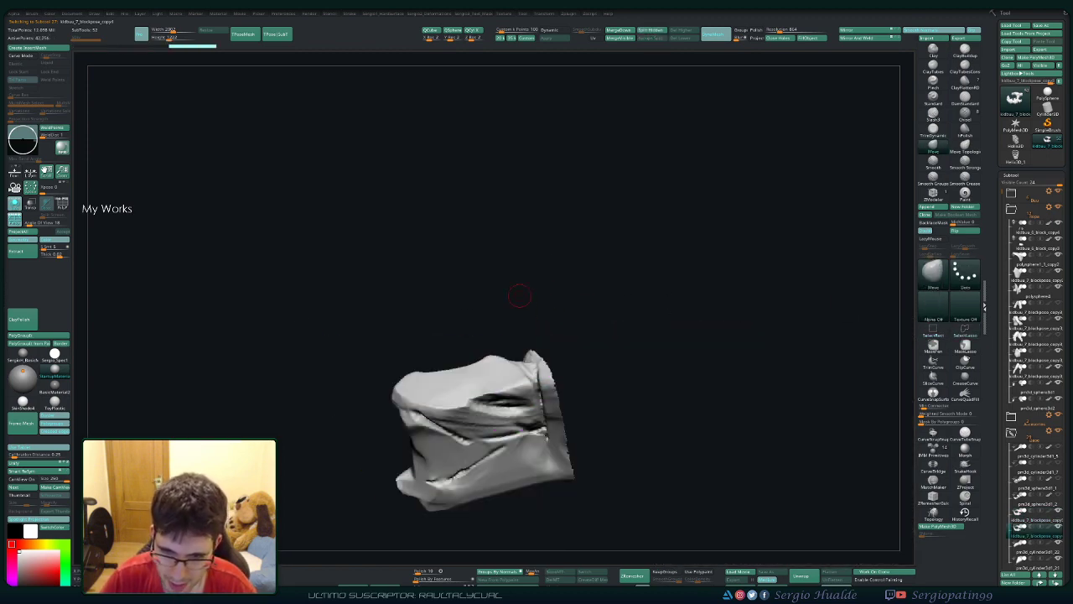
mouse_move(603, 319)
mouse_down()
mouse_move(537, 310)
mouse_move(669, 399)
mouse_up()
ctrl+alt+shift+drag(509, 319, 513, 322)
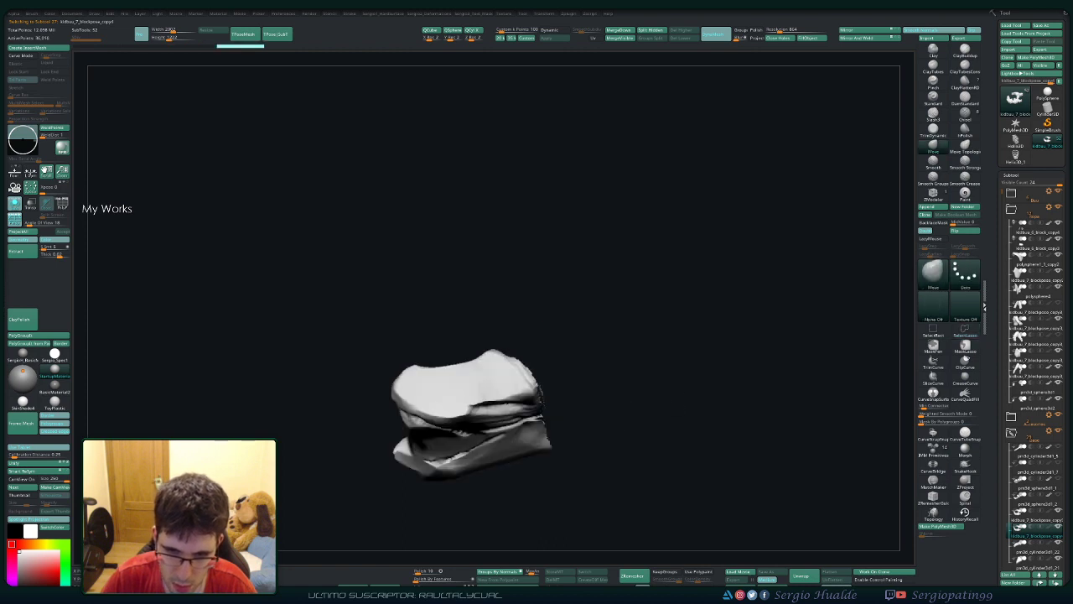
mouse_move(565, 372)
mouse_down()
mouse_move(537, 352)
mouse_move(649, 421)
mouse_move(601, 422)
mouse_up()
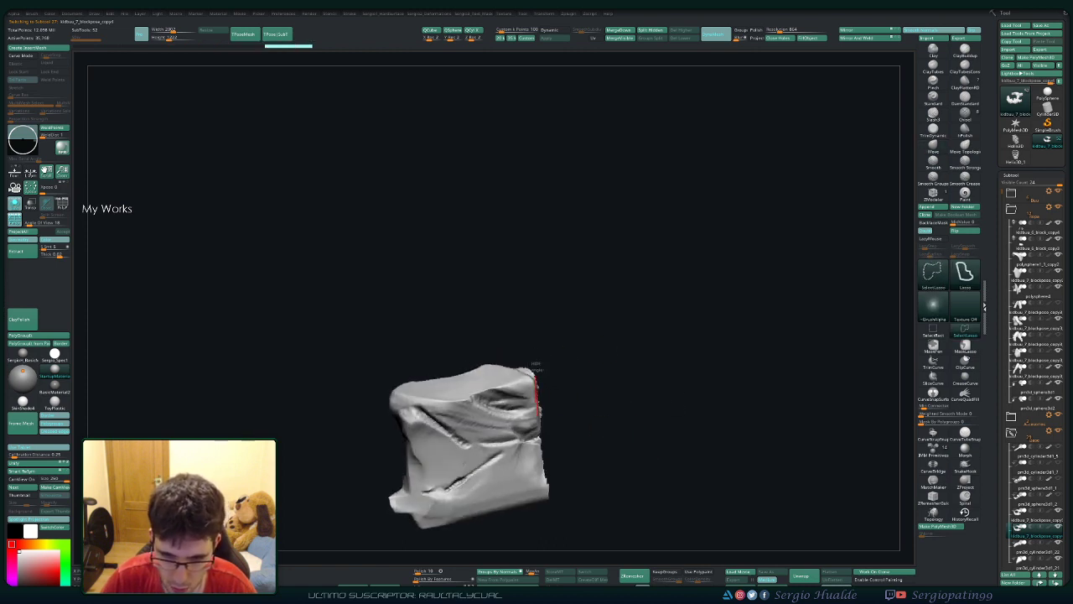
mouse_move(536, 369)
ctrl+alt+shift+mouse_down()
mouse_move(612, 438)
mouse_move(580, 424)
ctrl+alt+shift+mouse_up()
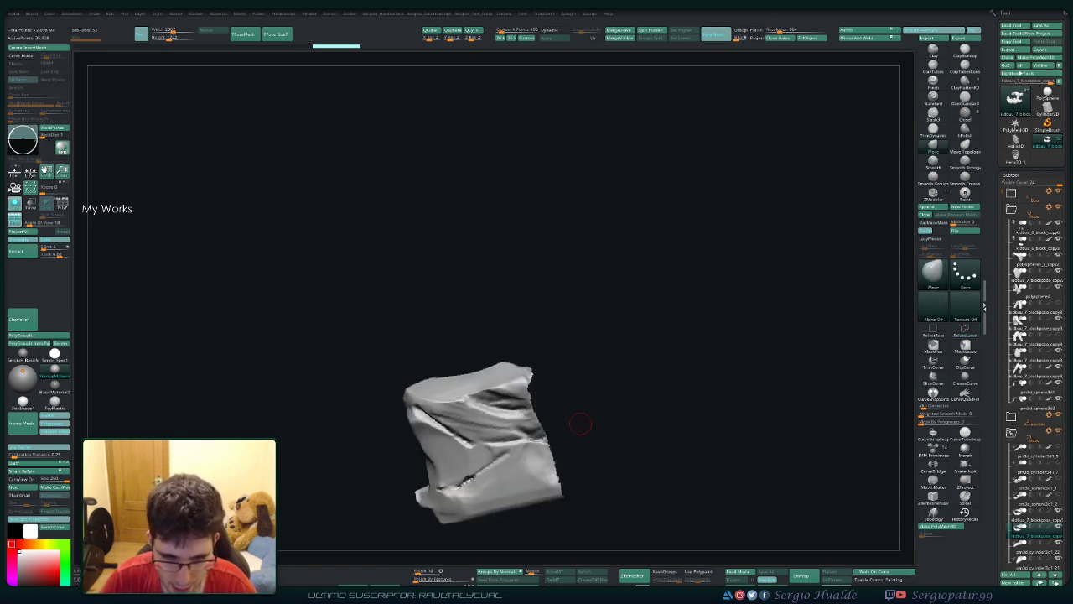
drag(585, 361, 581, 403)
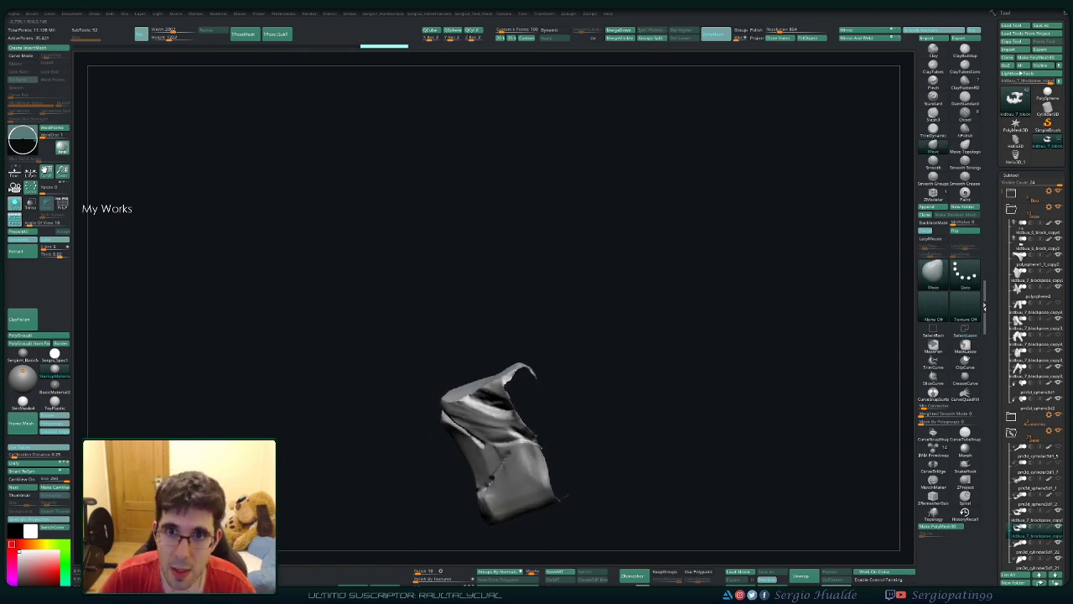
Step: Adjust the brush size, switch to TrimDynamic, and solo the remaining rock fragment
key(s)
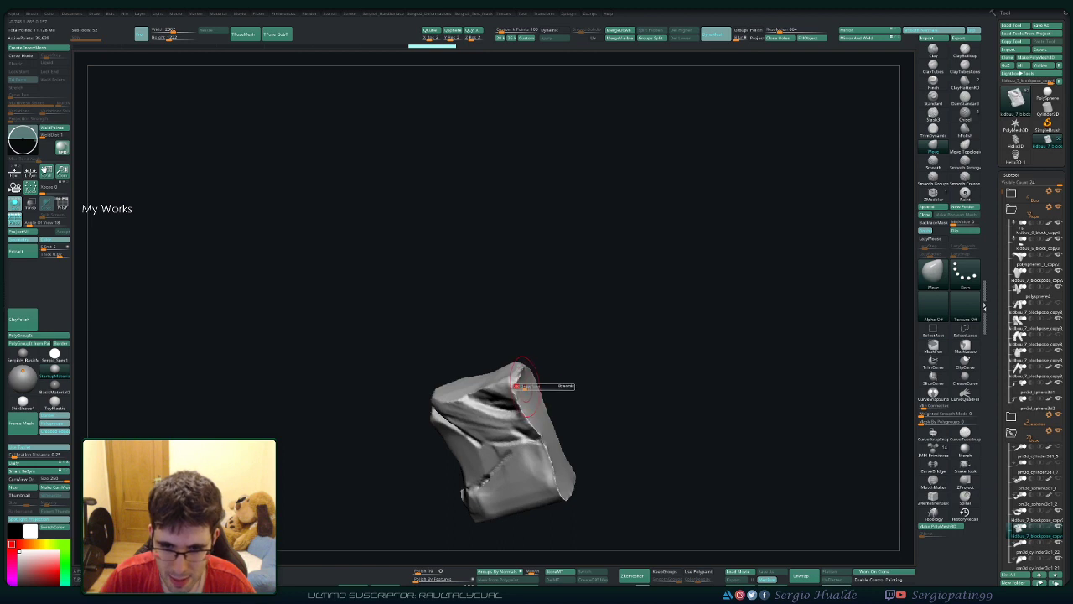
mouse_move(587, 369)
mouse_down()
mouse_move(570, 394)
mouse_move(511, 388)
mouse_up()
key(b)
key(t)
key(d)
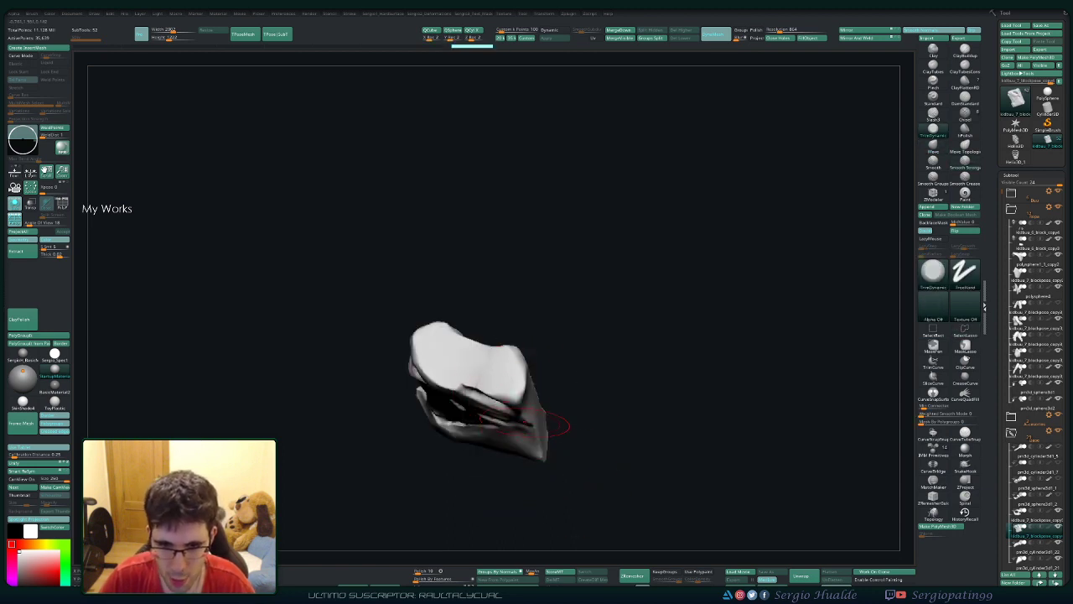
drag(549, 424, 535, 407)
drag(552, 442, 540, 433)
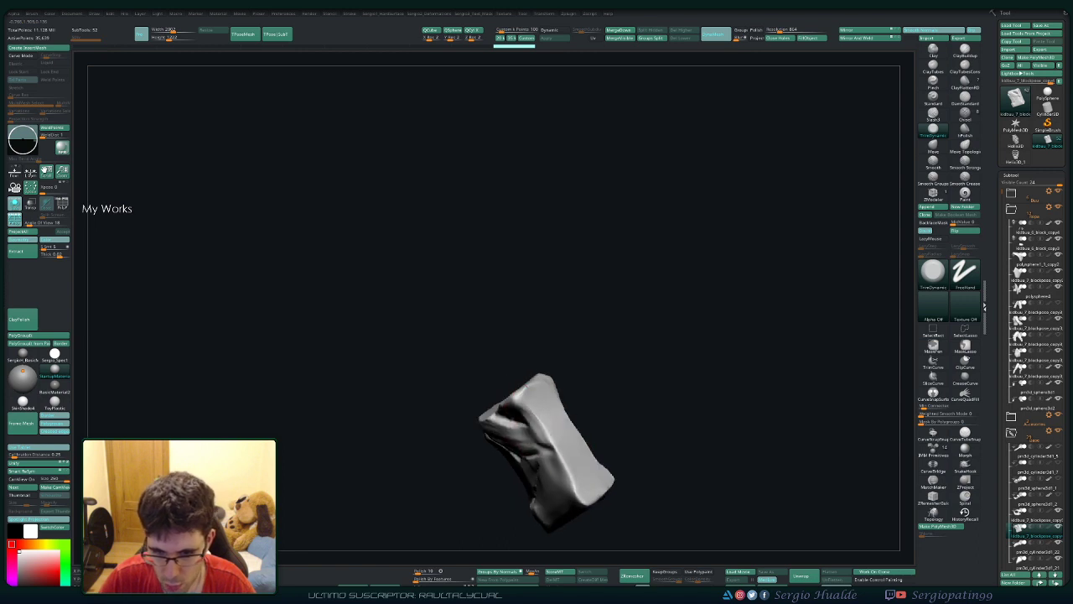
drag(634, 456, 608, 415)
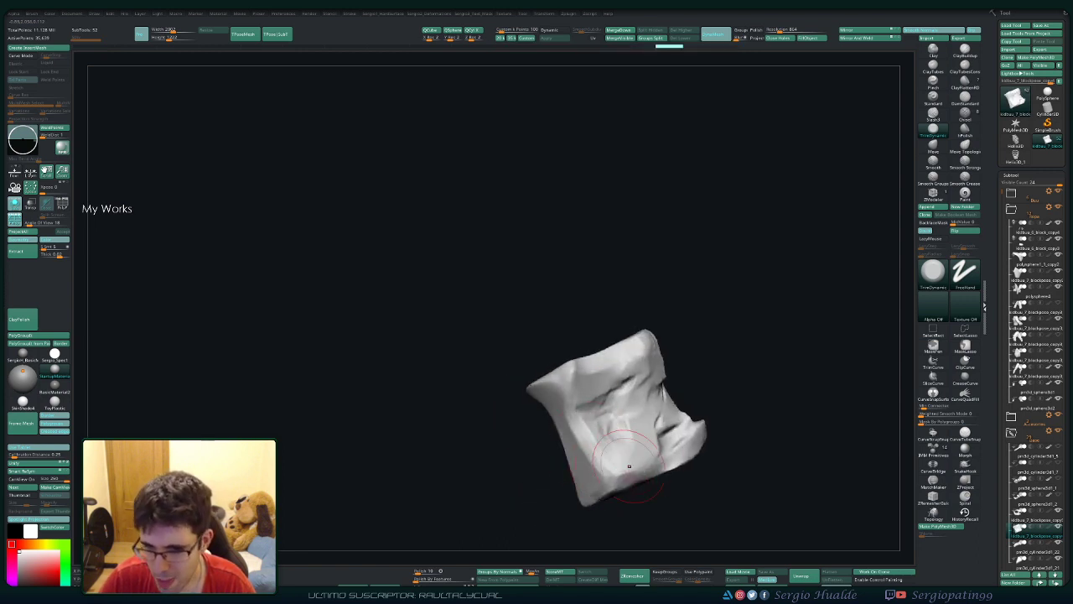
mouse_move(634, 443)
mouse_down()
mouse_move(612, 453)
mouse_move(570, 436)
mouse_up()
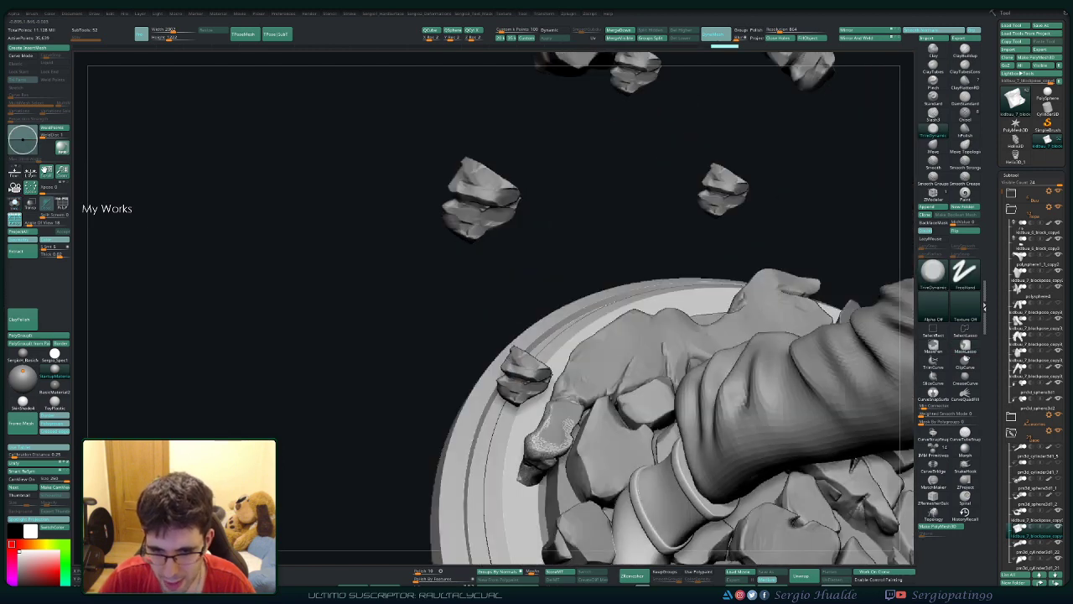
key(ctrl+shift+s)
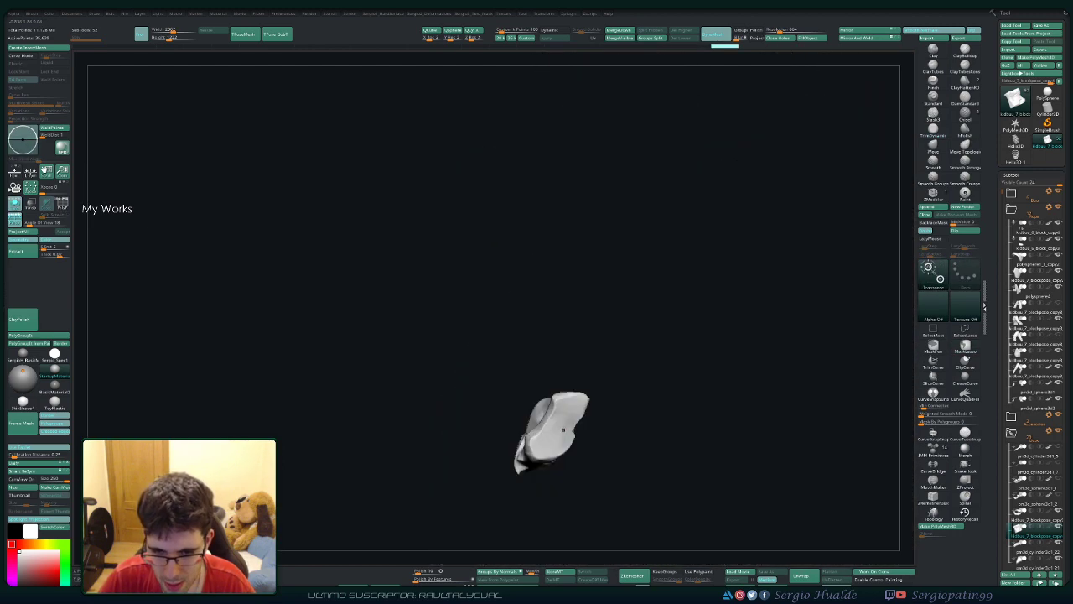
Step: Gizmo-move the small rock at the base's left rim slightly down, checking it in Solo
key(w)
key(ctrl+shift+s)
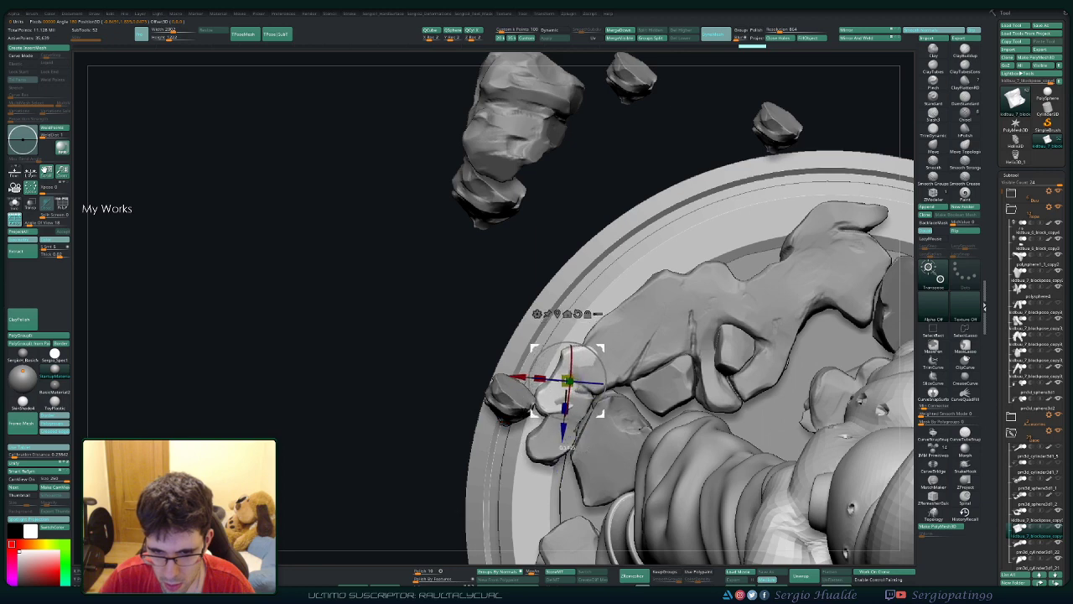
mouse_move(394, 277)
mouse_down()
mouse_move(394, 361)
mouse_move(360, 394)
mouse_move(293, 423)
mouse_move(335, 448)
mouse_move(335, 503)
mouse_up()
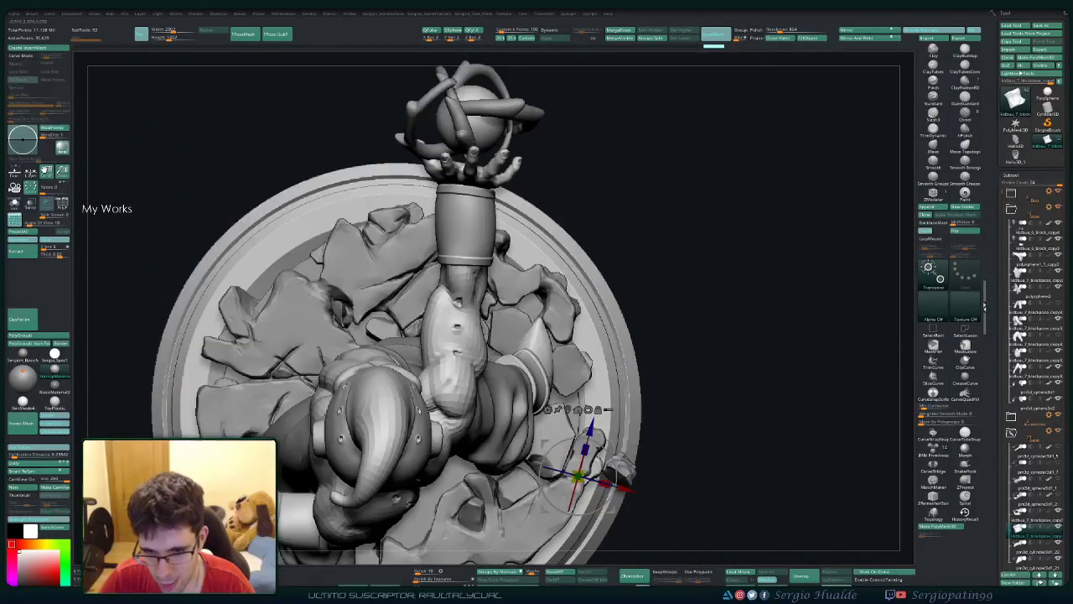
click(300, 304)
click(251, 288)
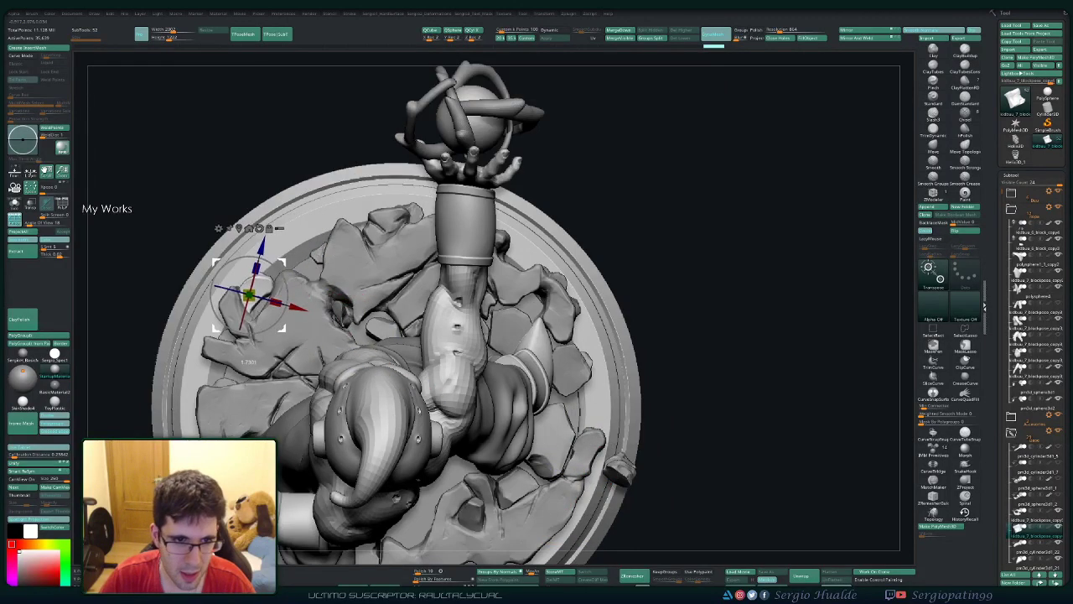
alt+drag(503, 335, 520, 277)
alt+drag(126, 92, 304, 201)
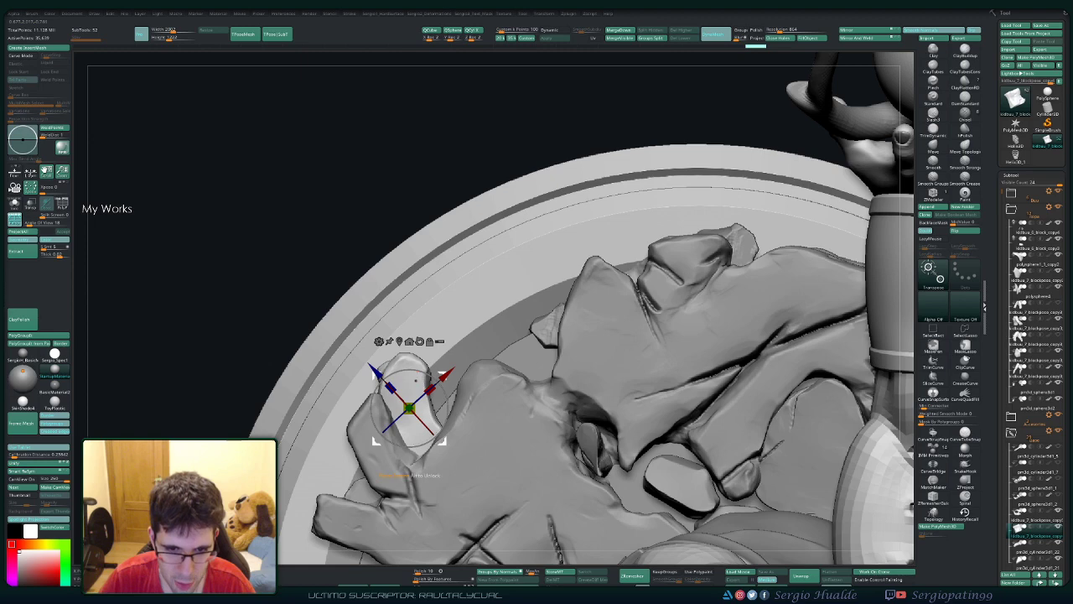
drag(408, 405, 413, 439)
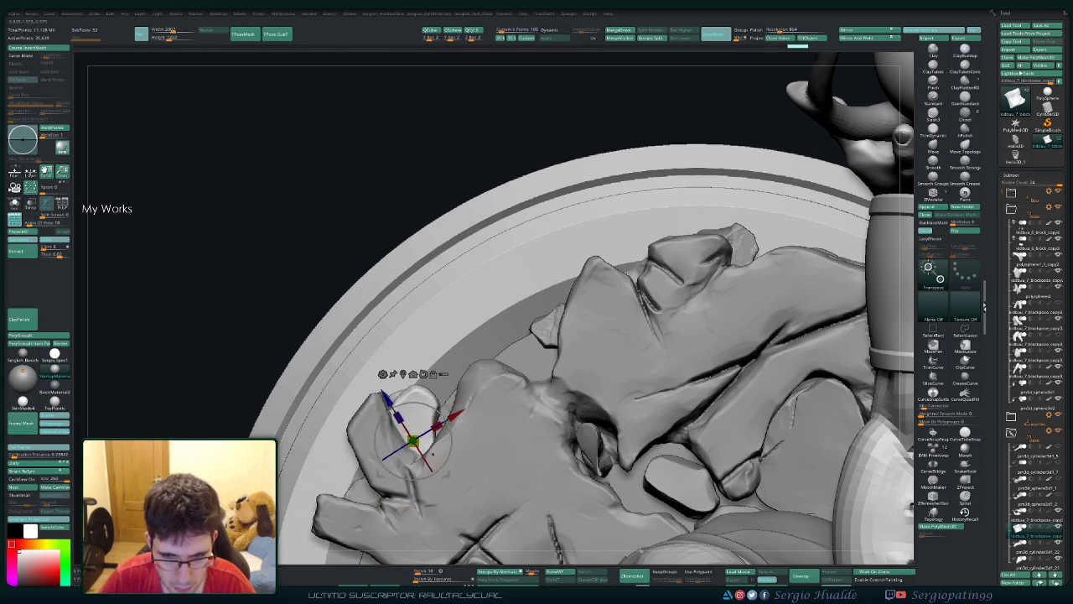
key(ctrl+shift+s)
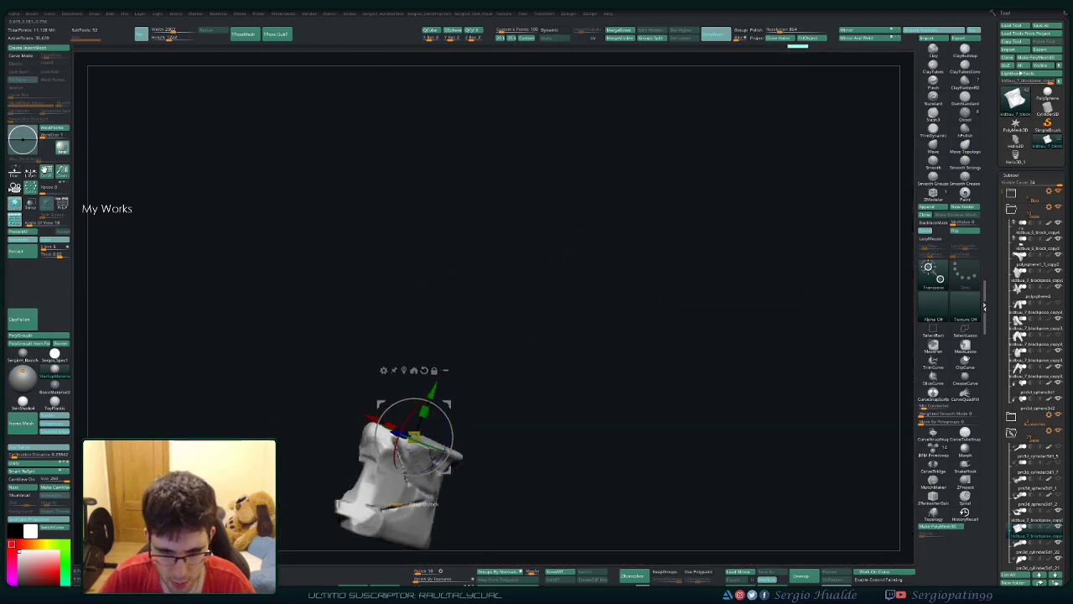
key(ctrl+shift+s)
Step: Push the rock near the base rim into shape with the Move brush
drag(446, 467, 446, 469)
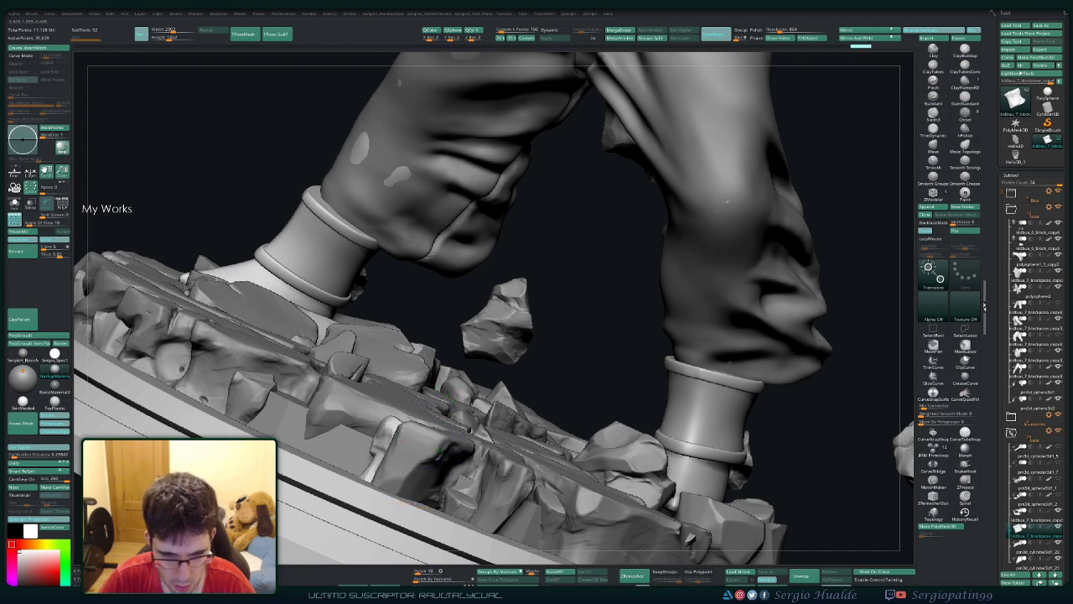
drag(804, 252, 755, 218)
key(ctrl+shift+s)
key(ctrl+shift+s)
key(q)
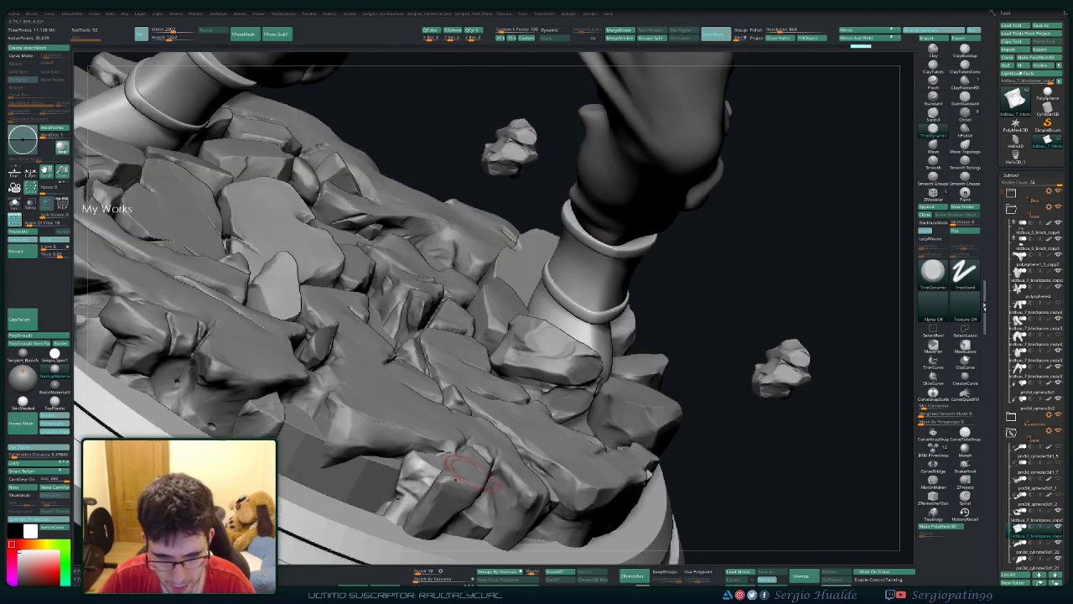
drag(503, 294, 545, 277)
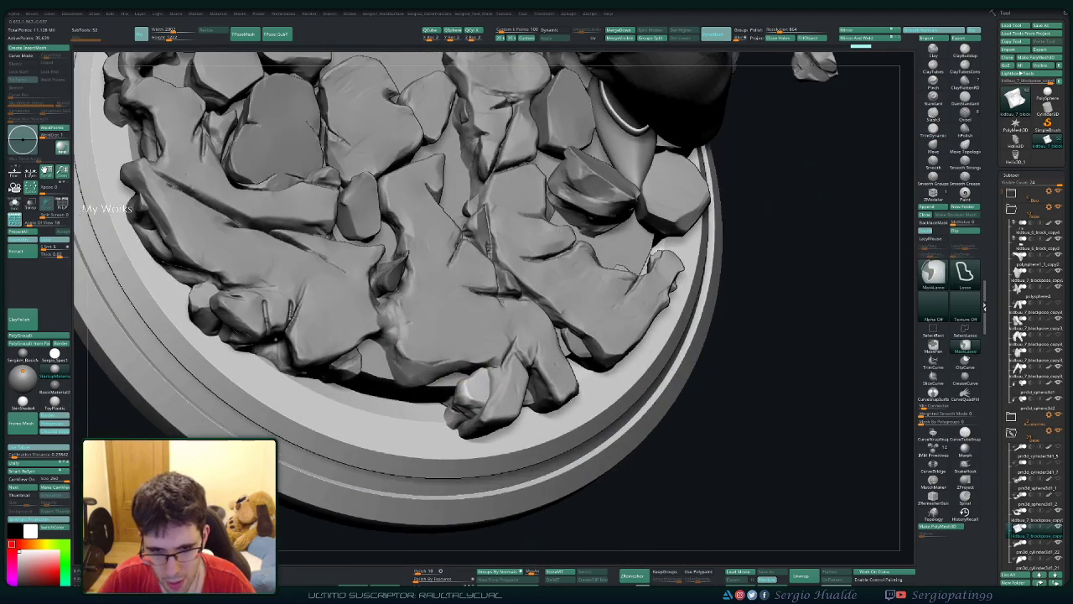
drag(738, 377, 479, 409)
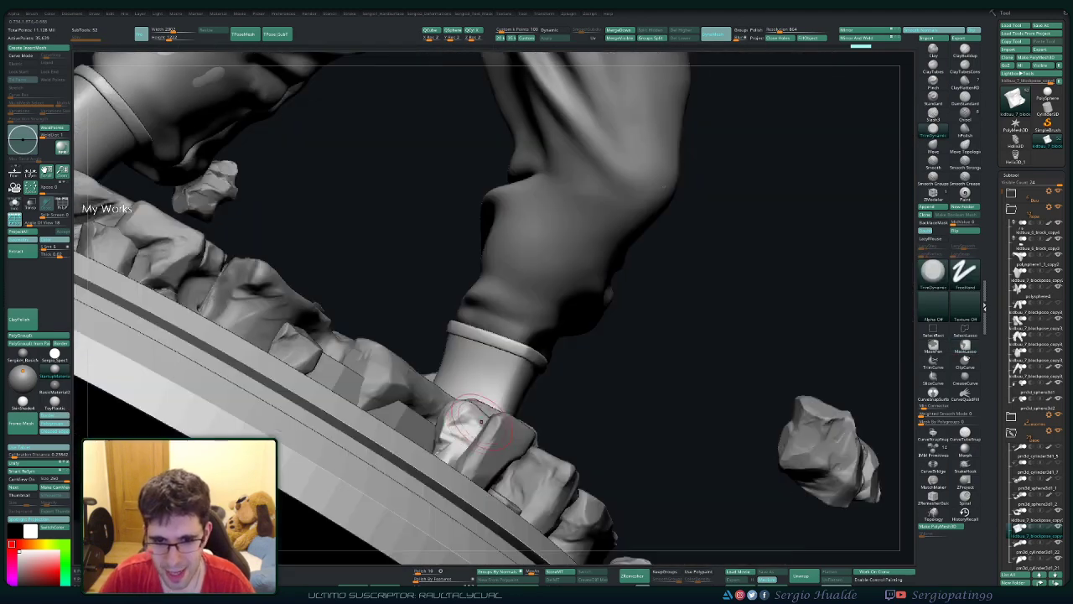
key(b)
key(m)
key(v)
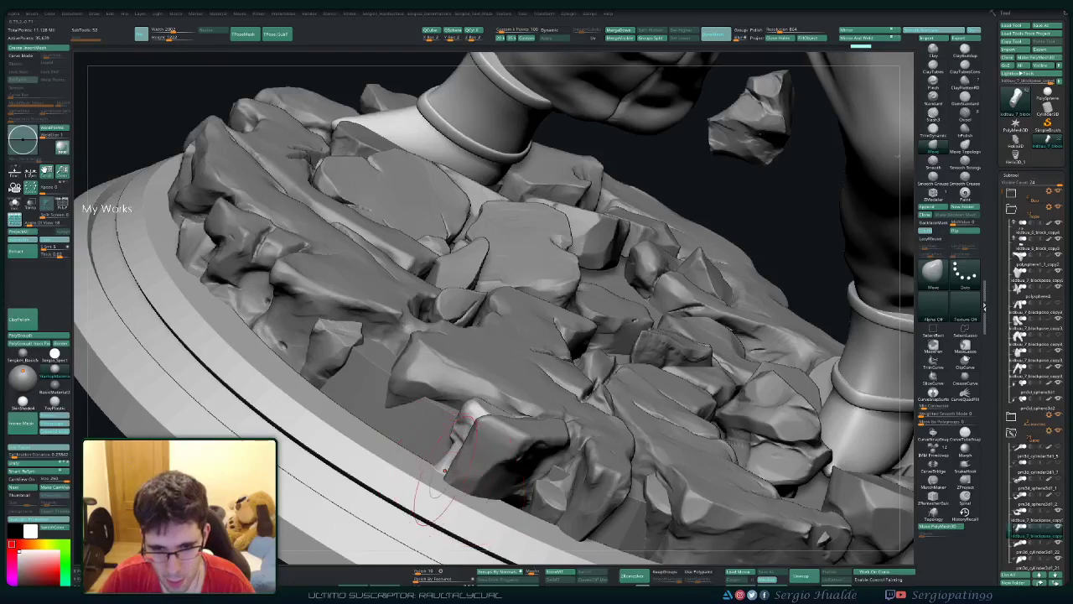
drag(455, 477, 494, 457)
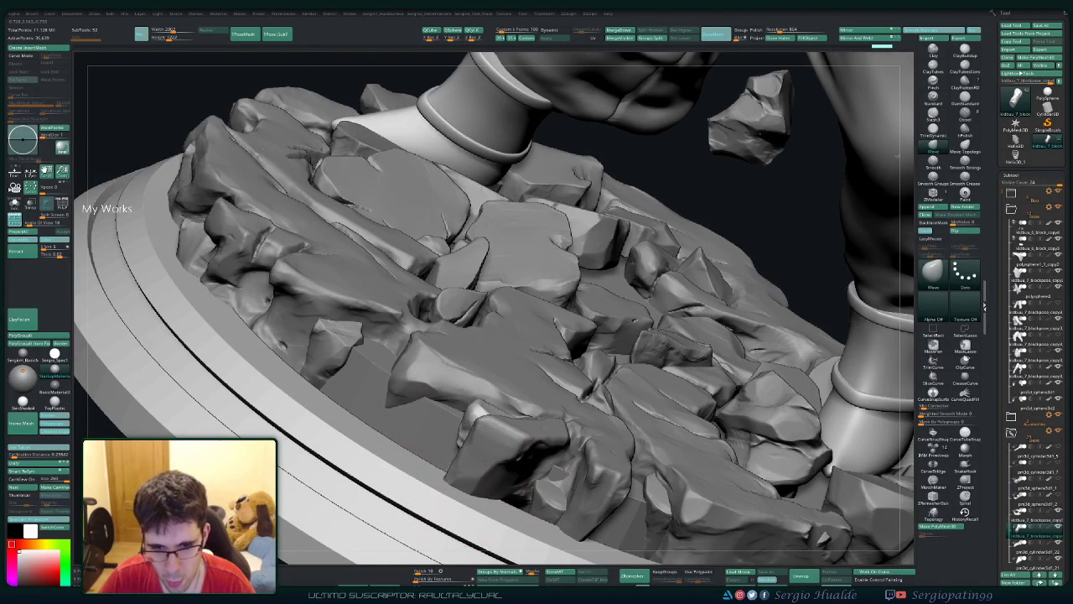
Step: Reshape the lower finger-shaped rock part, then solo that rock piece
right_drag(480, 446, 484, 444)
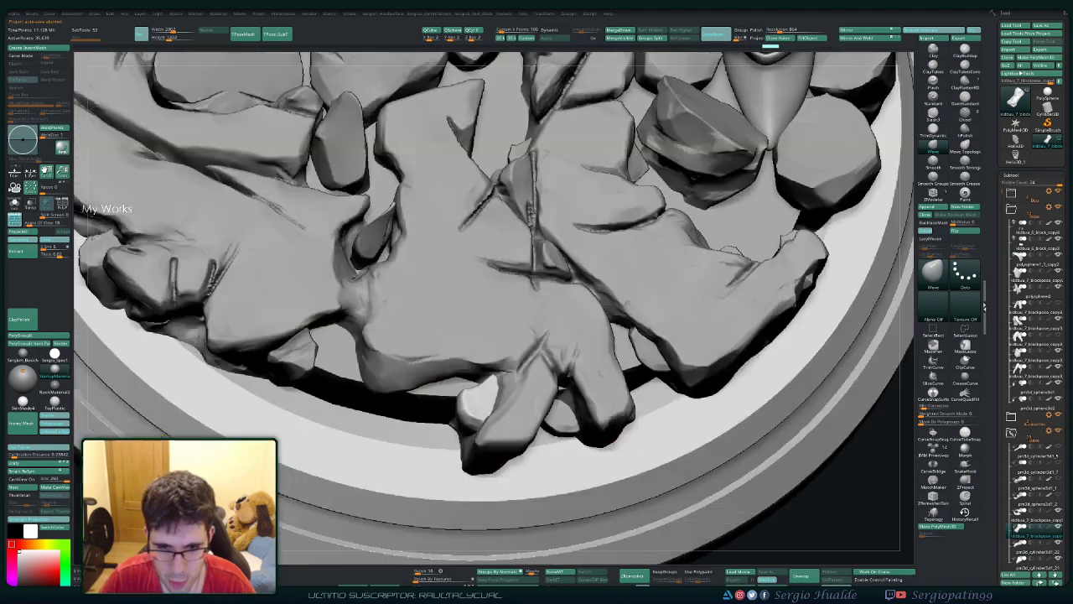
right_drag(435, 394, 444, 390)
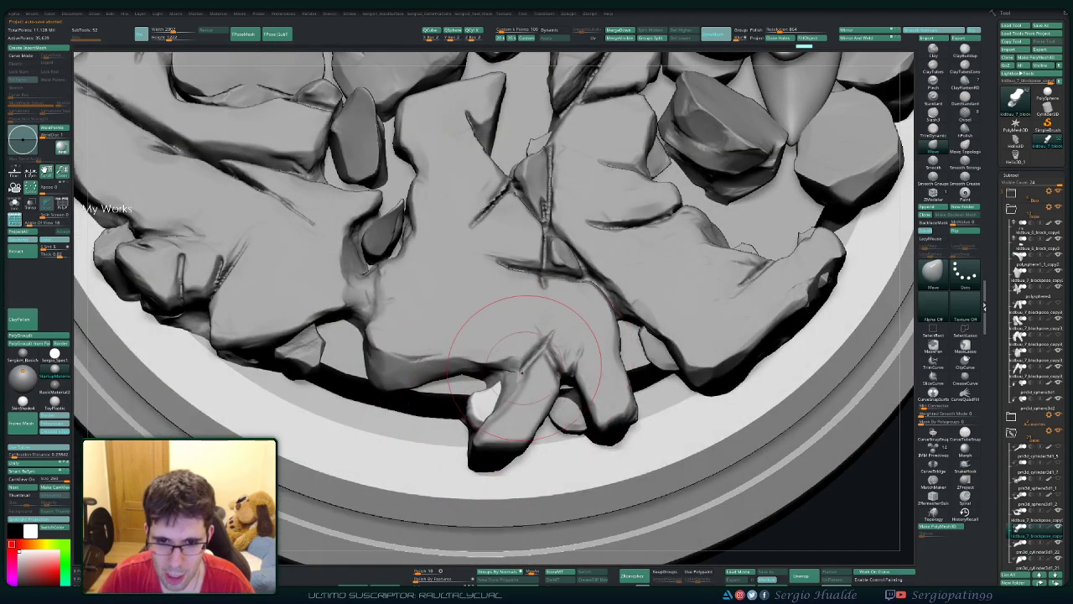
drag(518, 384, 490, 382)
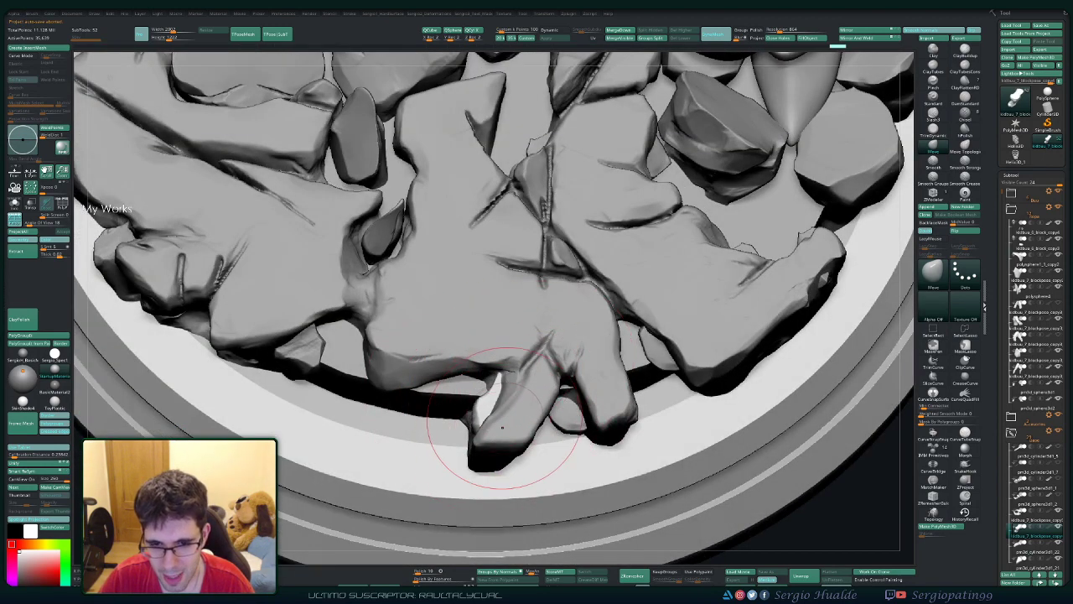
right_drag(480, 418, 508, 419)
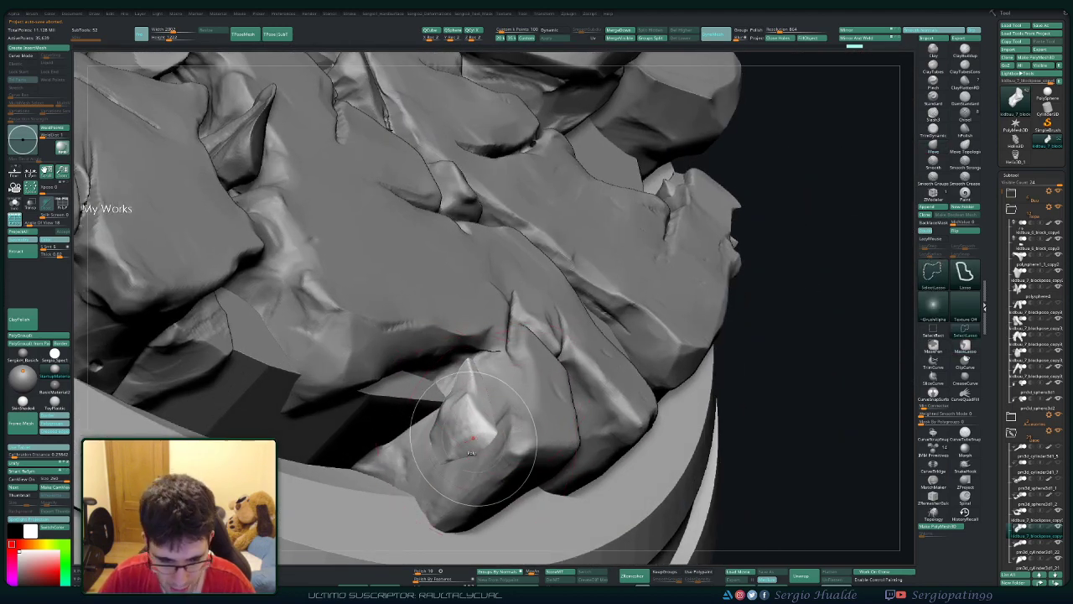
ctrl+shift+click(472, 425)
right_click(640, 365)
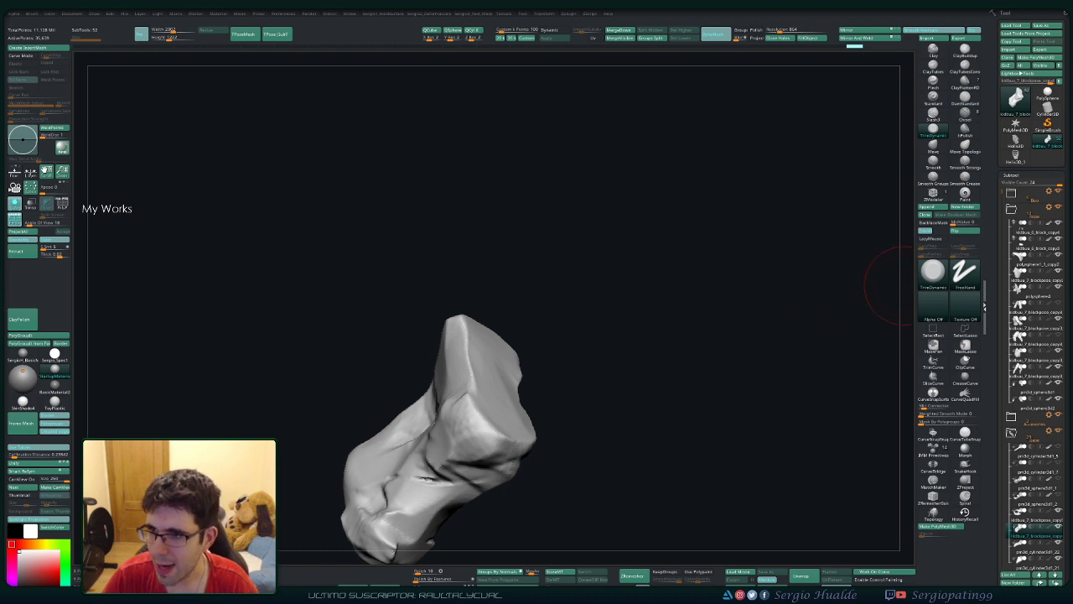
Step: Polish the isolated rock's surface with the hPolish brush
key(b)
key(h)
key(p)
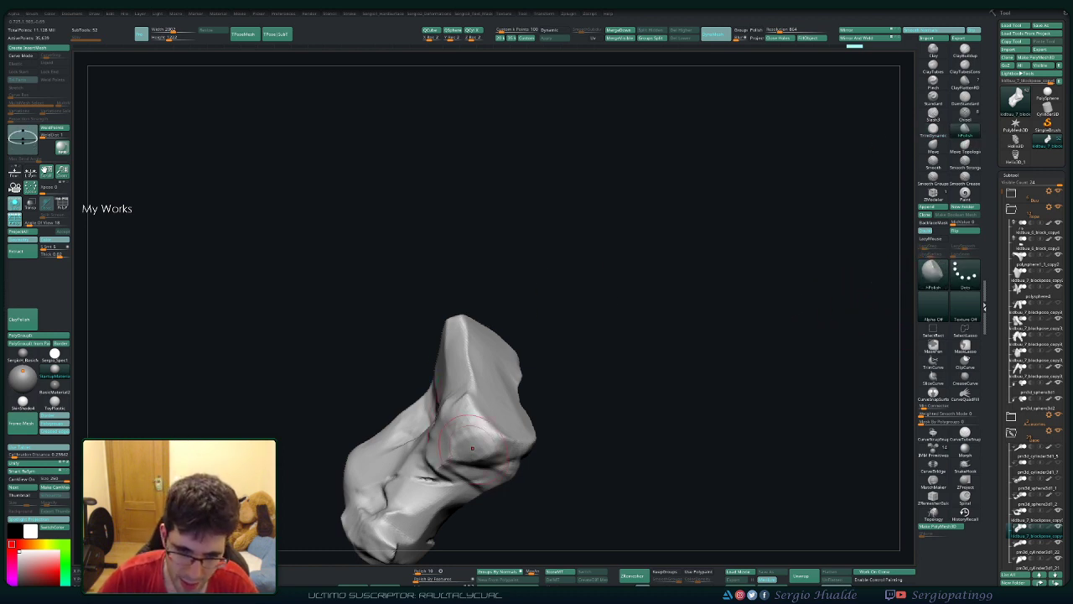
right_click(471, 453)
right_drag(472, 426, 446, 453)
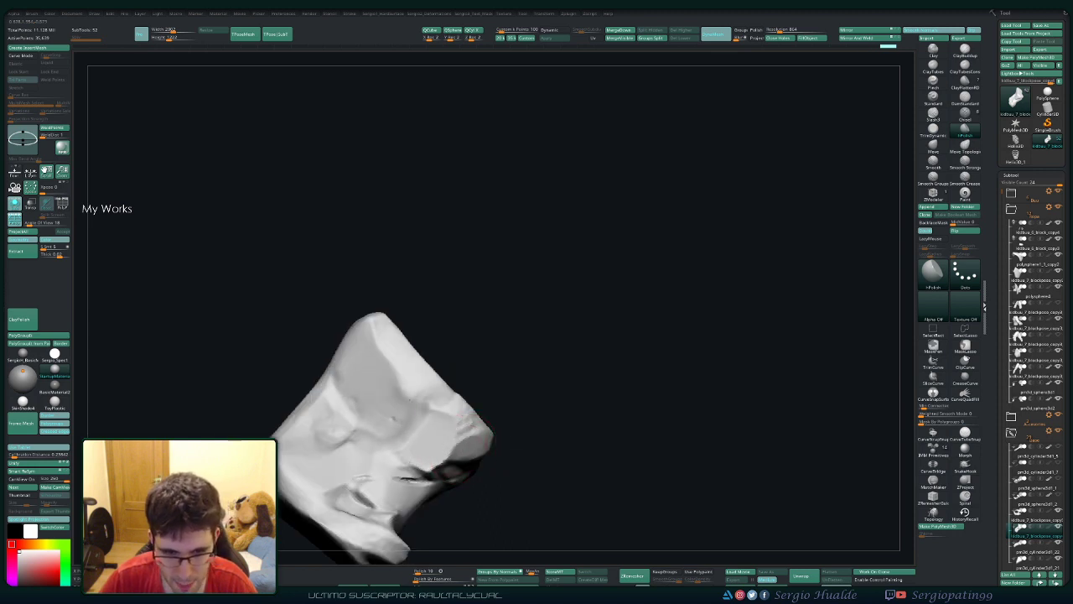
mouse_move(444, 453)
right_down()
mouse_move(460, 442)
mouse_move(453, 469)
mouse_move(468, 477)
mouse_move(424, 494)
mouse_move(436, 491)
mouse_move(415, 474)
mouse_move(402, 480)
mouse_move(444, 474)
right_up()
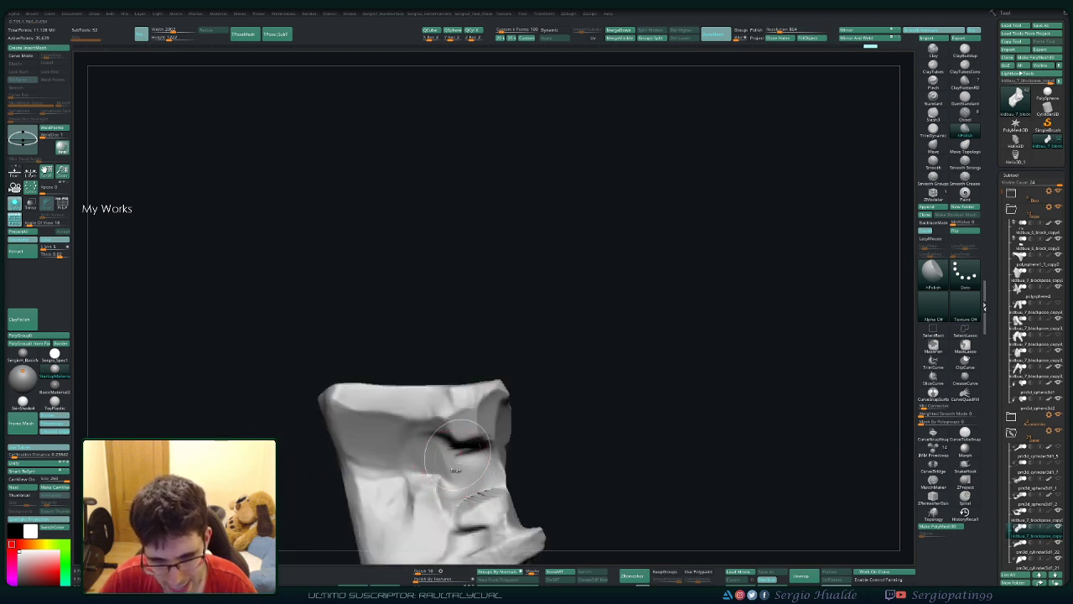
Step: Carve a sharp crease across the rock face with DamStandard
key(b)
key(d)
key(s)
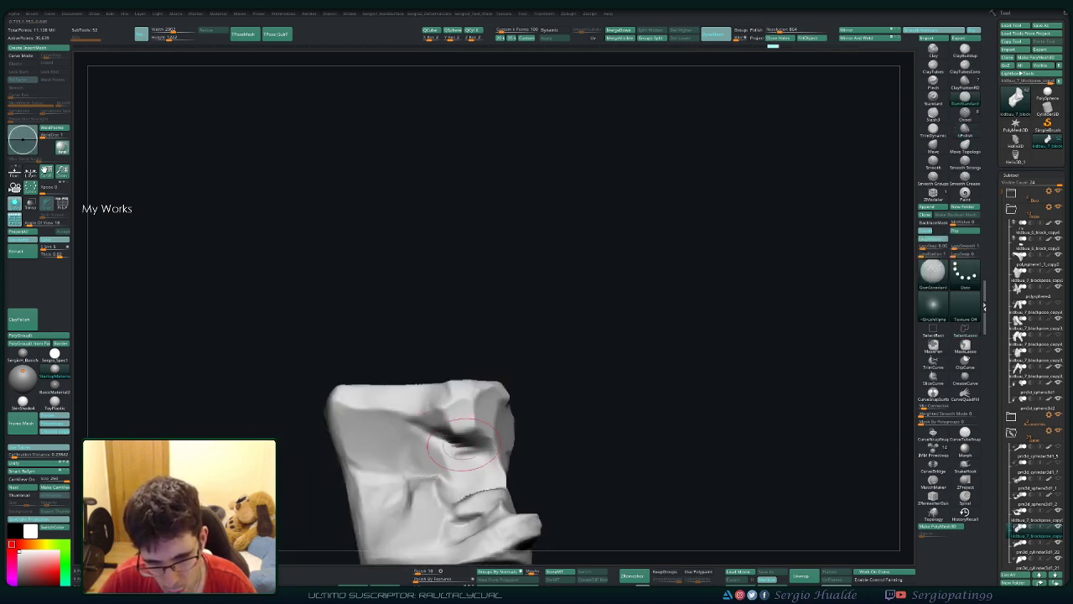
drag(464, 444, 486, 436)
right_drag(485, 441, 415, 438)
Step: Return to TrimDynamic, then turn Solo off to show all the pieces again
key(b)
key(t)
key(d)
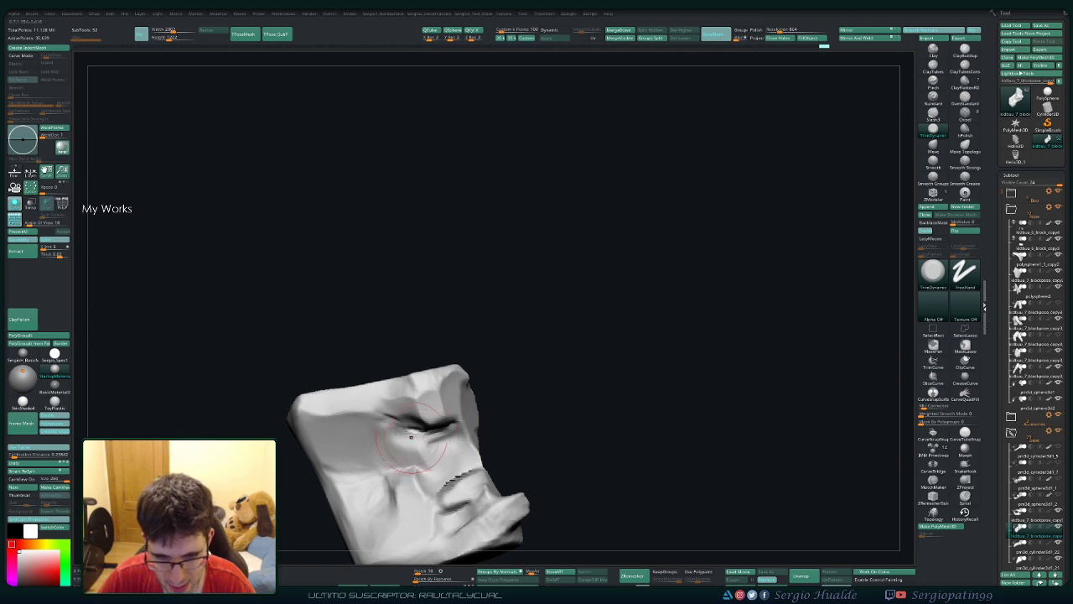
right_drag(444, 474, 399, 401)
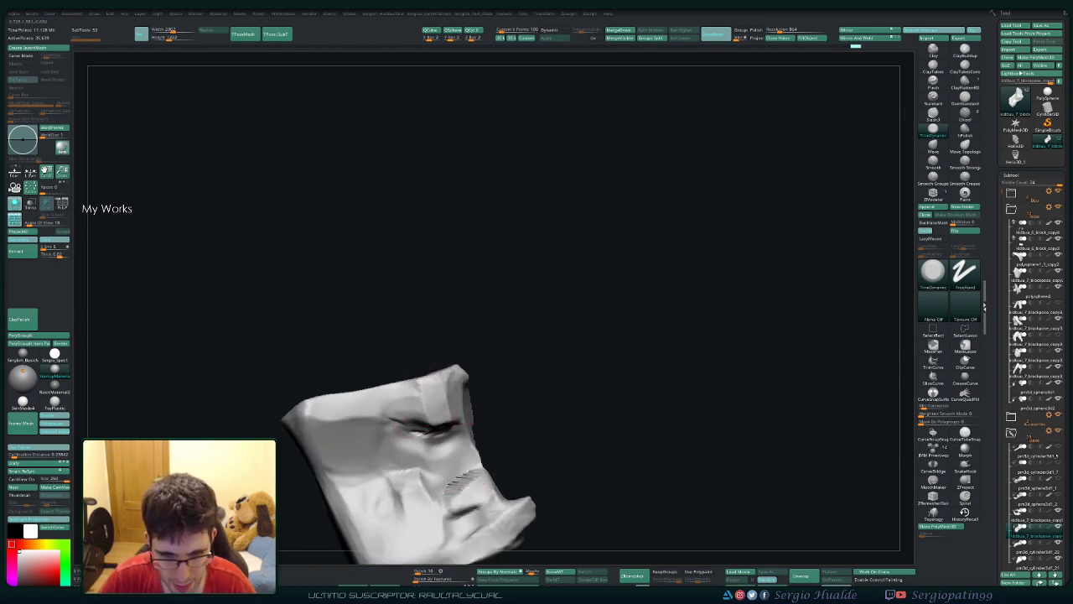
mouse_move(444, 428)
right_down()
mouse_move(390, 433)
mouse_move(385, 423)
right_up()
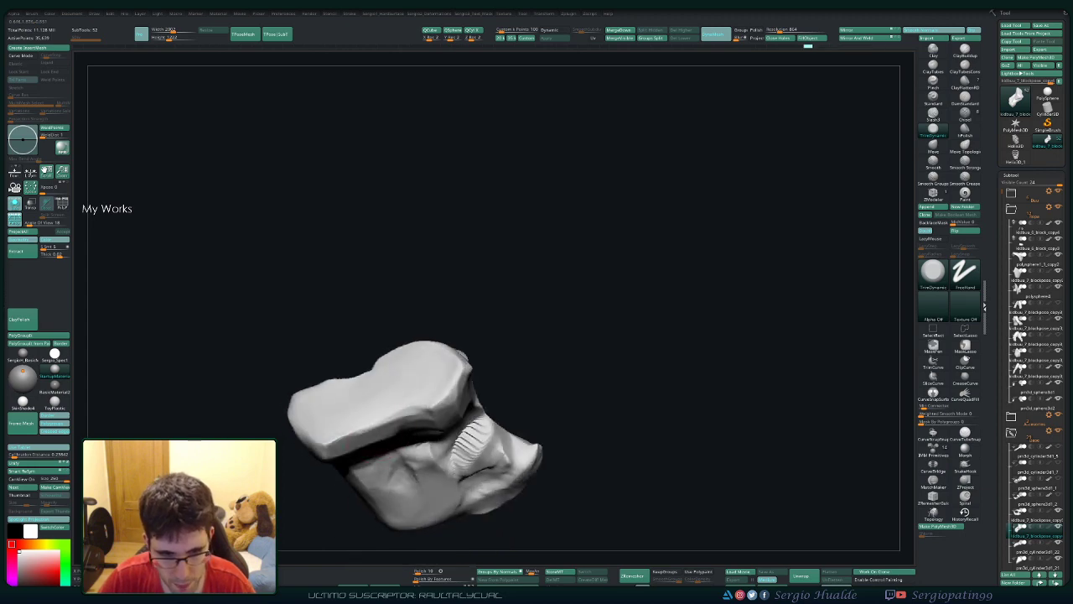
key(ctrl+shift+s)
right_drag(457, 411, 458, 379)
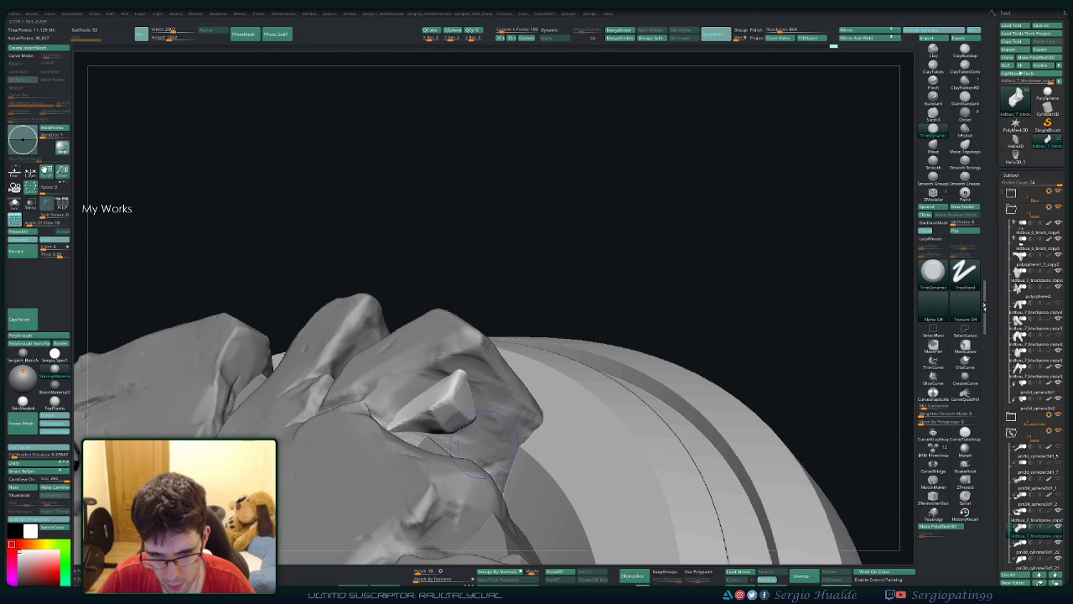
right_drag(482, 444, 464, 432)
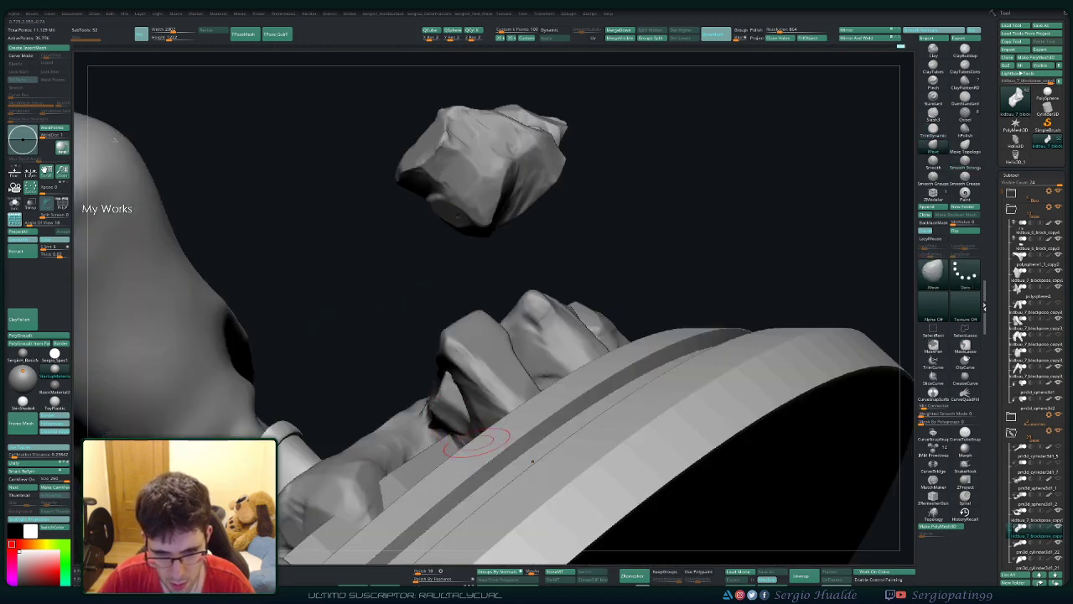
mouse_move(456, 426)
right_down()
mouse_move(469, 419)
mouse_move(493, 438)
right_up()
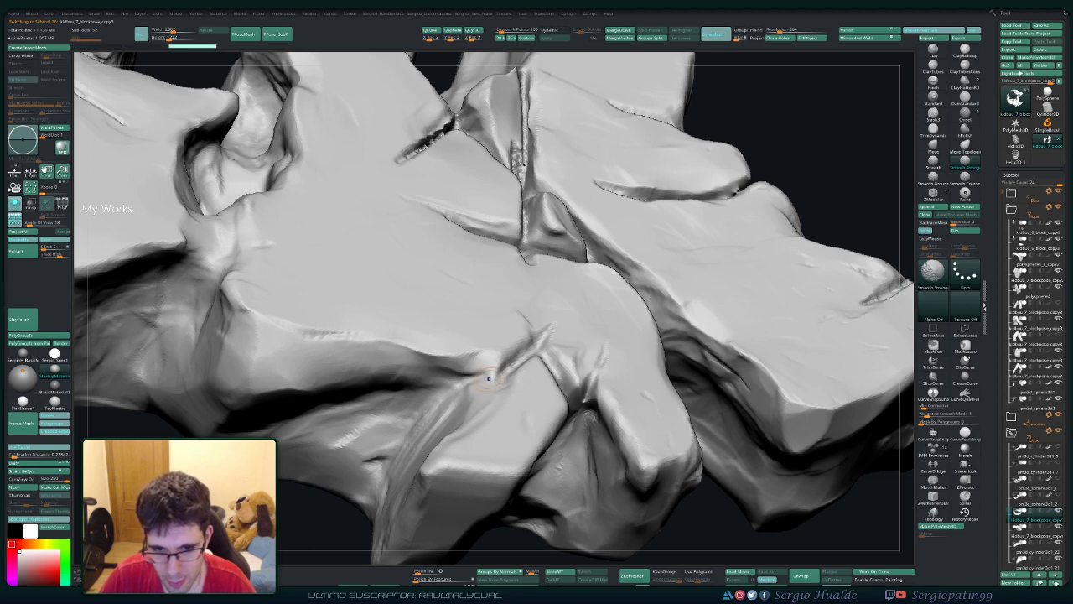
Step: Soften the crease between the two rock slabs with Smooth Stronger, then view the whole cluster
key(shift)
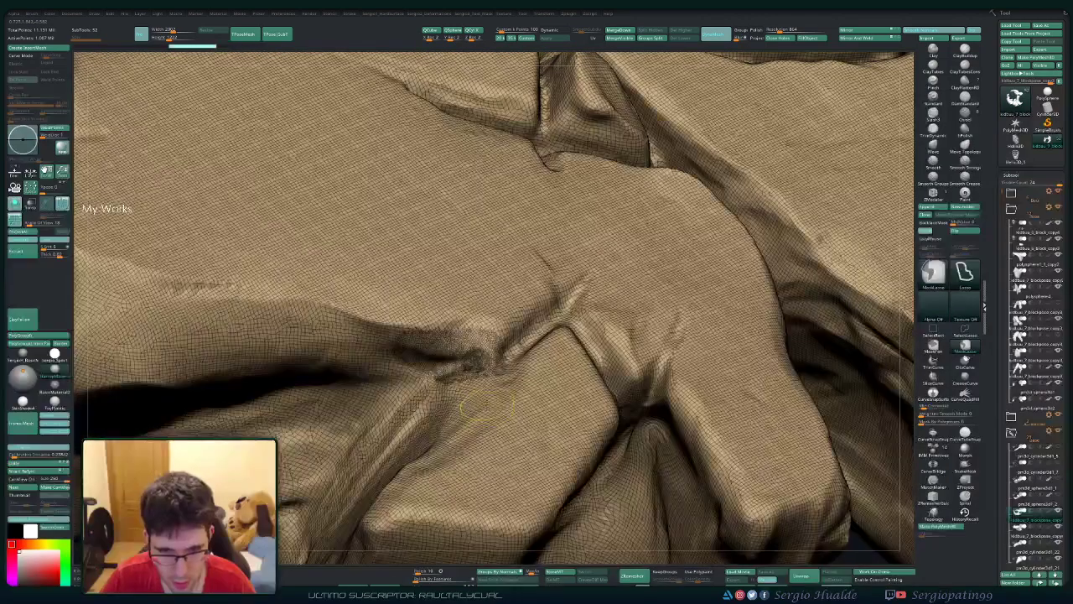
key(shift)
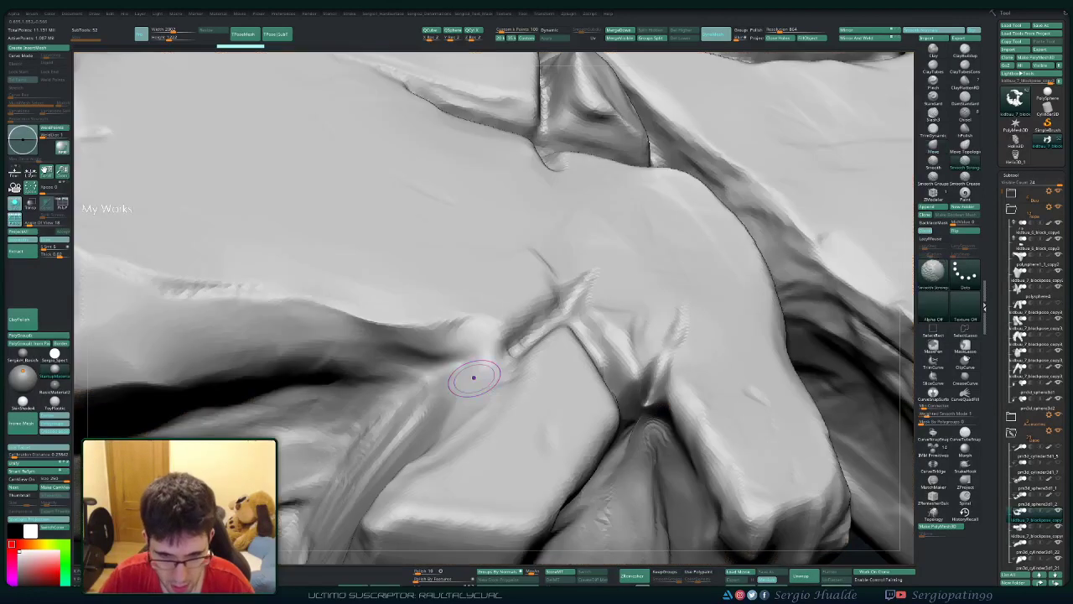
key(shift)
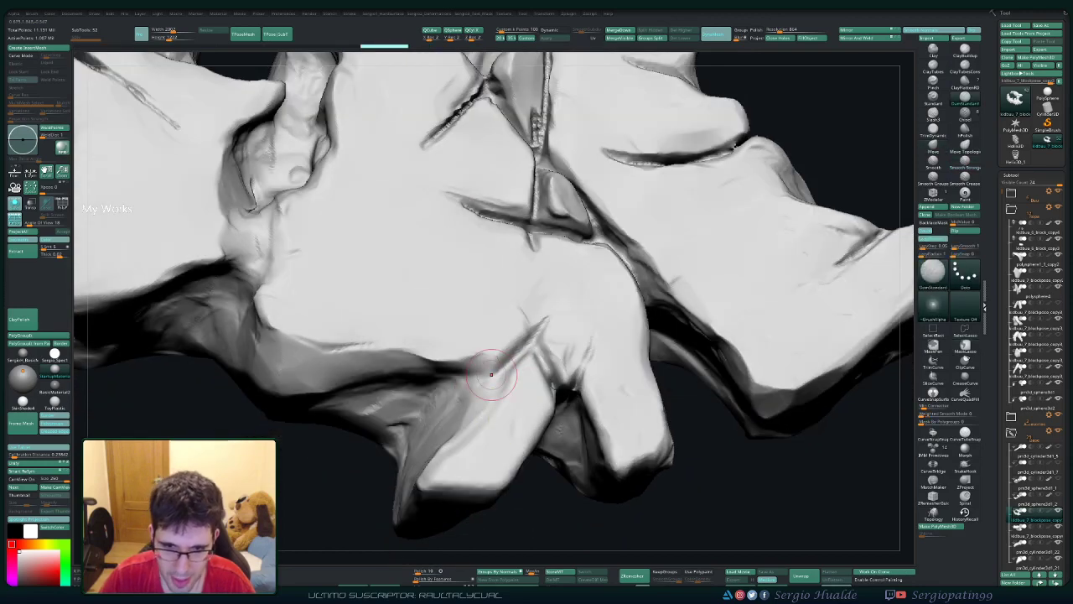
mouse_move(491, 374)
mouse_down()
mouse_move(528, 331)
mouse_move(471, 372)
mouse_move(470, 388)
mouse_up()
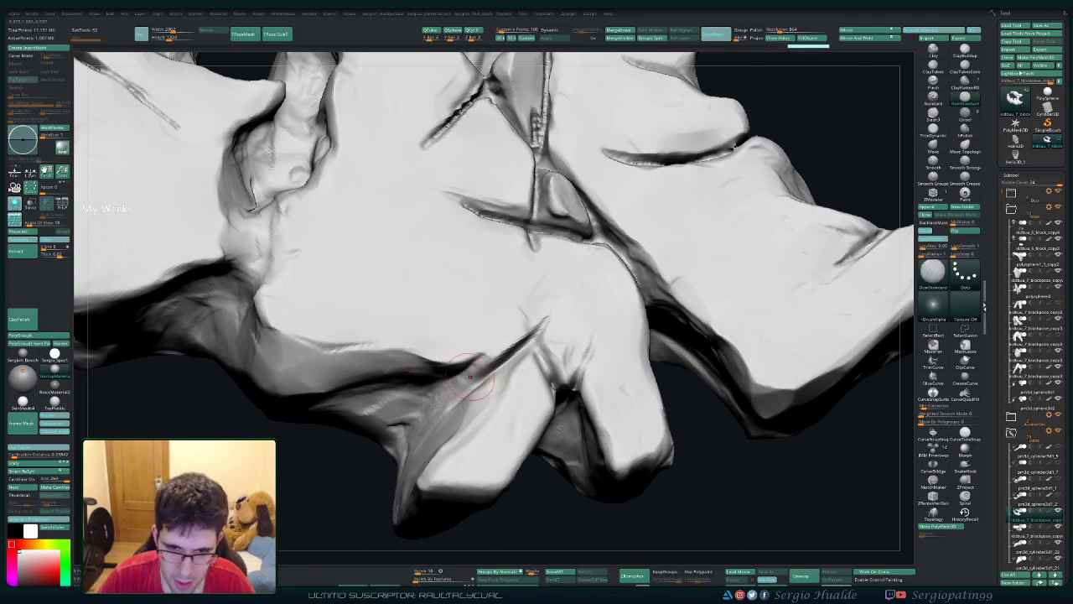
mouse_move(467, 364)
right_down()
mouse_move(430, 371)
mouse_move(431, 410)
right_up()
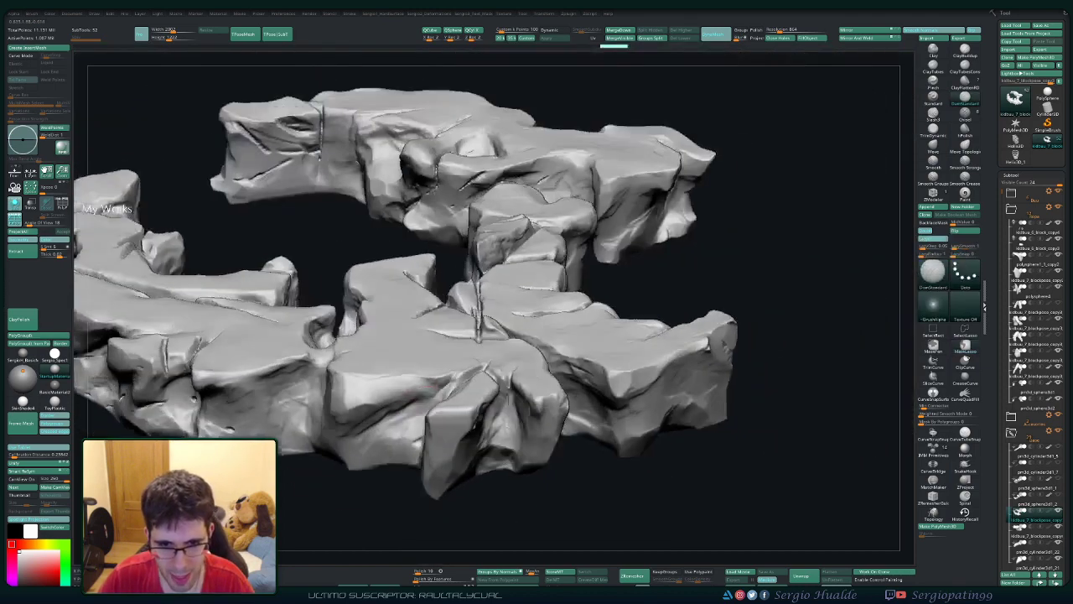
Step: Trim a vertical cut into the rock slab's front face with TrimDynamic
key(b)
key(t)
key(d)
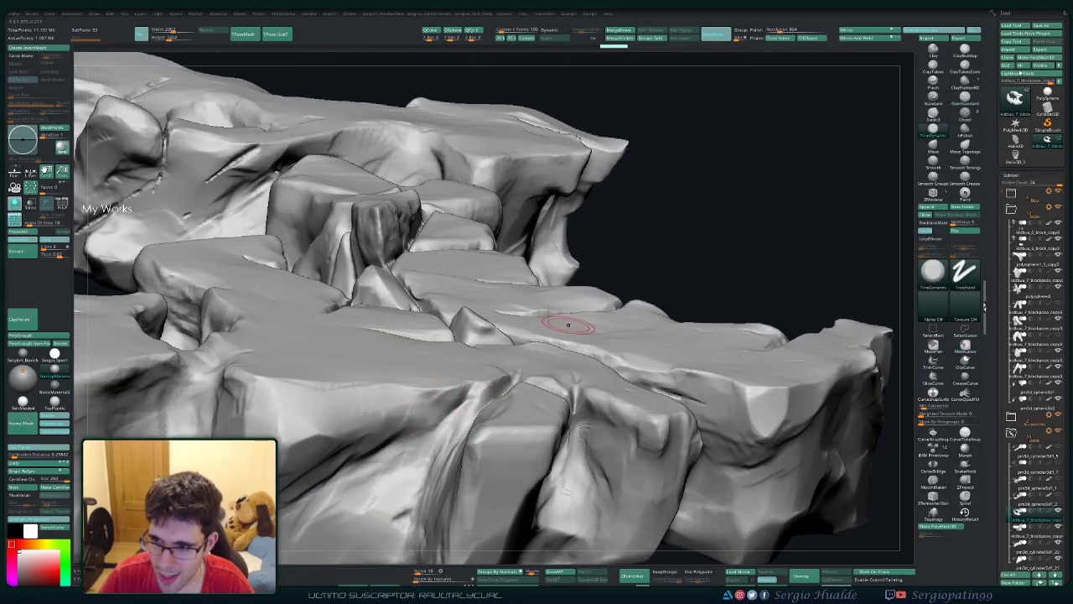
key(space)
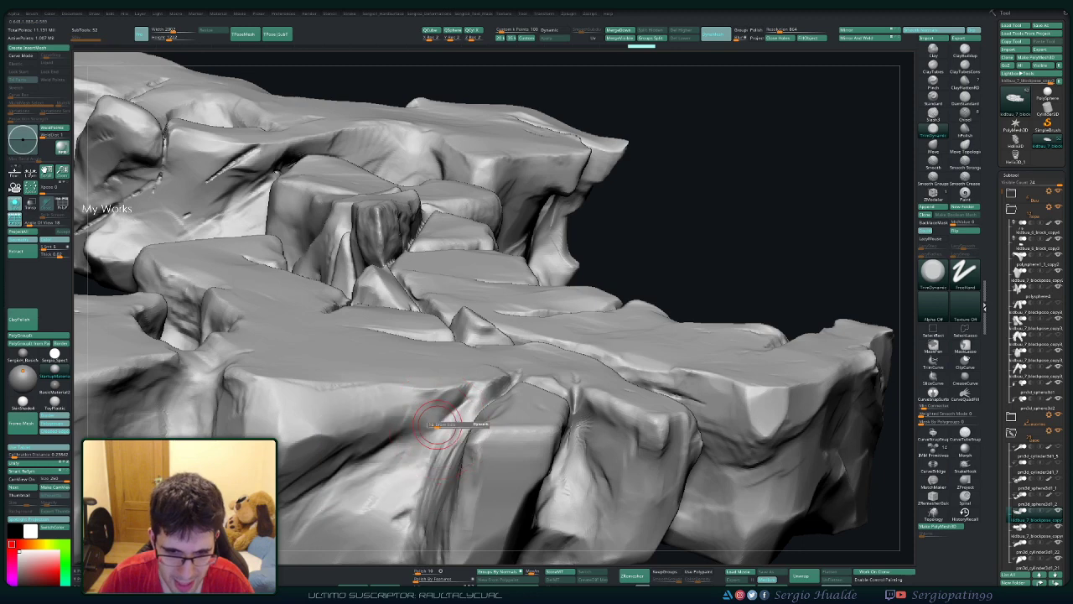
drag(436, 469, 452, 404)
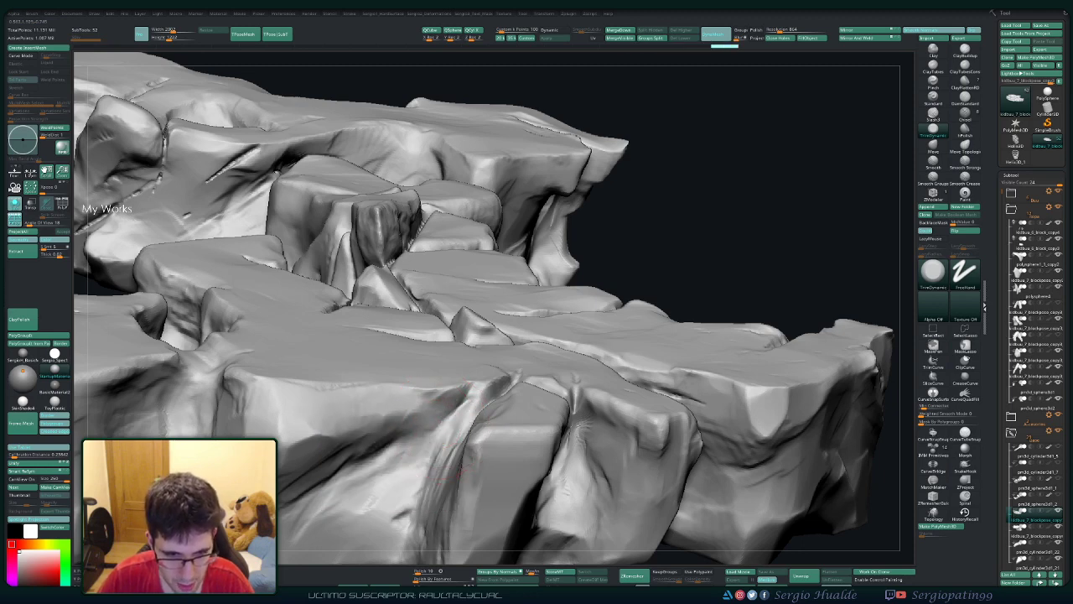
Step: Orbit to a low side view and smooth the rock surface near its edge
right_drag(342, 466, 393, 418)
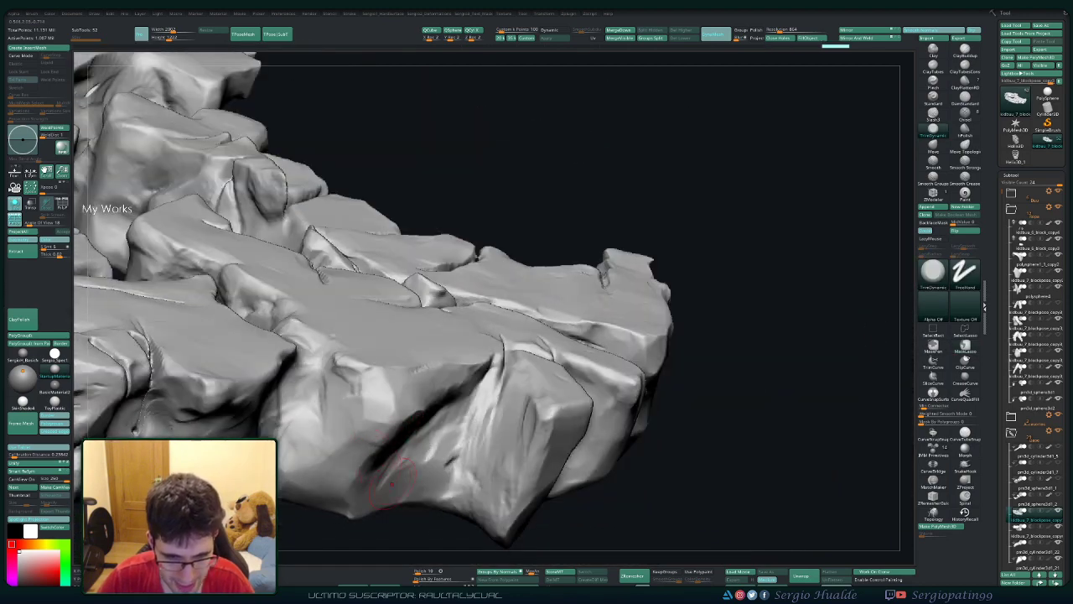
right_drag(368, 466, 788, 457)
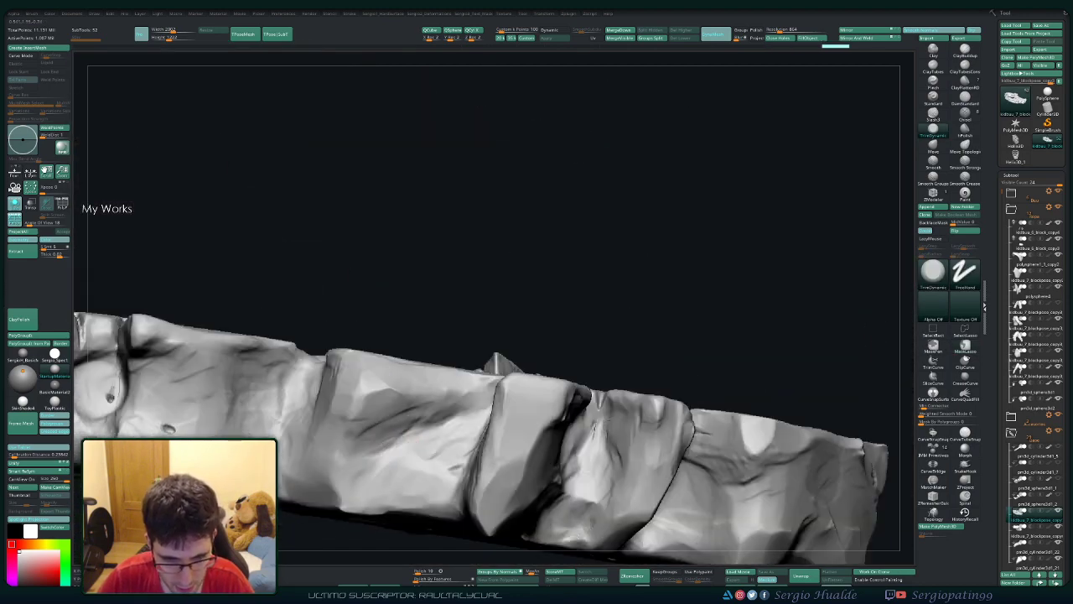
mouse_move(436, 495)
right_down()
mouse_move(486, 513)
mouse_move(411, 335)
right_up()
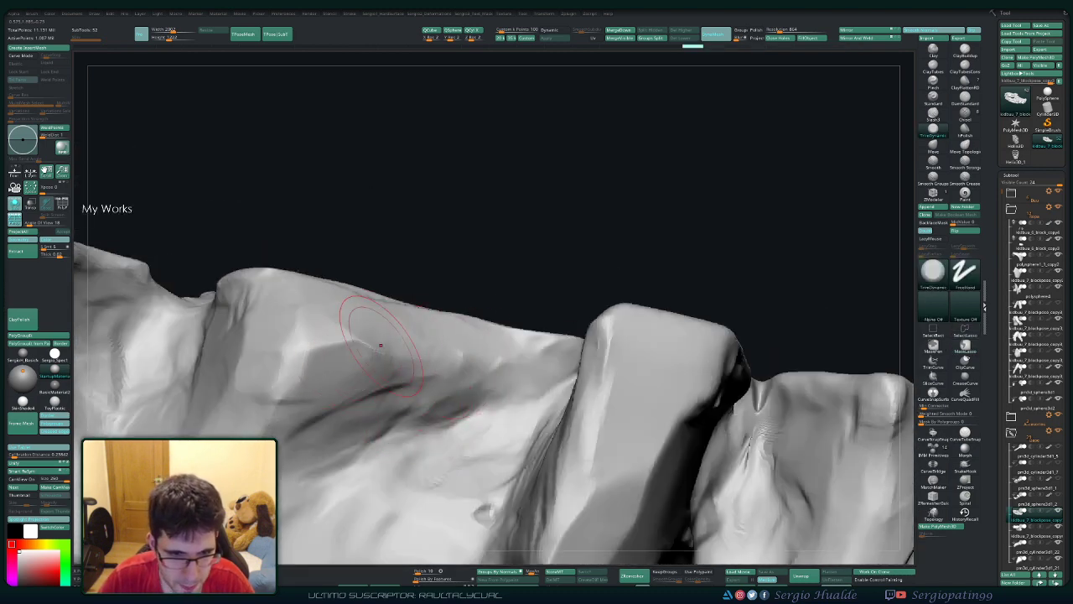
mouse_move(379, 344)
mouse_down()
mouse_move(335, 335)
mouse_move(300, 347)
mouse_move(409, 368)
mouse_up()
key(ctrl)
Step: Carve three DamStandard crease lines into the rock, then undo them all
drag(310, 404, 453, 371)
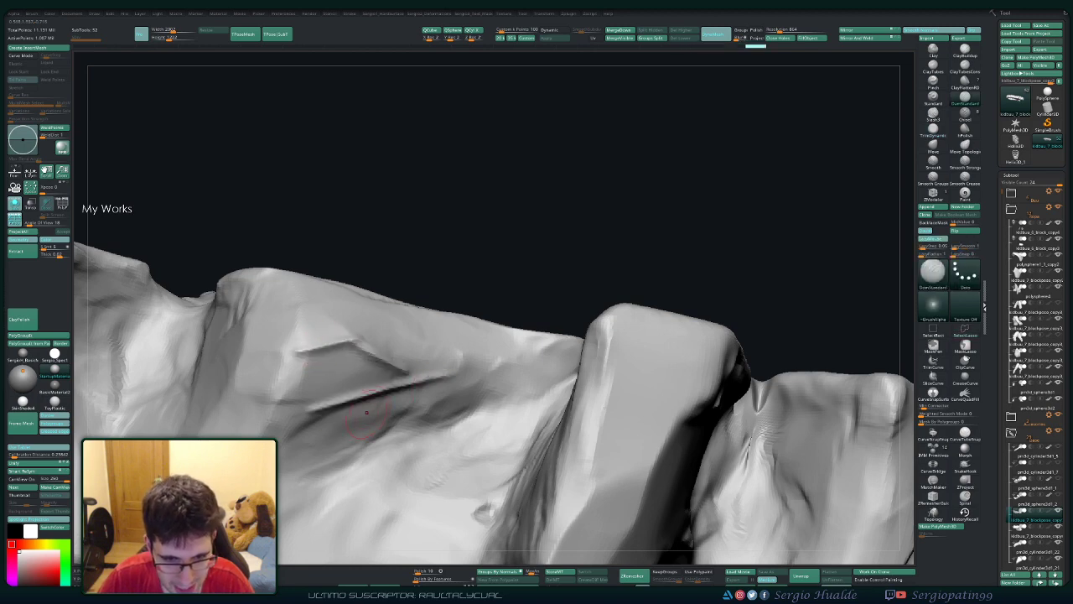
drag(298, 474, 502, 374)
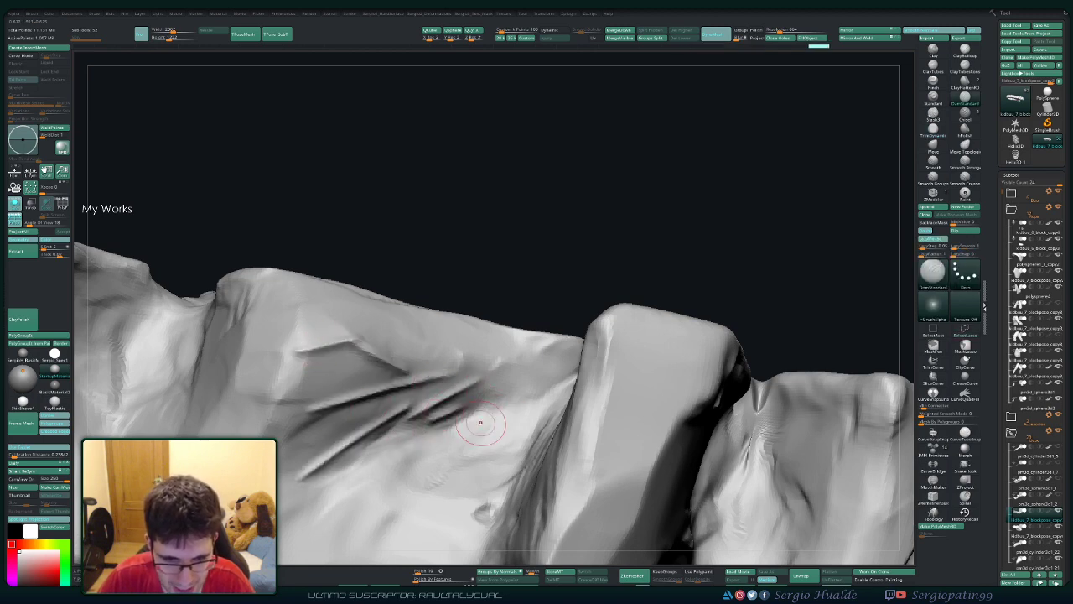
drag(449, 438, 323, 520)
key(ctrl+z)
key(ctrl+z)
key(ctrl+z)
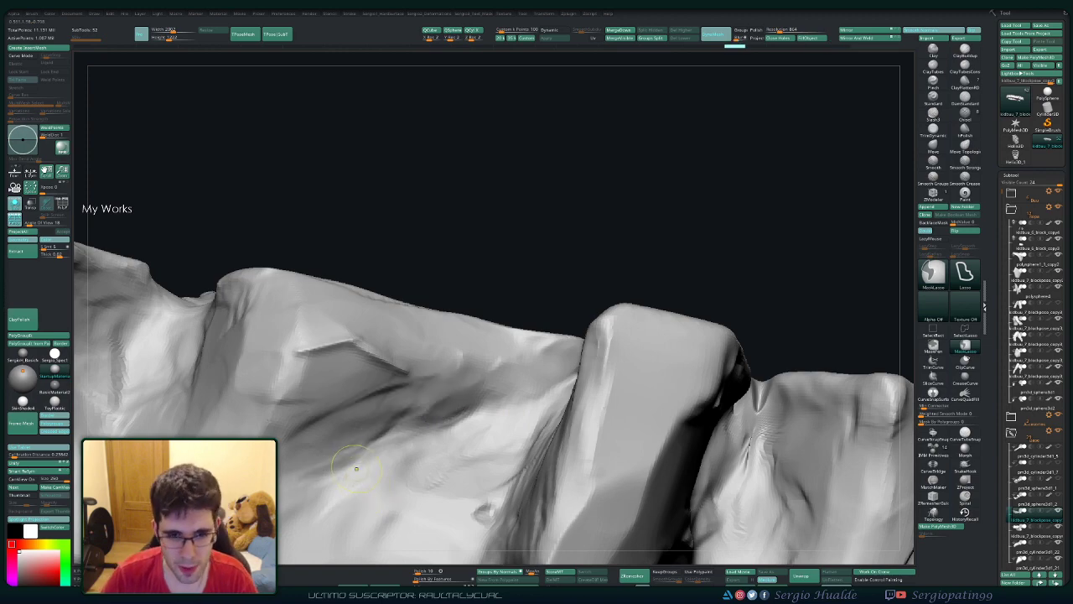
key(ctrl+z)
key(ctrl+z)
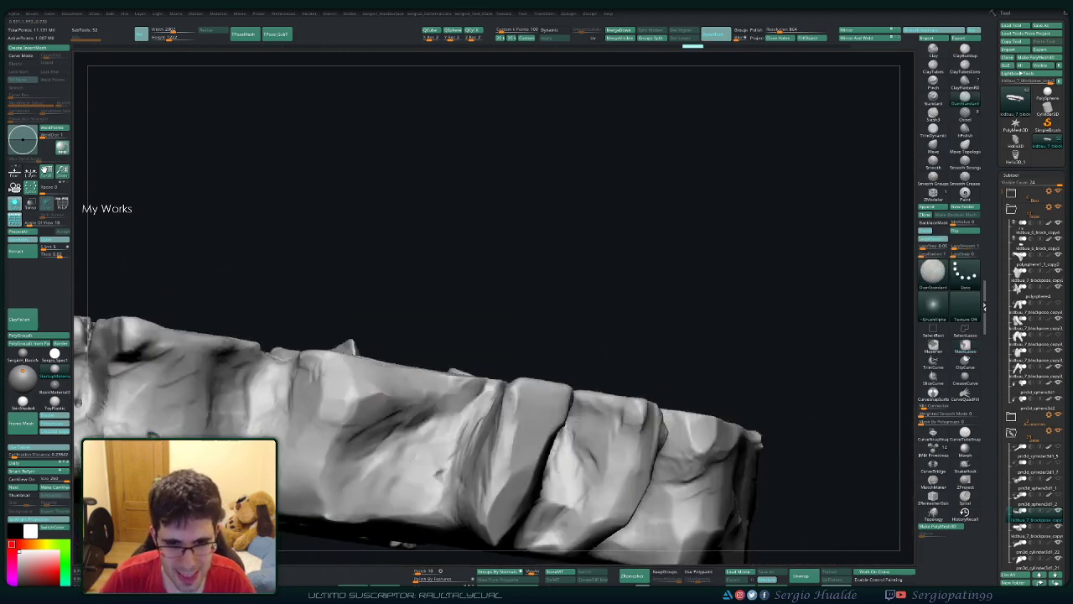
Step: Reframe the whole rock cluster and collapse the Tool palette thumbnails
mouse_move(400, 450)
mouse_down()
mouse_move(402, 368)
mouse_move(378, 365)
mouse_up()
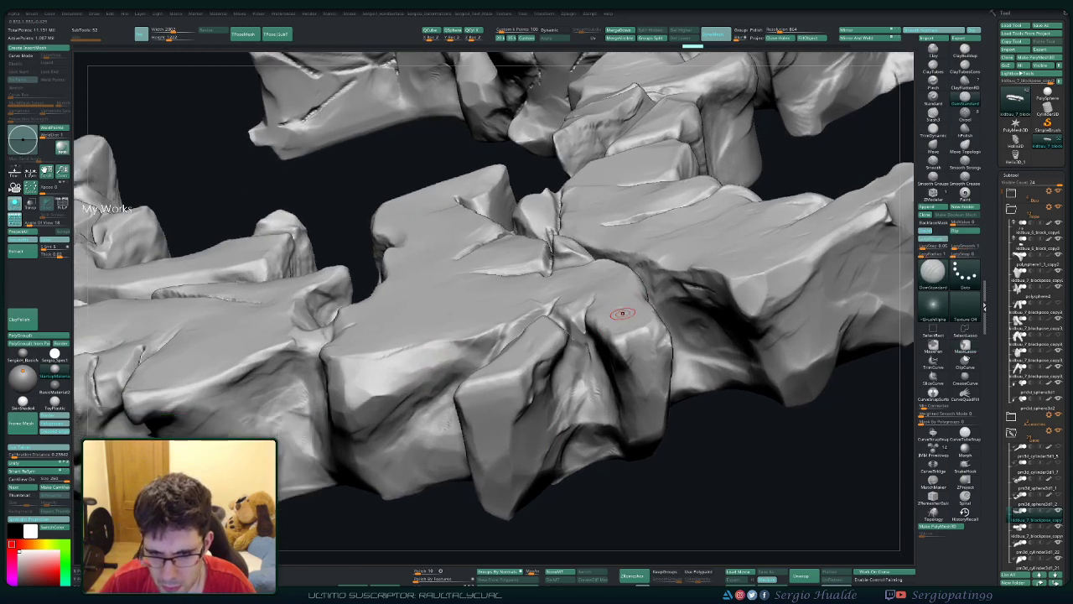
right_drag(584, 326, 906, 309)
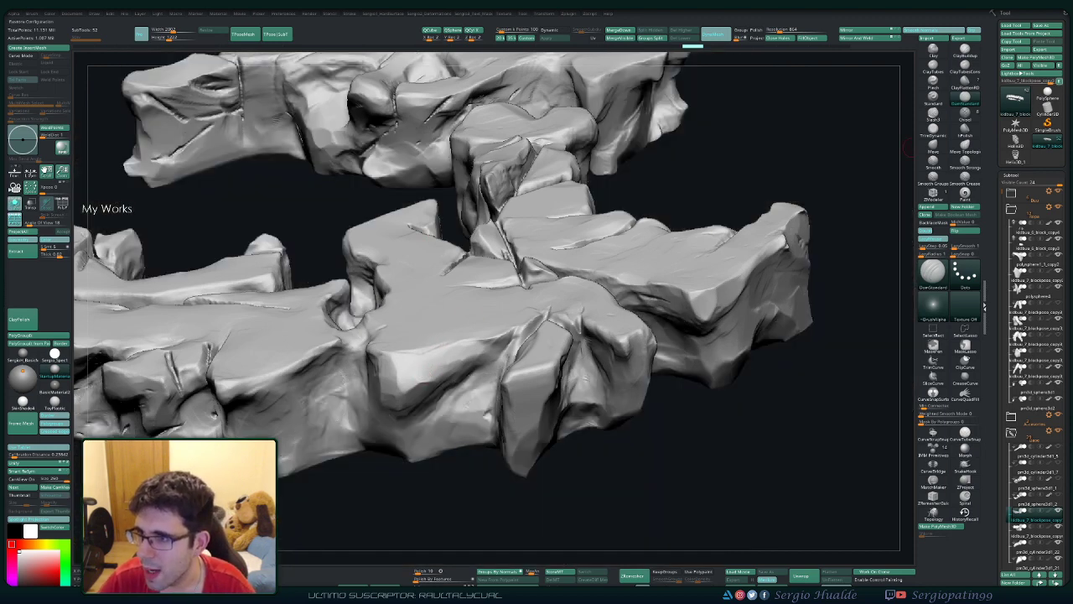
click(1046, 97)
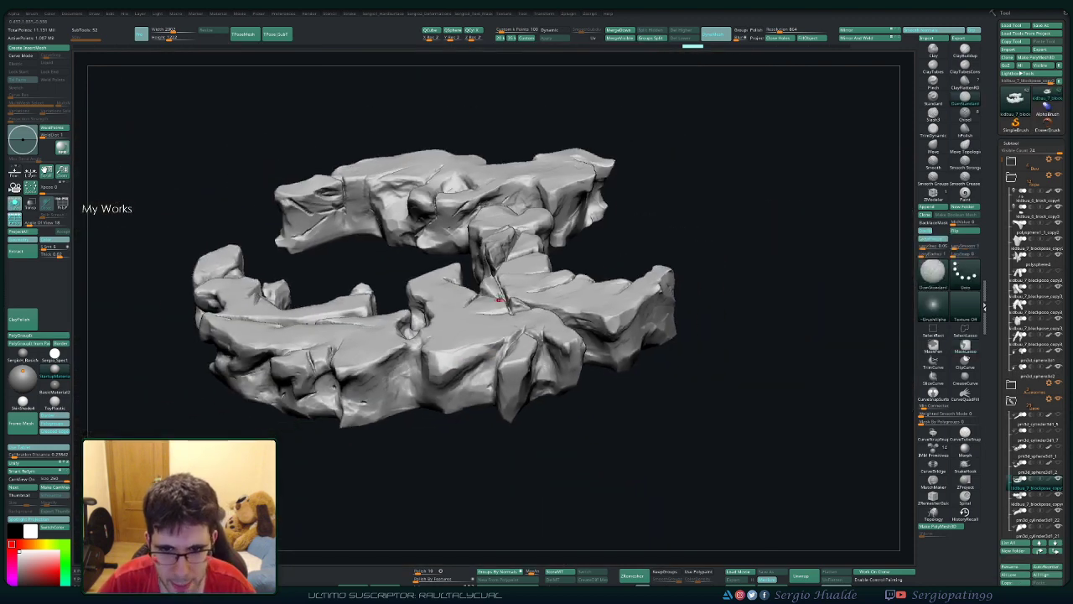
Step: Orbit and zoom around the rock slab to inspect its underside, edge, top and front up close
mouse_move(479, 355)
right_down()
mouse_move(567, 318)
mouse_move(551, 306)
mouse_move(553, 218)
right_up()
mouse_move(553, 335)
ctrl+right_down()
mouse_move(587, 252)
mouse_move(587, 359)
mouse_move(532, 326)
ctrl+right_up()
mouse_move(450, 341)
right_down()
mouse_move(411, 321)
mouse_move(494, 315)
mouse_move(513, 298)
mouse_move(499, 303)
mouse_move(517, 254)
right_up()
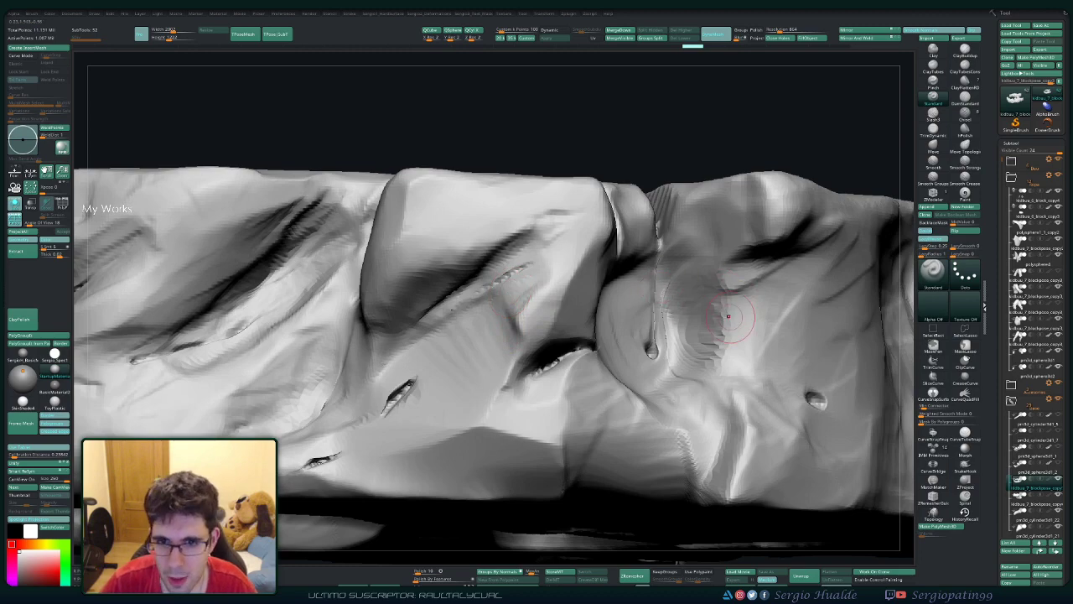
right_drag(728, 316, 722, 269)
alt+right_drag(495, 257, 609, 290)
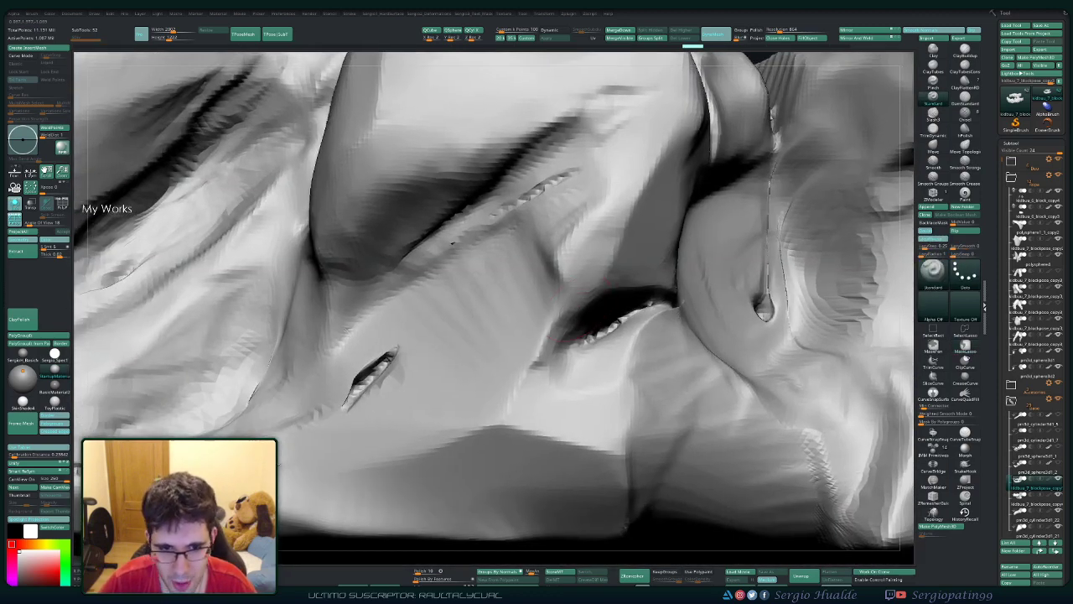
right_drag(394, 368, 410, 398)
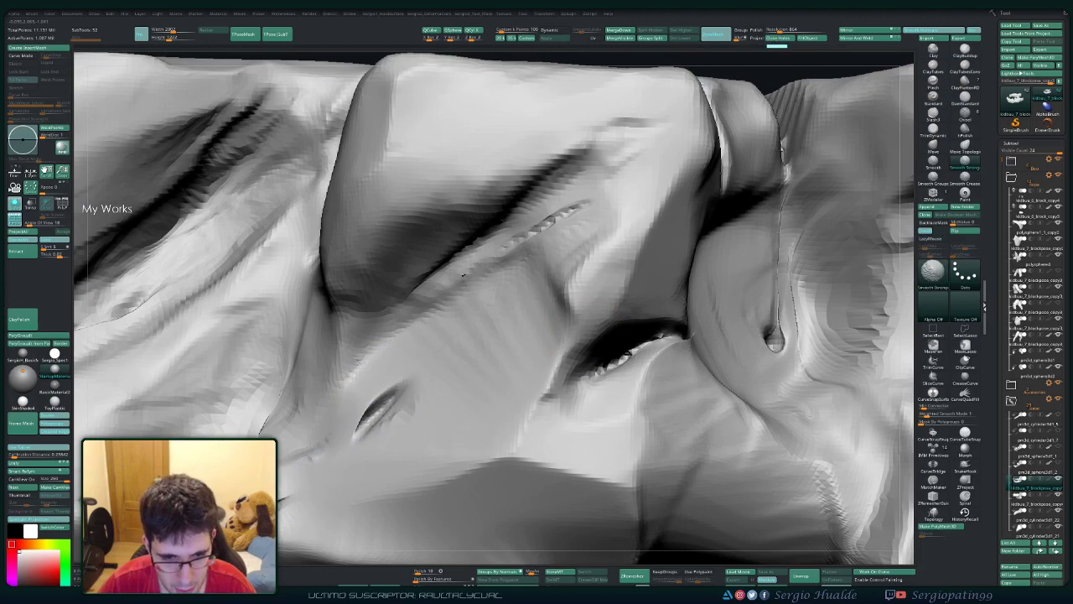
mouse_move(558, 408)
right_down()
mouse_move(587, 352)
mouse_move(639, 328)
right_up()
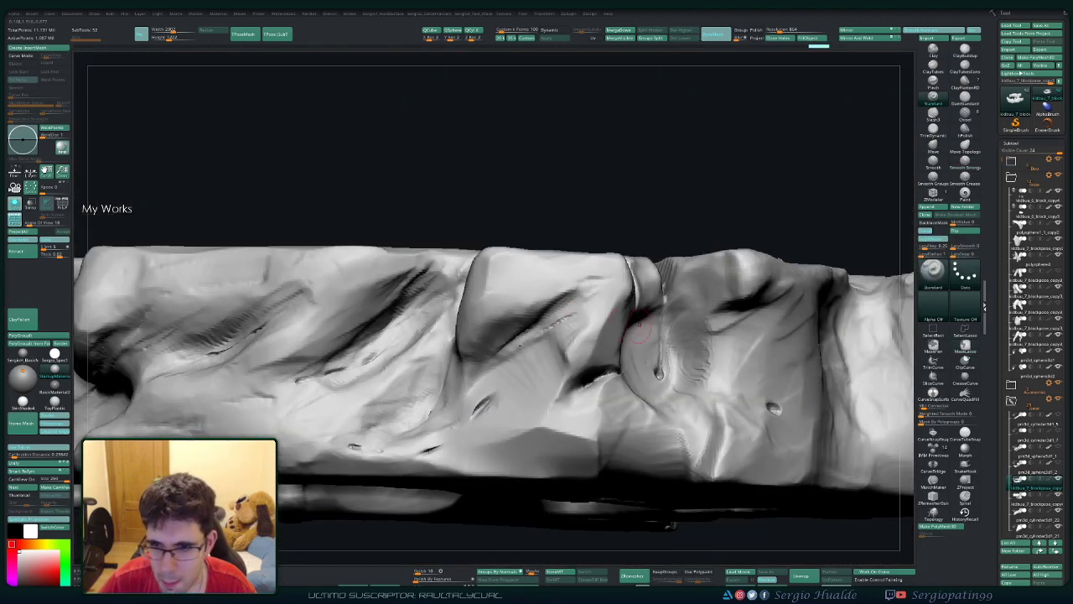
mouse_move(530, 366)
right_down()
mouse_move(569, 413)
mouse_move(580, 327)
mouse_move(901, 189)
right_up()
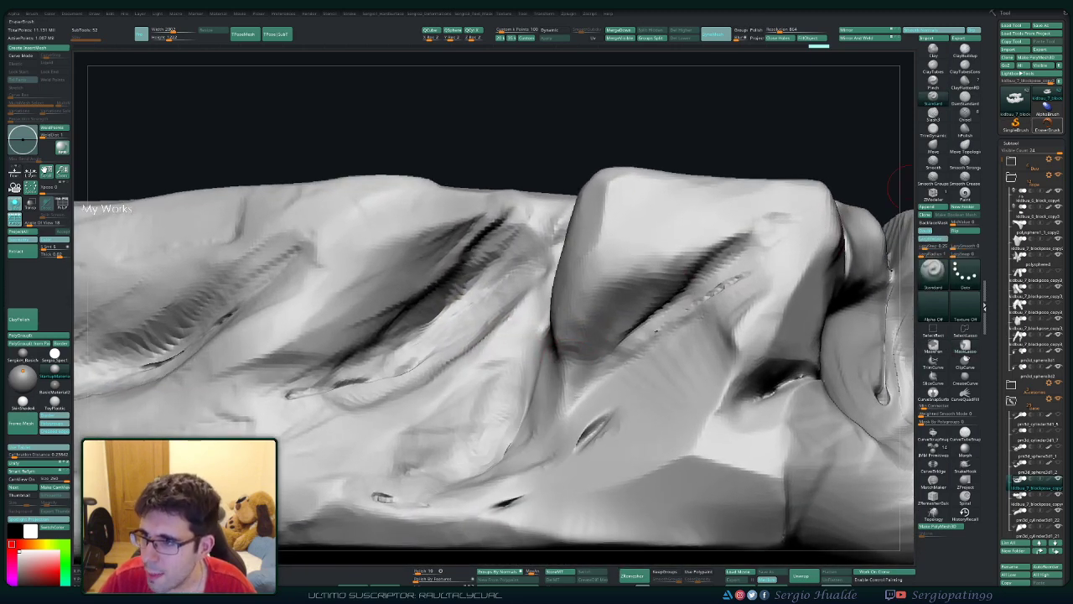
mouse_move(954, 98)
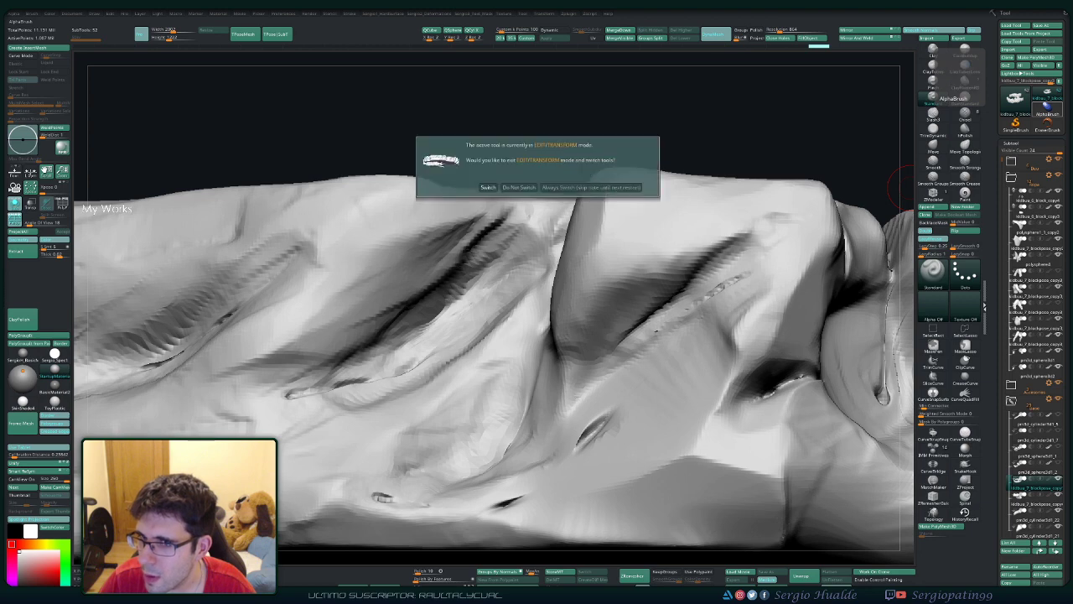
Step: Choose the MRGBZGrabber tool, declining the leave-edit-mode prompt twice
click(1014, 97)
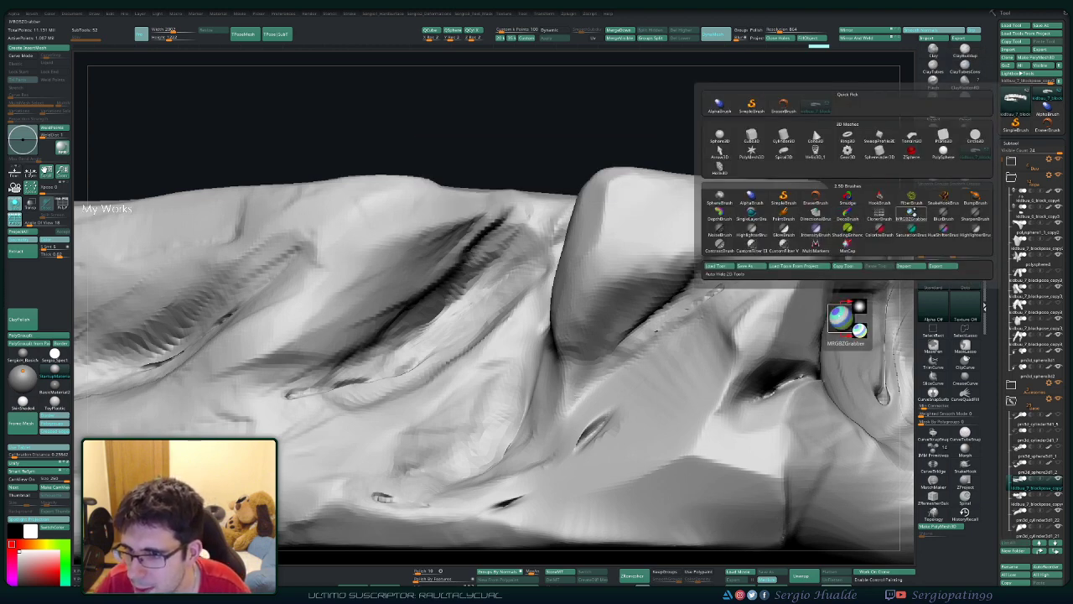
mouse_move(878, 233)
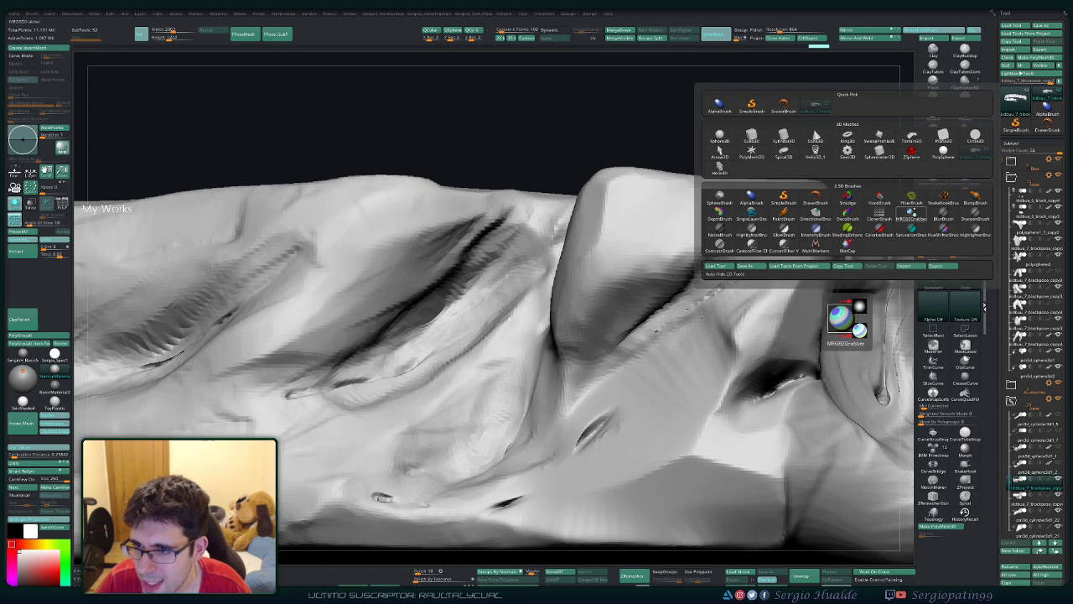
click(878, 212)
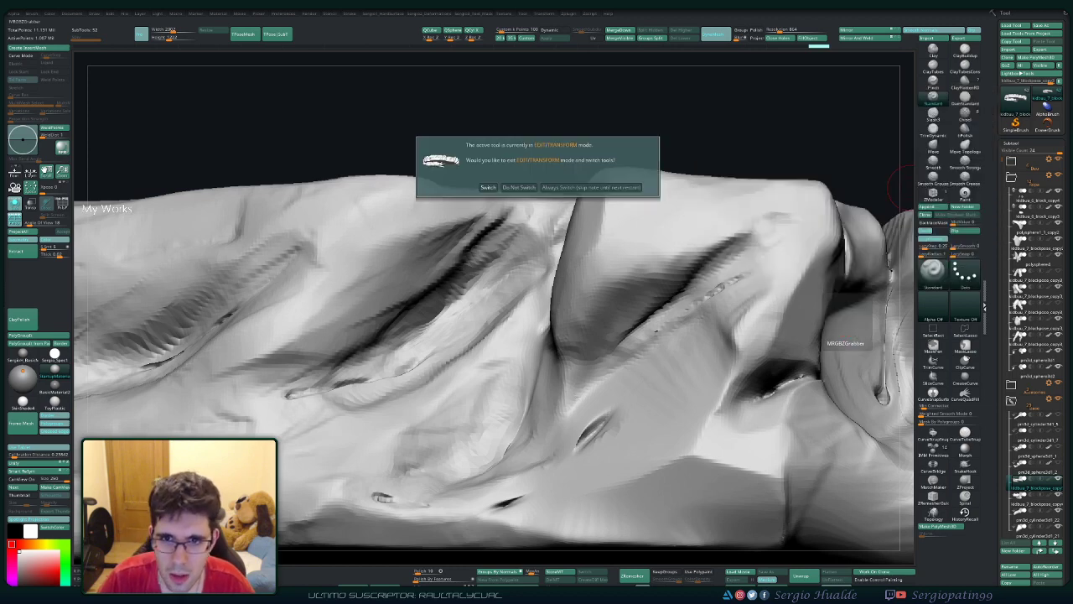
click(518, 187)
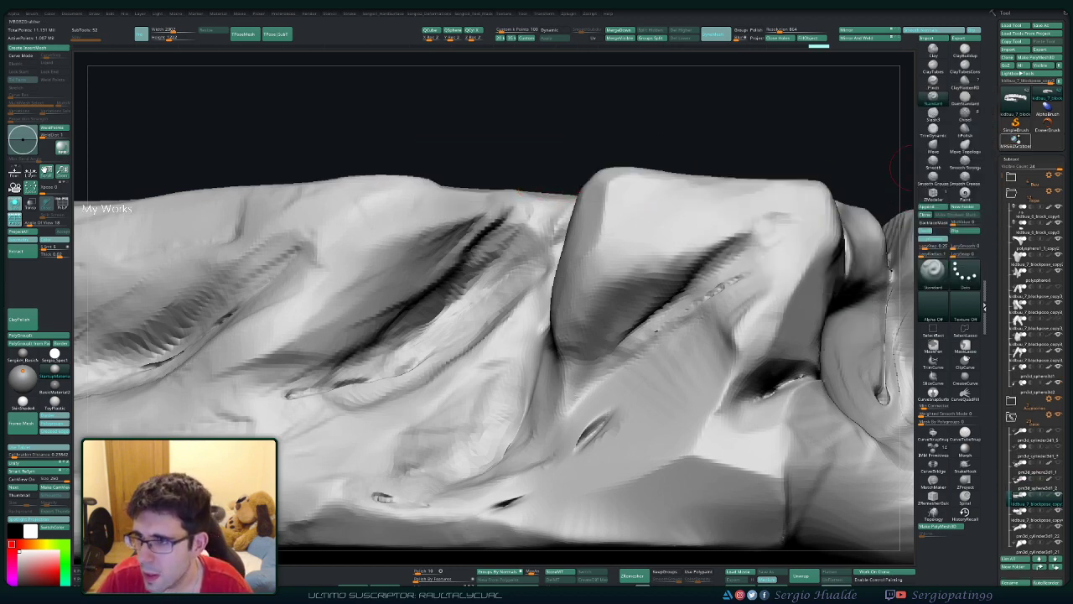
click(1016, 138)
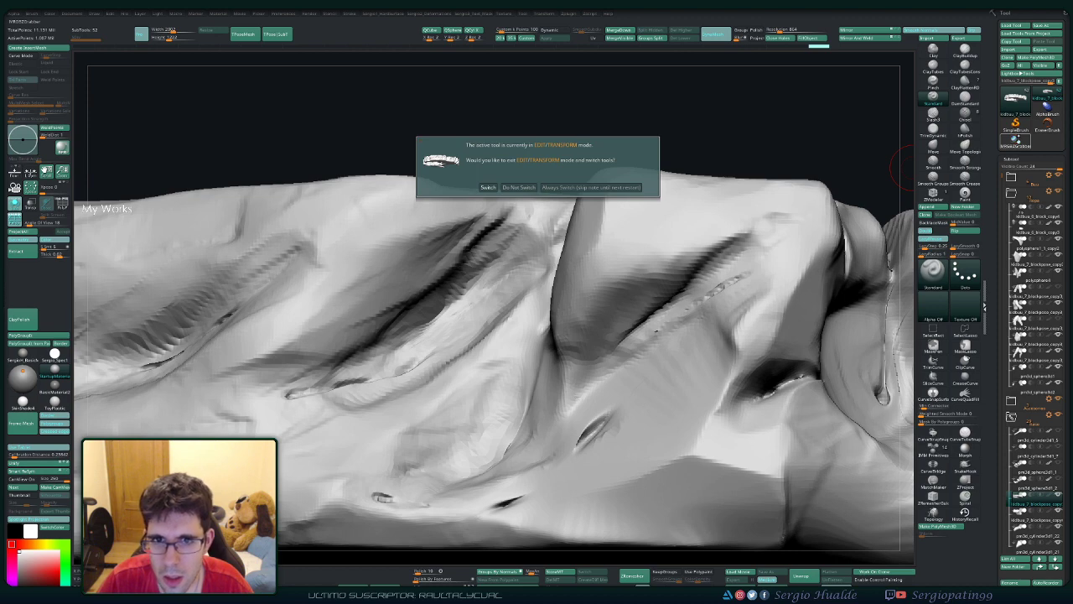
click(519, 187)
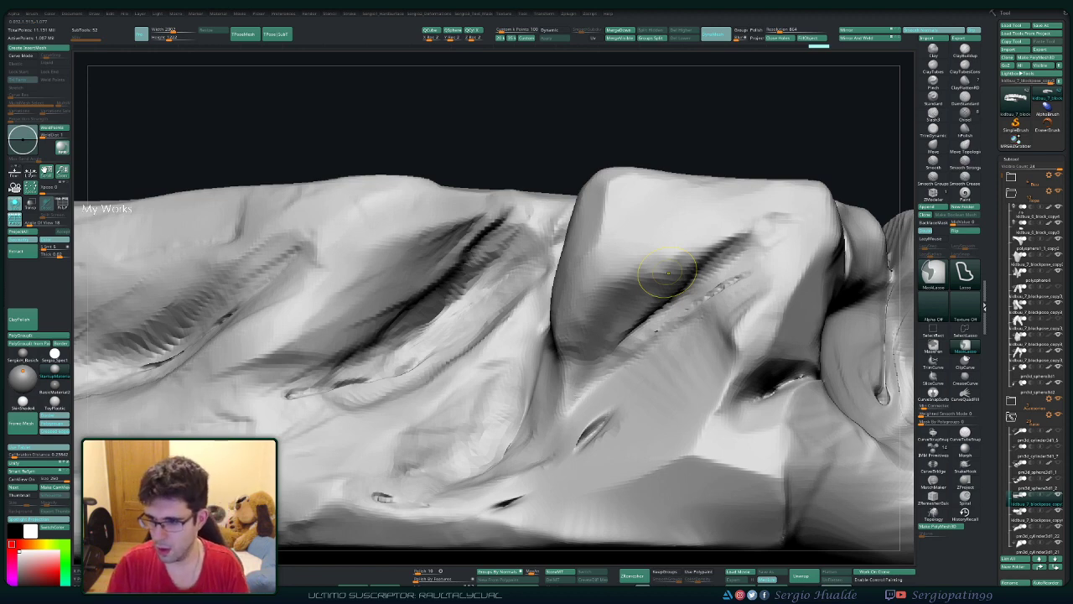
Step: Return to the Standard brush and confirm switching to MRGBZGrabber
key(b)
key(s)
key(t)
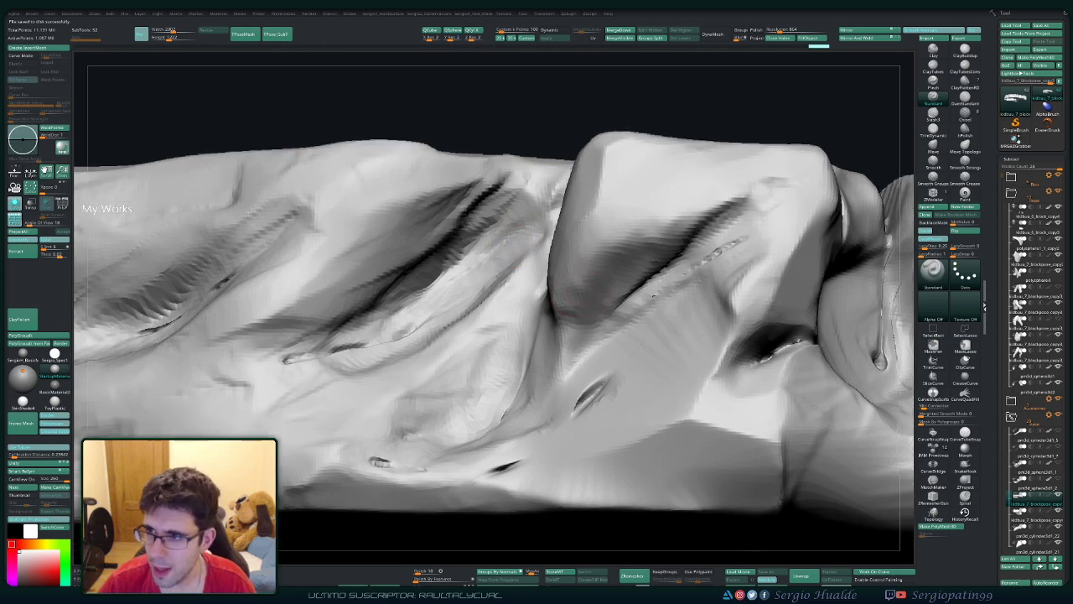
alt+right_drag(517, 274, 517, 220)
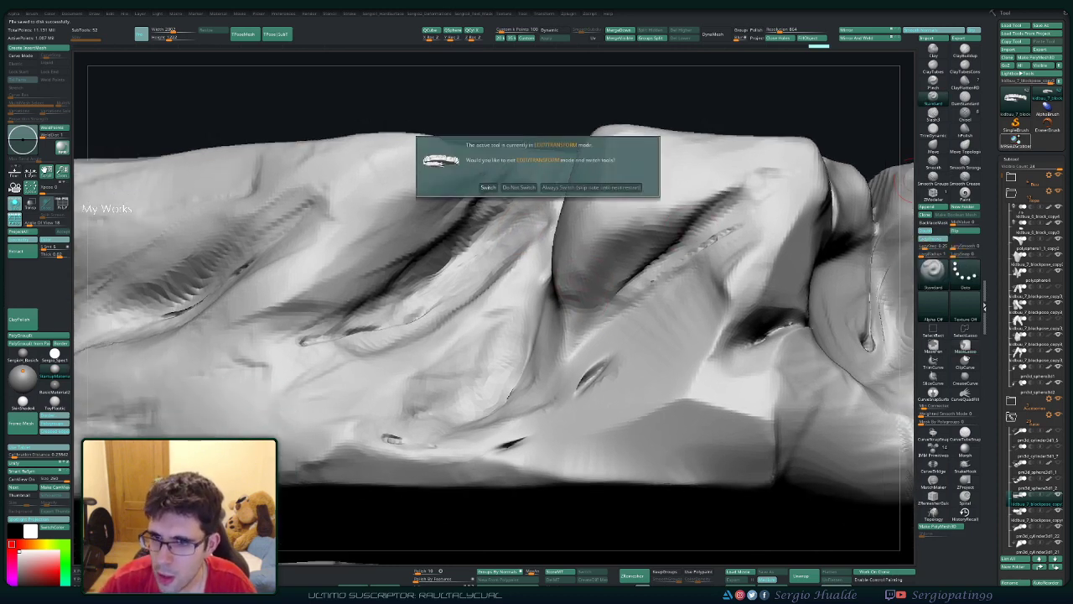
click(487, 187)
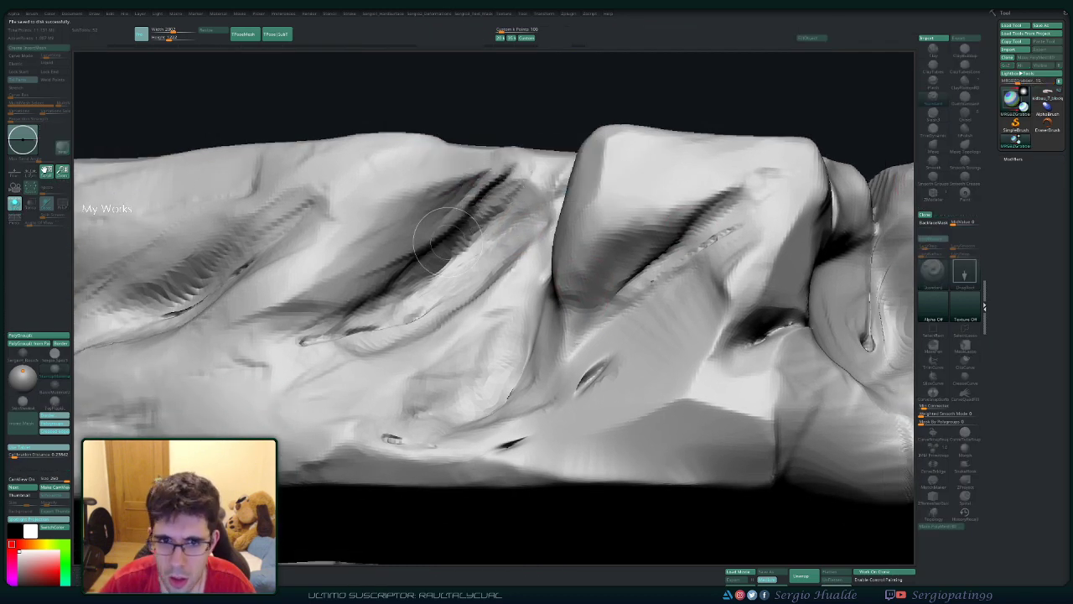
Step: Grab a rectangular rock patch as a depth alpha, then restore the kitbash rock mesh
mouse_move(364, 223)
mouse_down()
mouse_move(638, 471)
mouse_move(647, 457)
mouse_up()
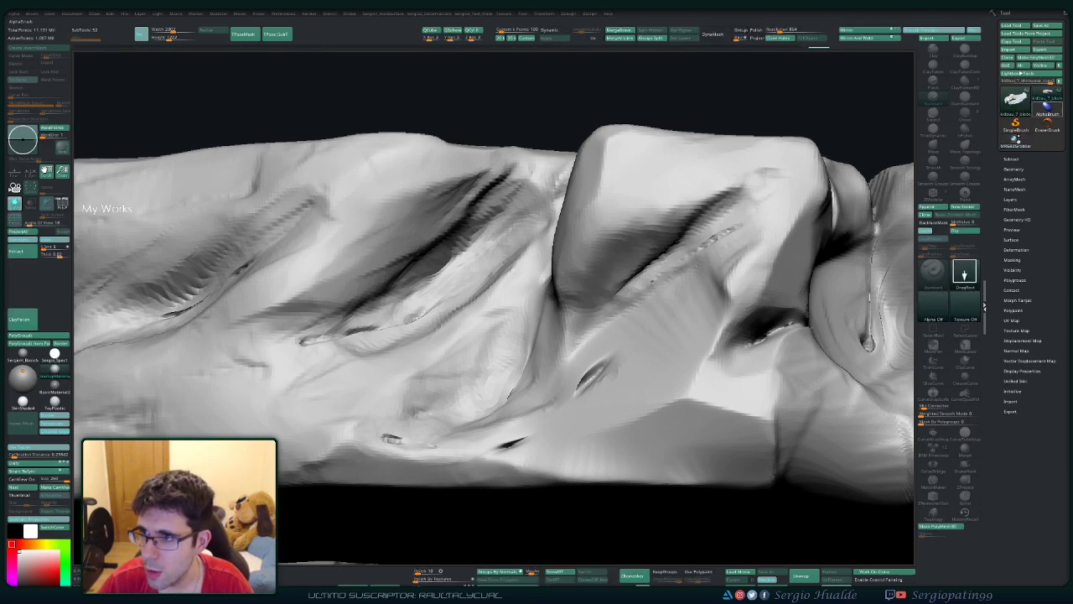
key(ctrl+z)
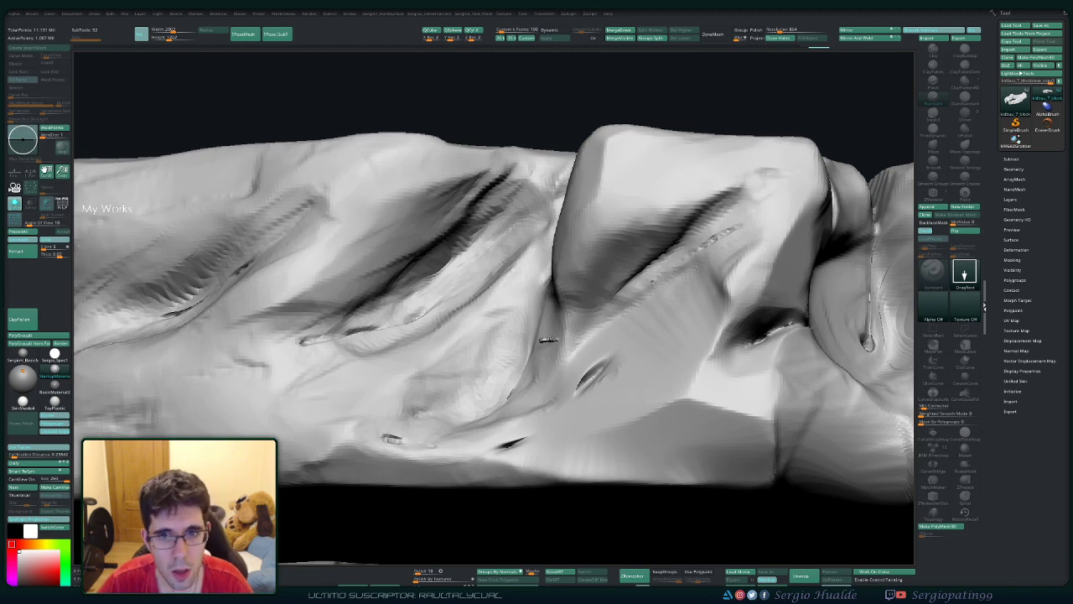
key(ctrl+z)
Step: Put the rock back in edit mode with the DepthGrab alpha and DragRect stroke
key(ctrl+z)
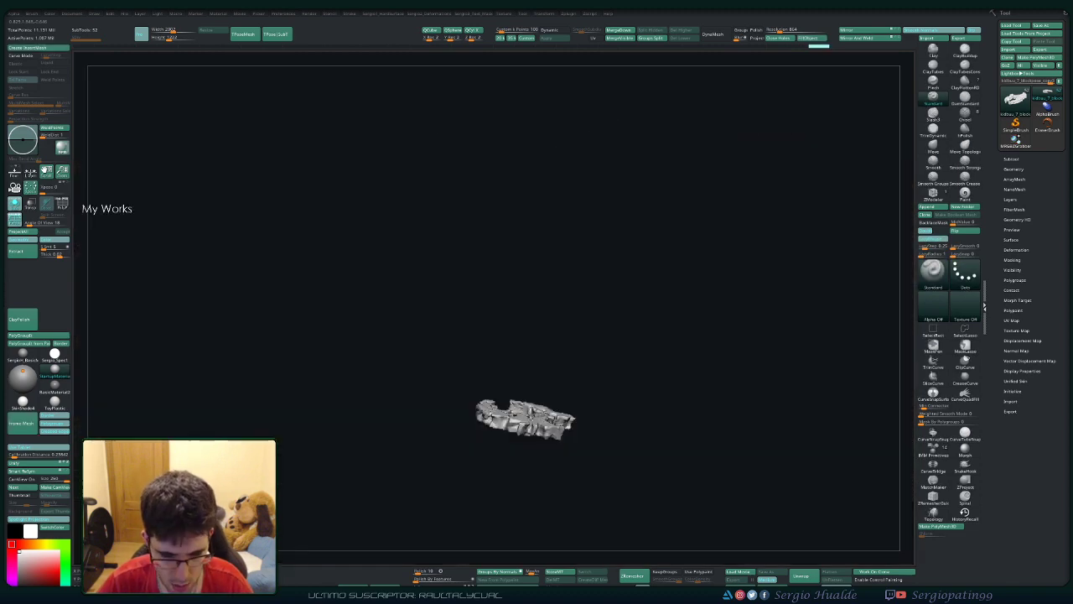
key(ctrl+z)
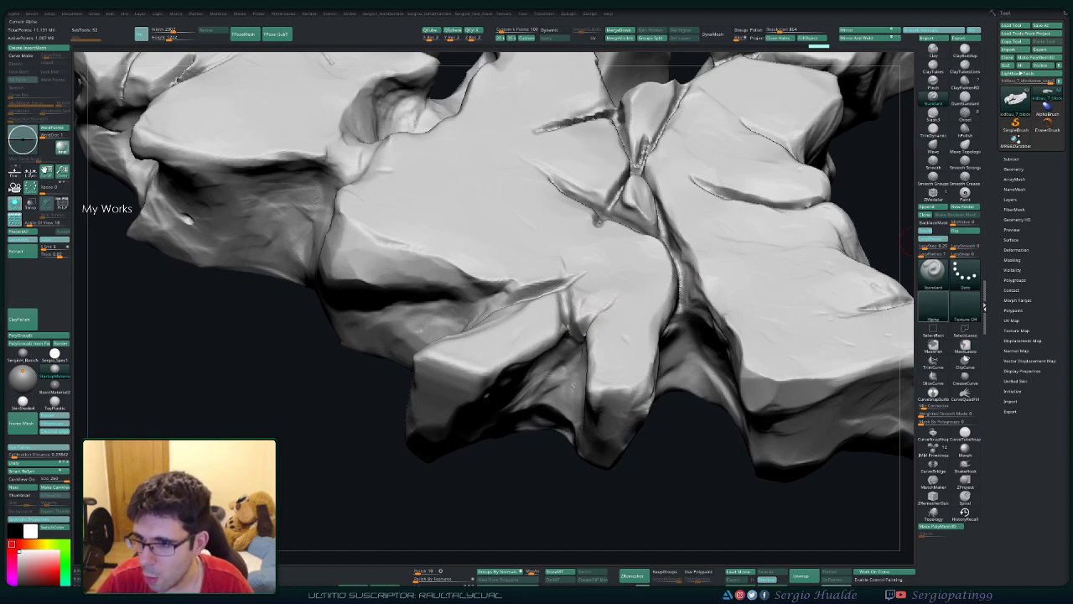
click(933, 306)
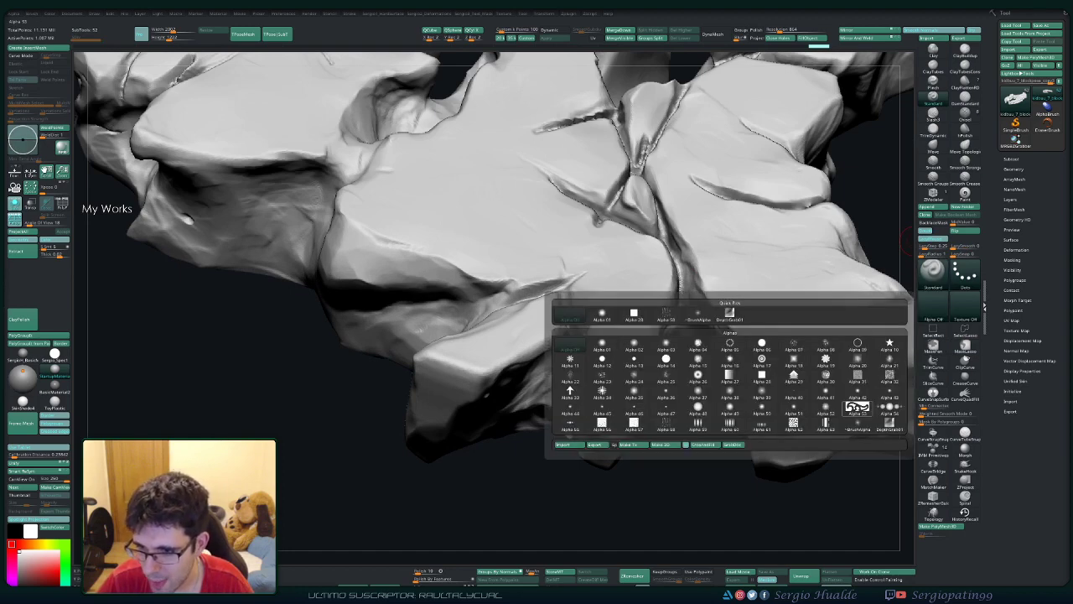
click(697, 312)
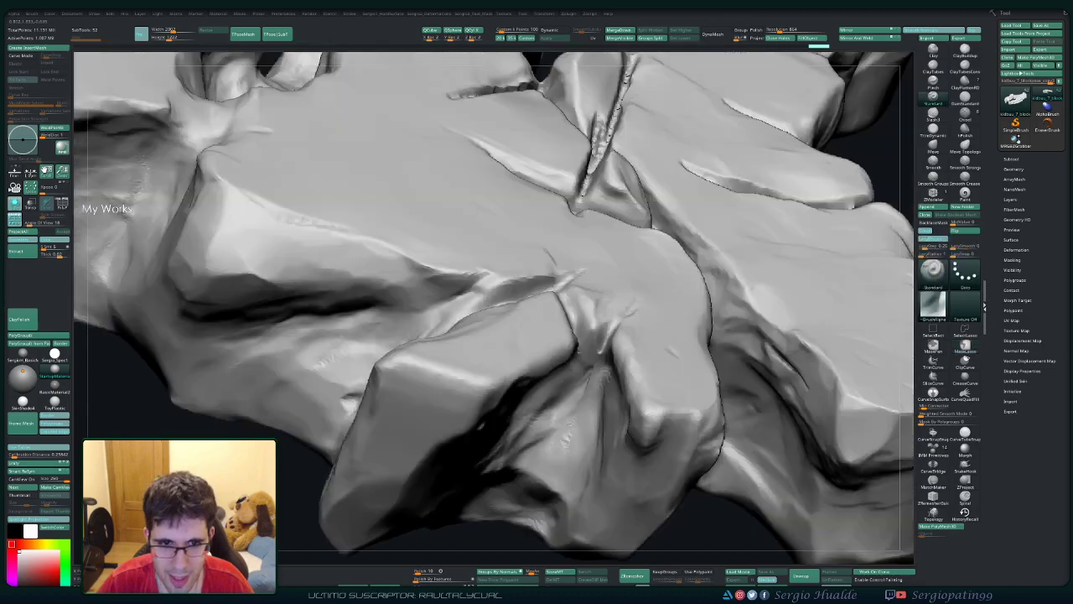
mouse_move(487, 348)
mouse_down()
mouse_move(646, 312)
mouse_move(520, 316)
mouse_up()
drag(586, 410, 624, 390)
click(964, 275)
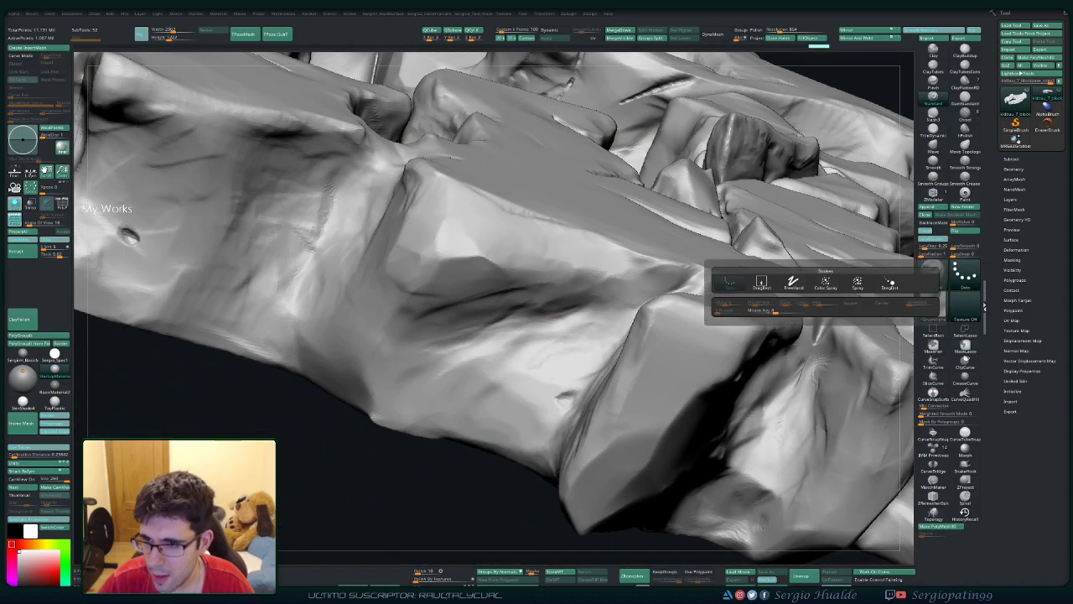
click(760, 282)
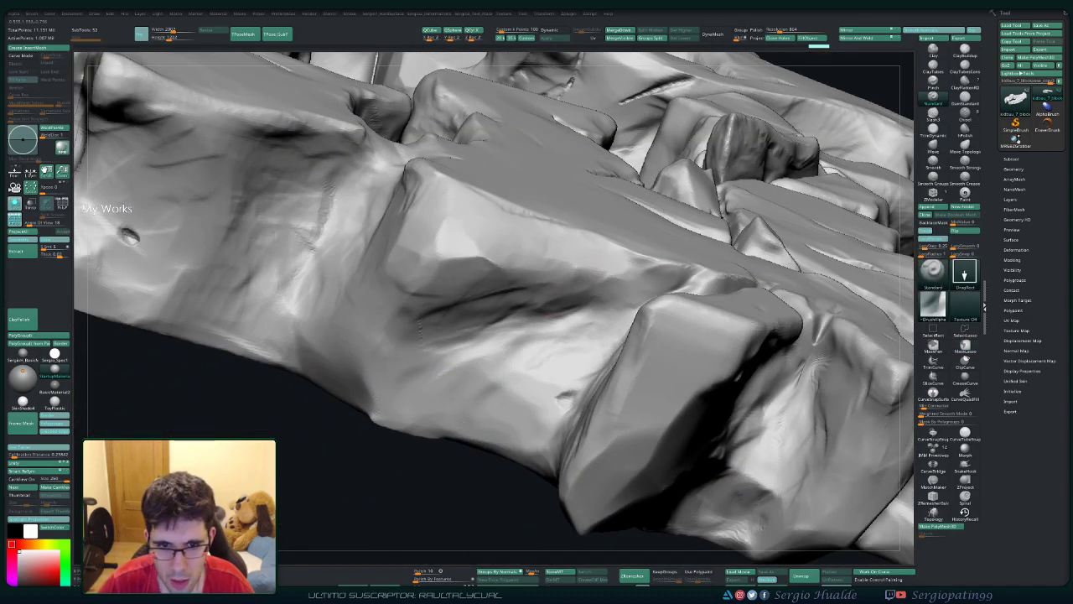
Step: Test DragRect stamps of the rock alpha on the surface, undoing them
key(space)
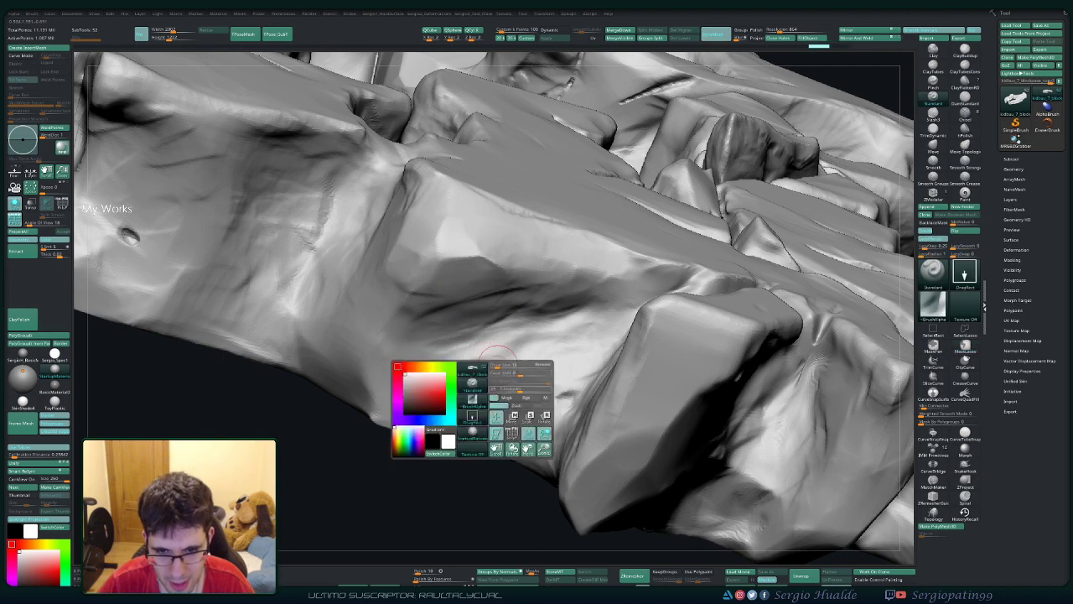
drag(497, 353, 483, 323)
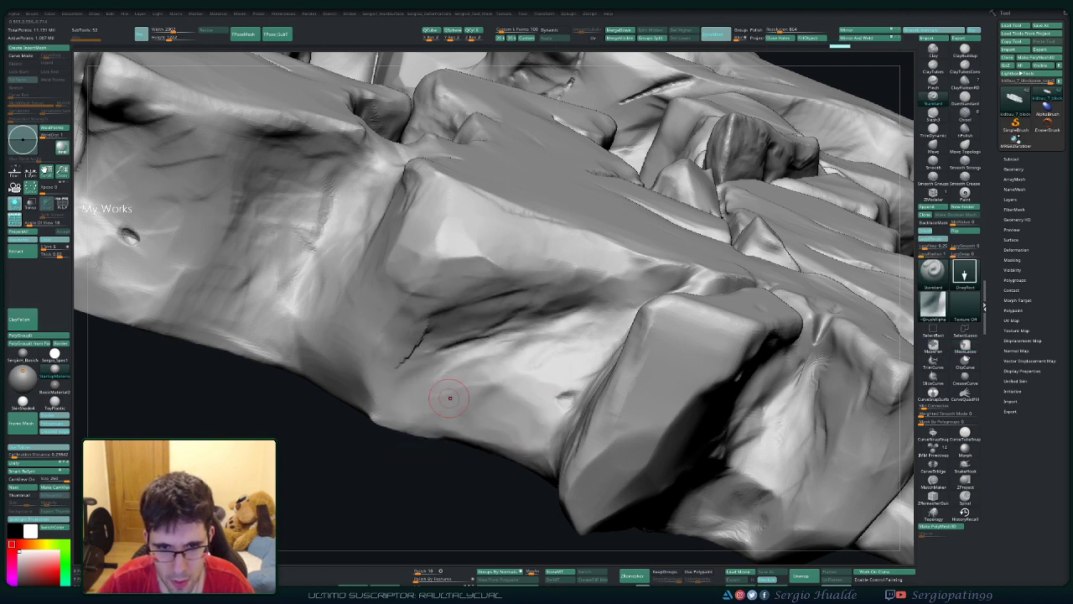
drag(491, 393, 485, 242)
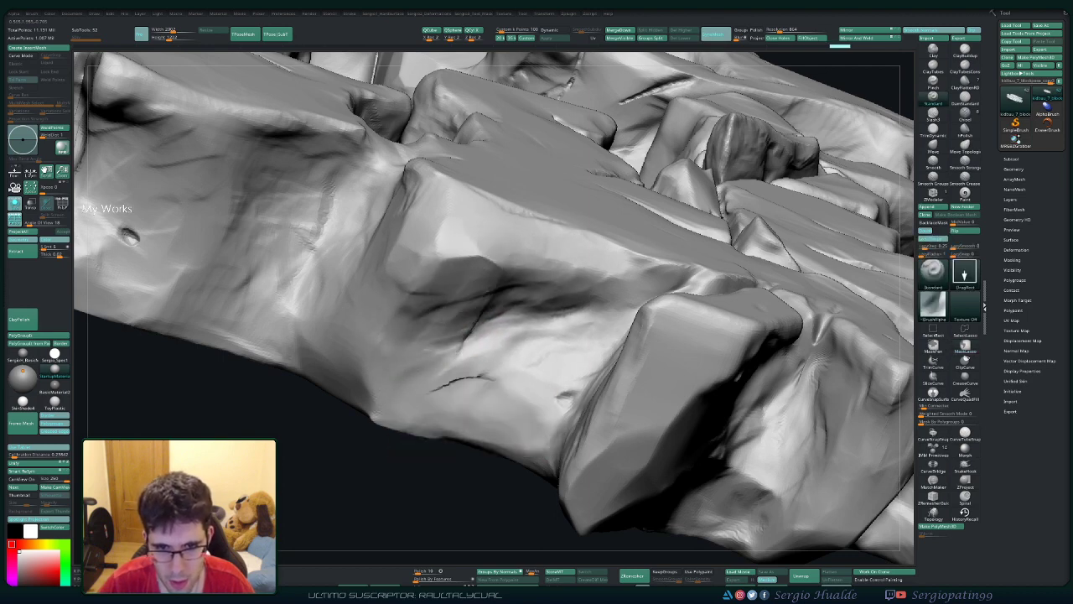
key(ctrl+z)
key(space)
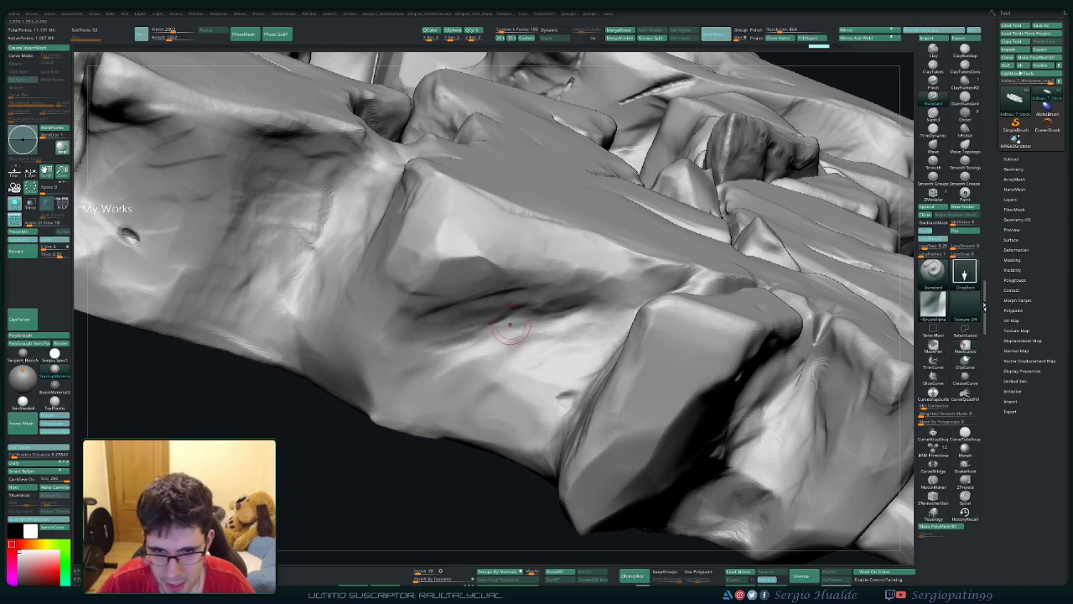
drag(513, 306, 507, 418)
key(ctrl+z)
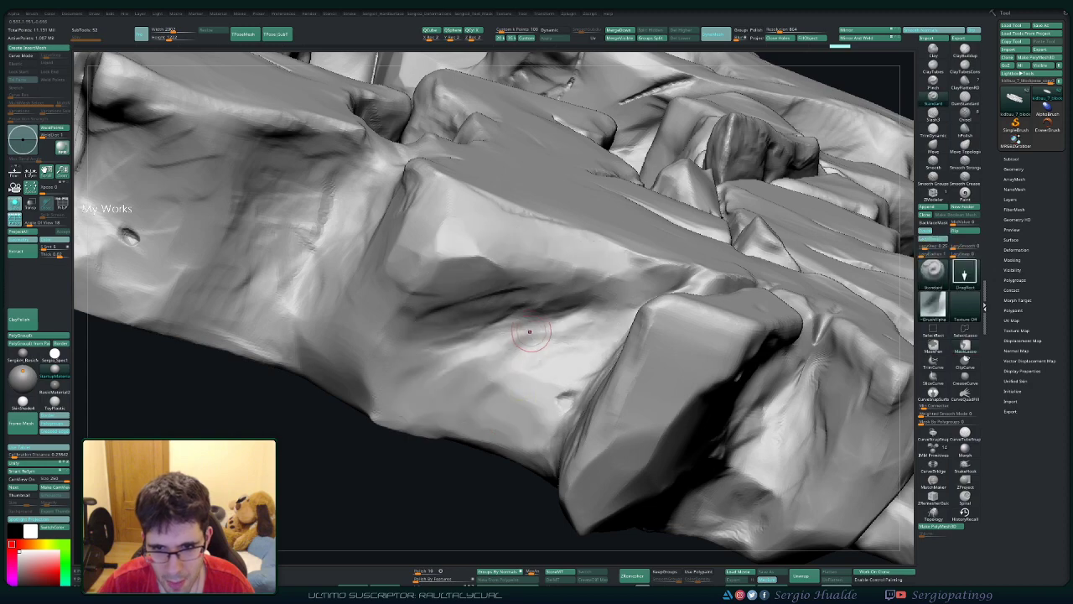
Step: Draw one more crease across the rock, undo the tests, and orbit to a new angle
drag(482, 194, 493, 455)
key(ctrl+z)
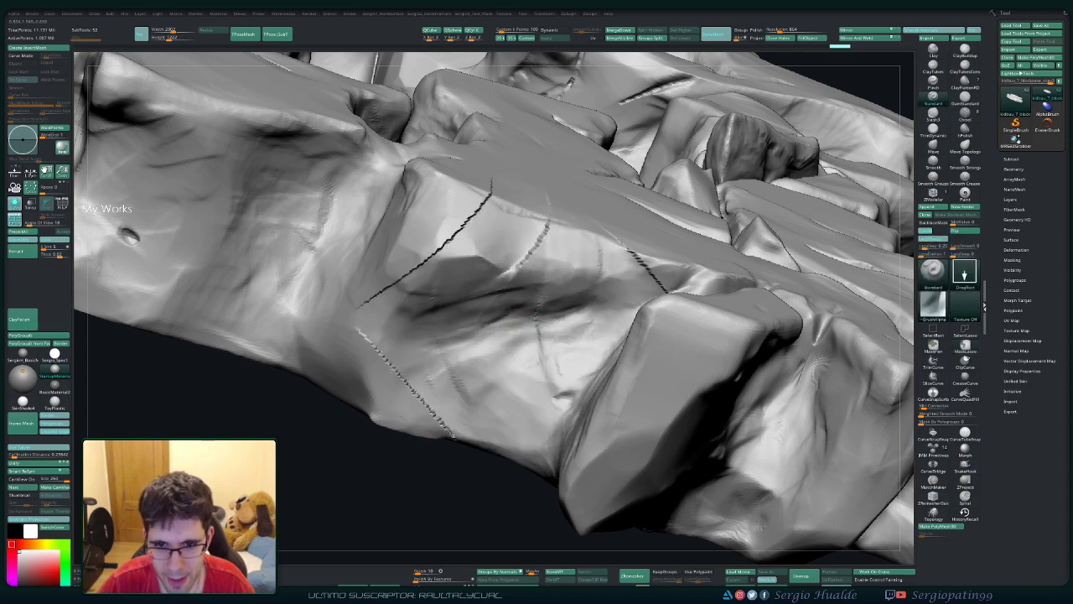
key(ctrl+z)
drag(537, 503, 634, 295)
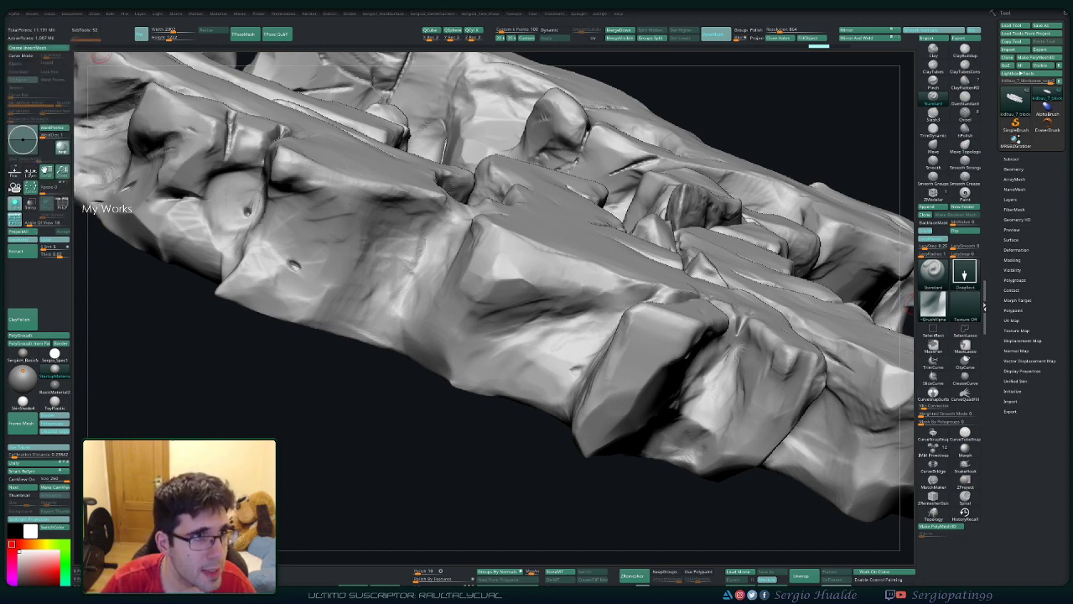
Step: Check the alpha and stroke settings, stamp a crease stroke and undo it
click(13, 14)
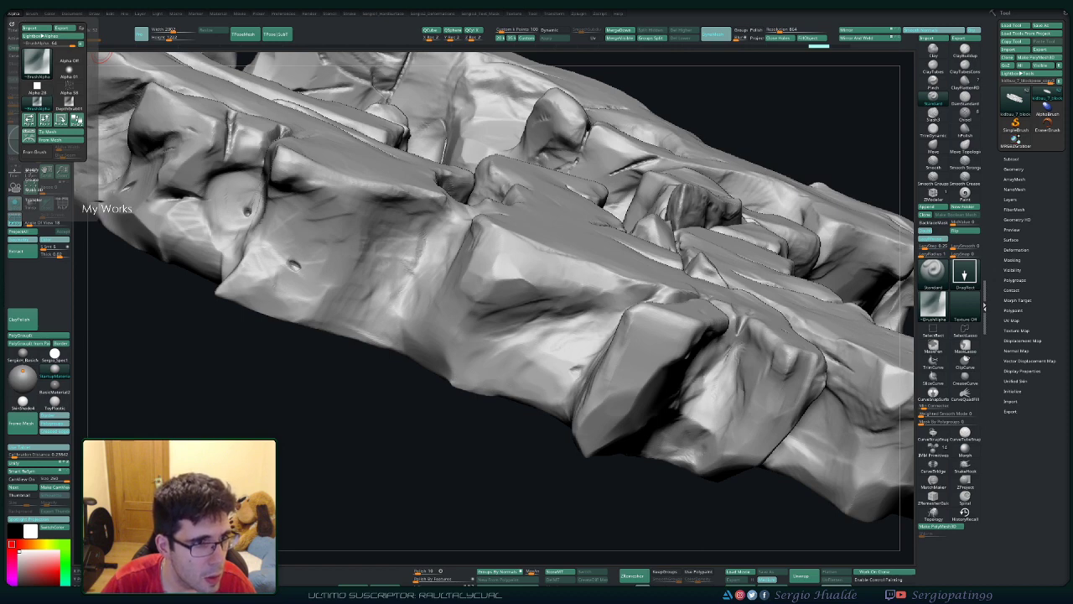
click(33, 172)
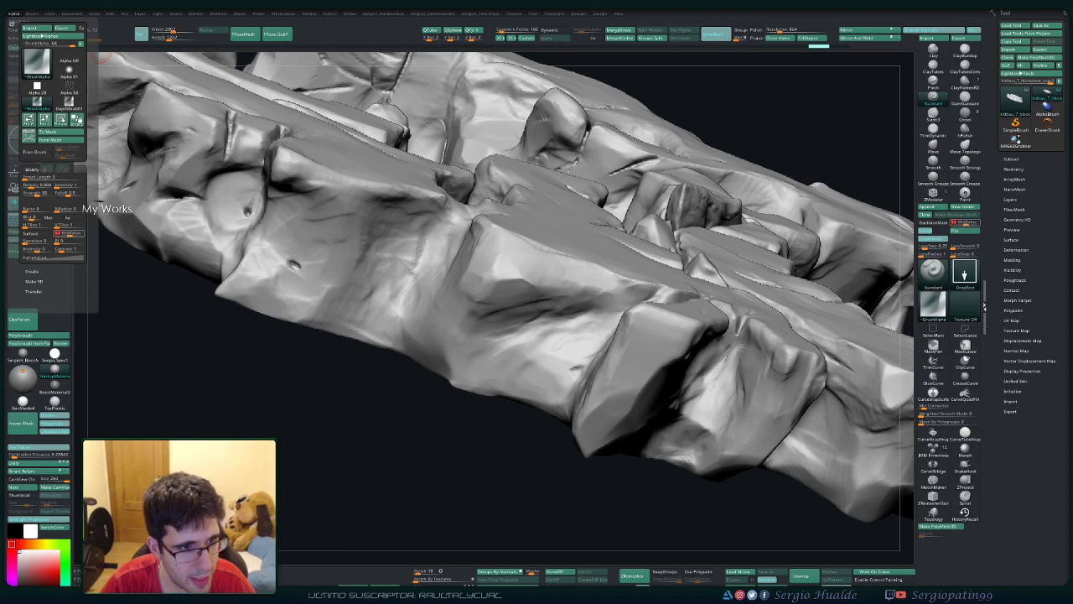
drag(378, 201, 276, 302)
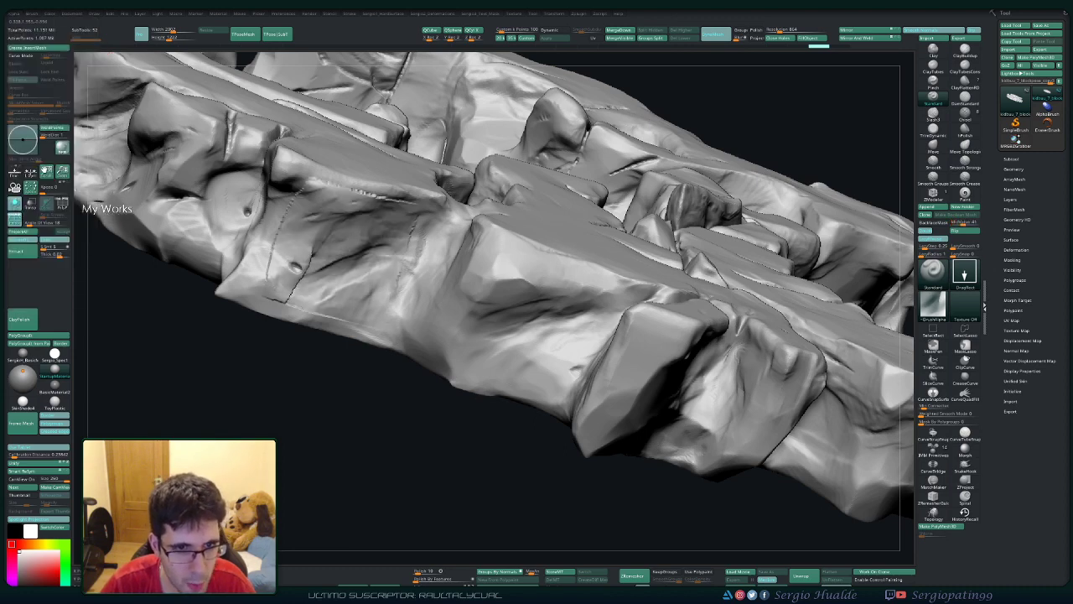
key(ctrl+z)
Step: Browse the brush alphas, then finish the pending curve to keep its carved crack
click(12, 14)
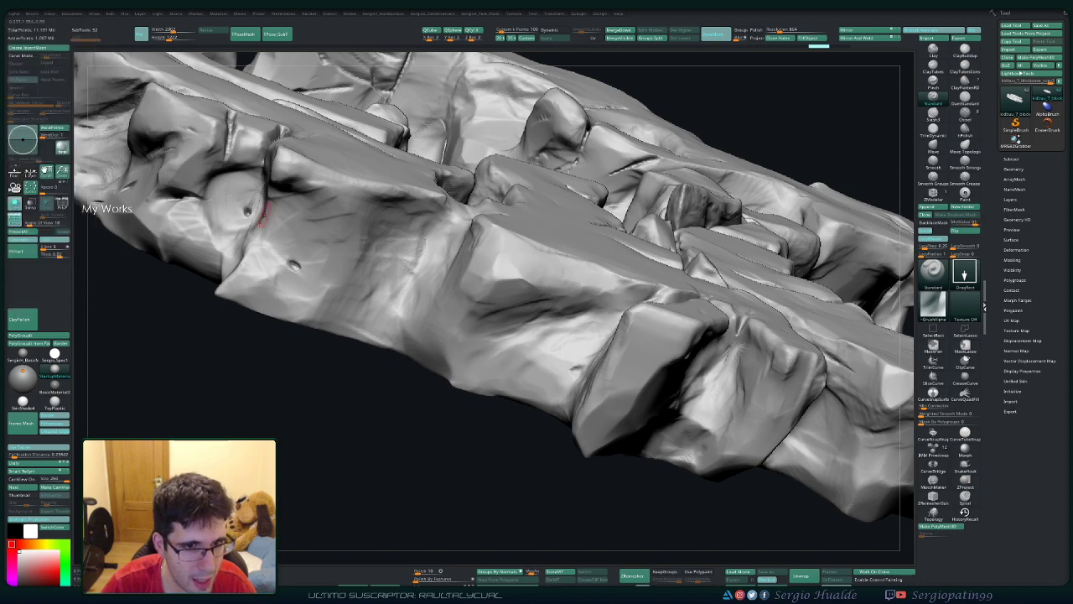
click(12, 13)
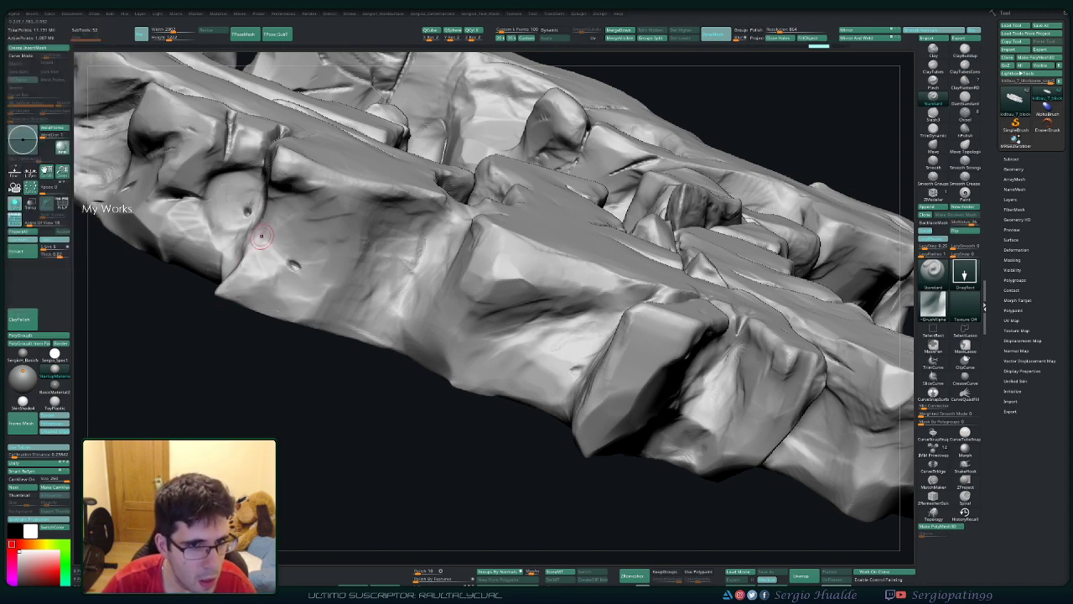
click(12, 13)
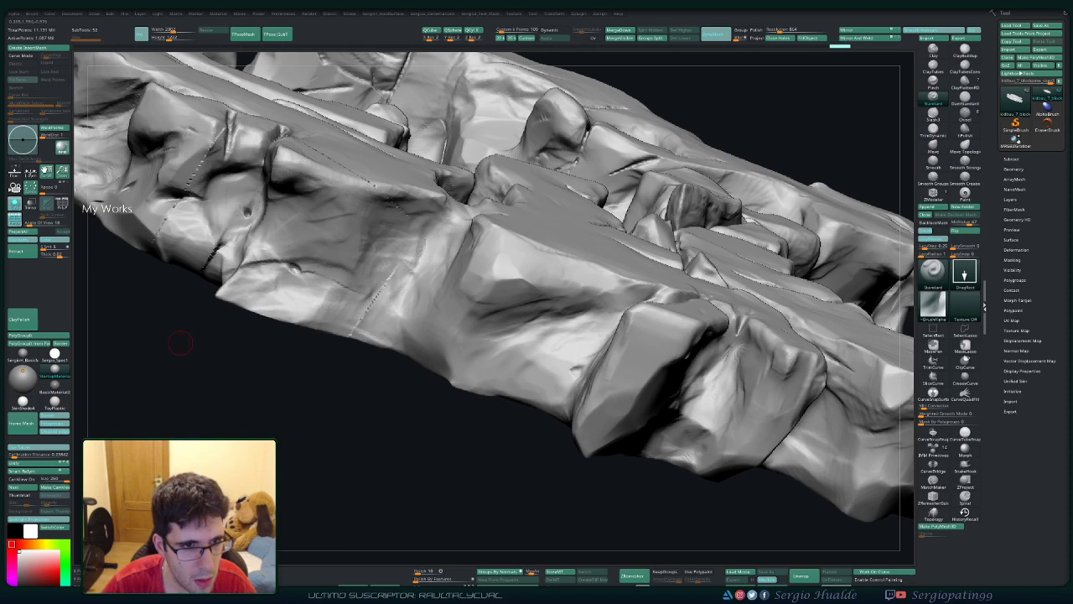
click(13, 14)
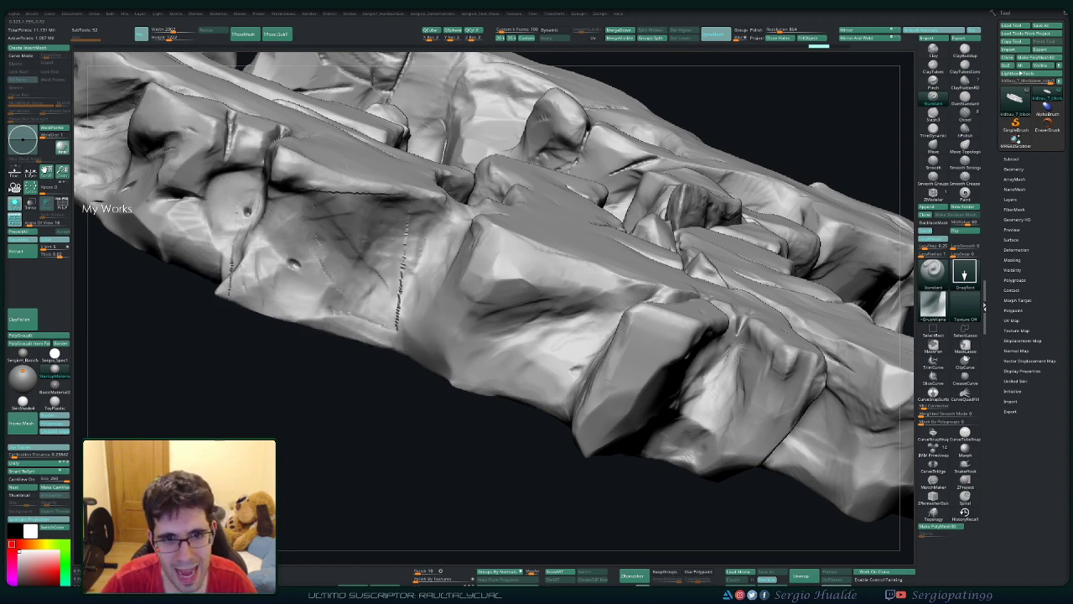
key(ctrl)
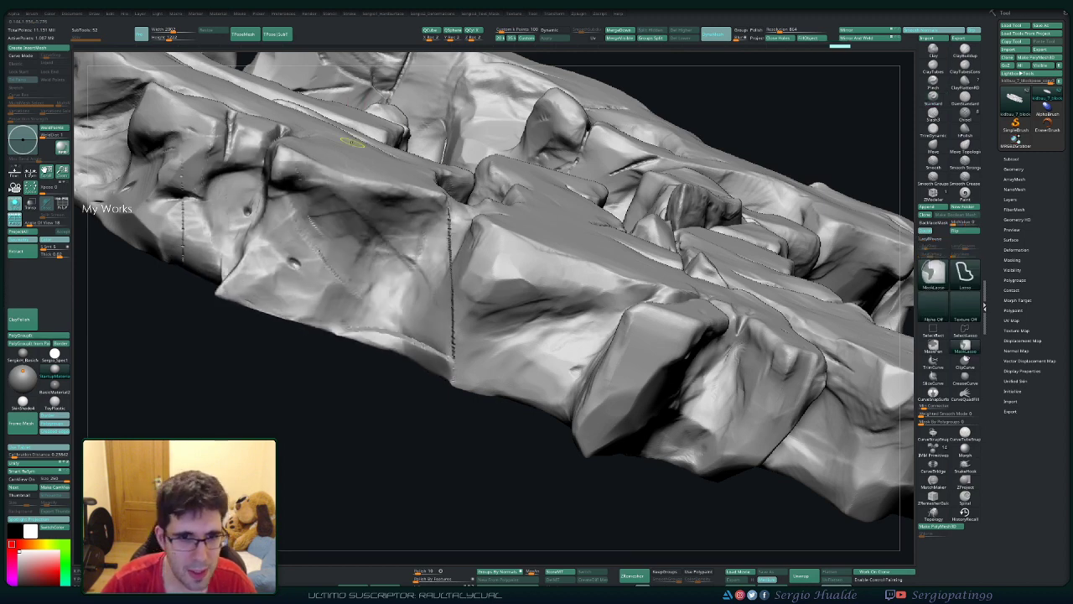
click(327, 245)
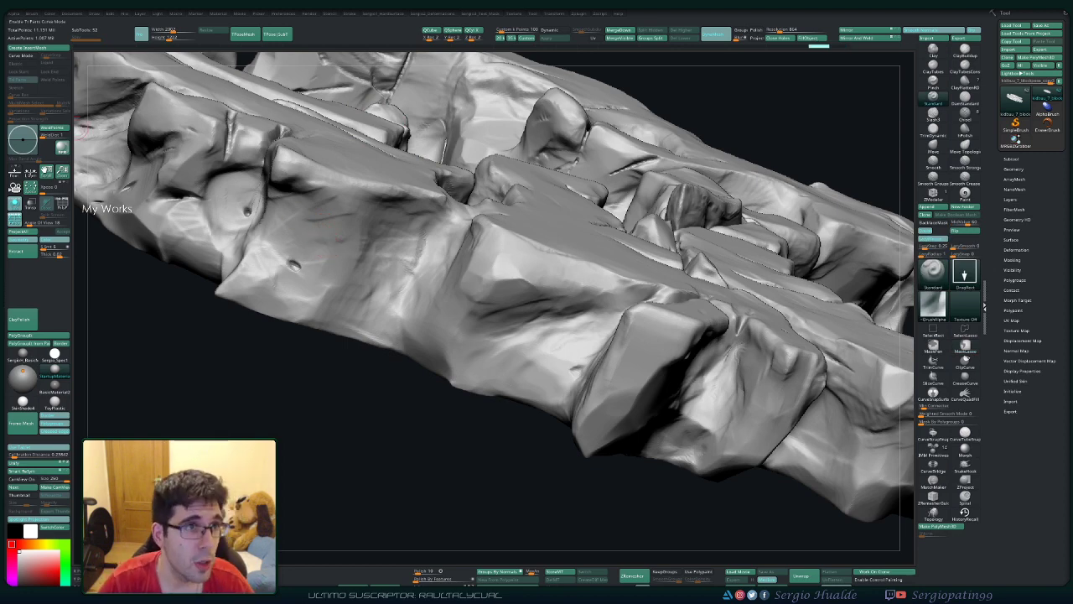
Step: Lay crack curves across the rock block and zoom and orbit to inspect them
mouse_move(360, 251)
mouse_down()
mouse_move(420, 327)
mouse_move(310, 202)
mouse_up()
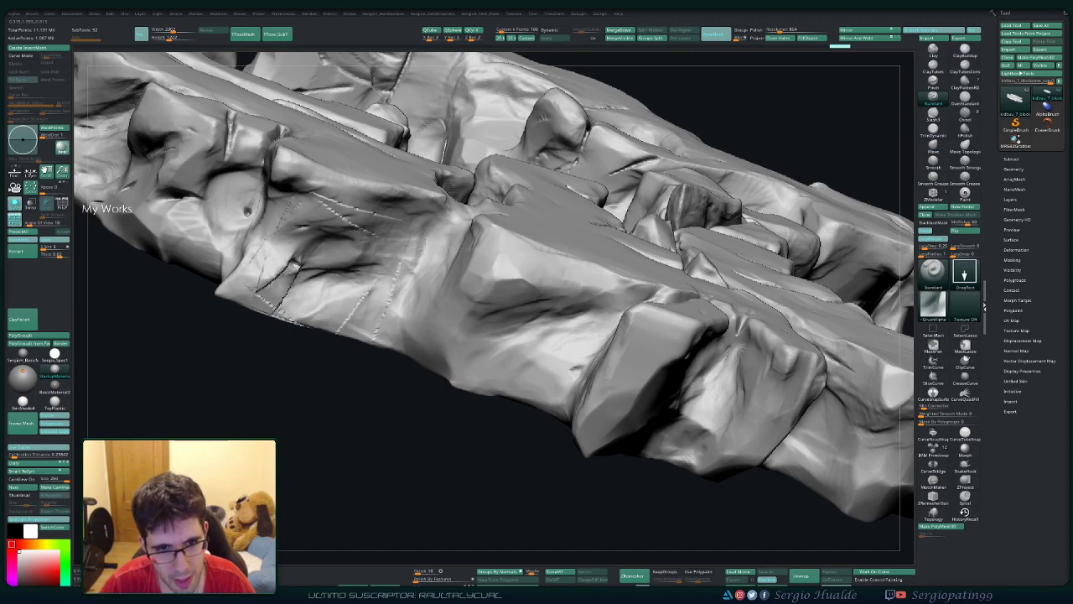
drag(252, 305, 386, 243)
right_drag(352, 251, 369, 268)
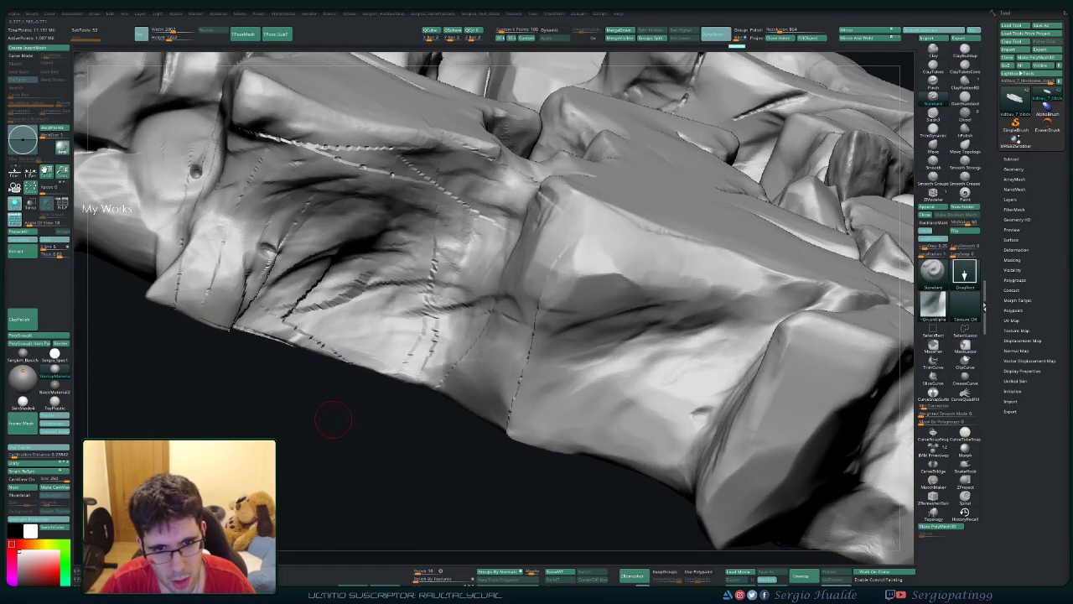
drag(335, 407, 369, 419)
drag(503, 503, 587, 469)
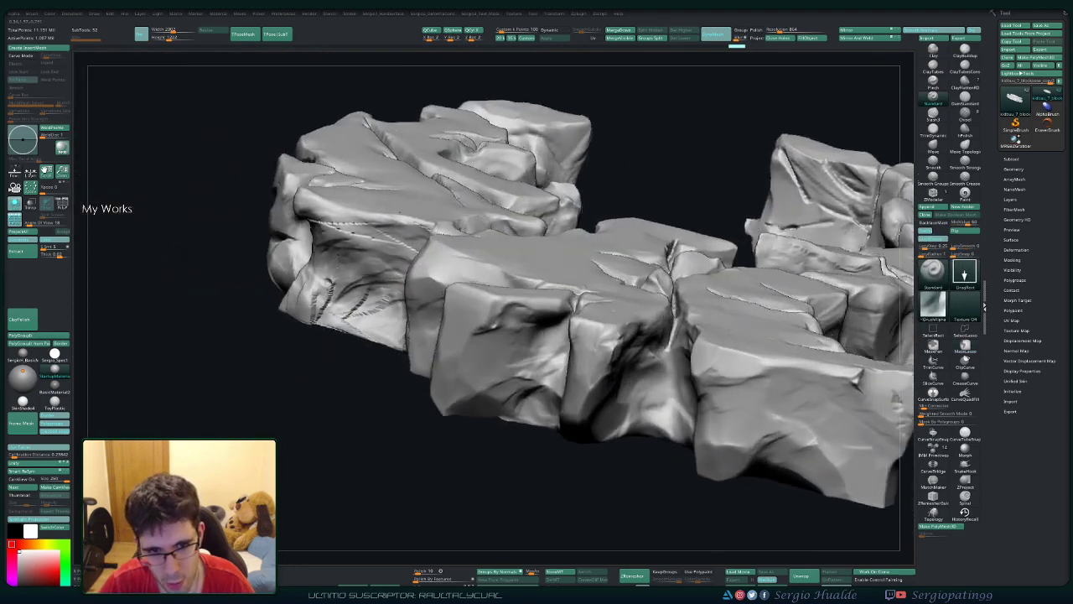
ctrl+right_drag(352, 276, 366, 292)
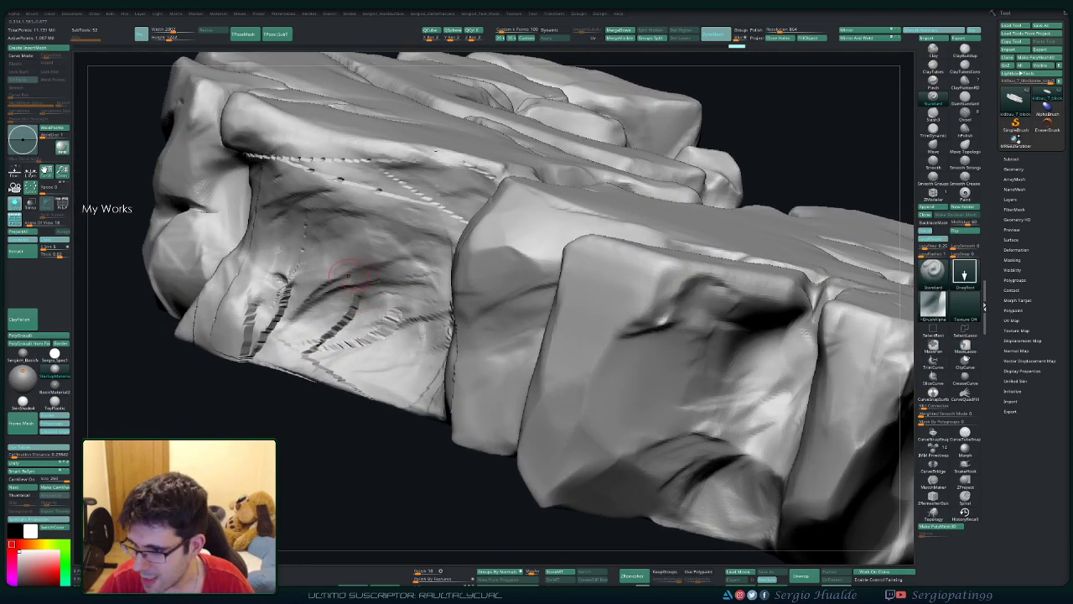
Step: Undo the recent crack cuts and view the rock from the side and above
key(ctrl+z)
key(ctrl+z)
key(ctrl+z)
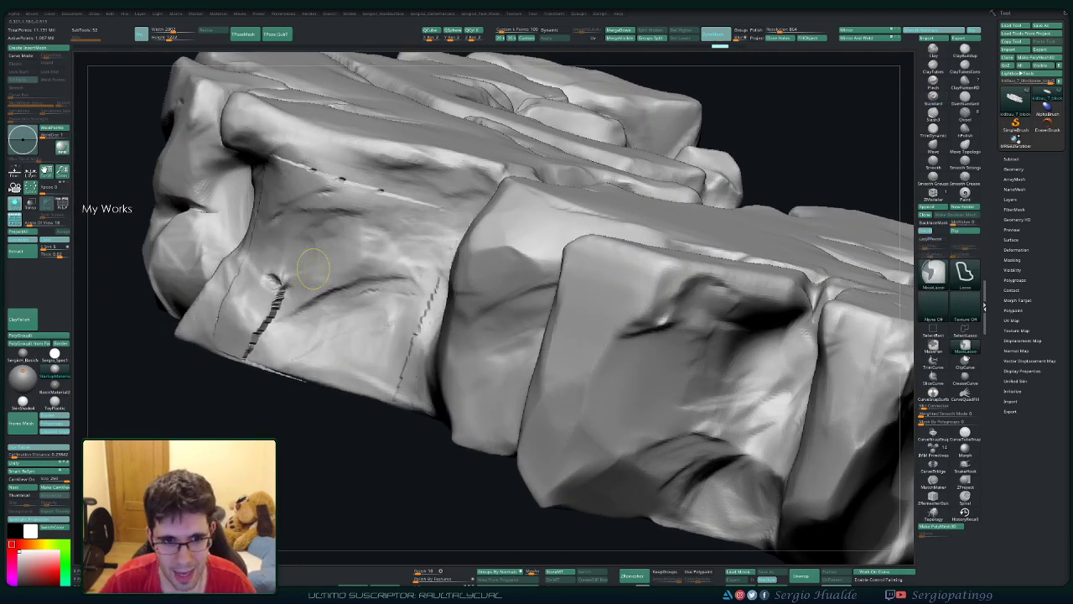
key(ctrl+z)
mouse_move(311, 294)
shift+right_down()
mouse_move(340, 288)
mouse_move(343, 322)
shift+right_up()
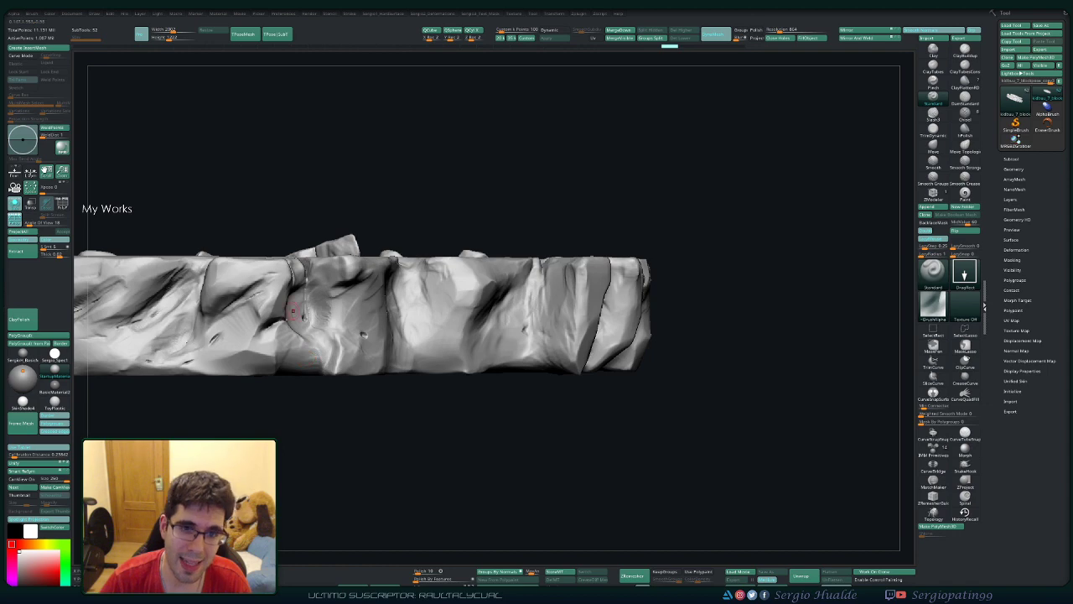
mouse_move(292, 311)
right_down()
mouse_move(293, 289)
mouse_move(435, 312)
mouse_move(420, 413)
right_up()
Step: Isolate the figure's fist with a Ctrl+Shift lasso and zoom in on the knuckles
right_drag(317, 205, 654, 107)
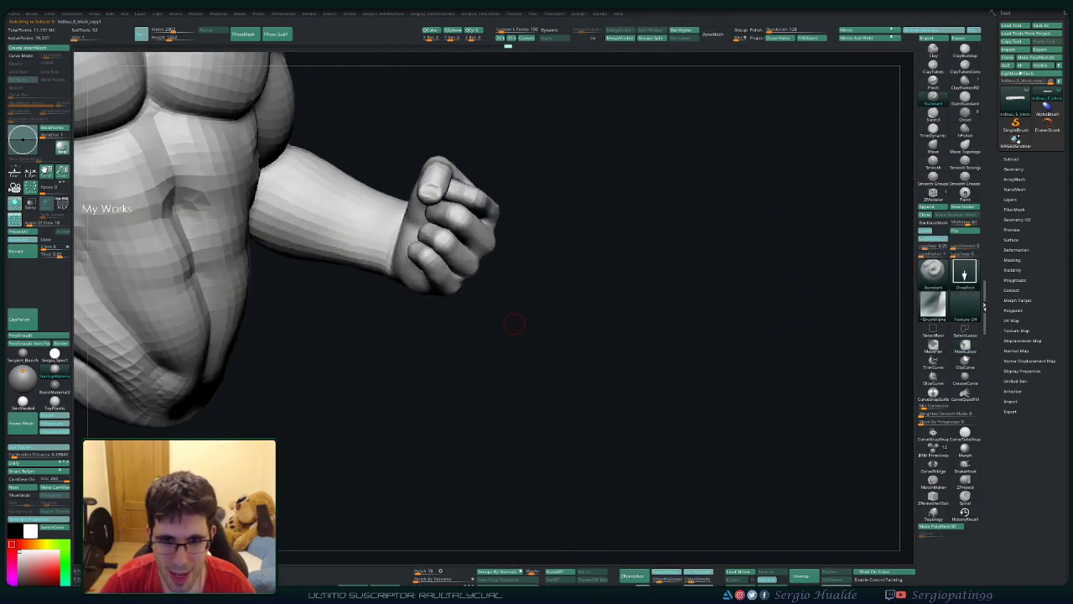
ctrl+shift+drag(553, 164, 395, 336)
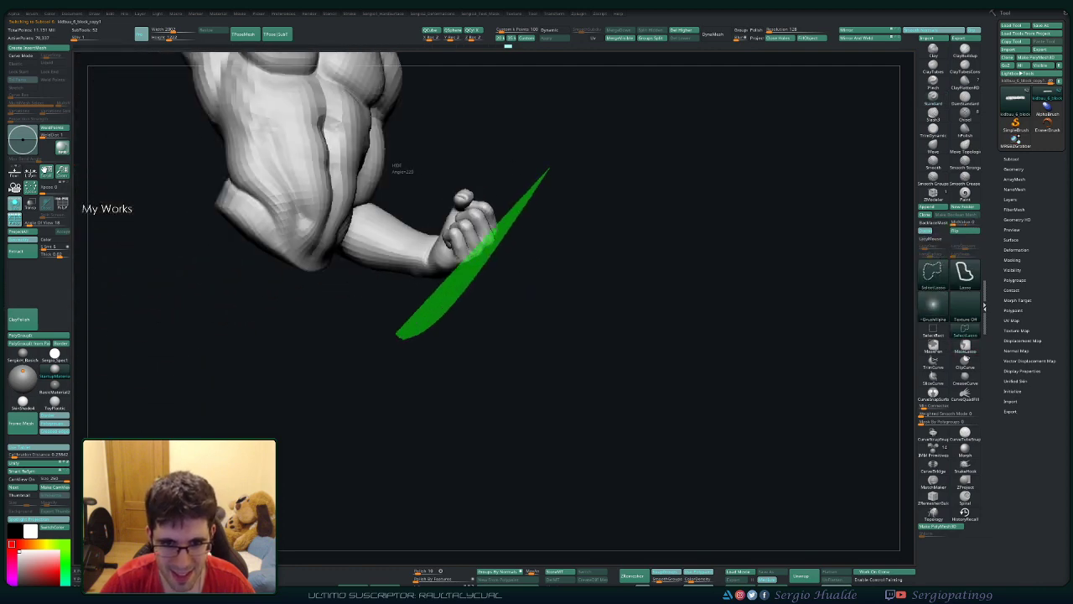
ctrl+right_drag(485, 145, 438, 280)
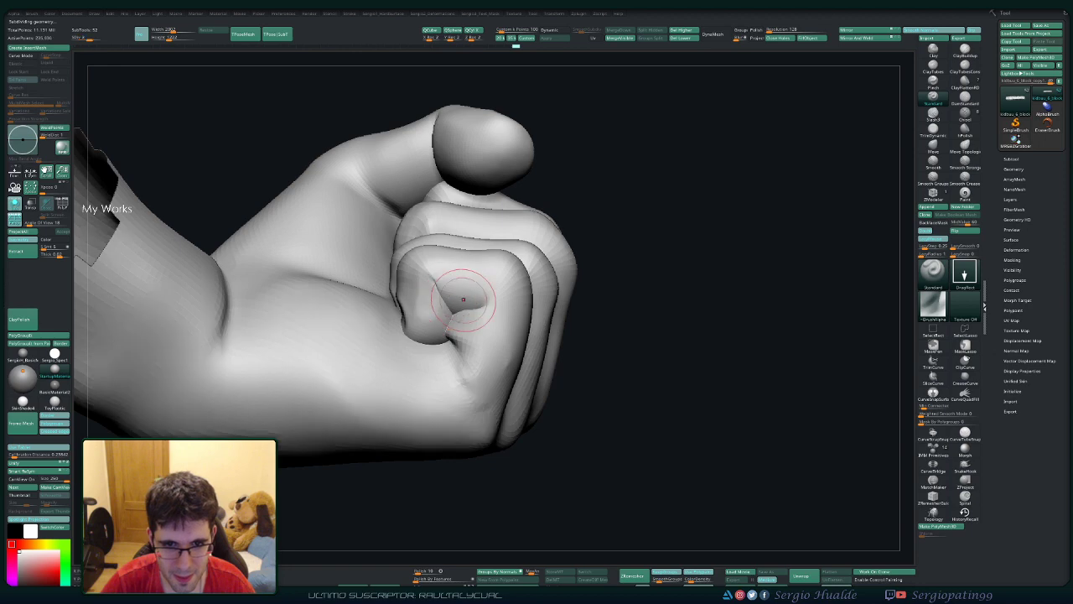
mouse_move(462, 293)
right_down()
mouse_move(520, 252)
mouse_move(444, 266)
right_up()
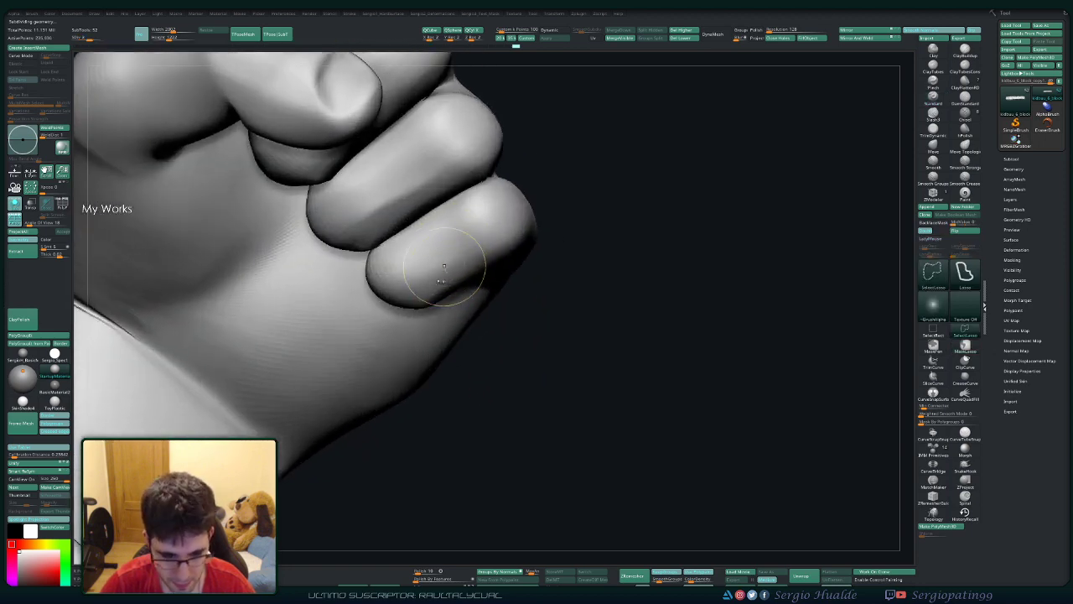
Step: Flatten the knuckles with TrimDynamic and soften them with Shift smoothing
click(933, 128)
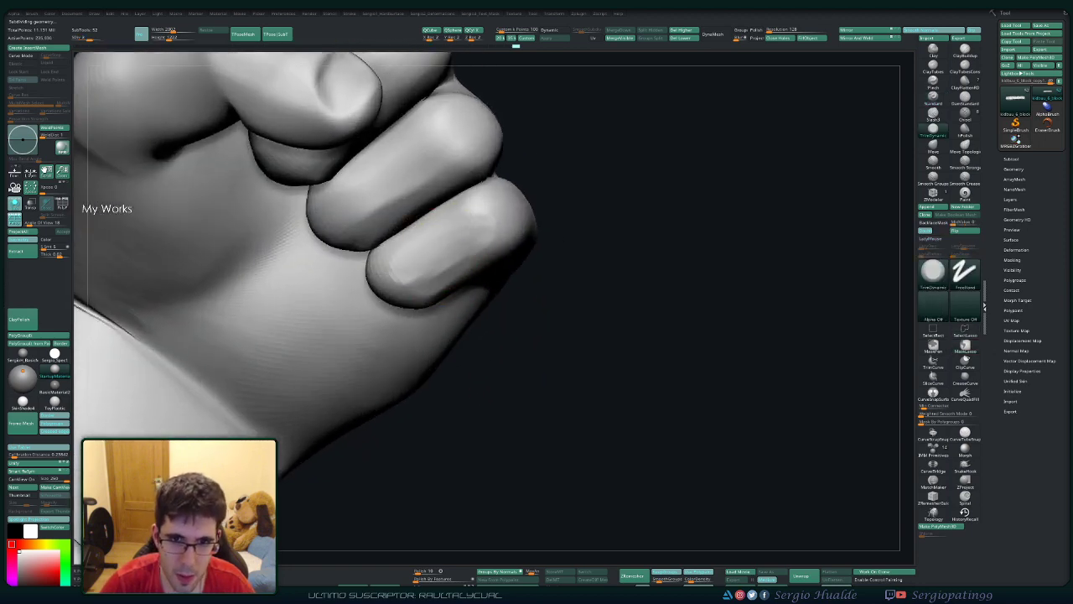
right_drag(425, 259, 545, 218)
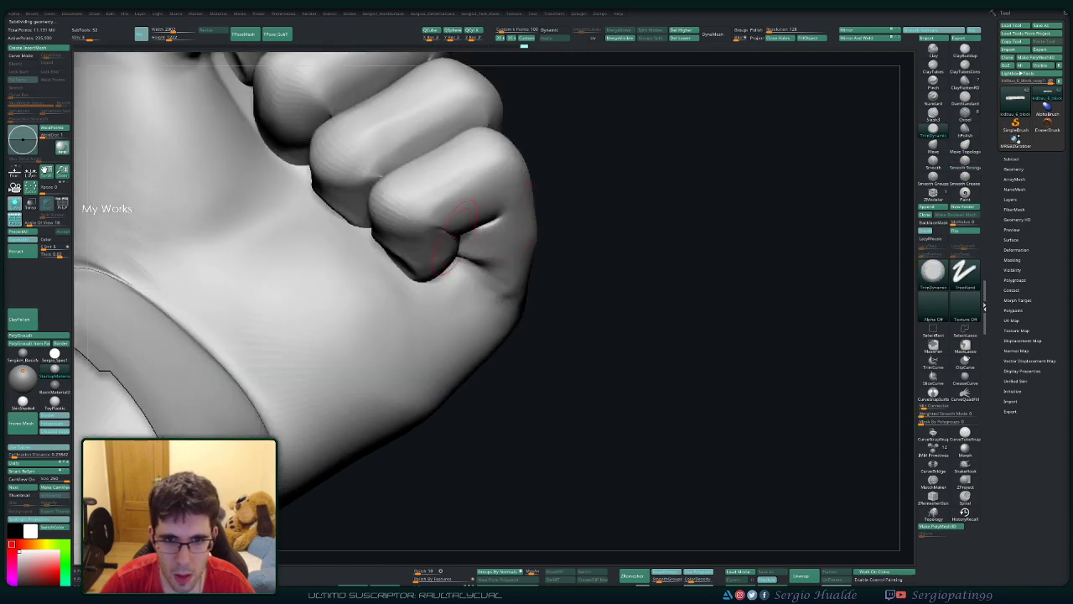
key(shift)
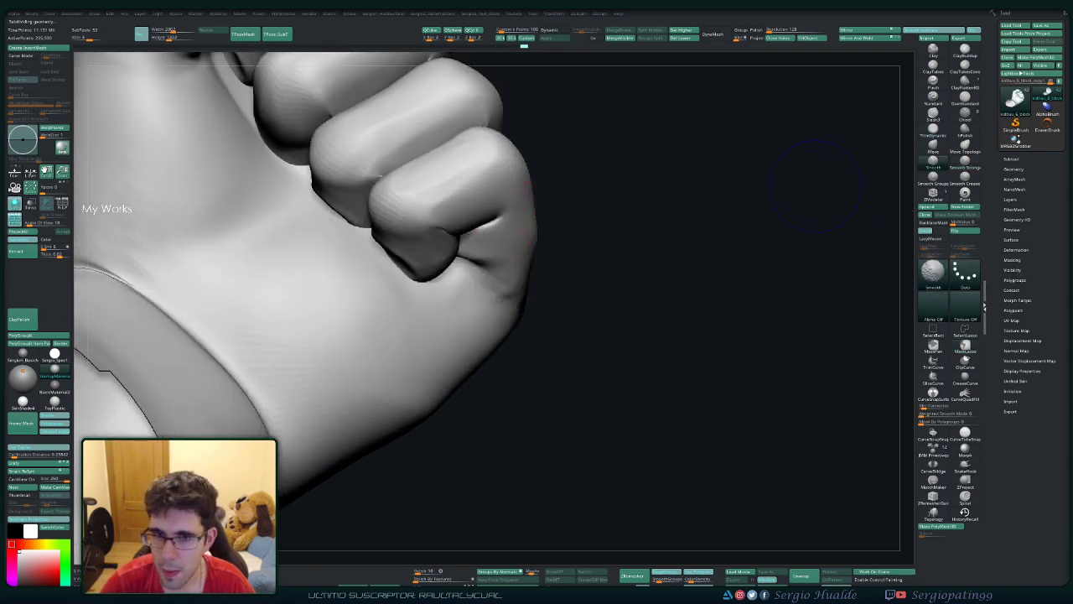
right_drag(415, 193, 460, 219)
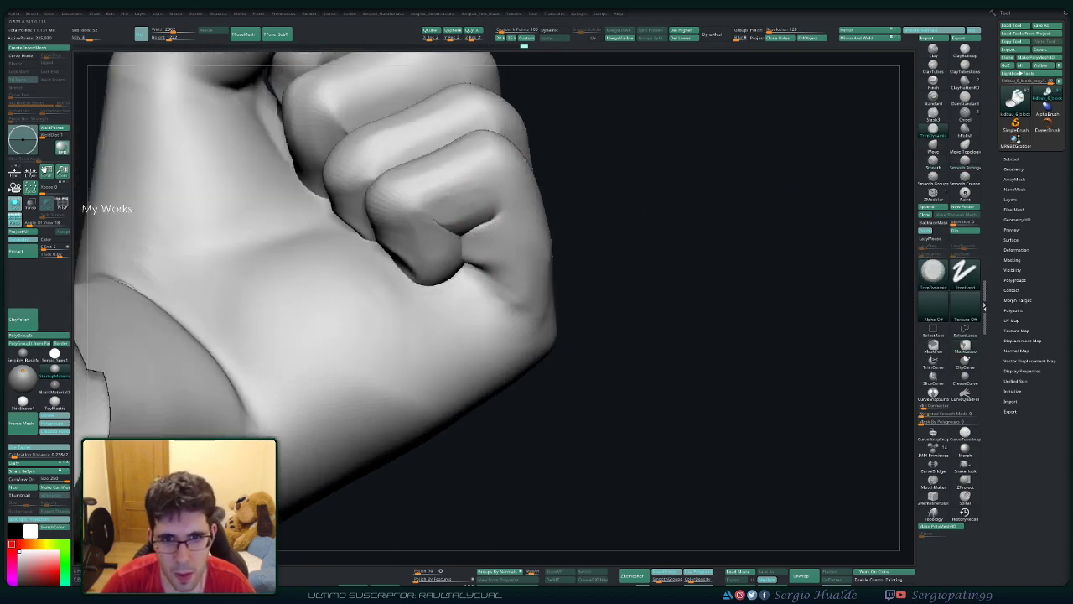
key(shift)
key(shift)
key(shift)
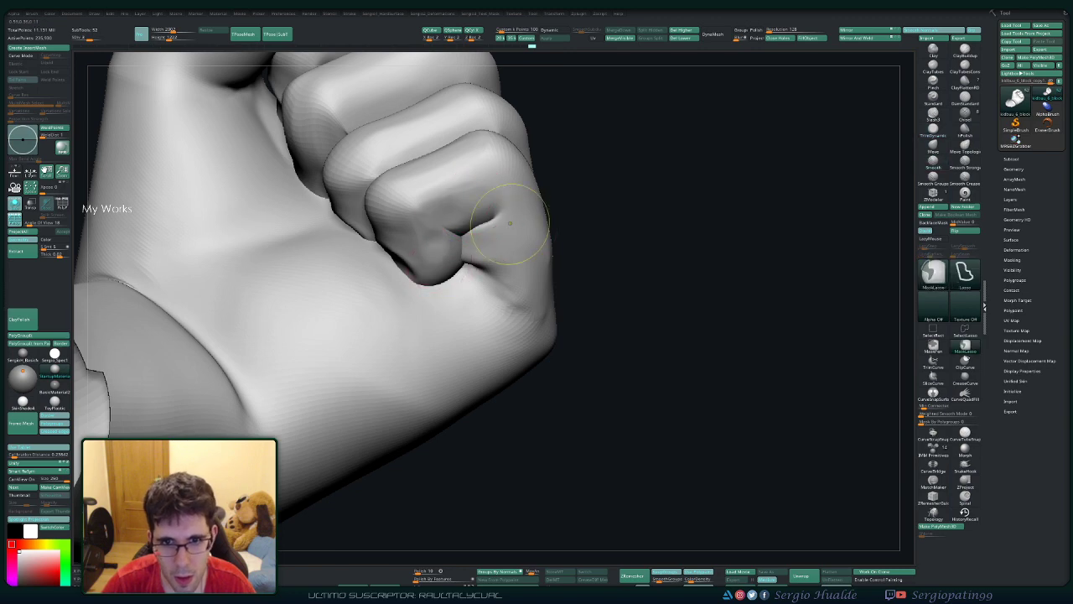
mouse_move(520, 282)
right_down()
mouse_move(593, 283)
mouse_move(554, 317)
right_up()
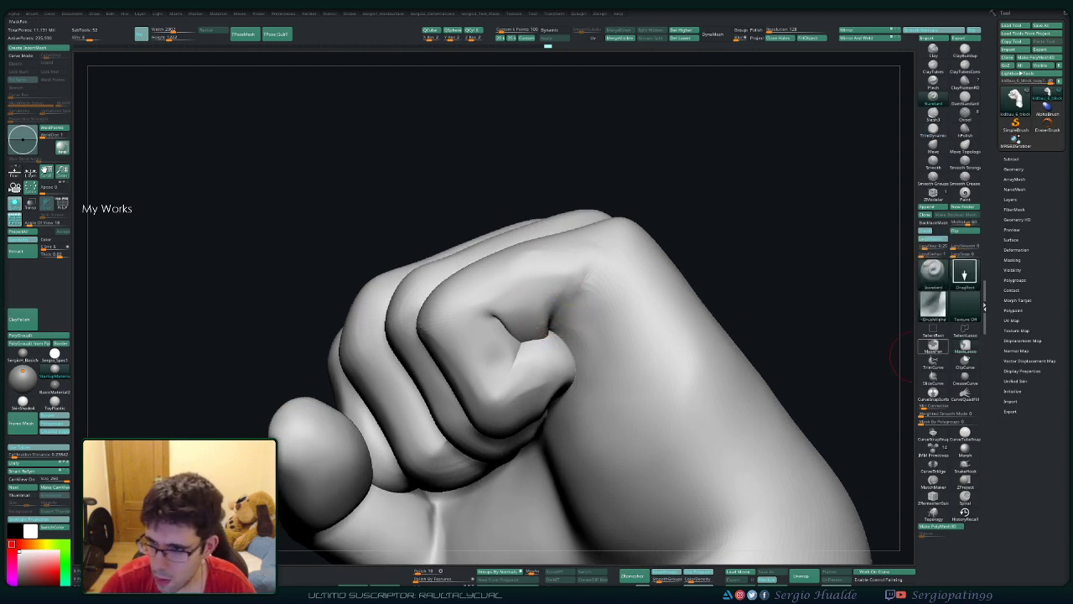
Step: Set the brush to a Freehand stroke with no alpha, ready for smoothing
click(964, 272)
click(792, 282)
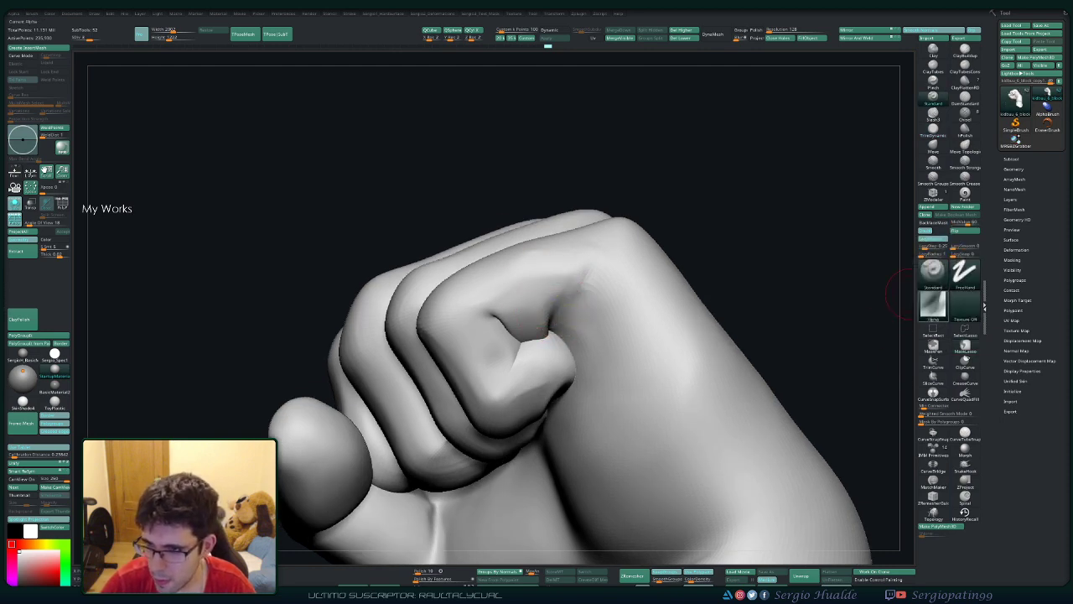
click(932, 304)
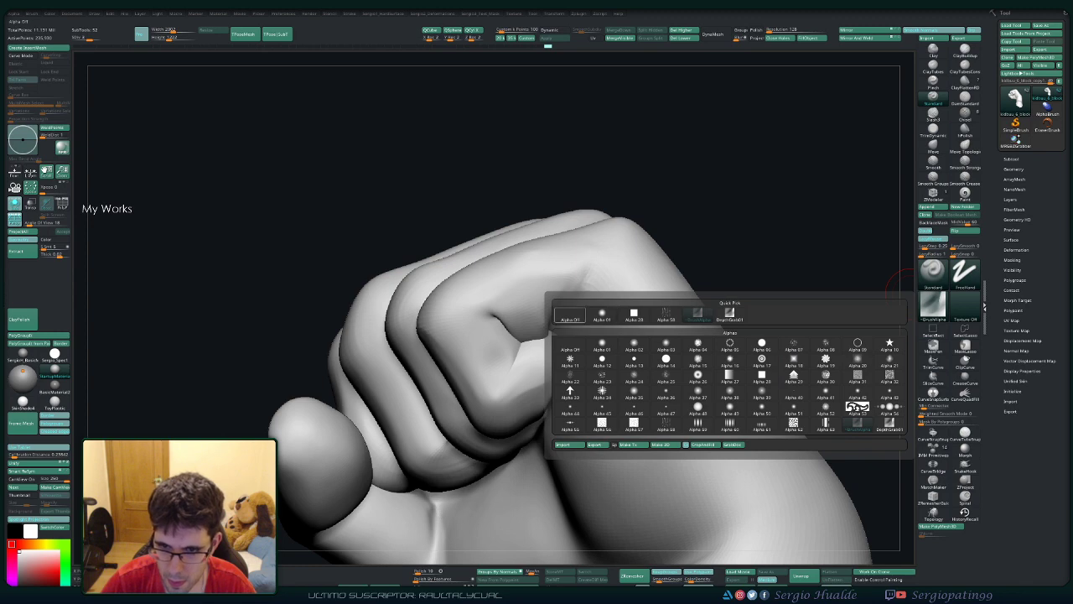
click(569, 314)
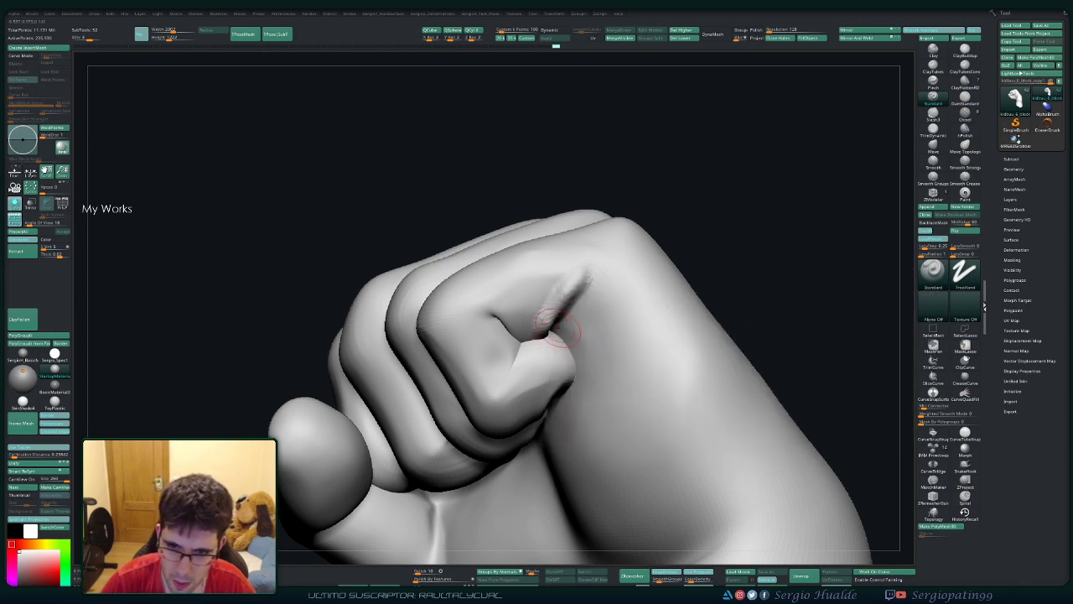
key(space)
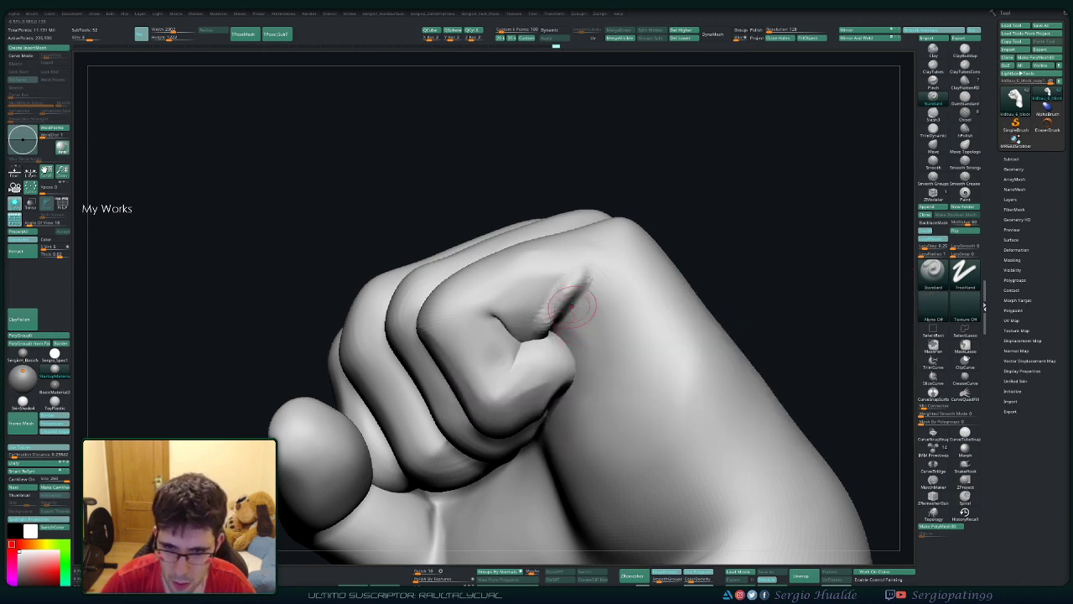
key(shift)
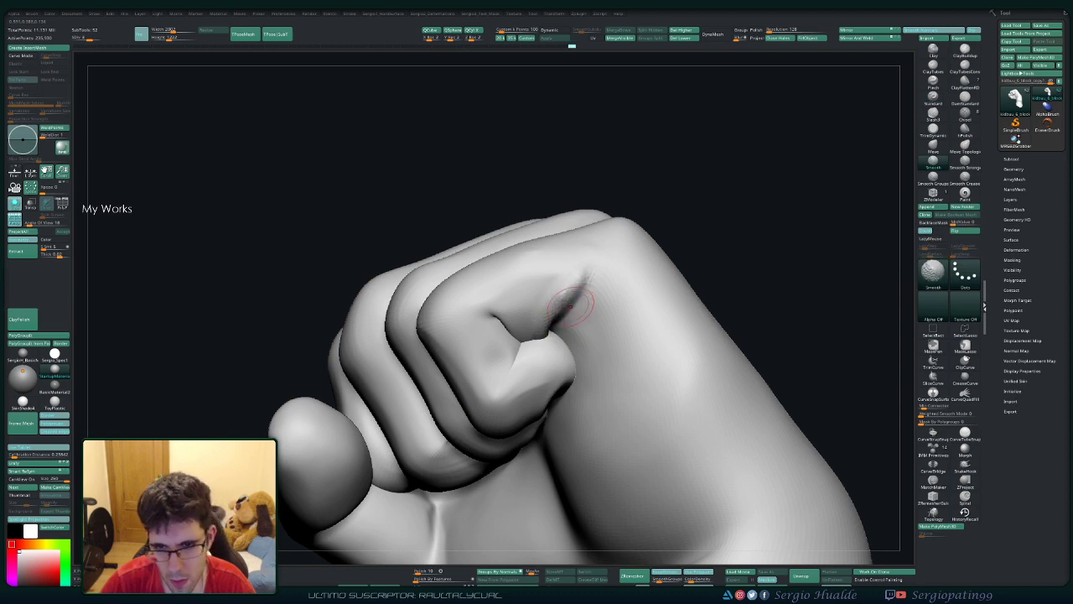
Step: Try the DamStandard brush, then go back to the Standard brush at a side-on angle
right_drag(571, 306, 556, 323)
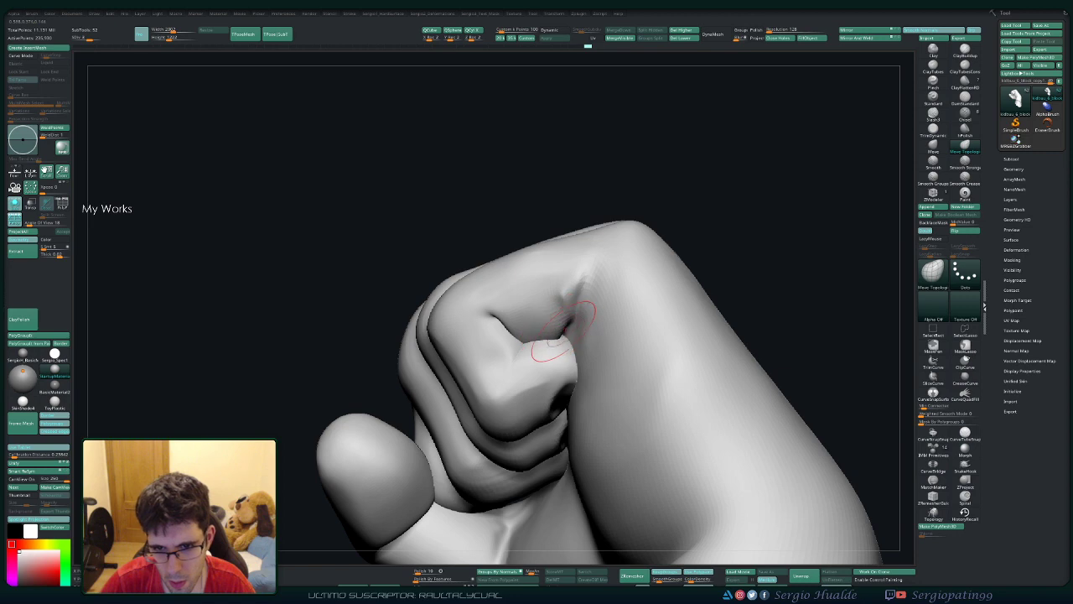
key(b)
key(d)
key(s)
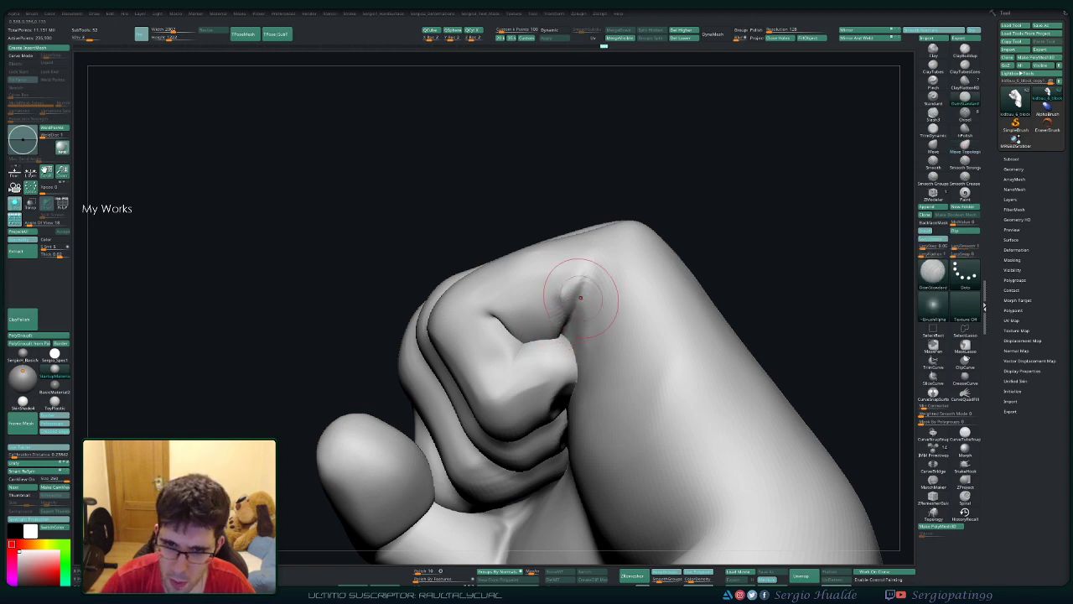
key(b)
key(s)
key(t)
right_drag(621, 268, 598, 283)
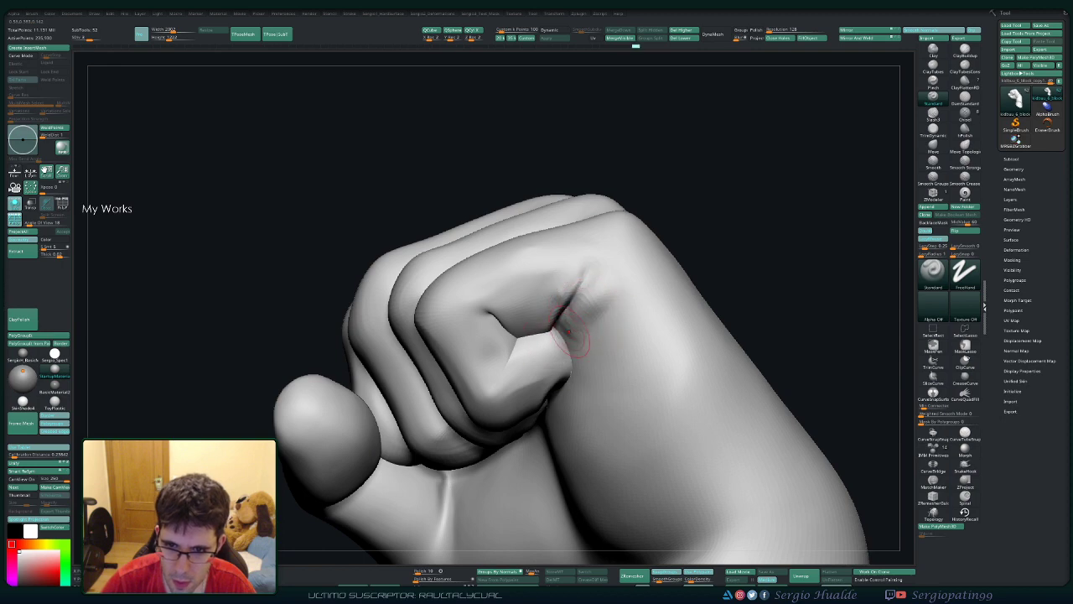
Step: Smooth the crease beside the fist's cut opening, checking it from several angles
key(ctrl+shift)
right_drag(546, 369, 565, 342)
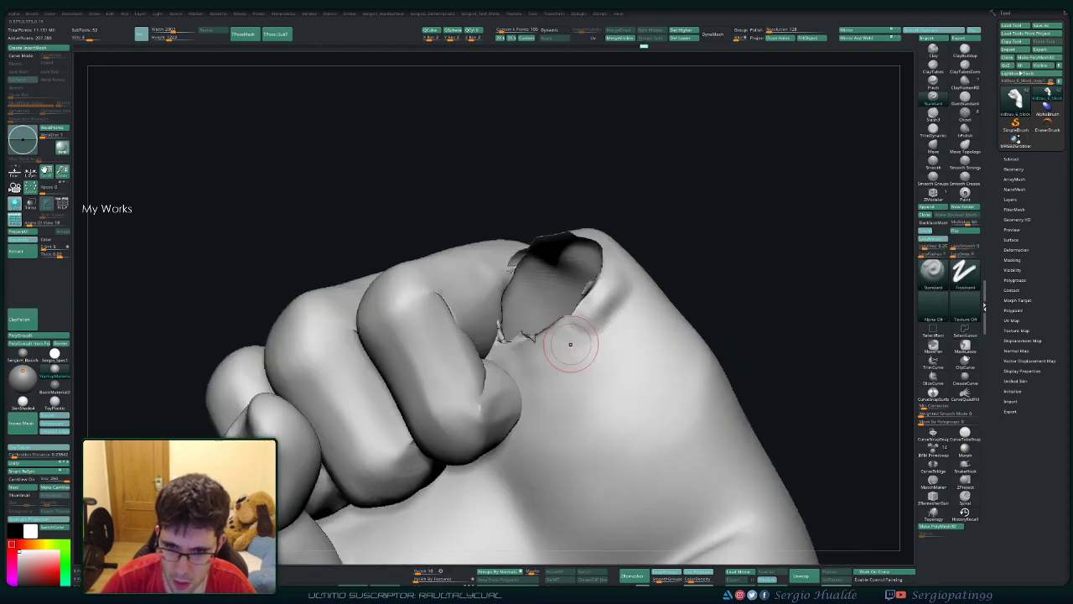
shift+drag(587, 317, 620, 289)
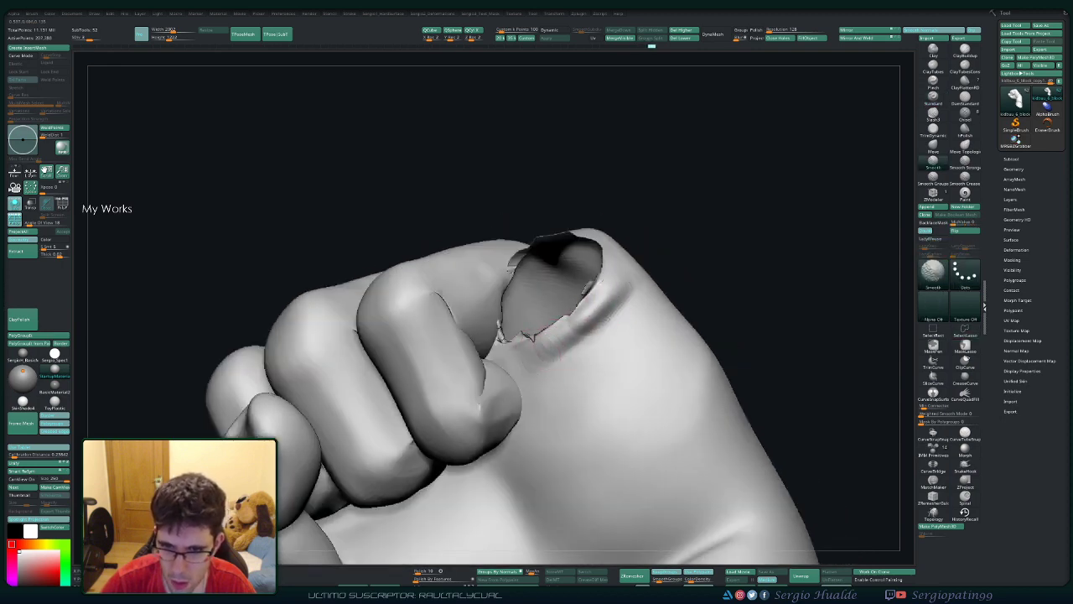
mouse_move(621, 314)
right_down()
mouse_move(570, 335)
mouse_move(611, 323)
mouse_move(620, 361)
right_up()
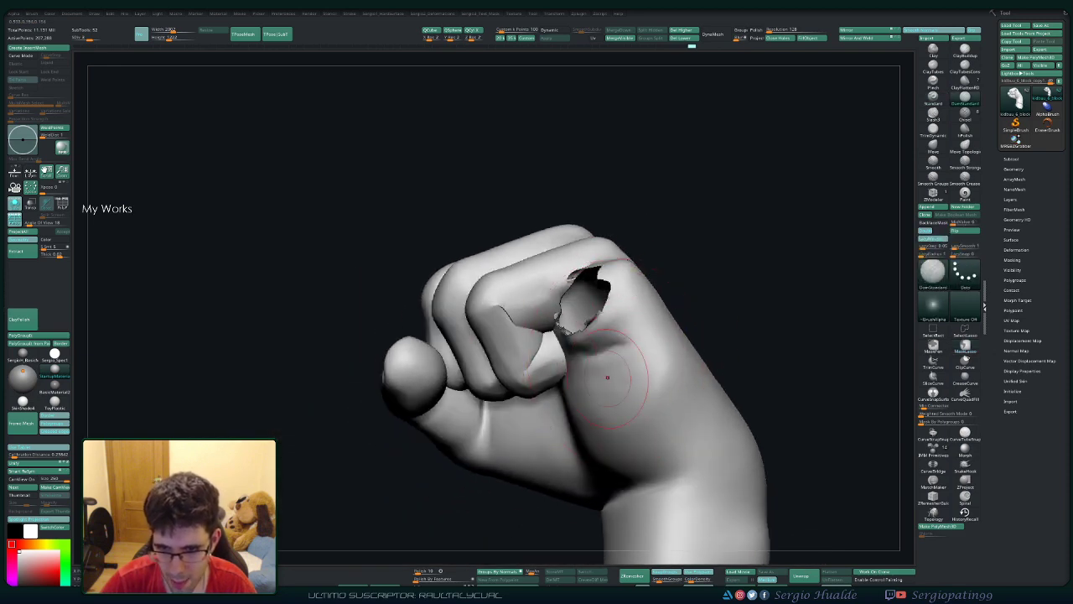
right_drag(607, 377, 570, 369)
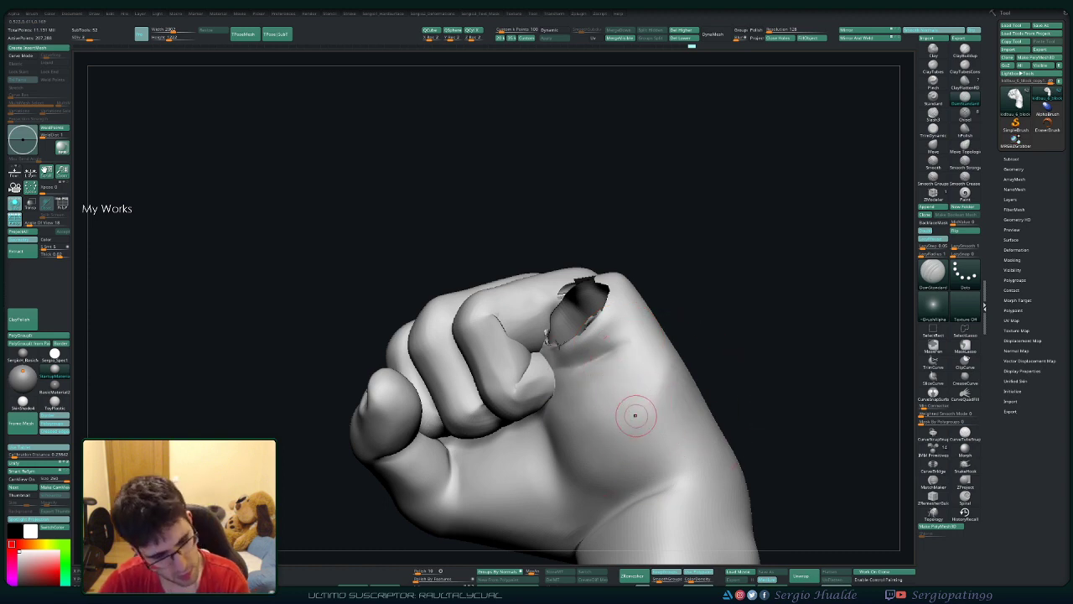
right_drag(636, 412, 635, 420)
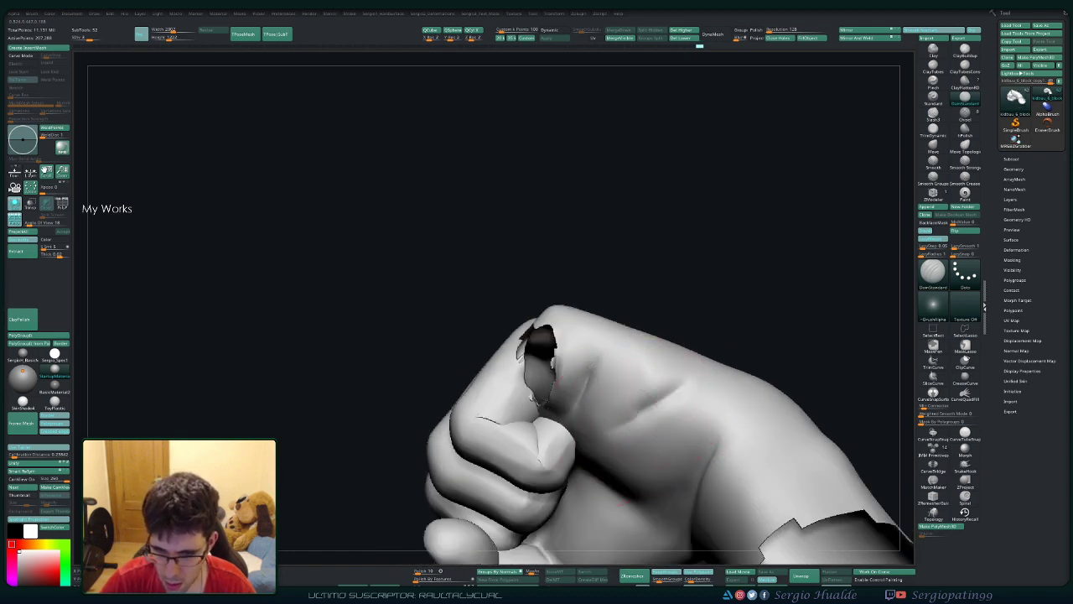
Step: Flatten the wrist surface with TrimDynamic after turning the fist to the back of the hand
mouse_move(670, 395)
right_down()
mouse_move(596, 407)
mouse_move(570, 388)
mouse_move(575, 430)
right_up()
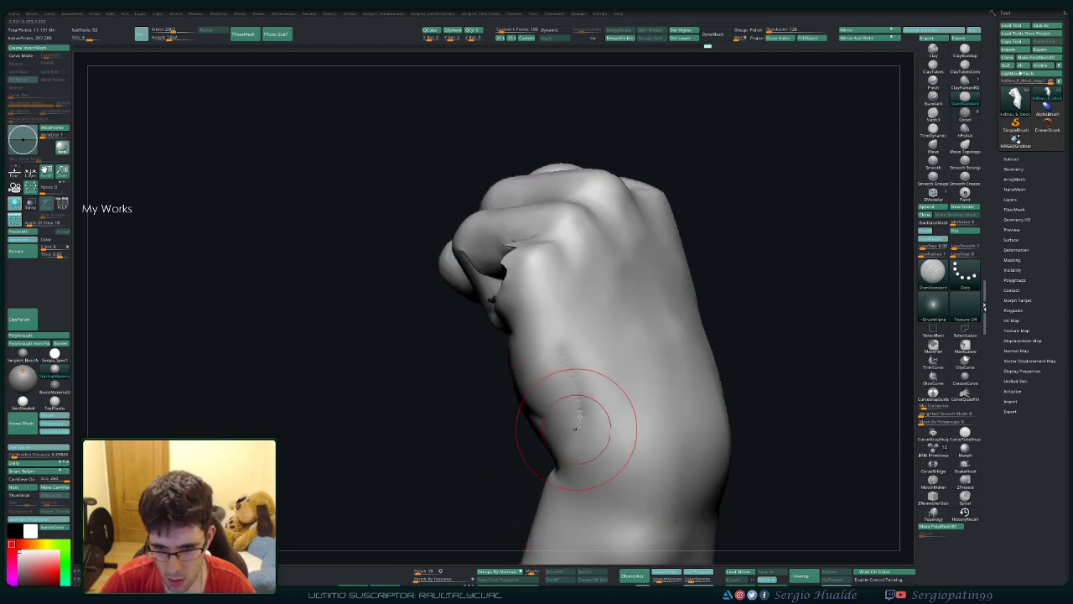
mouse_move(587, 391)
right_down()
mouse_move(570, 347)
mouse_move(587, 444)
right_up()
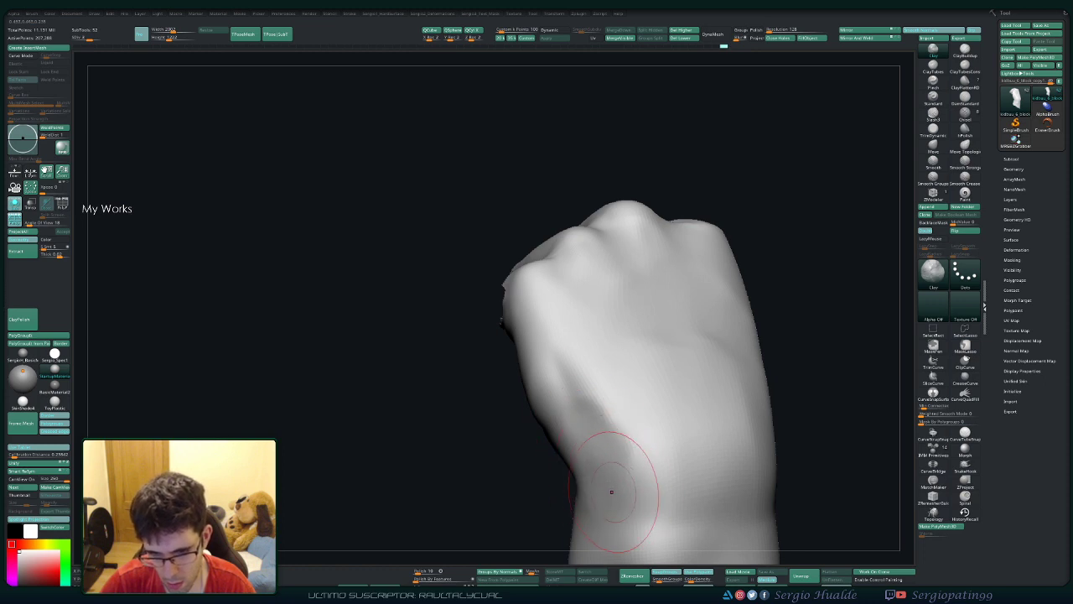
right_drag(611, 494, 621, 419)
mouse_move(625, 377)
right_down()
mouse_move(628, 330)
mouse_move(586, 356)
mouse_move(556, 355)
right_up()
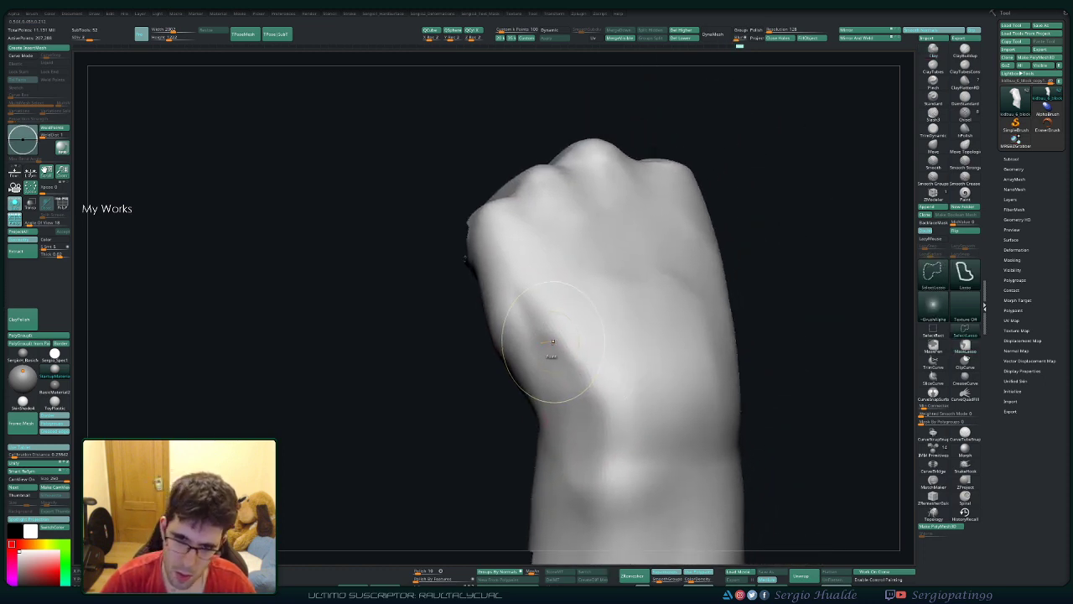
drag(586, 420, 576, 296)
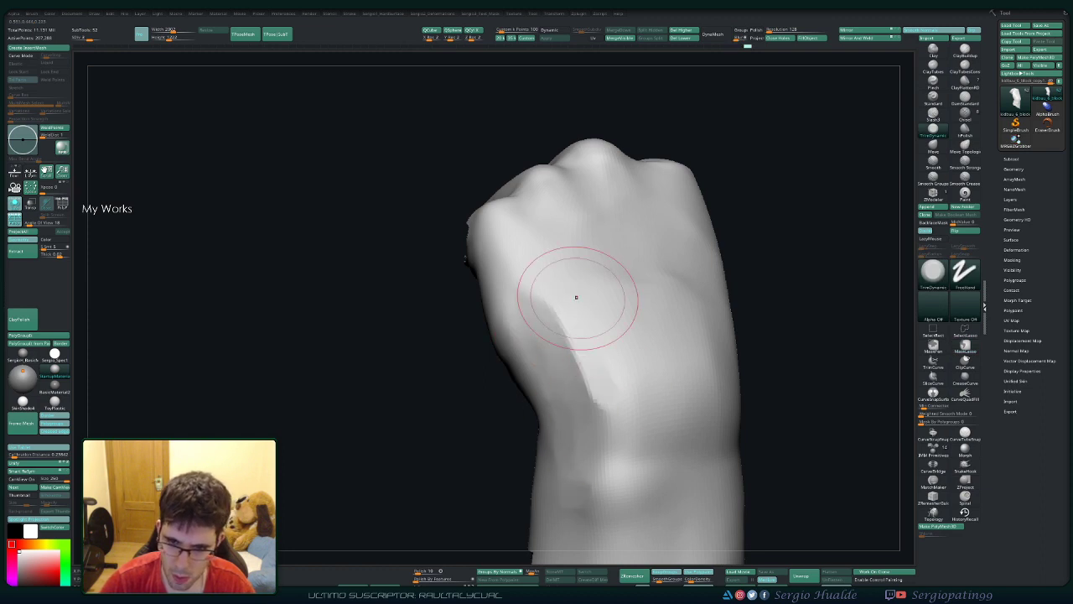
mouse_move(627, 373)
right_down()
mouse_move(627, 349)
mouse_move(718, 336)
right_up()
Step: Cut a clean flat diagonal plane into the fist's side with TrimDynamic
key(b)
key(m)
key(v)
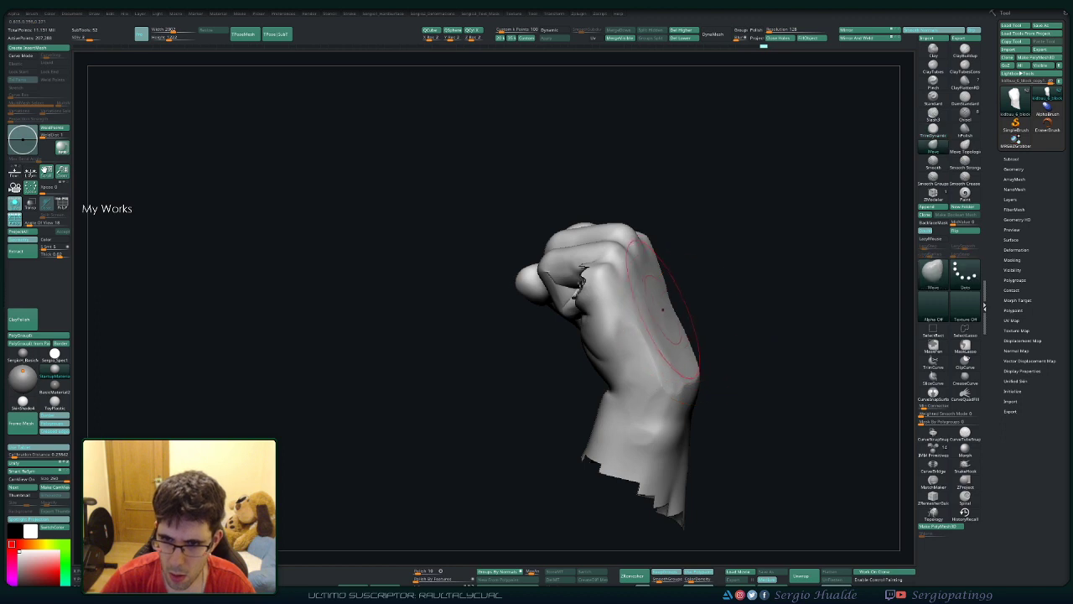
right_drag(666, 310, 676, 359)
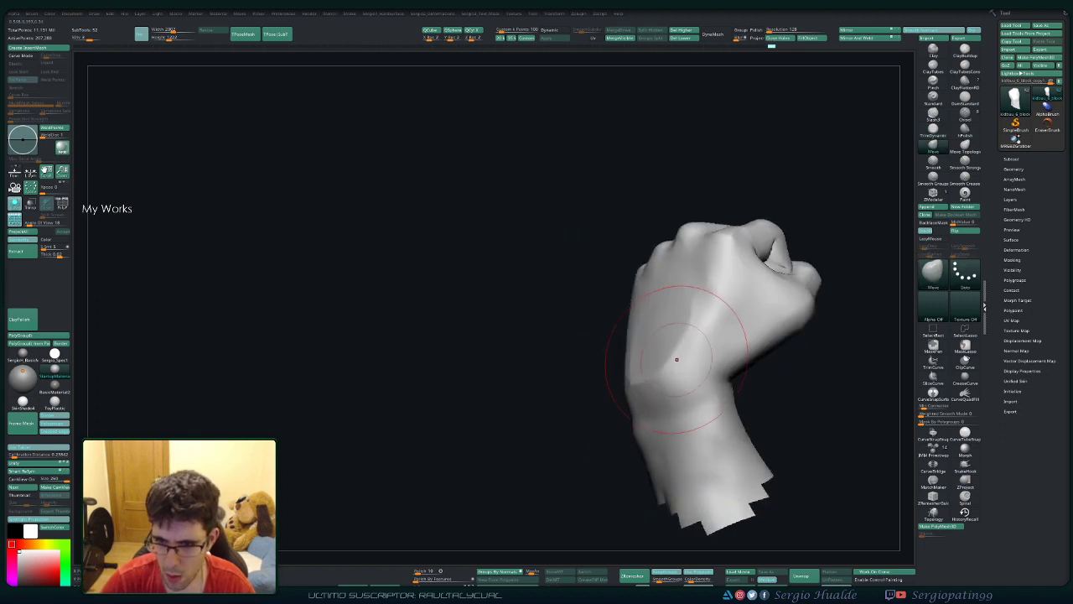
key(b)
key(t)
key(d)
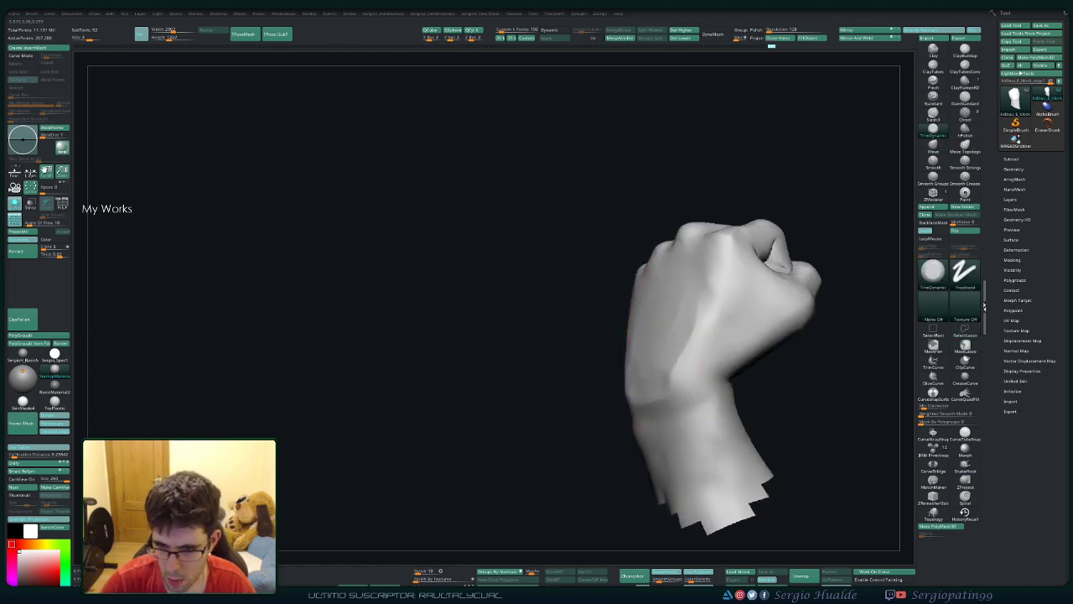
drag(703, 302, 675, 376)
right_drag(675, 375, 642, 371)
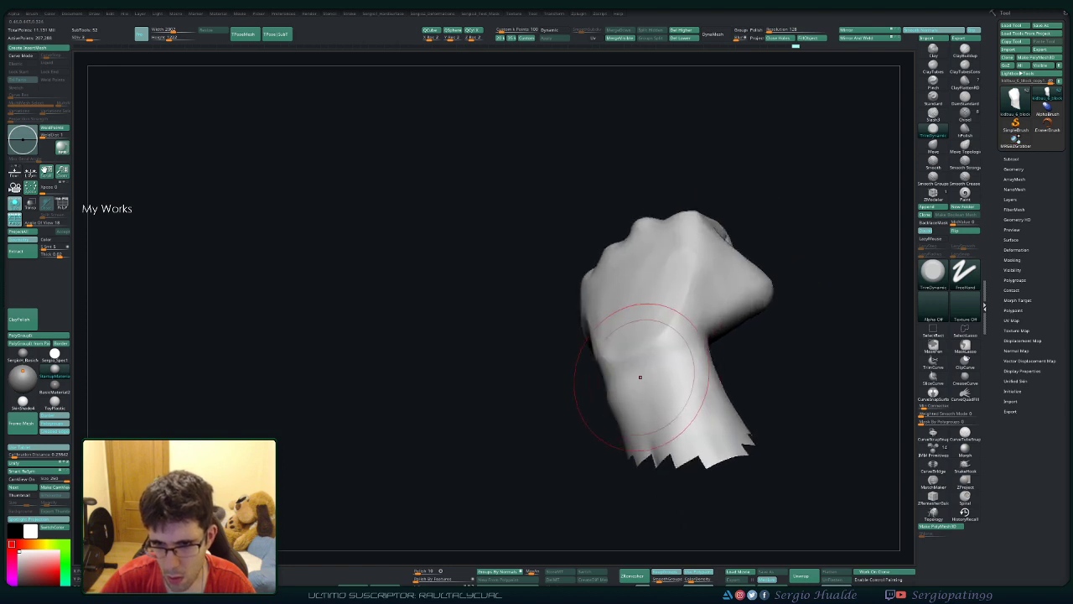
Step: Shift-smooth the back of the hand and the palm
key(b)
key(m)
key(v)
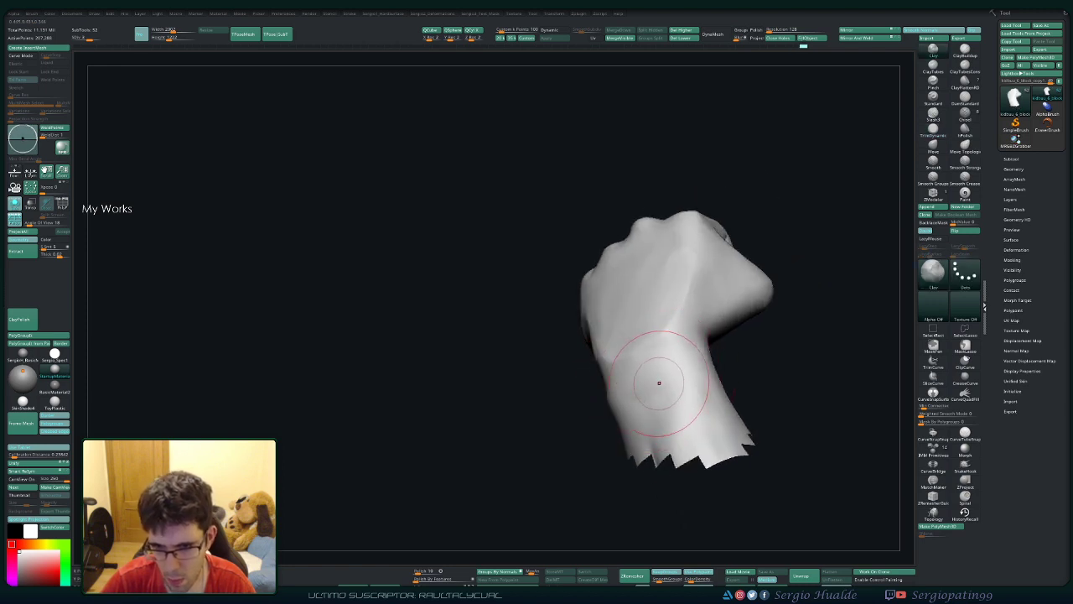
key(shift)
right_drag(670, 293, 643, 289)
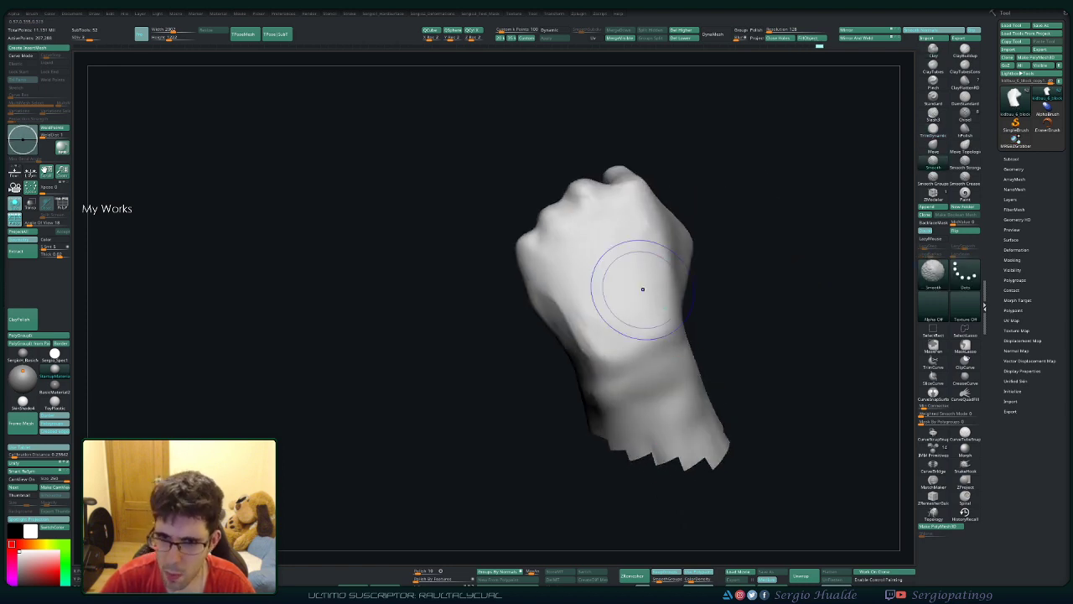
right_drag(598, 328, 586, 346)
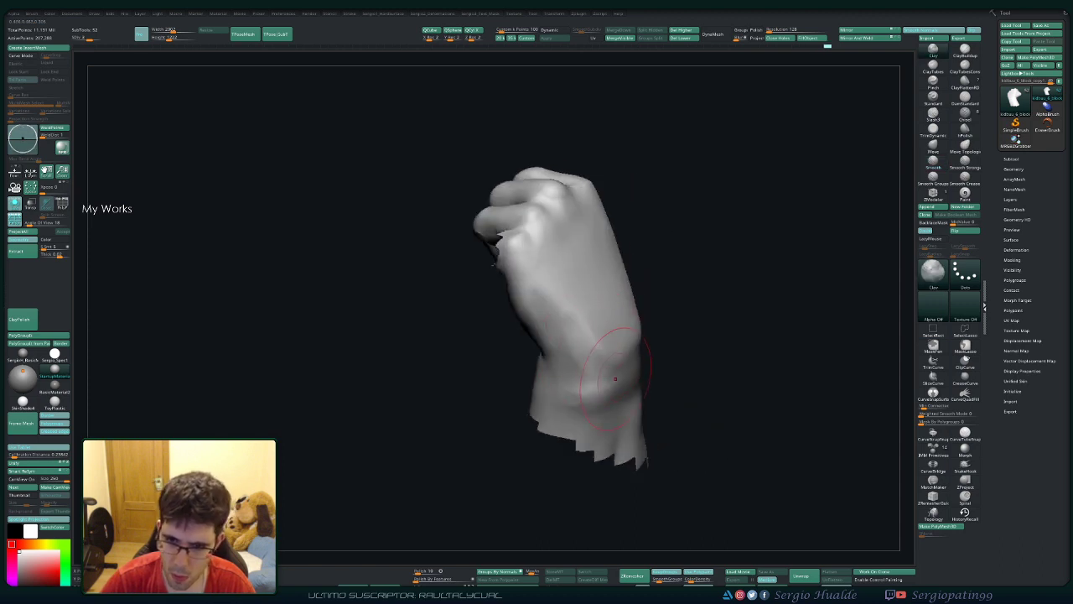
key(shift)
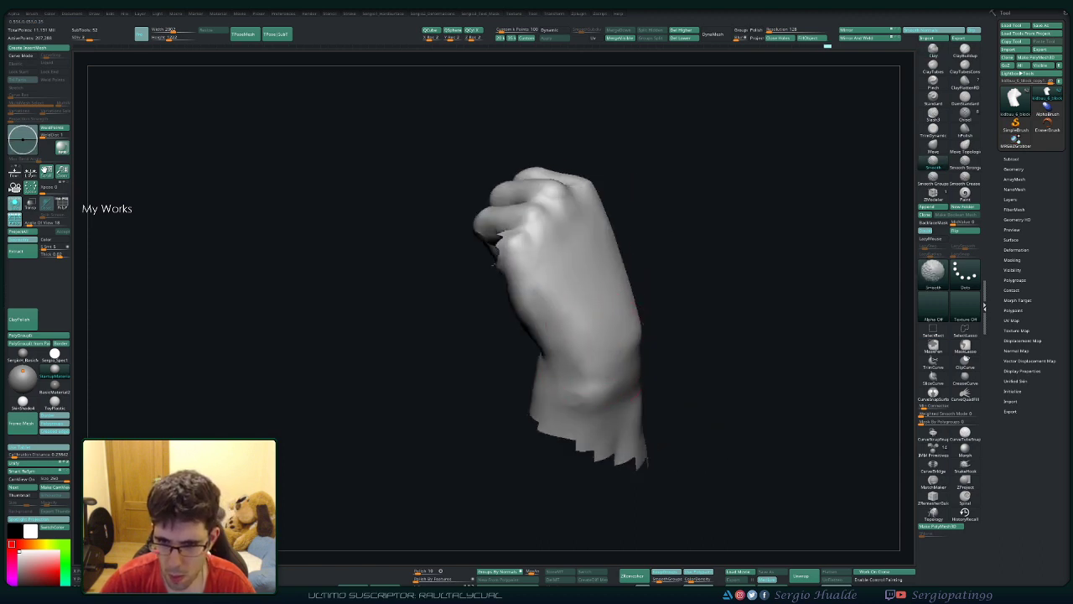
right_drag(620, 344, 636, 398)
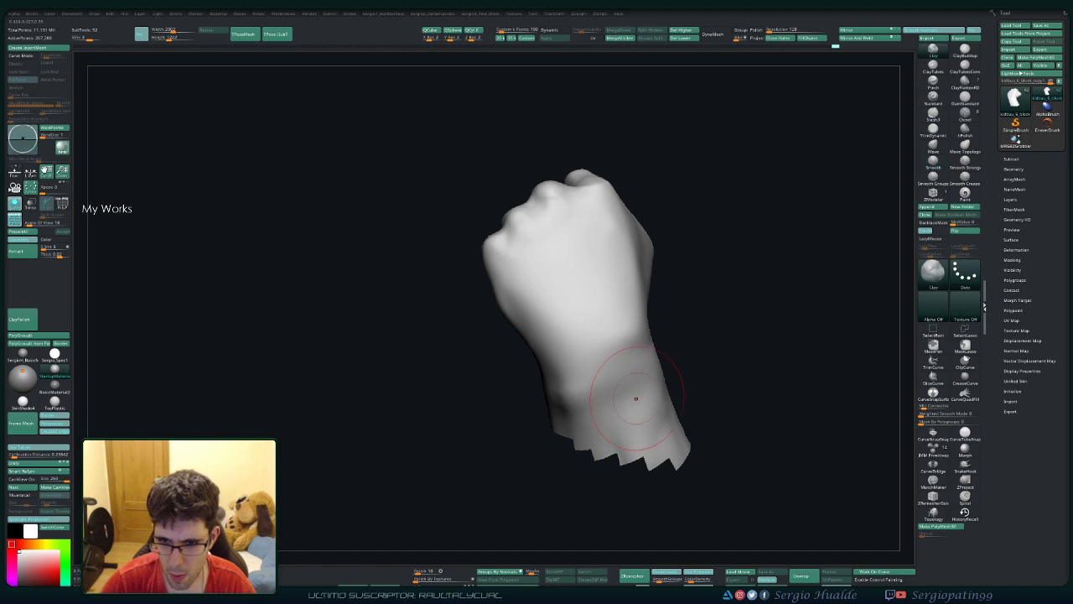
mouse_move(625, 405)
right_down()
mouse_move(651, 359)
mouse_move(671, 358)
mouse_move(637, 318)
mouse_move(650, 381)
mouse_move(624, 415)
right_up()
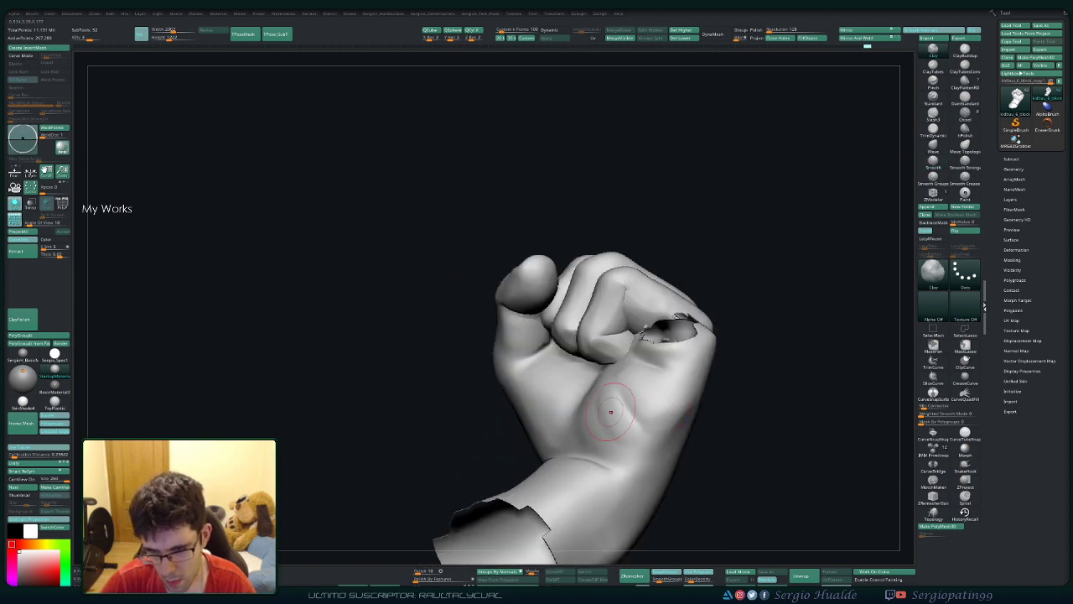
mouse_move(619, 406)
shift+mouse_down()
mouse_move(653, 403)
mouse_move(663, 423)
shift+mouse_up()
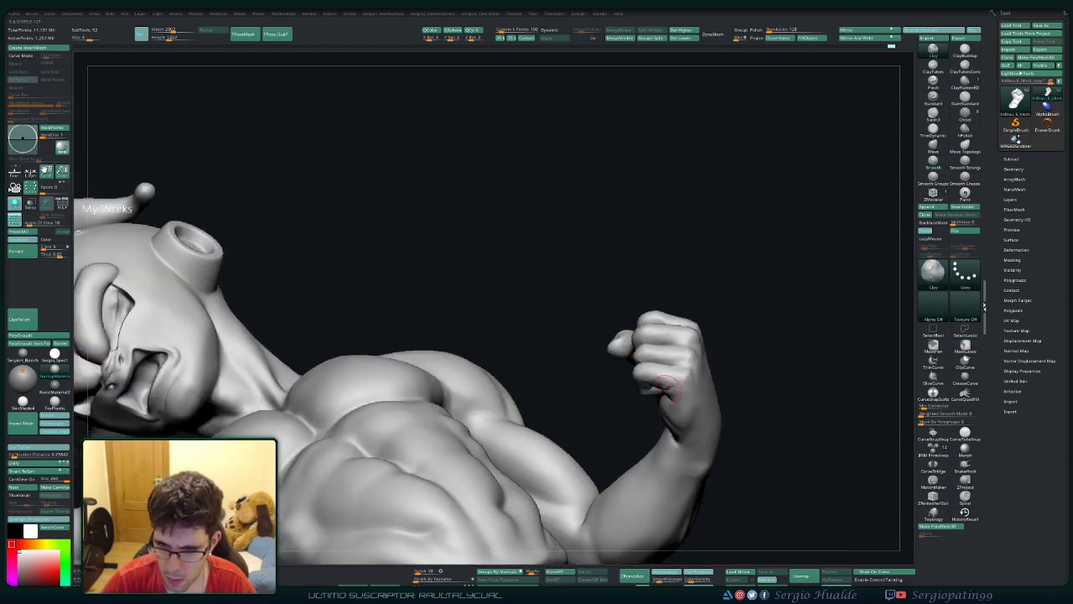
Step: Lasso-isolate the fist and turn it to show the thumb, wrist end and knuckles
mouse_move(696, 245)
ctrl+shift+mouse_down()
mouse_move(802, 411)
mouse_move(639, 284)
ctrl+shift+mouse_up()
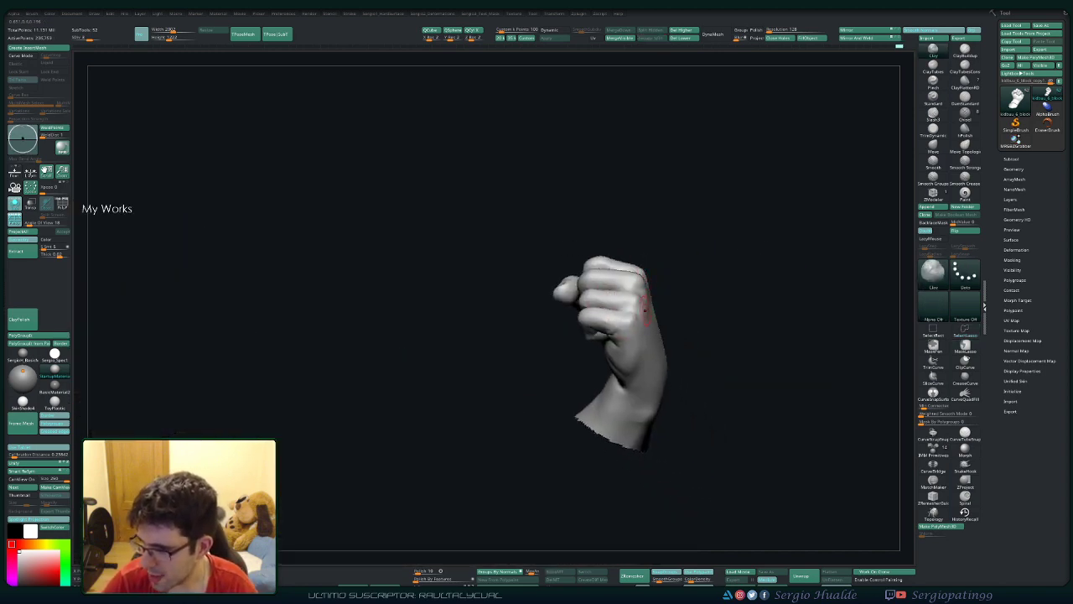
drag(640, 315, 704, 335)
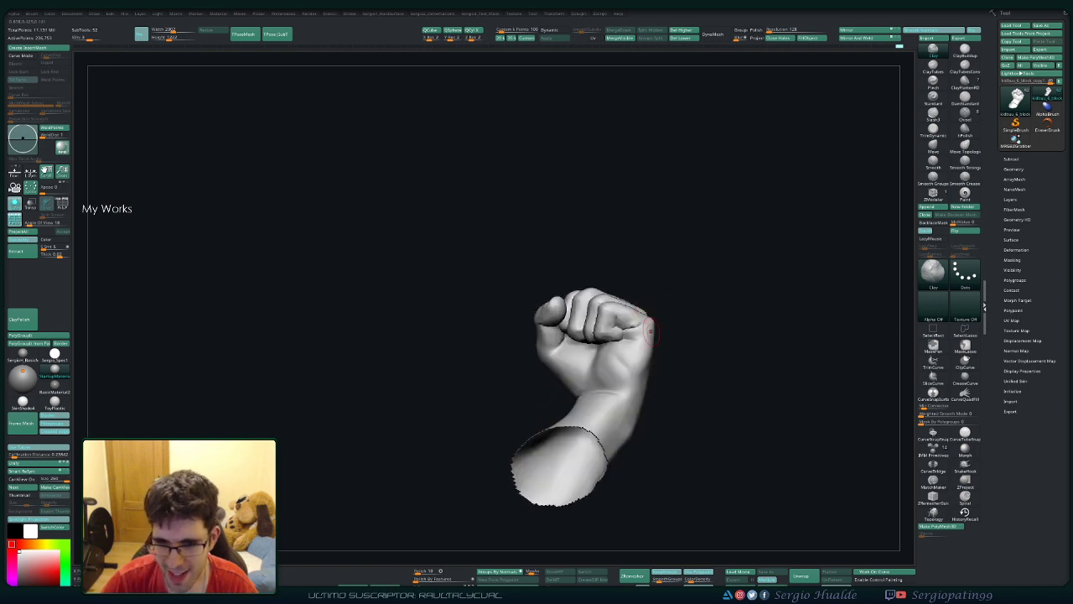
mouse_move(635, 313)
mouse_down()
mouse_move(630, 323)
mouse_move(613, 289)
mouse_move(607, 331)
mouse_move(577, 377)
mouse_up()
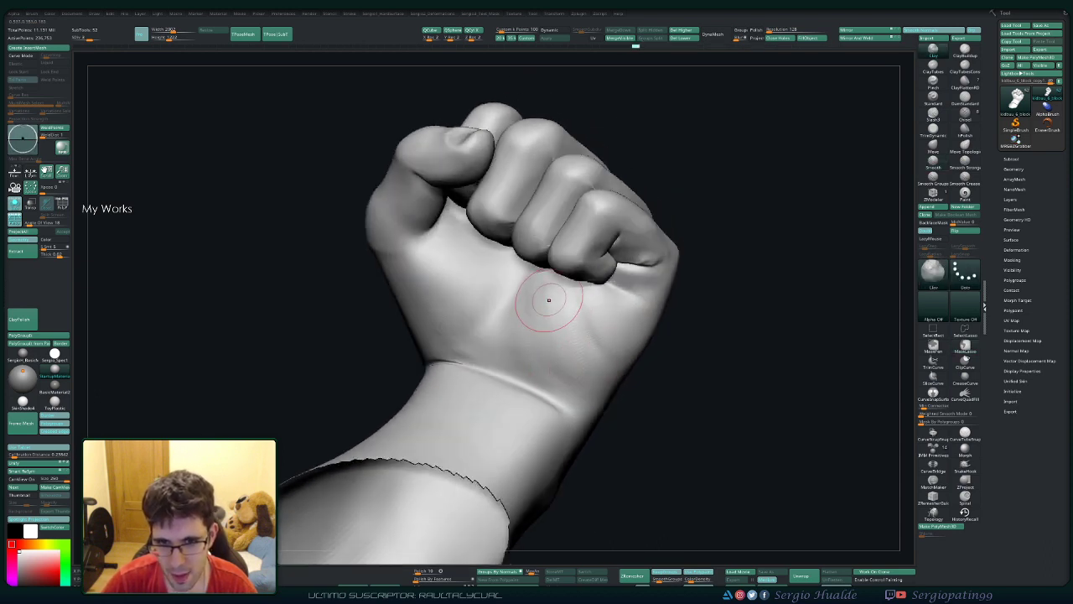
drag(546, 304, 525, 333)
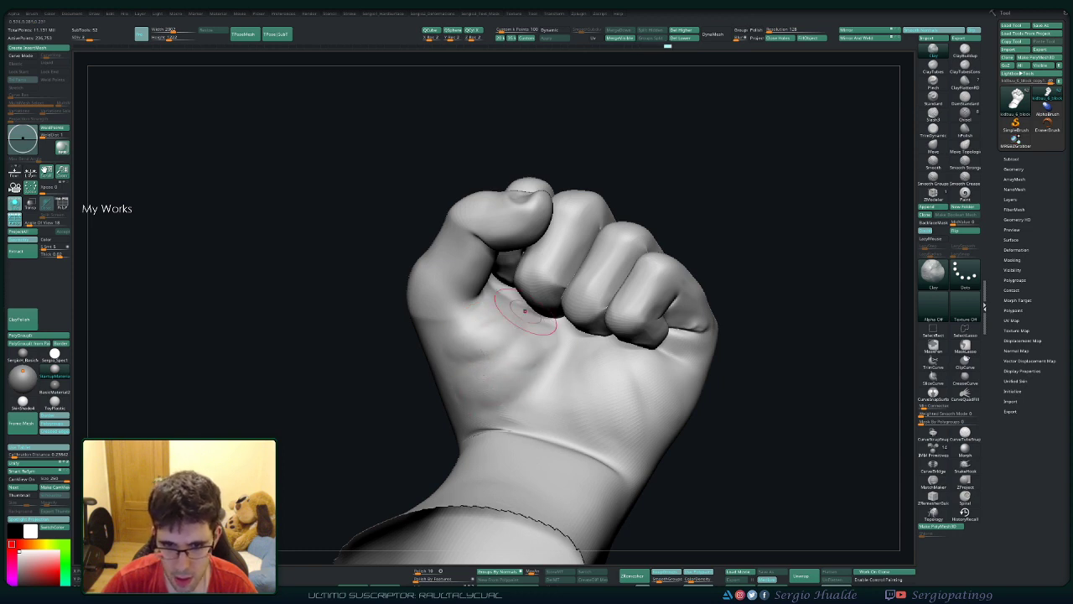
Step: Shift-smooth the hand while turning it to show more of the palm
key(shift)
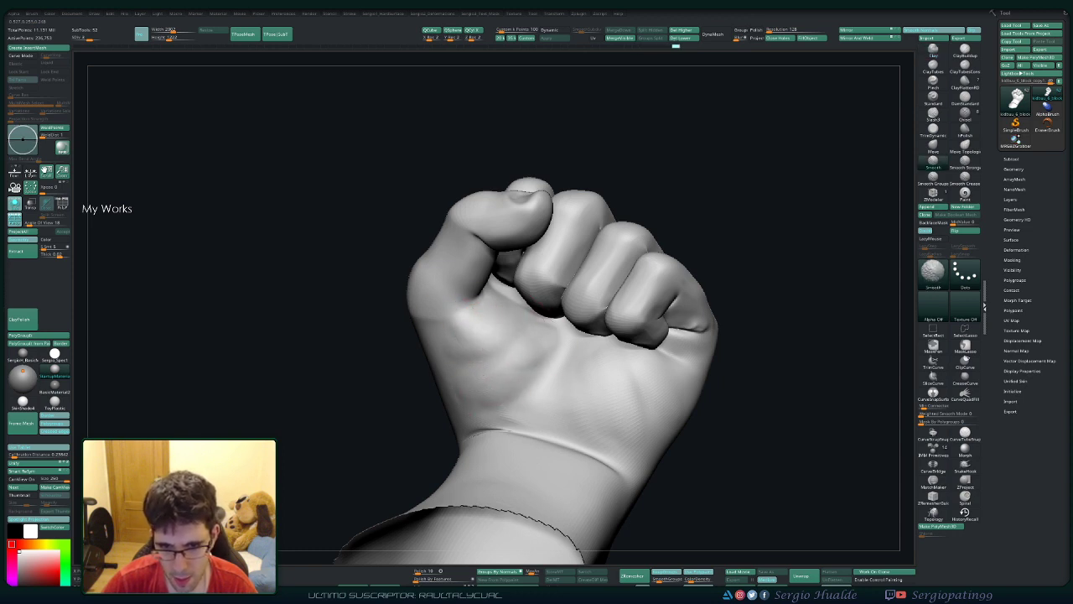
drag(738, 378, 688, 436)
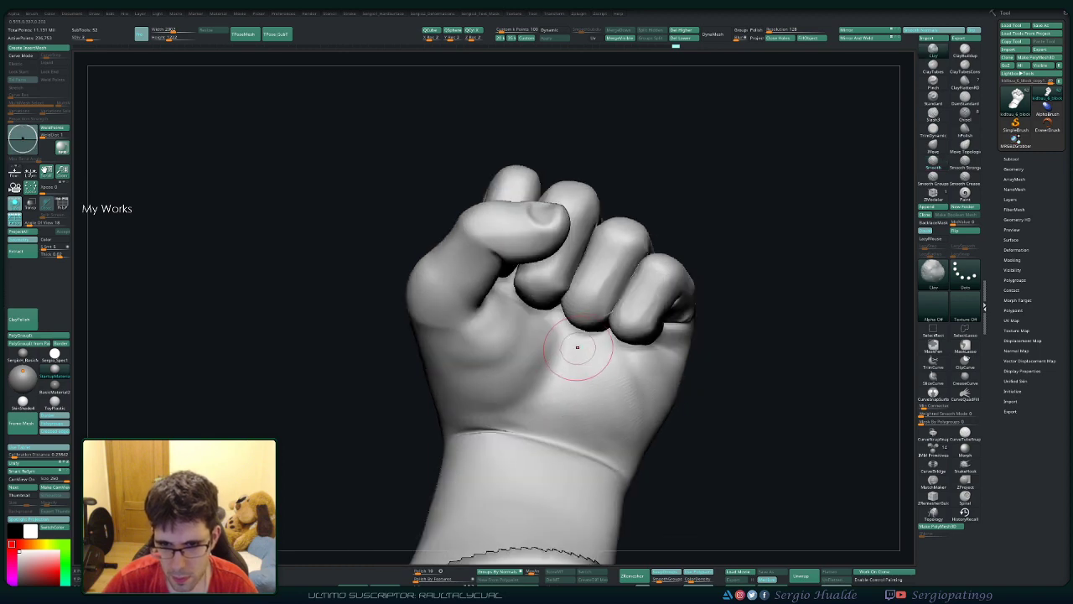
drag(738, 378, 705, 420)
mouse_move(738, 377)
mouse_down()
mouse_move(587, 393)
mouse_move(624, 384)
mouse_move(539, 348)
mouse_move(522, 363)
mouse_up()
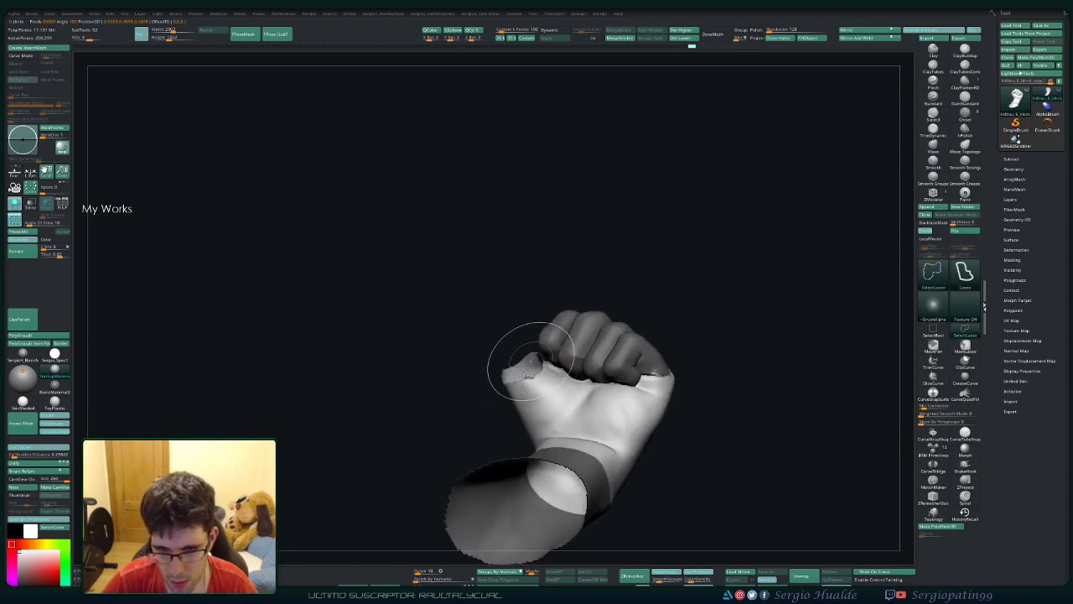
Step: Smooth the fist's thumb and knuckles and mask the wrist and lower hand
mouse_move(720, 419)
mouse_down()
mouse_move(737, 402)
mouse_move(662, 371)
mouse_up()
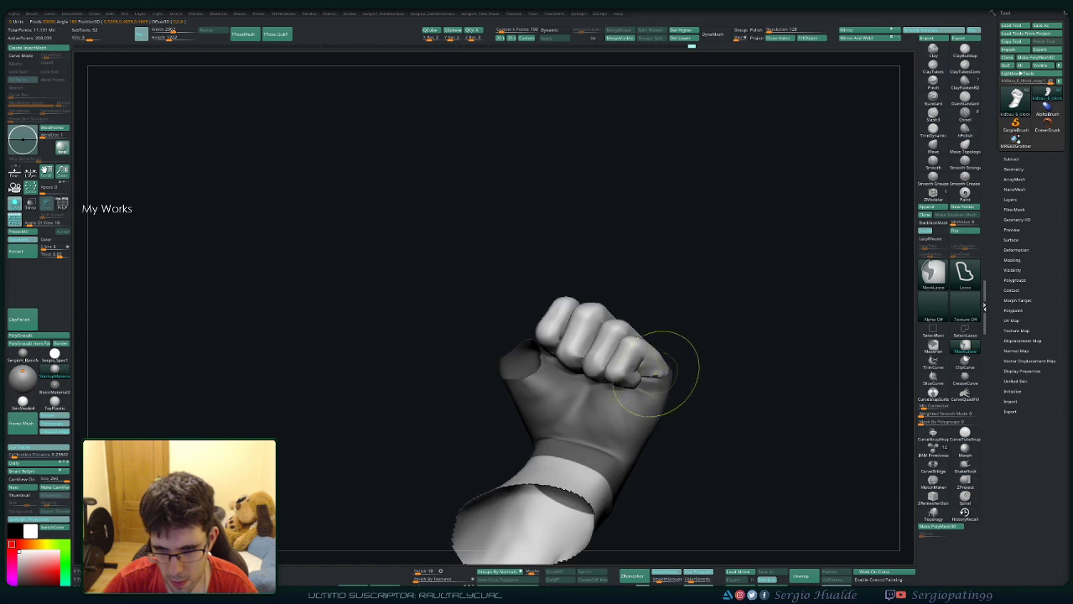
ctrl+drag(682, 455, 371, 408)
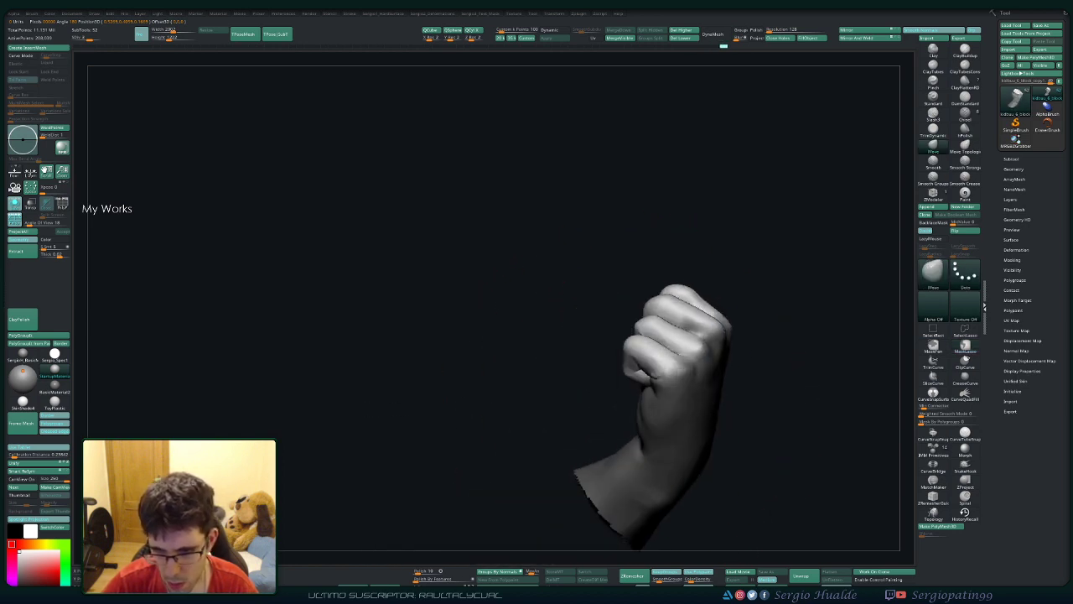
drag(624, 400, 664, 402)
key(ctrl)
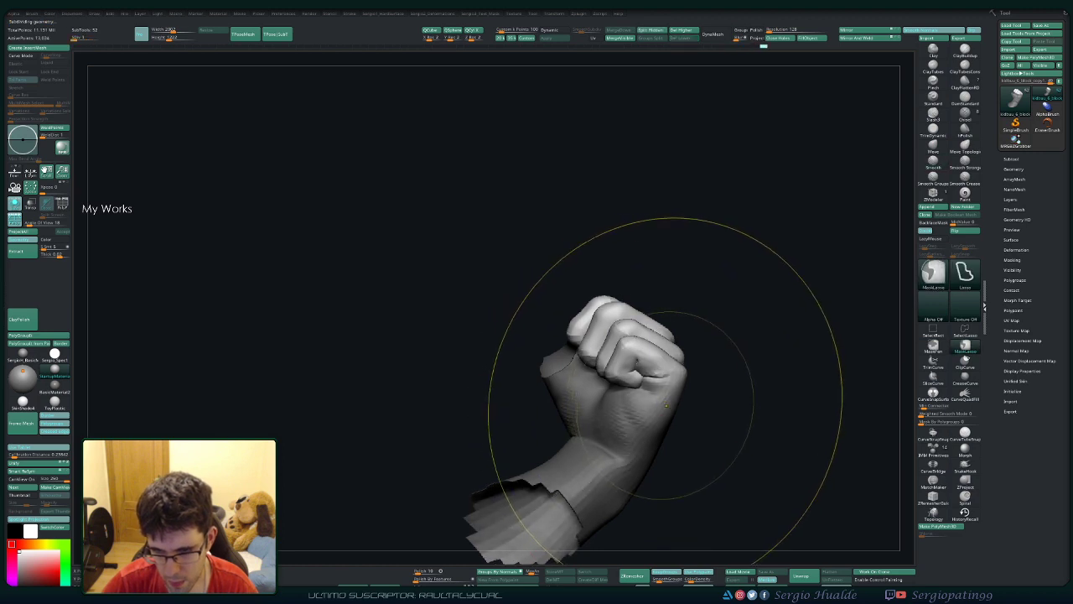
mouse_move(738, 394)
mouse_down()
mouse_move(646, 336)
mouse_move(634, 411)
mouse_up()
Step: Place the Transpose gizmo on the fist and undo a stray rotation
key(w)
click(611, 325)
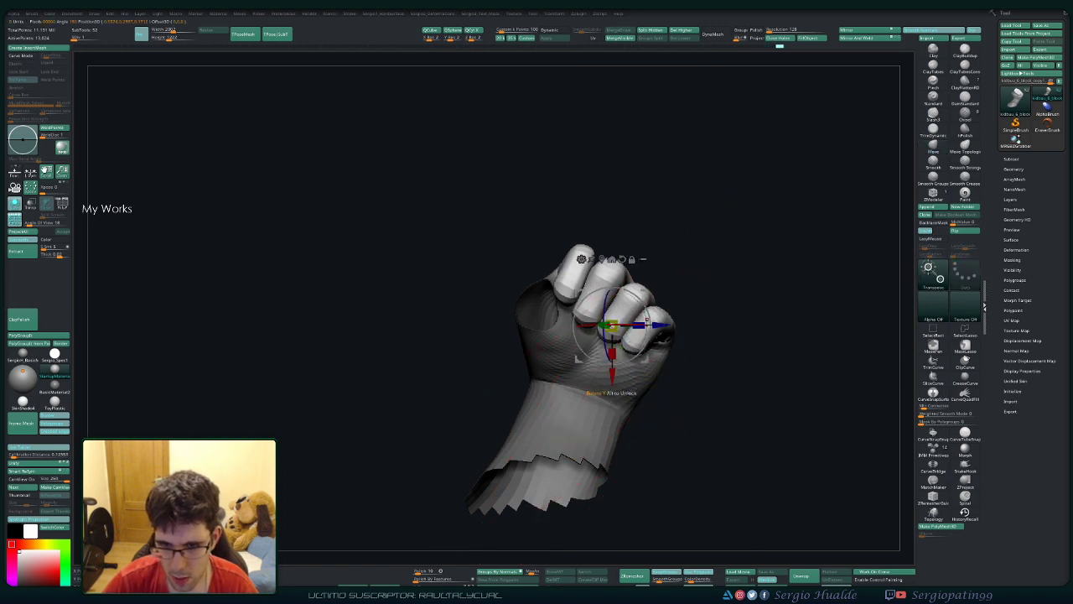
click(645, 378)
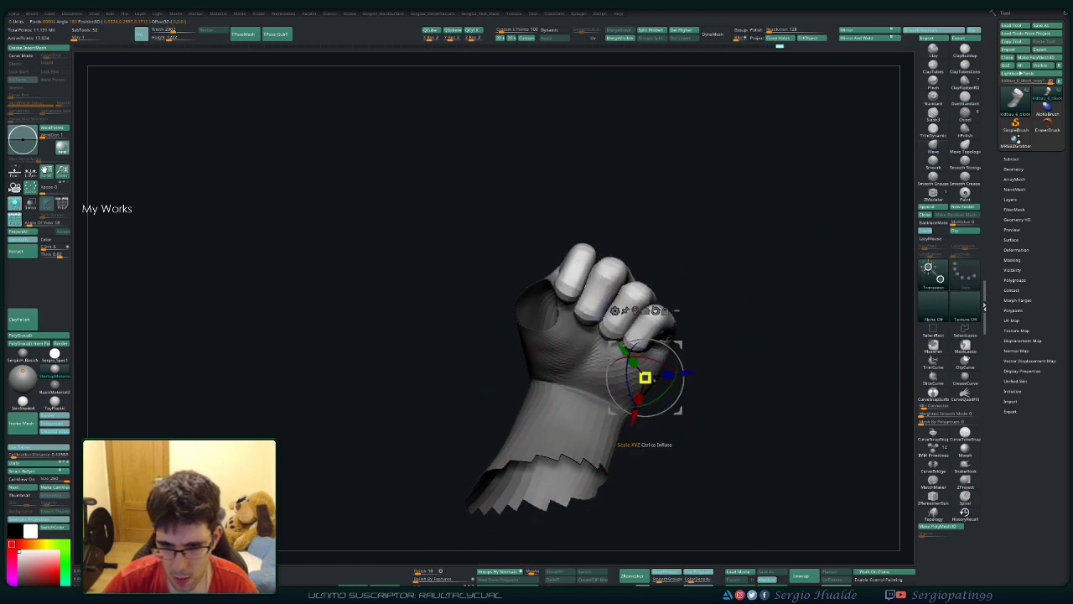
key(ctrl+z)
key(ctrl+shift+z)
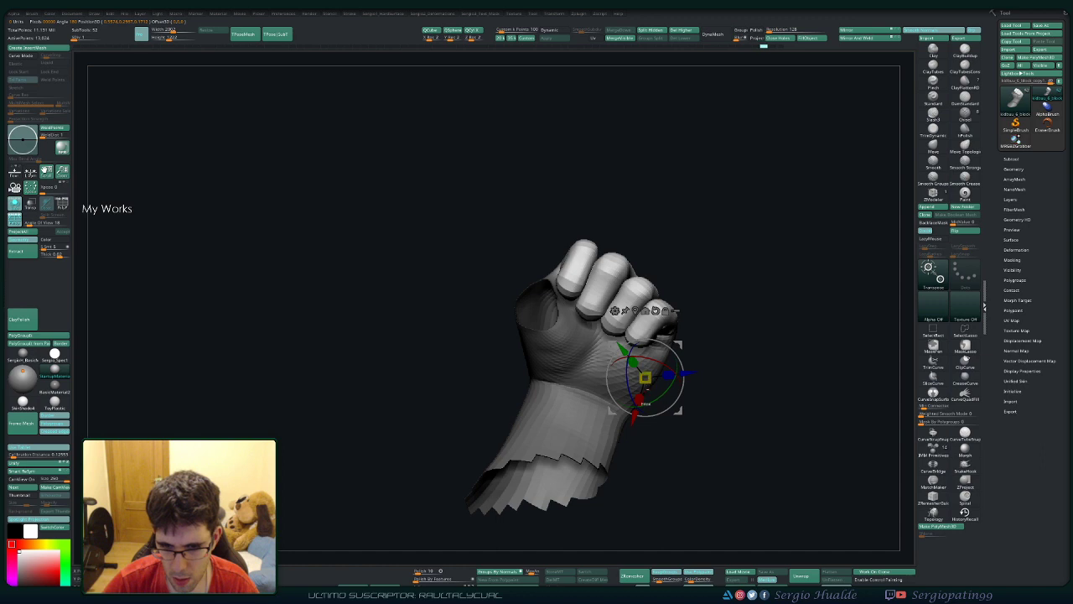
ctrl+drag(646, 420, 396, 420)
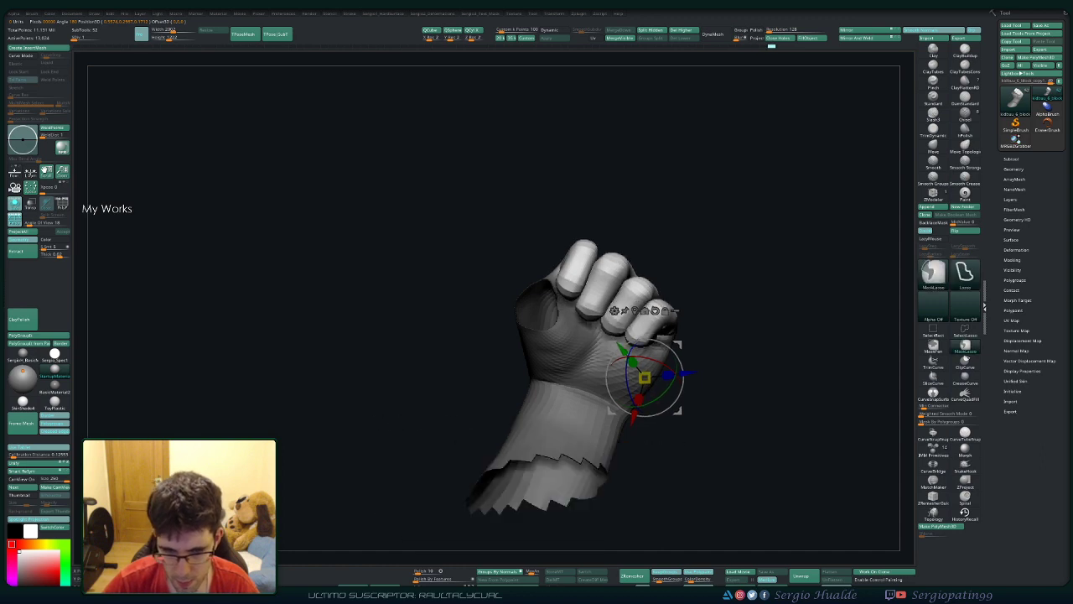
drag(662, 402, 628, 436)
key(ctrl+z)
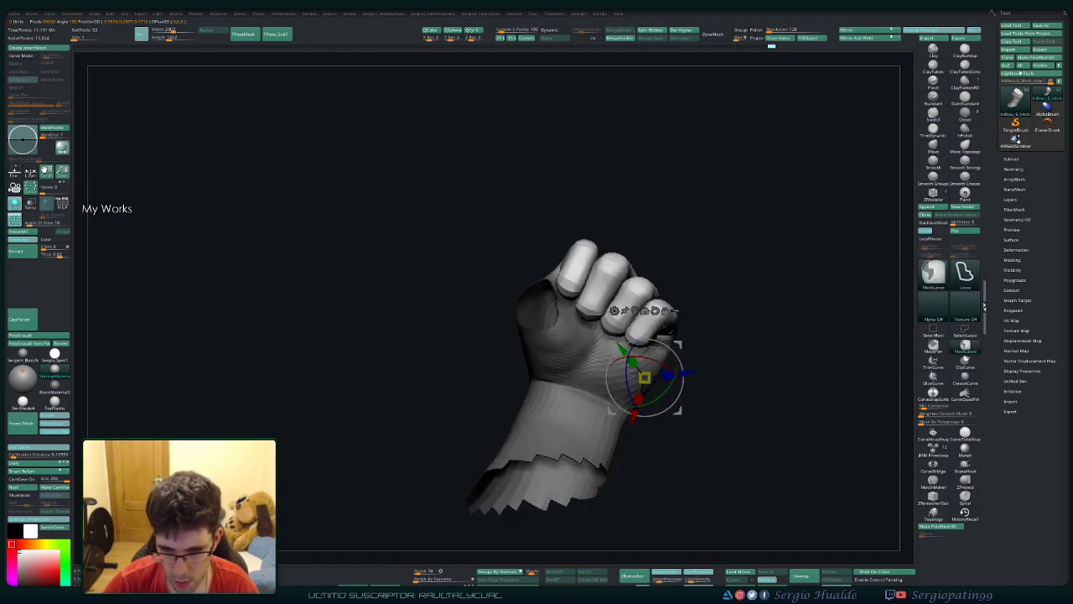
Step: Move the fist slightly down and left so it sits on the sleeve
mouse_move(644, 377)
mouse_down()
mouse_move(640, 399)
mouse_move(631, 388)
mouse_up()
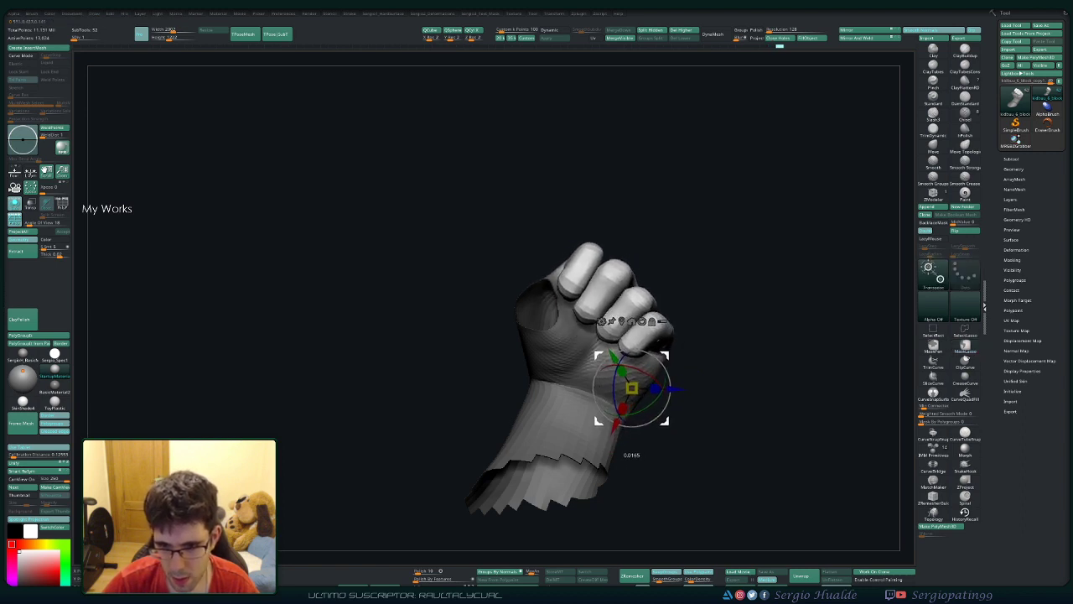
drag(632, 387, 658, 394)
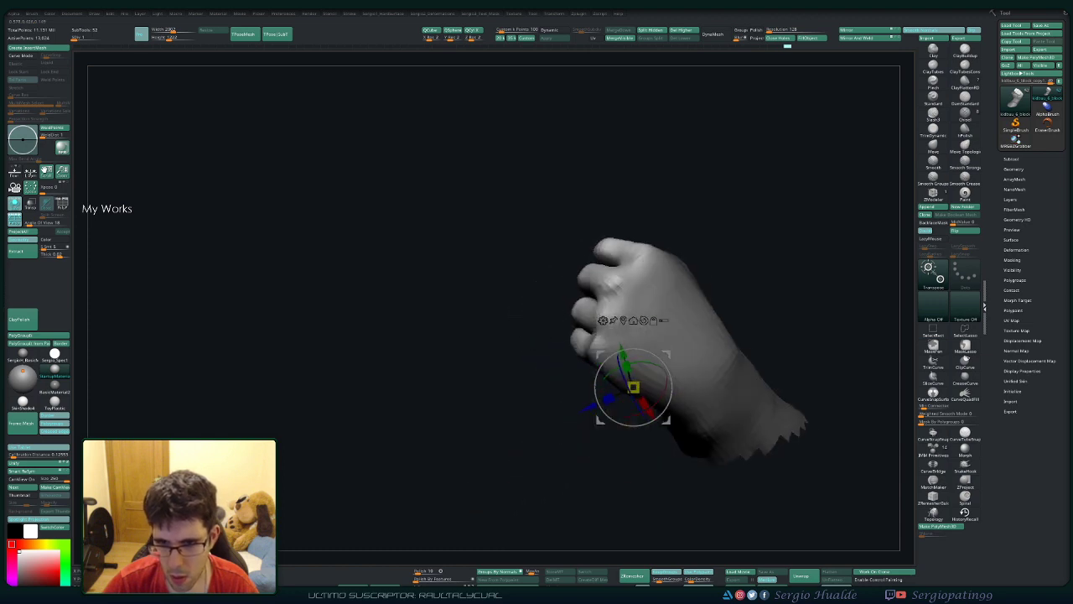
key(q)
drag(630, 311, 605, 306)
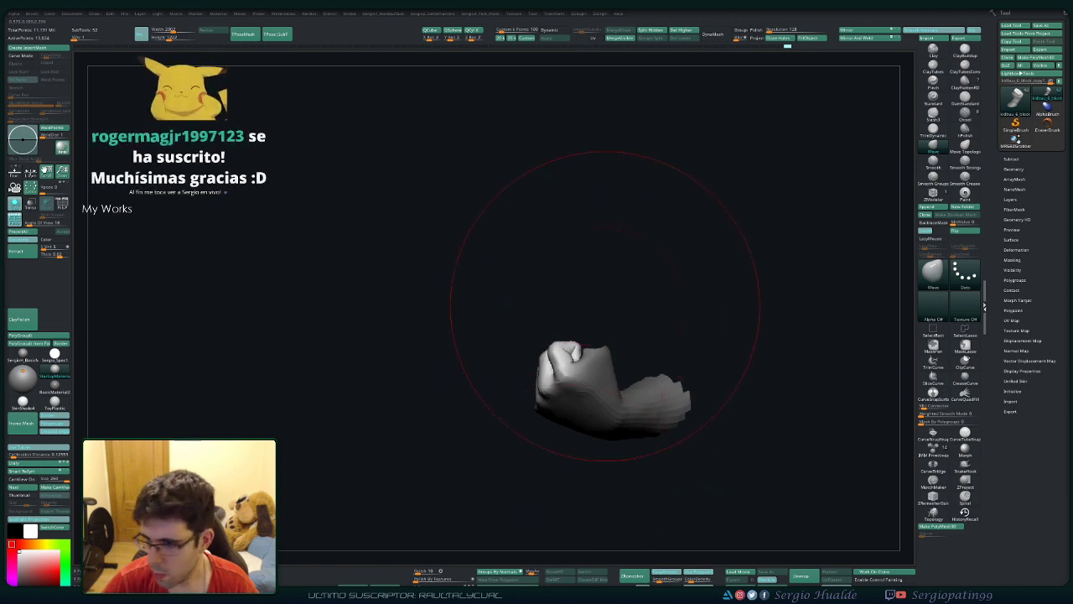
Step: Turn the fist to a frontal view and mask everything except the index finger
mouse_move(699, 299)
mouse_down()
mouse_move(730, 299)
mouse_move(673, 299)
mouse_up()
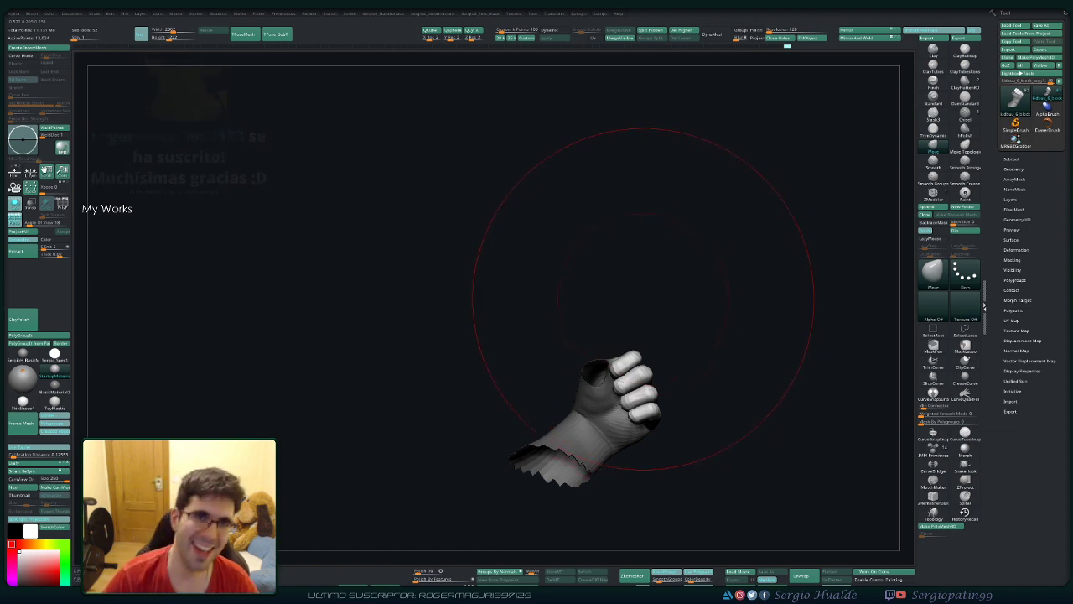
drag(618, 287, 681, 363)
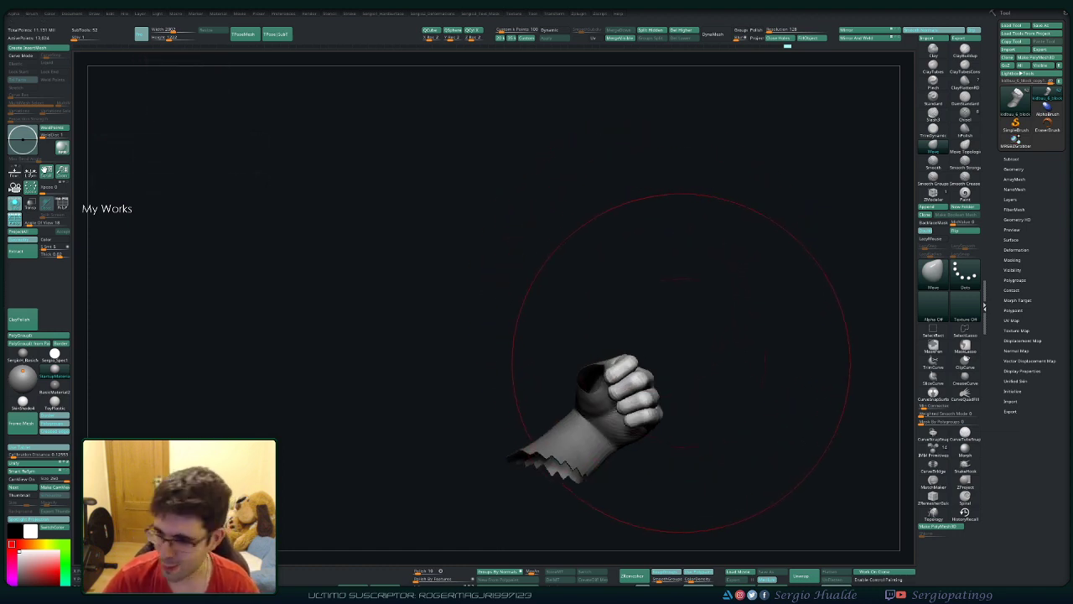
drag(671, 324, 665, 346)
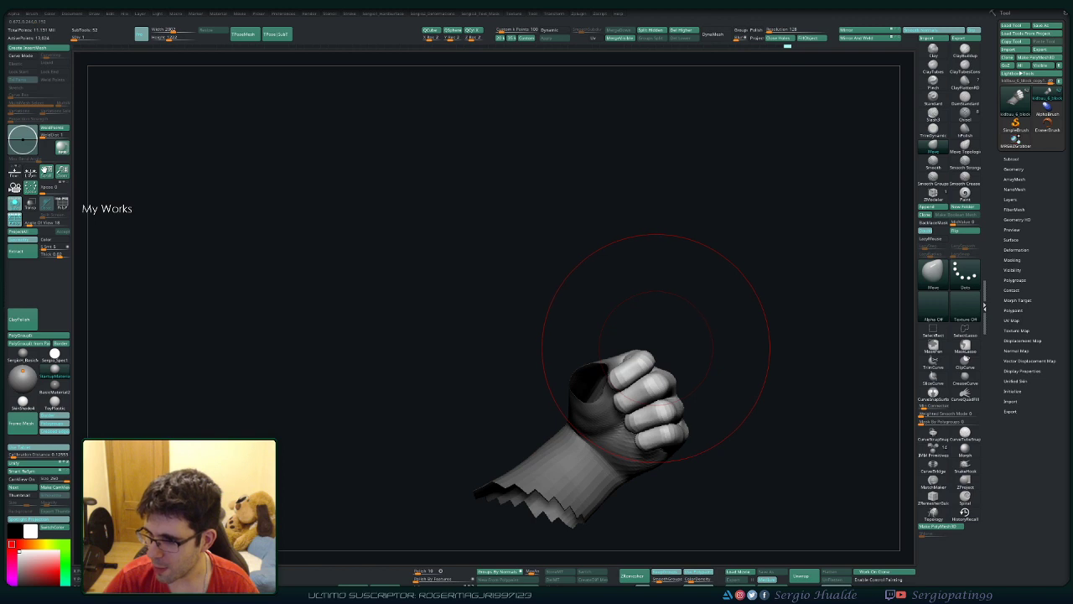
mouse_move(657, 348)
mouse_down()
mouse_move(646, 289)
mouse_move(656, 348)
mouse_move(623, 359)
mouse_move(594, 419)
mouse_up()
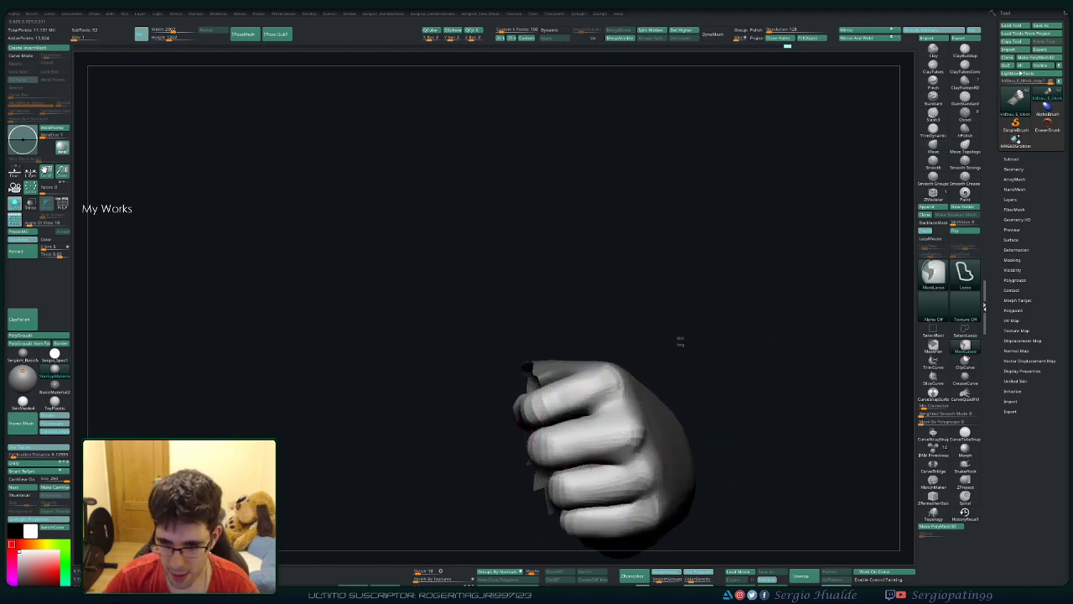
drag(677, 342, 594, 419)
key(w)
key(q)
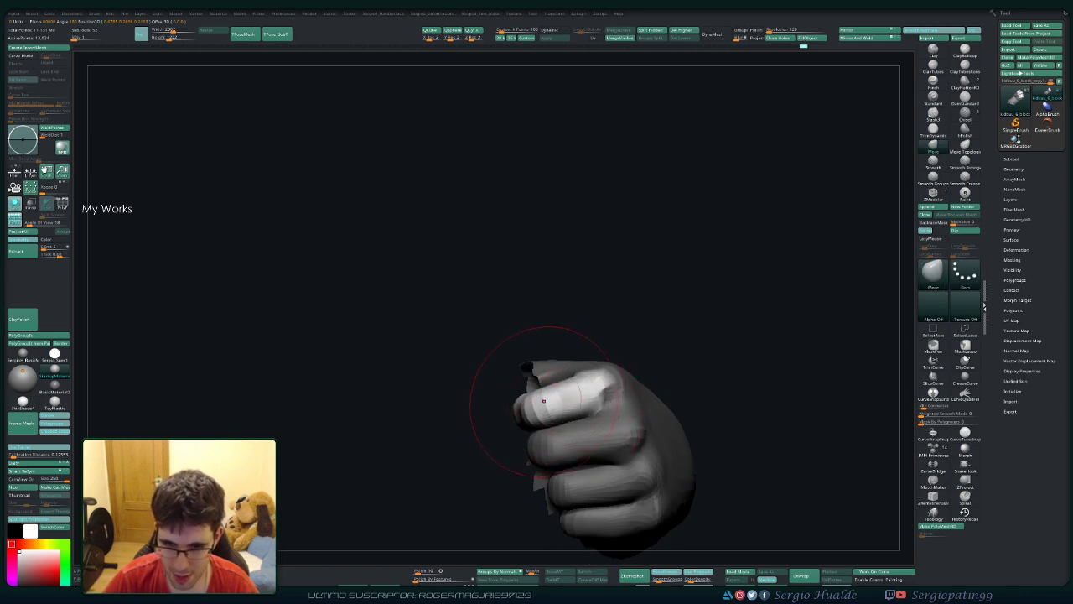
drag(543, 401, 486, 402)
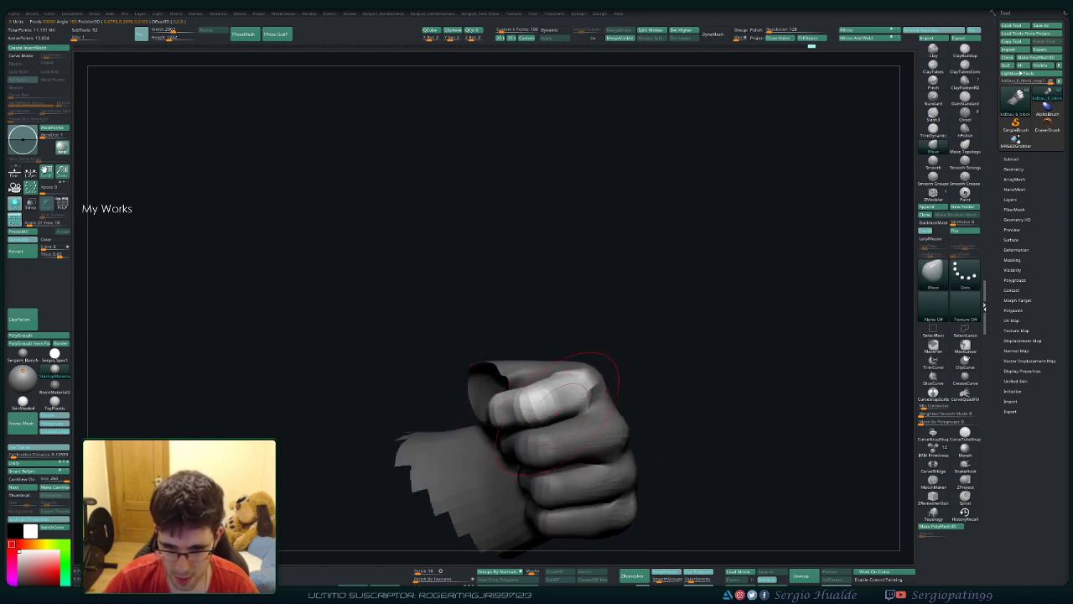
drag(616, 415, 575, 400)
key(w)
key(q)
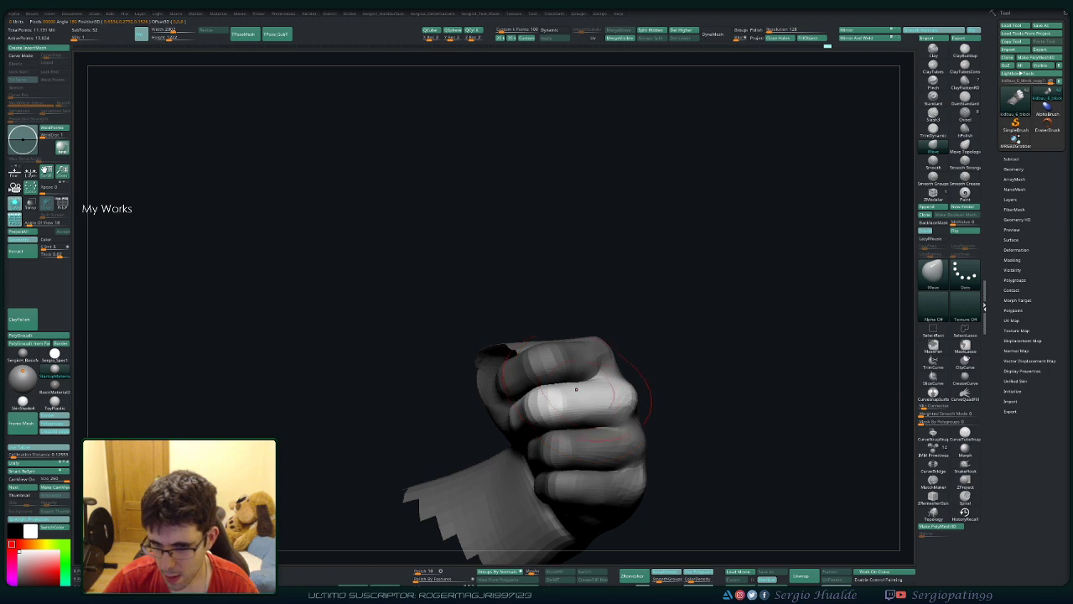
Step: Push the knuckles into rounder forms with the Move brush and smooth them
alt+right_drag(578, 409, 580, 319)
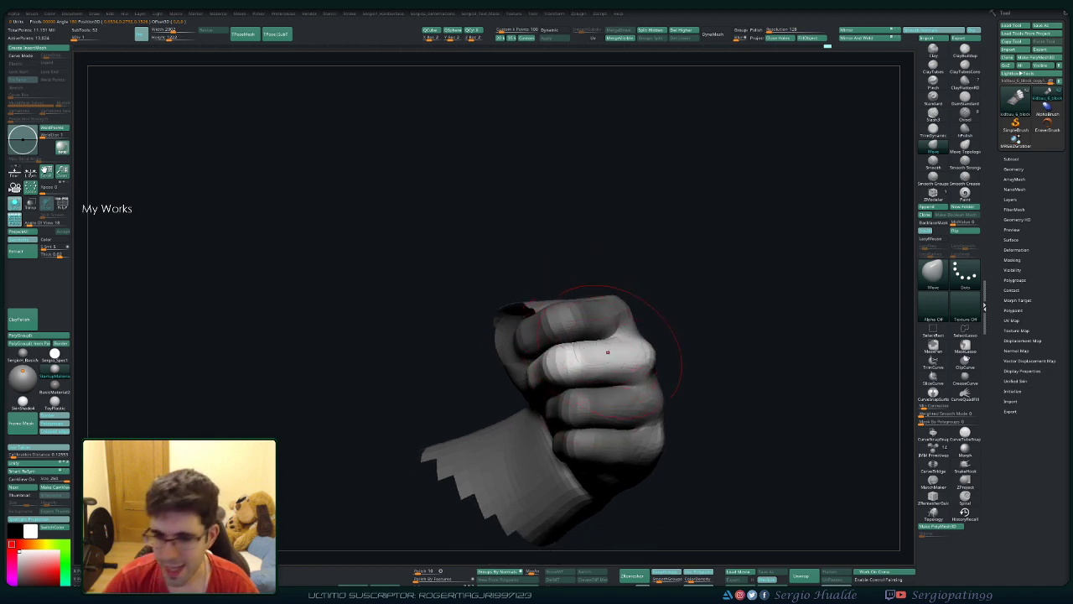
mouse_move(607, 352)
right_down()
mouse_move(600, 334)
mouse_move(560, 370)
right_up()
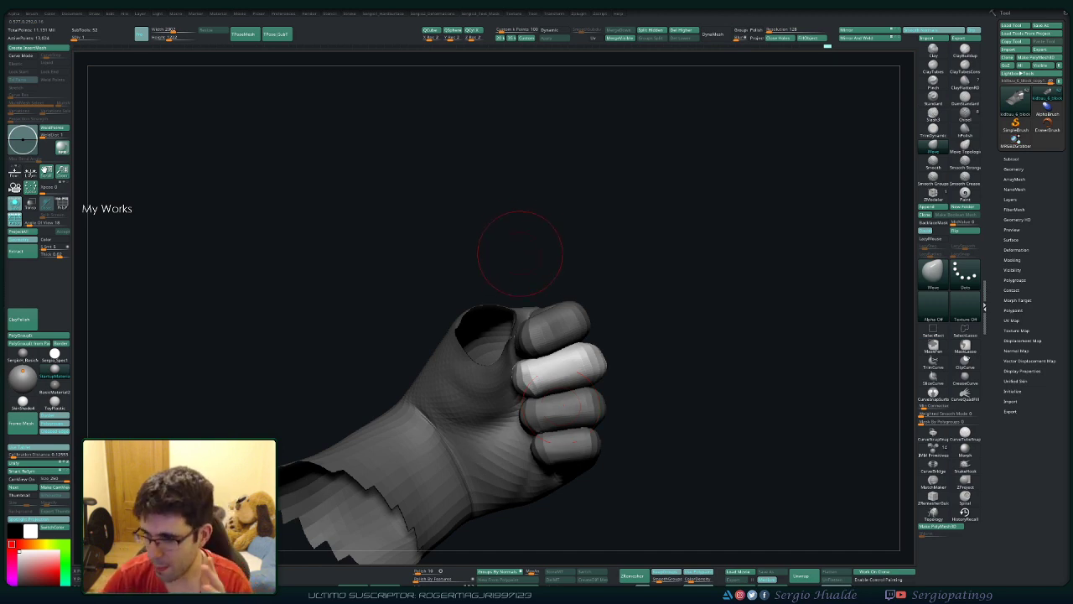
right_drag(575, 307, 591, 368)
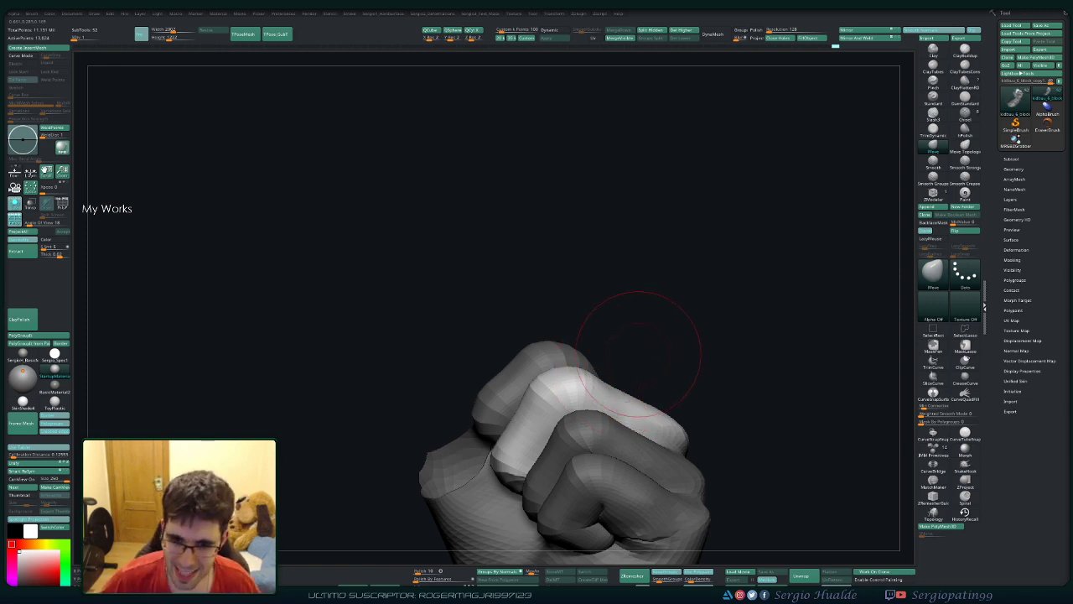
mouse_move(553, 366)
mouse_down()
mouse_move(640, 338)
mouse_move(651, 417)
mouse_up()
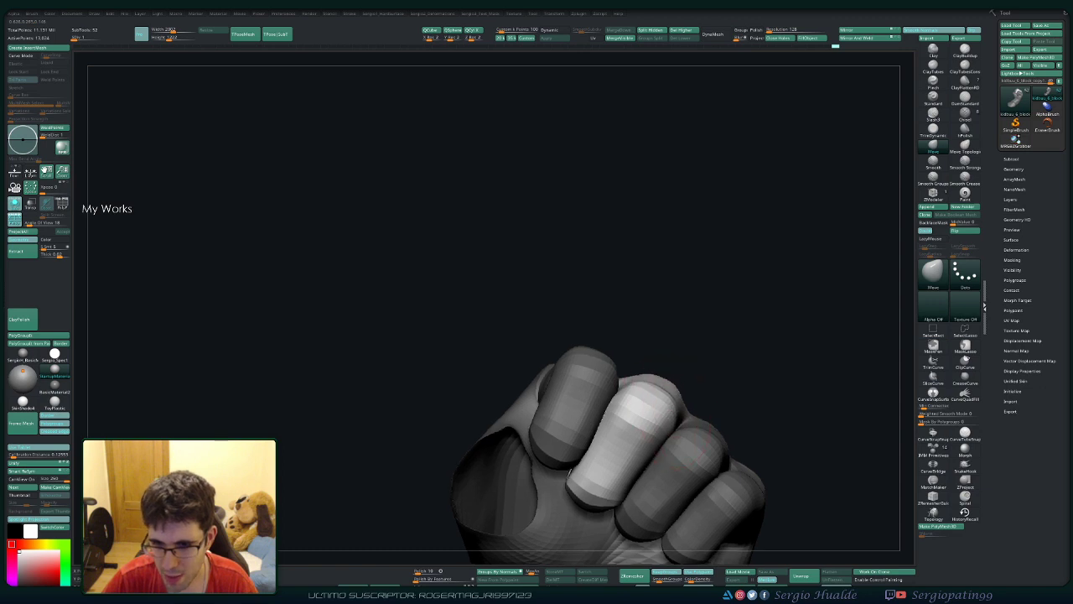
drag(587, 318, 632, 451)
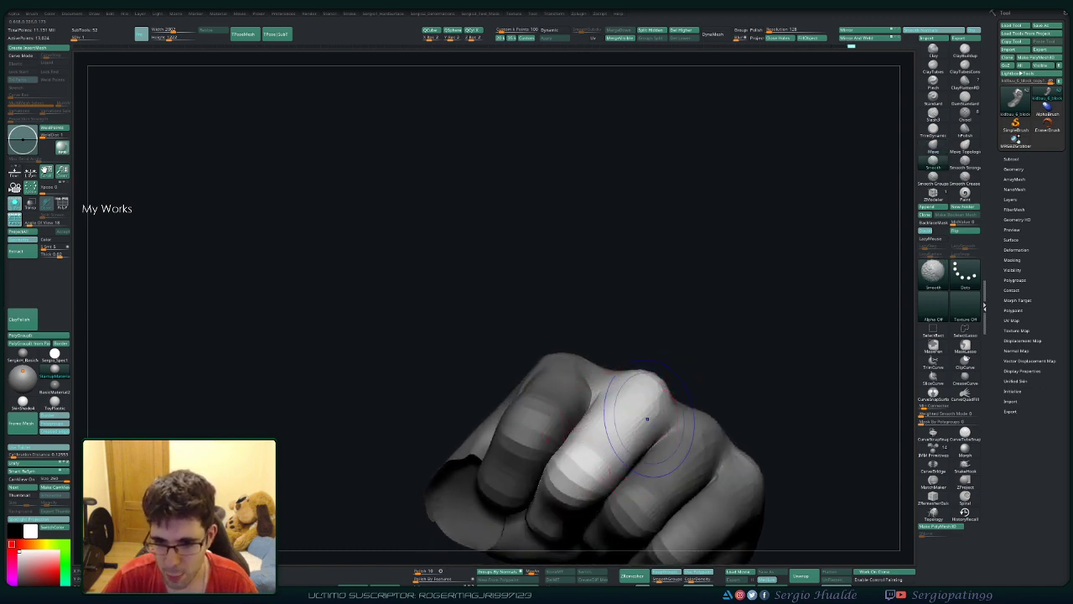
drag(637, 410, 584, 413)
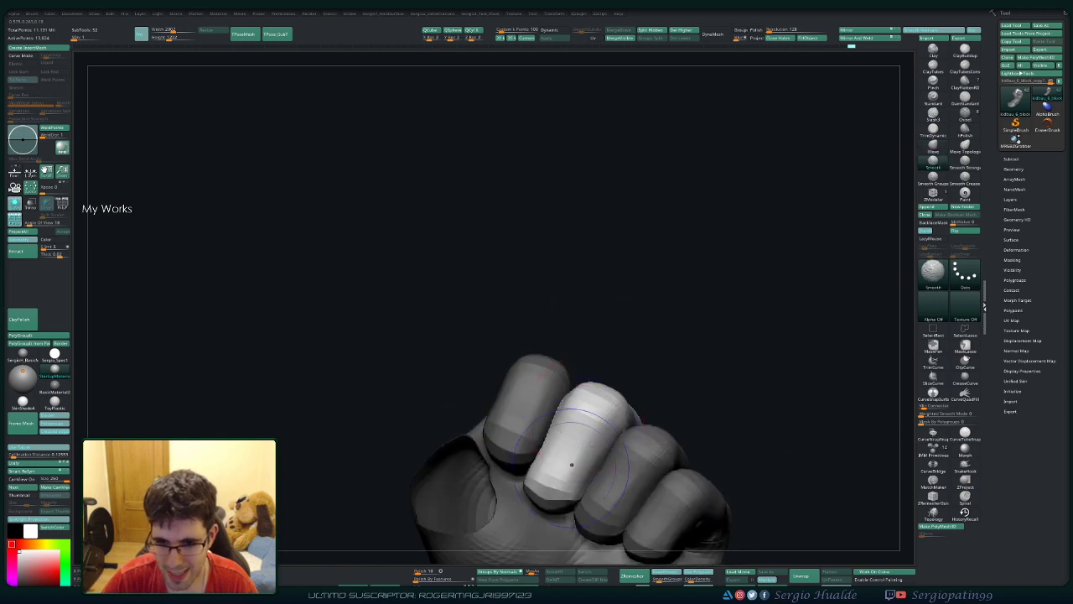
drag(553, 318, 519, 335)
key(shift)
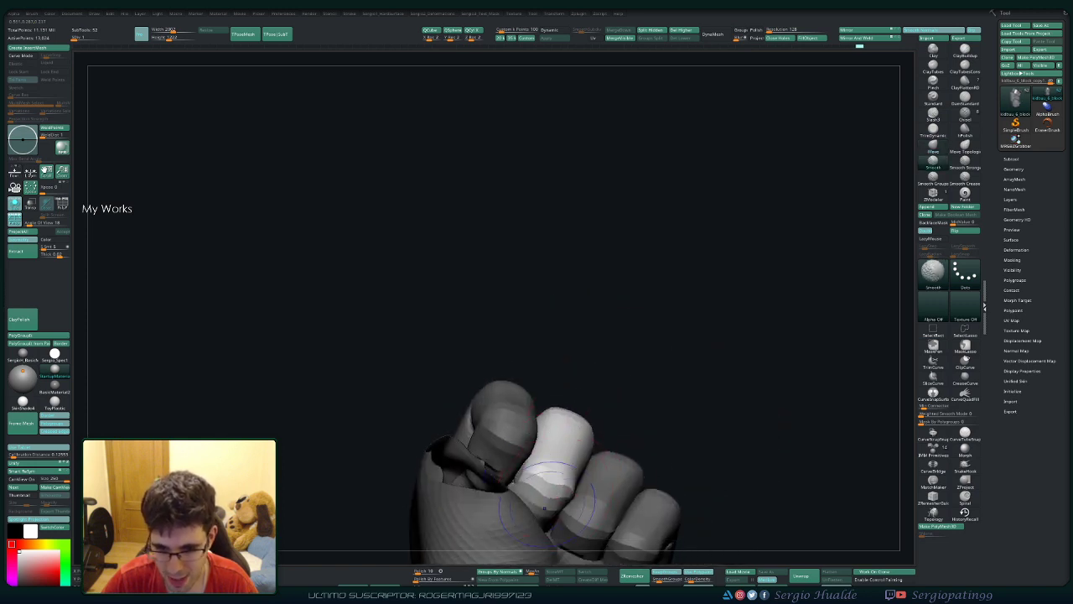
drag(582, 503, 558, 495)
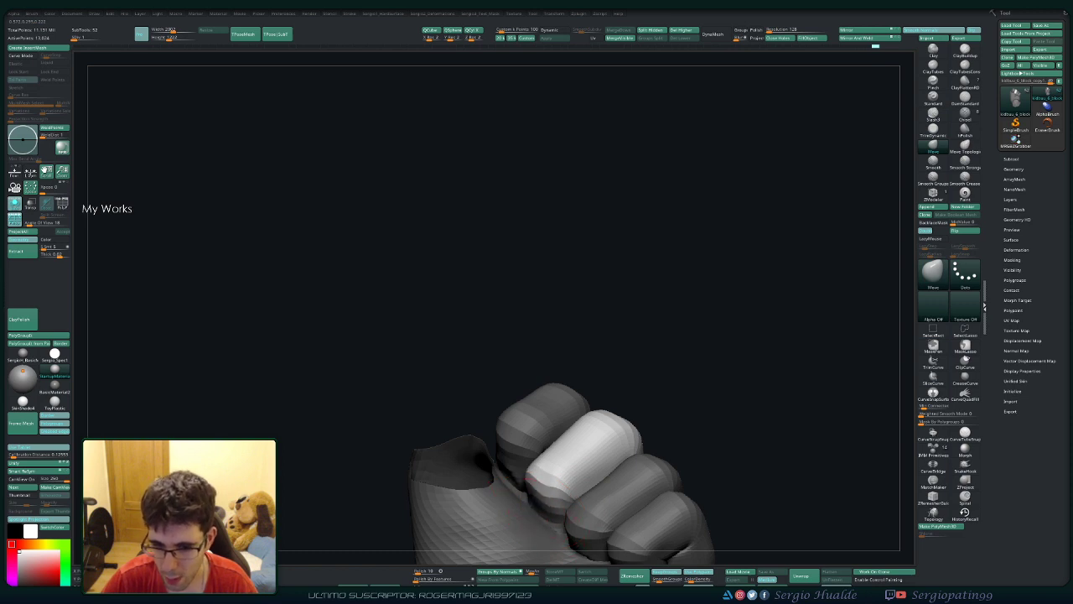
mouse_move(587, 336)
mouse_down()
mouse_move(561, 476)
mouse_move(585, 494)
mouse_up()
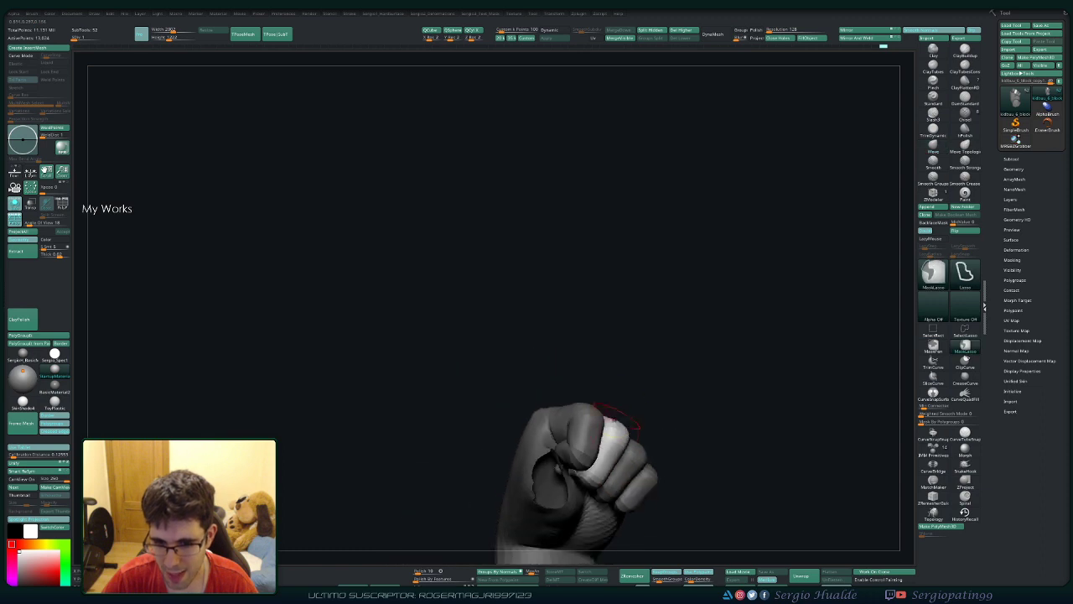
Step: Clear the mask and check the knuckles from side, front and back
ctrl+click(695, 366)
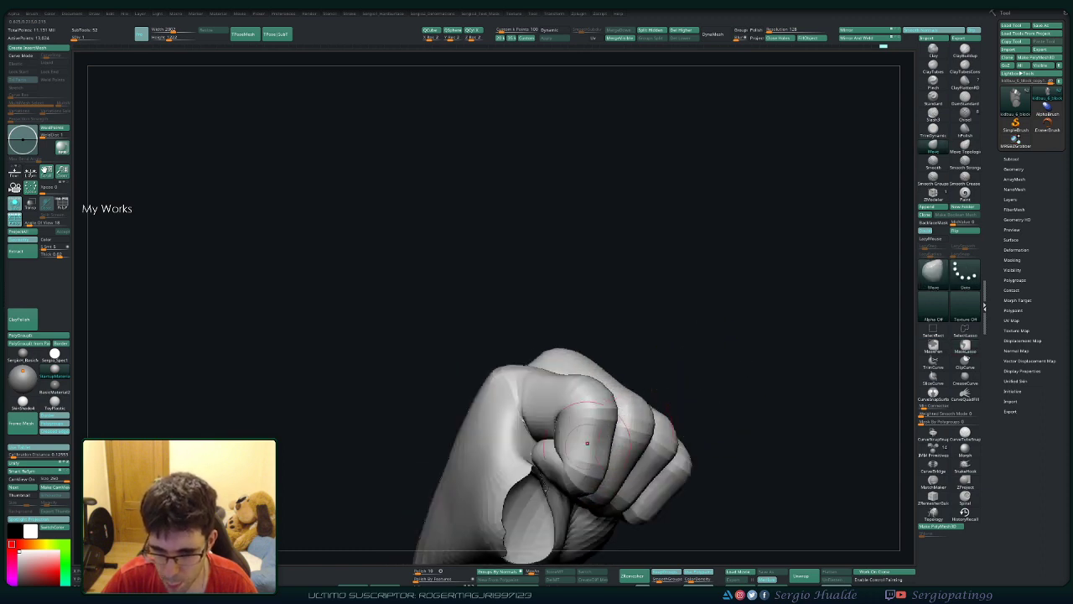
drag(695, 366, 587, 442)
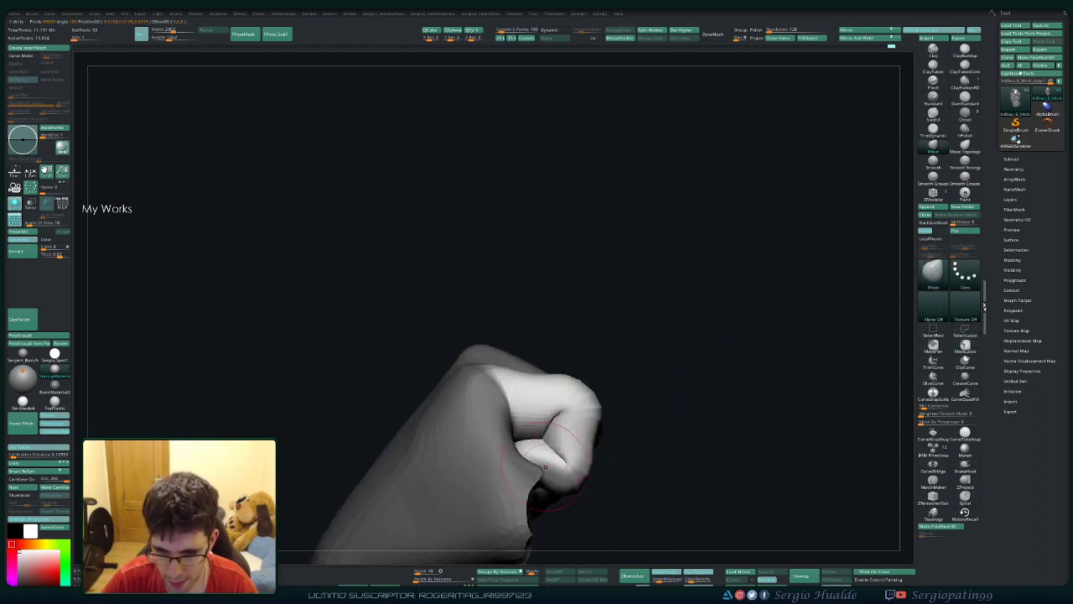
mouse_move(531, 494)
mouse_down()
mouse_move(526, 464)
mouse_move(611, 419)
mouse_up()
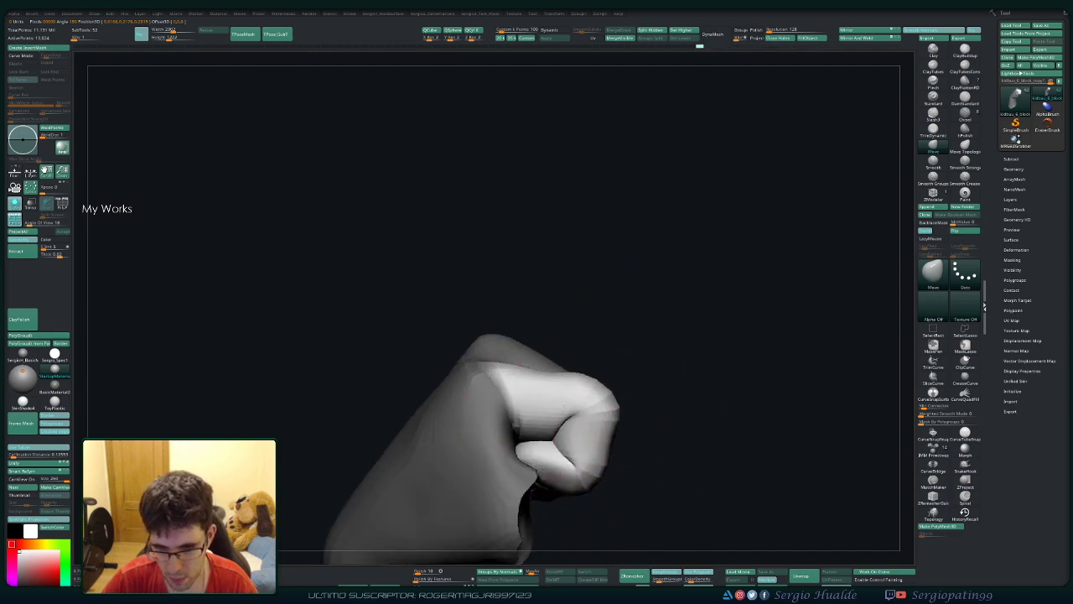
drag(616, 419, 620, 490)
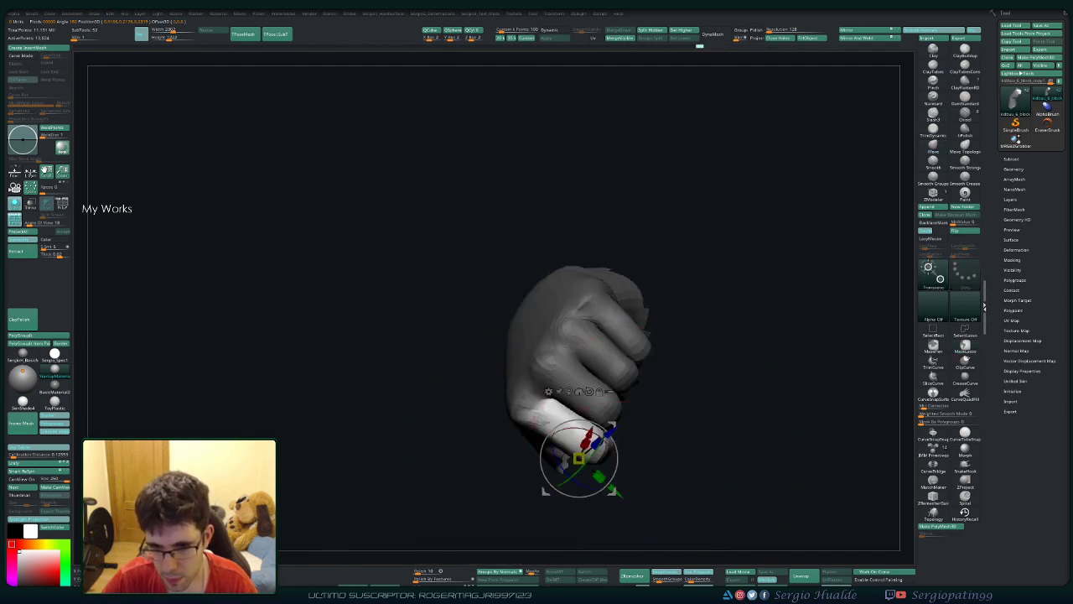
Step: Mask all but a single finger and reposition it with the Transpose gizmo
alt+click(616, 414)
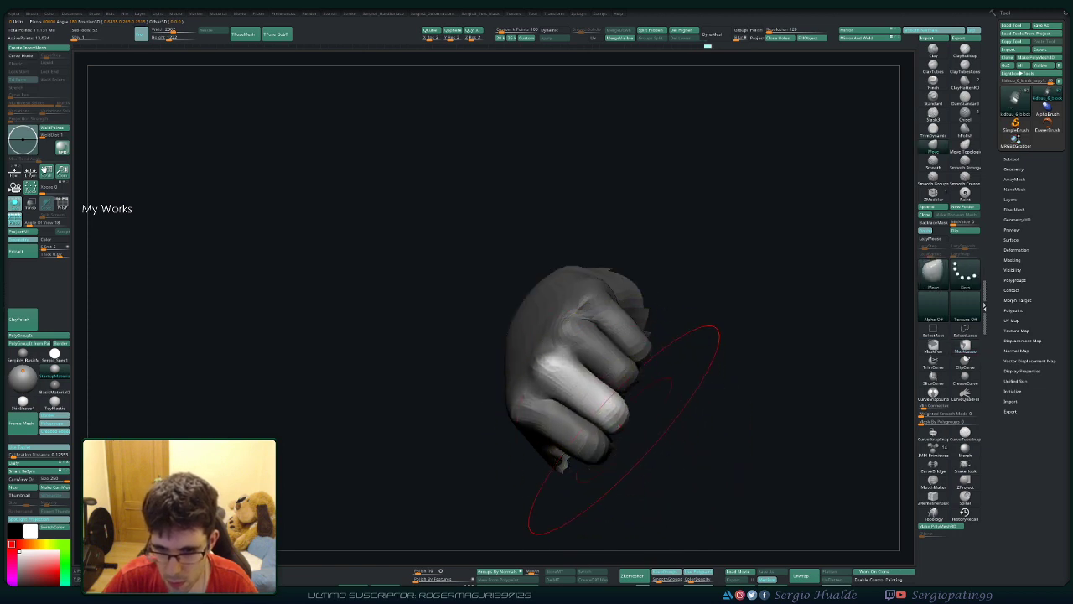
key(w)
ctrl+click(622, 375)
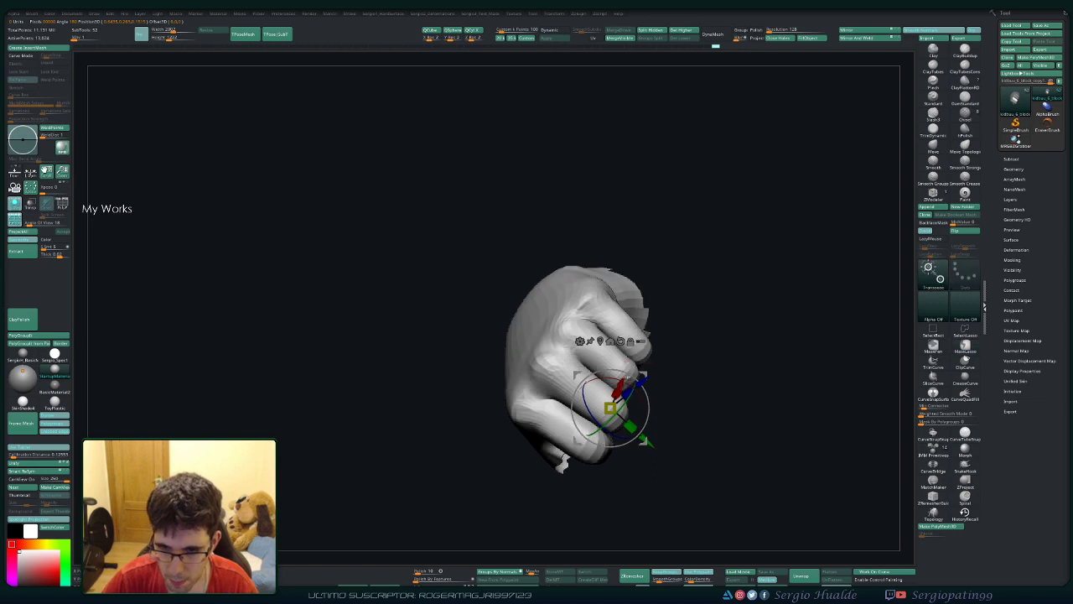
key(q)
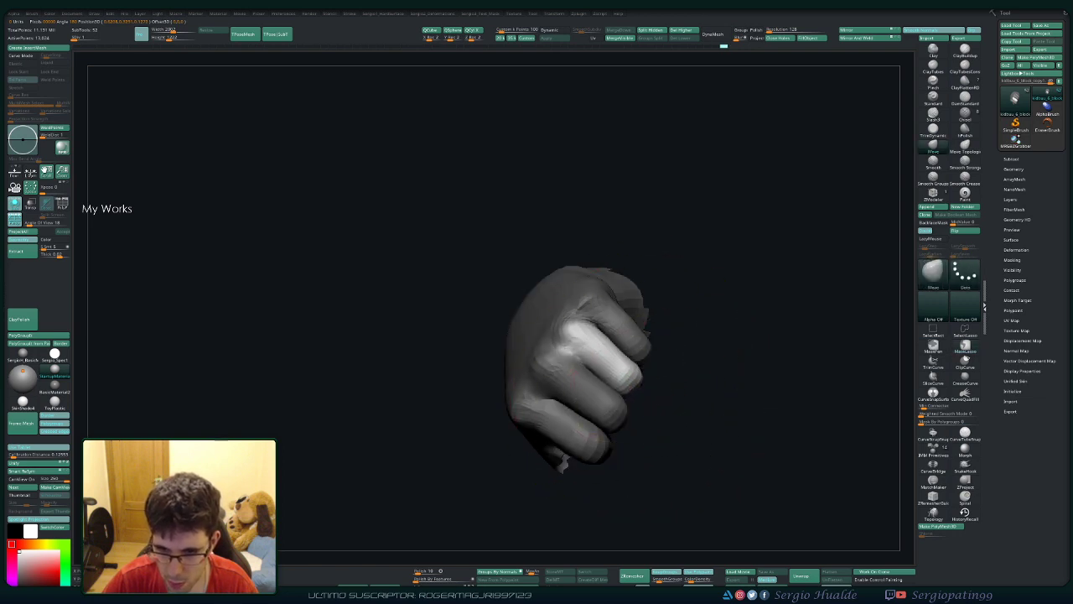
Step: Clear the fist's mask and zoom out to see torso, head and fist
key(w)
key(ctrl+shift+a)
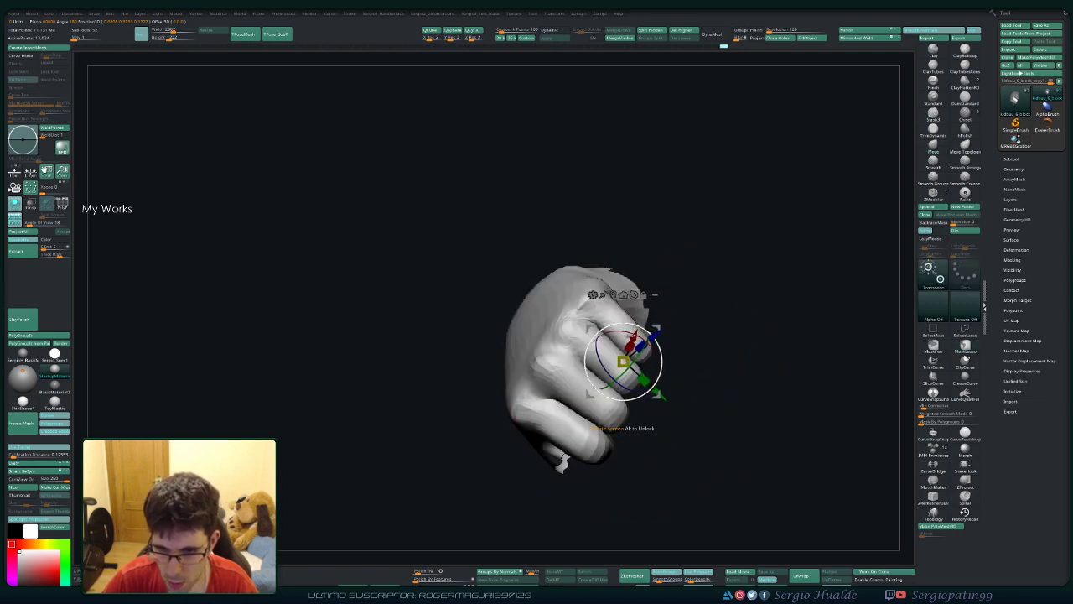
key(q)
drag(653, 373, 625, 323)
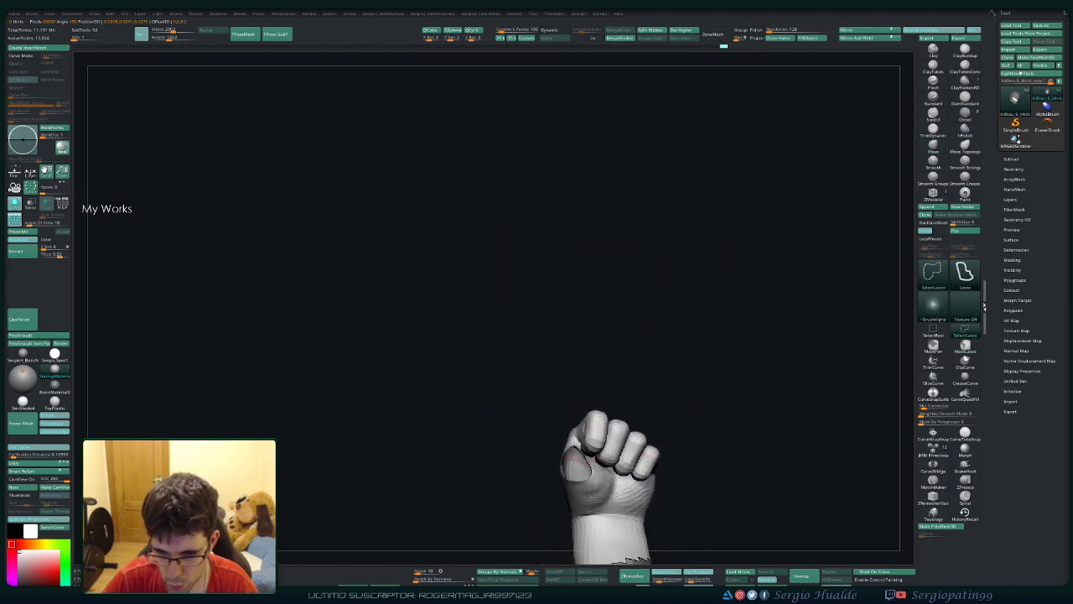
ctrl+shift+click(733, 345)
mouse_move(733, 345)
mouse_down()
mouse_move(706, 311)
mouse_move(692, 415)
mouse_move(646, 354)
mouse_move(570, 359)
mouse_move(579, 369)
mouse_move(515, 420)
mouse_move(543, 427)
mouse_up()
Step: Briefly compare the fist with the full body, then return to the solo fist
ctrl+shift+click(545, 403)
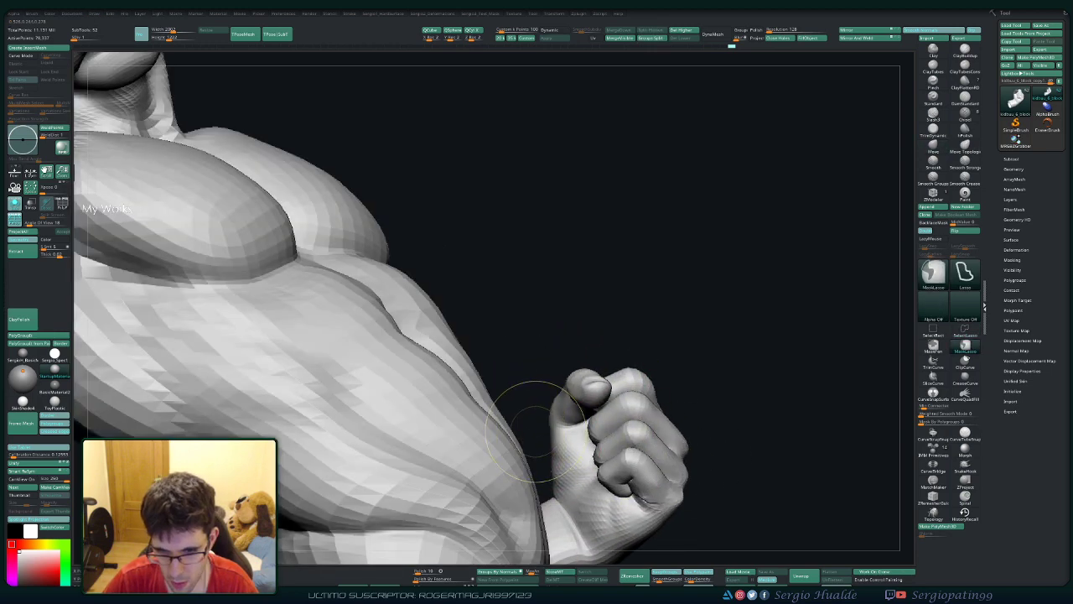
key(ctrl+z)
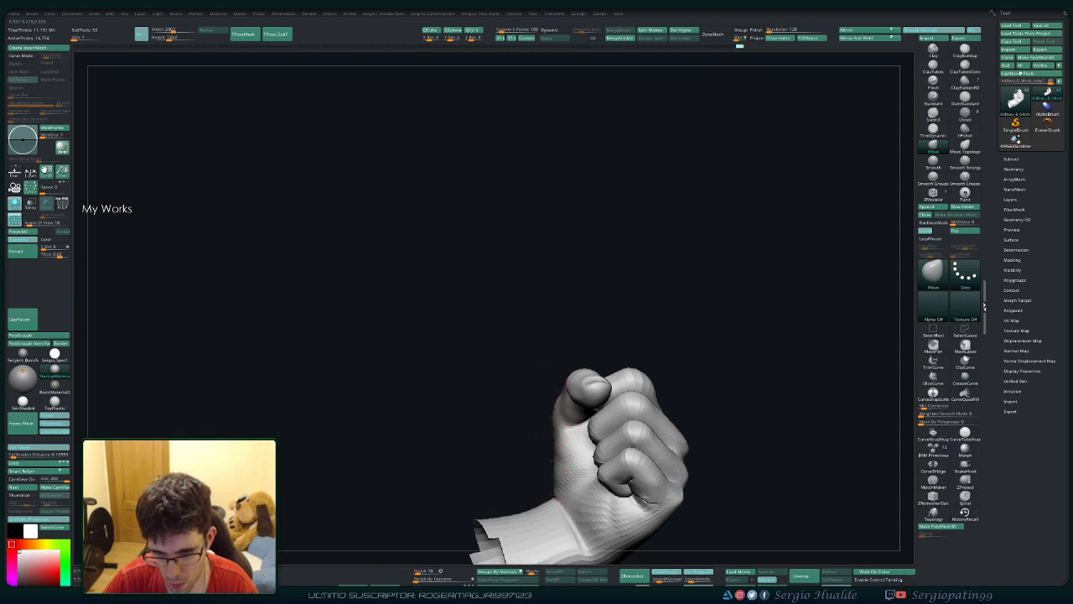
mouse_move(537, 352)
mouse_down()
mouse_move(587, 436)
mouse_move(587, 372)
mouse_up()
key(w)
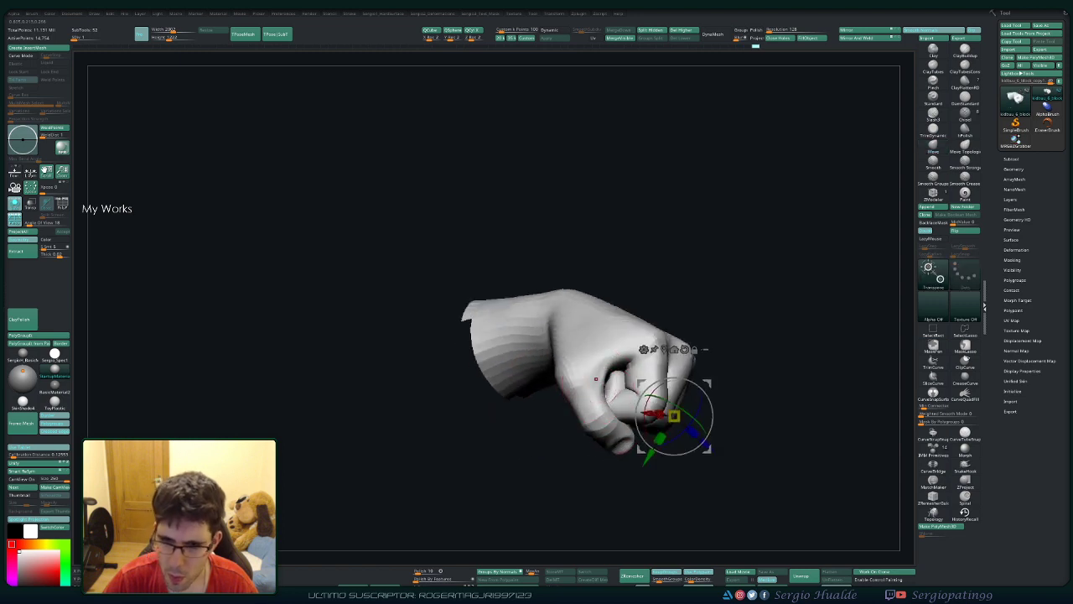
mouse_move(671, 419)
mouse_down()
mouse_move(587, 361)
mouse_move(624, 364)
mouse_up()
key(q)
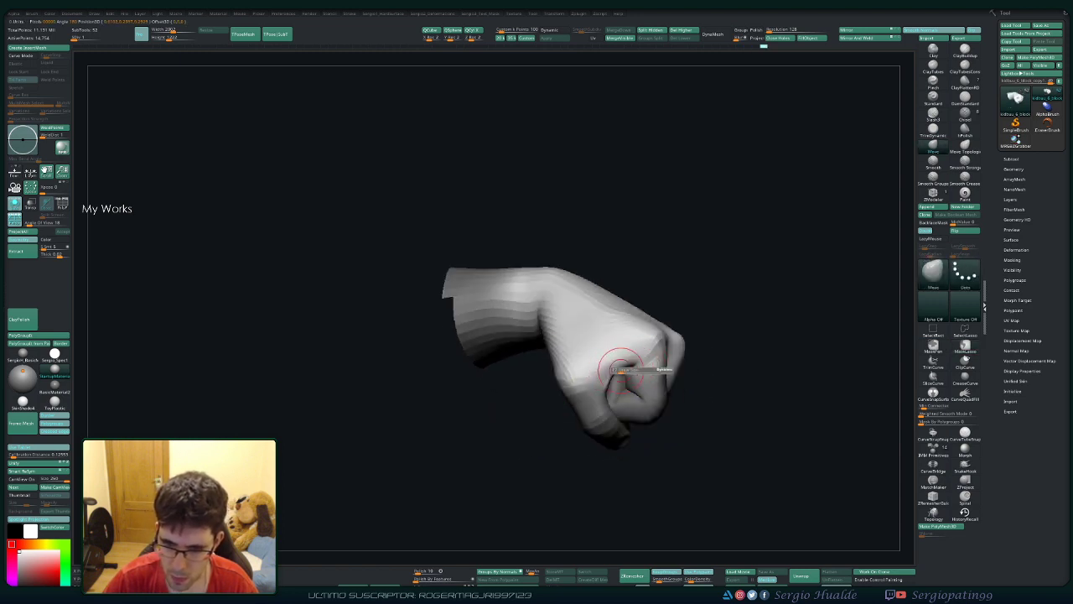
Step: Smooth the back of the fist and wrist from several angles, then show the whole figure
key(shift)
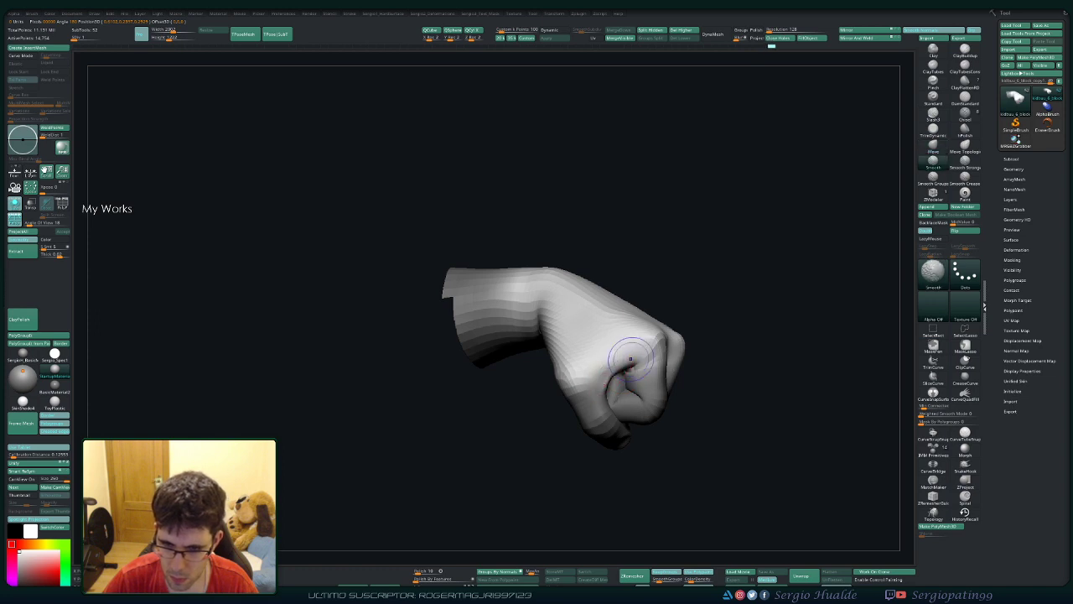
mouse_move(570, 438)
mouse_down()
mouse_move(628, 347)
mouse_move(603, 436)
mouse_up()
mouse_move(637, 352)
alt+mouse_down()
mouse_move(599, 412)
mouse_move(601, 394)
alt+mouse_up()
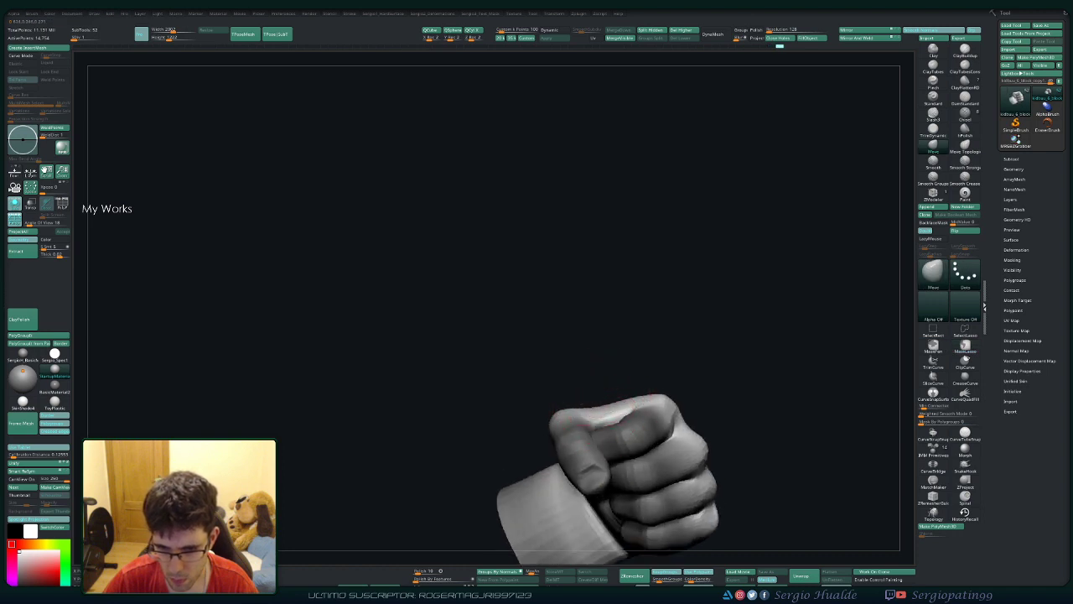
drag(619, 411, 607, 453)
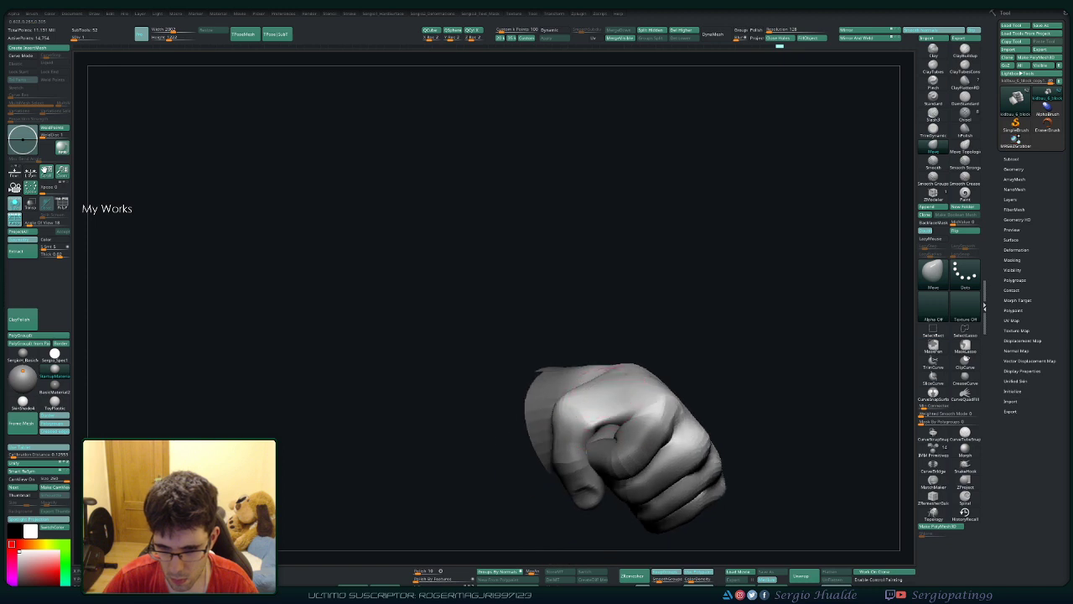
mouse_move(609, 400)
mouse_down()
mouse_move(610, 382)
mouse_move(645, 388)
mouse_move(615, 382)
mouse_up()
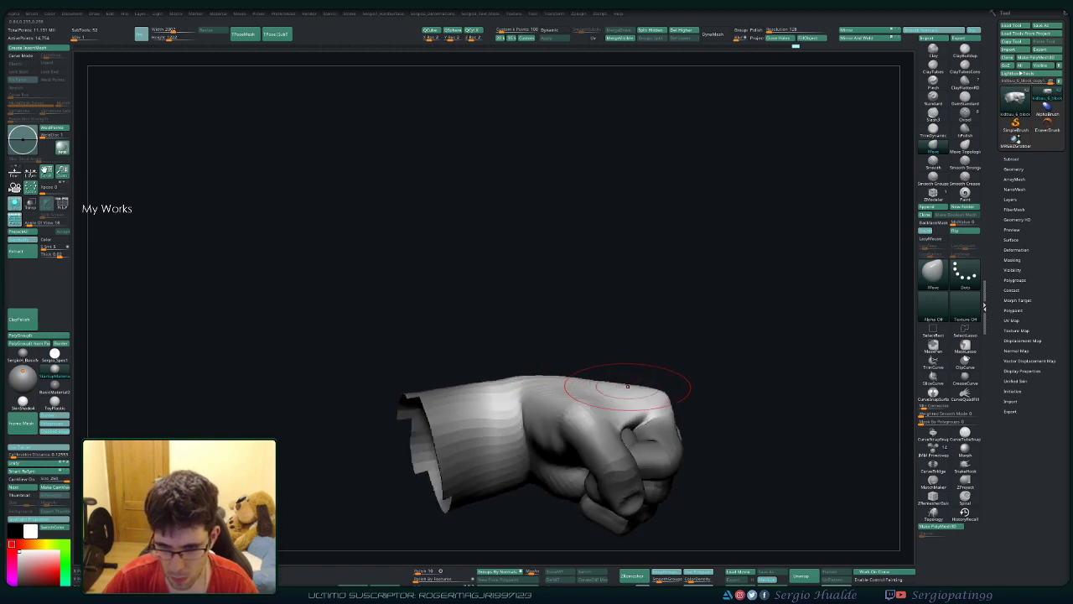
mouse_move(696, 375)
mouse_down()
mouse_move(678, 391)
mouse_move(707, 371)
mouse_move(683, 319)
mouse_move(704, 394)
mouse_move(738, 398)
mouse_move(627, 410)
mouse_up()
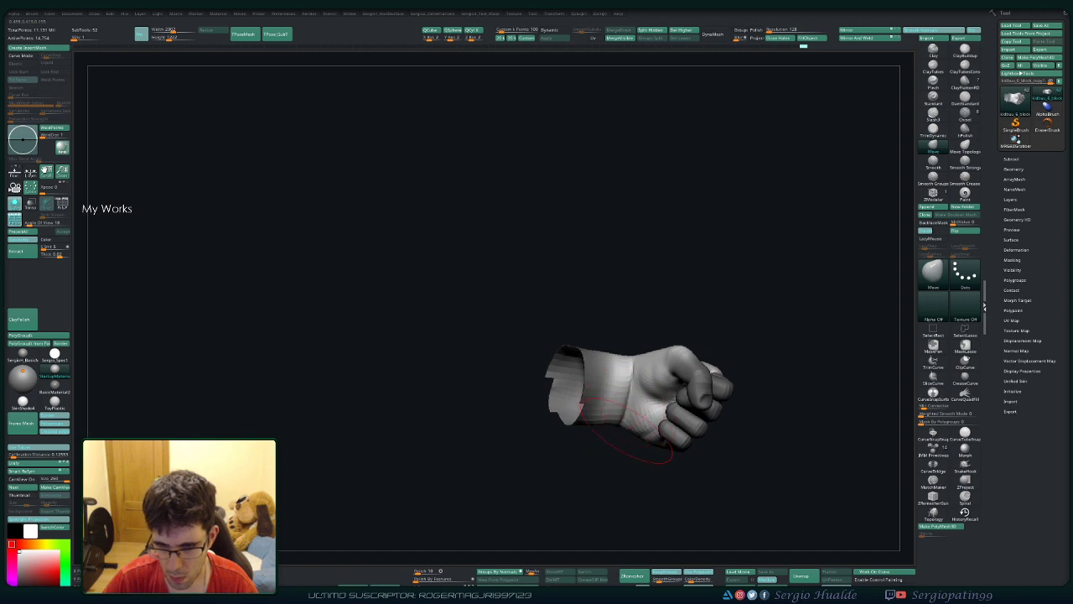
drag(645, 294, 709, 426)
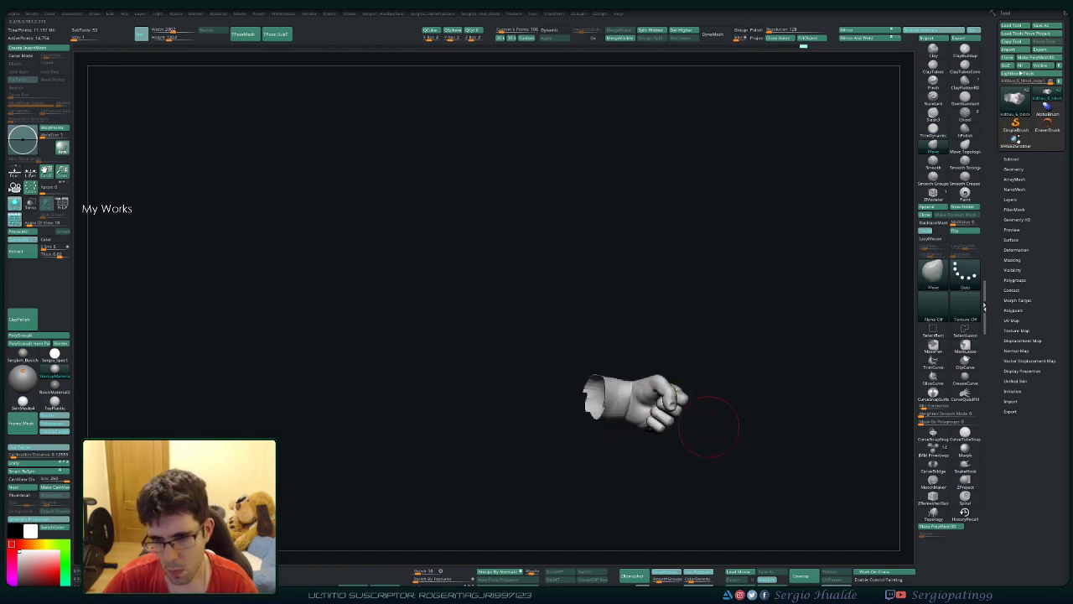
key(shift+s)
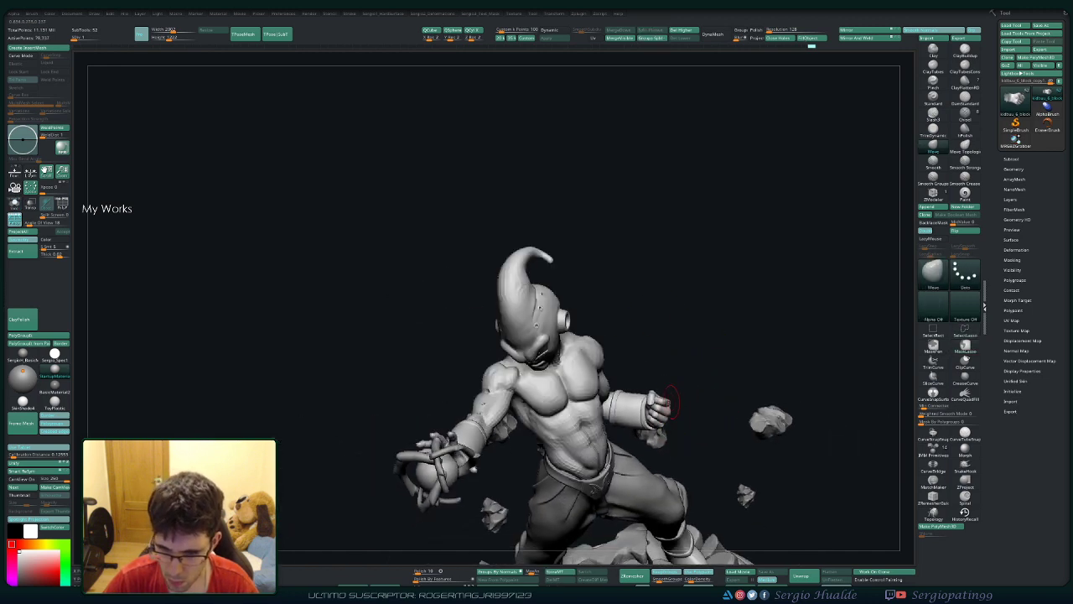
Step: Turn on polygroup wireframe and mask the body and upper arm, leaving the forearm free
mouse_move(575, 463)
mouse_down()
mouse_move(755, 453)
mouse_move(754, 352)
mouse_up()
mouse_move(503, 378)
mouse_down()
mouse_move(683, 394)
mouse_move(648, 351)
mouse_move(685, 390)
mouse_move(637, 369)
mouse_move(587, 406)
mouse_up()
key(w)
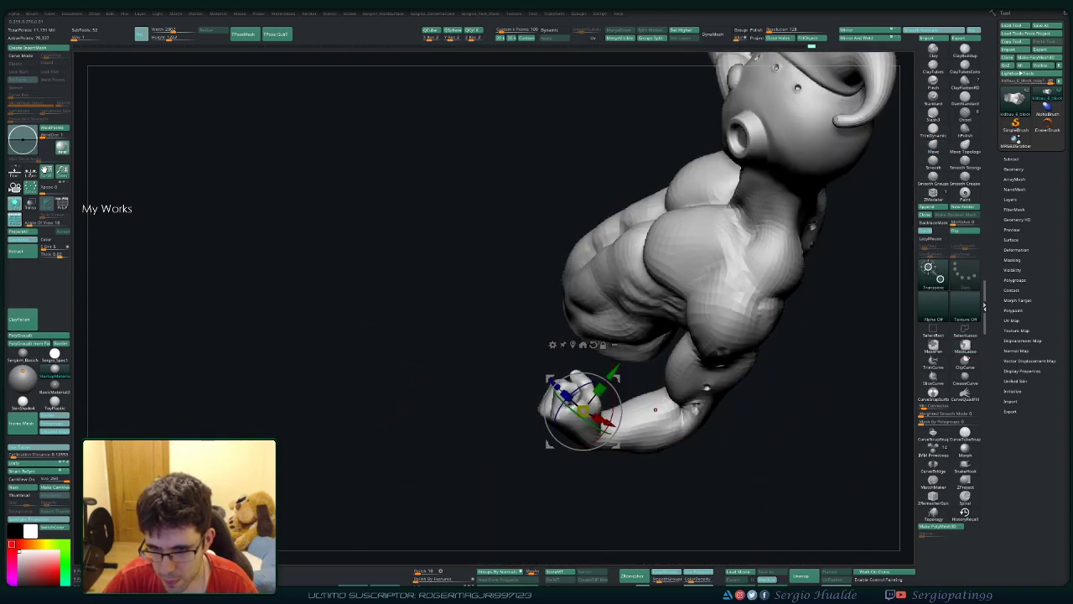
key(shift+f)
mouse_move(659, 419)
mouse_down()
mouse_move(621, 386)
mouse_move(603, 410)
mouse_up()
click(578, 388)
key(q)
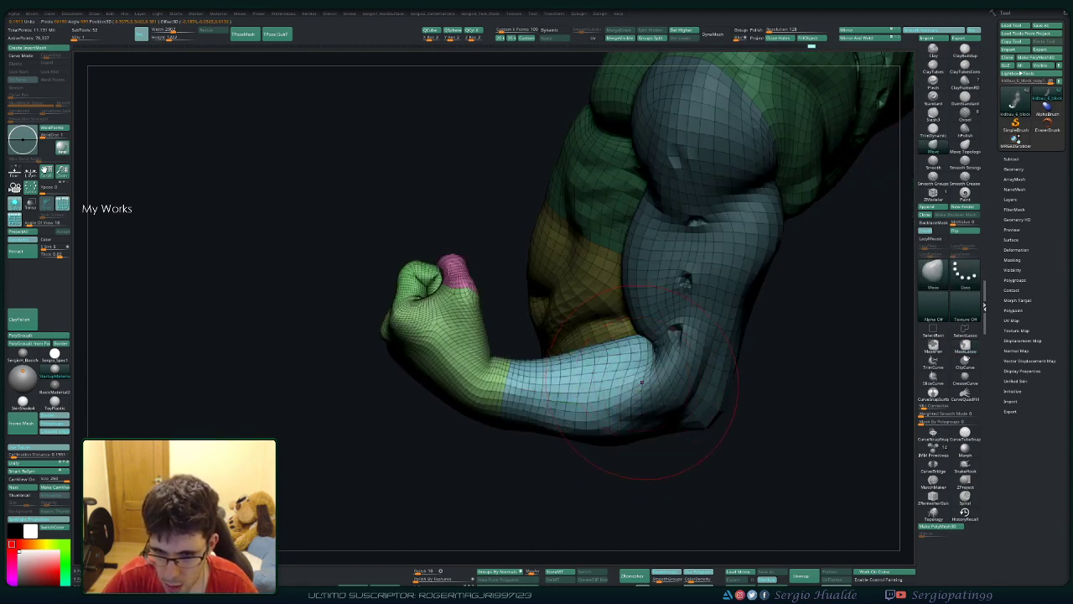
Step: Smooth the arm, hide the white clothing pieces and switch to the Move brush
drag(677, 455, 717, 394)
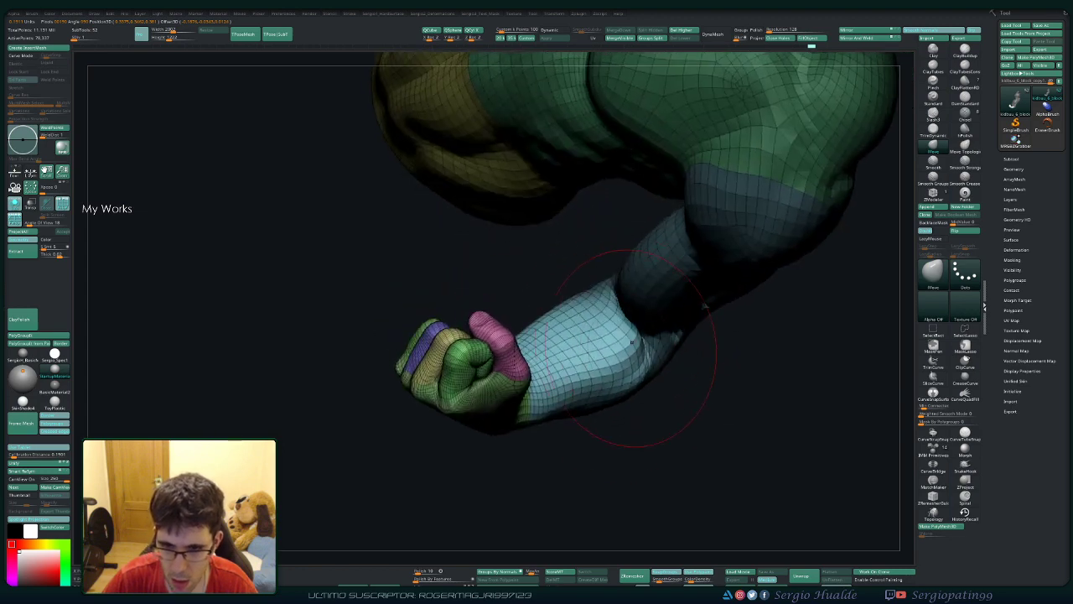
key(shift)
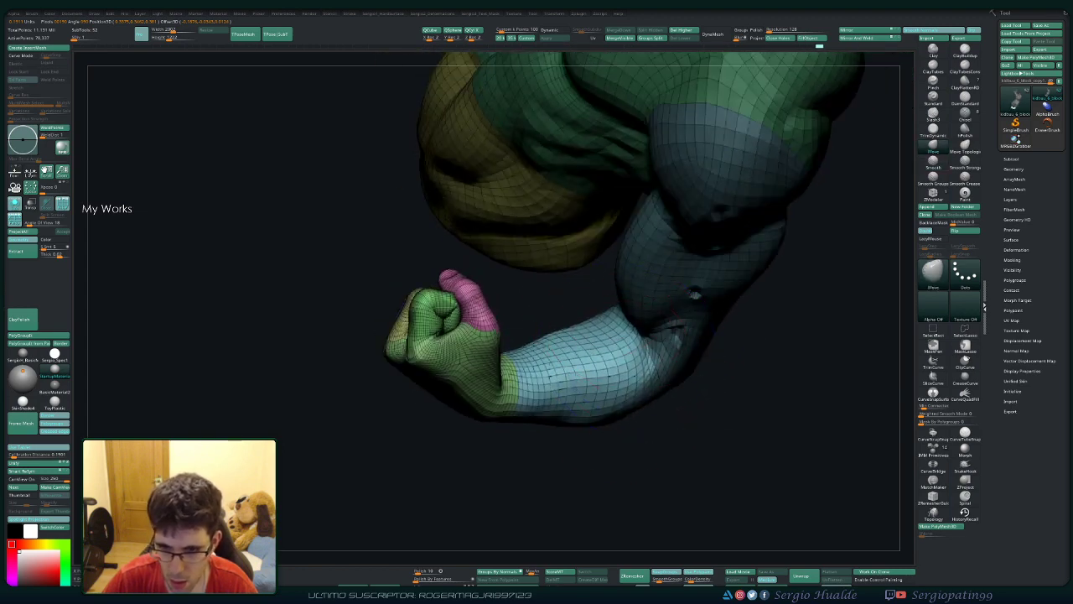
mouse_move(587, 352)
right_down()
mouse_move(549, 331)
mouse_move(645, 363)
mouse_move(627, 362)
mouse_move(604, 315)
mouse_move(625, 381)
mouse_move(587, 369)
right_up()
key(alt+s)
key(alt+s)
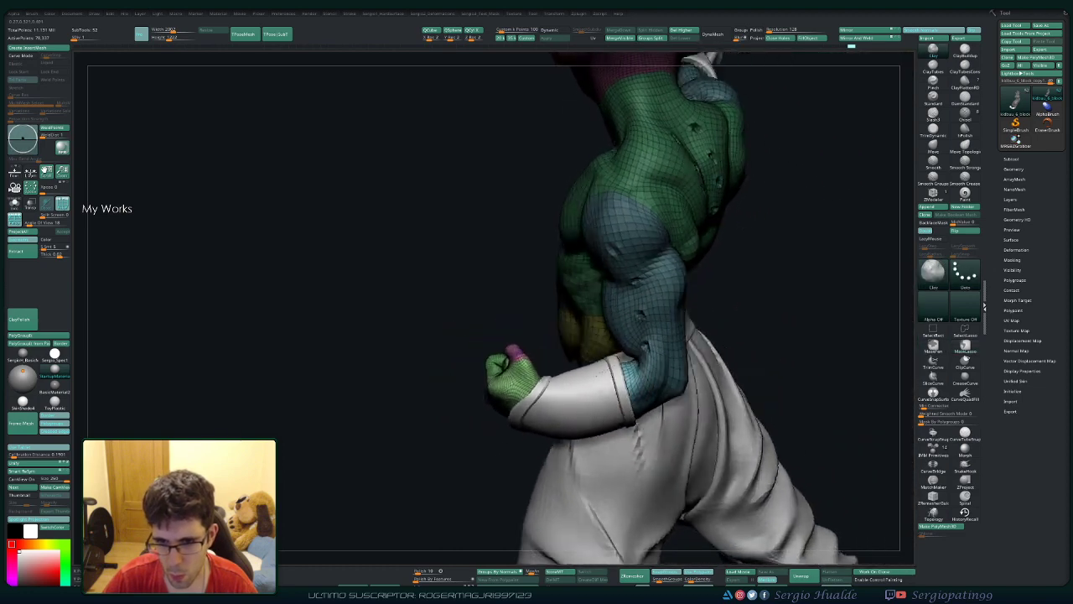
key(b)
key(m)
key(v)
mouse_move(610, 310)
right_down()
mouse_move(627, 362)
mouse_move(614, 368)
mouse_move(686, 344)
right_up()
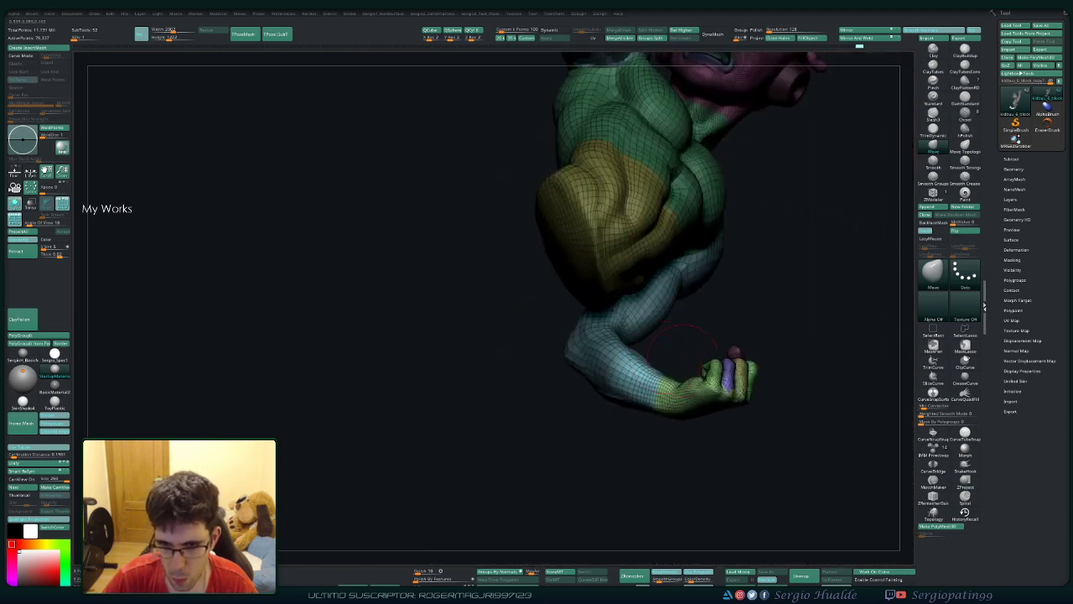
mouse_move(685, 343)
right_down()
mouse_move(662, 352)
mouse_move(637, 326)
mouse_move(649, 329)
right_up()
Step: Hide the polyframe, clear the mask and frame the full figure in three-quarter view
key(shift+f)
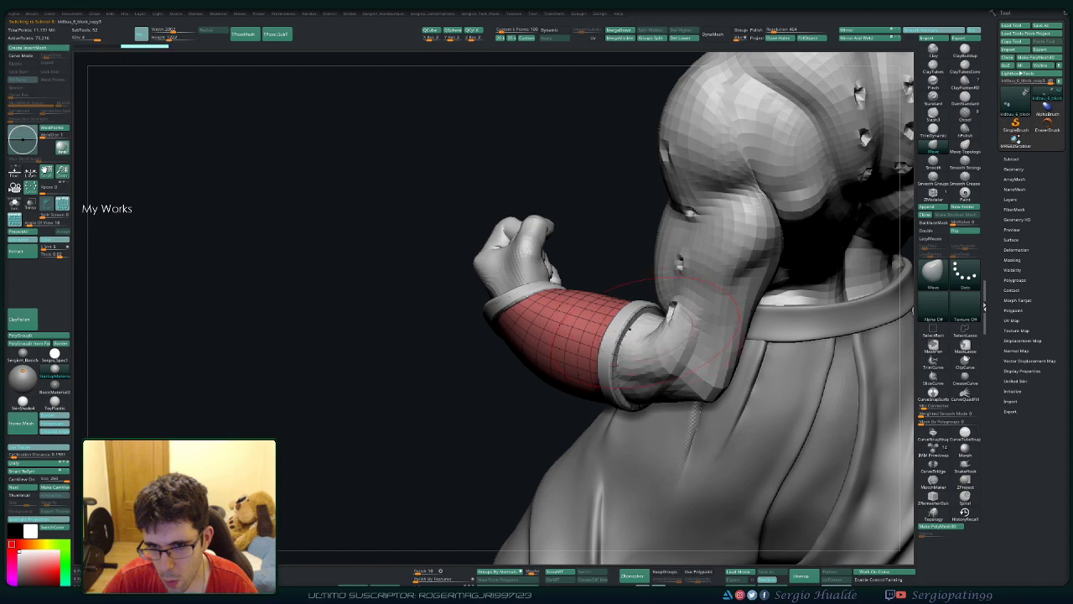
mouse_move(686, 323)
right_down()
mouse_move(646, 351)
mouse_move(675, 365)
right_up()
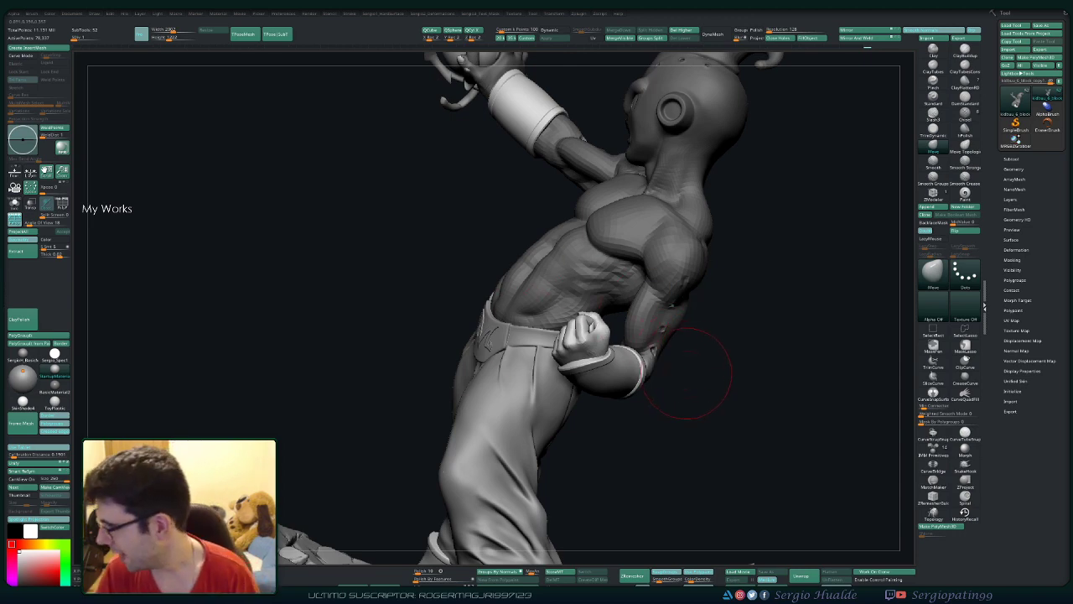
ctrl+drag(684, 394, 729, 391)
key(f)
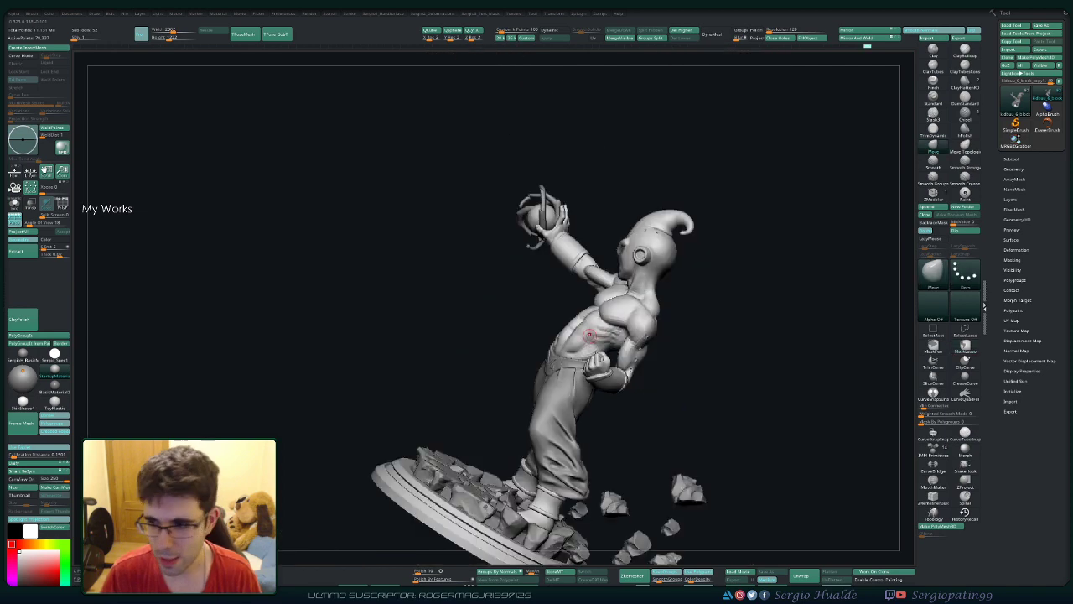
drag(613, 396, 617, 339)
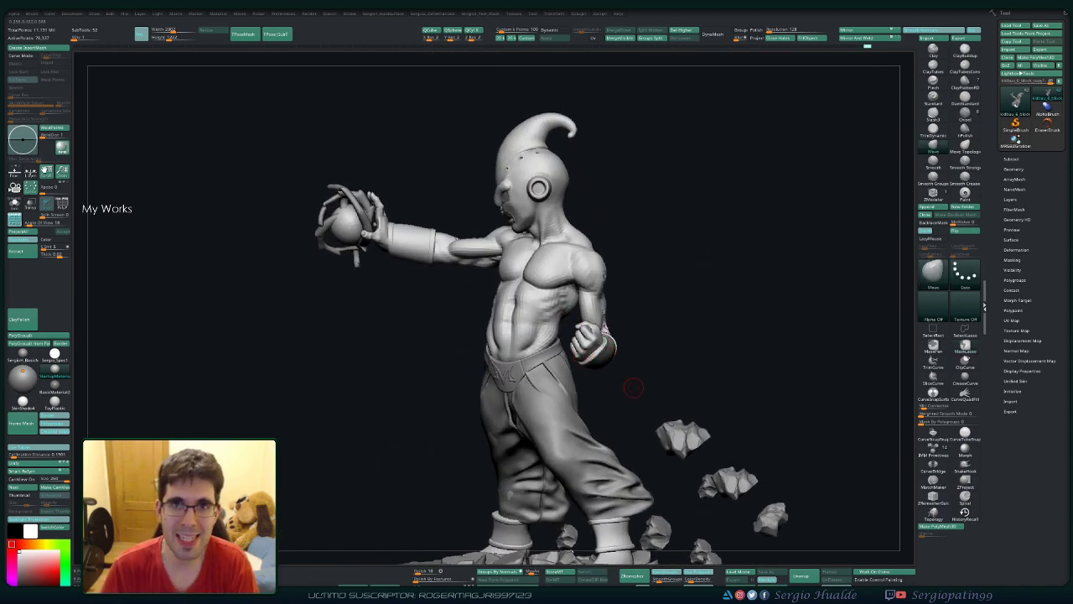
drag(677, 366, 648, 365)
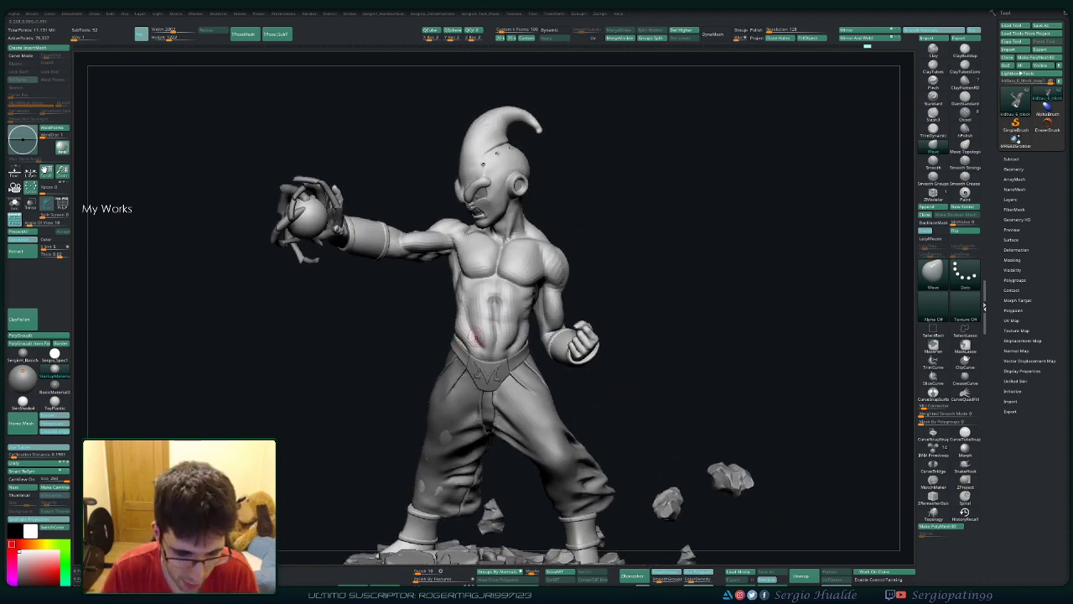
Step: Zoom in and smooth the belly and abdomen surface
scroll(509, 344, up, 3)
drag(509, 343, 503, 293)
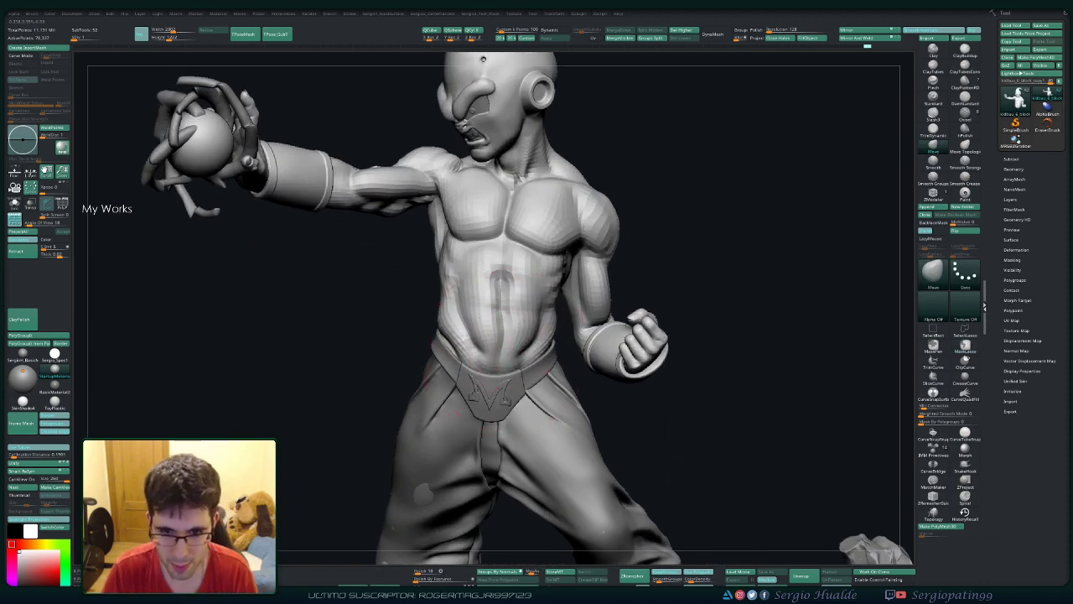
drag(498, 339, 487, 341)
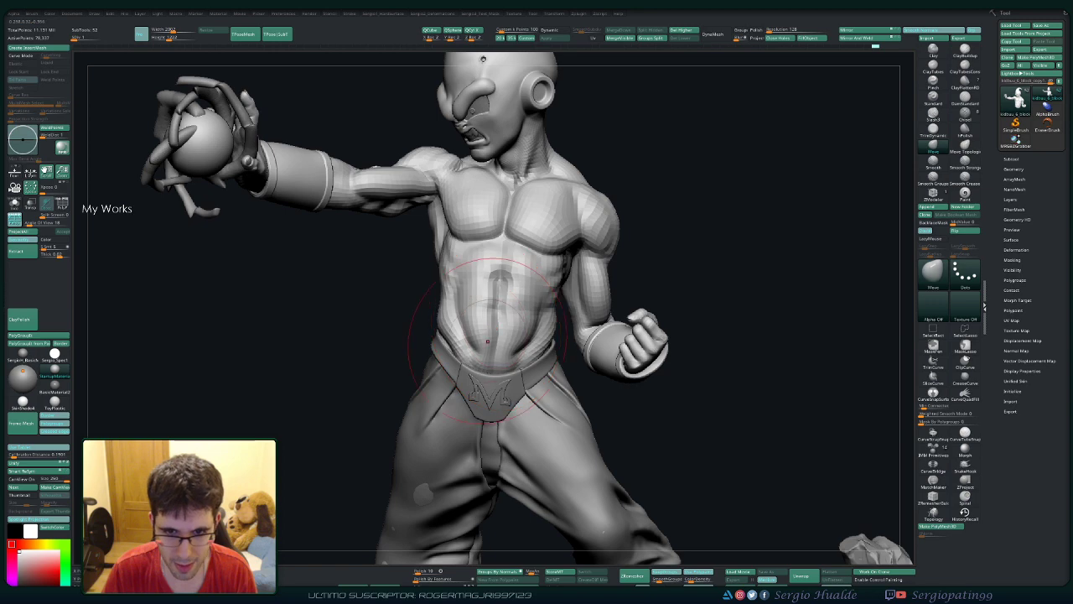
Step: Orbit to a front view of the whole figure on its rocky base
drag(755, 293, 688, 293)
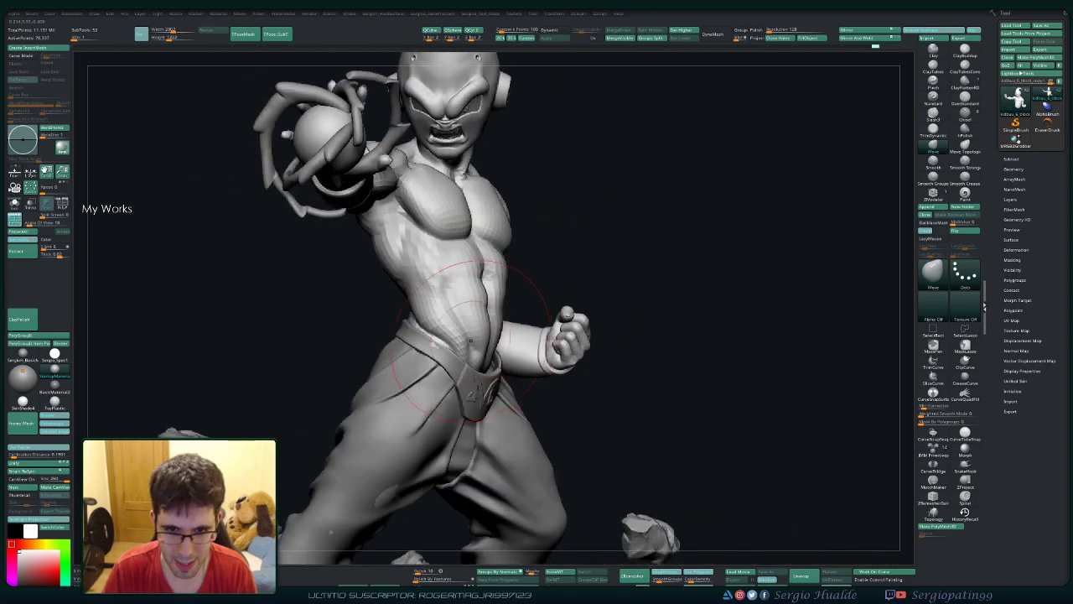
mouse_move(754, 293)
mouse_down()
mouse_move(721, 285)
mouse_move(428, 366)
mouse_move(524, 347)
mouse_up()
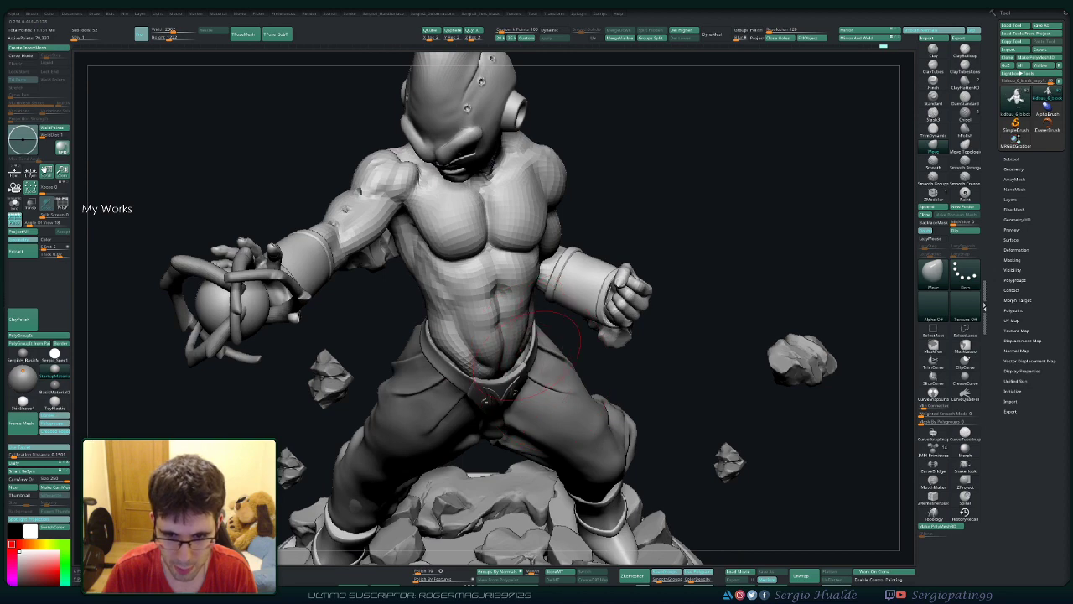
drag(511, 375, 524, 362)
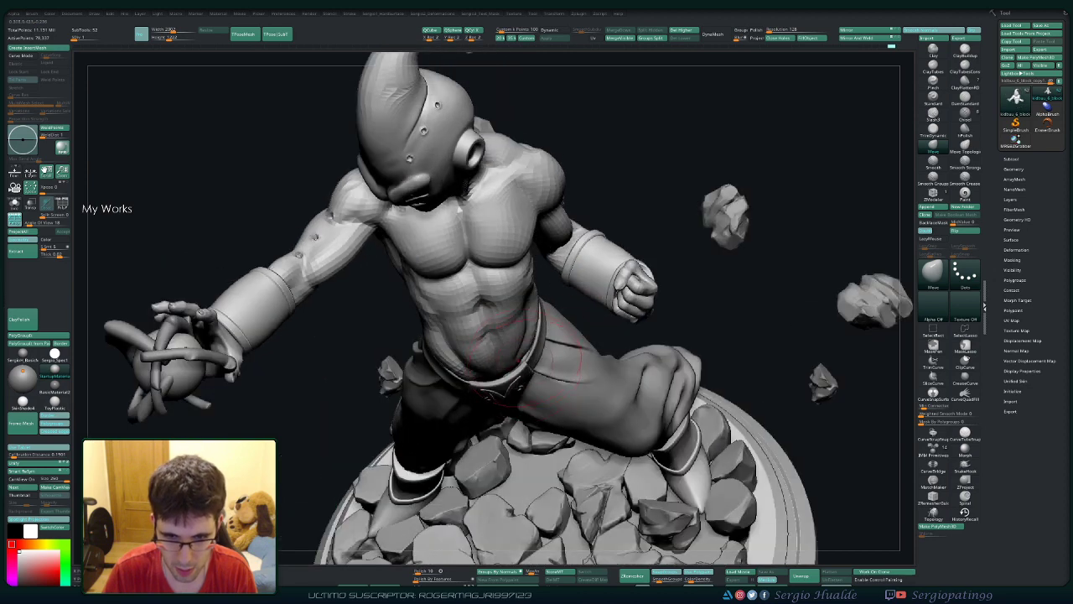
mouse_move(433, 431)
mouse_down()
mouse_move(486, 369)
mouse_move(578, 365)
mouse_move(508, 332)
mouse_move(499, 369)
mouse_move(523, 350)
mouse_move(566, 369)
mouse_move(529, 369)
mouse_up()
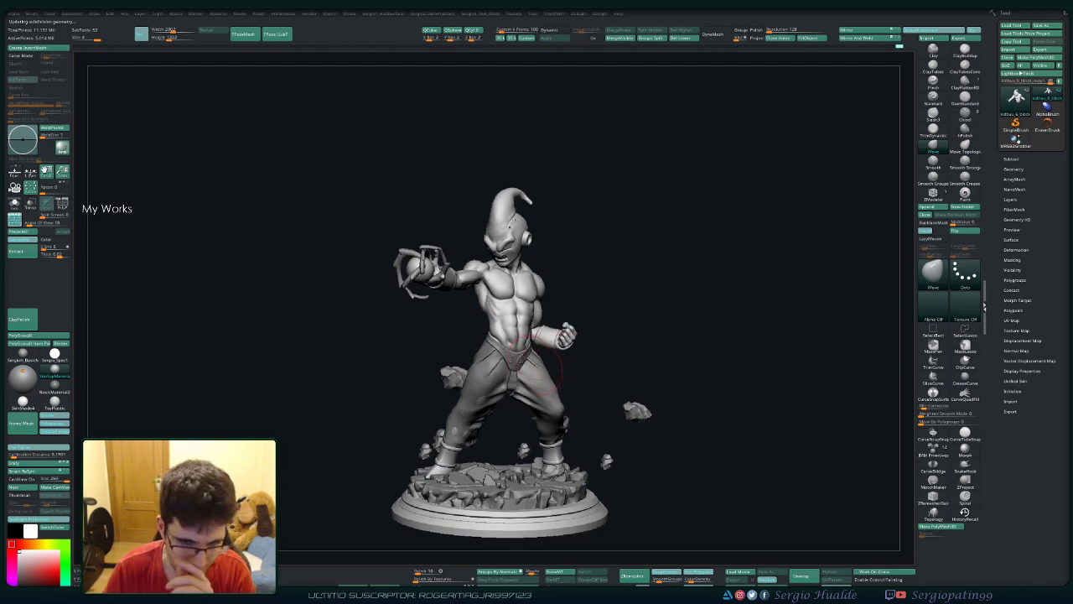
scroll(570, 348, up, 3)
scroll(611, 335, up, 3)
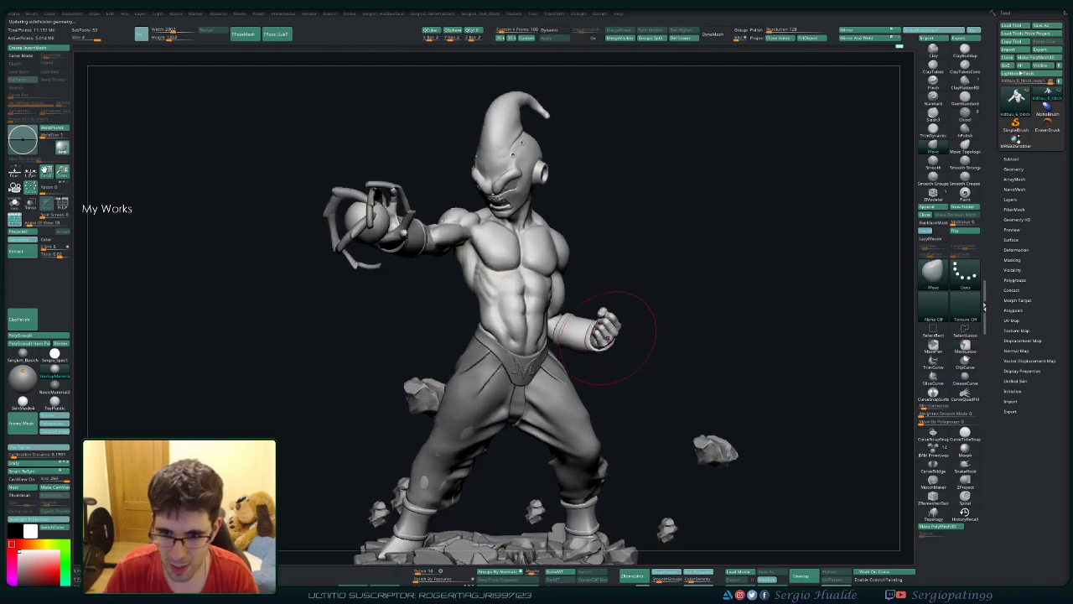
mouse_move(605, 334)
mouse_down()
mouse_move(609, 319)
mouse_move(587, 352)
mouse_up()
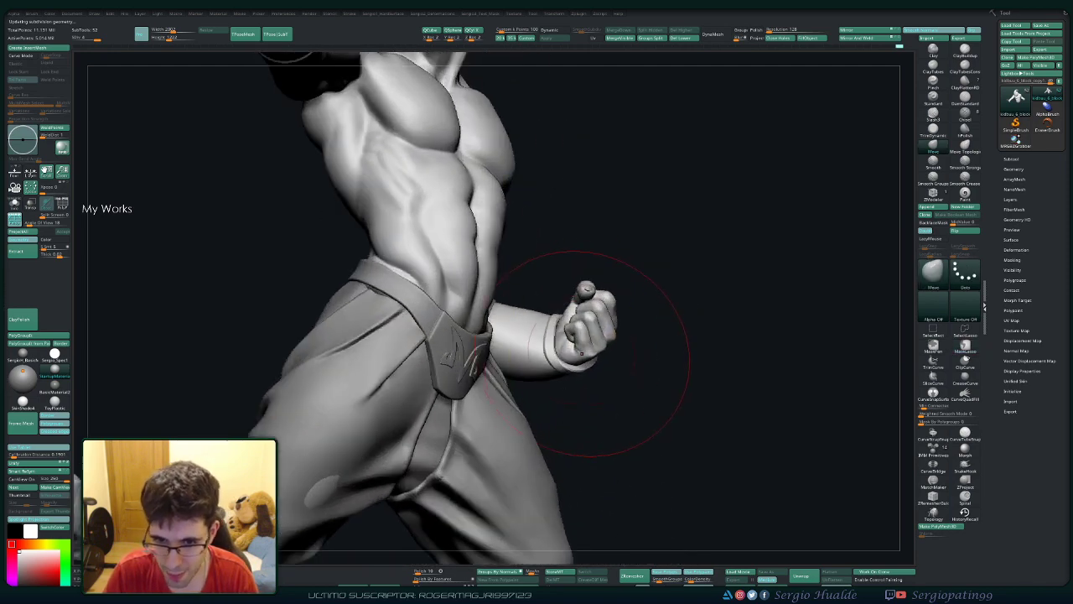
scroll(594, 344, down, 2)
scroll(593, 344, down, 3)
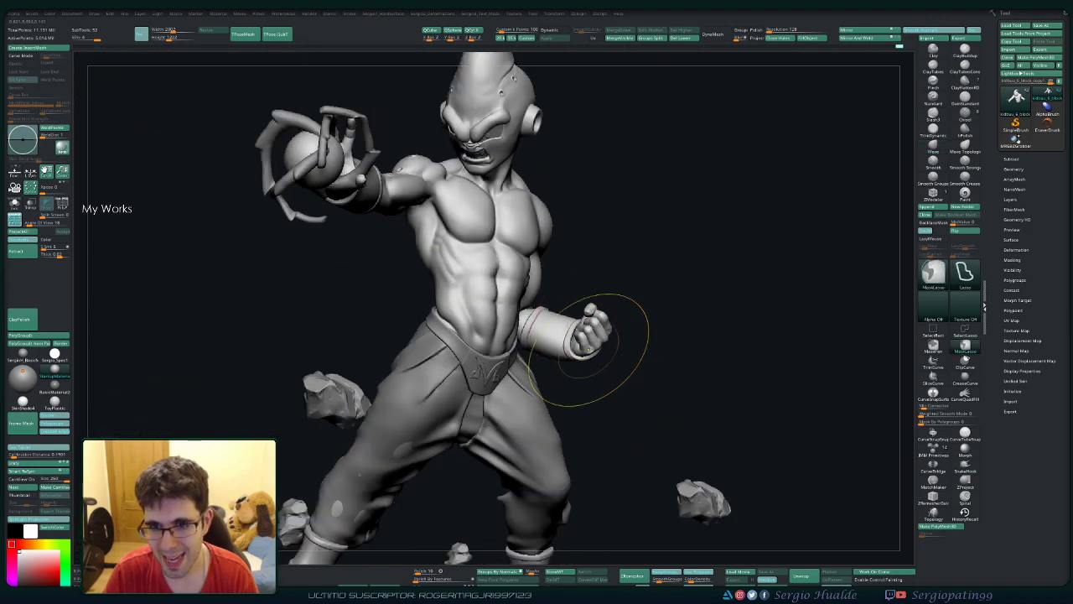
scroll(578, 327, down, 2)
mouse_move(579, 312)
mouse_down()
mouse_move(584, 268)
mouse_move(591, 306)
mouse_up()
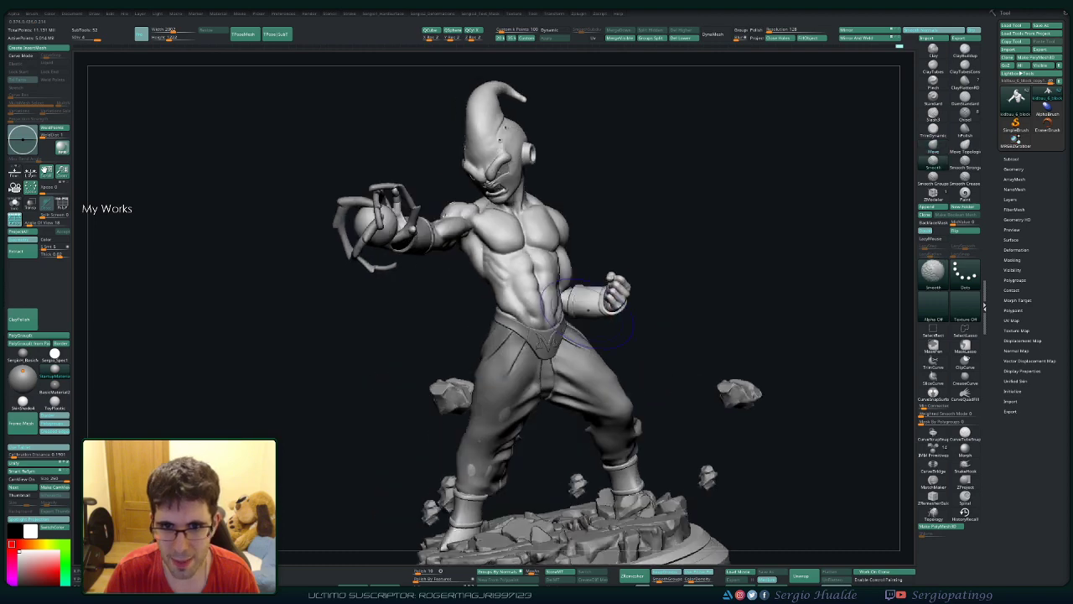
mouse_move(596, 315)
mouse_down()
mouse_move(503, 312)
mouse_move(606, 287)
mouse_move(616, 298)
mouse_up()
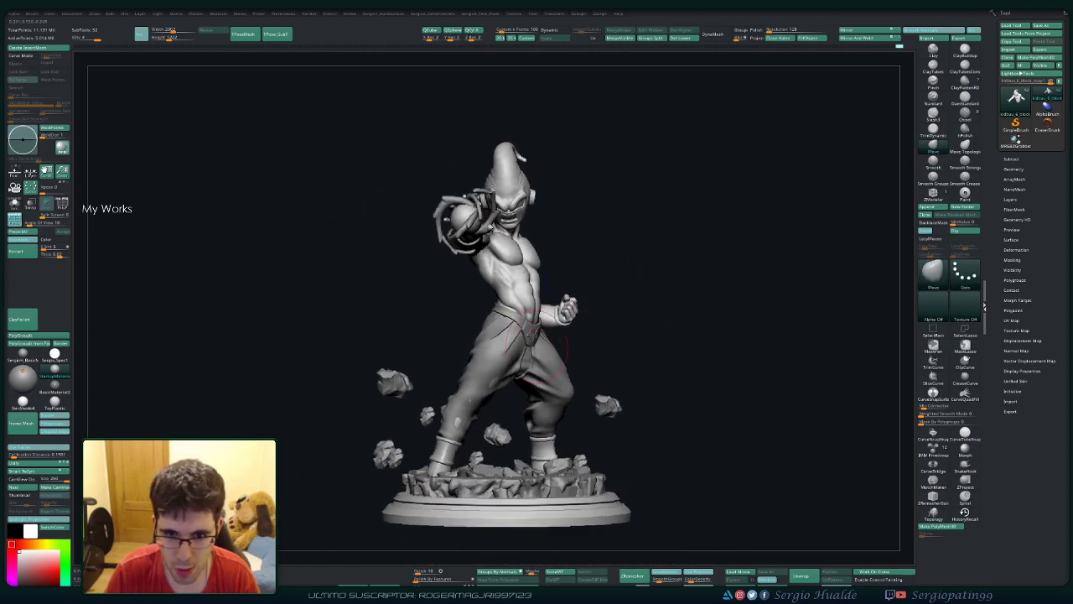
Step: Select the PM3D_Helix3D_2 subtool, hide it and reveal the blob pieces
click(1011, 158)
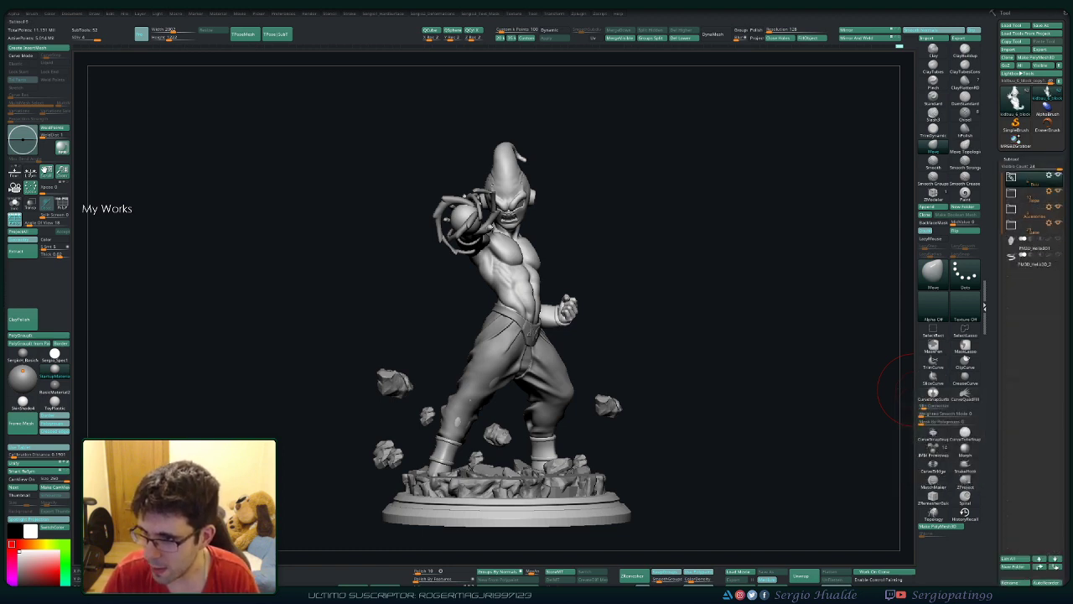
click(1033, 264)
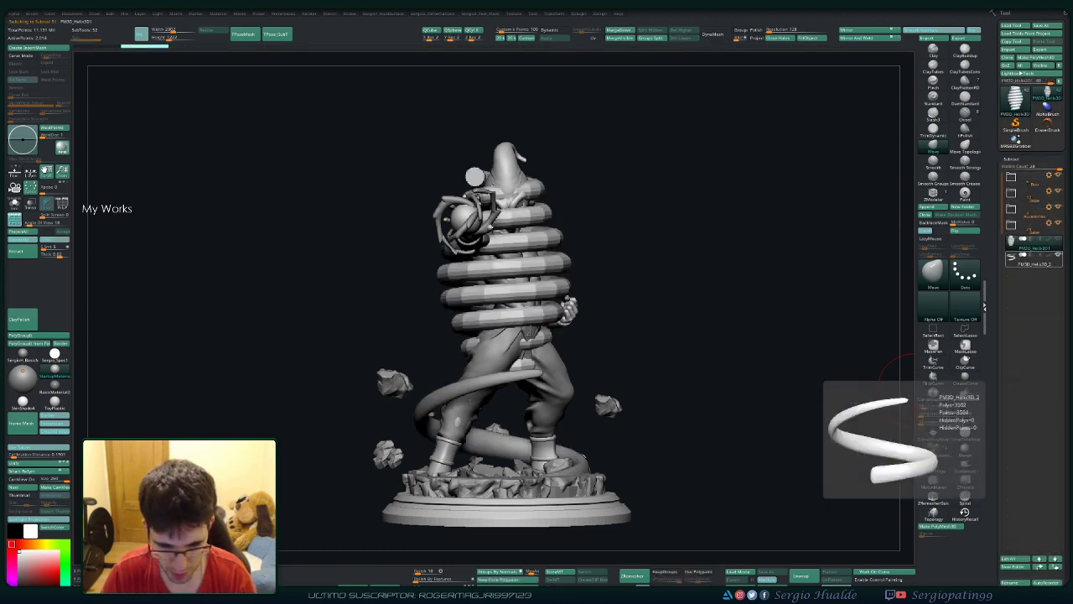
key(ctrl+z)
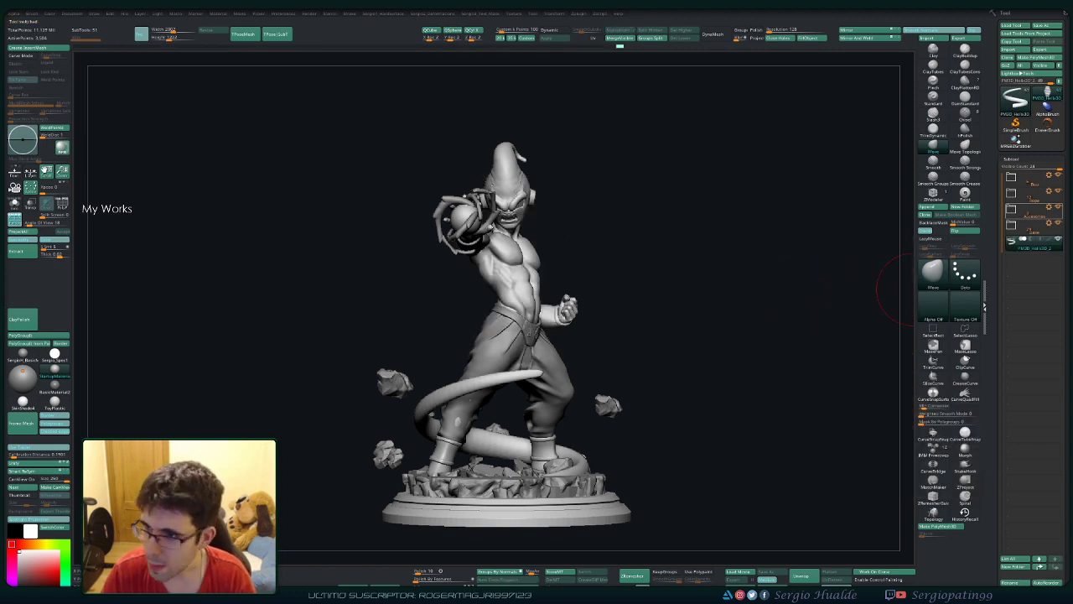
key(ctrl+z)
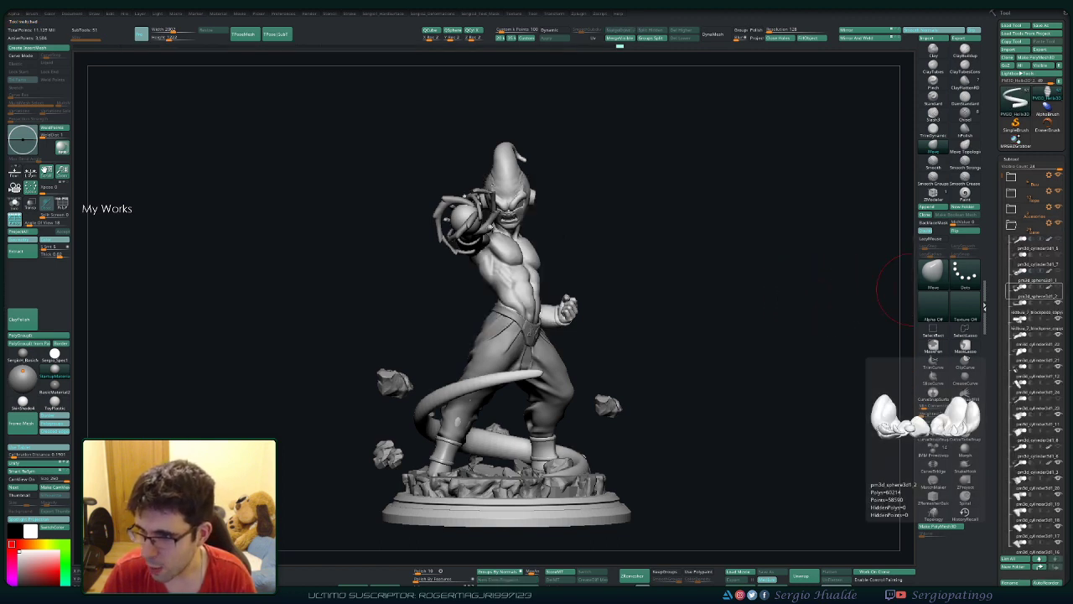
Step: Orbit and zoom around the figure to inspect the tail and blobs around the base
drag(587, 309, 633, 431)
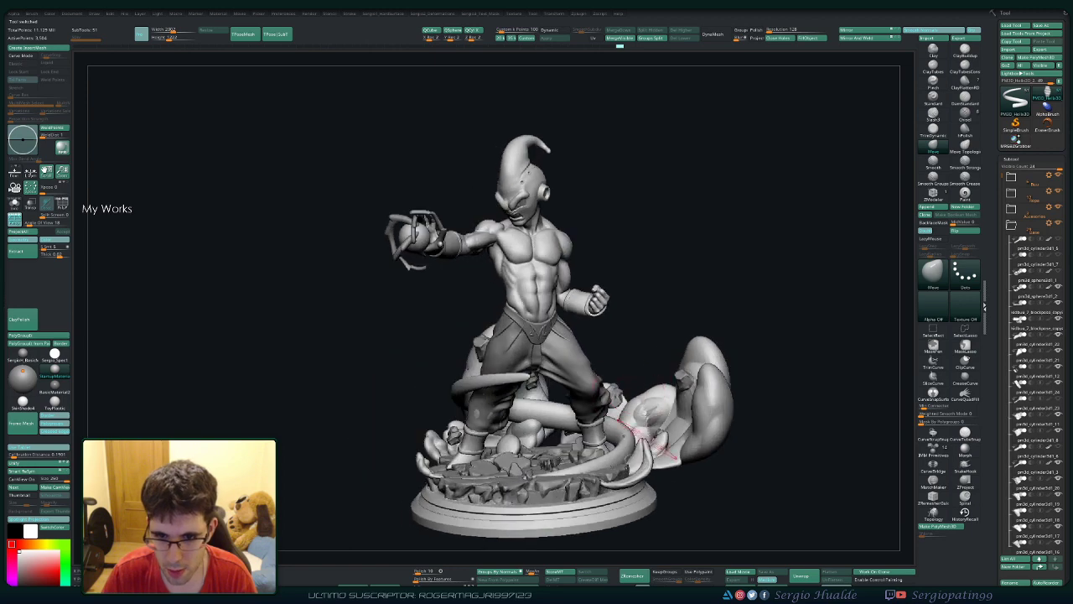
mouse_move(708, 352)
mouse_down()
mouse_move(692, 347)
mouse_move(587, 390)
mouse_up()
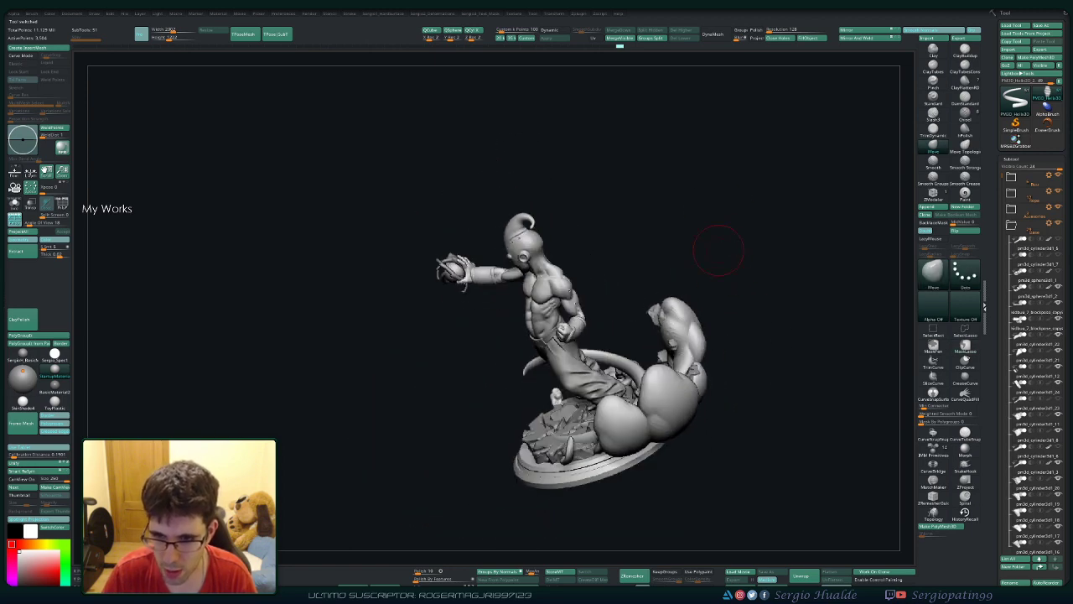
mouse_move(721, 279)
mouse_down()
mouse_move(743, 286)
mouse_move(455, 324)
mouse_up()
ctrl+right_drag(455, 324, 472, 264)
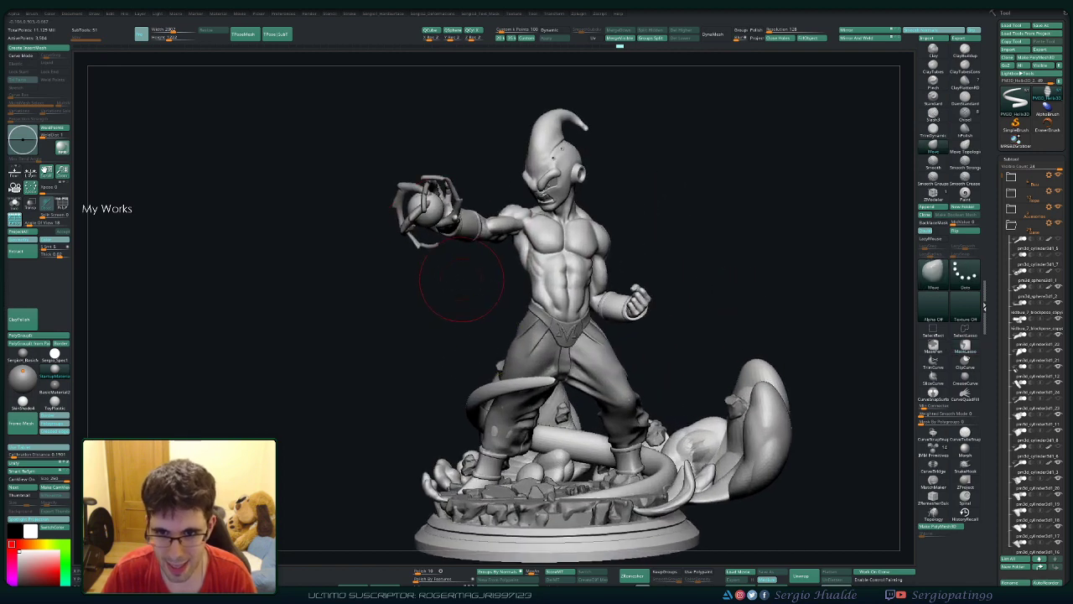
drag(460, 276, 523, 259)
ctrl+right_drag(522, 259, 658, 257)
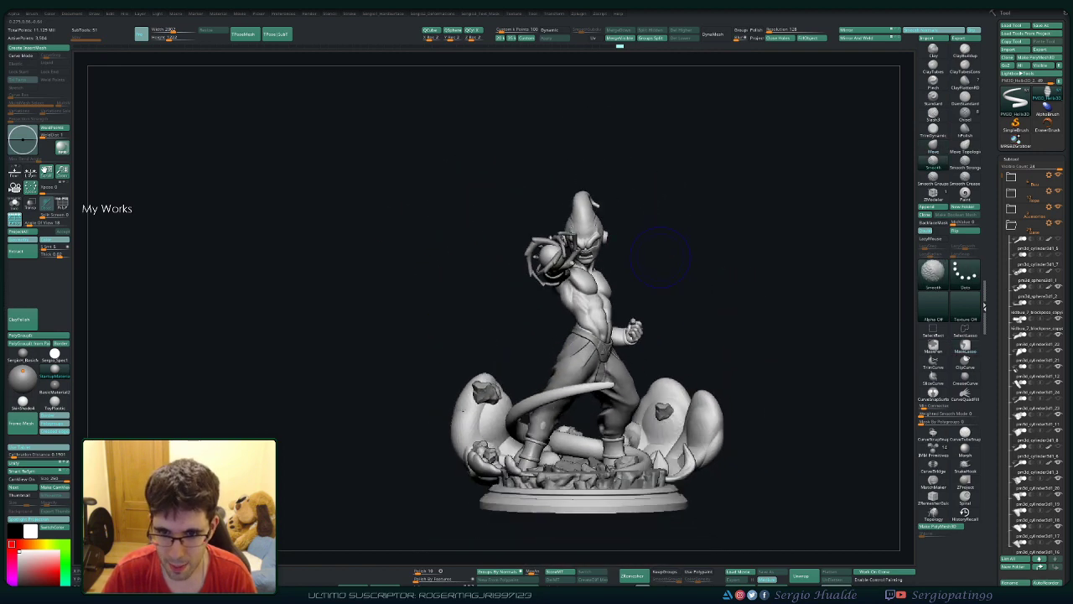
mouse_move(658, 257)
mouse_down()
mouse_move(741, 261)
mouse_move(662, 261)
mouse_up()
mouse_move(646, 292)
ctrl+right_down()
mouse_move(558, 373)
mouse_move(647, 240)
mouse_move(486, 415)
ctrl+right_up()
drag(487, 415, 657, 283)
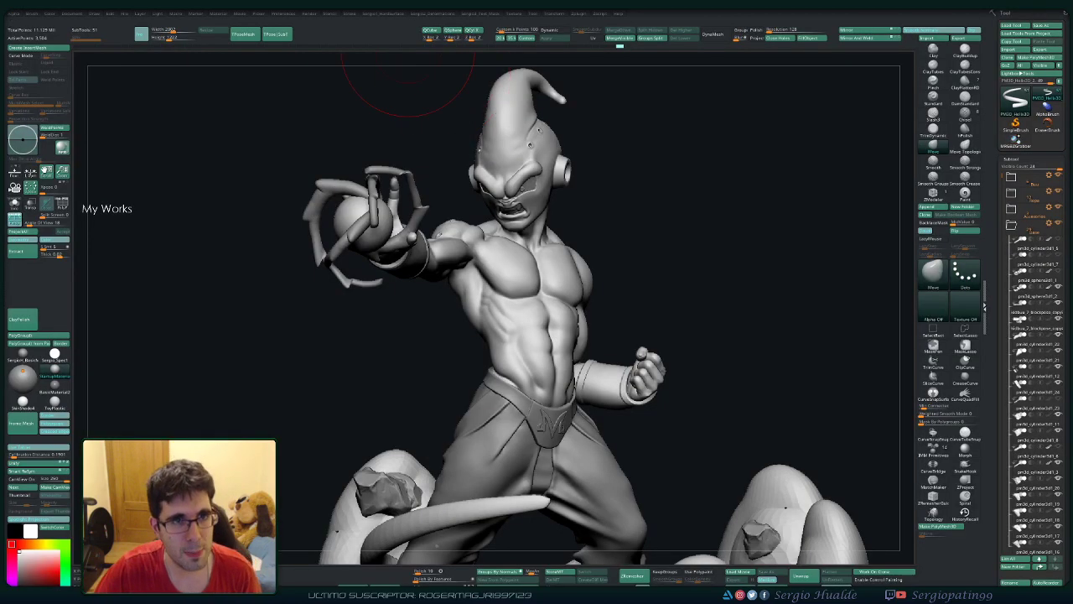
click(283, 14)
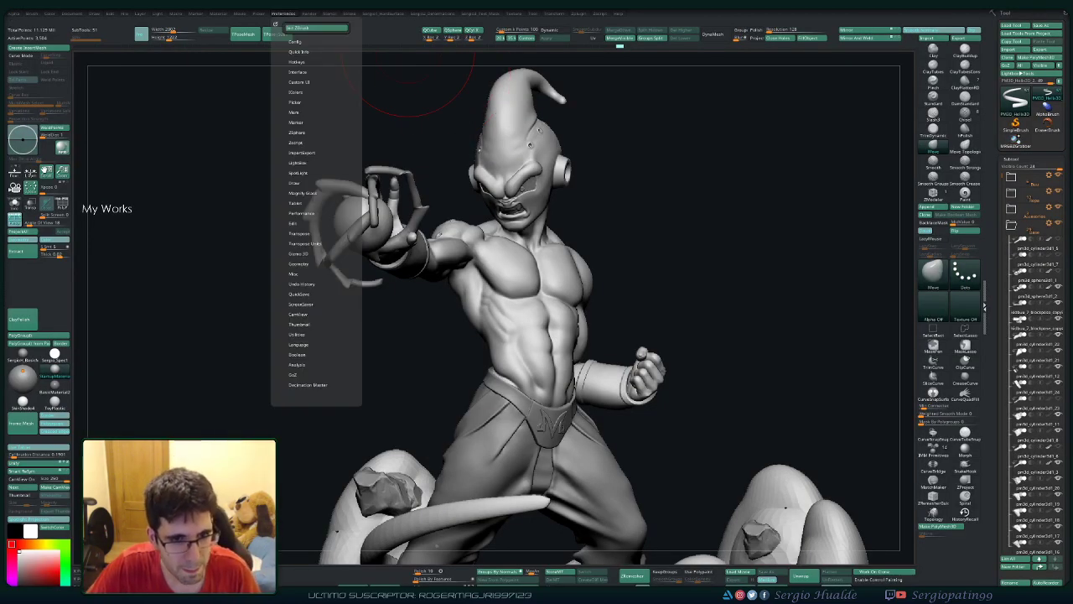
click(293, 273)
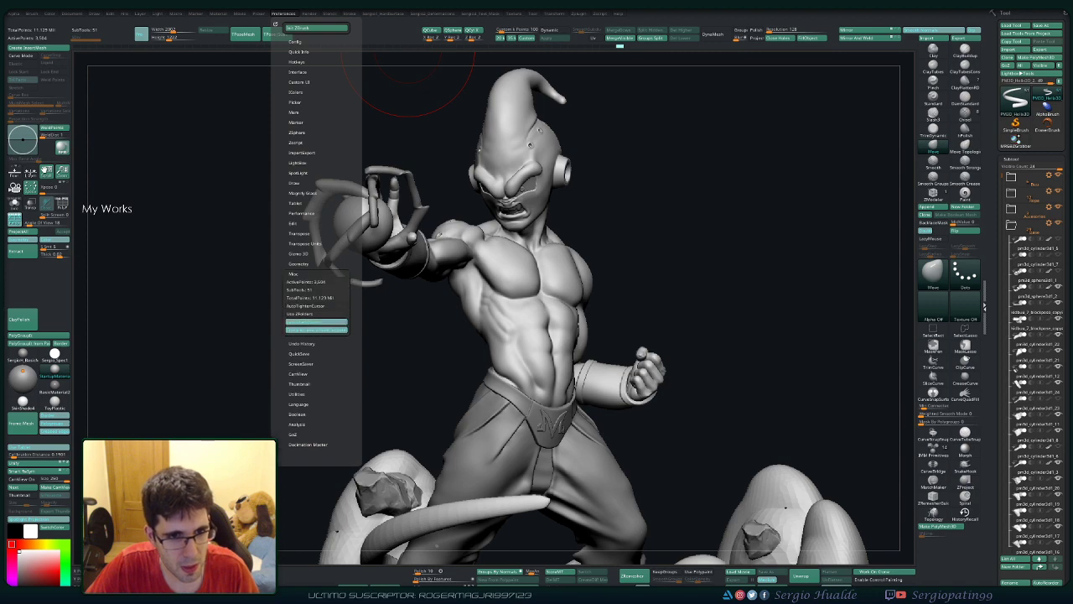
click(293, 273)
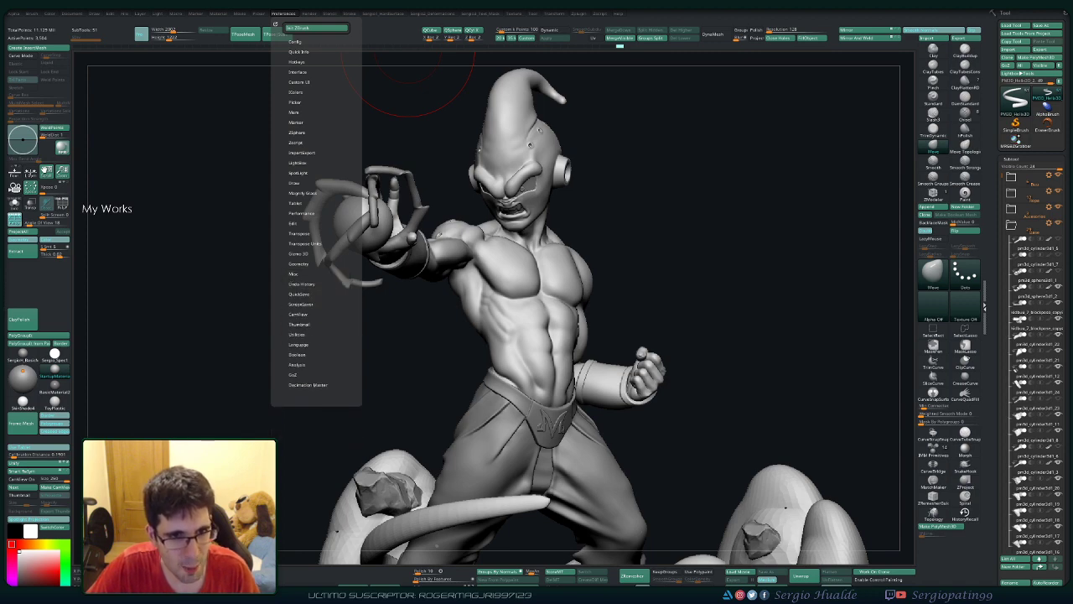
click(301, 213)
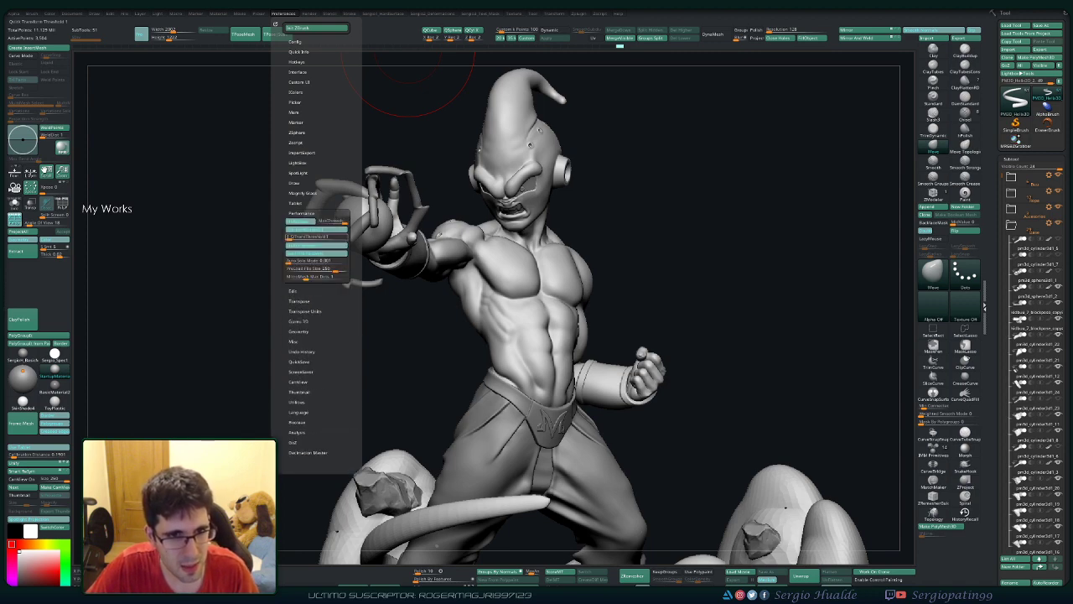
click(301, 213)
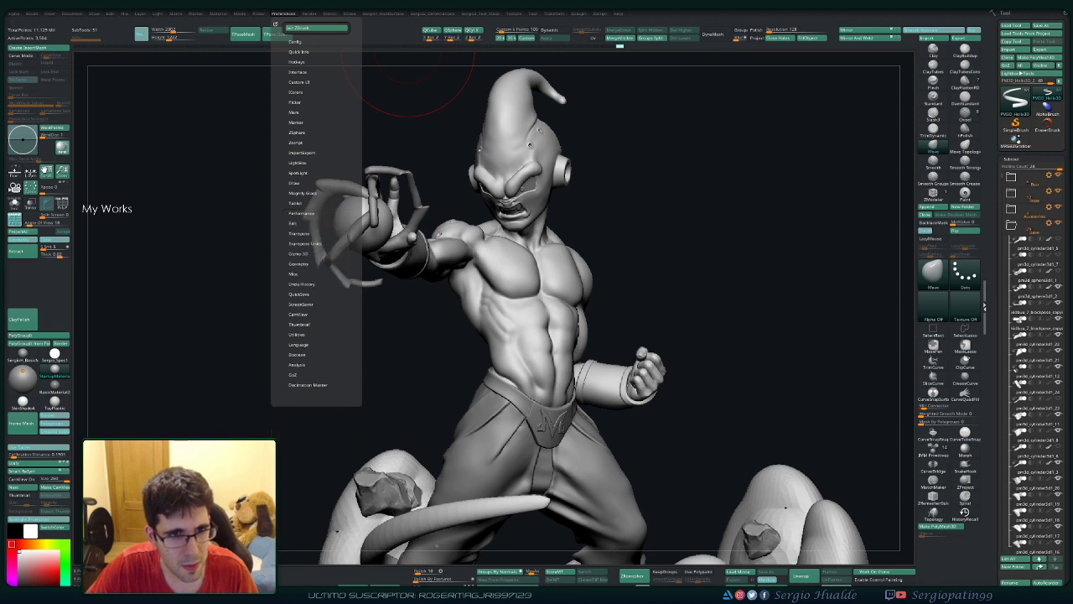
click(298, 173)
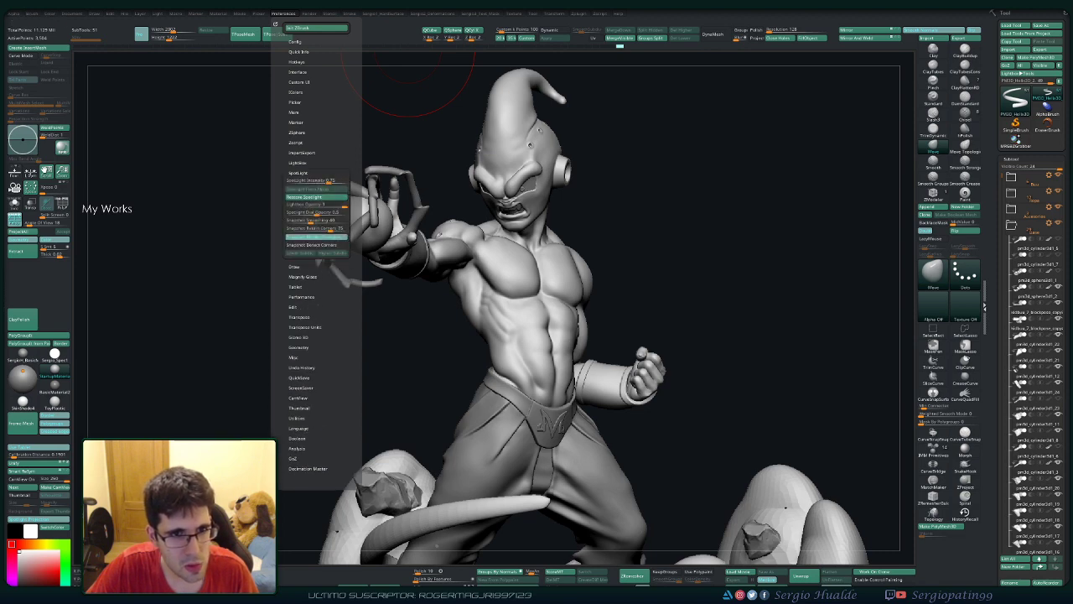
click(298, 173)
click(298, 163)
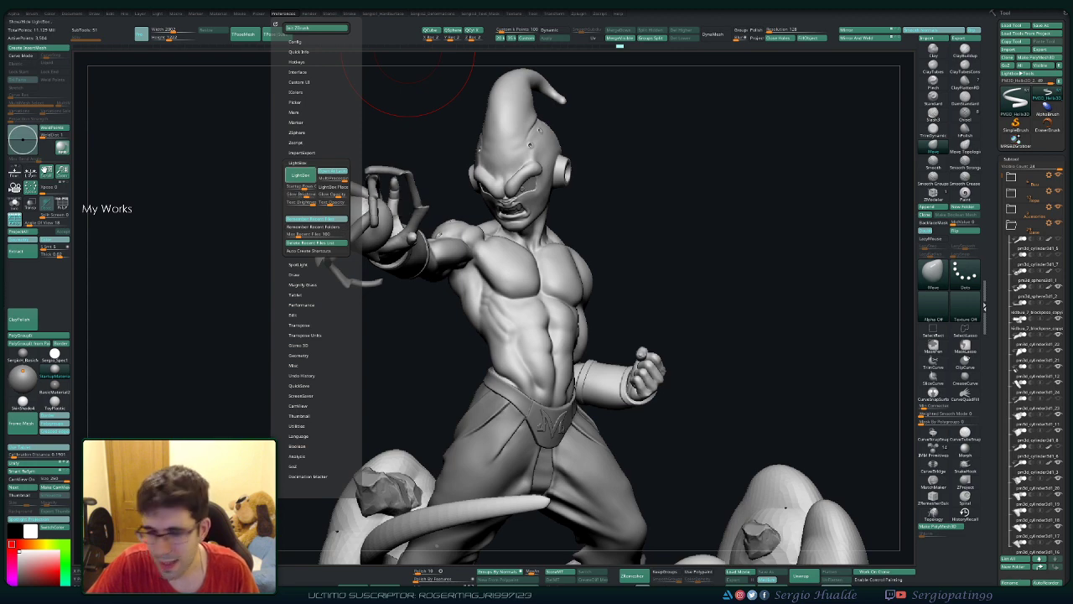
click(300, 173)
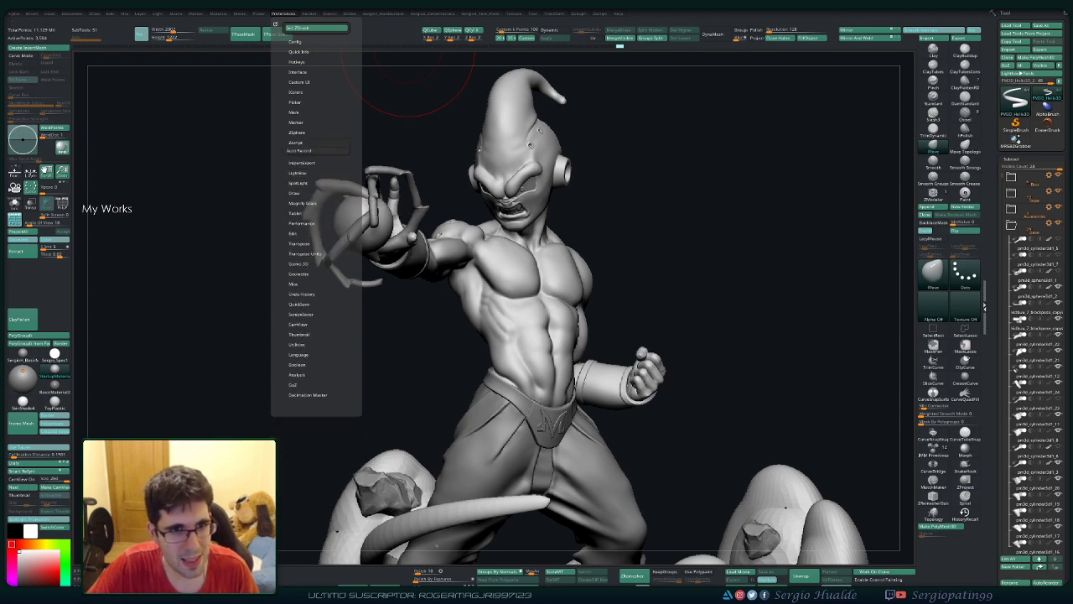
click(296, 142)
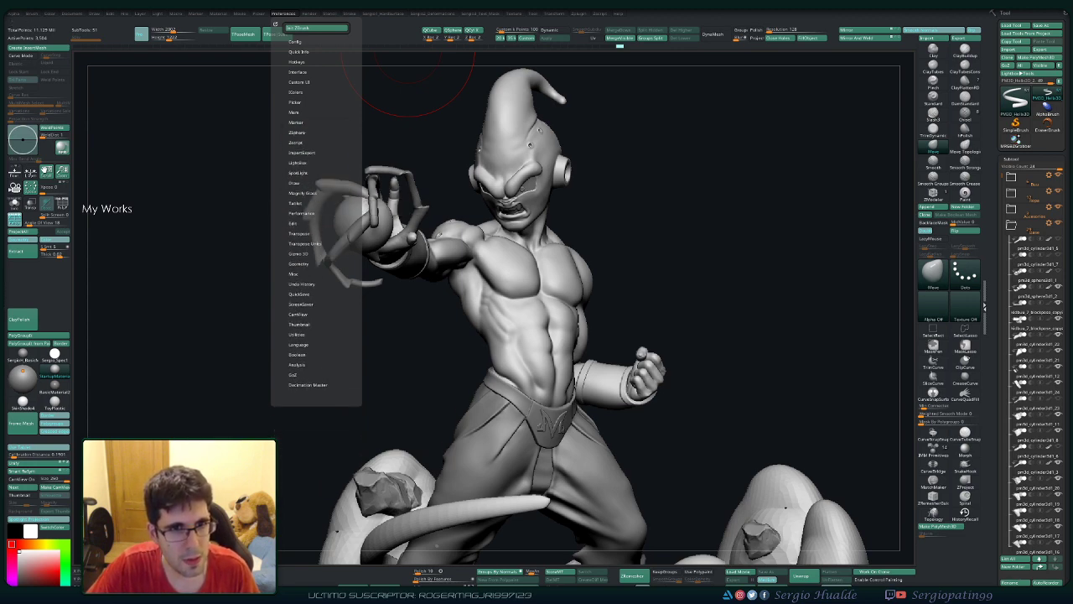
click(296, 122)
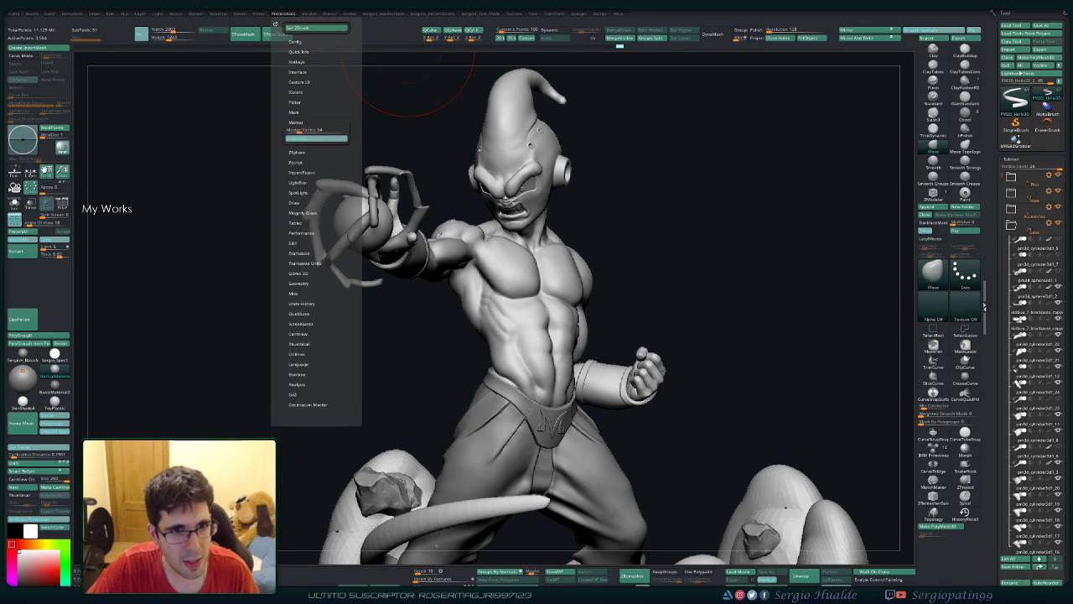
click(295, 123)
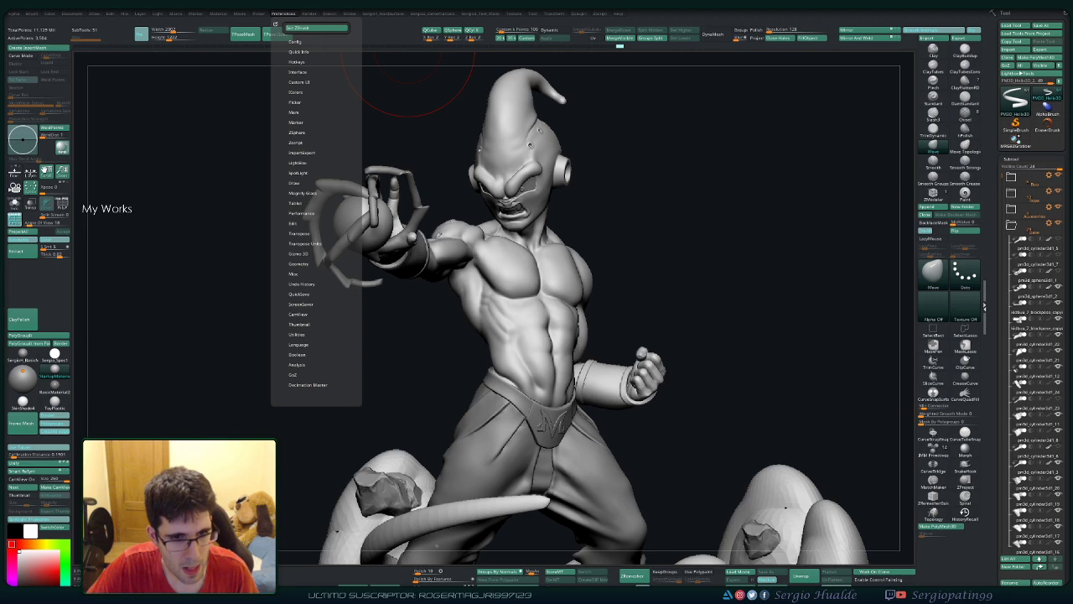
click(297, 334)
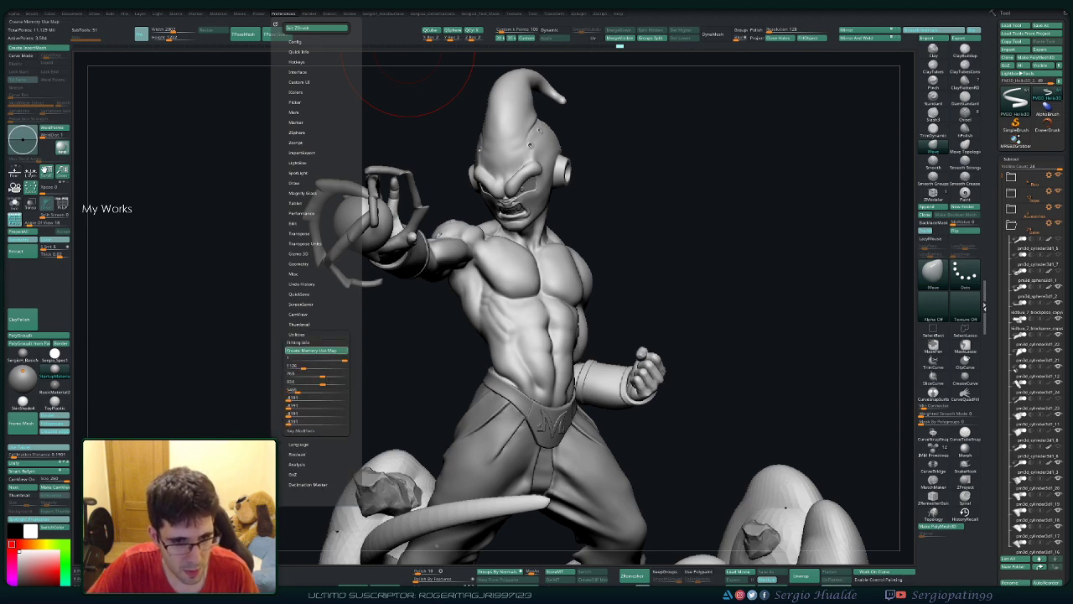
click(297, 334)
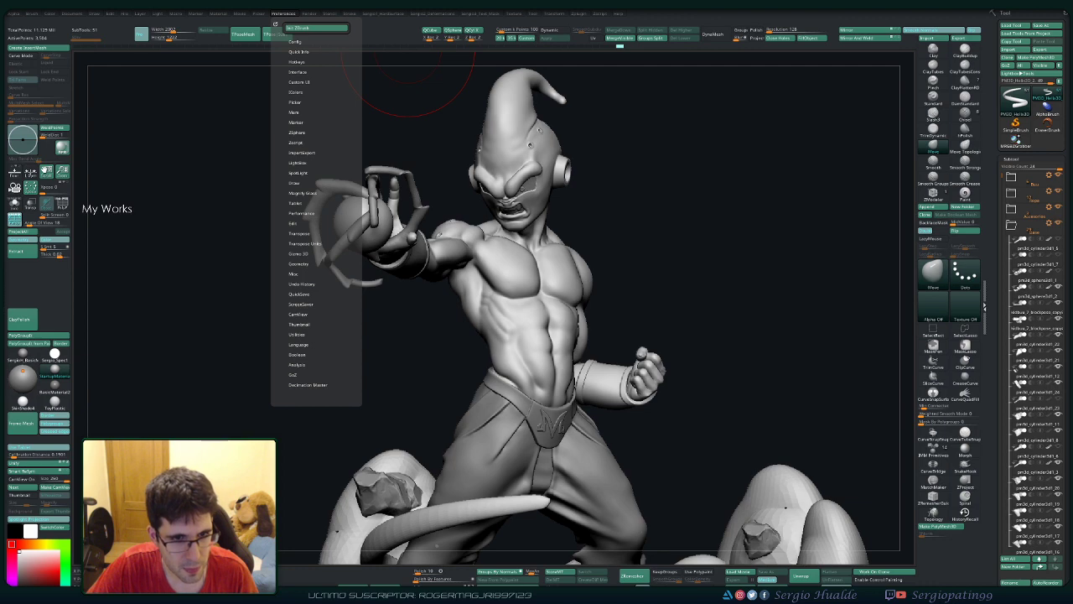
click(293, 273)
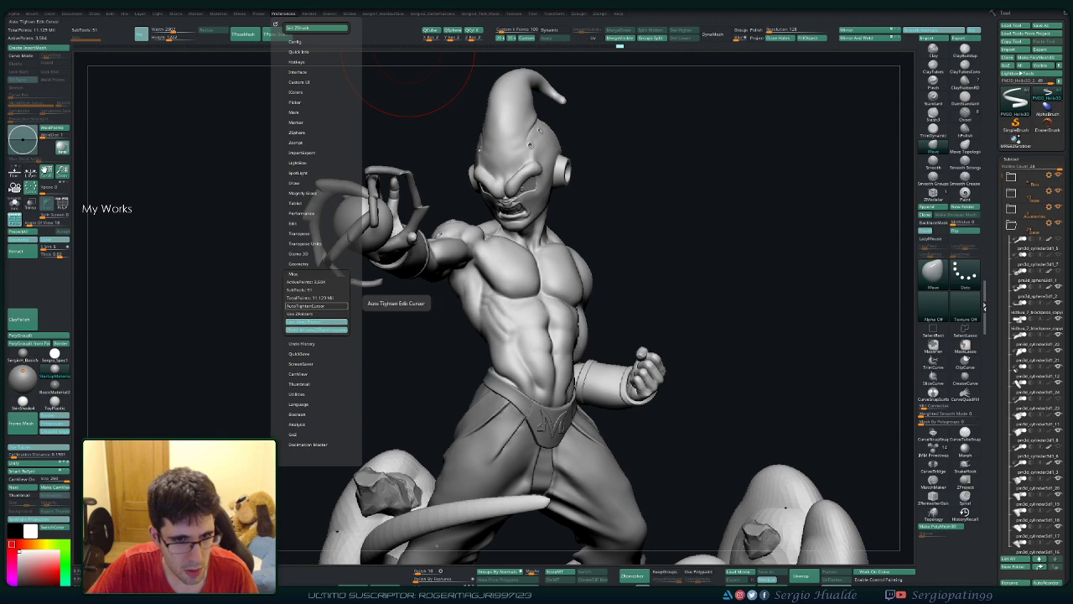
click(293, 274)
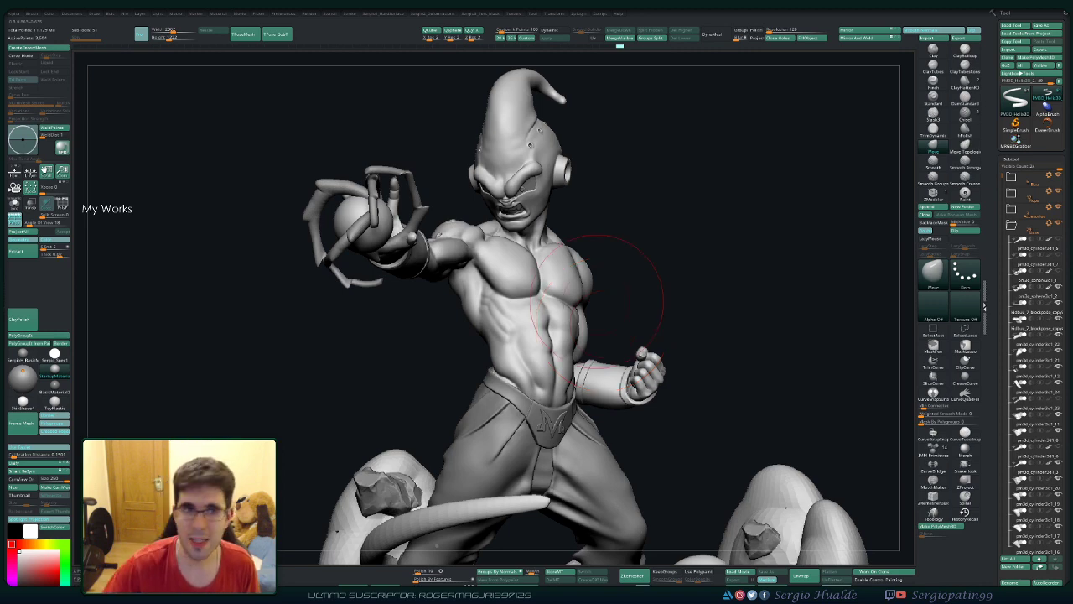
click(283, 13)
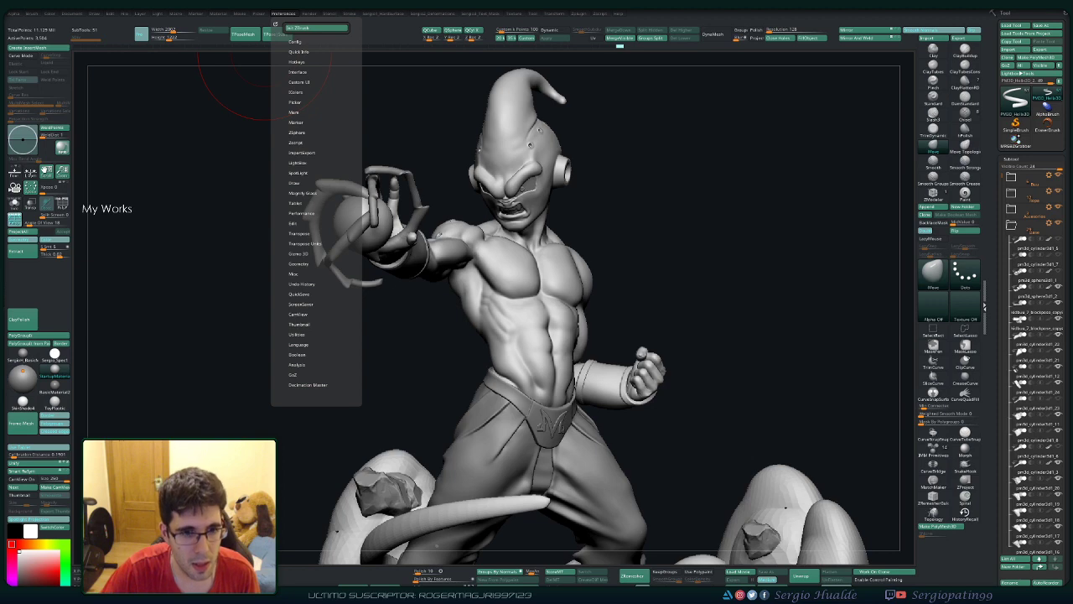
click(300, 303)
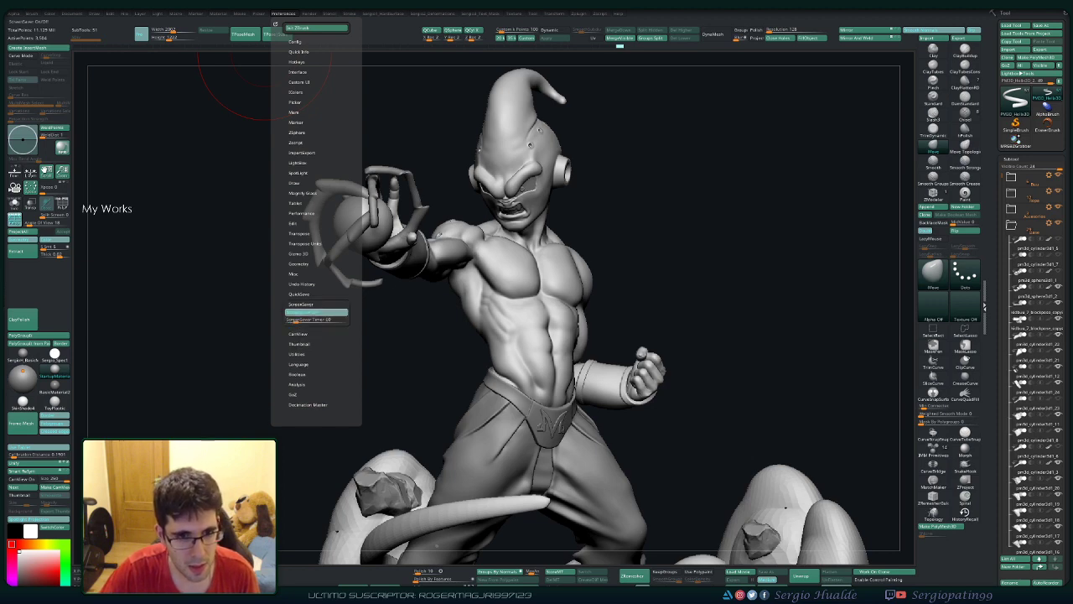
click(316, 311)
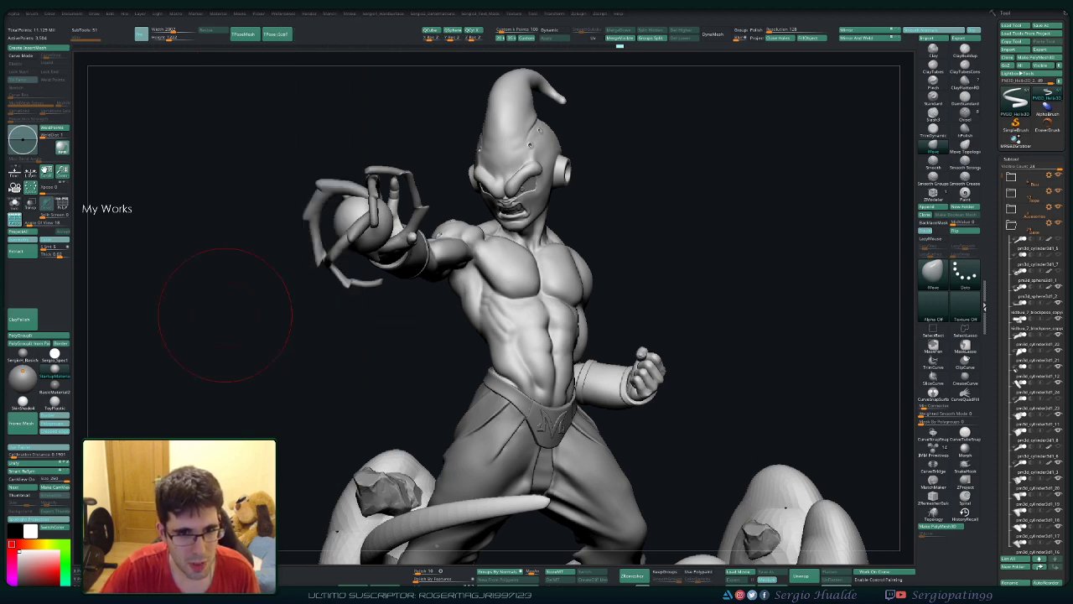